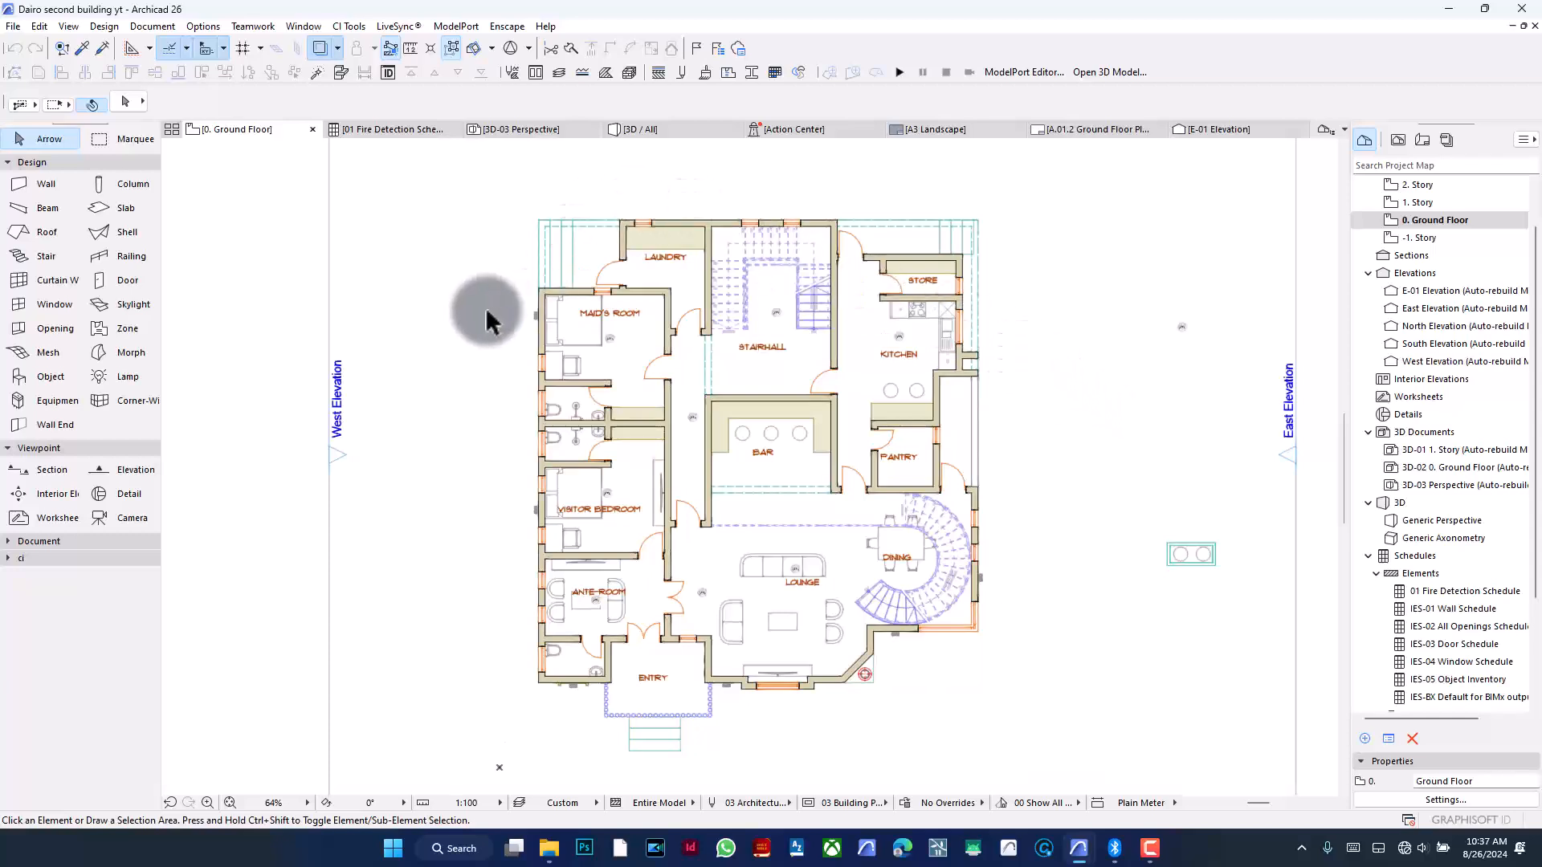
- Draw a vertical section line through the middle of the ground floor plan, from above the building to below it, looking east
left_click(48, 466)
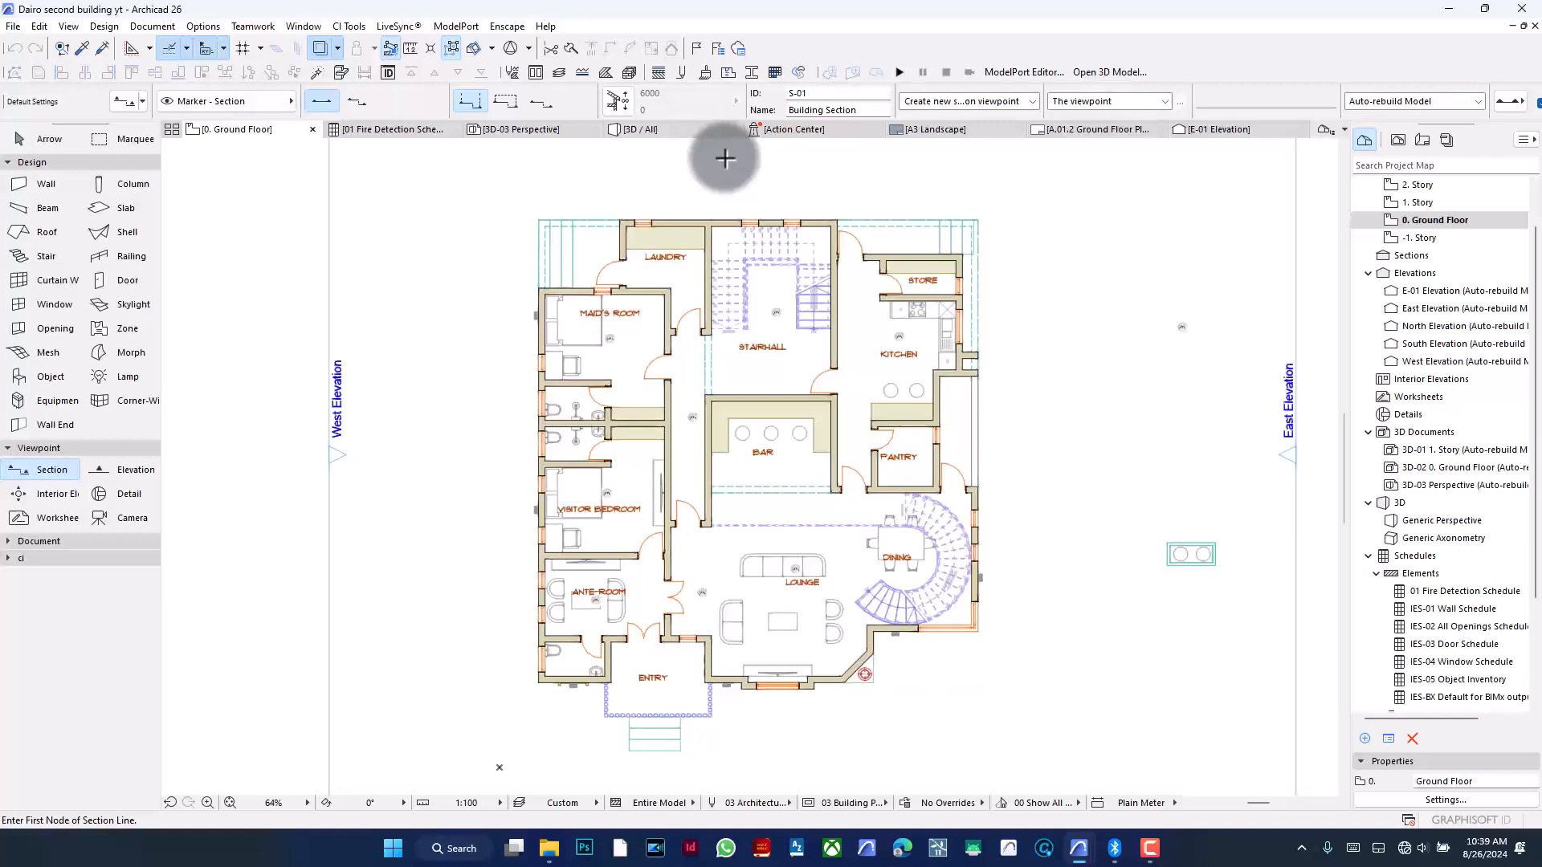
left_click(726, 165)
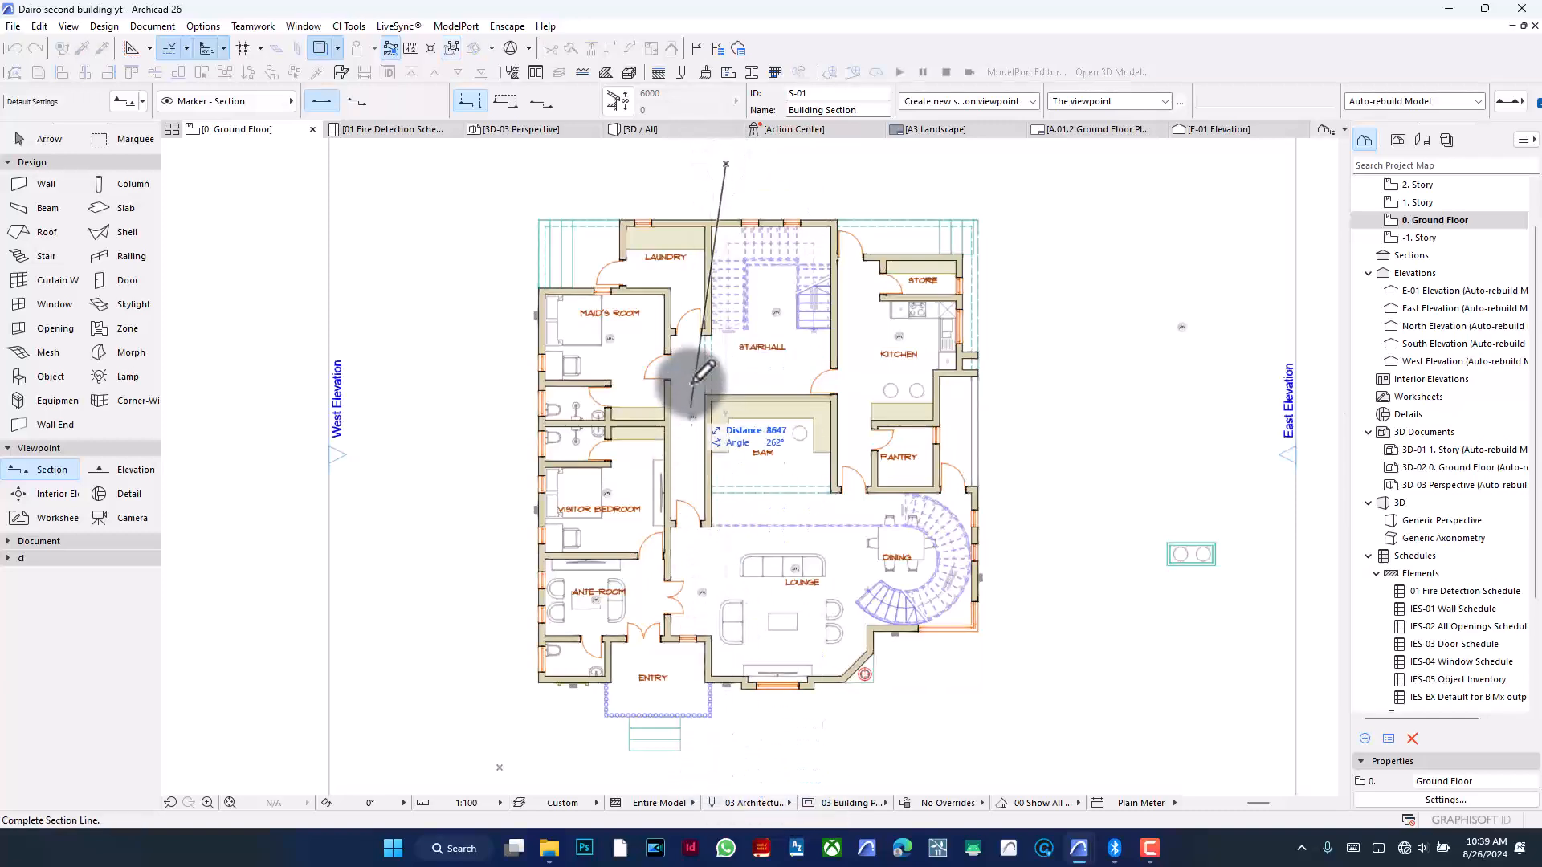
scroll(695, 382, "down", 2)
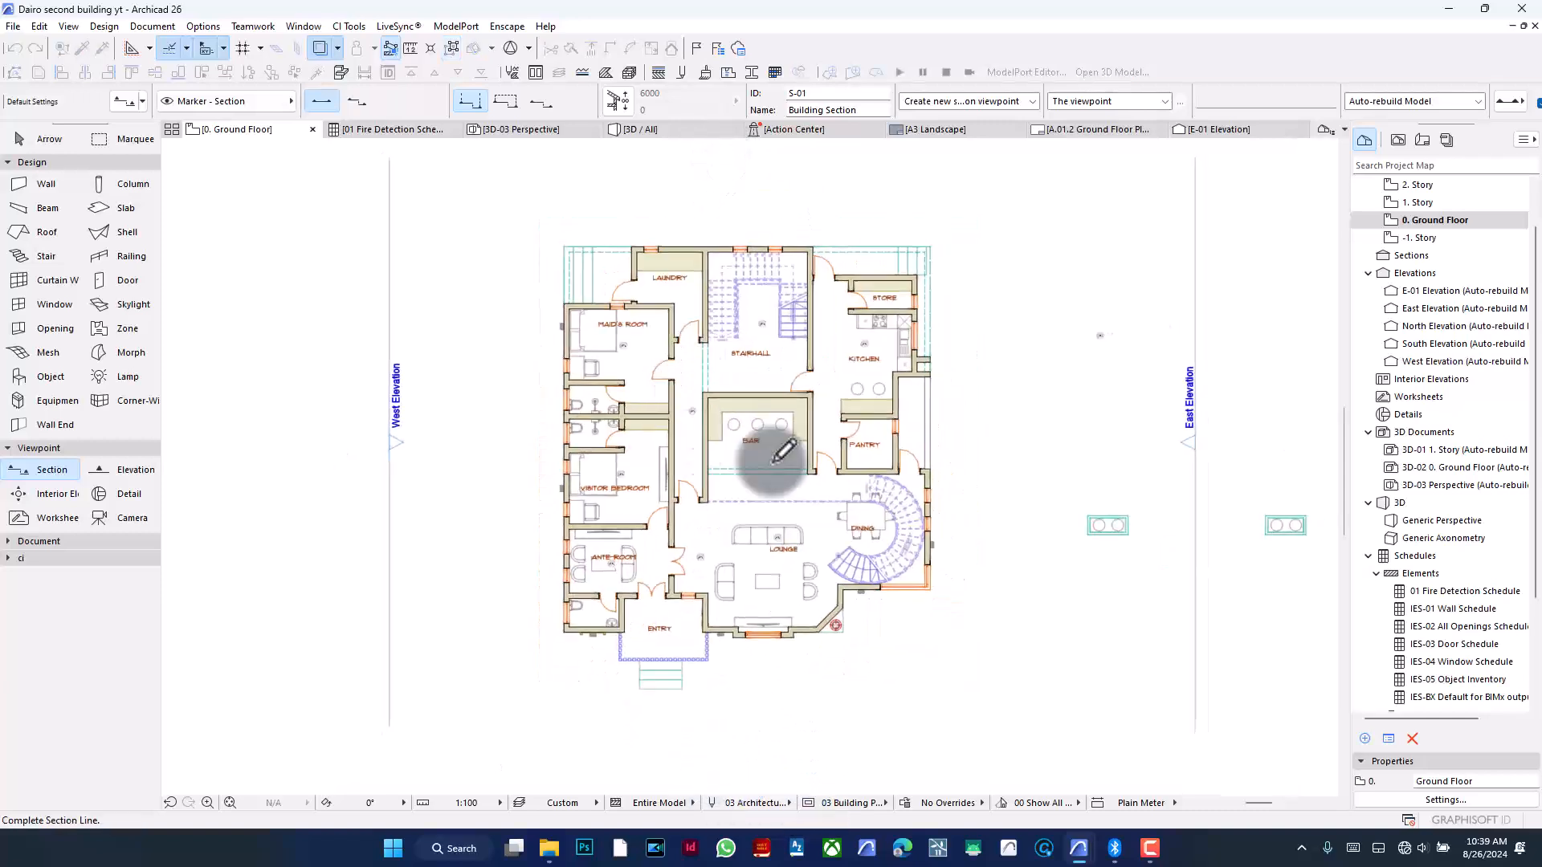
left_click(720, 705)
left_click(843, 681)
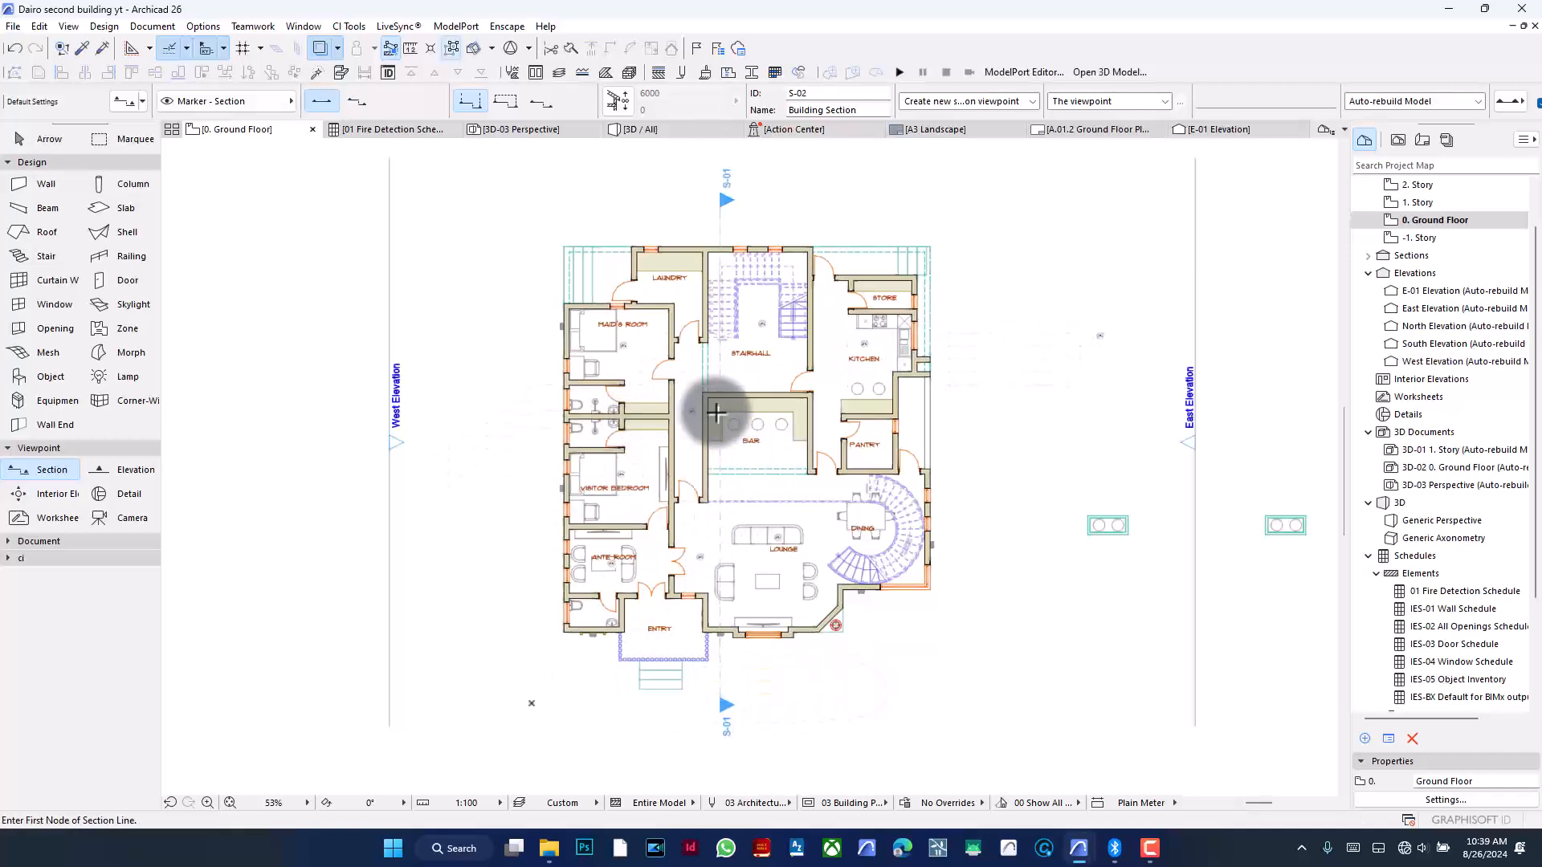
- Switch to the 1. Story plan, then open the S-01 Building Section view and zoom around to inspect it
scroll(713, 413, "up", 3)
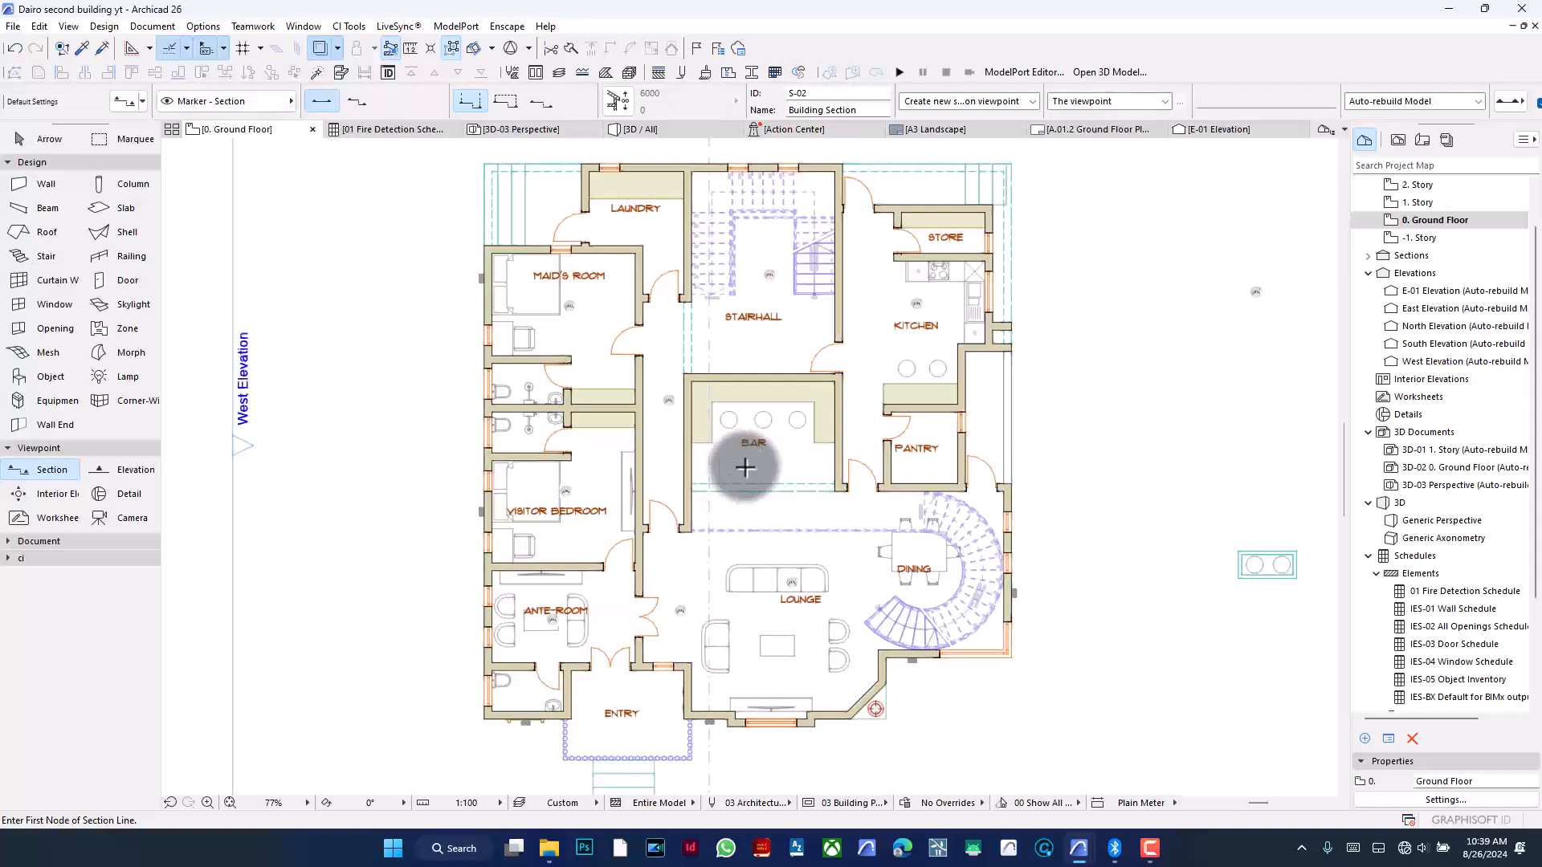
double_click(1419, 206)
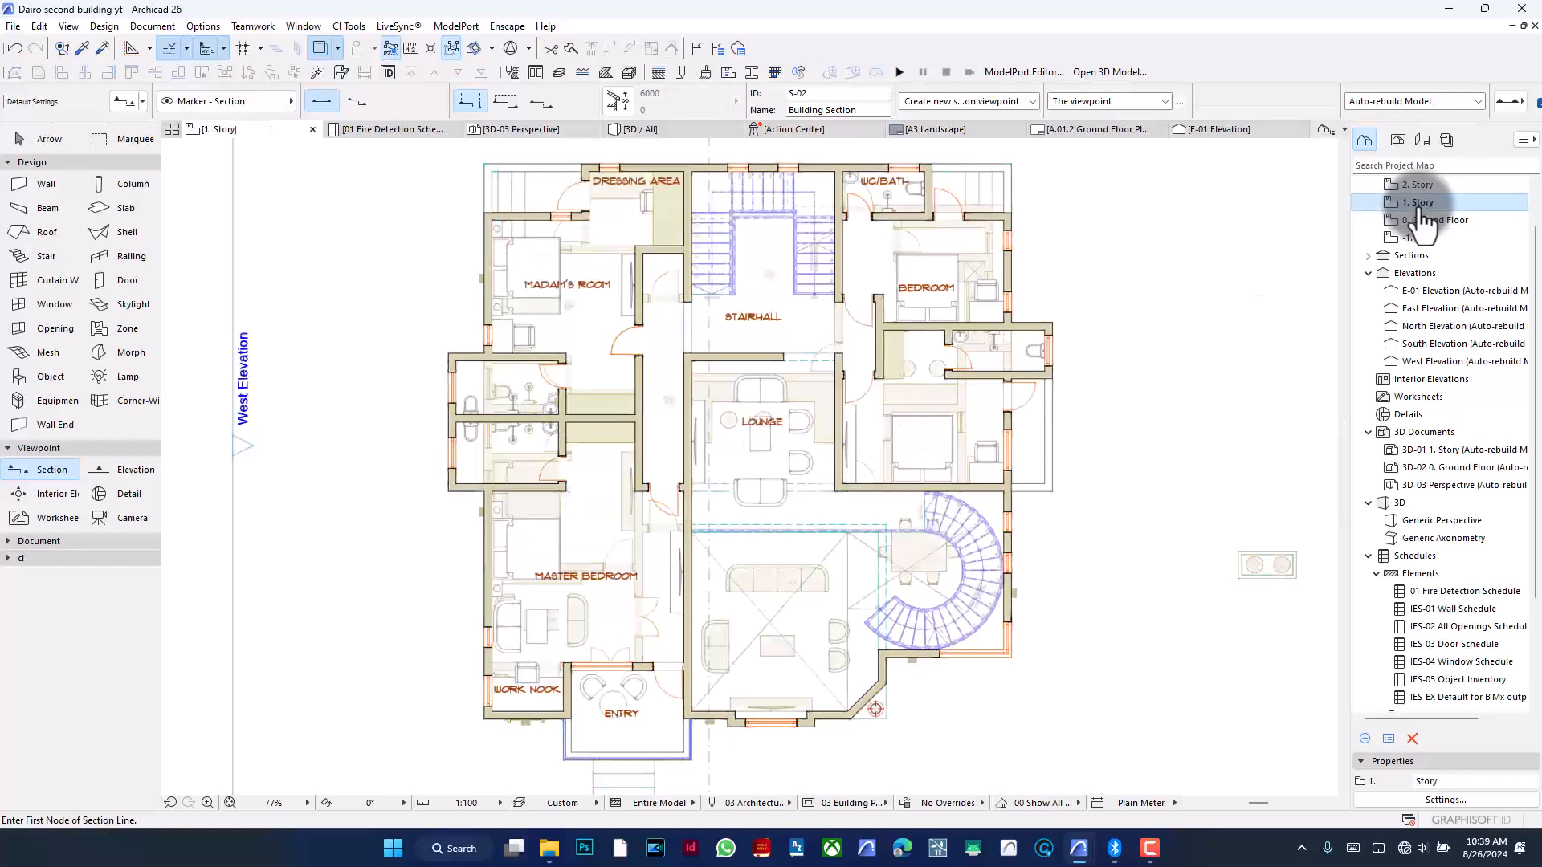
left_click(318, 50)
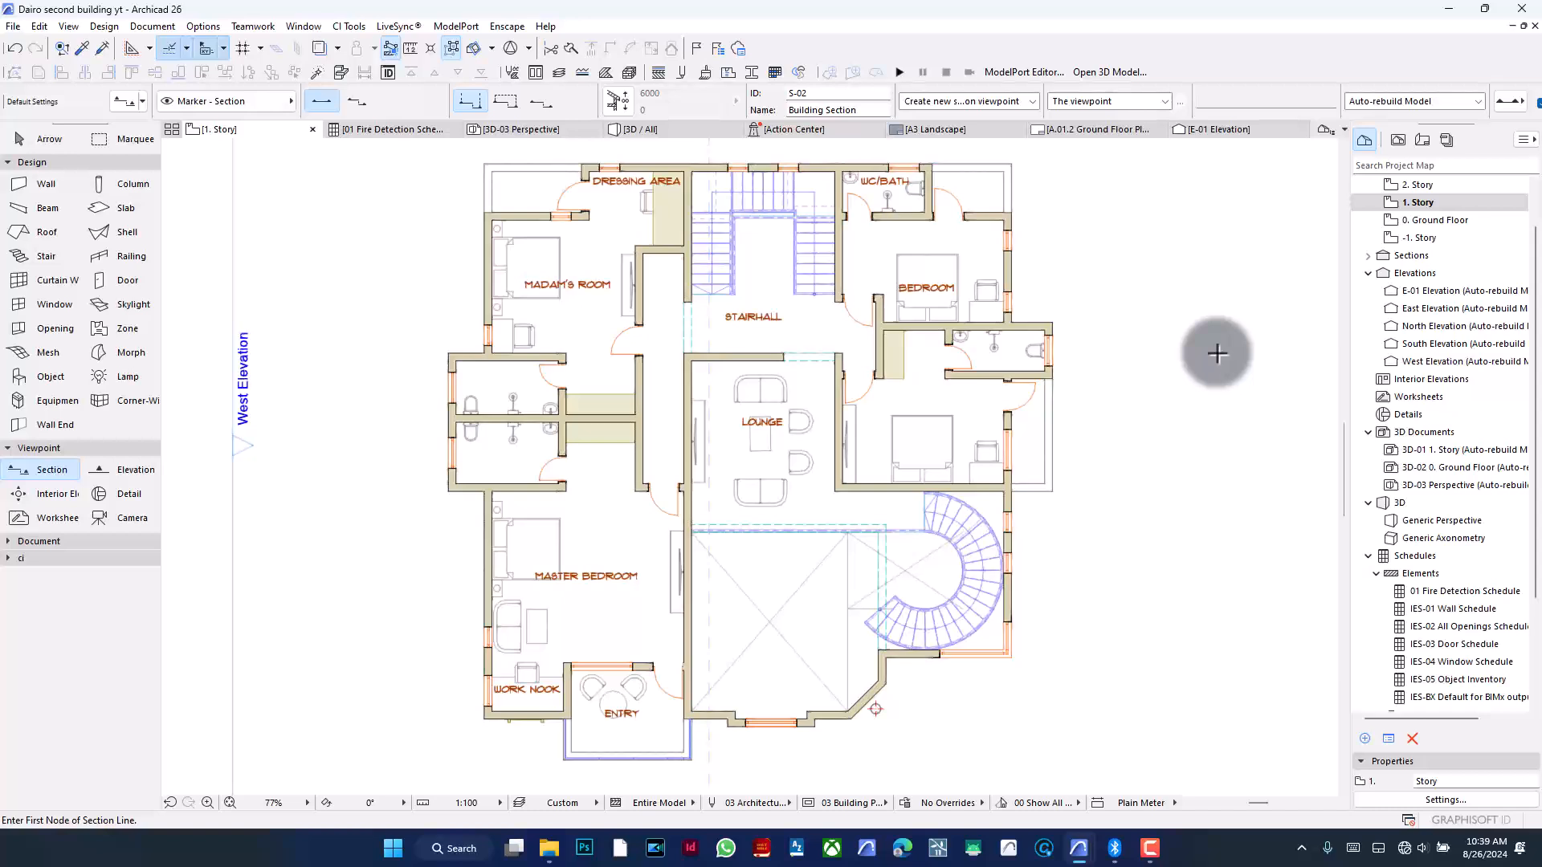
left_click(1368, 255)
left_click(1436, 274)
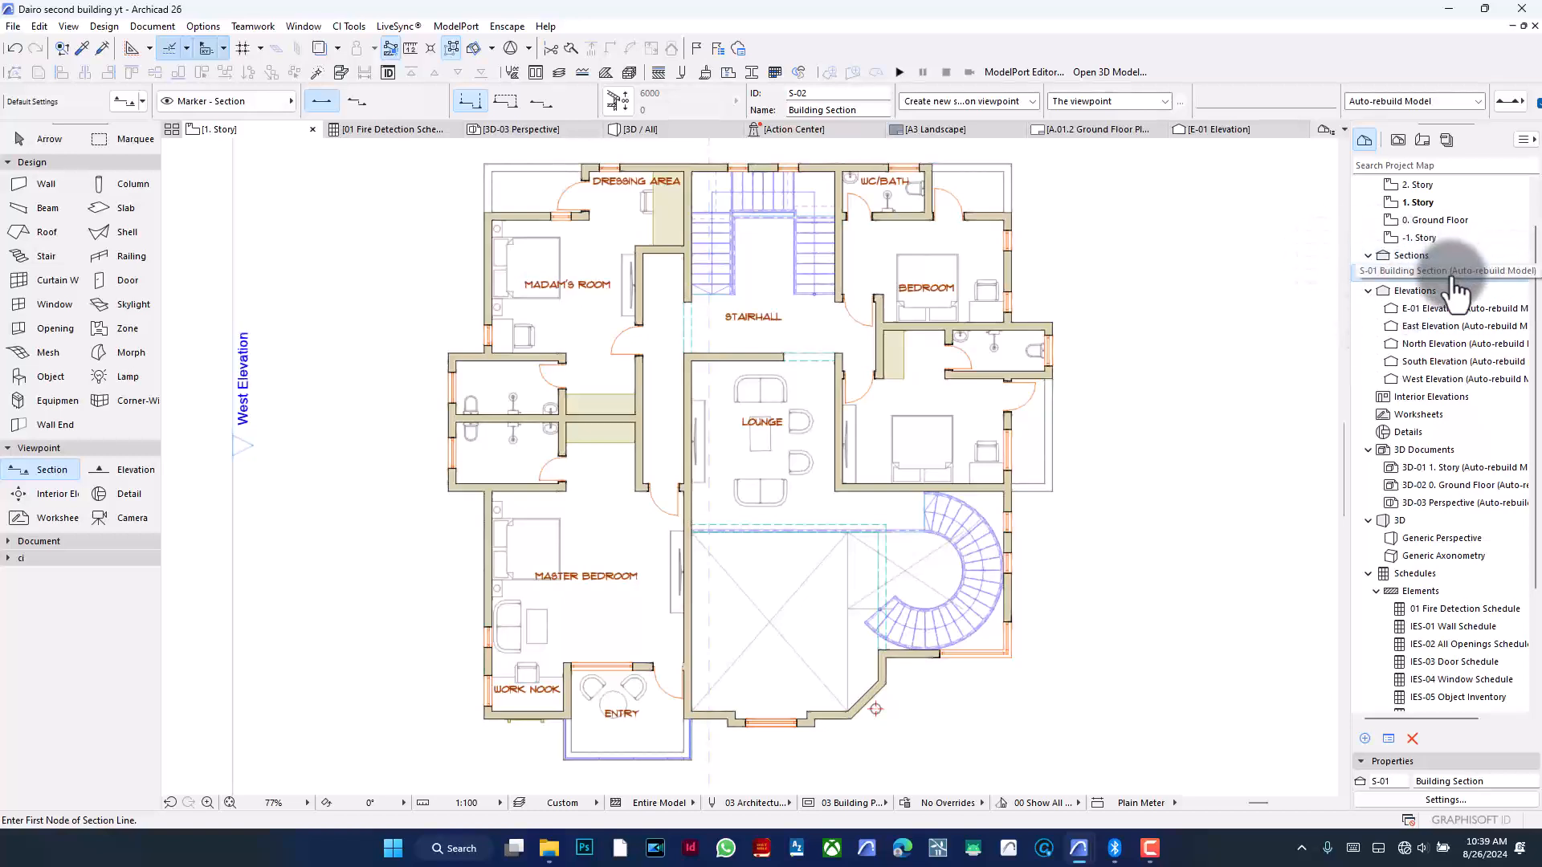
double_click(1437, 273)
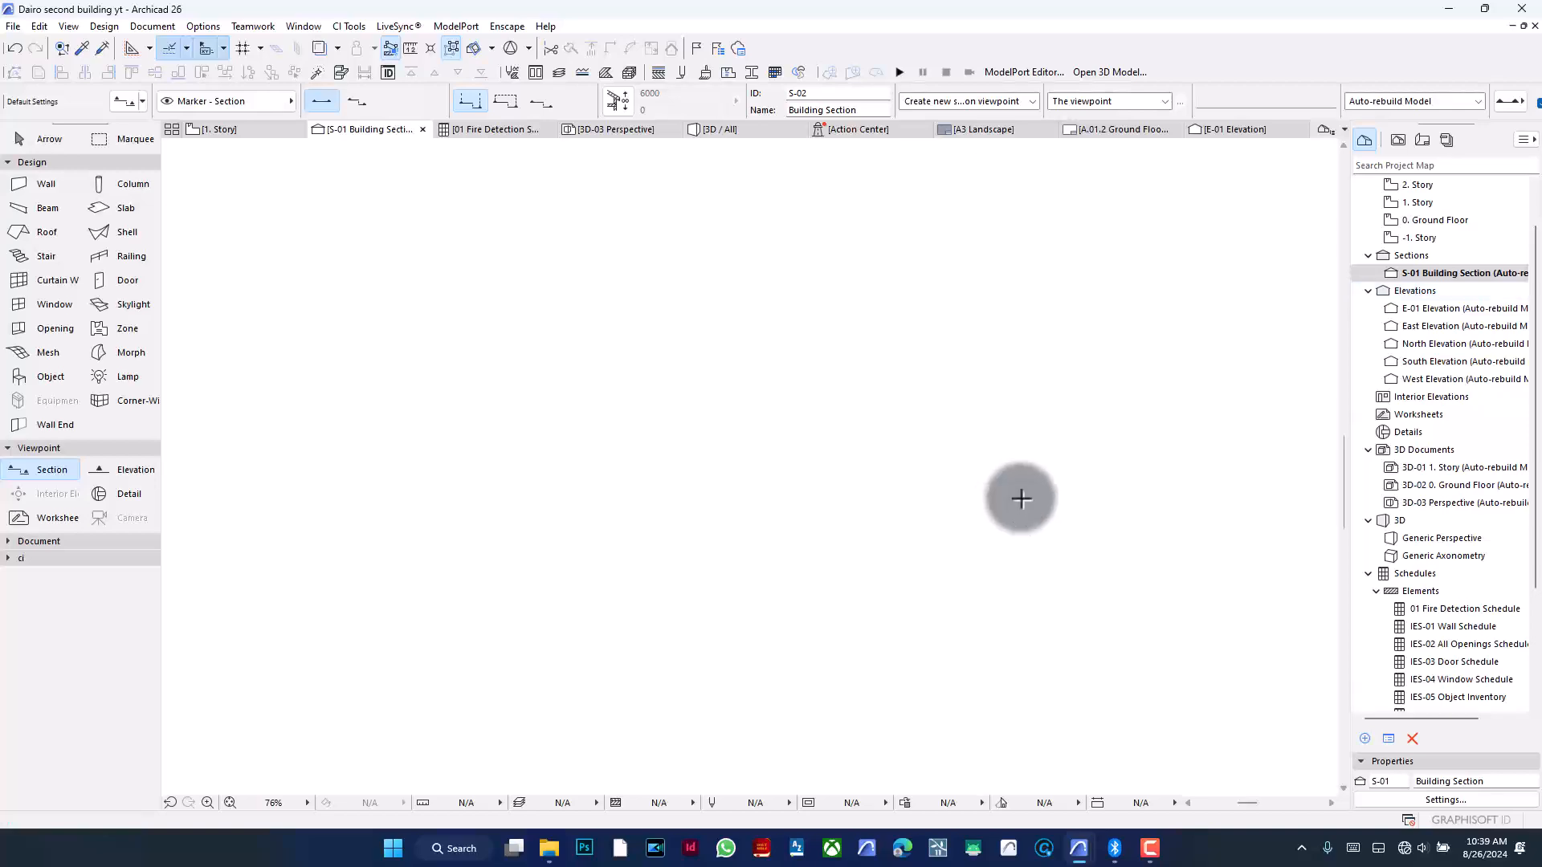
scroll(568, 310, "down", 2)
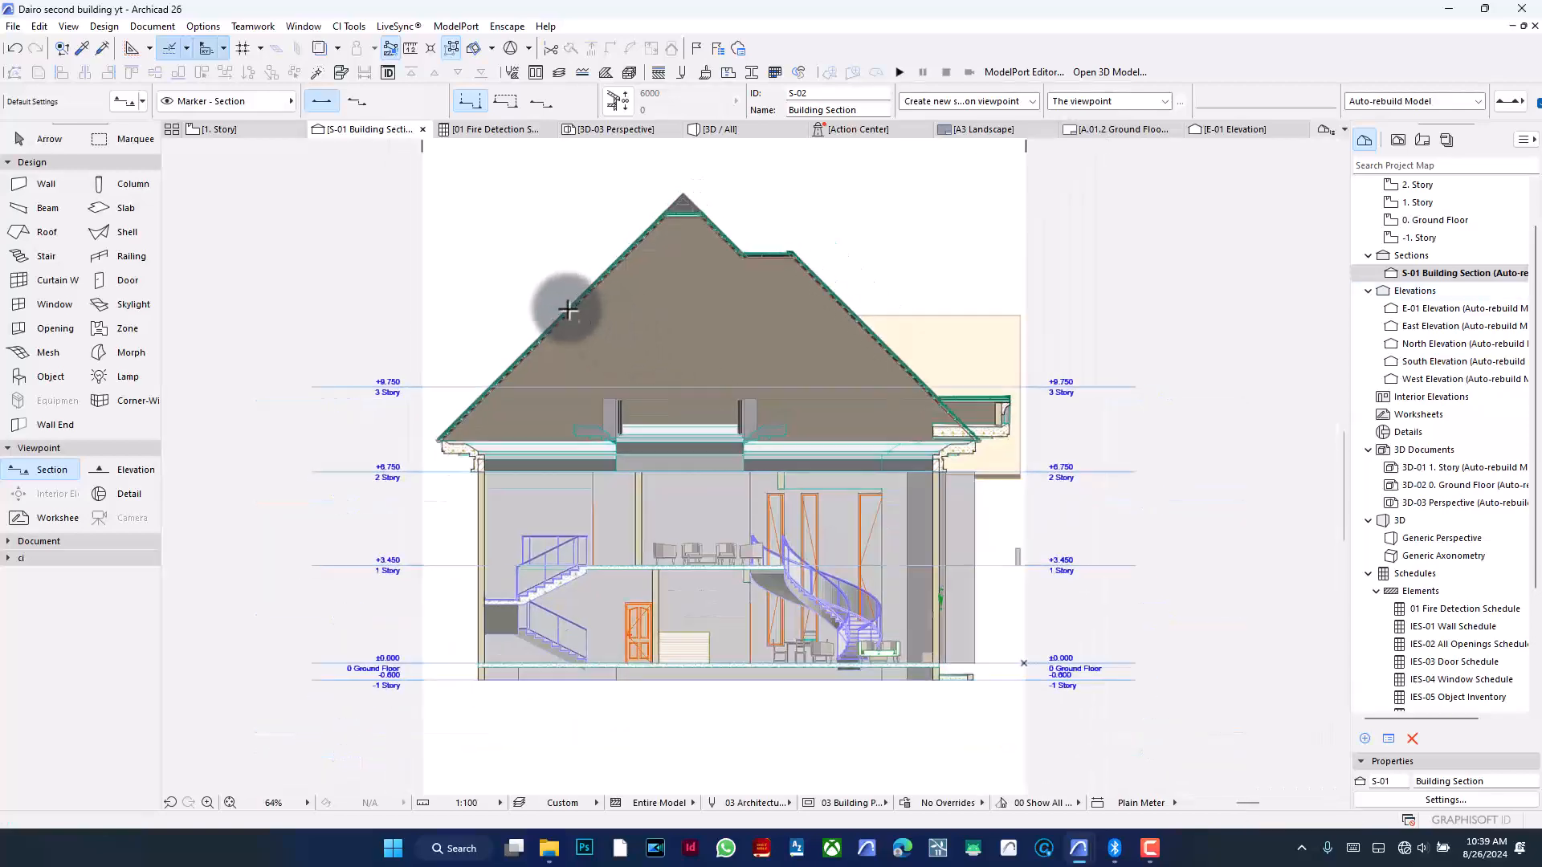
scroll(689, 452, "up", 5)
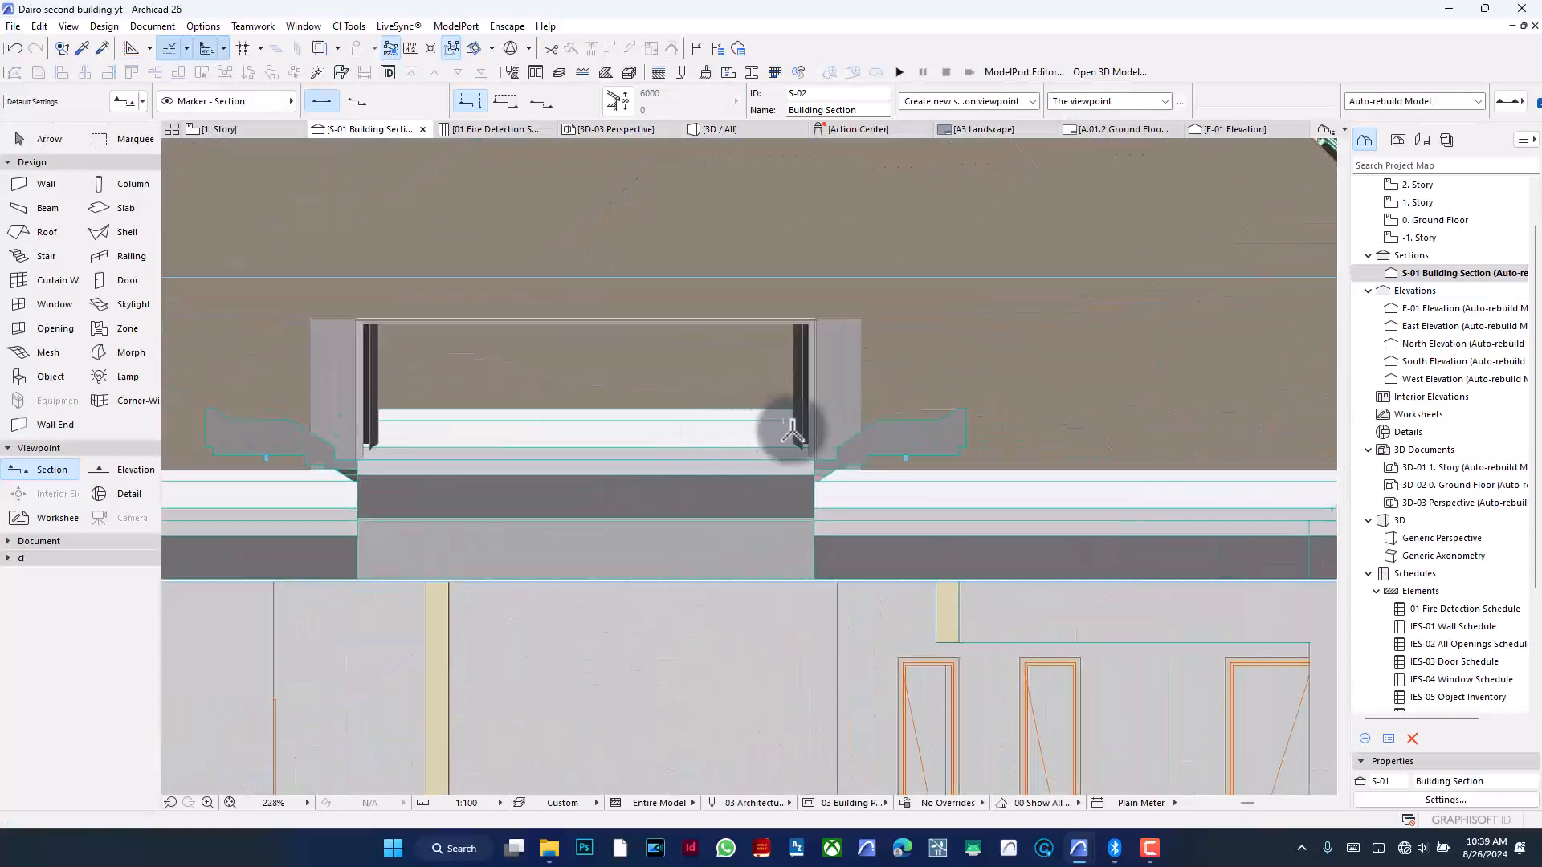
scroll(803, 432, "down", 4)
scroll(824, 432, "down", 1)
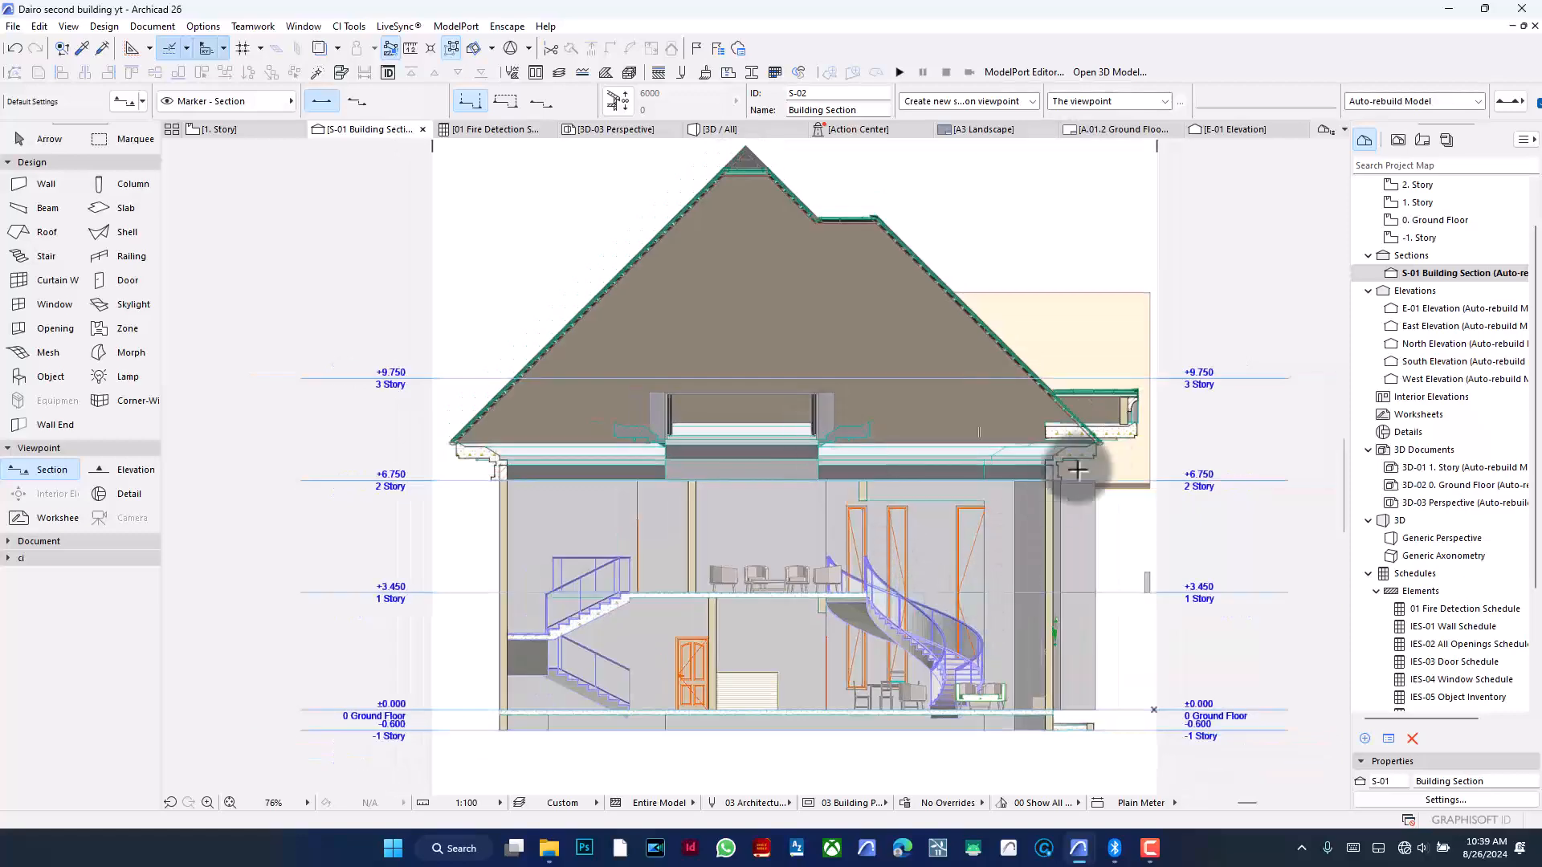
scroll(509, 434, "down", 1)
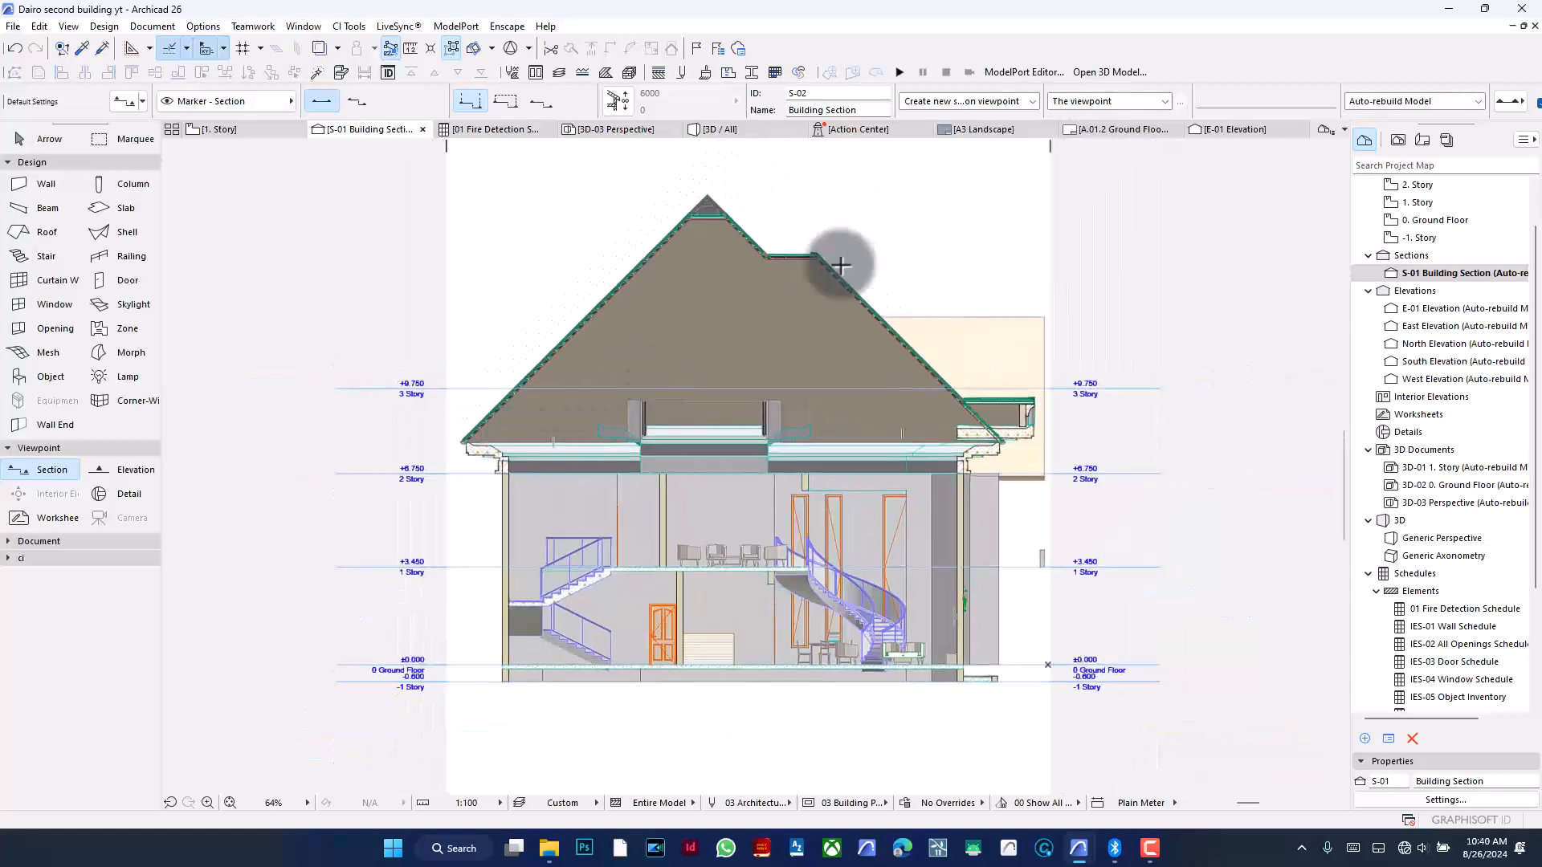
- Open the 3D view and orbit and zoom around the house, columns and the small gabled structure to inspect them
left_click(760, 137)
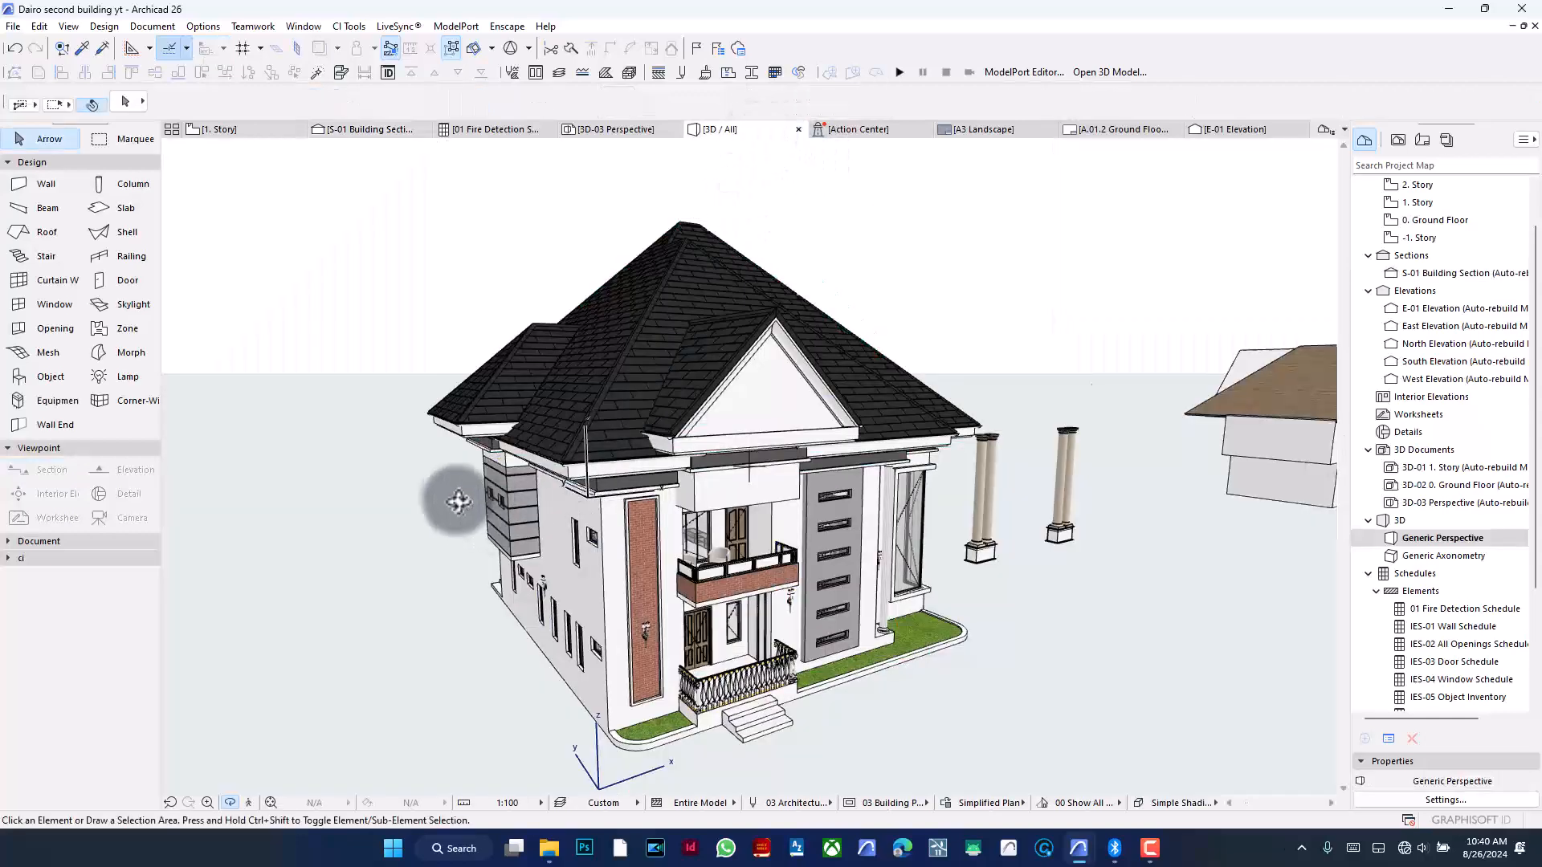
scroll(447, 495, "down", 3)
left_click_drag(447, 496, 594, 424)
scroll(501, 534, "up", 10)
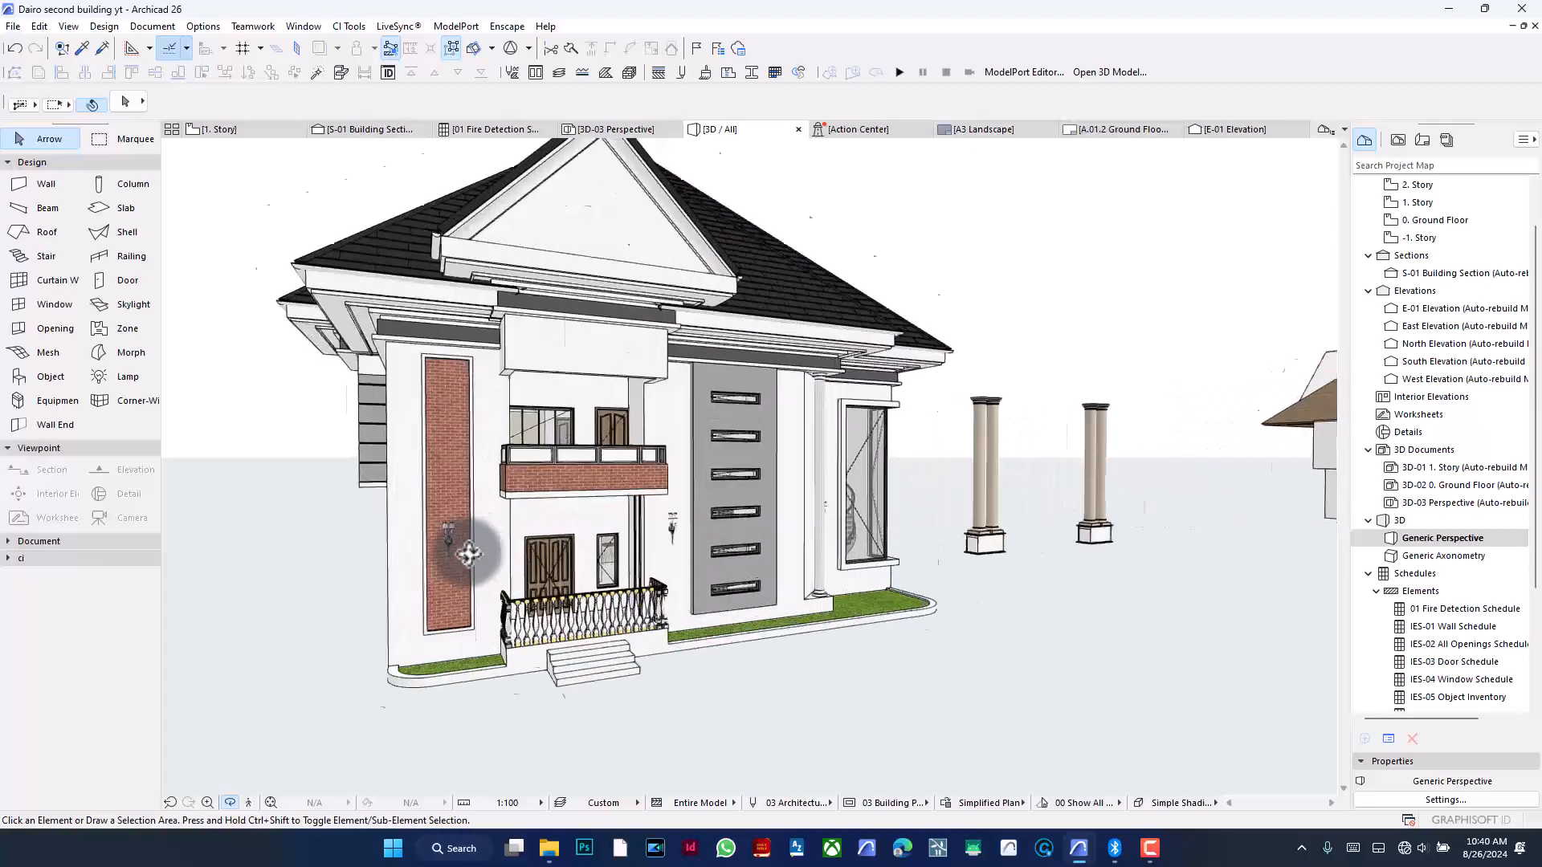
scroll(516, 368, "up", 8)
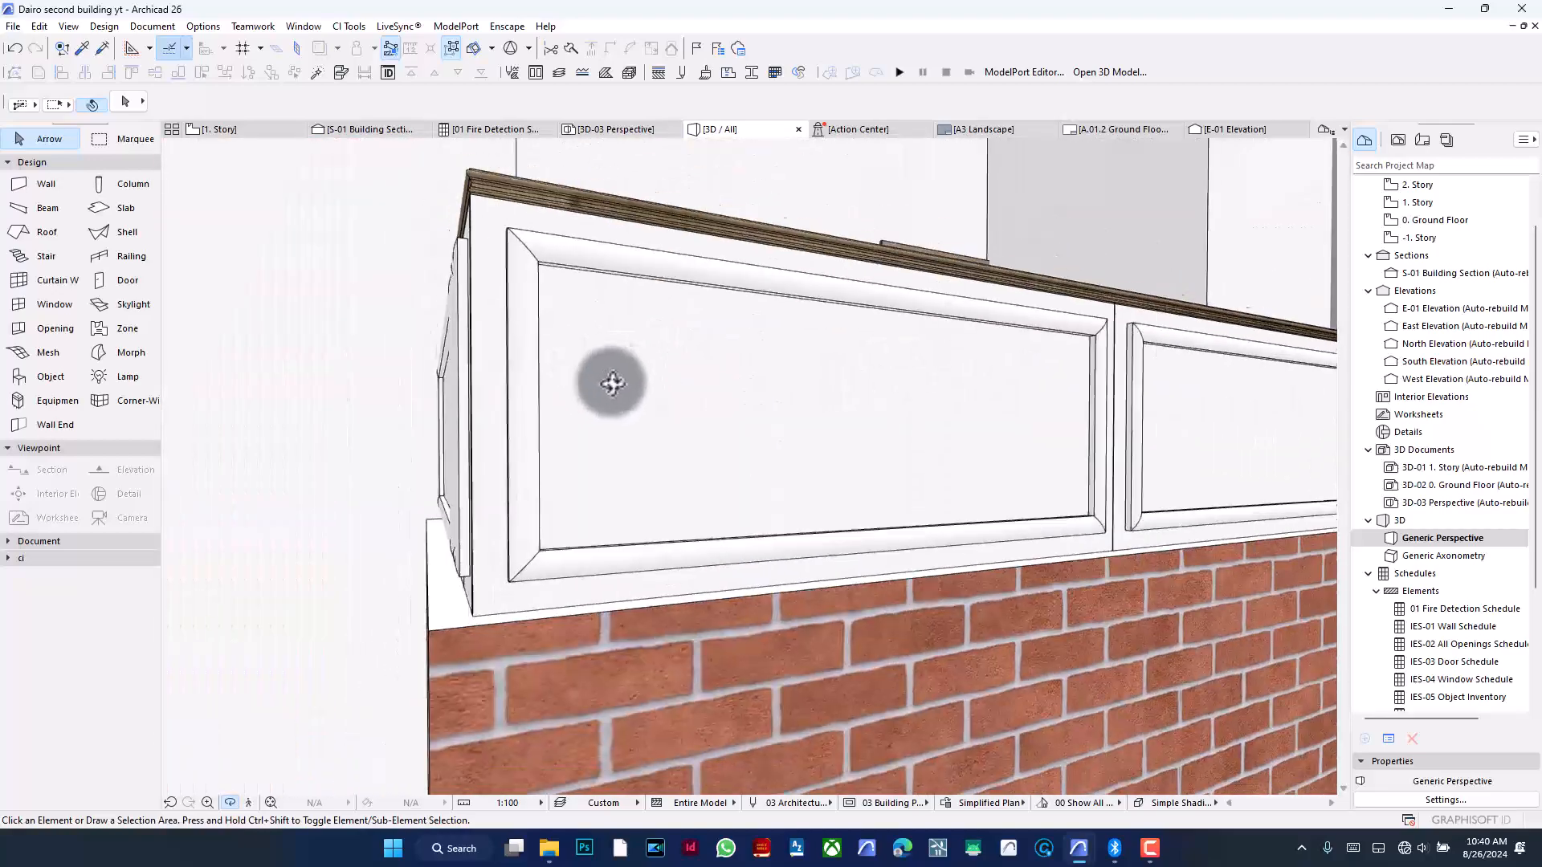
scroll(654, 307, "down", 10)
scroll(674, 514, "up", 3)
scroll(682, 586, "down", 2)
scroll(693, 586, "down", 8)
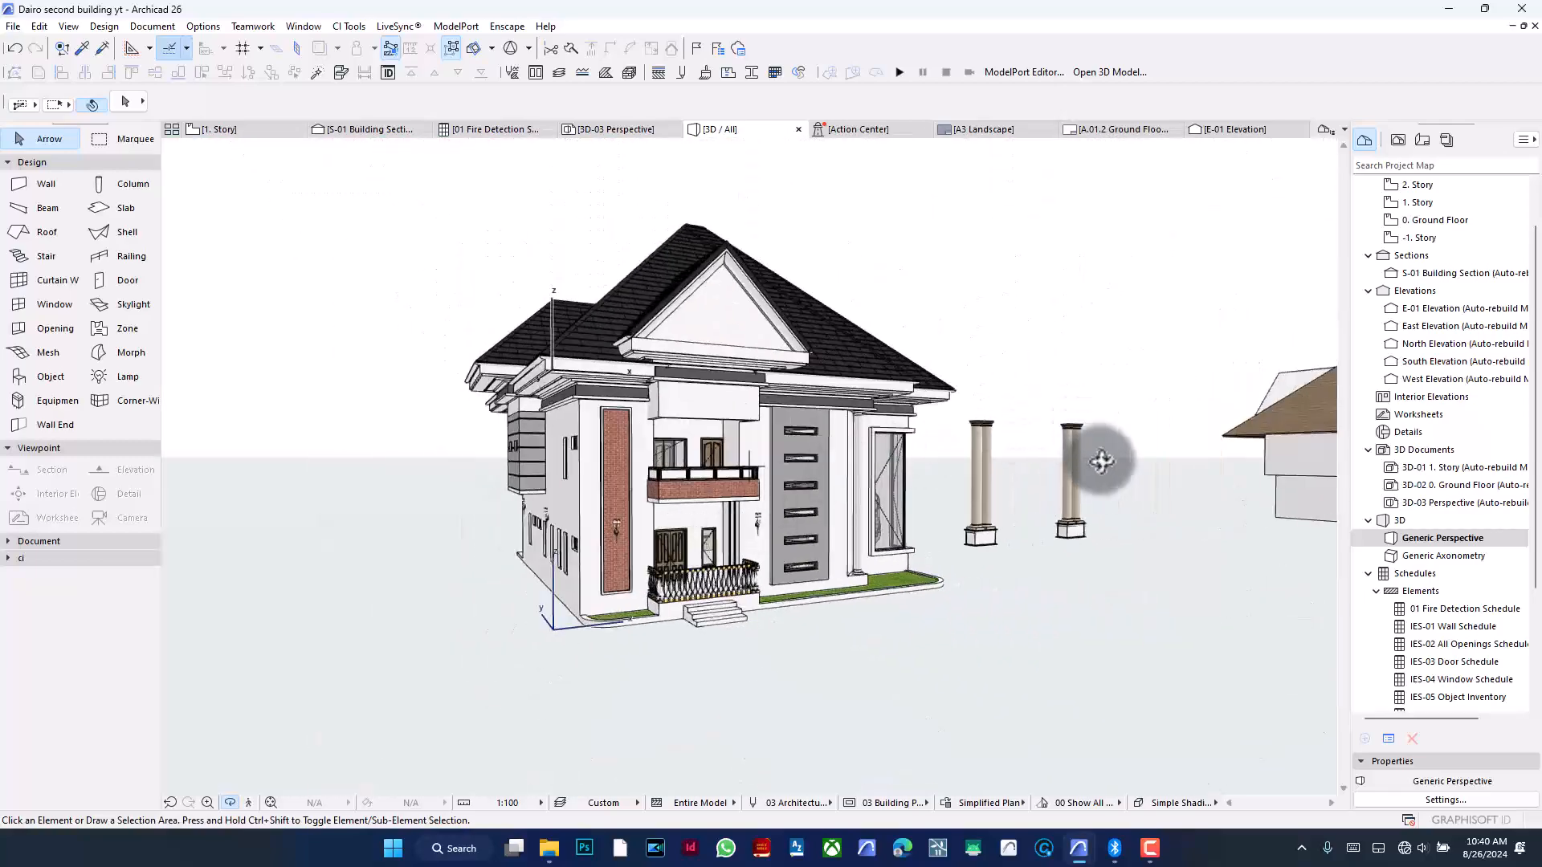
scroll(1099, 463, "up", 8)
scroll(1098, 465, "up", 2)
left_click_drag(892, 515, 491, 464)
scroll(431, 446, "down", 9)
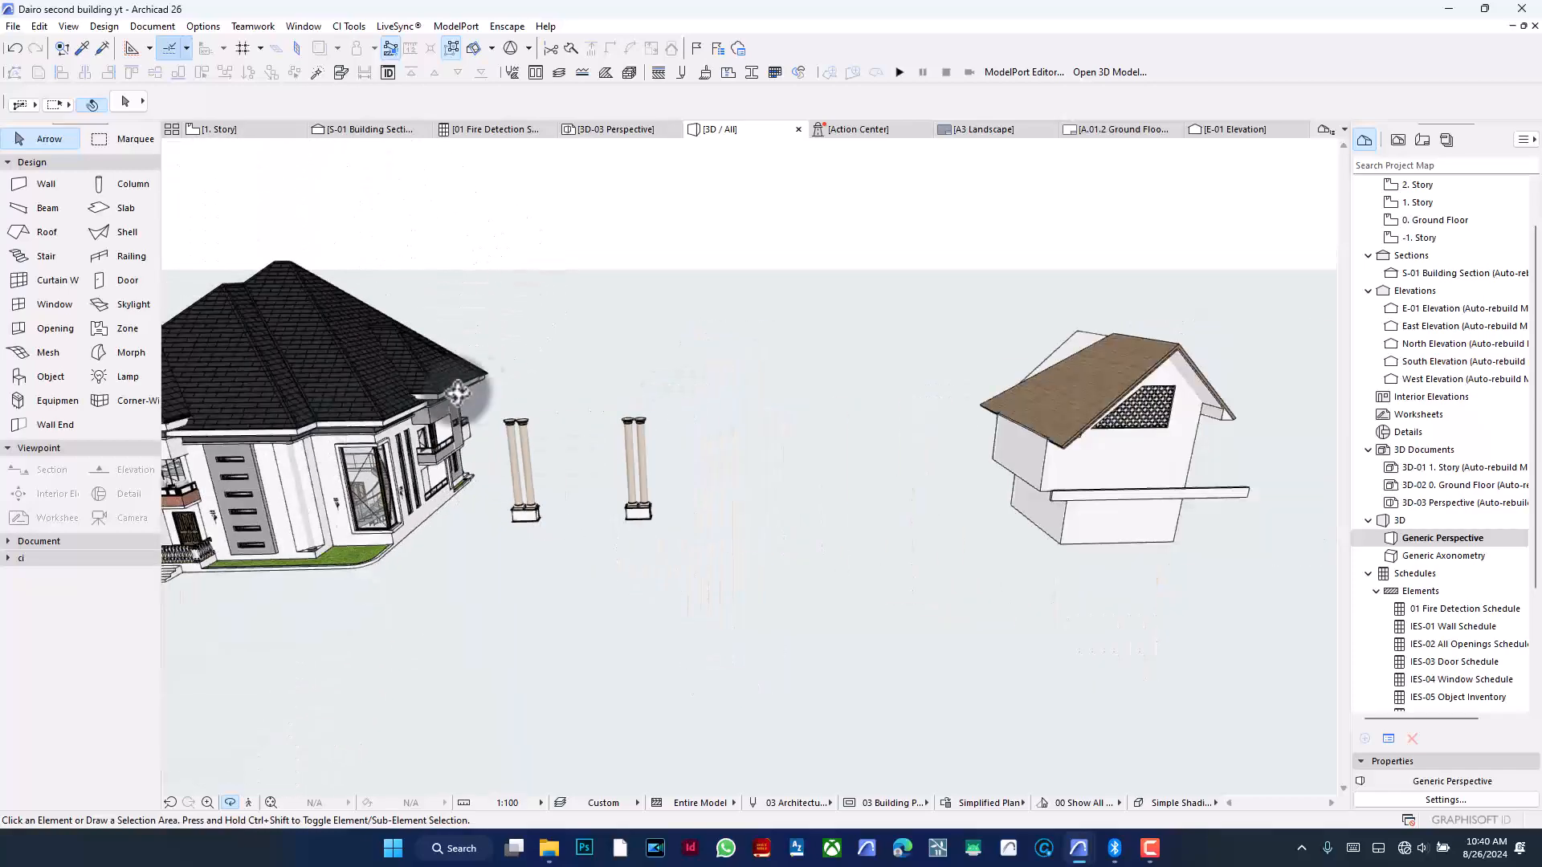
scroll(896, 386, "up", 10)
left_click_drag(922, 399, 602, 368)
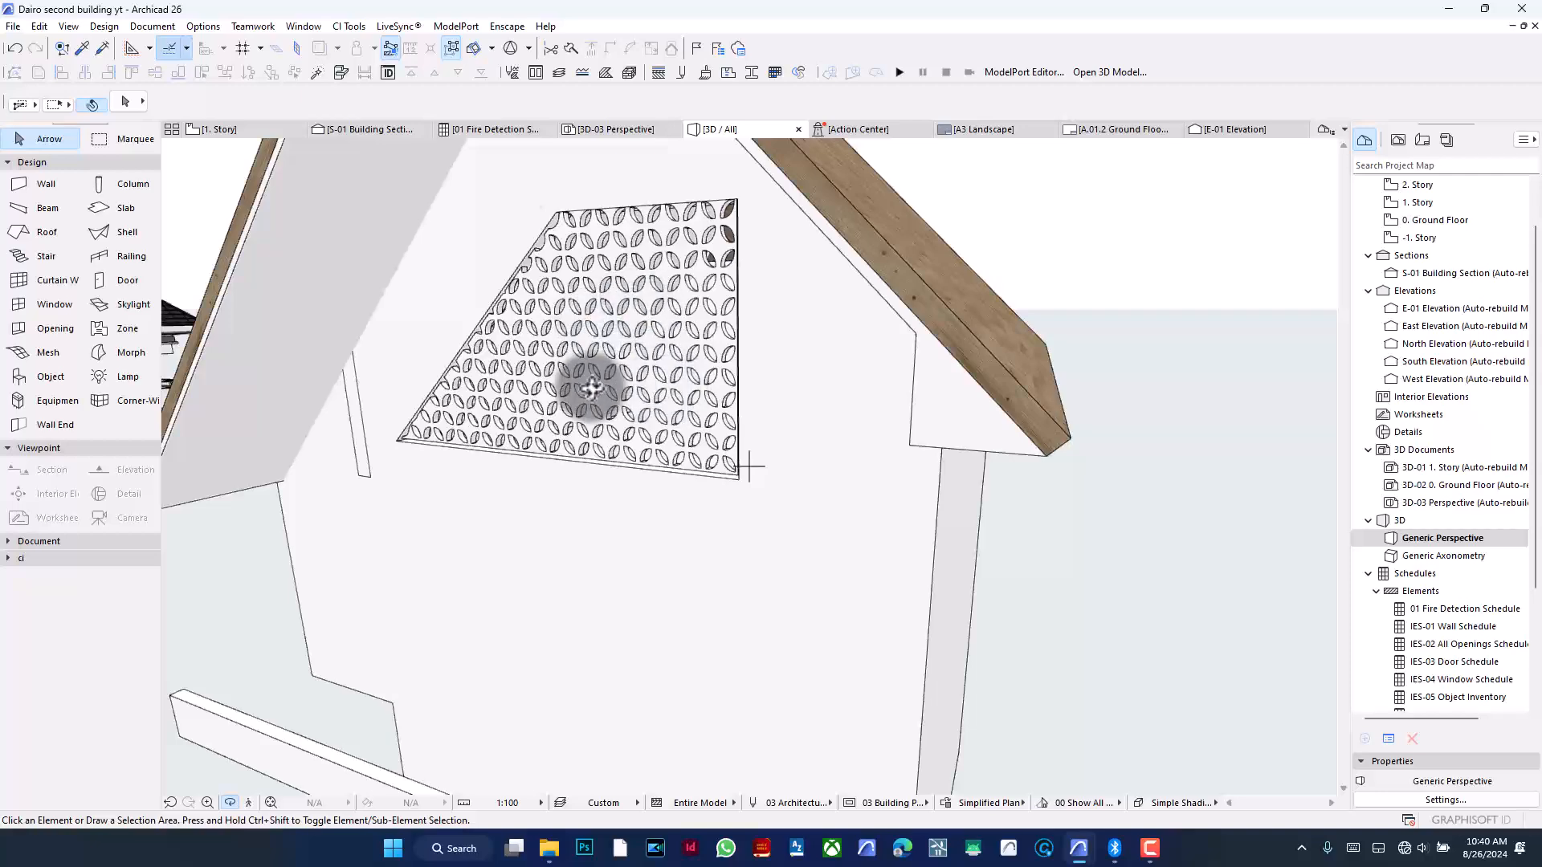
scroll(1246, 464, "down", 10)
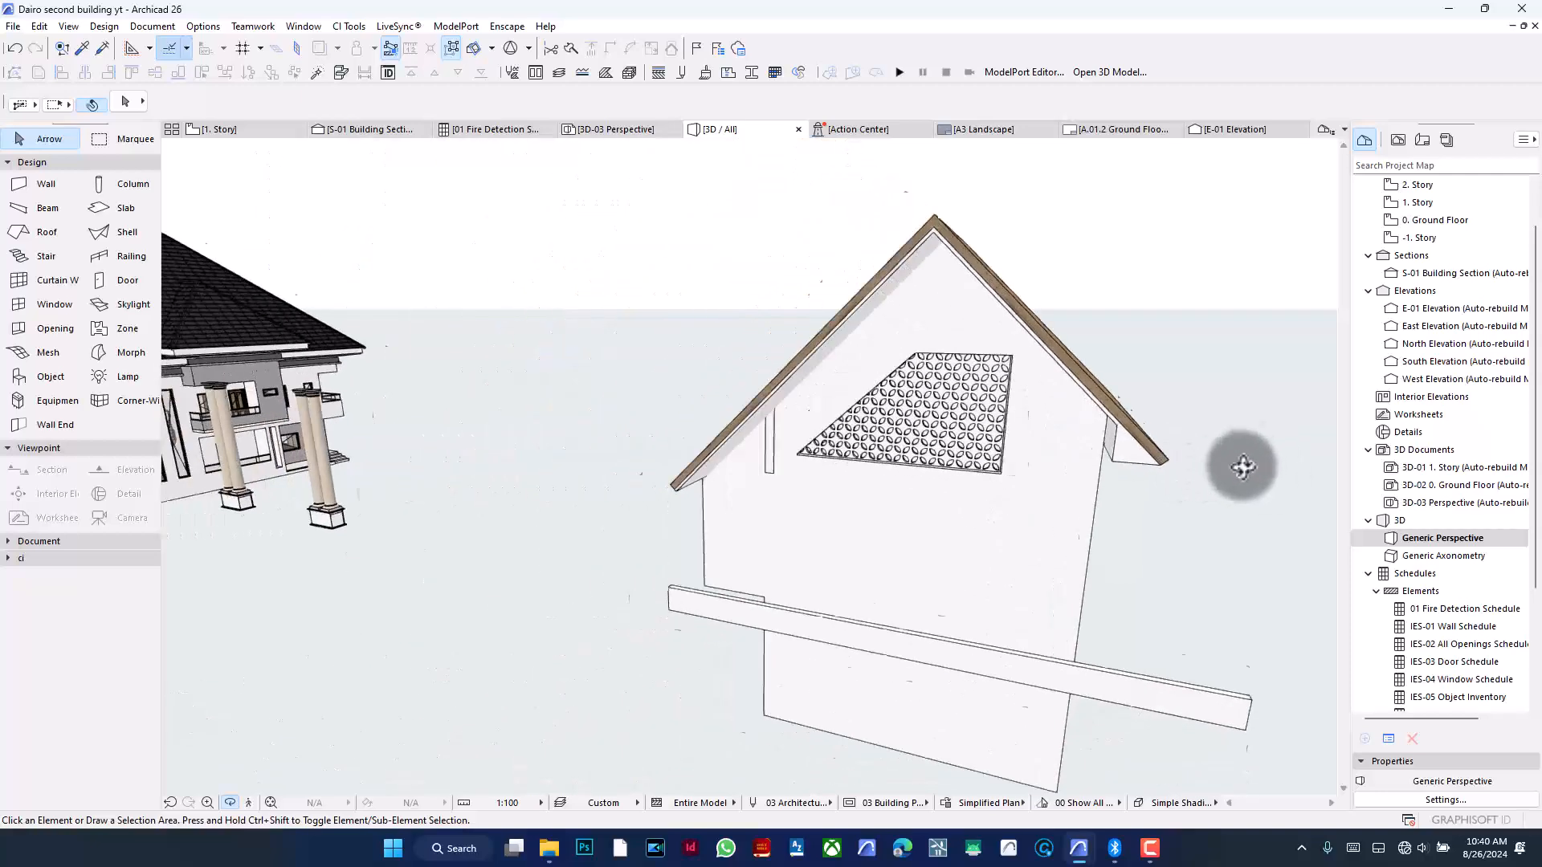
left_click_drag(1248, 462, 550, 494)
scroll(327, 441, "up", 10)
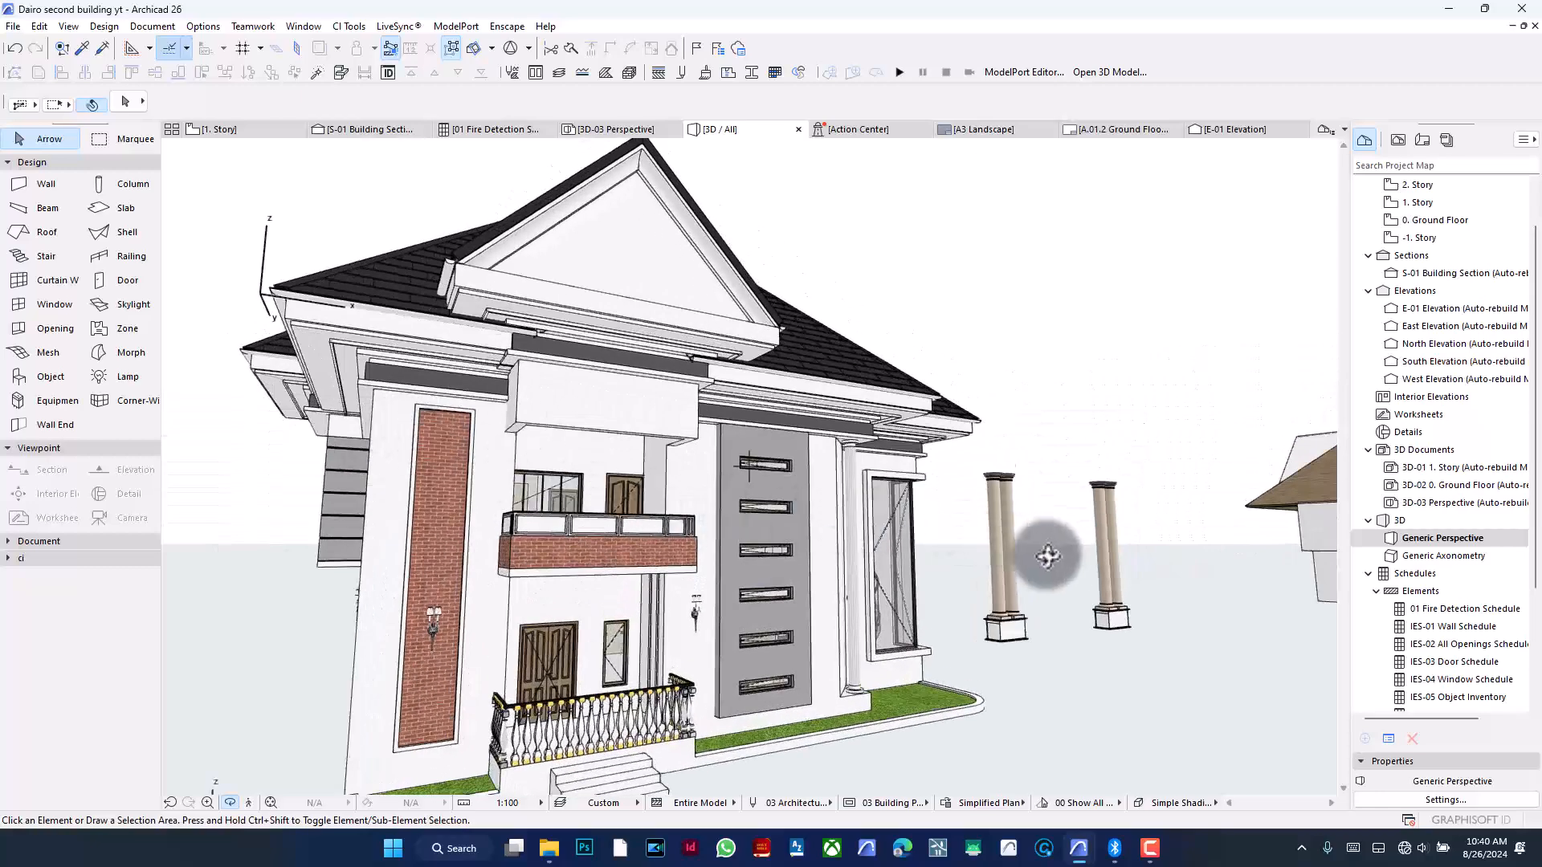
scroll(1044, 556, "down", 8)
left_click_drag(924, 554, 891, 480)
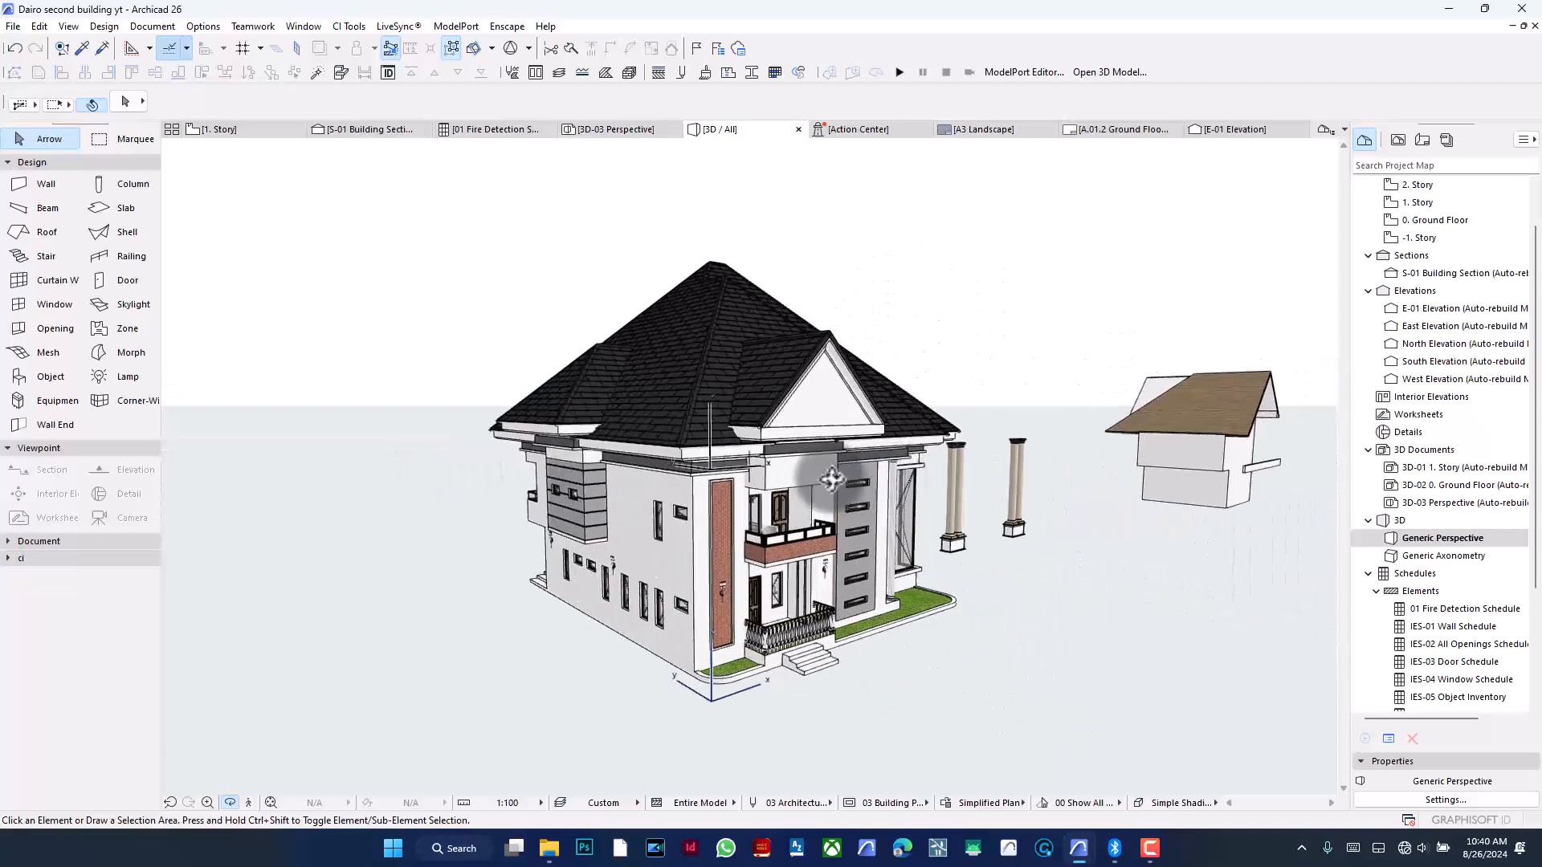
left_click_drag(717, 438, 1000, 442)
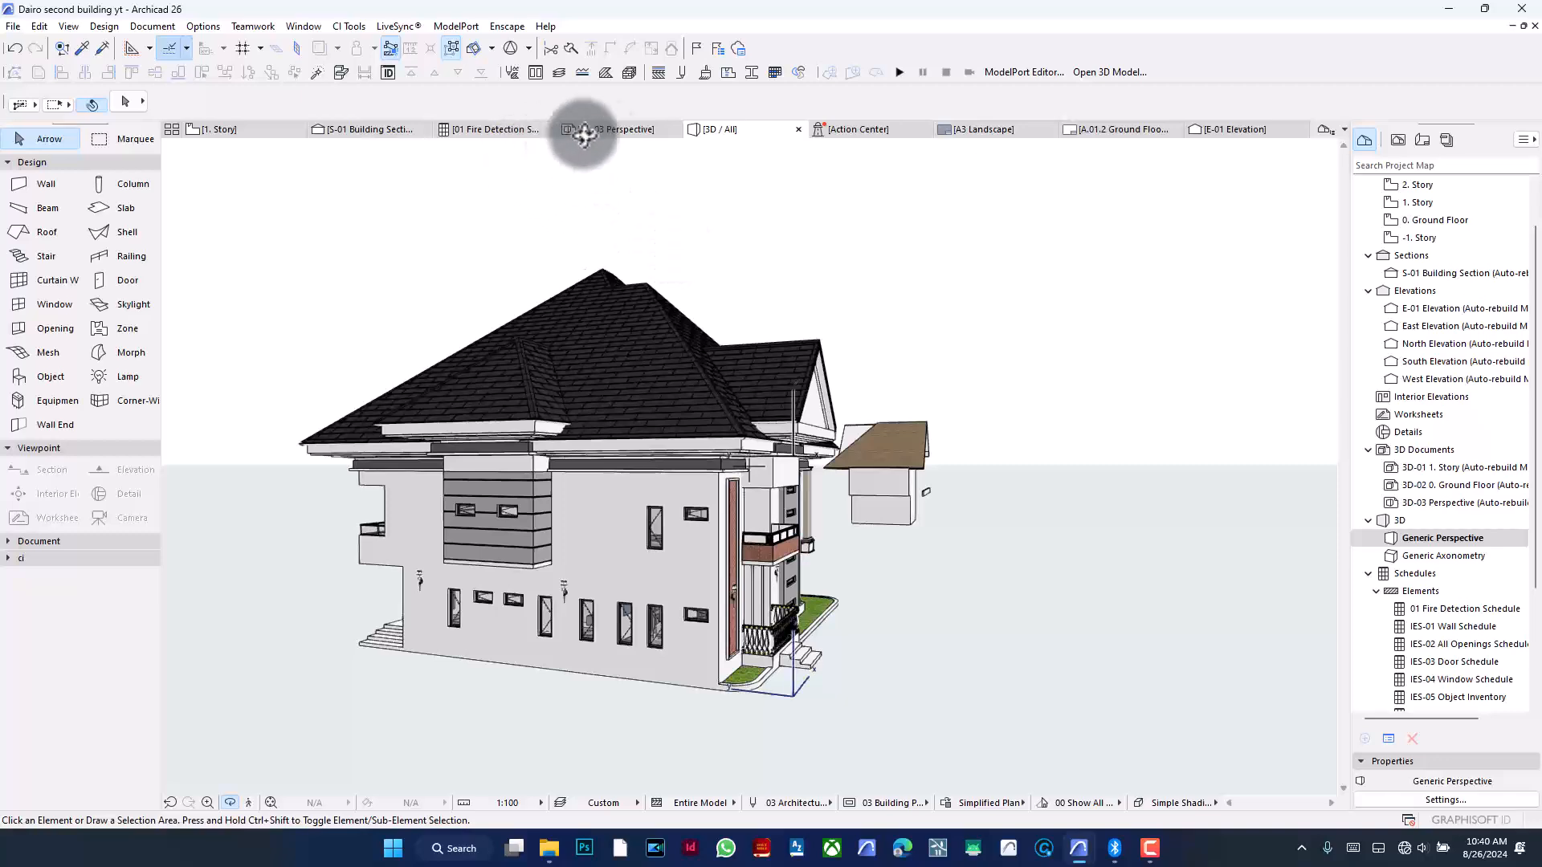
- Compare the S-01 section view with the 3D view by switching between them and zooming
left_click(369, 130)
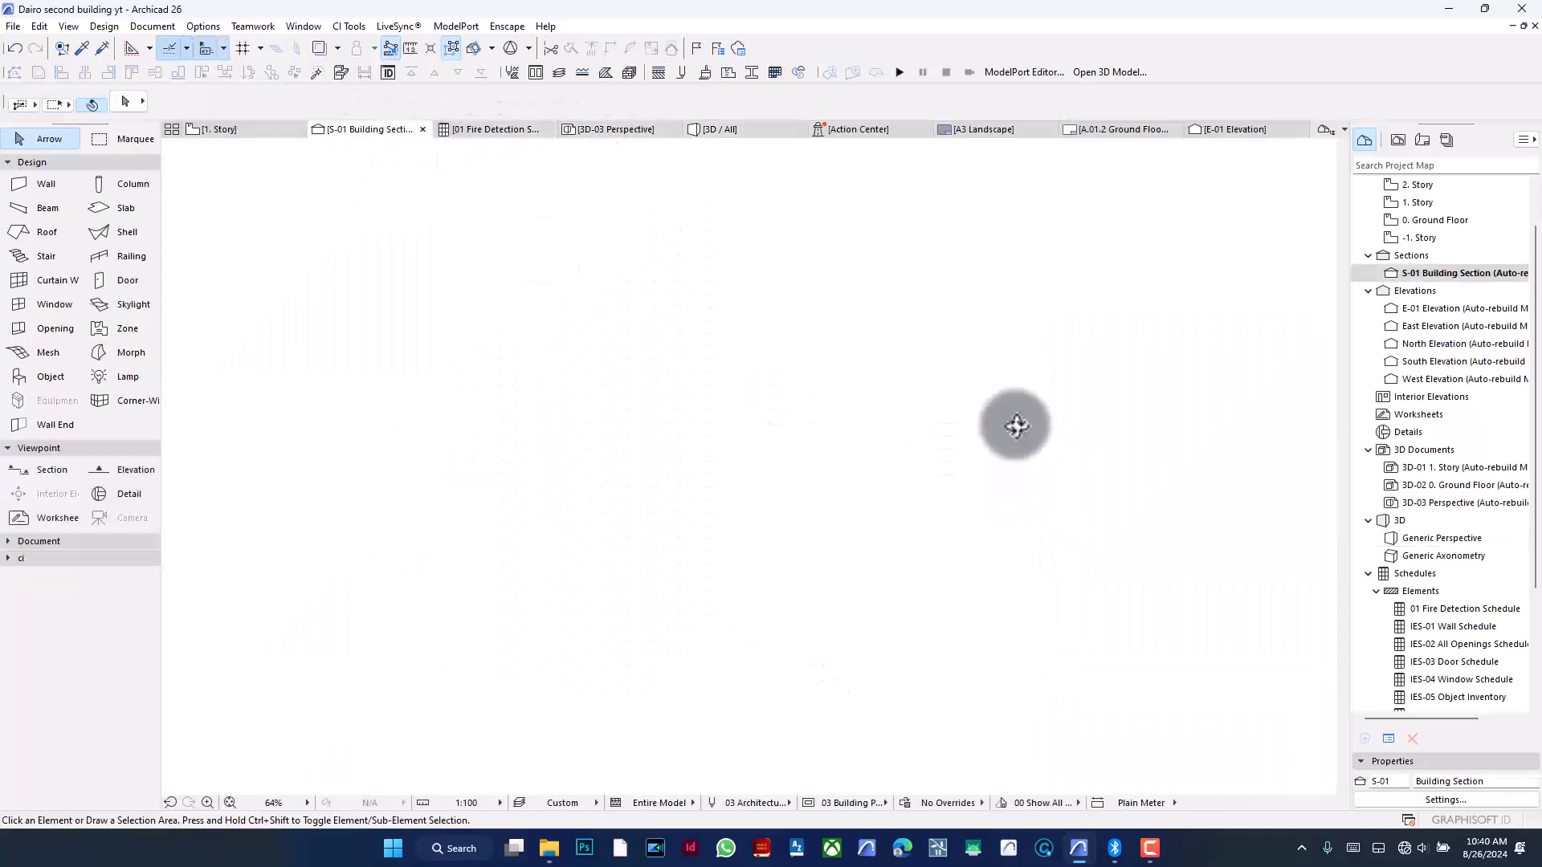
scroll(1027, 354, "up", 3)
scroll(1031, 351, "up", 3)
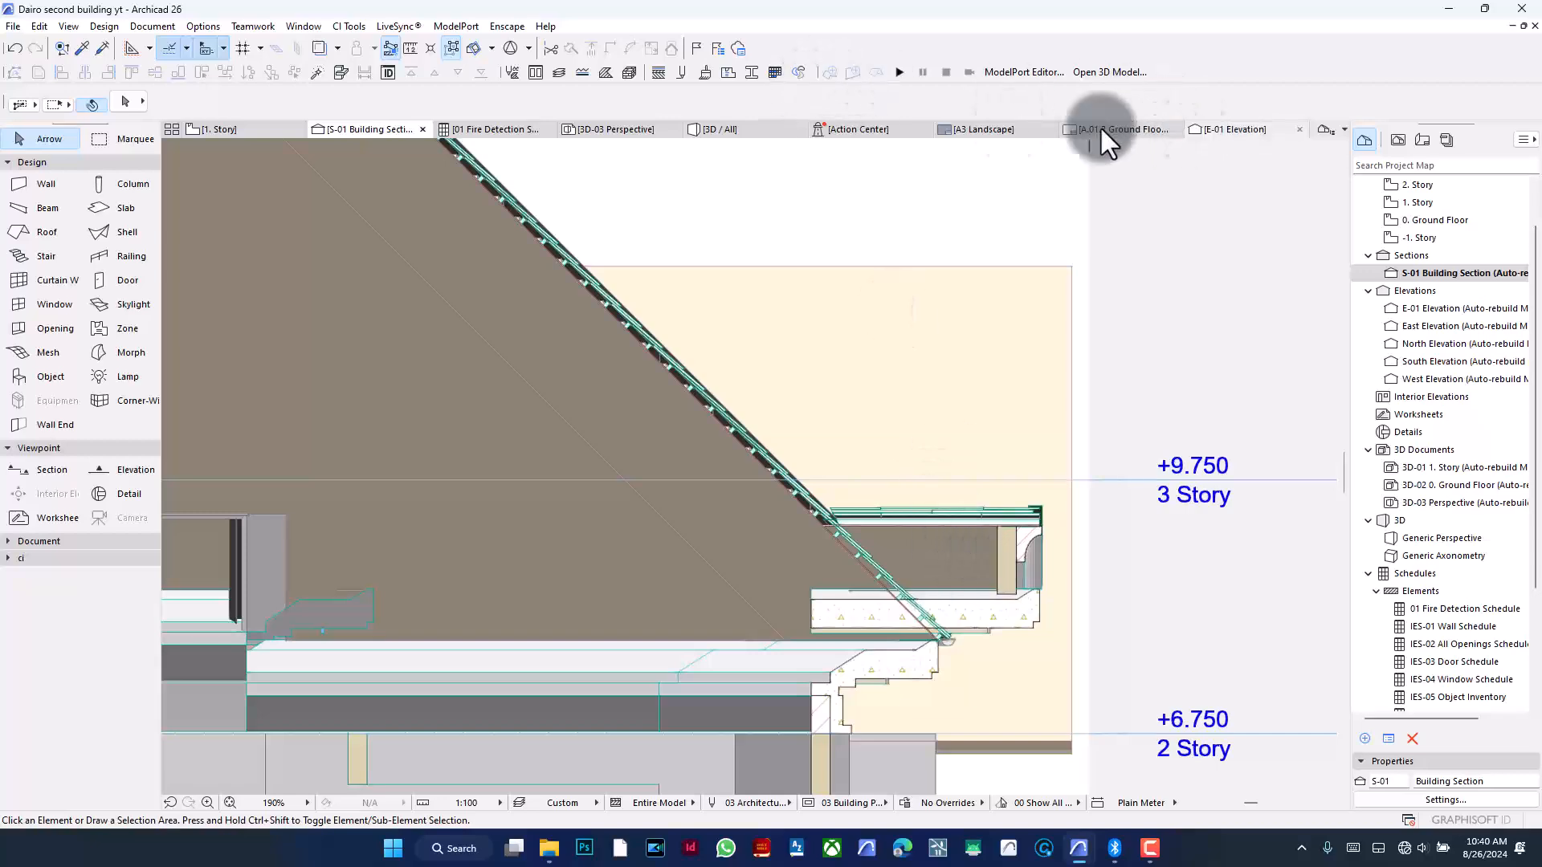
left_click(744, 134)
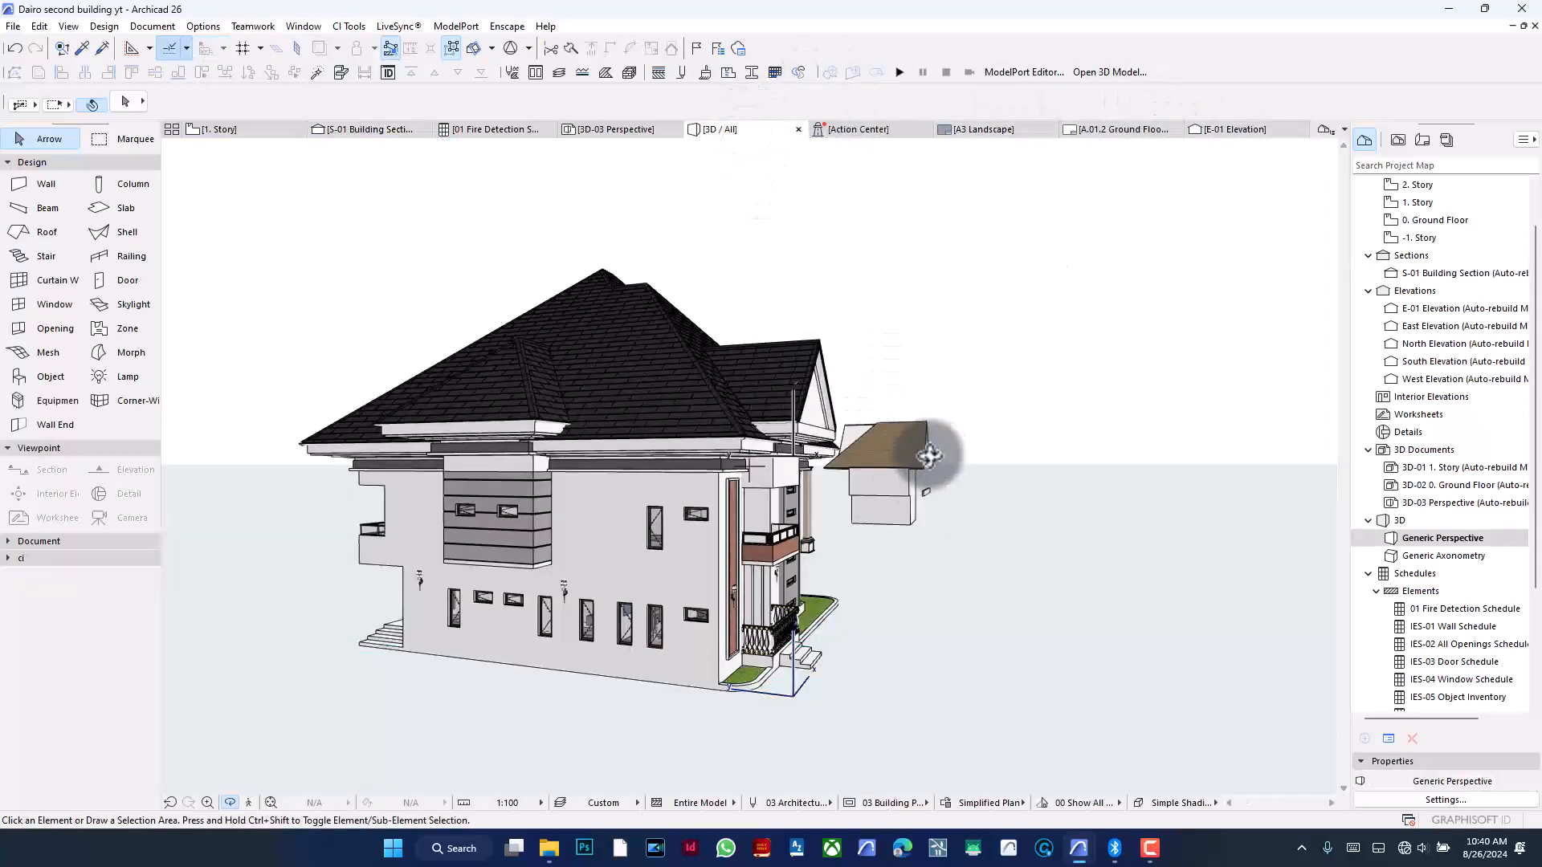
scroll(1025, 448, "up", 5)
scroll(1014, 455, "down", 8)
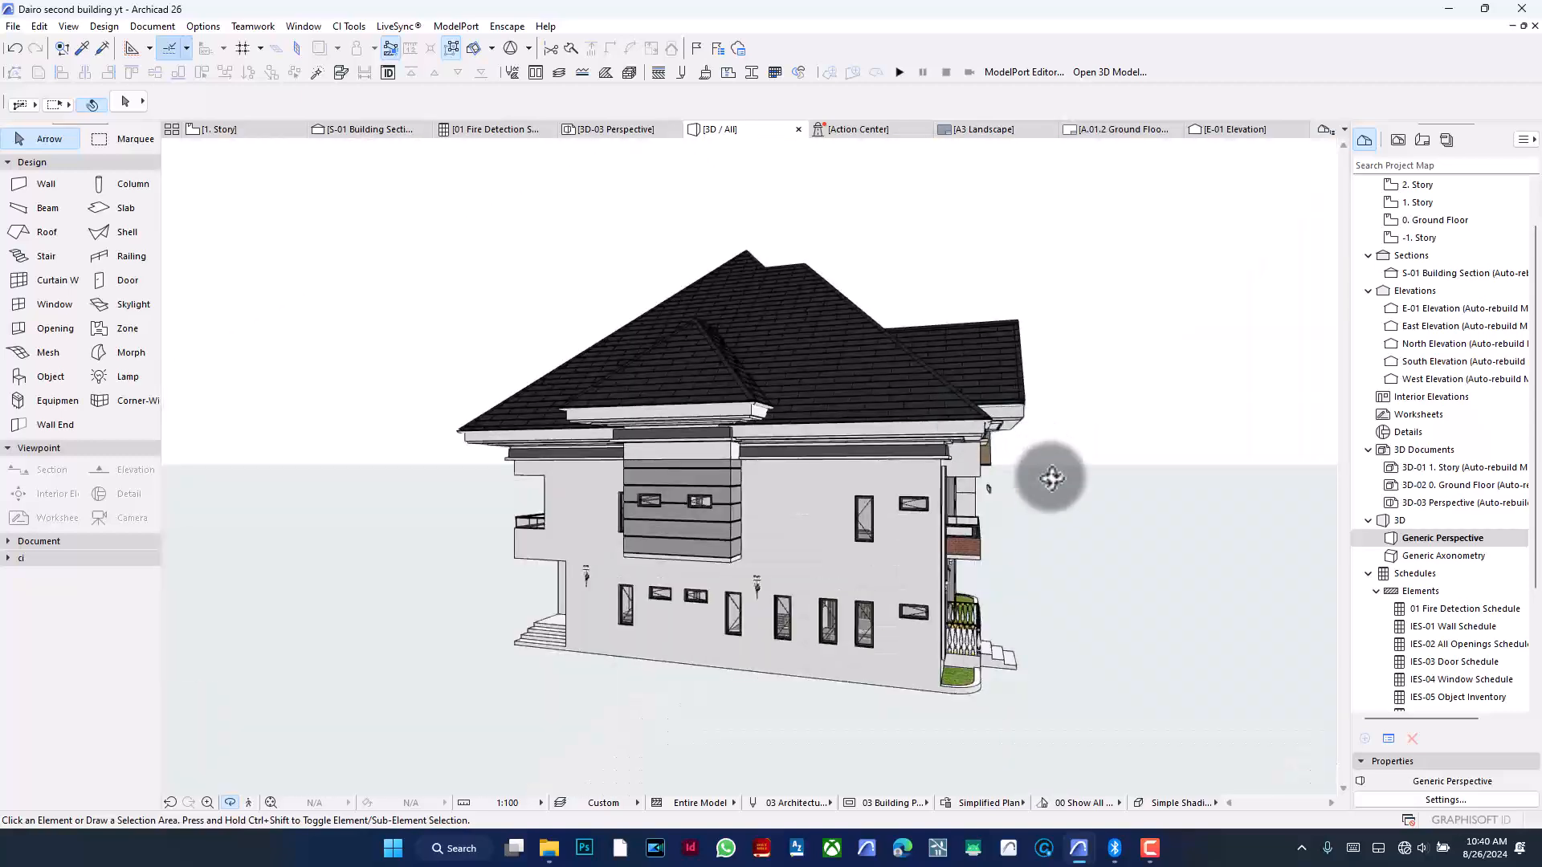
left_click_drag(1052, 477, 830, 485)
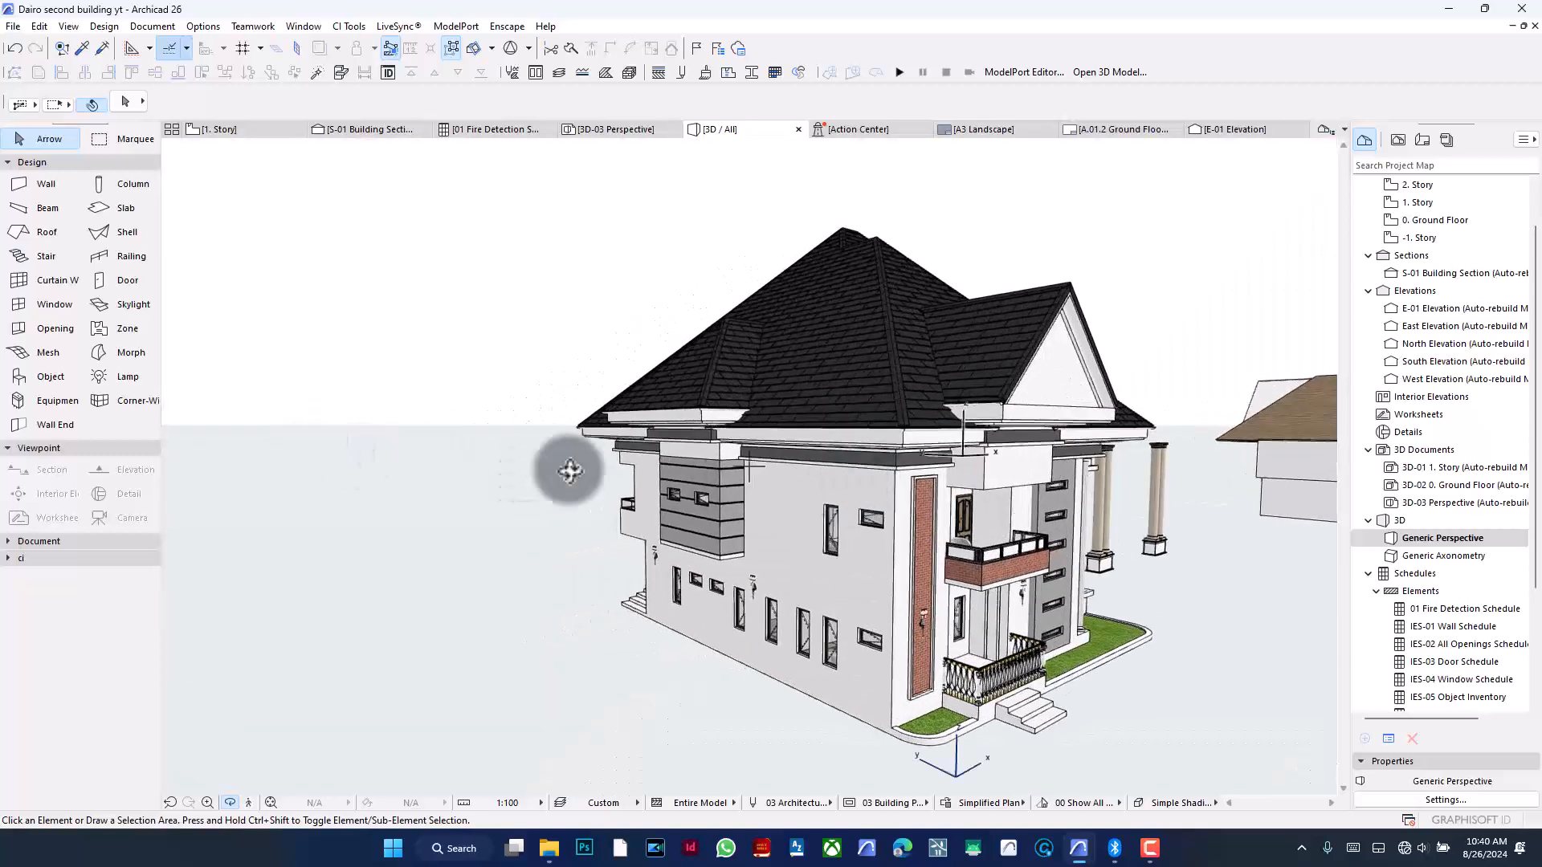
- Return to the 1. Story plan, select the section line and set its horizontal range to limited depth
left_click(221, 130)
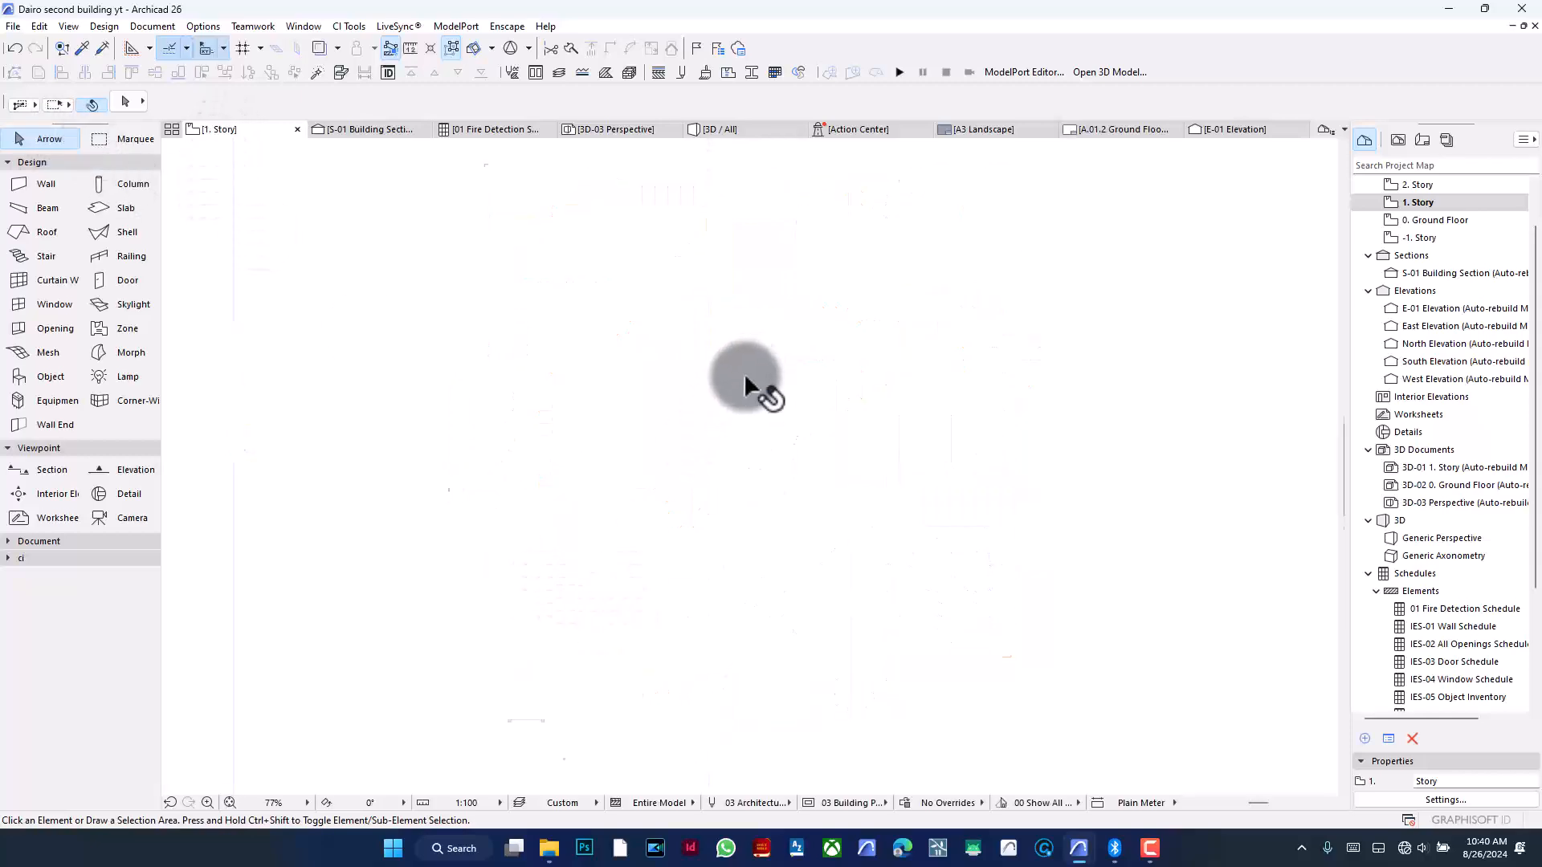
scroll(746, 370, "down", 2)
left_click(724, 656)
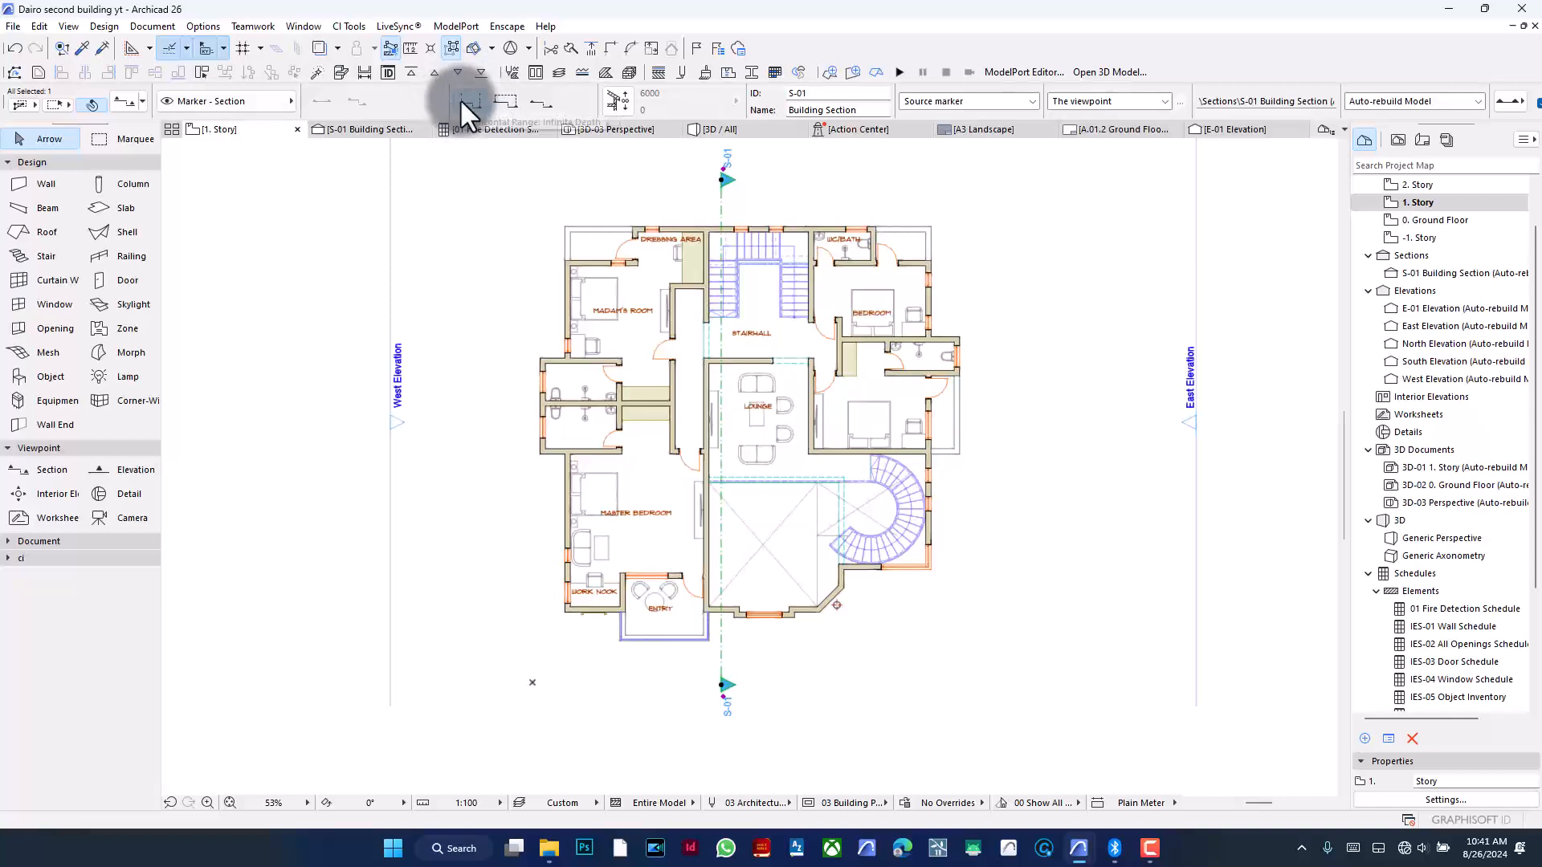
left_click(511, 98)
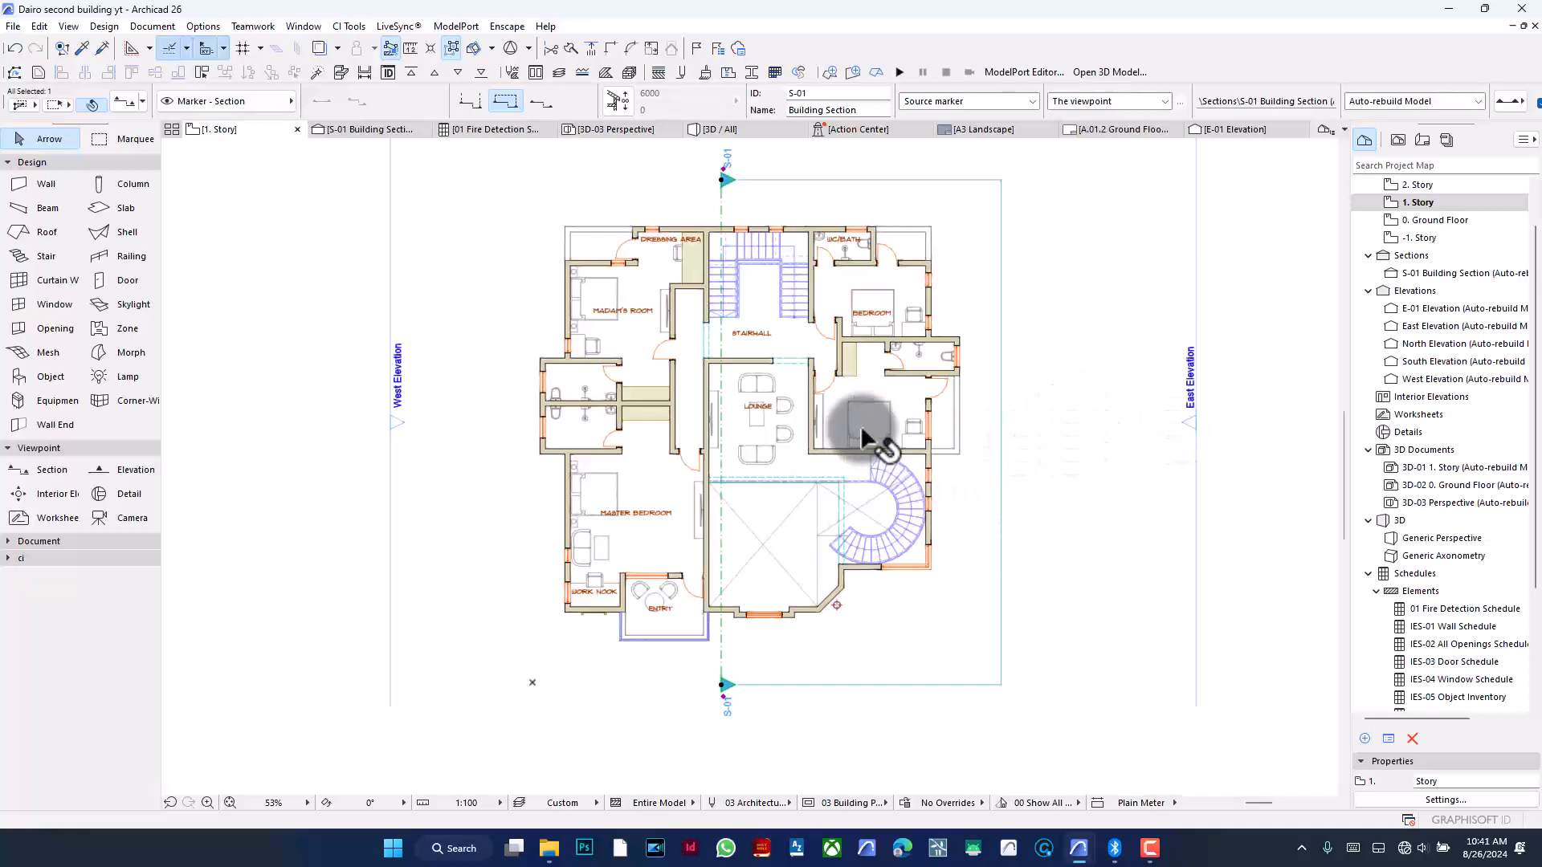
- Try to stretch the section's depth boundary further east with a jog, then undo the stretch
left_click(1002, 394)
left_click(1073, 463)
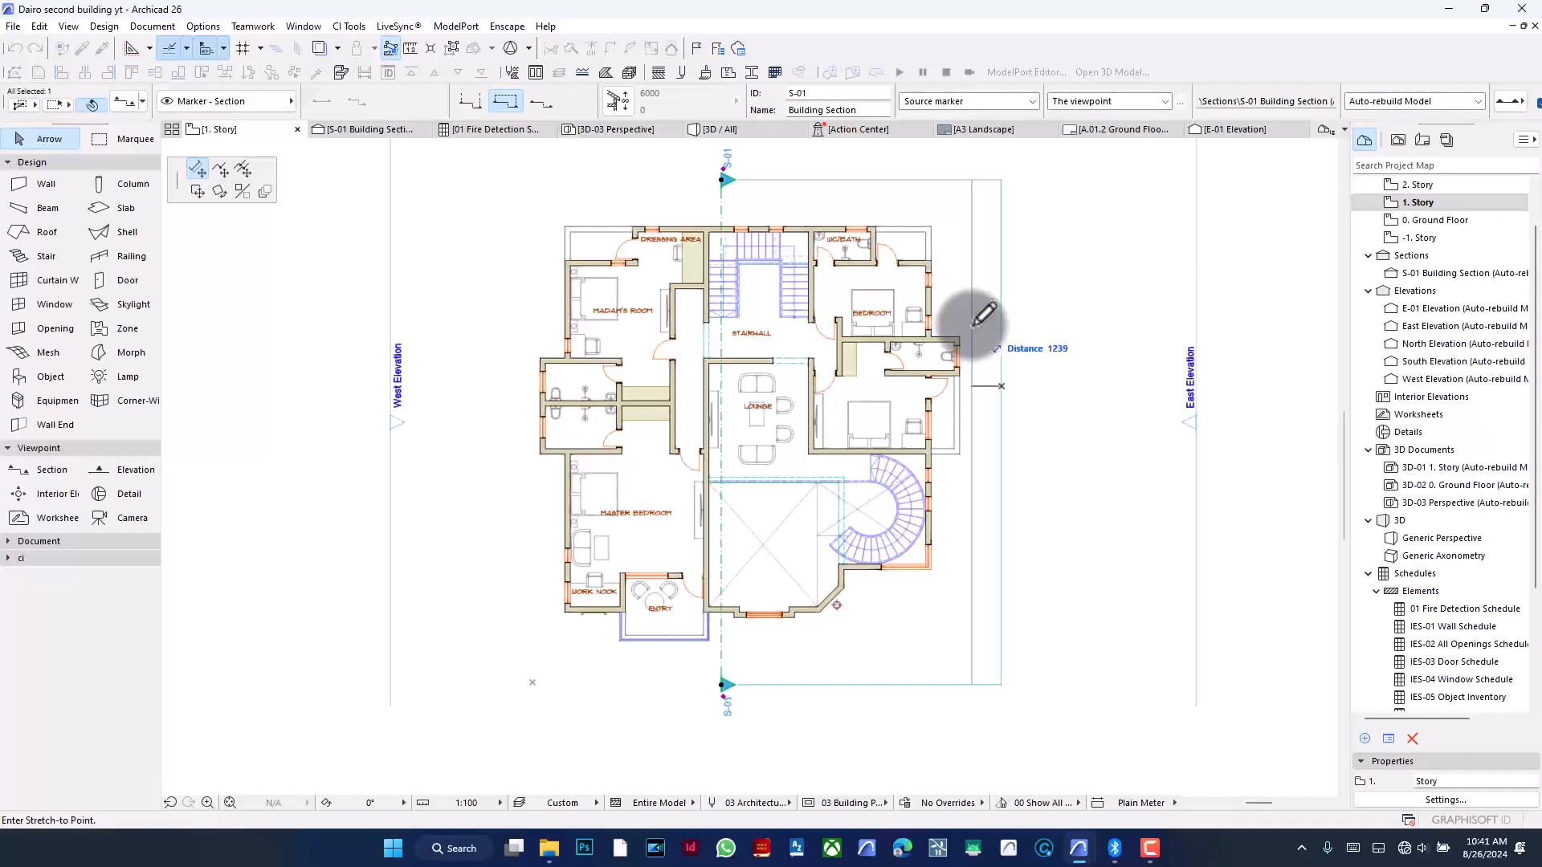
left_click(222, 169)
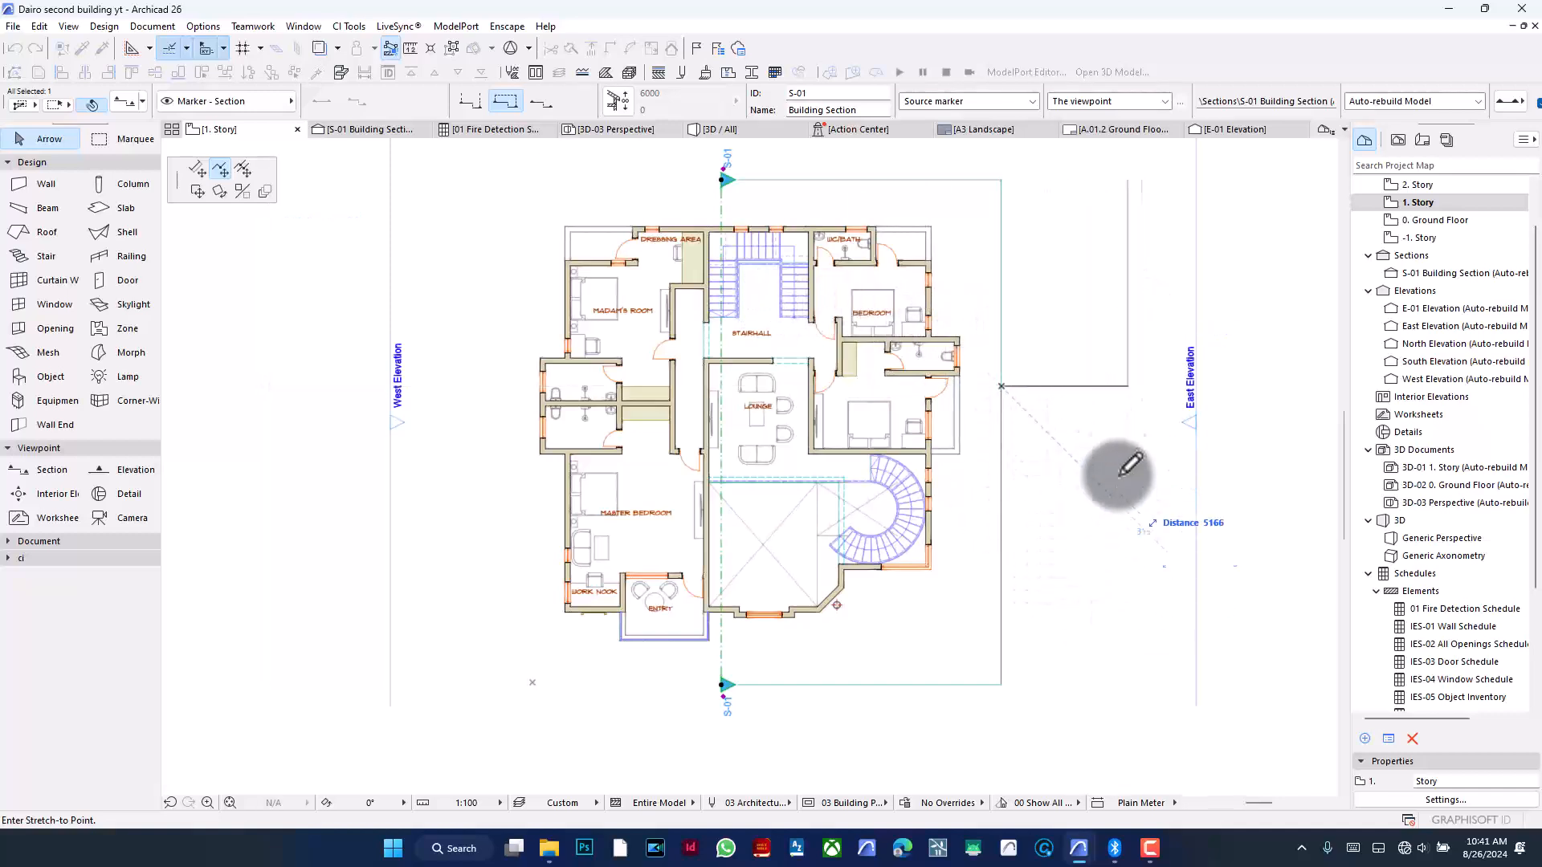
left_click(1111, 334)
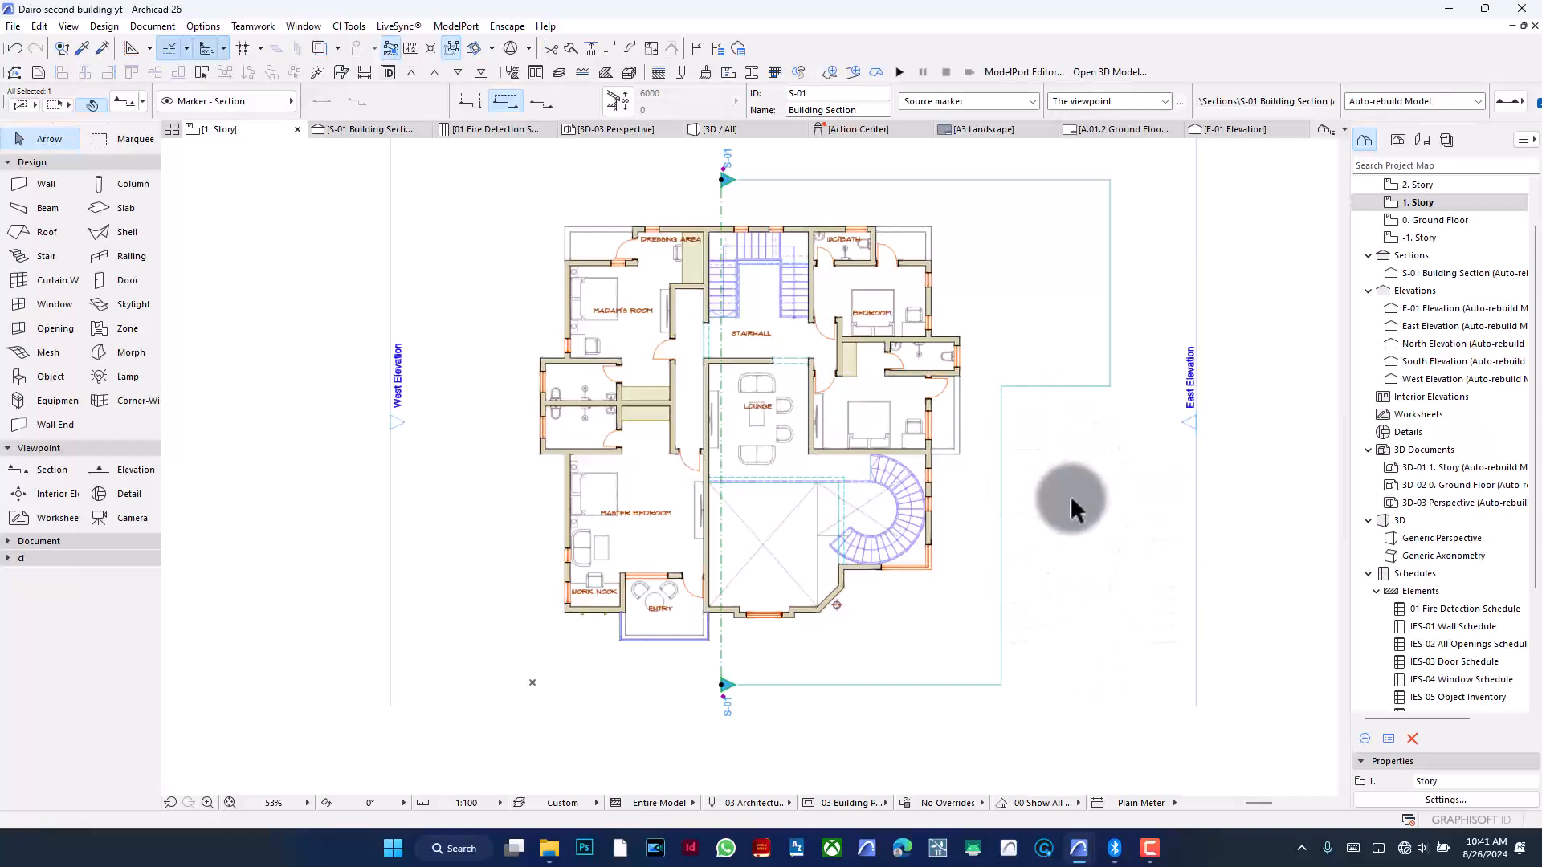
key("ctrl+z")
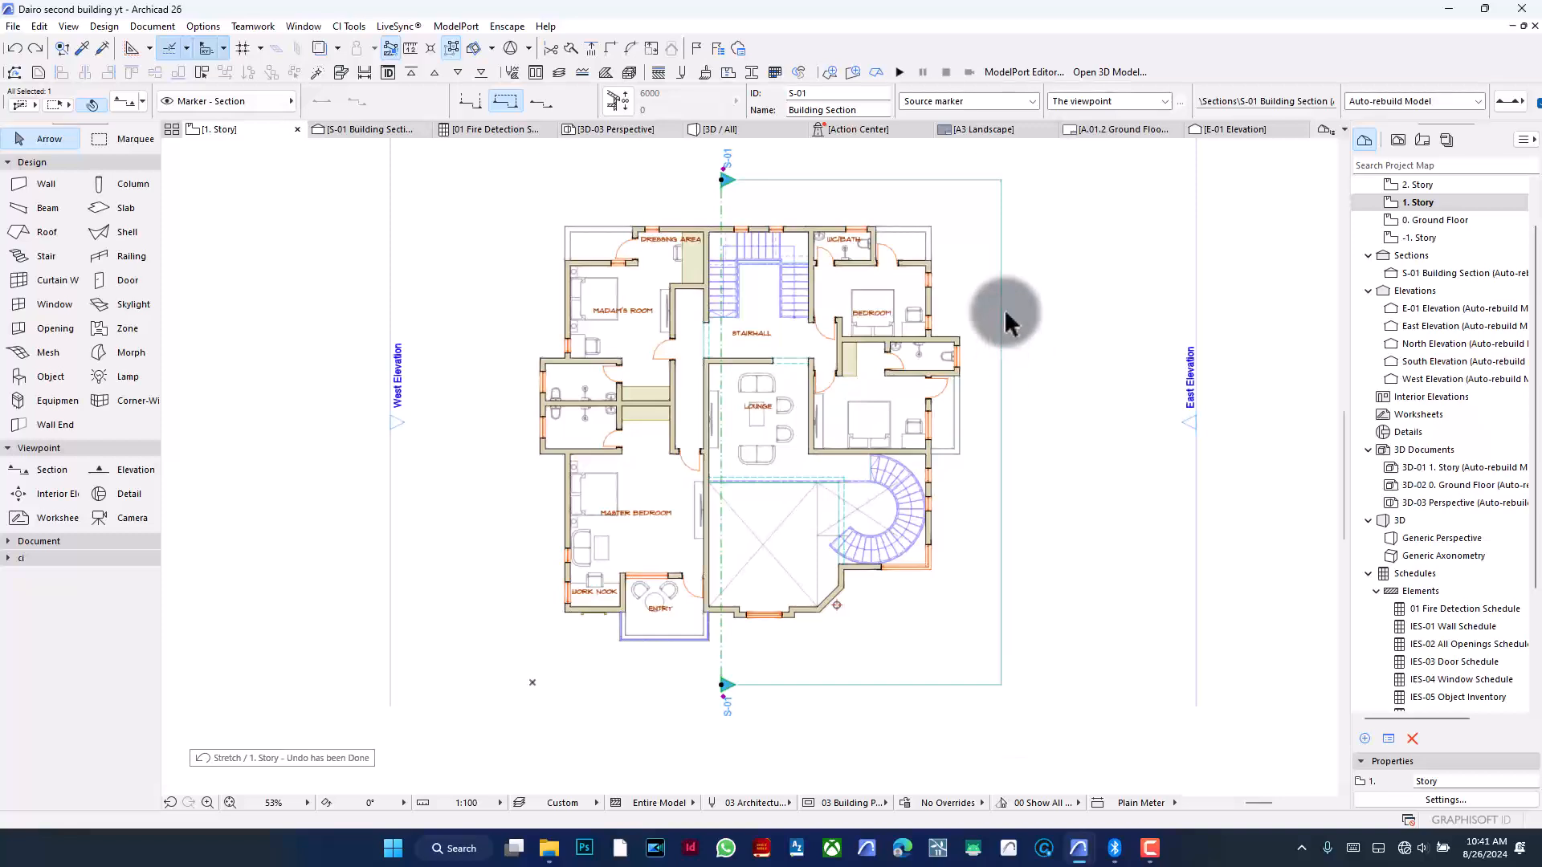
- Deselect the section line and open the S-01 section view, zooming out to see the whole building section
left_click(1014, 304)
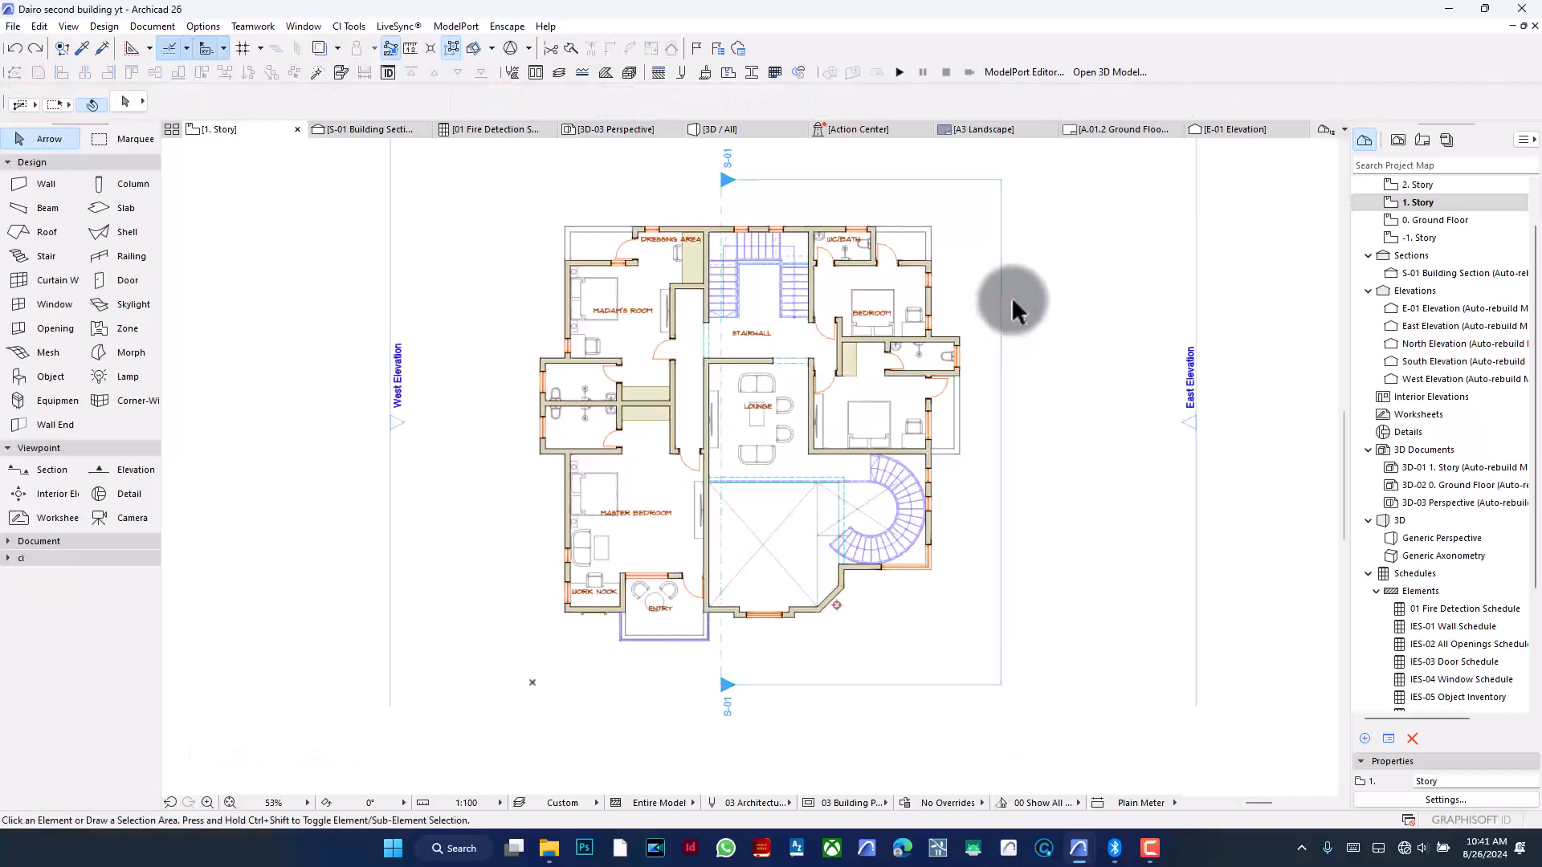
left_click(365, 129)
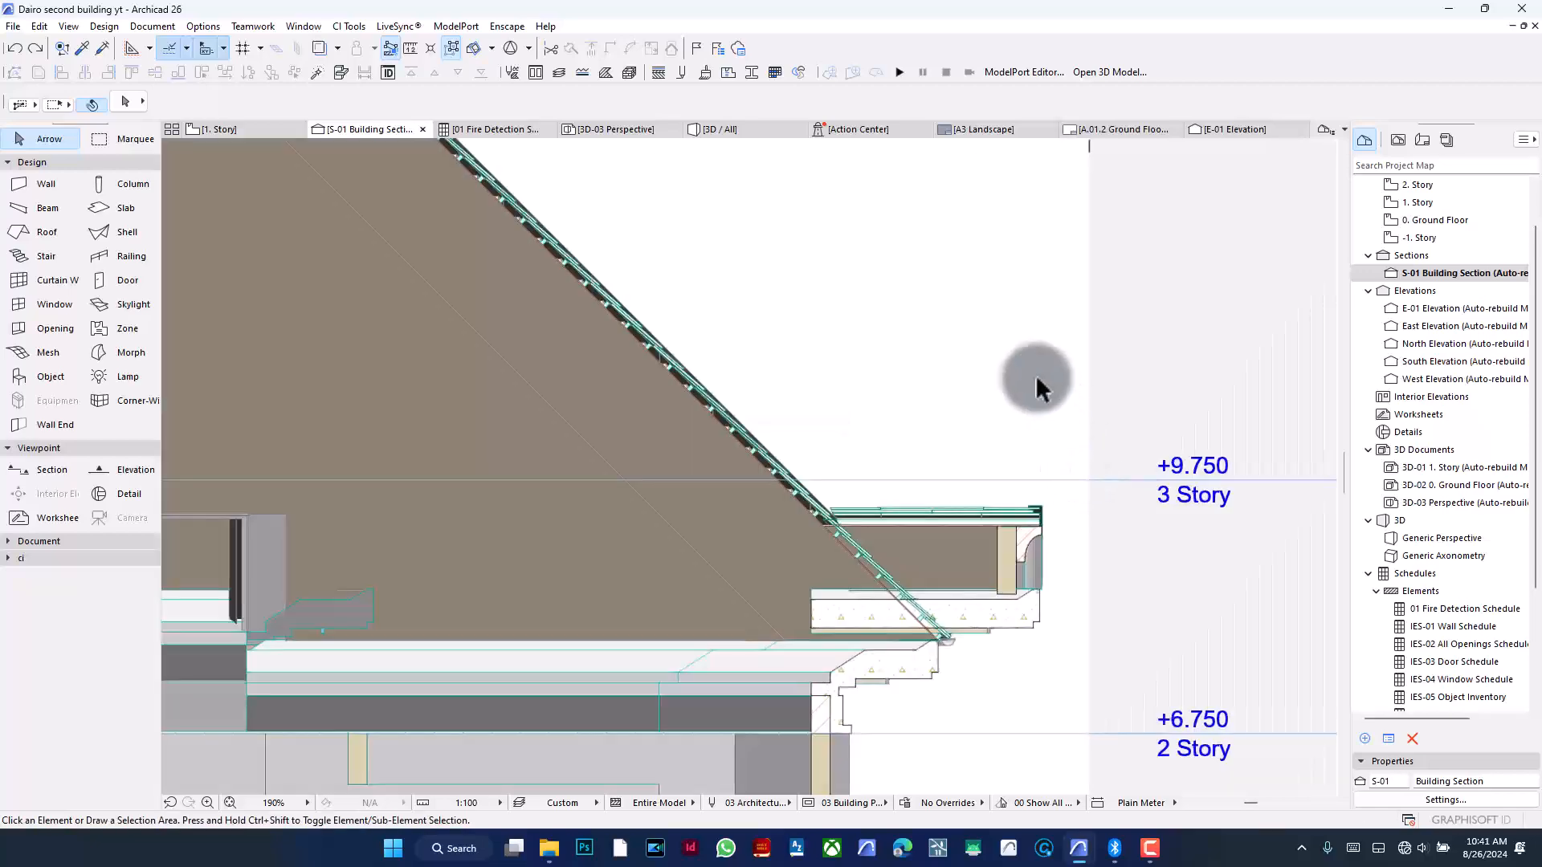
scroll(1039, 379, "down", 3)
scroll(1039, 344, "down", 2)
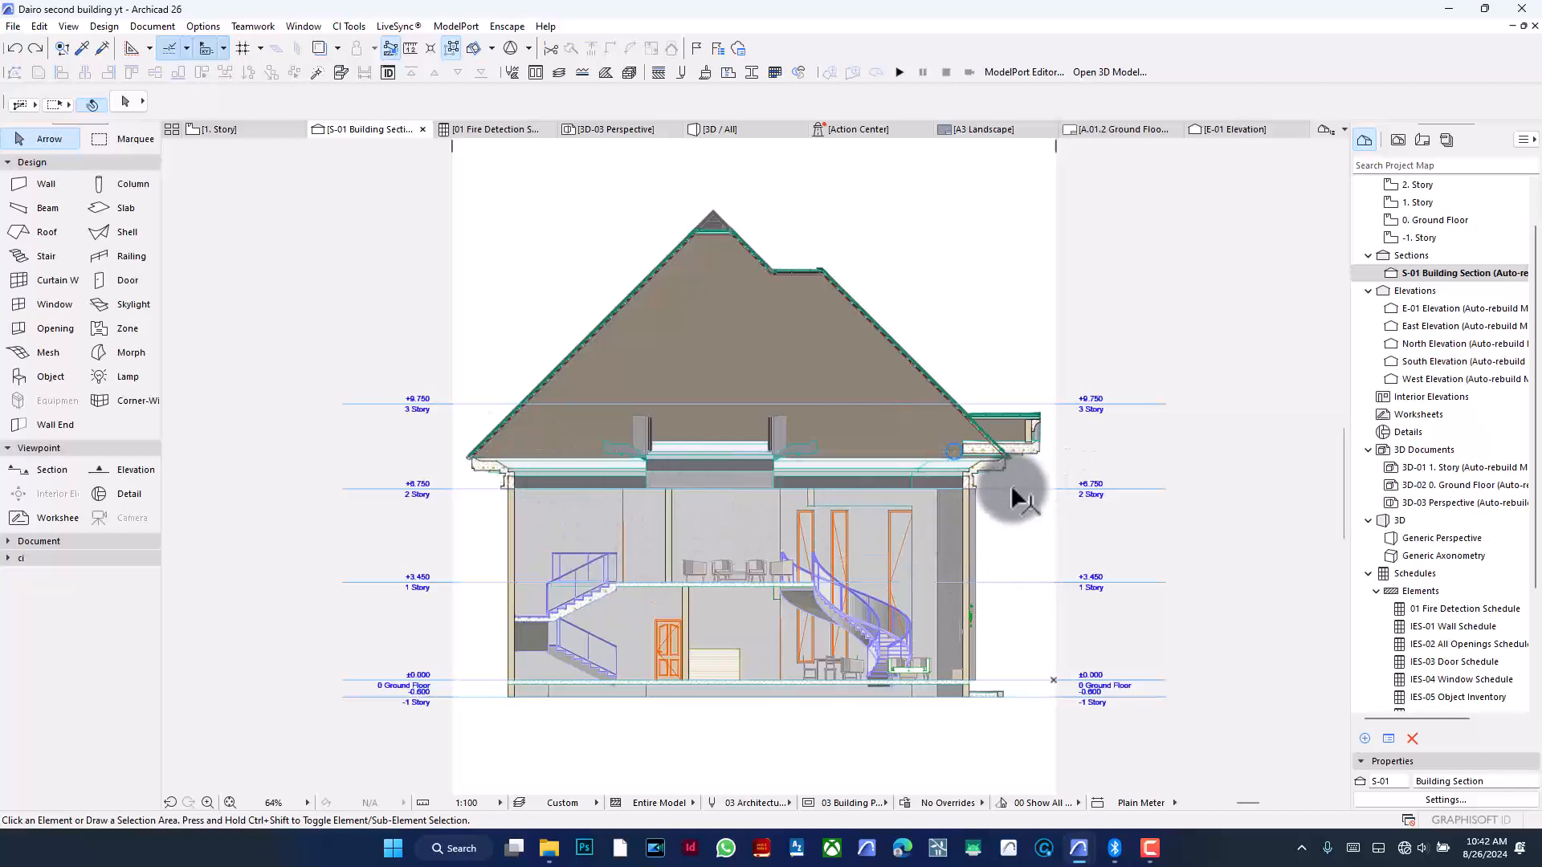
key("Escape")
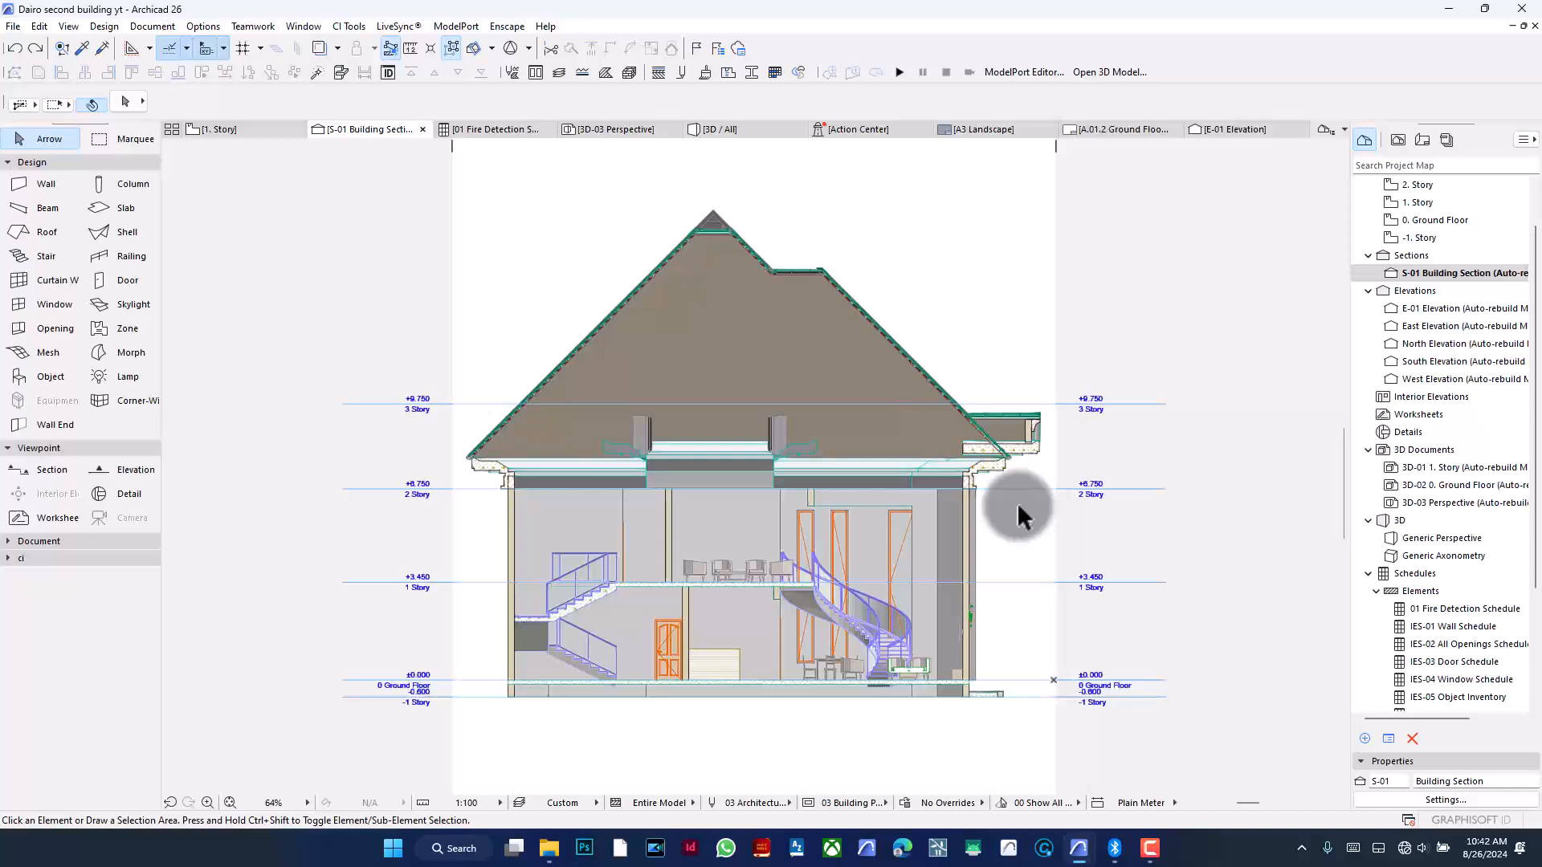
- Switch to the 3D view and draw a small rectangular slab in front of the house's entrance
left_click(734, 132)
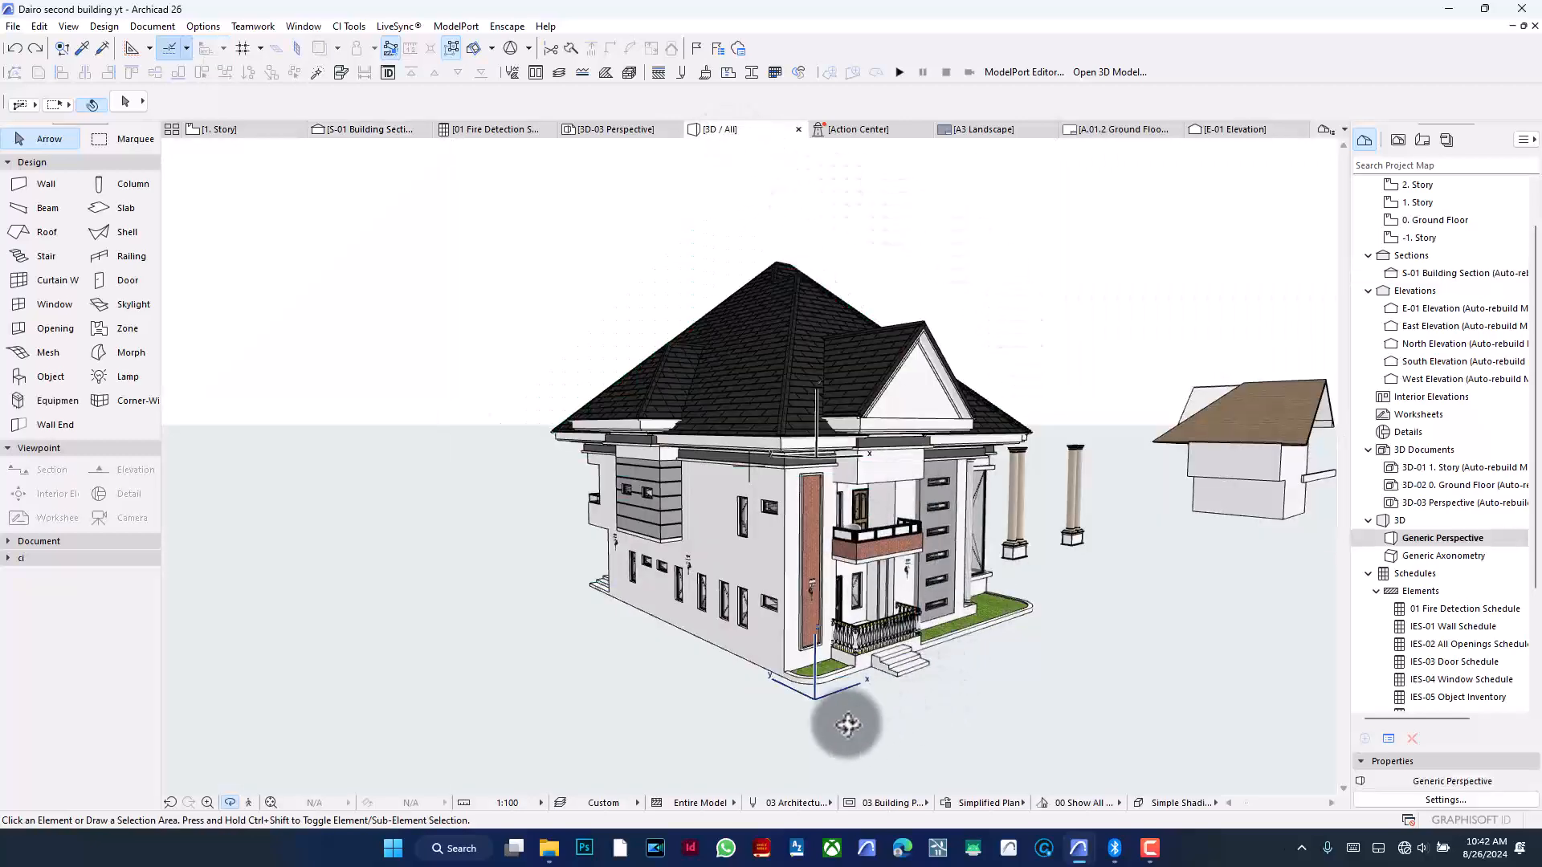
left_click(121, 207)
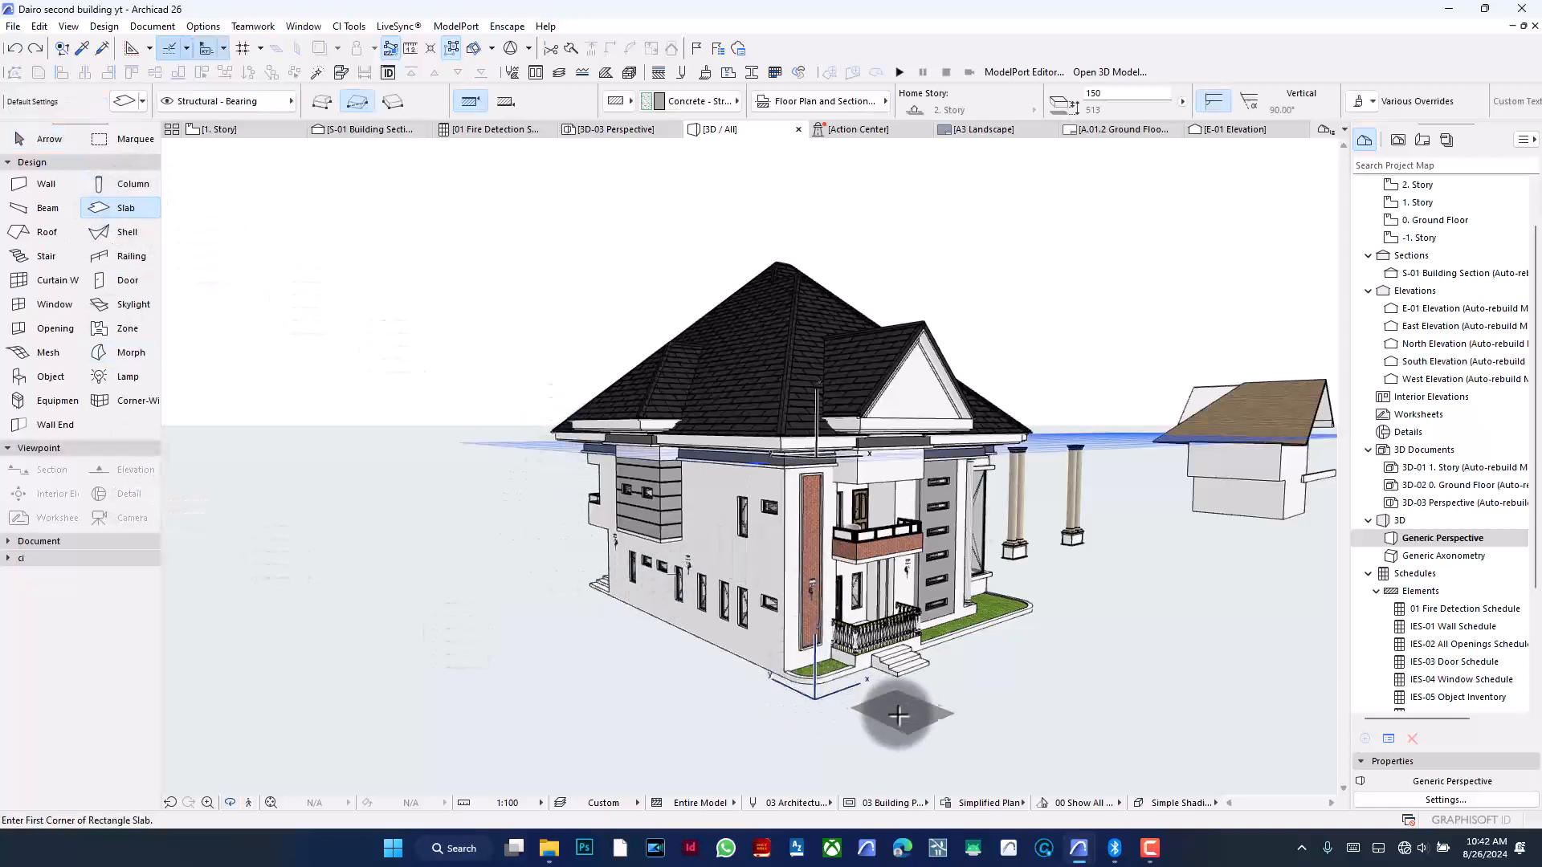
left_click(893, 714)
left_click(906, 692)
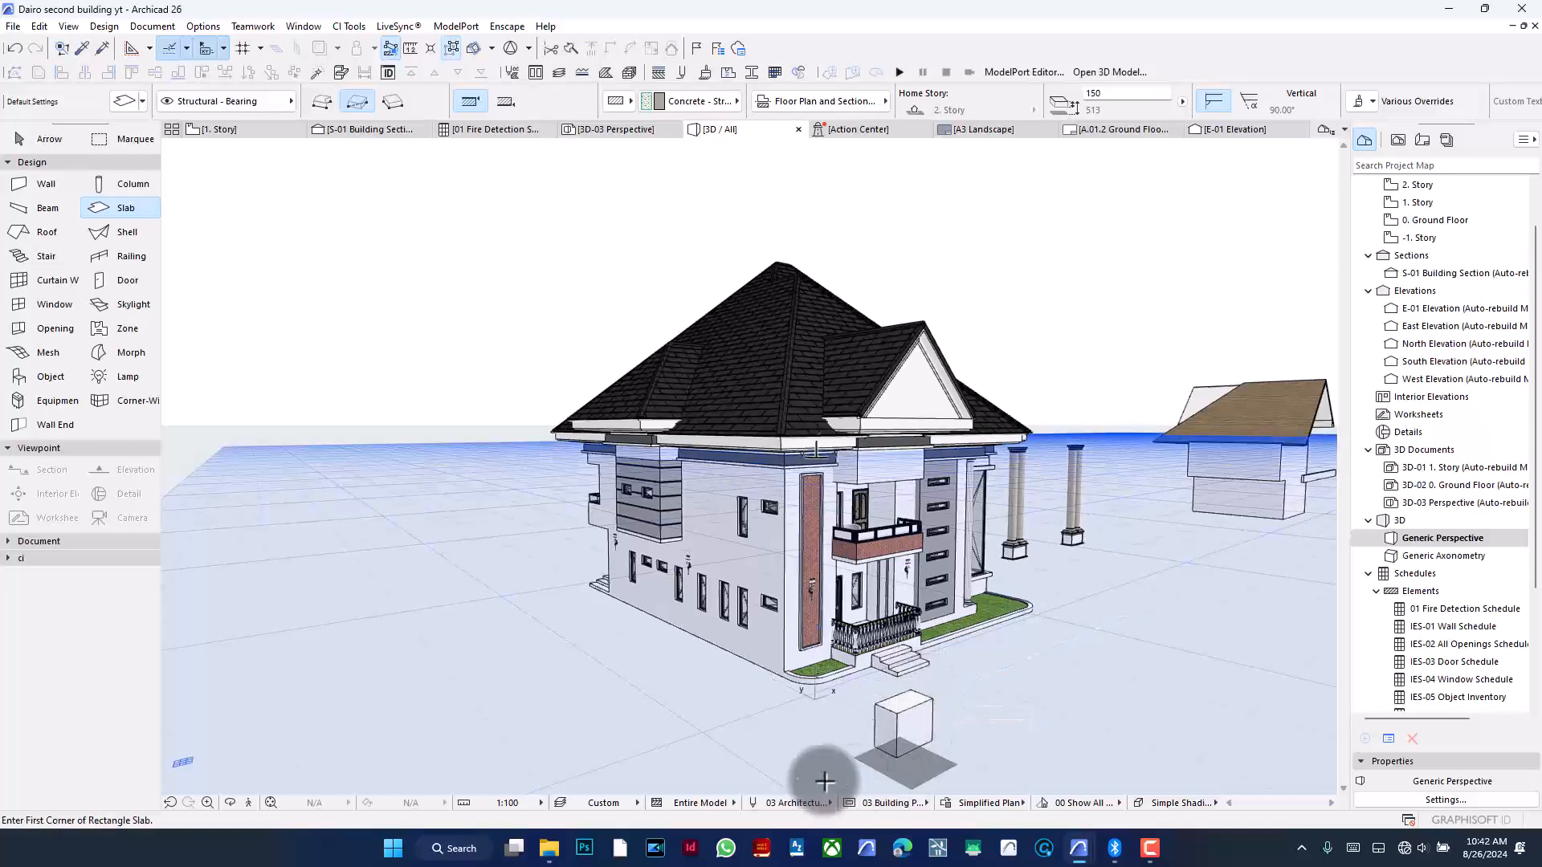
- Select the new slab and elevate it with the pet palette
left_click(20, 141)
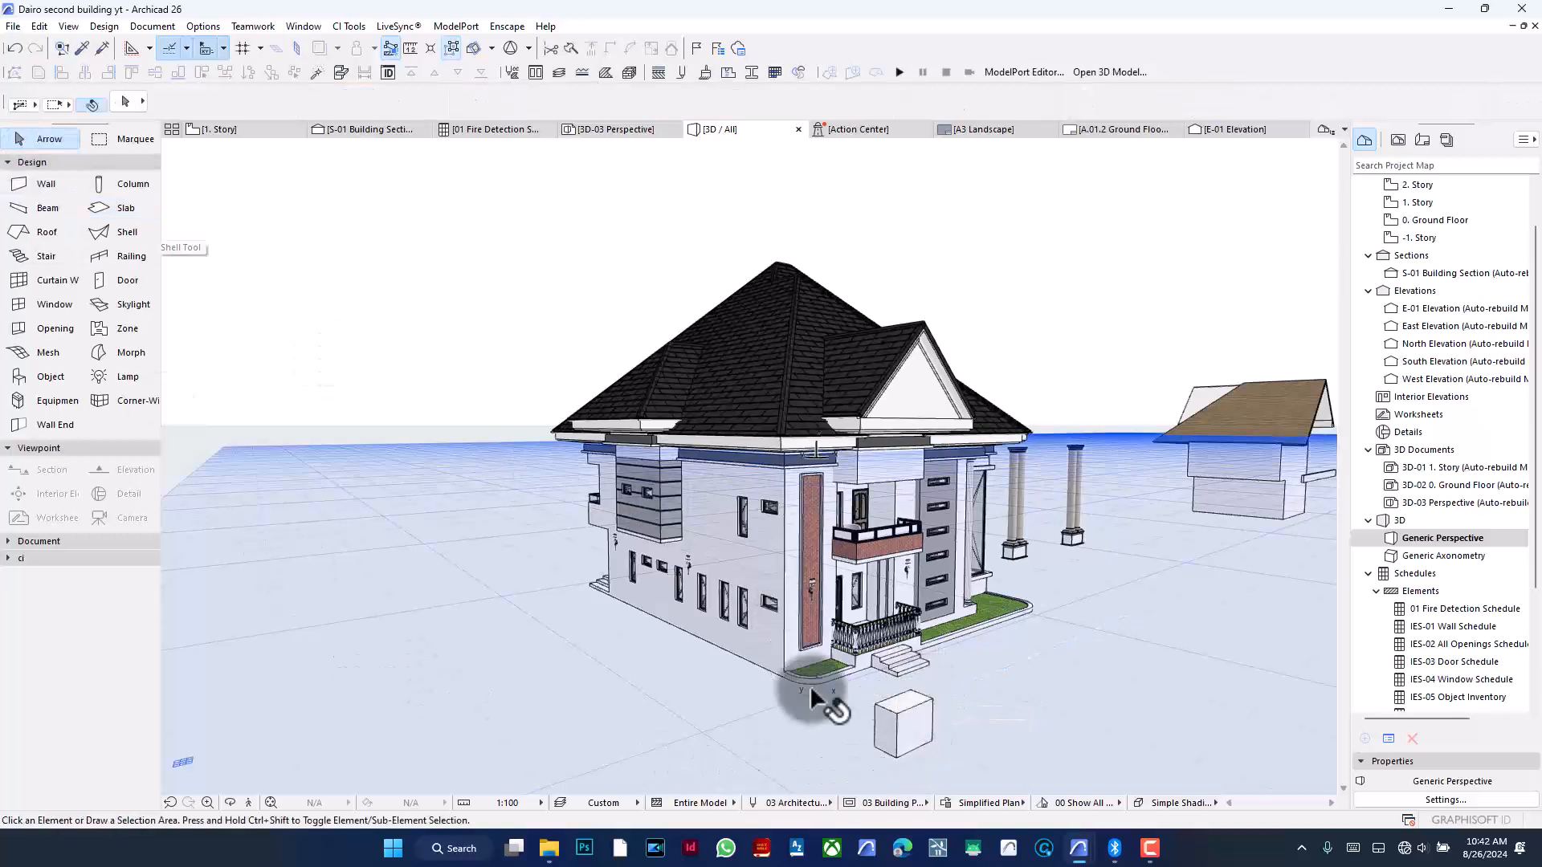
left_click(905, 719)
left_click(934, 700)
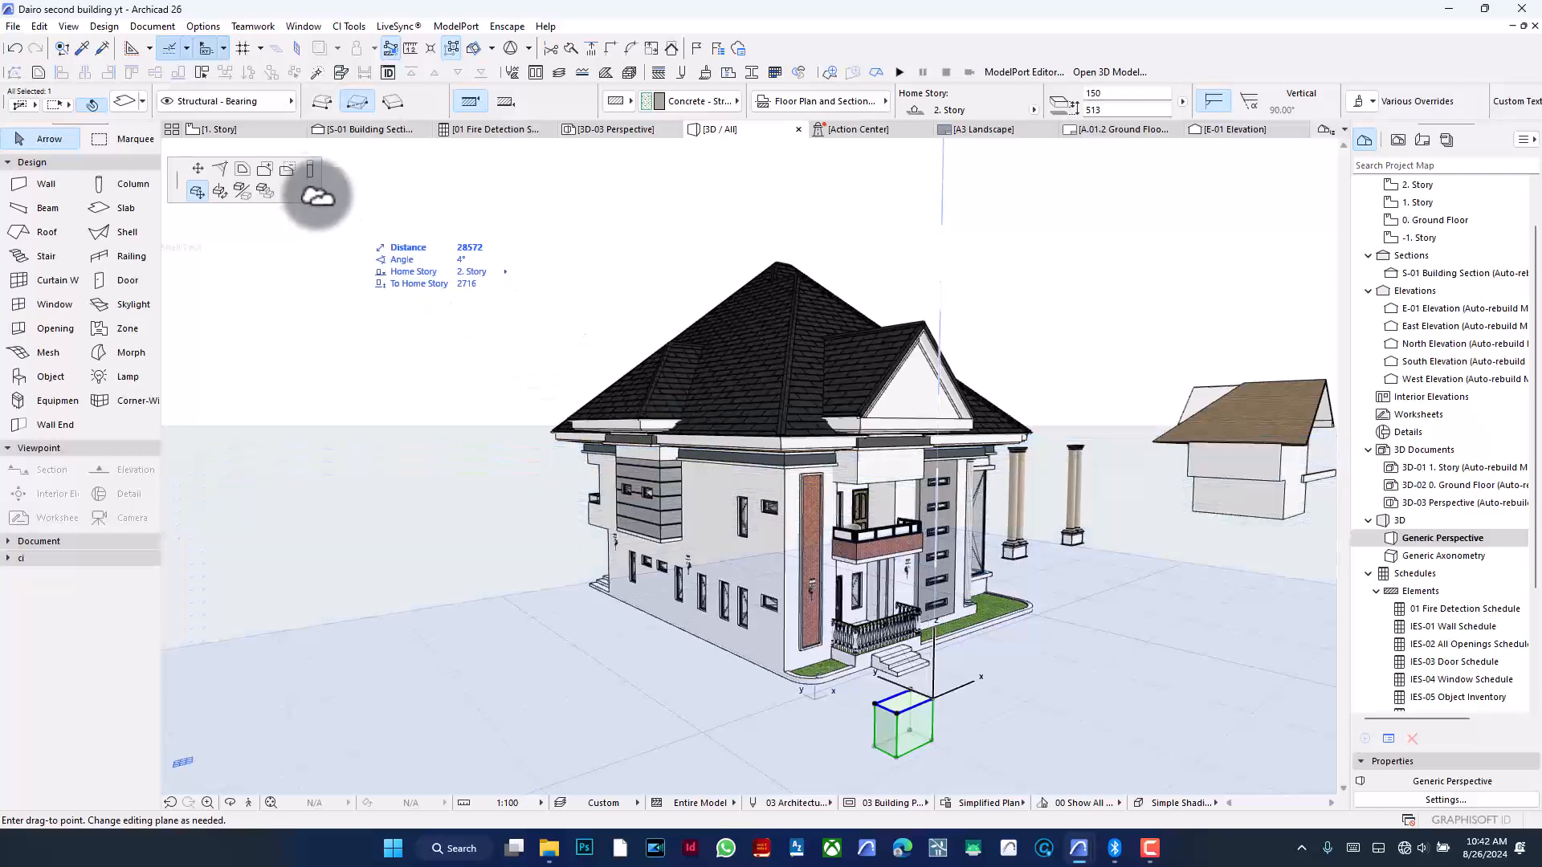
left_click(310, 169)
left_click(891, 475)
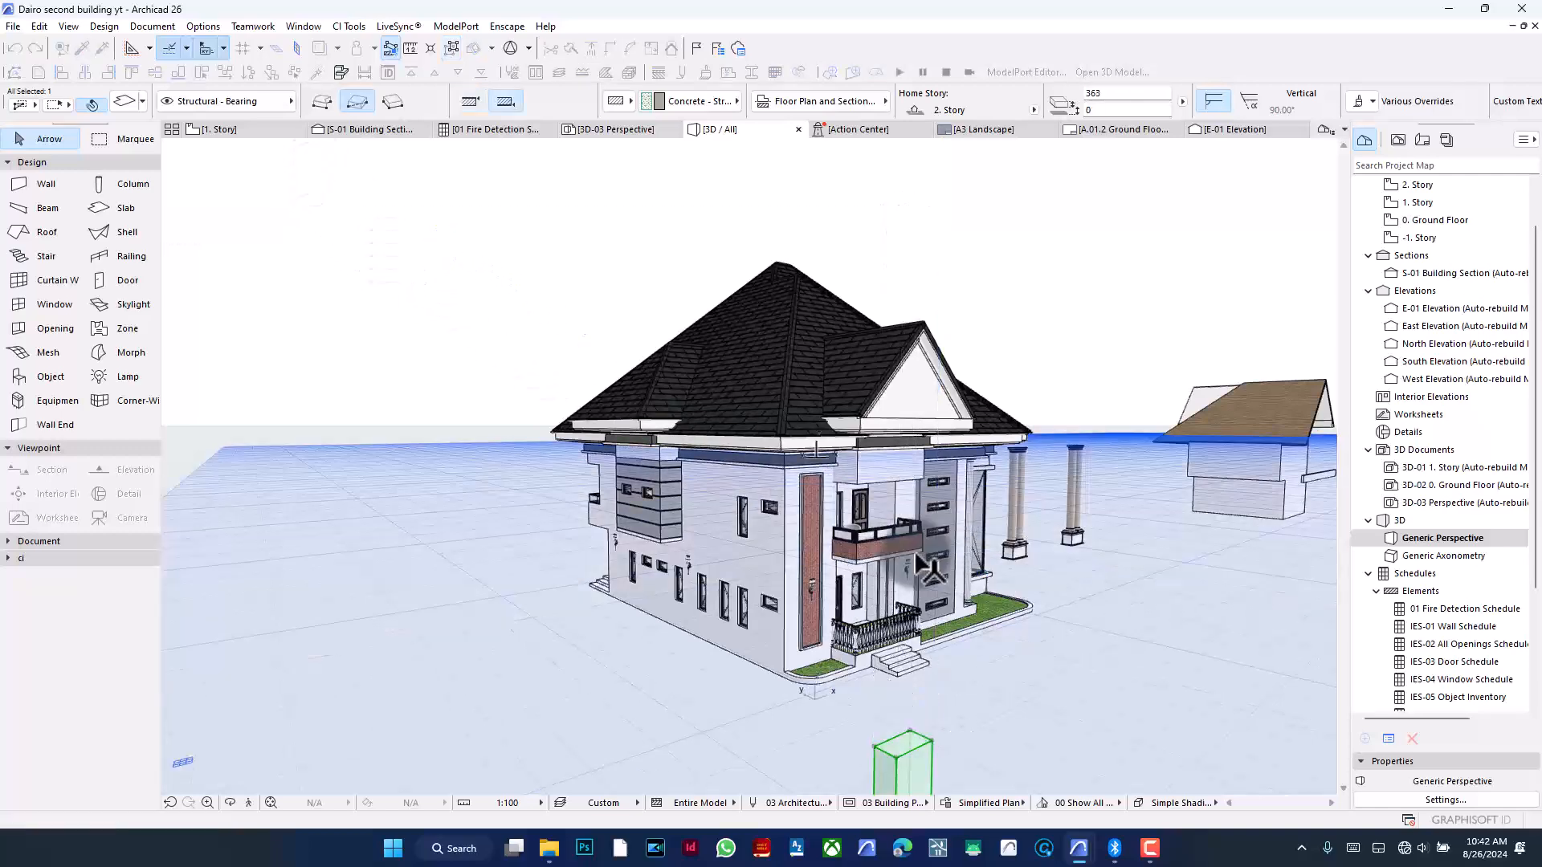
- Drag the slab's top upward to thicken it into a tall block beside the entrance
left_click(474, 106)
scroll(757, 406, "down", 2)
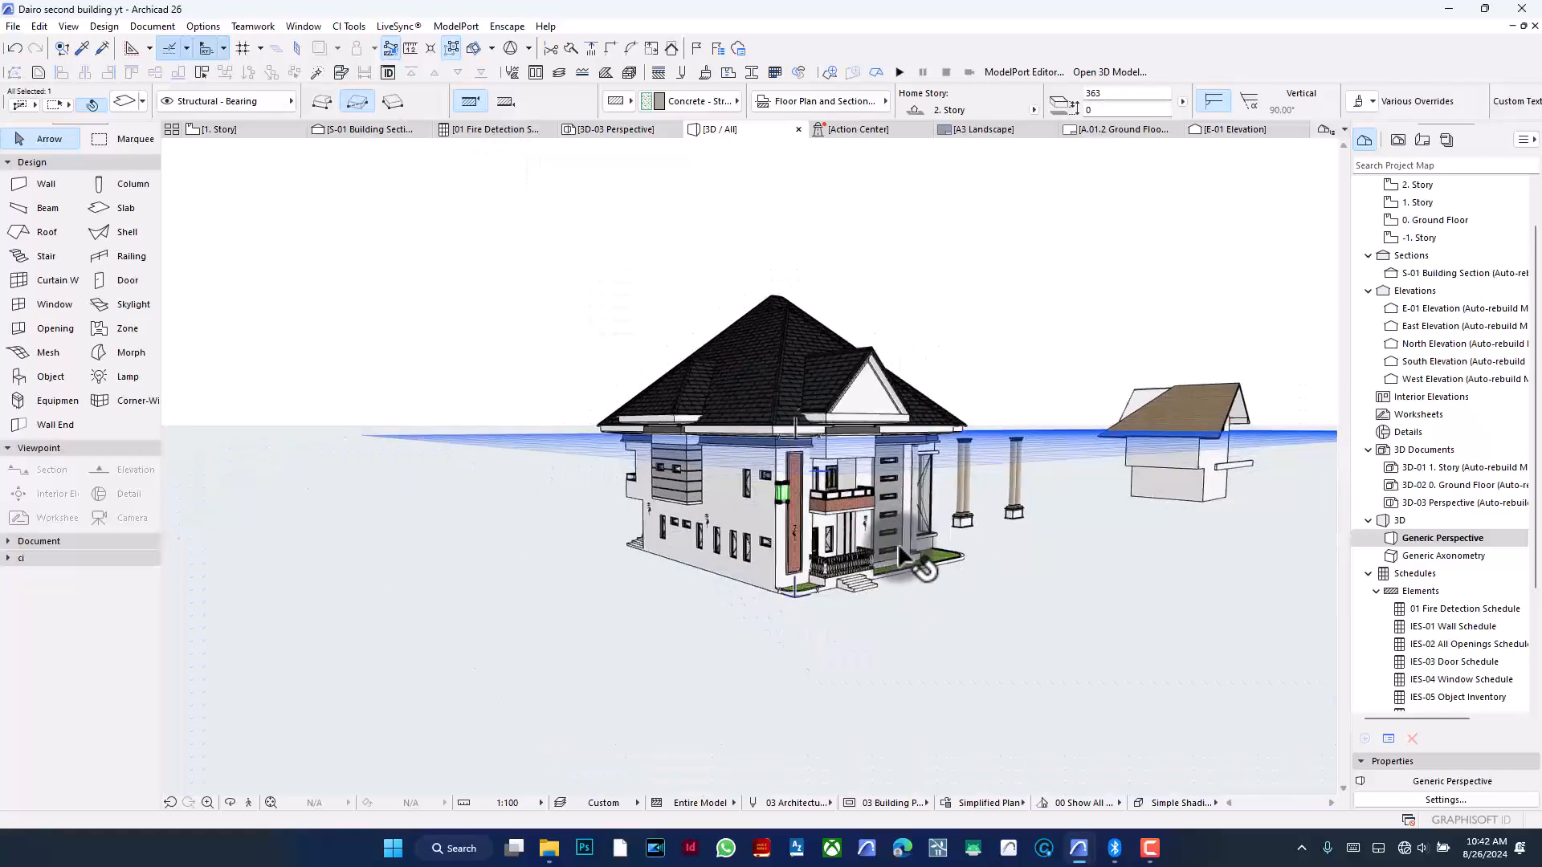
scroll(877, 560, "down", 2)
scroll(897, 491, "up", 2)
scroll(897, 489, "up", 1)
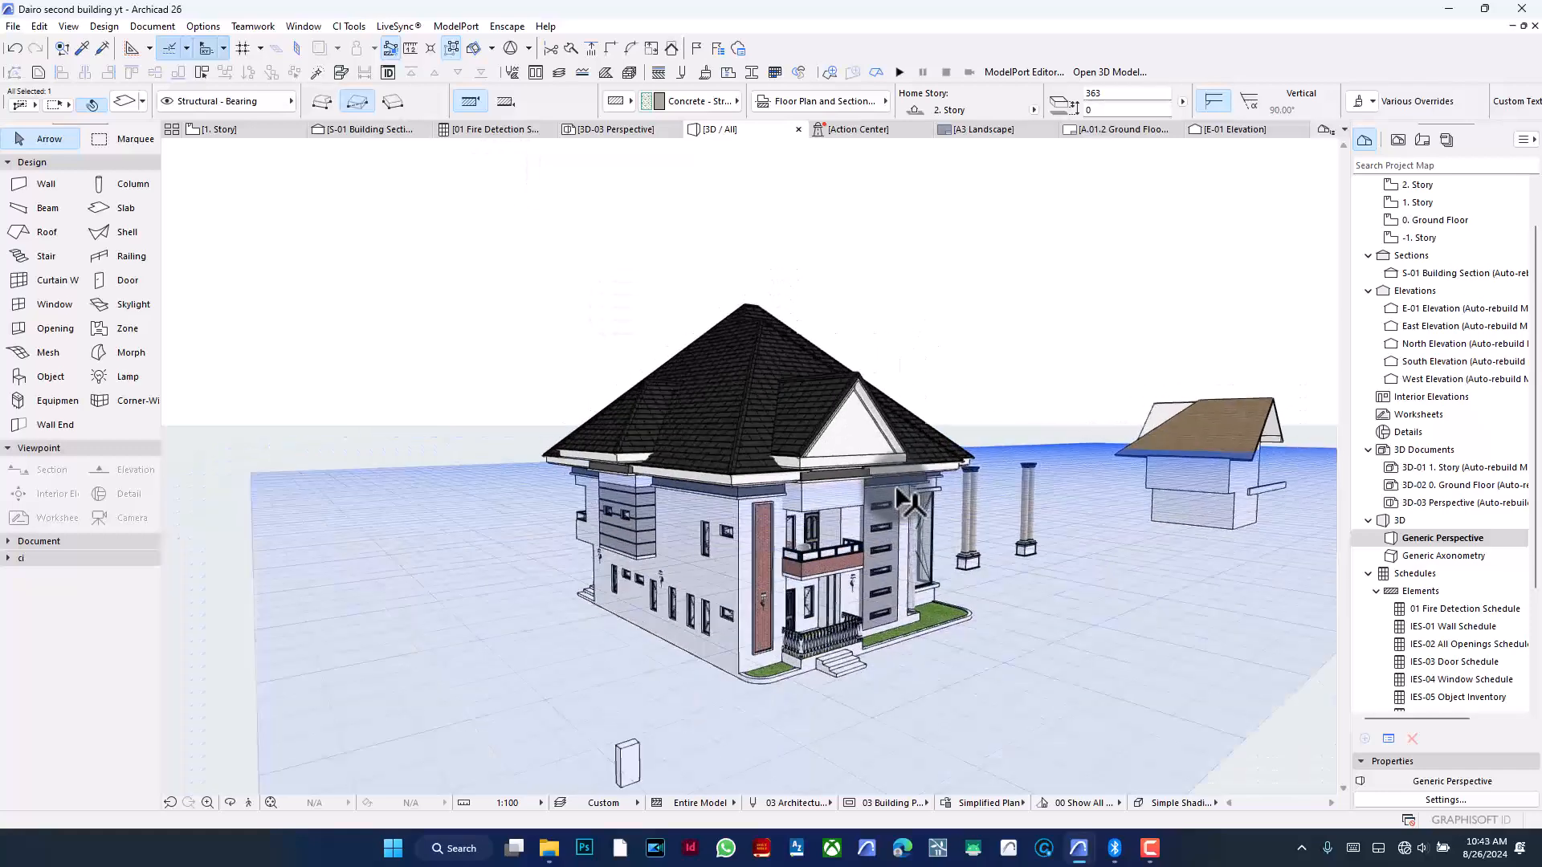
left_click(634, 748)
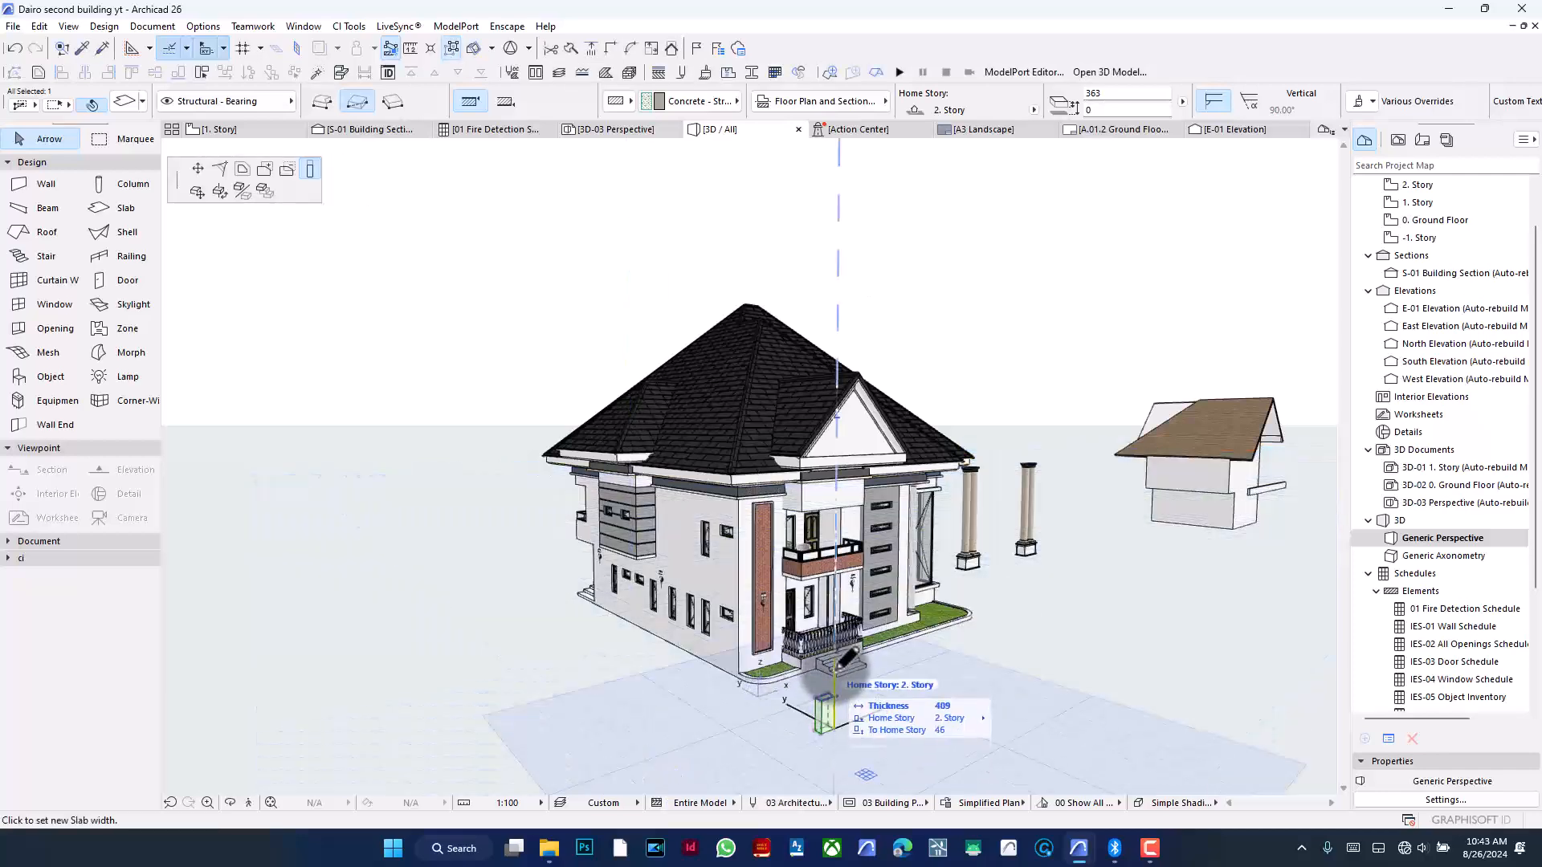
left_click(843, 614)
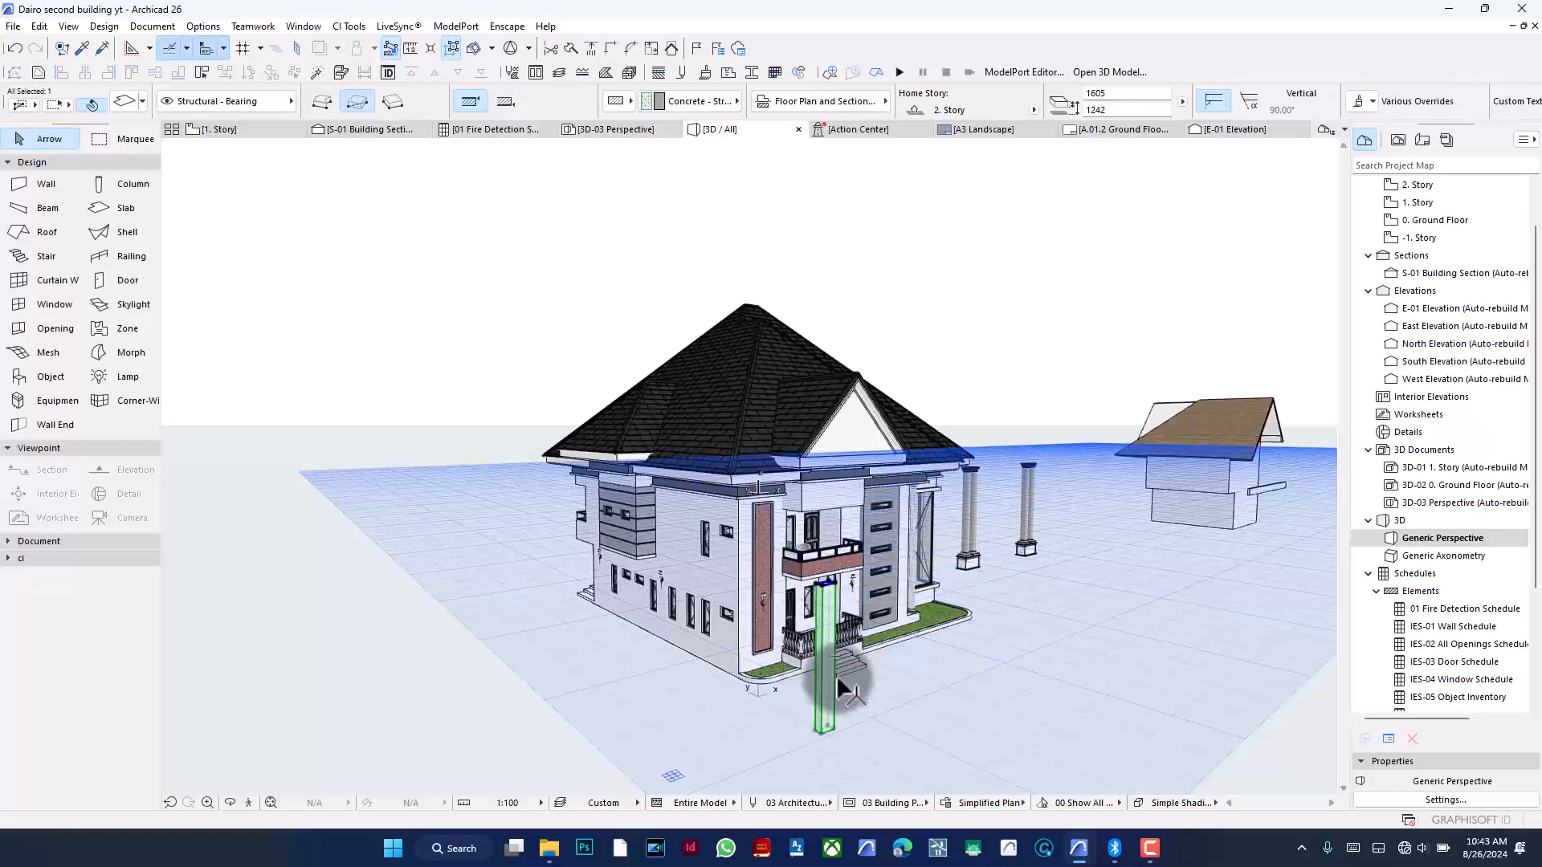
- Delete the test slab
scroll(855, 683, "up", 3)
scroll(855, 682, "down", 3)
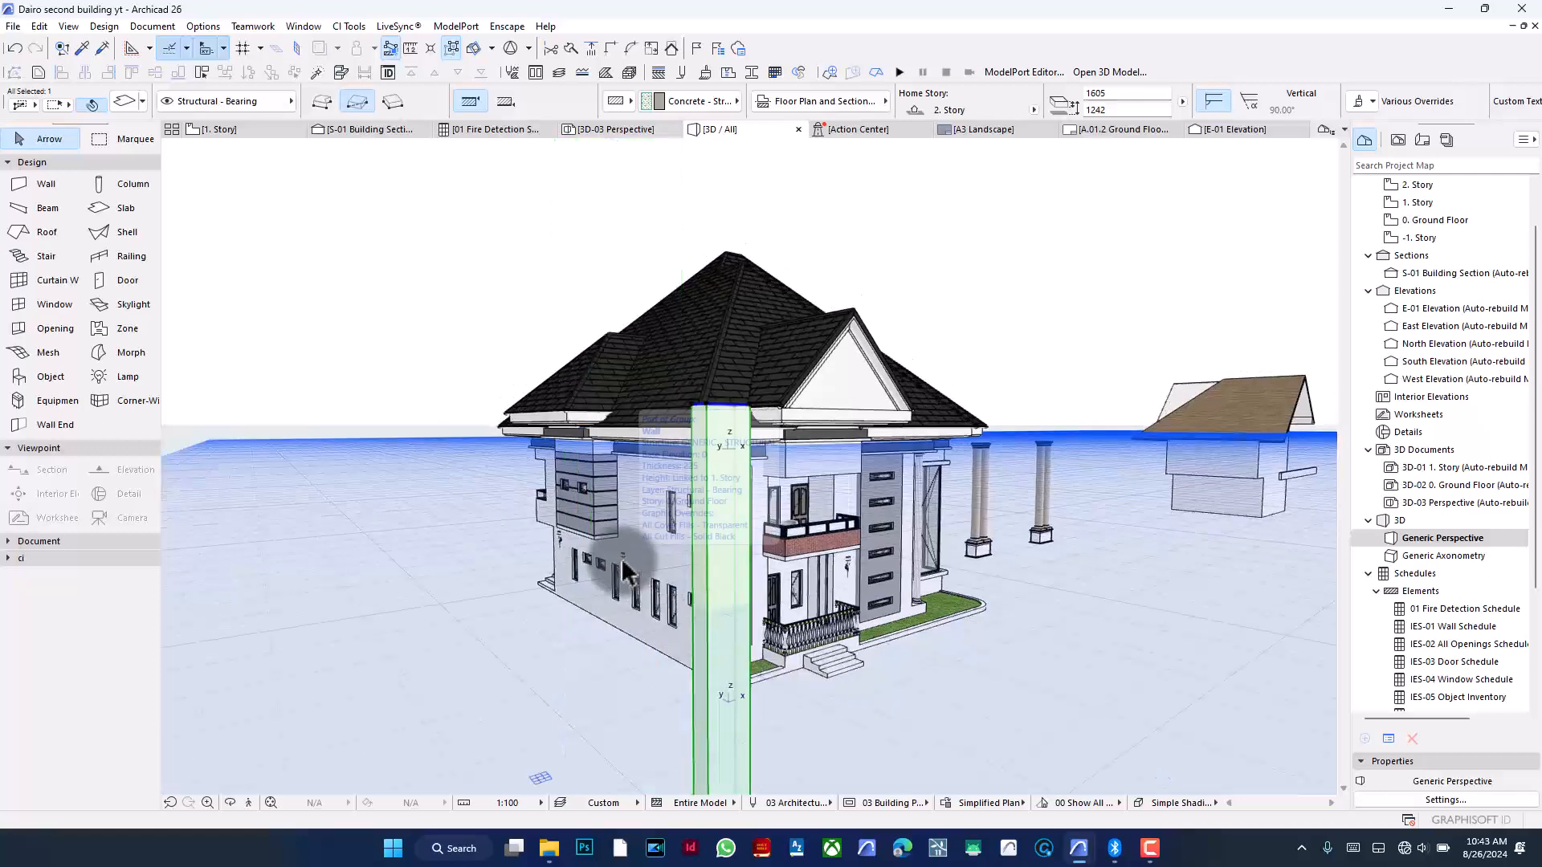
key("BackSpace")
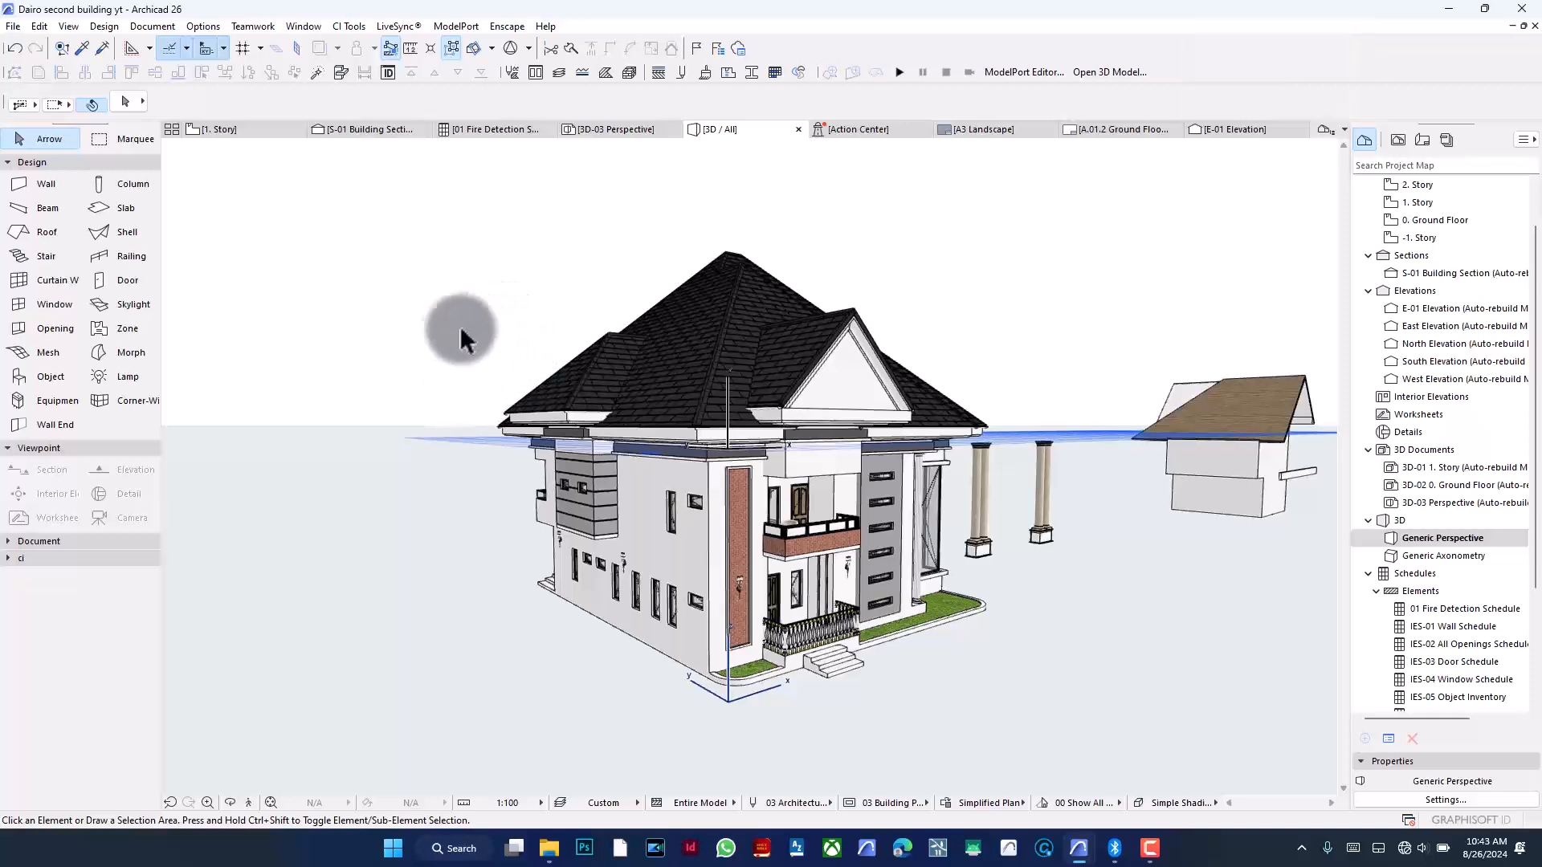
- Orbit and zoom the 3D view in on the roof and gable of the house
left_click(1151, 845)
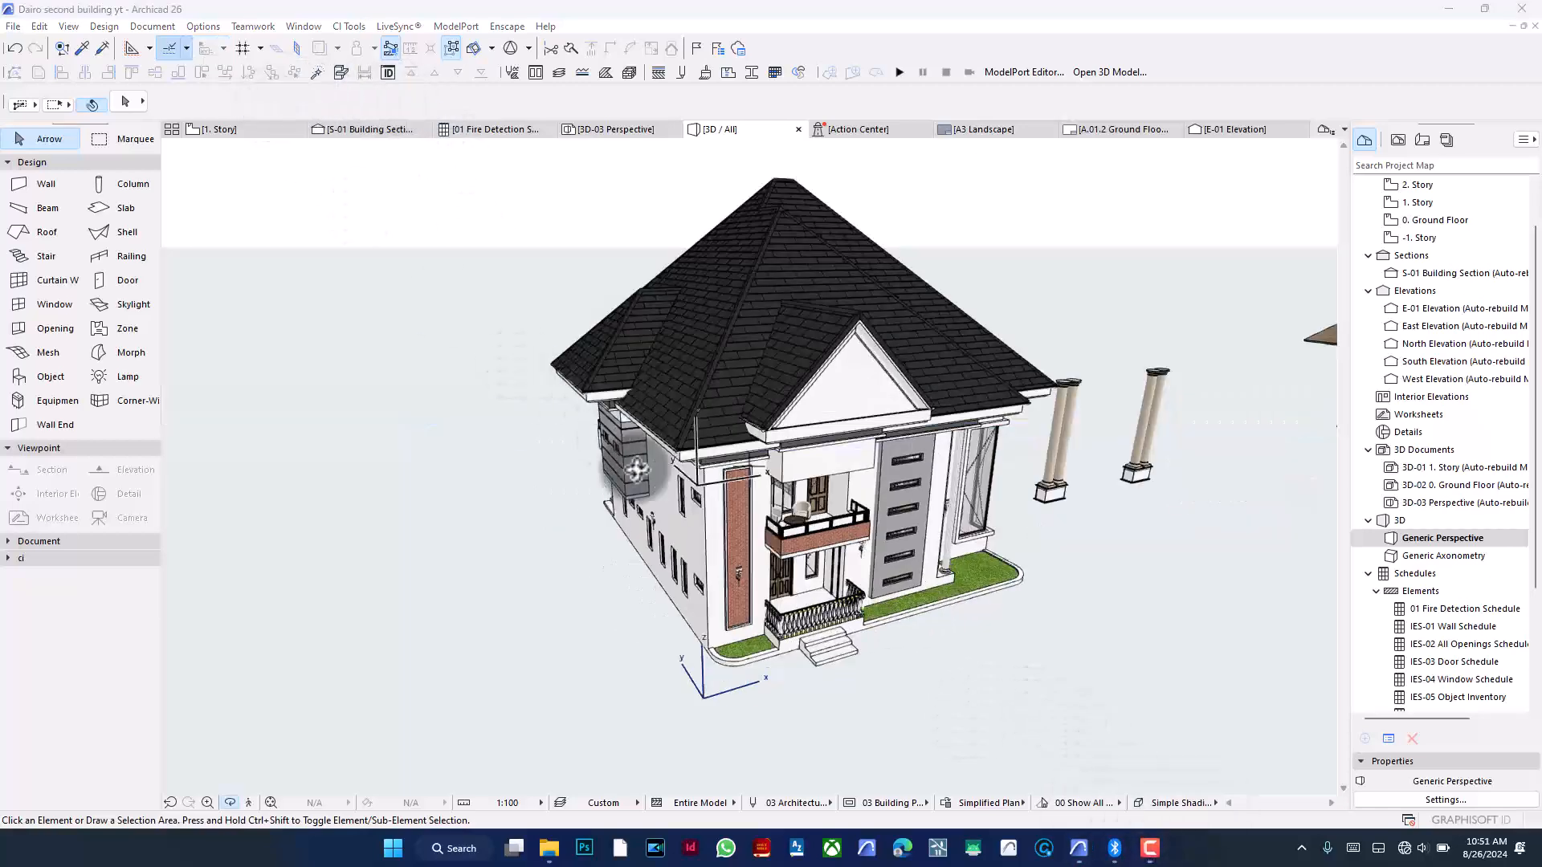
left_click_drag(785, 443, 901, 424)
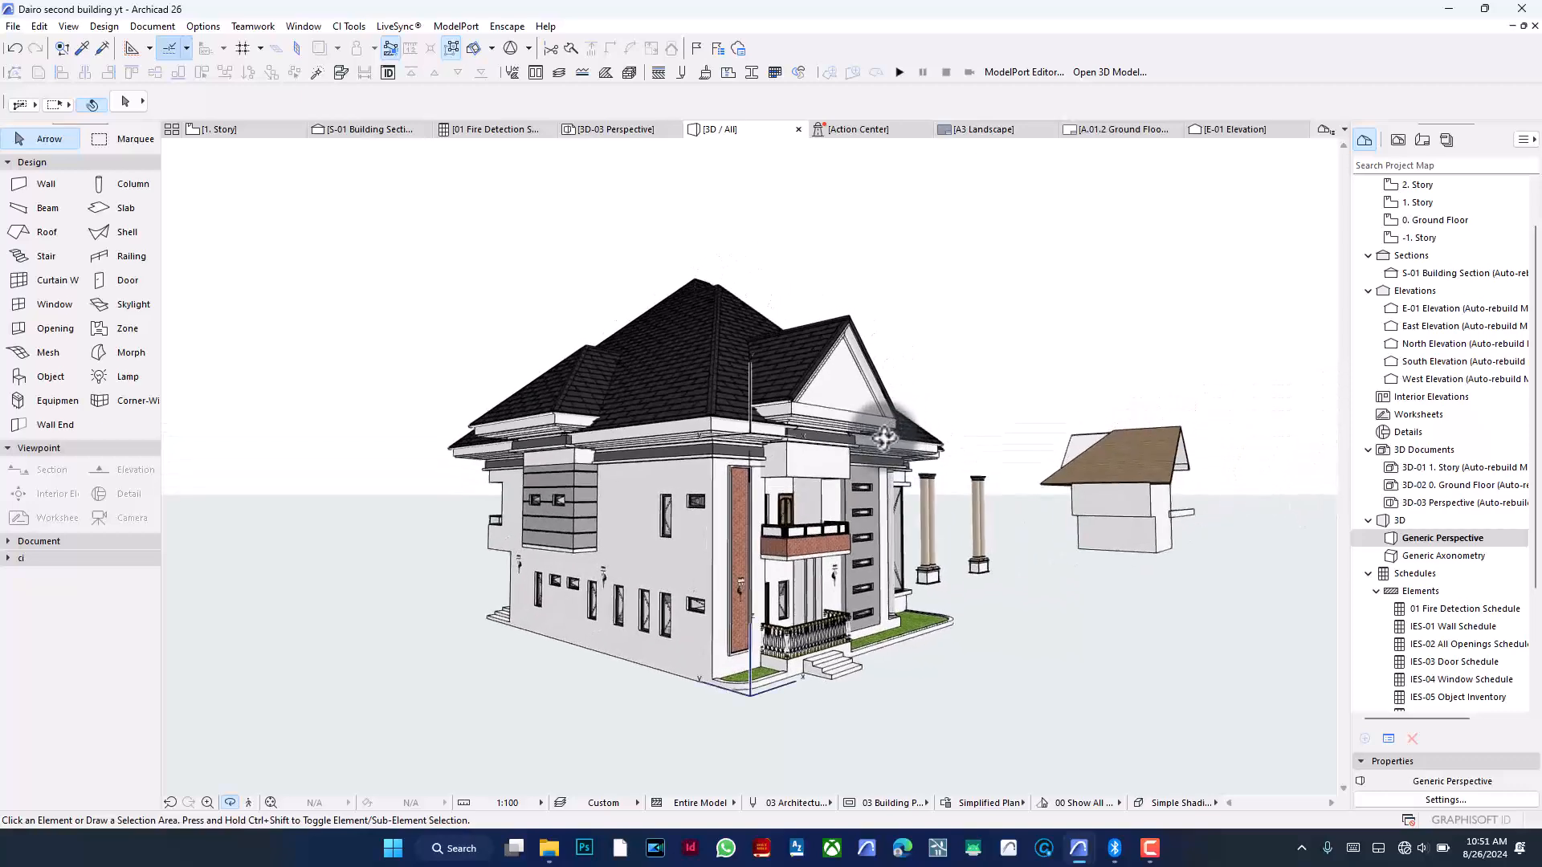
scroll(884, 438, "up", 3)
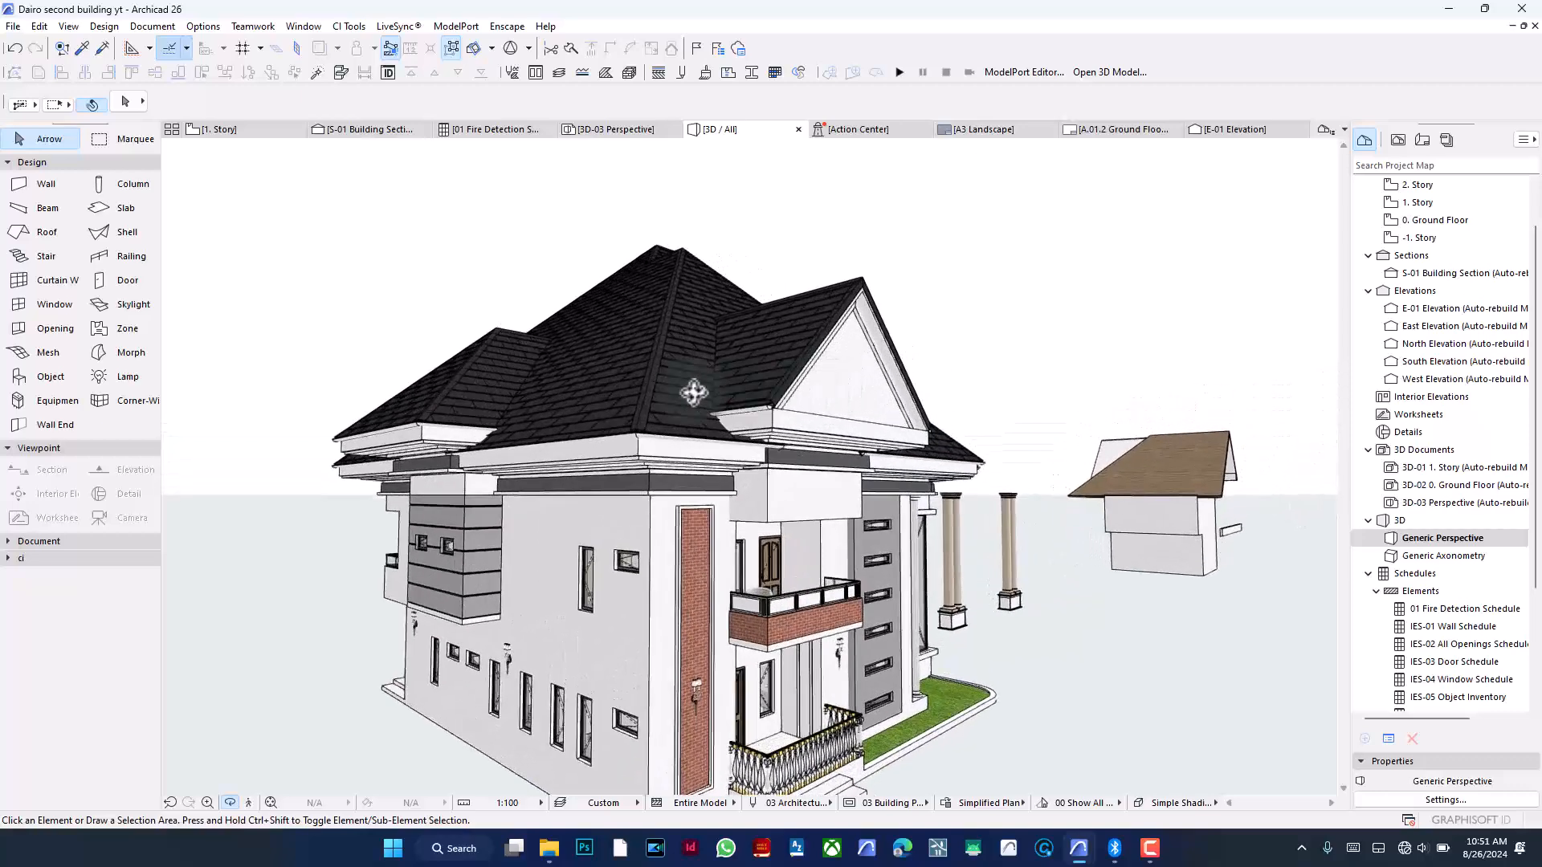
scroll(646, 387, "up", 2)
scroll(646, 387, "up", 2)
key("Escape")
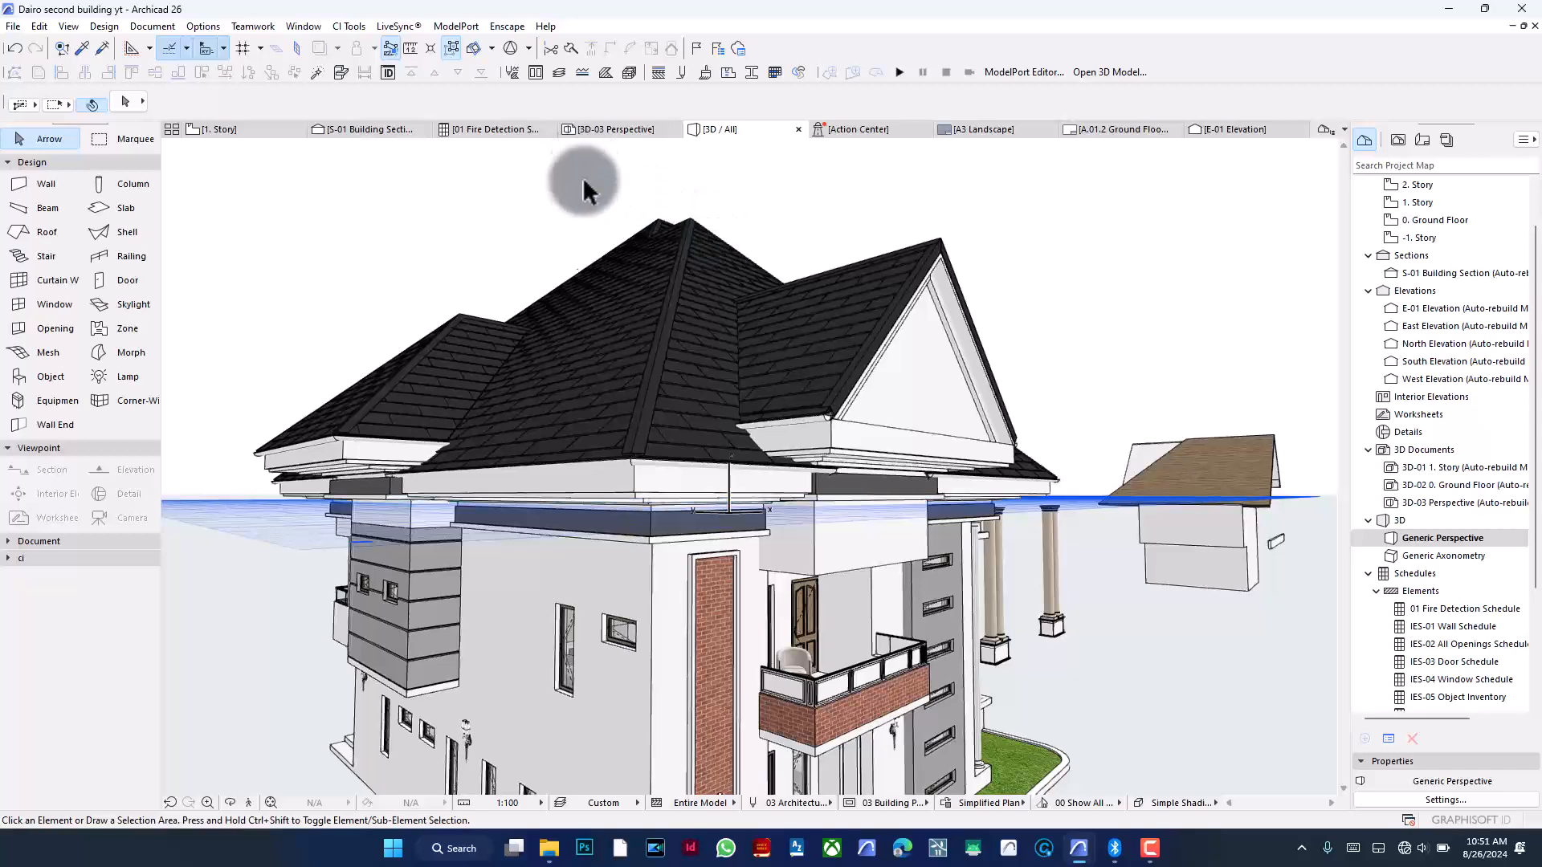
- Compare the roof in the S-01 section with the 3D view by switching between them and zooming
left_click(375, 129)
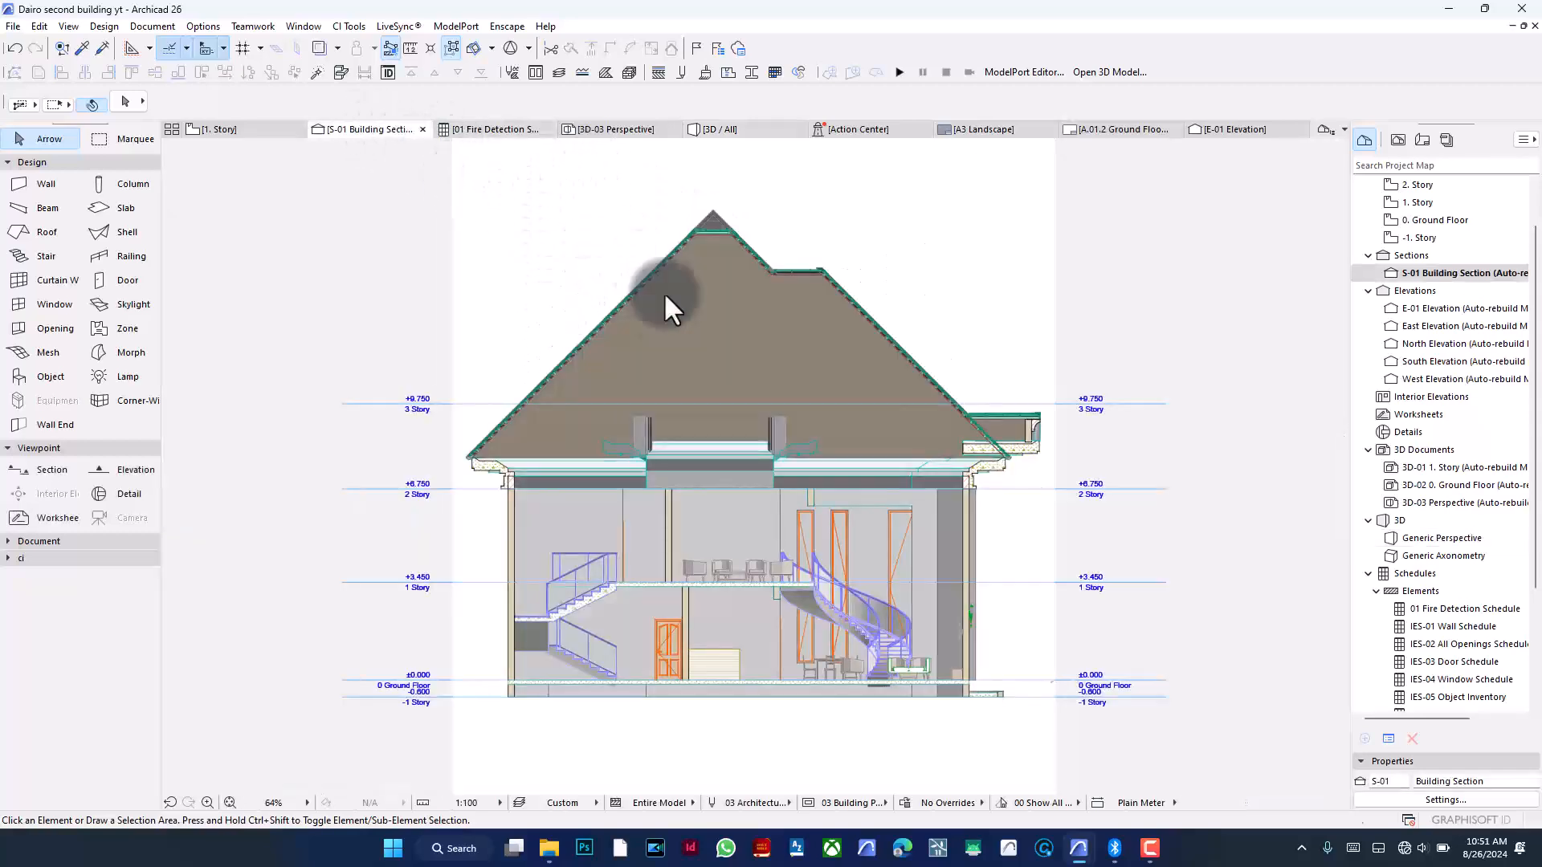
scroll(727, 229, "up", 3)
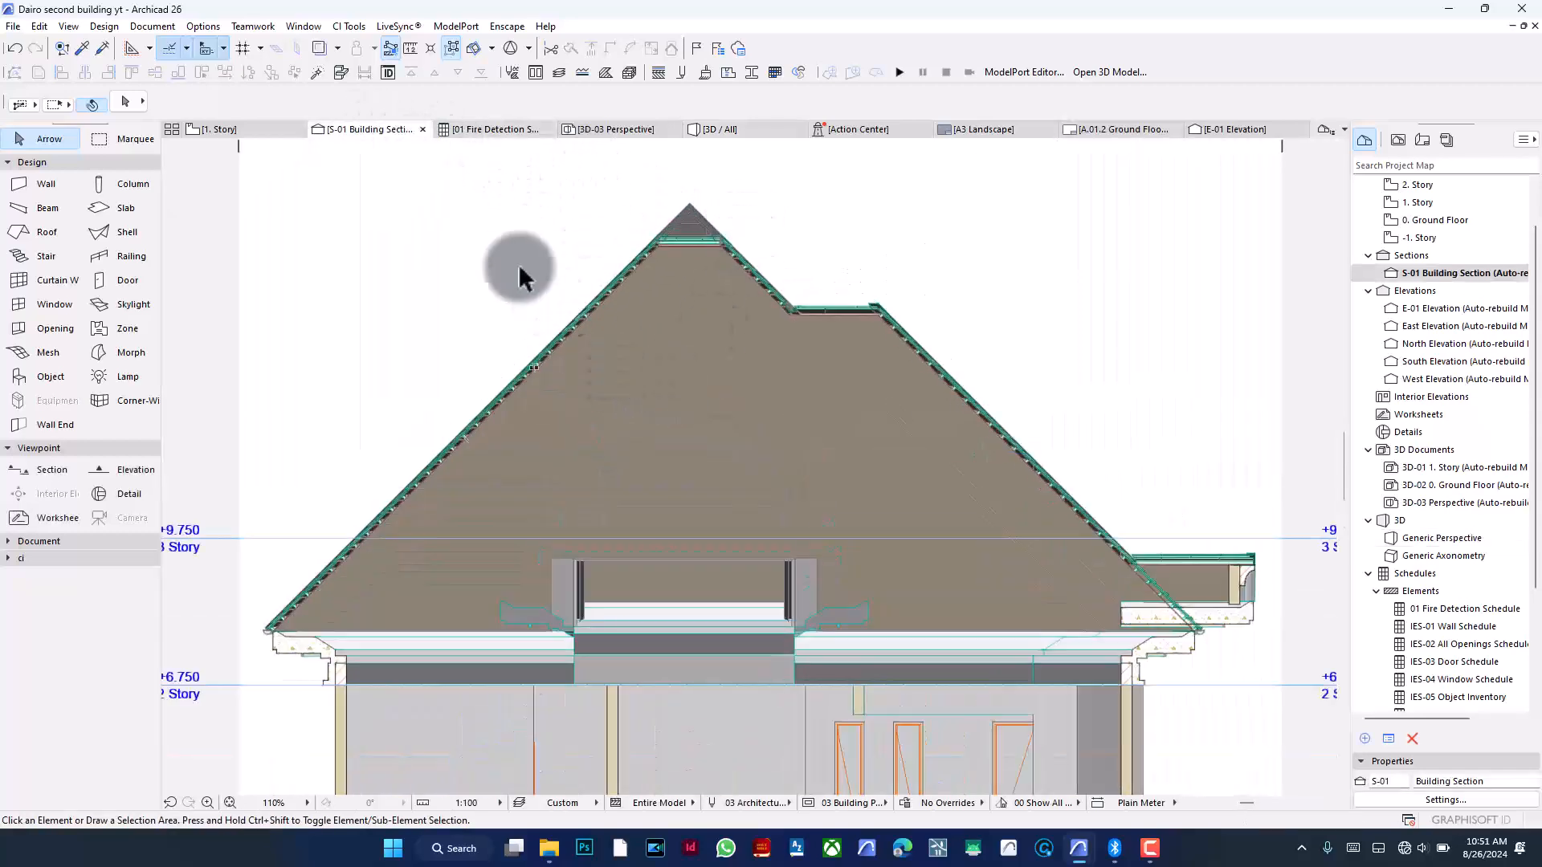
left_click(760, 130)
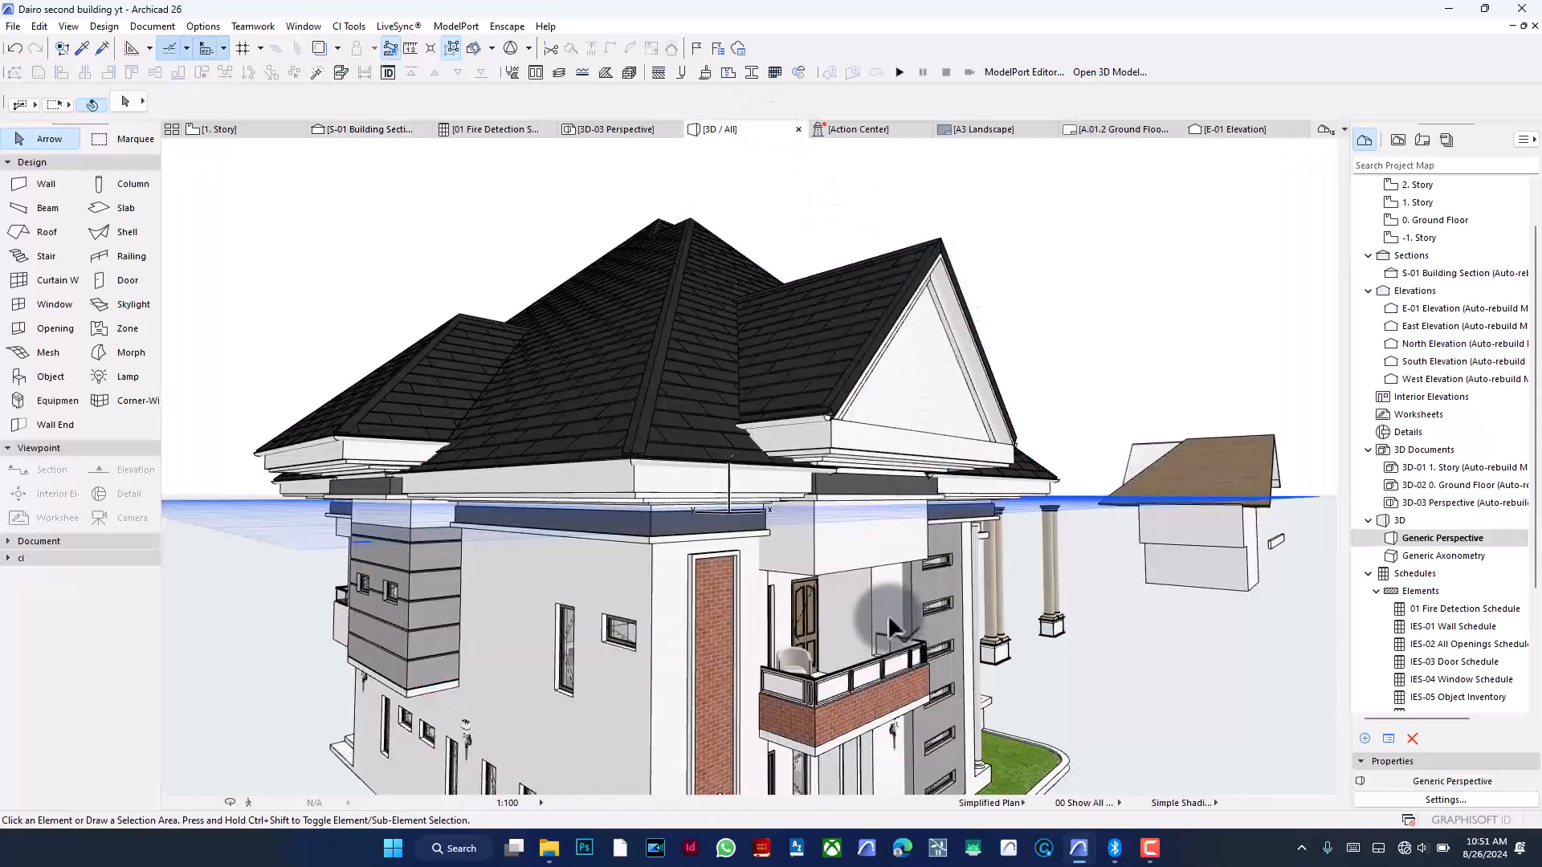
- Select the gable wall in 3D and inspect its surface override settings
left_click(900, 412)
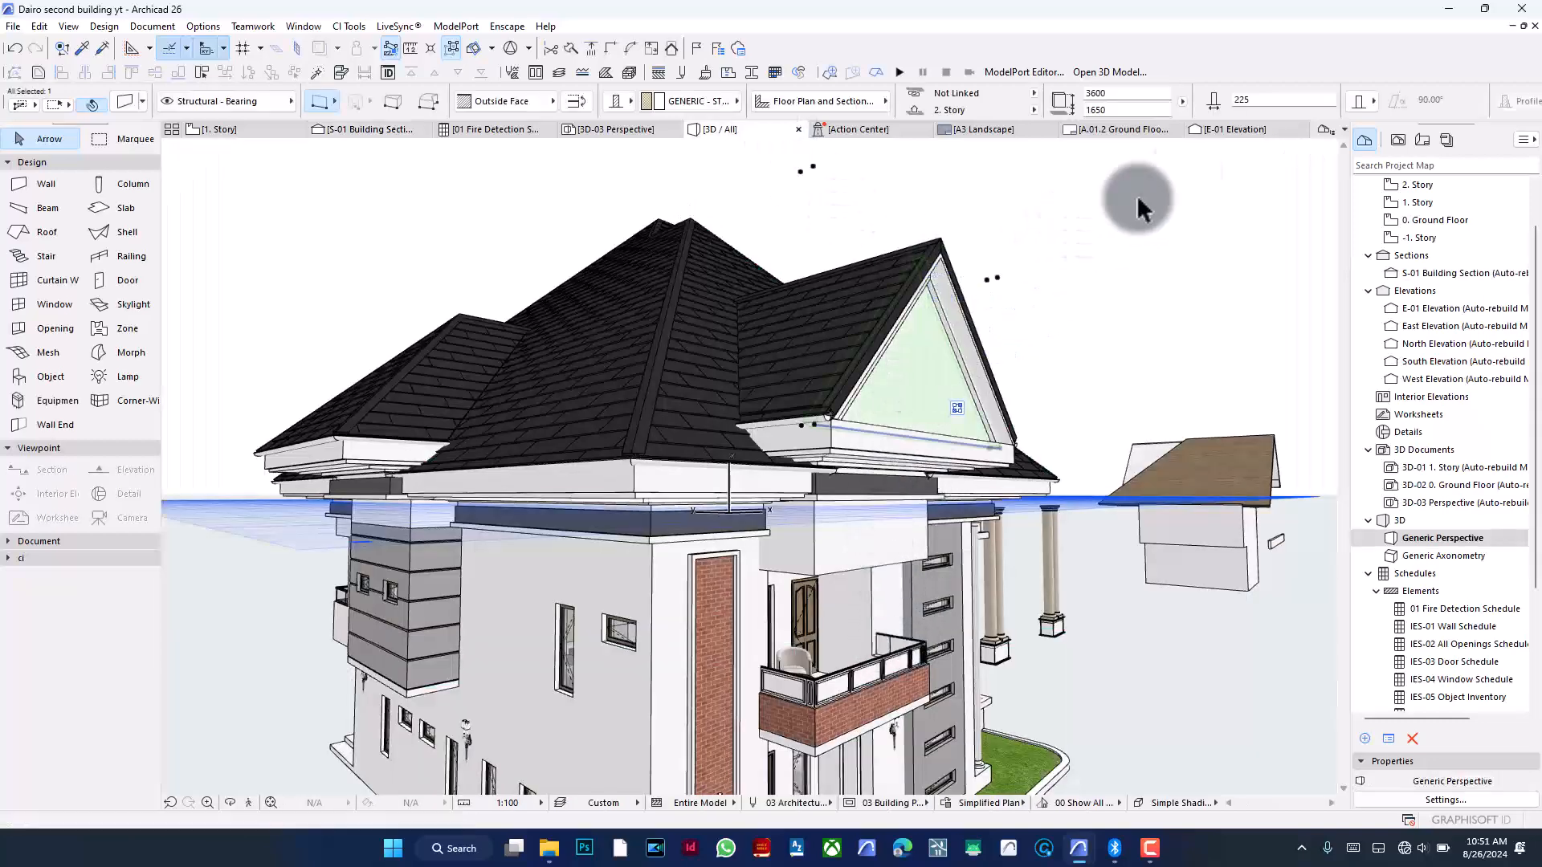
scroll(1294, 85, "down", 2)
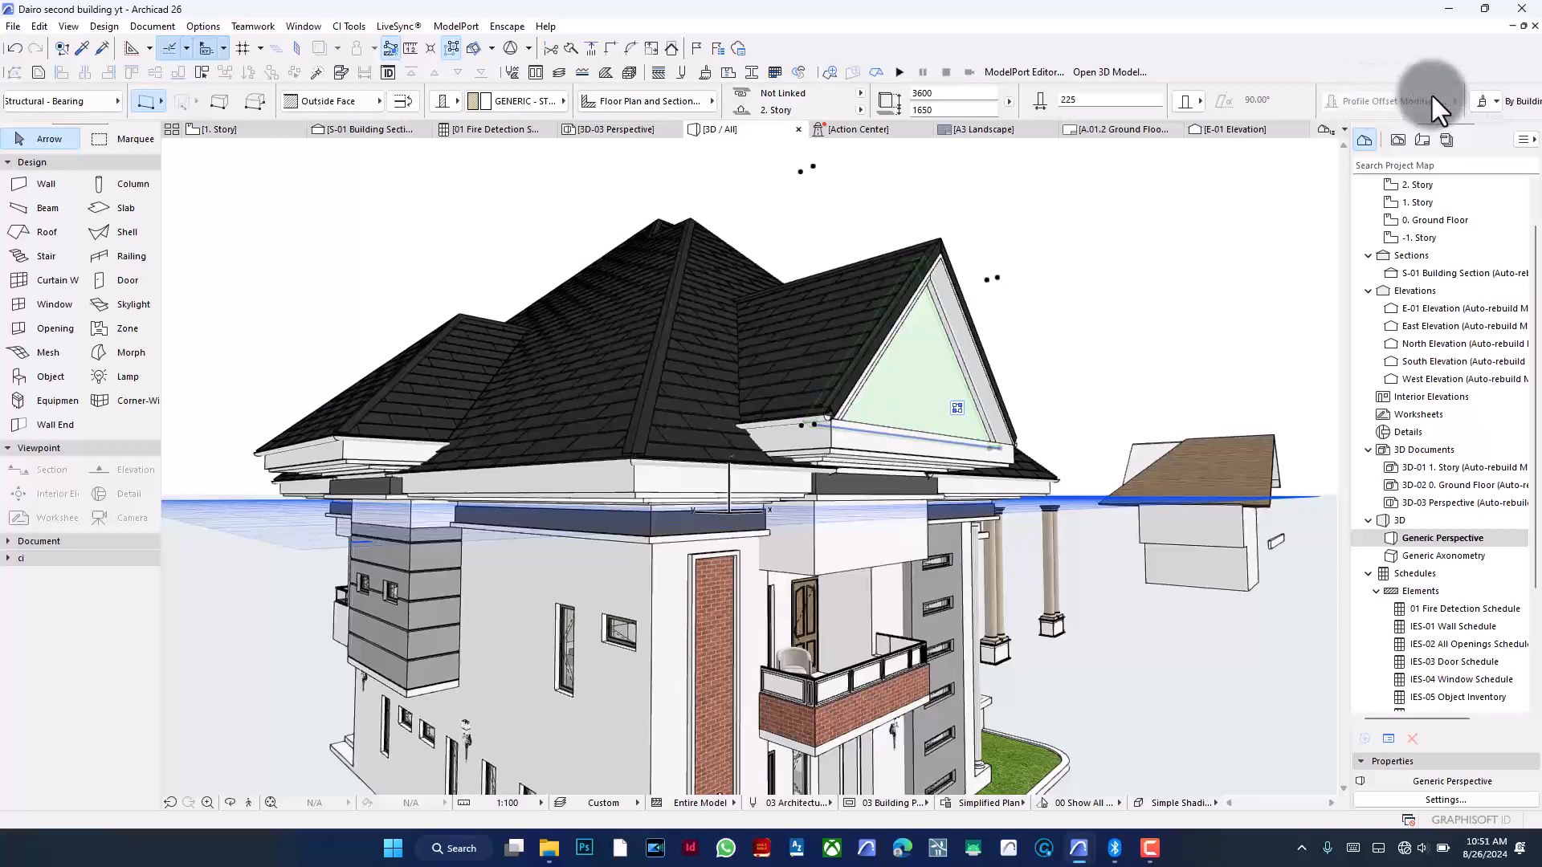
left_click(1486, 100)
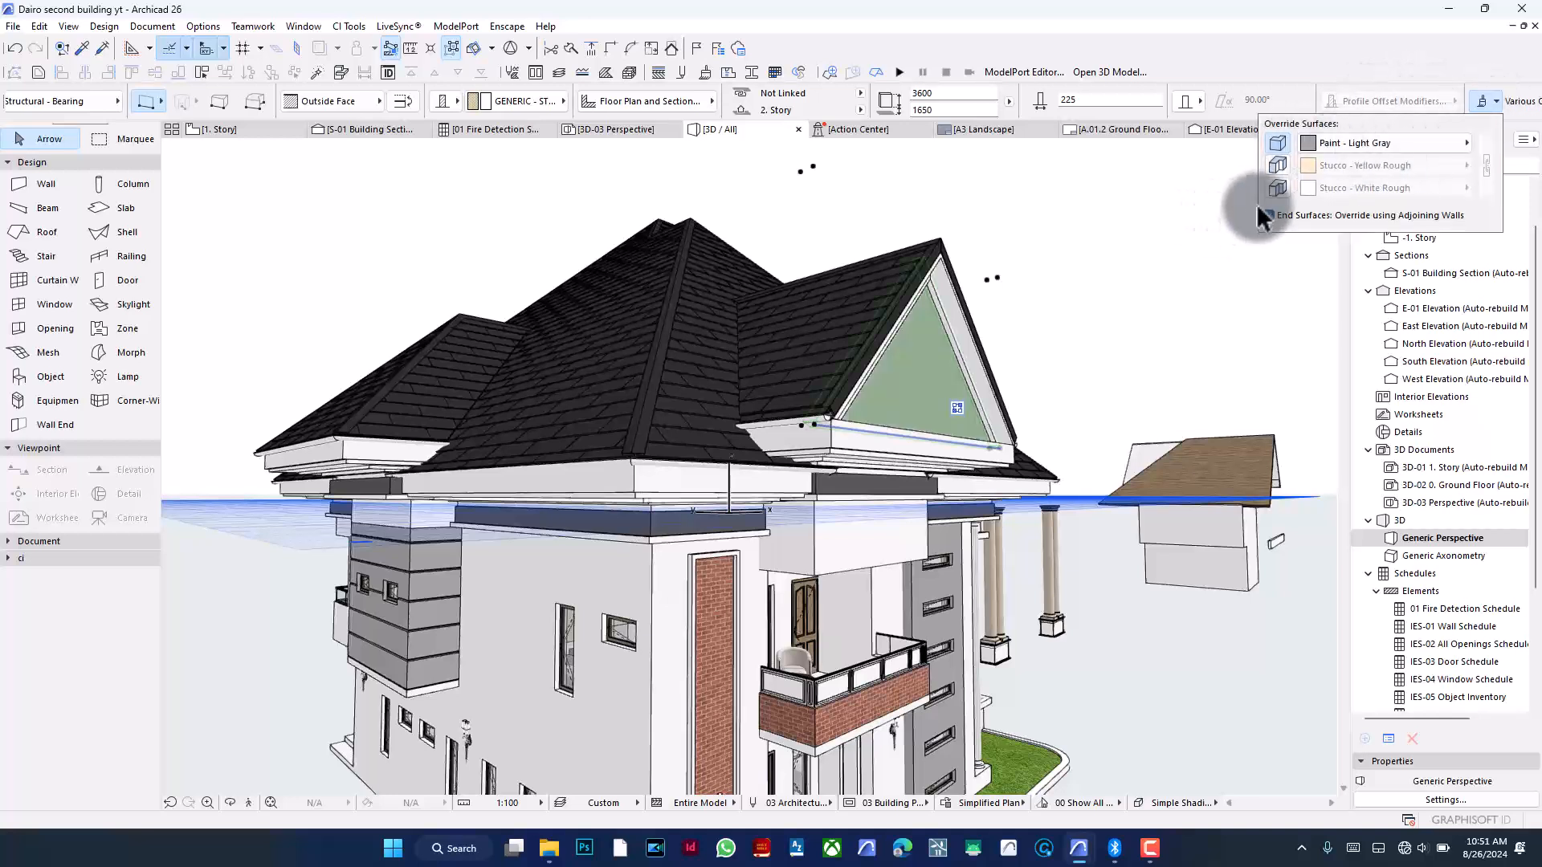
left_click(1116, 225)
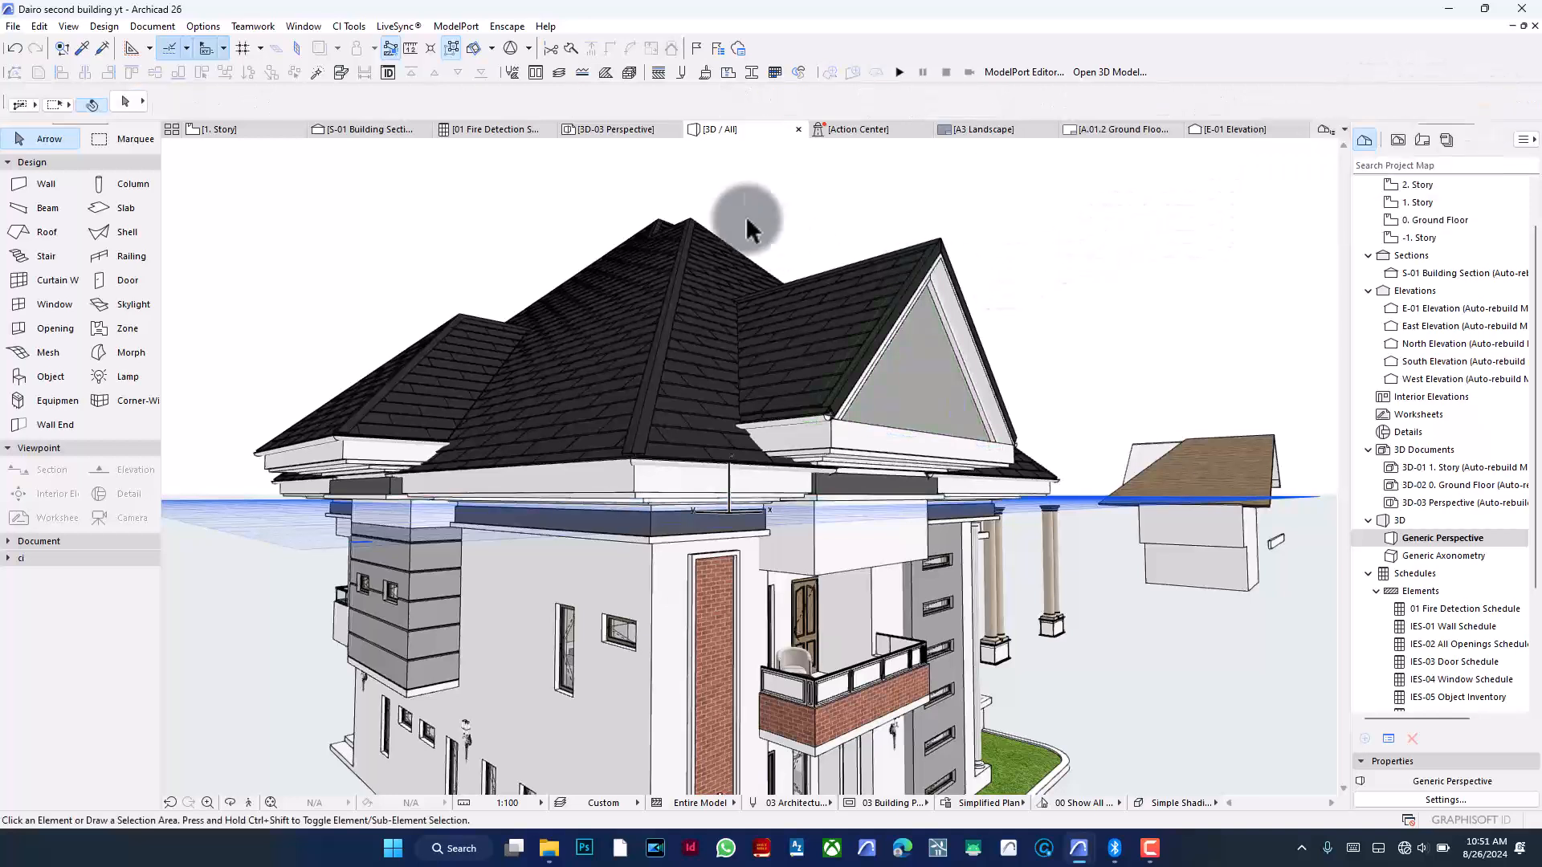
- Zoom deep into the roof layers in the S-01 section to examine their build-up, then return to 3D
left_click(372, 127)
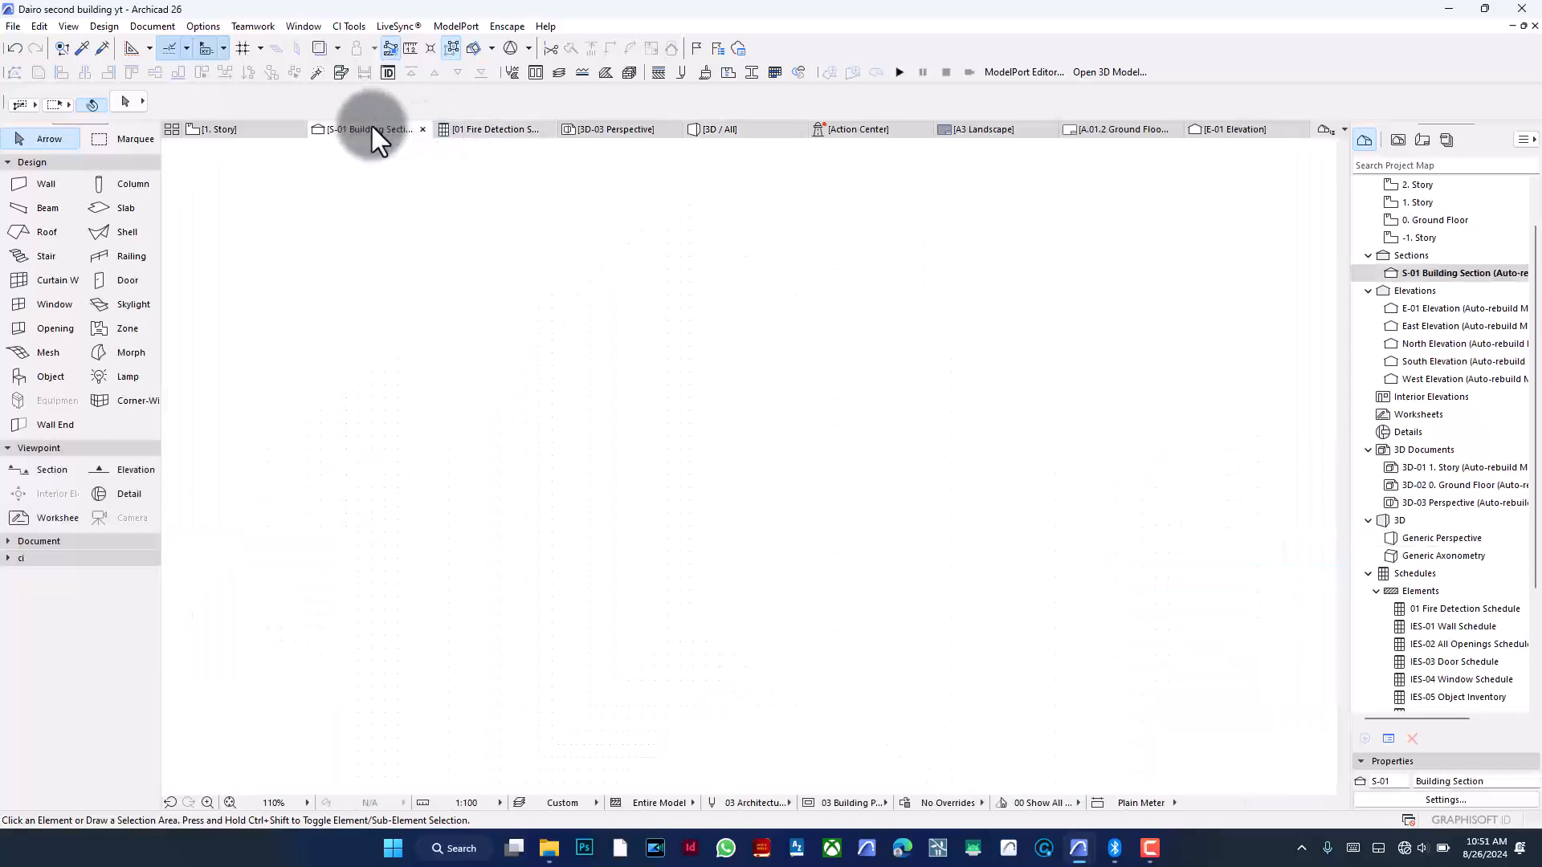
scroll(791, 403, "down", 3)
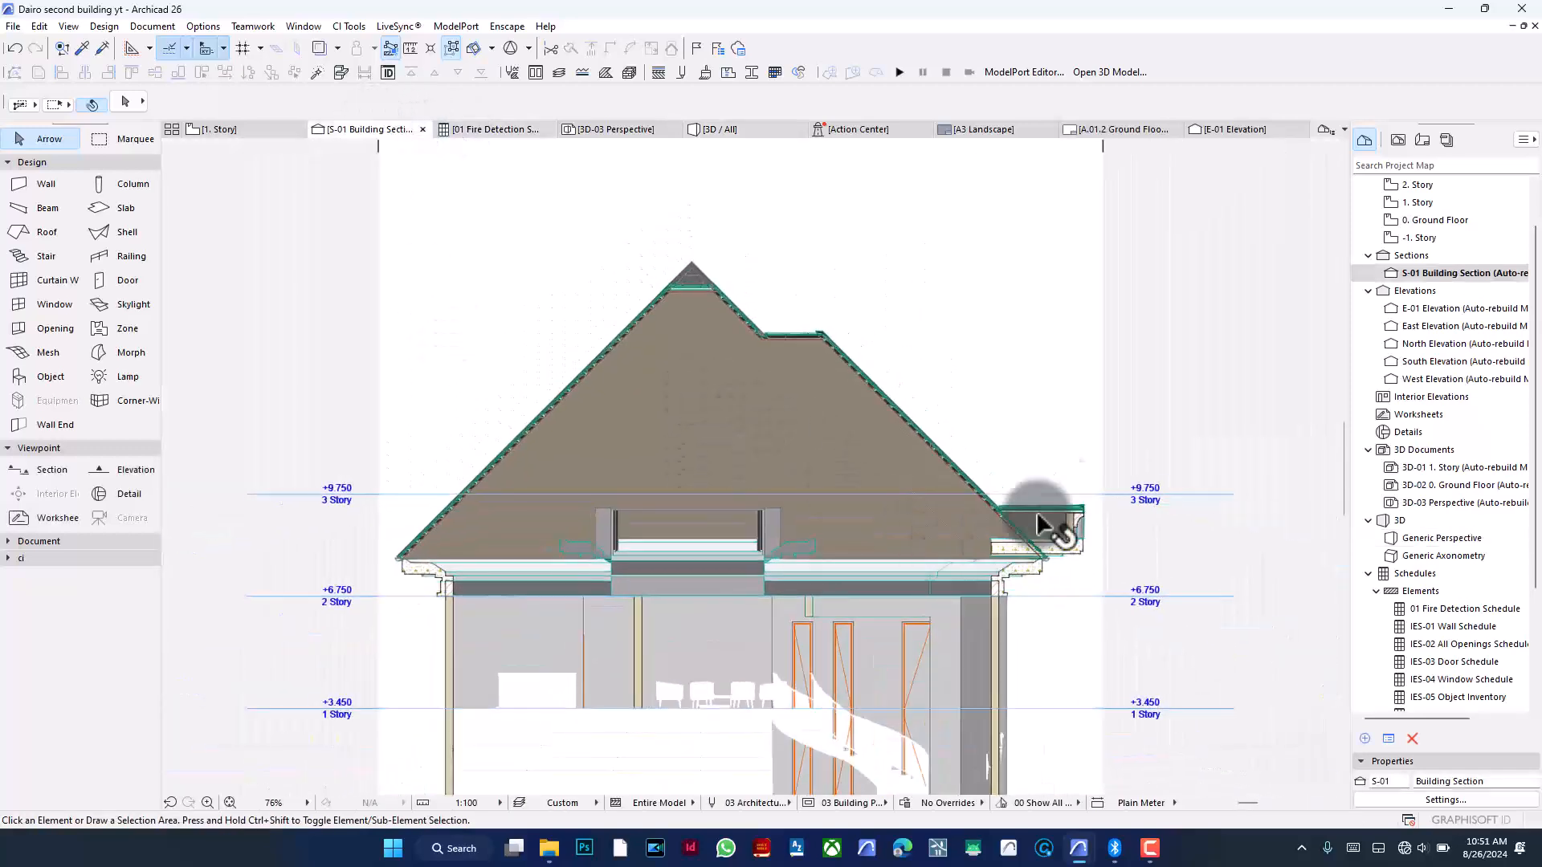
scroll(836, 414, "up", 5)
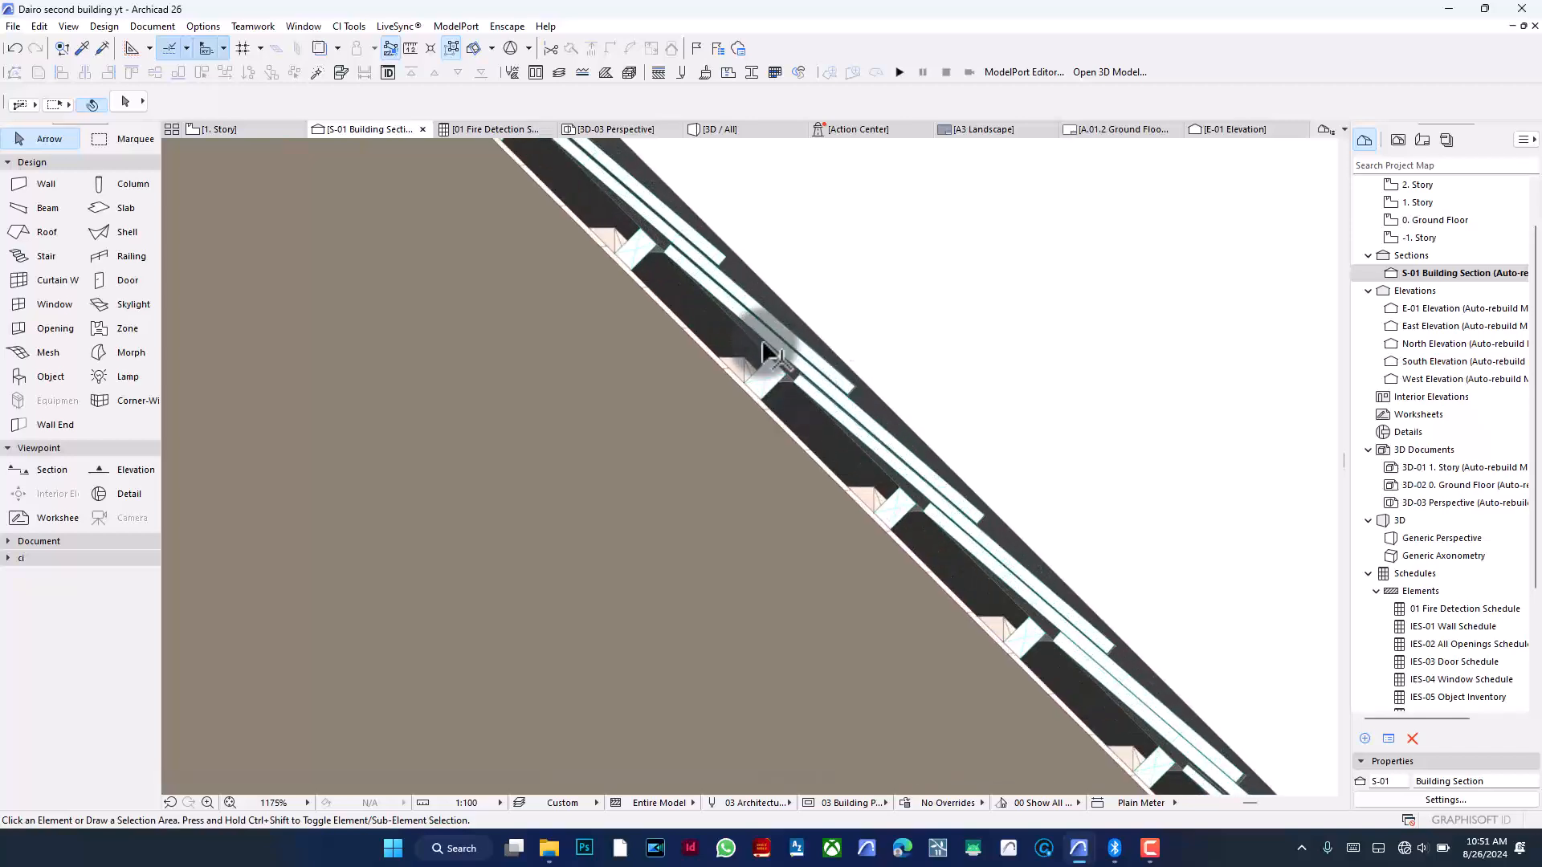
scroll(783, 343, "up", 3)
left_click(786, 345)
left_click(861, 276)
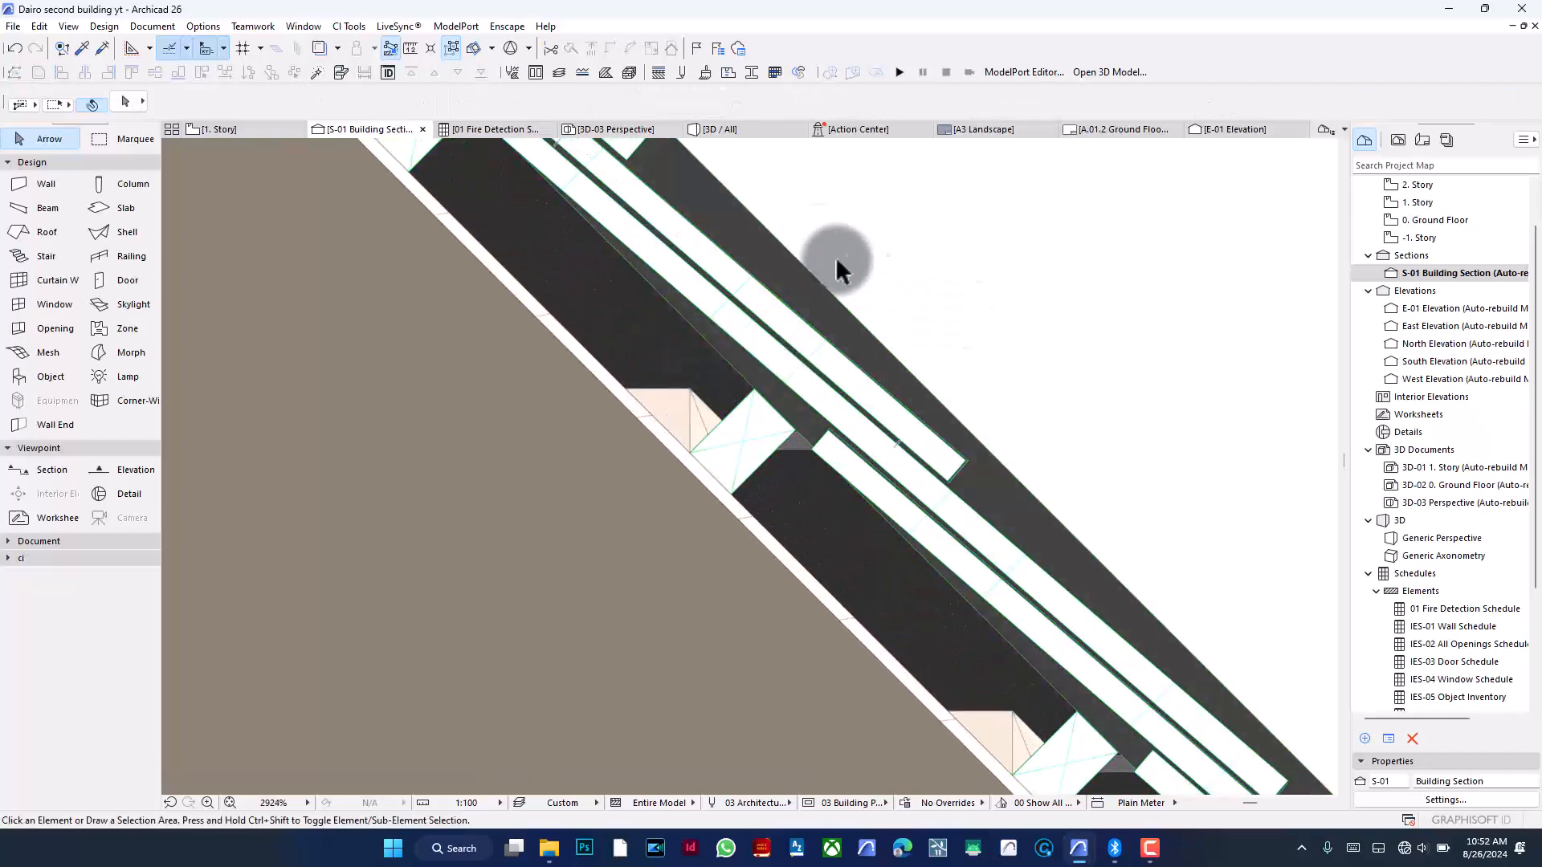
left_click(769, 132)
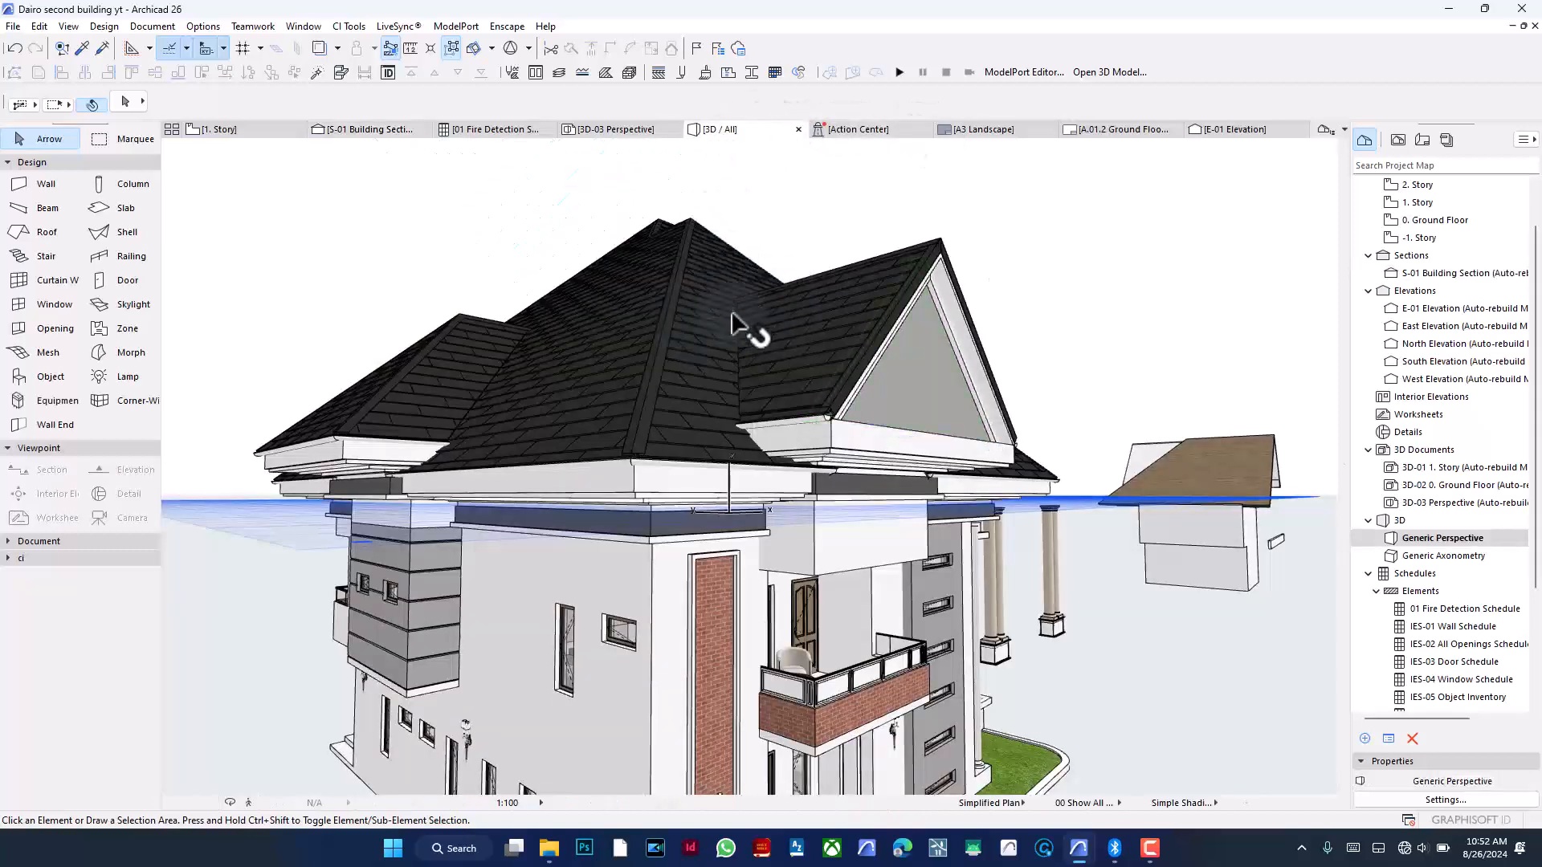
- Select all CI Tools roof coverings and move them onto a new hidden layer named ci roof
left_click(586, 241)
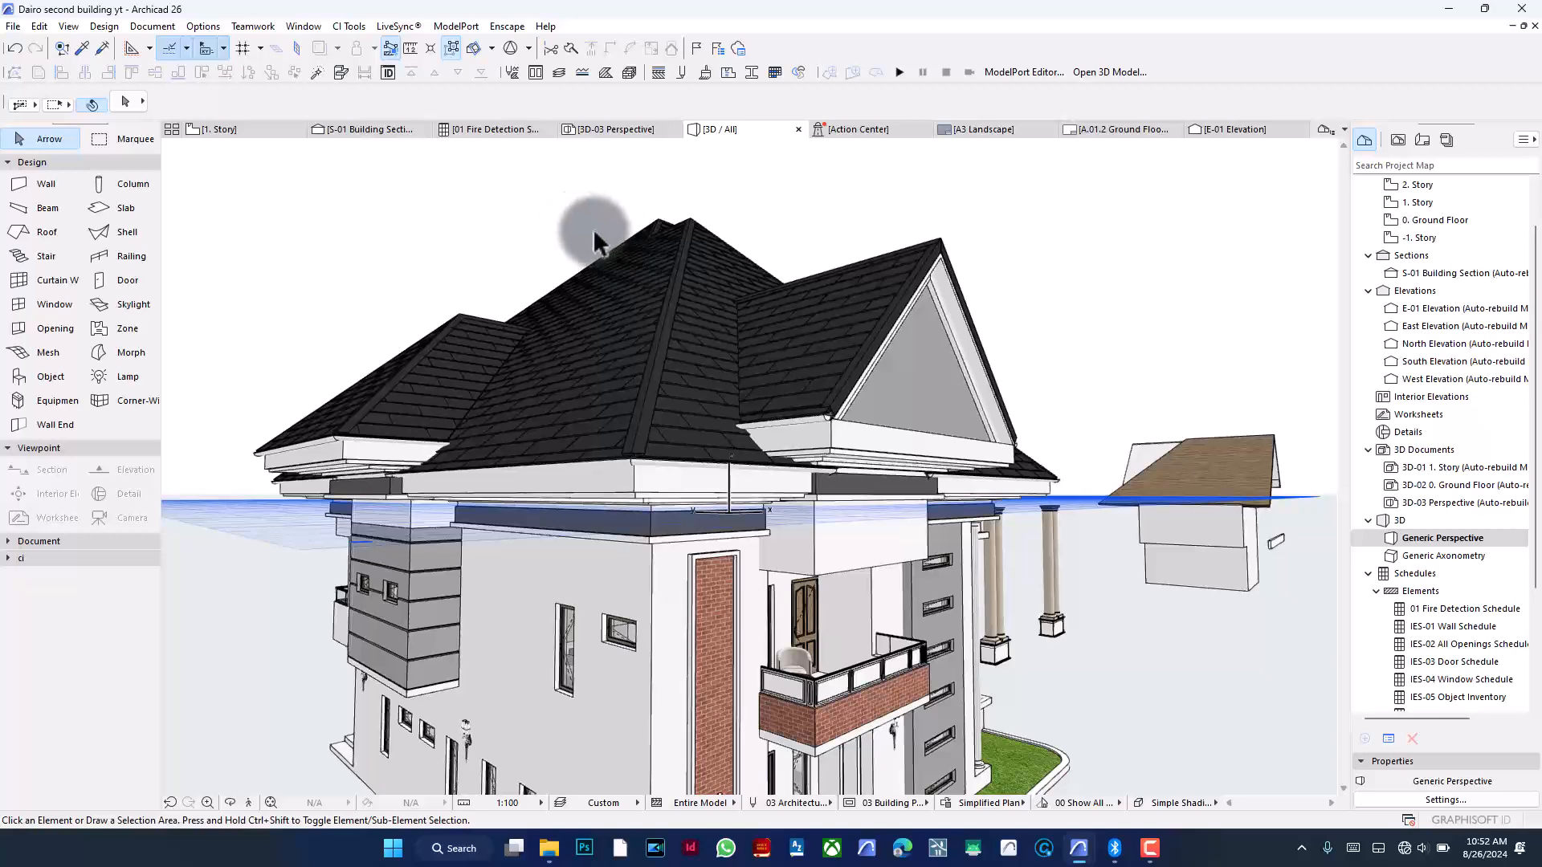
left_click(50, 558)
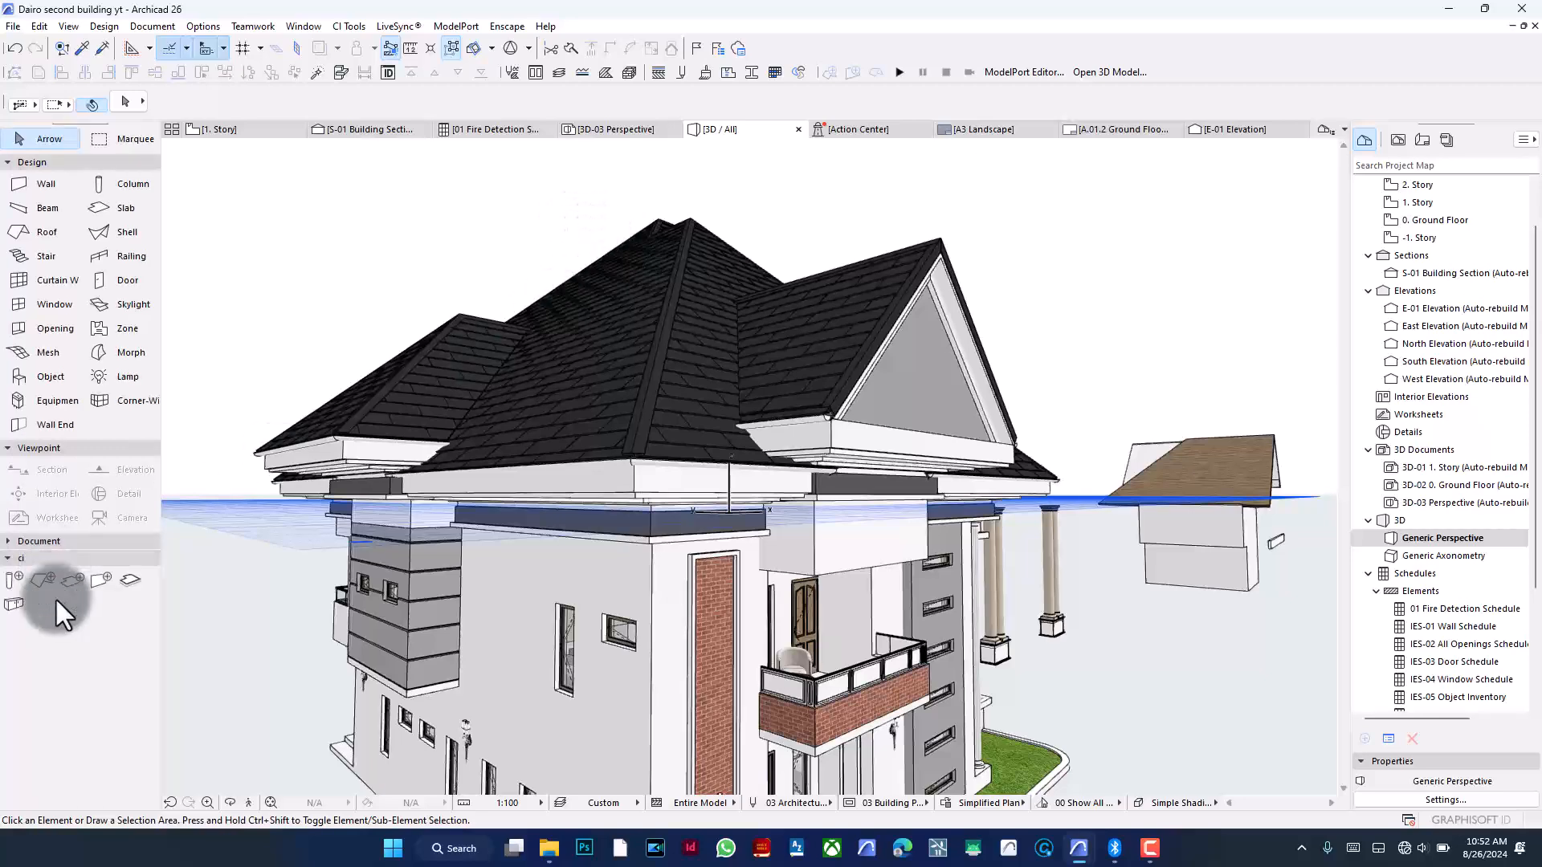
left_click(39, 584)
key("ctrl+a")
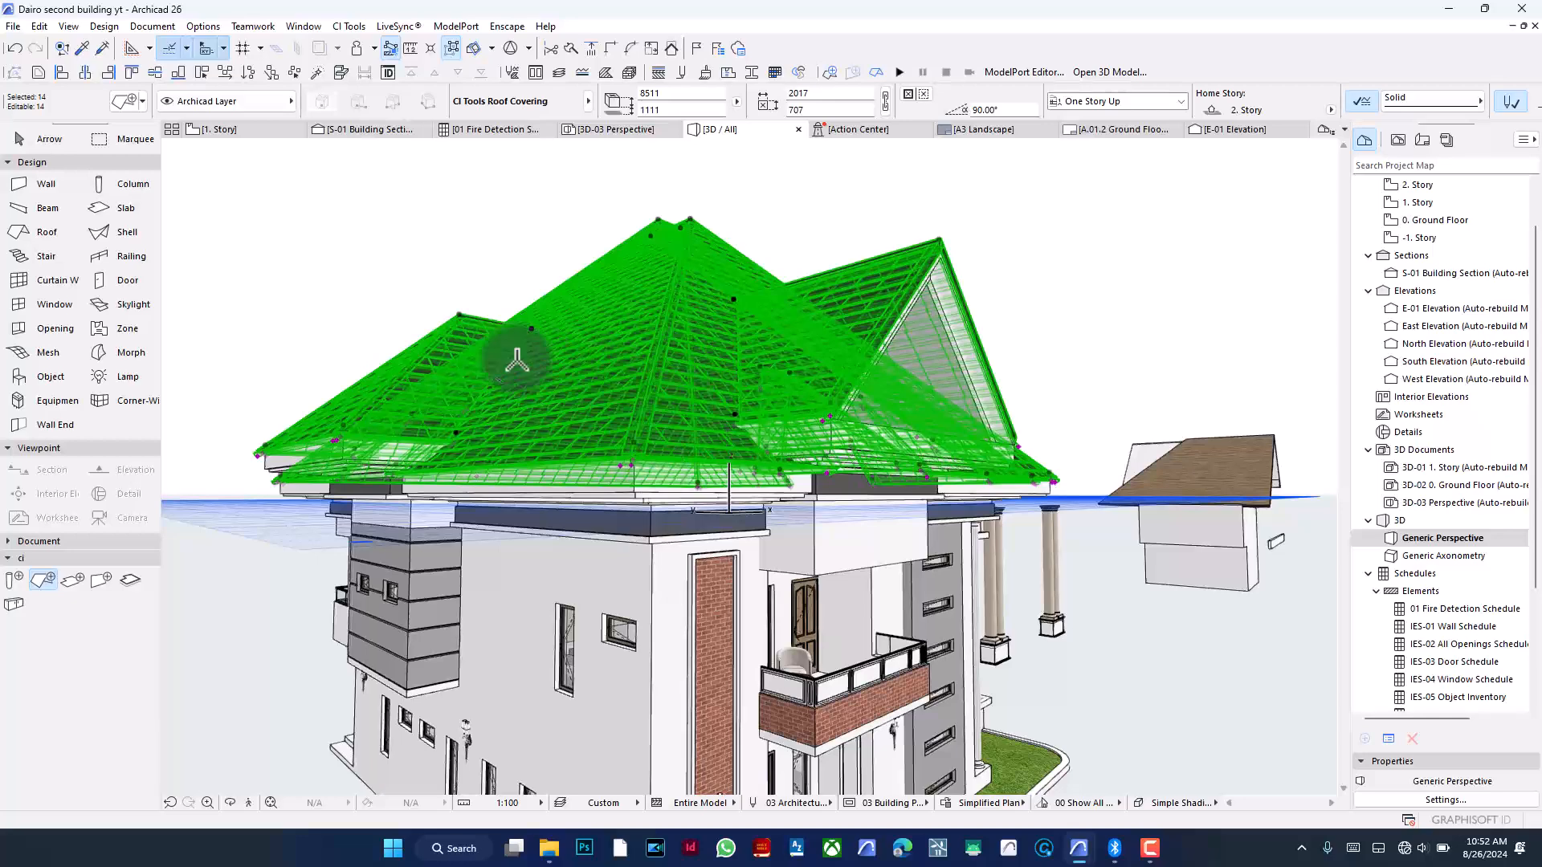
key("ctrl+l")
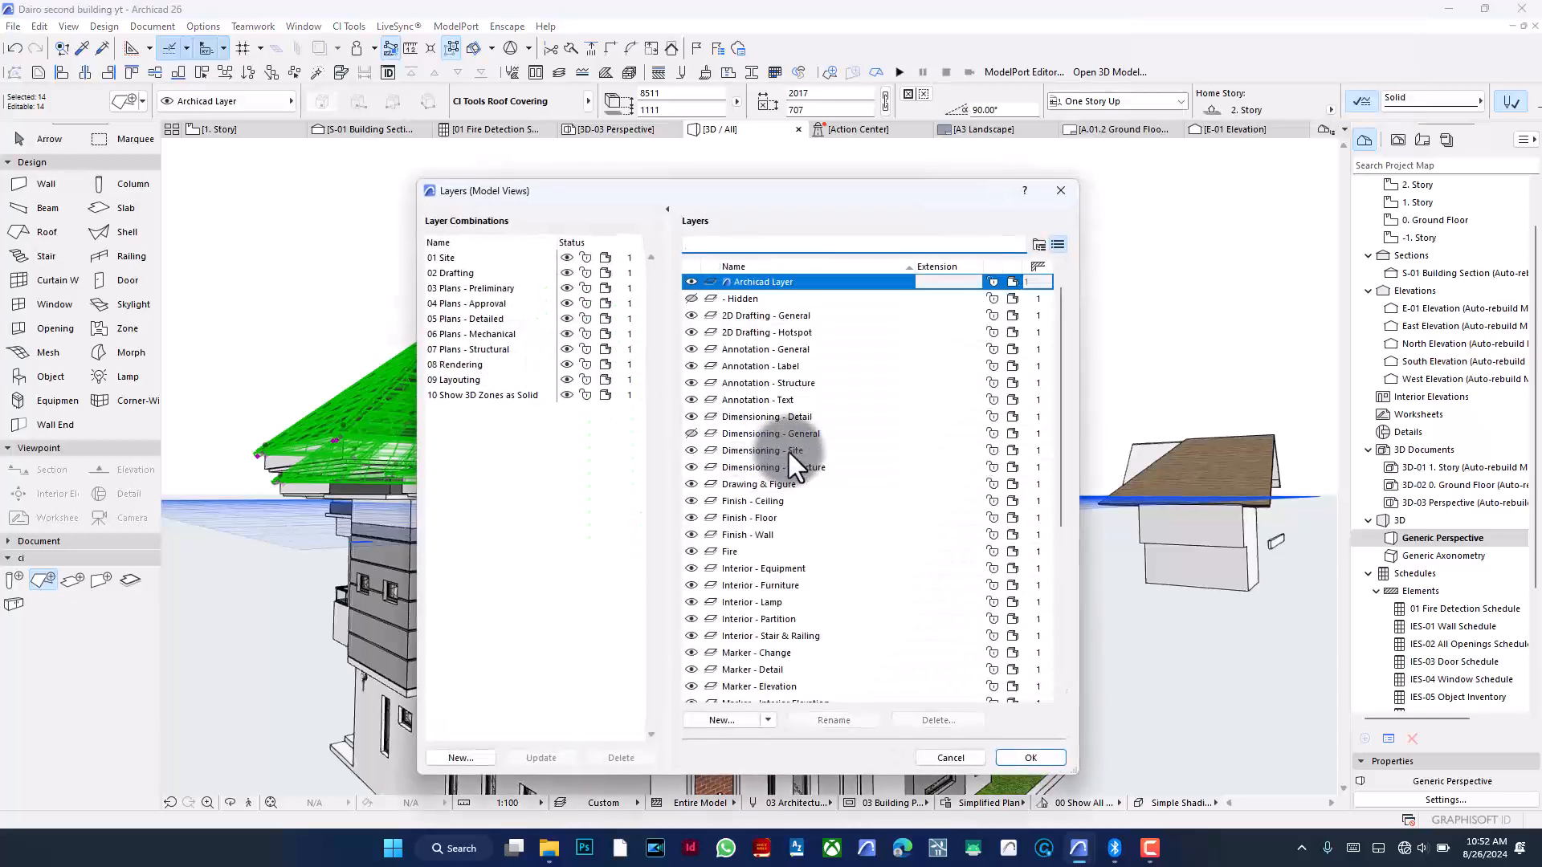
left_click(708, 719)
type("ci roof")
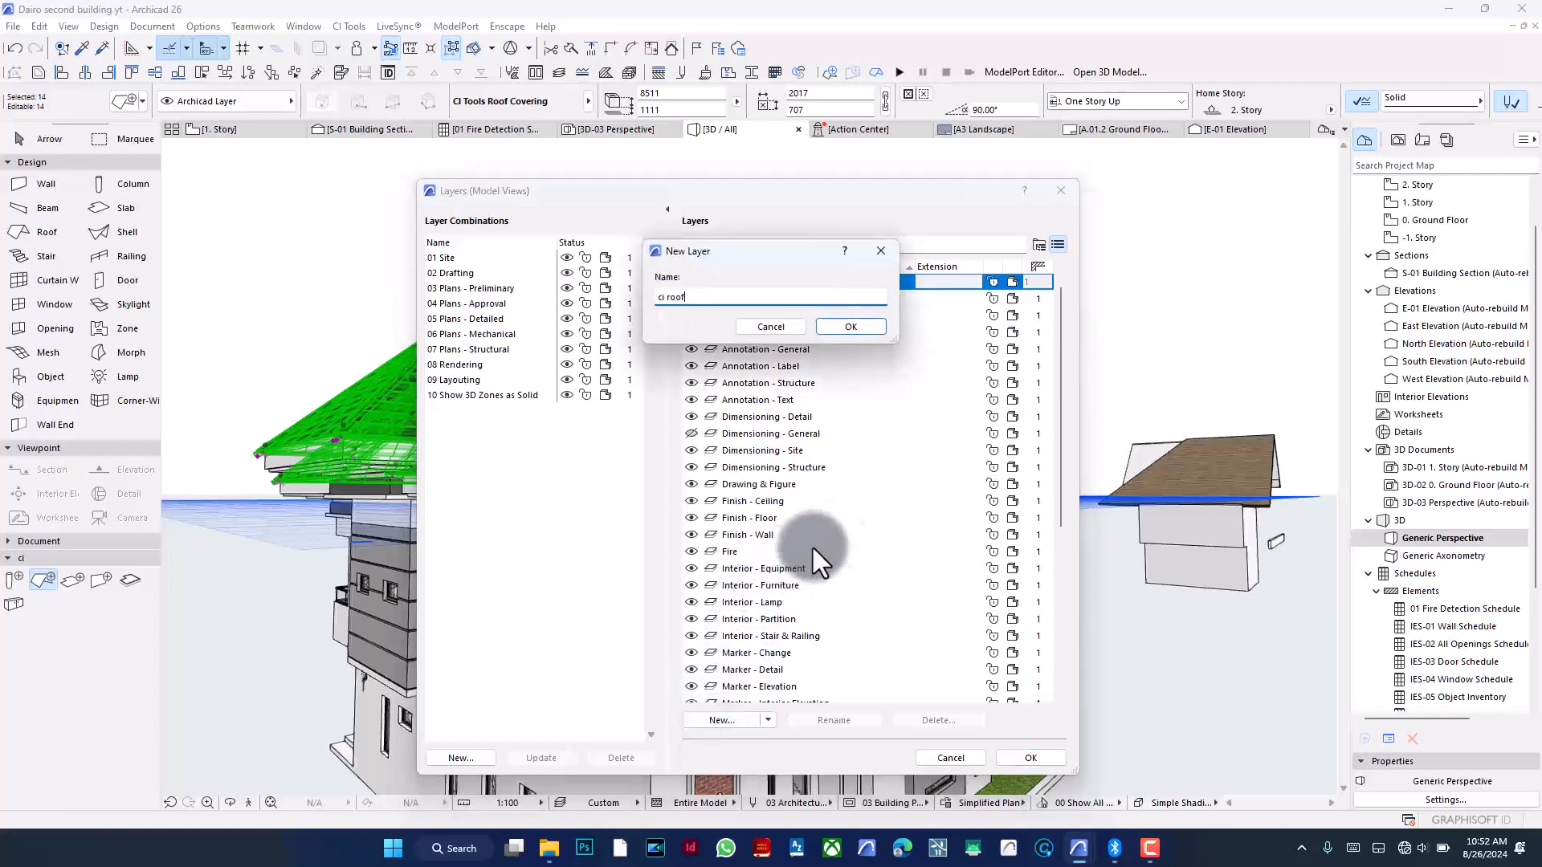
left_click(858, 324)
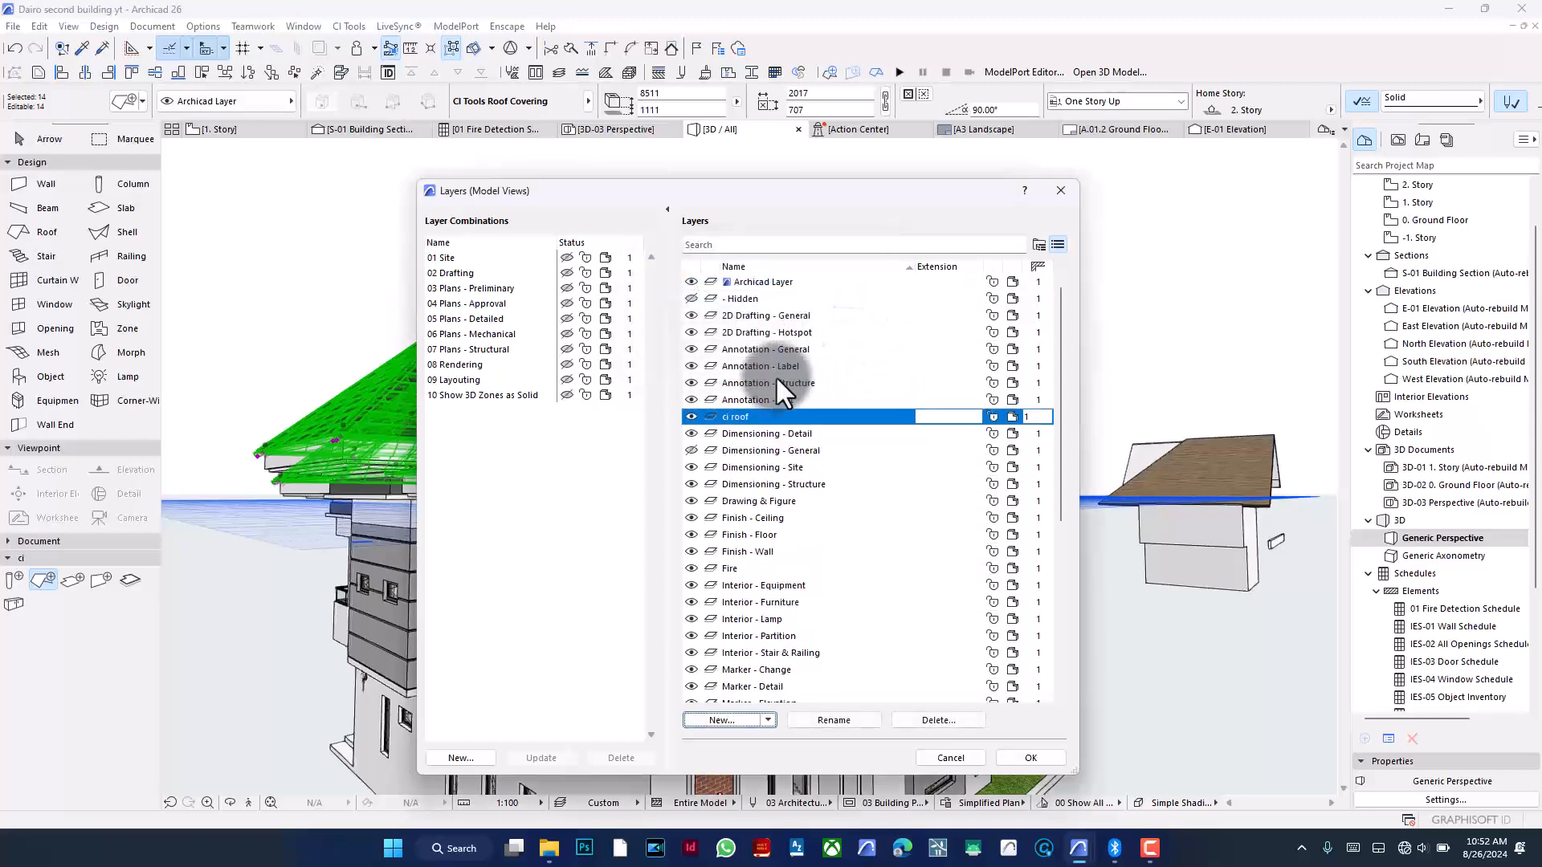
left_click(691, 416)
left_click(1032, 758)
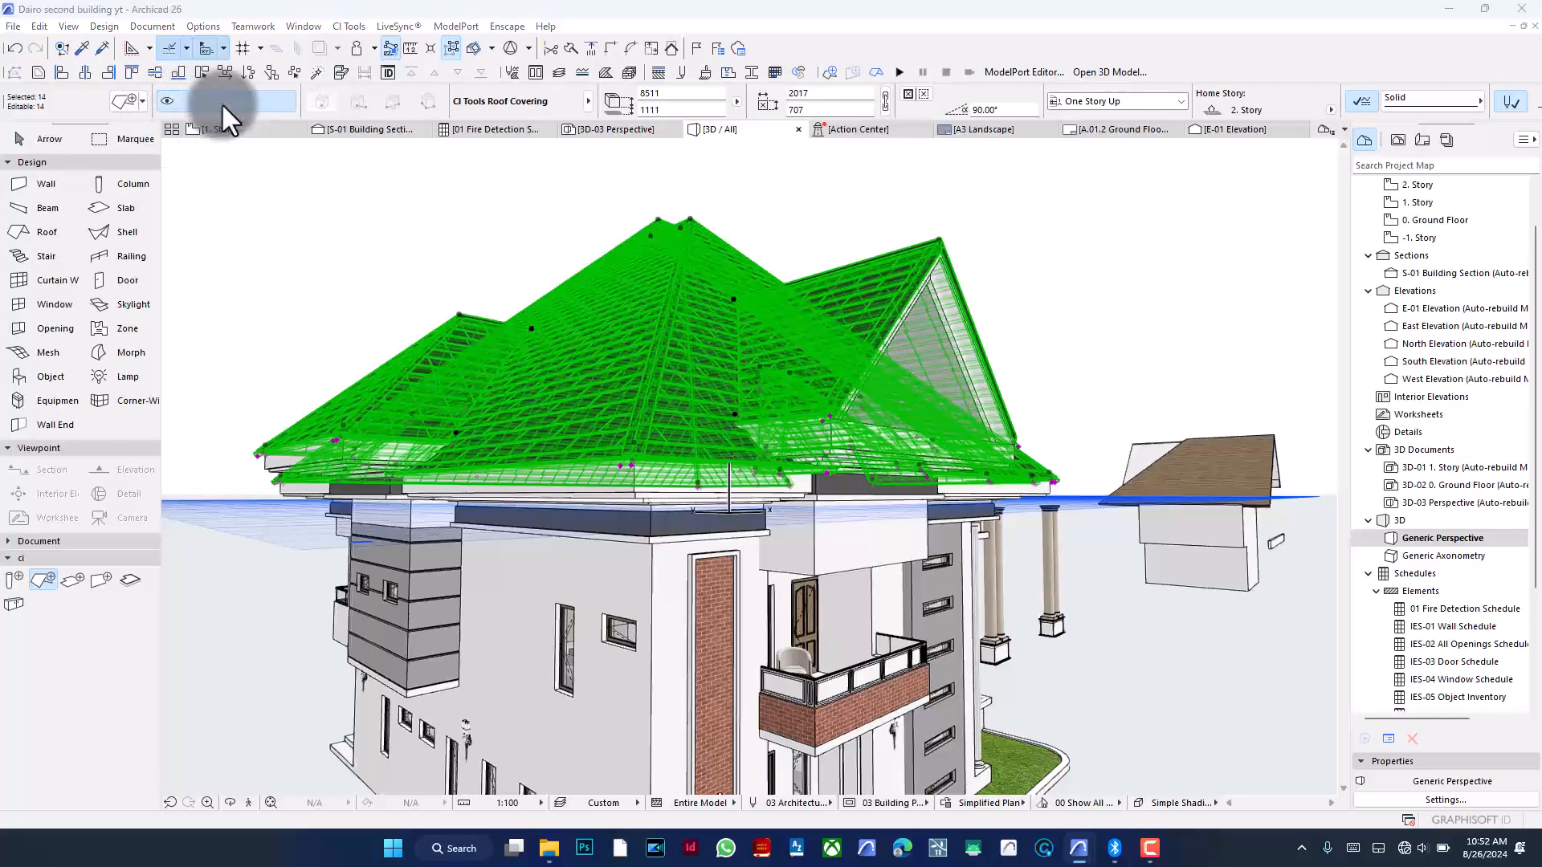
left_click(221, 103)
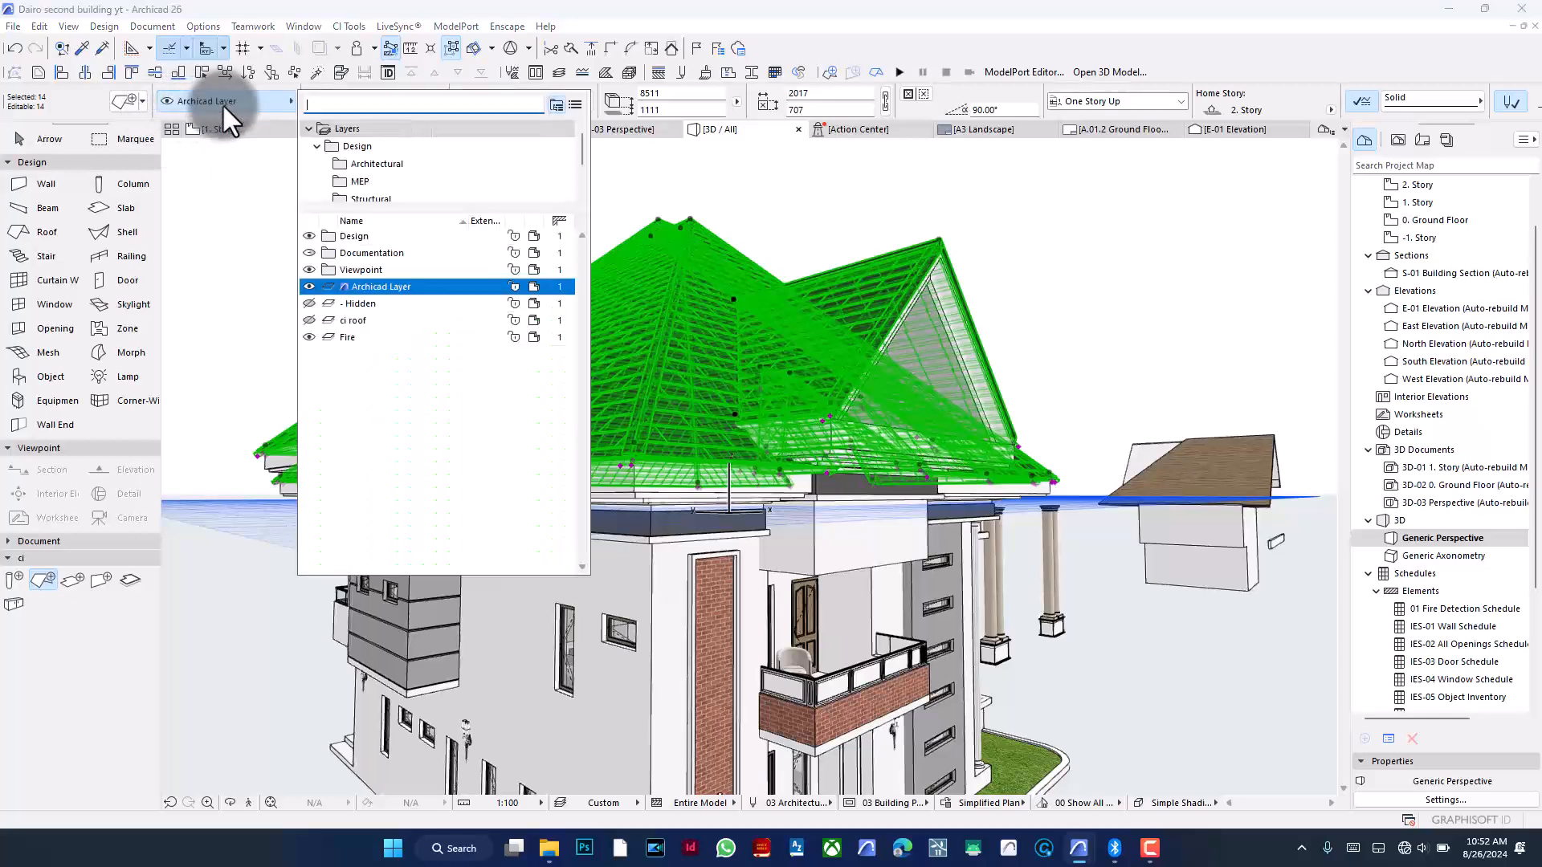
left_click(361, 319)
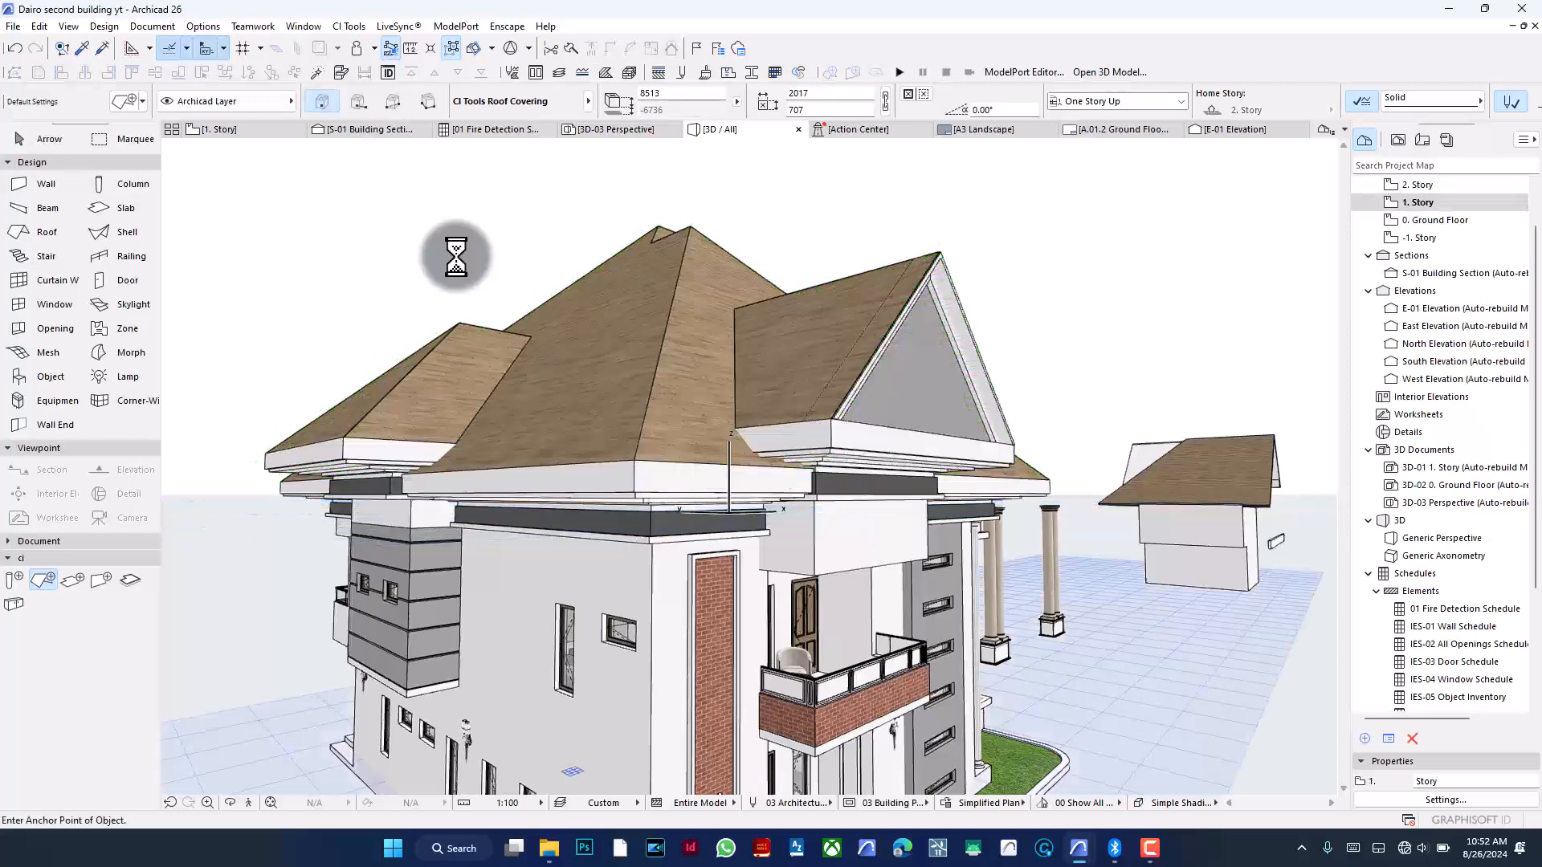
- Orbit the 3D view around the uncovered roof, then open the S-01 section and zoom around its roof
middle_click_drag(506, 254, 434, 241, "shift")
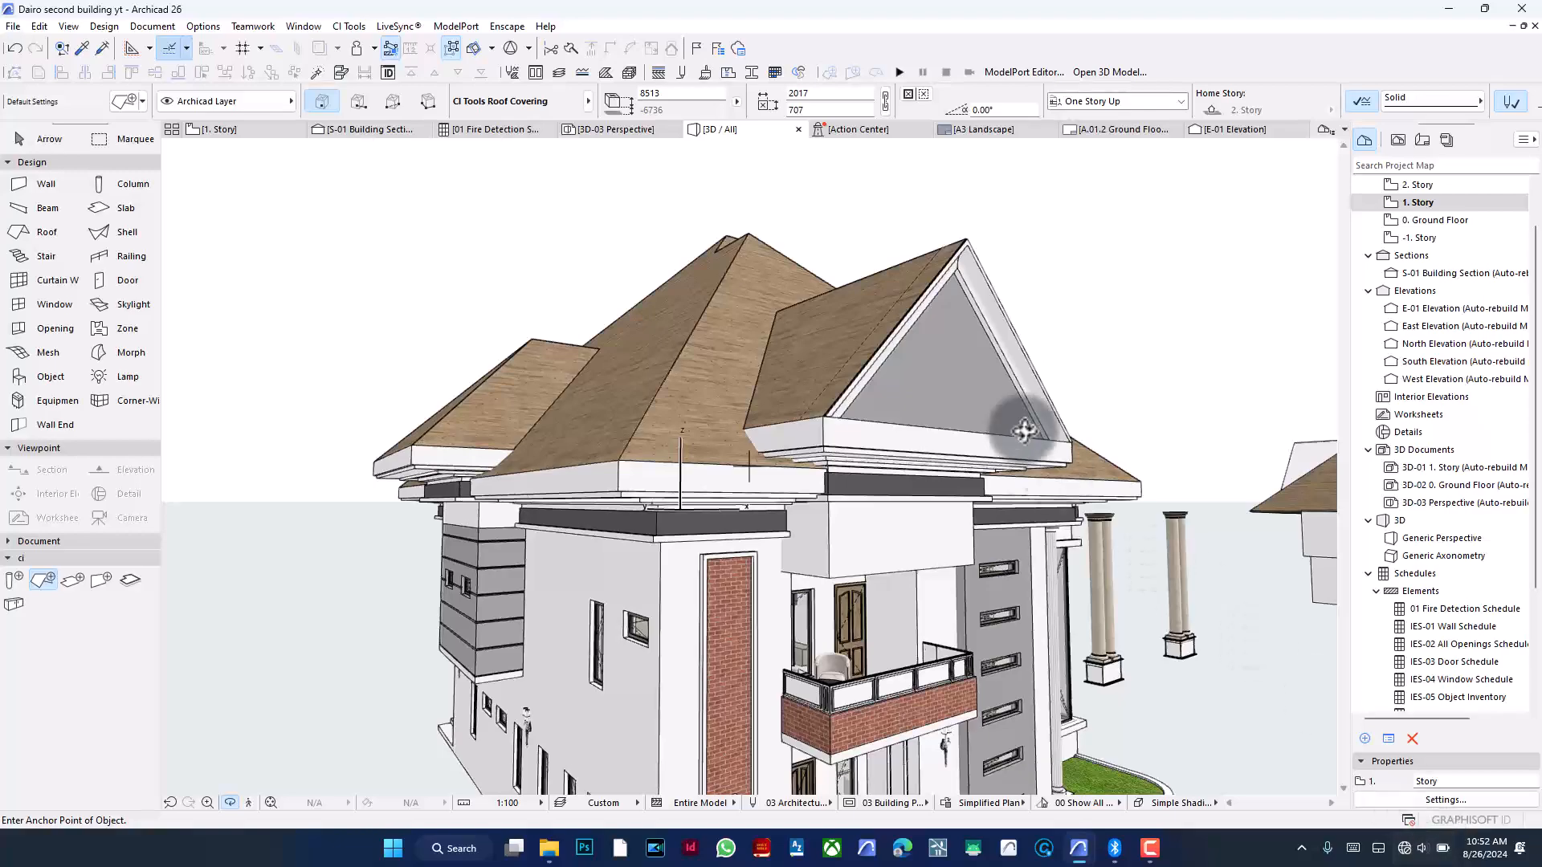
middle_click_drag(1009, 395, 967, 353, "shift")
middle_click_drag(923, 421, 1008, 369, "shift")
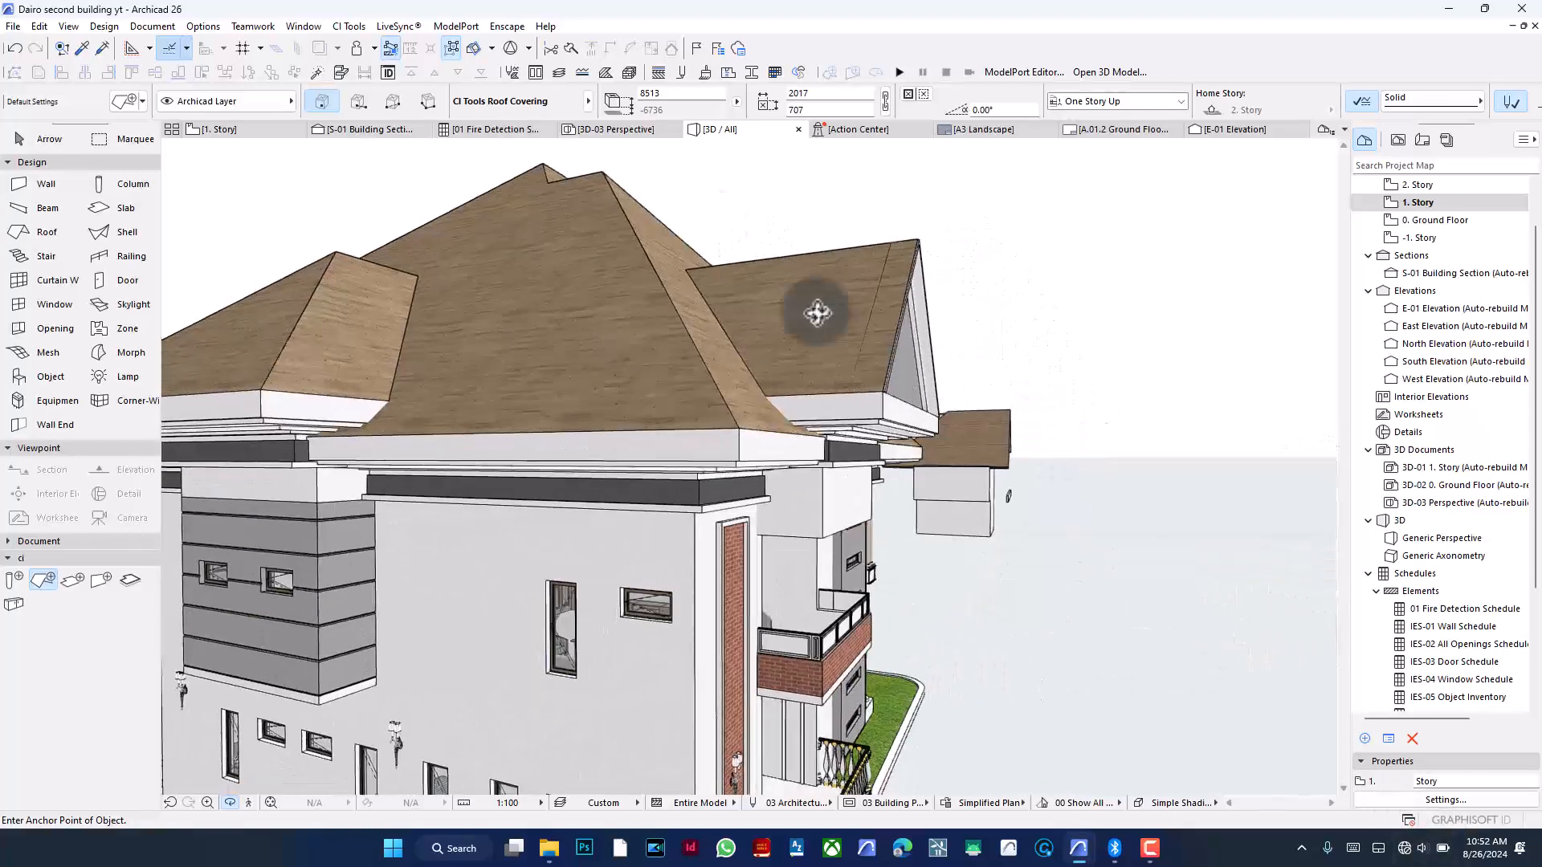
left_click(390, 129)
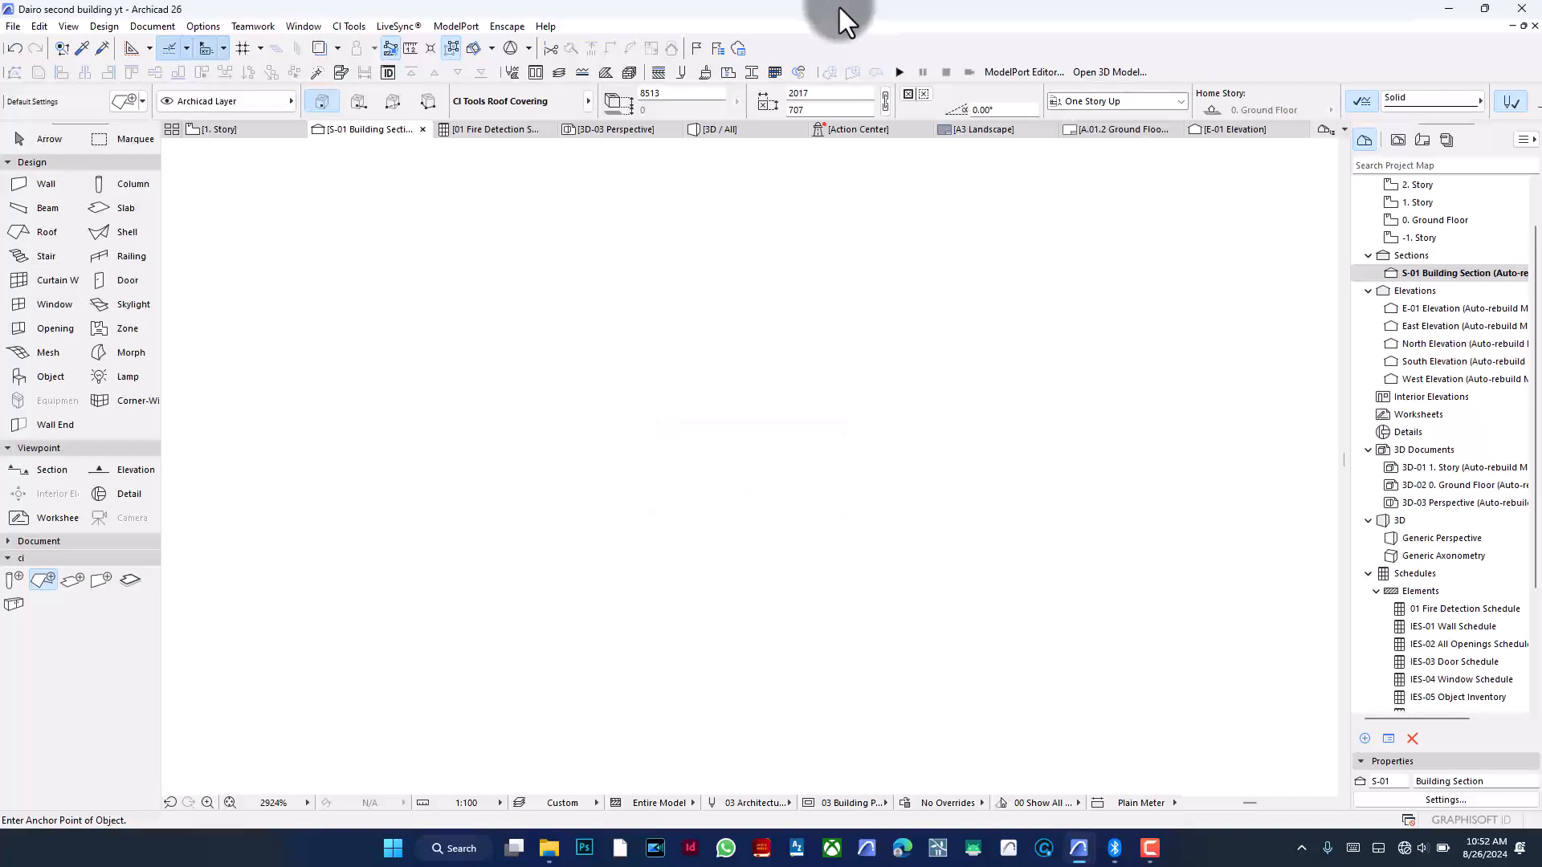
scroll(900, 459, "down", 11)
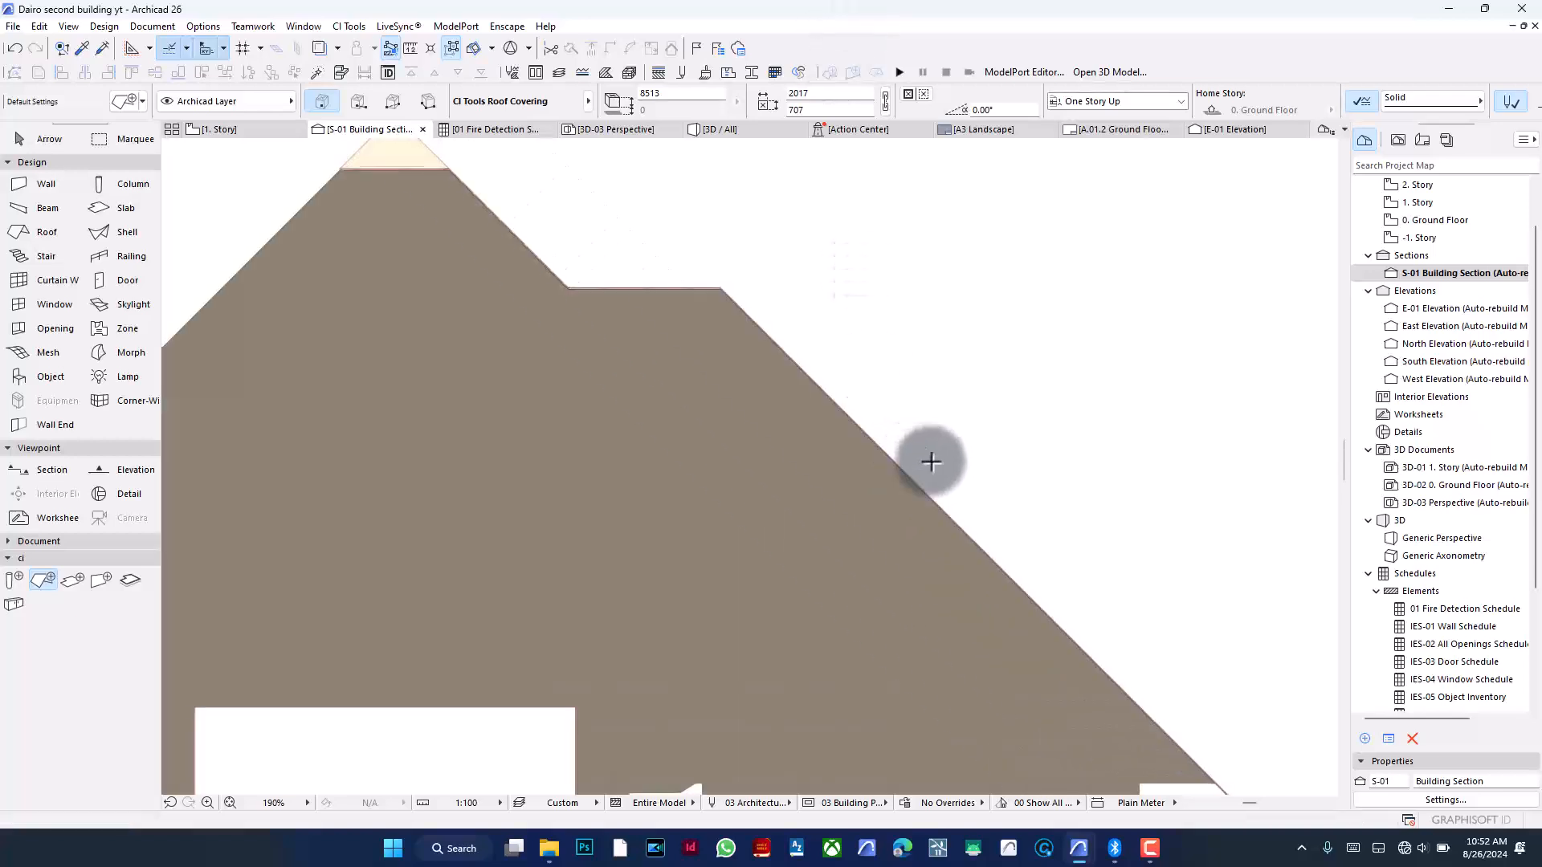
scroll(735, 238, "down", 2)
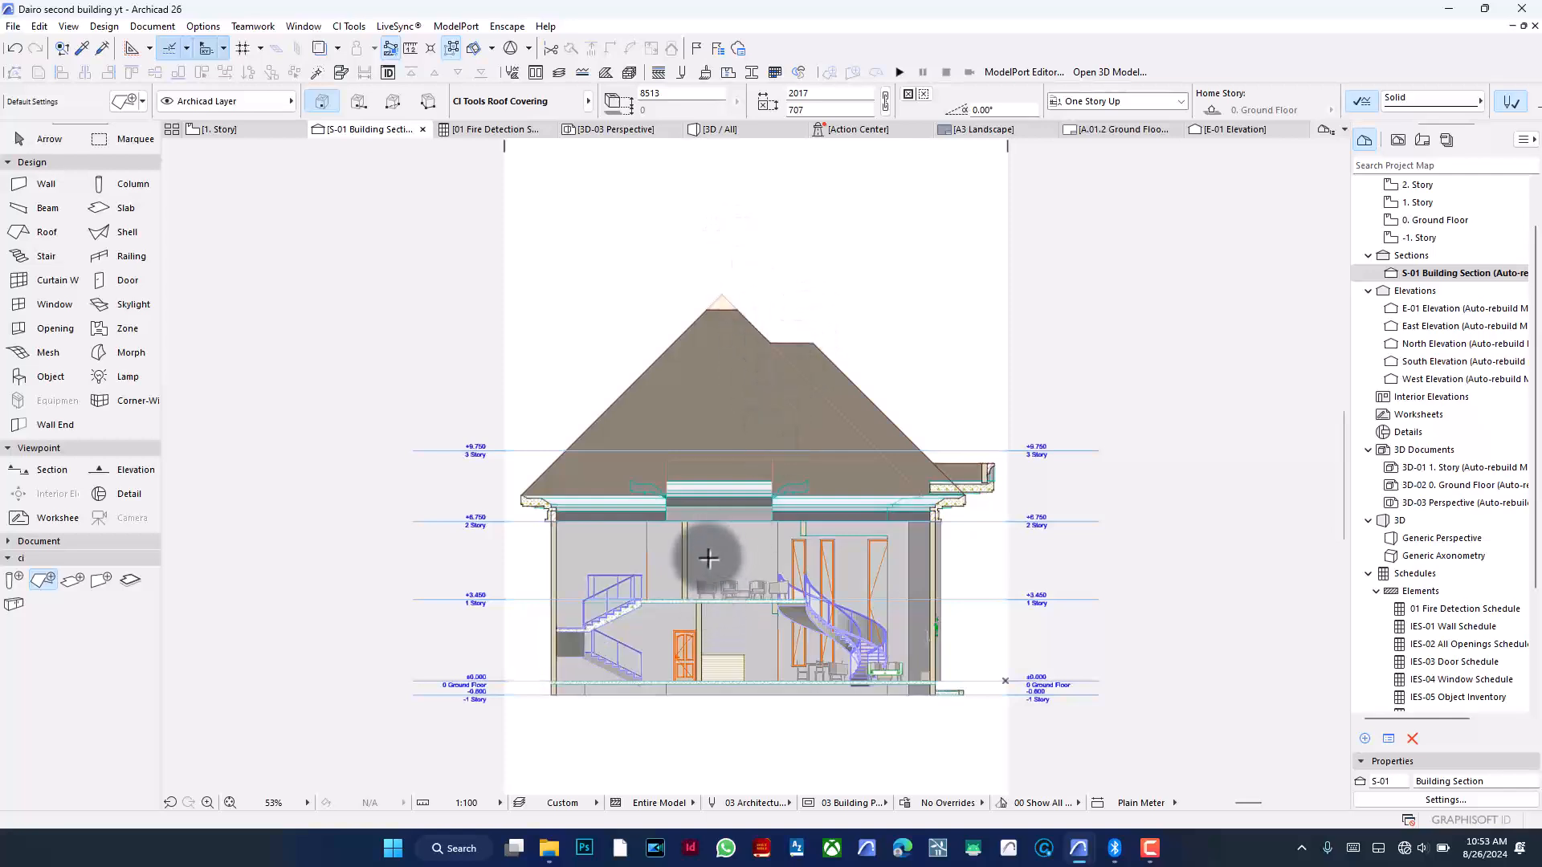
scroll(701, 575, "up", 2)
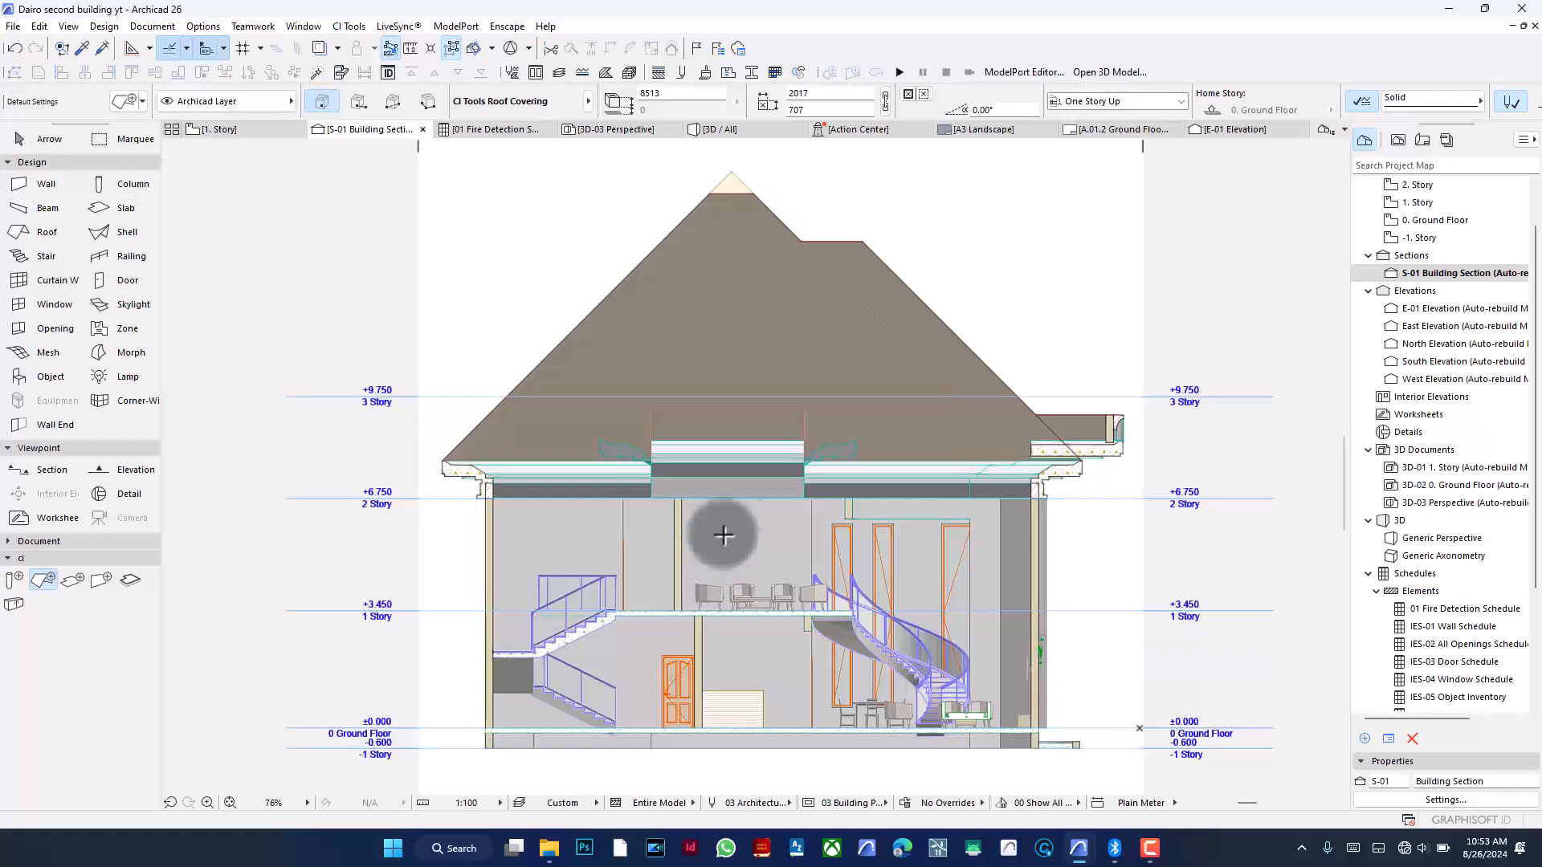
scroll(635, 469, "up", 6)
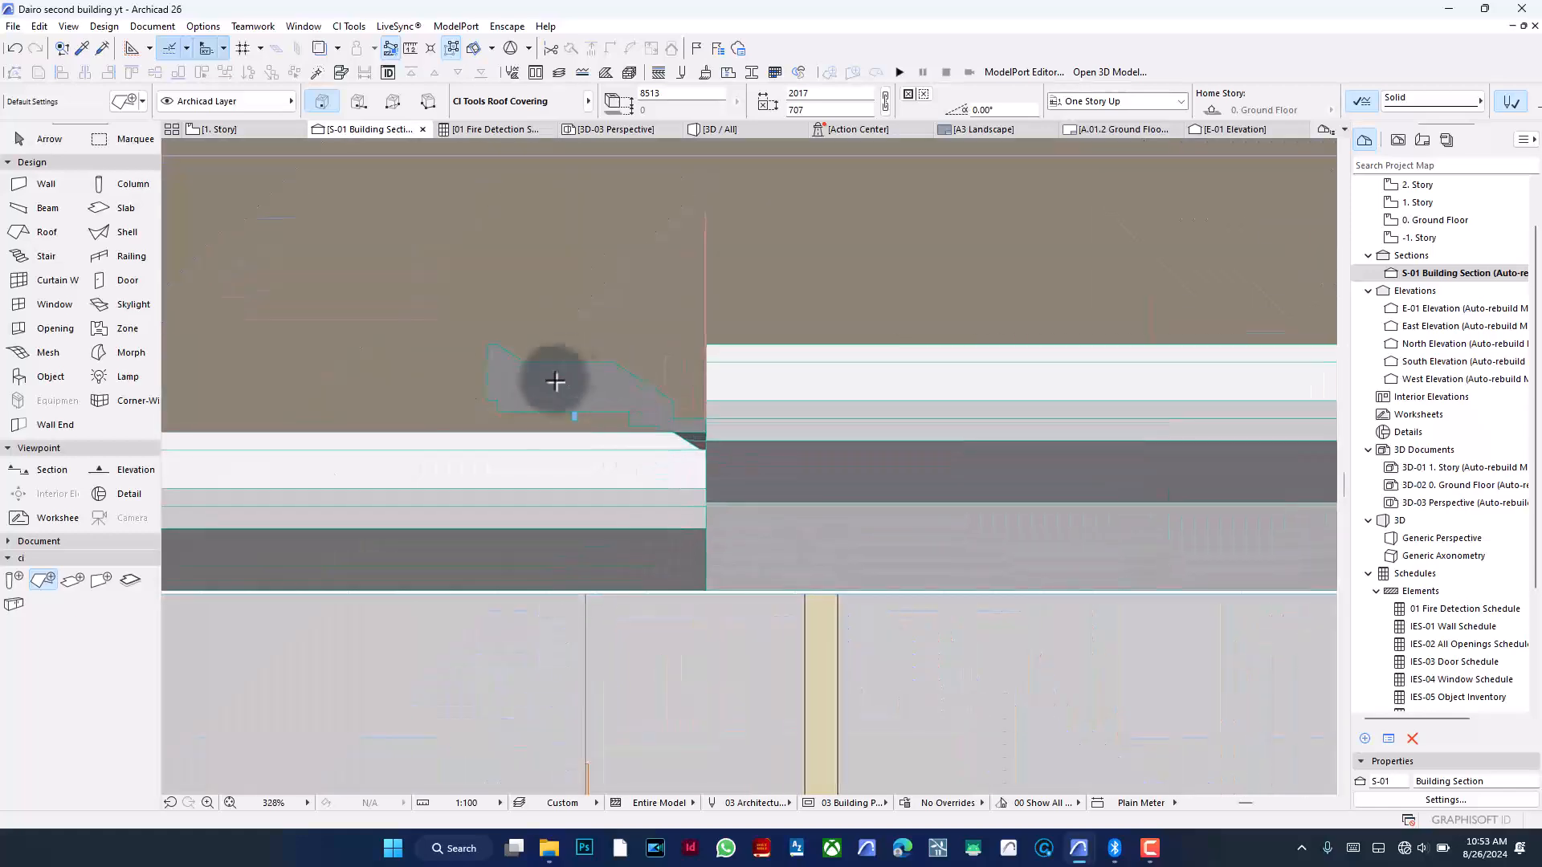
scroll(678, 458, "down", 4)
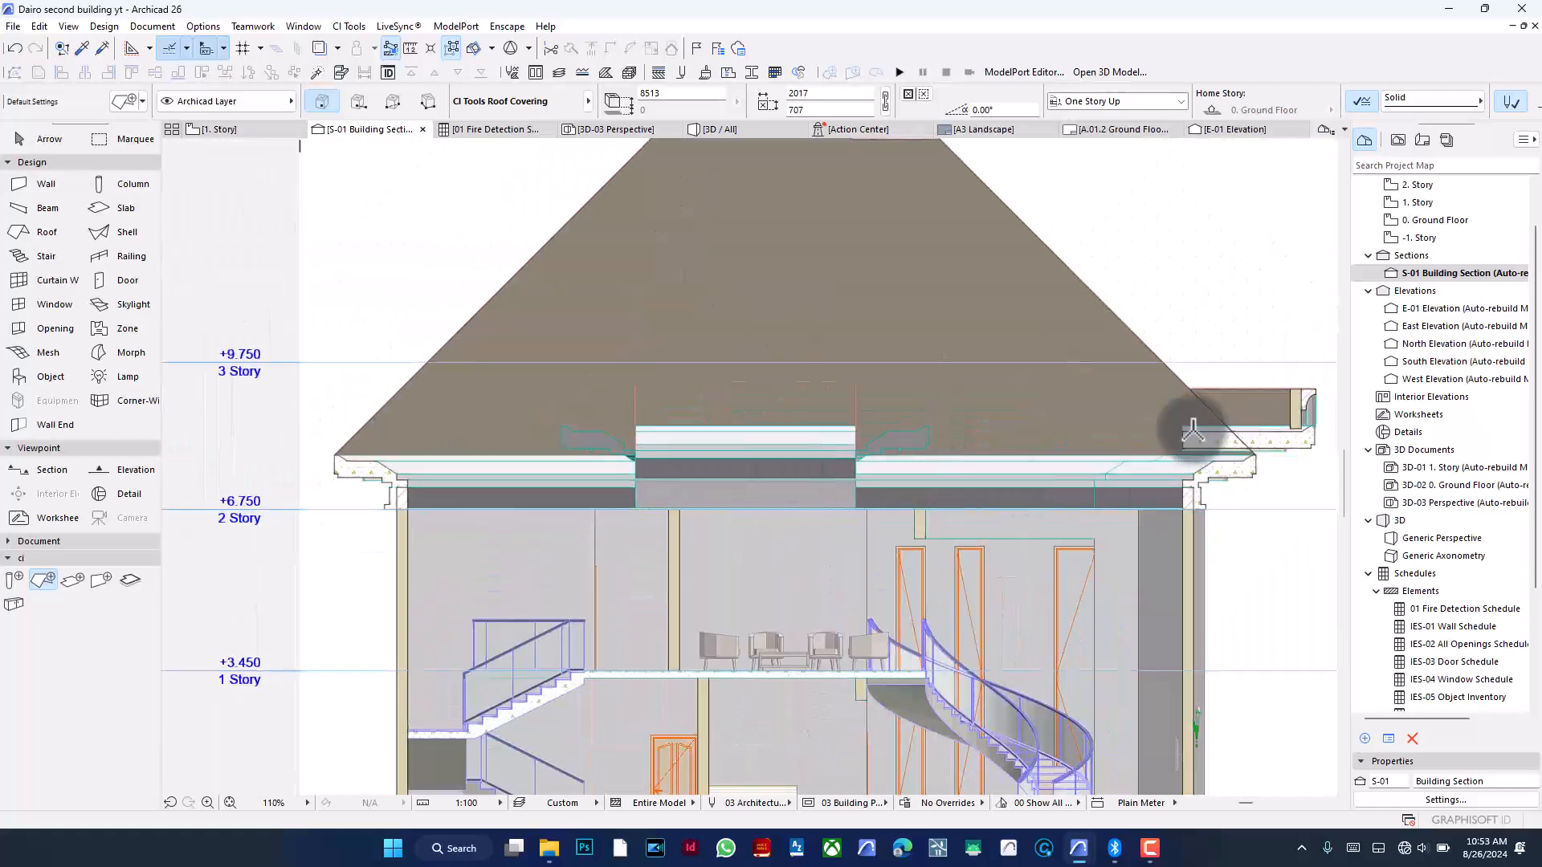
scroll(660, 434, "down", 3)
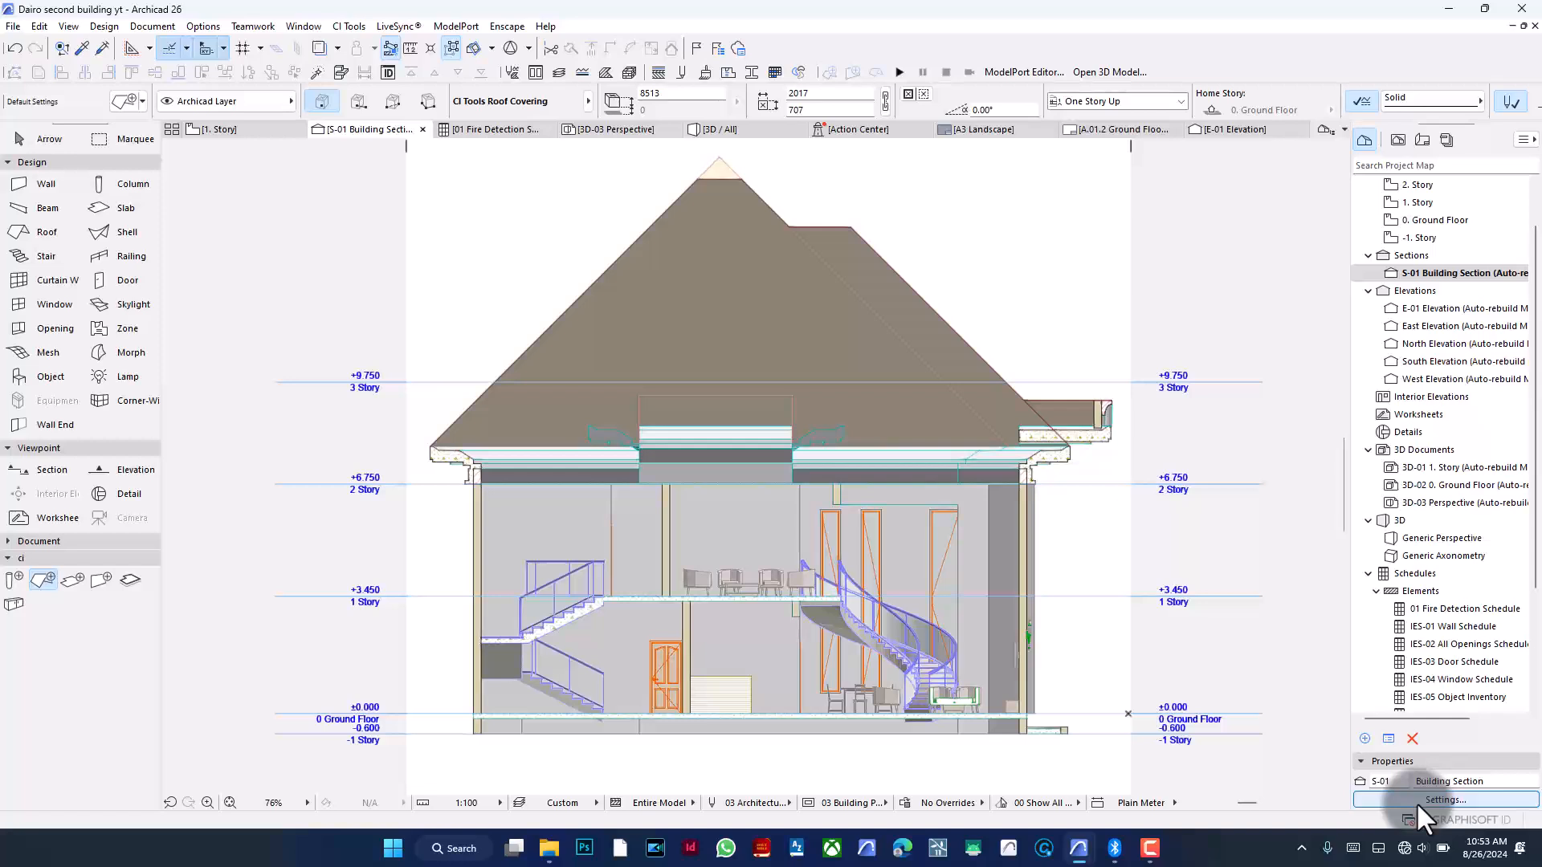
right_click(1443, 277)
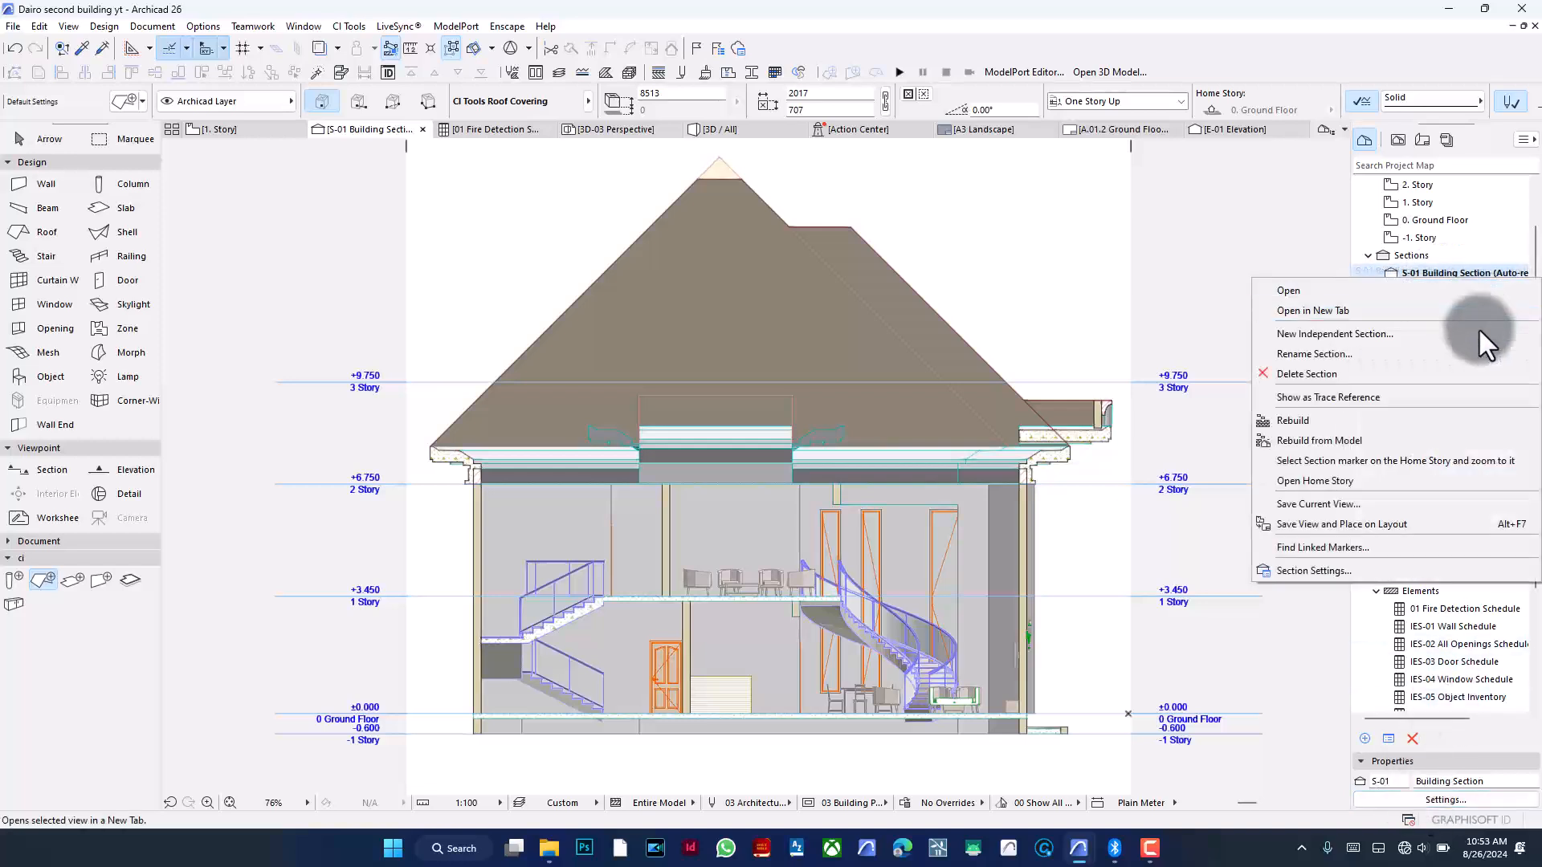
left_click(1129, 247)
right_click(966, 196)
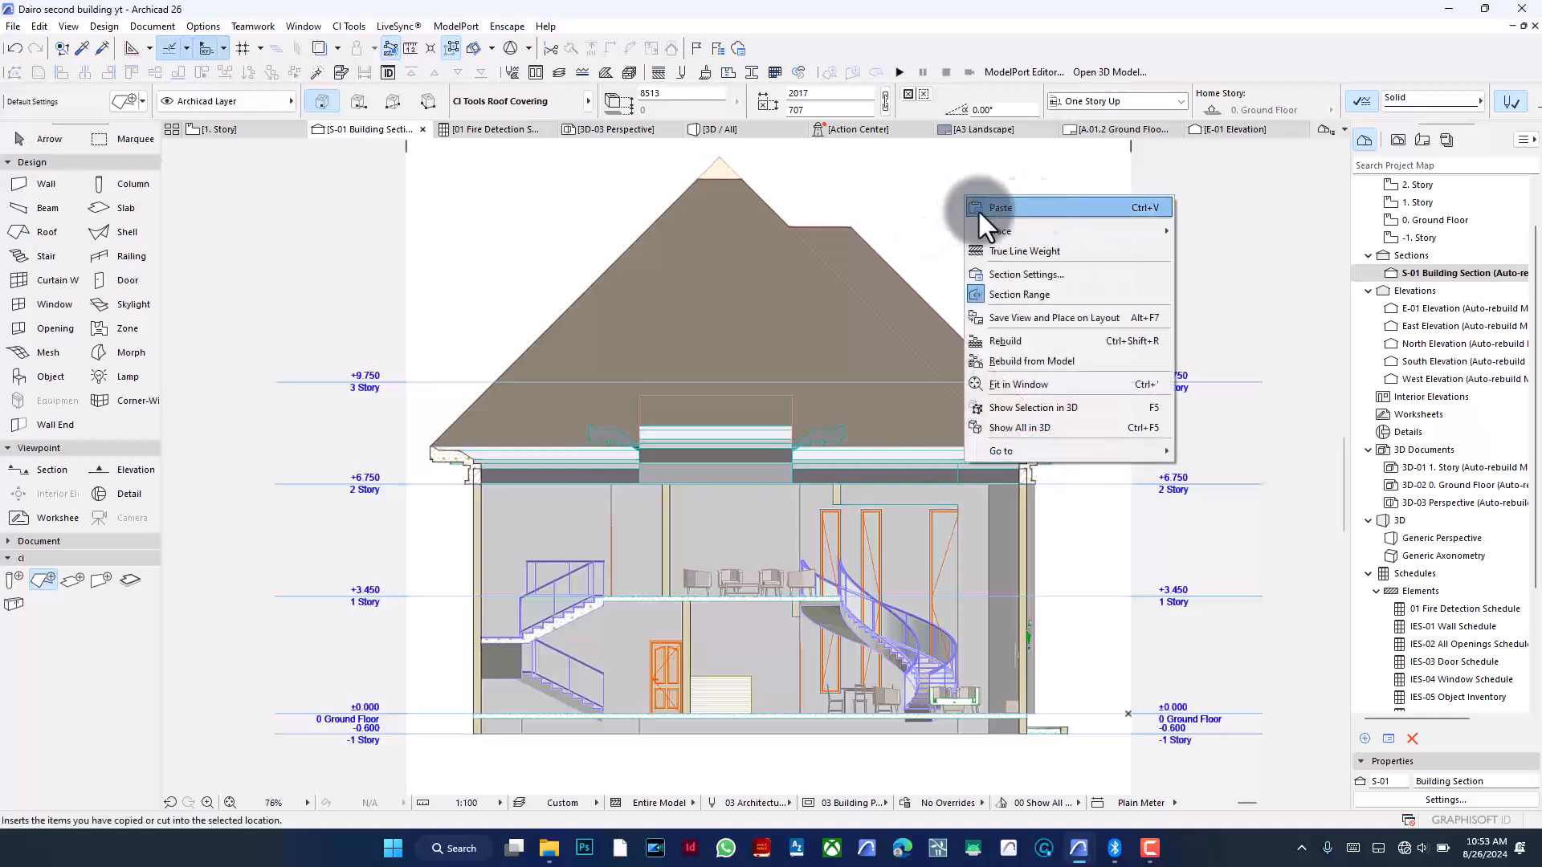
left_click(928, 194)
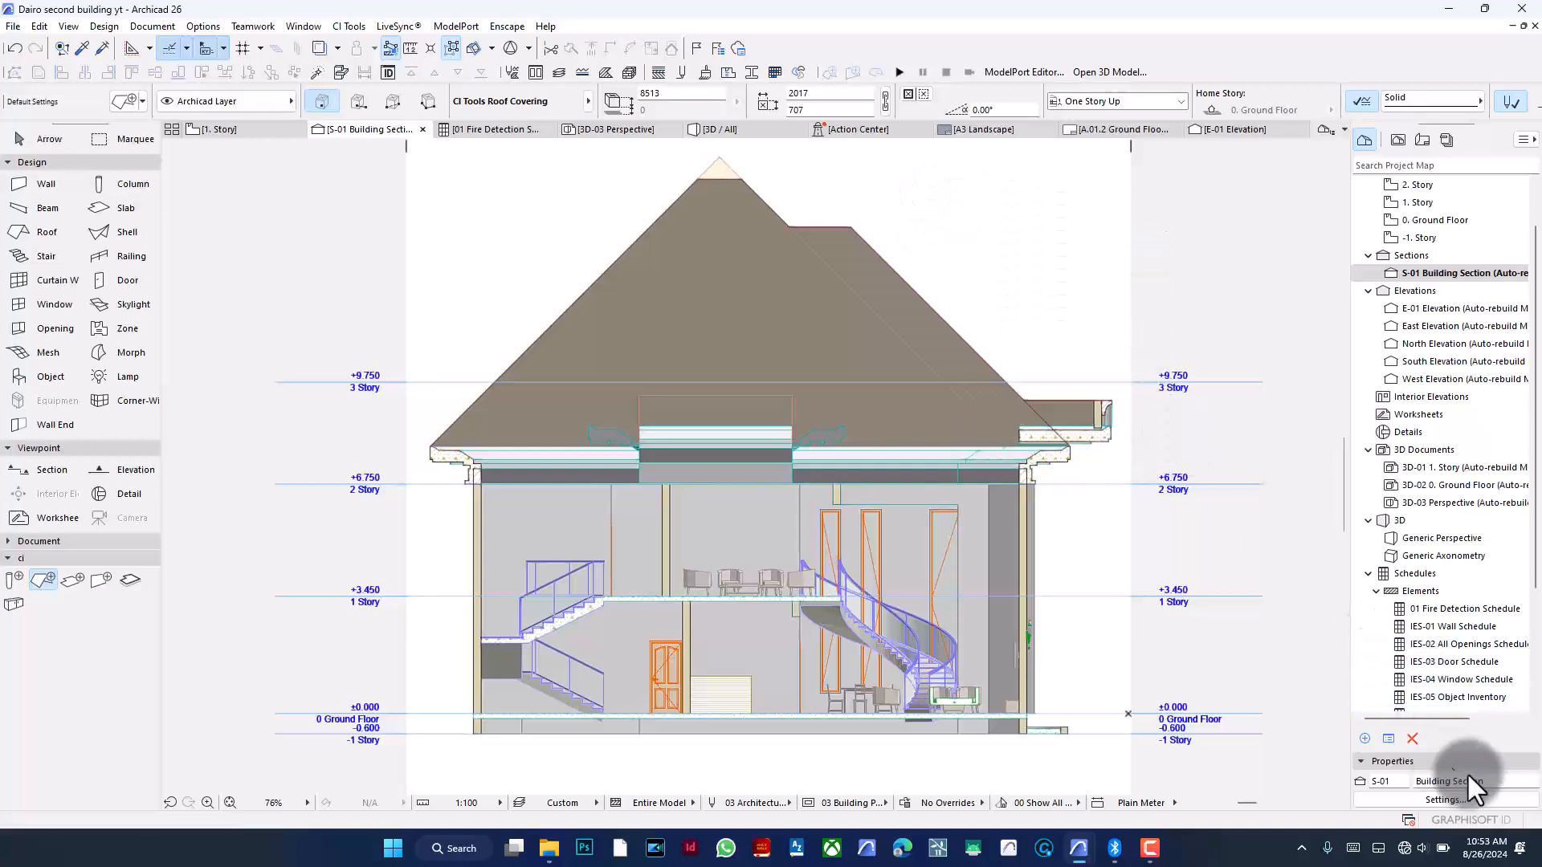
- Set the S-01 section's uncut elements fill to Uniform Pen - Color Fill, Non-Shaded
right_click(960, 241)
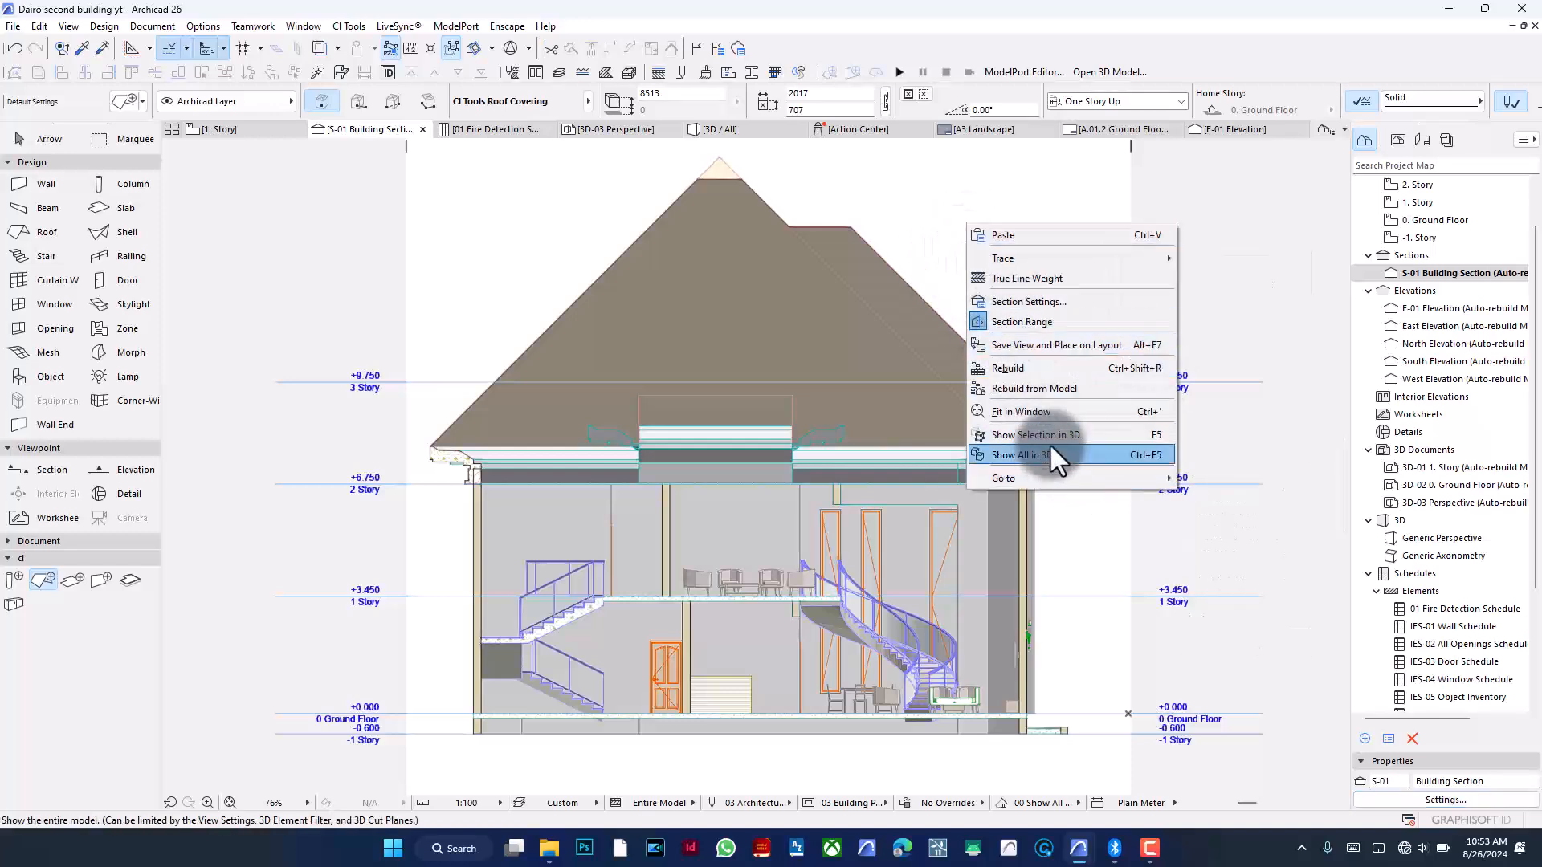
left_click(1042, 302)
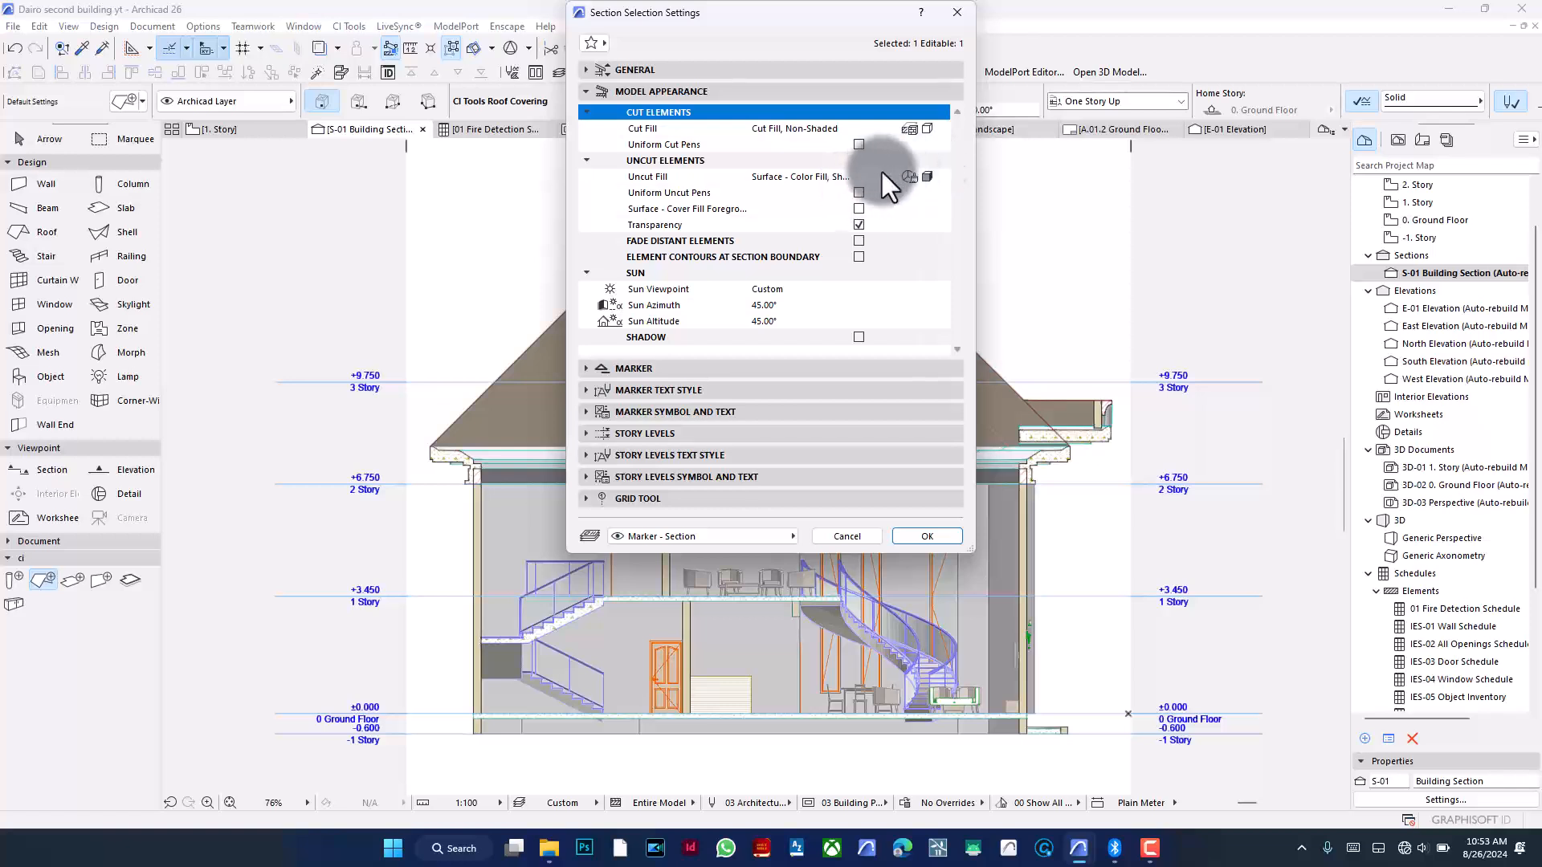
left_click(941, 176)
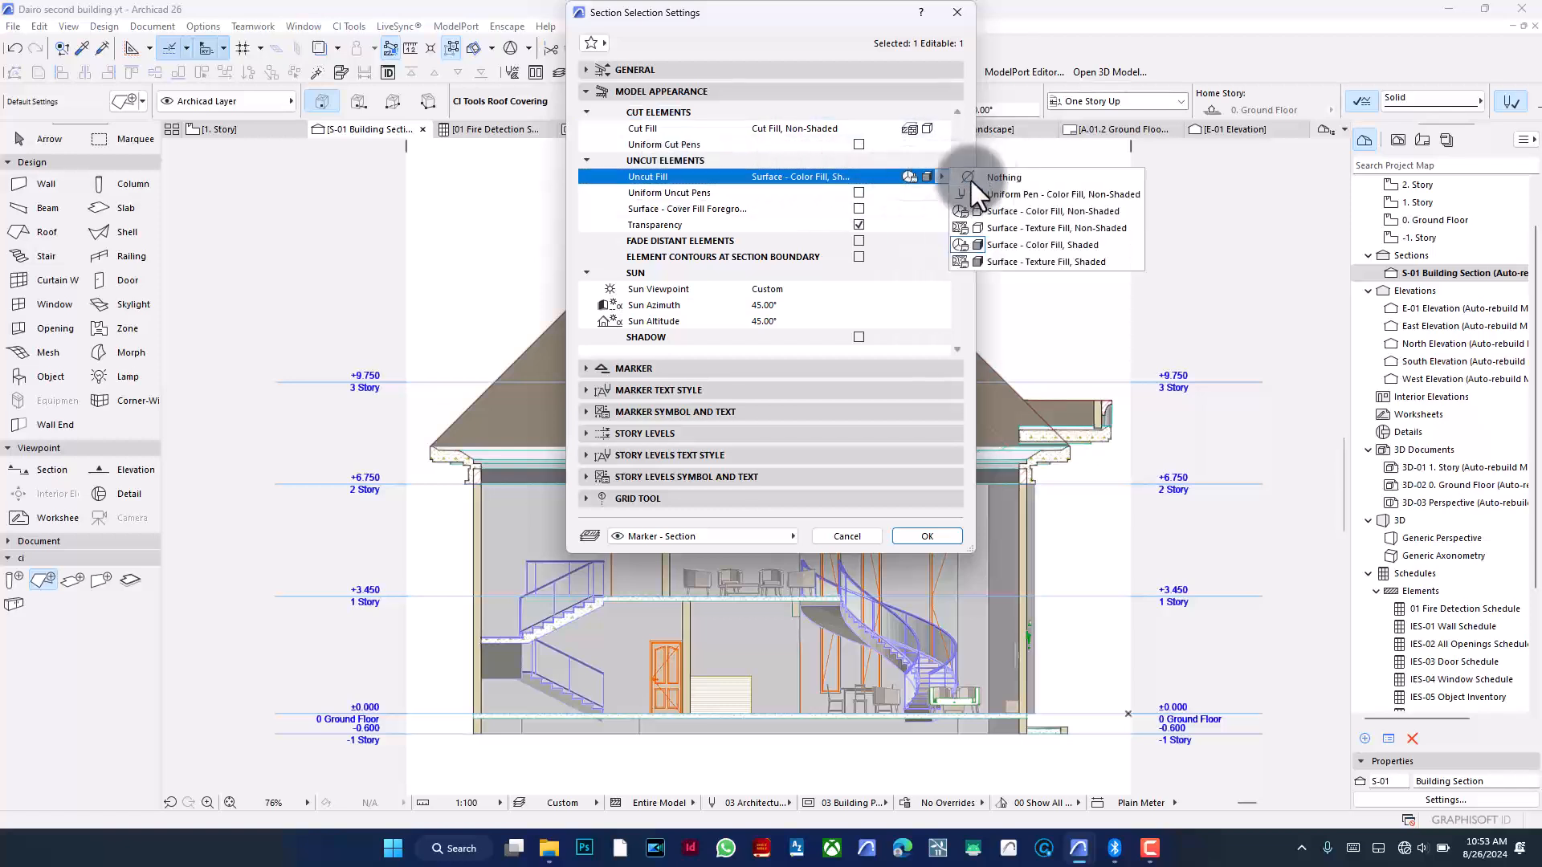
left_click(1058, 192)
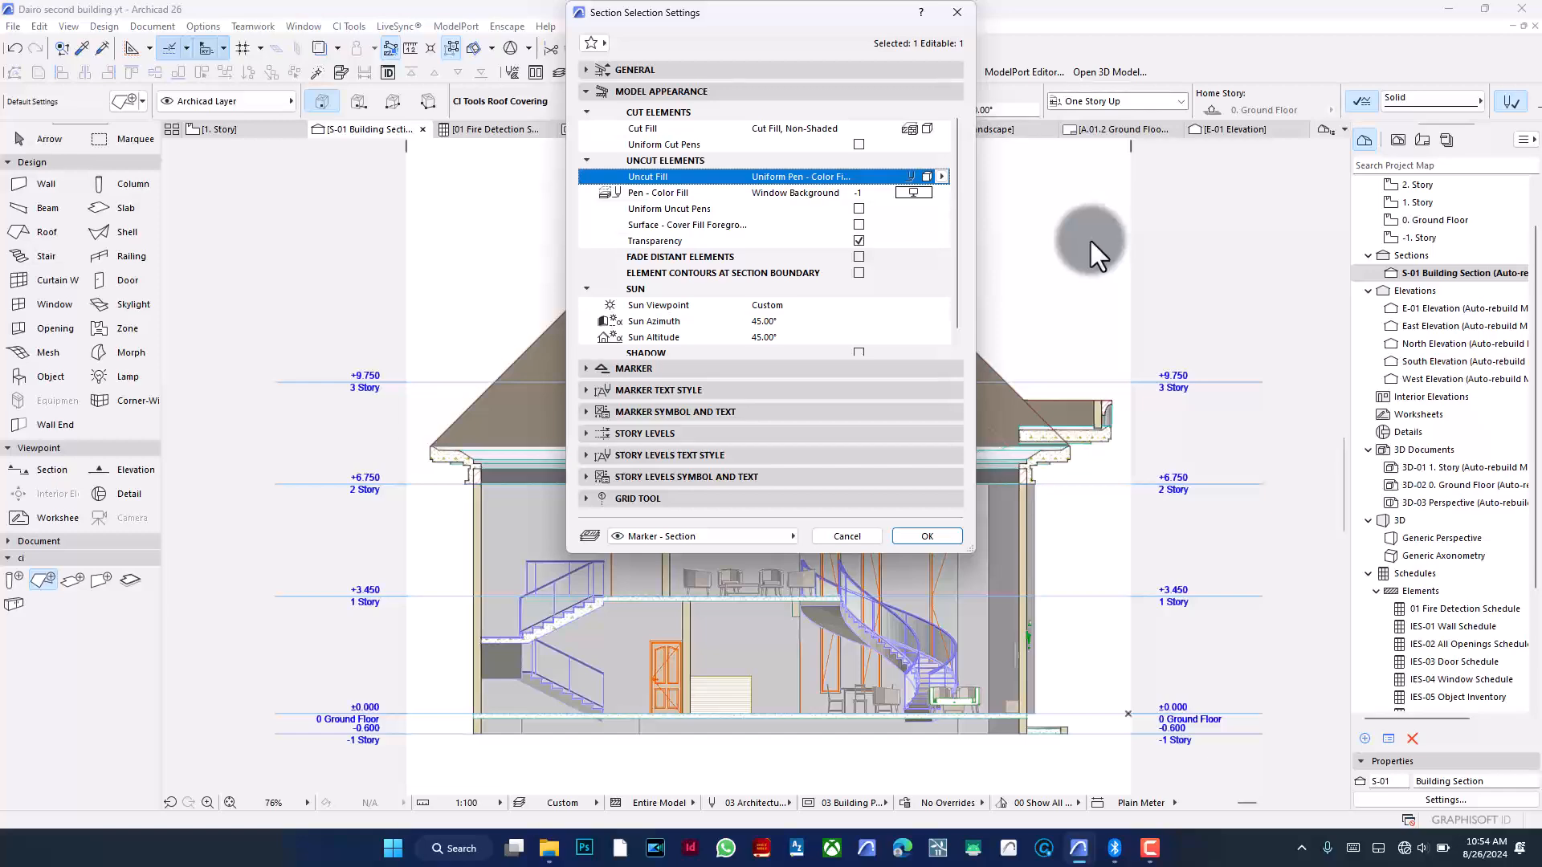
left_click(929, 536)
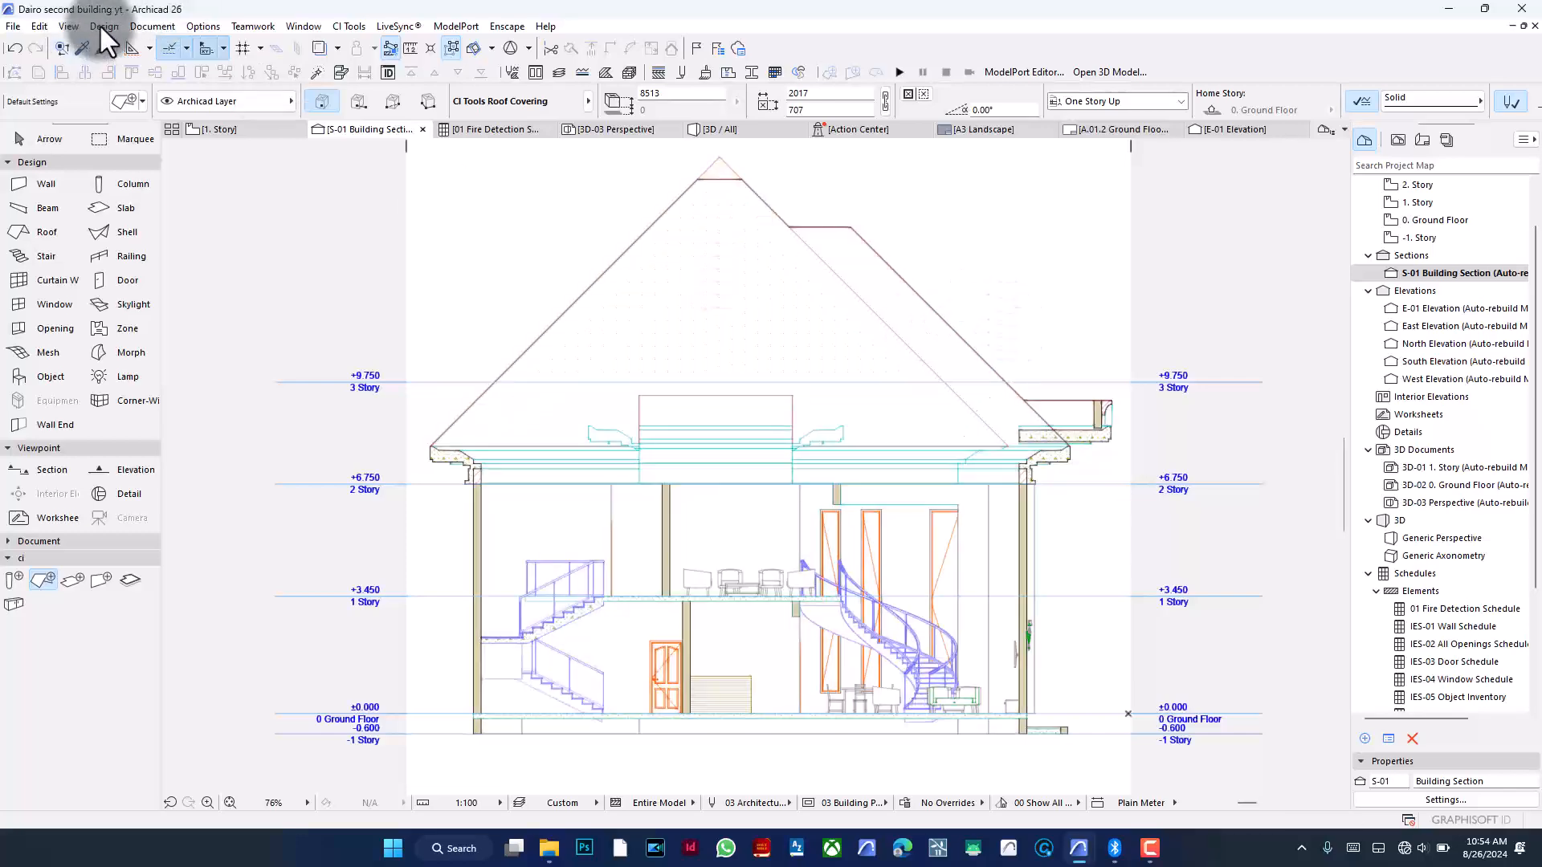
- Set the 2D window background colour to red in the grids and background settings
left_click(69, 27)
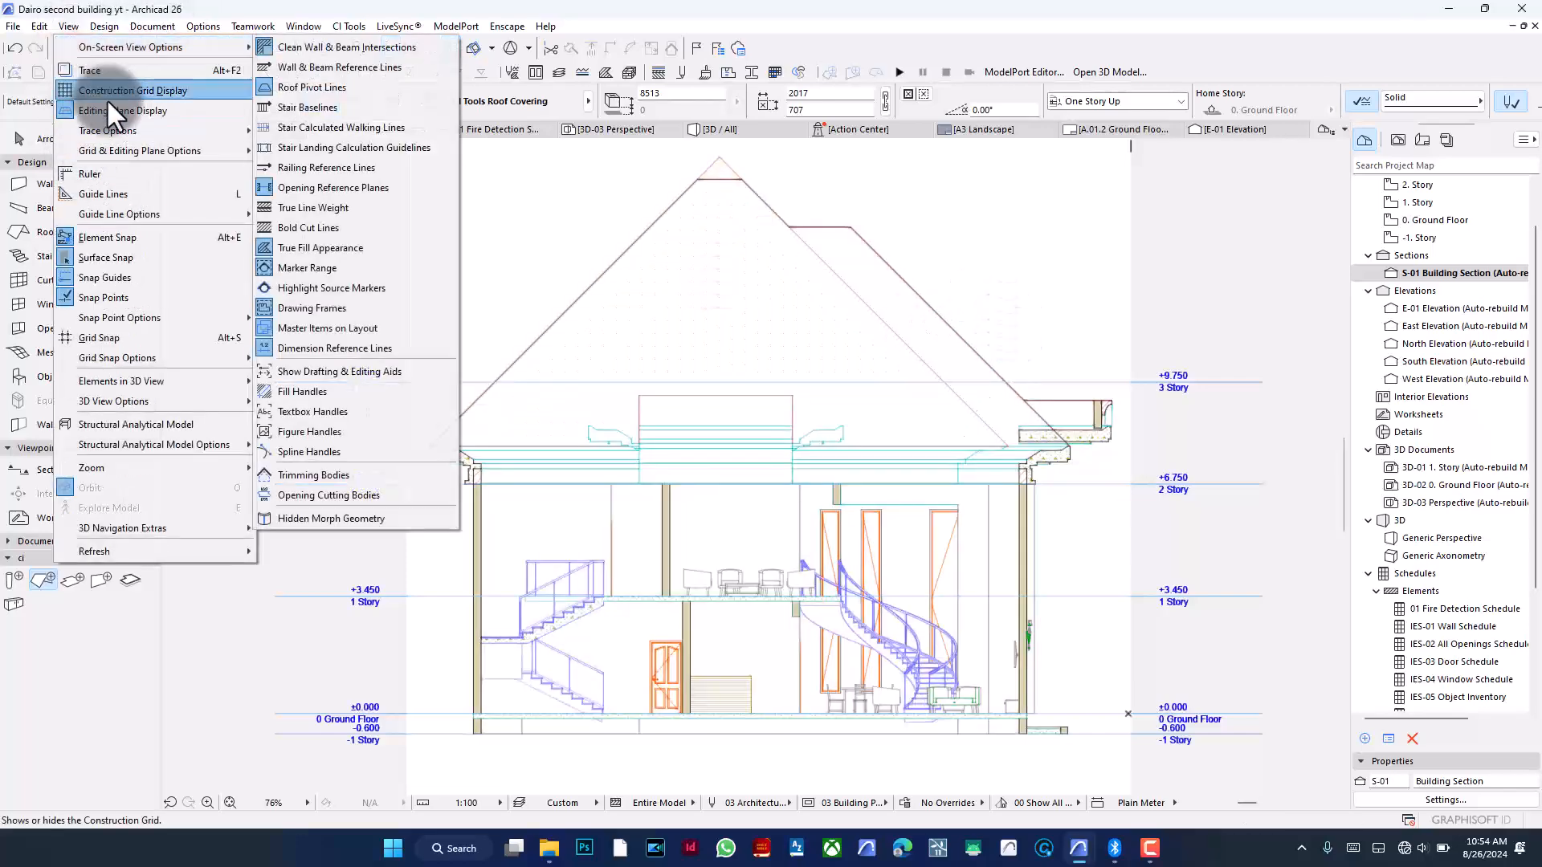
mouse_move(196, 156)
left_click(353, 154)
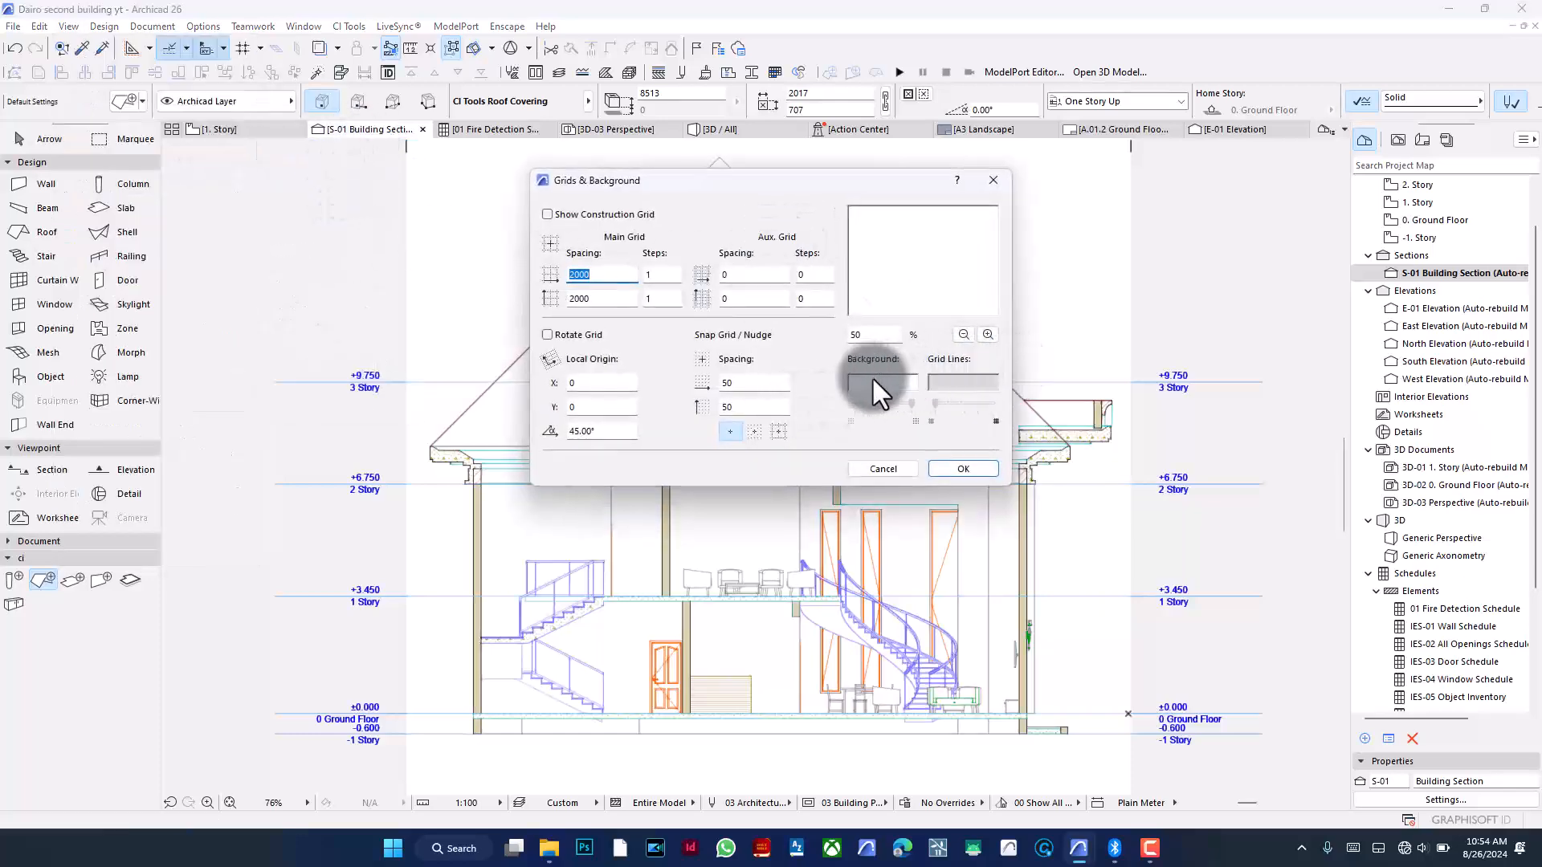
left_click(874, 379)
left_click(908, 254)
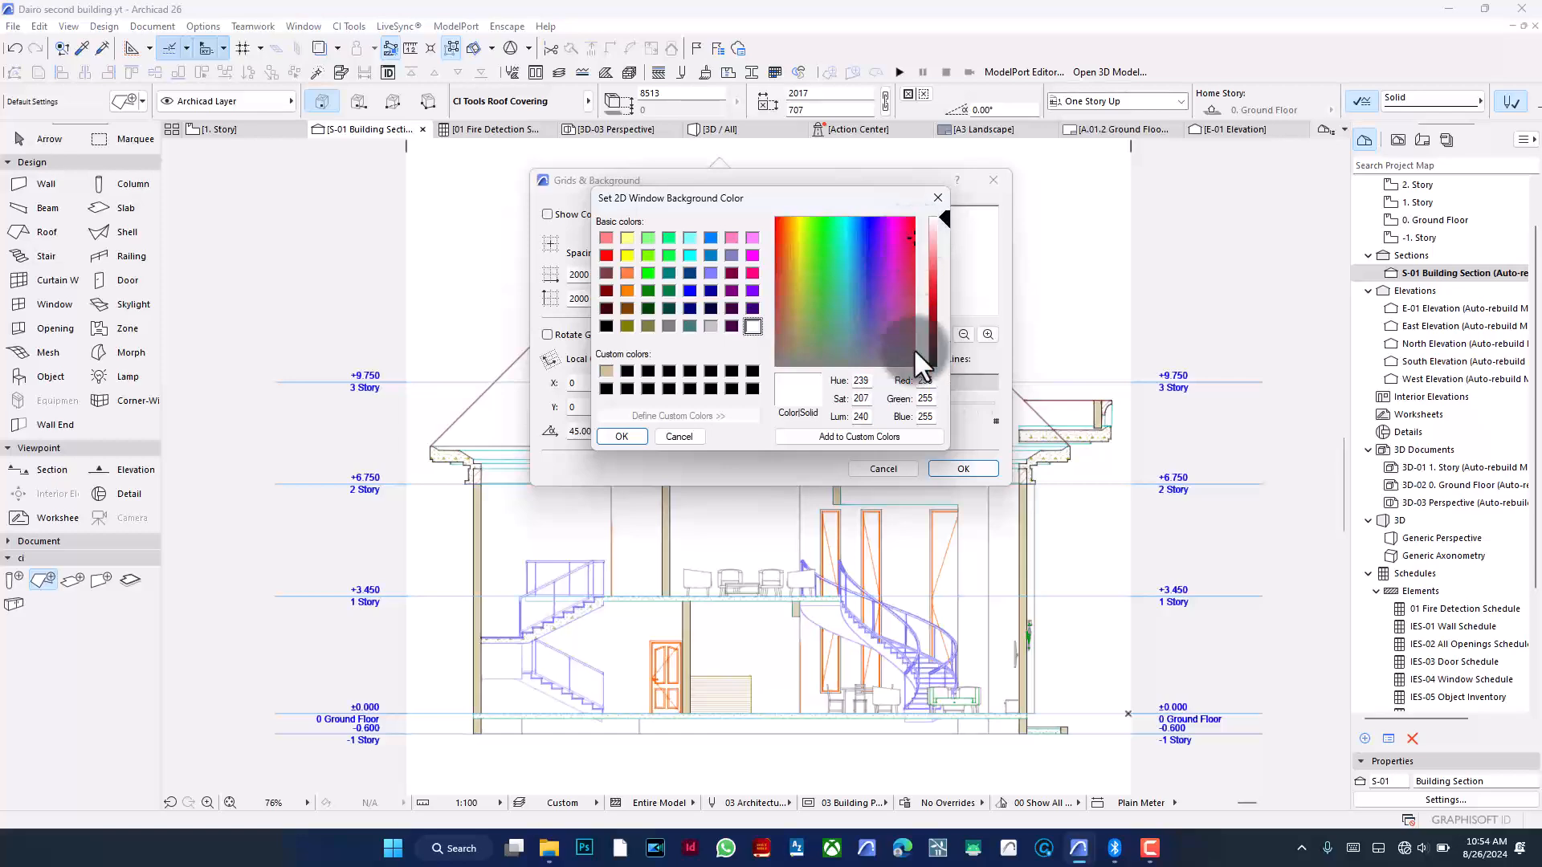
left_click_drag(933, 241, 946, 289)
left_click(619, 440)
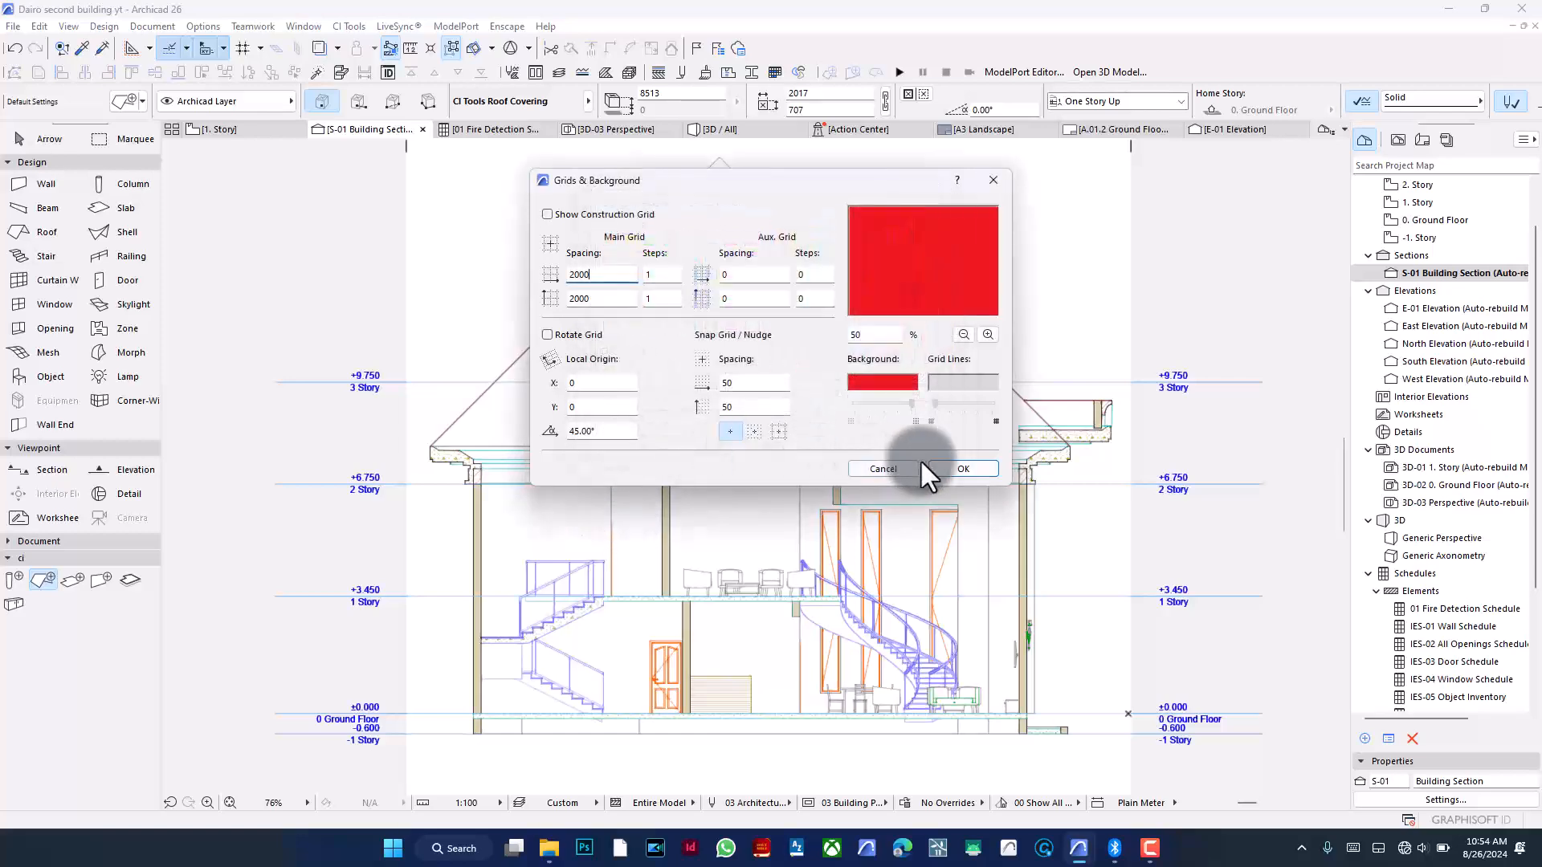
left_click(936, 466)
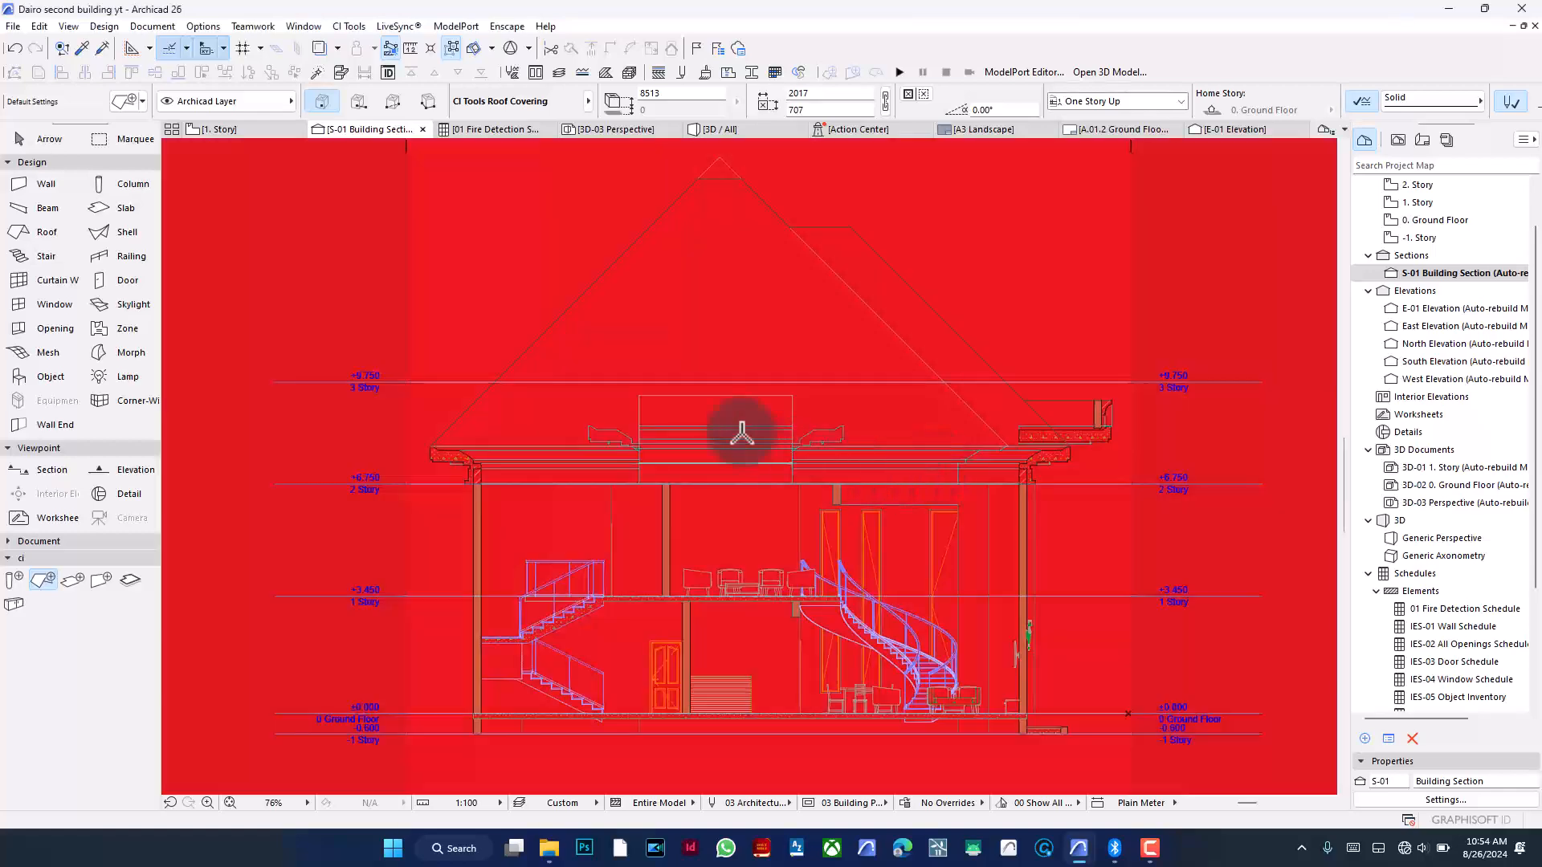
- Set the 2D window background colour to light grey (Red, Green, Blue 230) in the grids and background settings
left_click(68, 26)
mouse_move(200, 150)
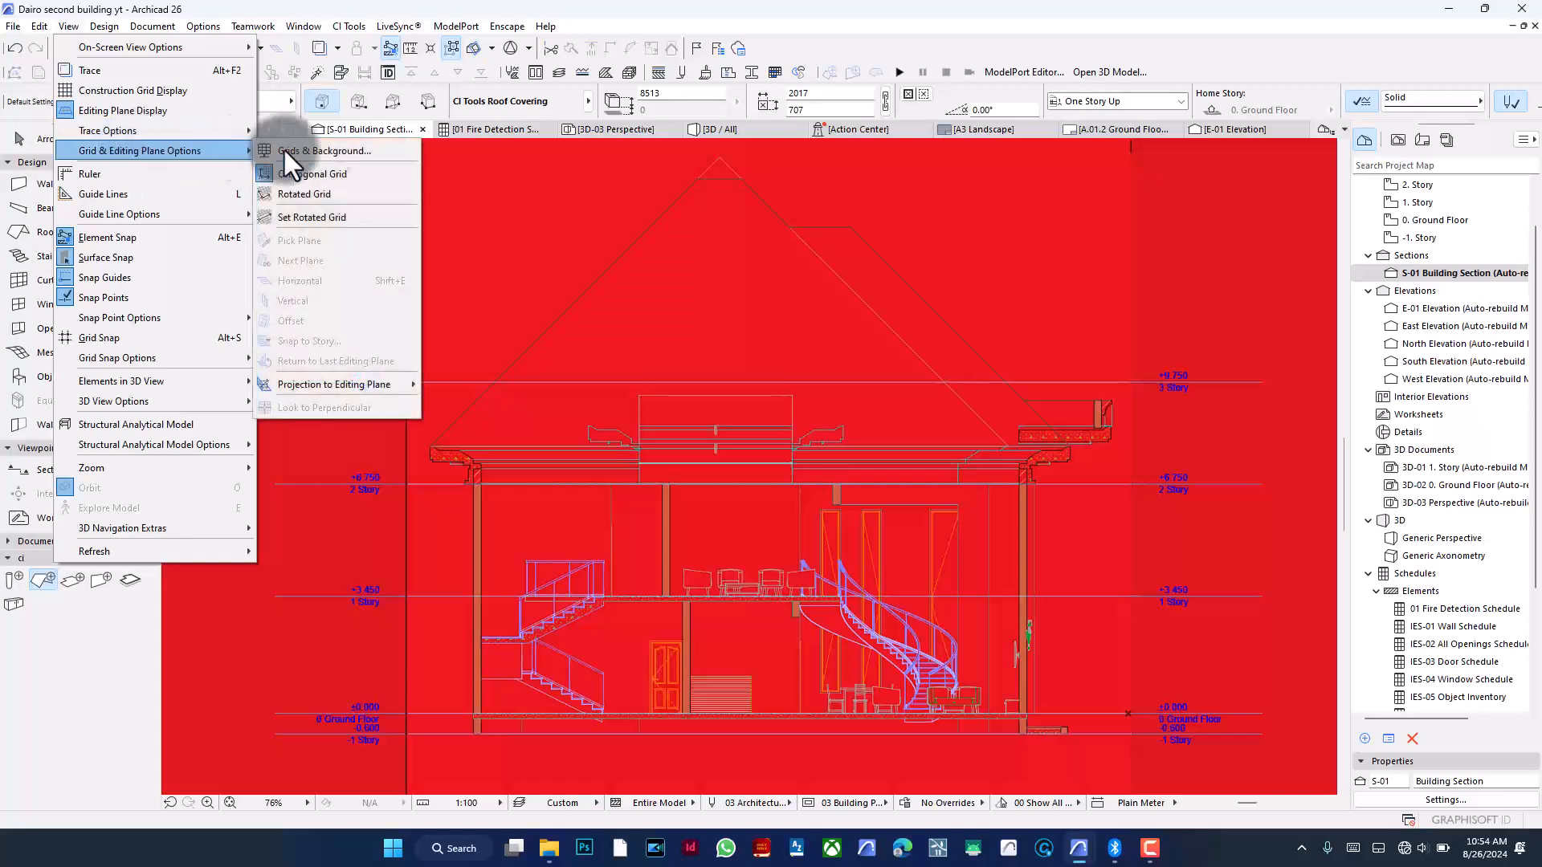
left_click(317, 150)
left_click(915, 381)
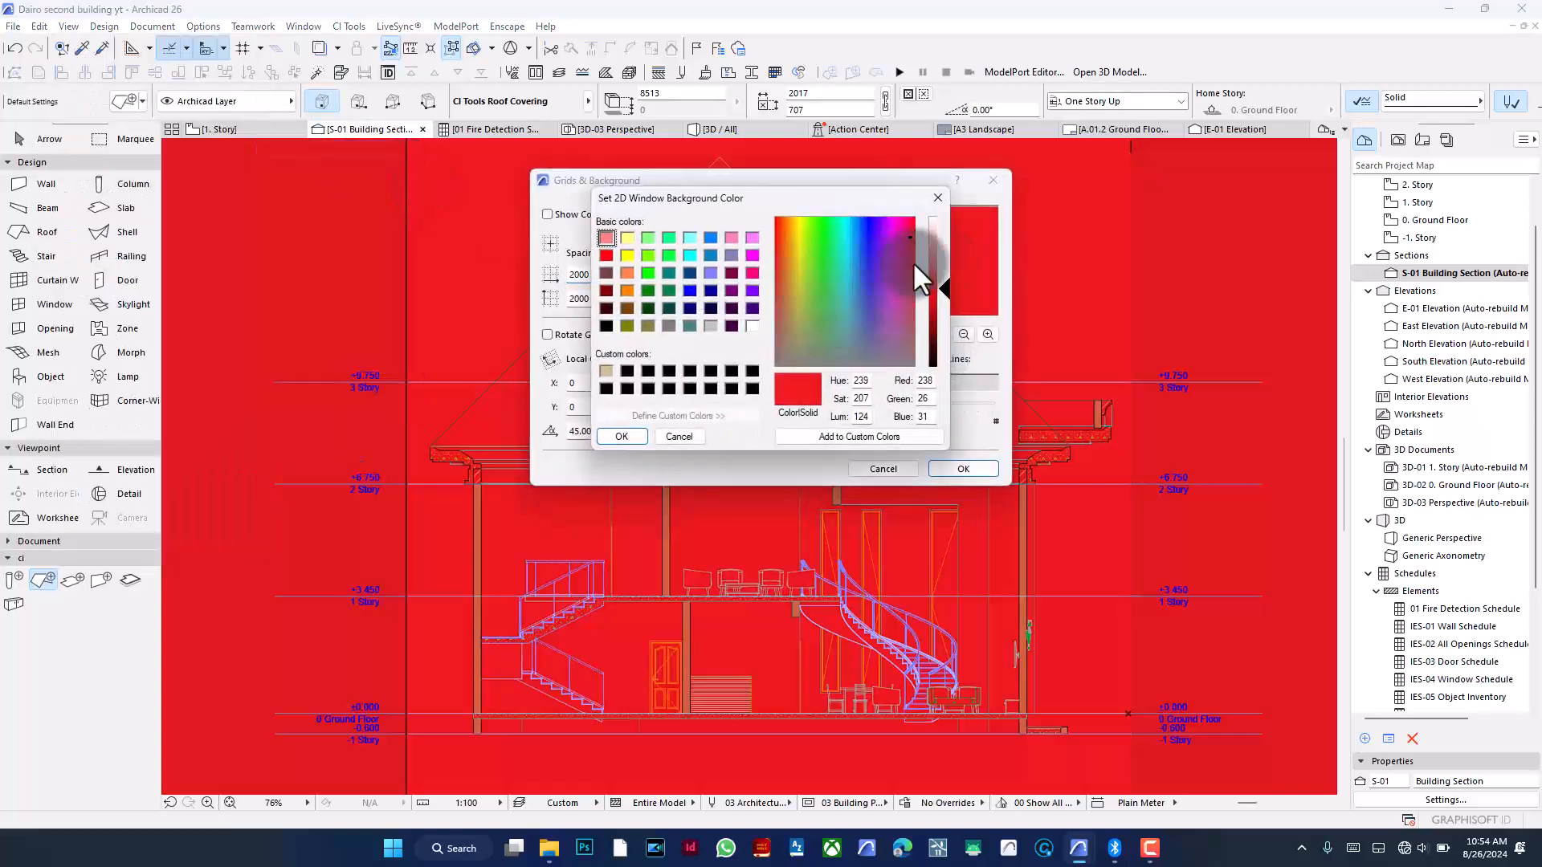
left_click_drag(936, 258, 949, 225)
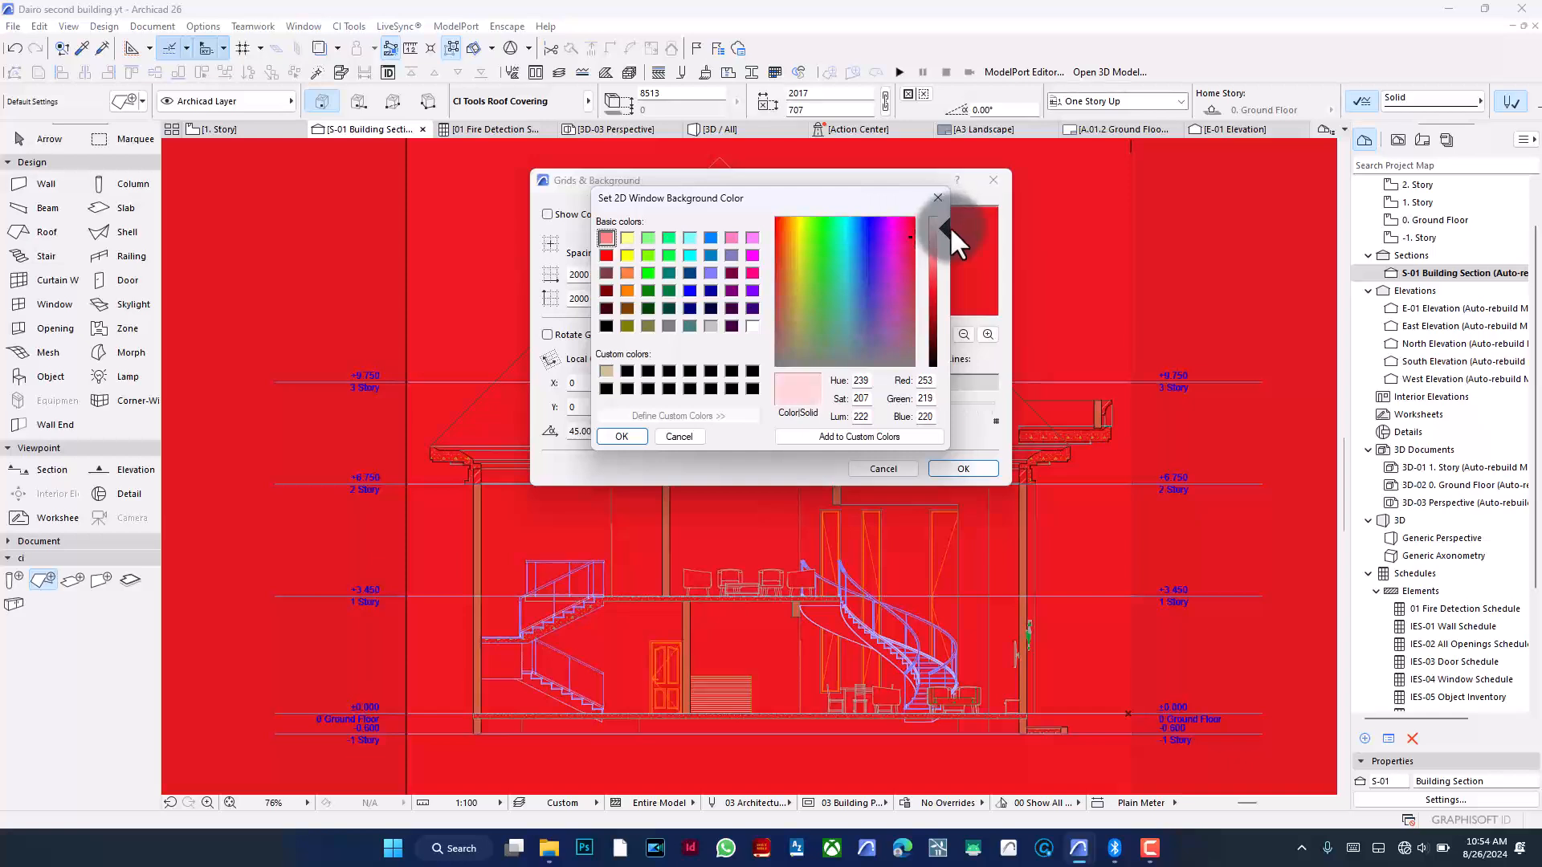
left_click_drag(832, 360, 817, 354)
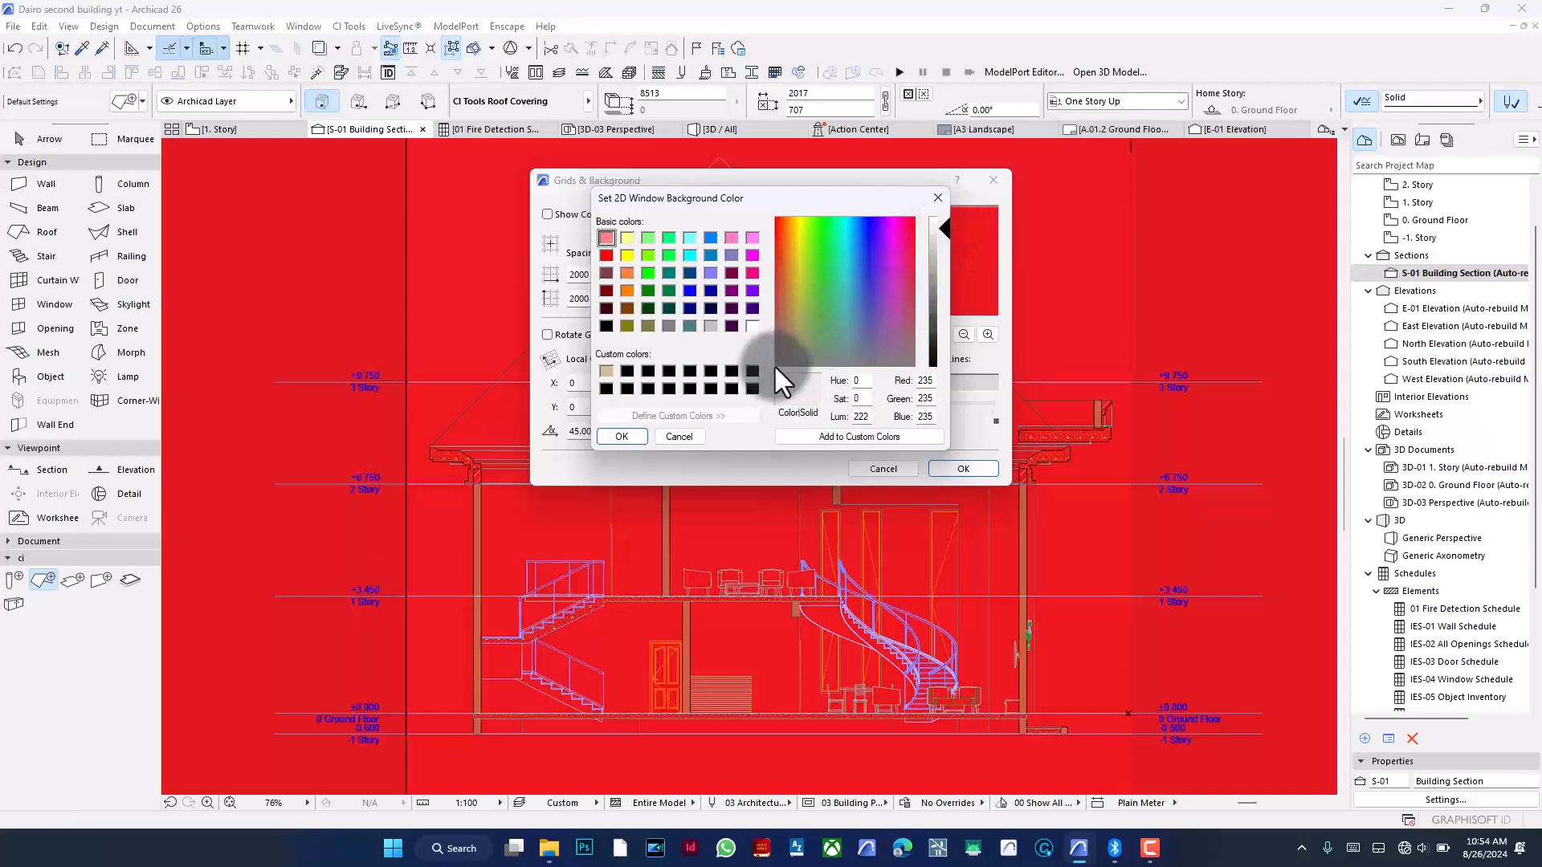
left_click_drag(944, 224, 946, 232)
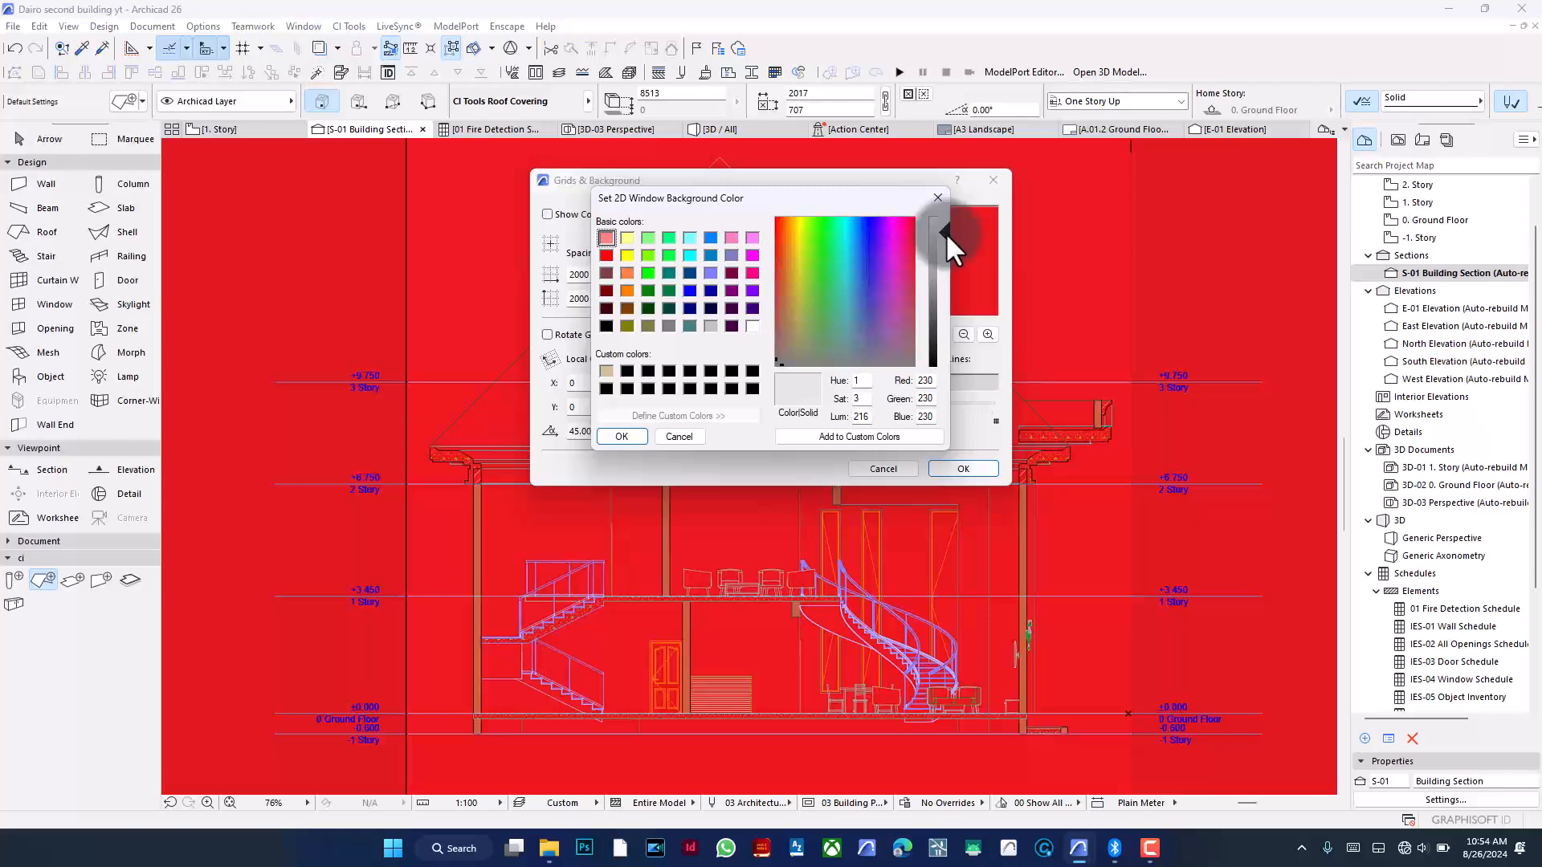
left_click(623, 440)
left_click(962, 467)
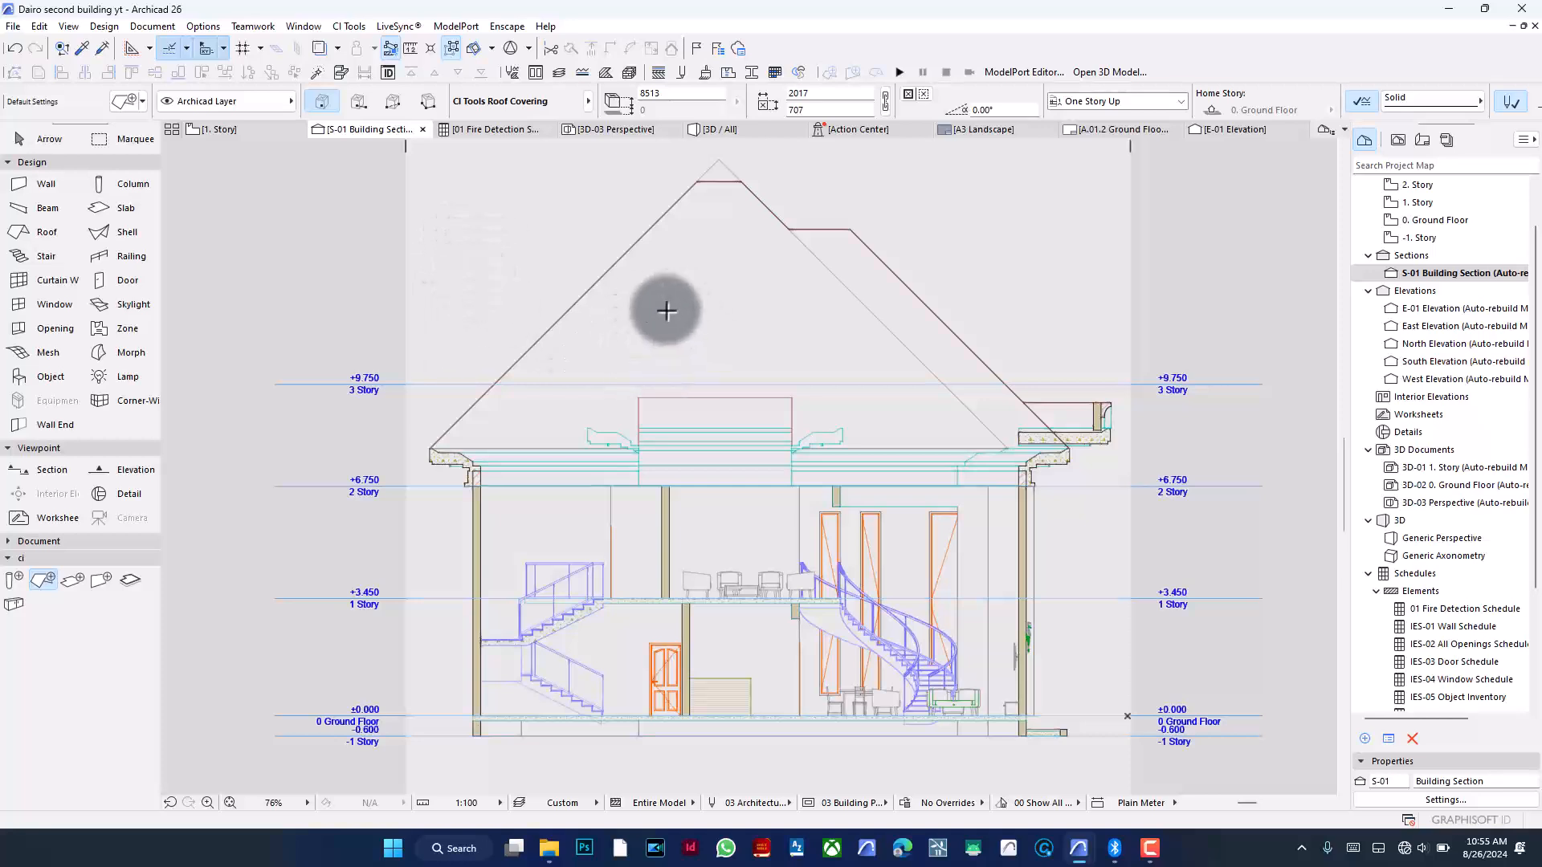
- Enable Uniform Uncut Pens in the S-01 section's model appearance settings
left_click(1439, 799)
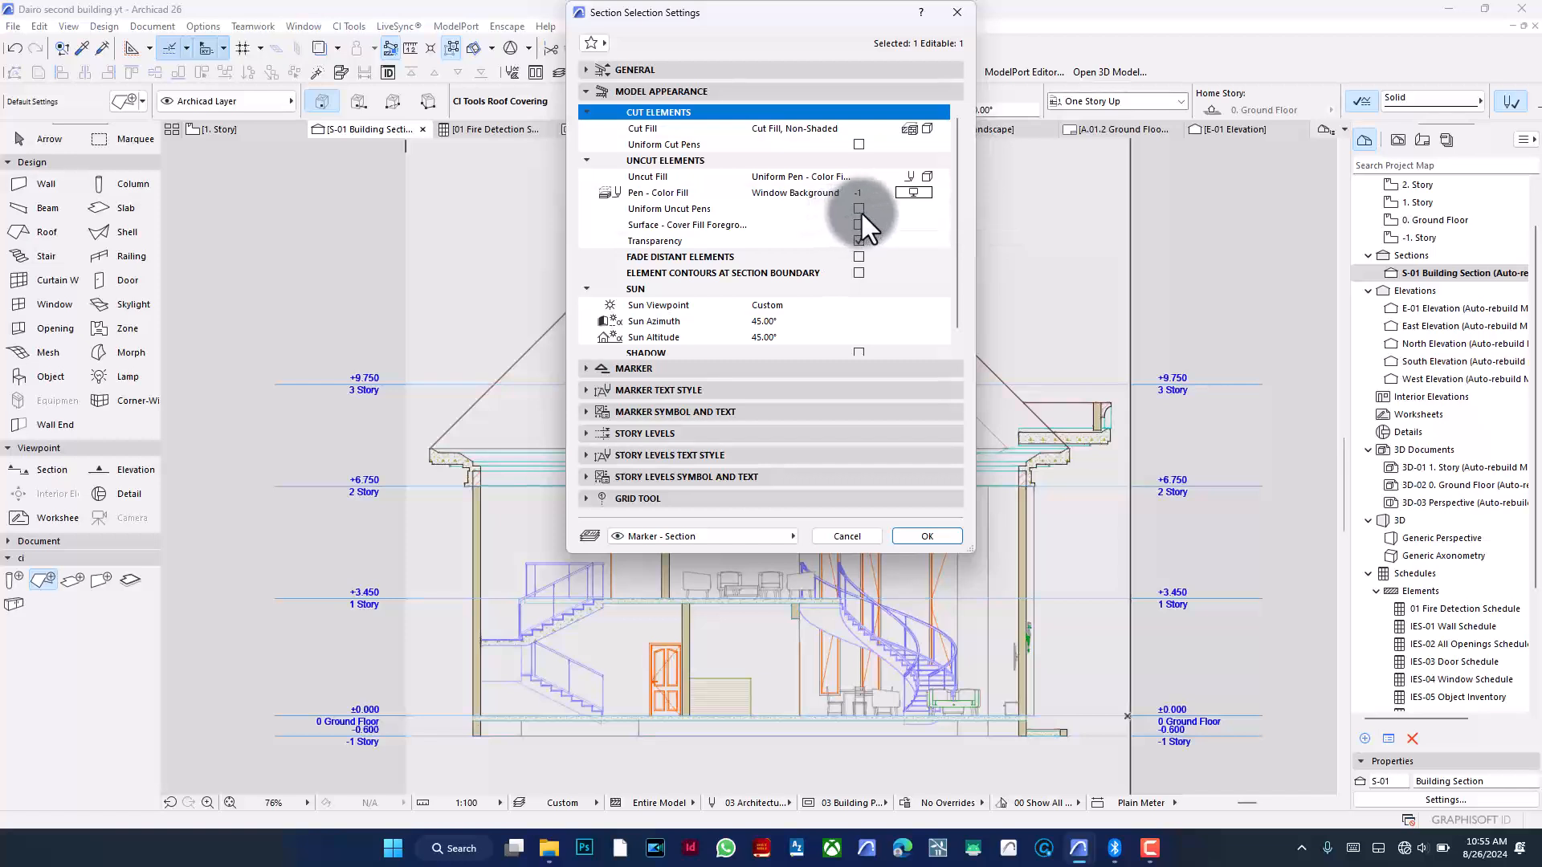
left_click(860, 209)
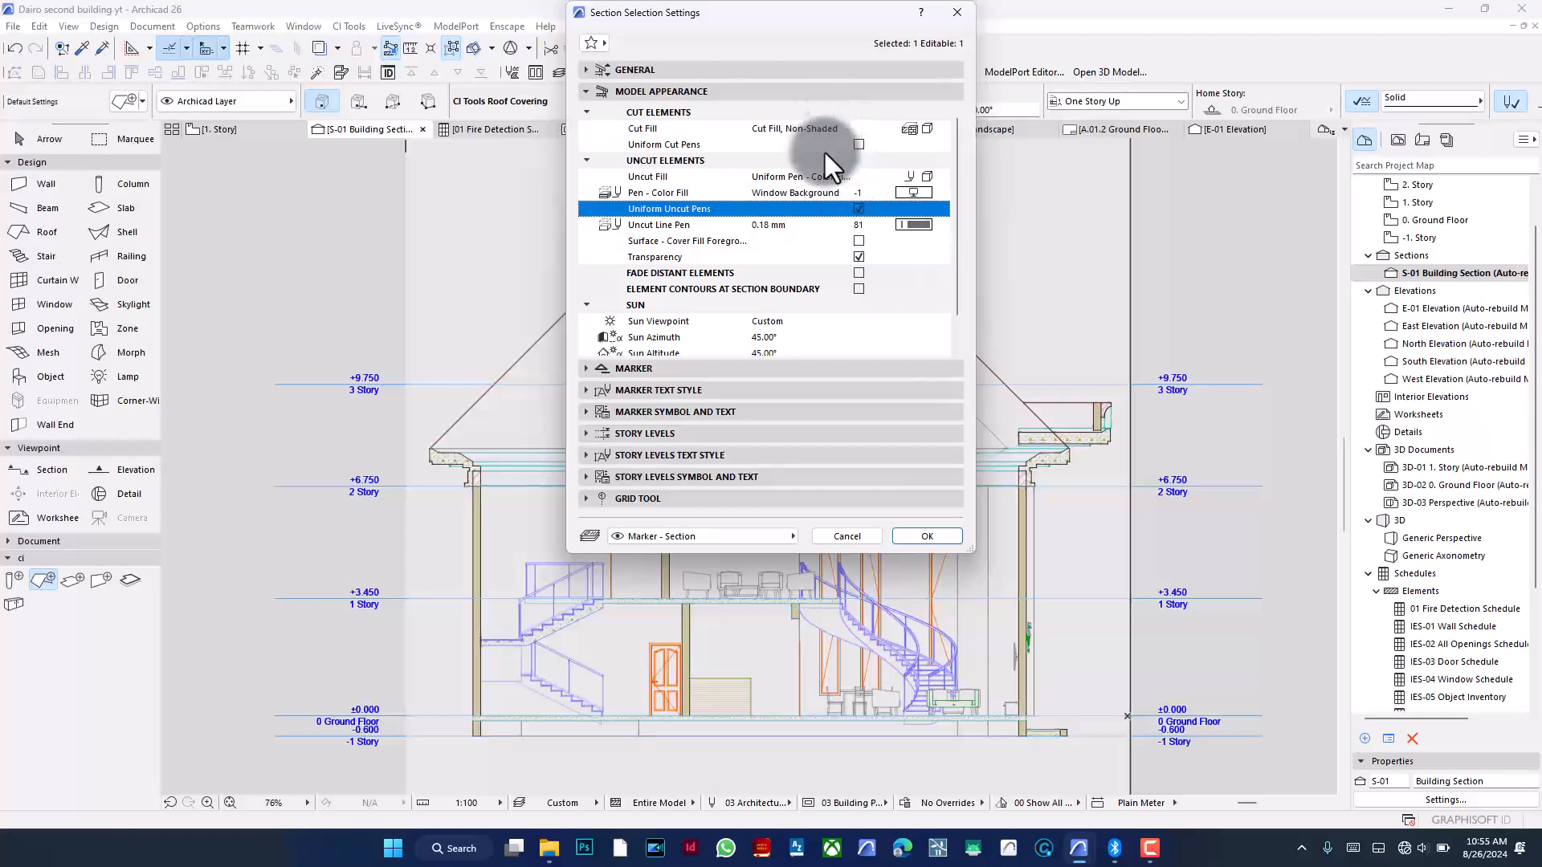
left_click(923, 228)
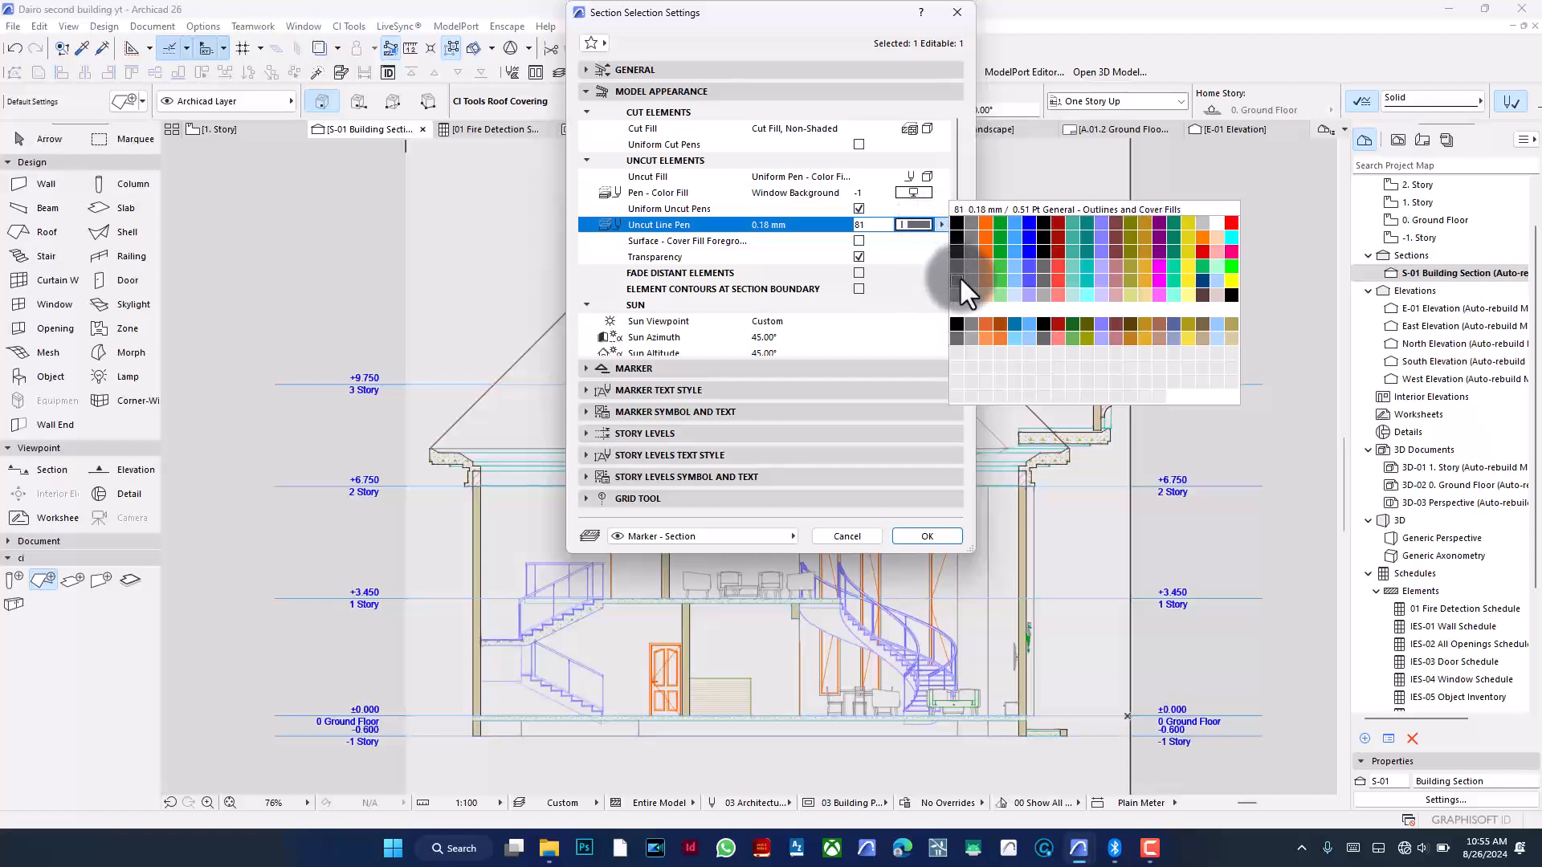
left_click(899, 294)
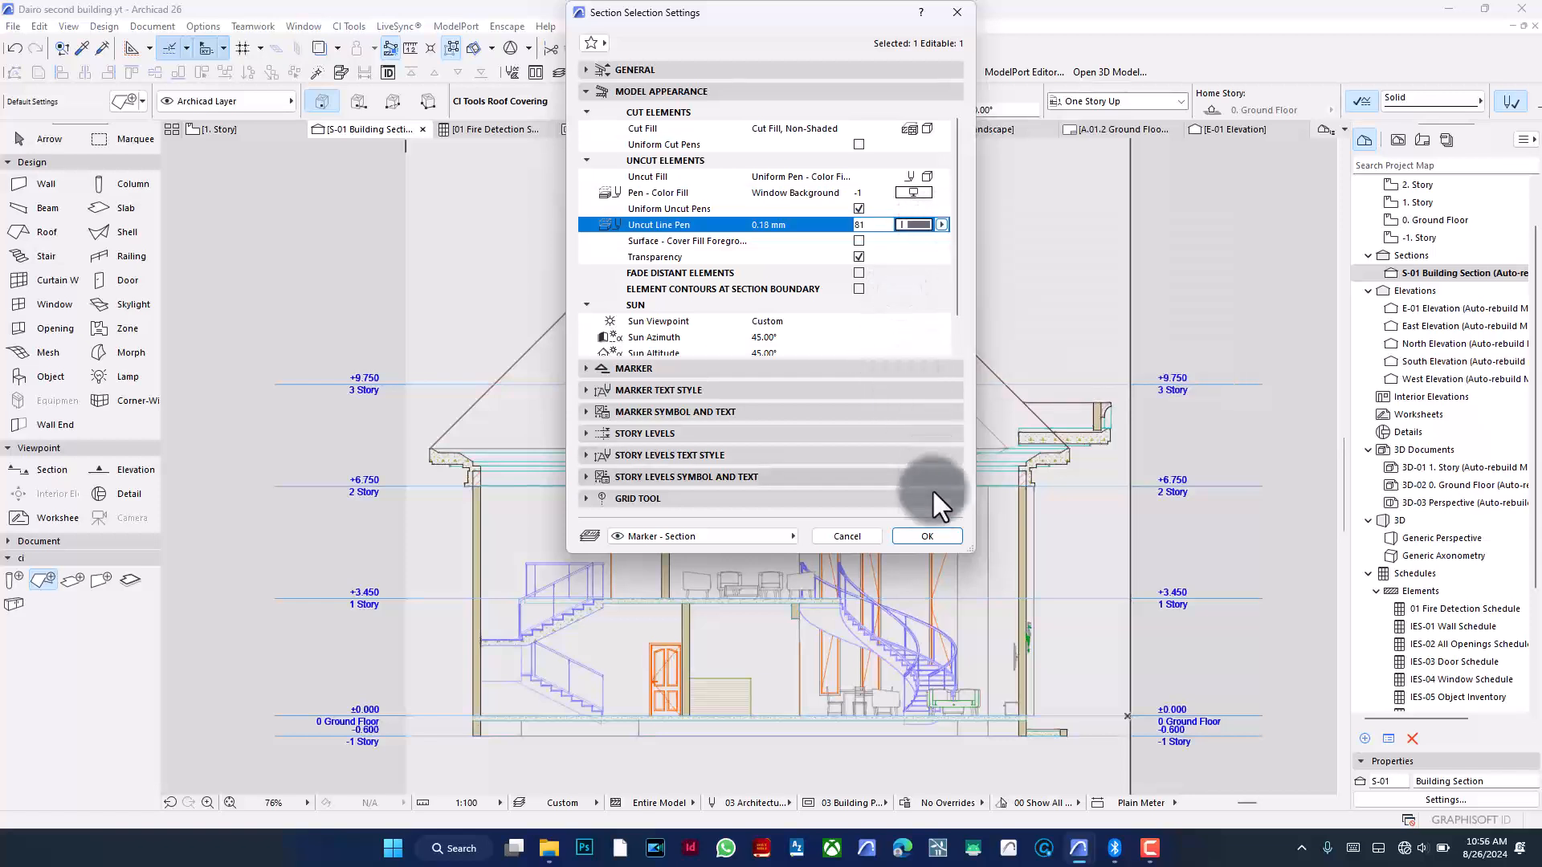
left_click(927, 534)
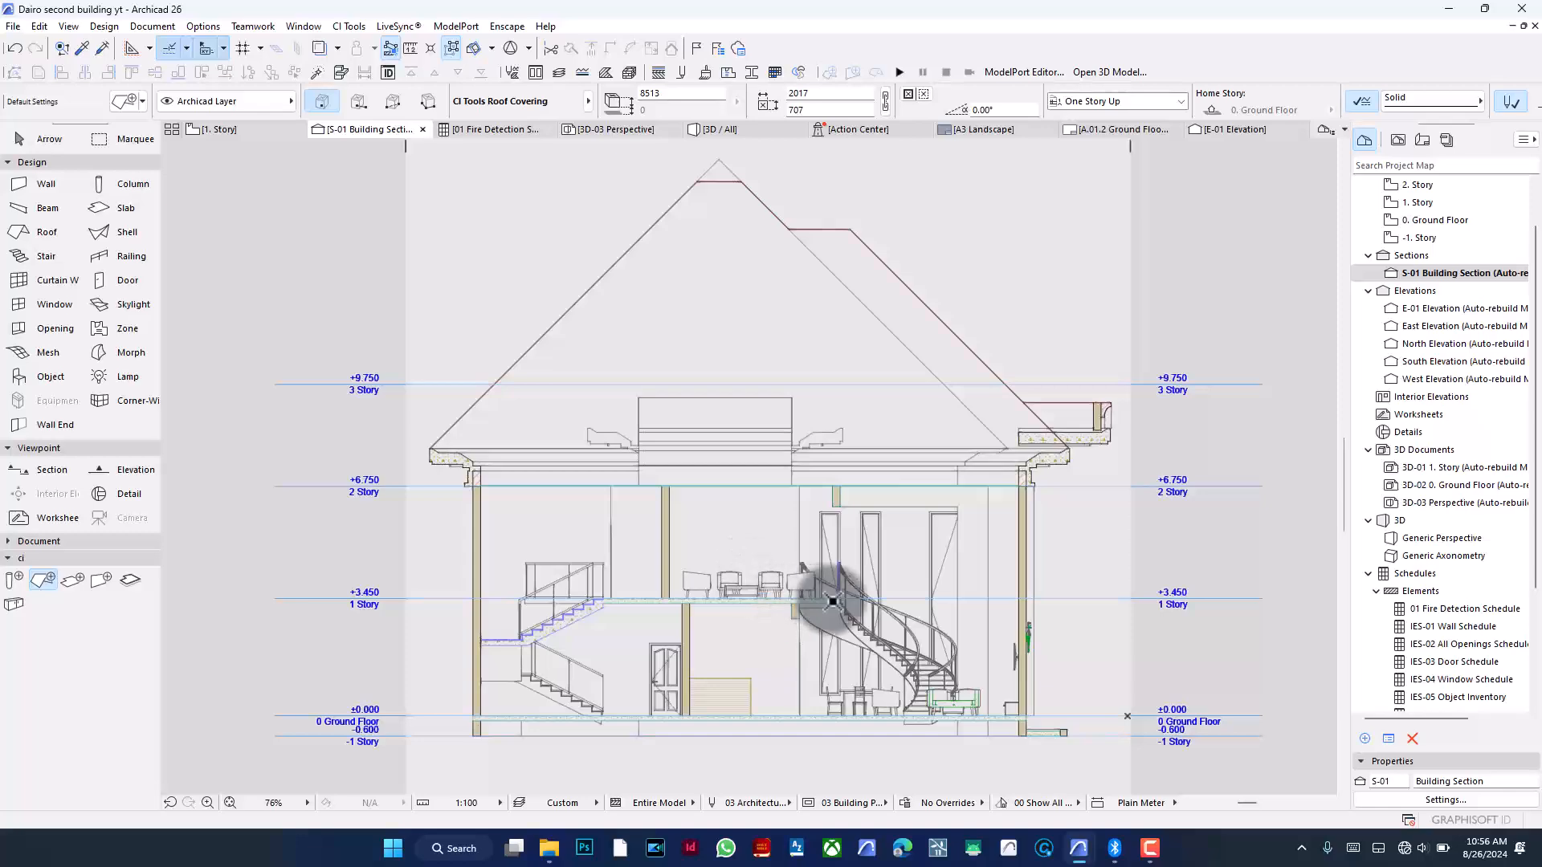
- Set the S-01 section's uncut line pen to pen 98 (0.13 mm)
scroll(888, 640, "up", 5)
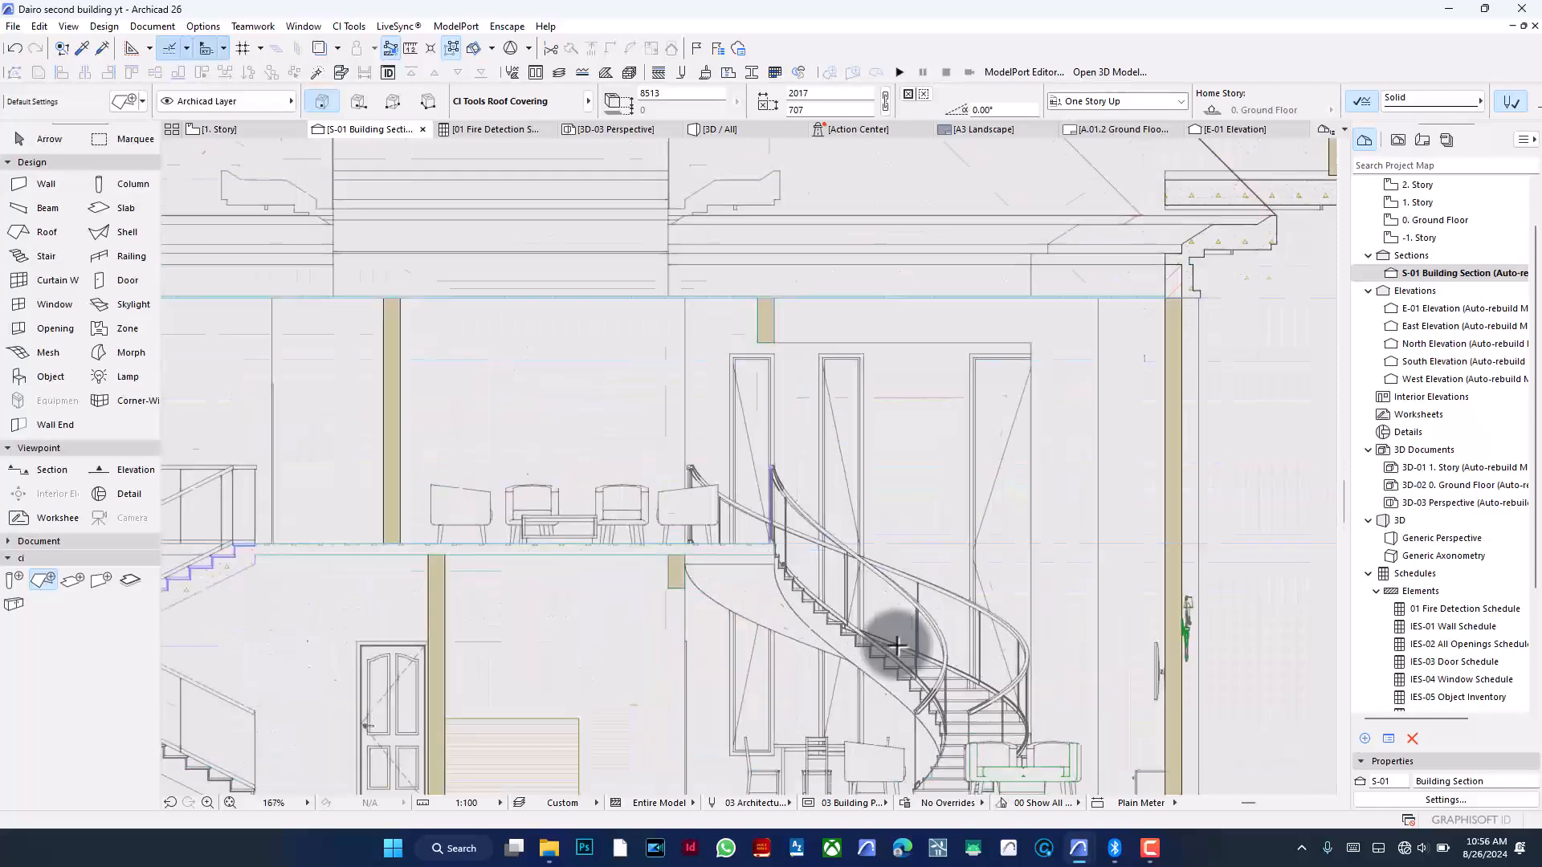
scroll(929, 618, "down", 3)
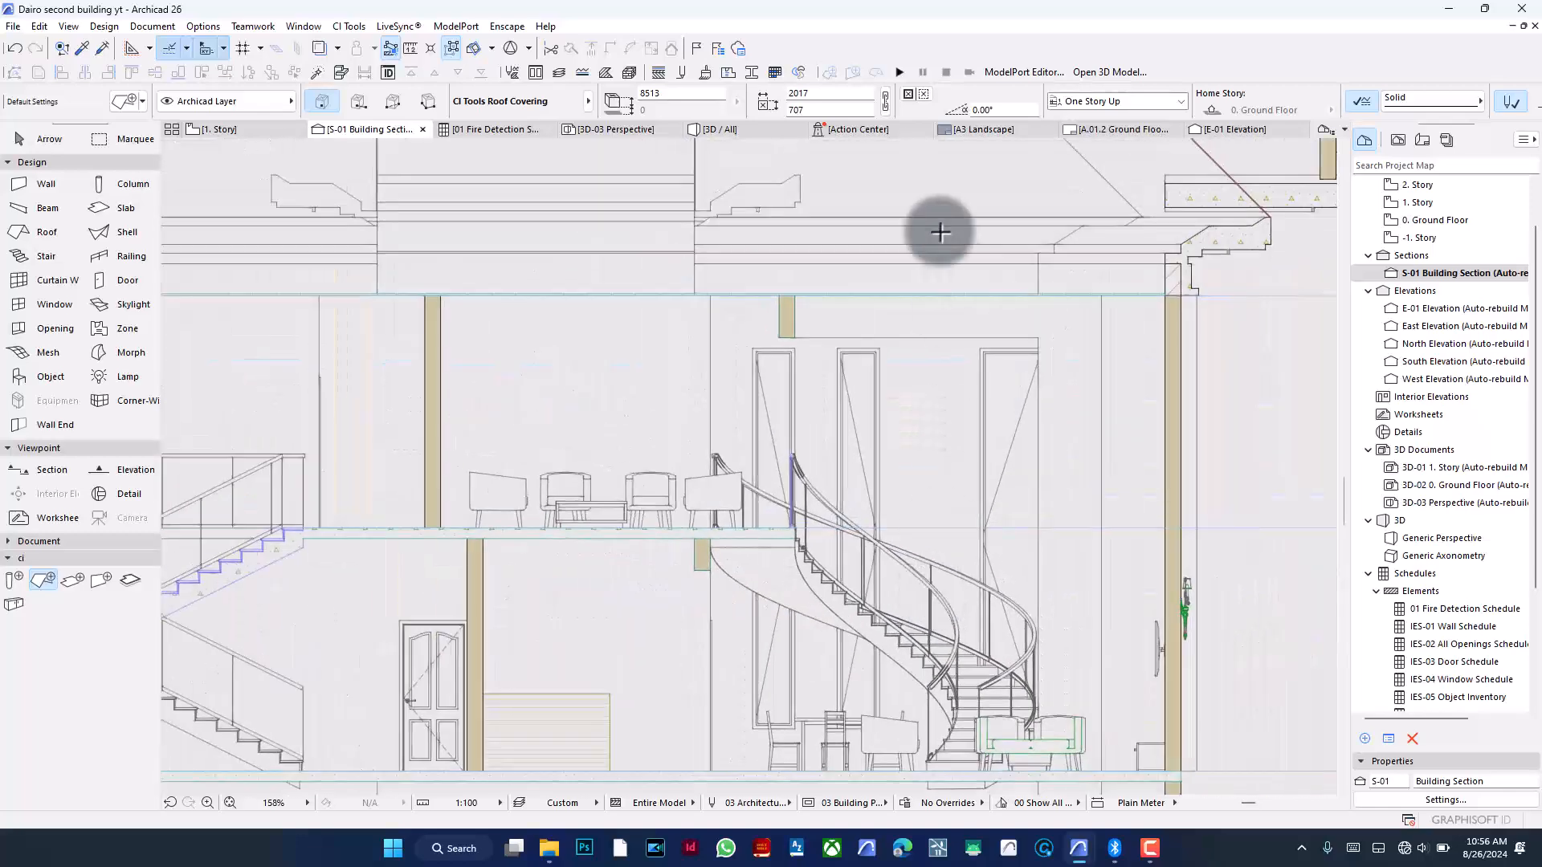
right_click(1254, 449)
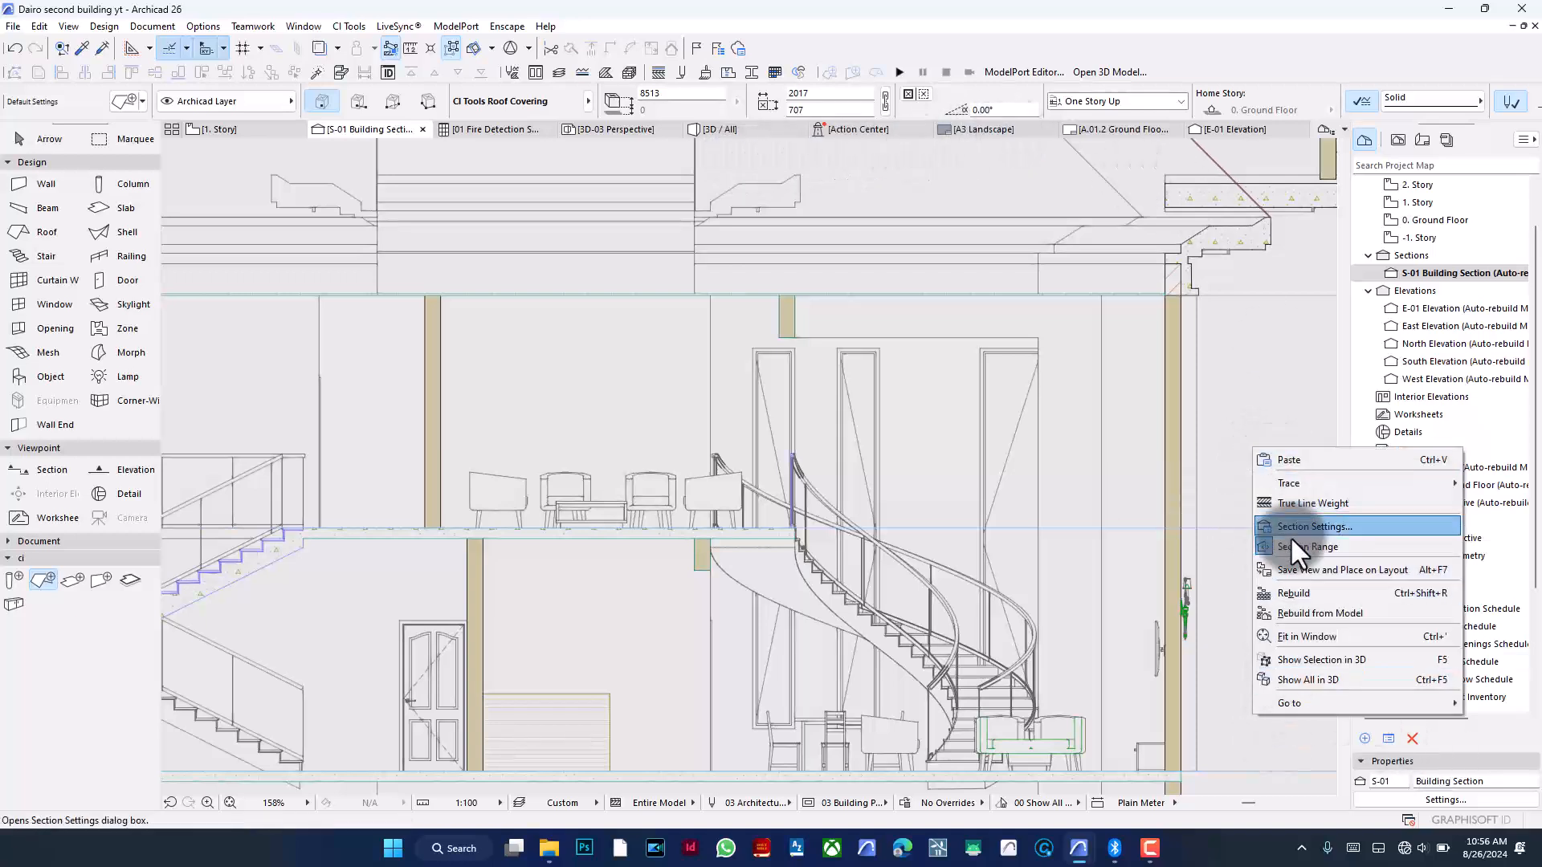
left_click(1314, 526)
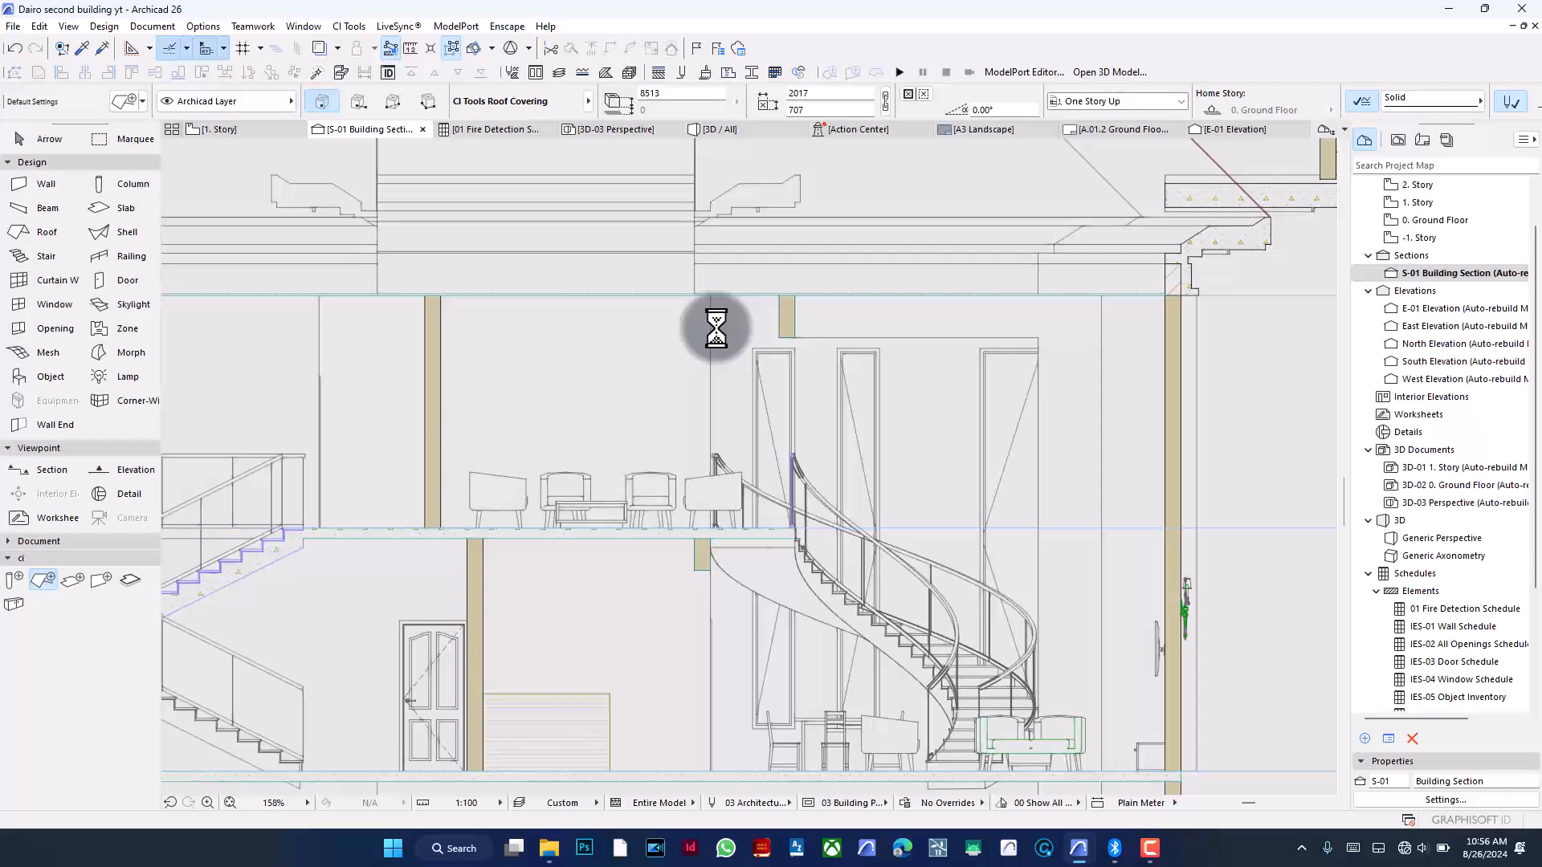
left_click(915, 217)
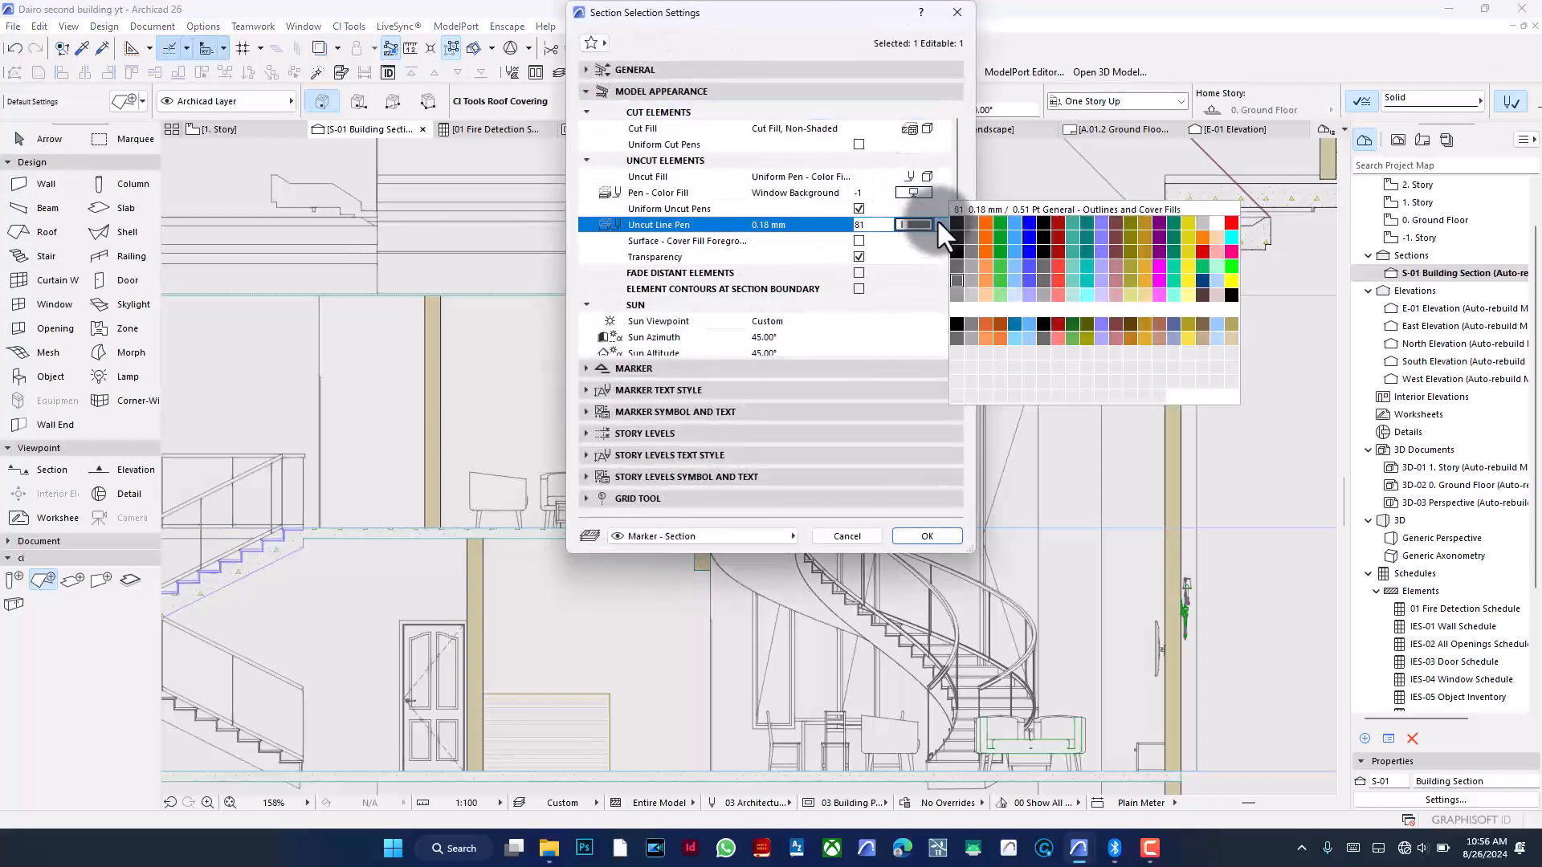
left_click(944, 220)
left_click(946, 218)
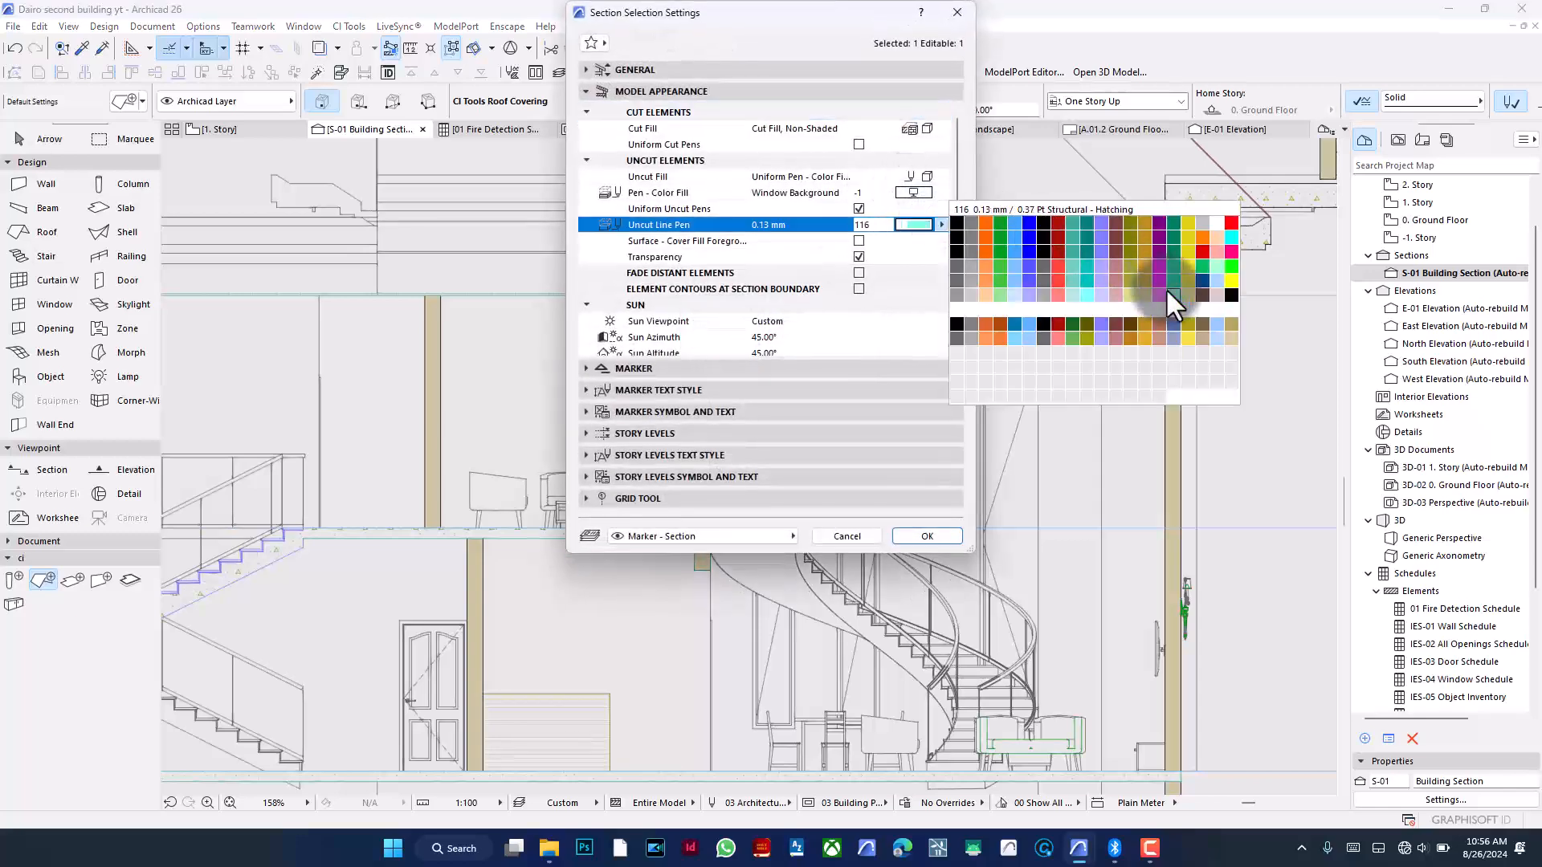
left_click(1198, 283)
left_click(927, 537)
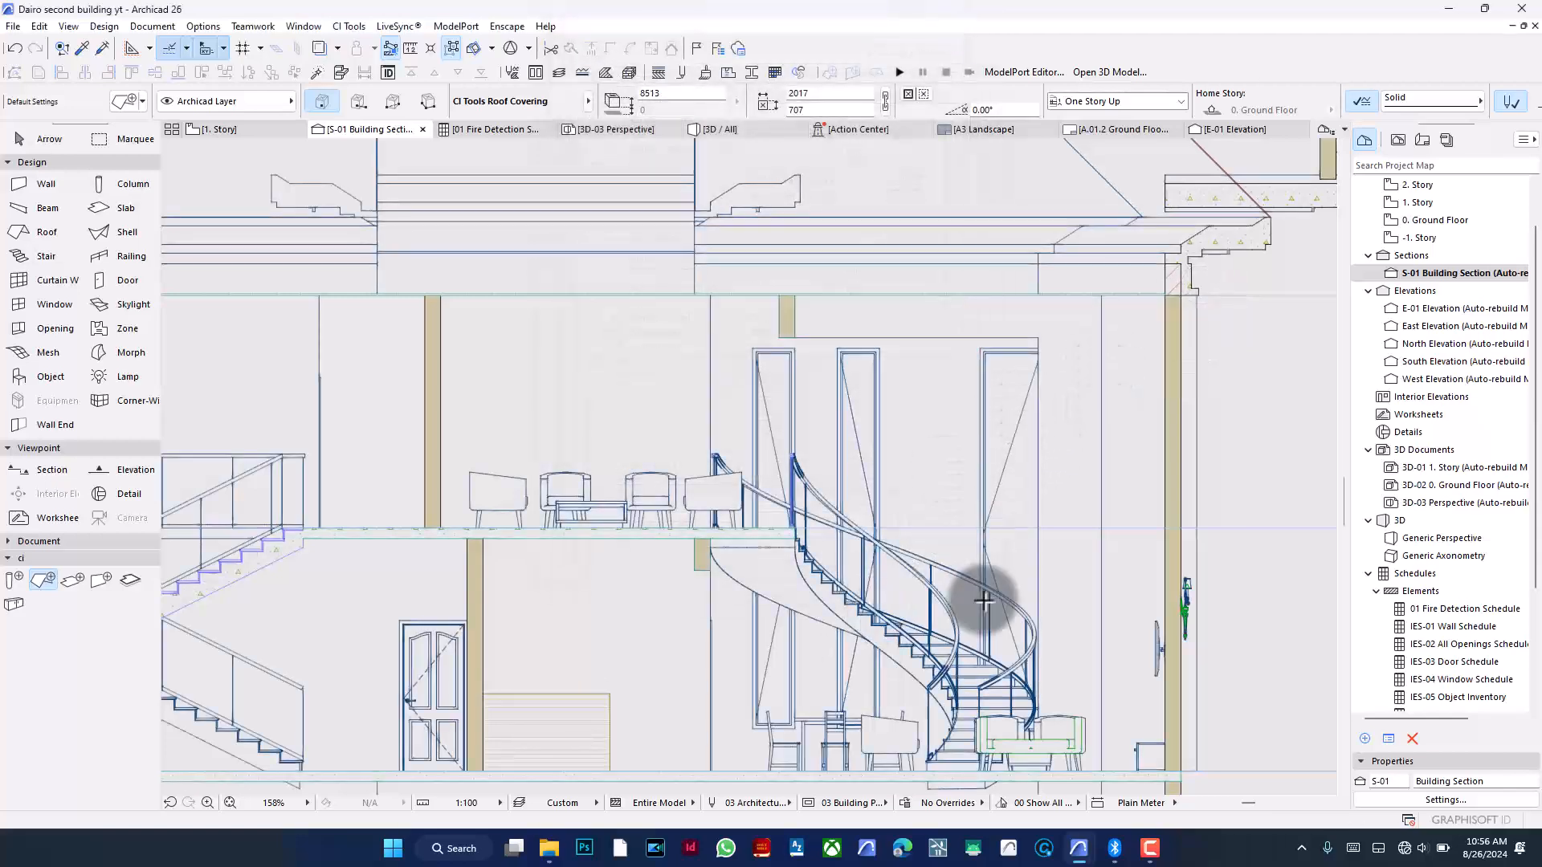
- Zoom around the section to examine the uncut line colour and review the section settings
scroll(980, 598, "down", 3)
scroll(749, 670, "down", 1)
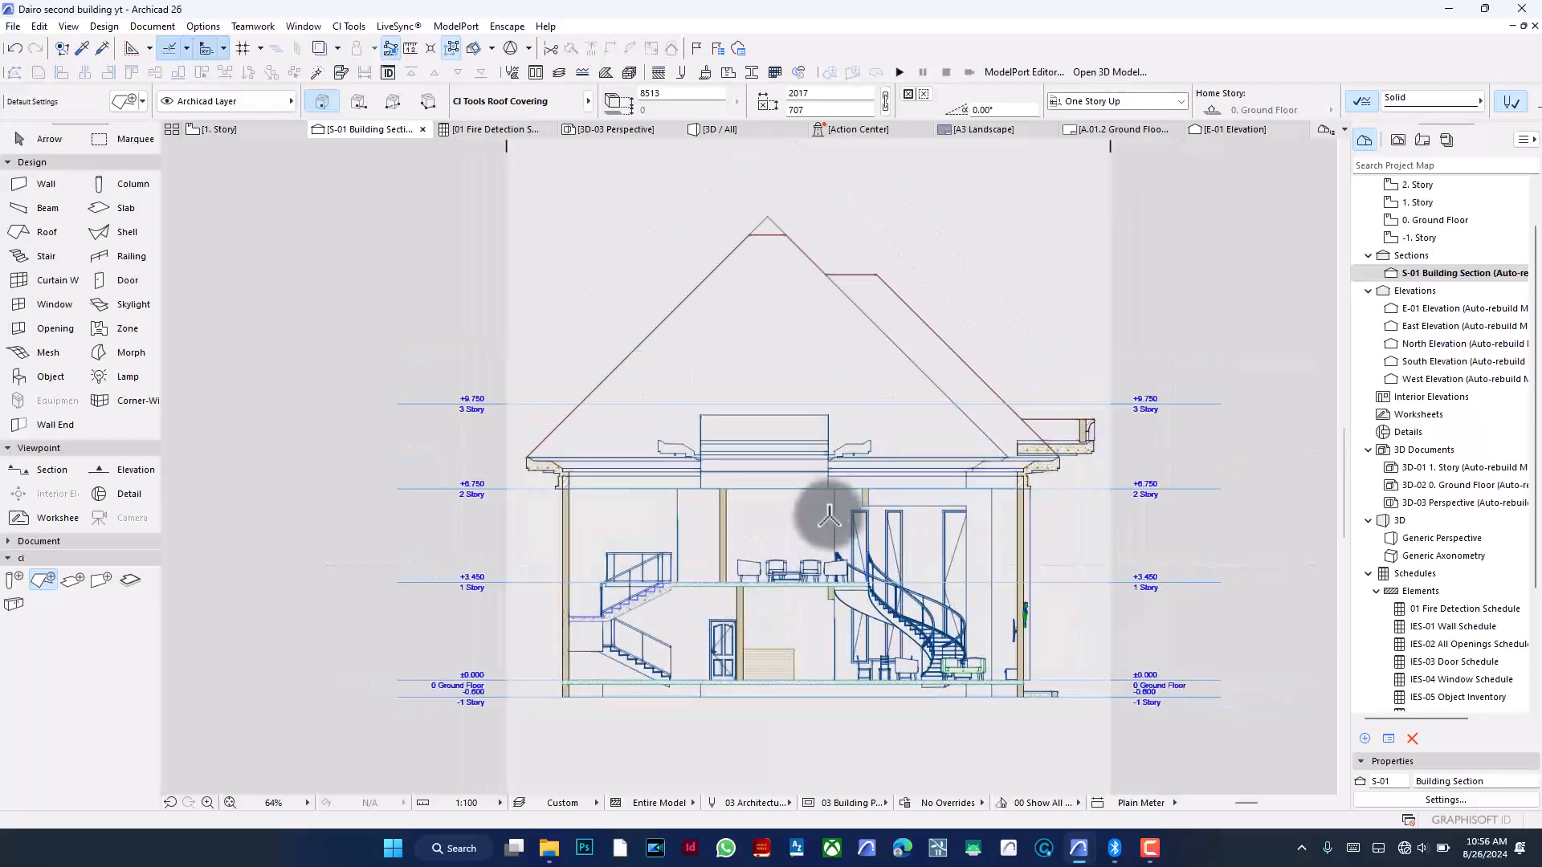
scroll(832, 510, "up", 1)
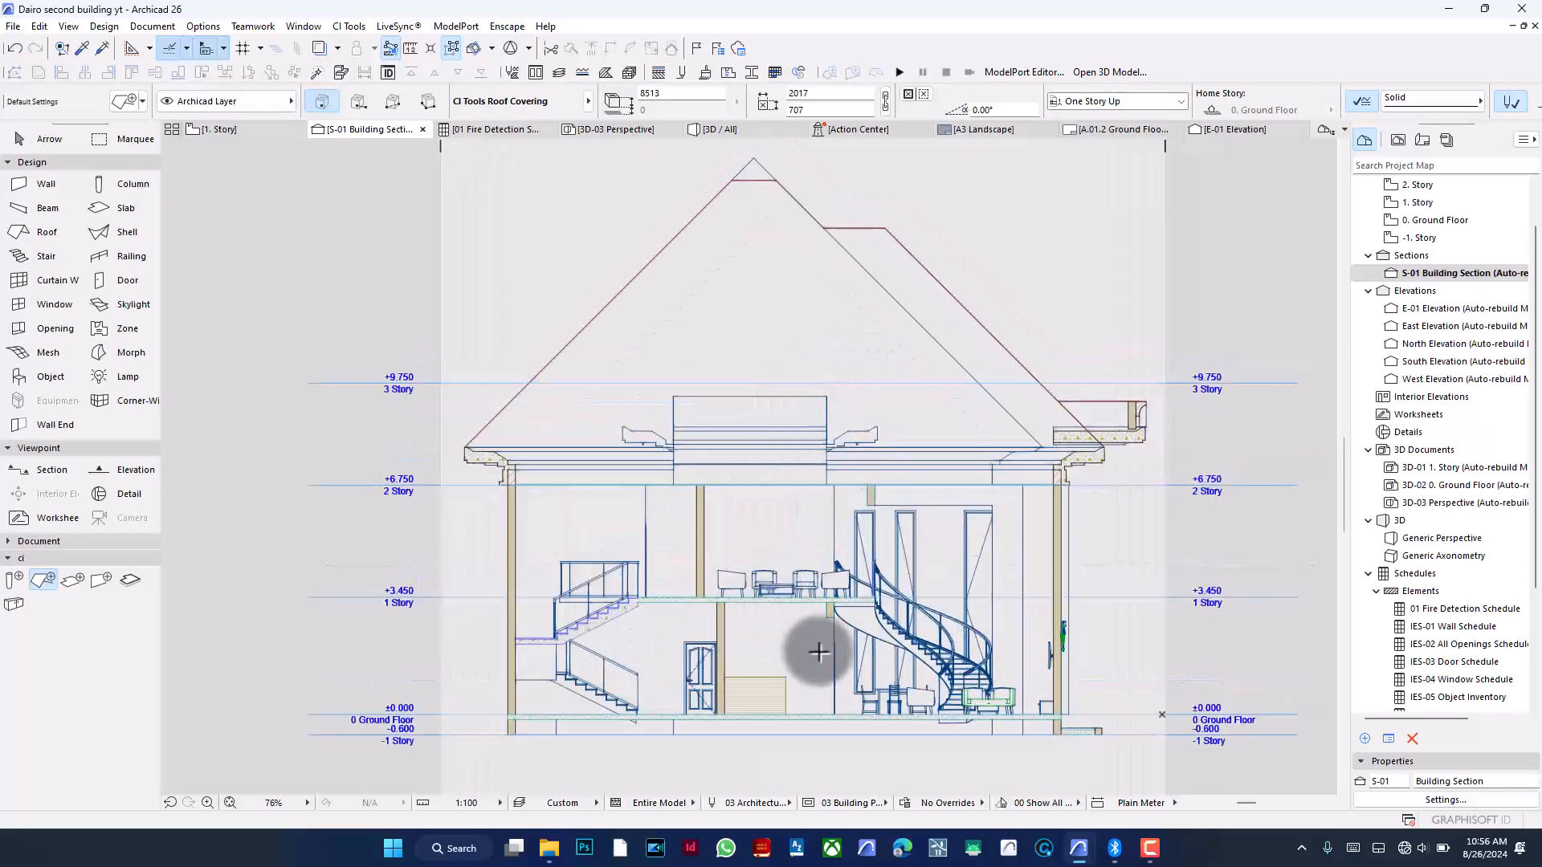
scroll(876, 643, "up", 5)
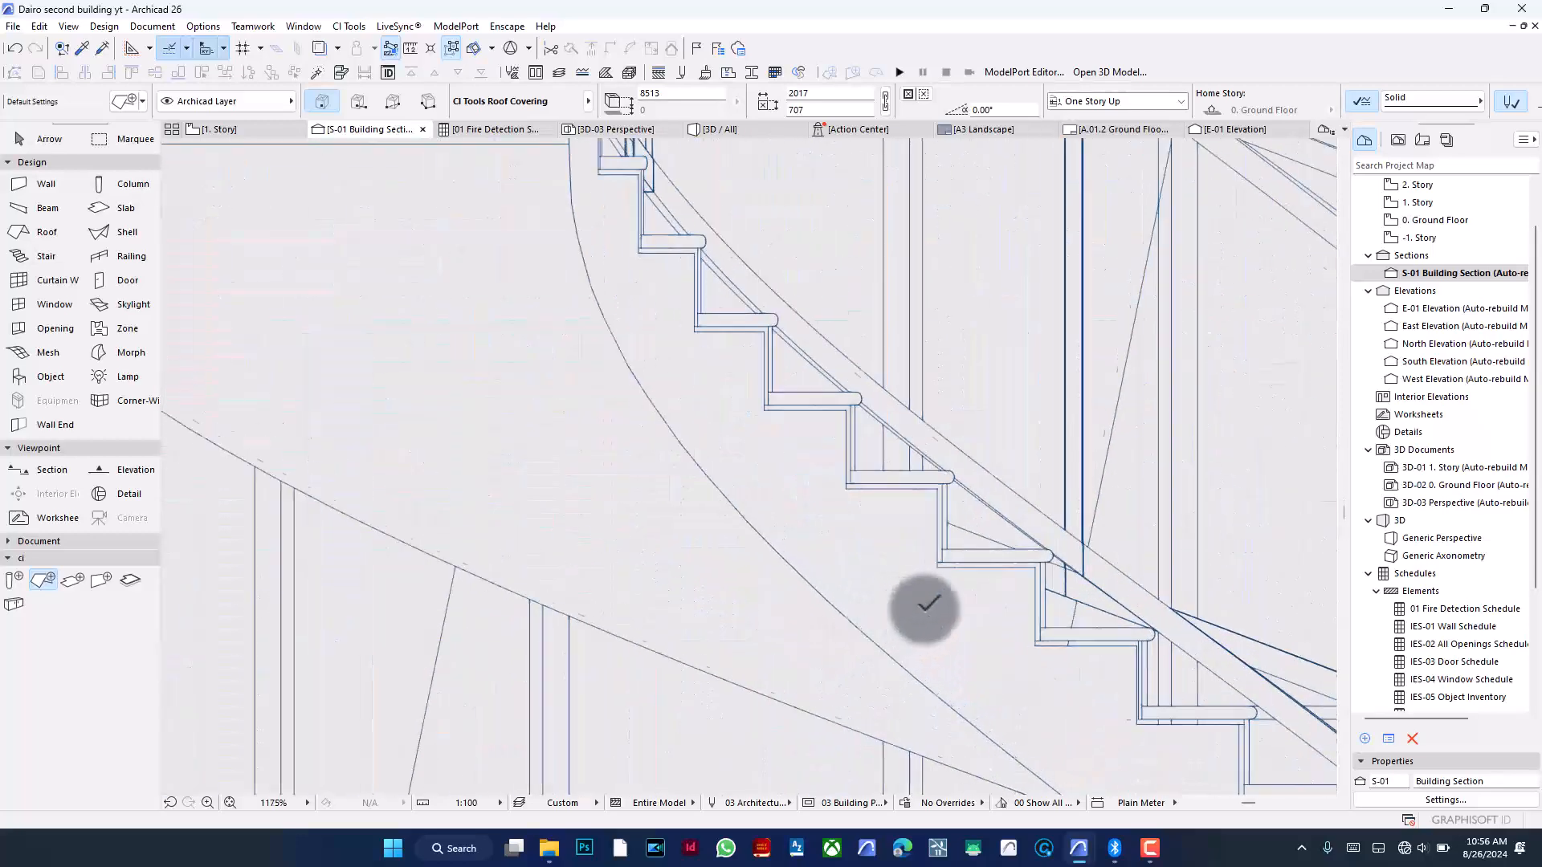
scroll(986, 595, "down", 5)
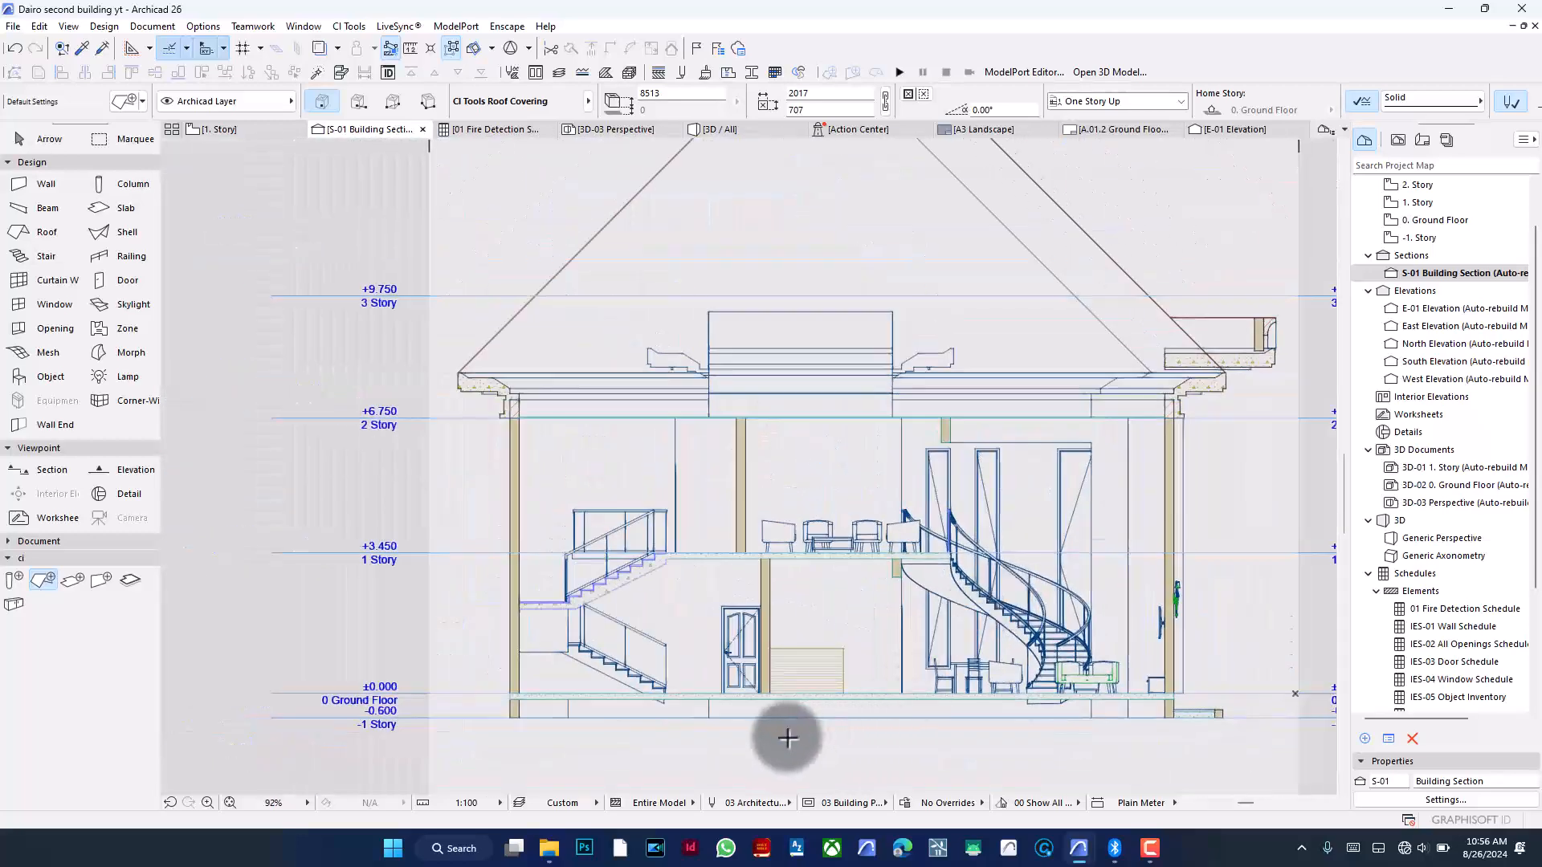
right_click(1043, 210)
mouse_move(1072, 243)
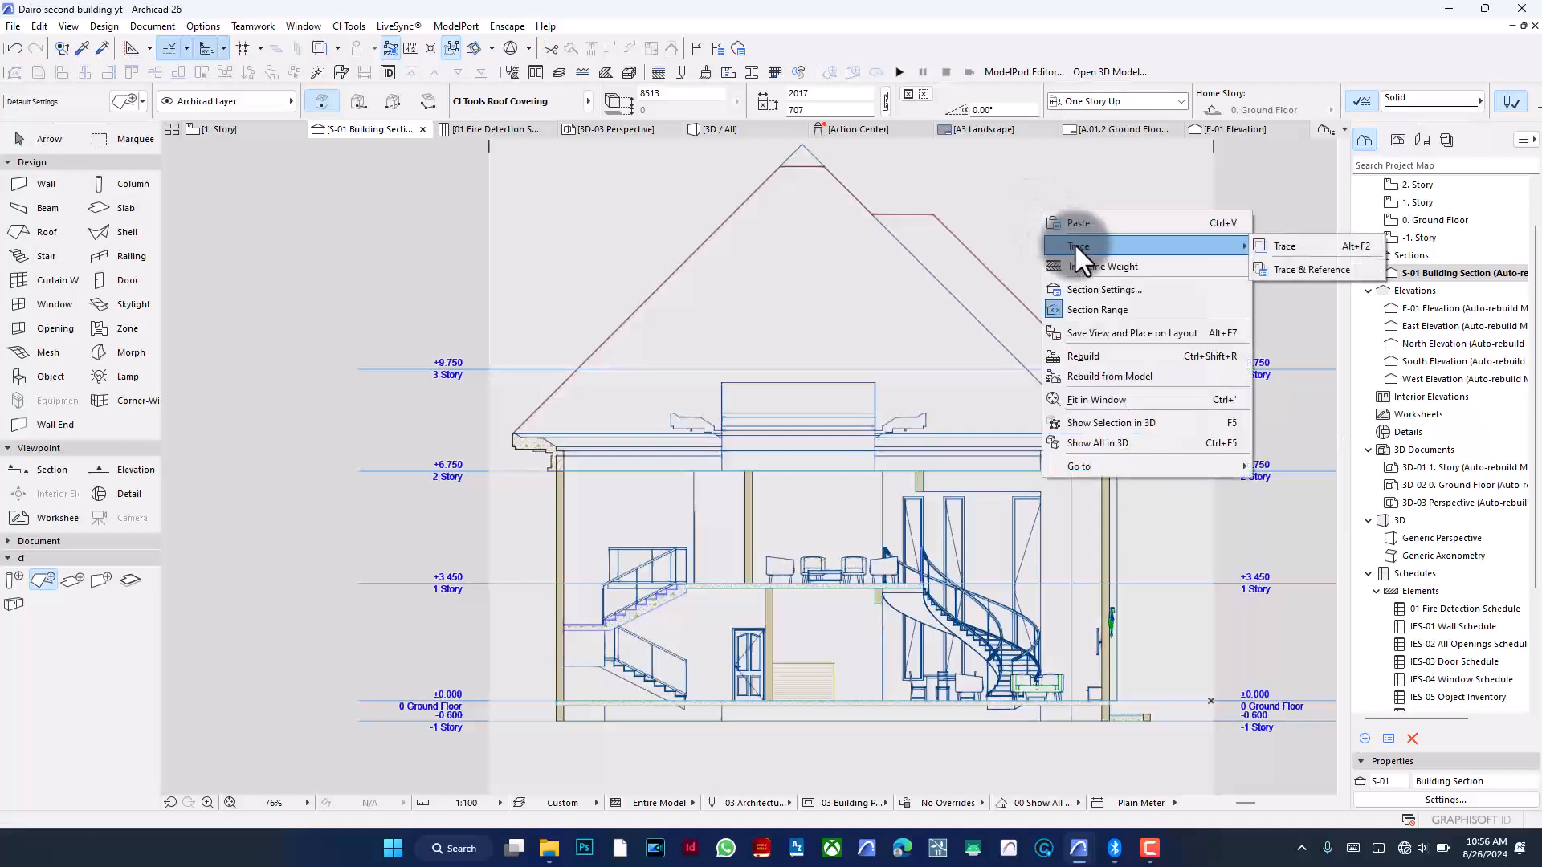
left_click(1123, 306)
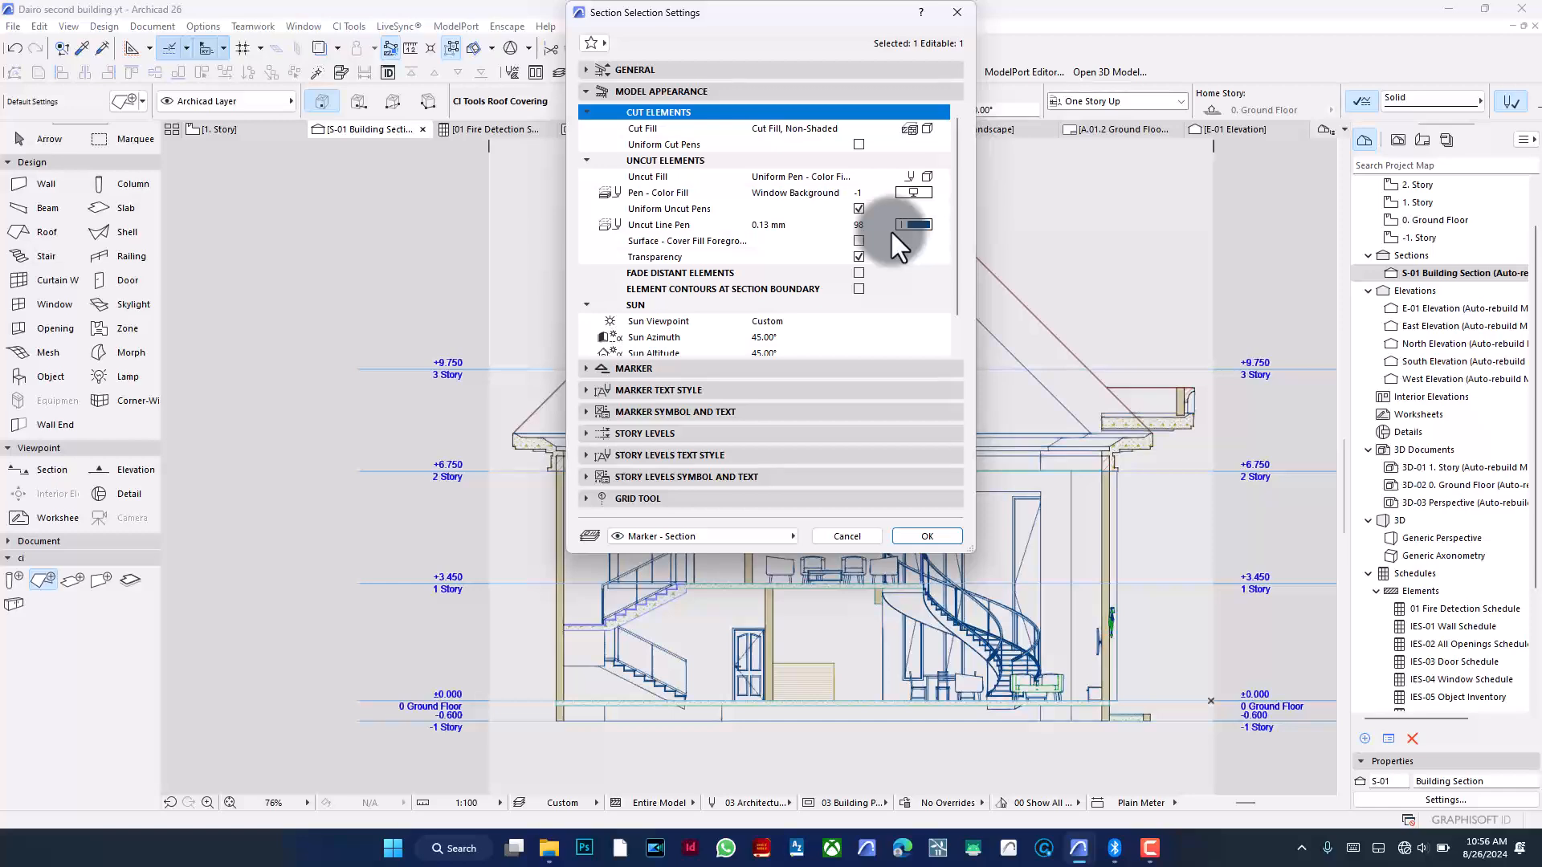
left_click(955, 12)
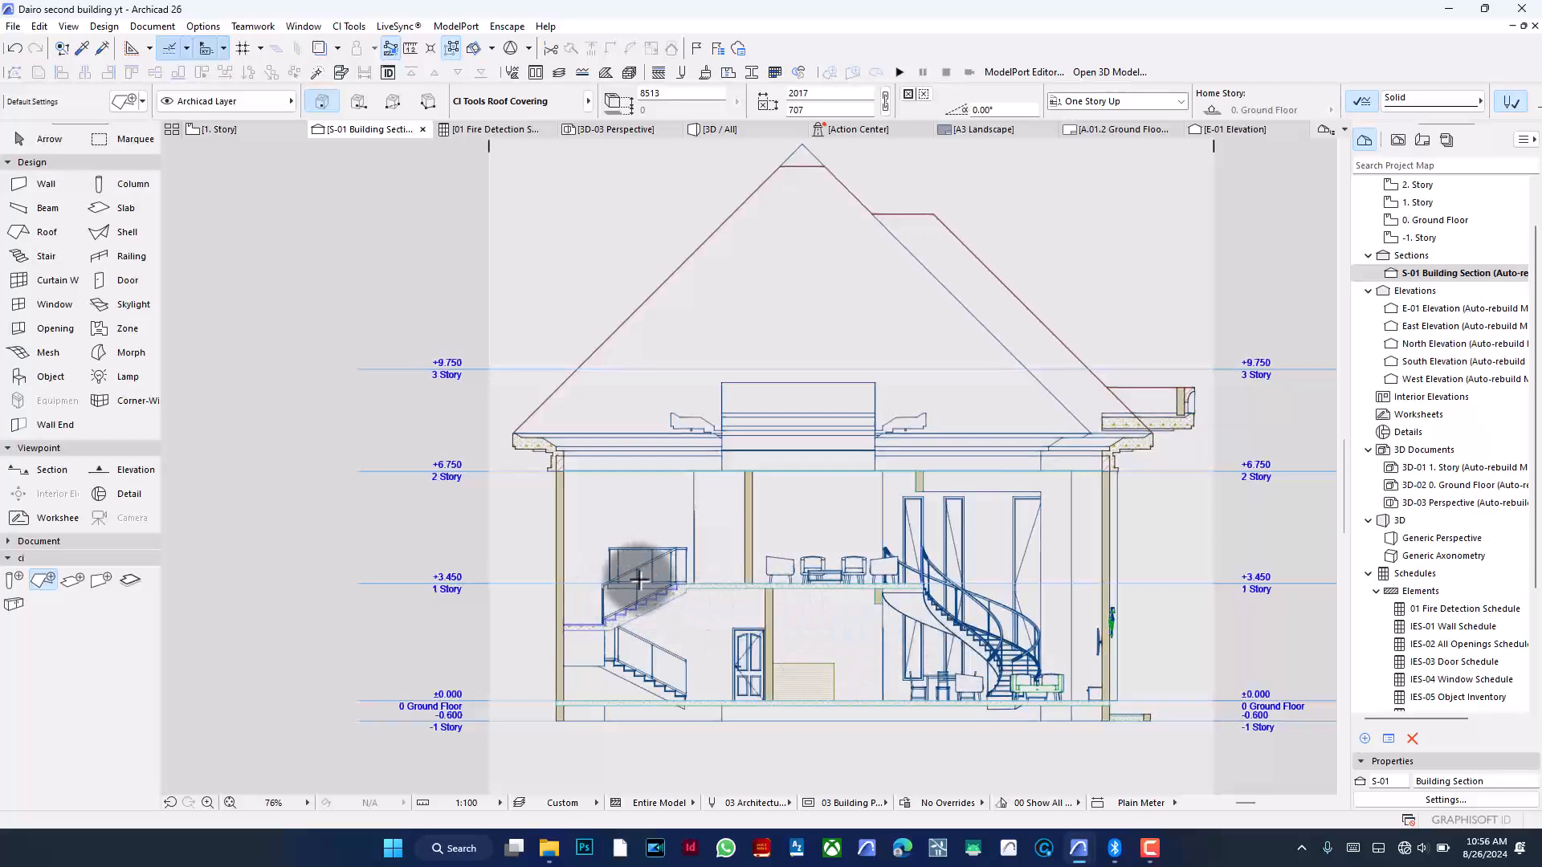
- Turn off Transparency for the S-01 section's uncut elements
scroll(630, 595, "up", 8)
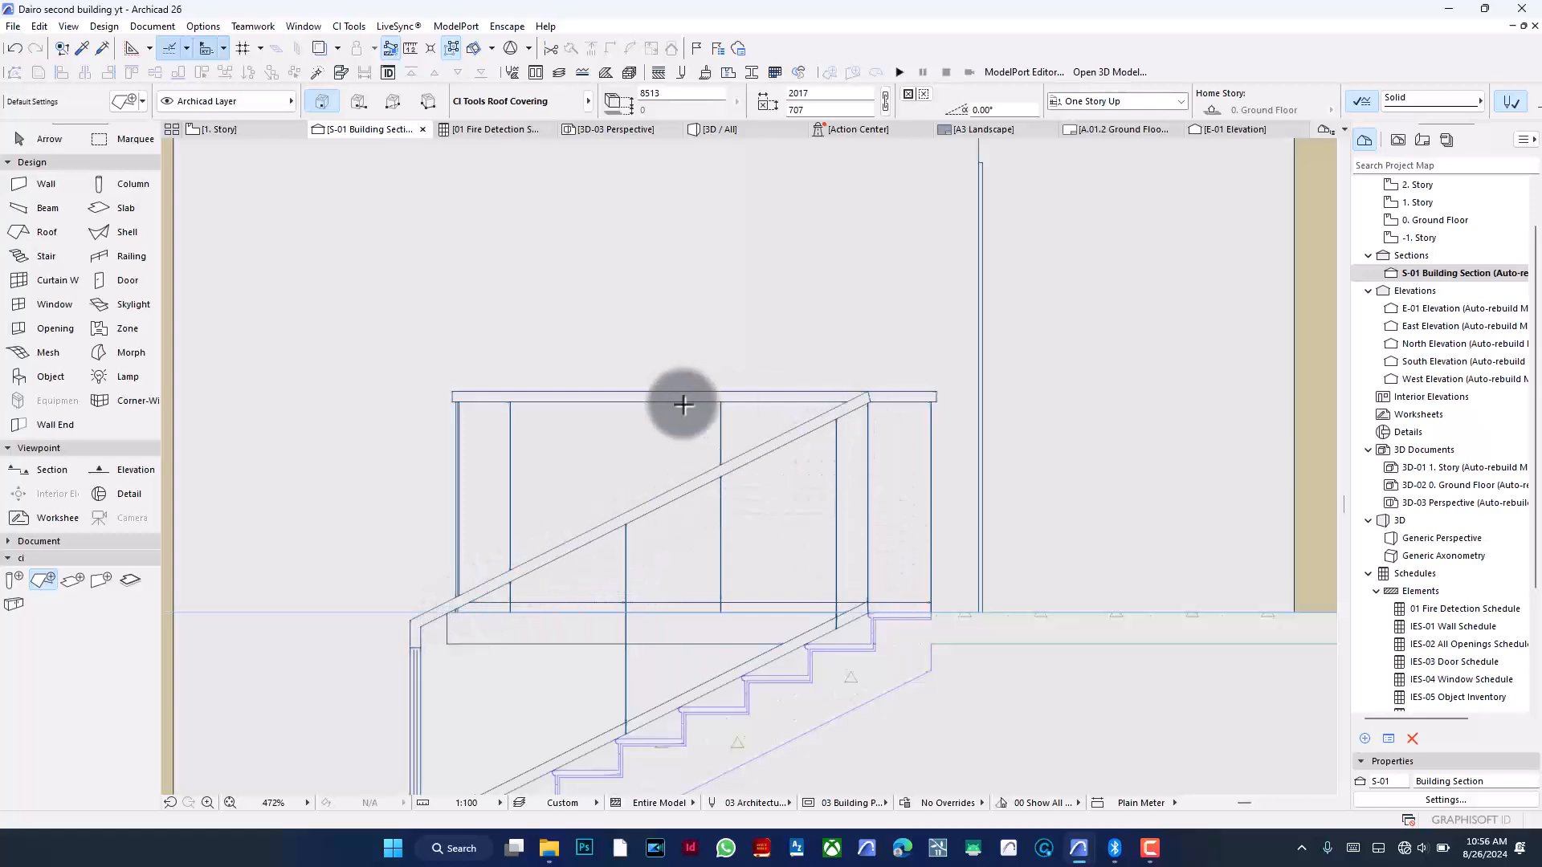
scroll(568, 447, "down", 4)
scroll(612, 476, "down", 2)
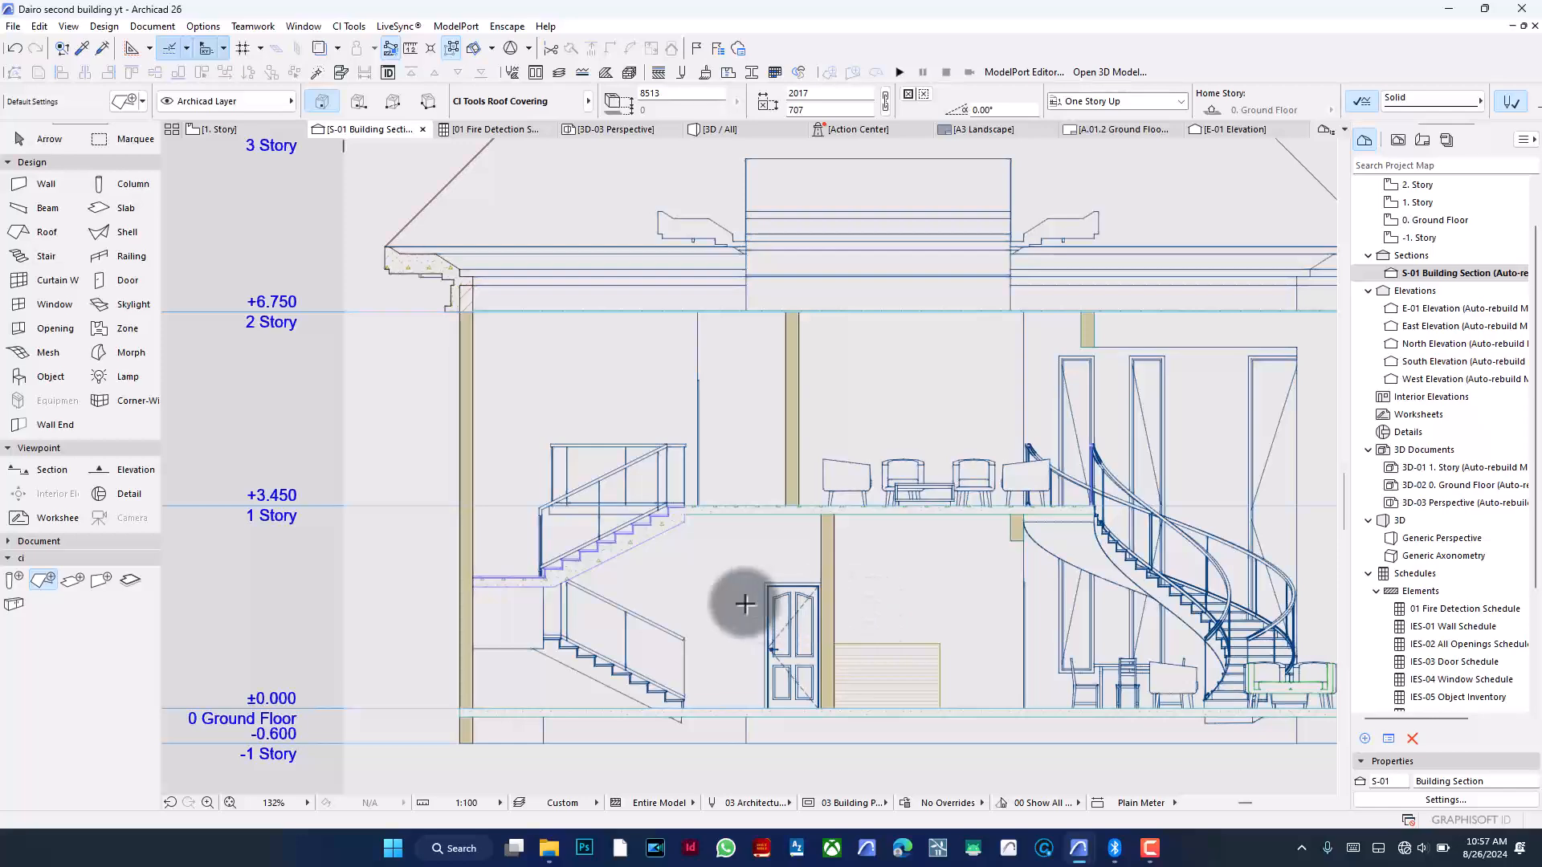
scroll(744, 603, "down", 1)
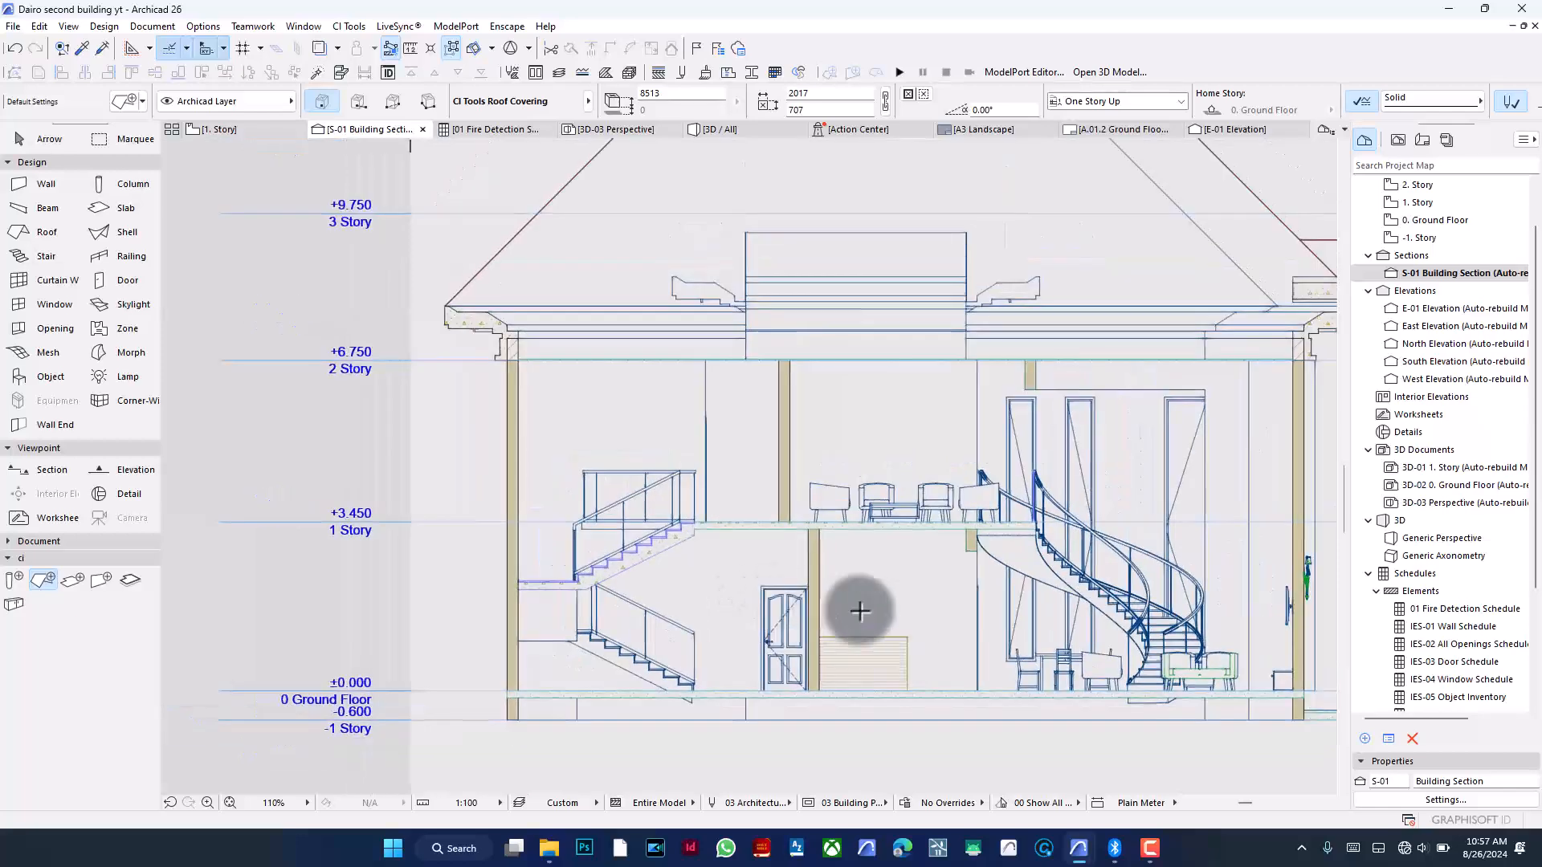
scroll(819, 614, "down", 1)
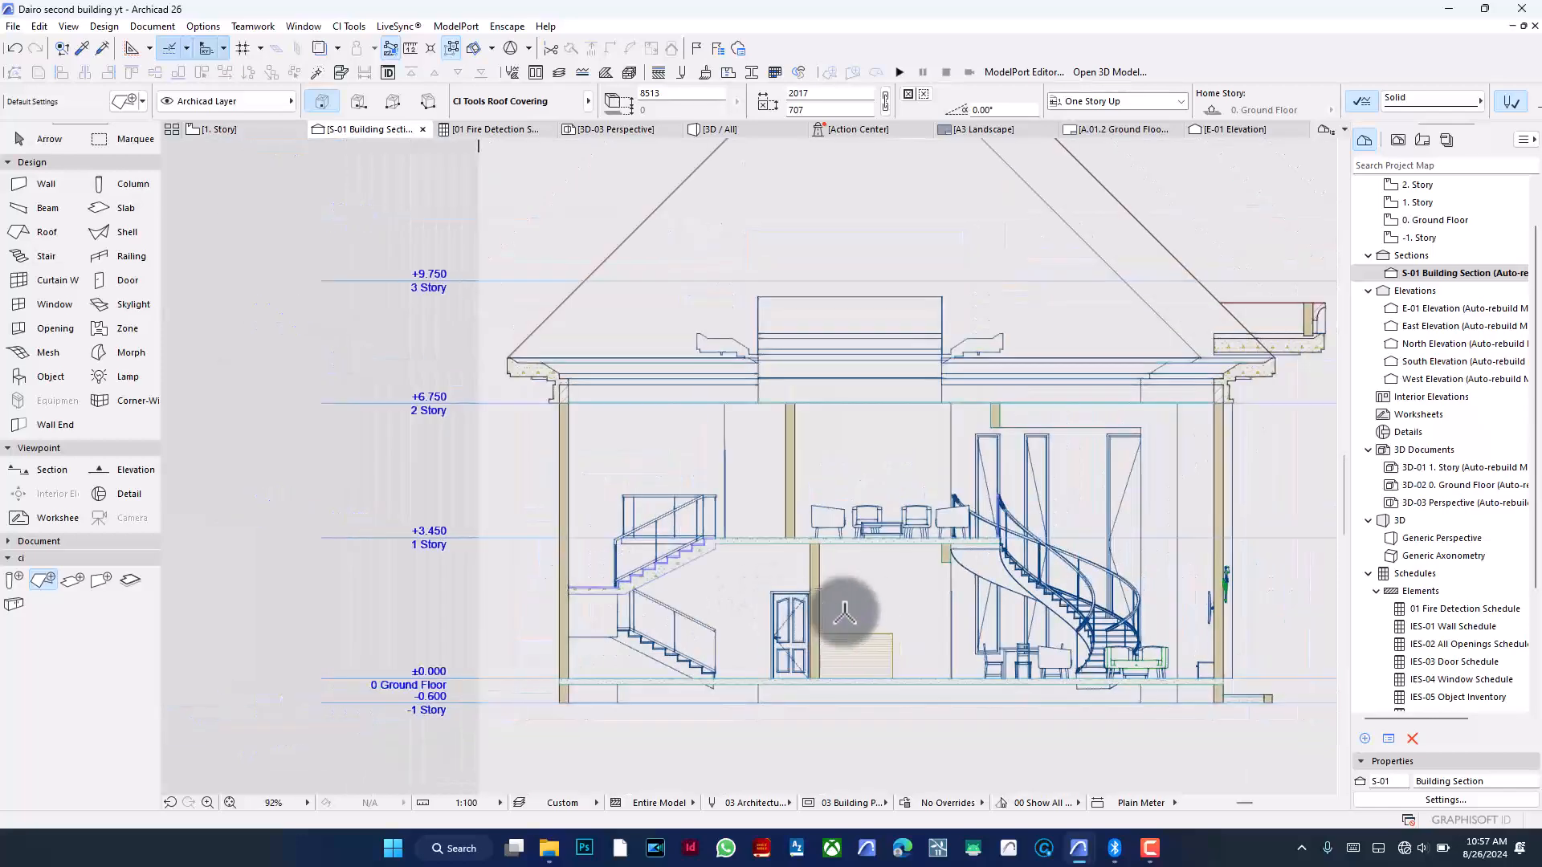
scroll(695, 726, "down", 1)
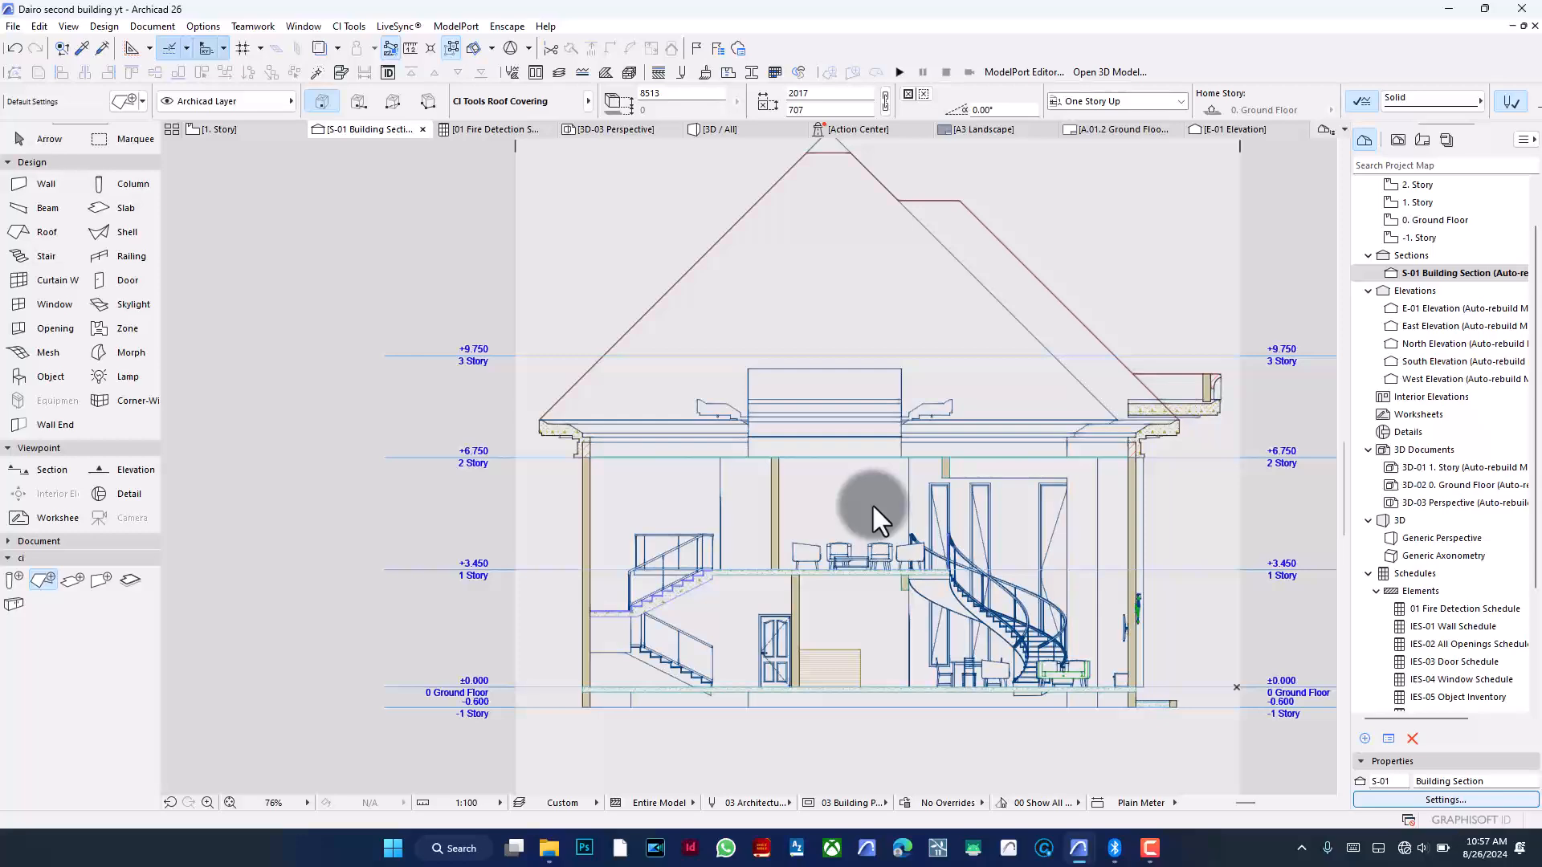
double_click(1013, 624)
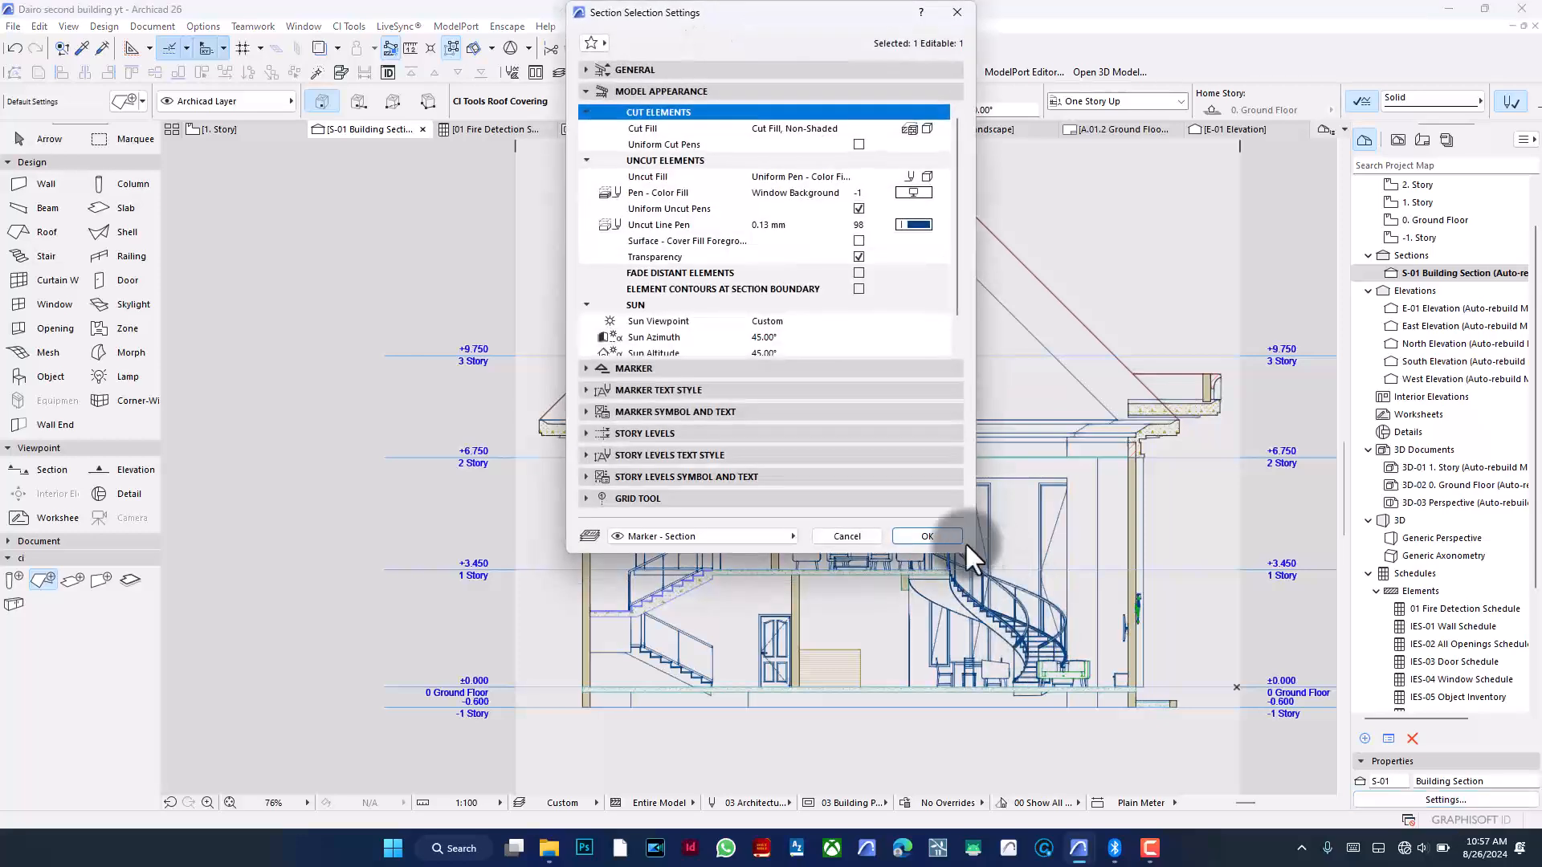
left_click(859, 256)
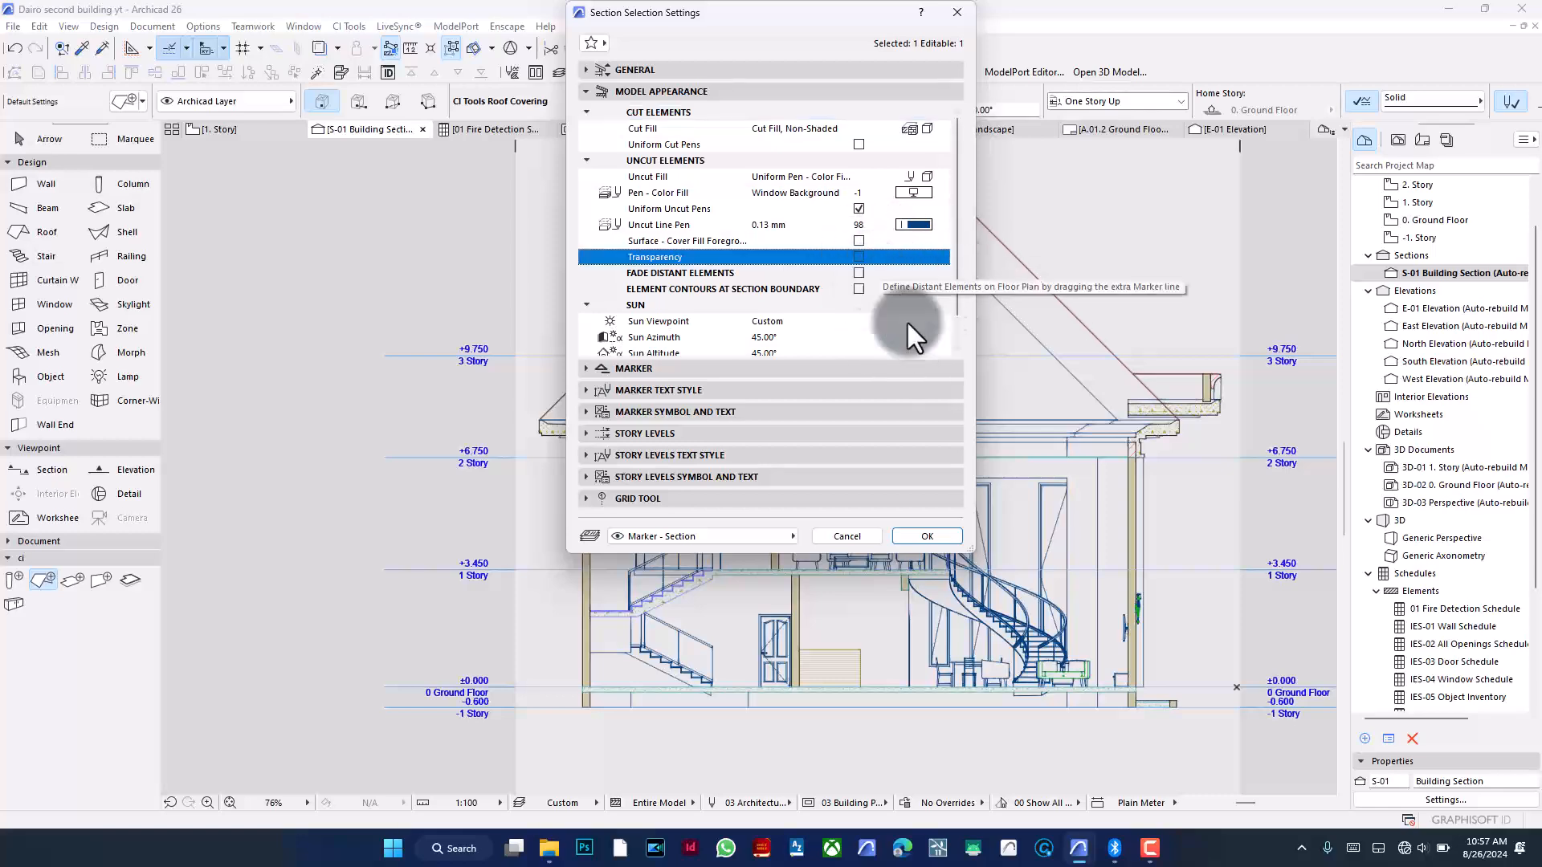
left_click(929, 532)
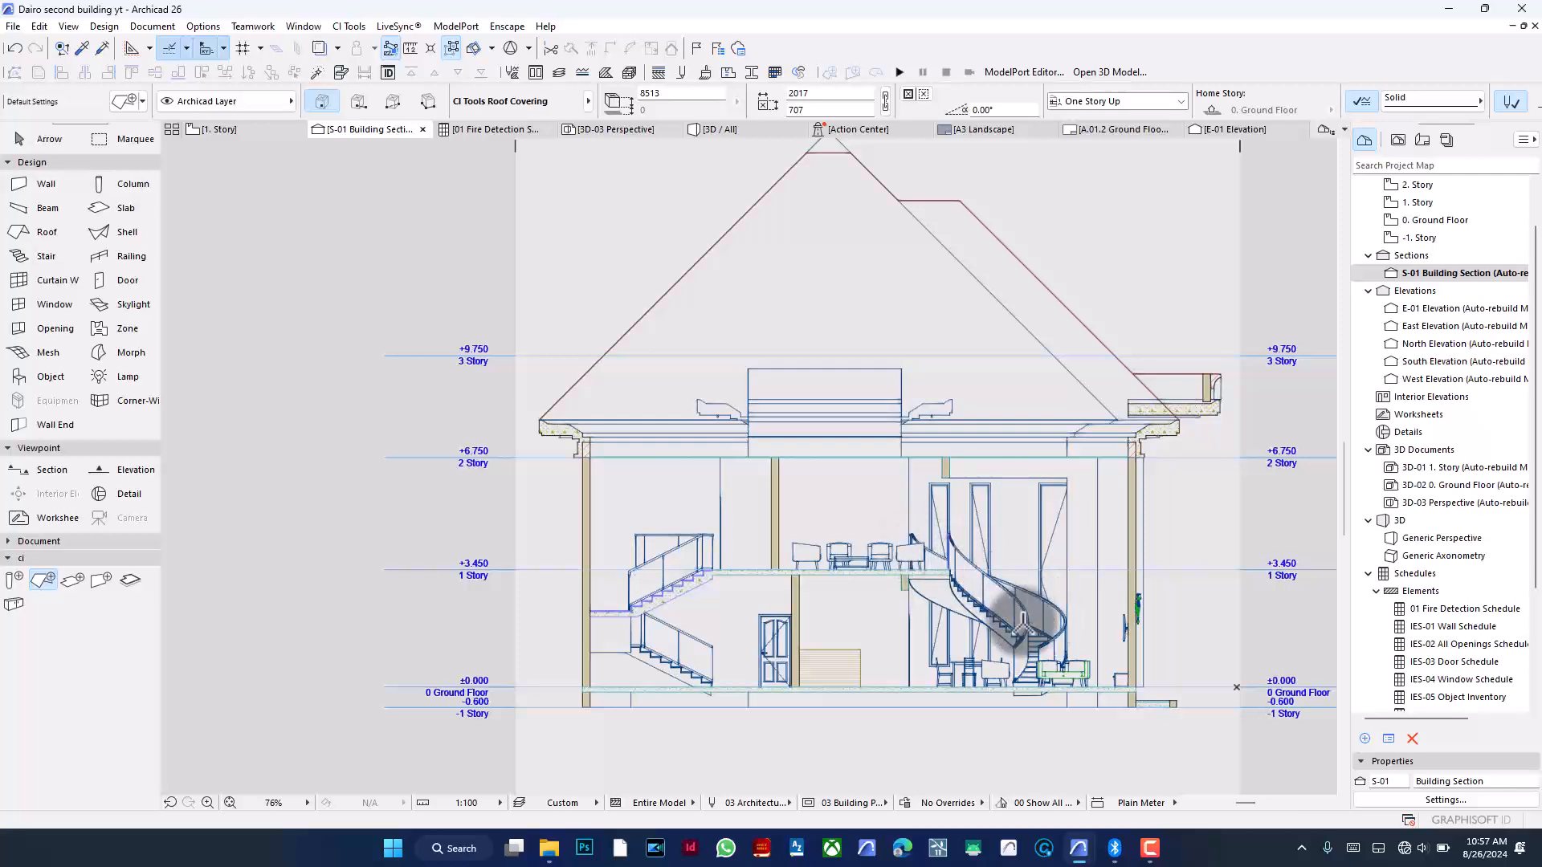
scroll(1041, 621, "up", 3)
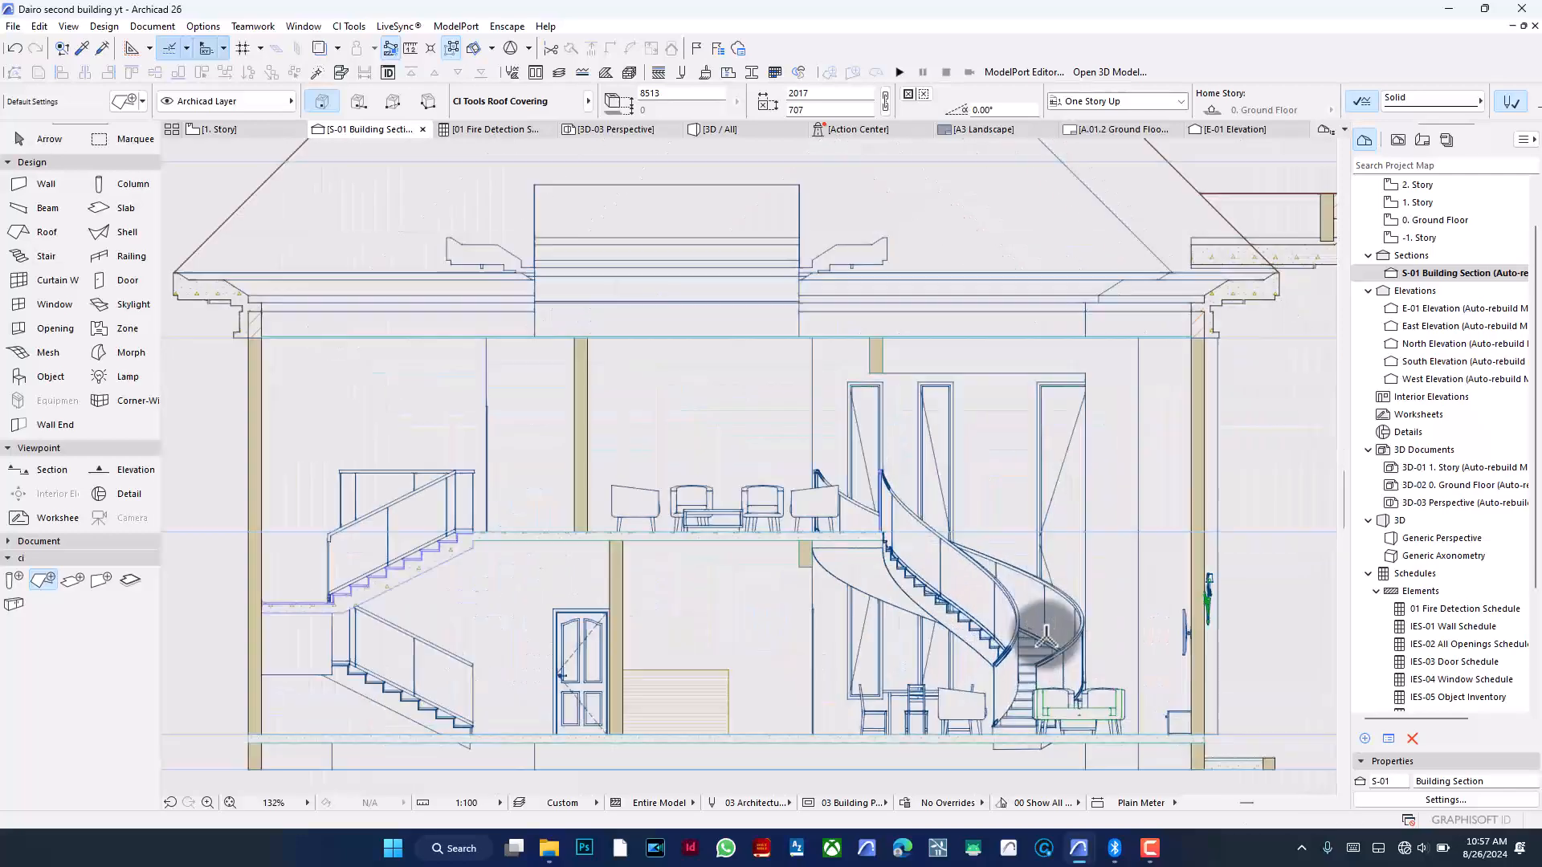
scroll(982, 504, "down", 2)
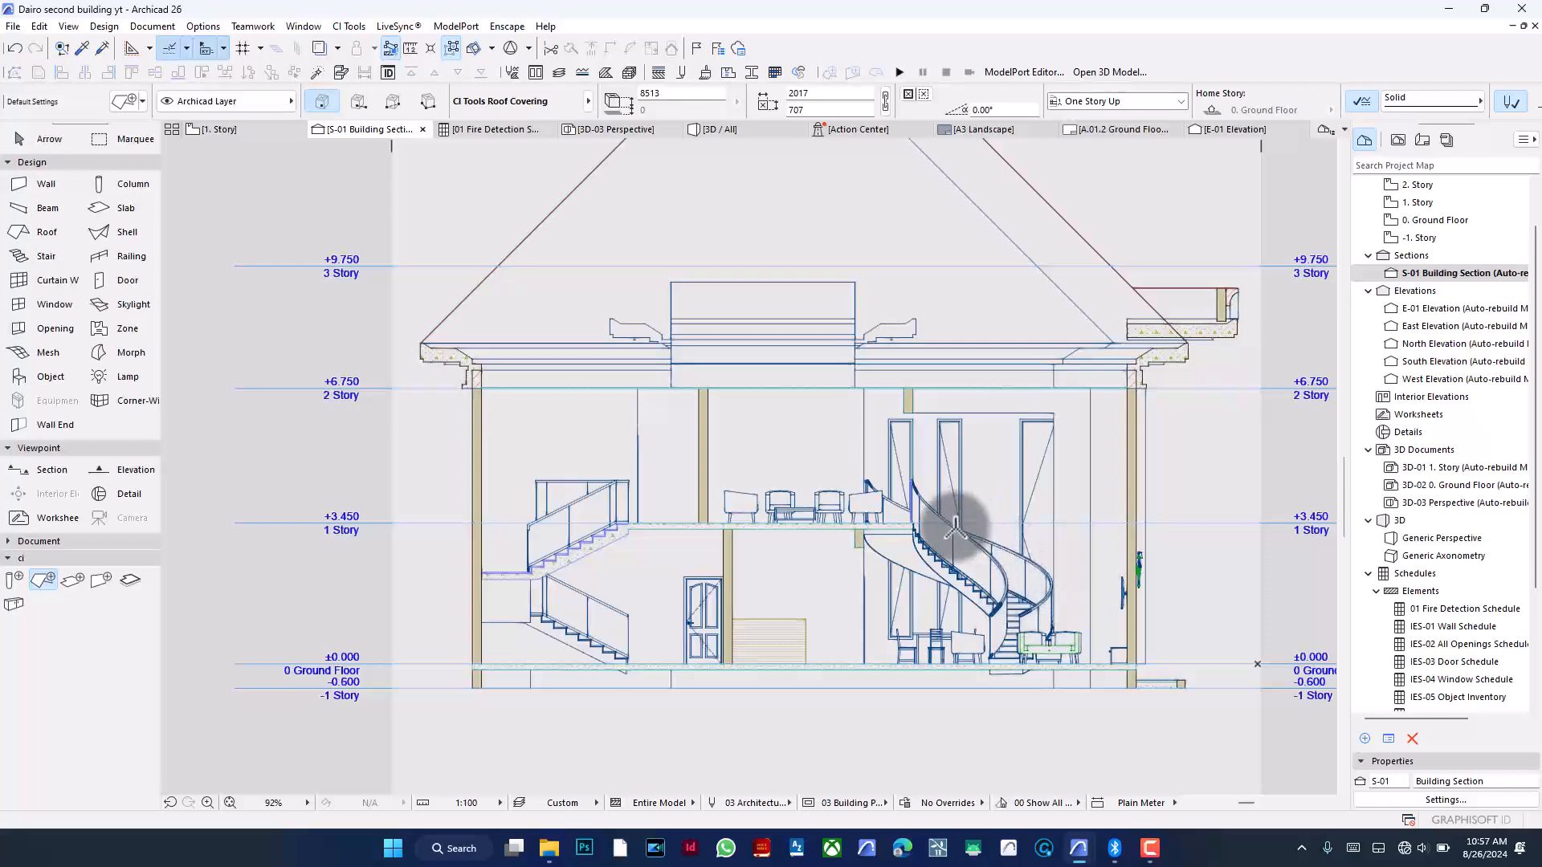
- Enable Surface - Cover Fill Foreground for the S-01 section's uncut elements and apply the settings
scroll(963, 530, "up", 5)
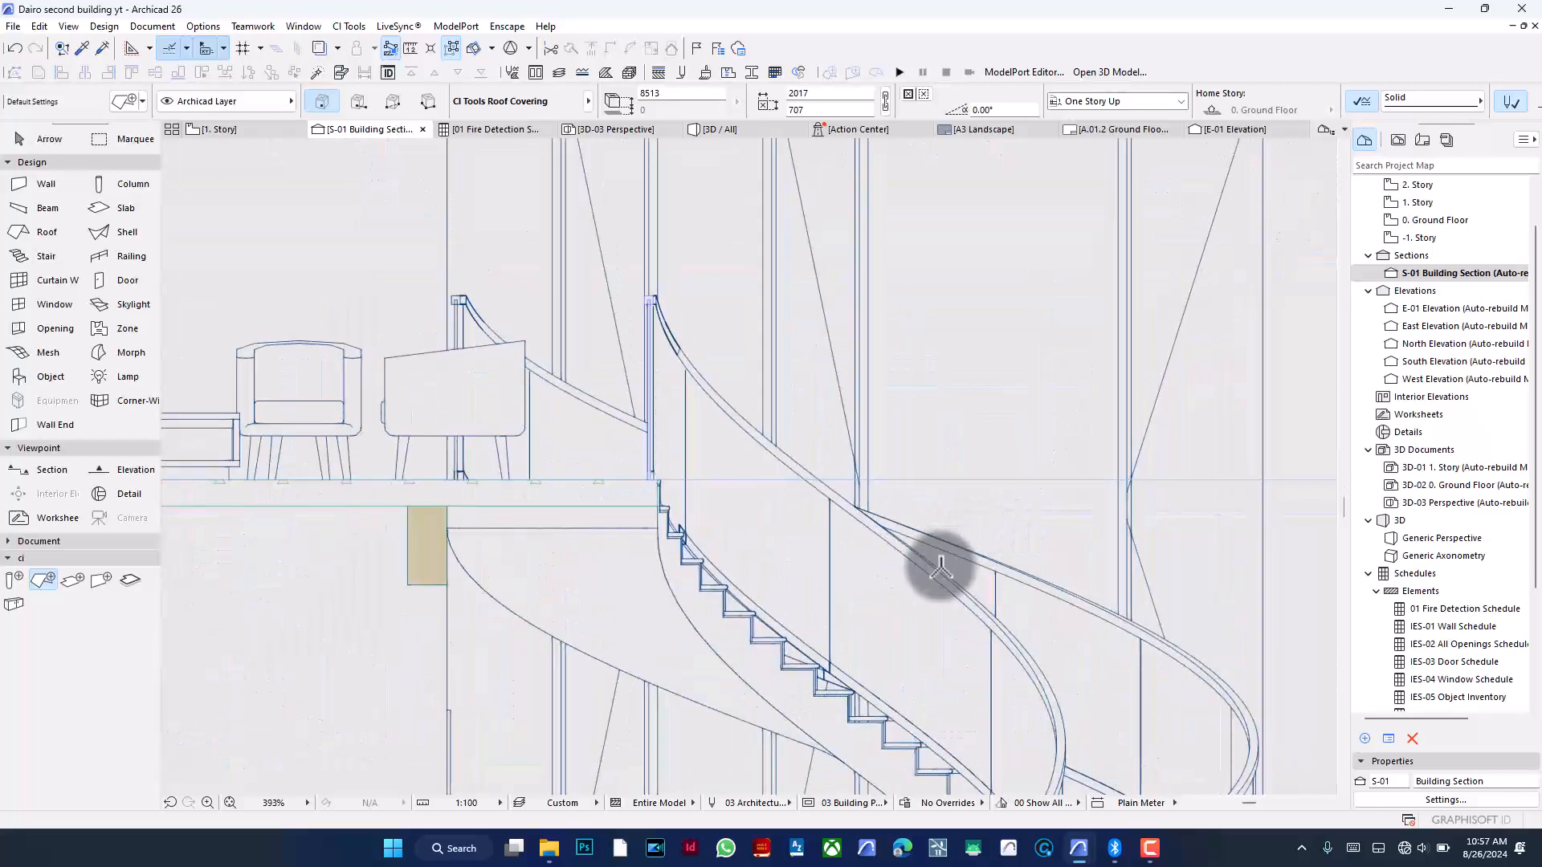
scroll(1016, 478, "down", 3)
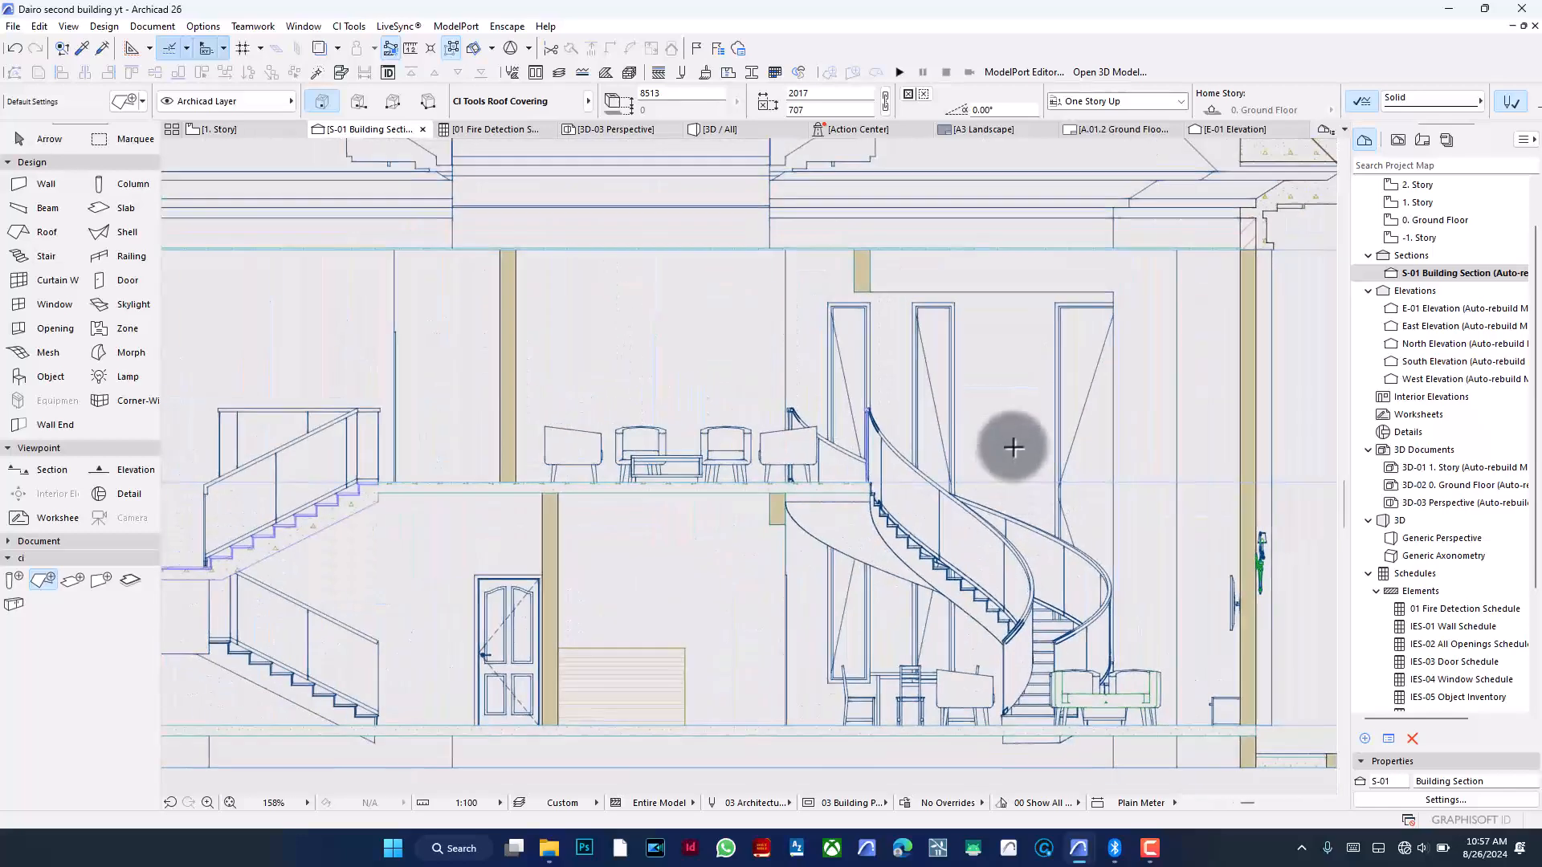
scroll(1014, 448, "down", 2)
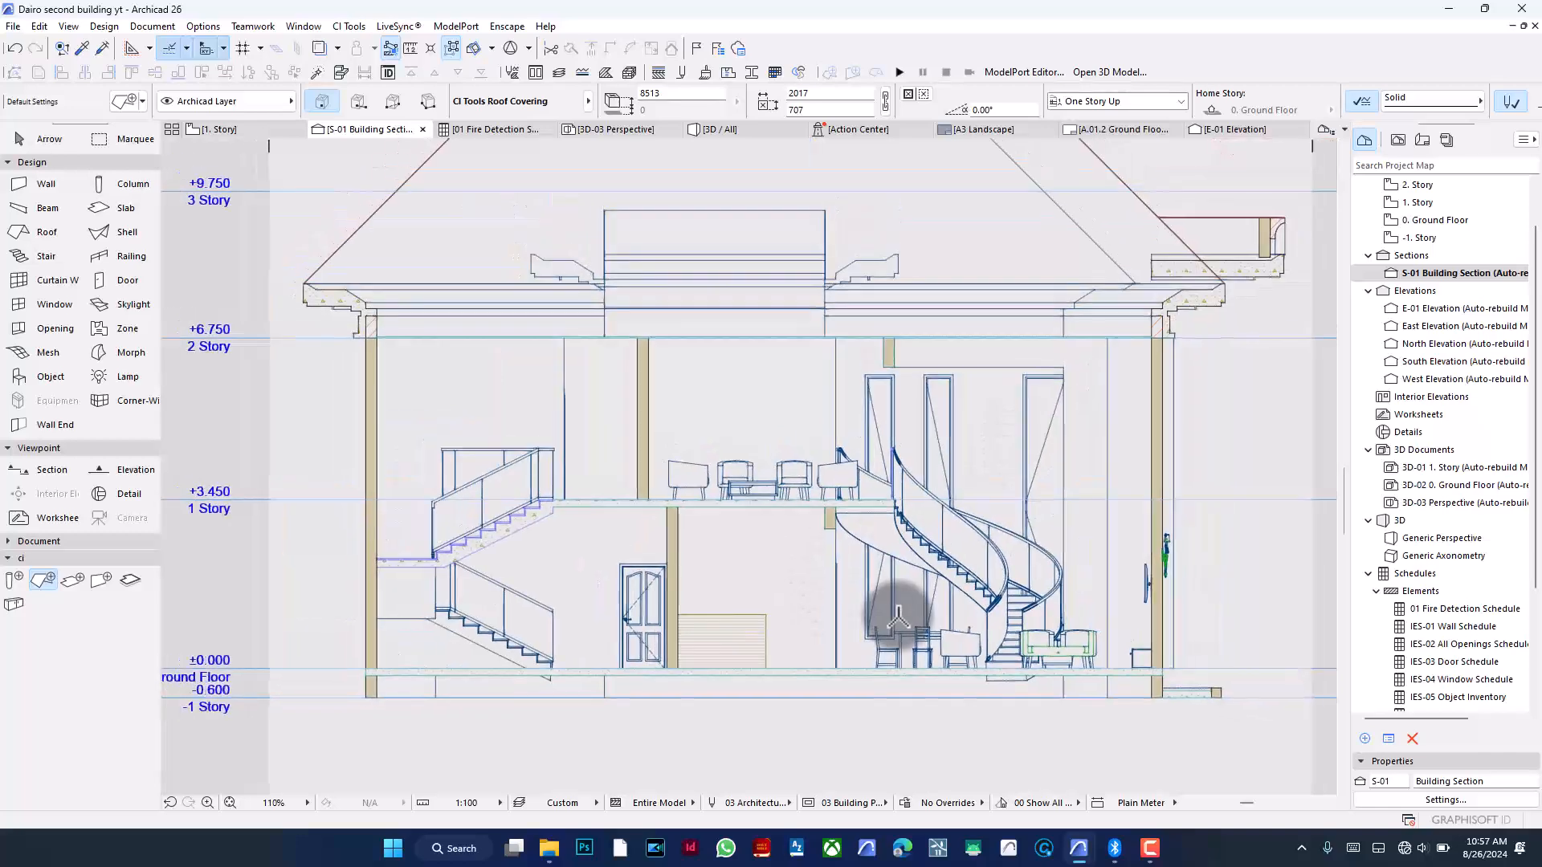
scroll(898, 619, "down", 1)
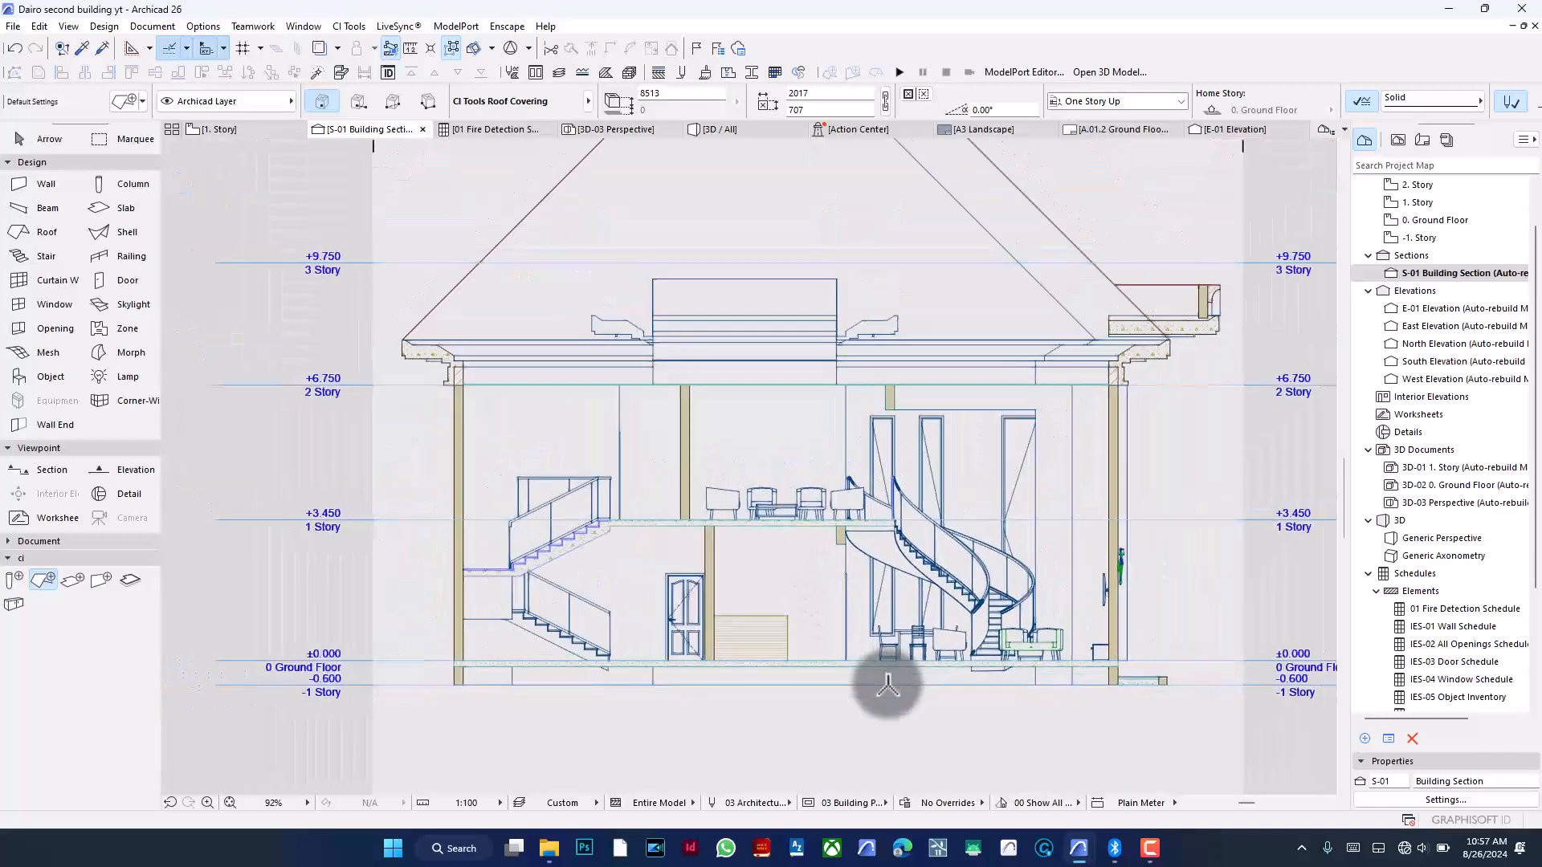
left_click(1372, 800)
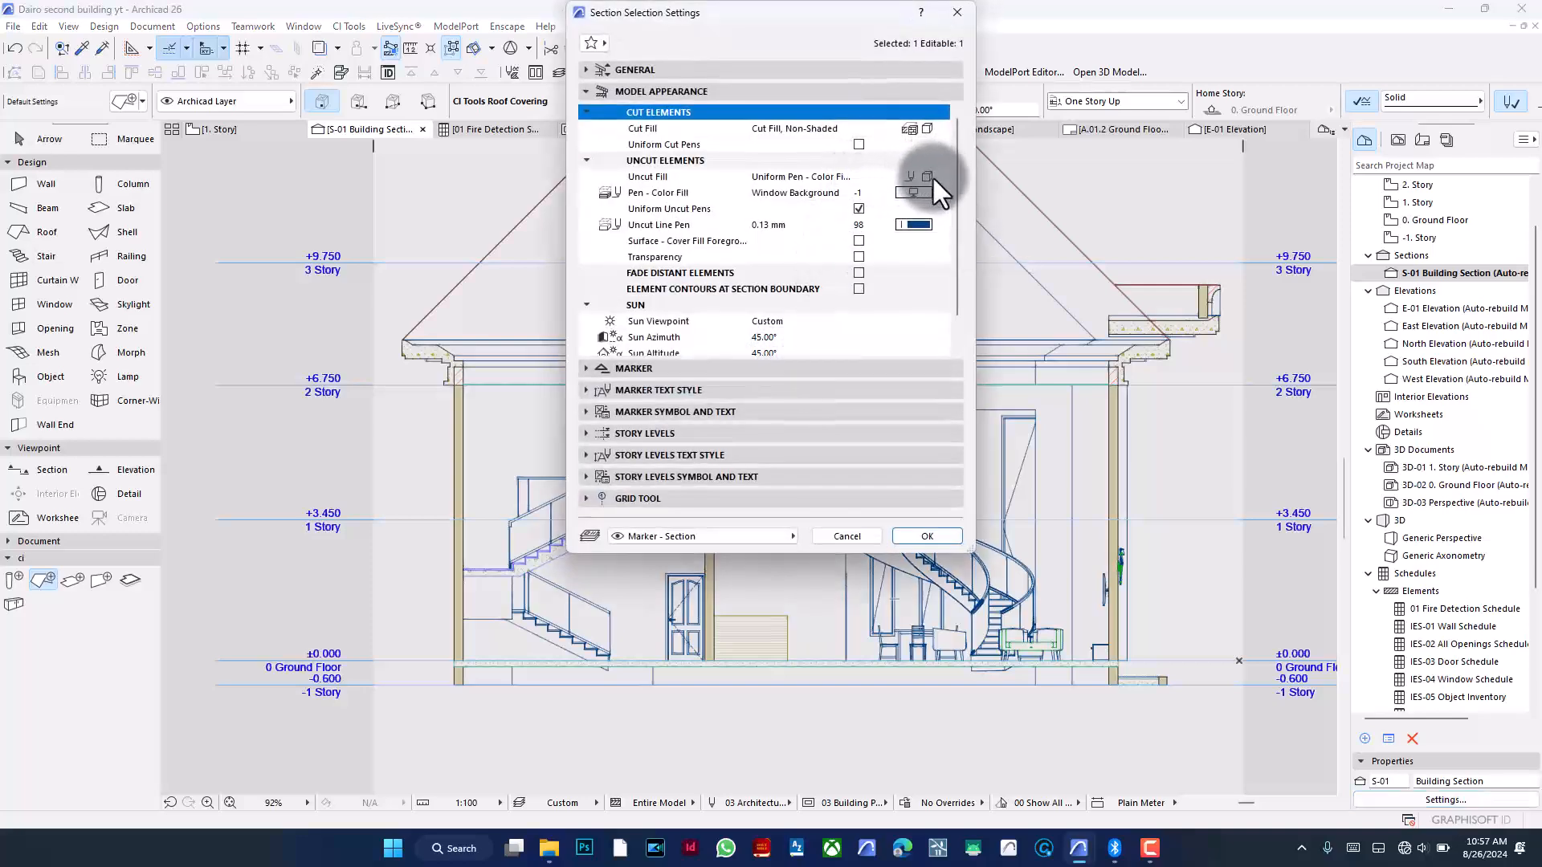
left_click(858, 240)
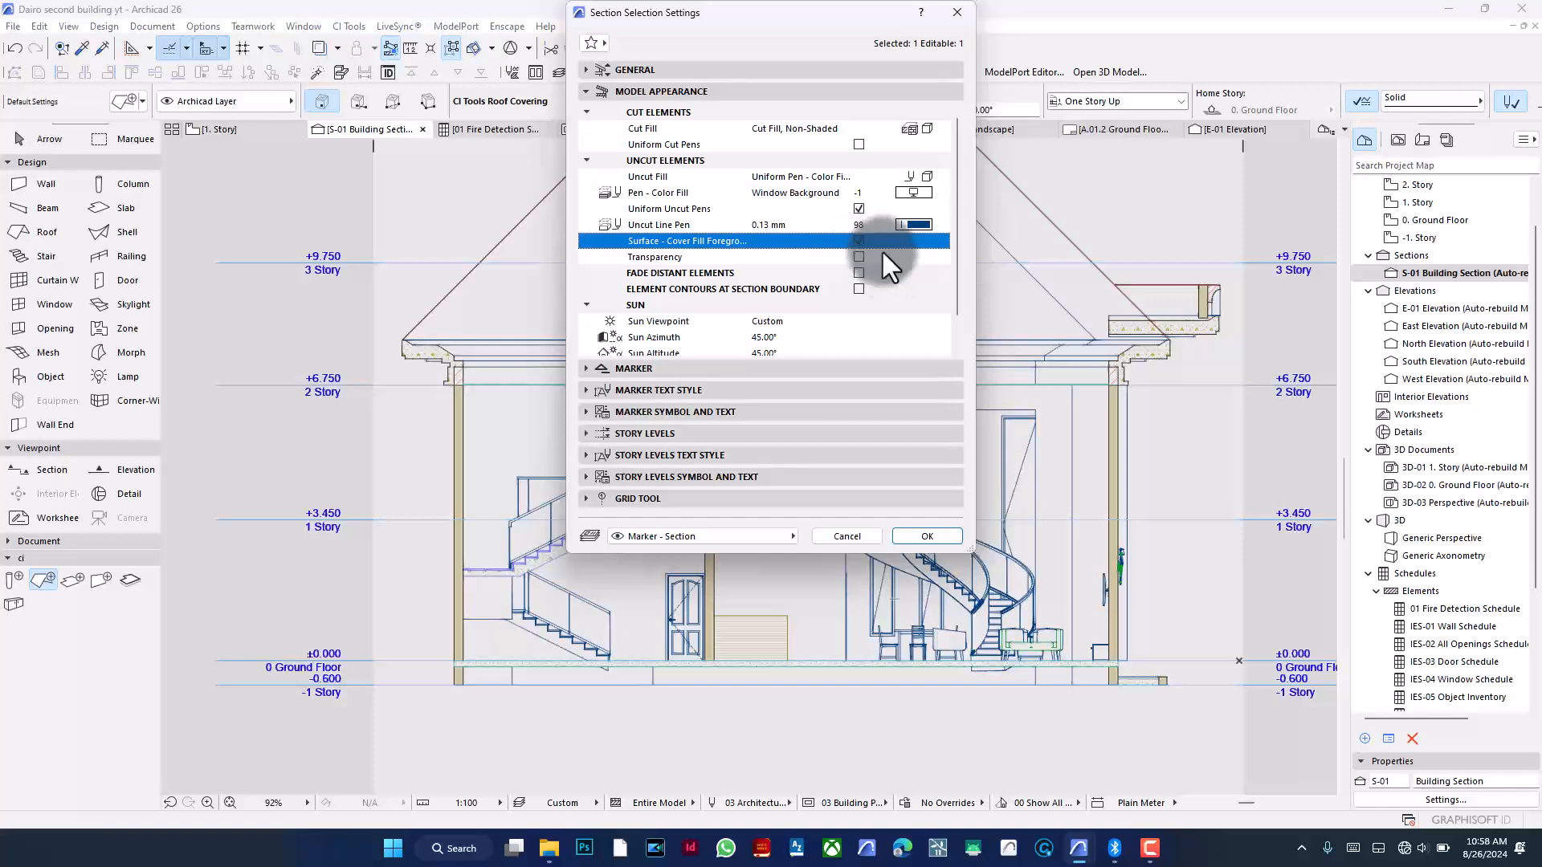
left_click(928, 536)
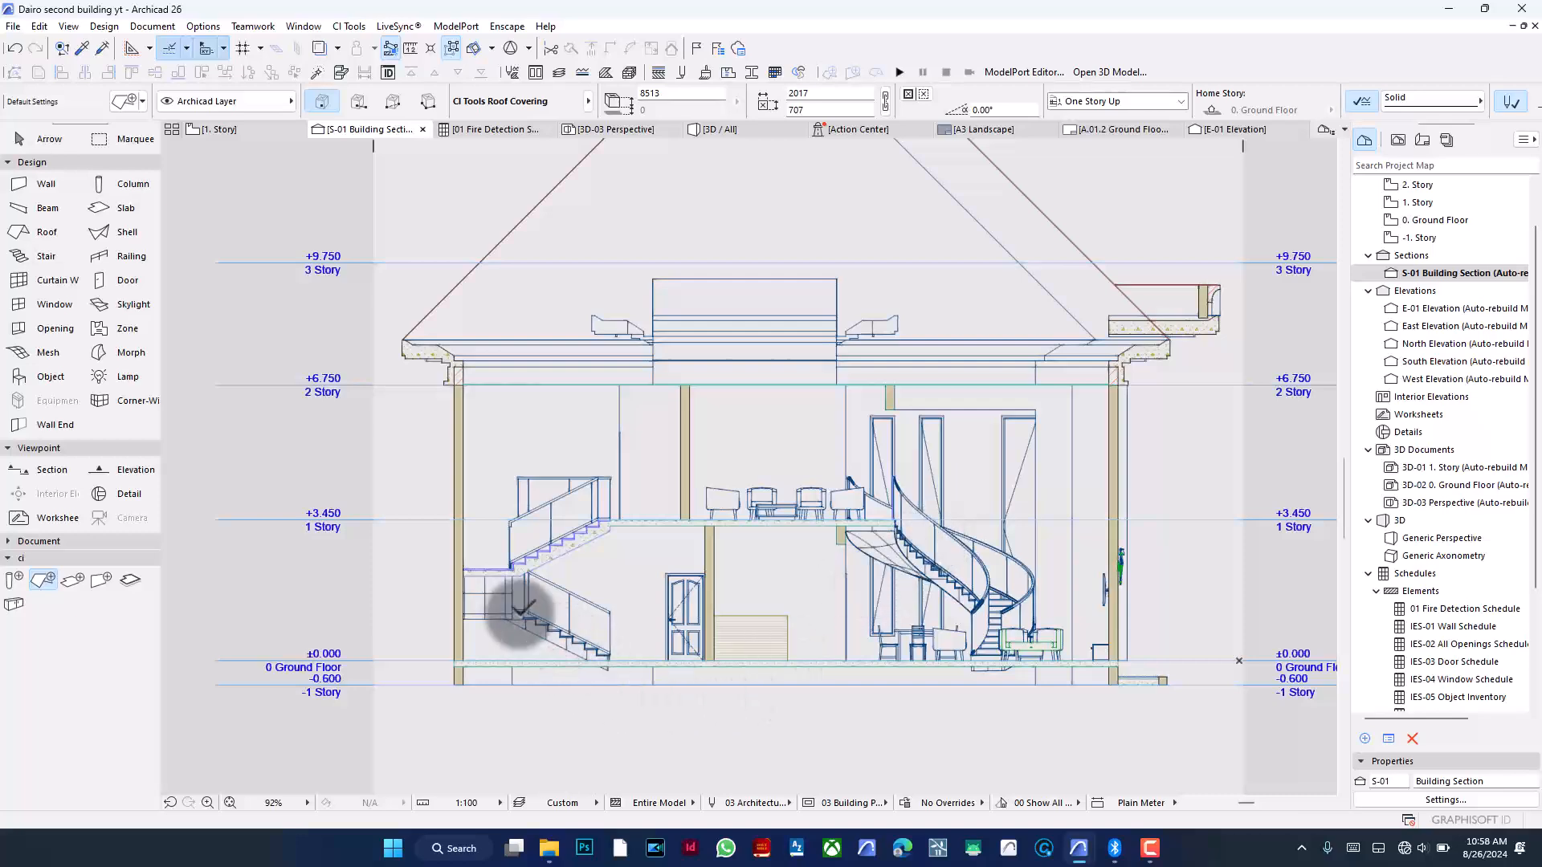
- Examine the staircases in the section and in the 3D view to compare their appearance
scroll(482, 604, "up", 8)
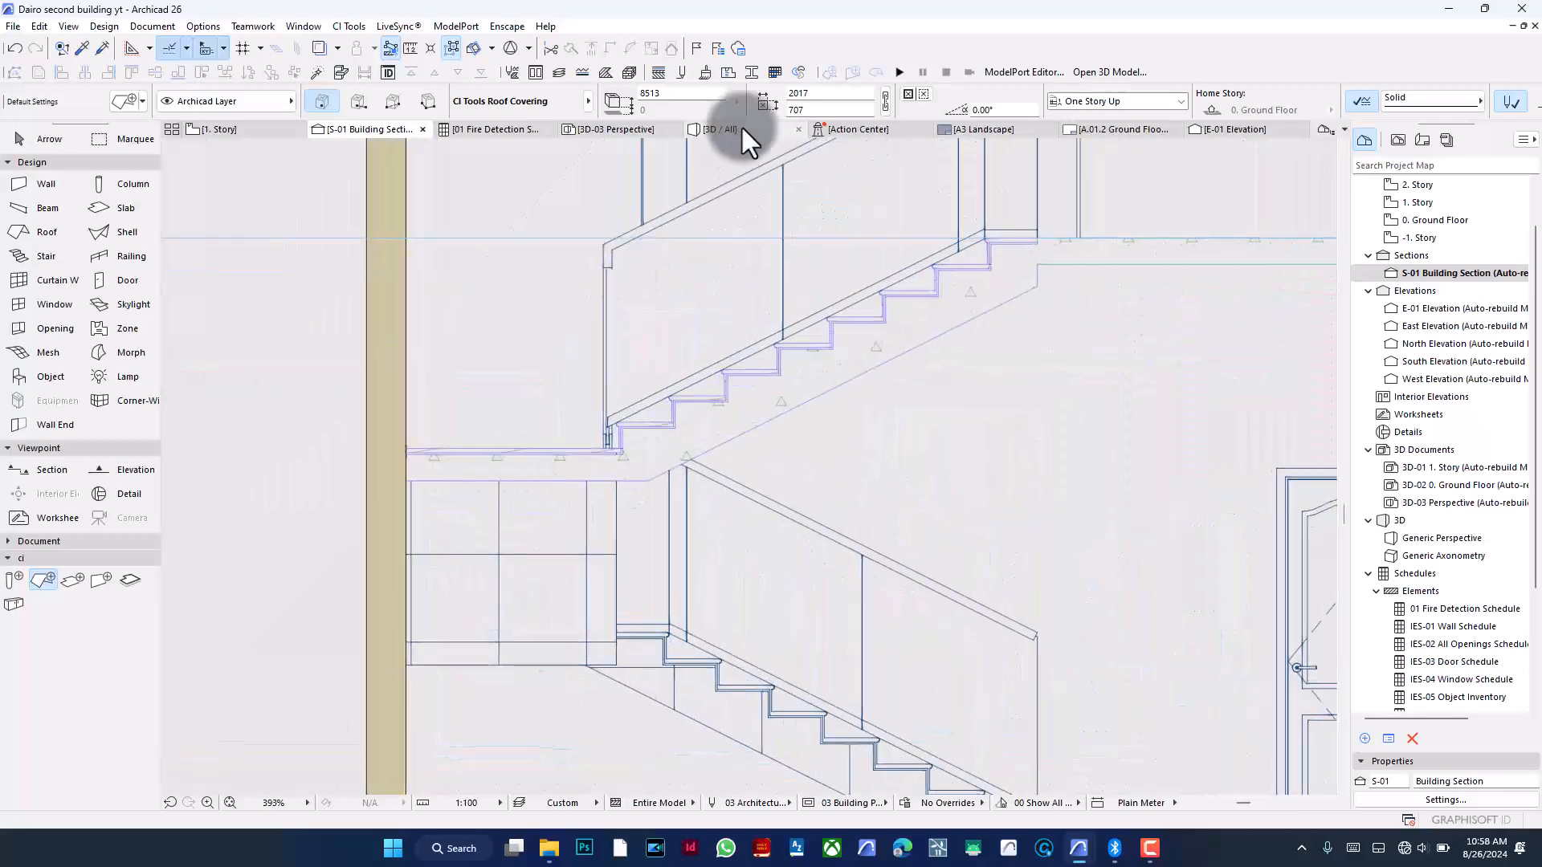
left_click(730, 129)
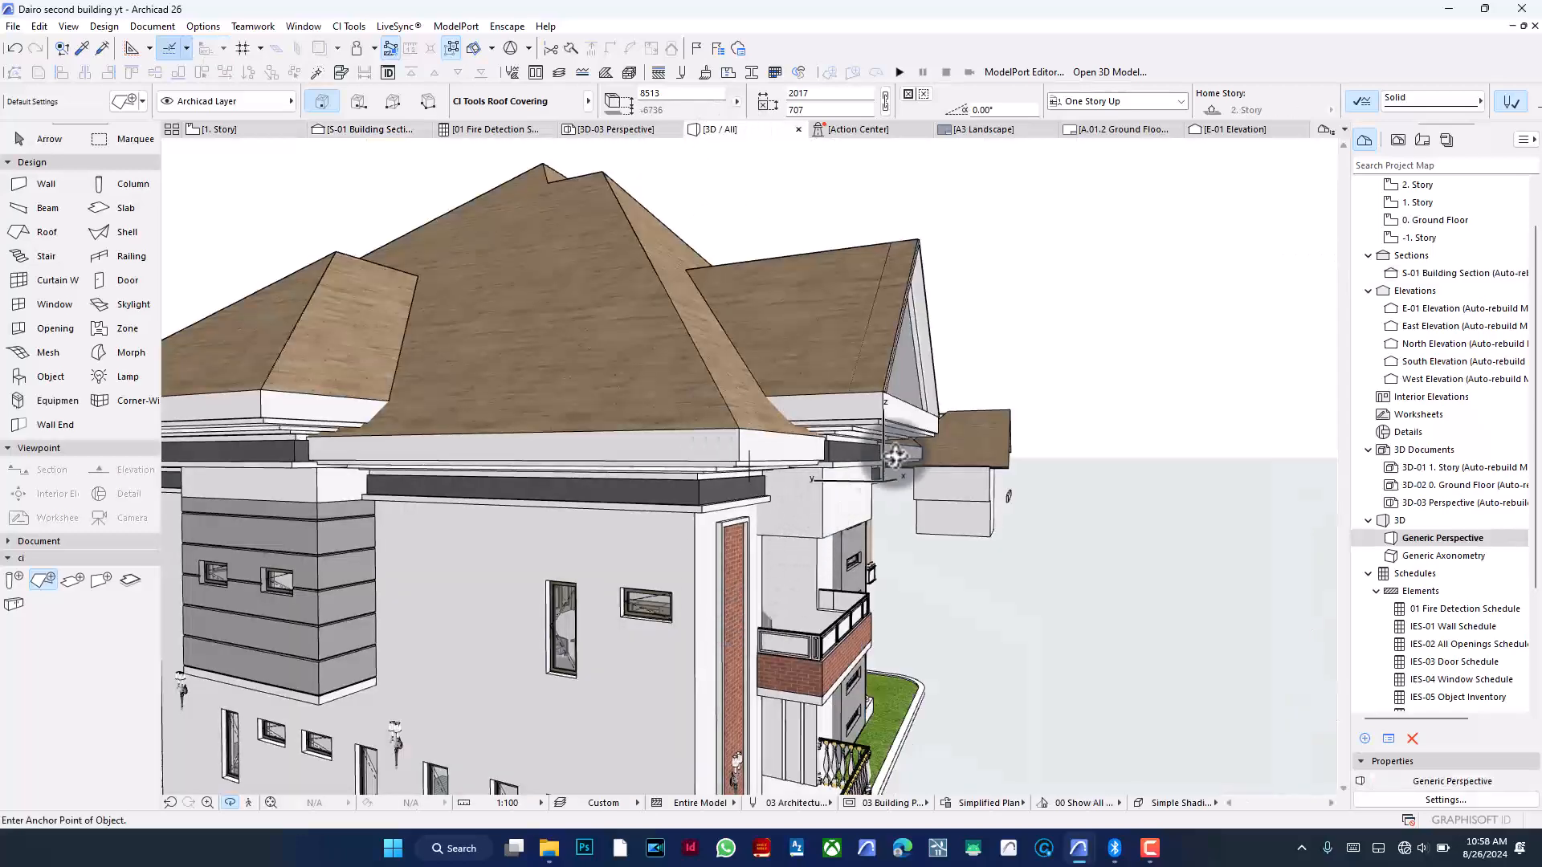
scroll(927, 450, "down", 5)
scroll(775, 514, "up", 5)
scroll(796, 513, "up", 10)
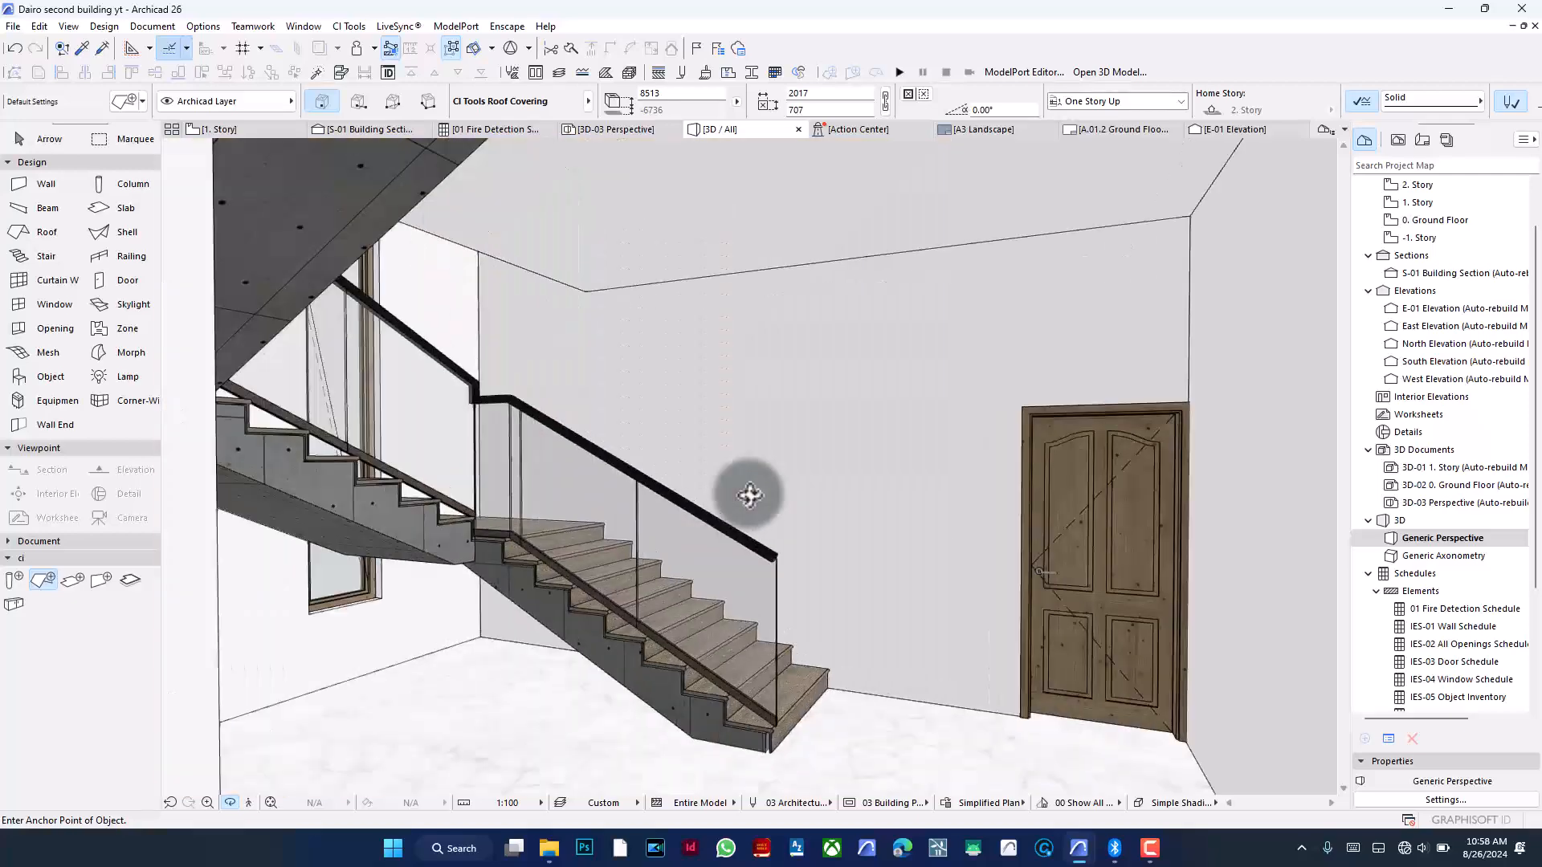
scroll(661, 534, "up", 5)
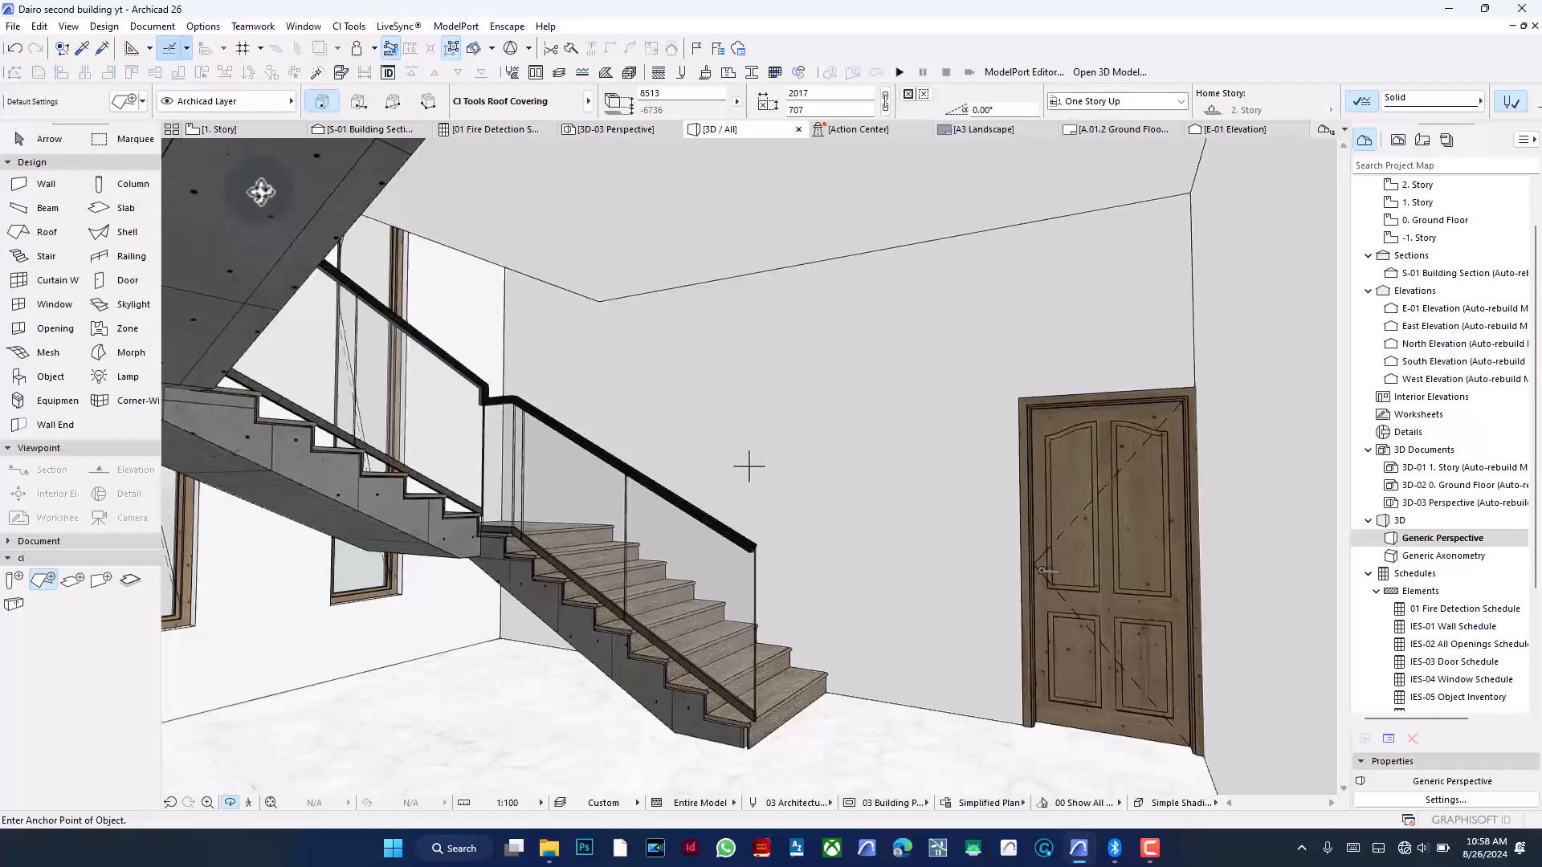
mouse_move(312, 269)
left_mouse_down()
mouse_move(275, 269)
mouse_move(330, 291)
left_mouse_up()
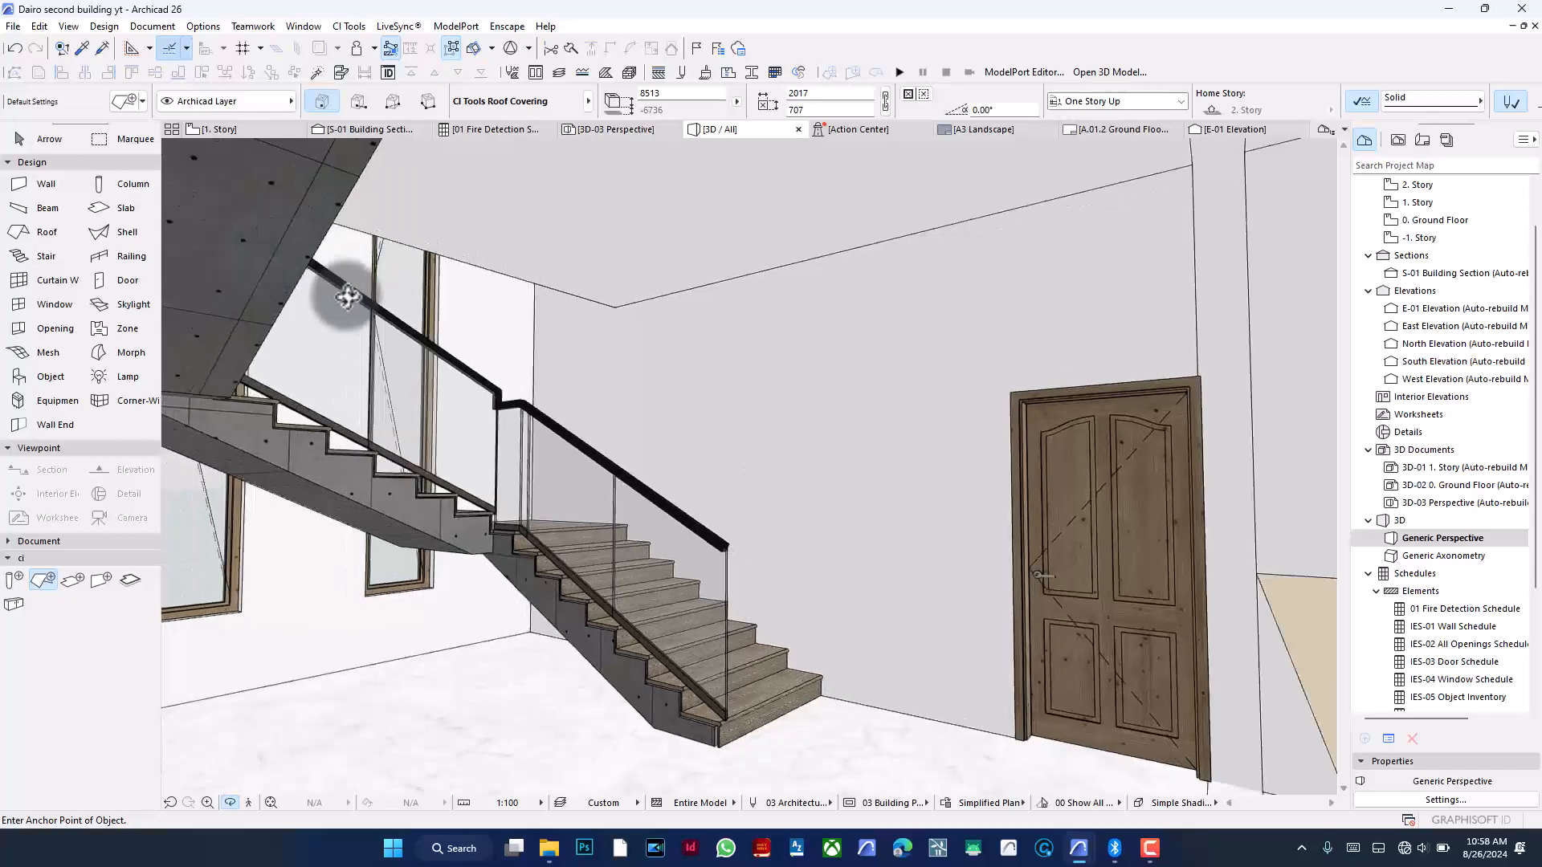
left_click_drag(619, 403, 465, 333)
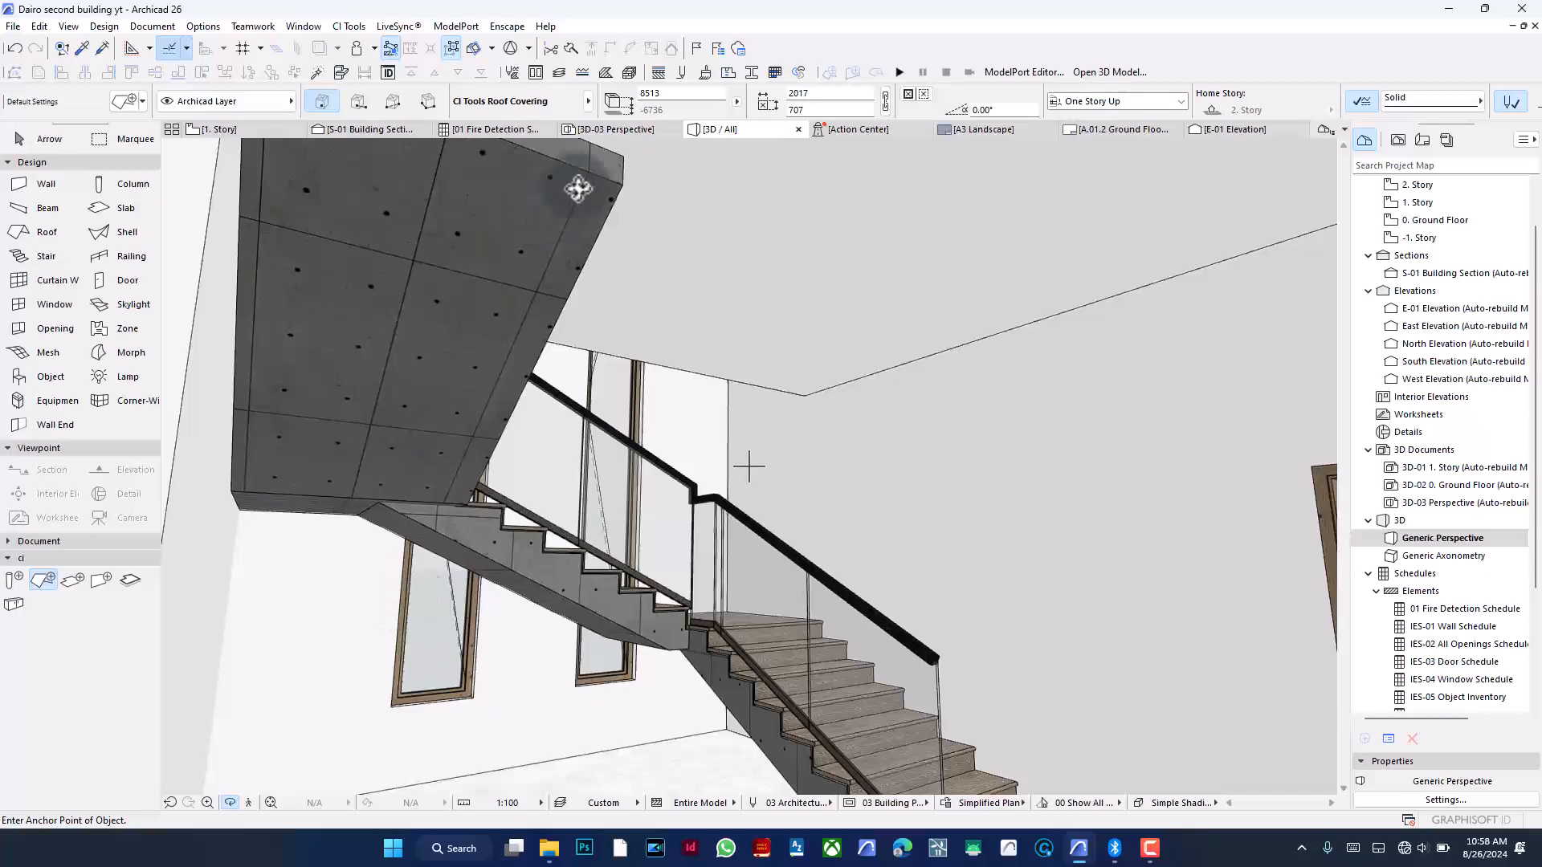
left_click(364, 129)
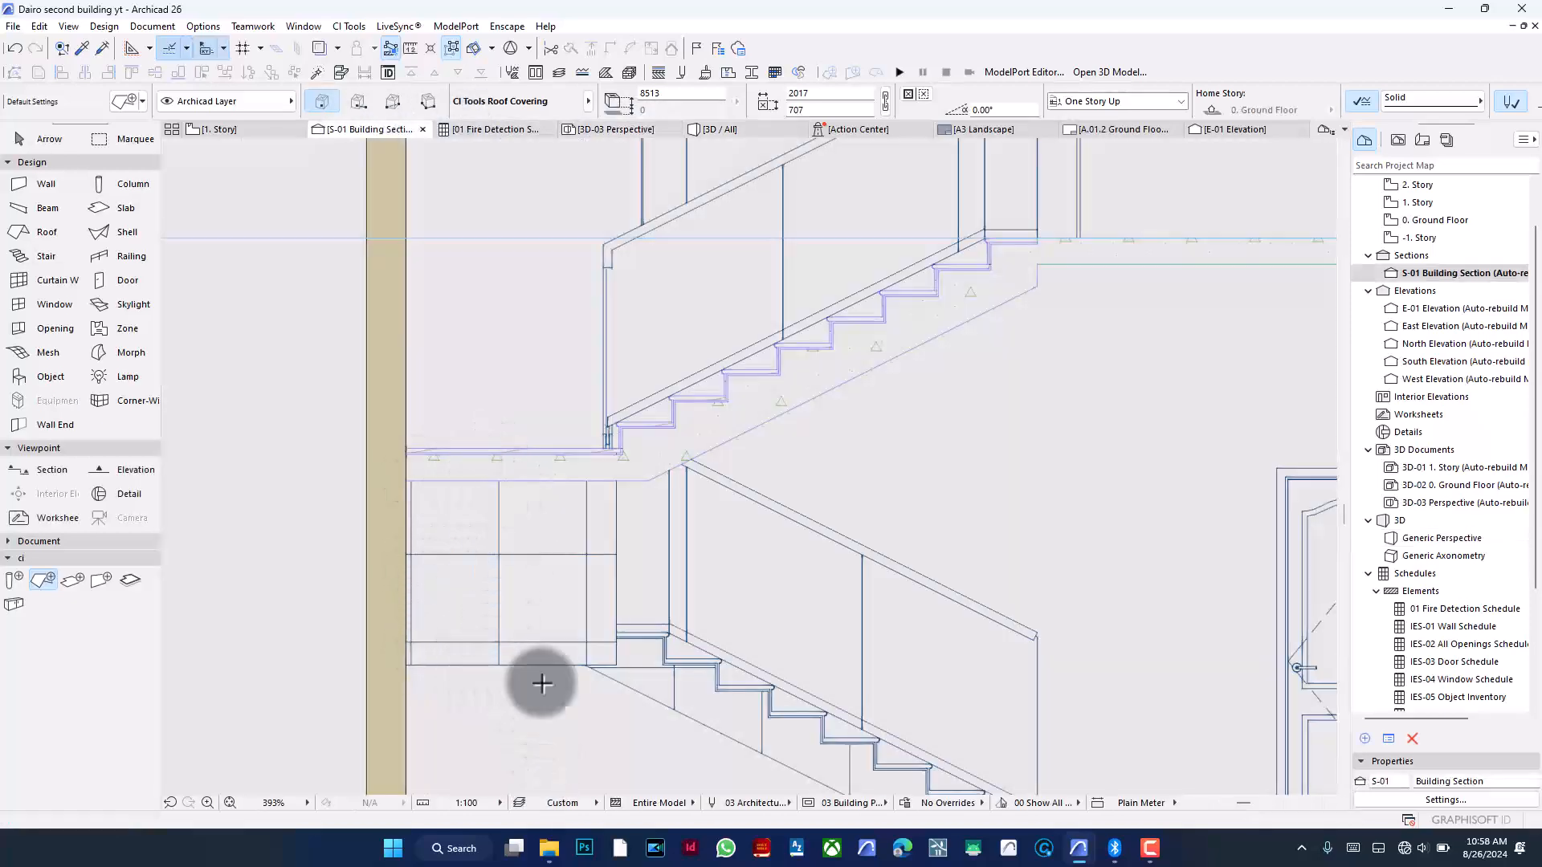
scroll(585, 618, "down", 2)
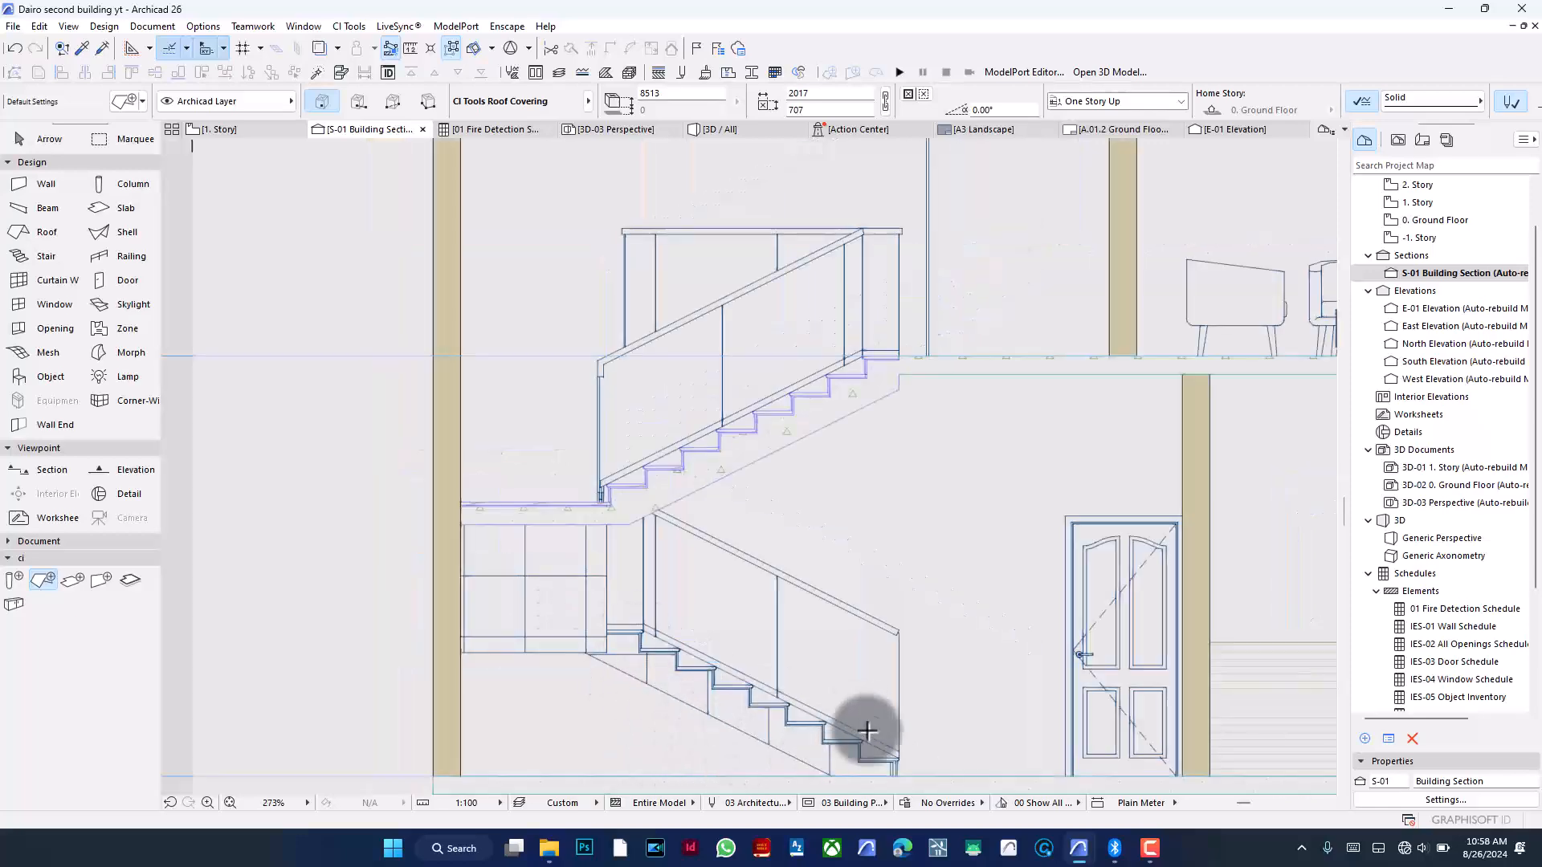
scroll(548, 570, "down", 2)
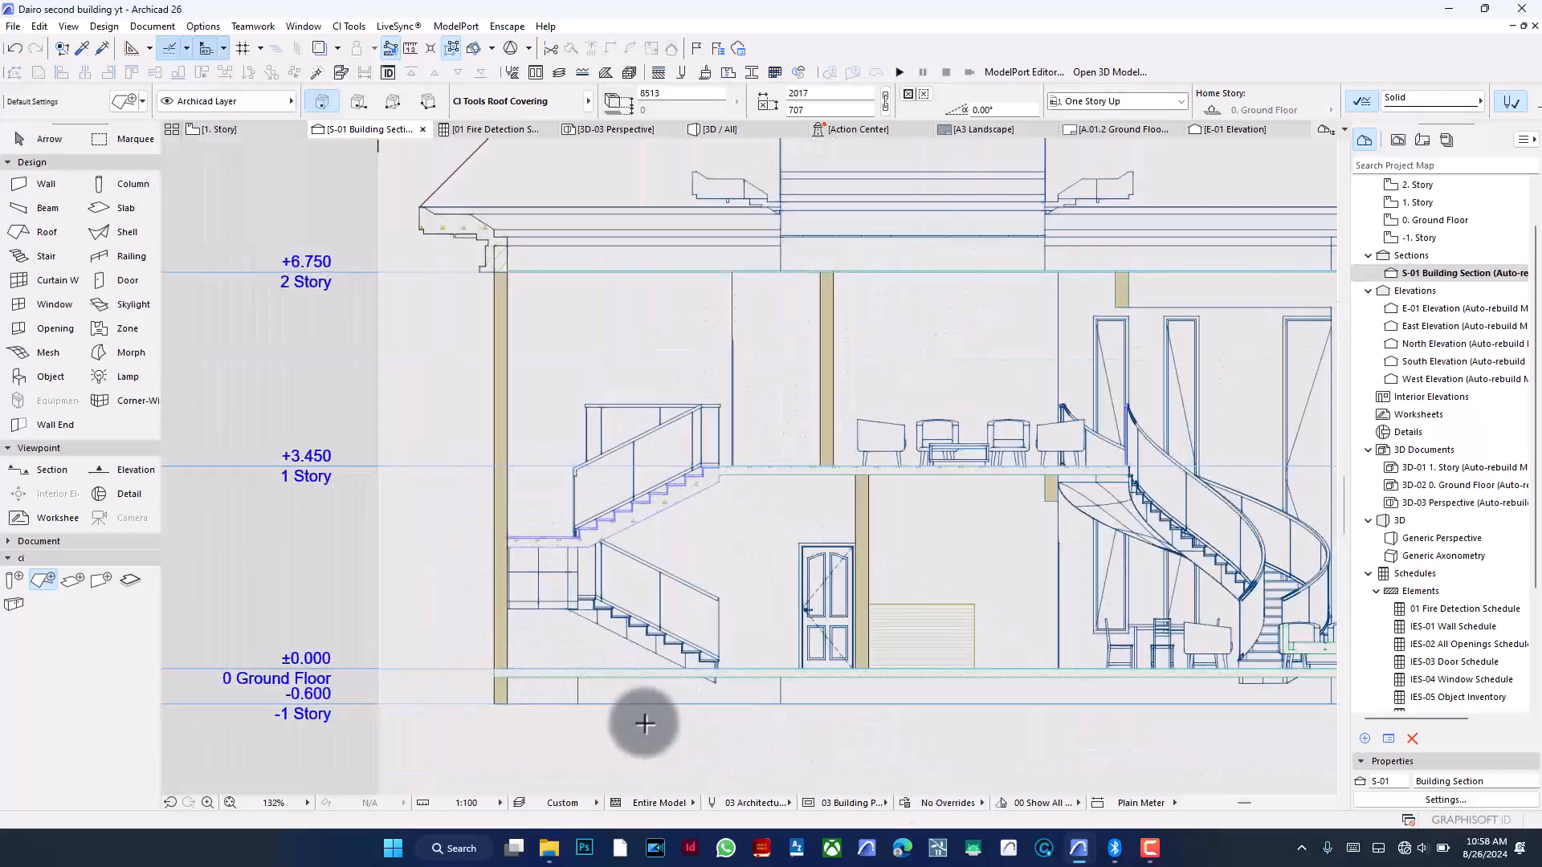
scroll(551, 649, "down", 1)
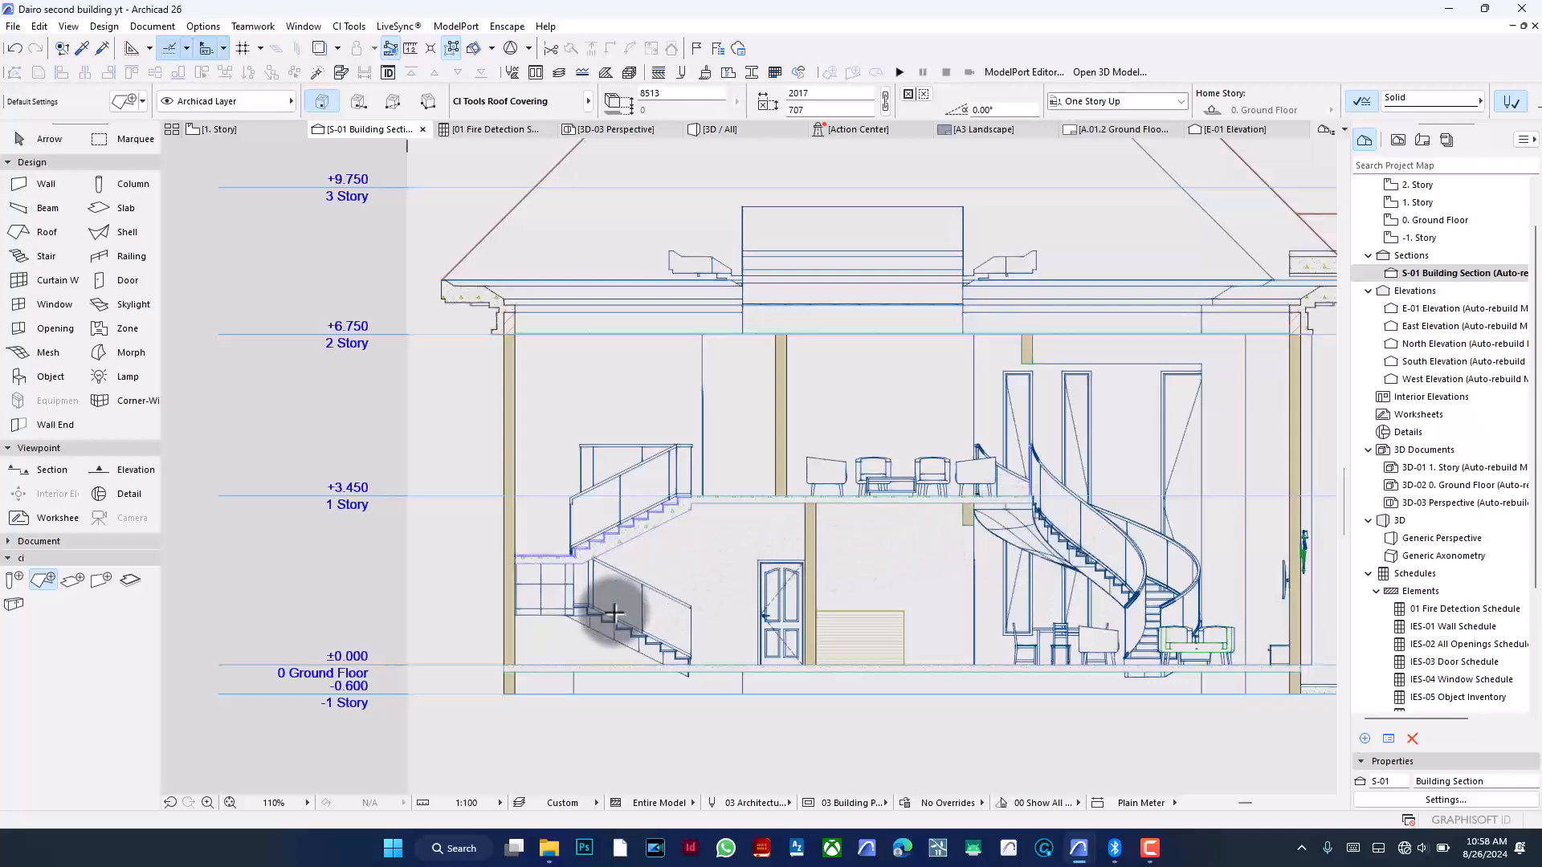
scroll(611, 612, "down", 1)
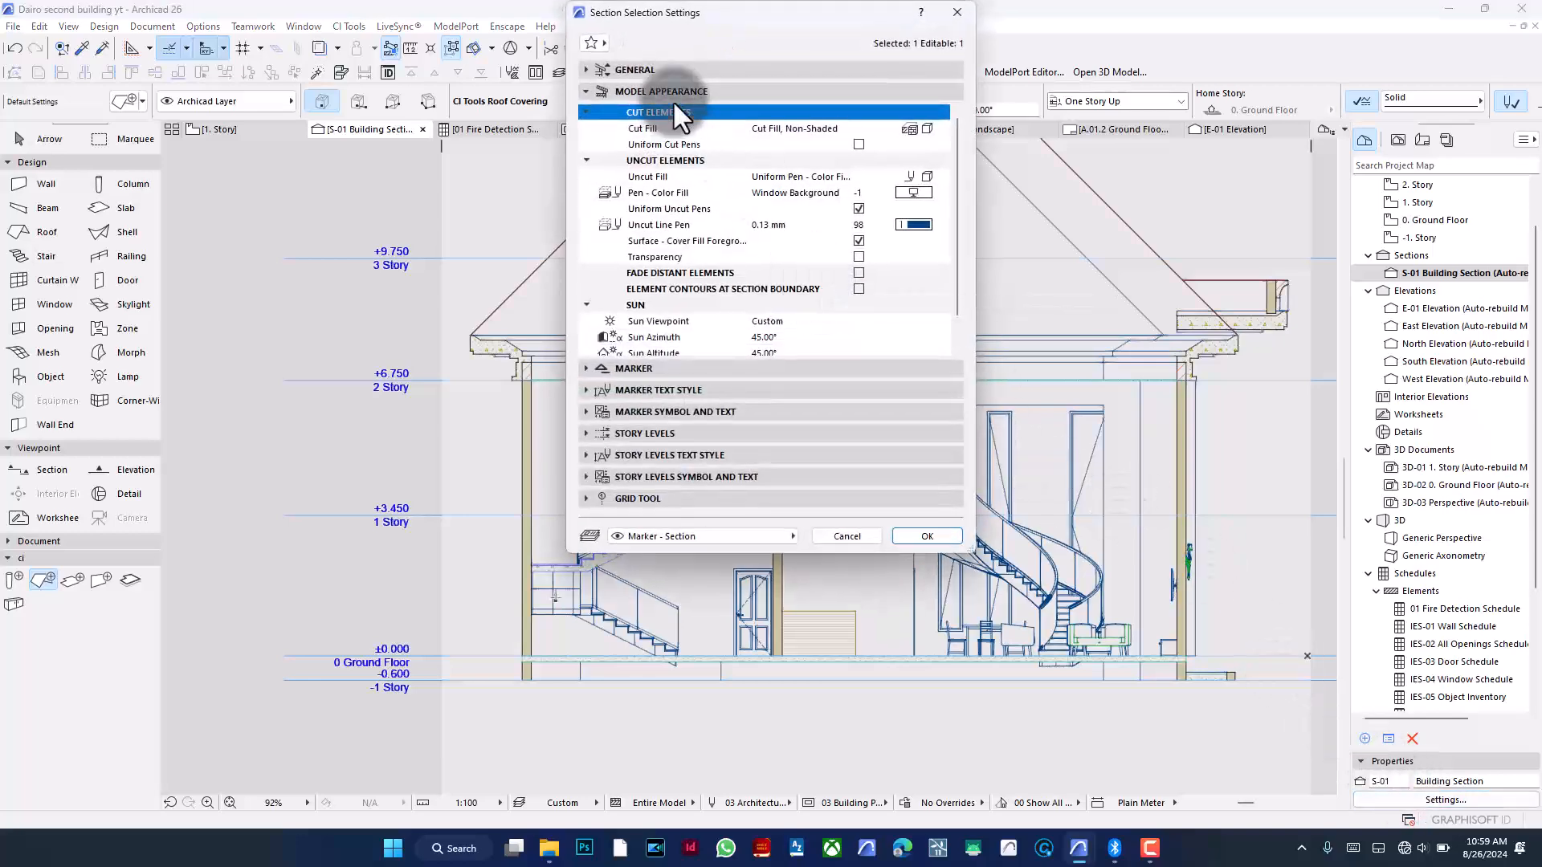
- Turn on Shadow in the S-01 section's sun settings, review the shadow fill and background pen, and apply
scroll(711, 229, "down", 1)
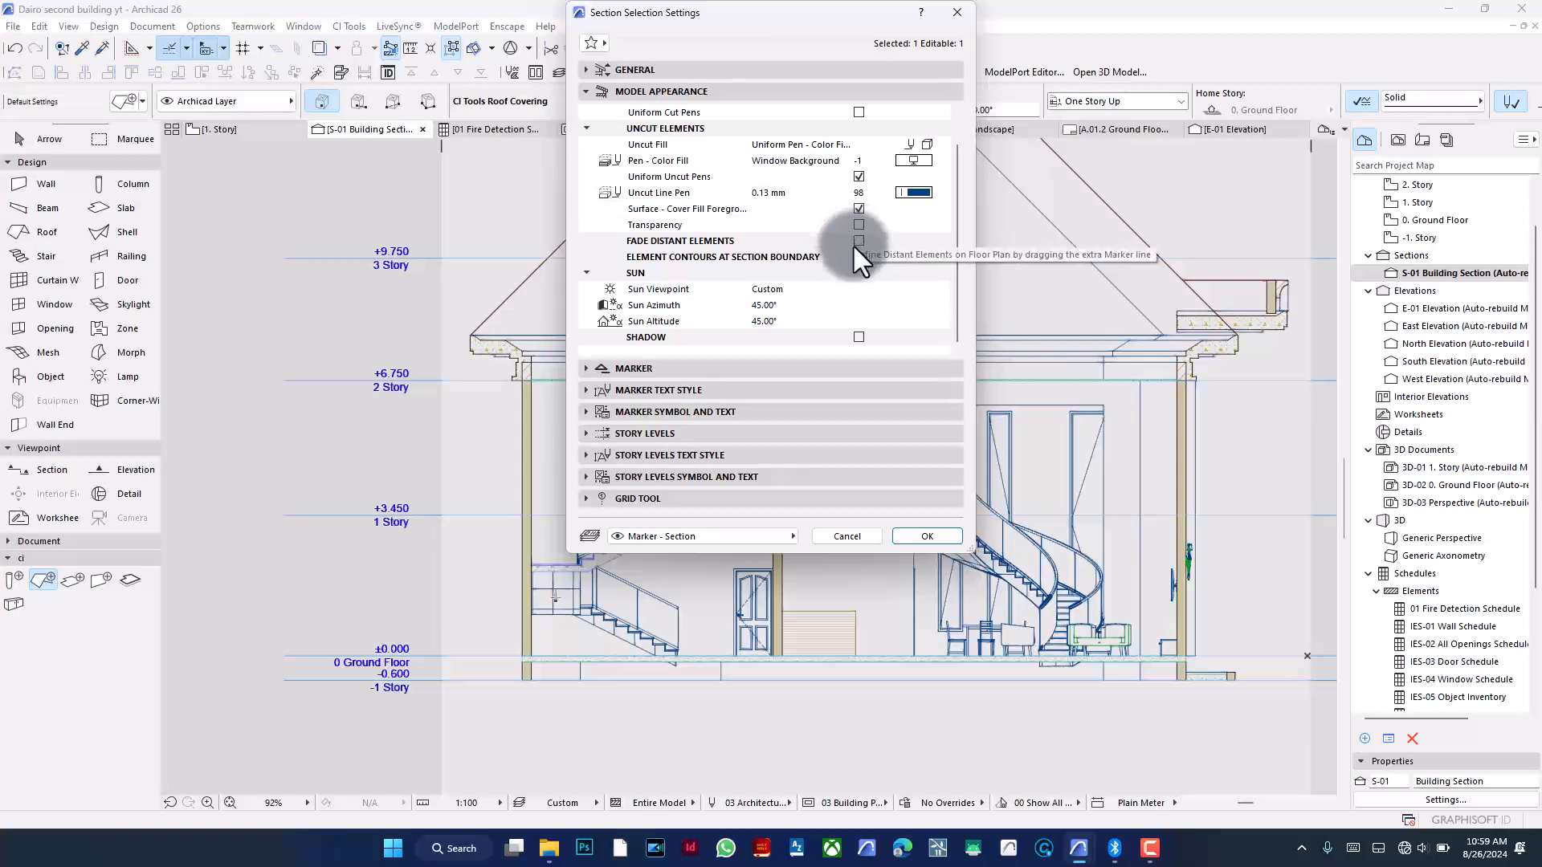
left_click(855, 331)
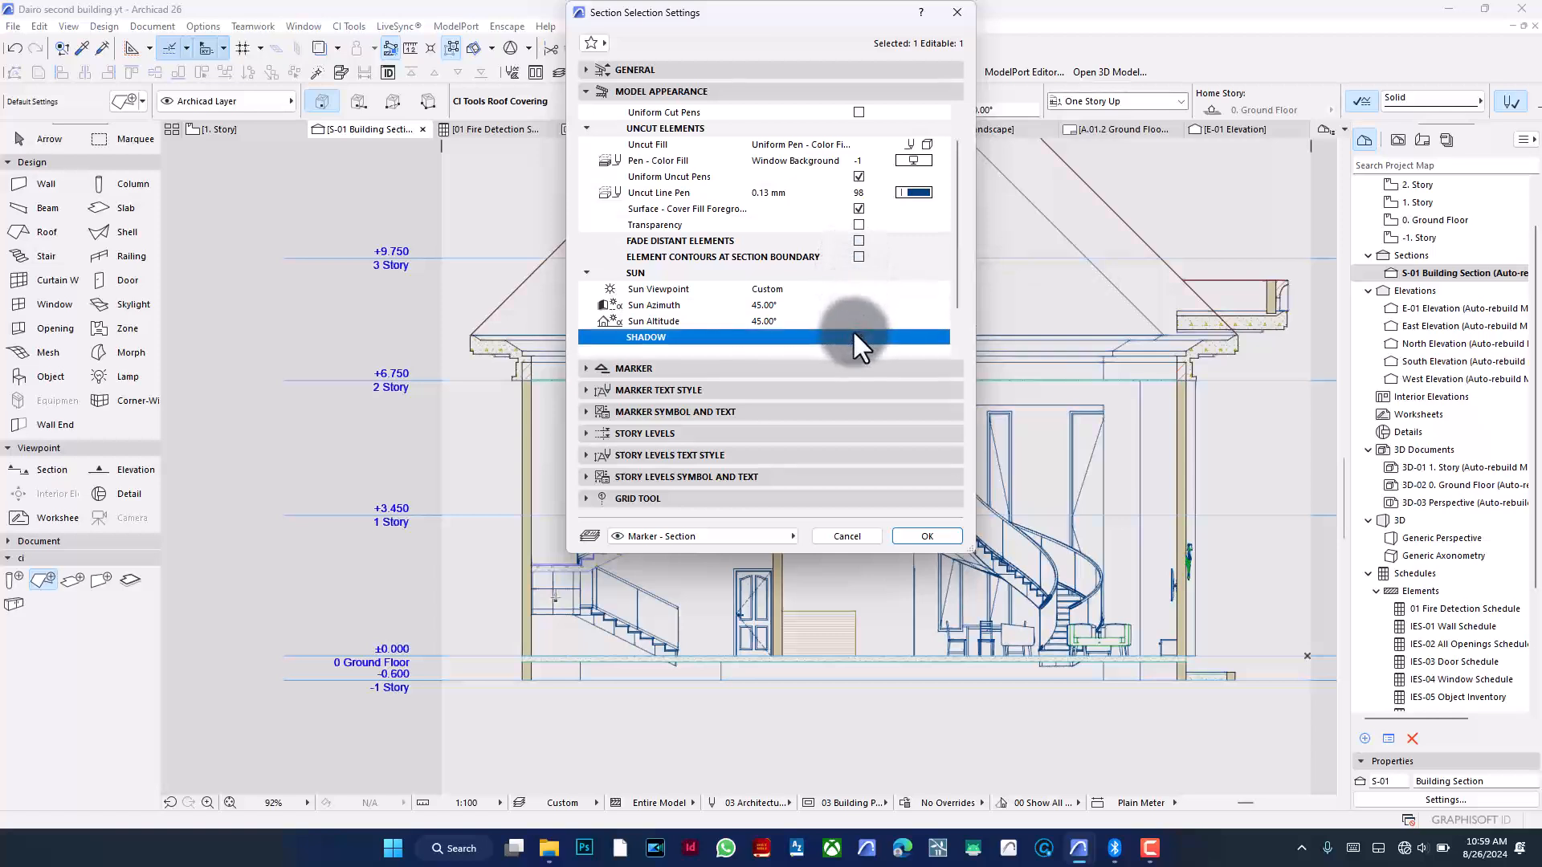
scroll(877, 293, "down", 2)
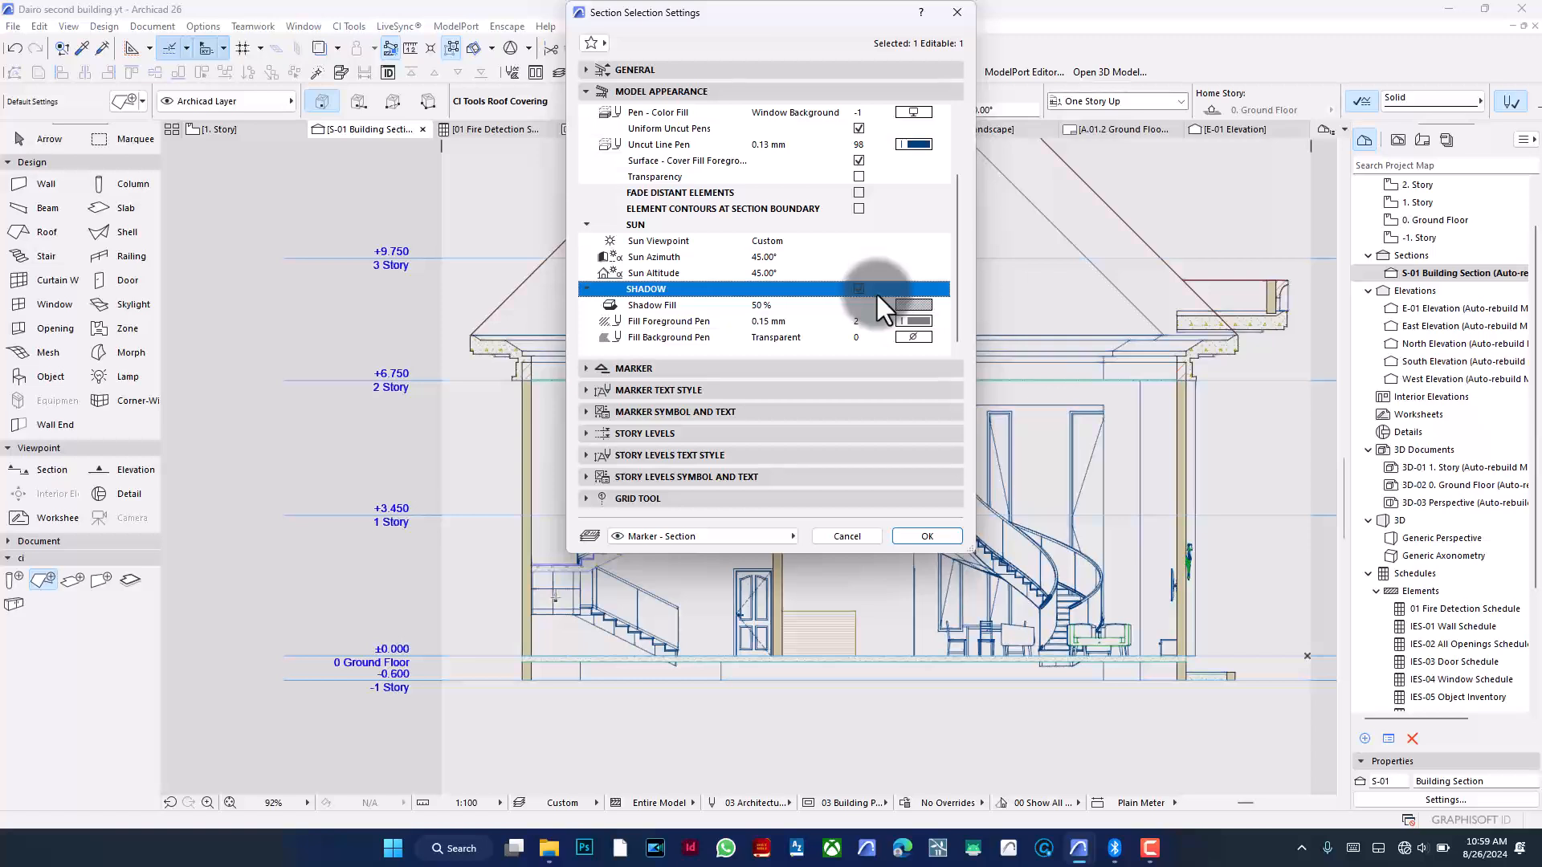
left_click(927, 310)
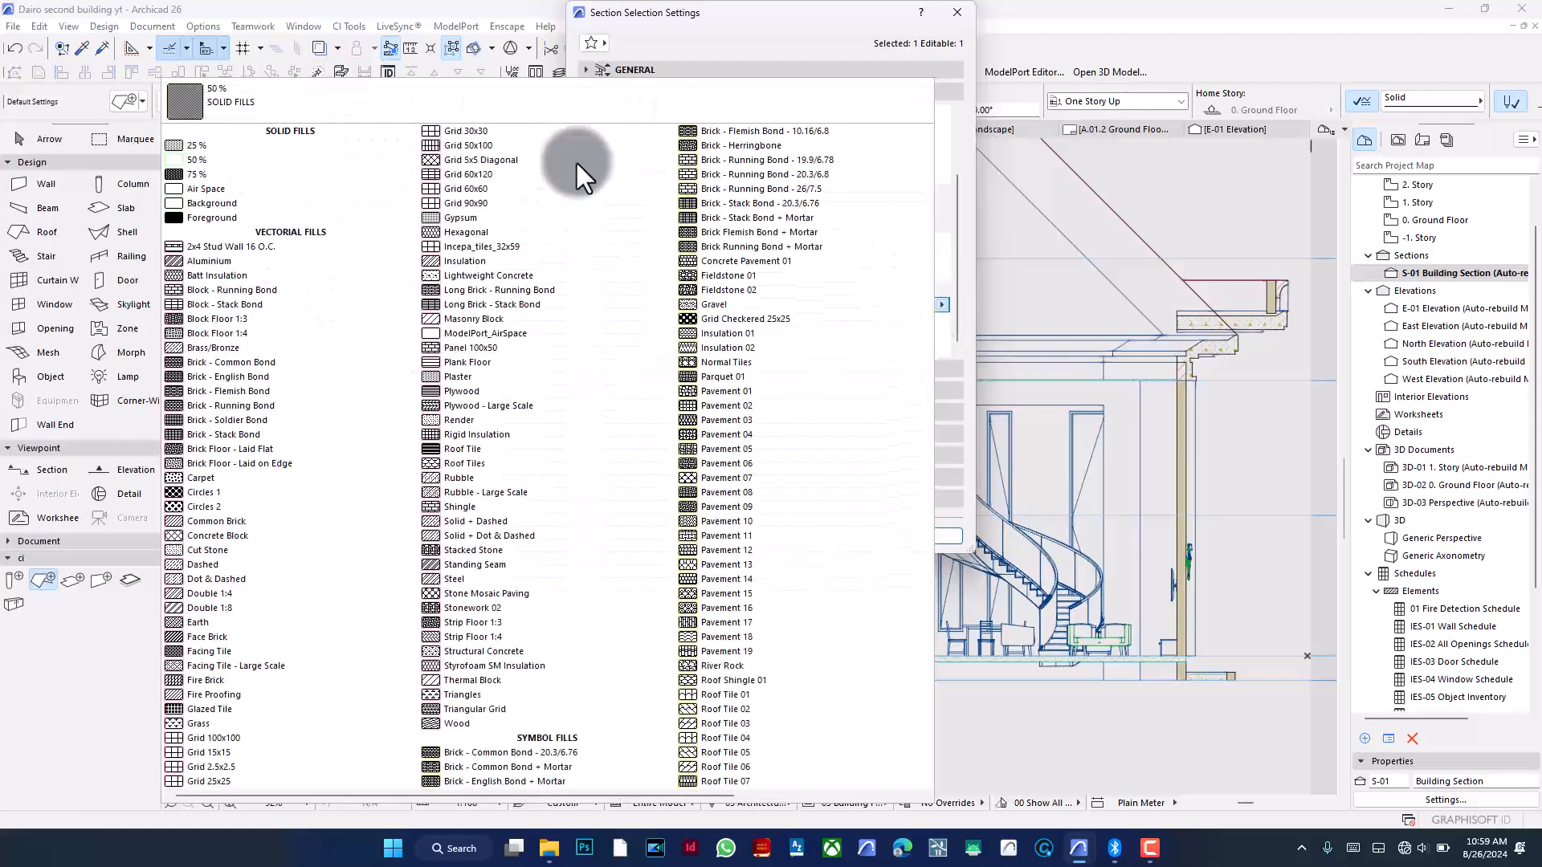
left_click(962, 172)
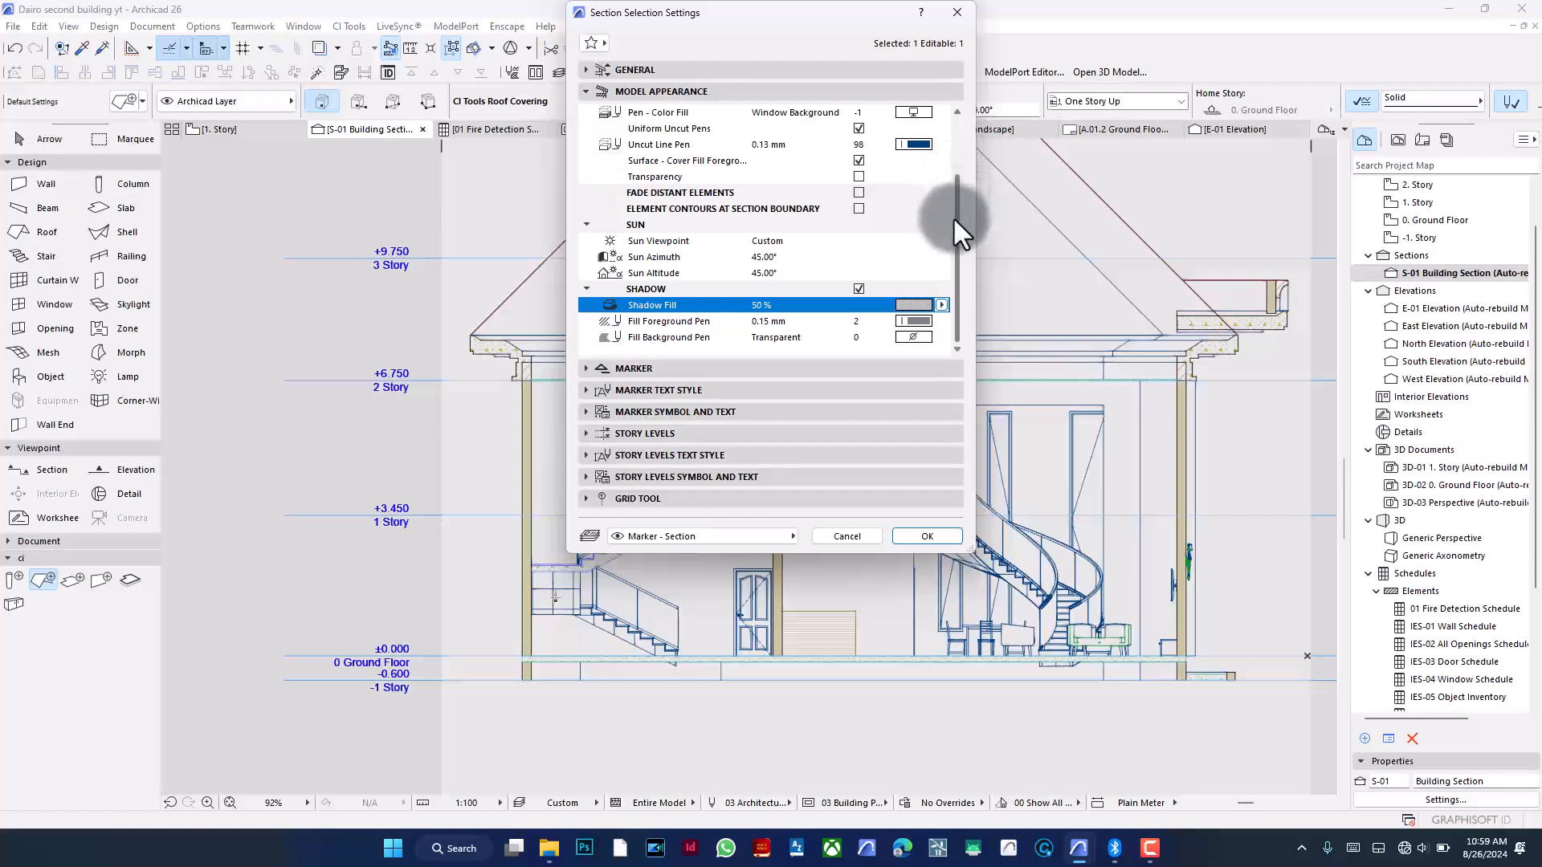
left_click(916, 336)
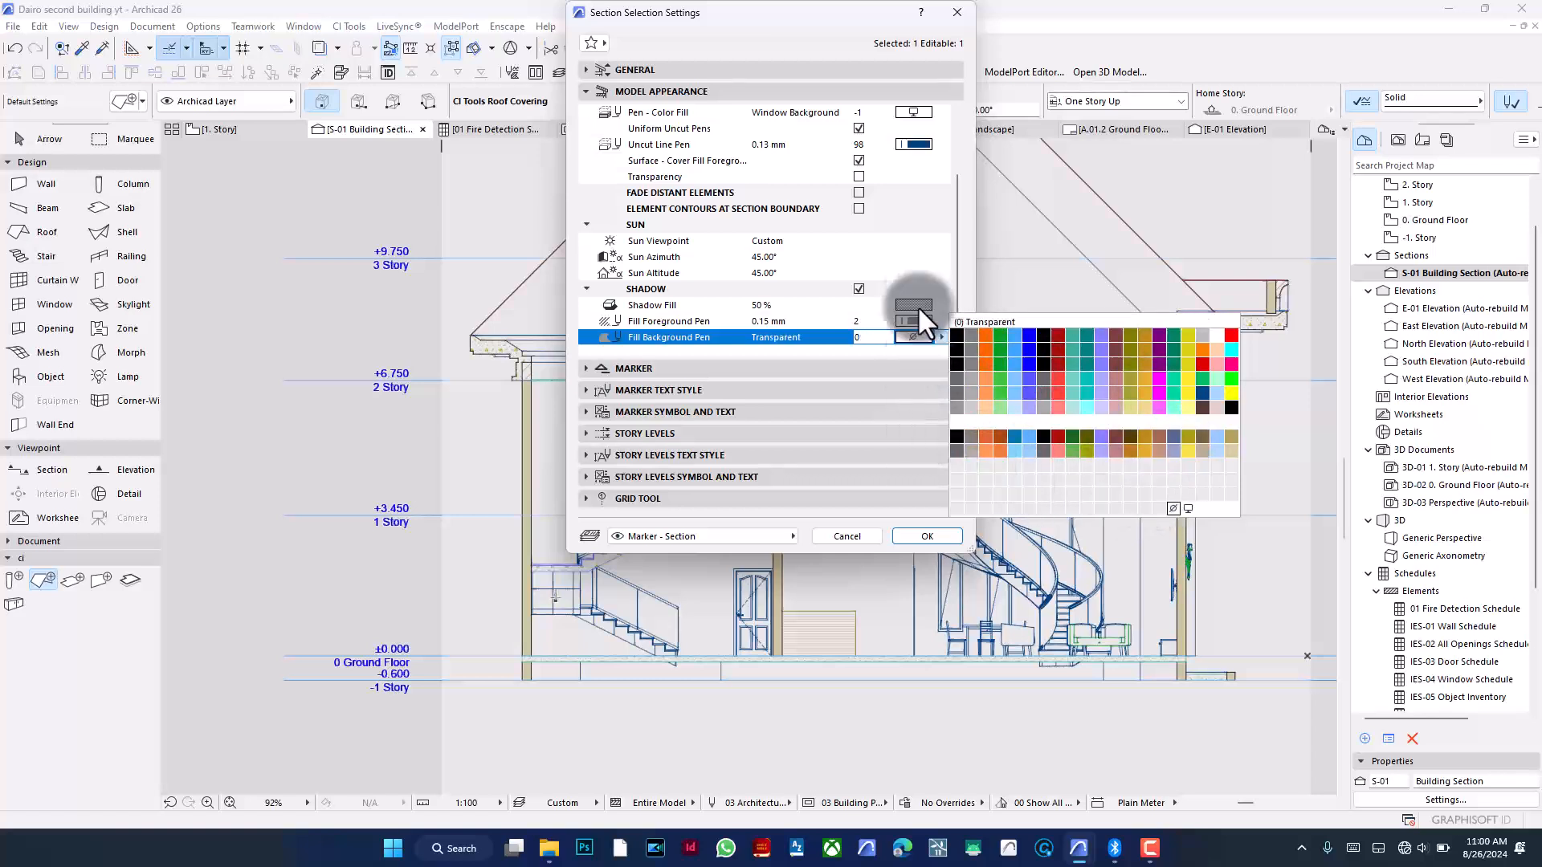
left_click(962, 161)
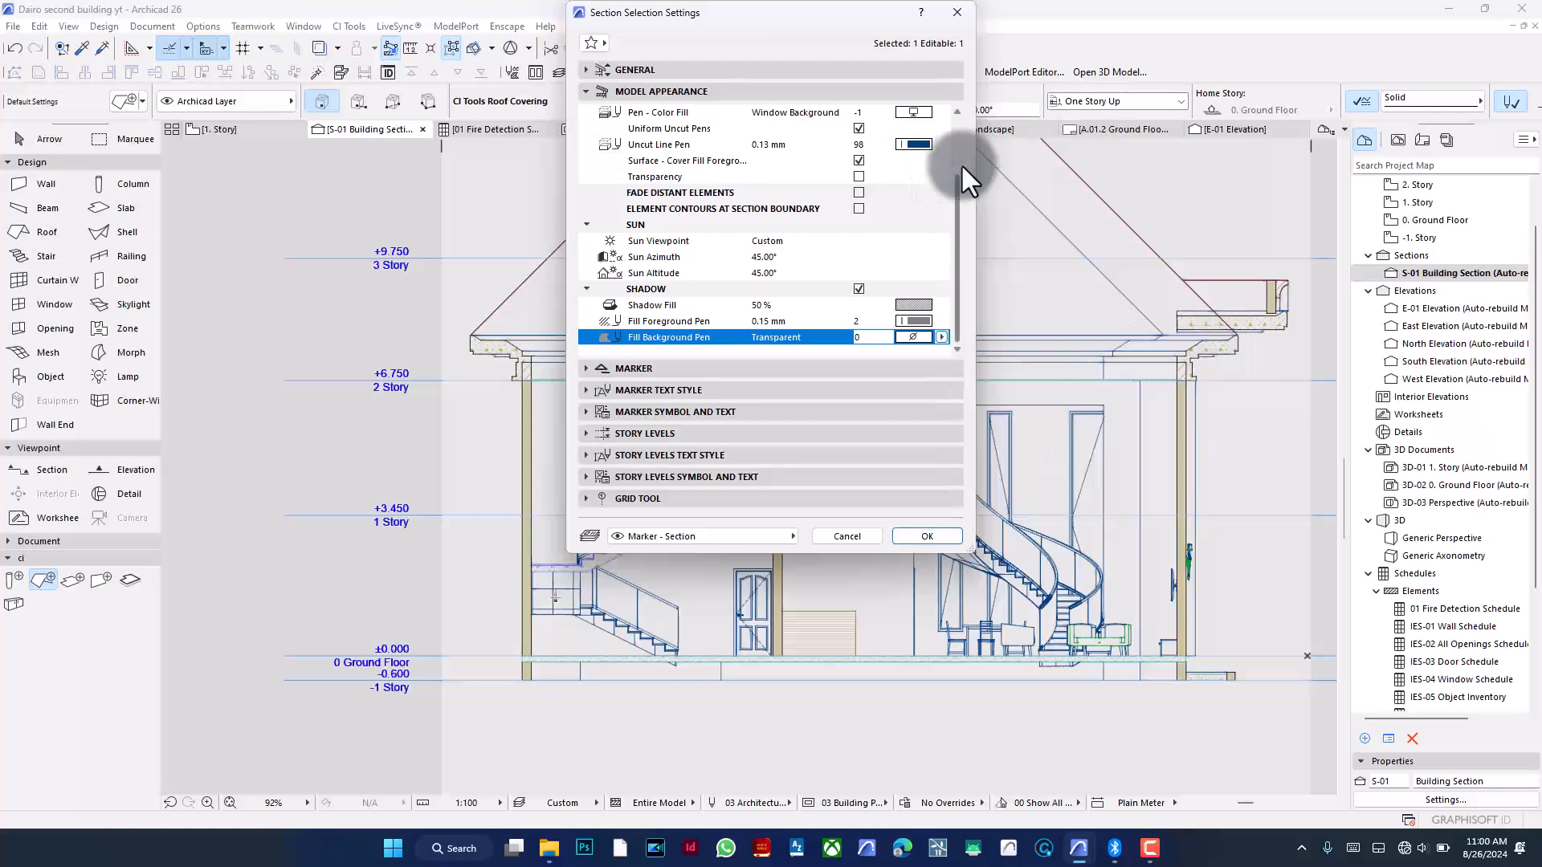
scroll(875, 181, "up", 5)
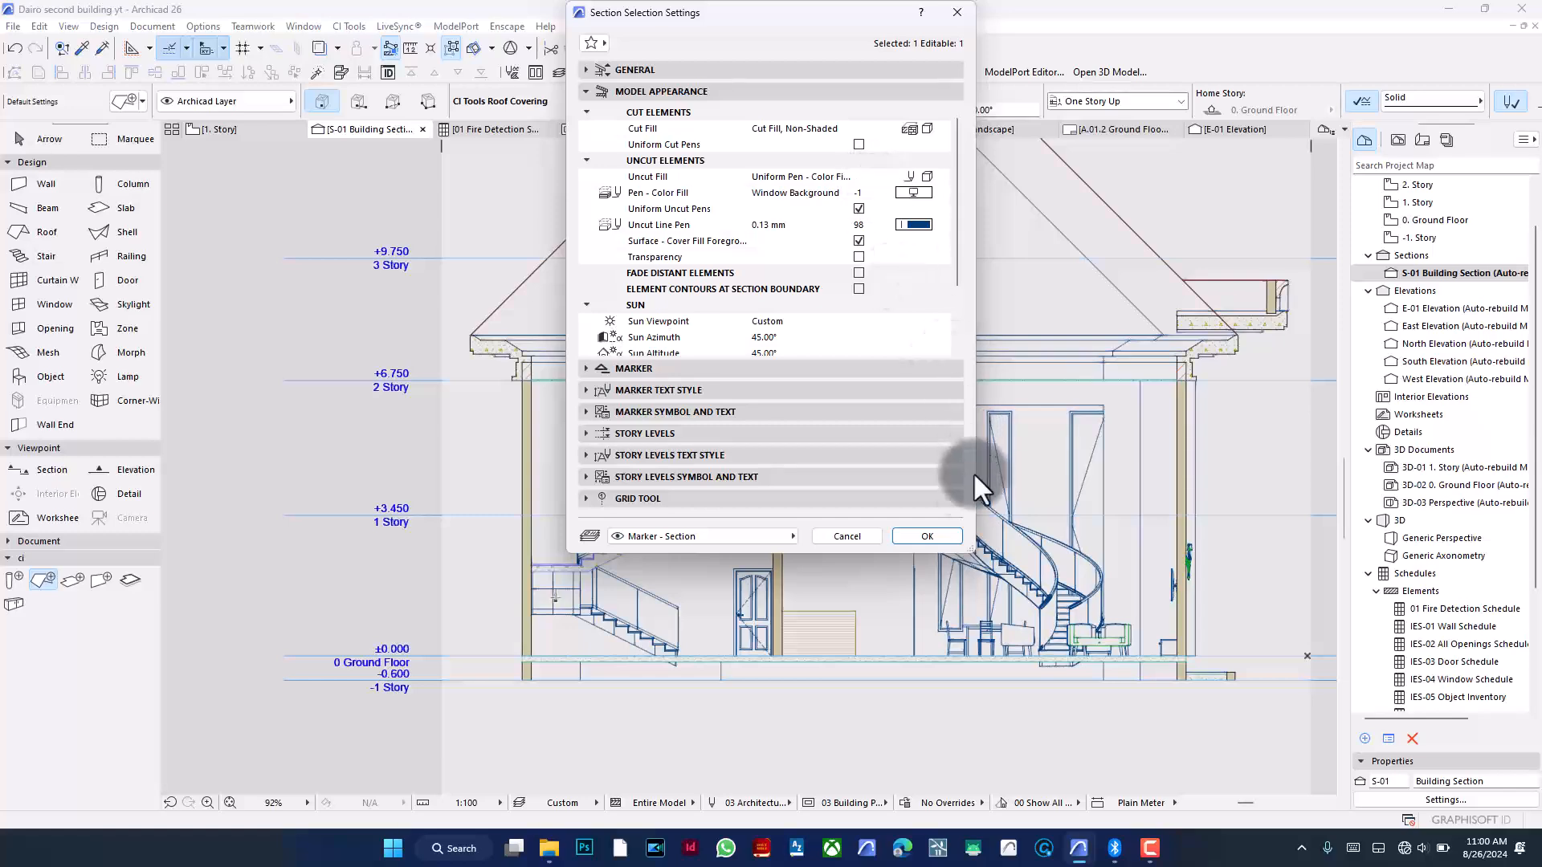
left_click(935, 534)
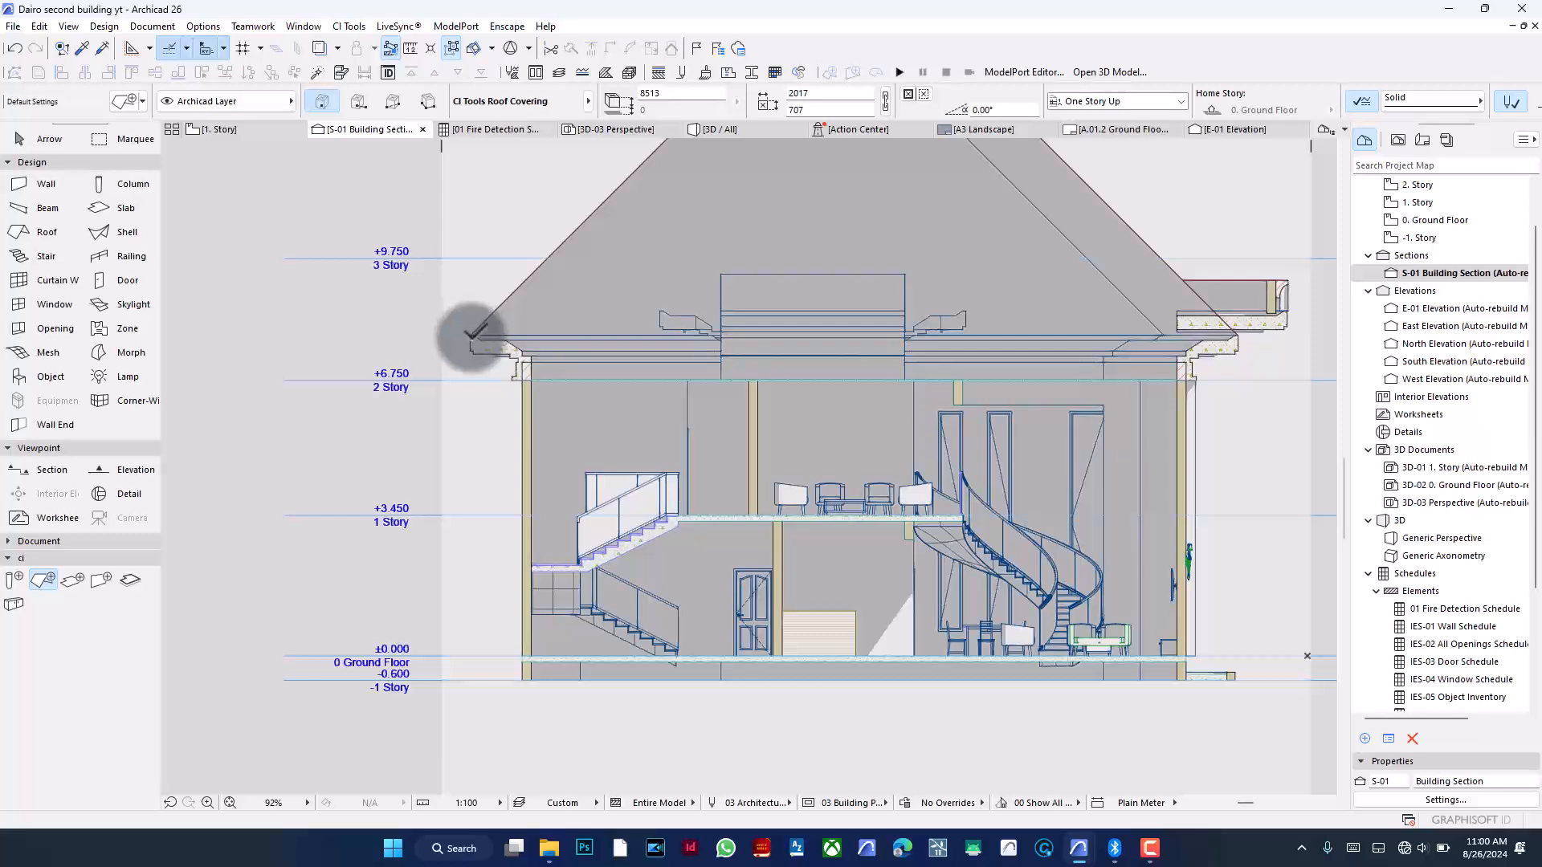
- Set the S-01 section's sun altitude to 10° and sun azimuth to 5°, and apply the settings
scroll(584, 679, "down", 1)
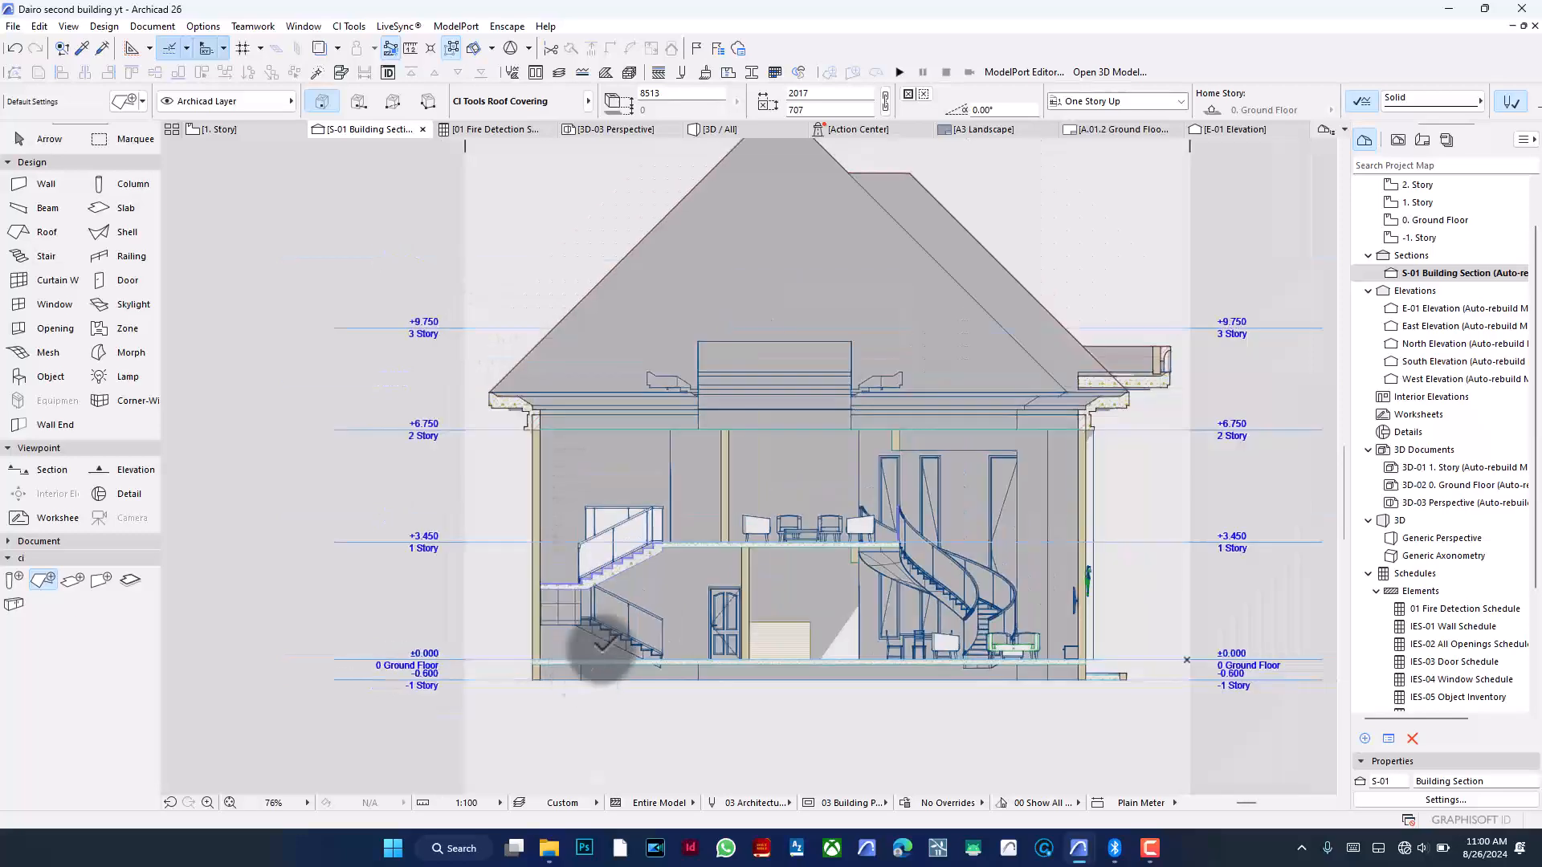
scroll(645, 463, "down", 2)
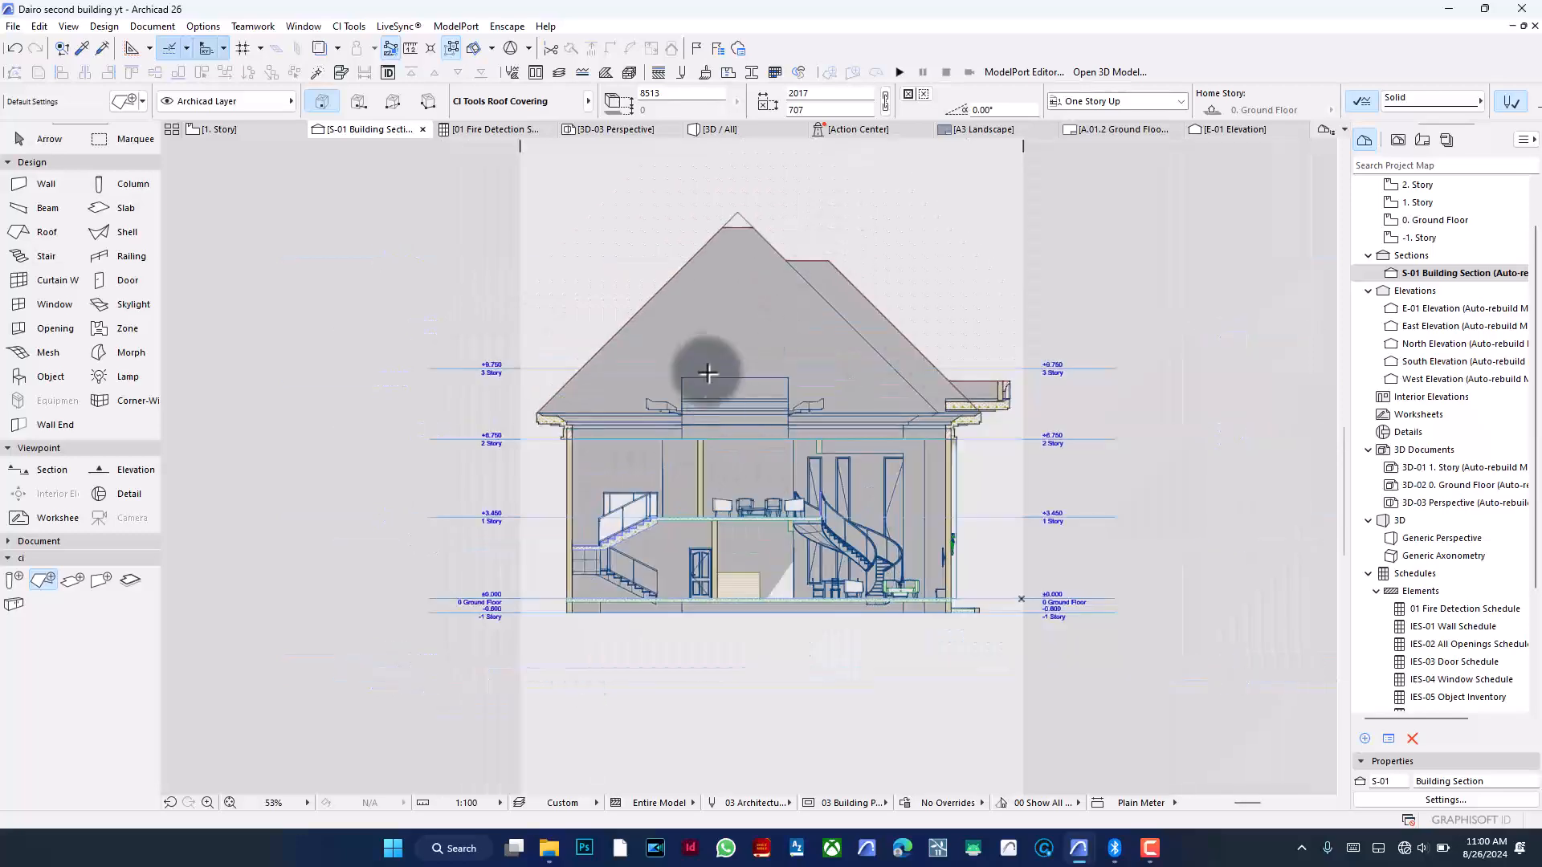
scroll(705, 327, "up", 2)
scroll(681, 383, "down", 1)
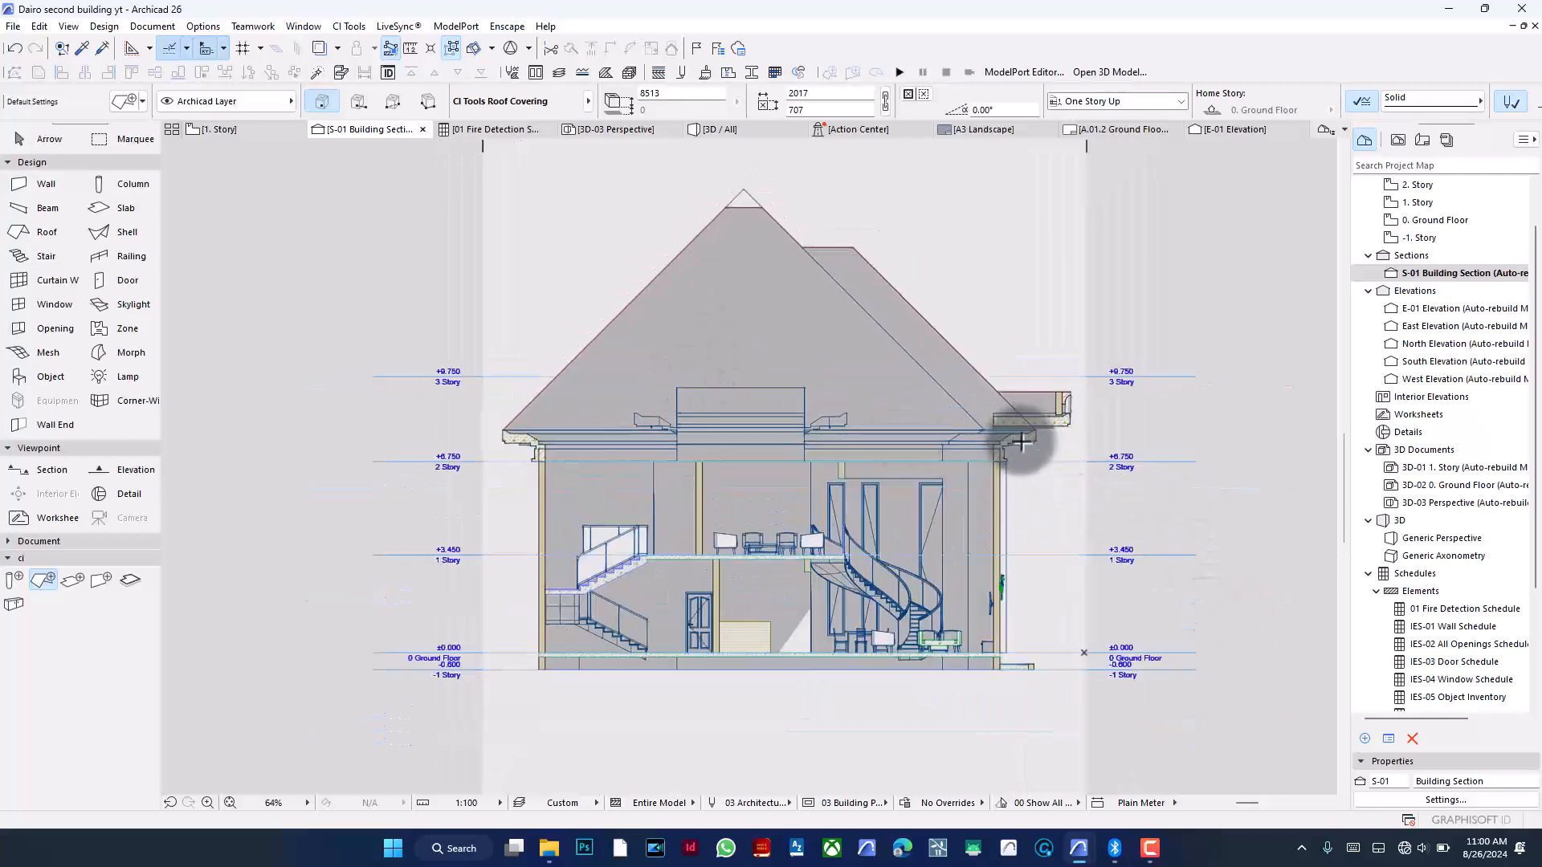
left_click(1461, 800)
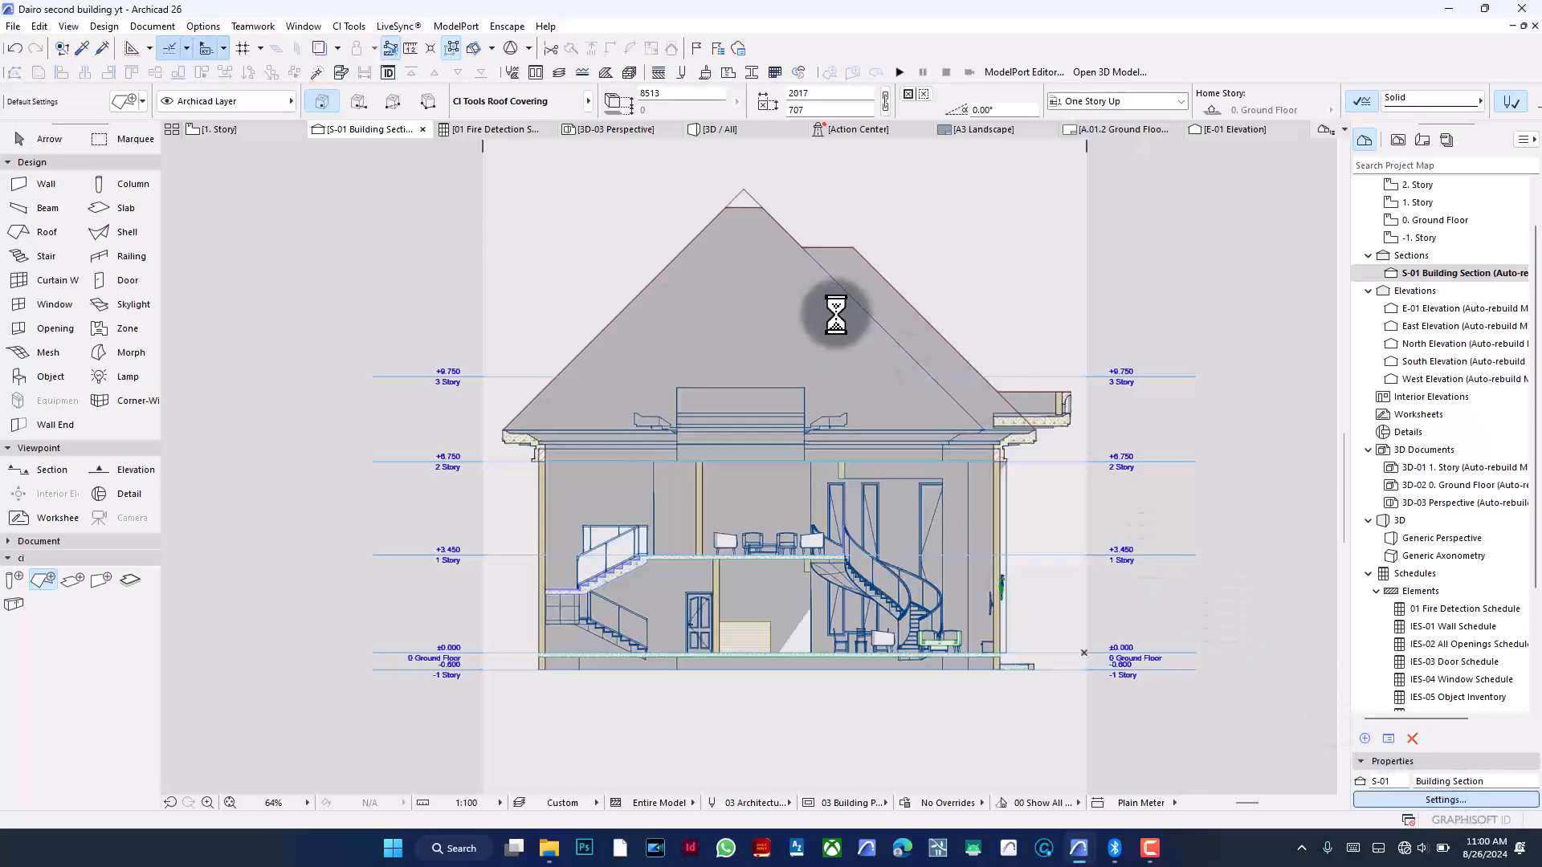
scroll(829, 261, "down", 1)
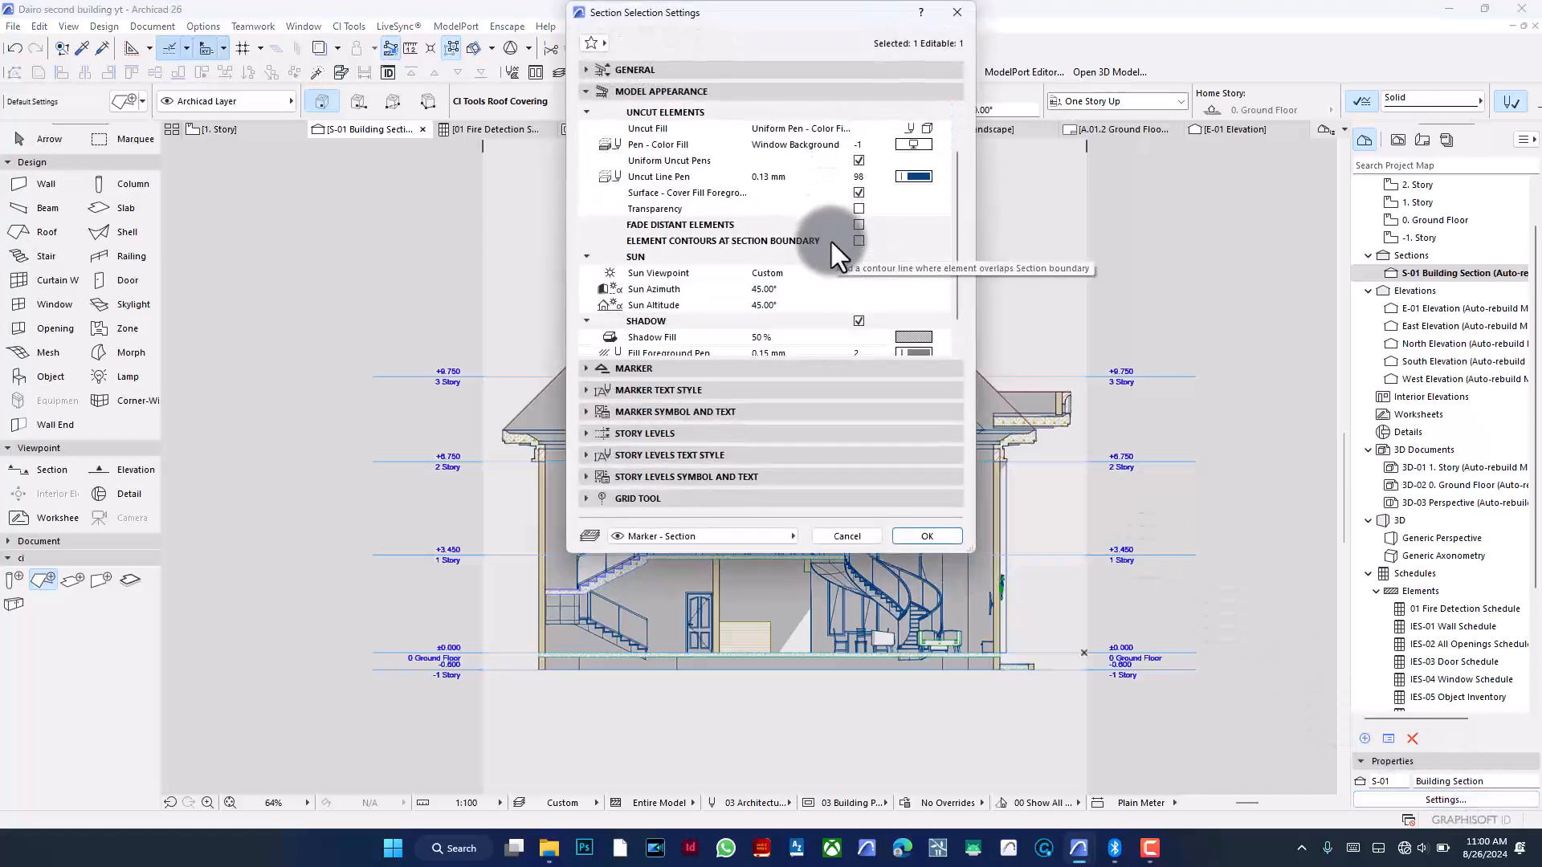
scroll(830, 238, "down", 2)
left_click(861, 289)
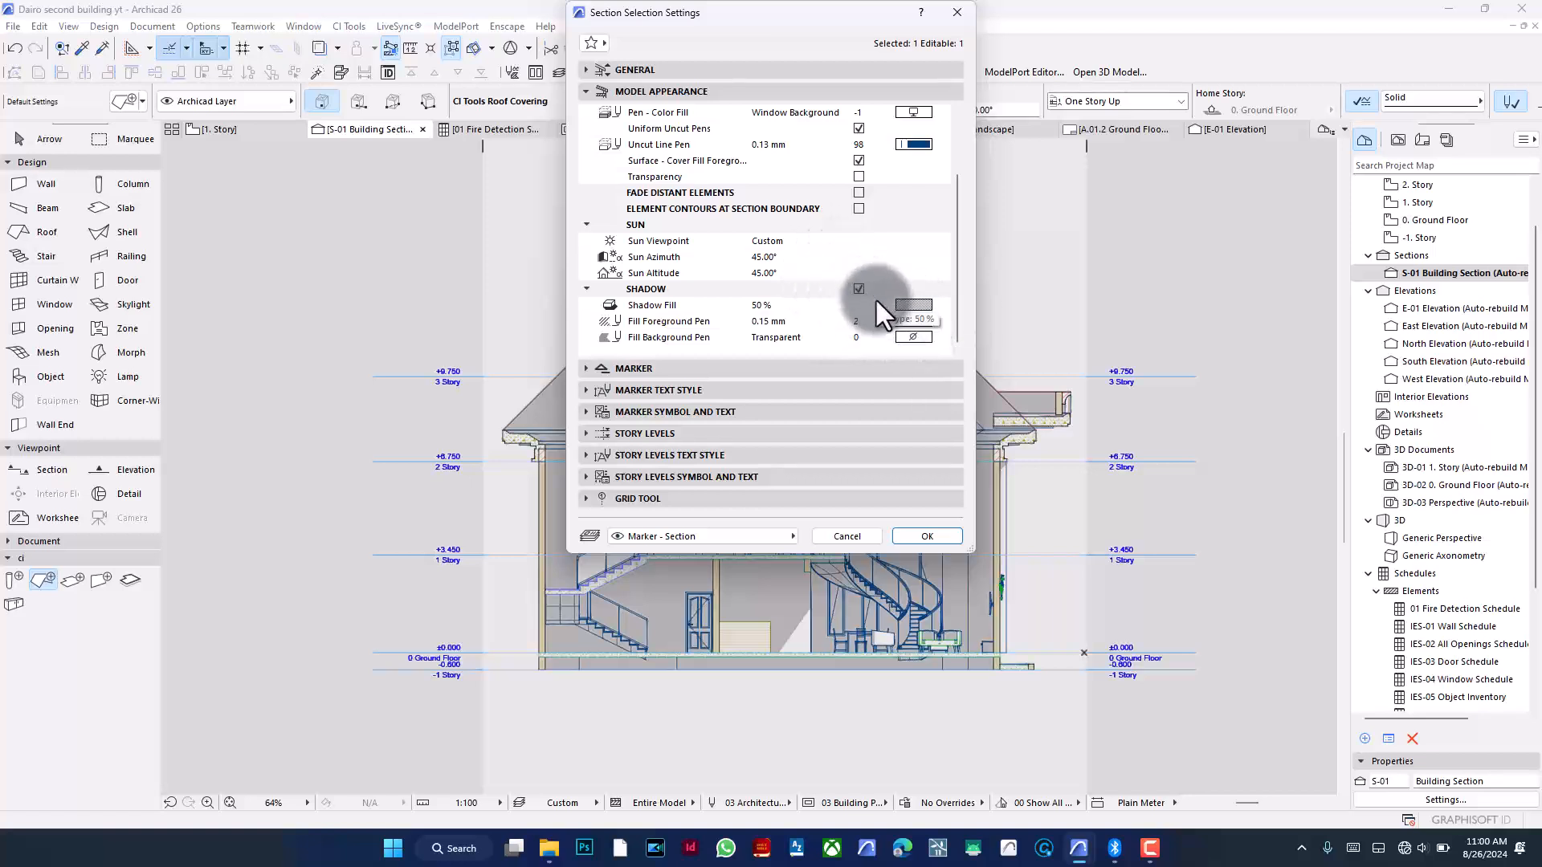
left_click(777, 271)
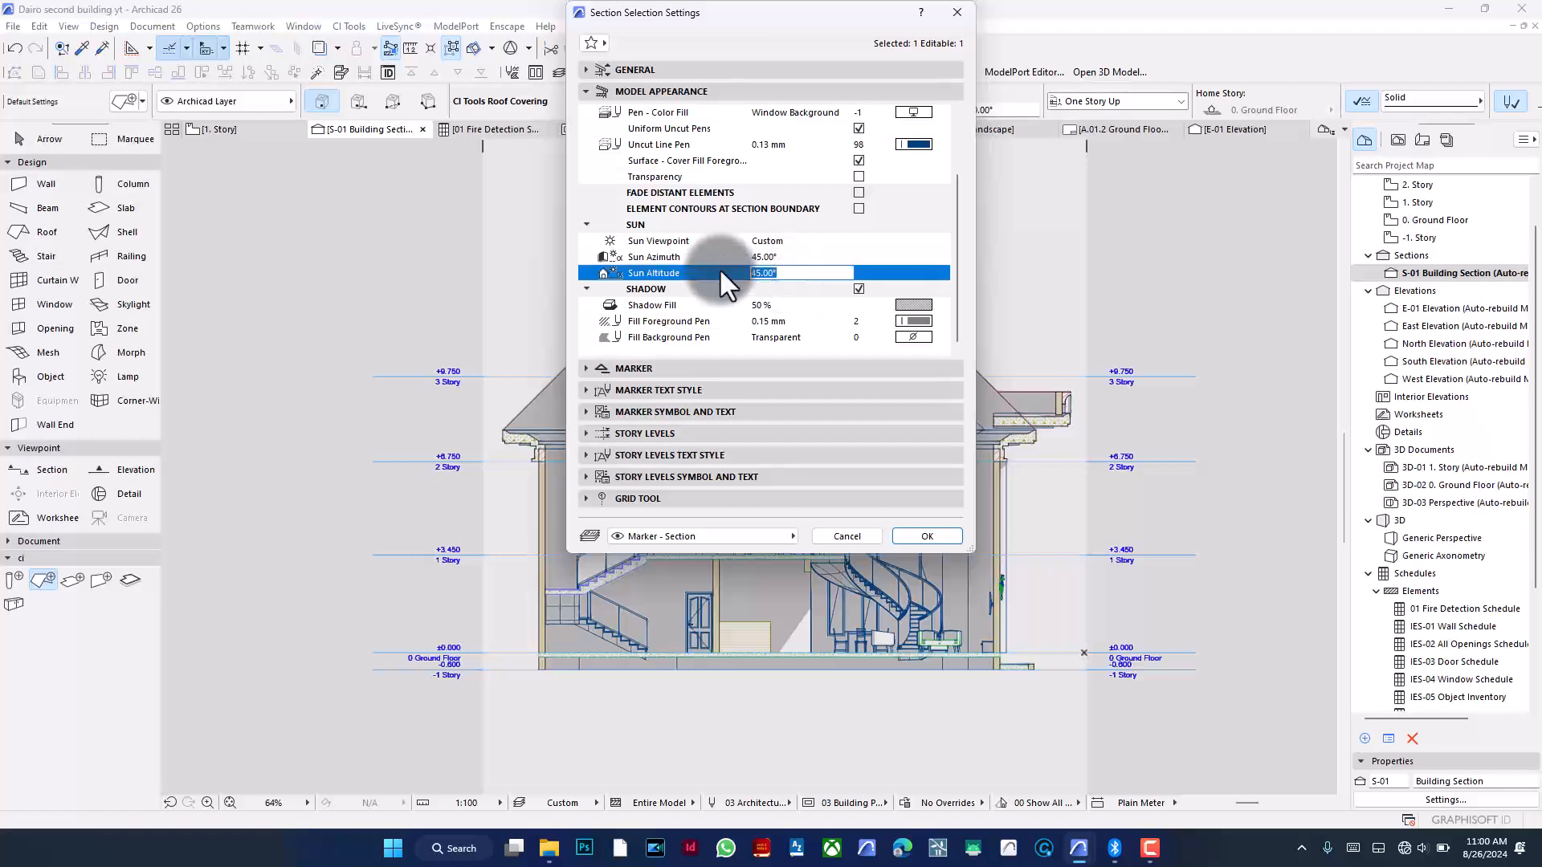
type("10")
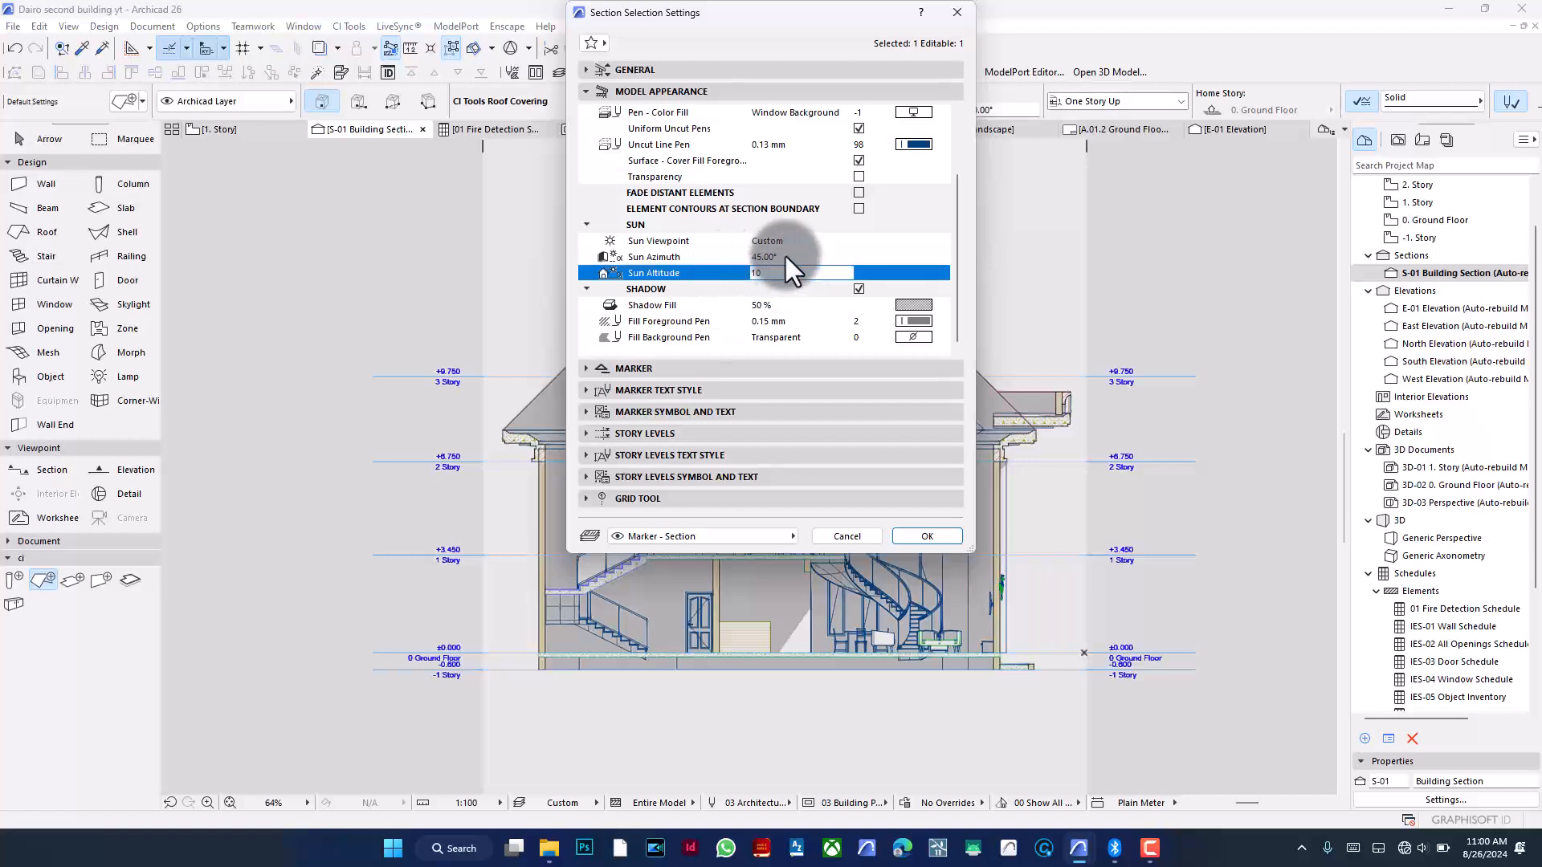
left_click(789, 257)
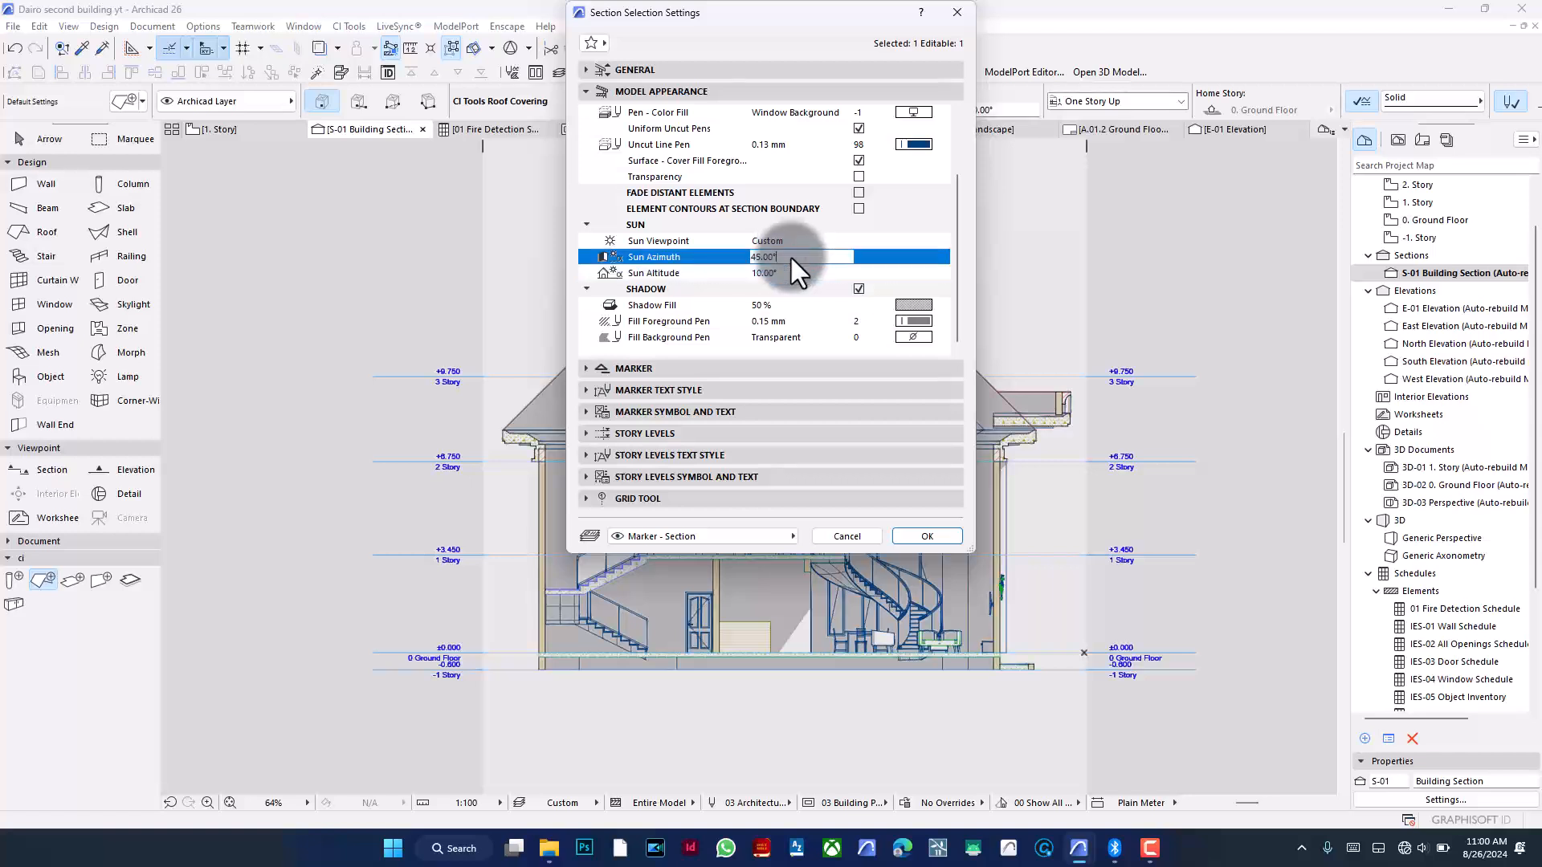
left_click_drag(794, 259, 746, 259)
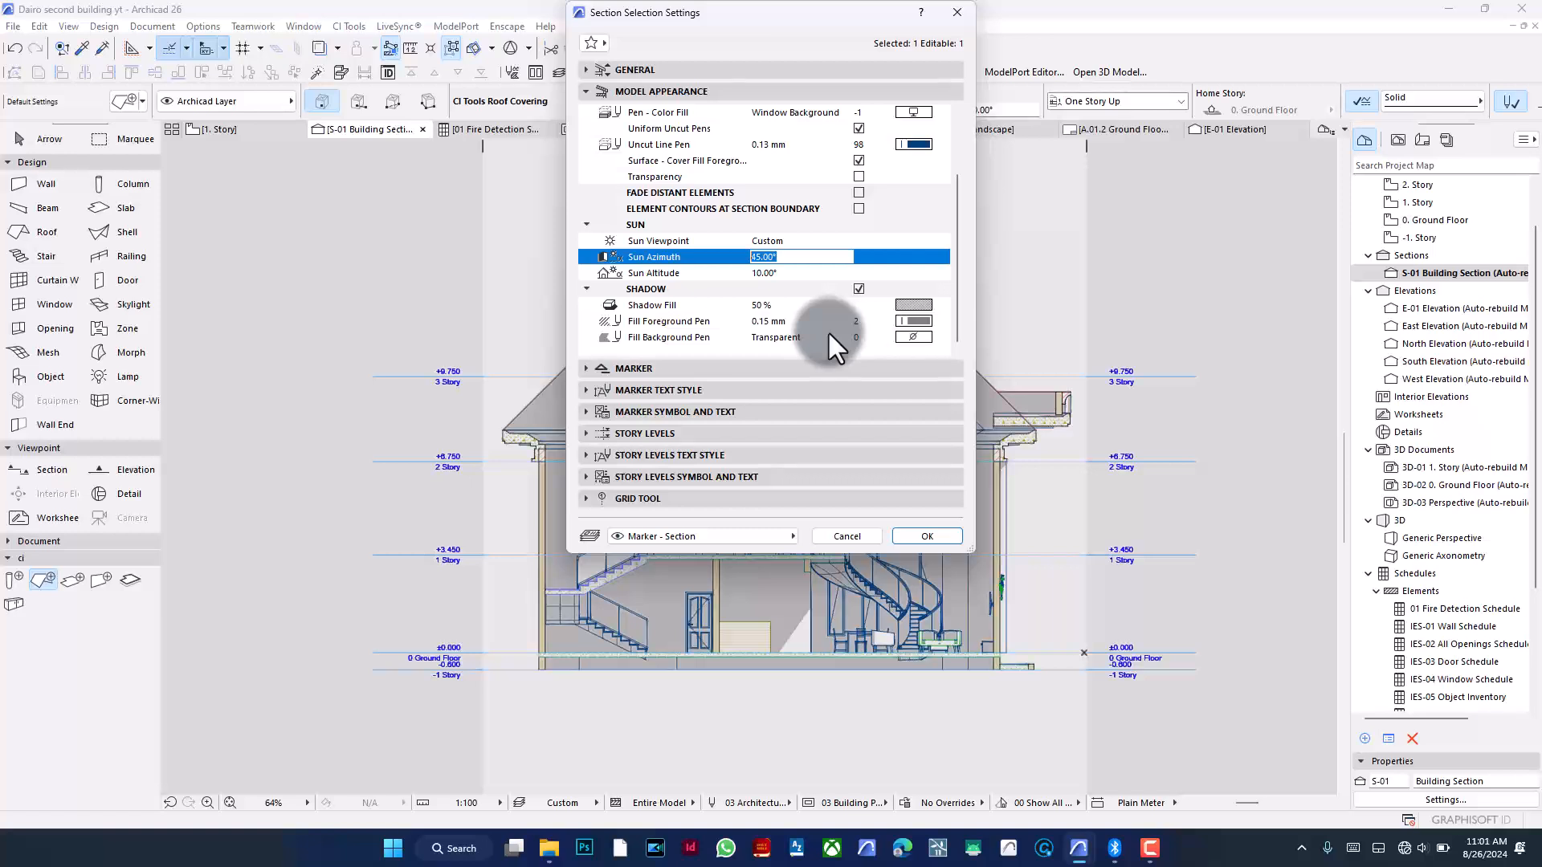
type("5")
left_click(930, 535)
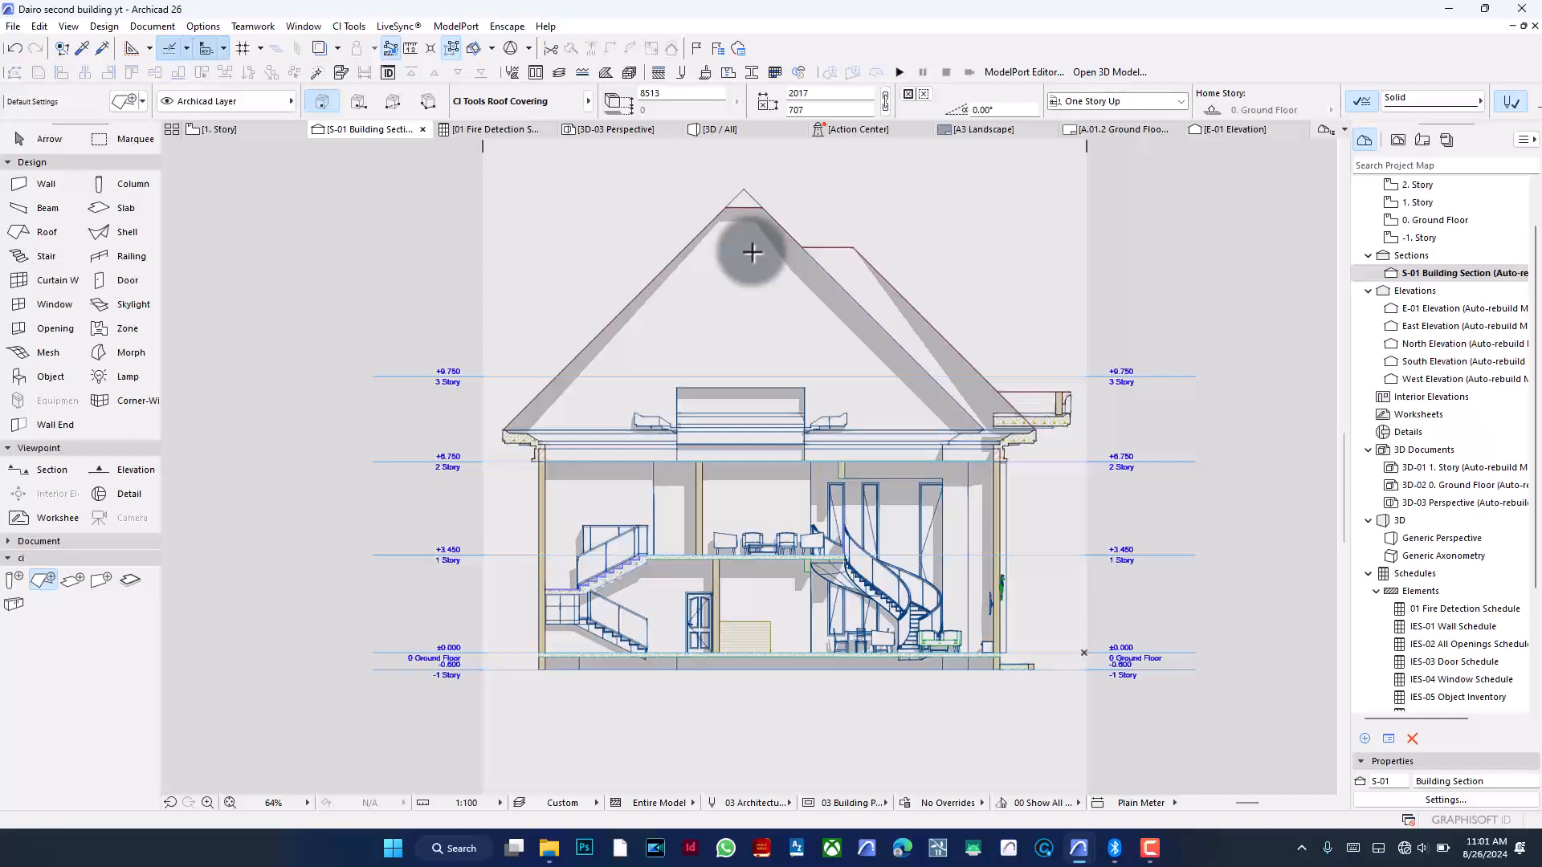
- Set the section's cut fill to Uniform Surface - Color Fill, Non-Shaded with the Paint - Titanium White surface, and apply
scroll(752, 252, "up", 1)
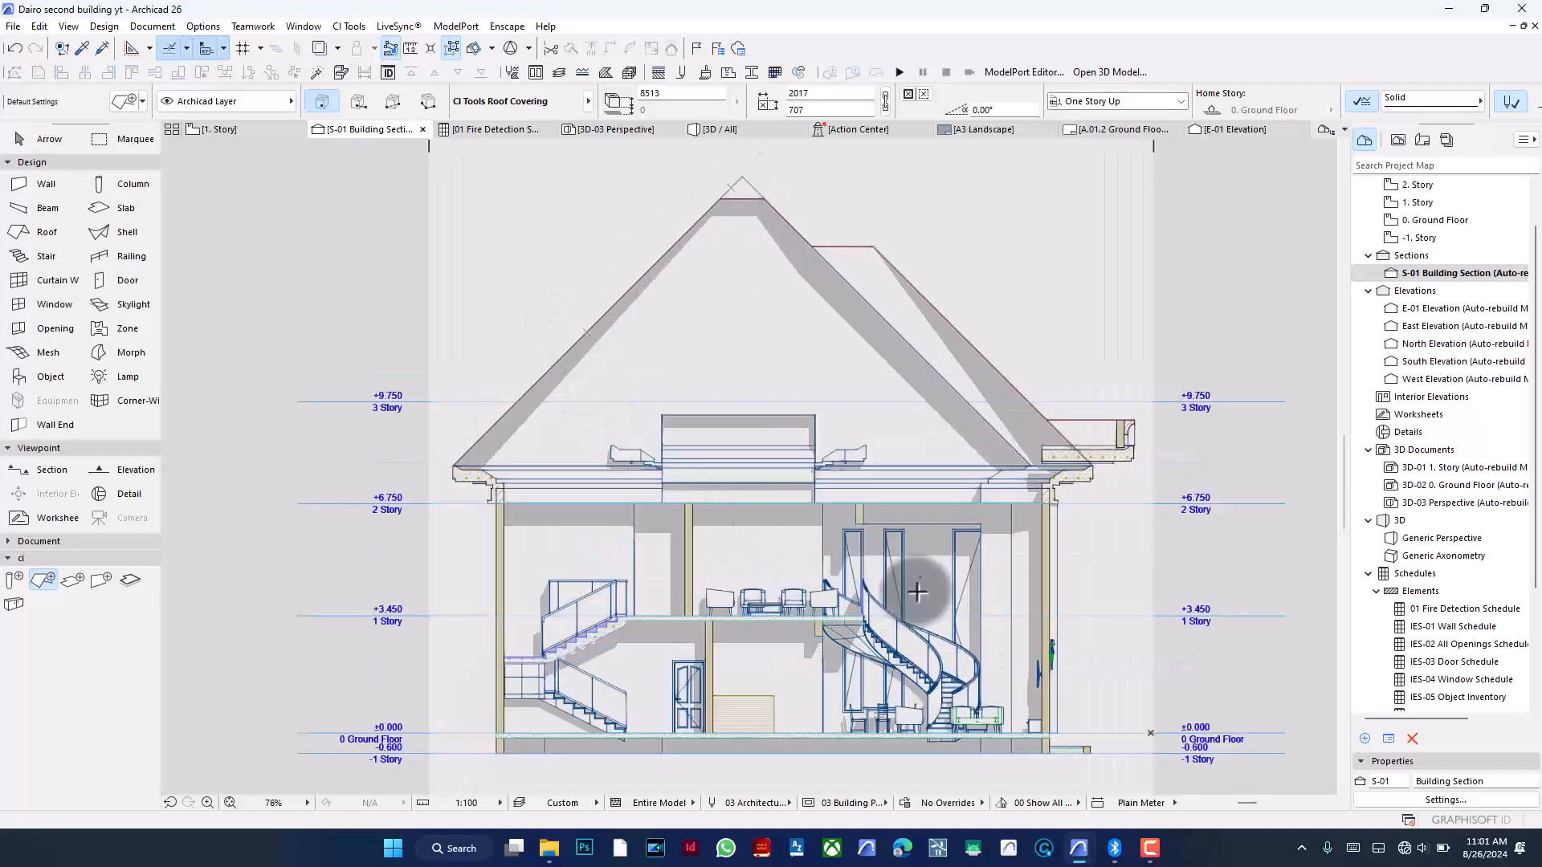
left_click(1444, 794)
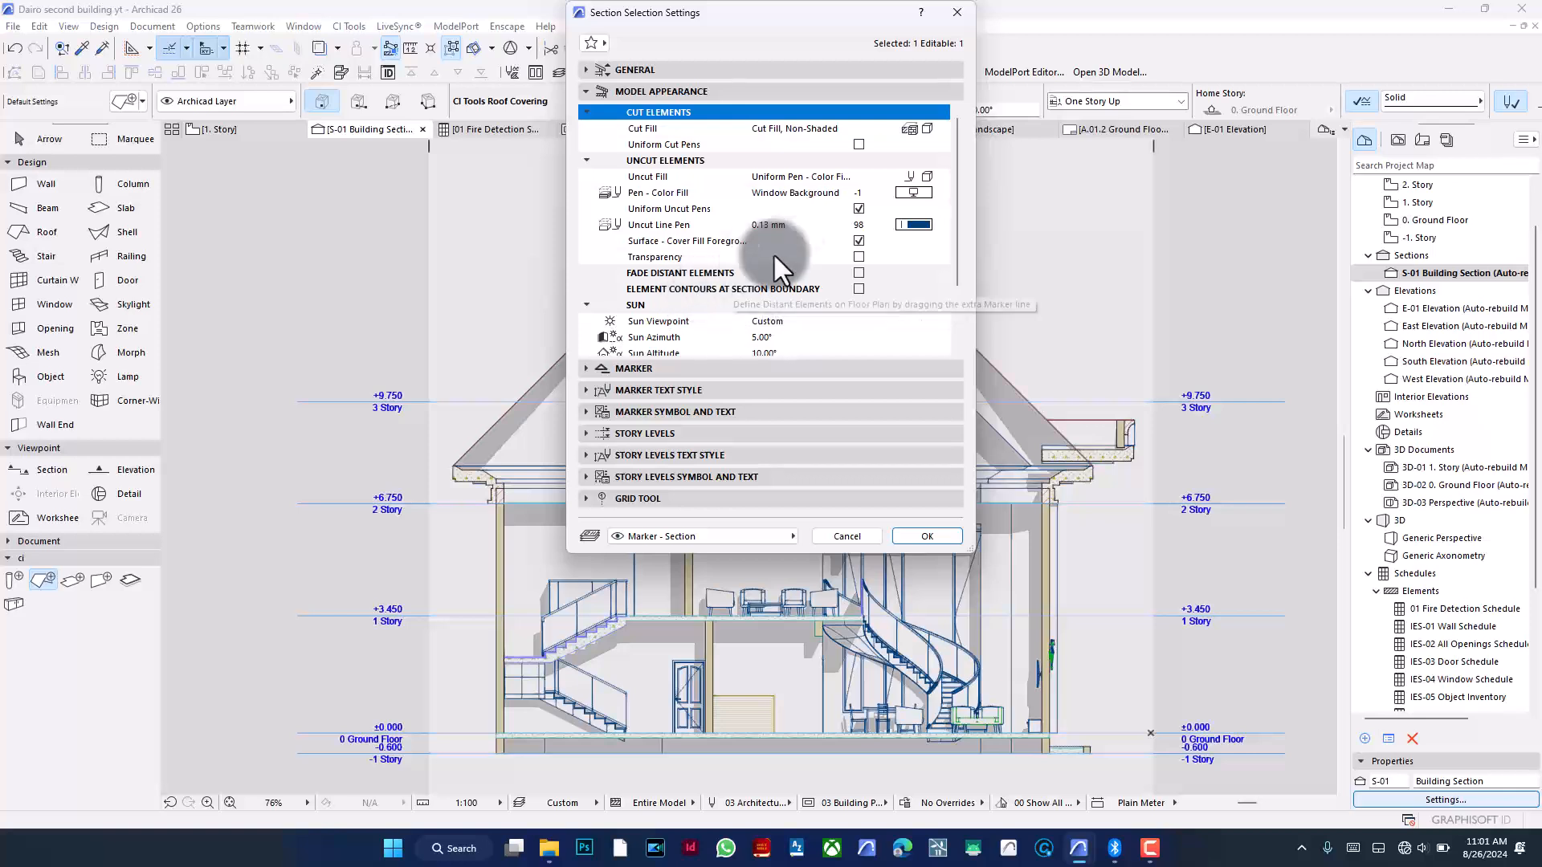
scroll(844, 298, "down", 2)
left_click(859, 289)
scroll(811, 288, "up", 2)
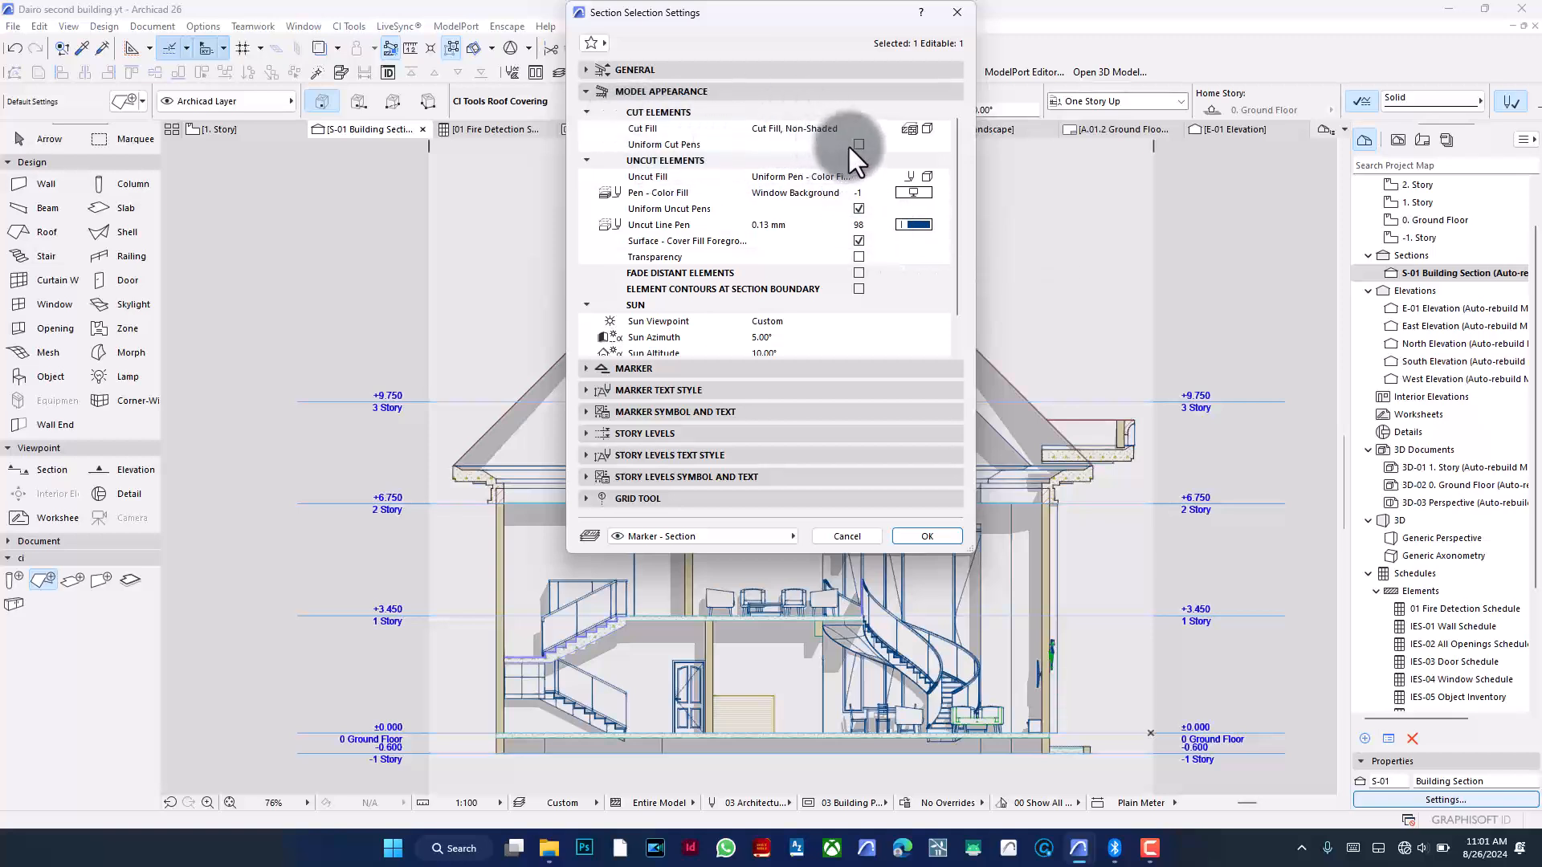
left_click(931, 129)
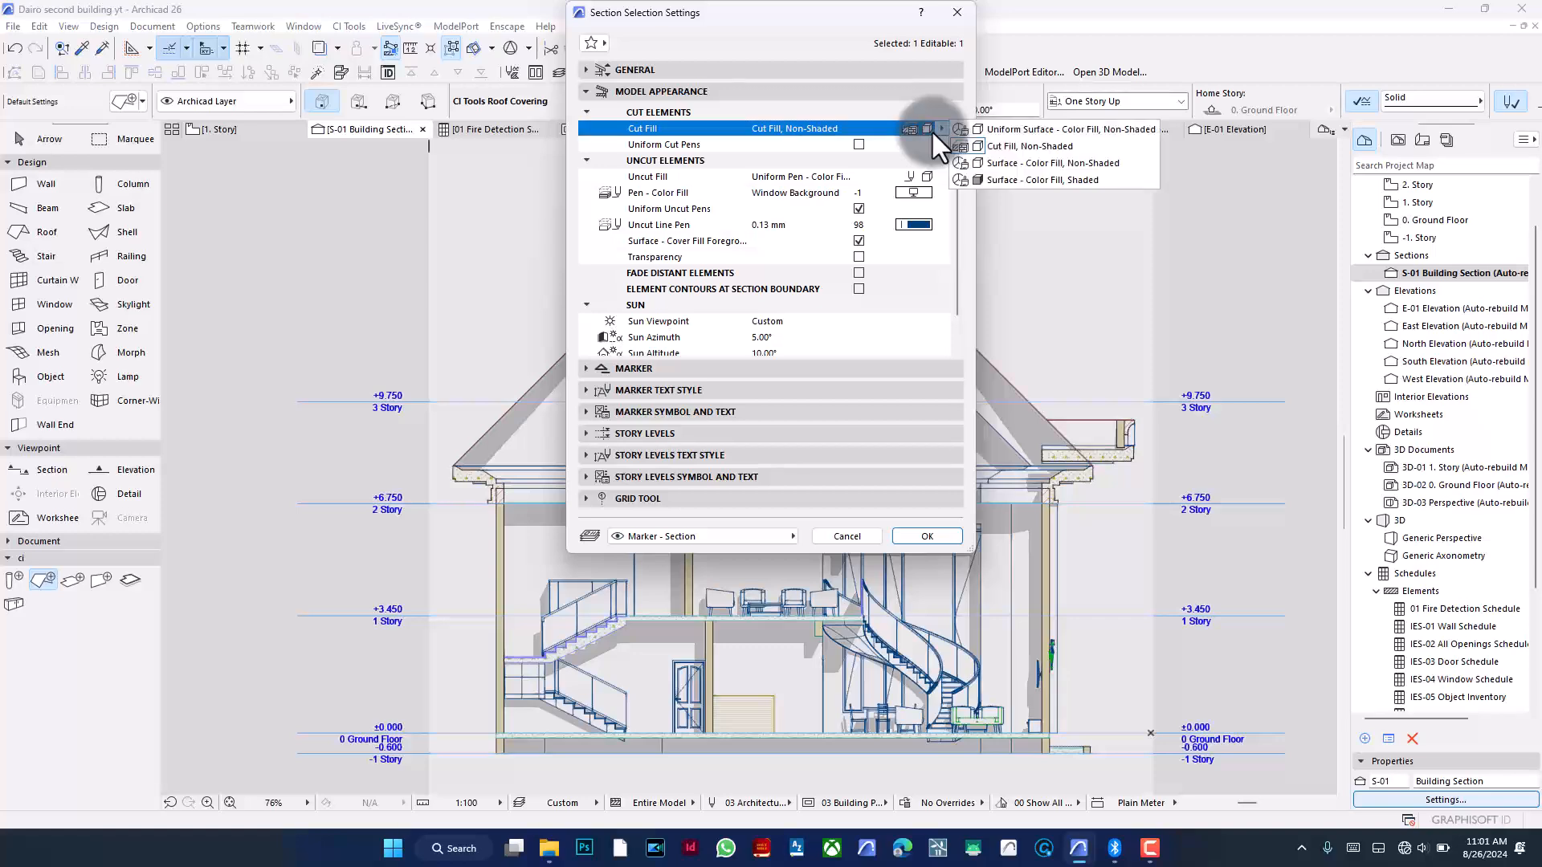
left_click(1031, 128)
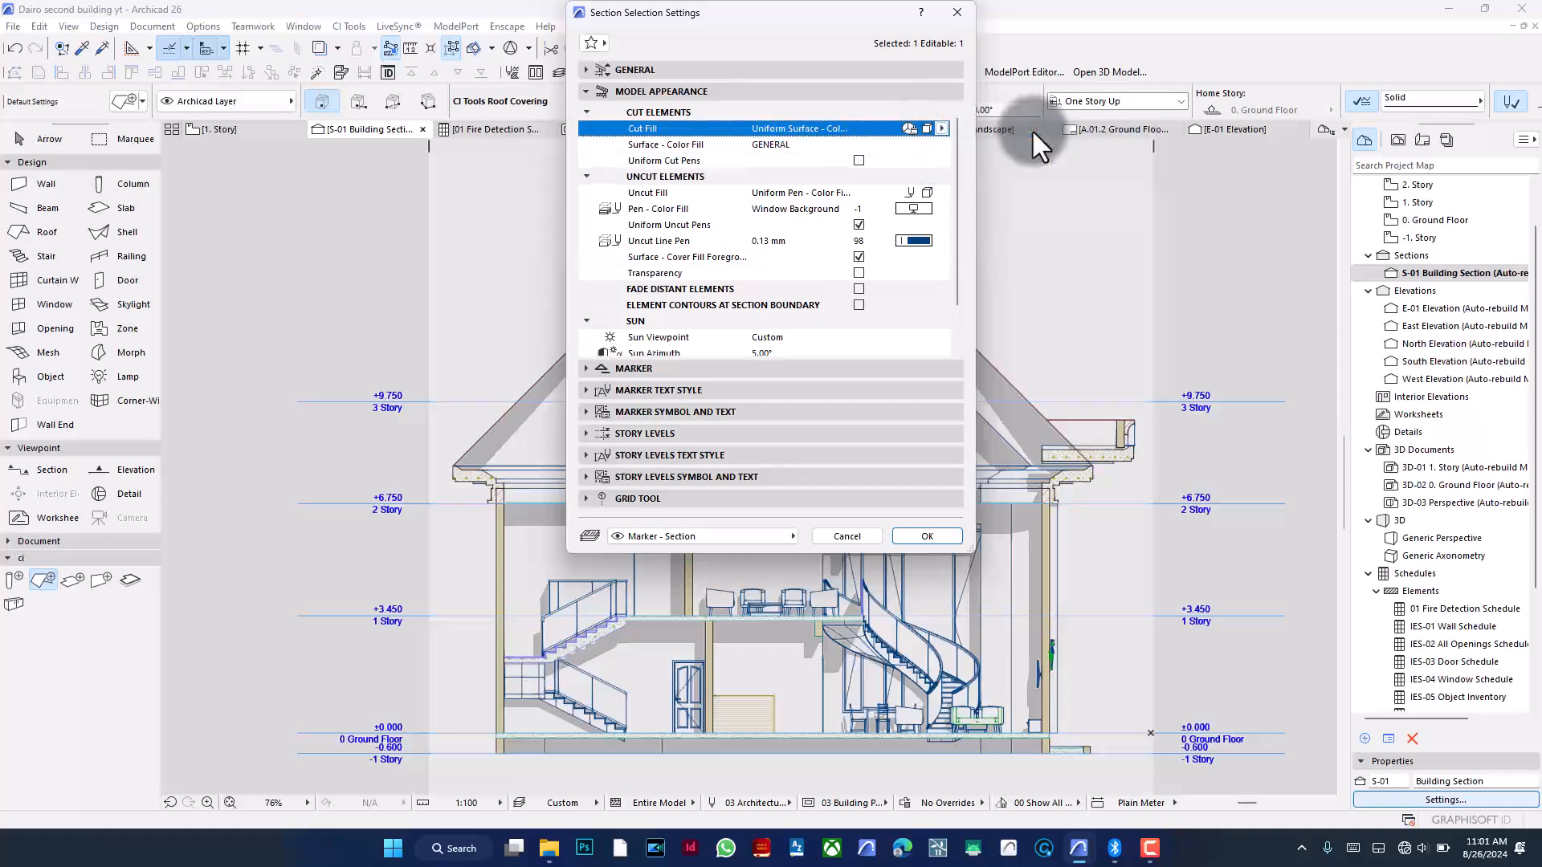
left_click(889, 146)
left_click(939, 143)
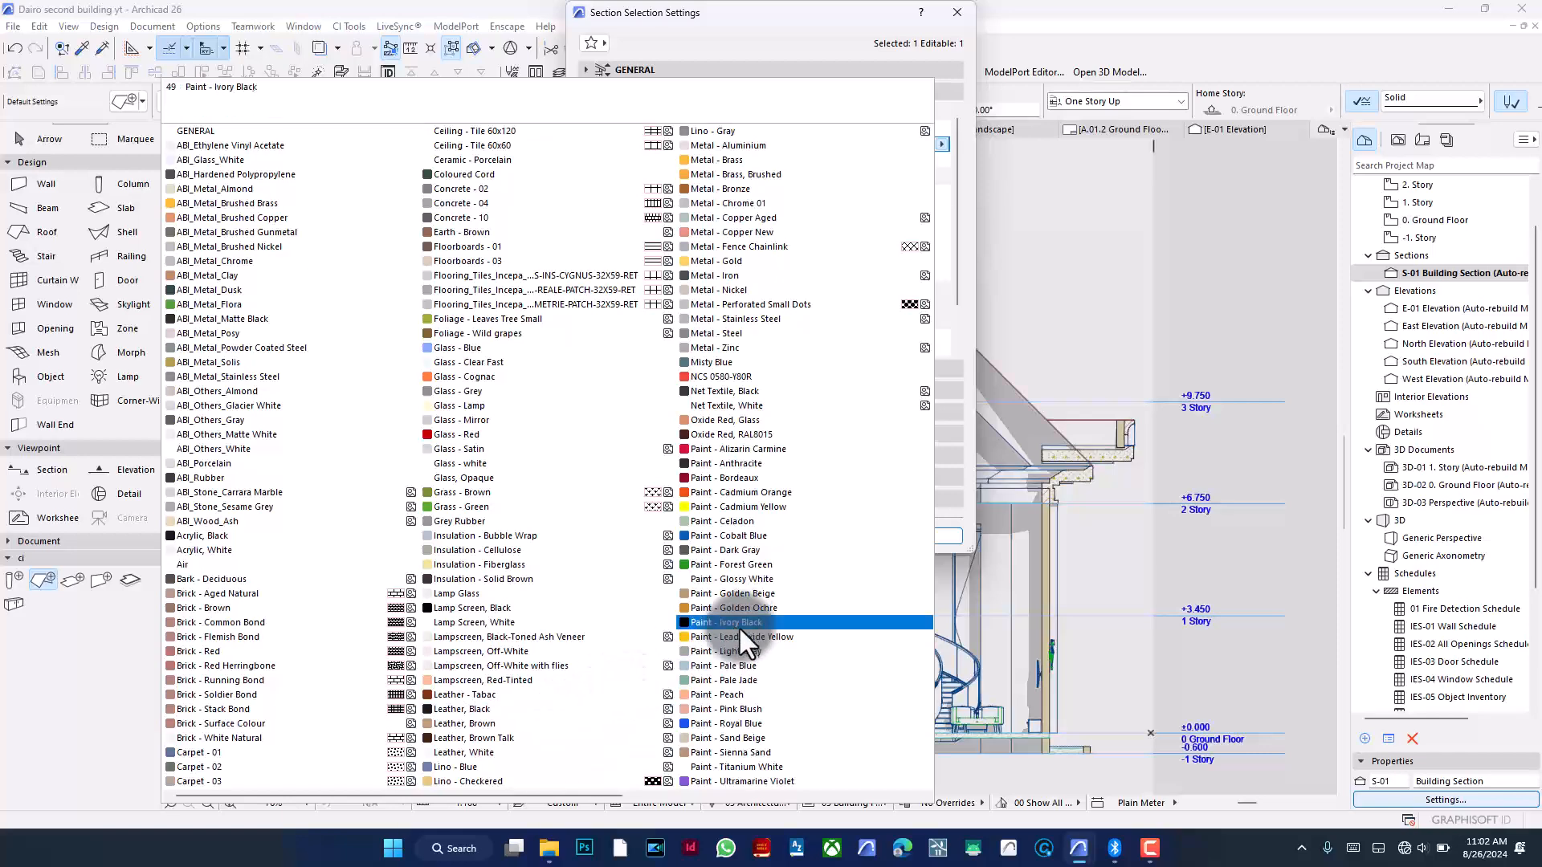
left_click(772, 766)
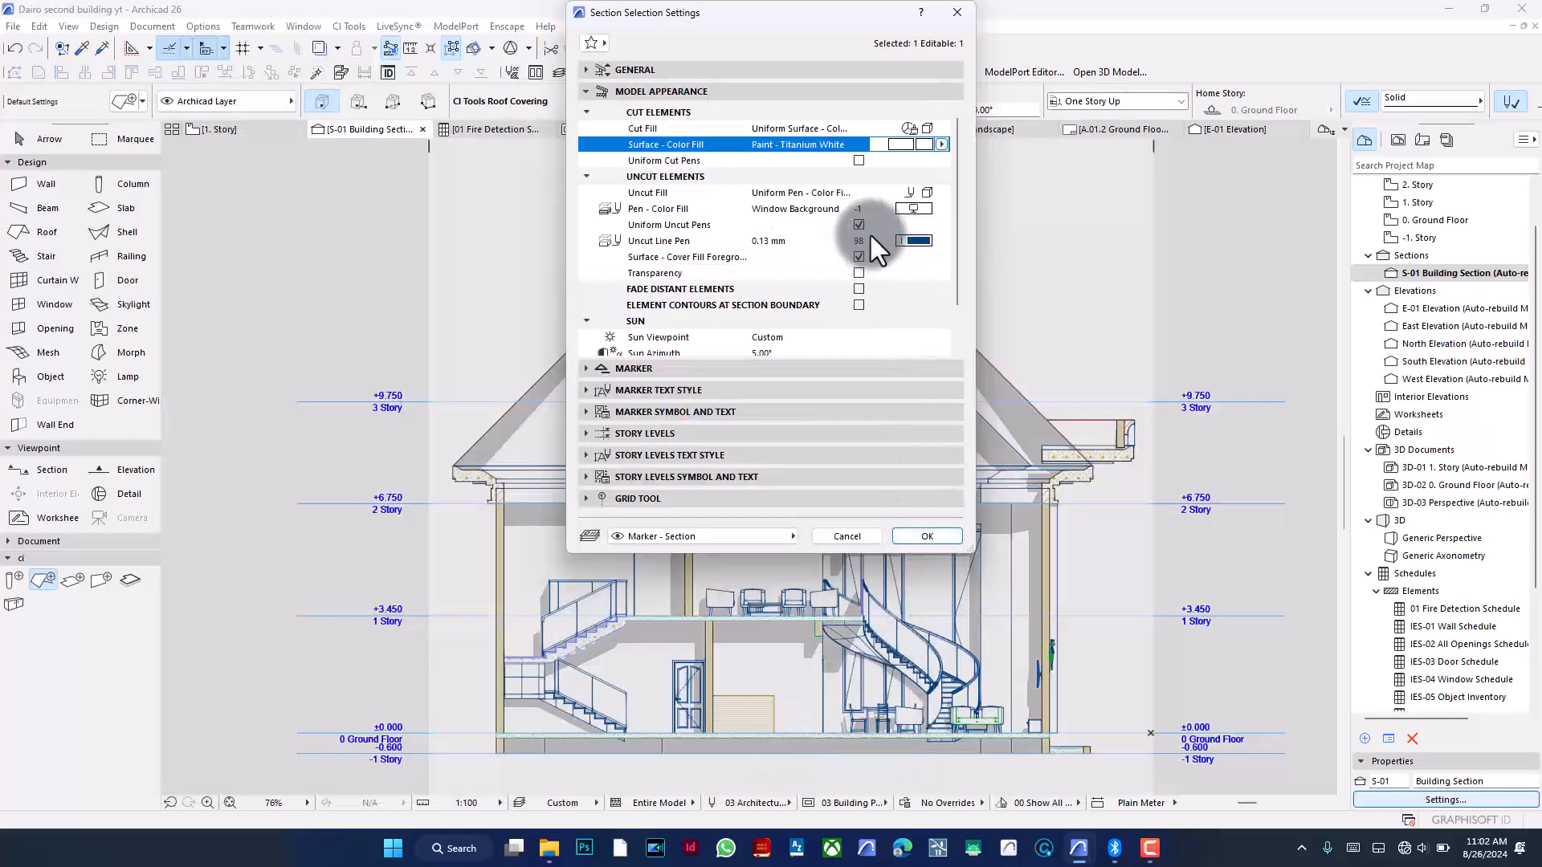
left_click(933, 535)
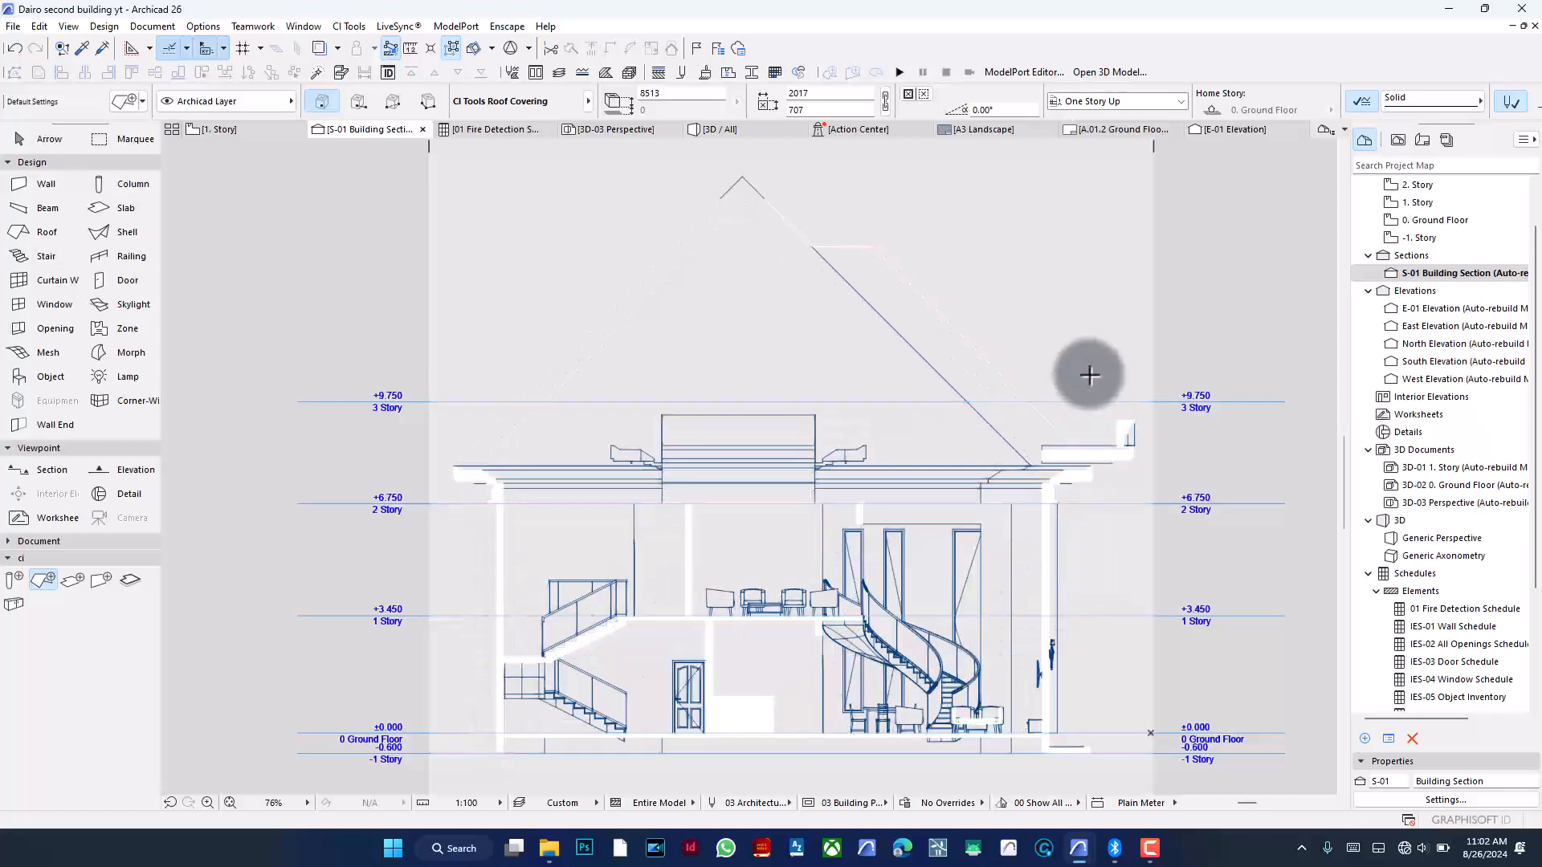
- Try switching the section's cut fill to Surface - Color Fill, Shaded
scroll(1049, 337, "up", 1)
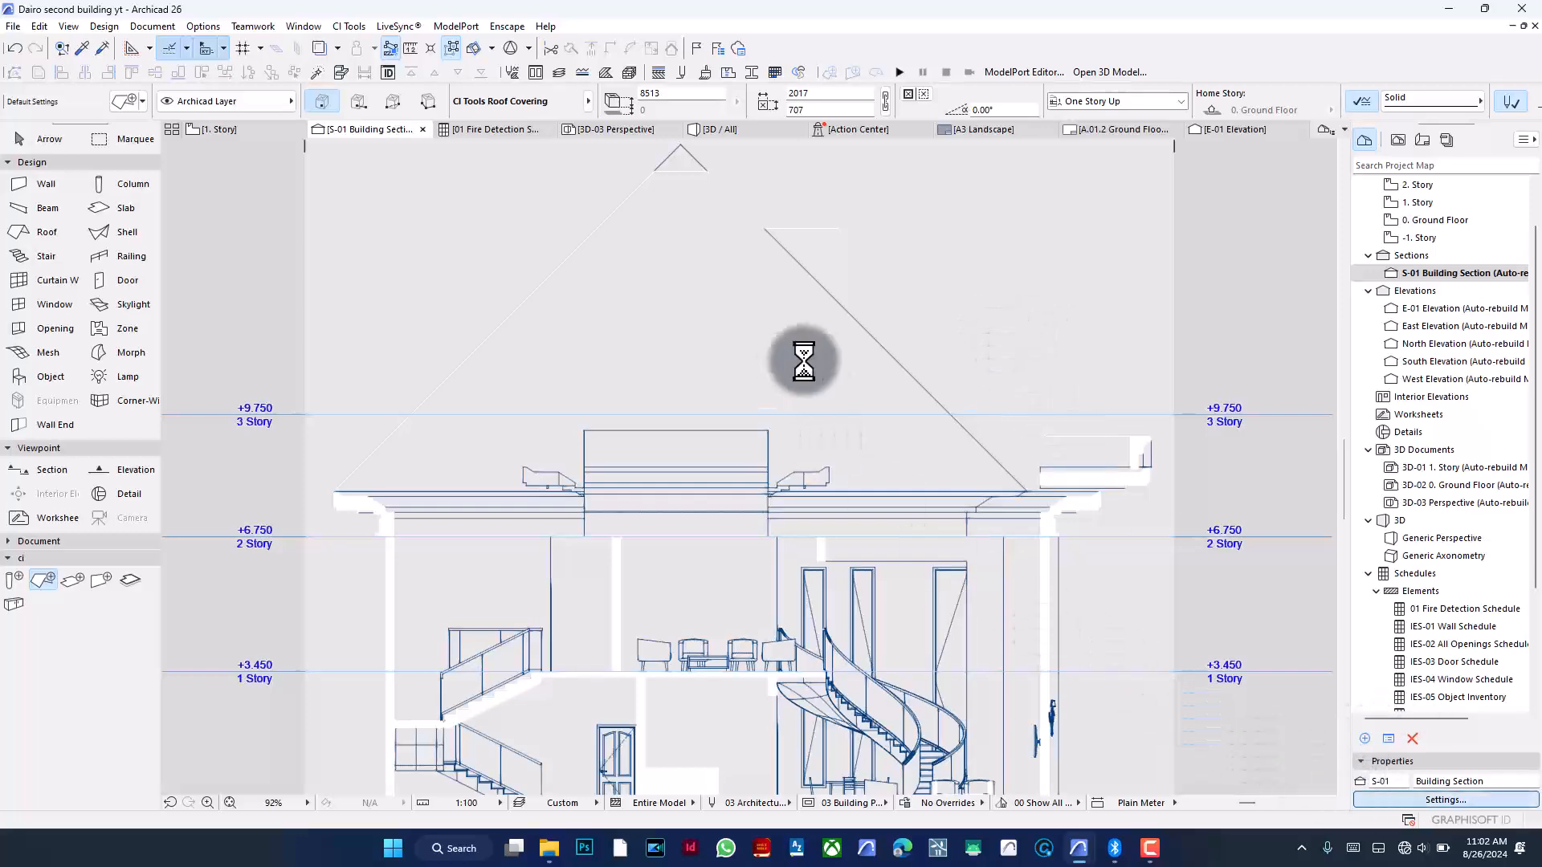
key("ctrl+t")
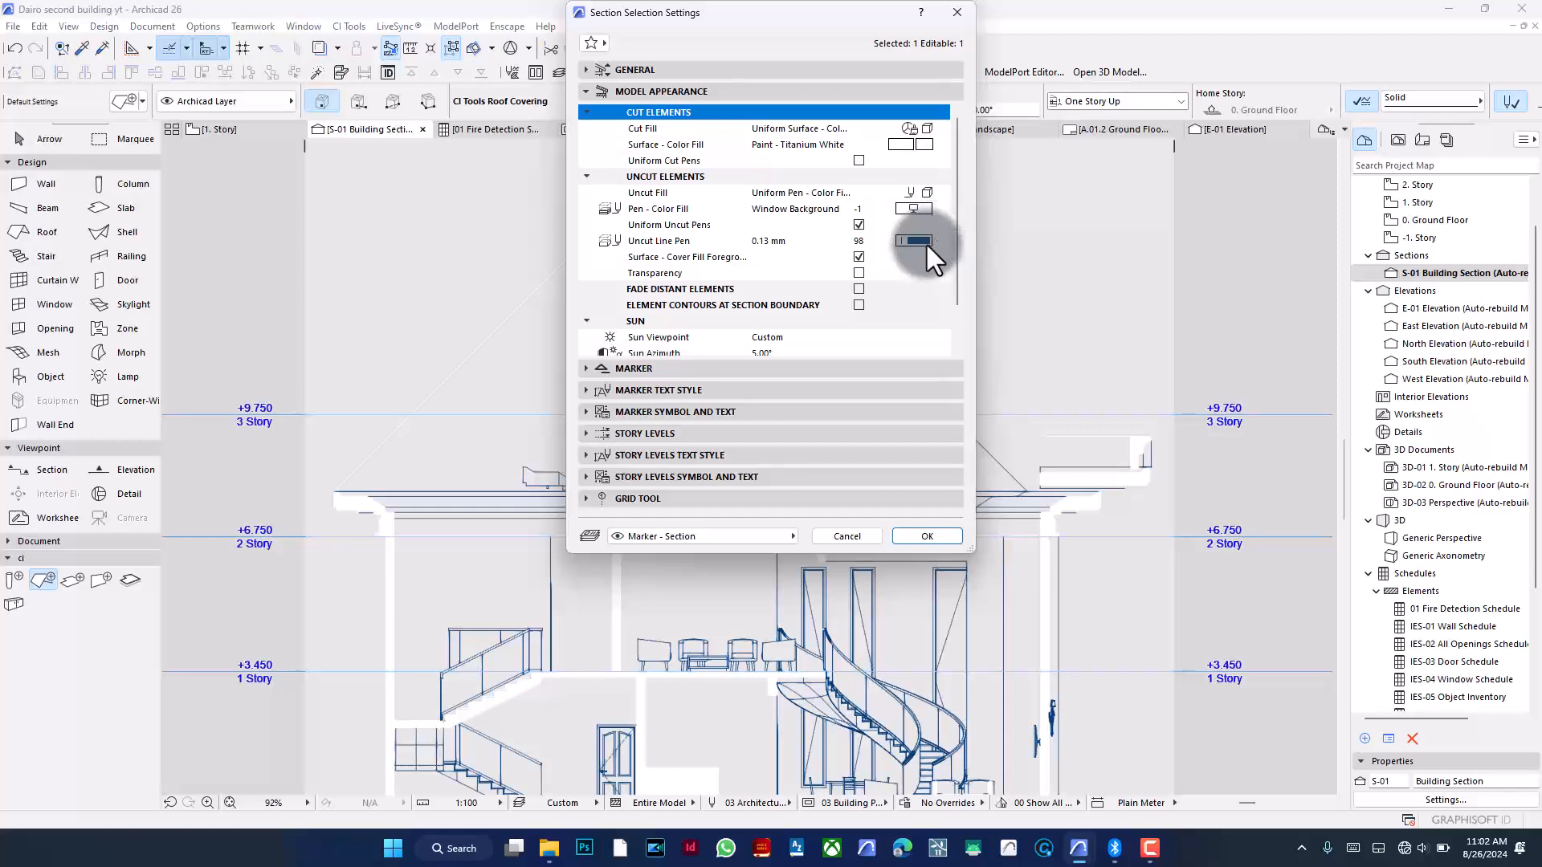
left_click(917, 144)
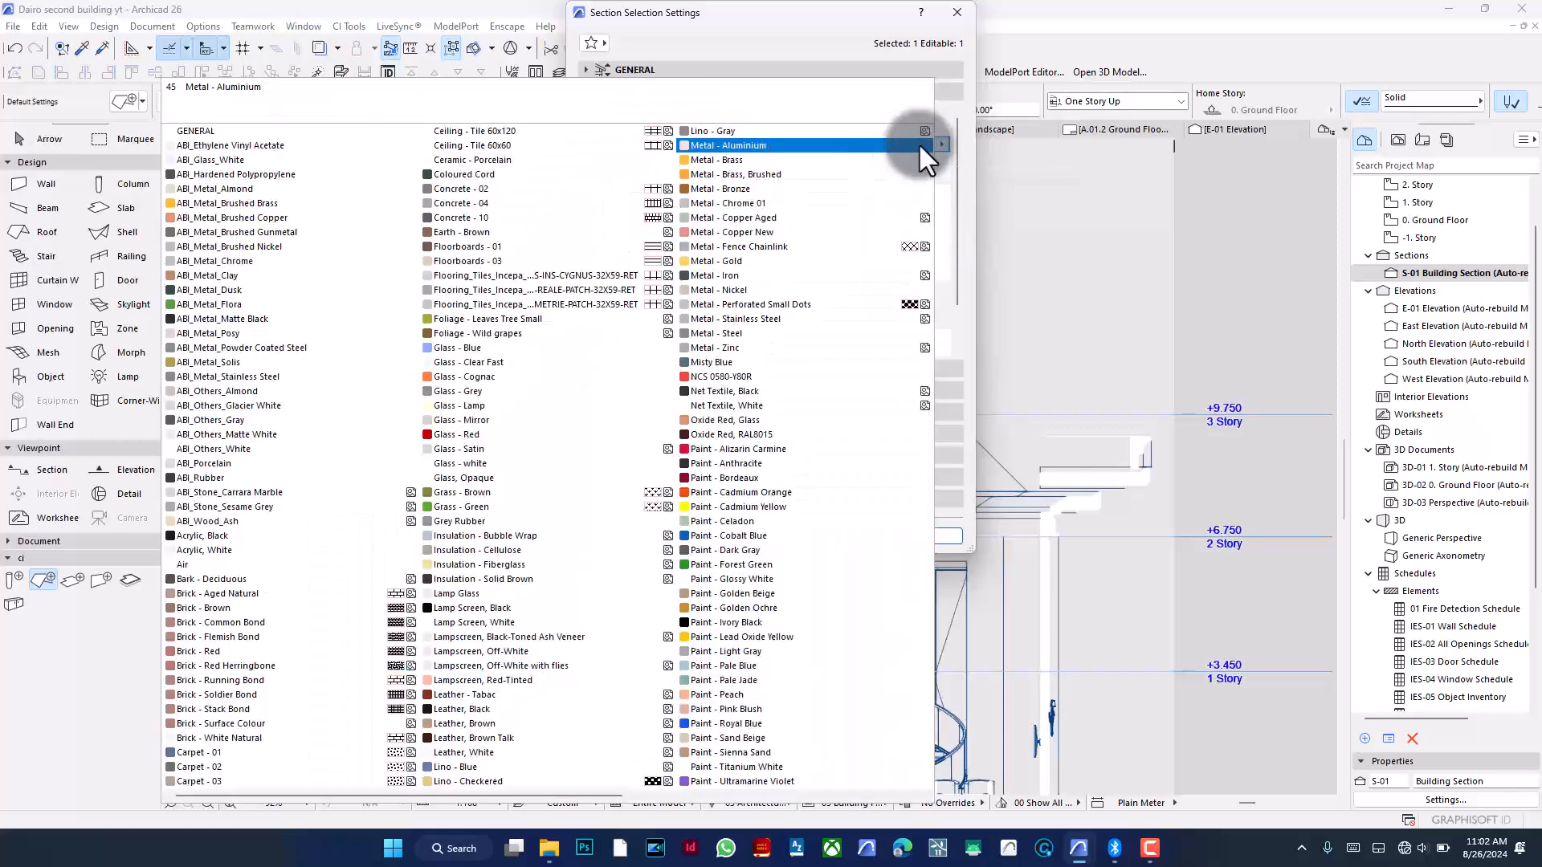
left_click(792, 534)
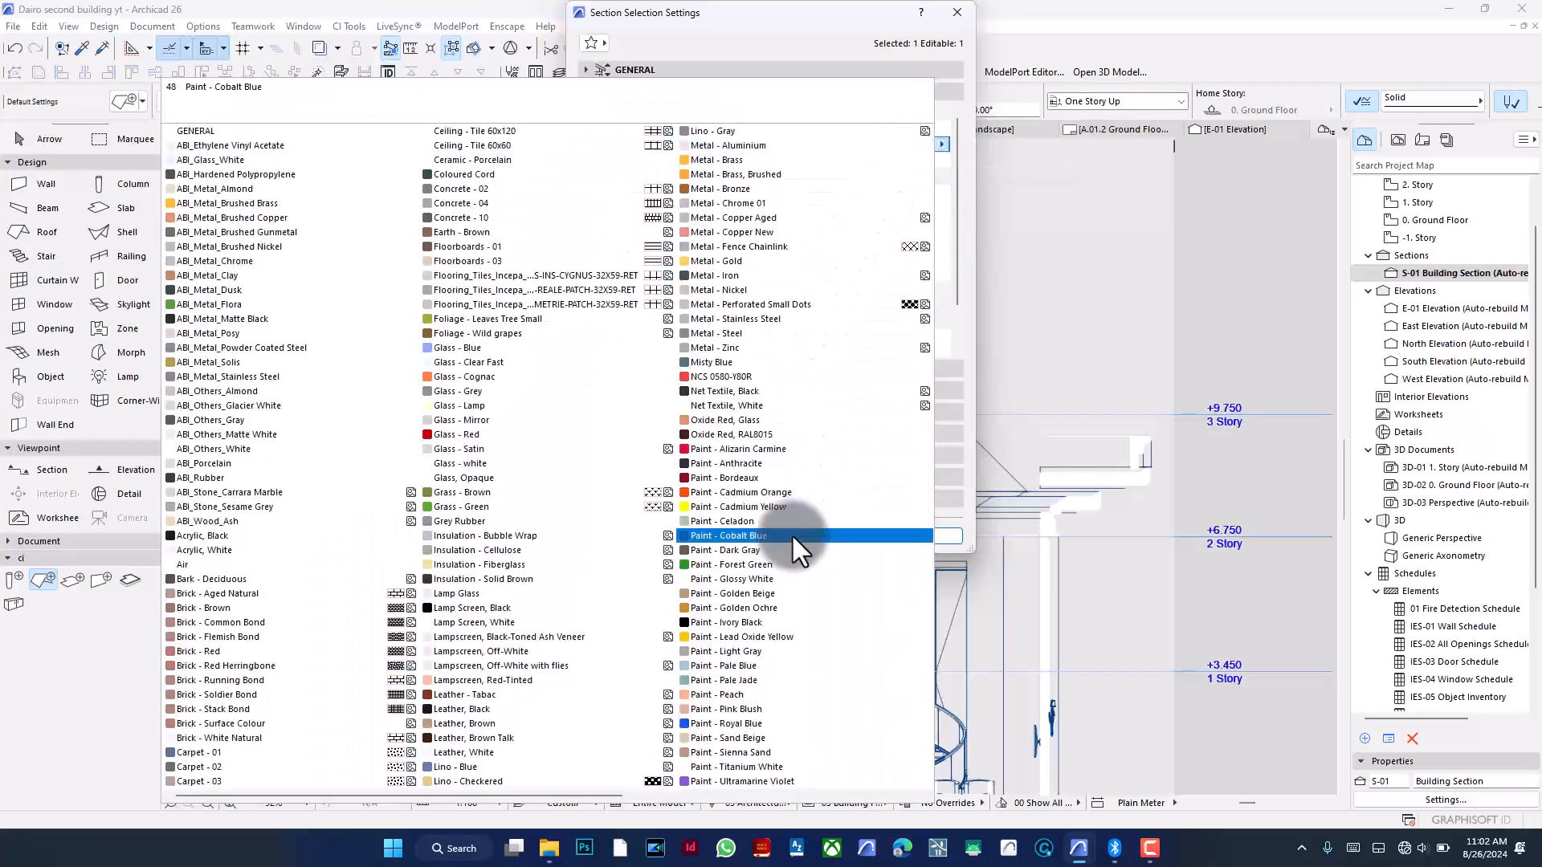
left_click(947, 125)
left_click(937, 127)
left_click(938, 129)
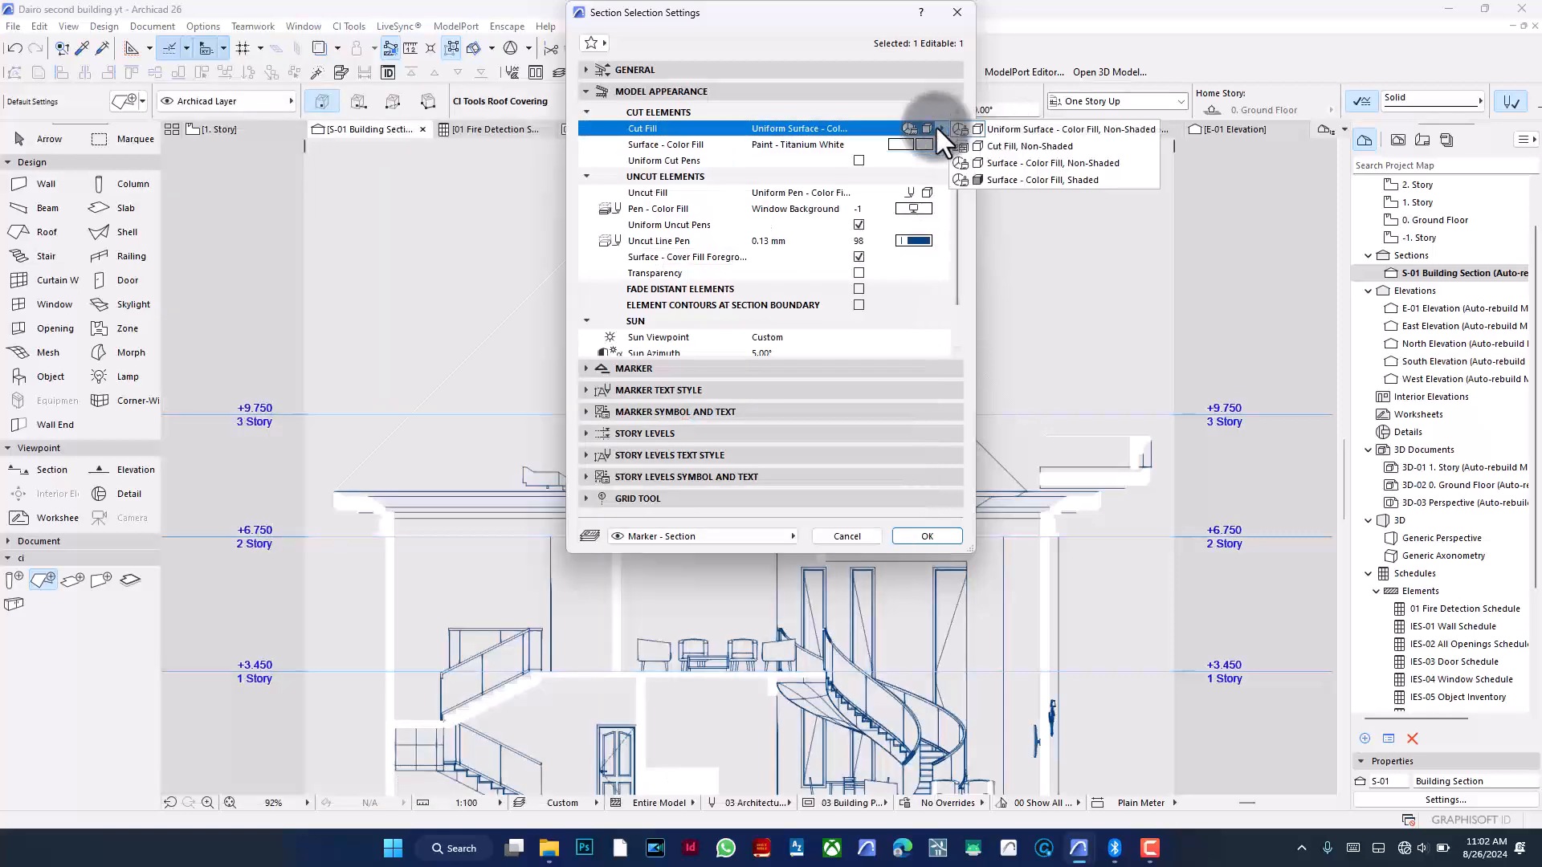
left_click(1041, 180)
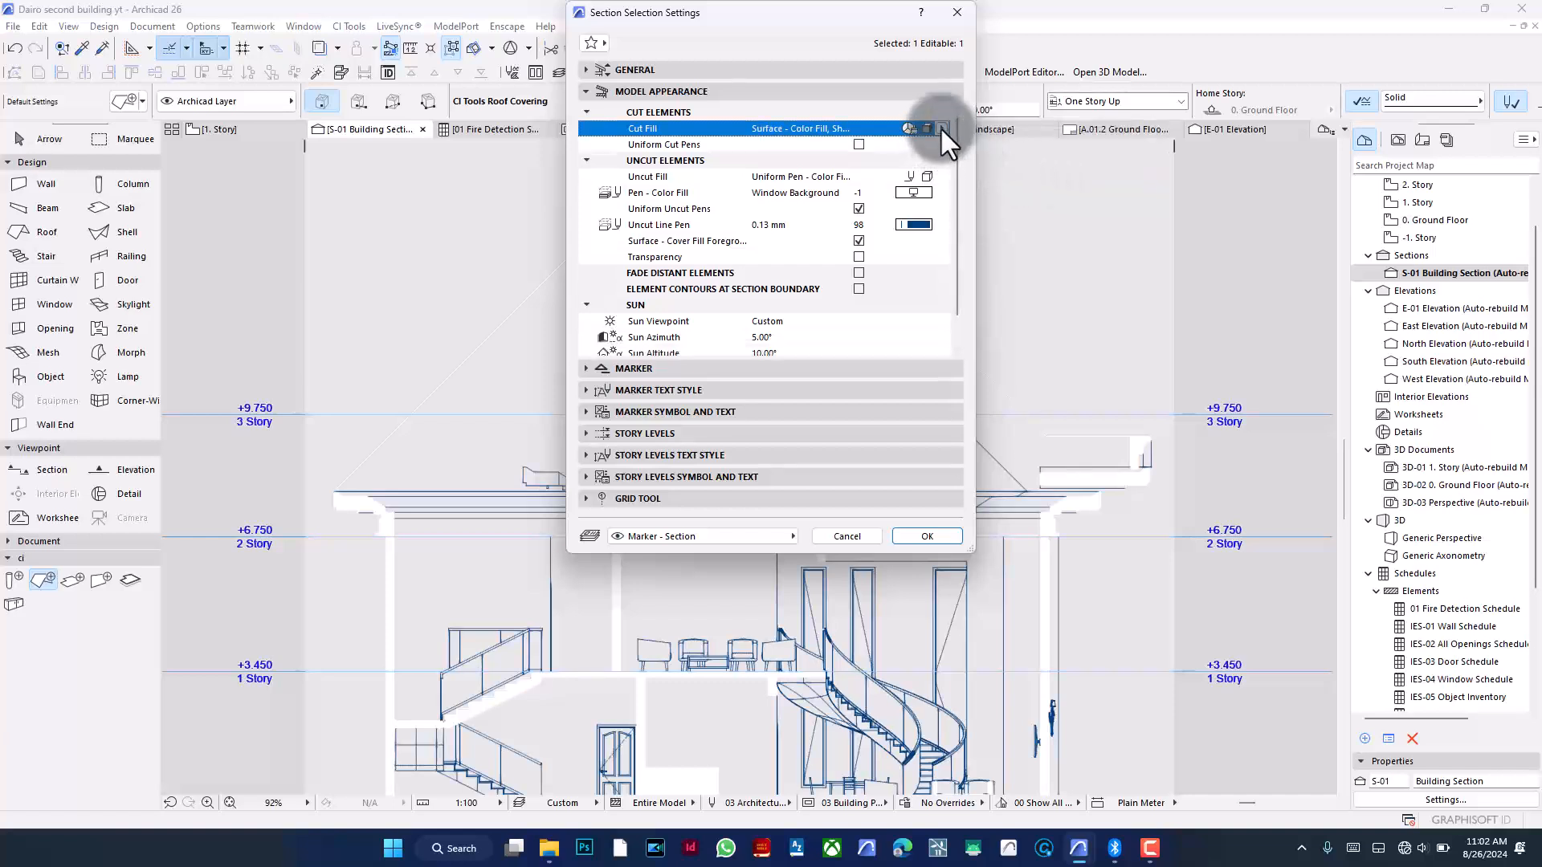
- Return the cut fill to Uniform Surface - Color Fill, Non-Shaded, choose the Paint - Anthracite surface, and apply
left_click(939, 127)
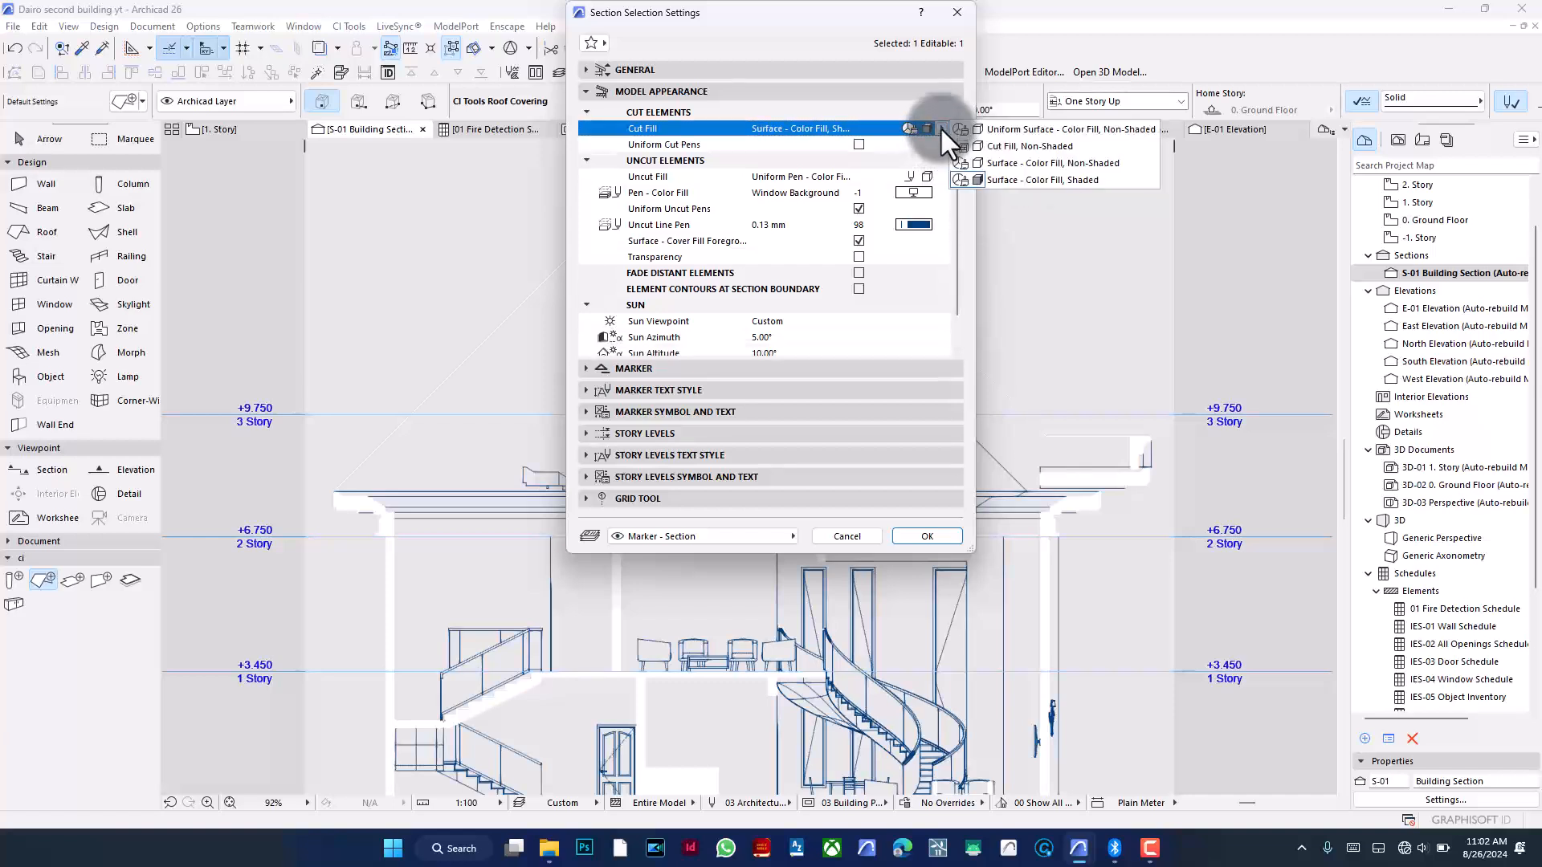
left_click(1000, 128)
left_click(911, 144)
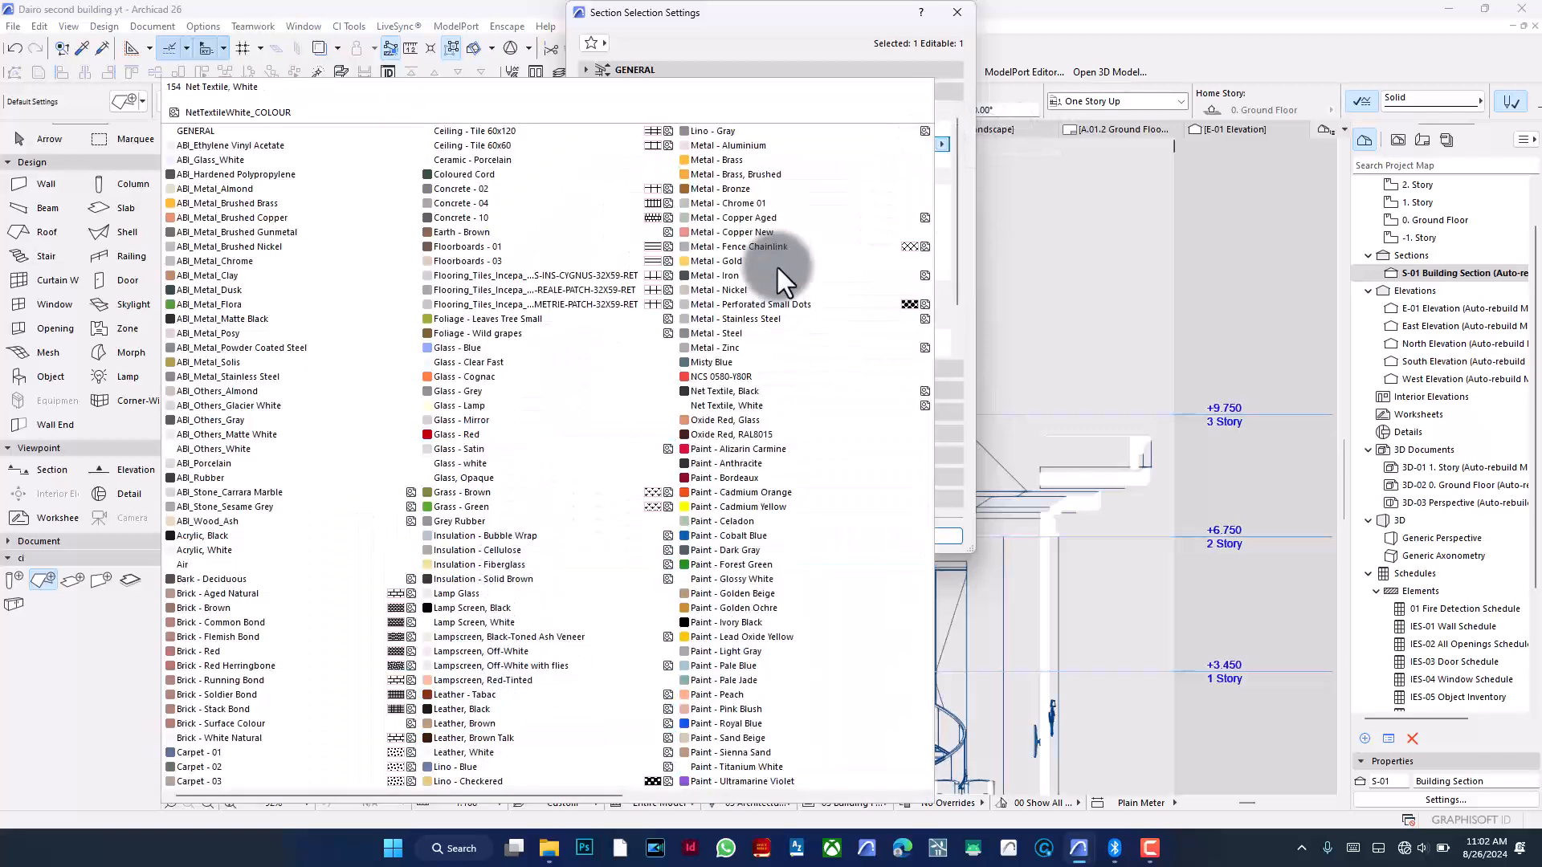
left_click(778, 463)
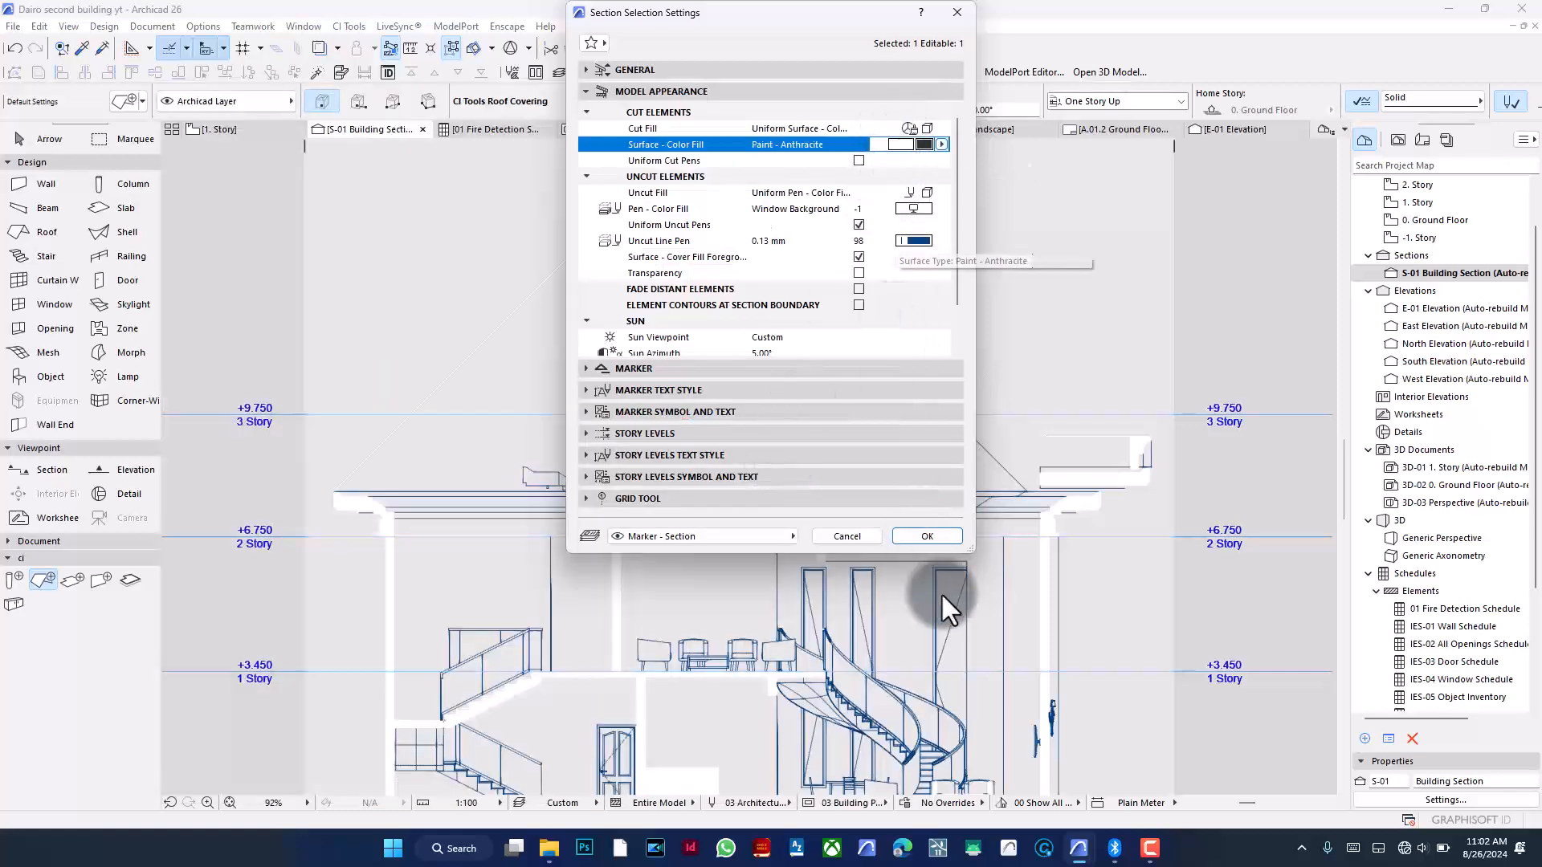
left_click(937, 538)
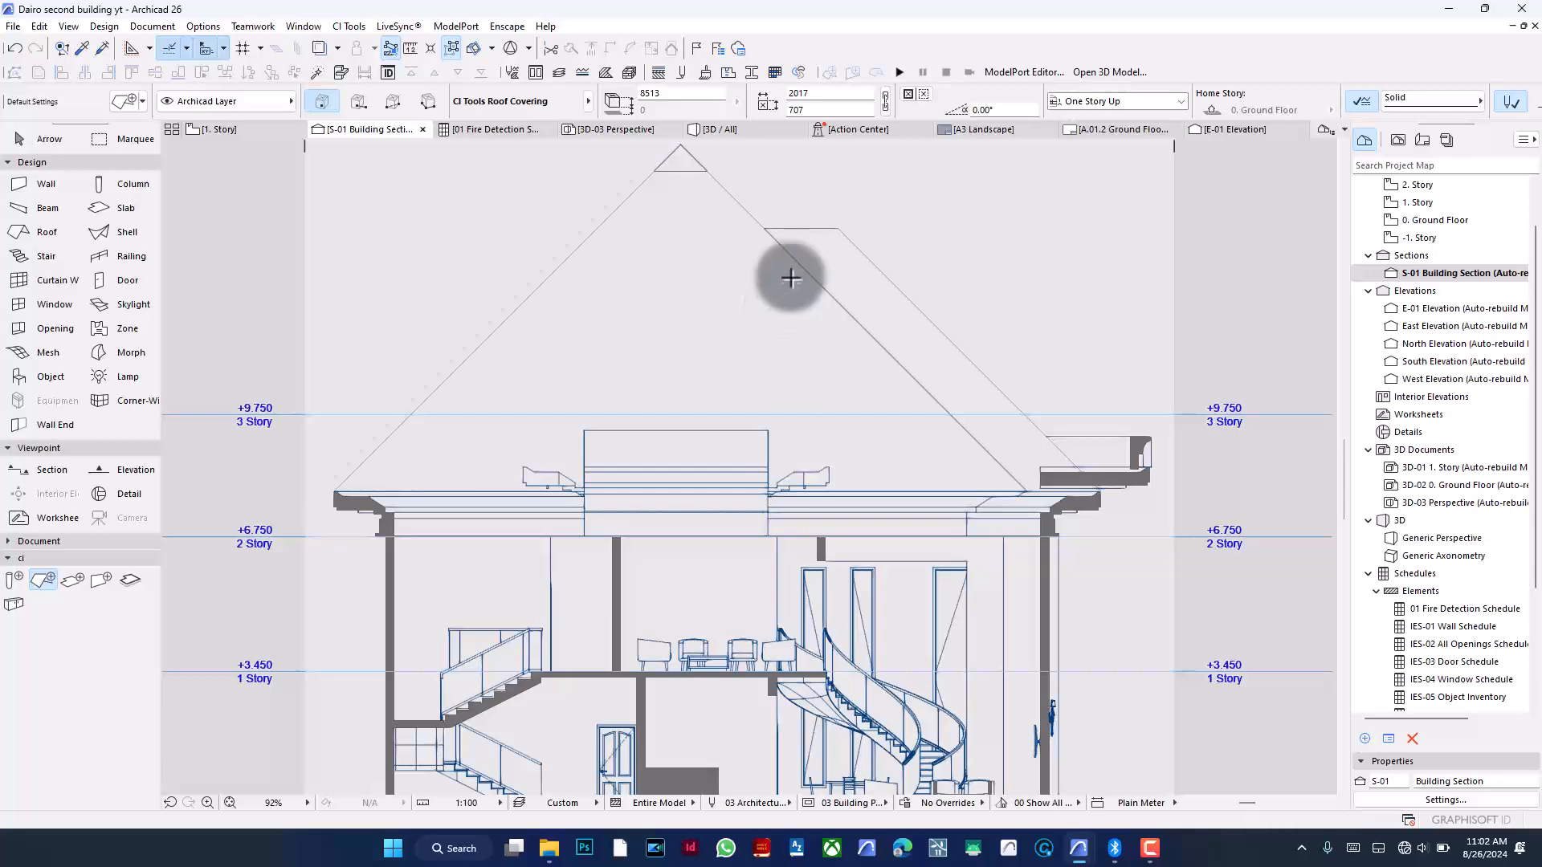
- Zoom in and out to inspect the cut roof and slab elements across the section
scroll(791, 265, "down", 1)
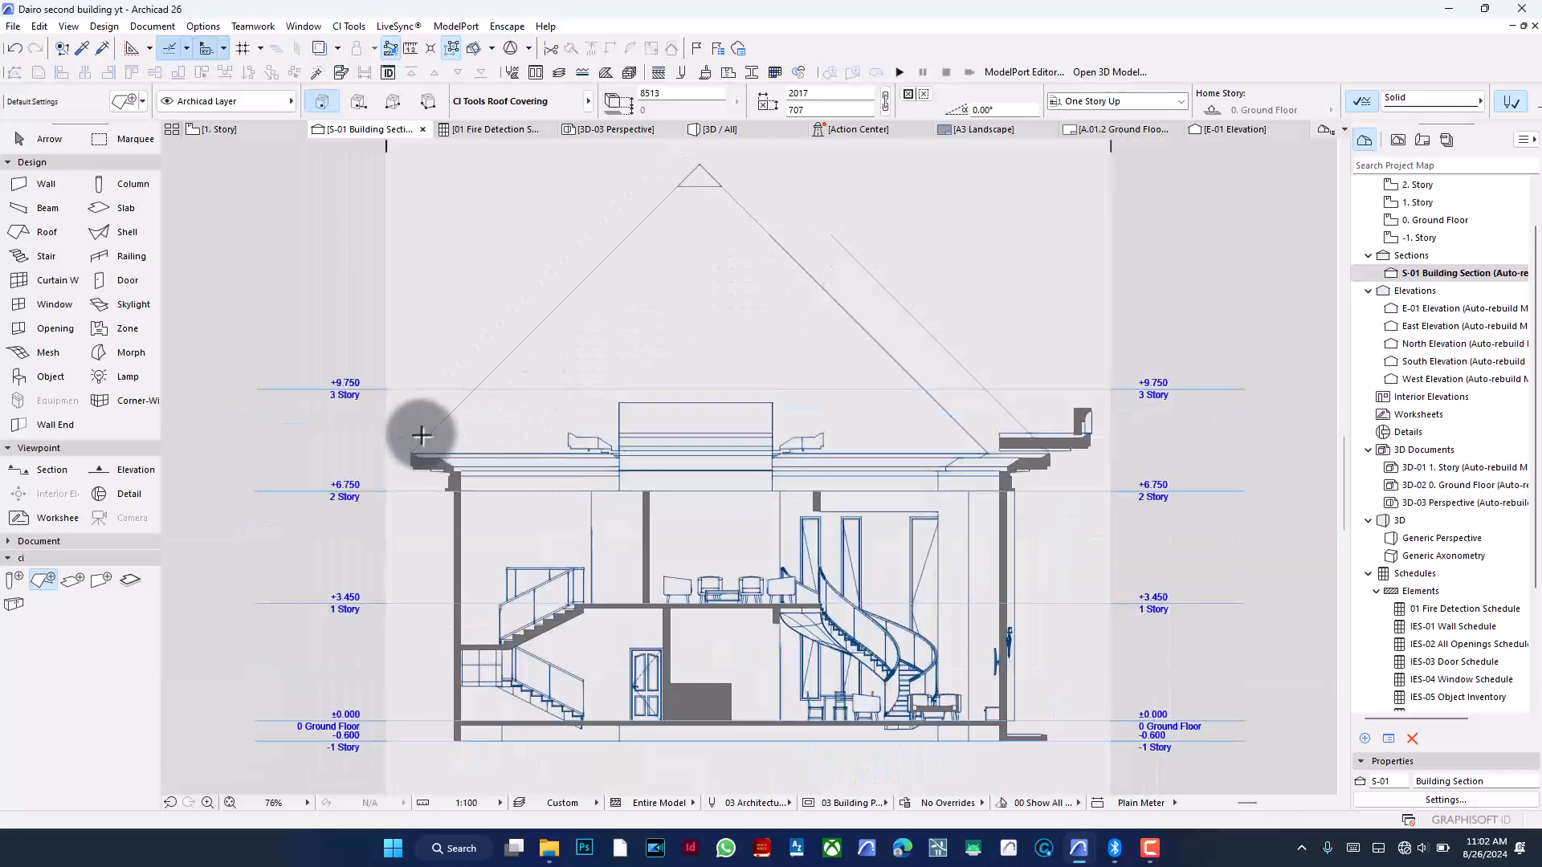
scroll(423, 439, "up", 20)
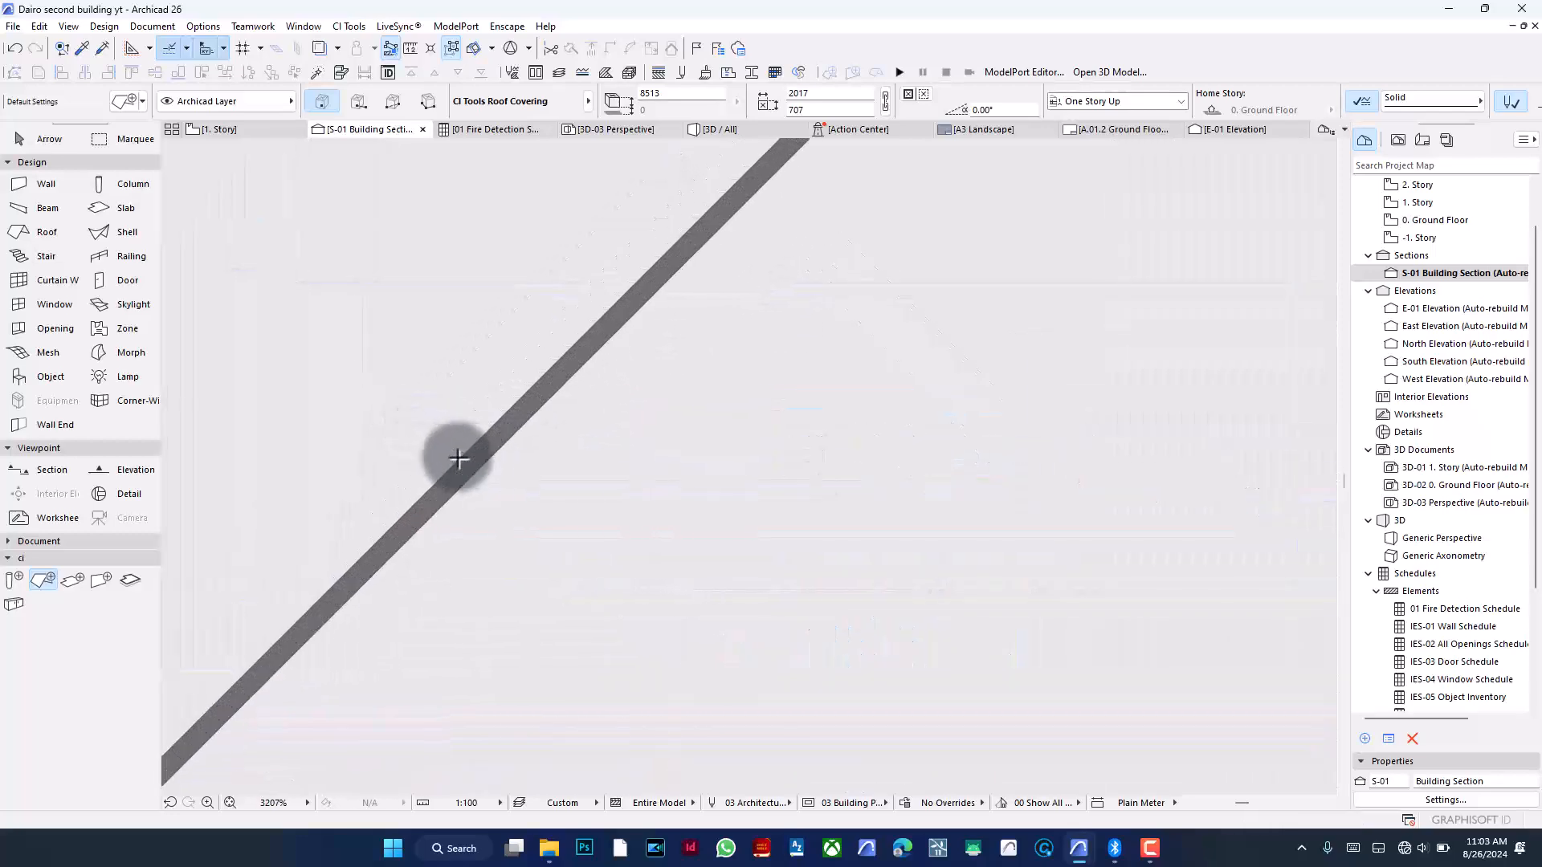
scroll(458, 458, "down", 20)
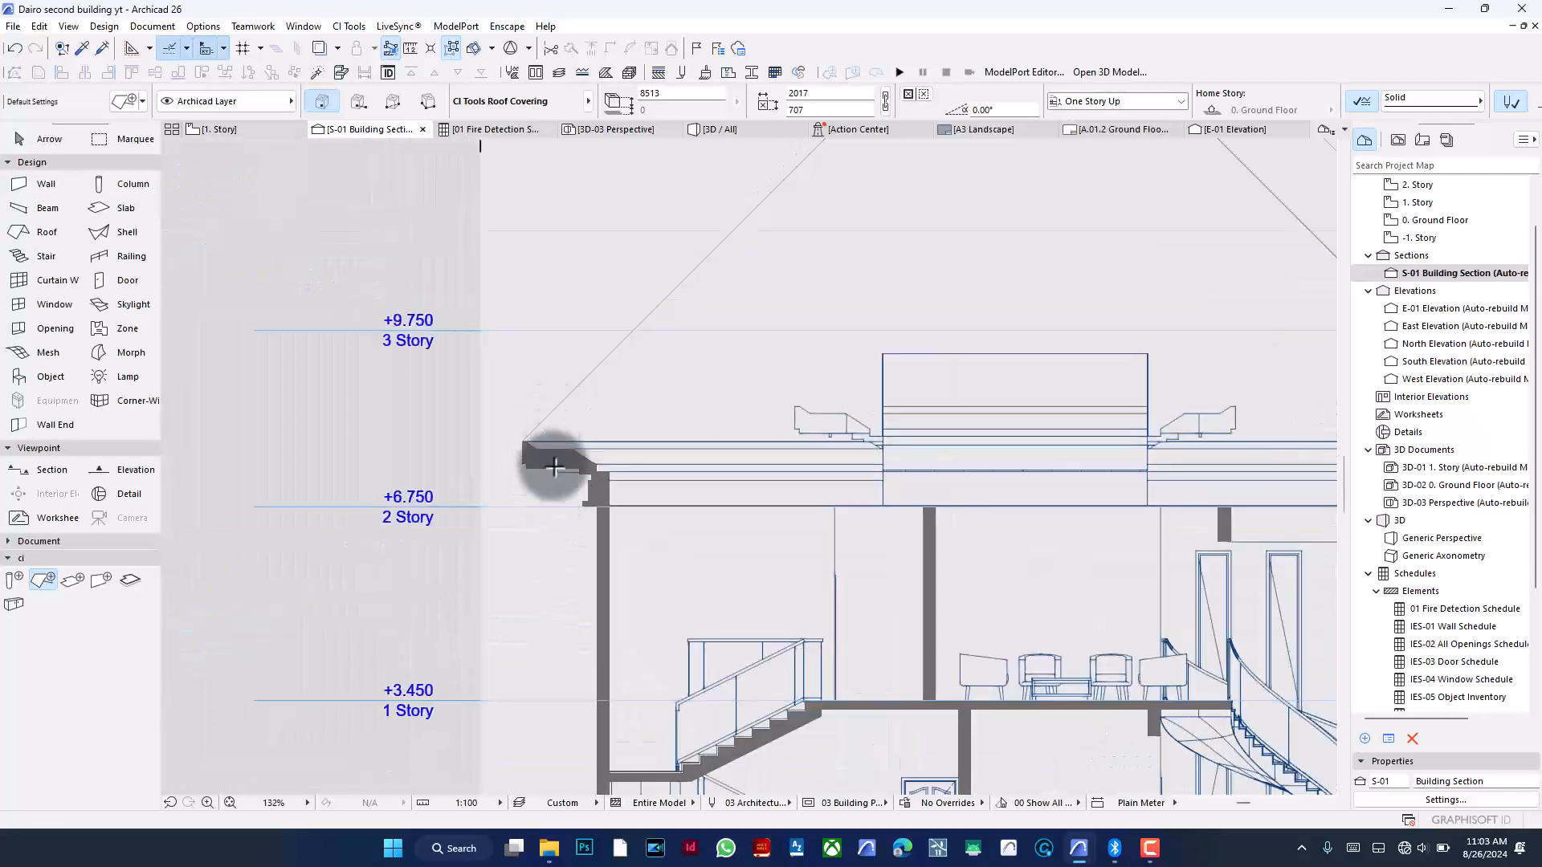
scroll(553, 448, "down", 4)
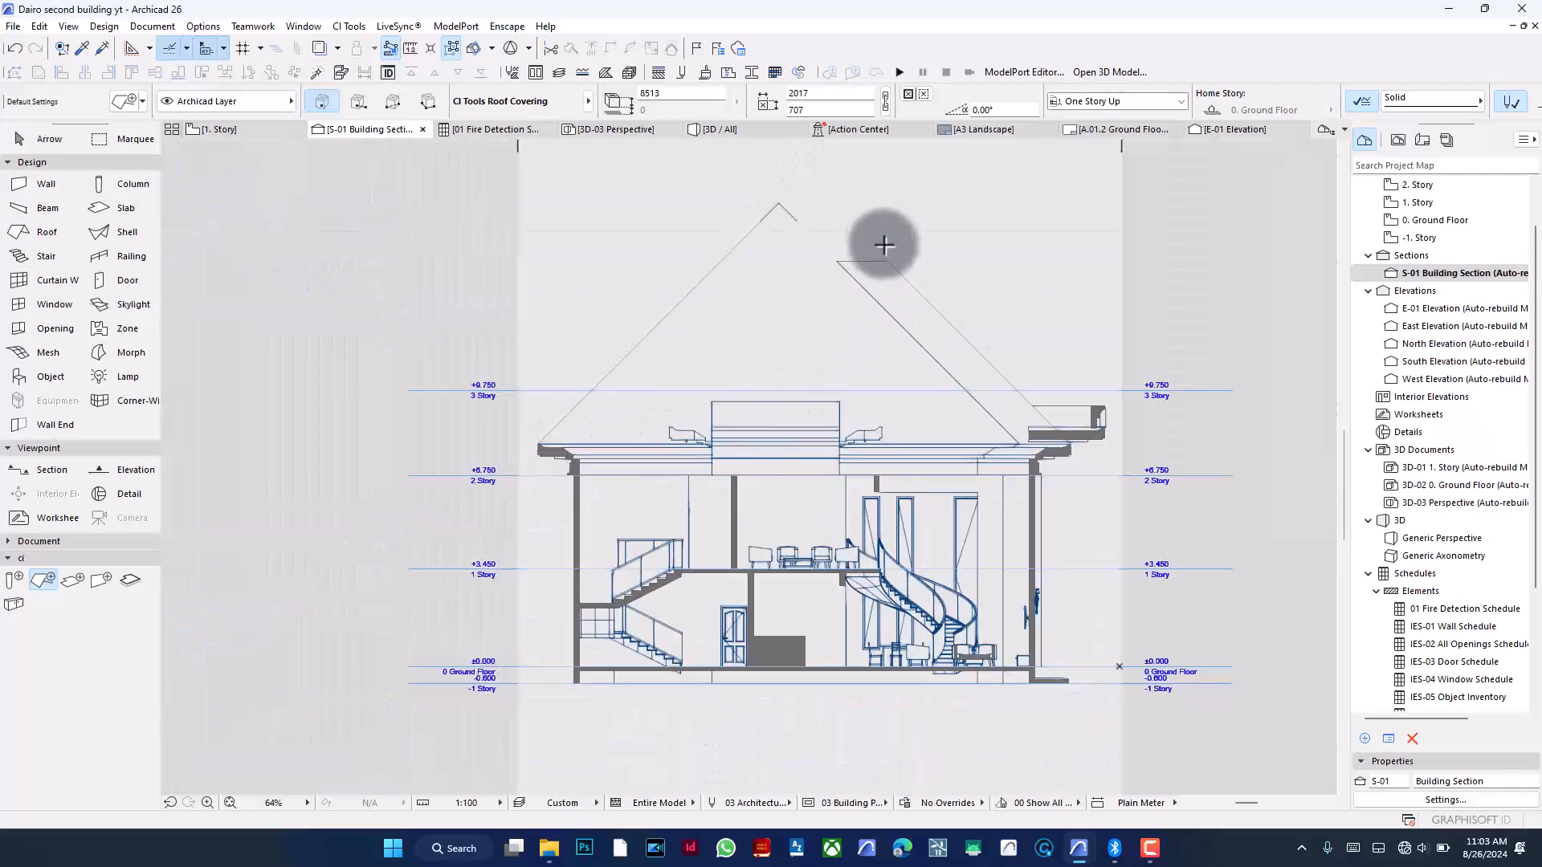
scroll(881, 233, "up", 14)
scroll(773, 251, "down", 10)
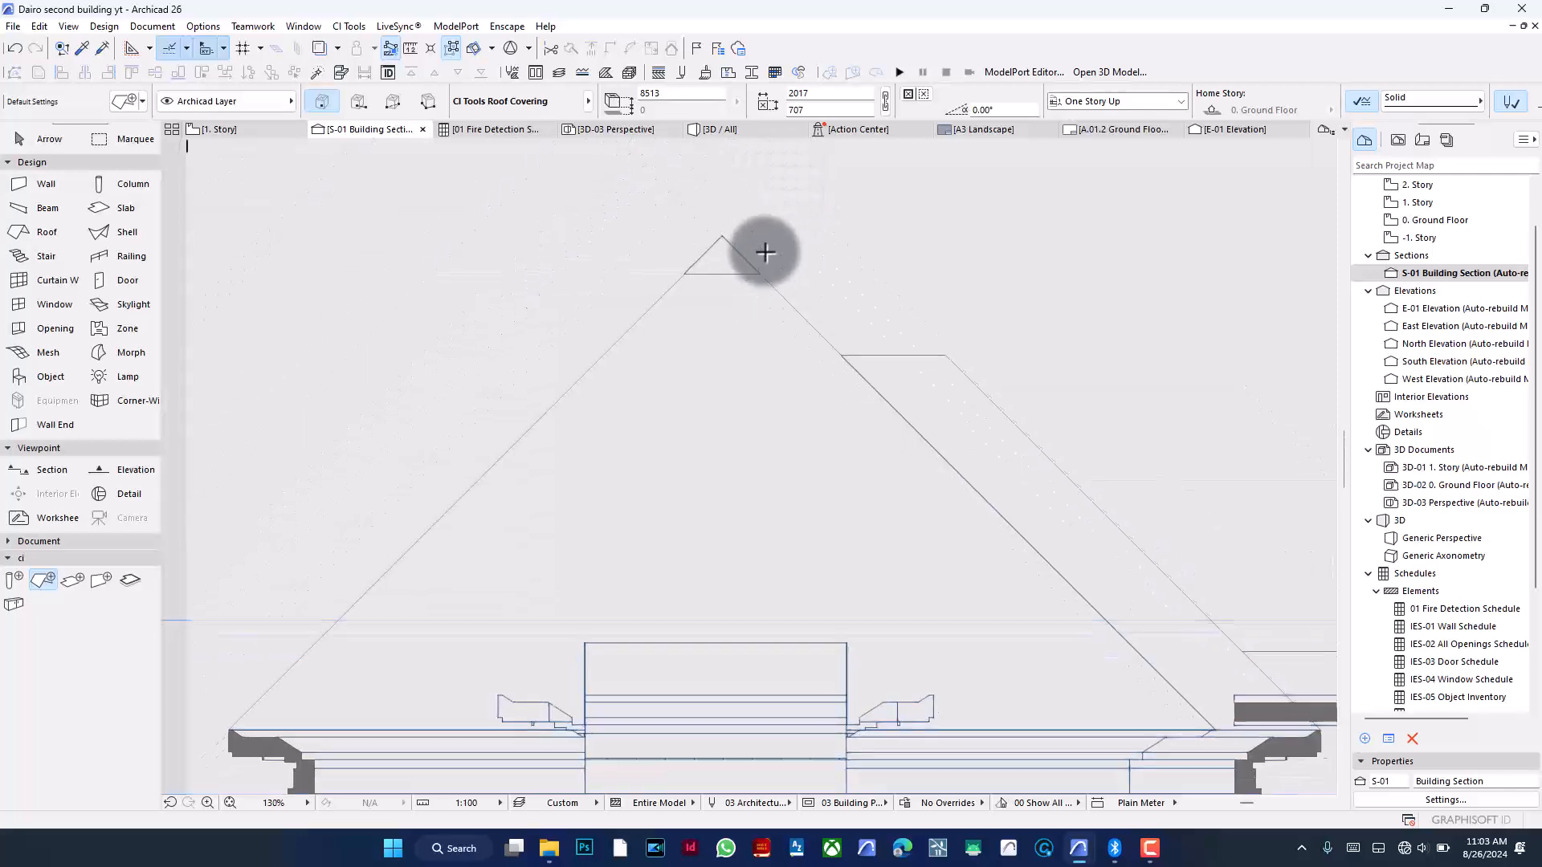
scroll(764, 252, "down", 4)
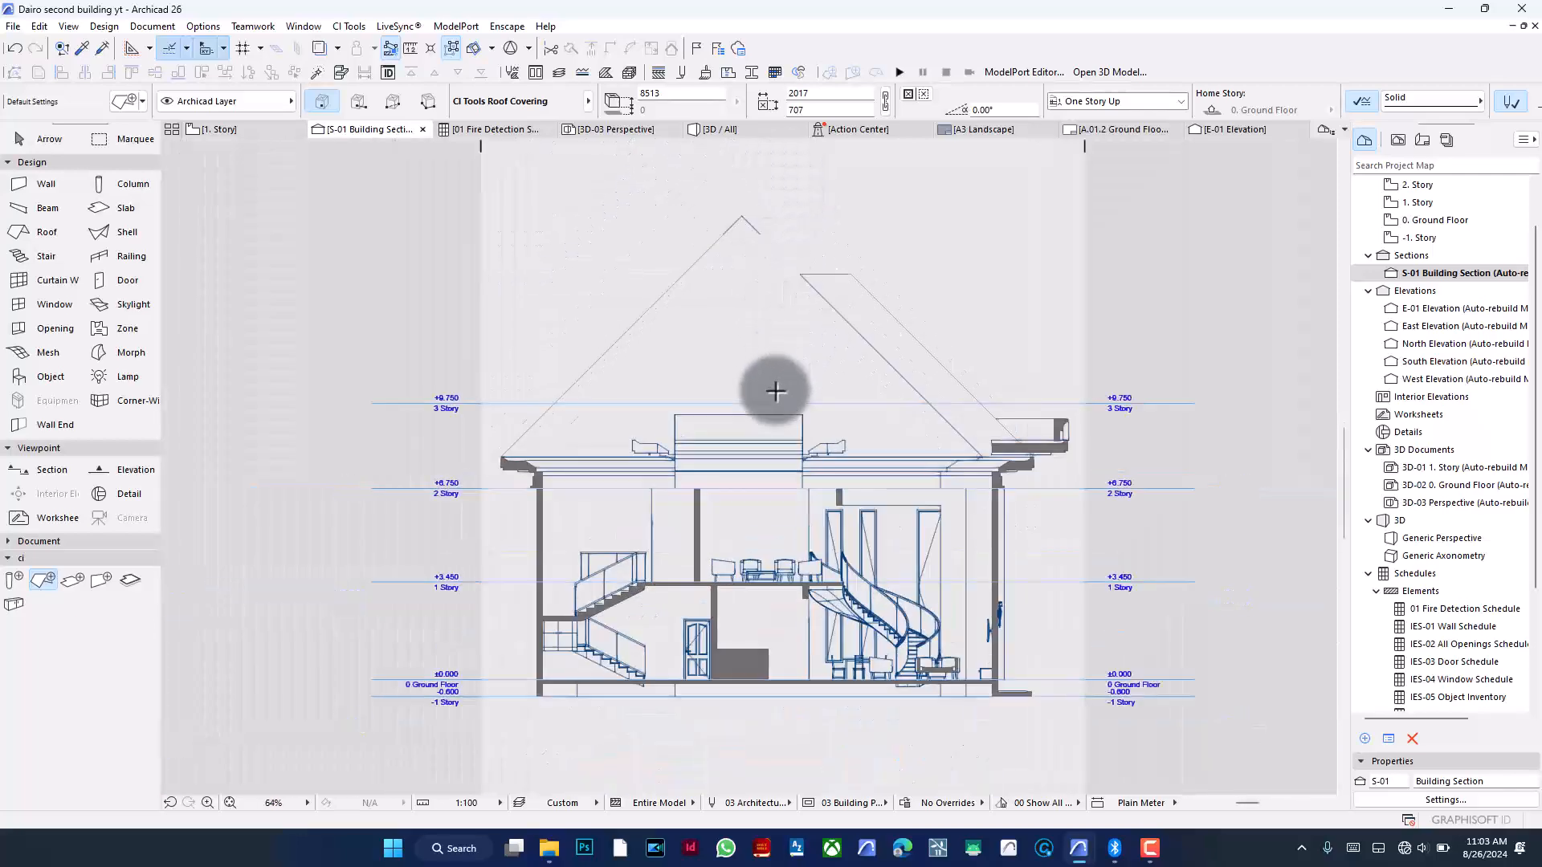
- Open the section's settings and change its cut fill to Cut Fill, Non-Shaded
left_click(1445, 797)
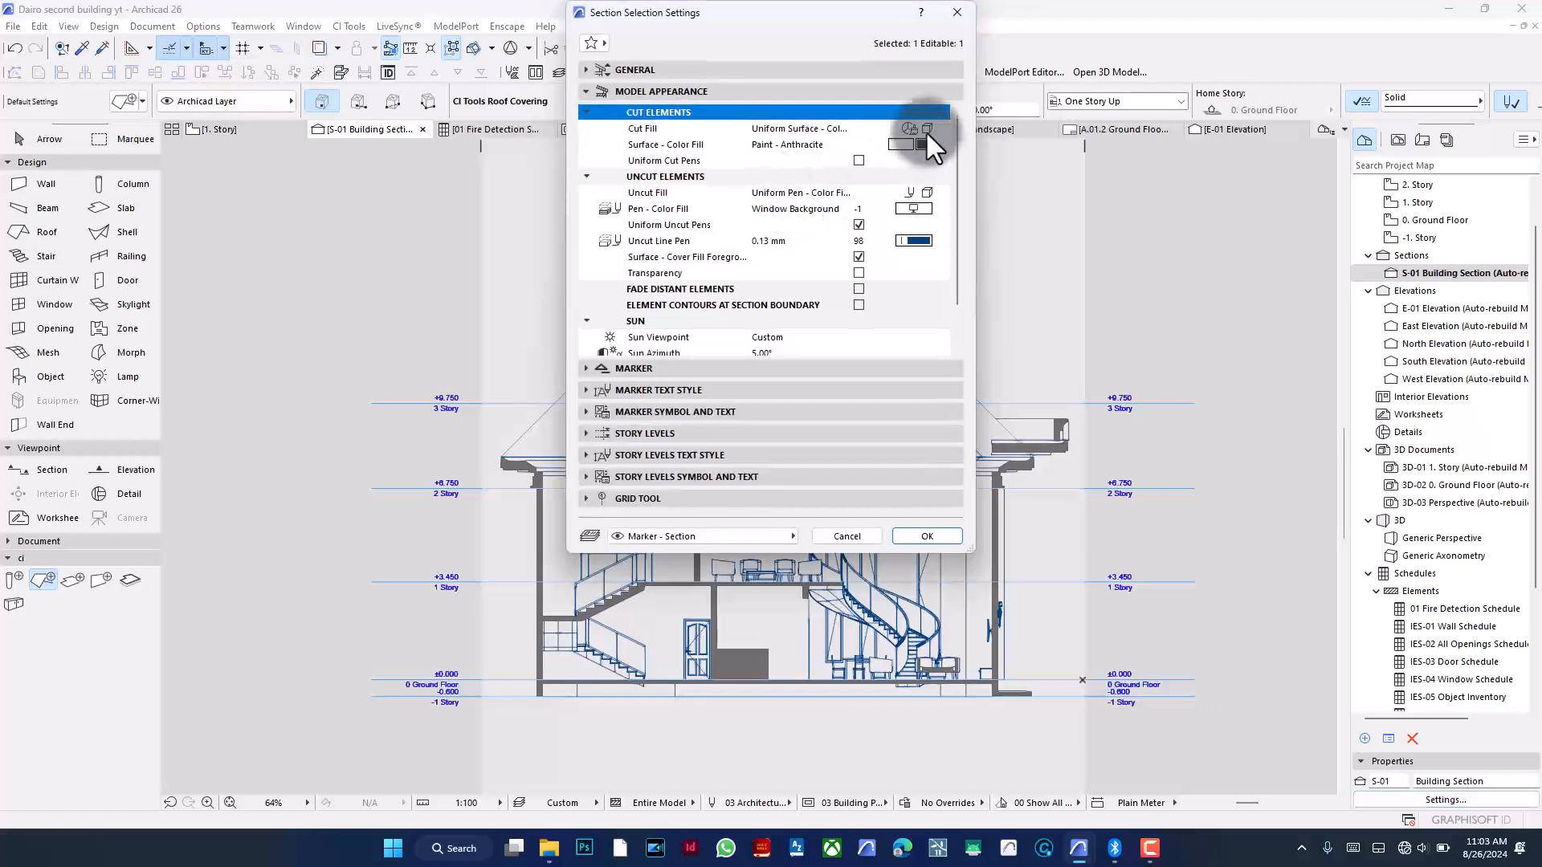
left_click(928, 128)
left_click(928, 128)
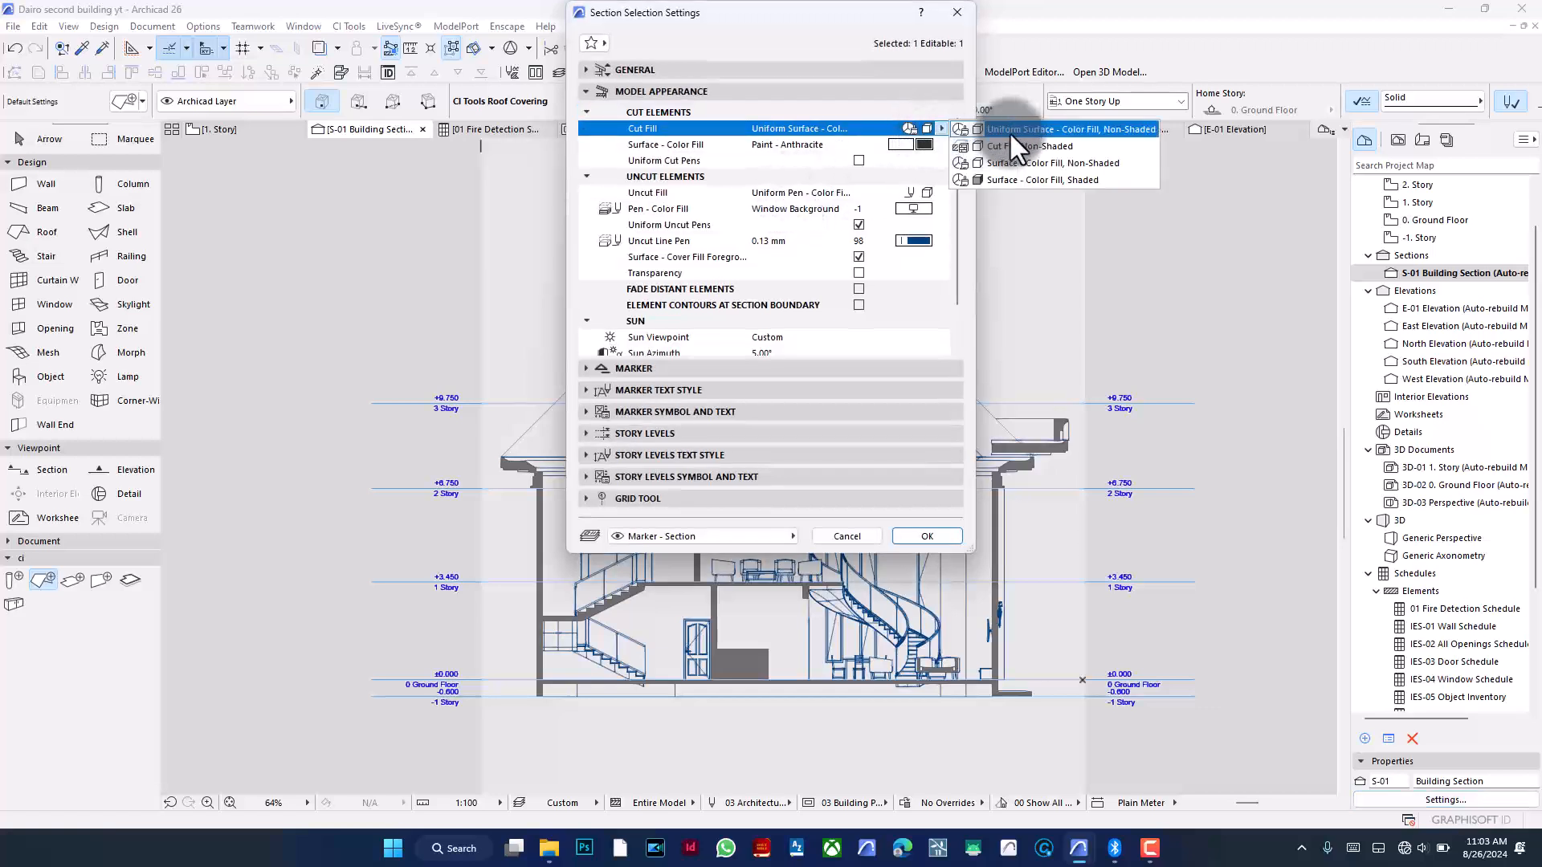
left_click(1010, 133)
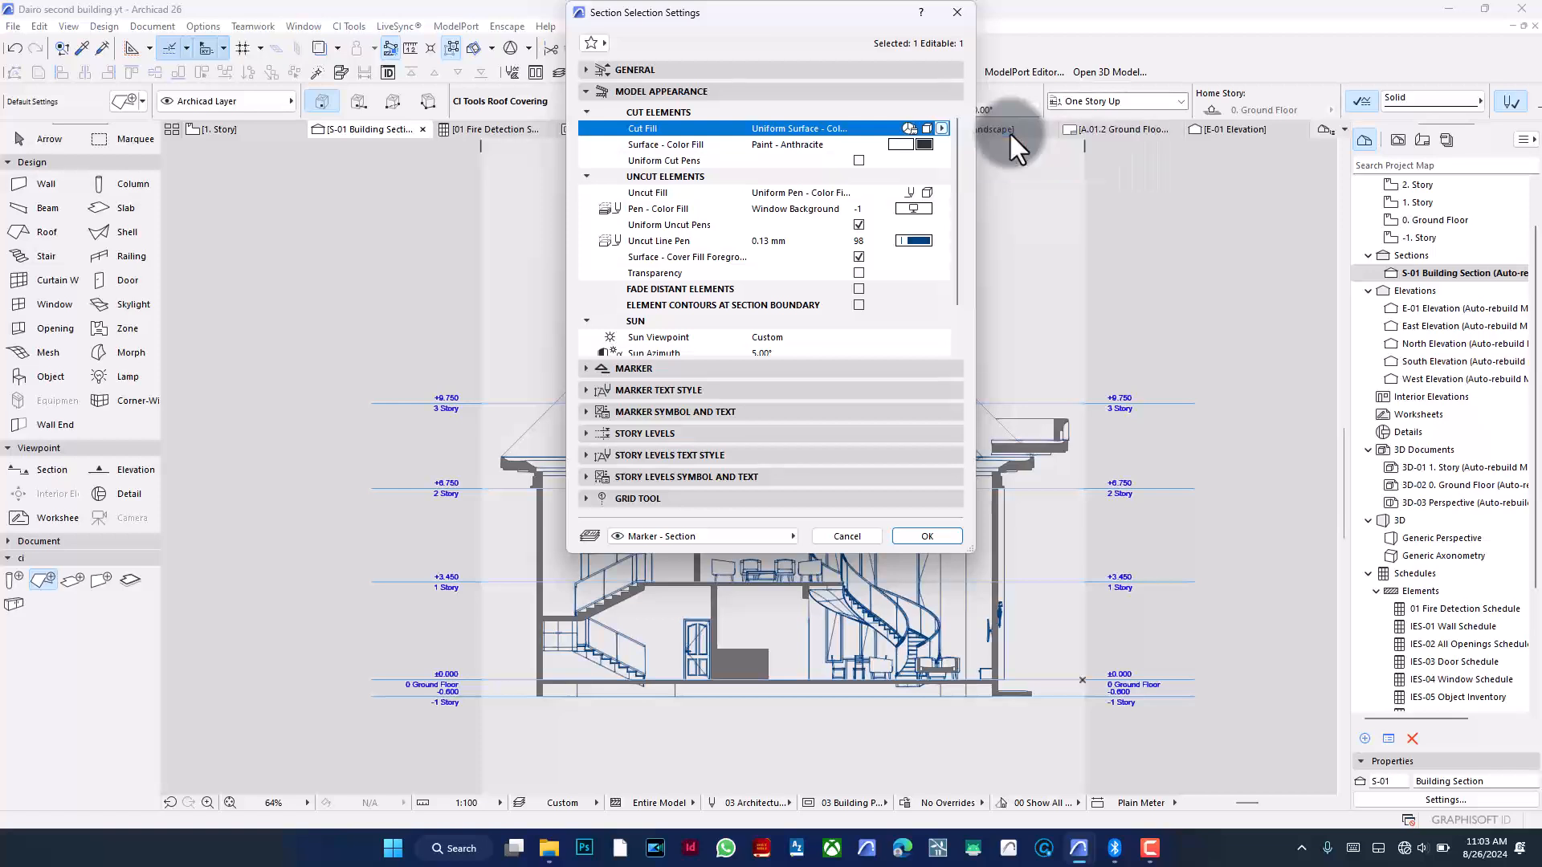
left_click(939, 128)
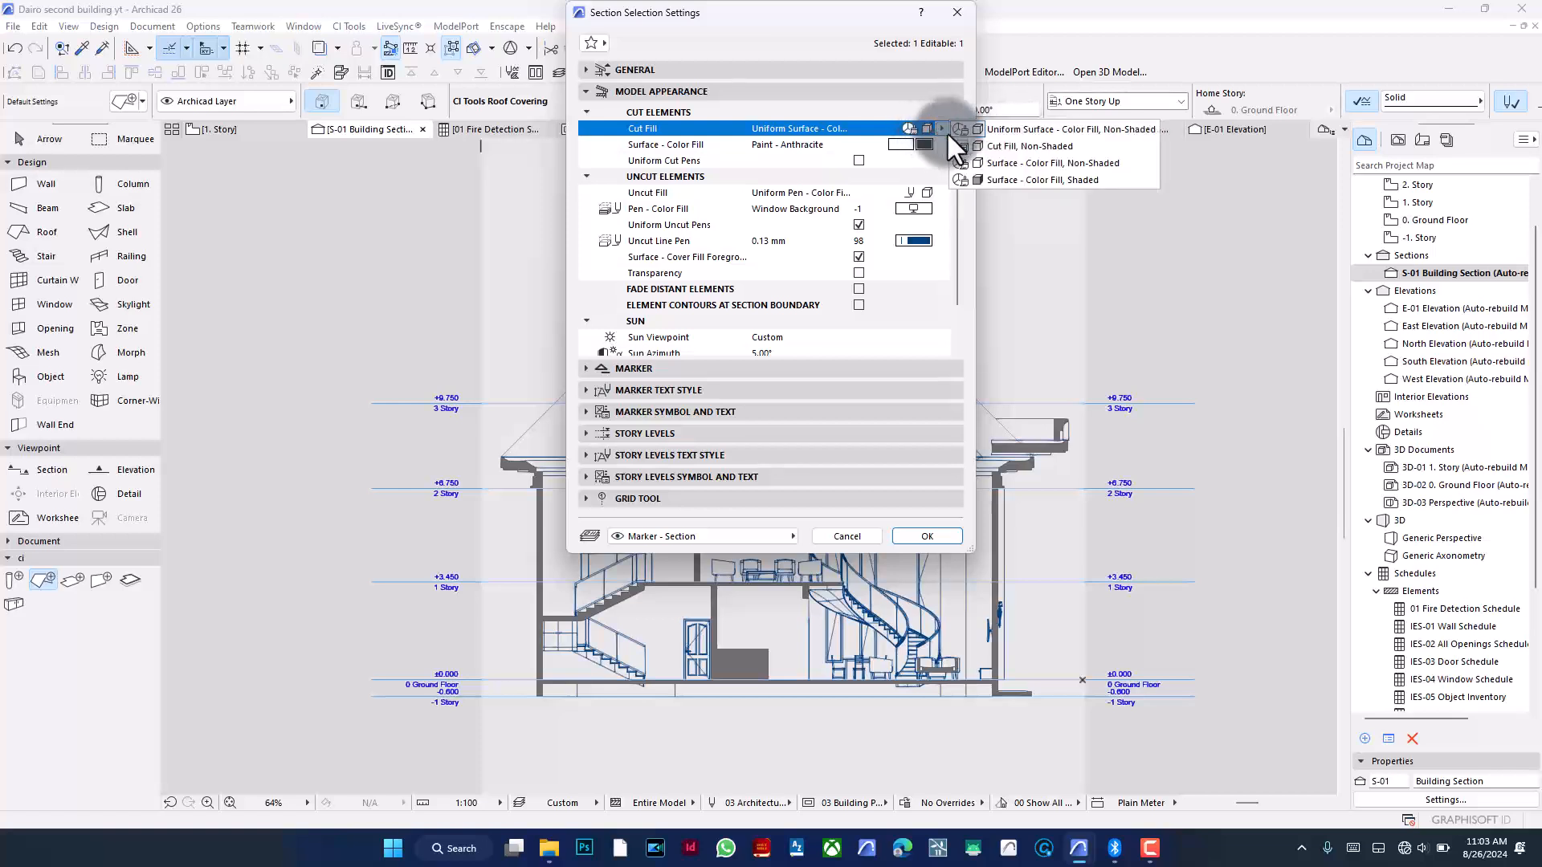
left_click(1011, 148)
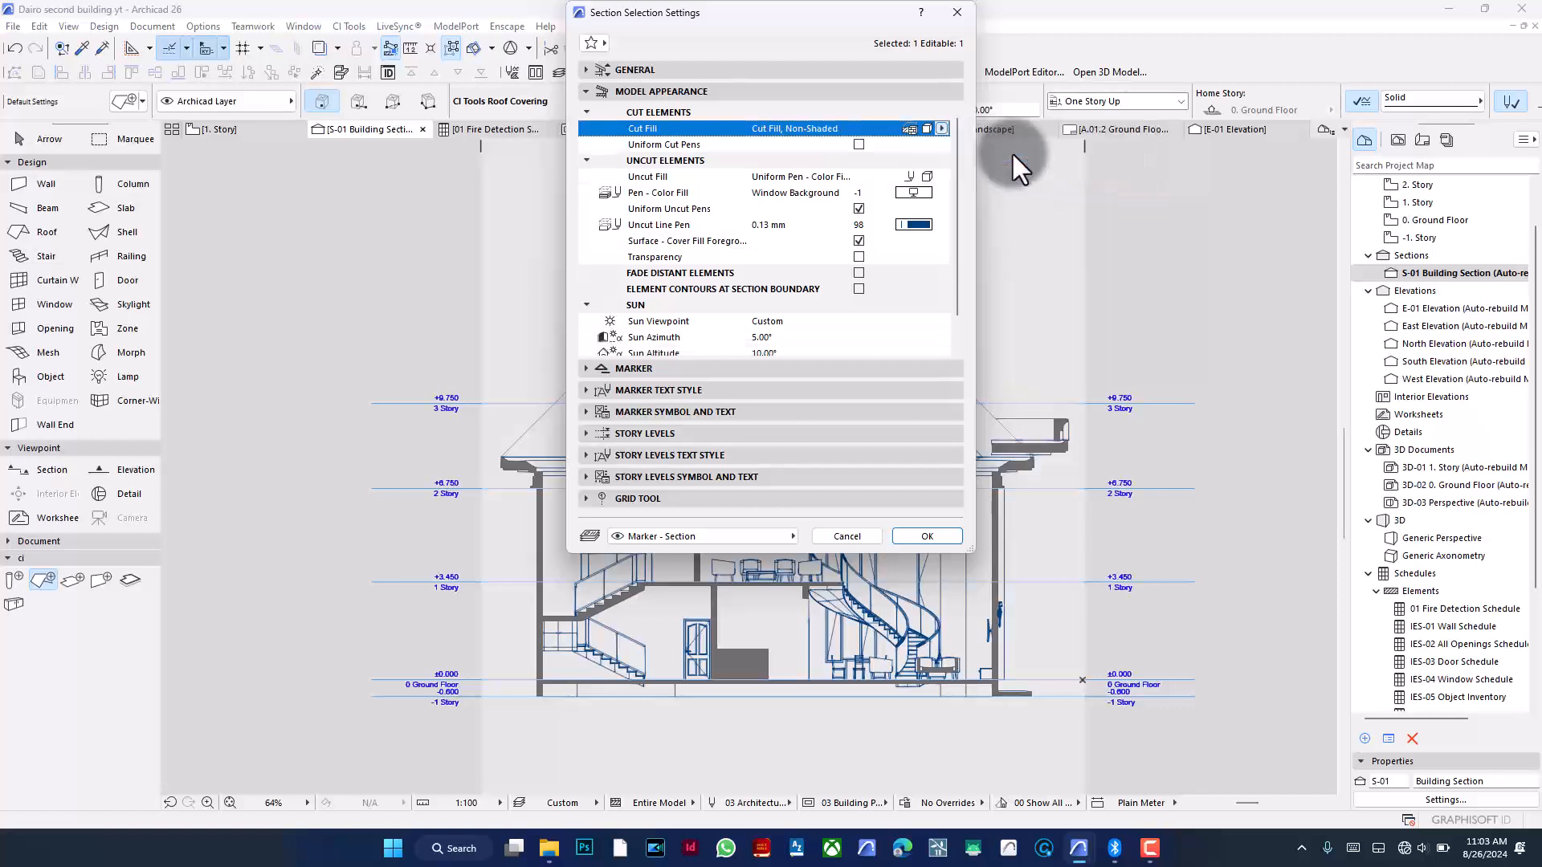
- Toggle Uniform Cut Pens on and off again, then apply the section settings
left_click(860, 146)
left_click(859, 145)
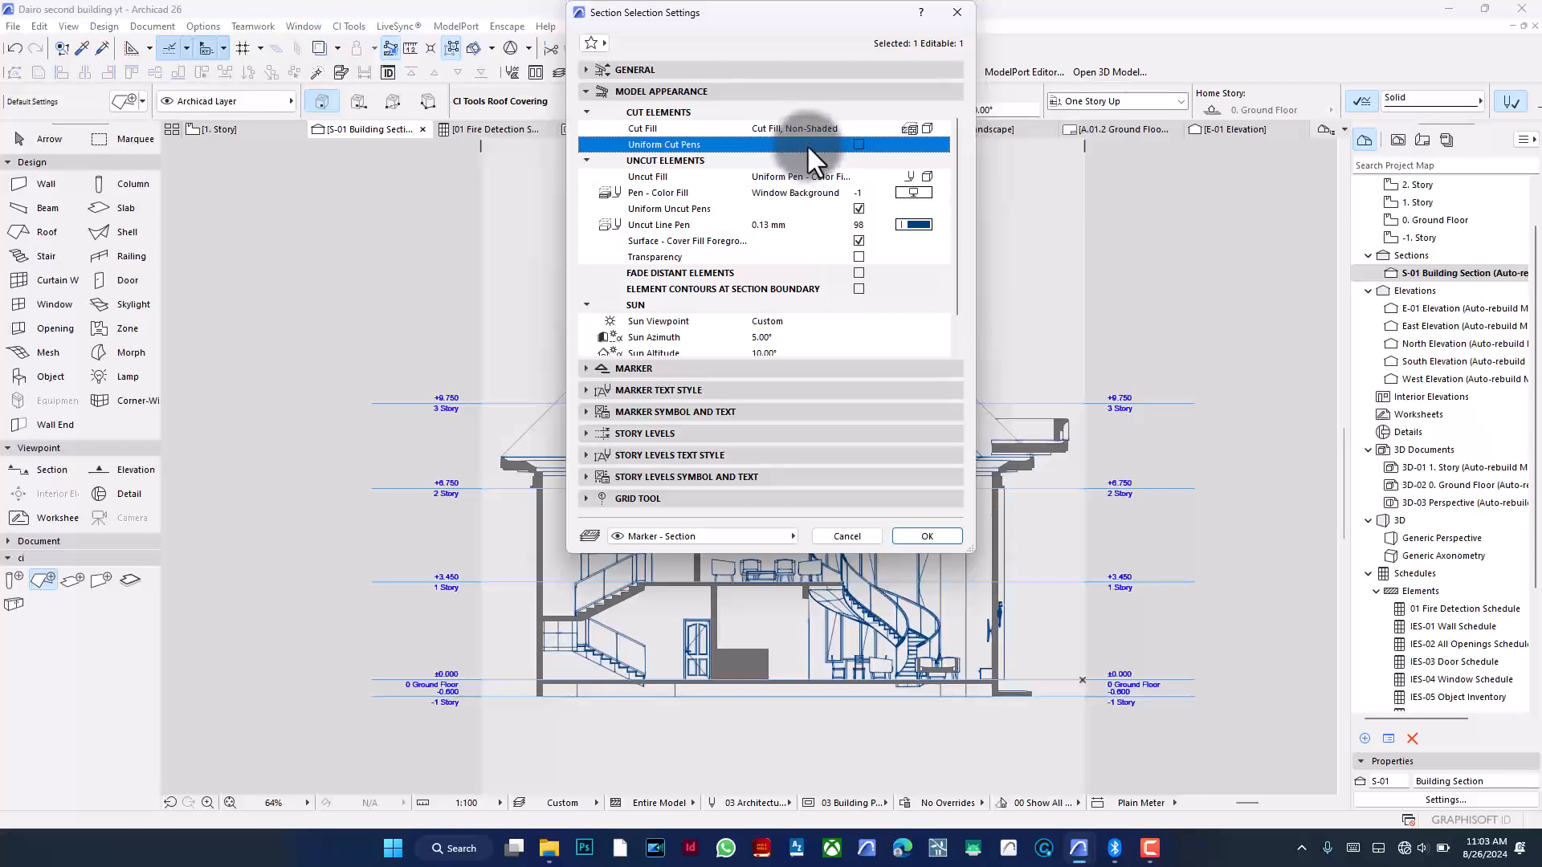
left_click(859, 146)
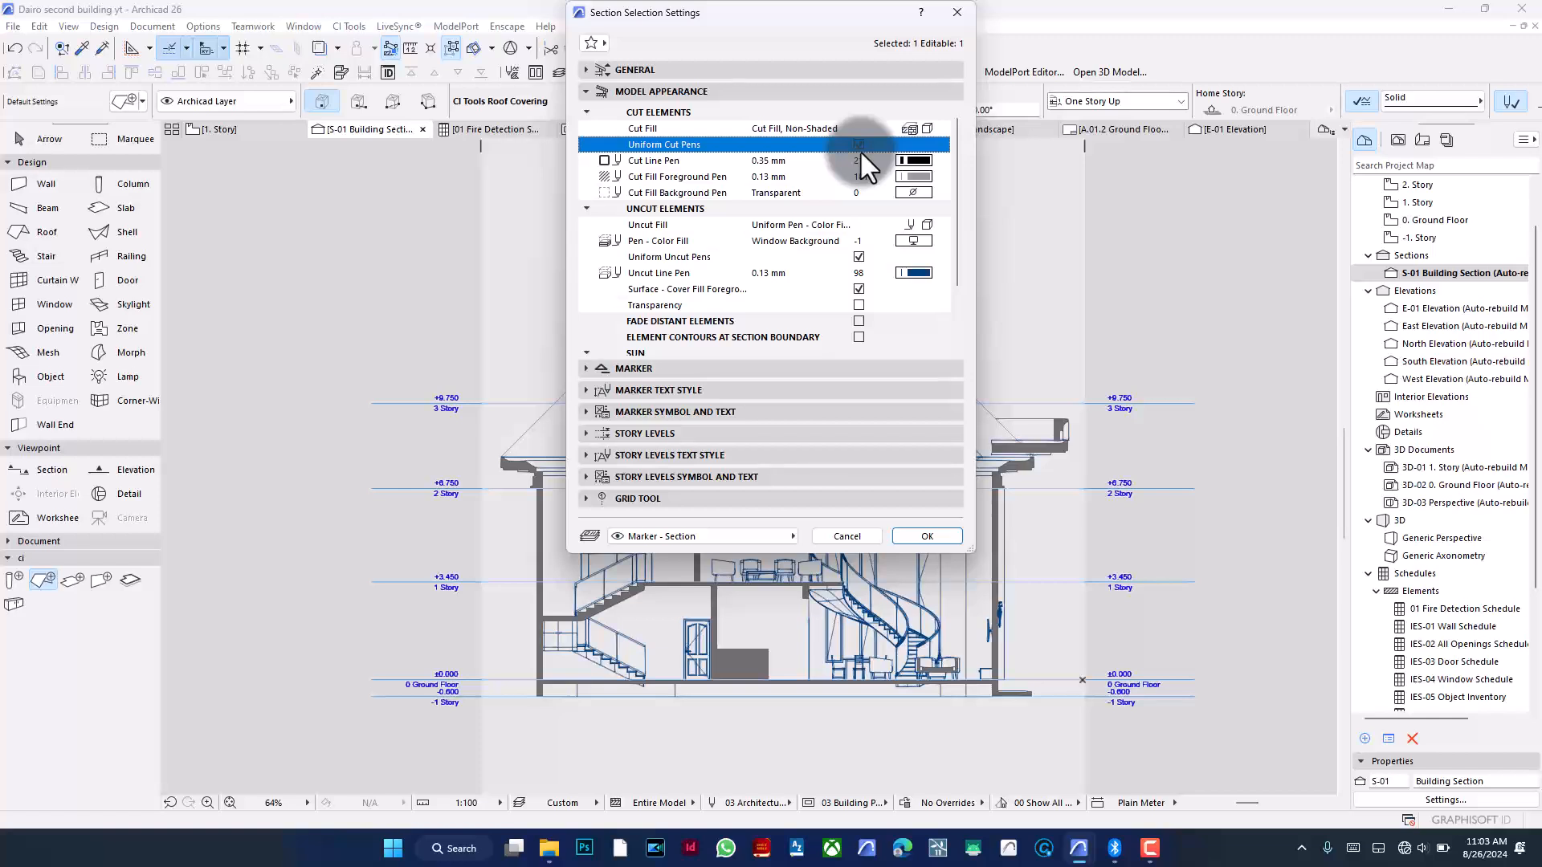
left_click(859, 144)
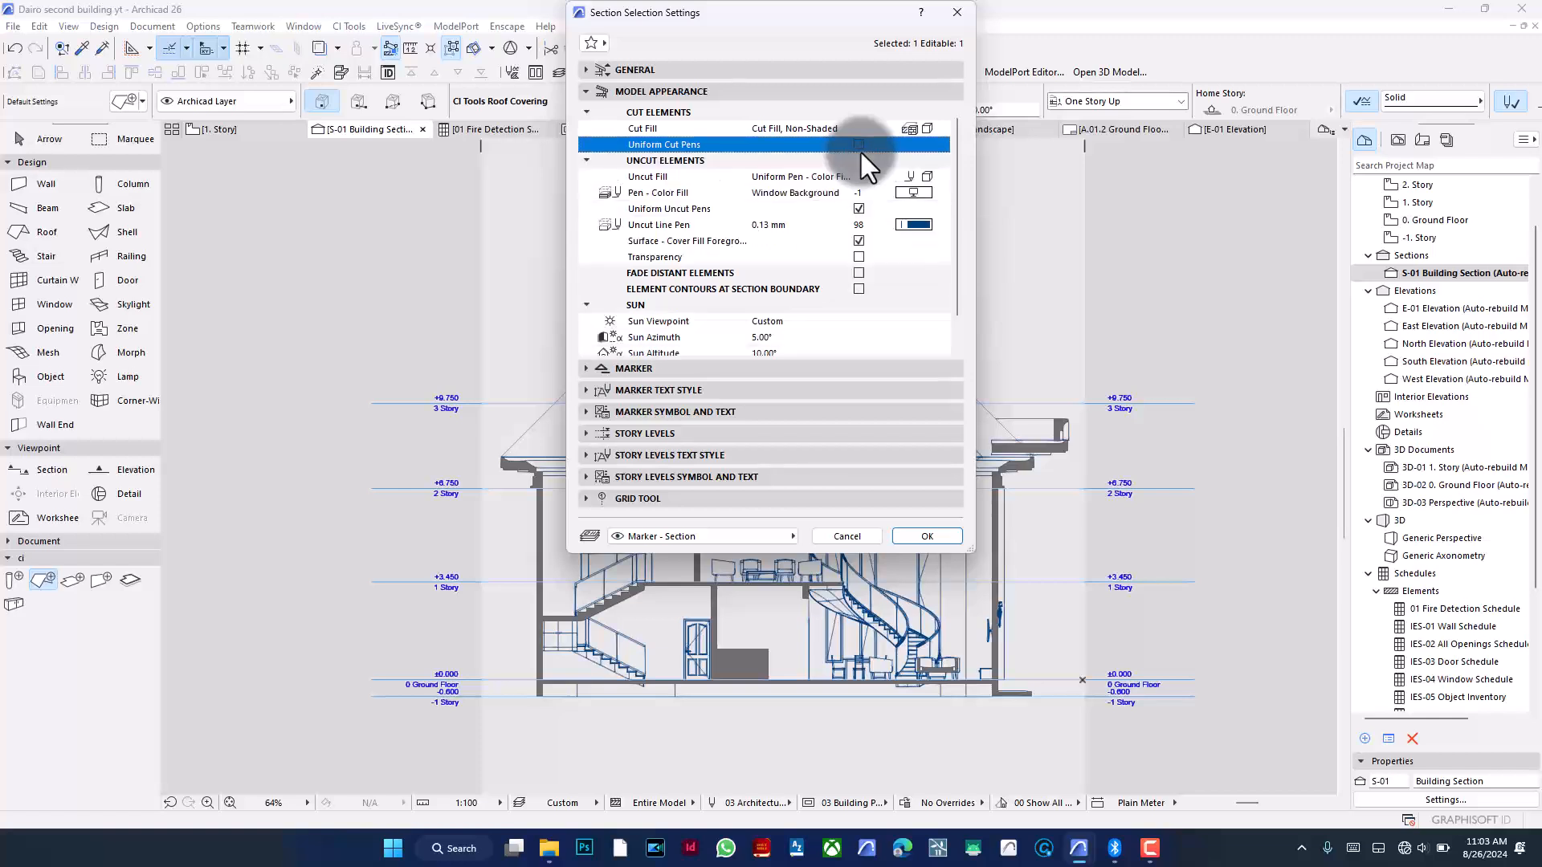
left_click(922, 537)
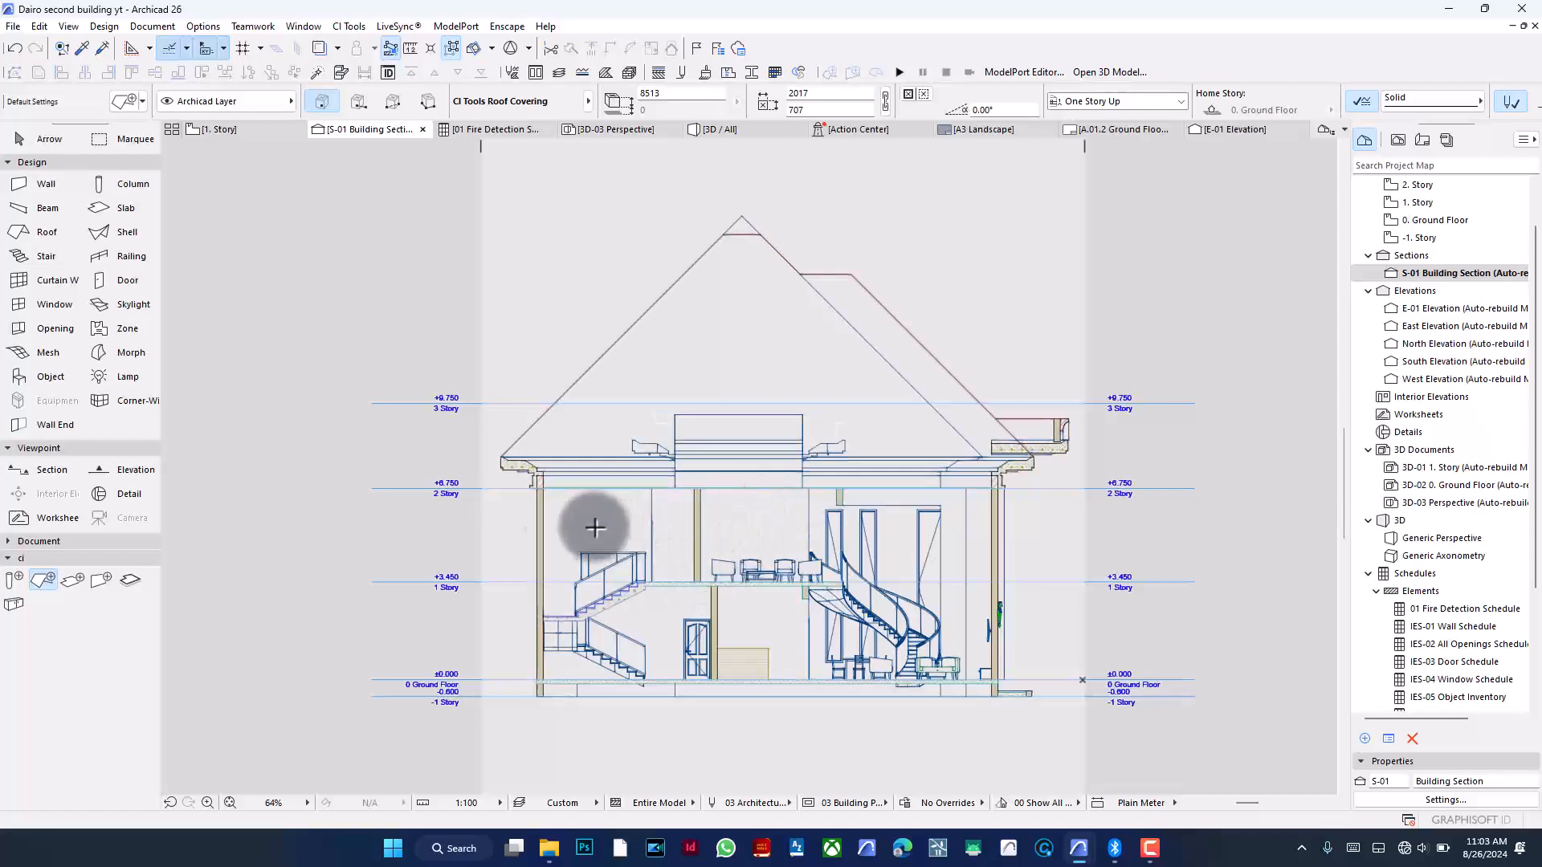
- Zoom in and out to inspect the cut walls, roof, slabs and stair across the section
scroll(530, 492, "up", 10)
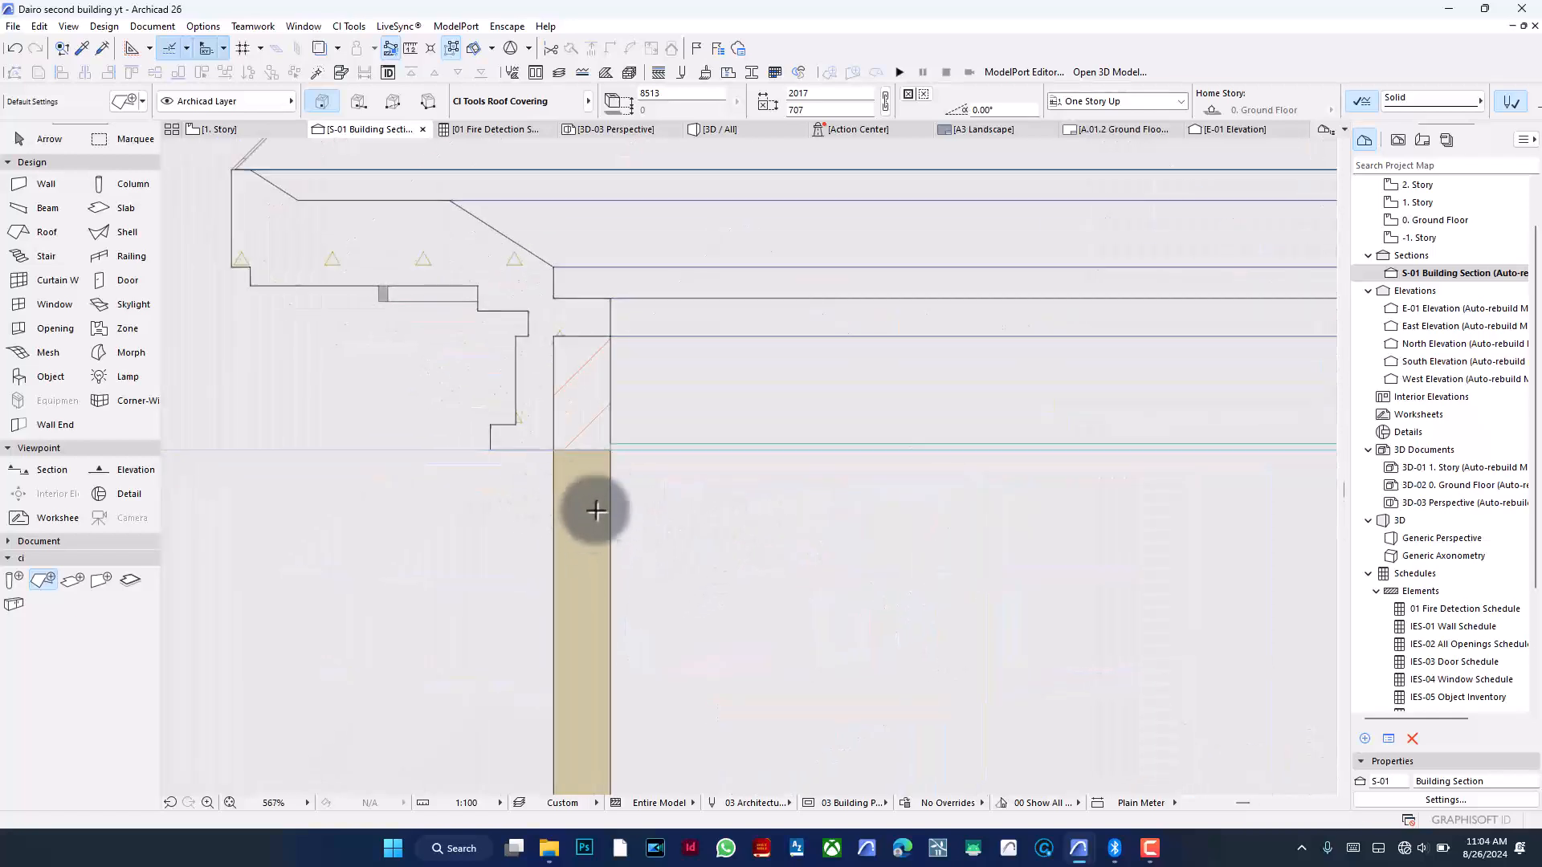
scroll(592, 426, "down", 5)
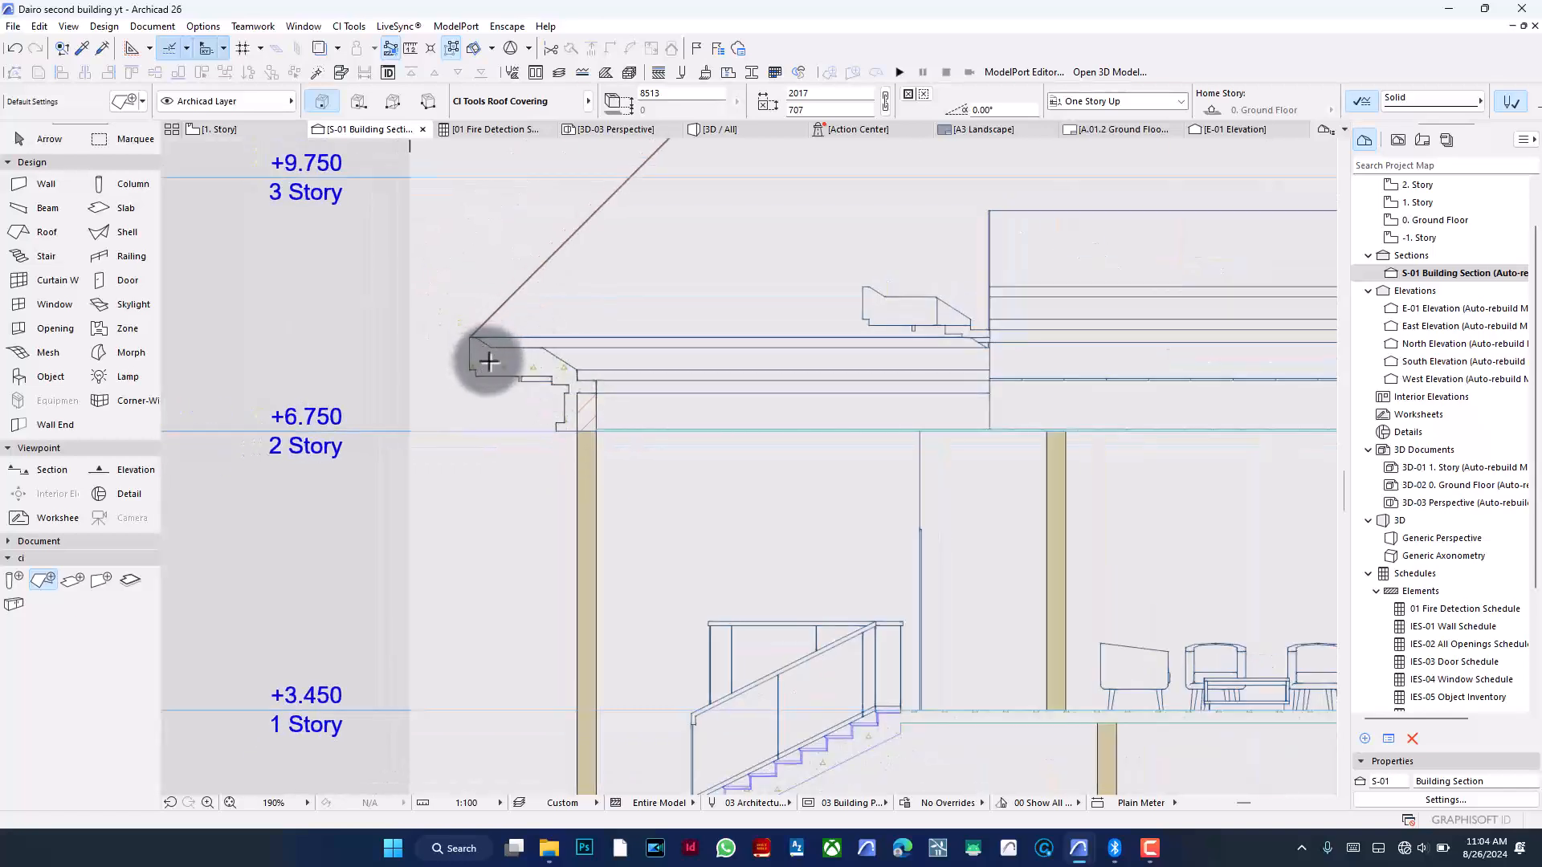
scroll(534, 371, "down", 2)
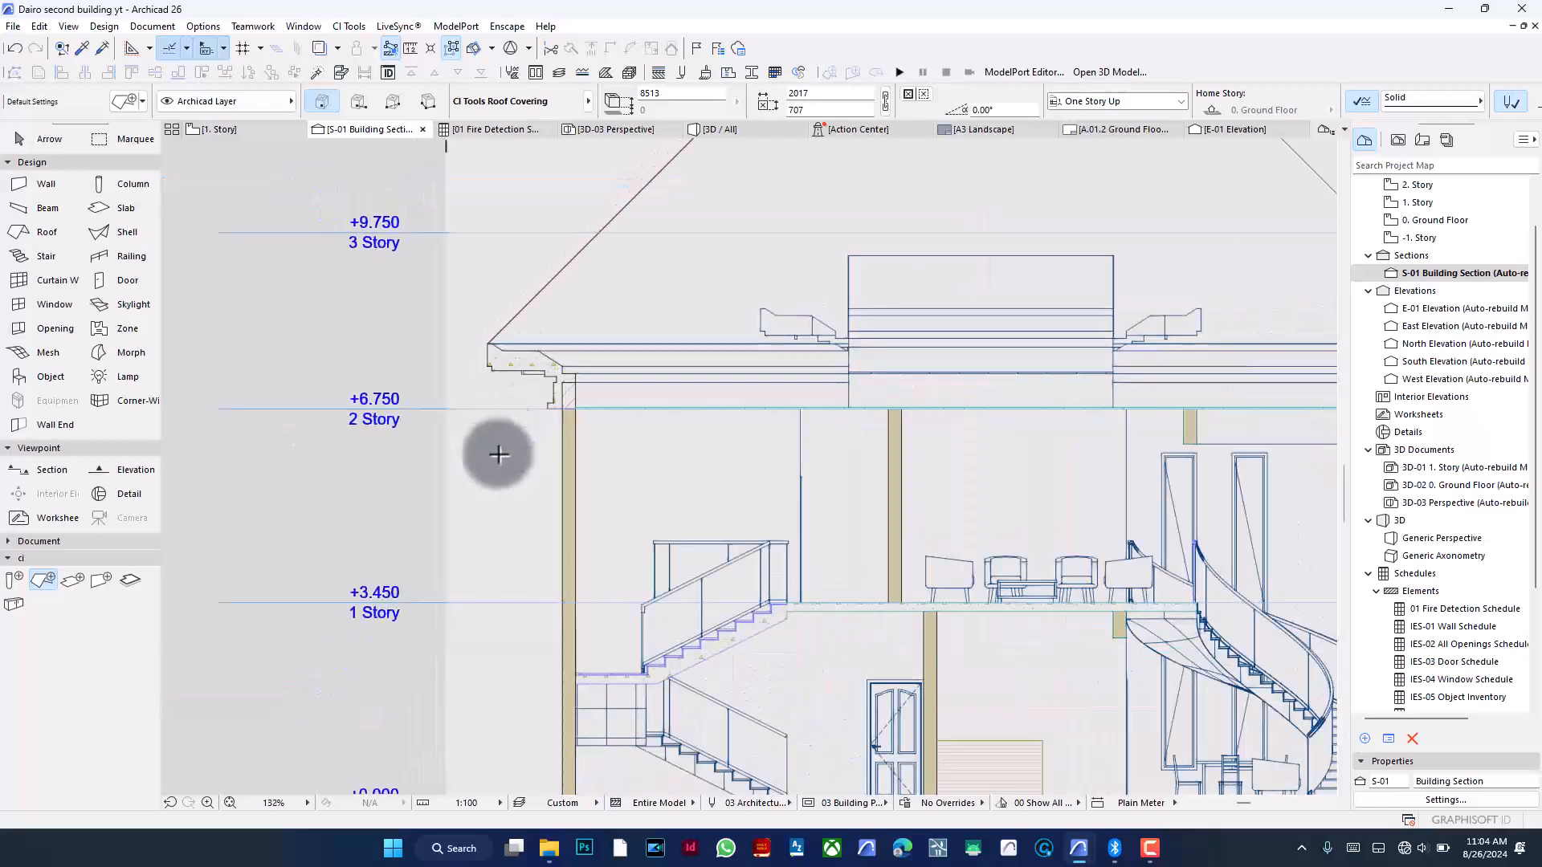
right_click(498, 450)
left_click(514, 506)
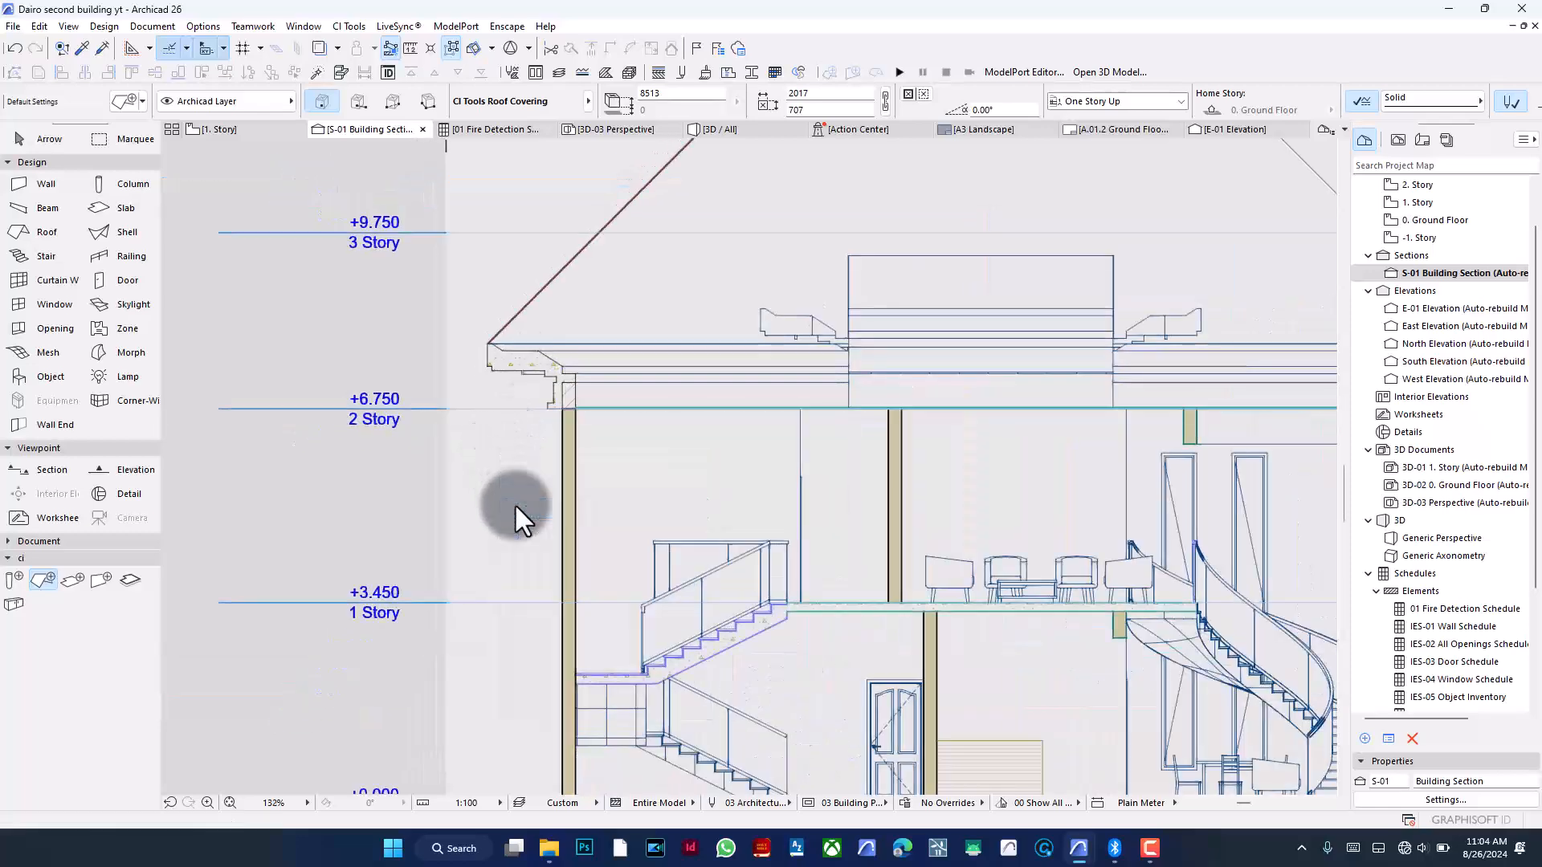
scroll(552, 416, "up", 7)
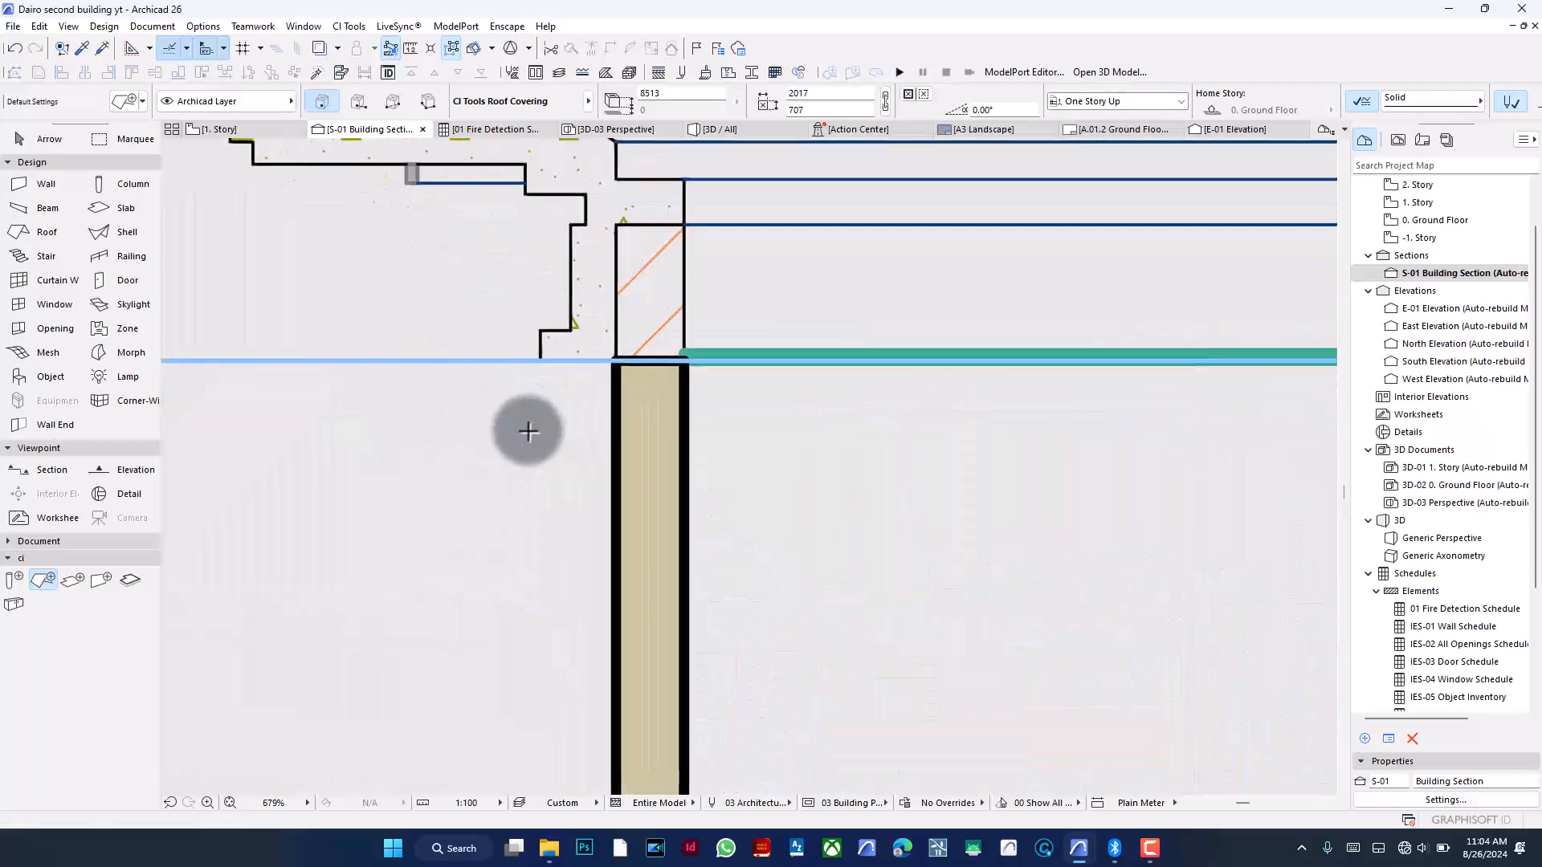
scroll(659, 417, "down", 2)
scroll(703, 394, "up", 3)
scroll(654, 393, "up", 2)
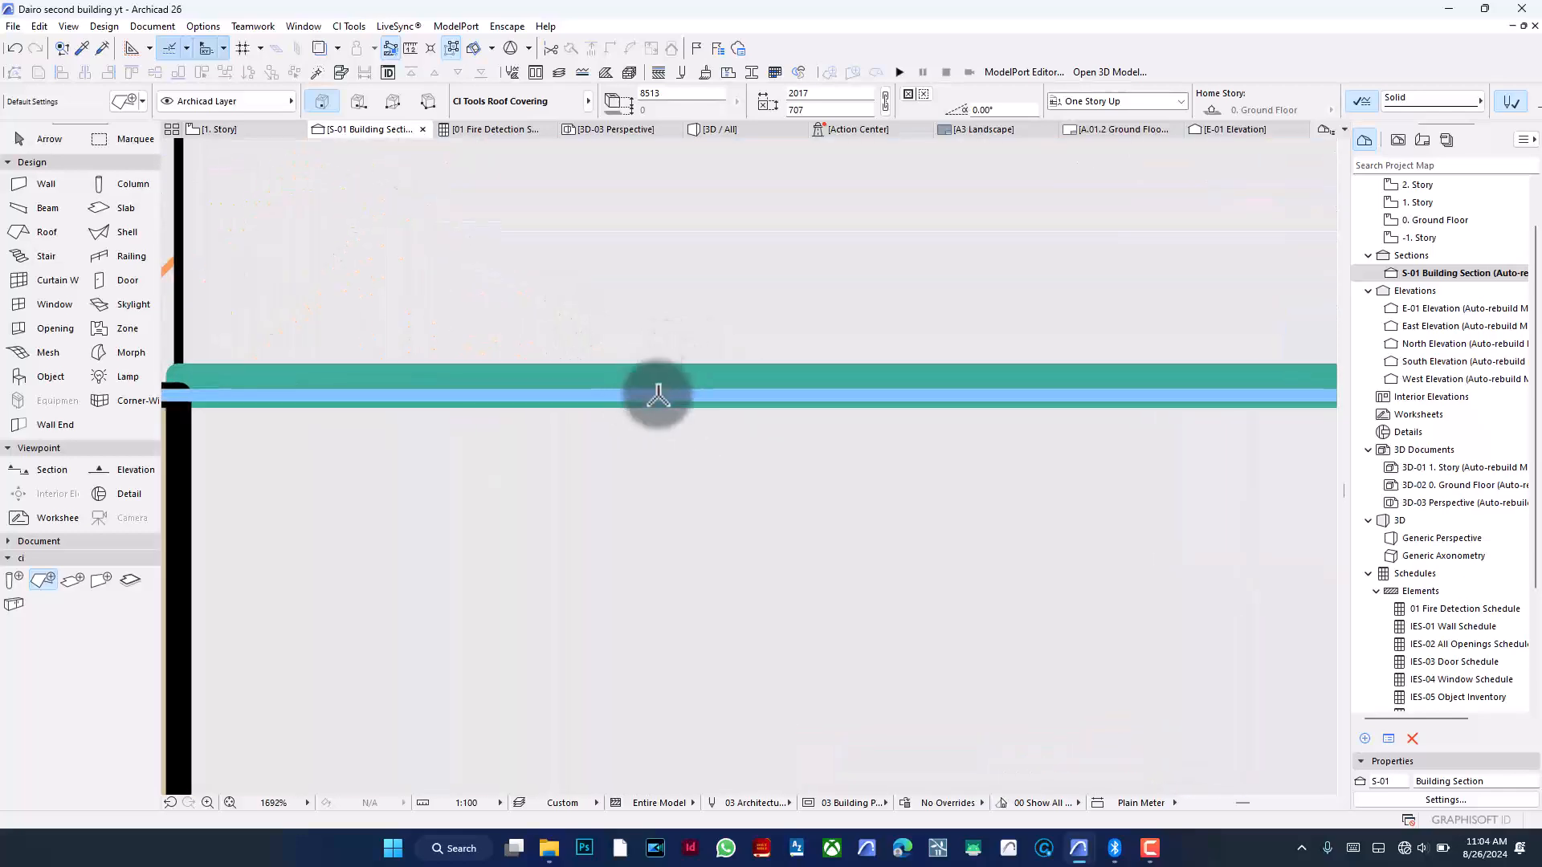
scroll(592, 379, "down", 8)
scroll(706, 562, "down", 3)
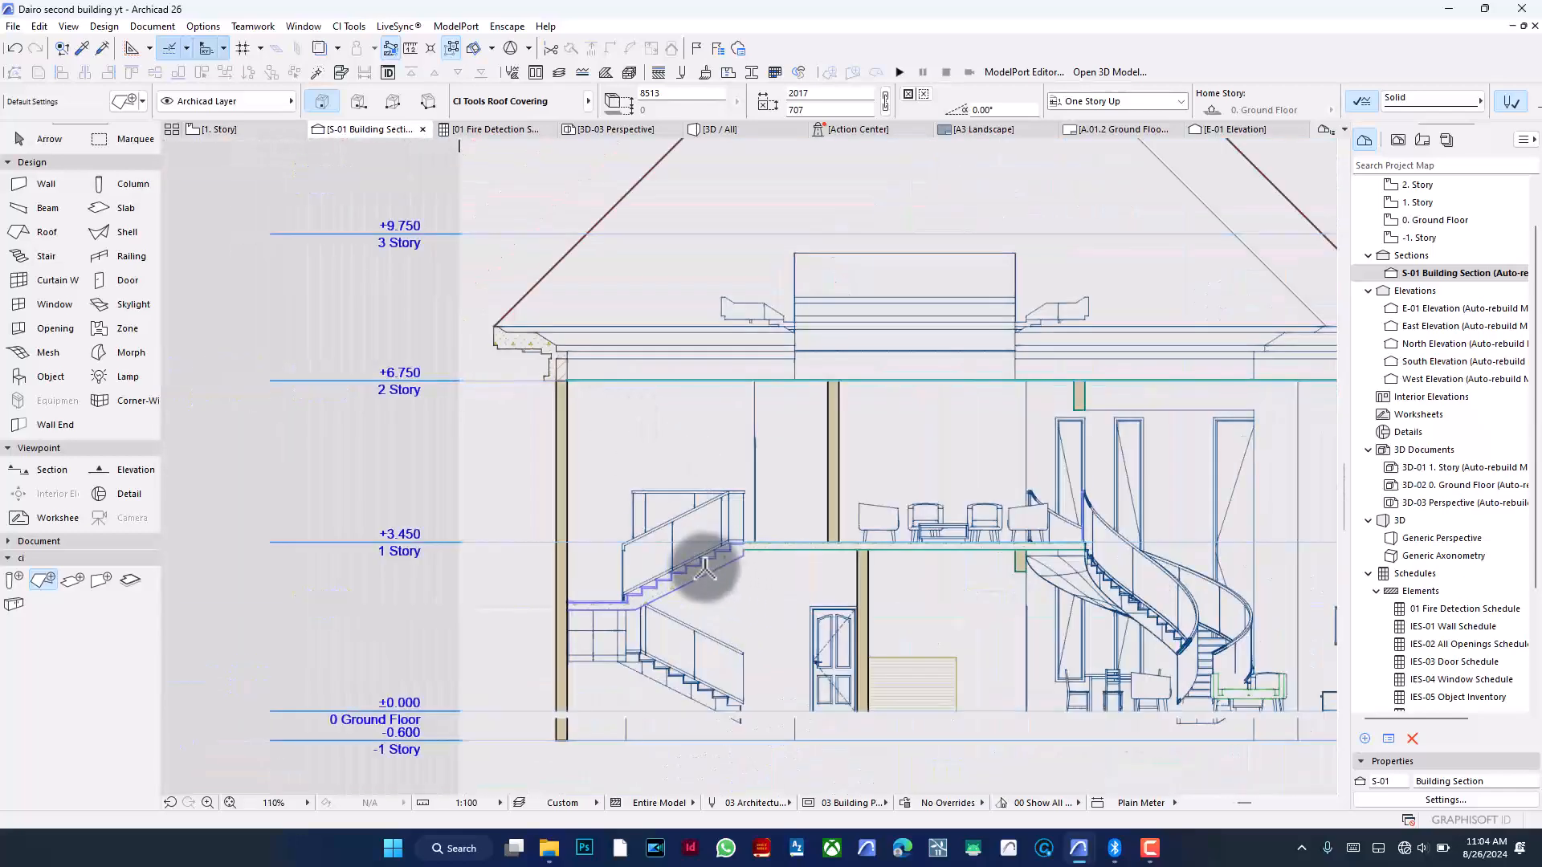
scroll(699, 563, "up", 10)
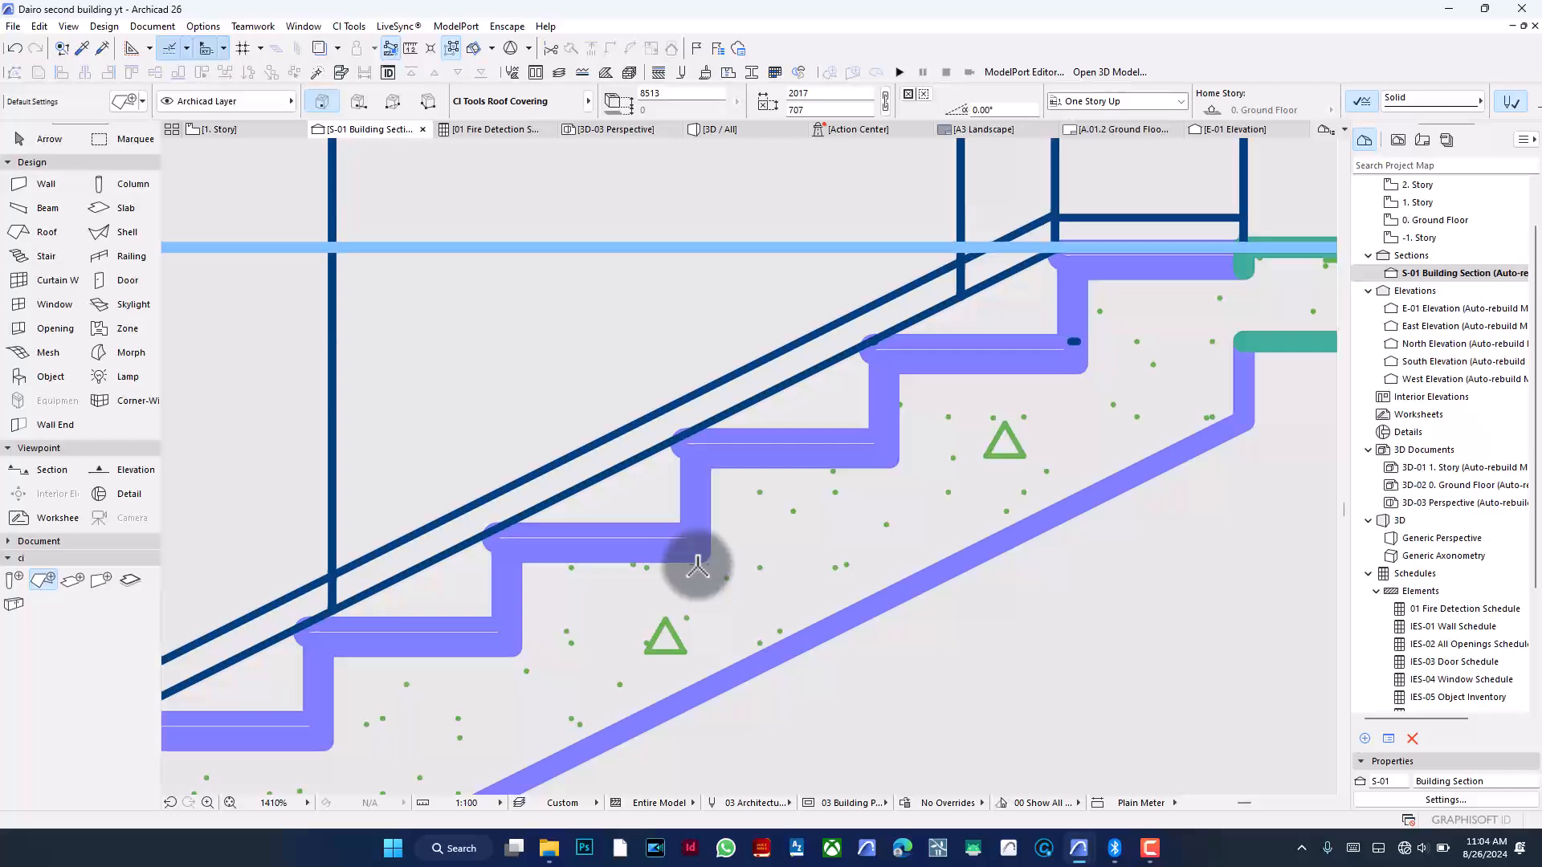
scroll(840, 495, "down", 3)
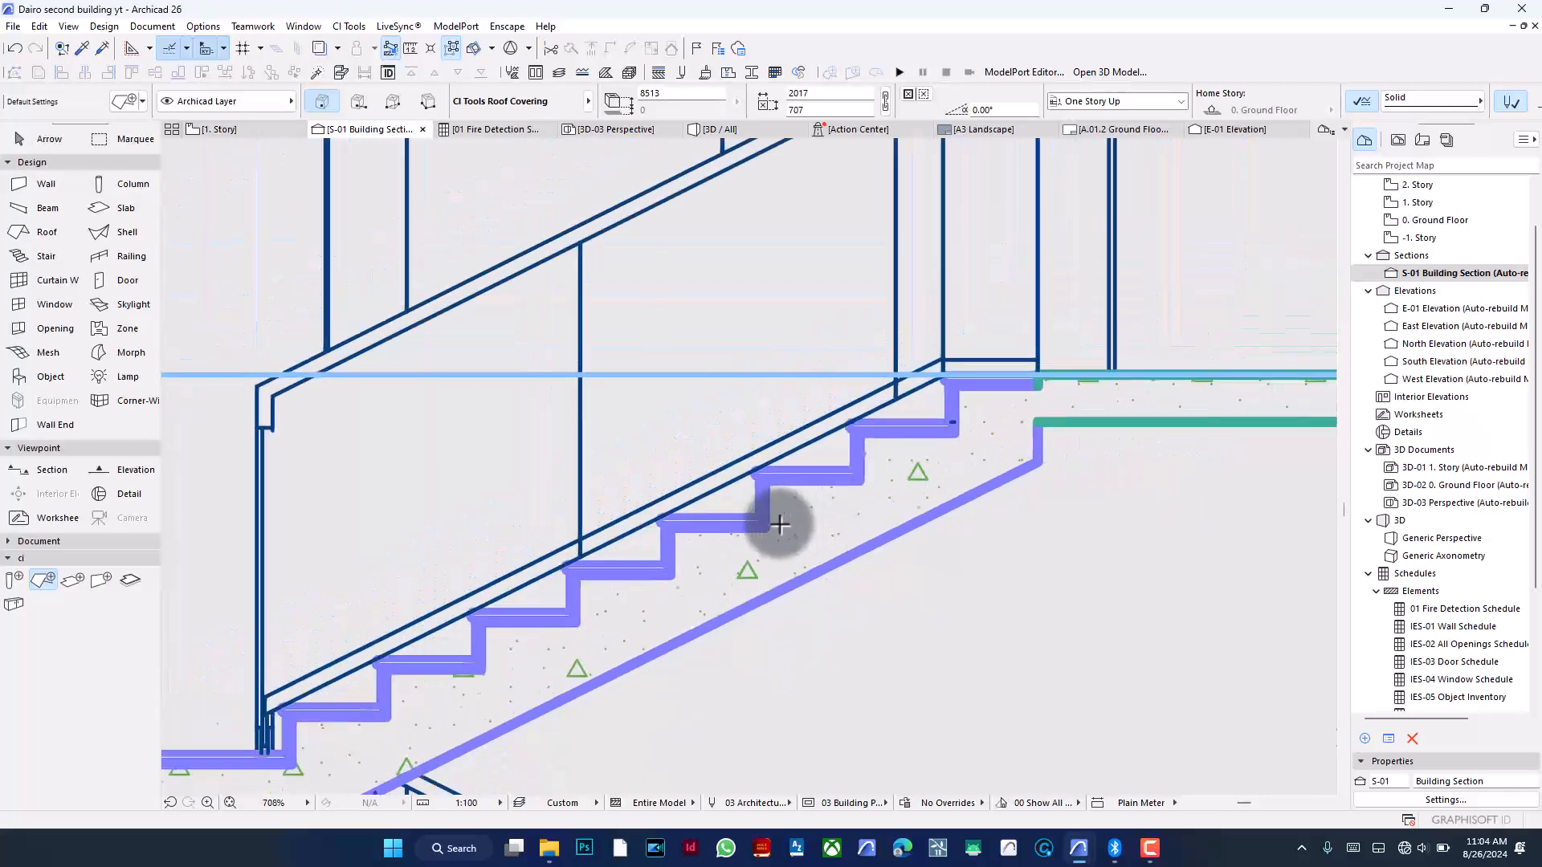
scroll(771, 521, "down", 8)
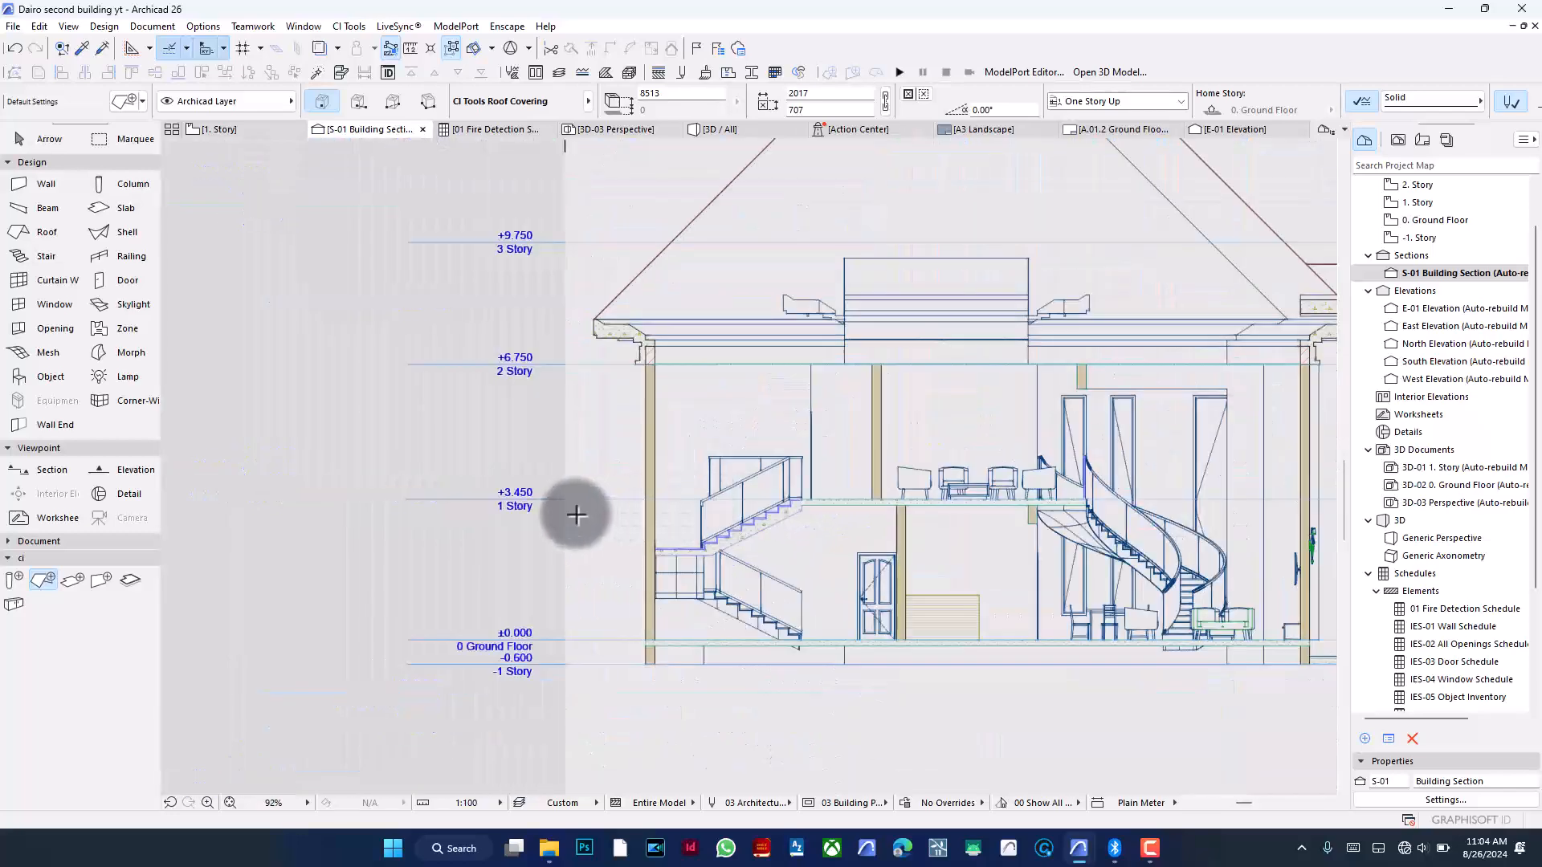
scroll(576, 515, "down", 2)
- Enable Uniform Cut Pens, set the cut line pen to pen 1, and apply the section settings
left_click(1443, 799)
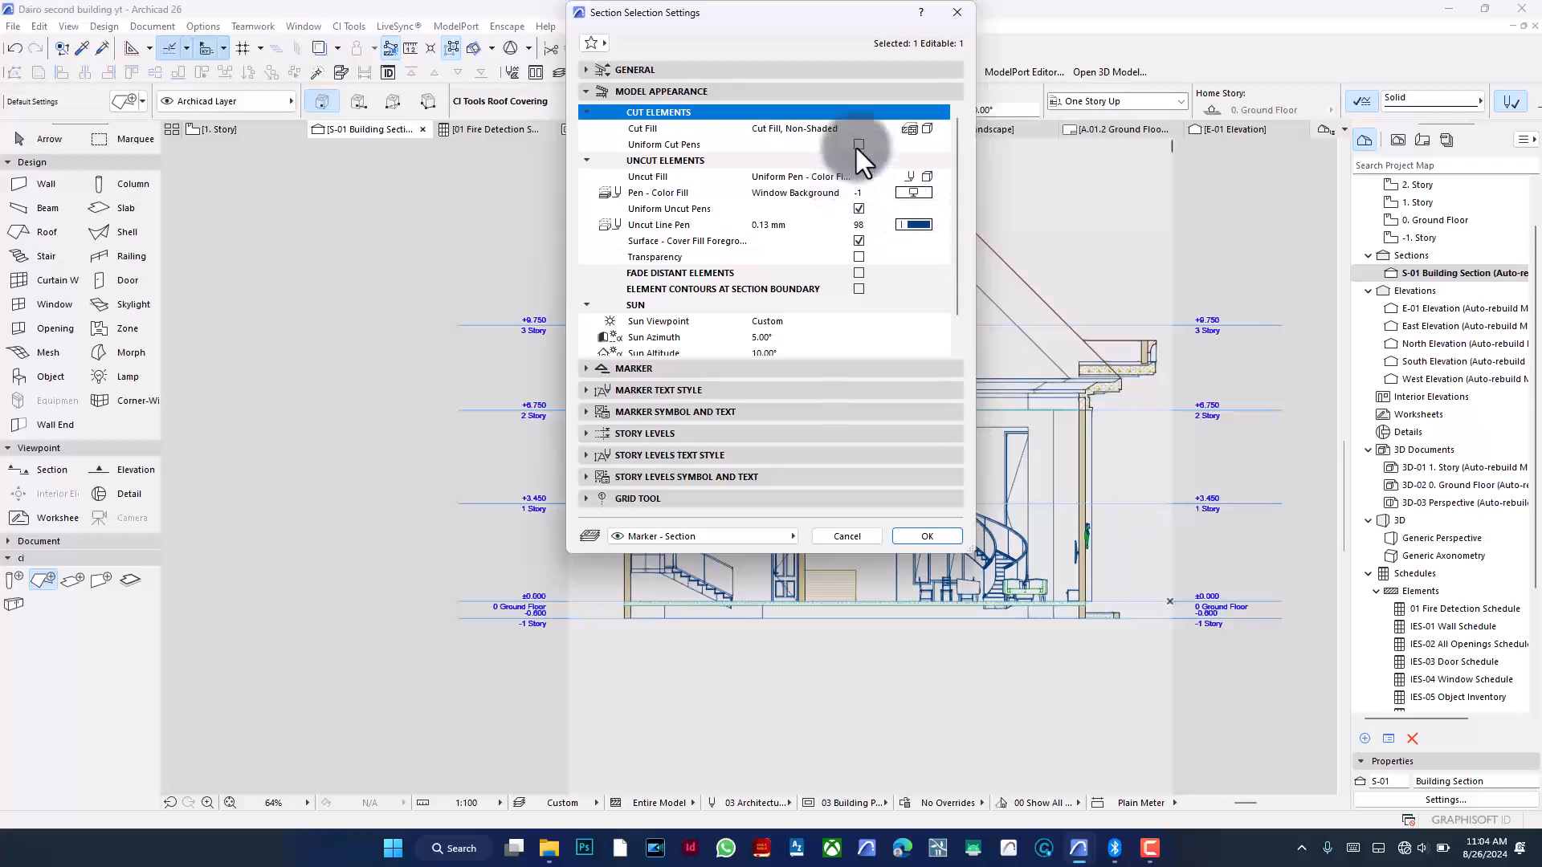
left_click(857, 145)
left_click(915, 160)
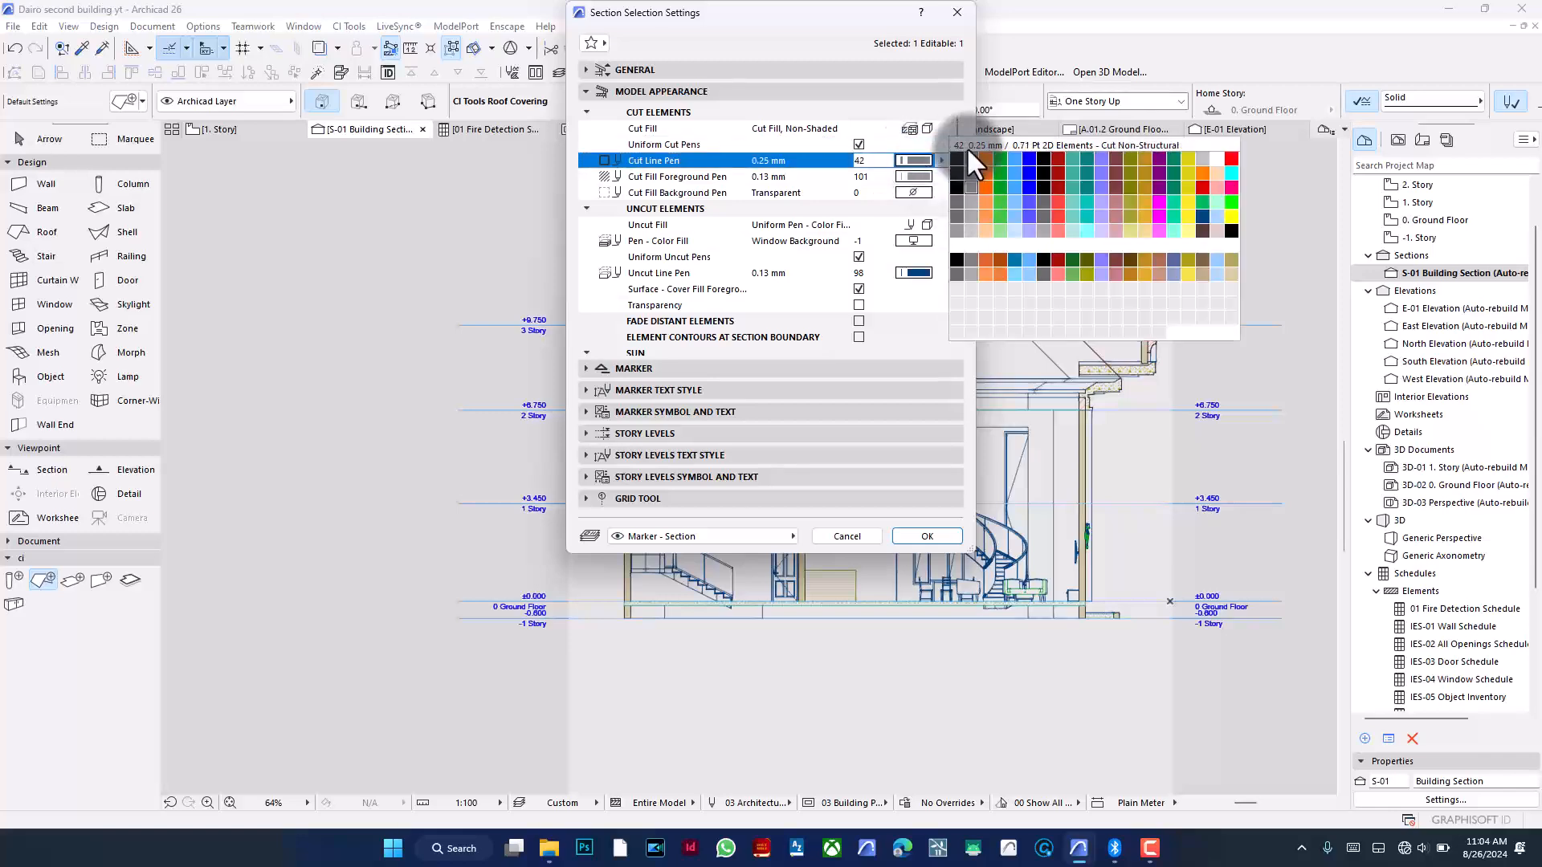
left_click(960, 155)
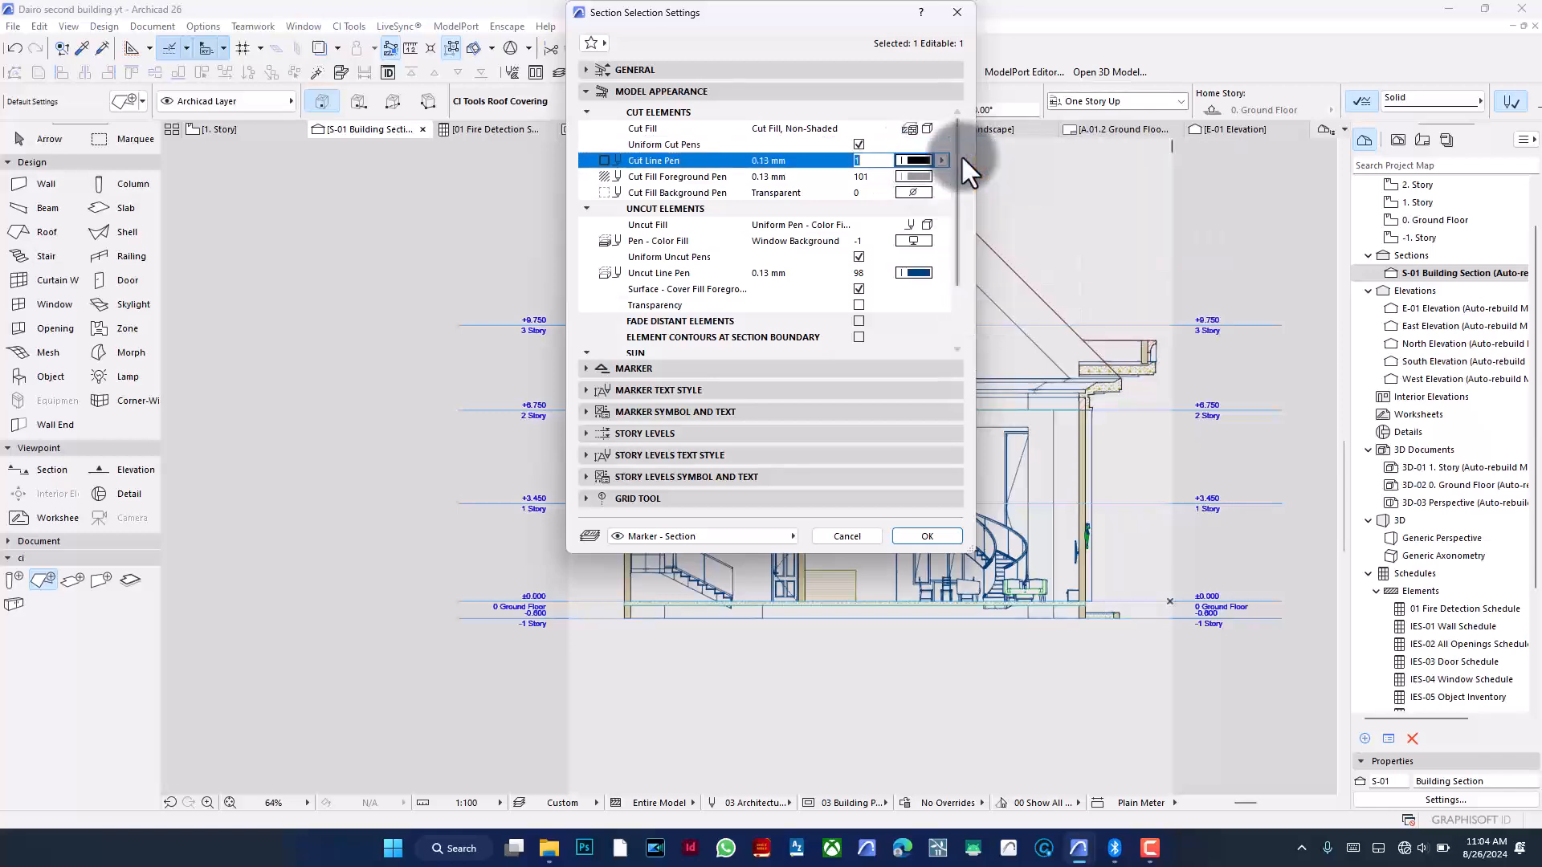
left_click(925, 536)
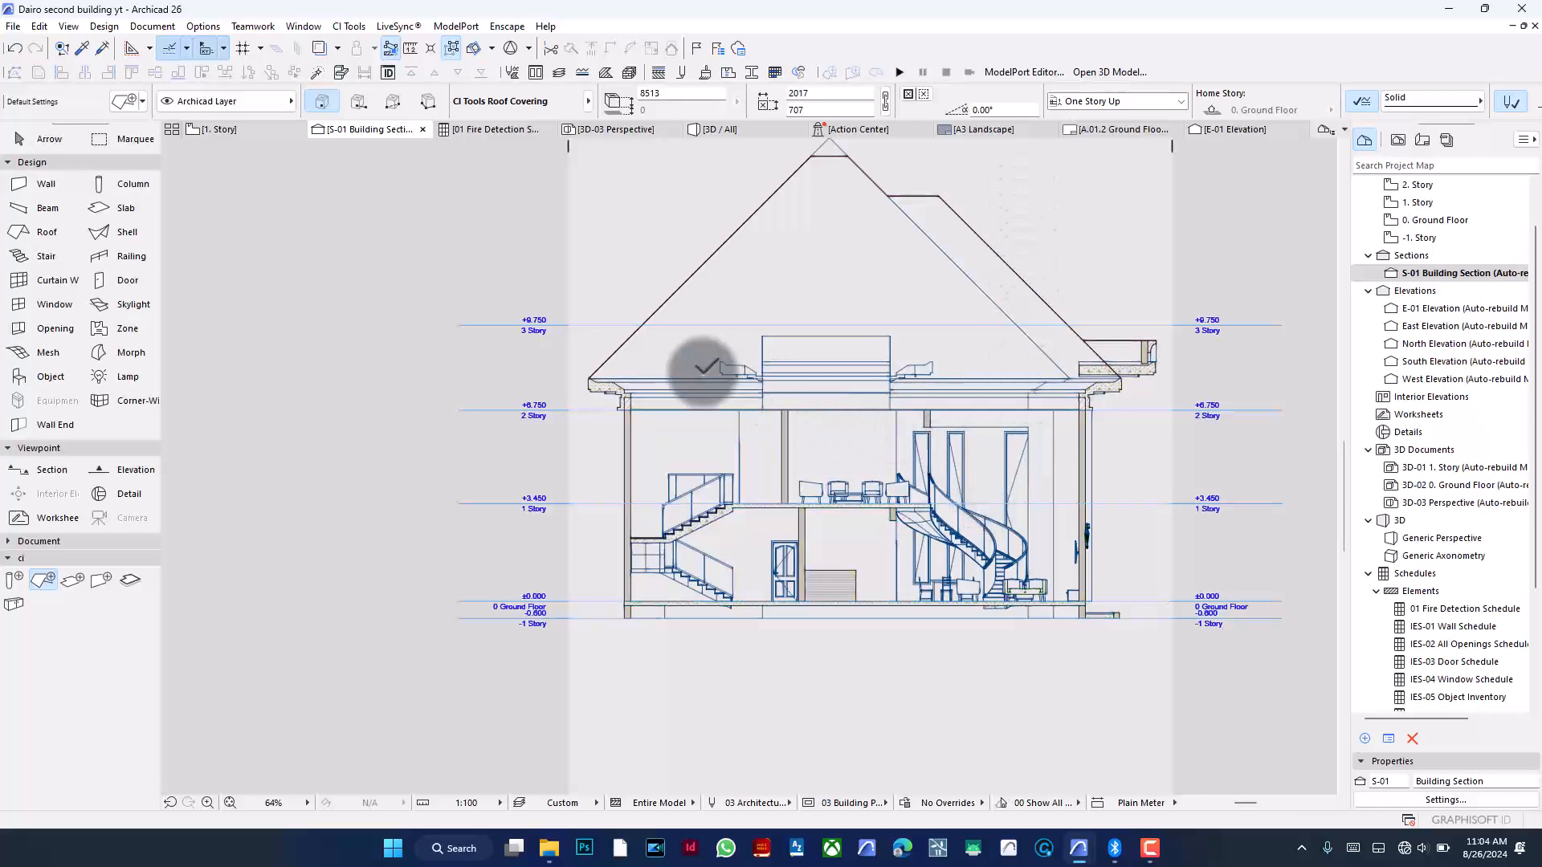
- Zoom in and out to review the section's cut line display
scroll(701, 371, "up", 4)
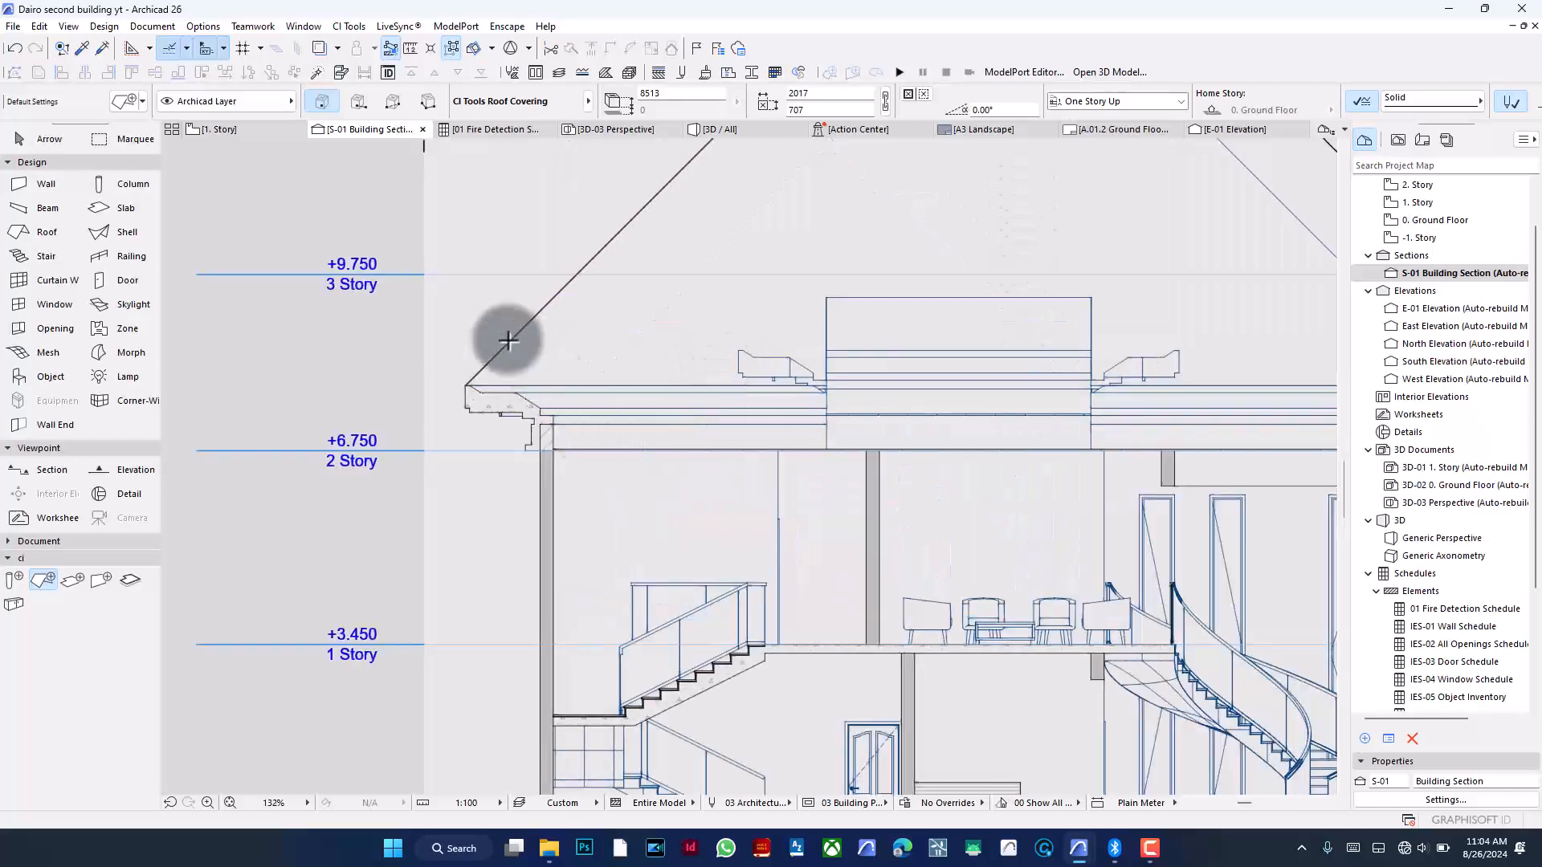
scroll(506, 338, "down", 3)
scroll(725, 535, "down", 1)
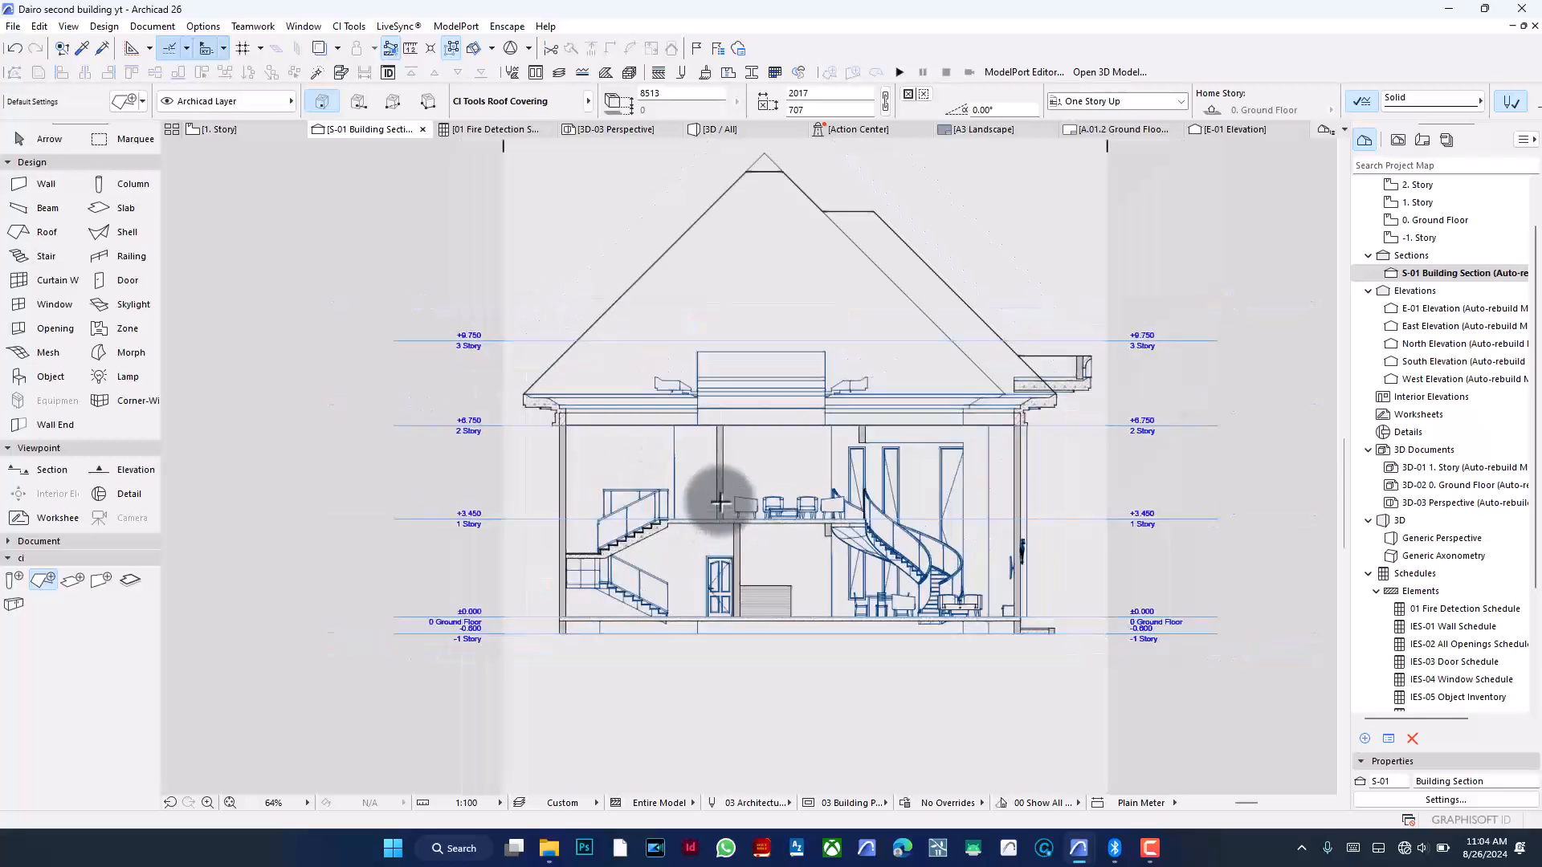
scroll(874, 194, "up", 1)
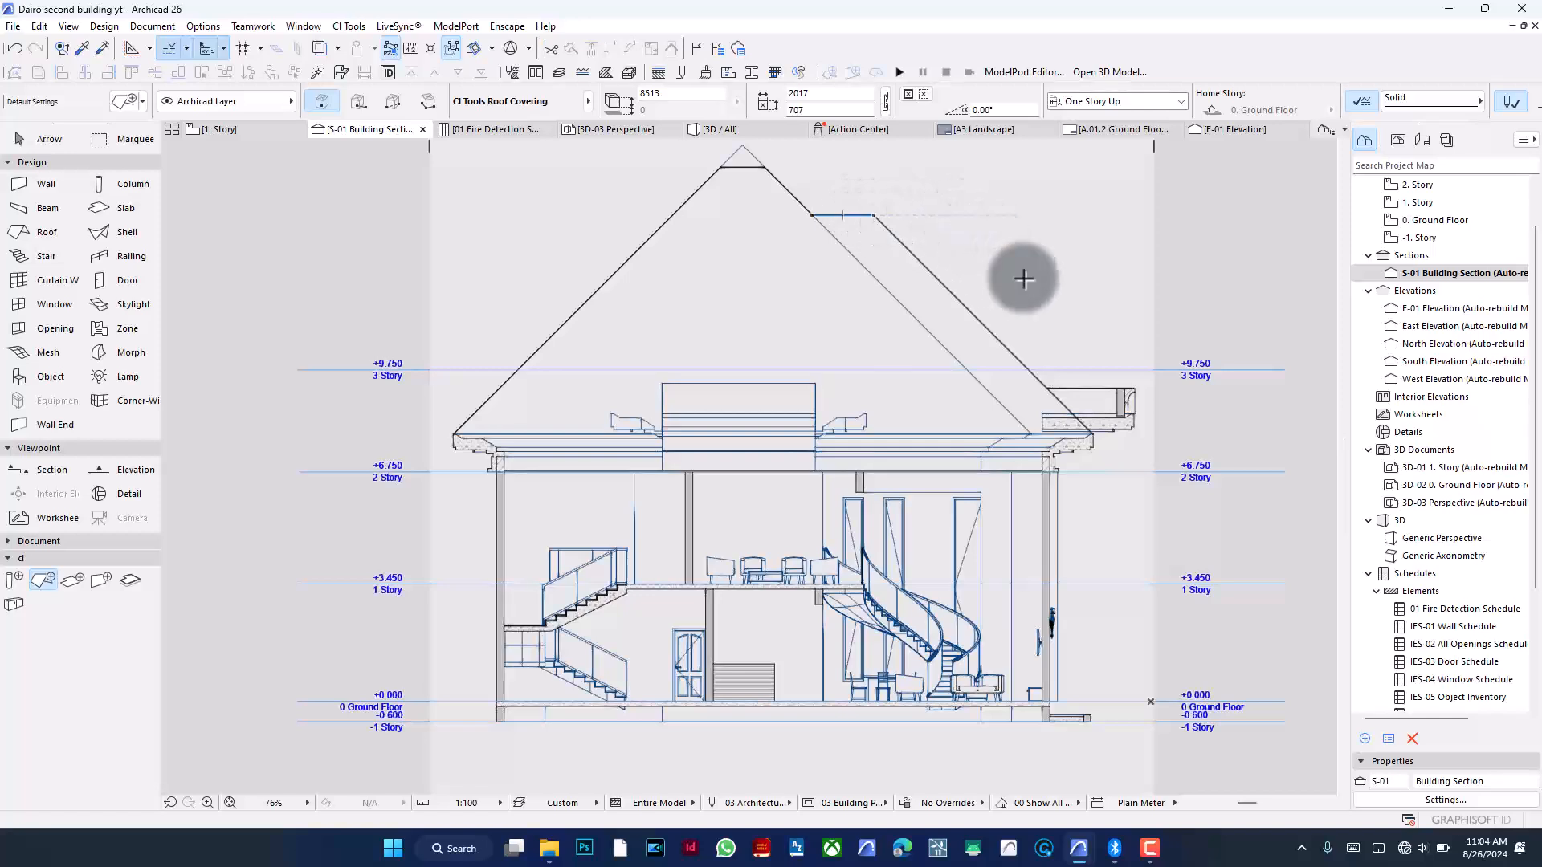
key("Escape")
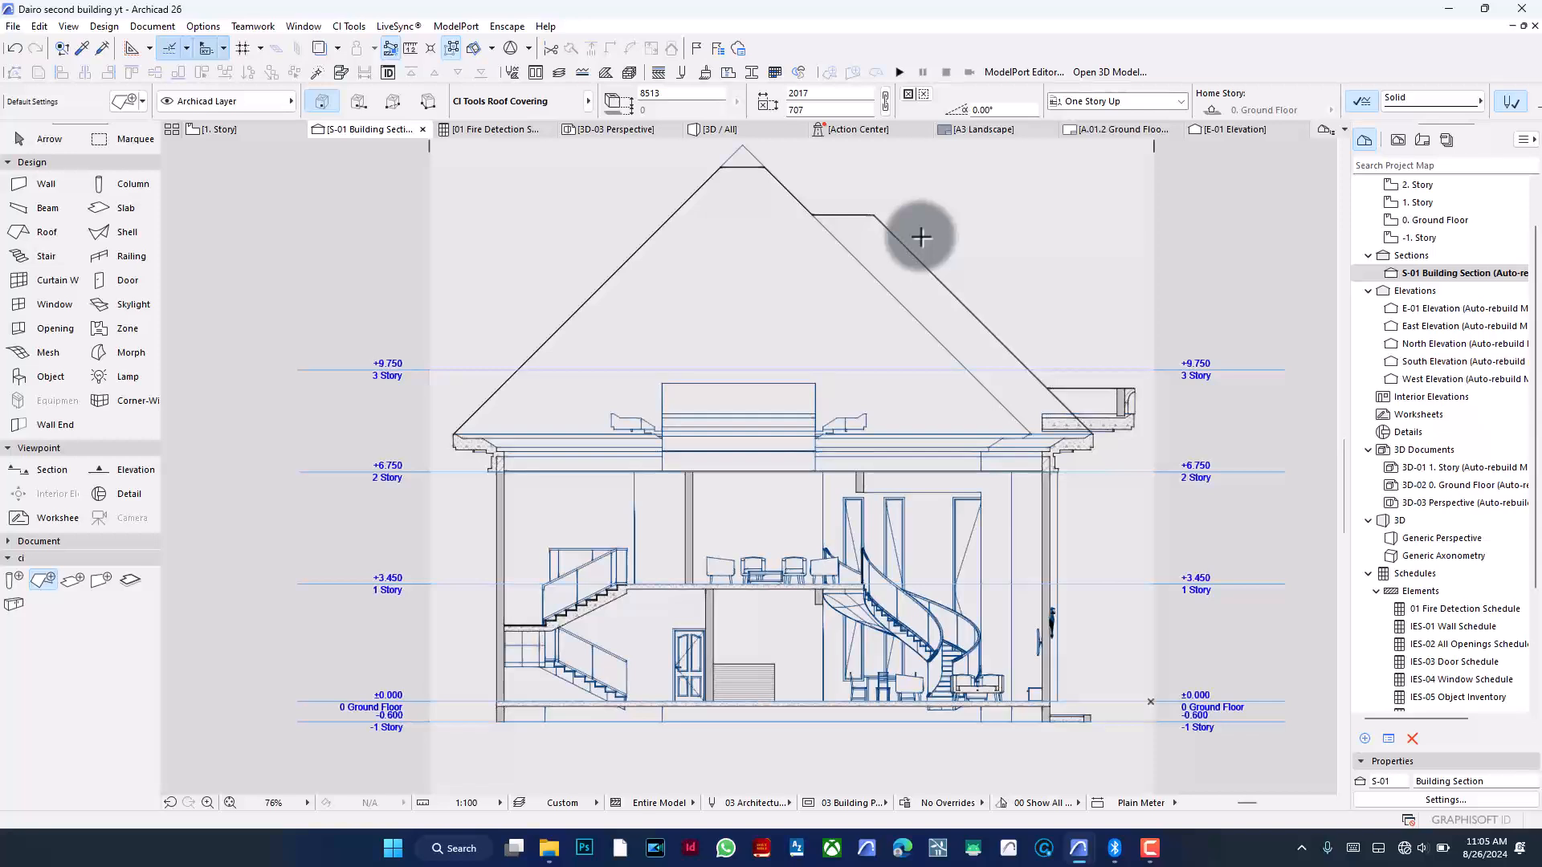
- Activate the Fill tool and set its fill type to Drafting Fill
left_click(44, 540)
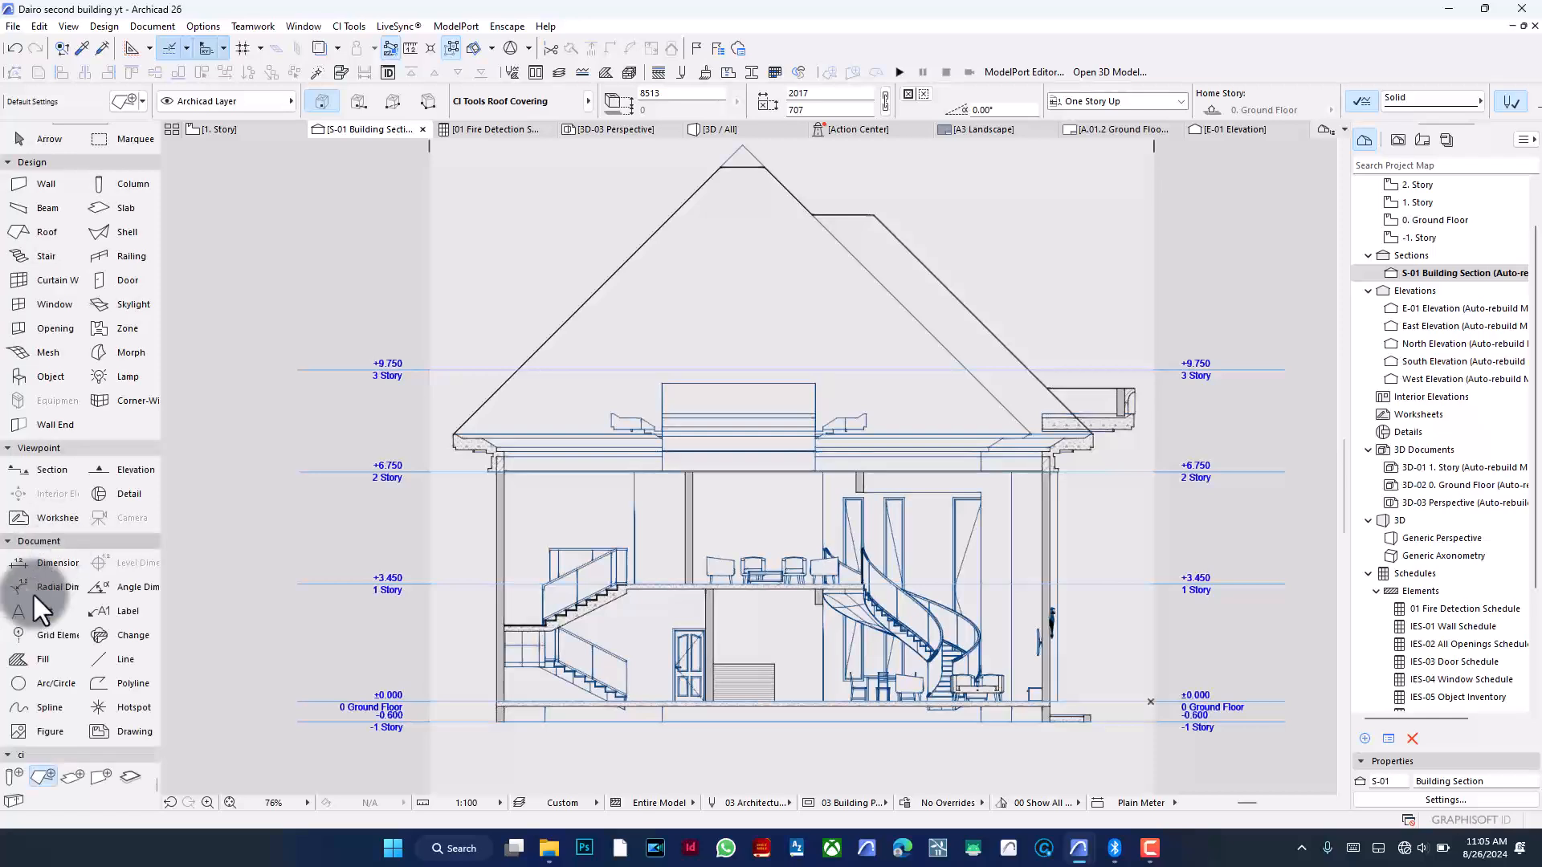
left_click(31, 657)
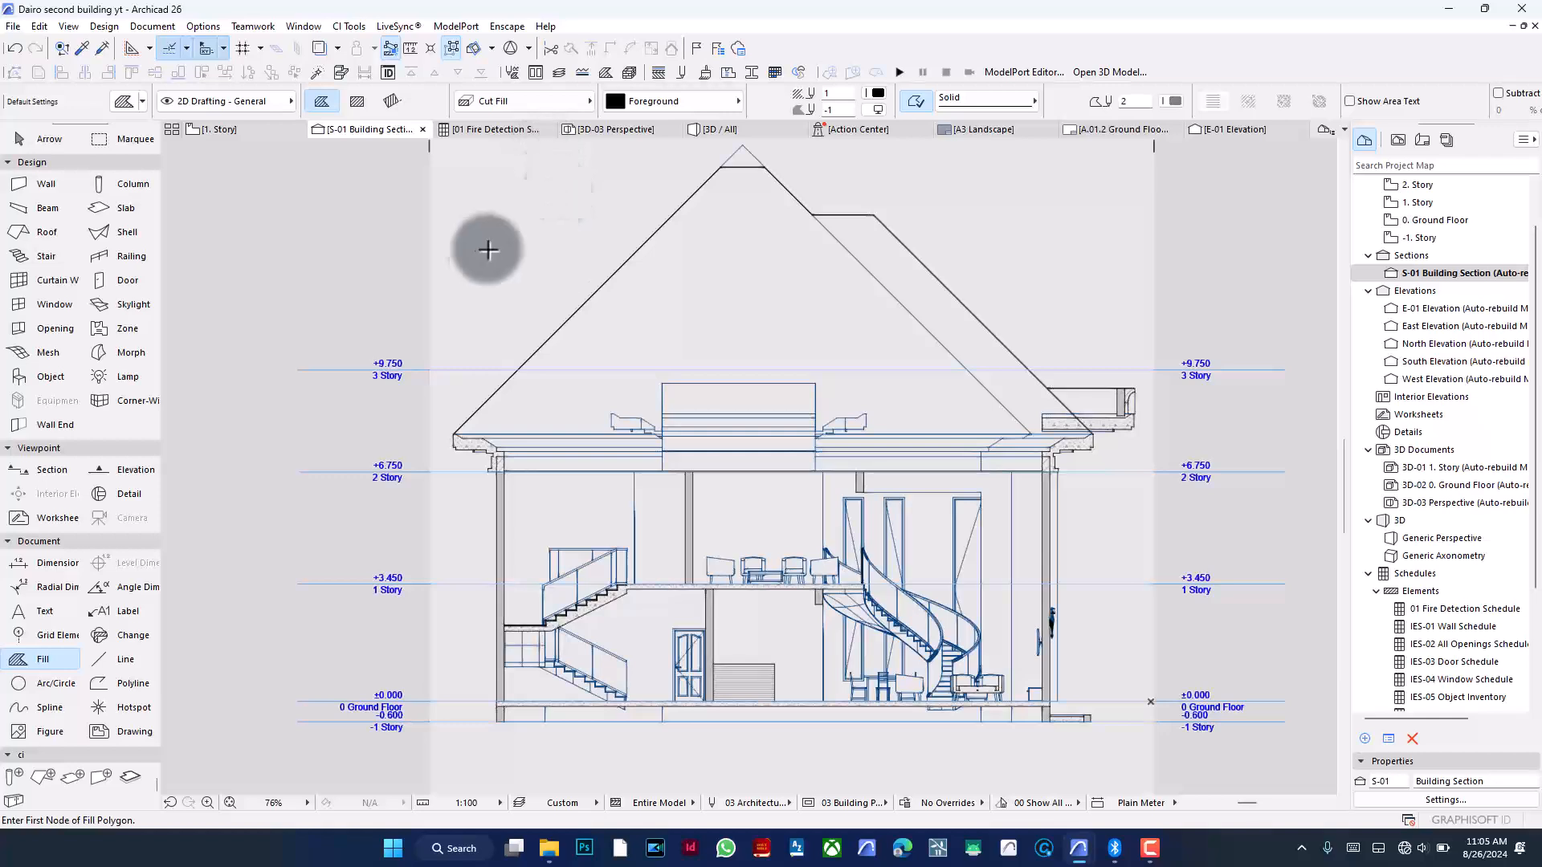
scroll(661, 470, "down", 1)
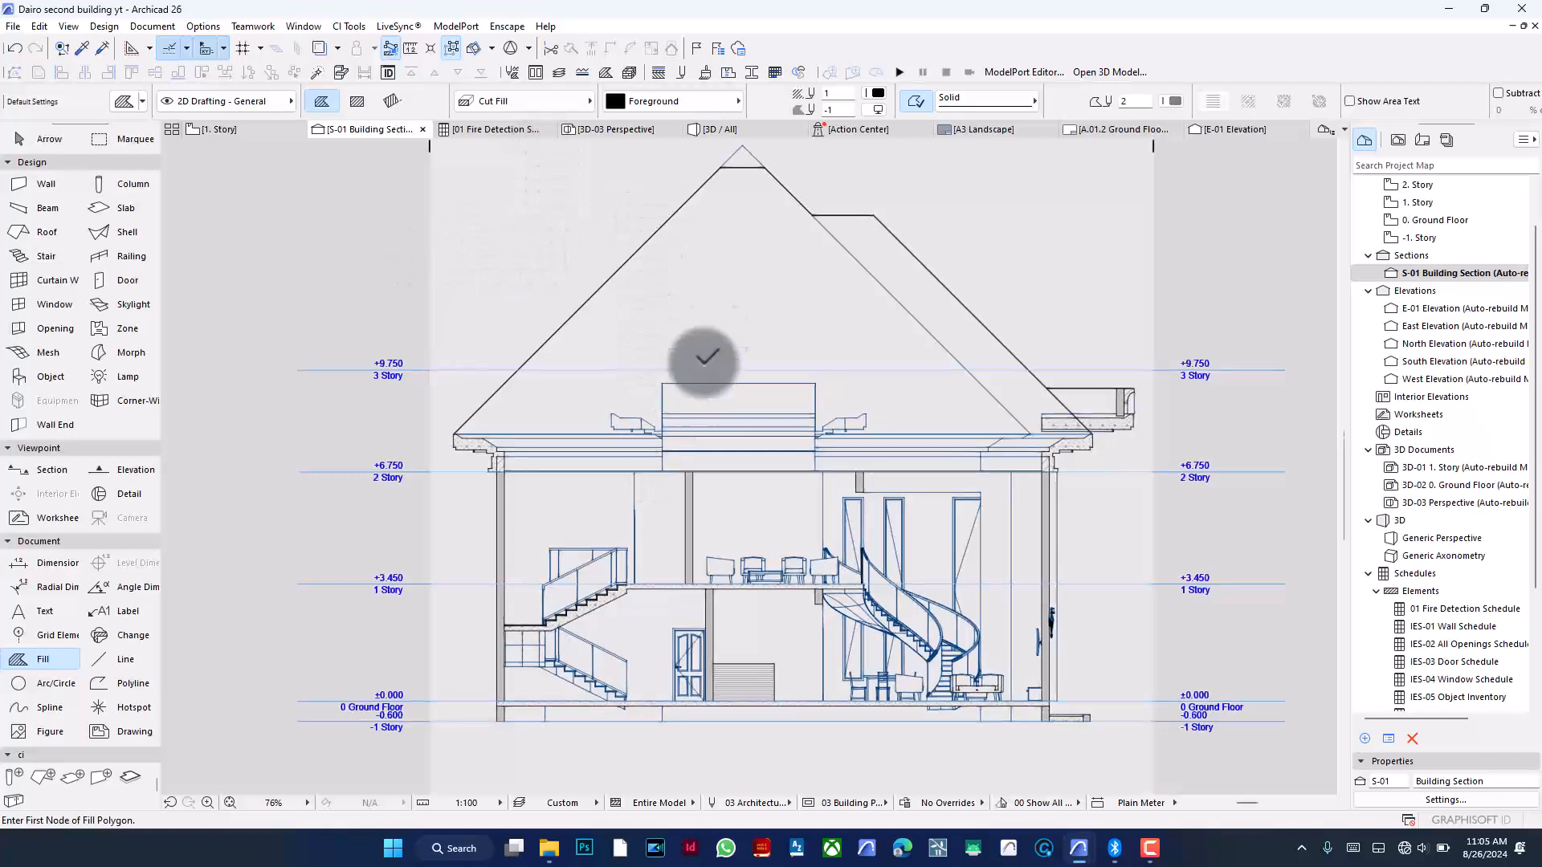
scroll(810, 215, "up", 1)
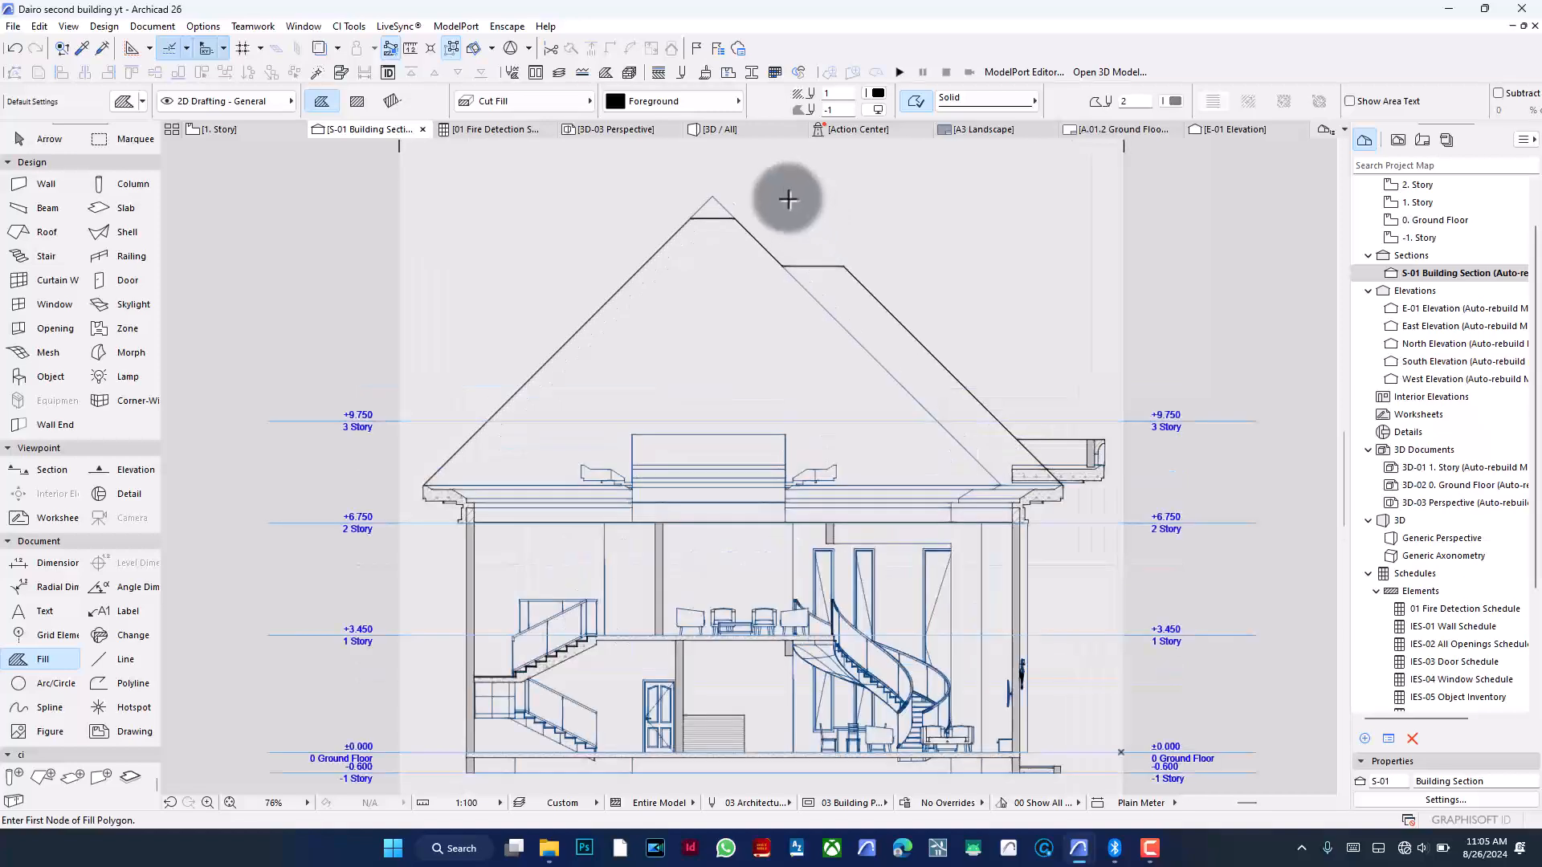
scroll(738, 196, "up", 1)
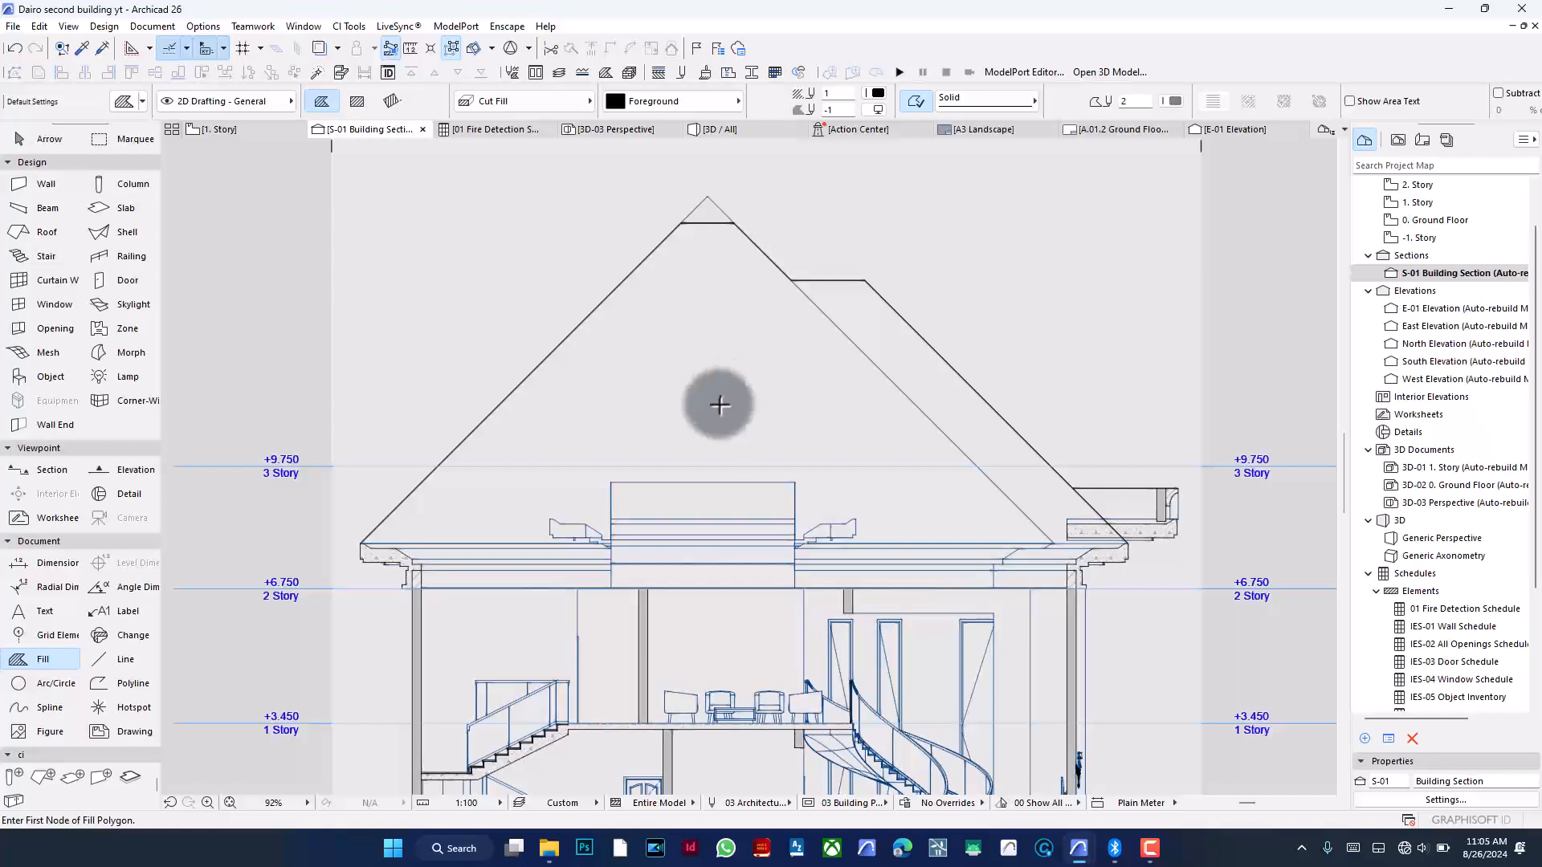
left_click(512, 104)
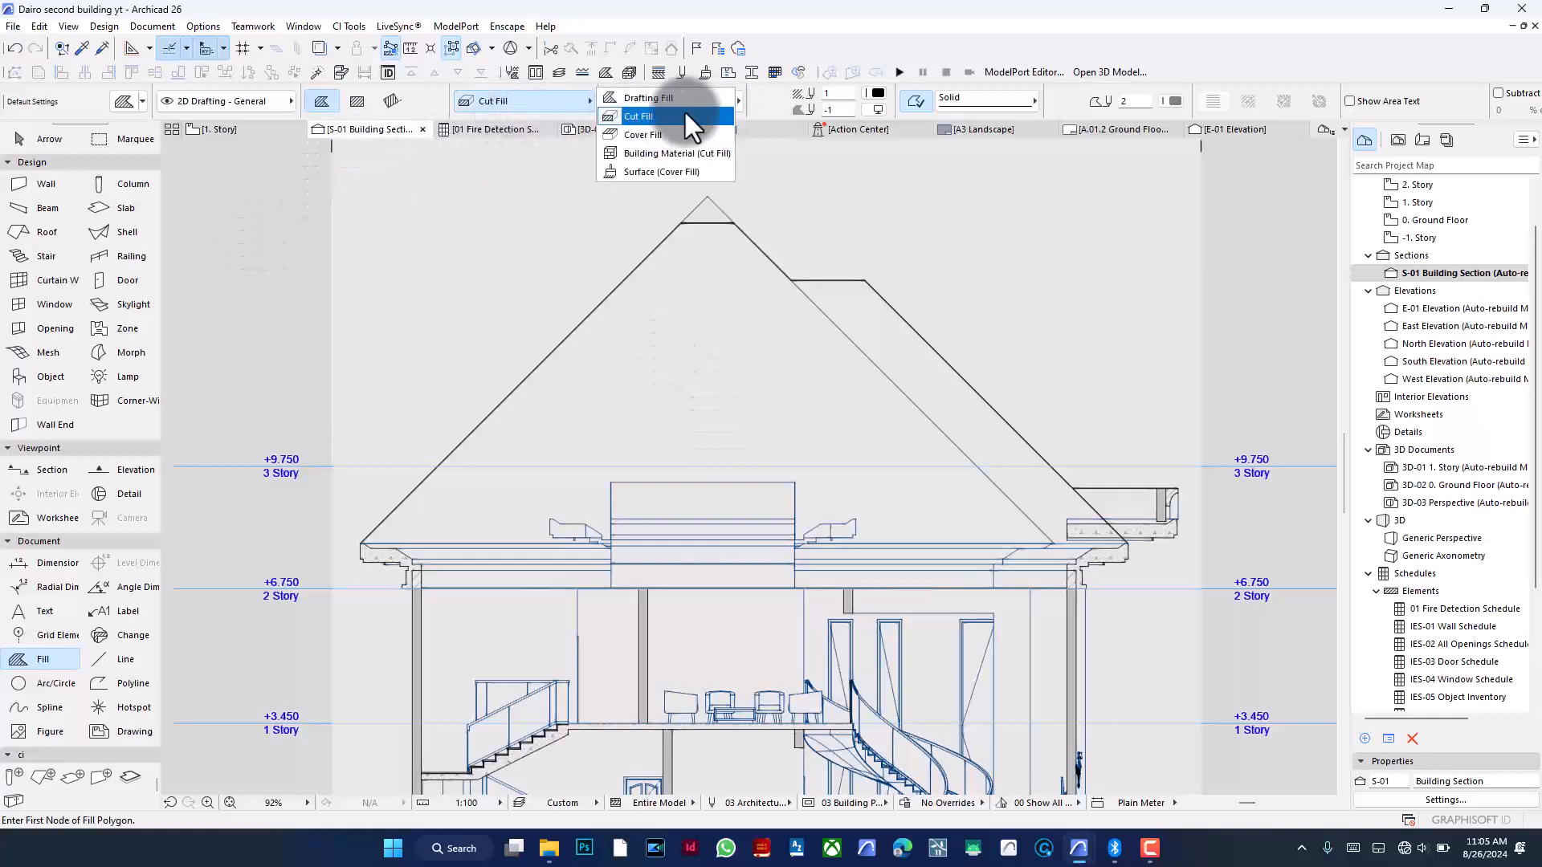
left_click(503, 101)
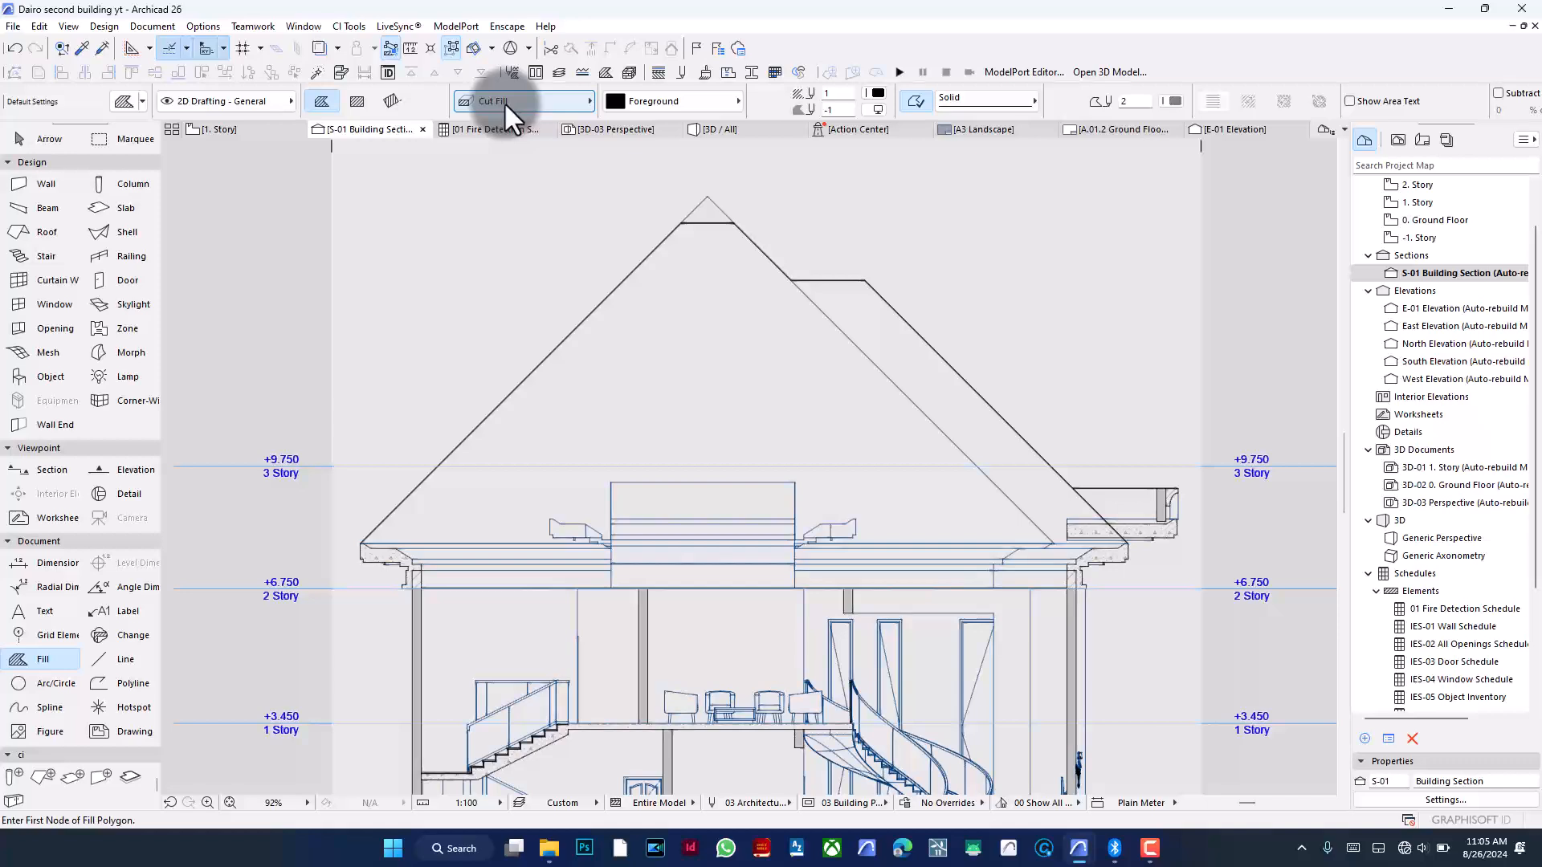
left_click(495, 95)
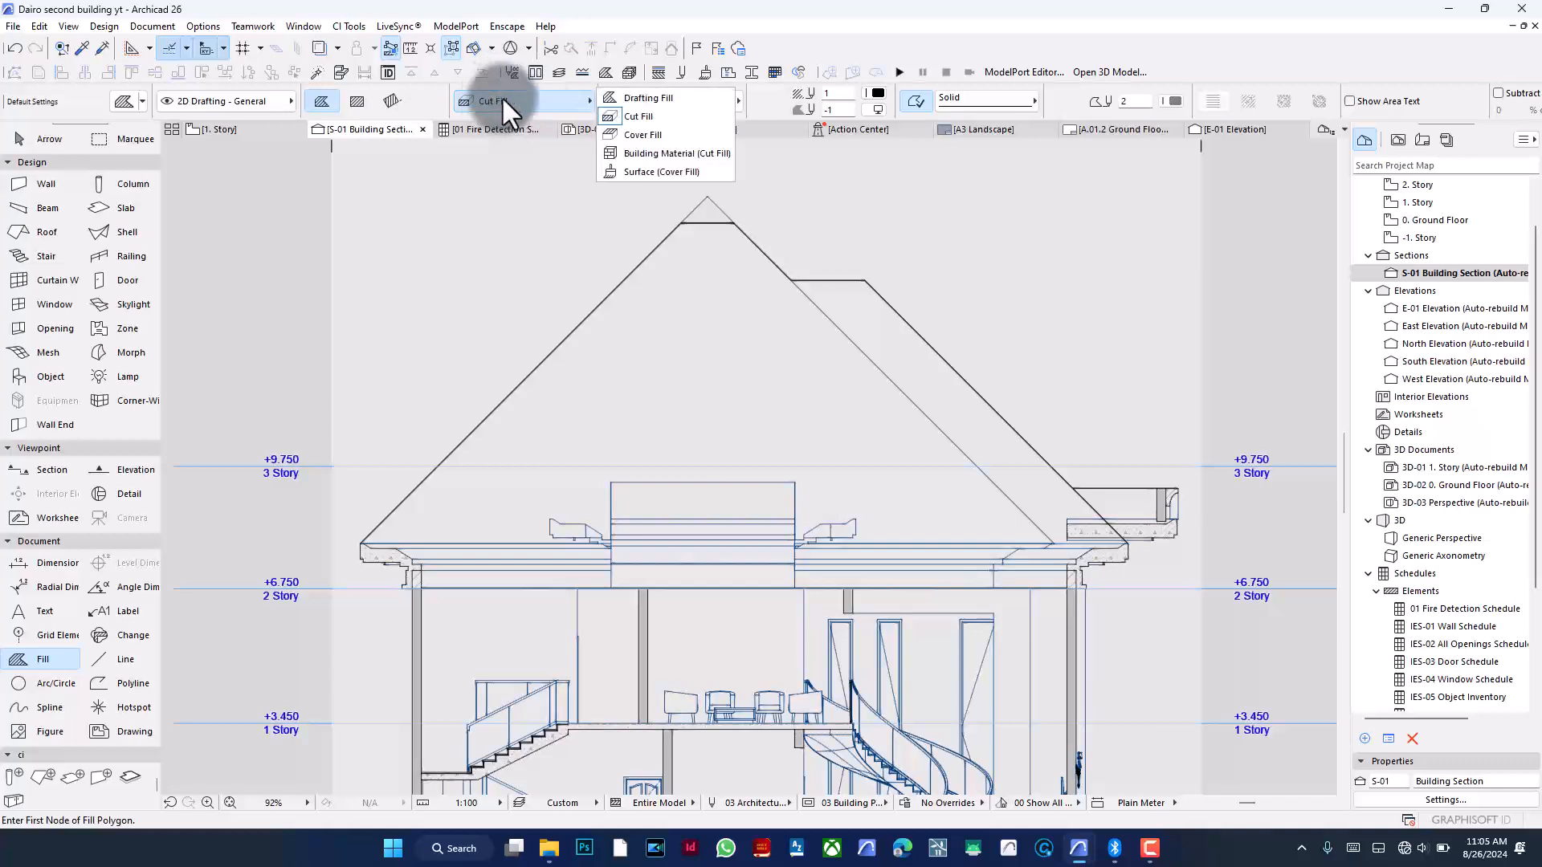
left_click(676, 95)
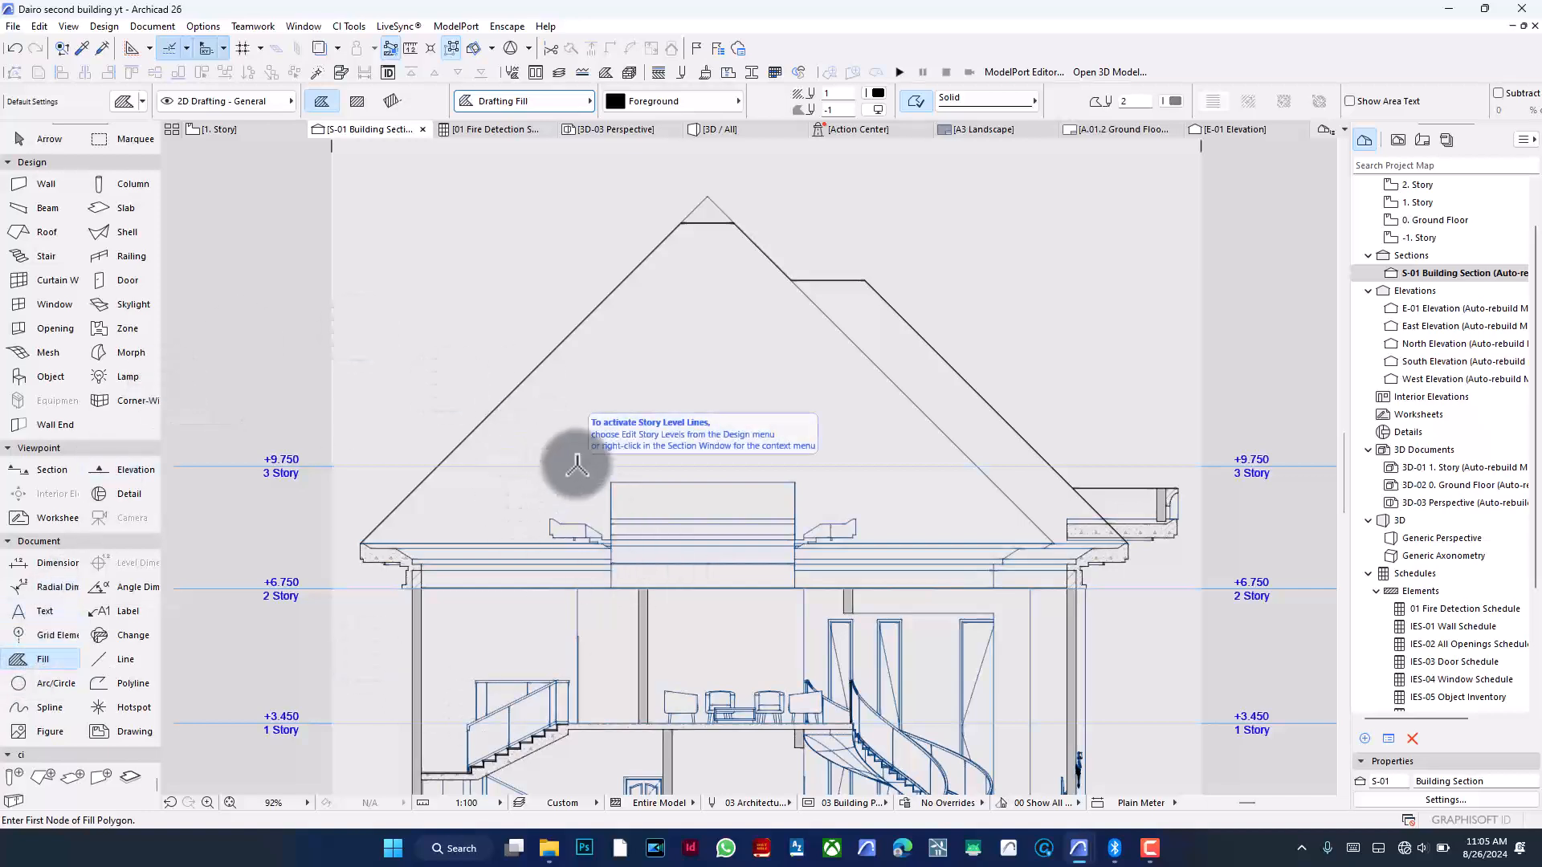
- Zoom into the roof eave of the section and set the fill pattern to Background
scroll(656, 321, "down", 3)
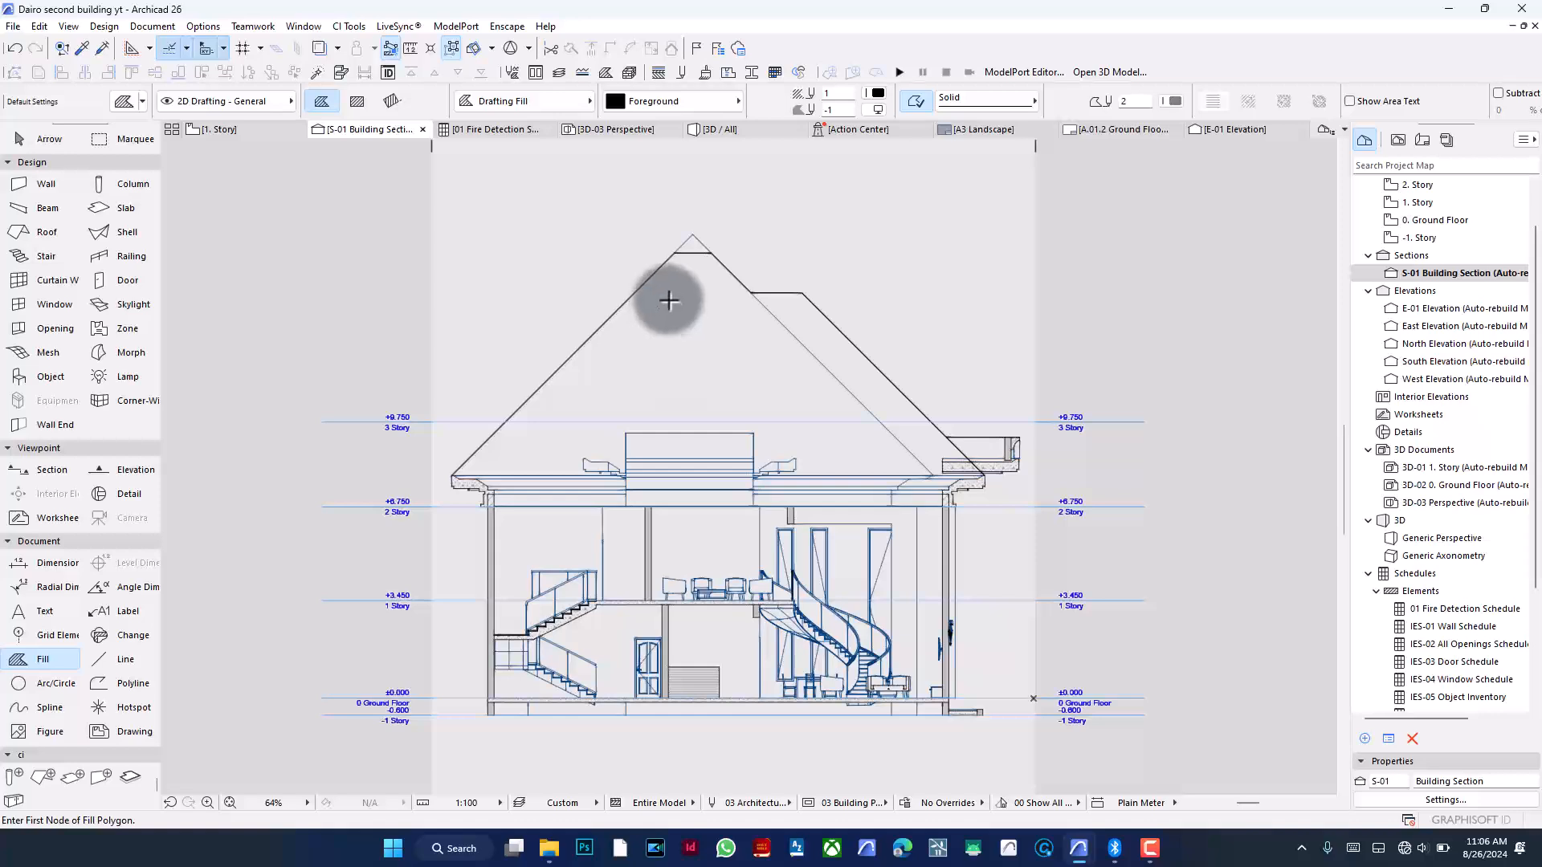
scroll(673, 303, "up", 1)
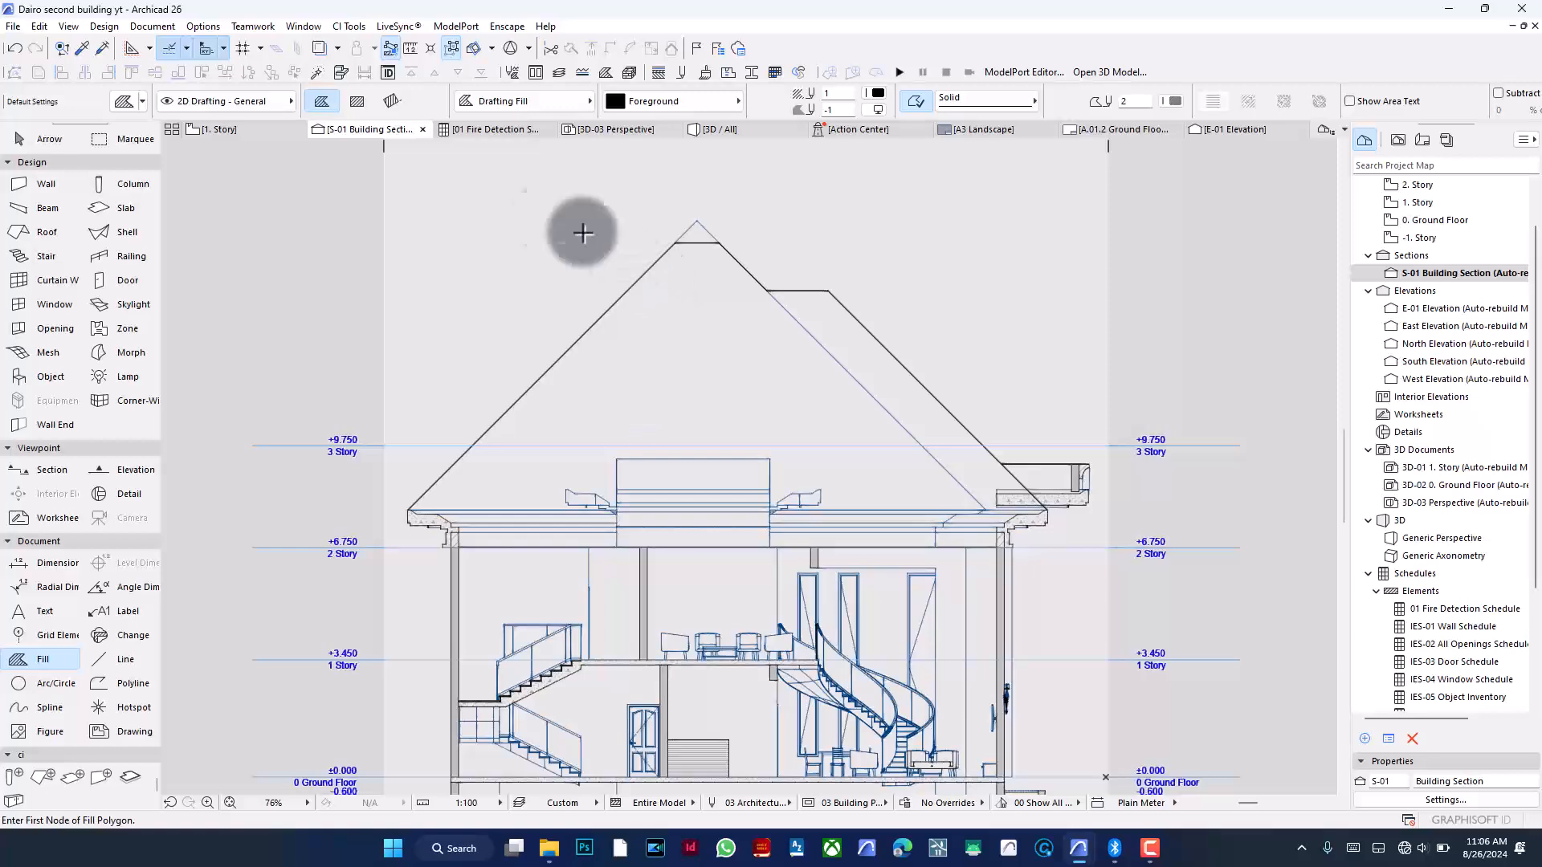
left_click(325, 105)
scroll(392, 503, "up", 10)
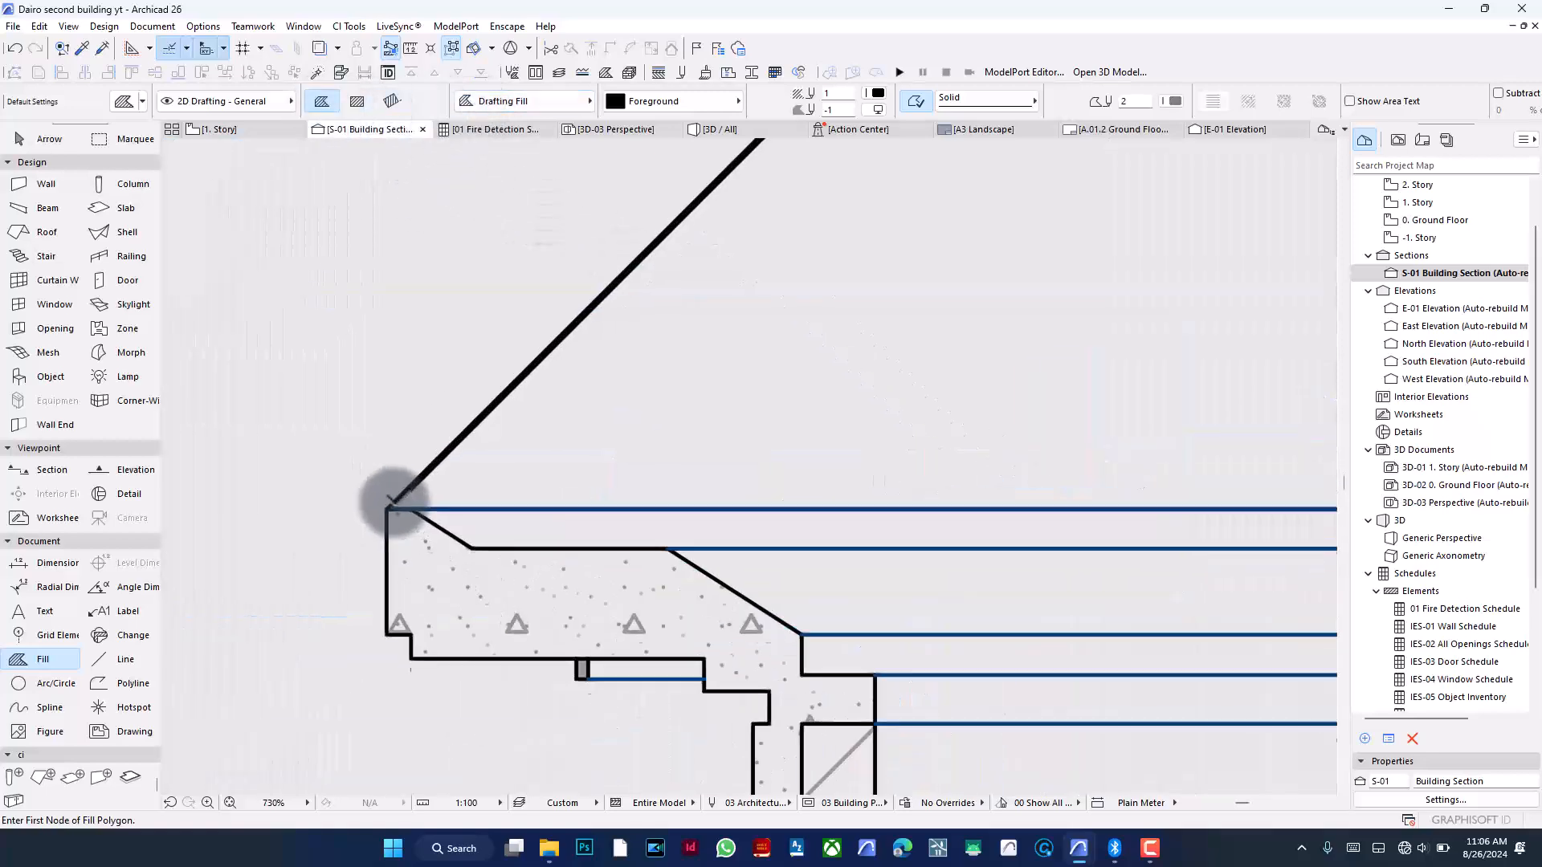
scroll(392, 502, "up", 6)
right_click(376, 353)
left_click(393, 407)
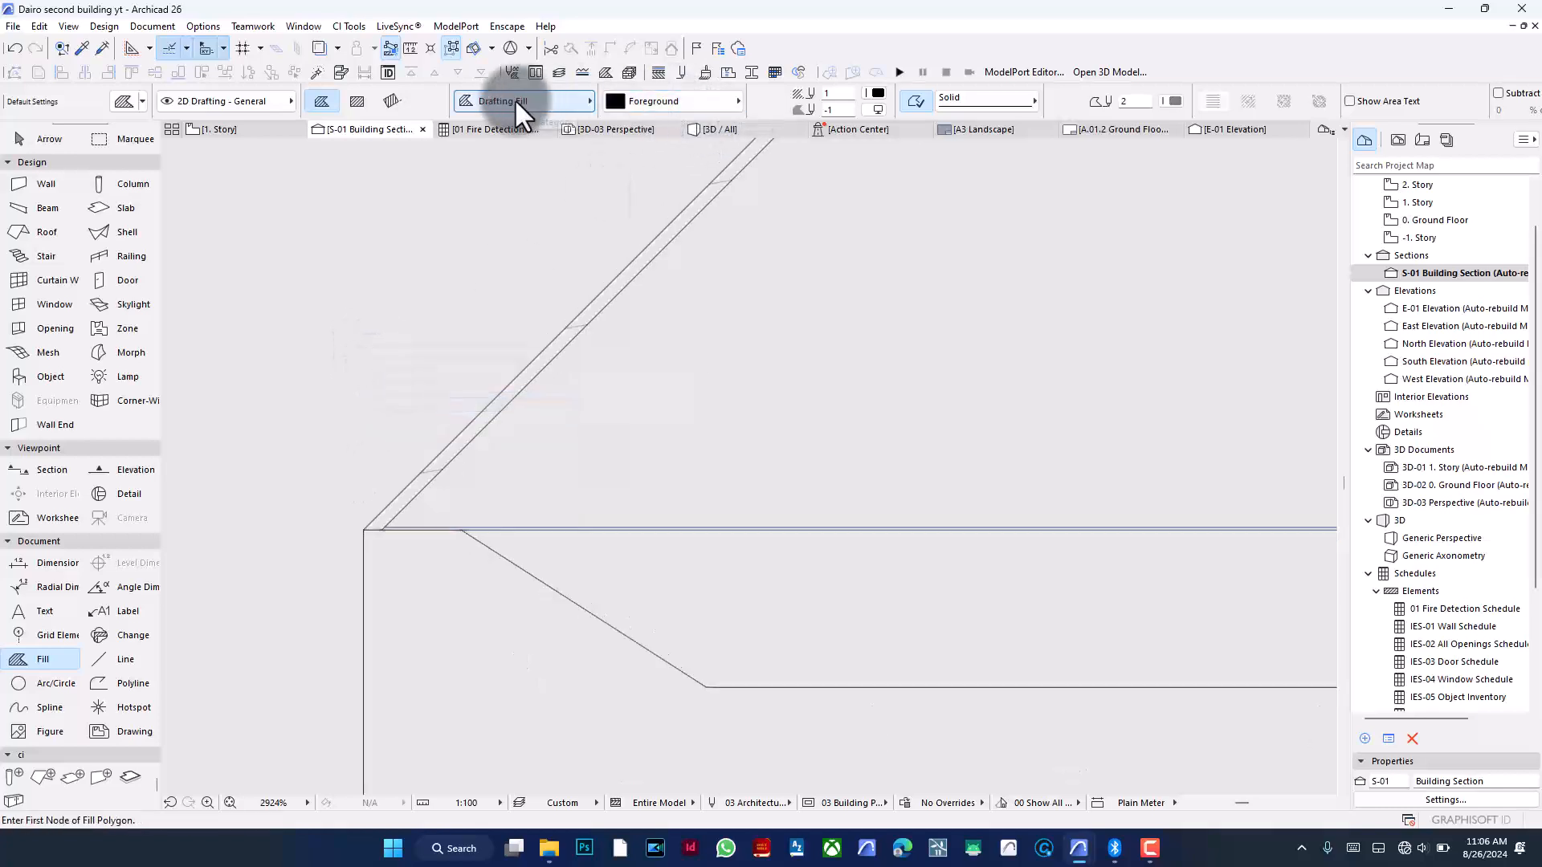
left_click(690, 101)
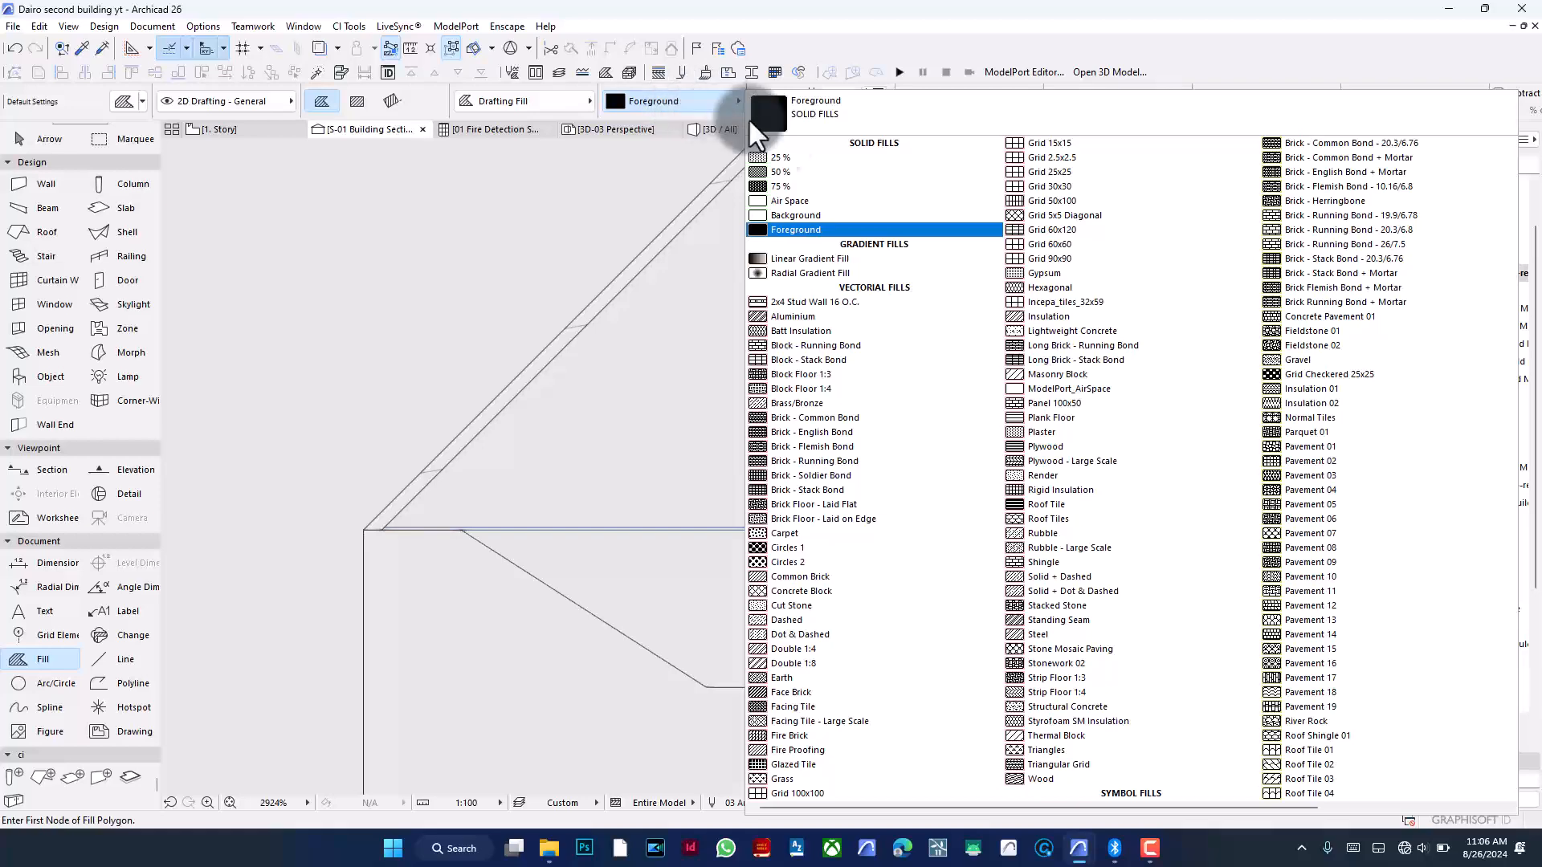
left_click(842, 217)
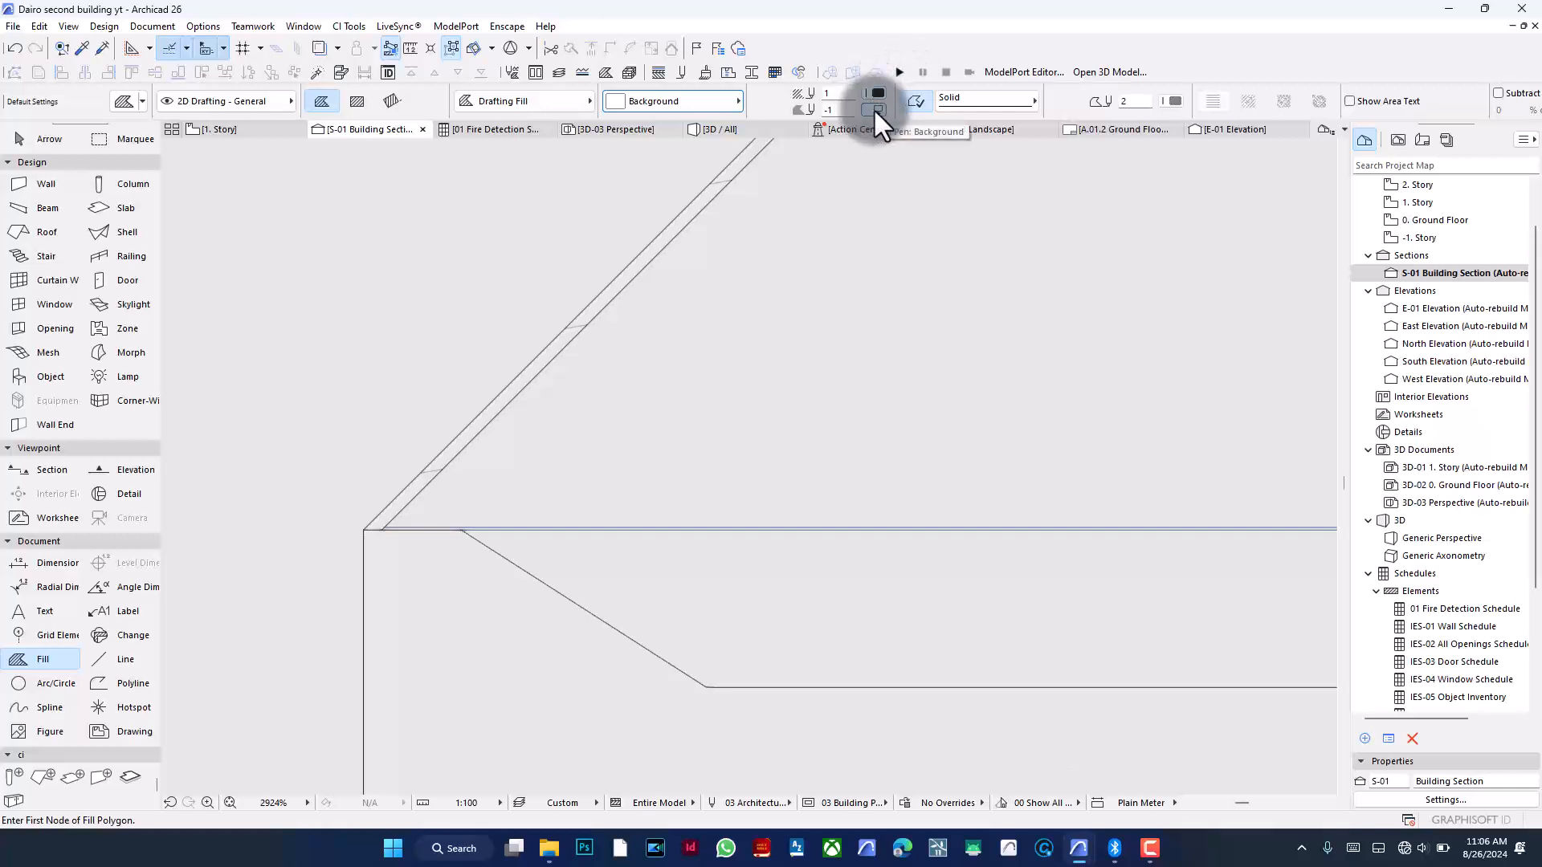
- Zoom in and out to inspect the roof eave, upper slab and overall section
scroll(383, 538, "up", 3)
scroll(487, 411, "down", 2)
scroll(490, 409, "down", 10)
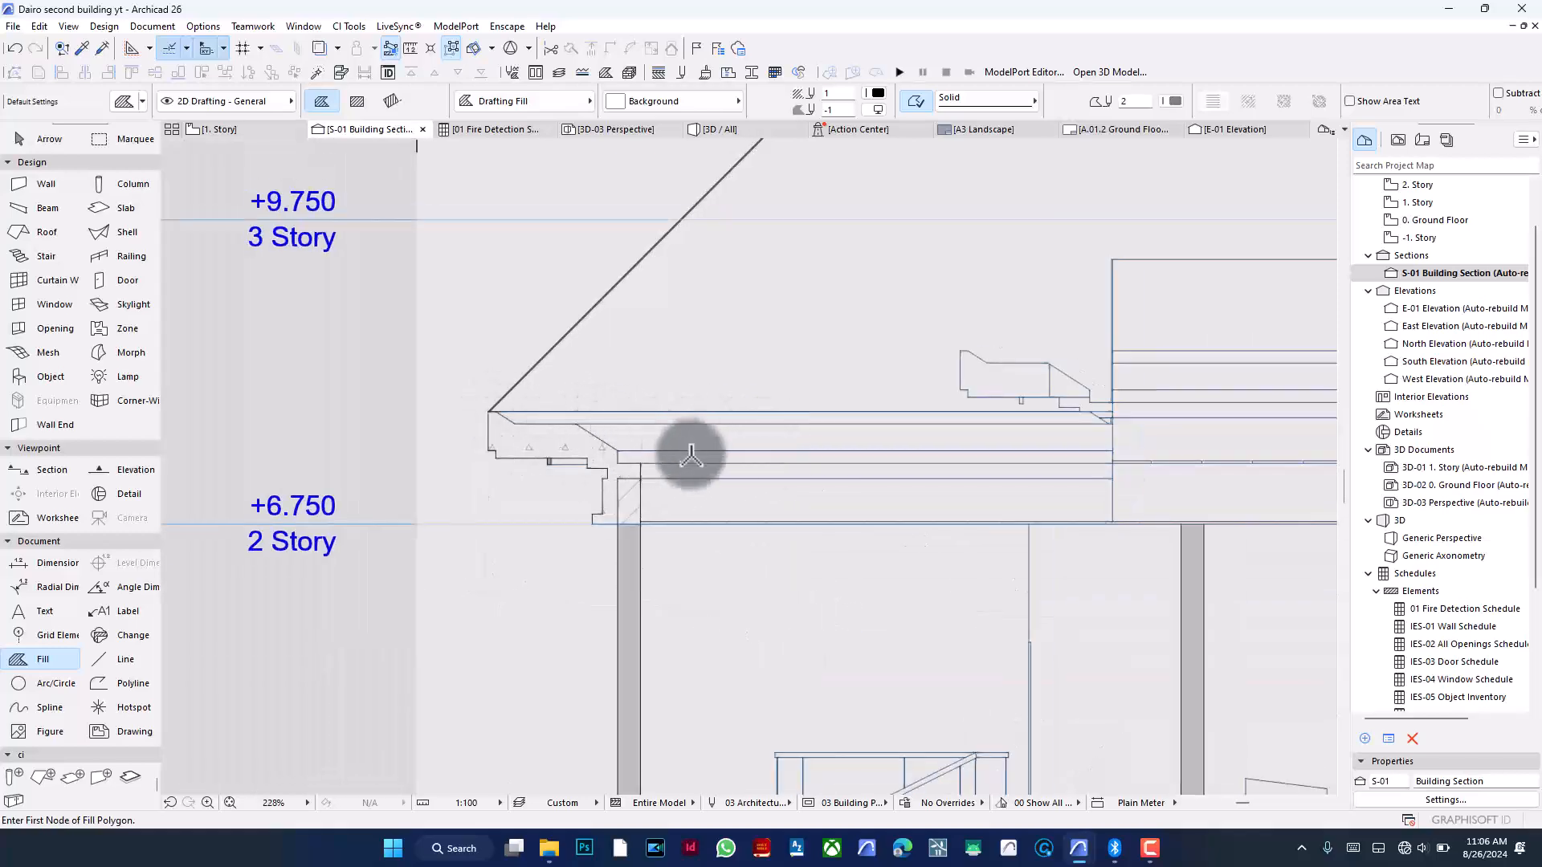
scroll(482, 437, "down", 4)
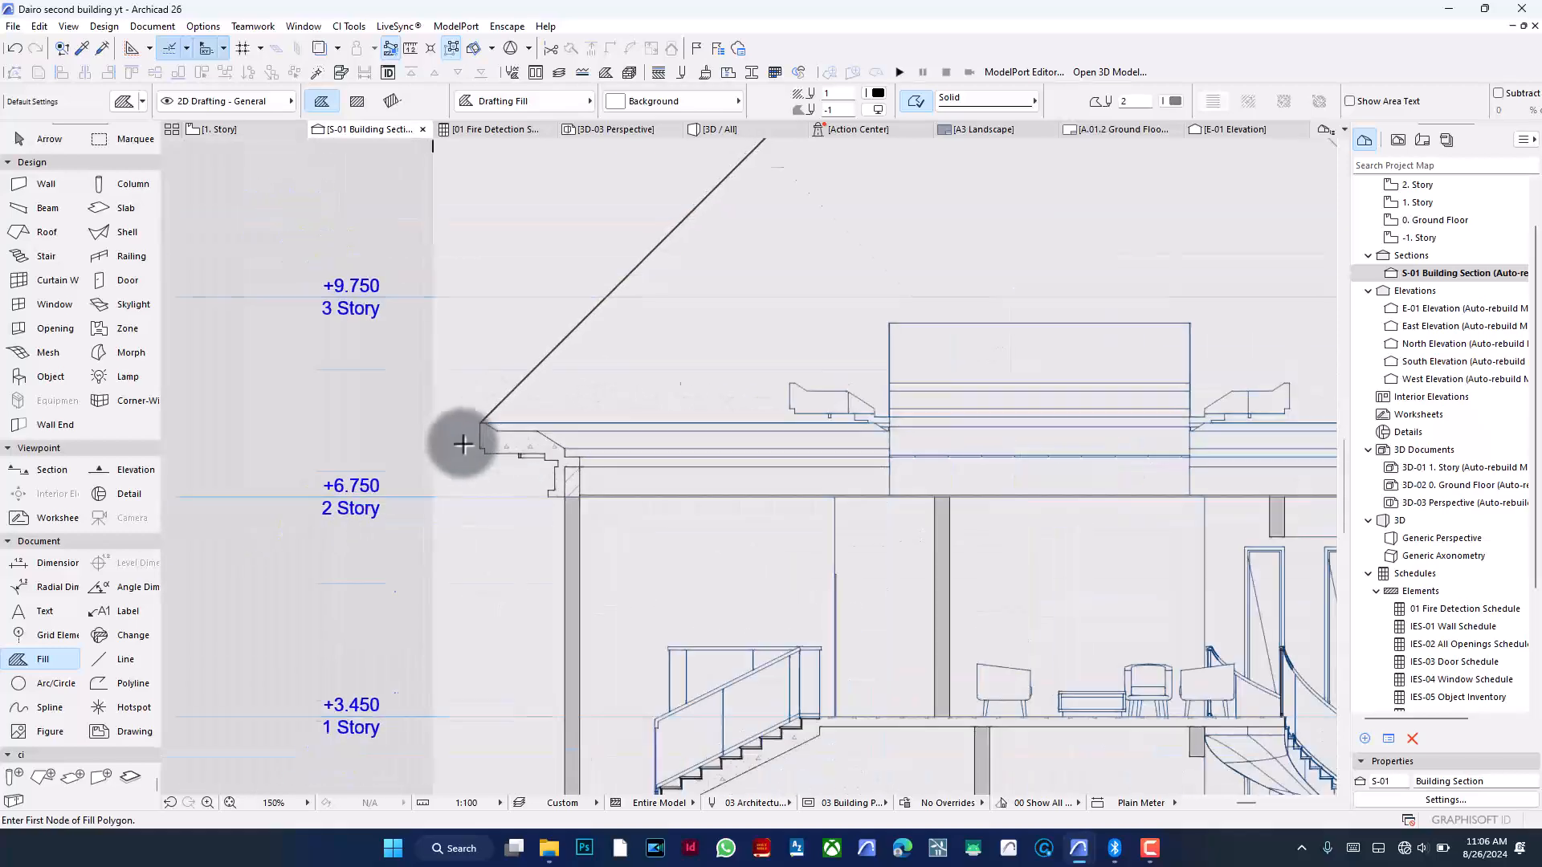
scroll(642, 443, "up", 3)
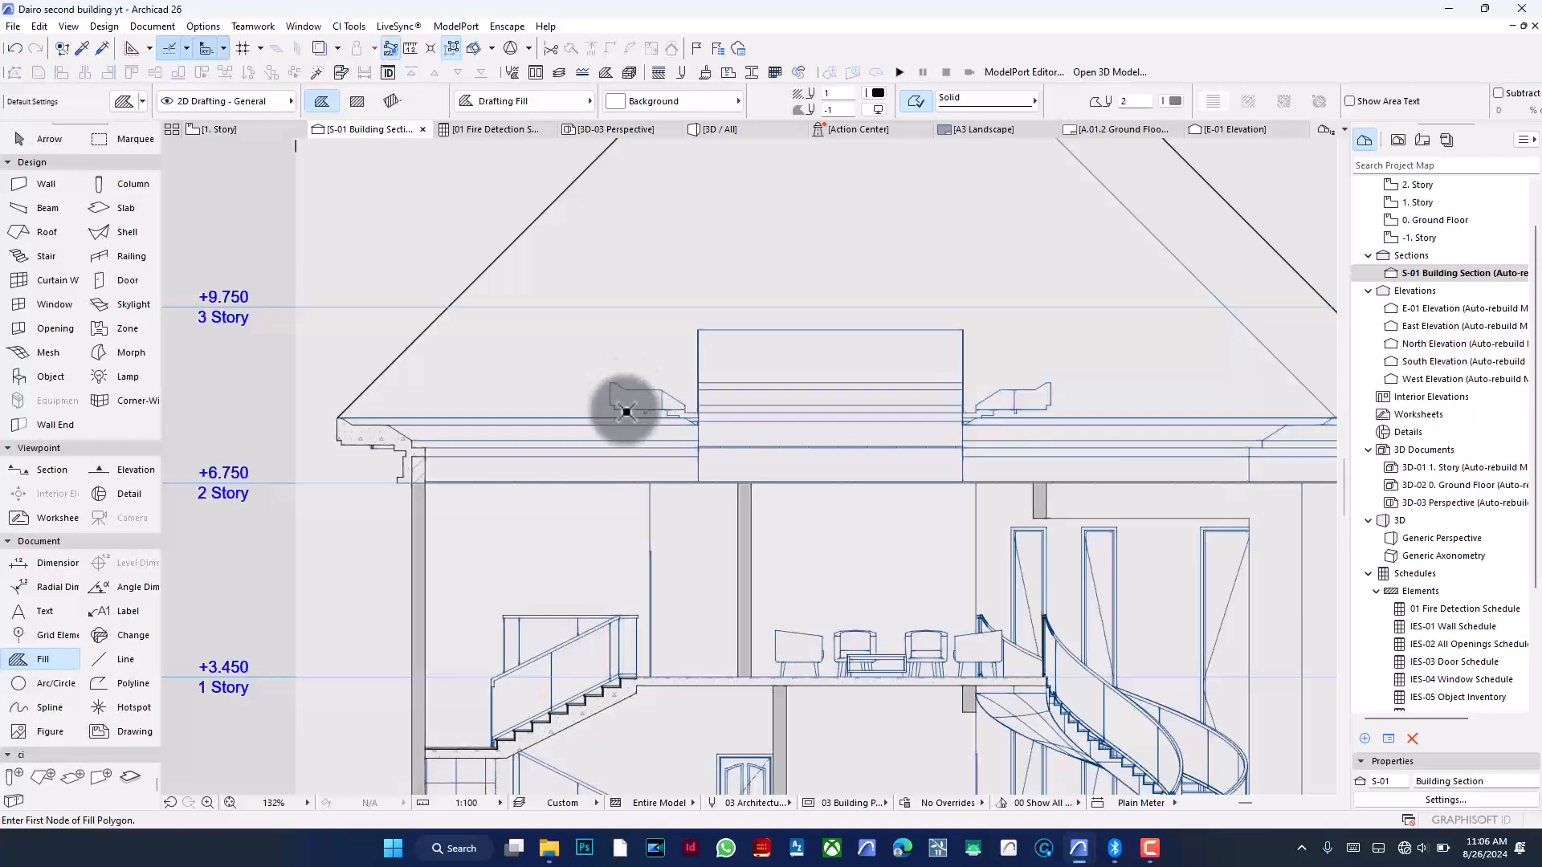
scroll(831, 399, "down", 3)
scroll(830, 399, "down", 3)
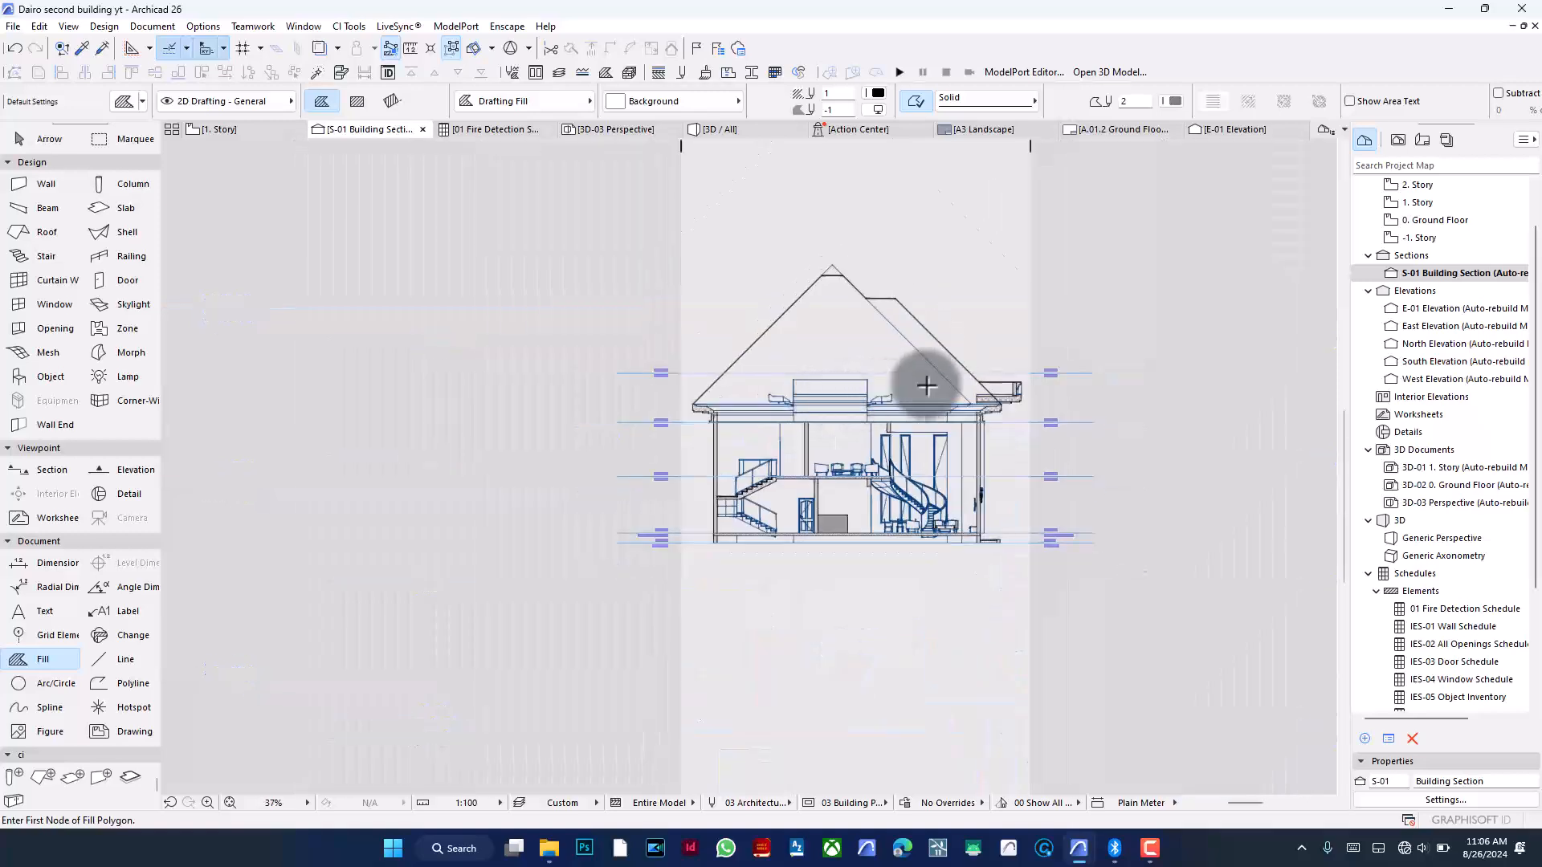
scroll(923, 377, "up", 2)
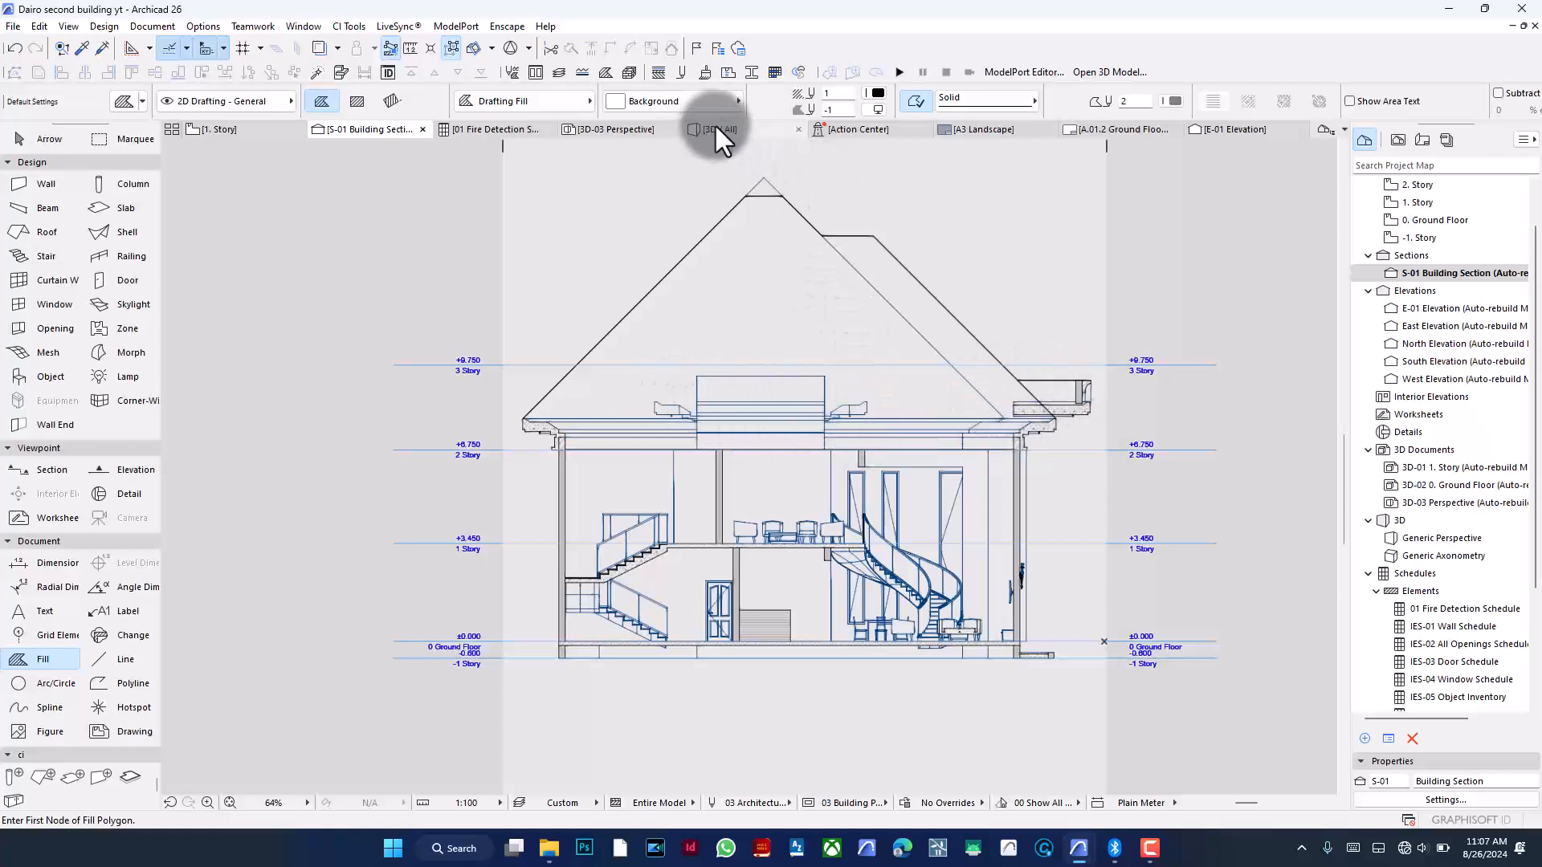
- Switch to the 1. Story floor plan and zoom out to see the whole plan
left_click(239, 129)
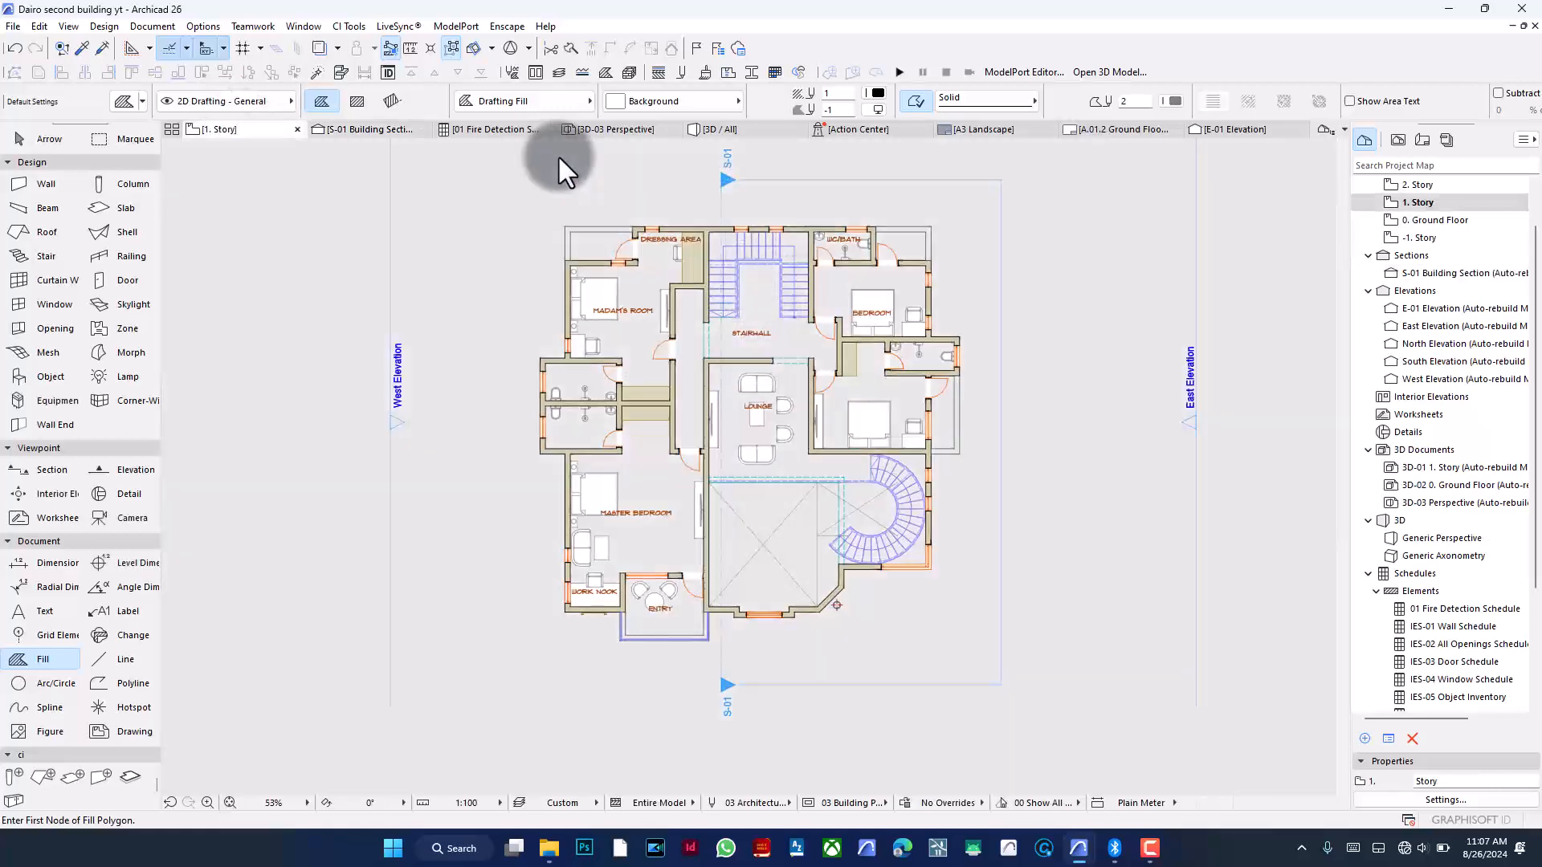
scroll(709, 393, "down", 2)
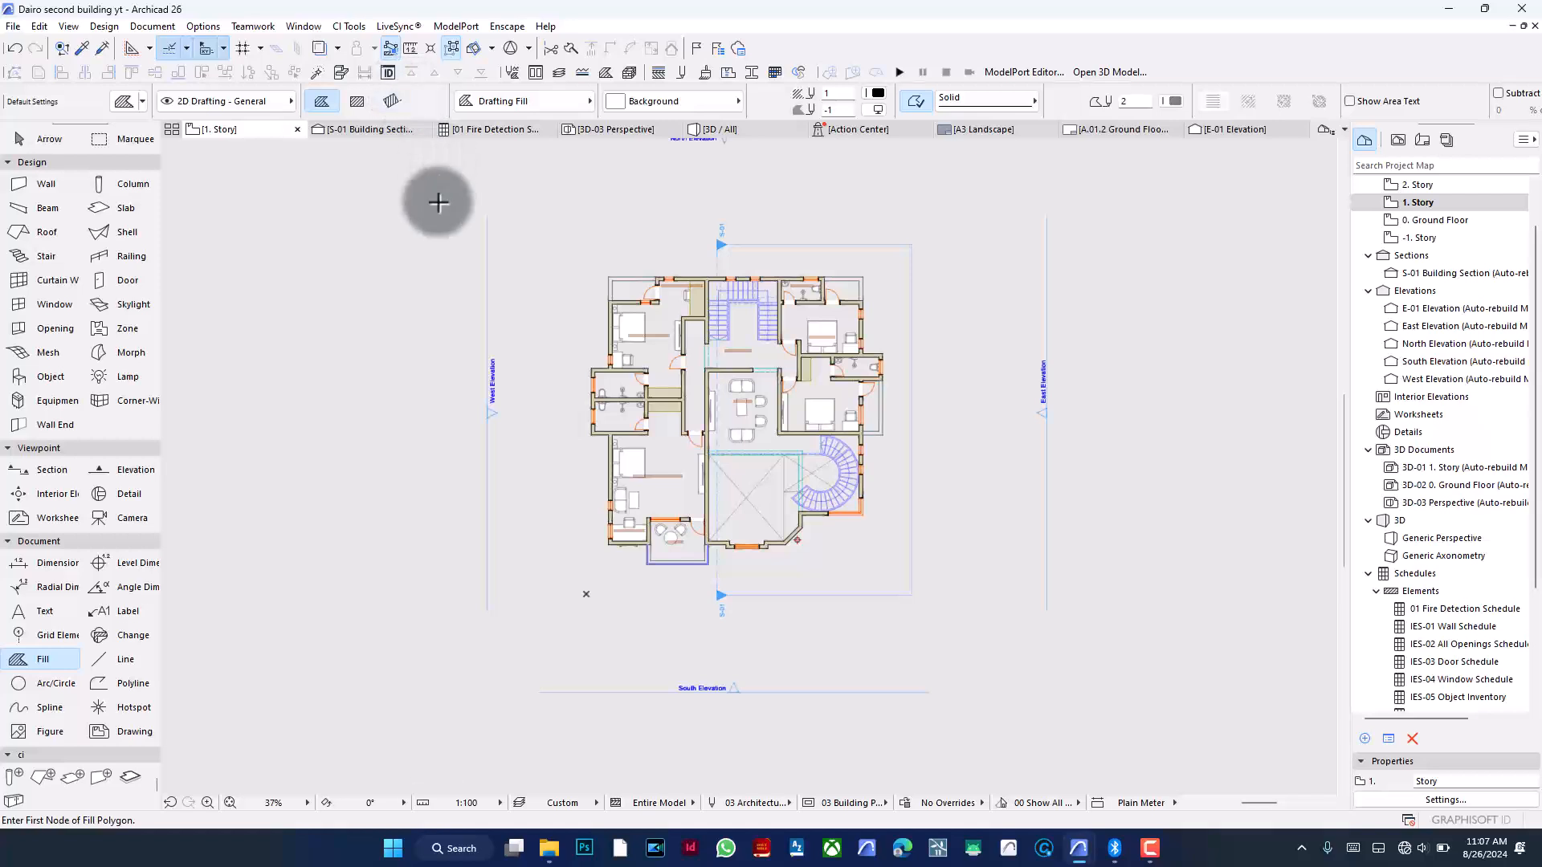
key("ctrl+y")
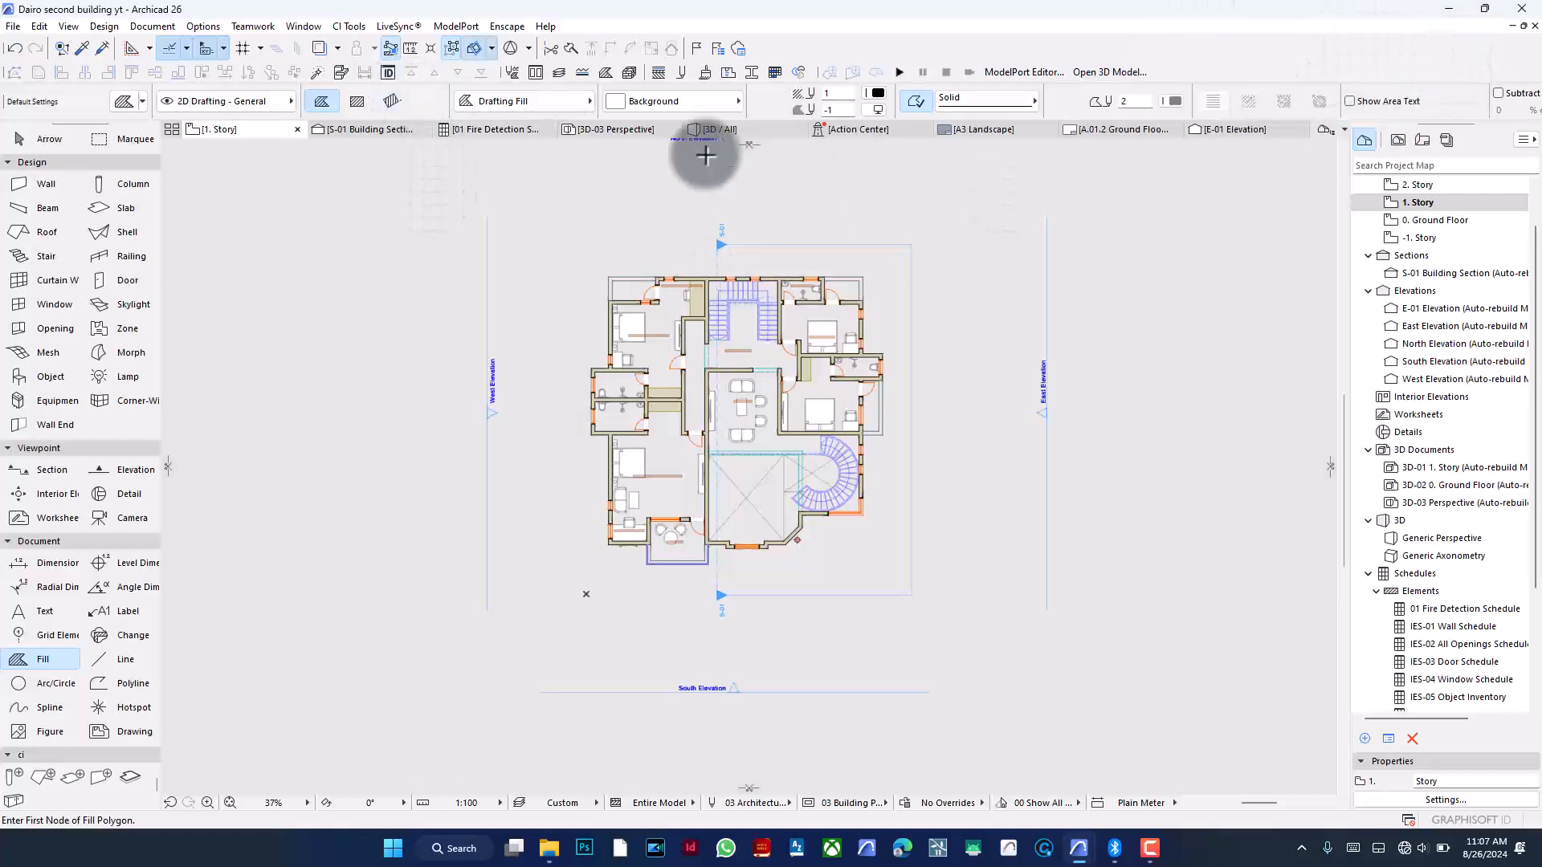
- Start a custom cutting plane, placing its origin at the top end of the S-01 section line
left_click(492, 48)
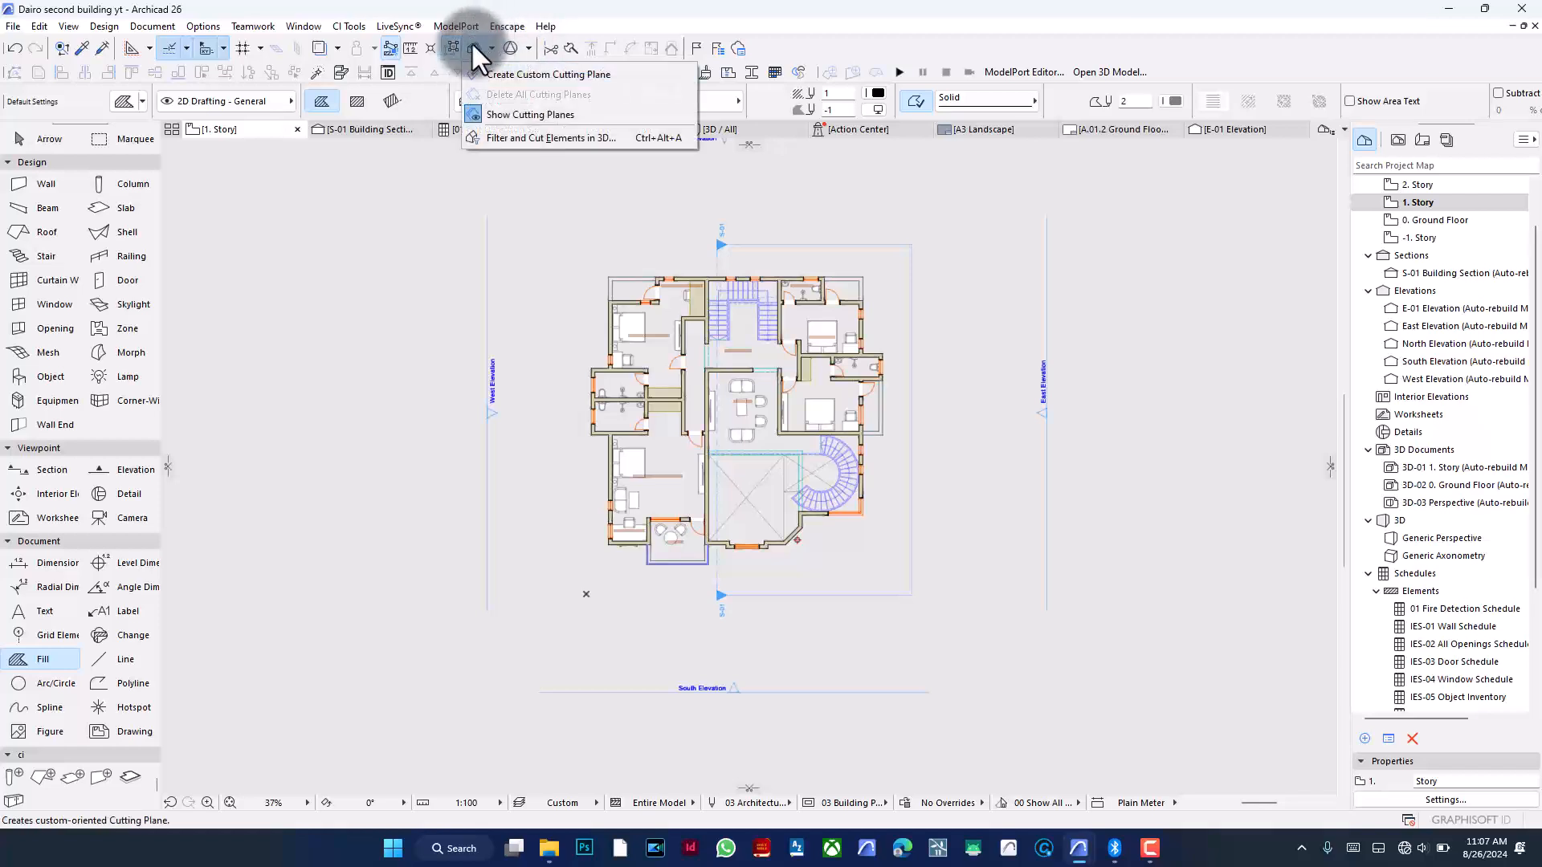
left_click(490, 47)
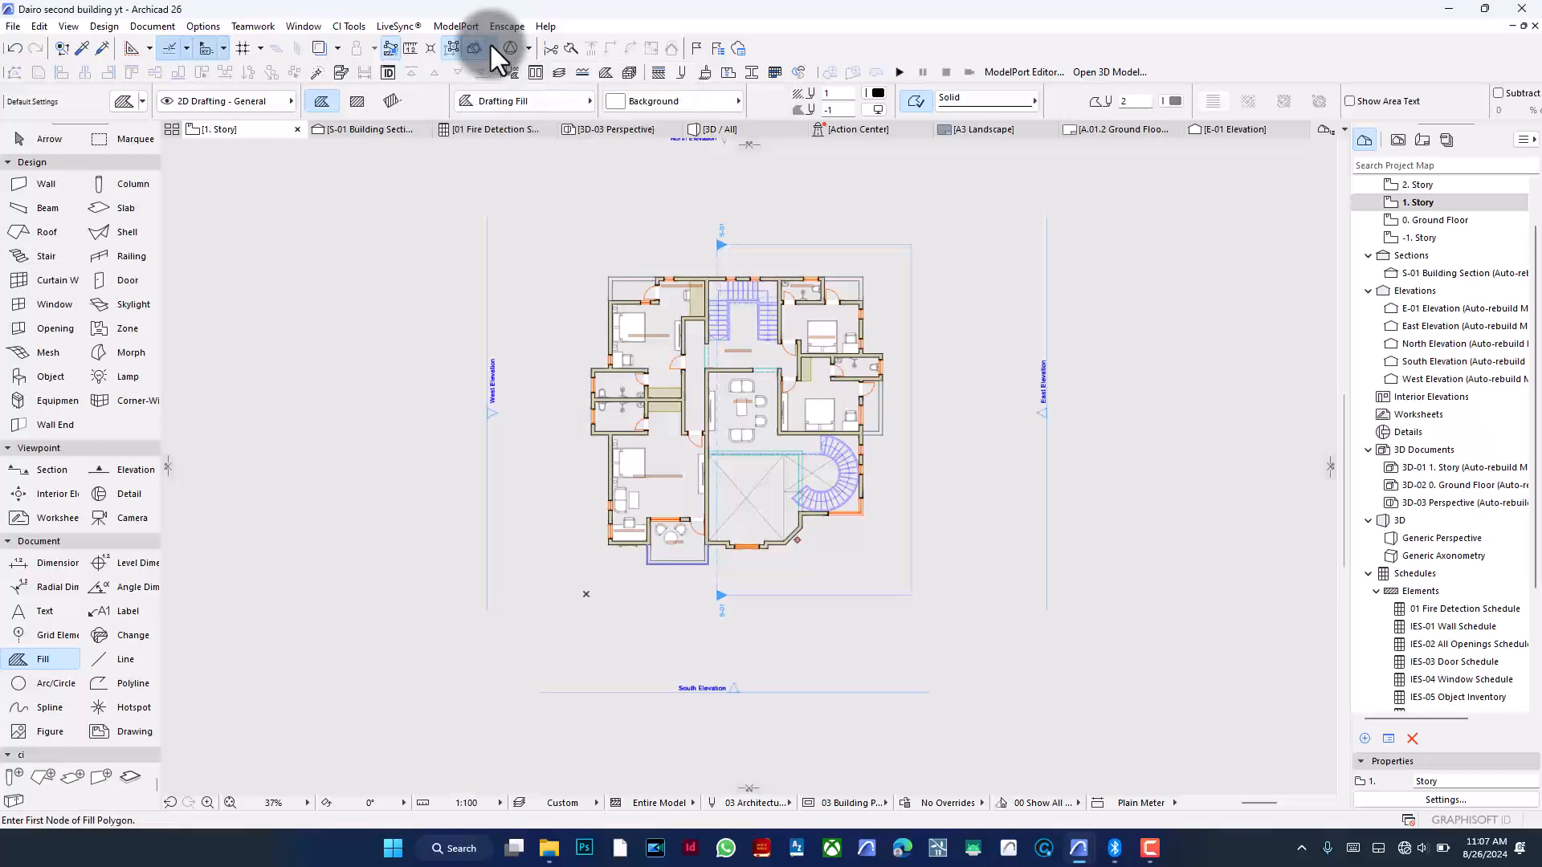
left_click(491, 47)
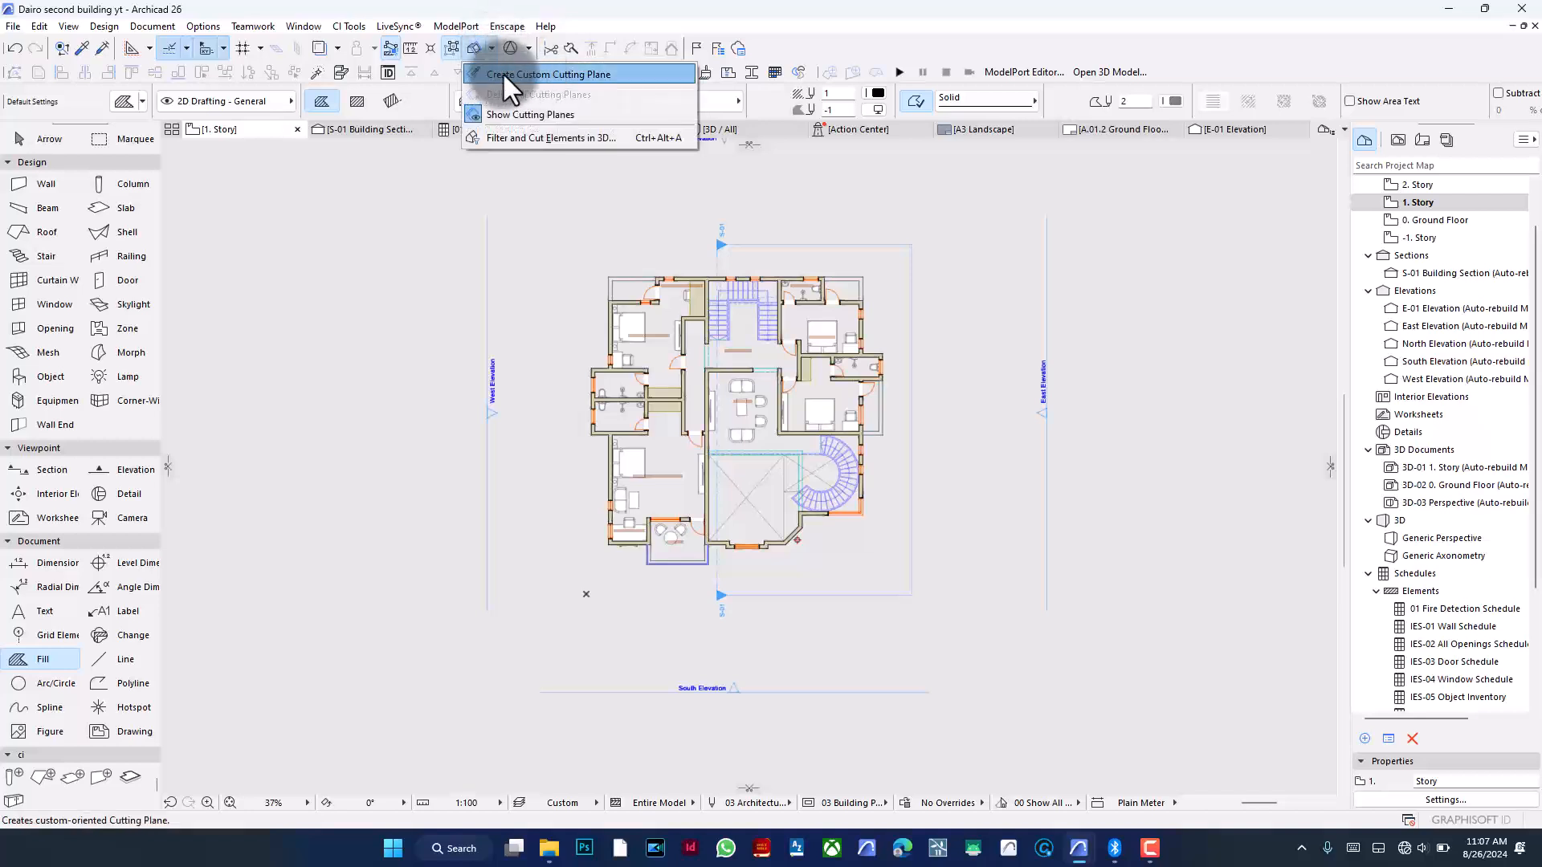
left_click(570, 73)
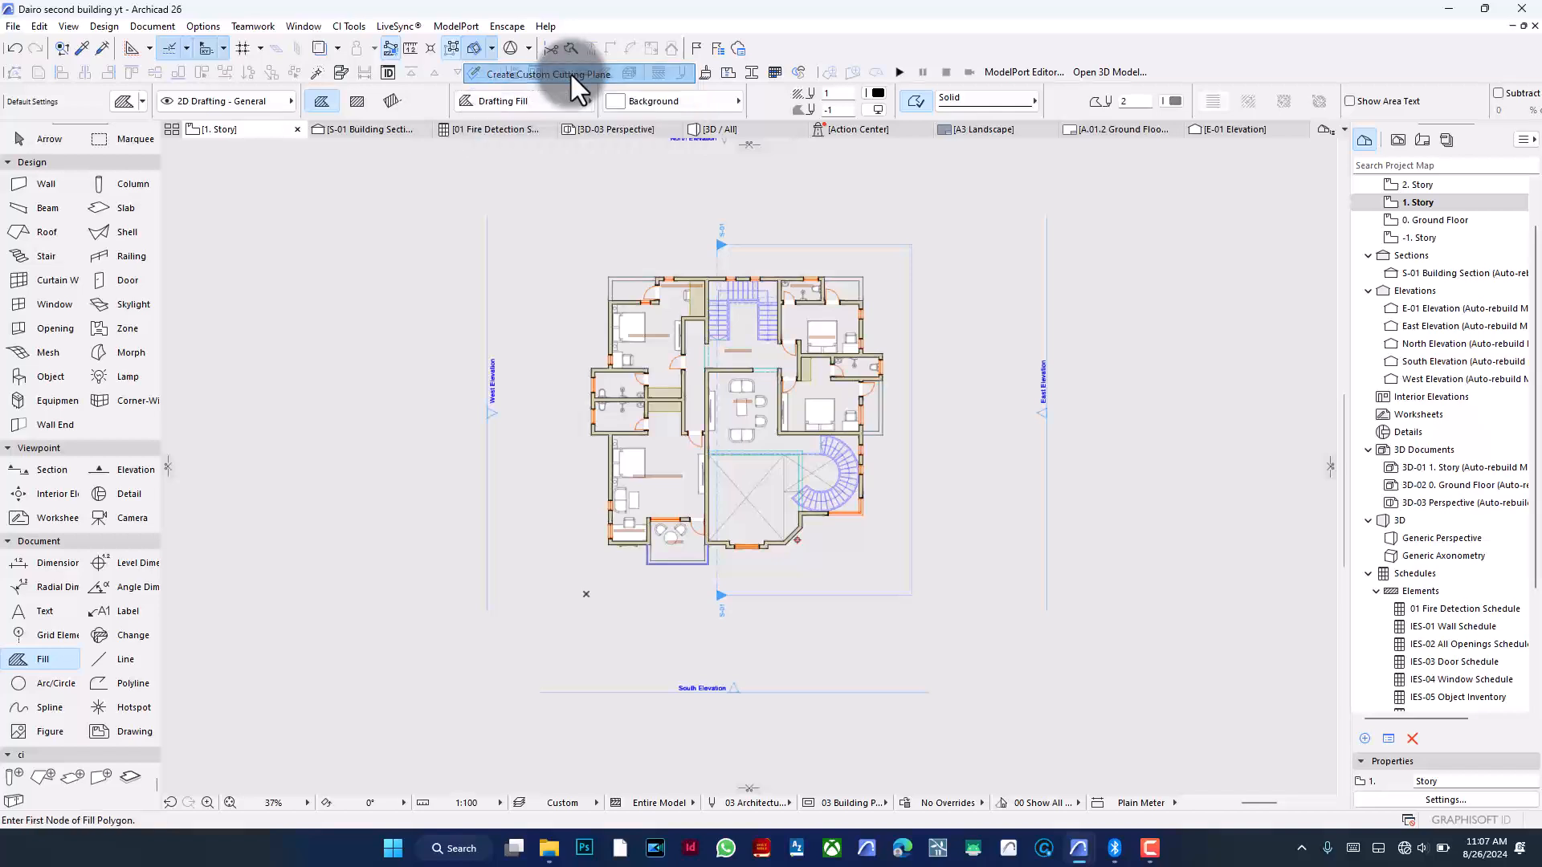
left_click(717, 259)
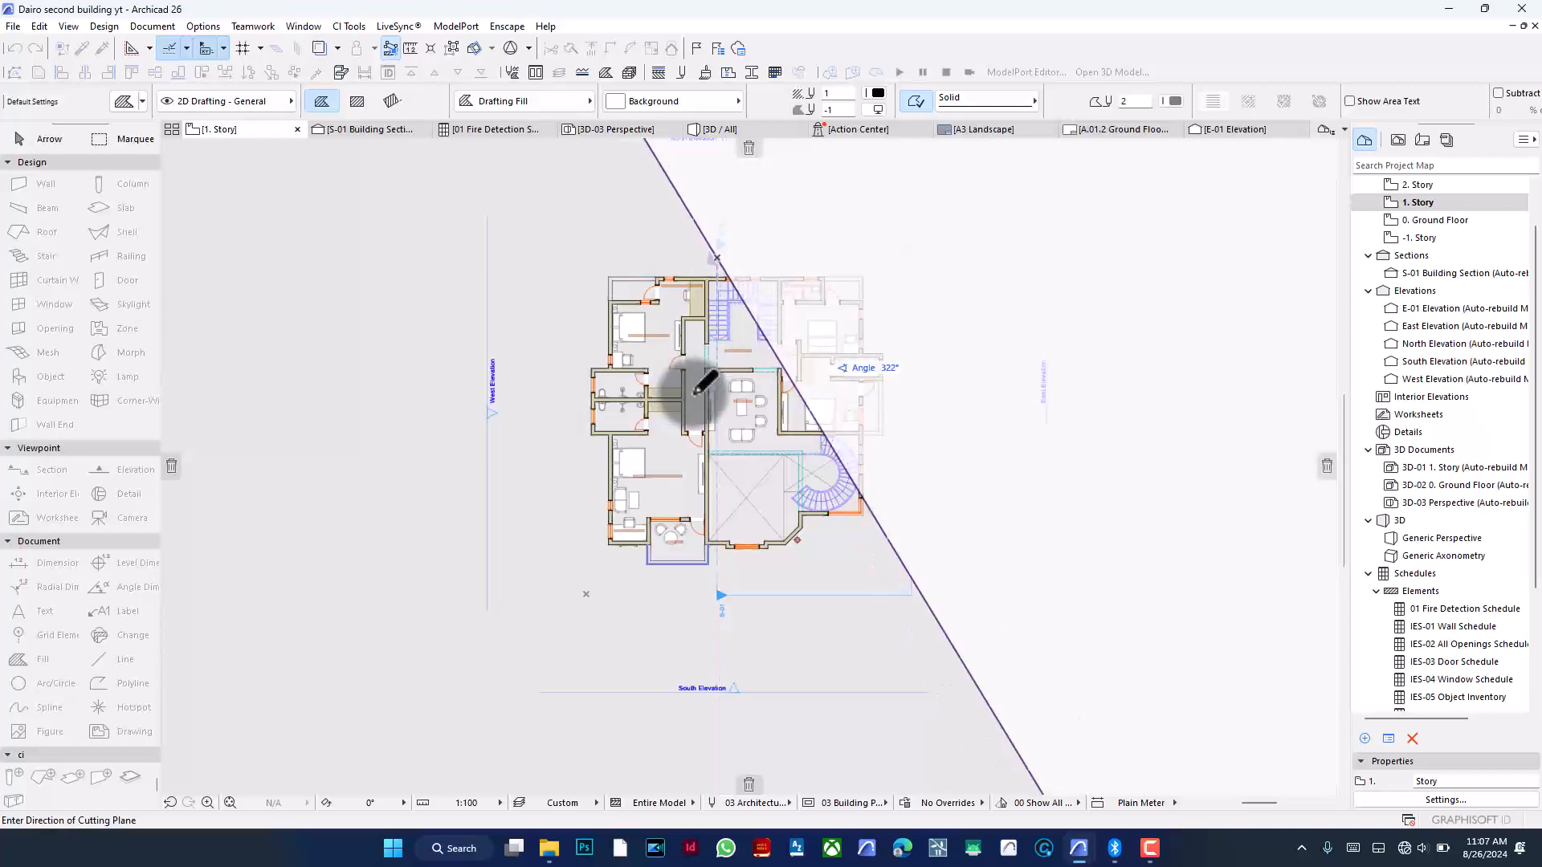
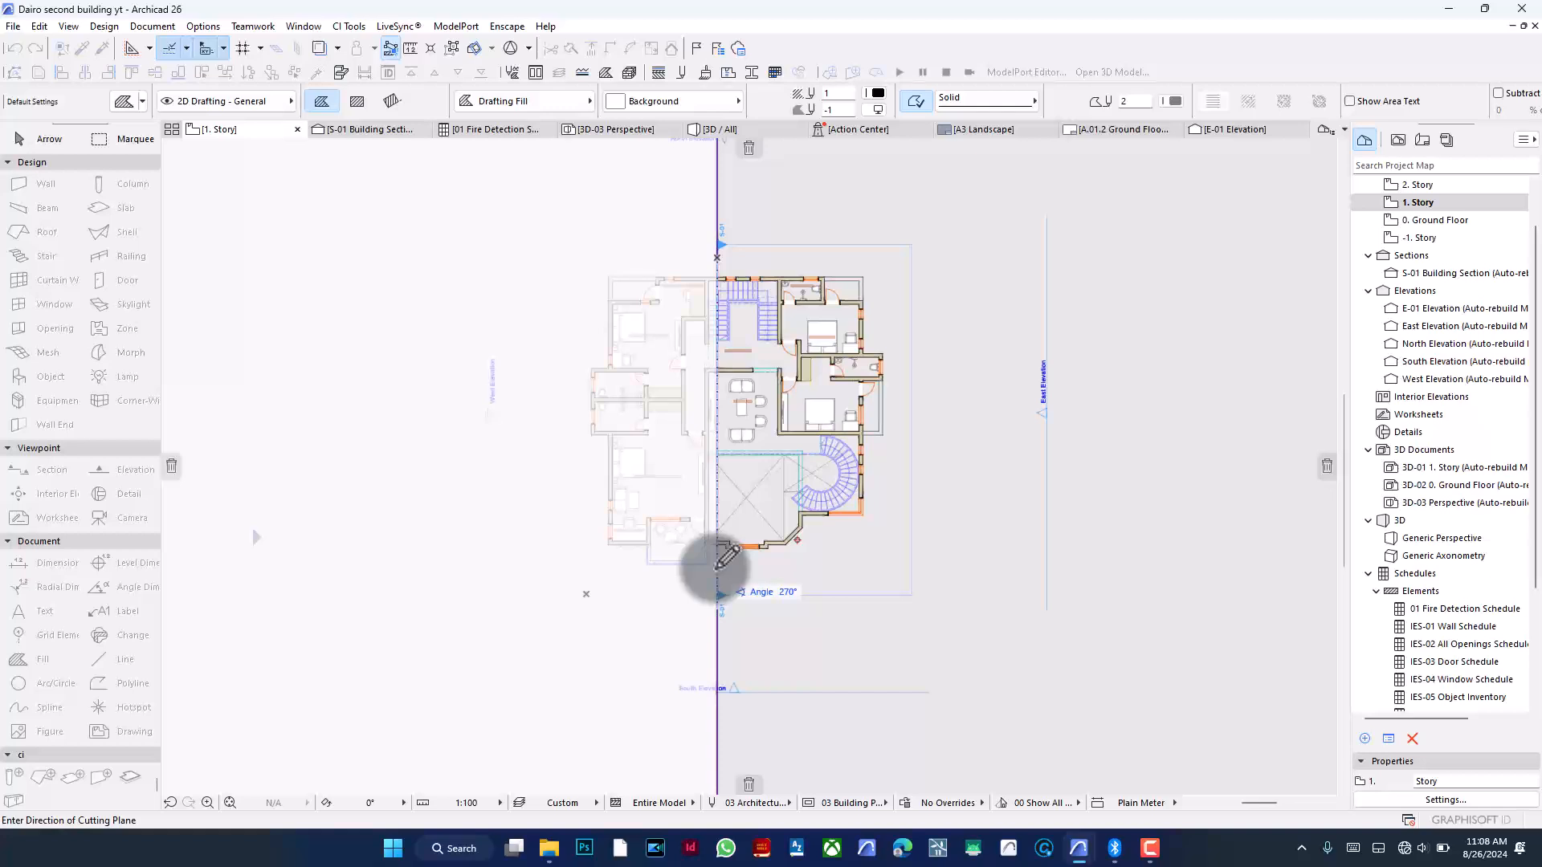
- Set the cutting plane's direction at 270° to finish placing it across the plan
left_click(726, 556)
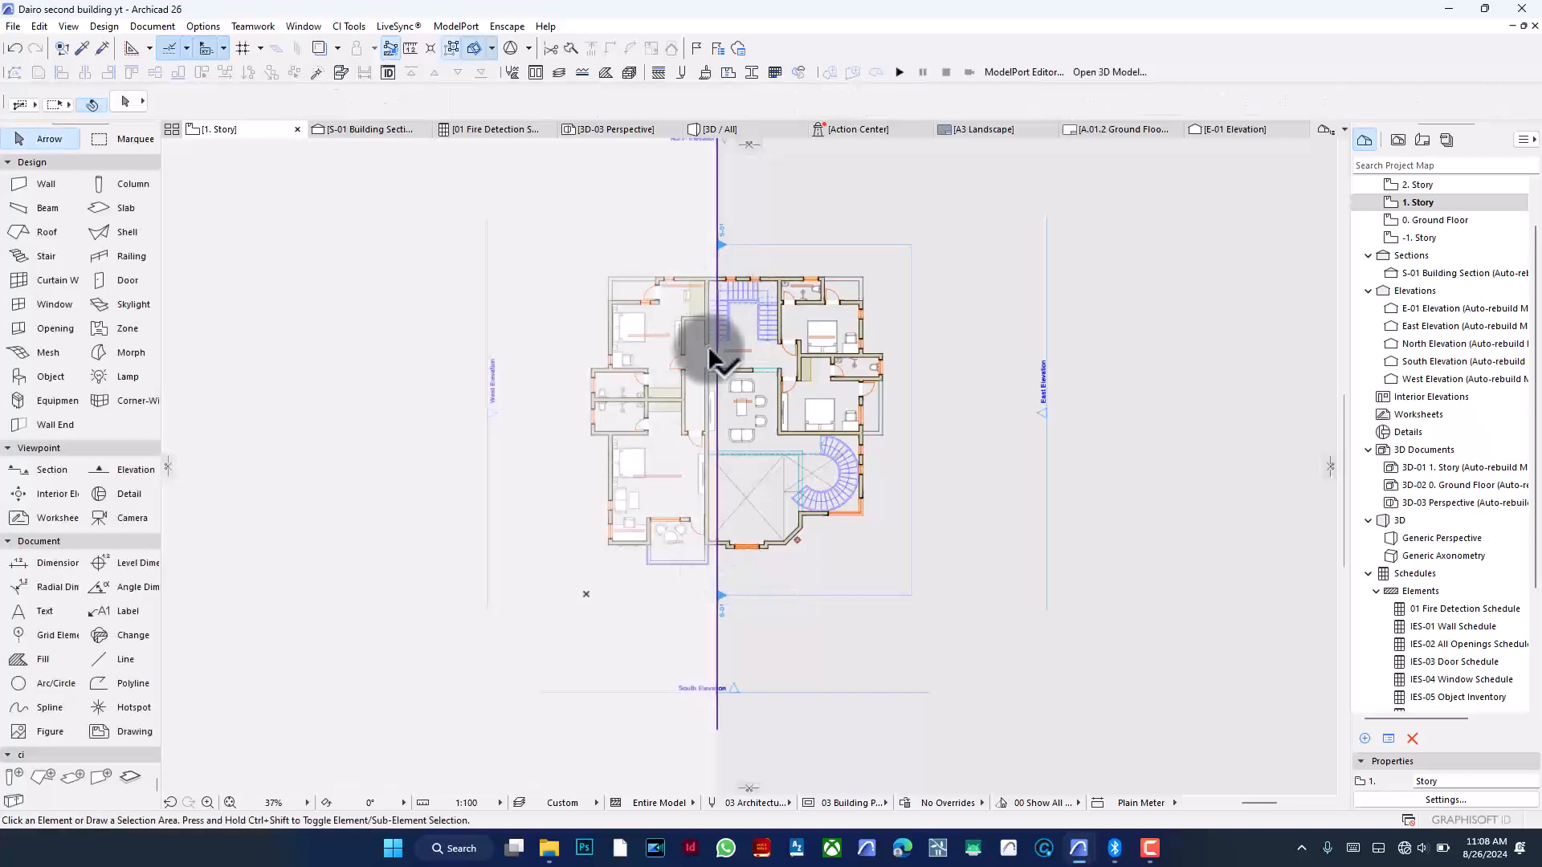
scroll(711, 368, "up", 2)
scroll(686, 358, "down", 3)
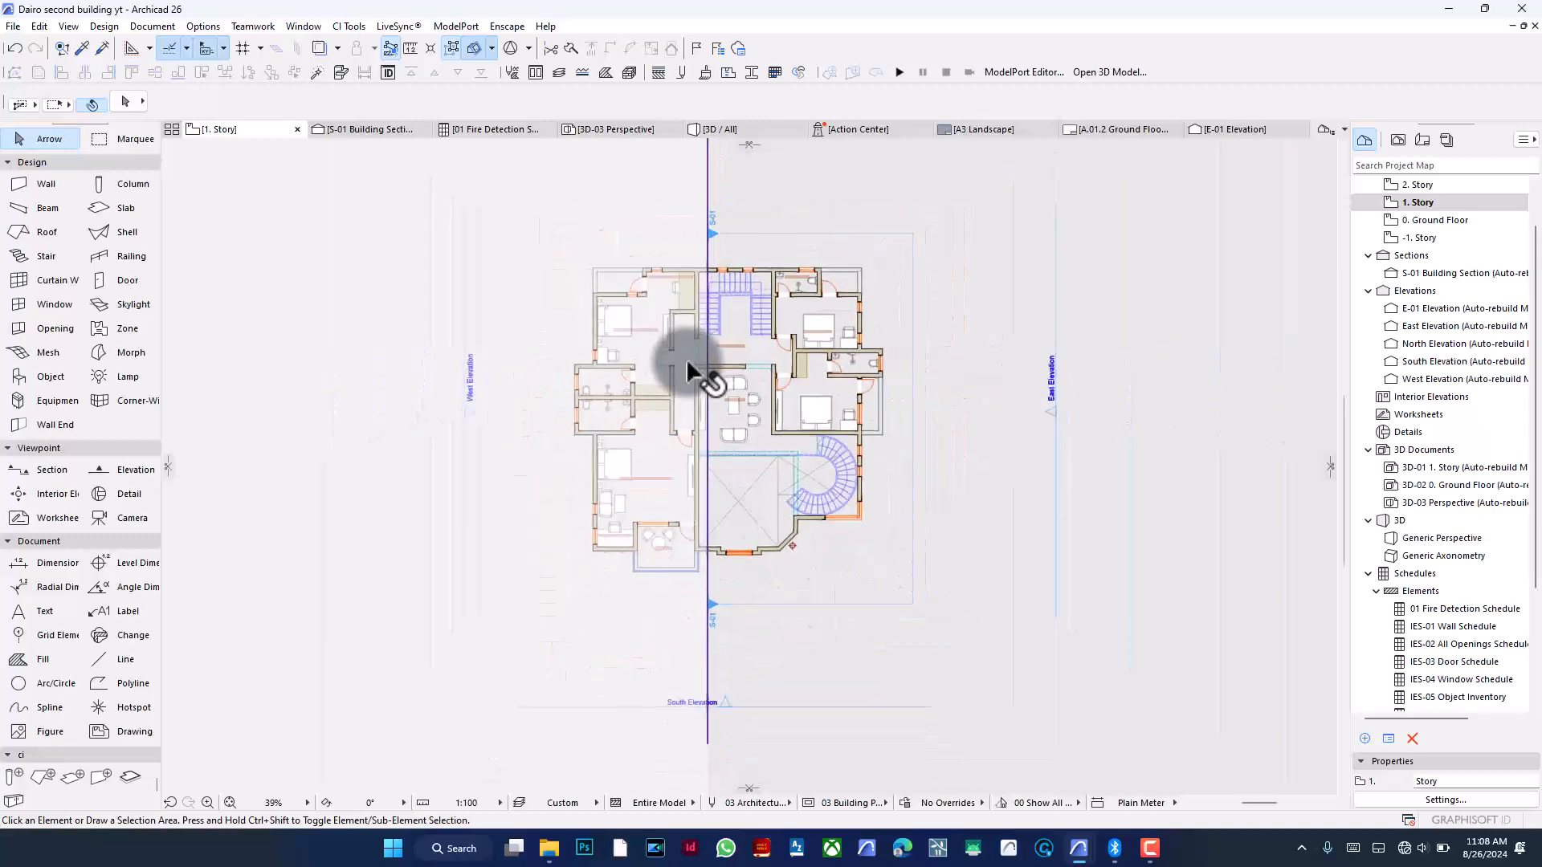
scroll(685, 358, "down", 3)
scroll(710, 302, "up", 3)
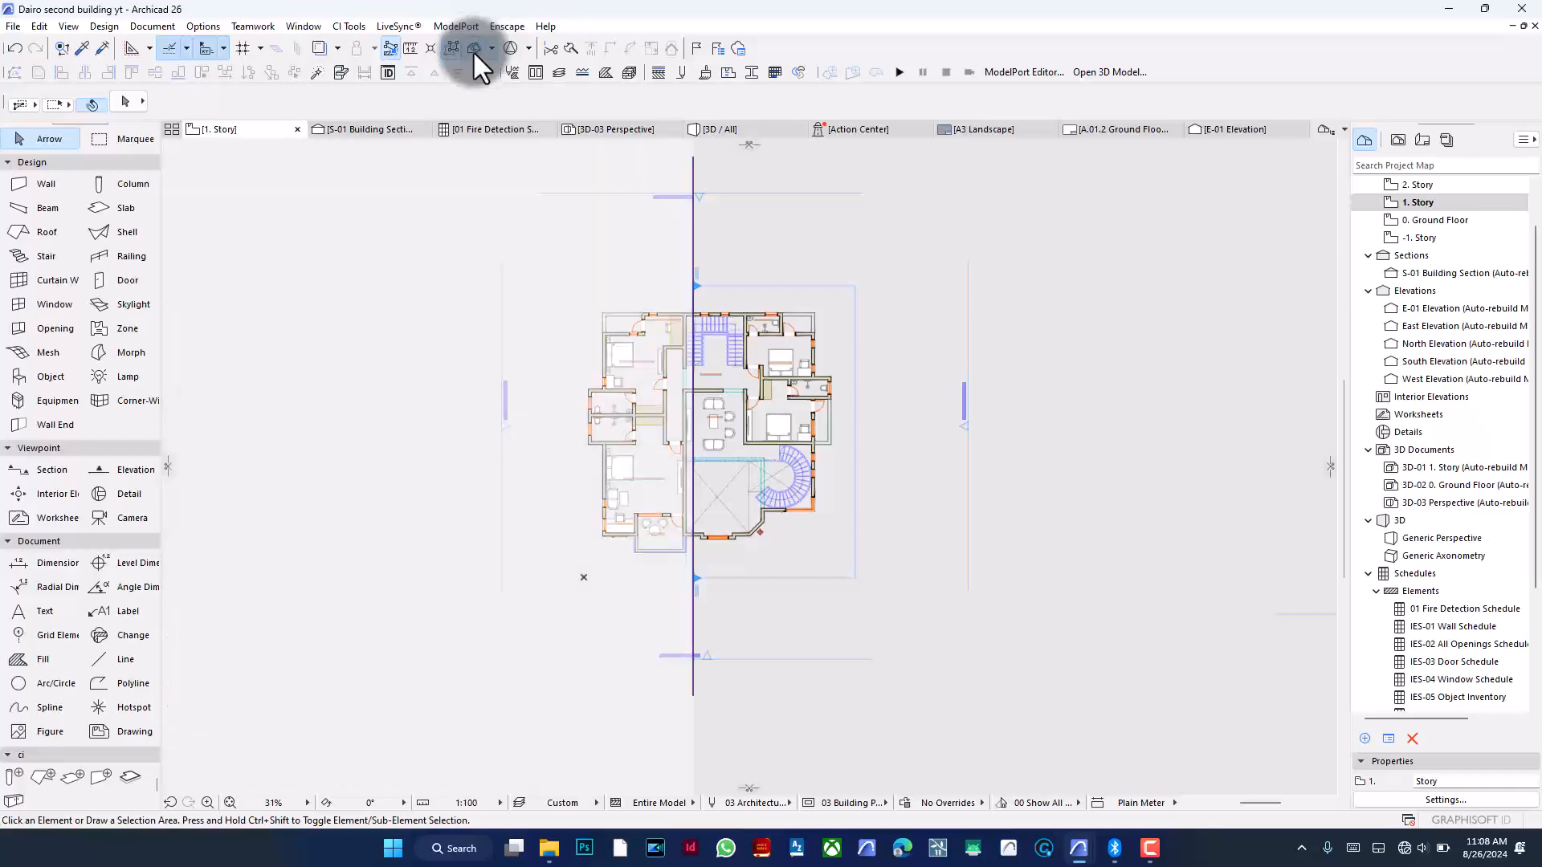
- Open the 3D view and switch on the cutaway, orbiting to inspect the building cut by the new plane
left_click(723, 127)
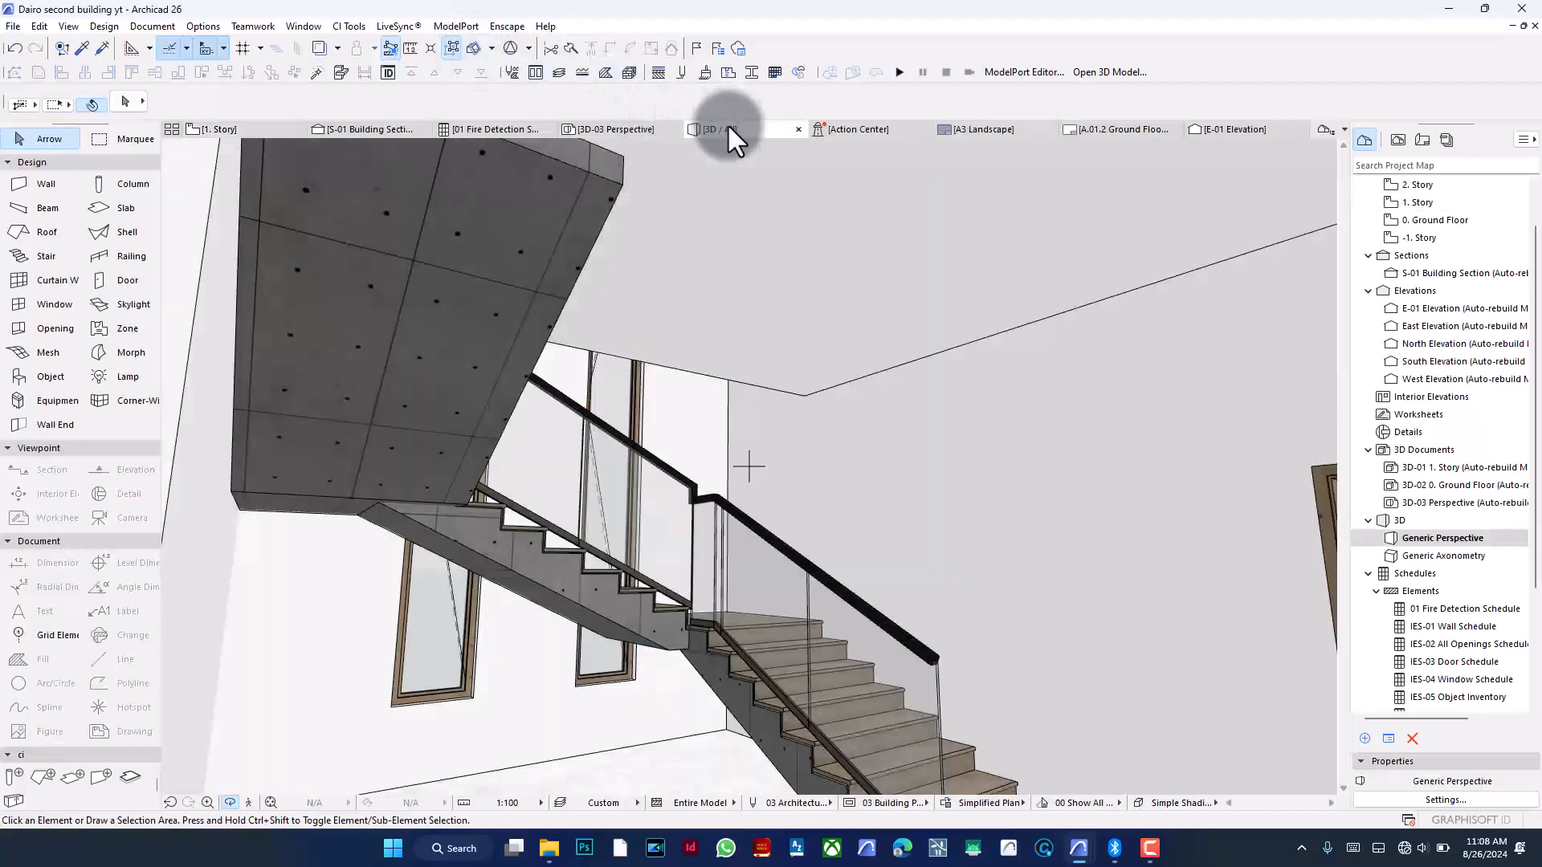
scroll(645, 617, "down", 5)
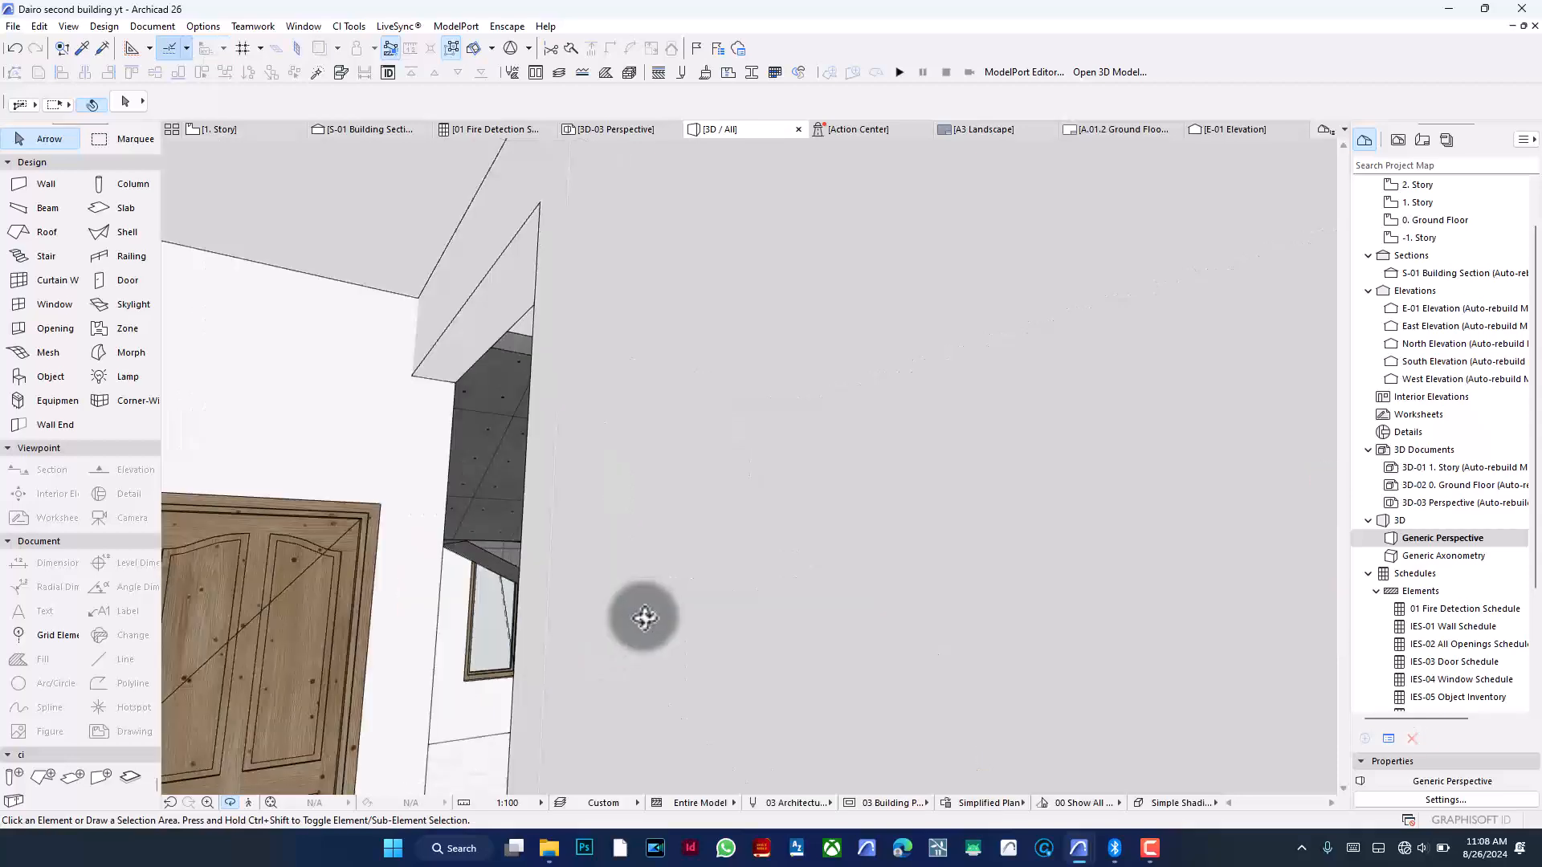
scroll(629, 612, "down", 10)
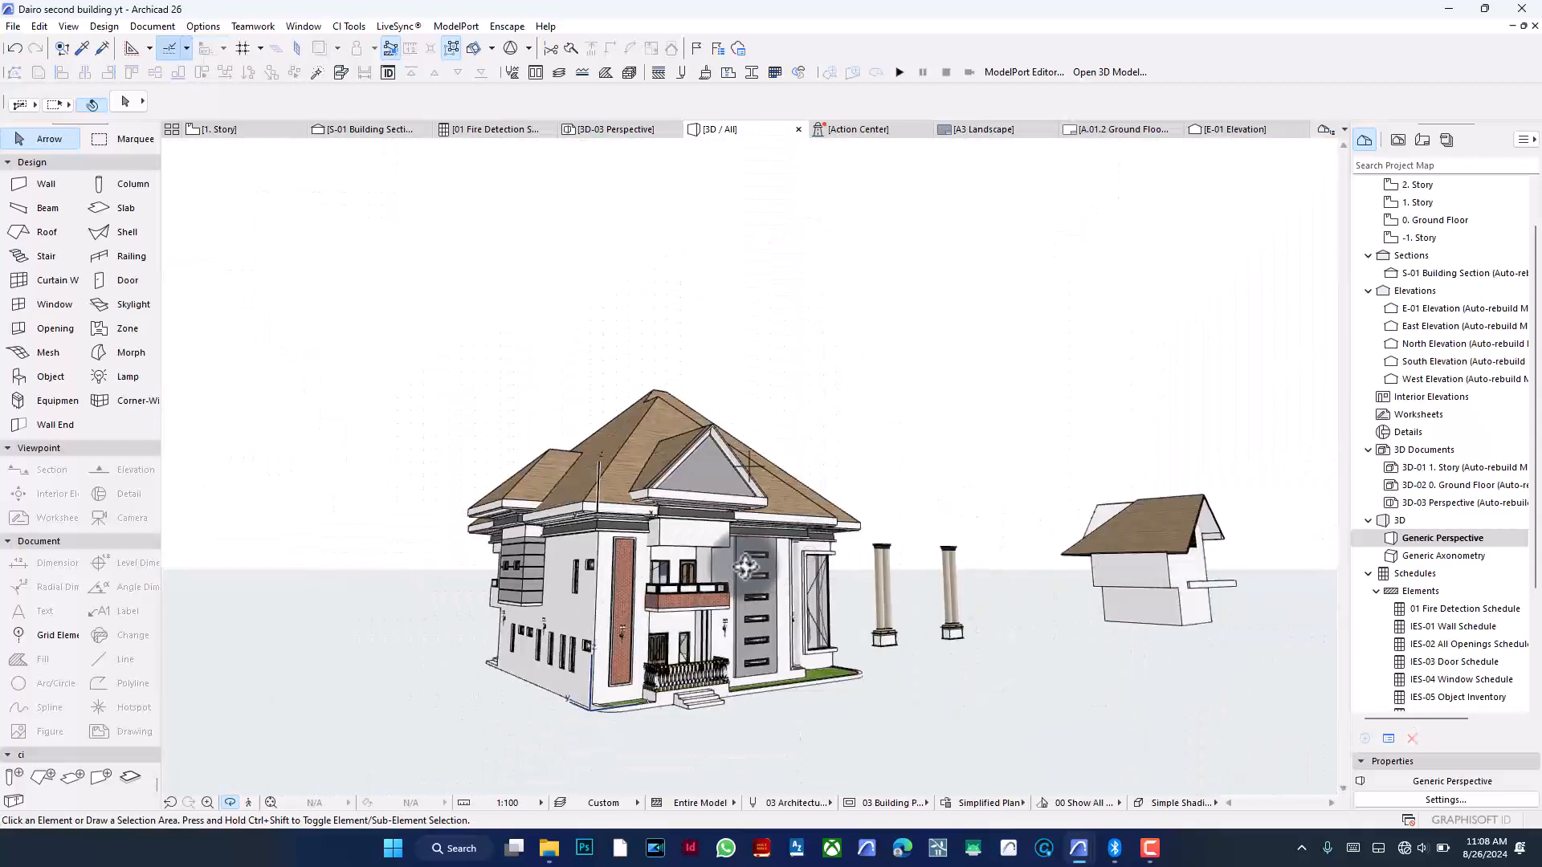
middle_click_drag(466, 571, 515, 560, "shift")
scroll(863, 587, "up", 1)
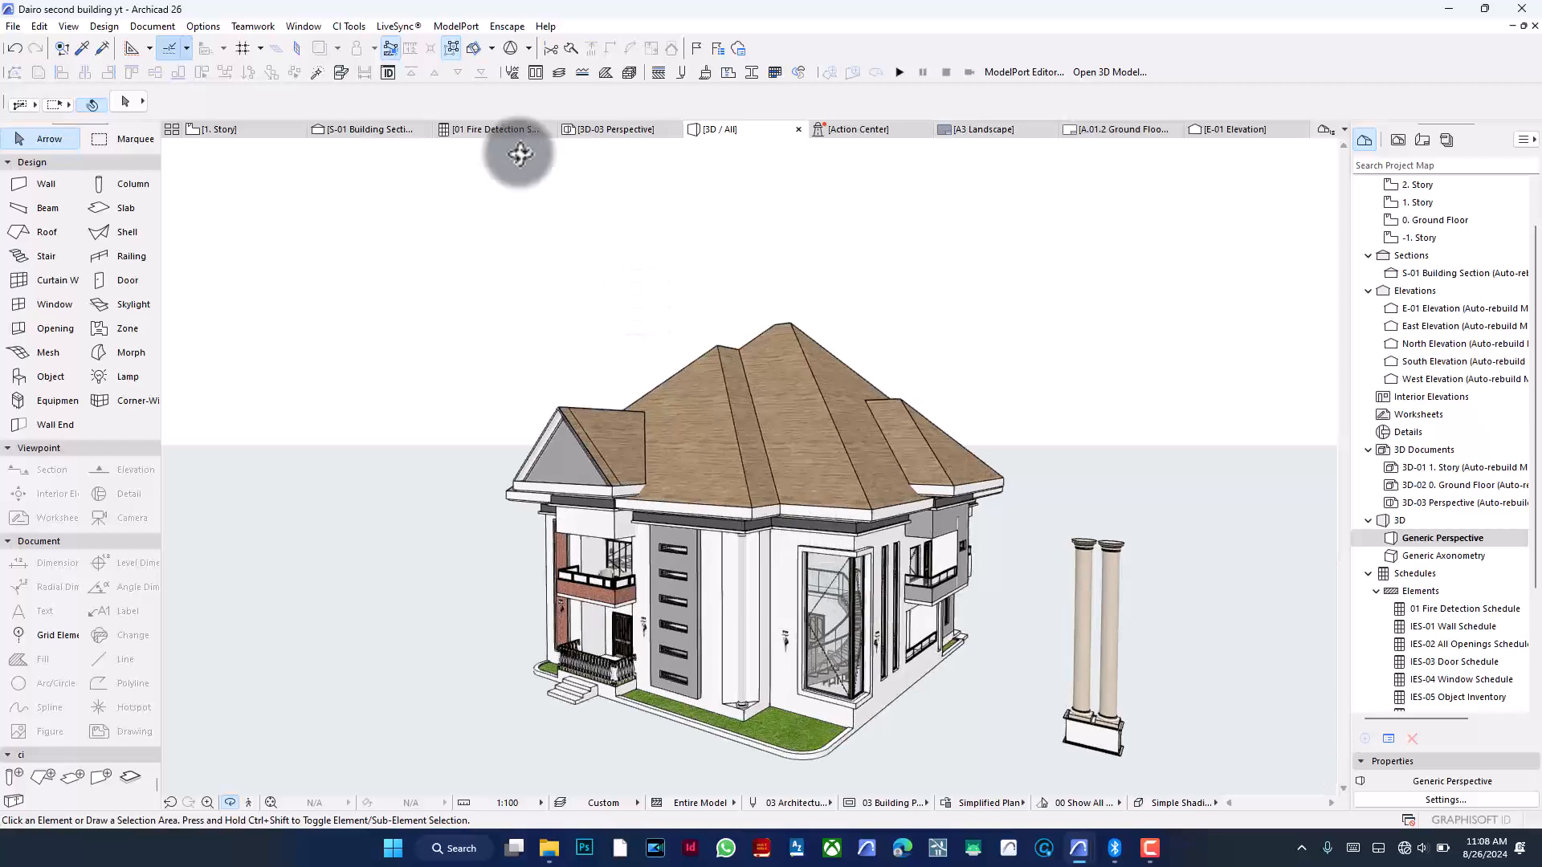
left_click(479, 50)
left_click_drag(562, 453, 900, 474)
left_click_drag(703, 502, 798, 486)
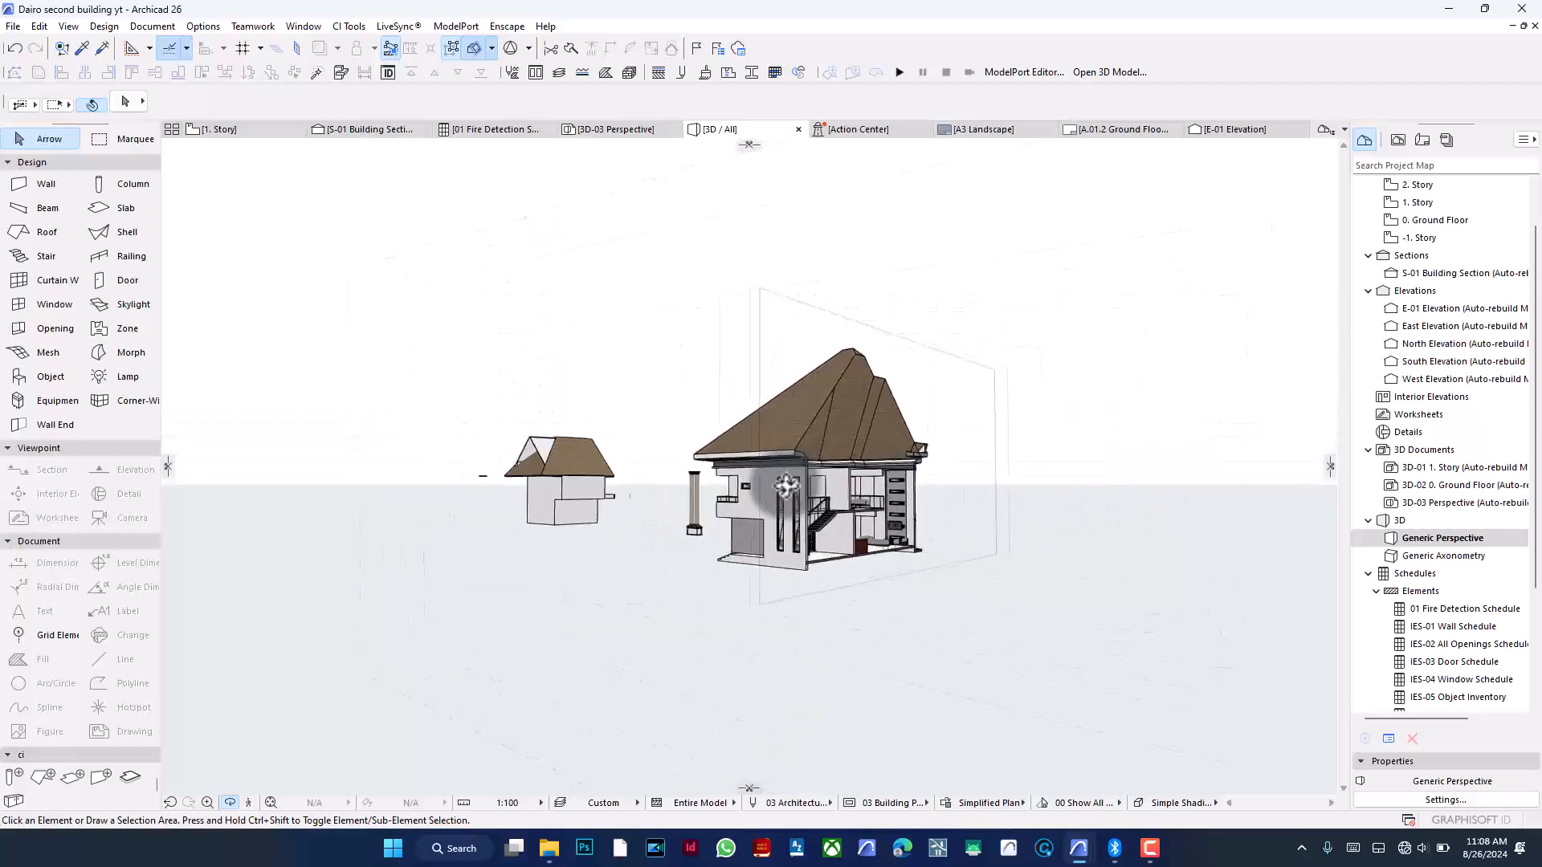
left_click_drag(595, 507, 769, 485)
scroll(793, 447, "up", 10)
left_click_drag(689, 459, 570, 369)
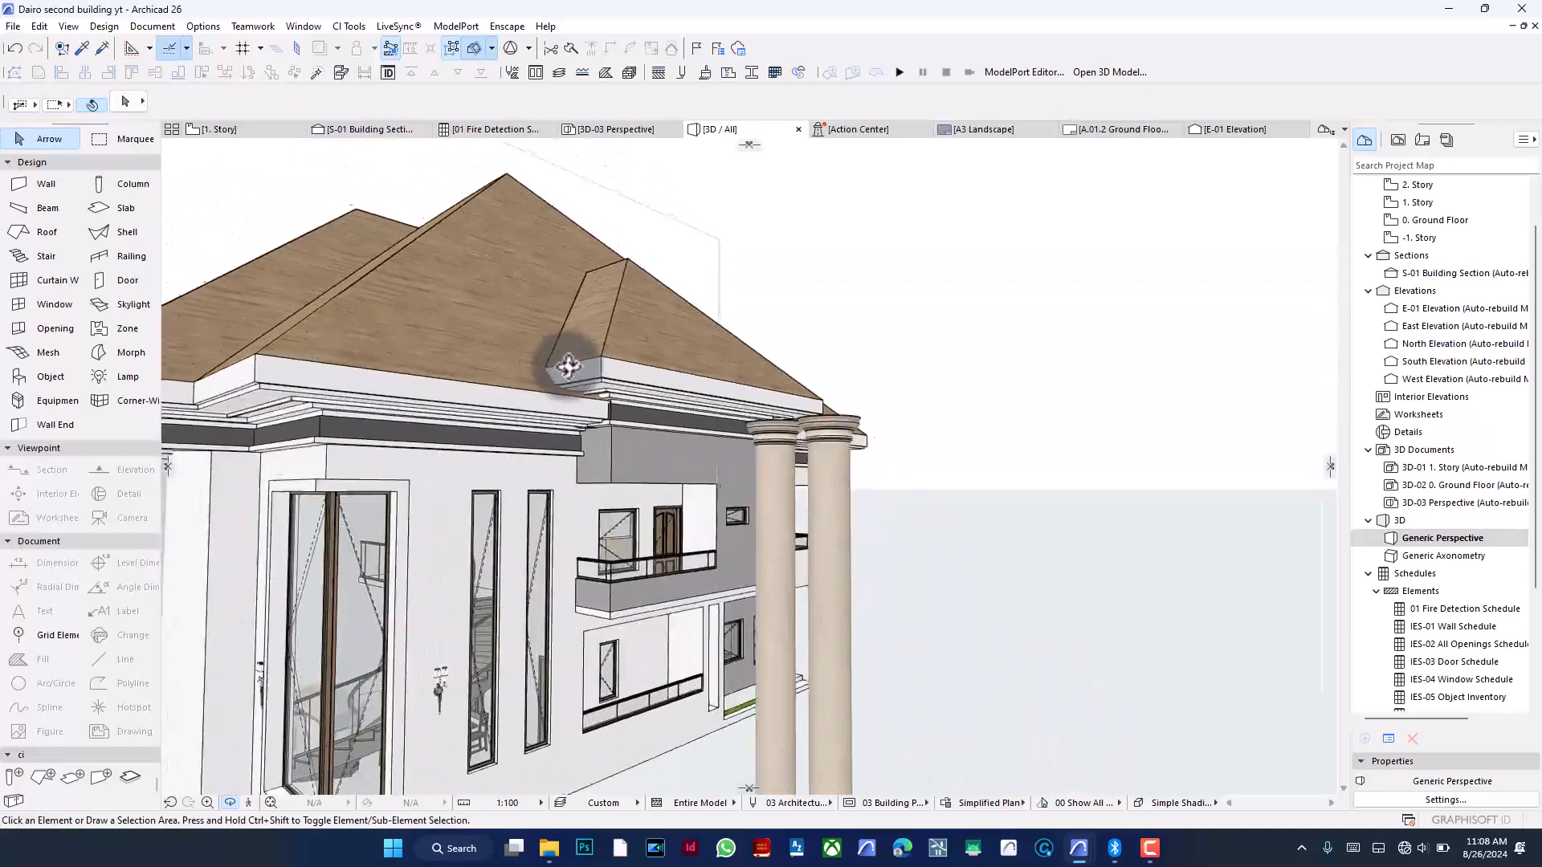
scroll(570, 369, "up", 4)
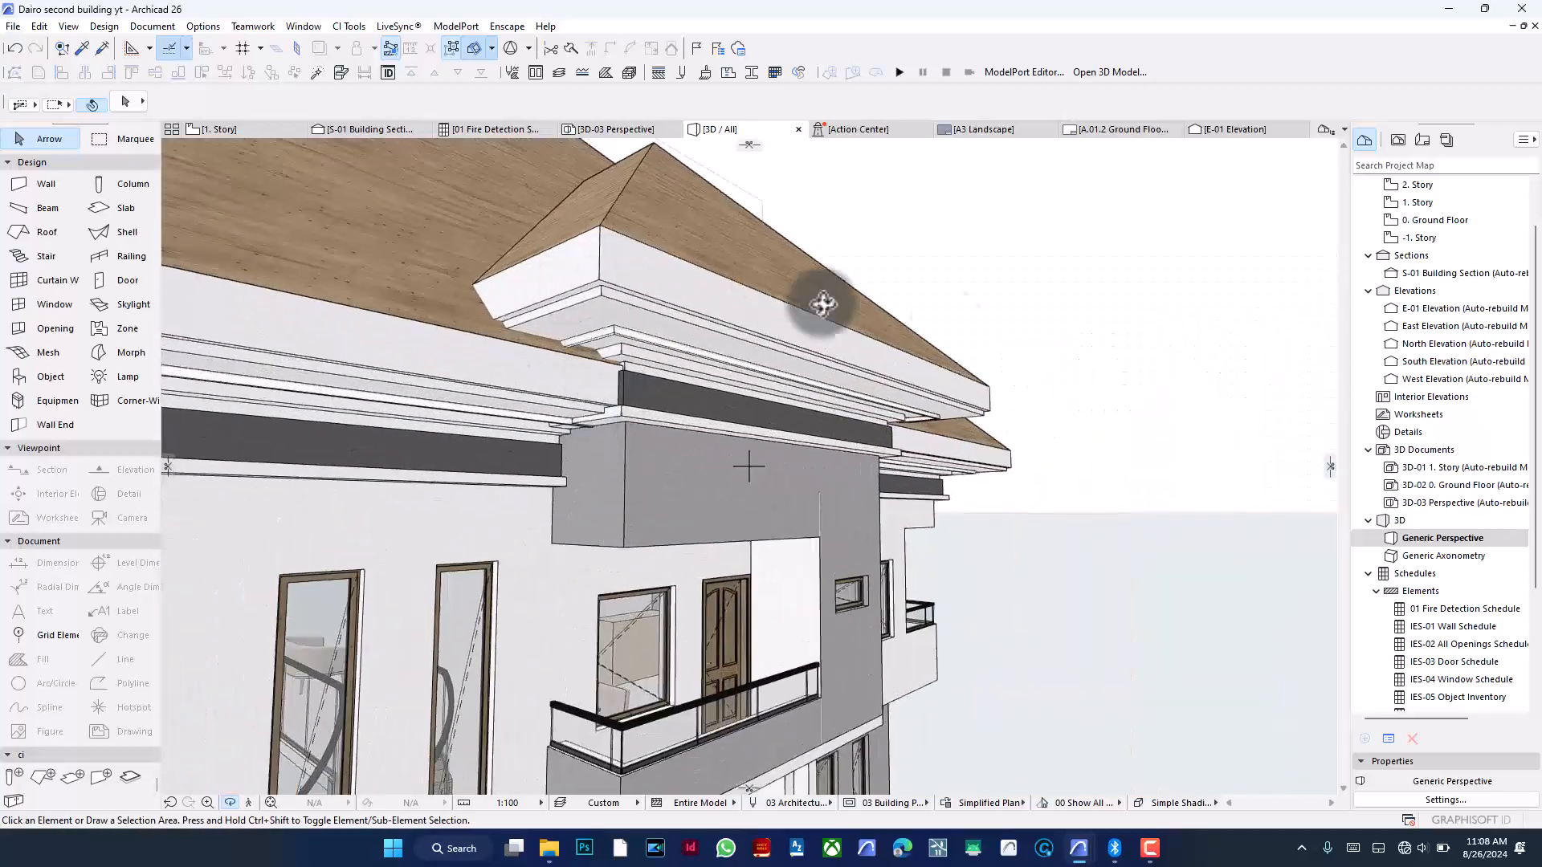
left_click_drag(970, 493, 1187, 400)
left_click_drag(940, 424, 1123, 428)
left_click_drag(952, 421, 1044, 430)
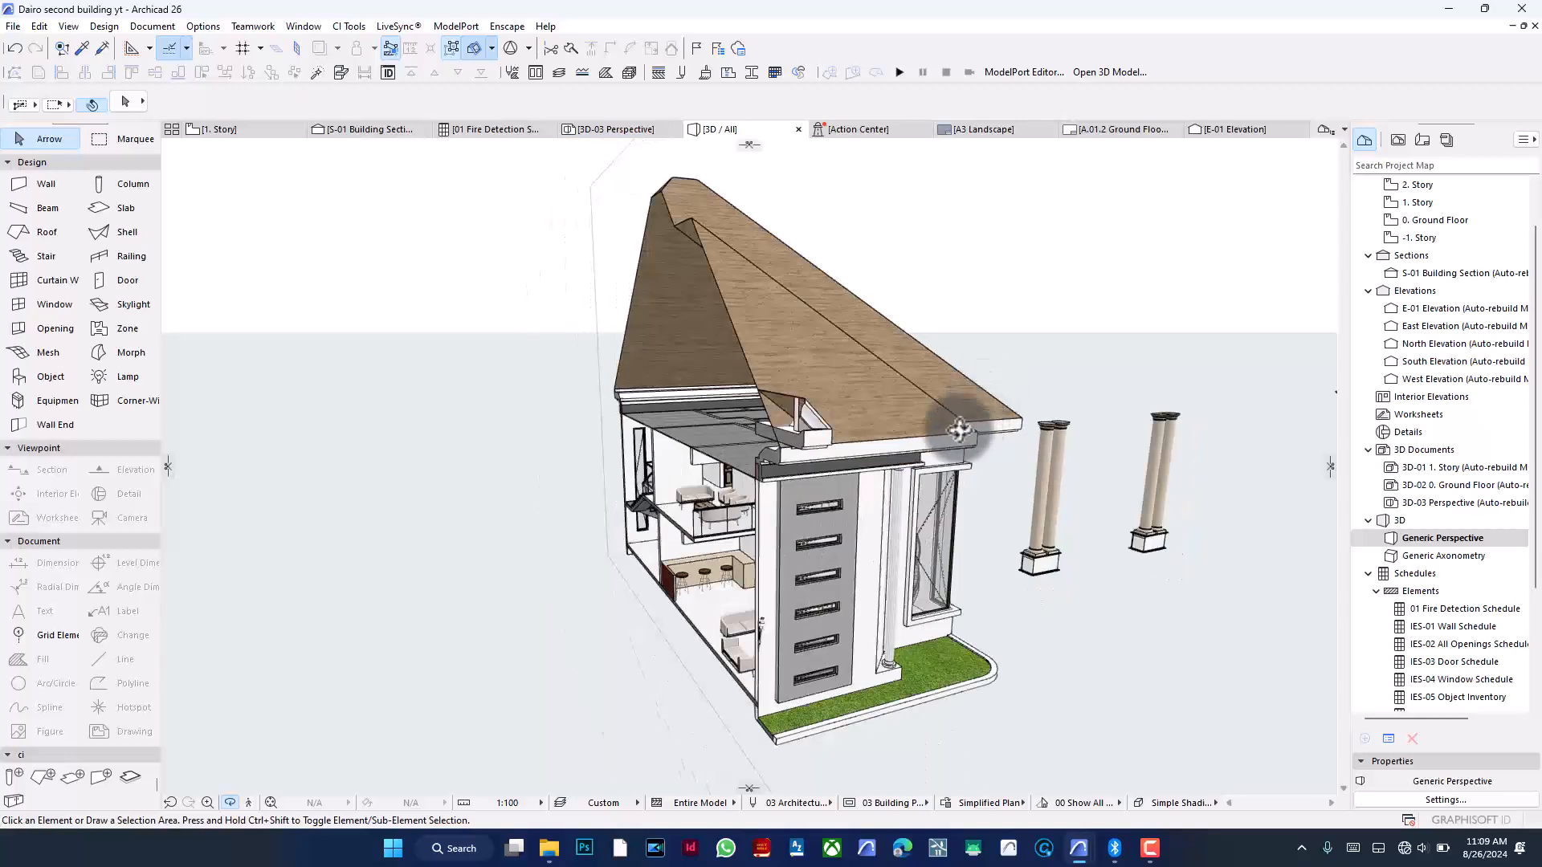
- Toggle the 3D cutaway off and back on, orbiting to examine the cut interior and roof
left_click(473, 49)
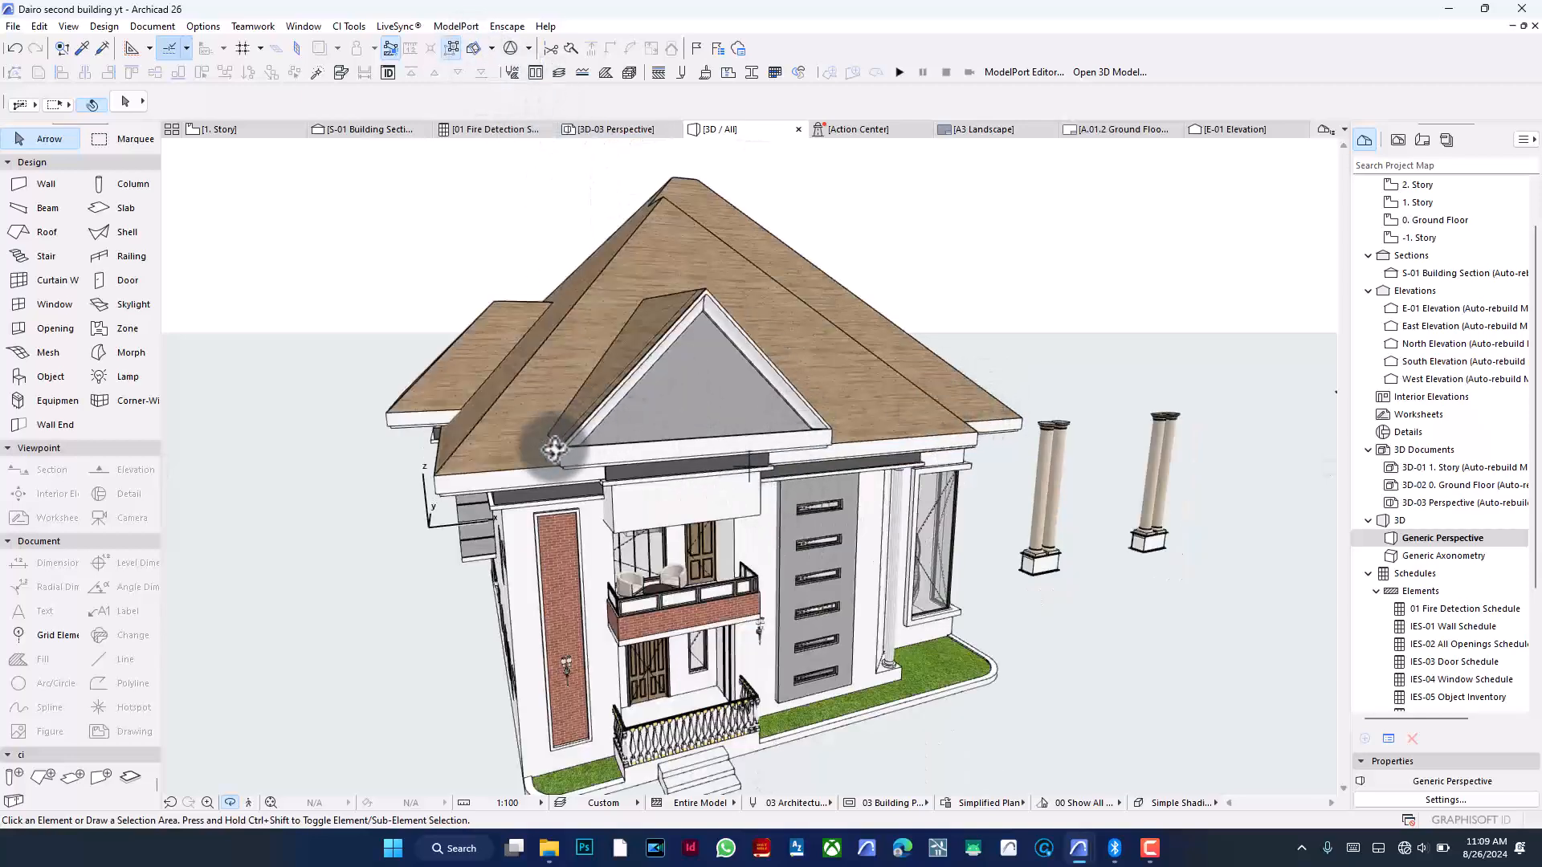
left_click_drag(853, 437, 752, 444)
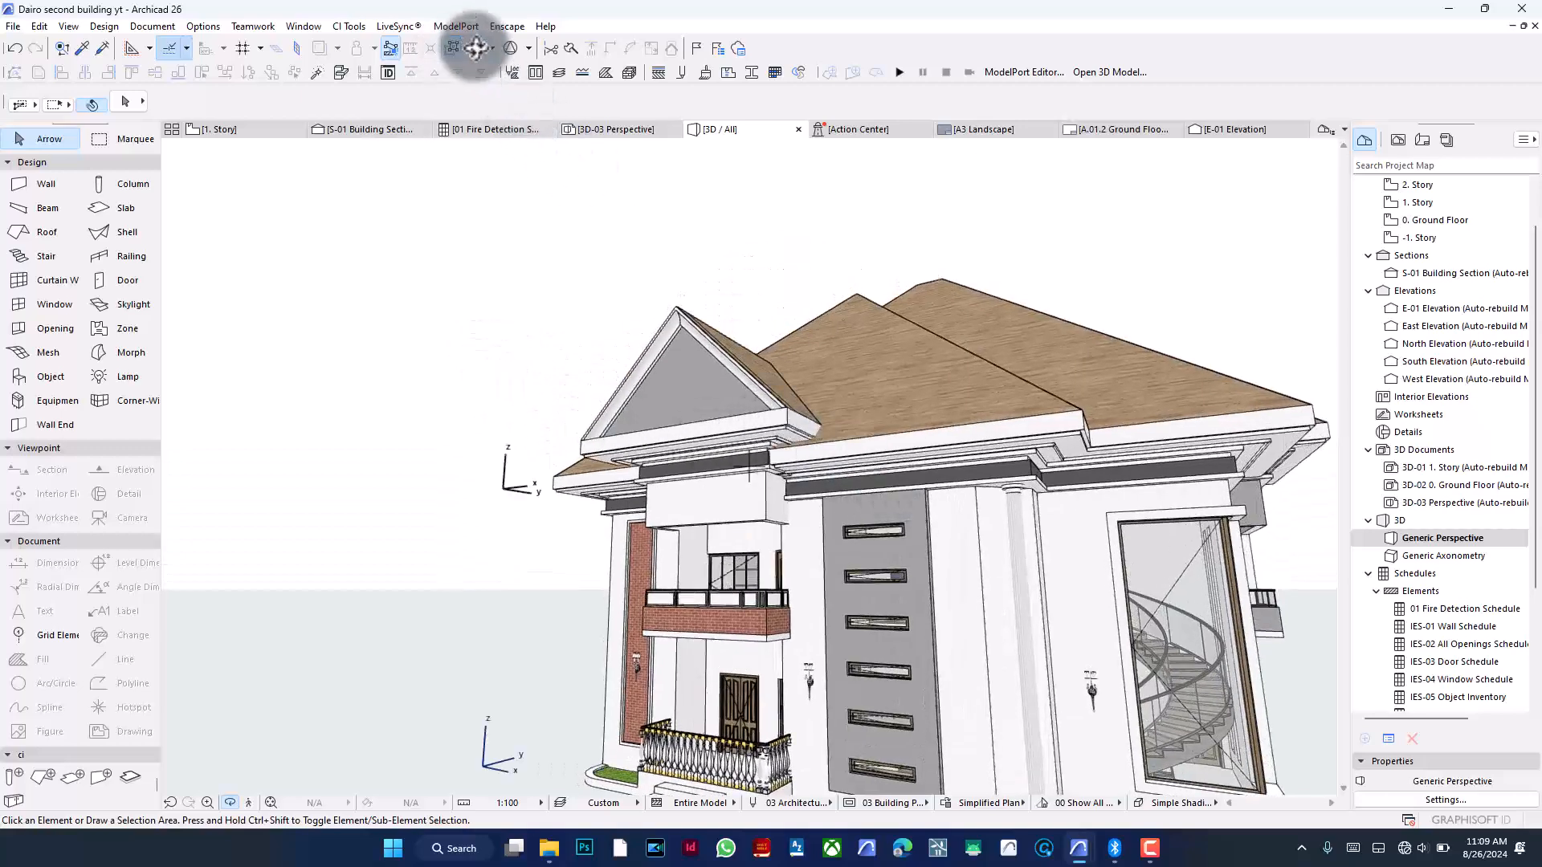
middle_click_drag(485, 316, 840, 396, "shift")
scroll(722, 335, "down", 3)
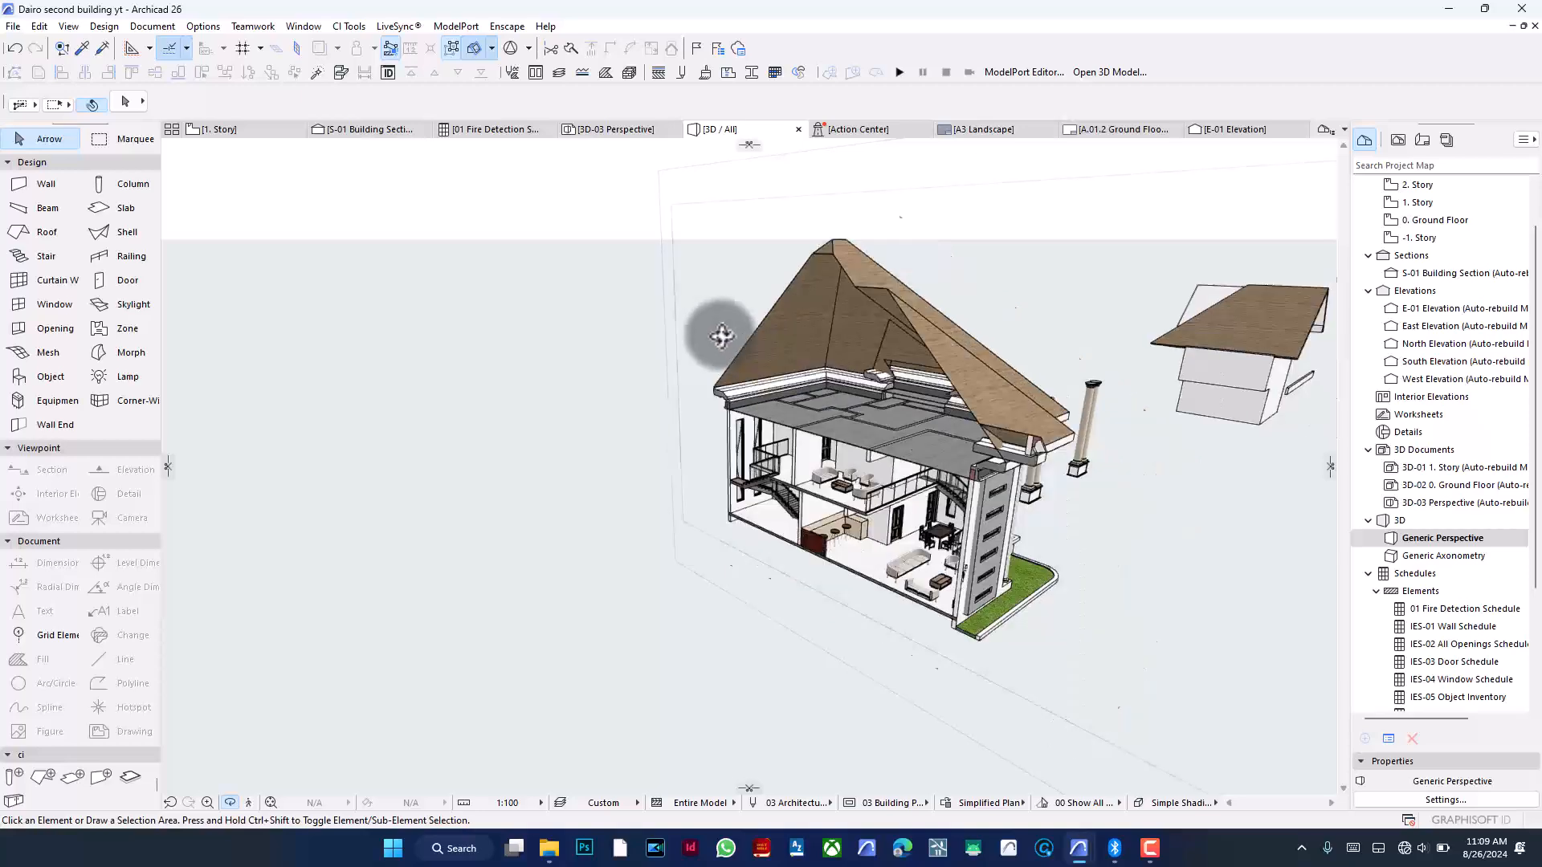
scroll(859, 380, "up", 6)
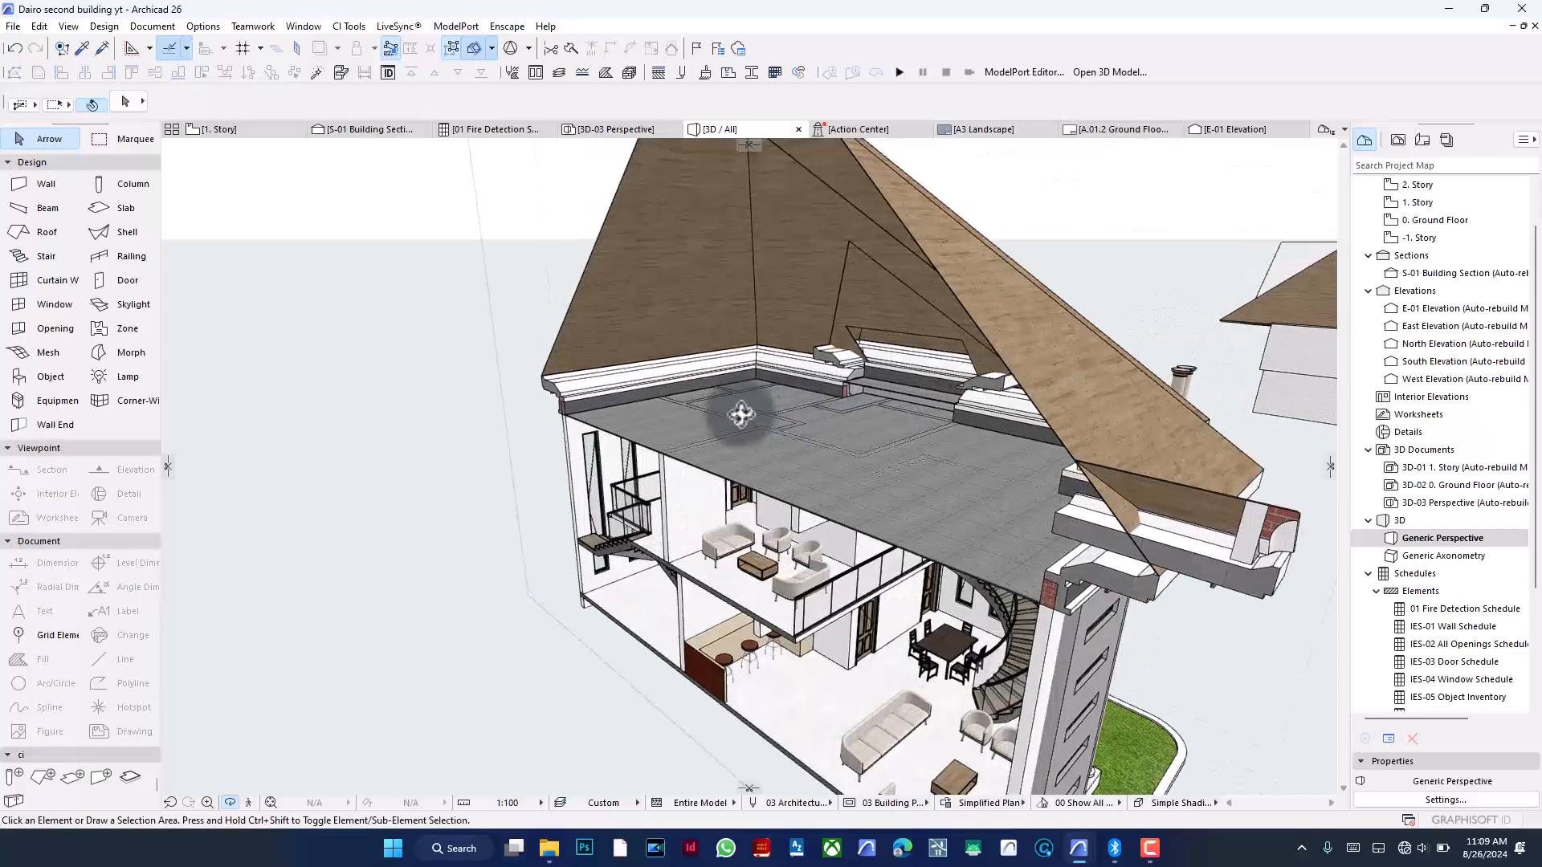
middle_click_drag(747, 413, 710, 464, "shift")
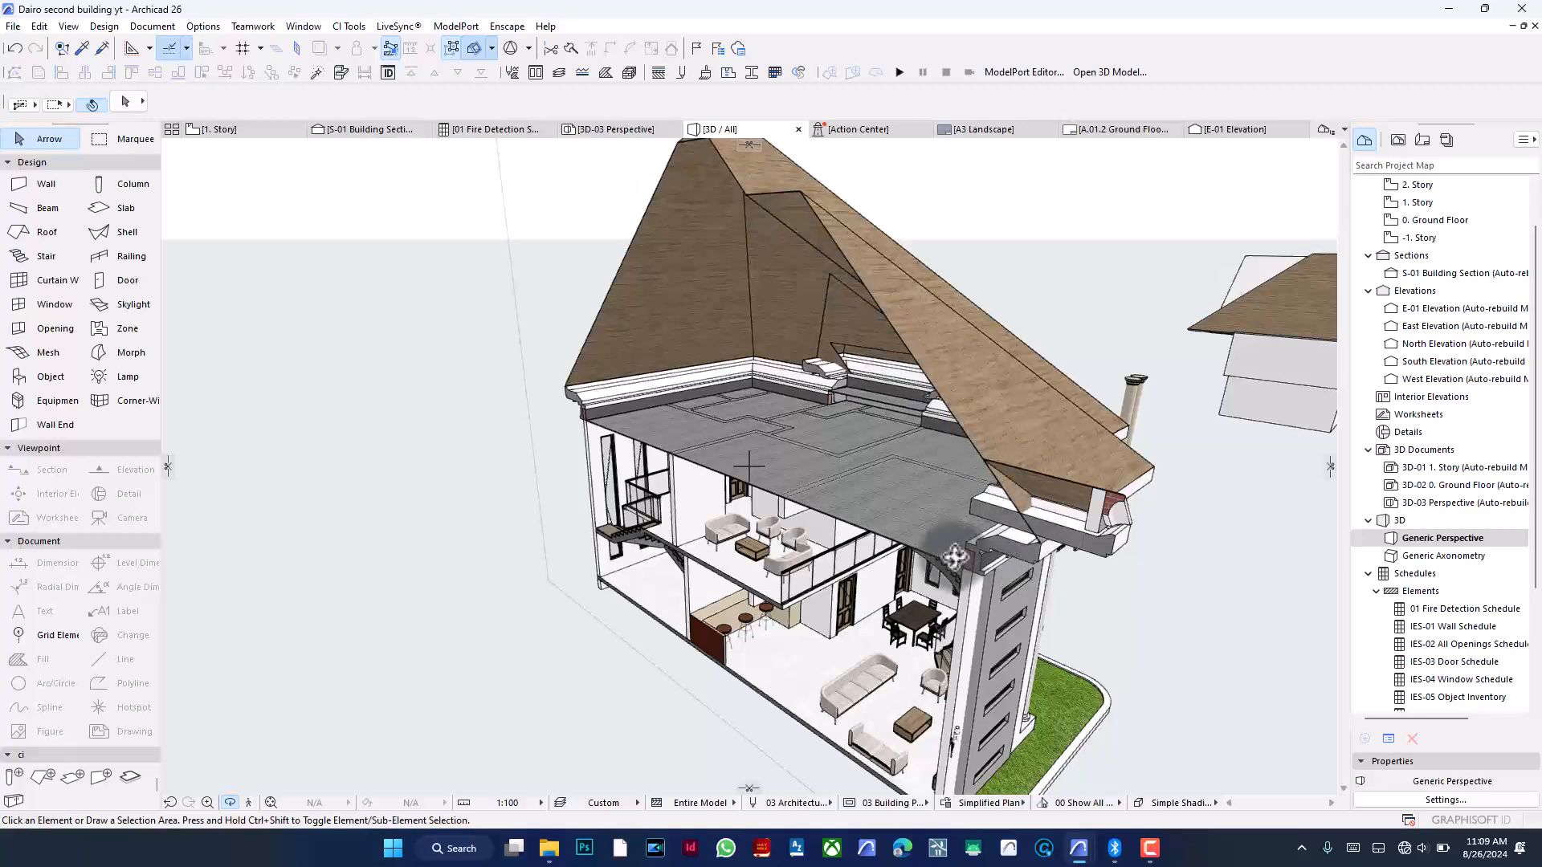
- Switch to the S-01 section and start a Background drafting fill at the left roof eave corner
left_click(347, 129)
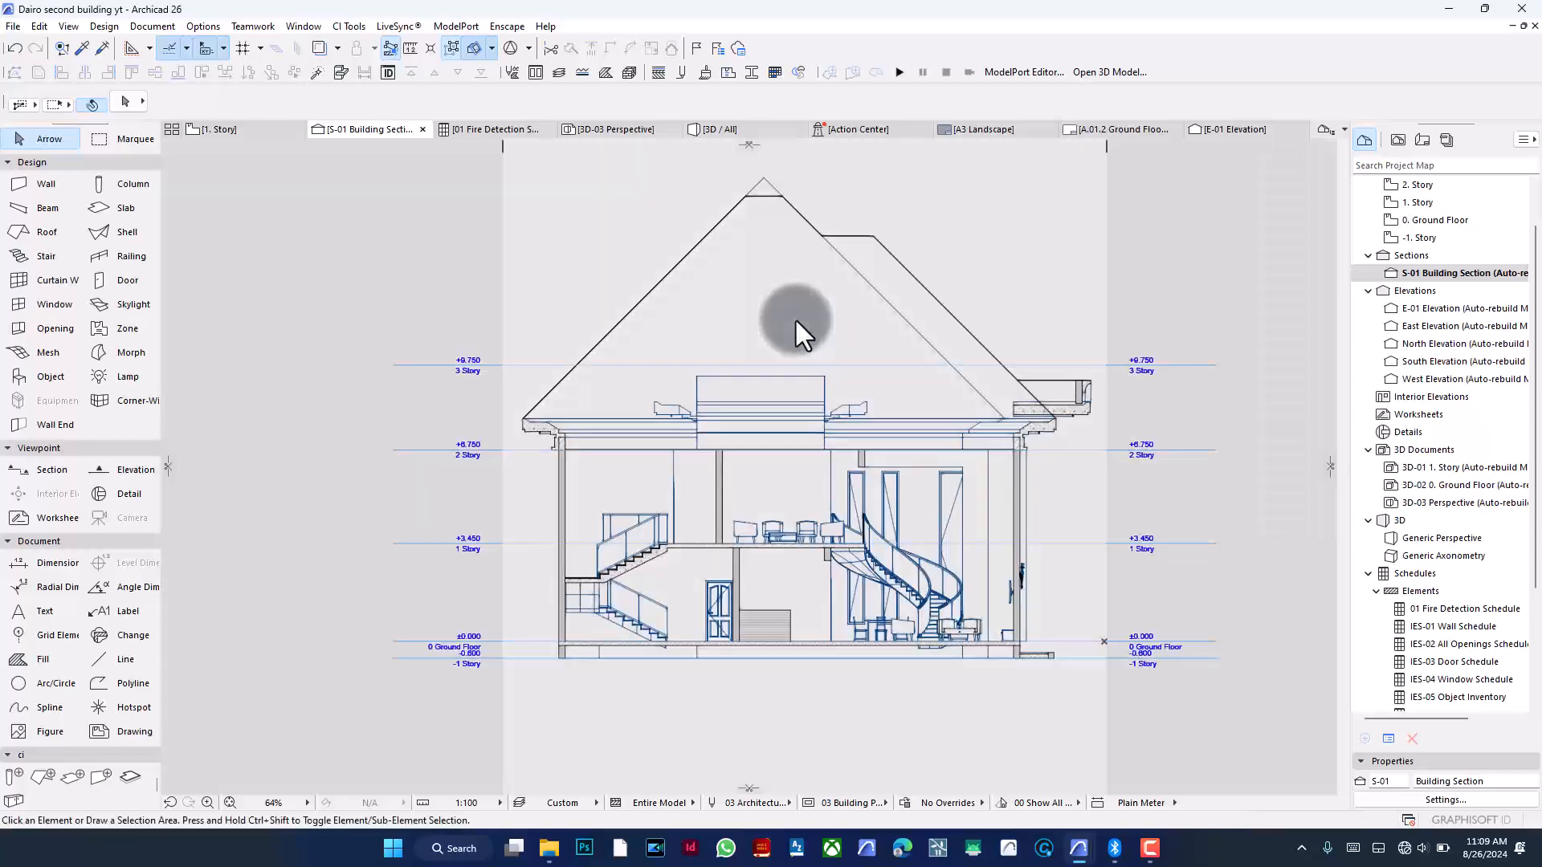
scroll(838, 308, "up", 2)
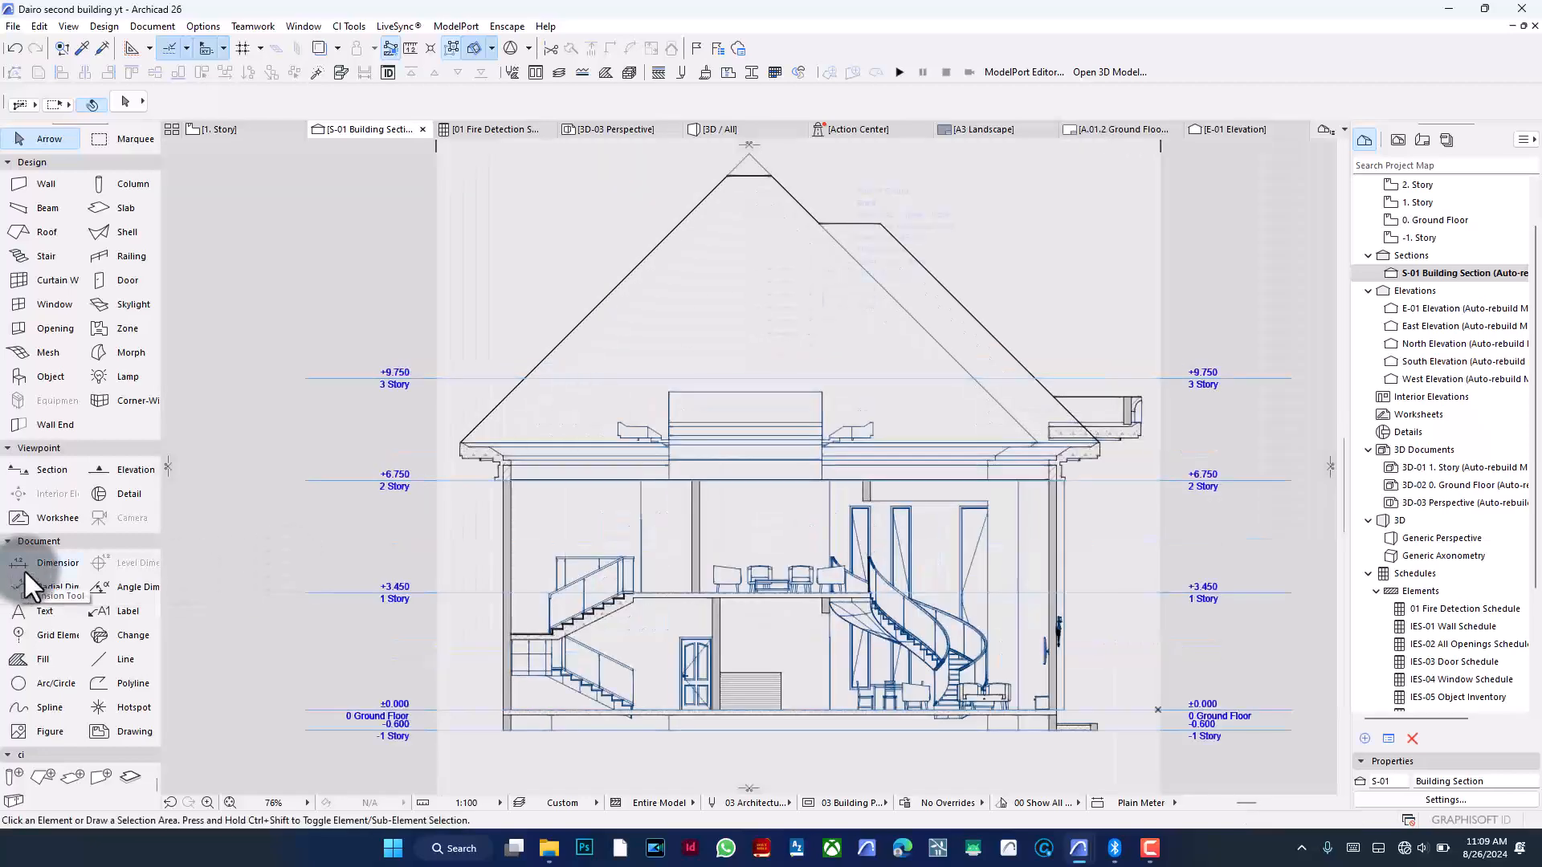
left_click(27, 660)
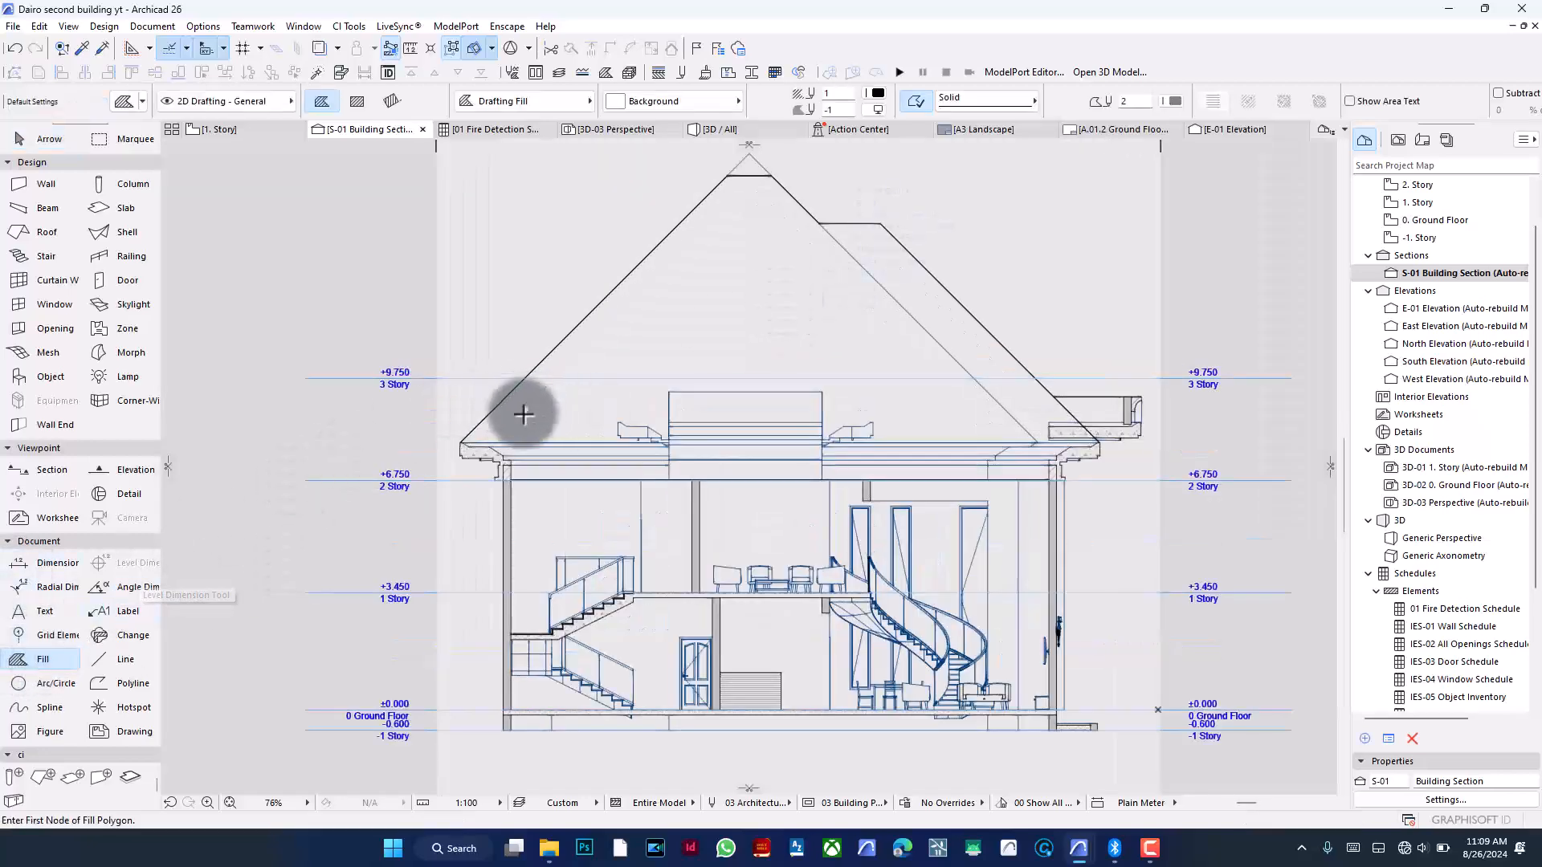
scroll(464, 437, "up", 8)
scroll(460, 418, "up", 8)
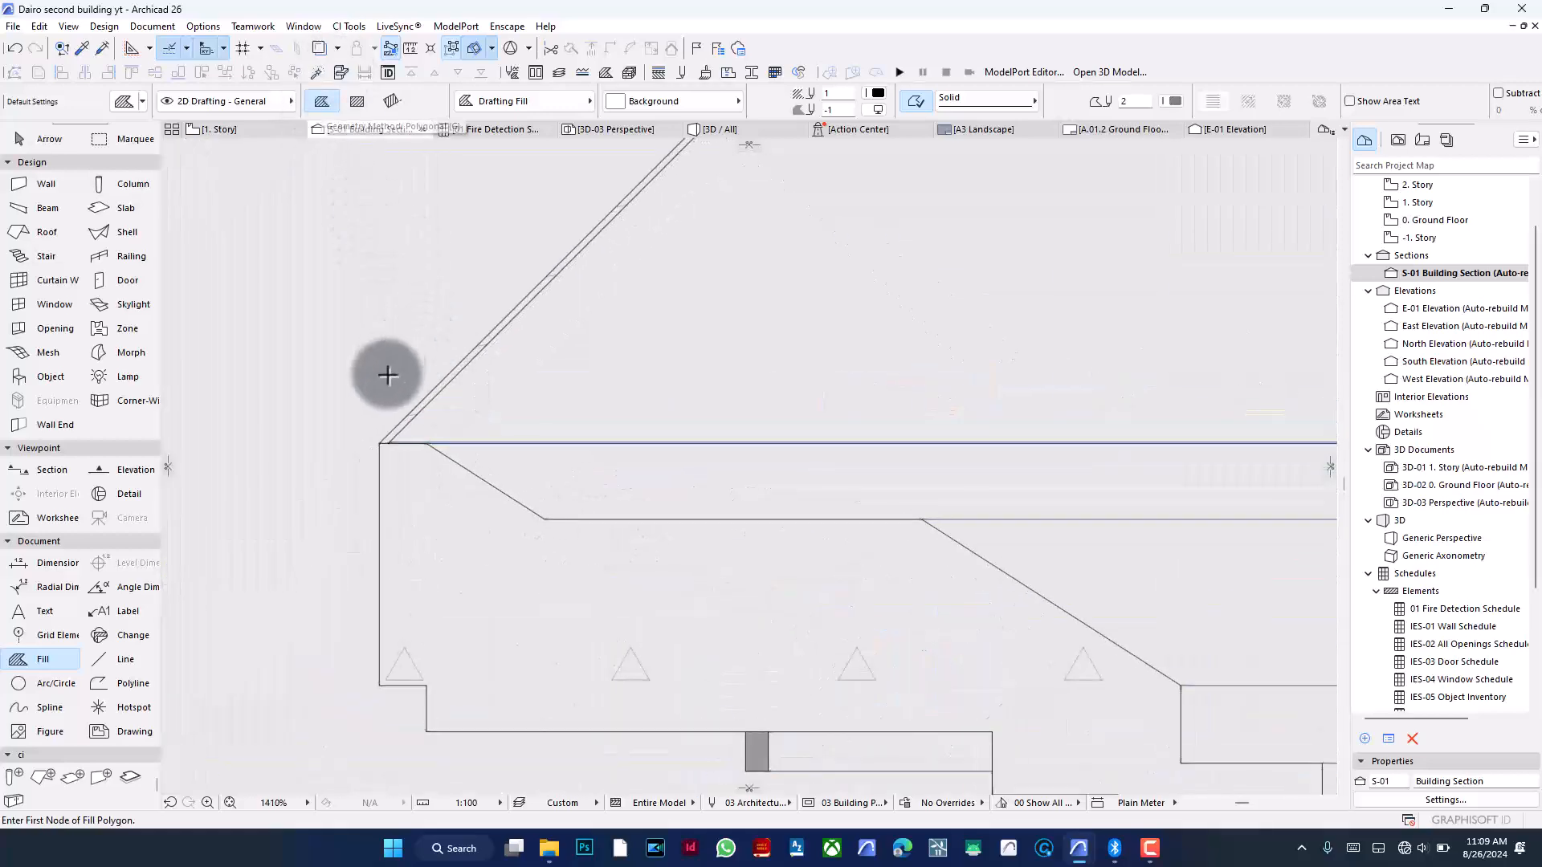
scroll(389, 444, "up", 8)
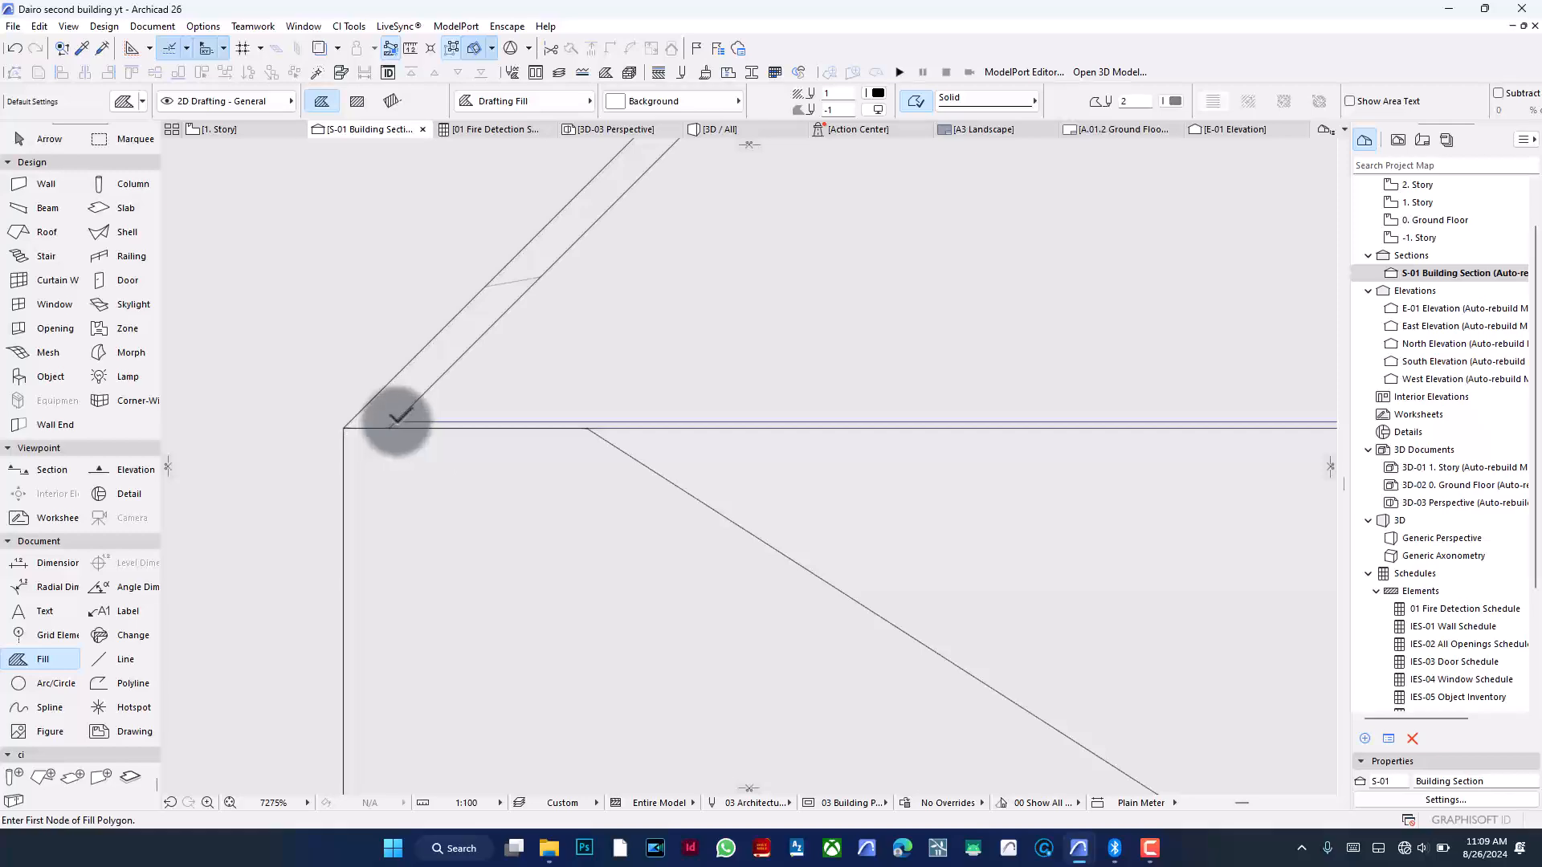
left_click(397, 419)
scroll(386, 511, "down", 6)
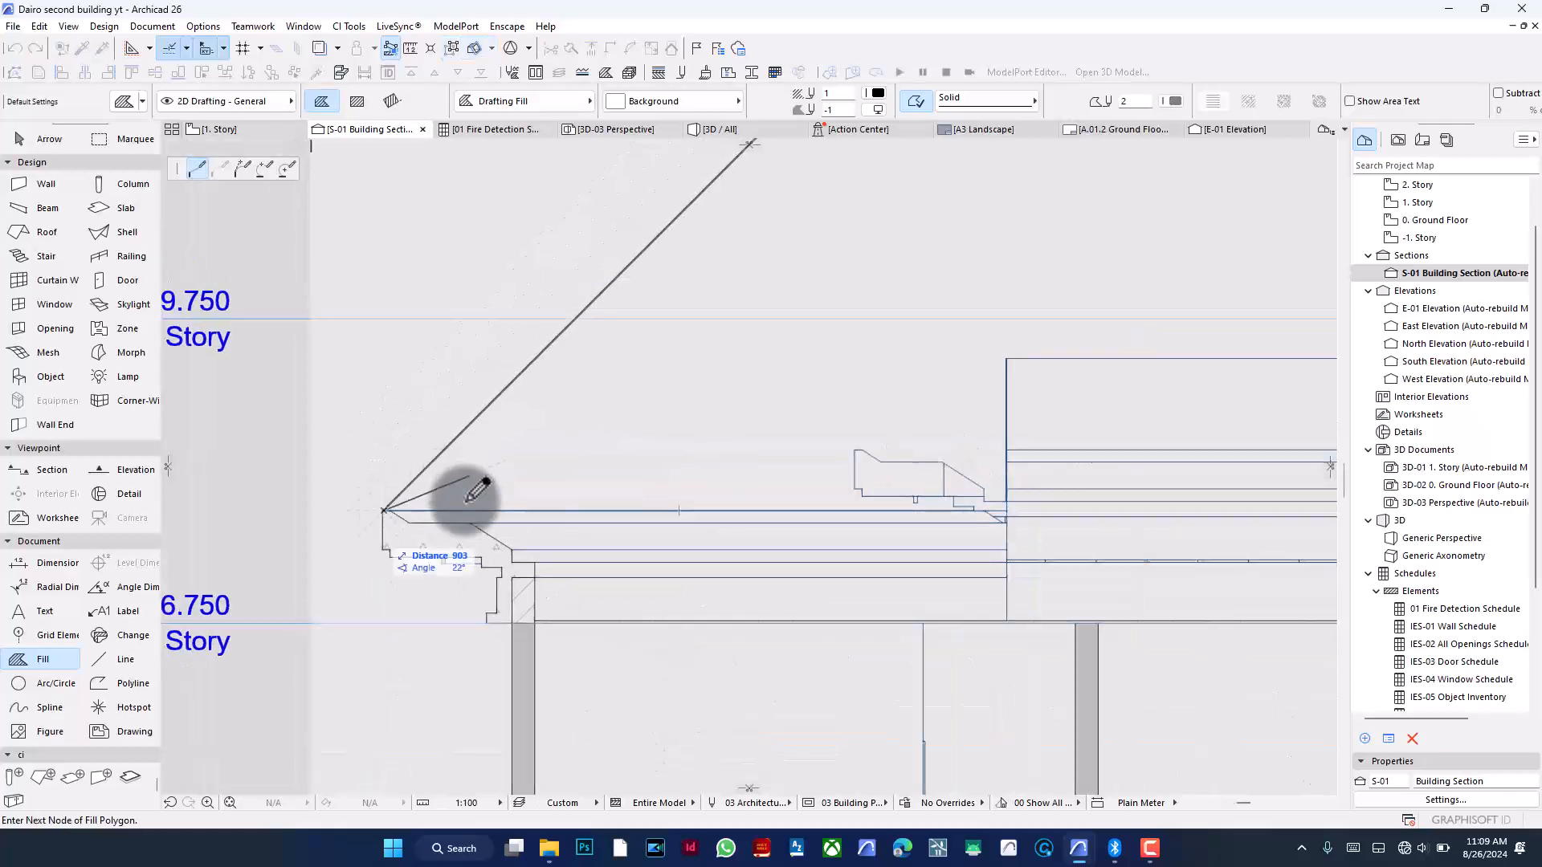
scroll(613, 378, "down", 5)
scroll(723, 353, "down", 2)
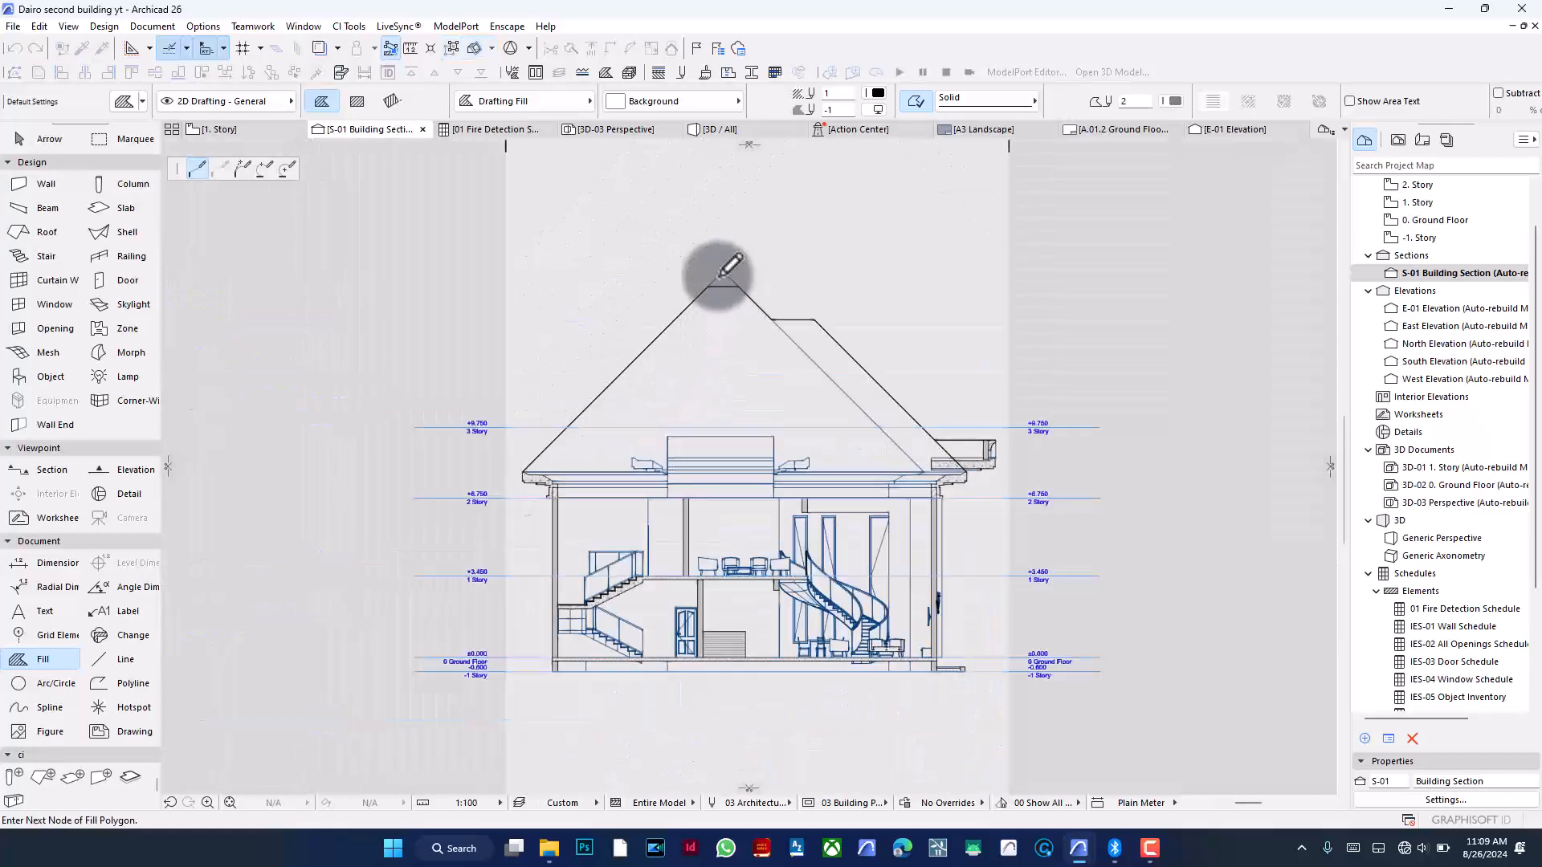
scroll(723, 273, "up", 7)
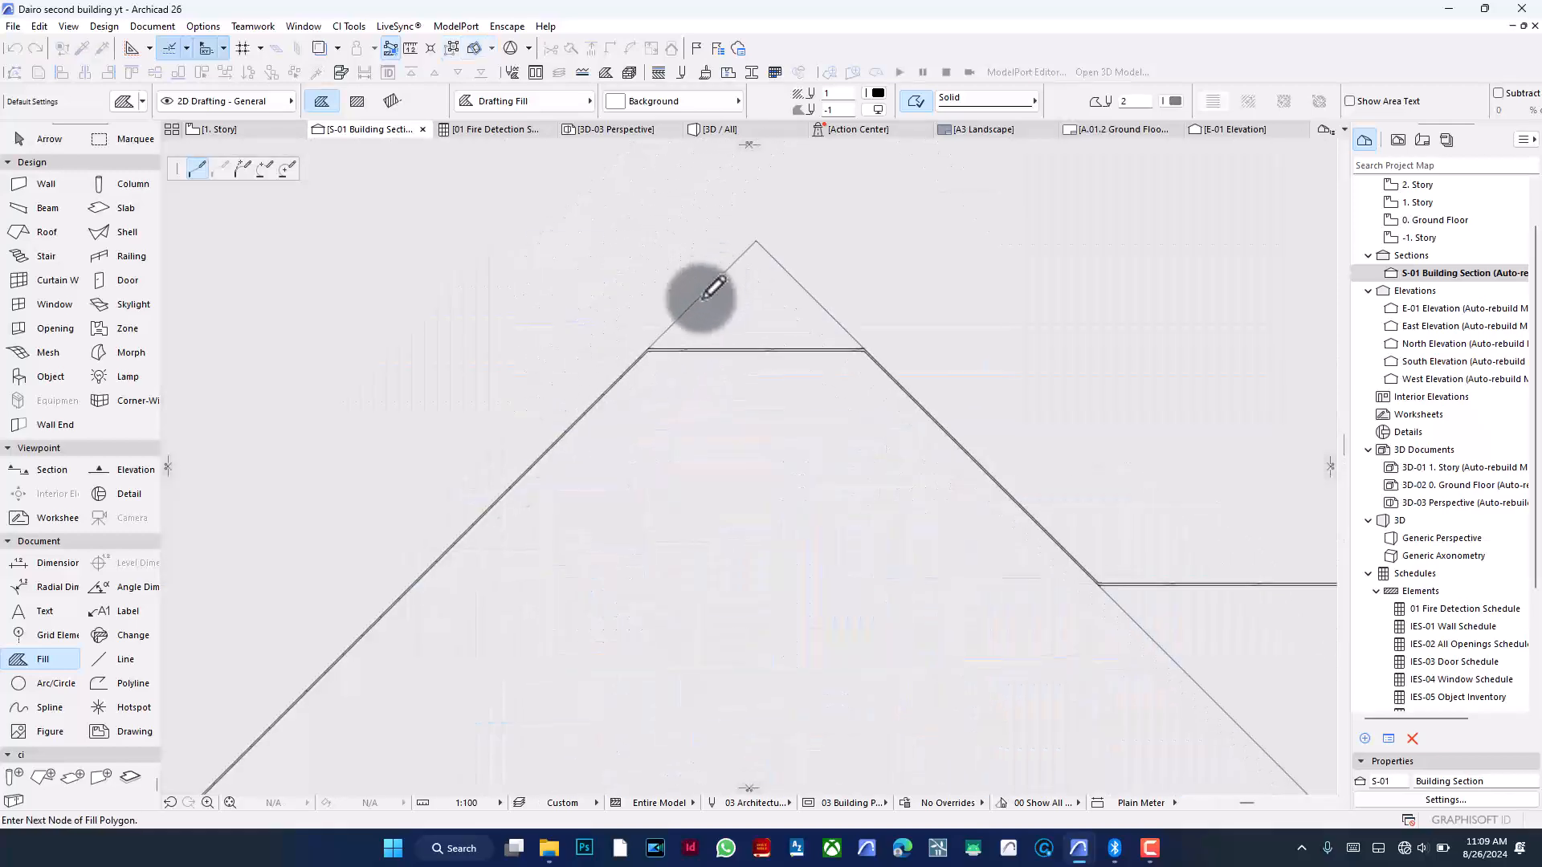
- Trace the fill polygon along the roof's ceiling line, placing nodes at the inner roof corners
left_click(572, 434)
left_click(1039, 437)
scroll(688, 321, "down", 6)
scroll(806, 392, "up", 5)
scroll(805, 393, "up", 5)
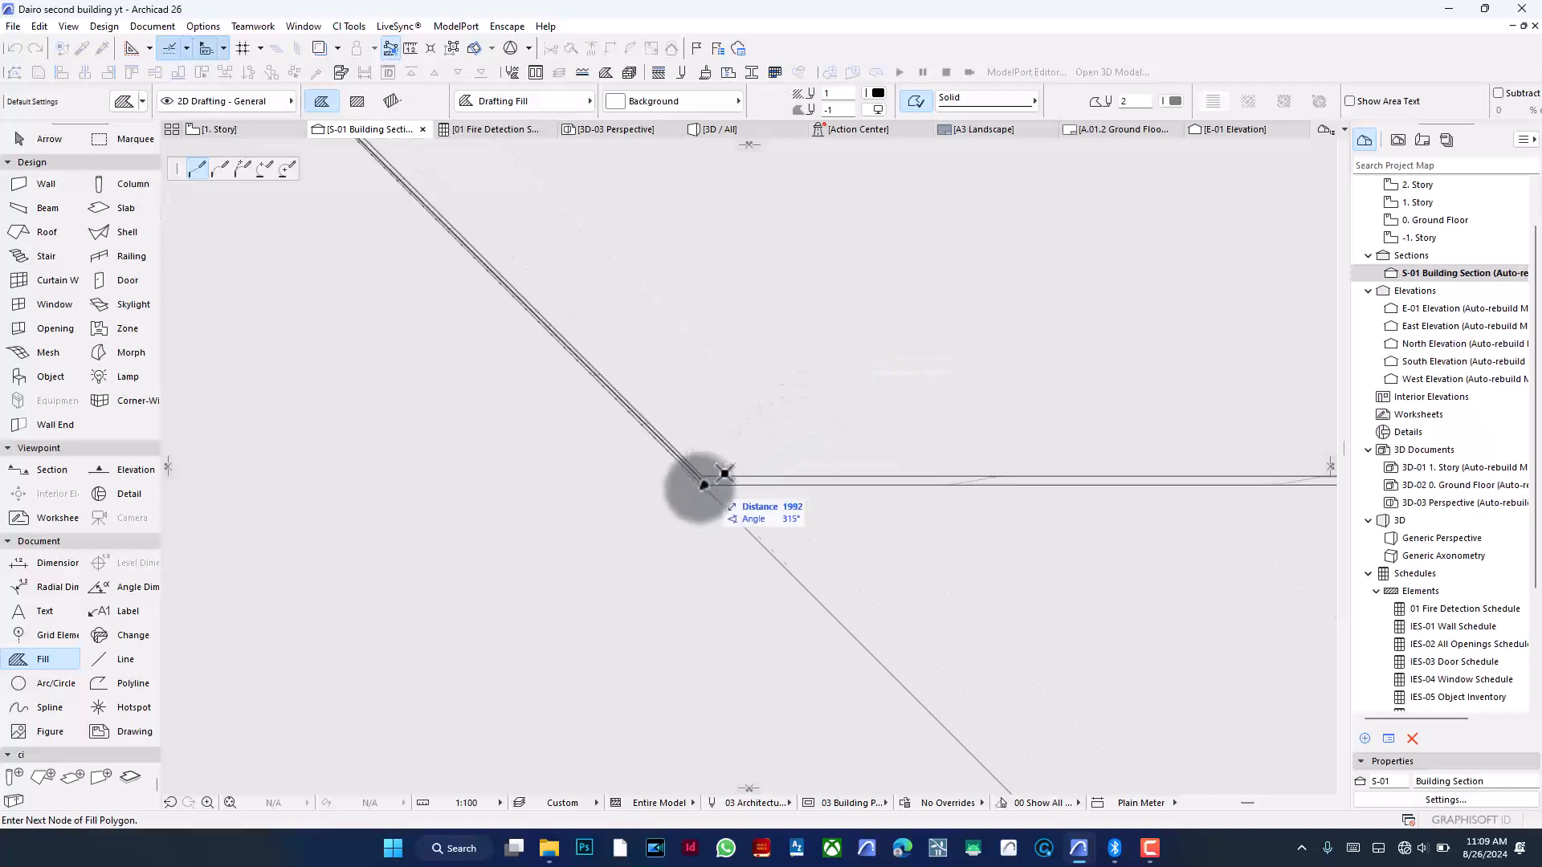
left_click(702, 485)
scroll(655, 385, "down", 5)
scroll(1067, 413, "up", 4)
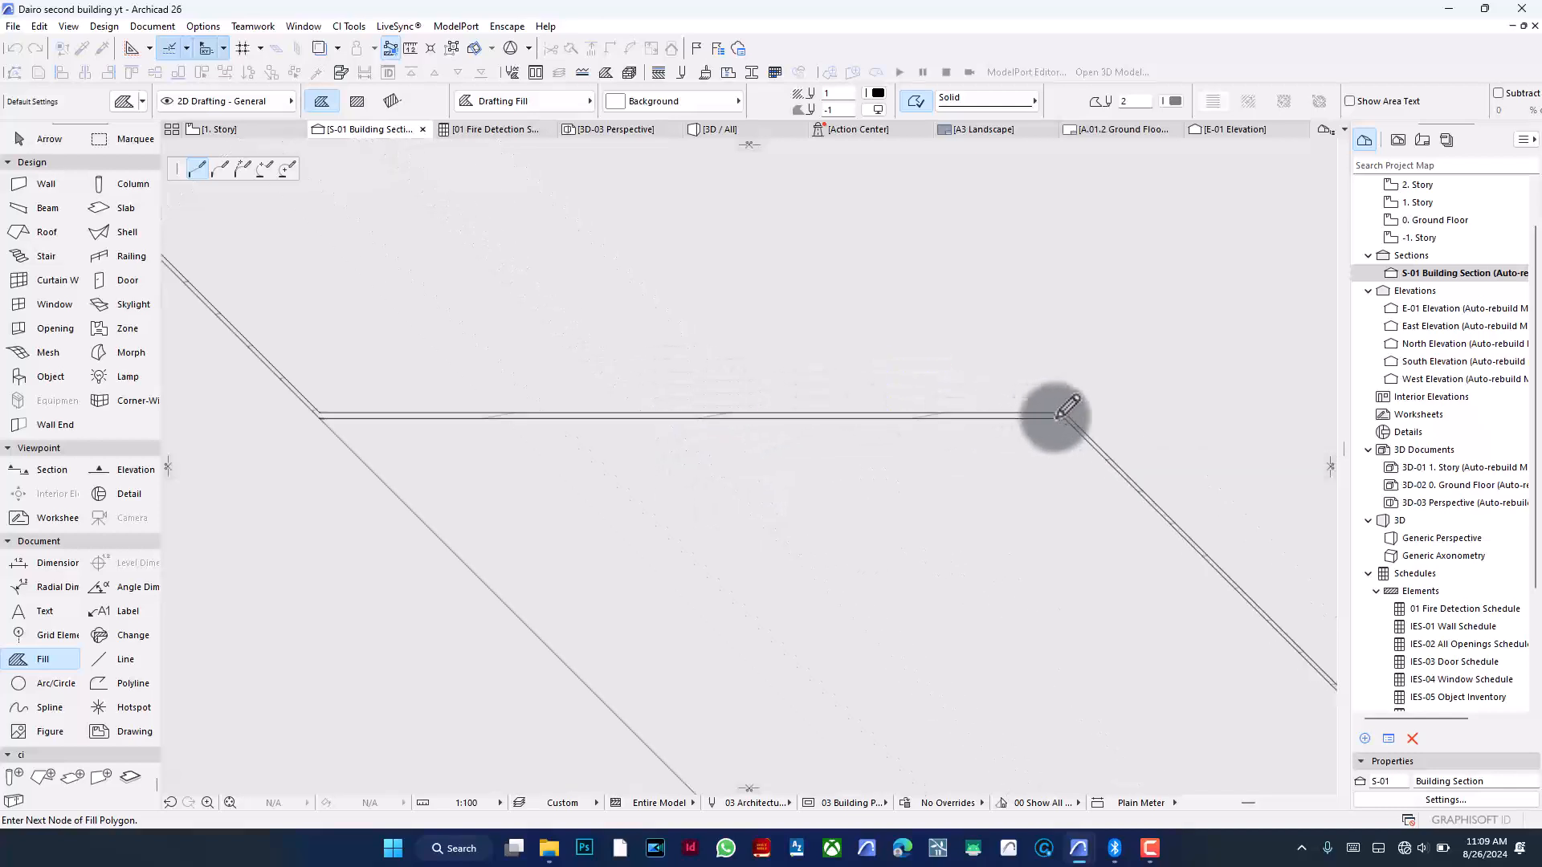
left_click(1078, 419)
- Continue the fill polygon to the right eave, placing nodes at the ceiling's end corner, down the cornice, and on the roof slope
scroll(740, 300, "down", 7)
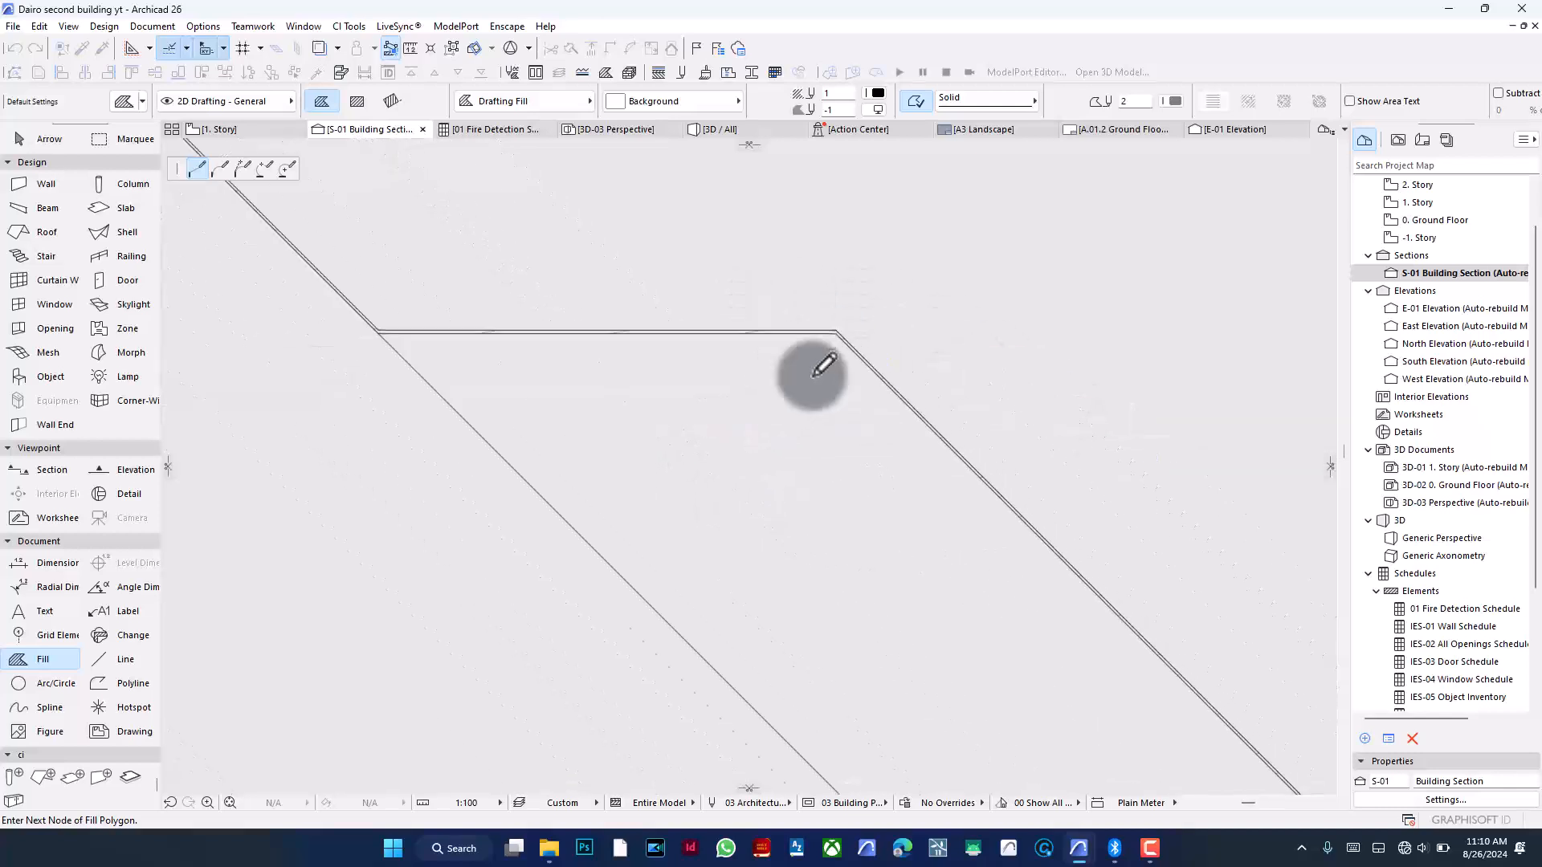
scroll(1031, 564, "up", 5)
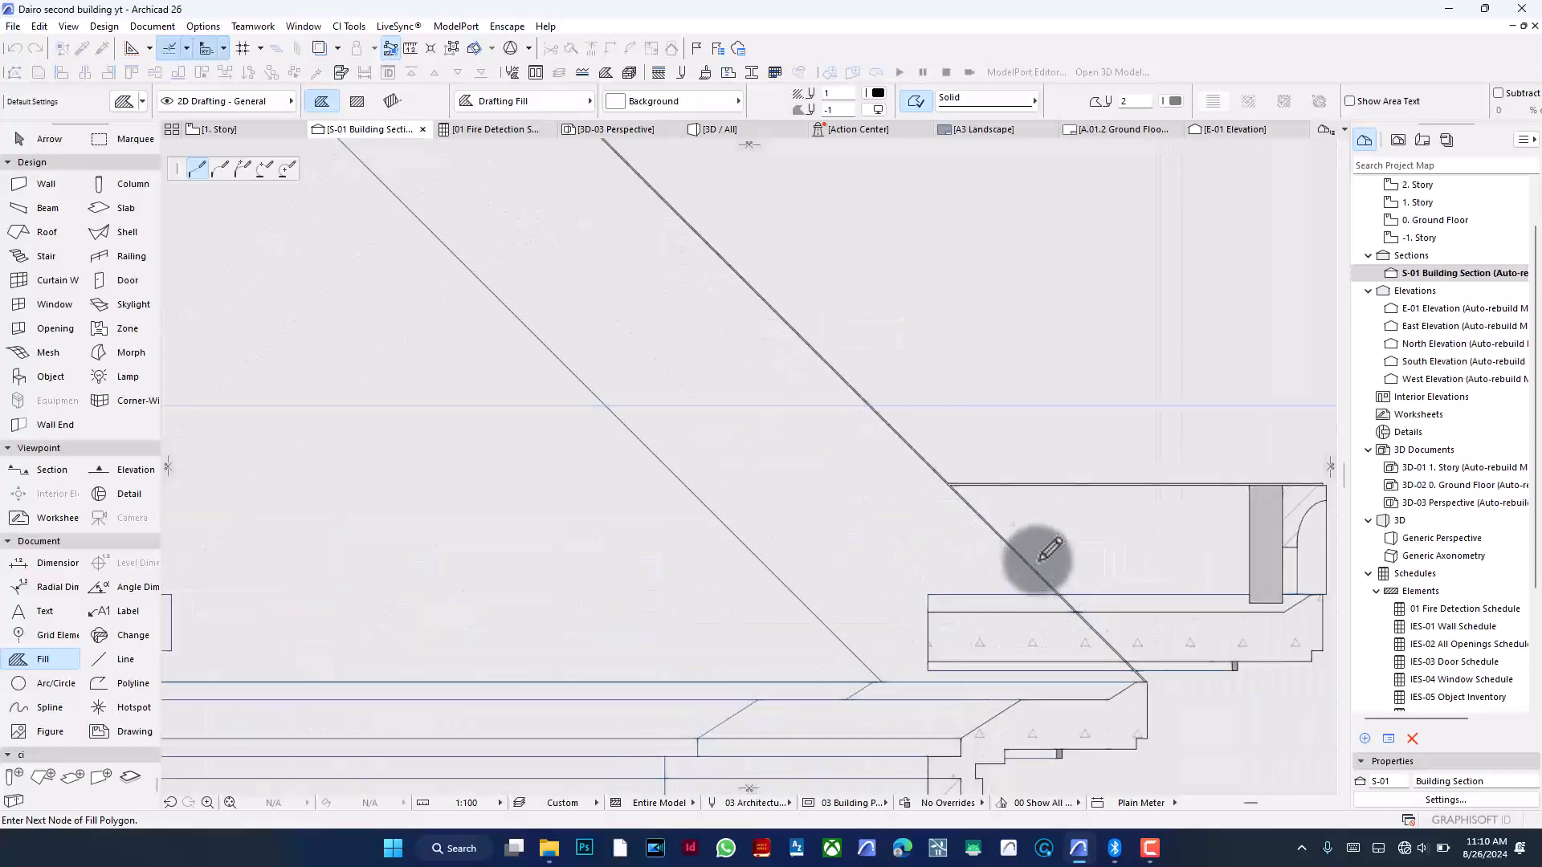
scroll(956, 482, "up", 2)
scroll(948, 499, "up", 2)
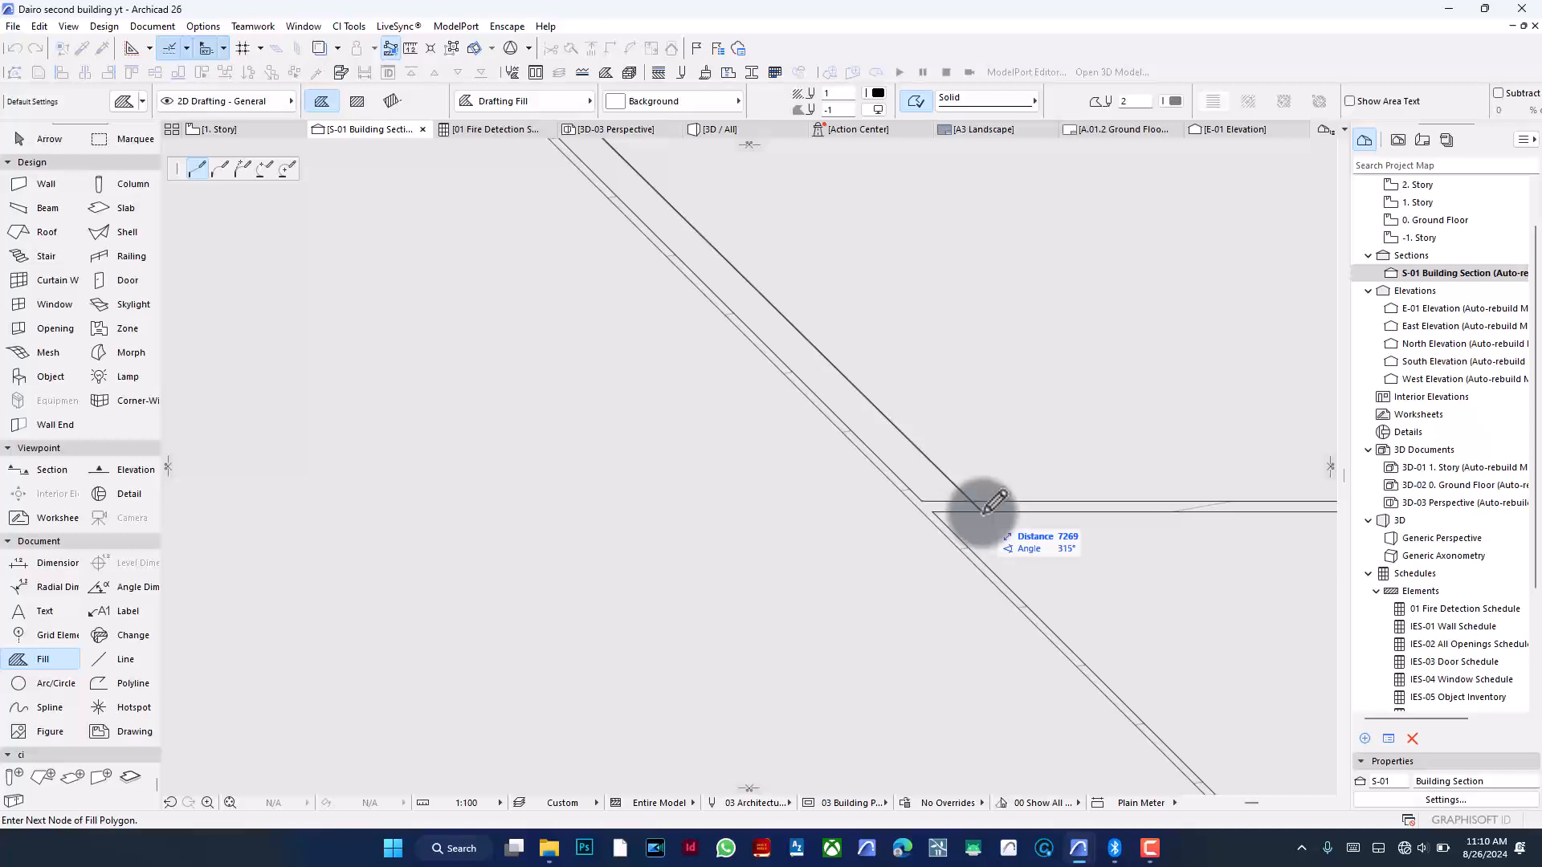
scroll(654, 420, "down", 5)
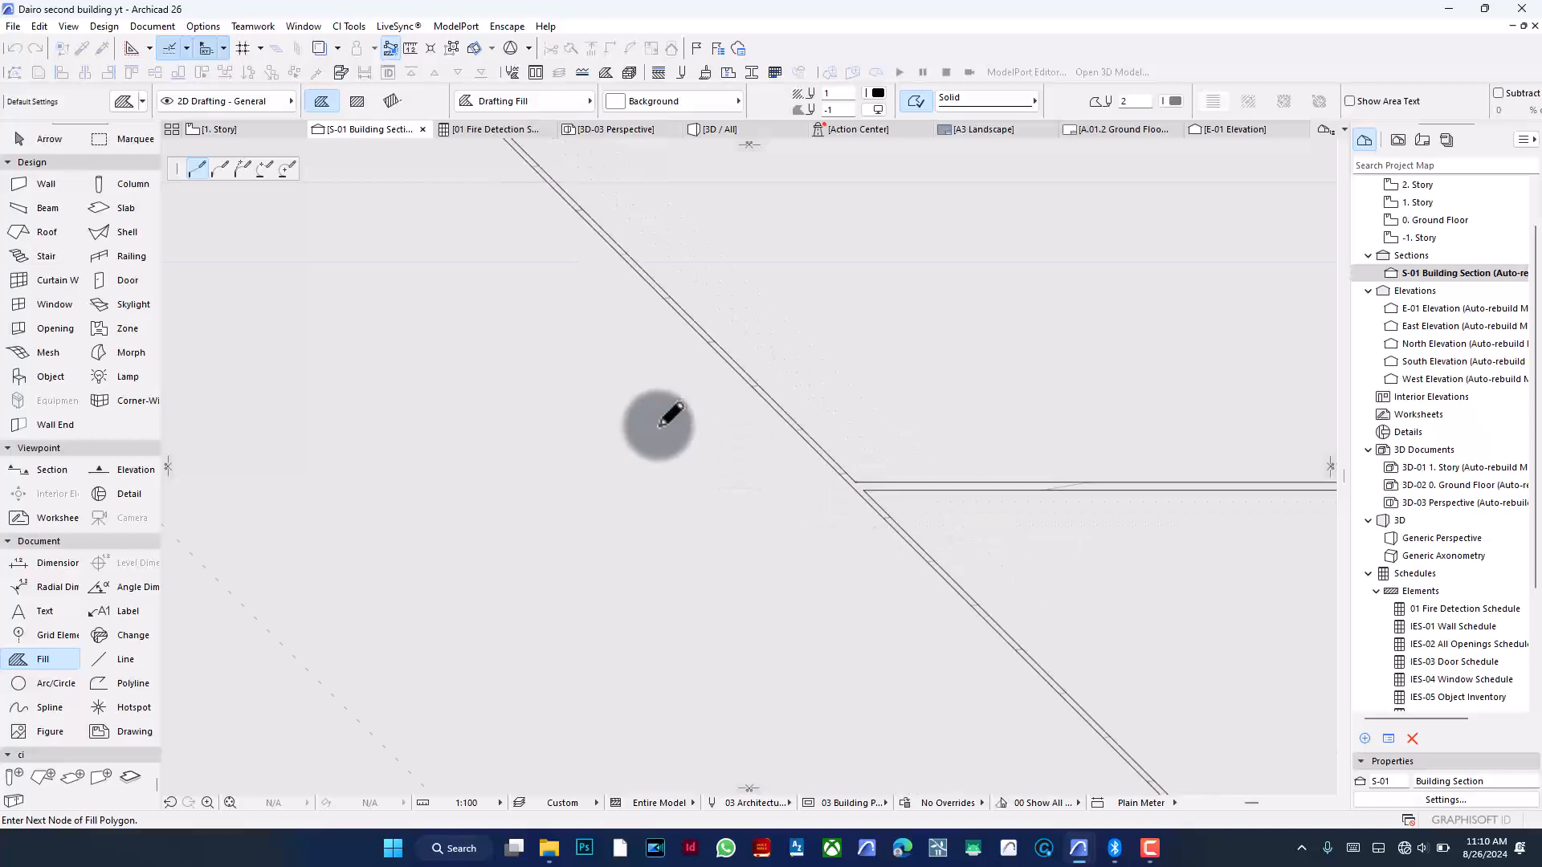
scroll(1112, 444, "up", 4)
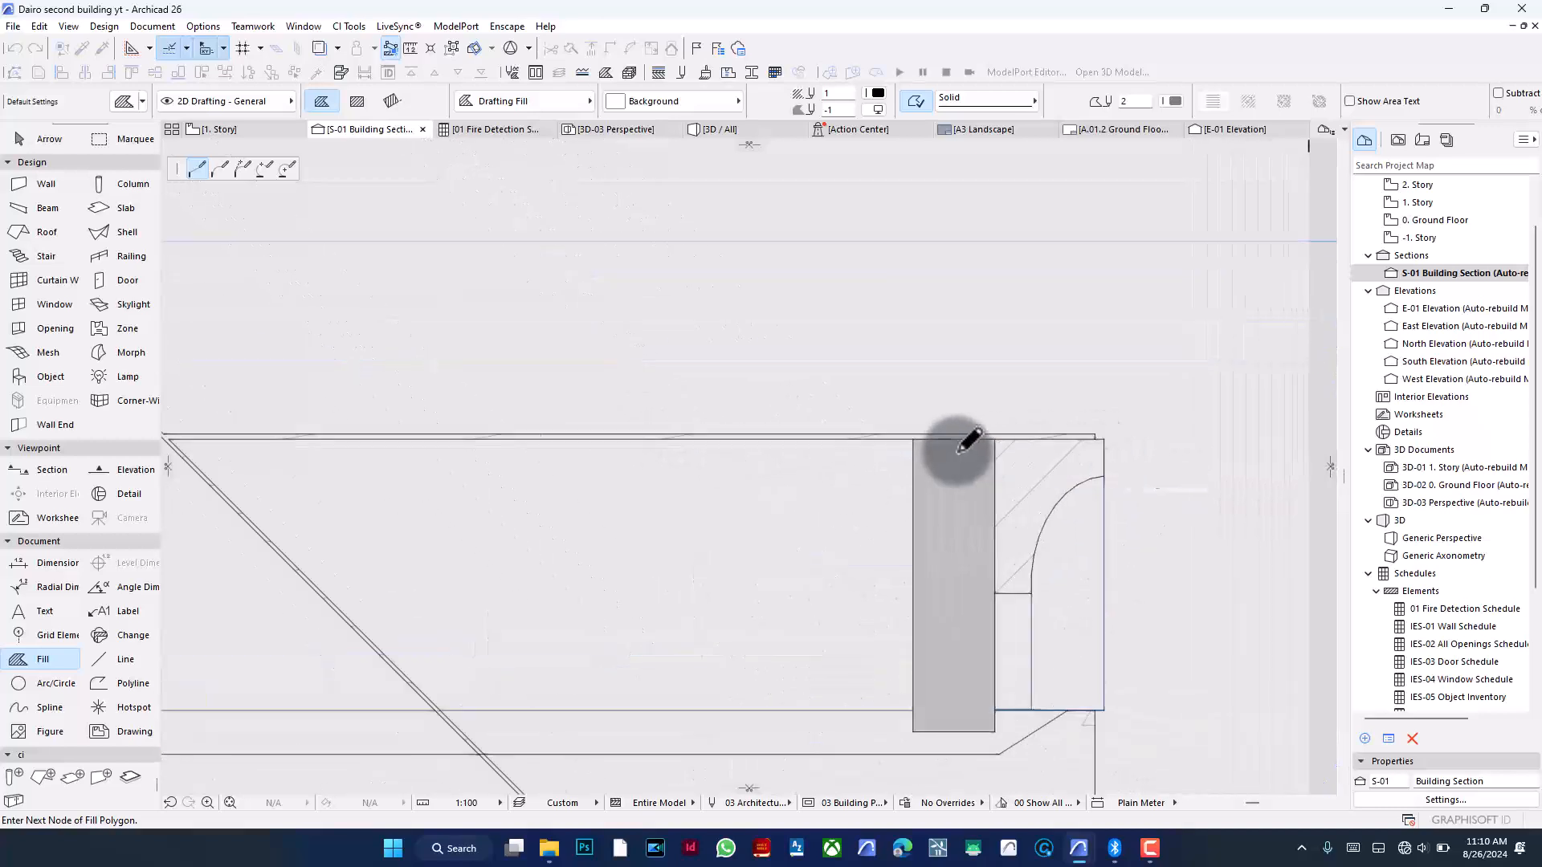
left_click(918, 437)
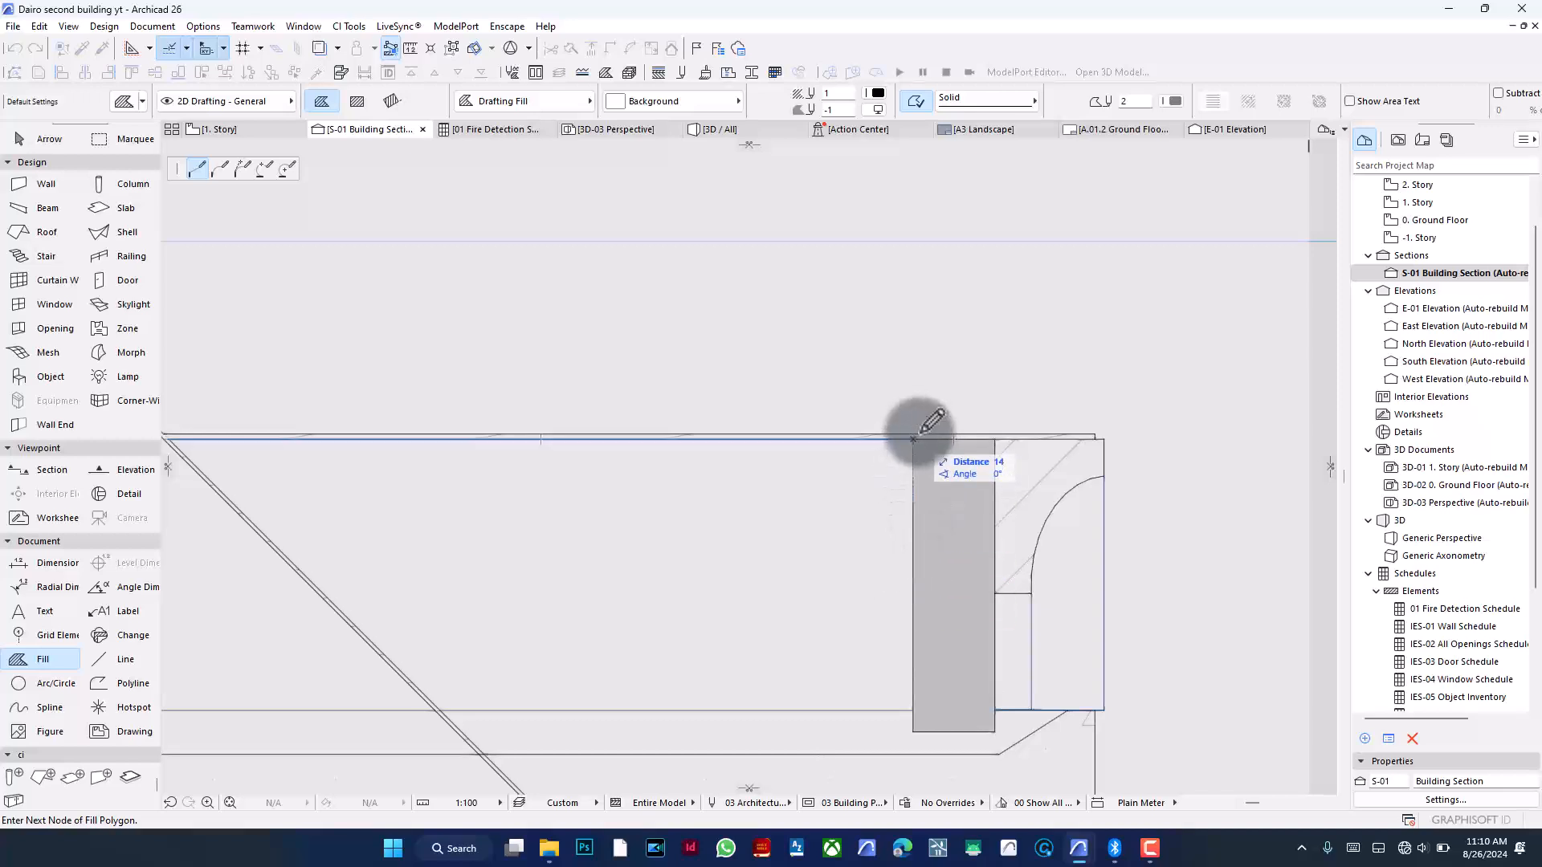
scroll(921, 433, "down", 3)
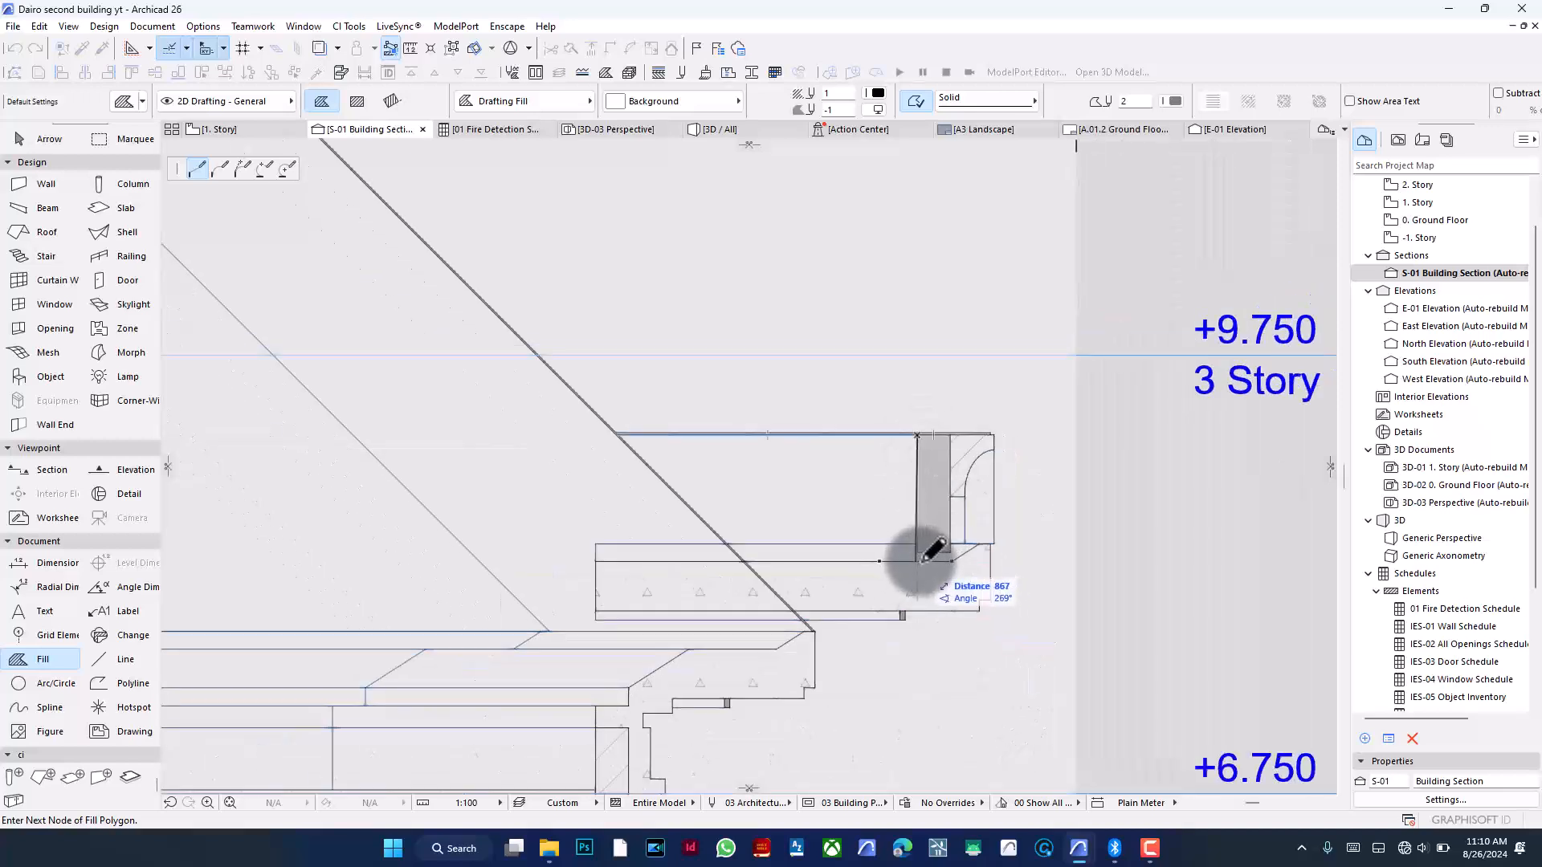
scroll(930, 556, "up", 3)
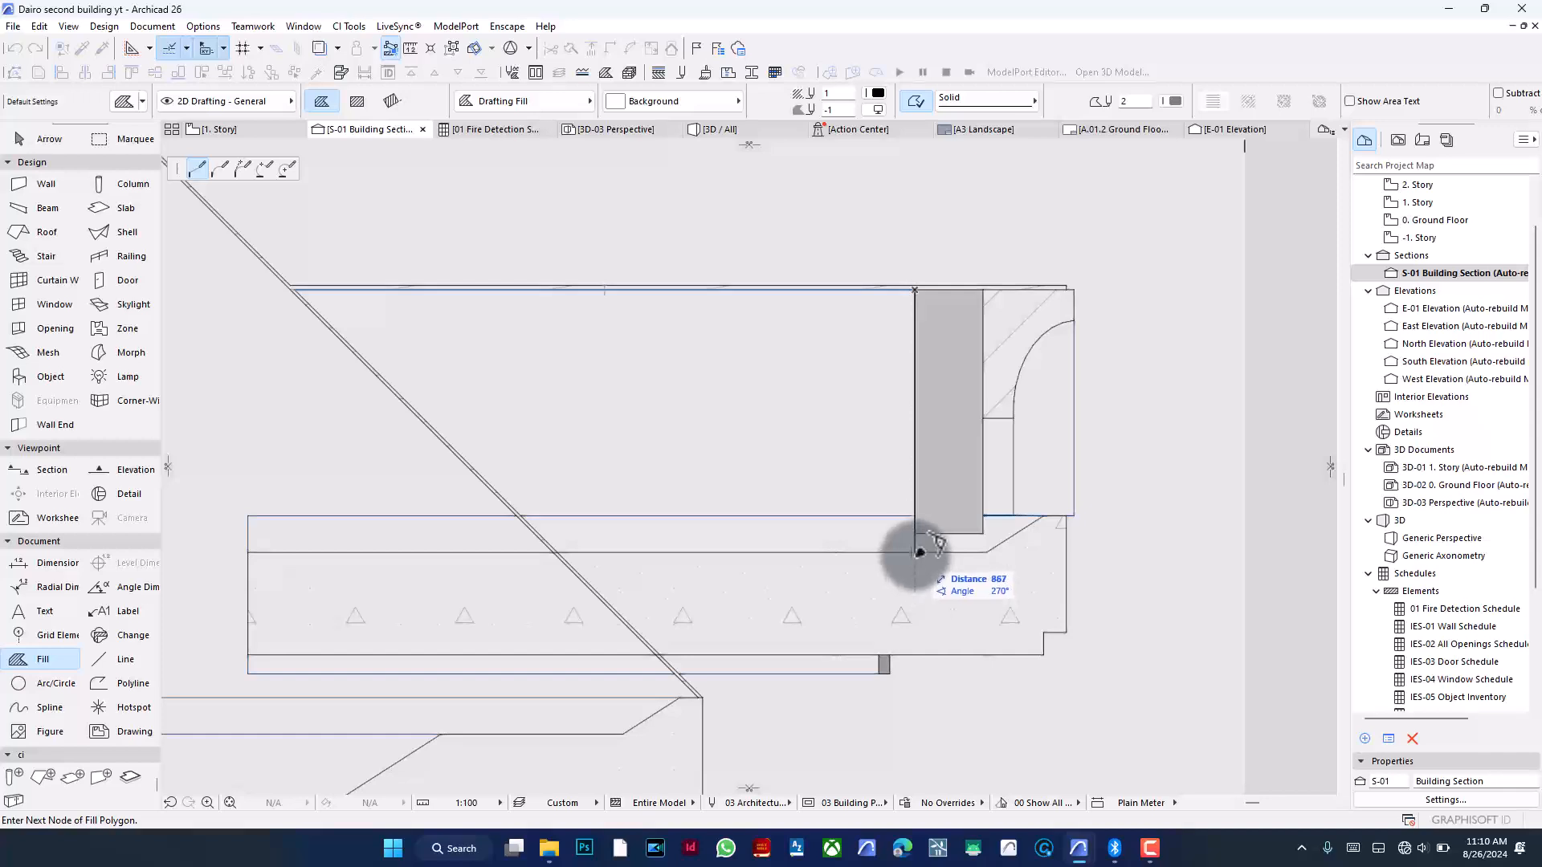
left_click(916, 553)
scroll(553, 552, "up", 5)
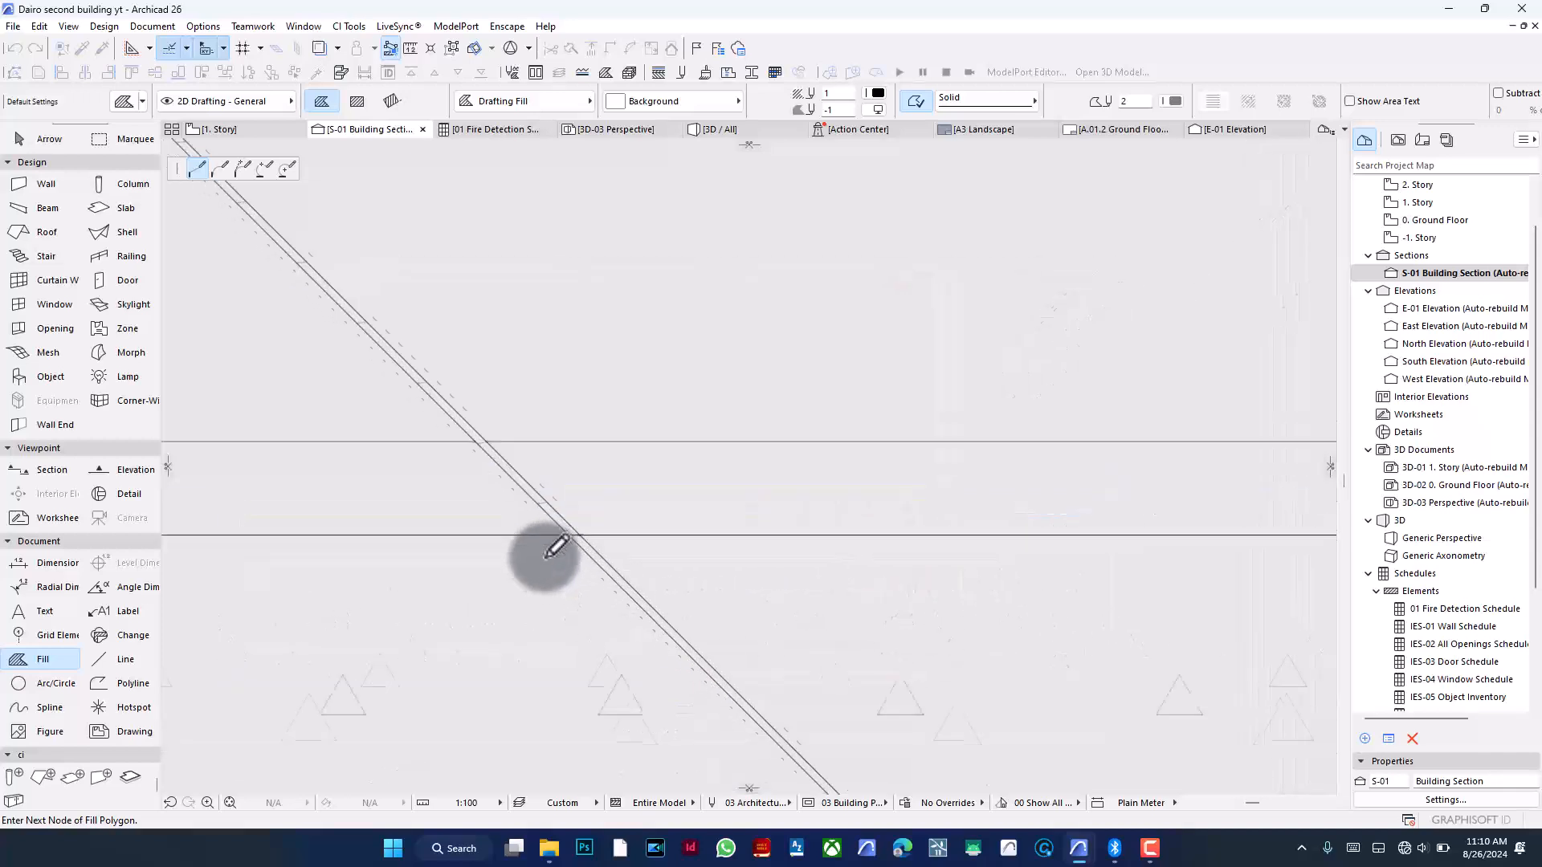
left_click(573, 530)
- Add fill nodes along the right eave profile, following the slab edges and steps down to the wall line
scroll(827, 402, "down", 4)
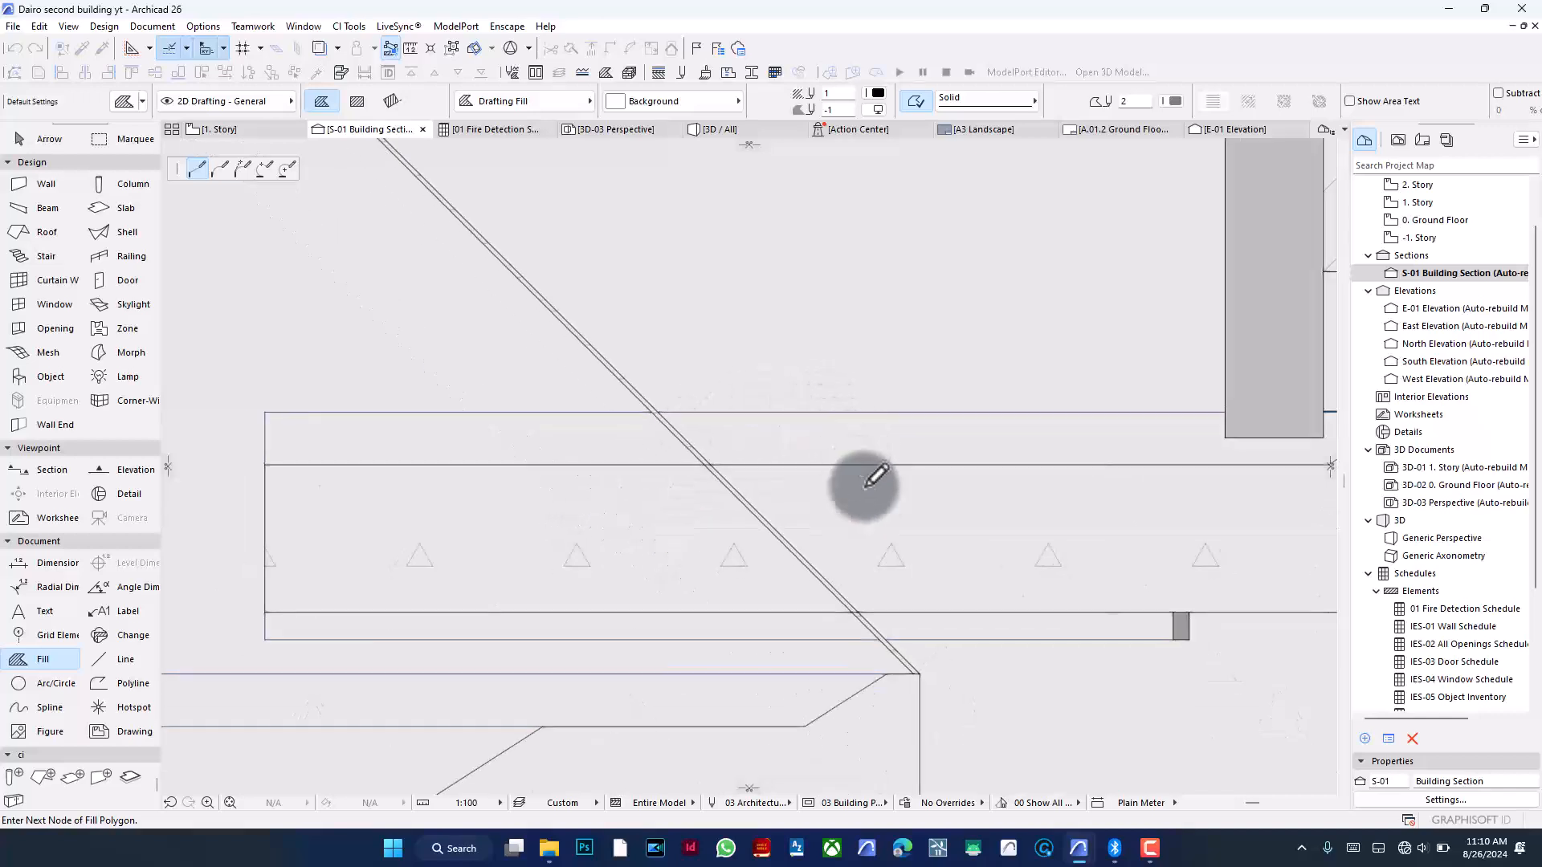
scroll(918, 675, "up", 6)
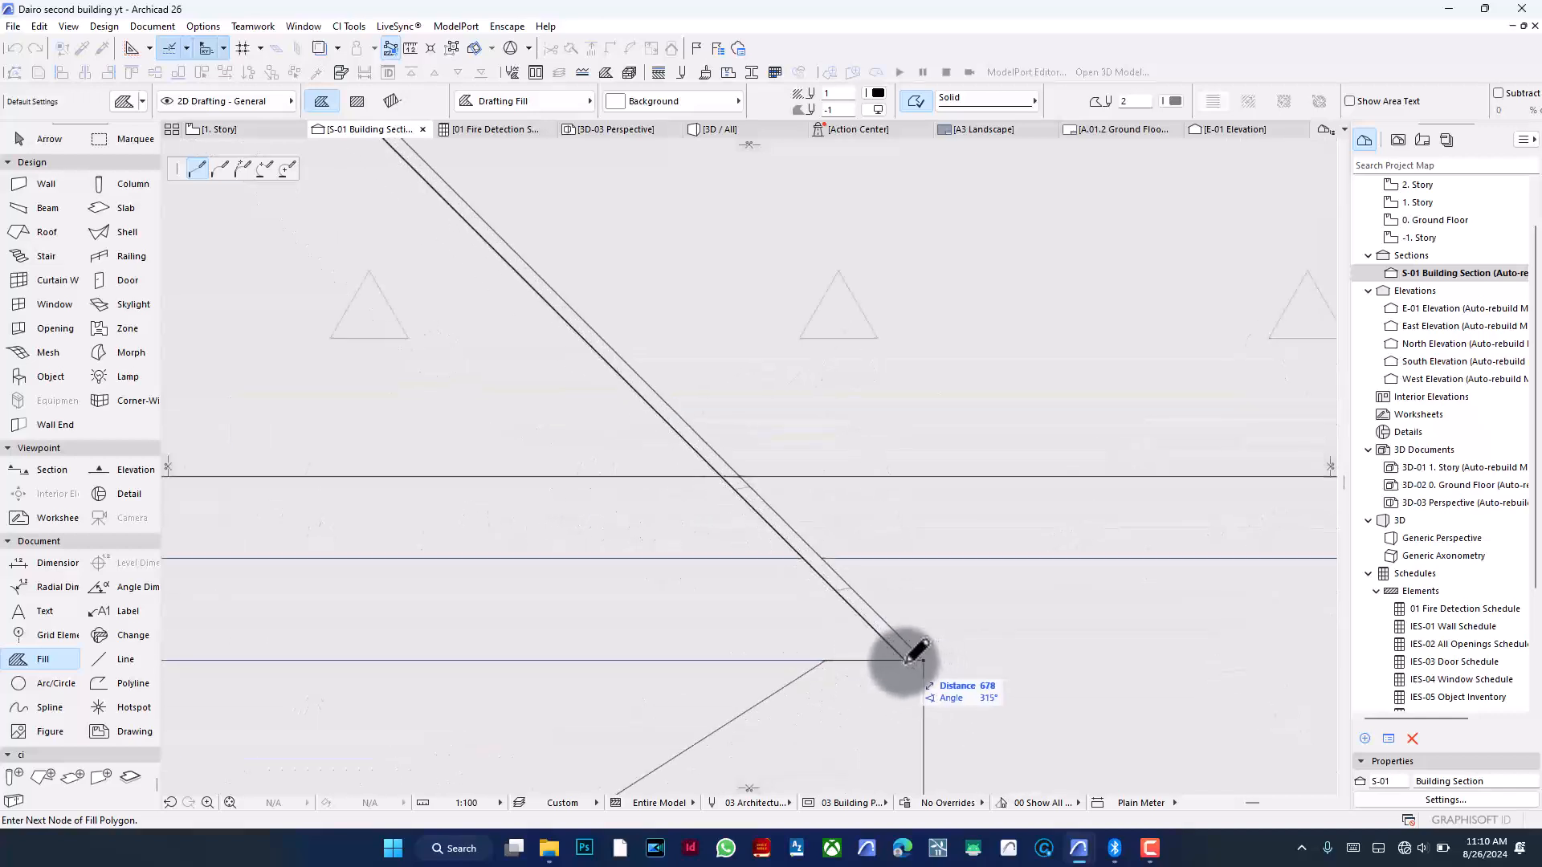
left_click(923, 660)
left_click(827, 660)
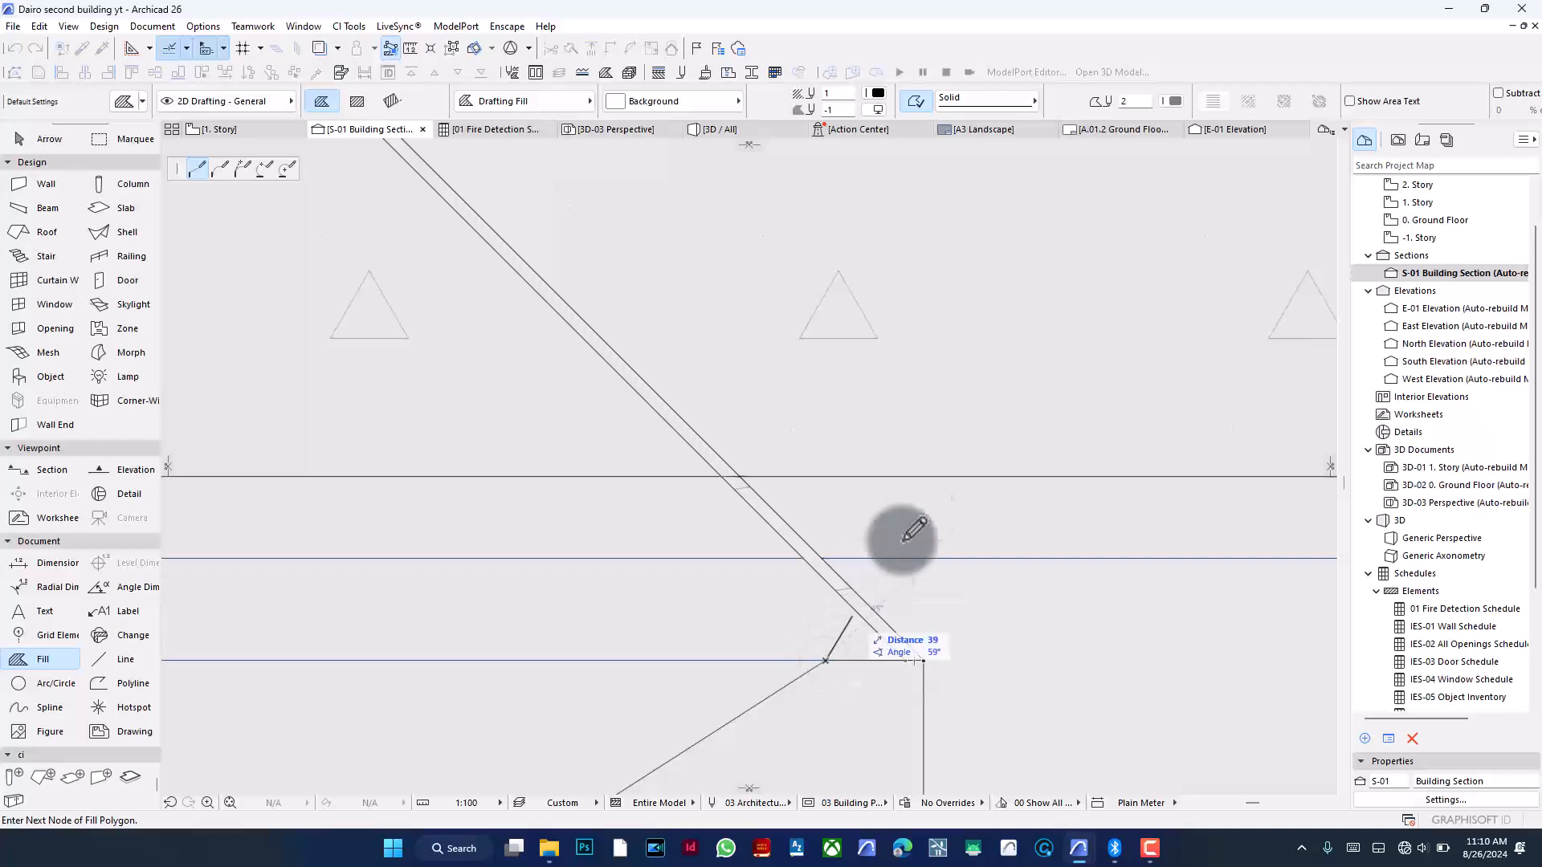
scroll(983, 412, "down", 8)
scroll(809, 593, "up", 2)
scroll(843, 546, "up", 1)
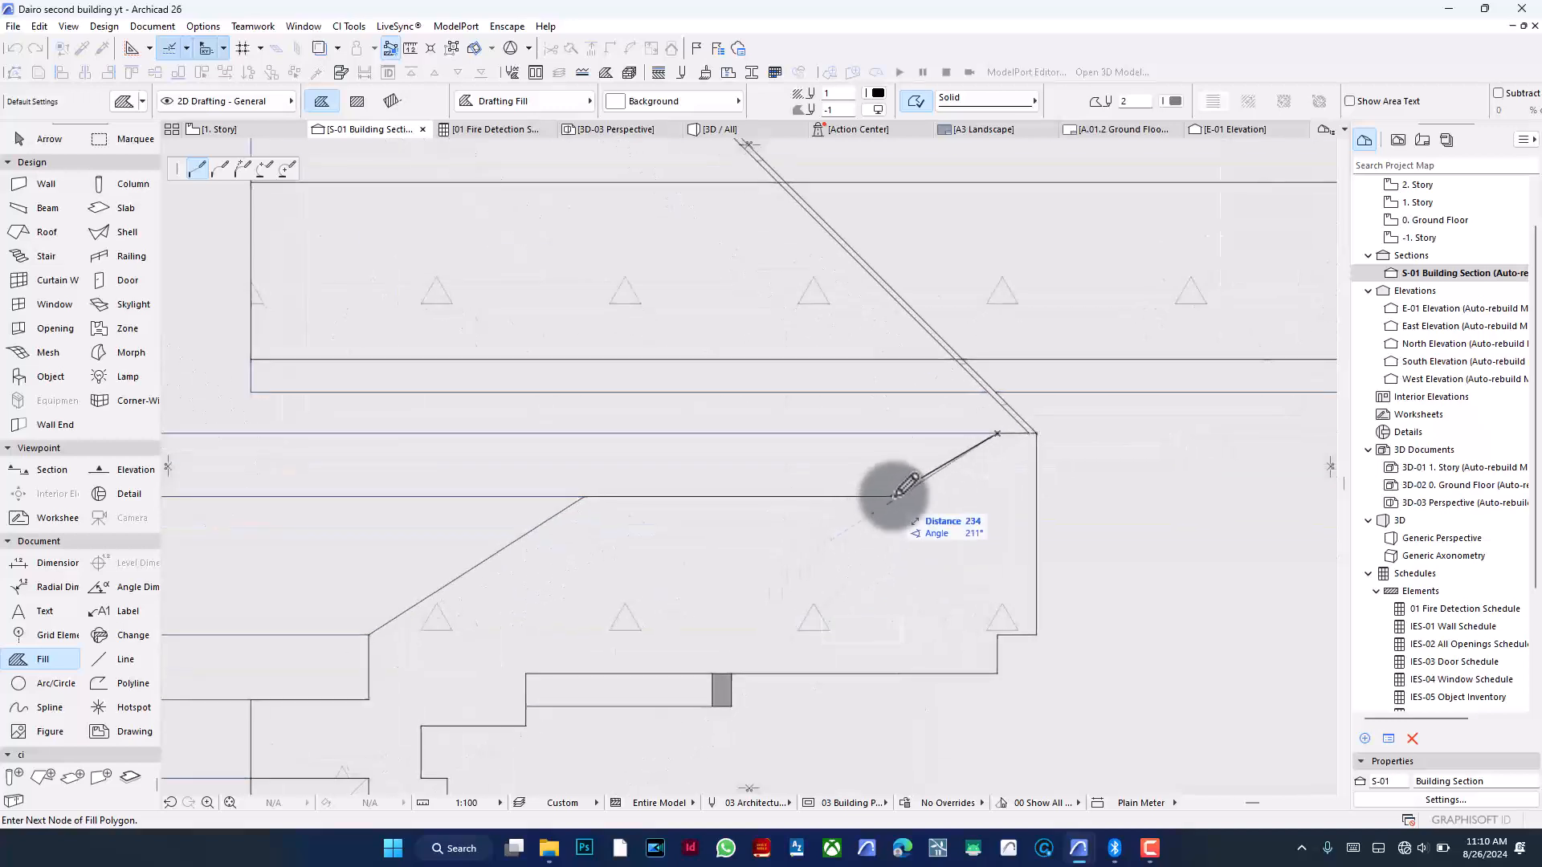
left_click(897, 496)
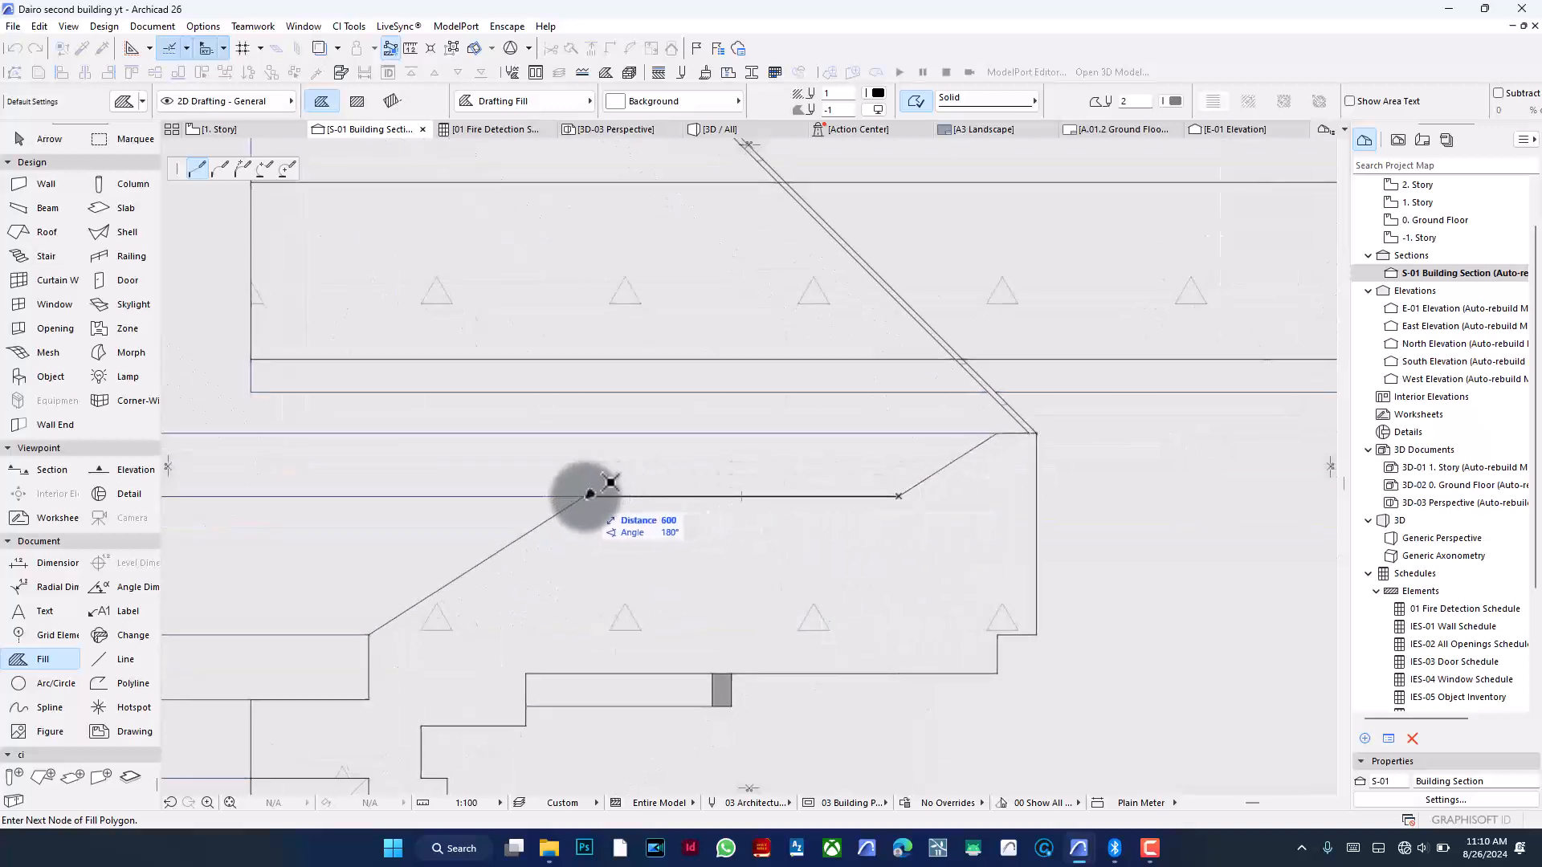
left_click(586, 495)
left_click(369, 636)
left_click(370, 699)
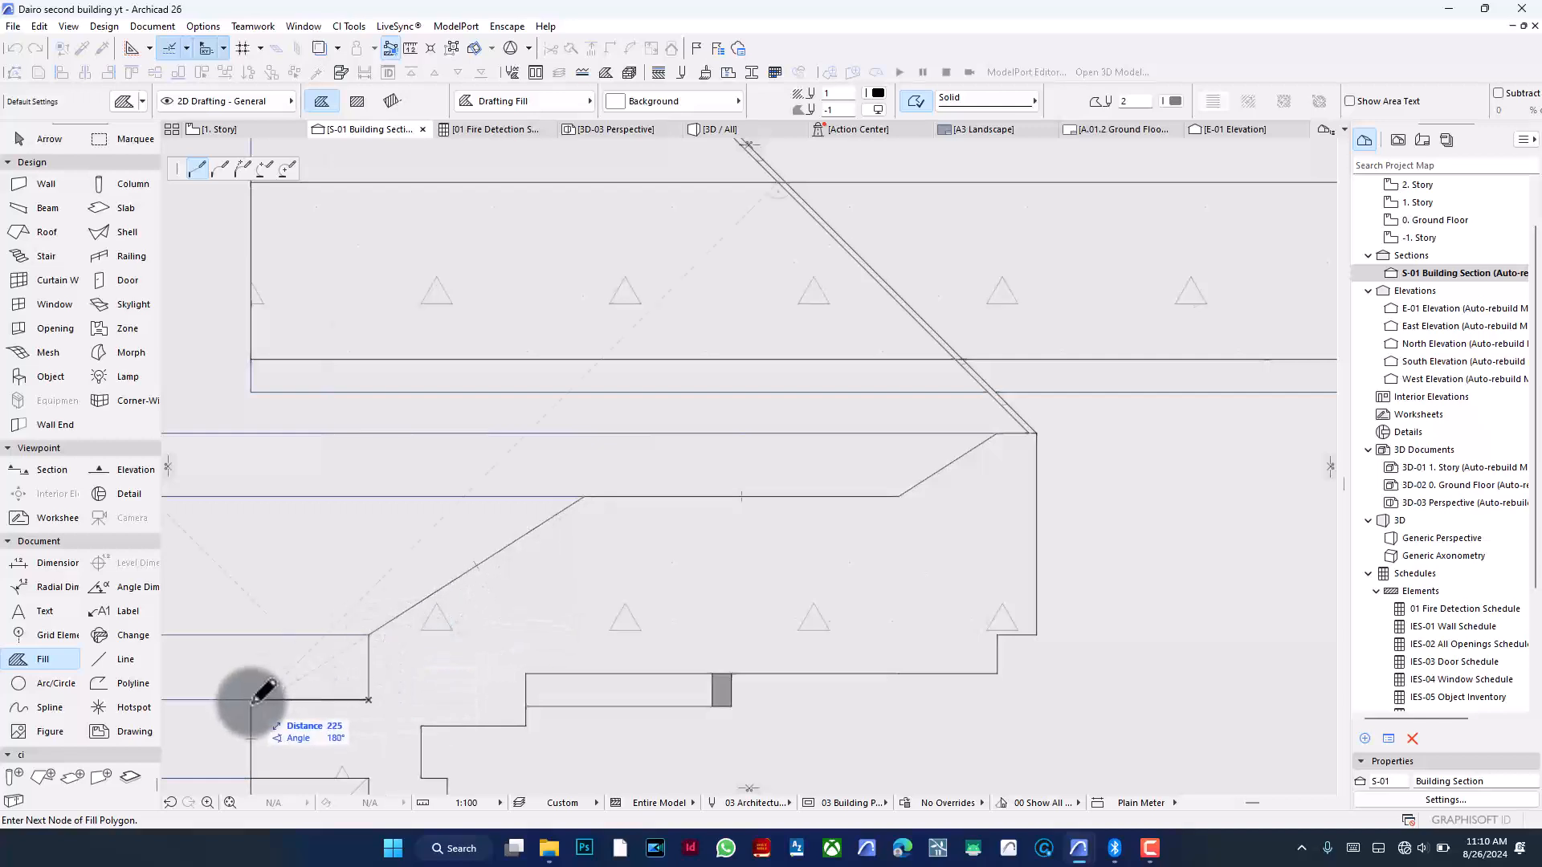
- Place further fill nodes along the wall top and the left eave's stepped profile up toward the roof edge
scroll(888, 368, "down", 3)
scroll(593, 594, "up", 2)
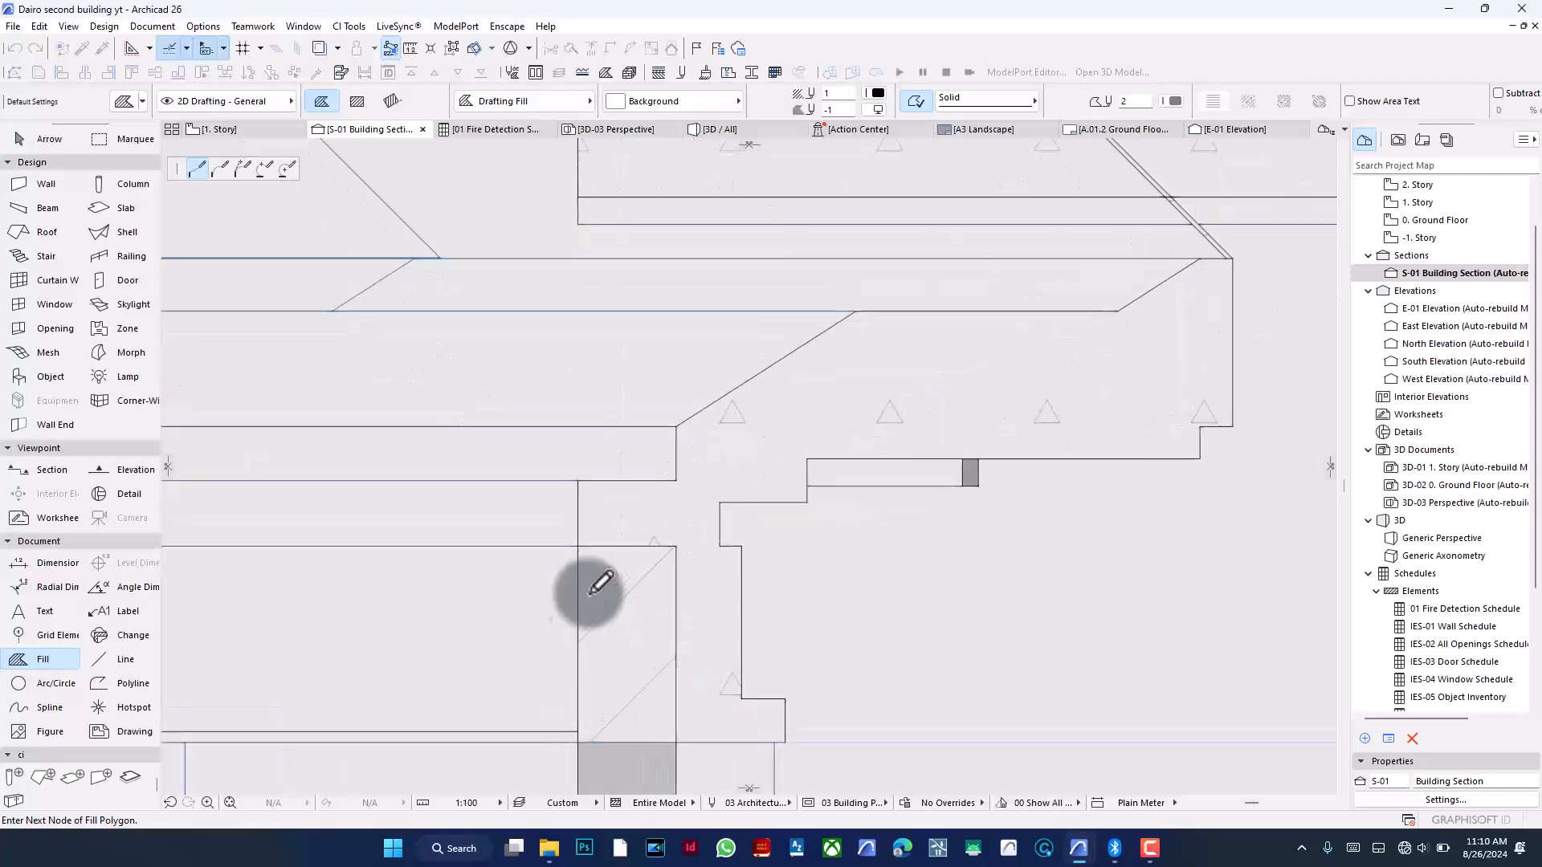
scroll(1076, 499, "down", 5)
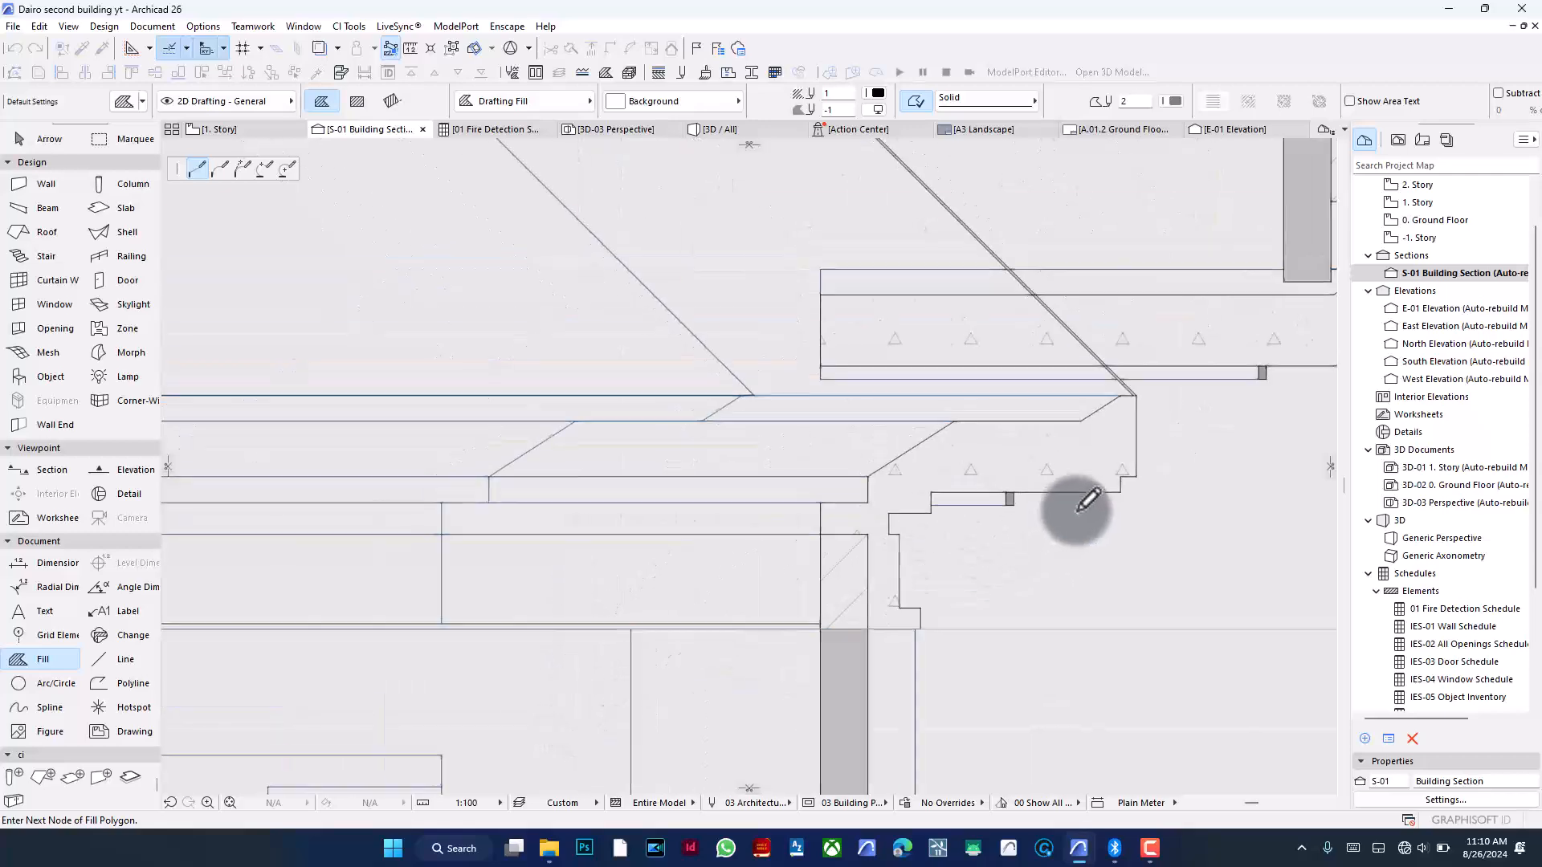
scroll(1070, 496, "down", 5)
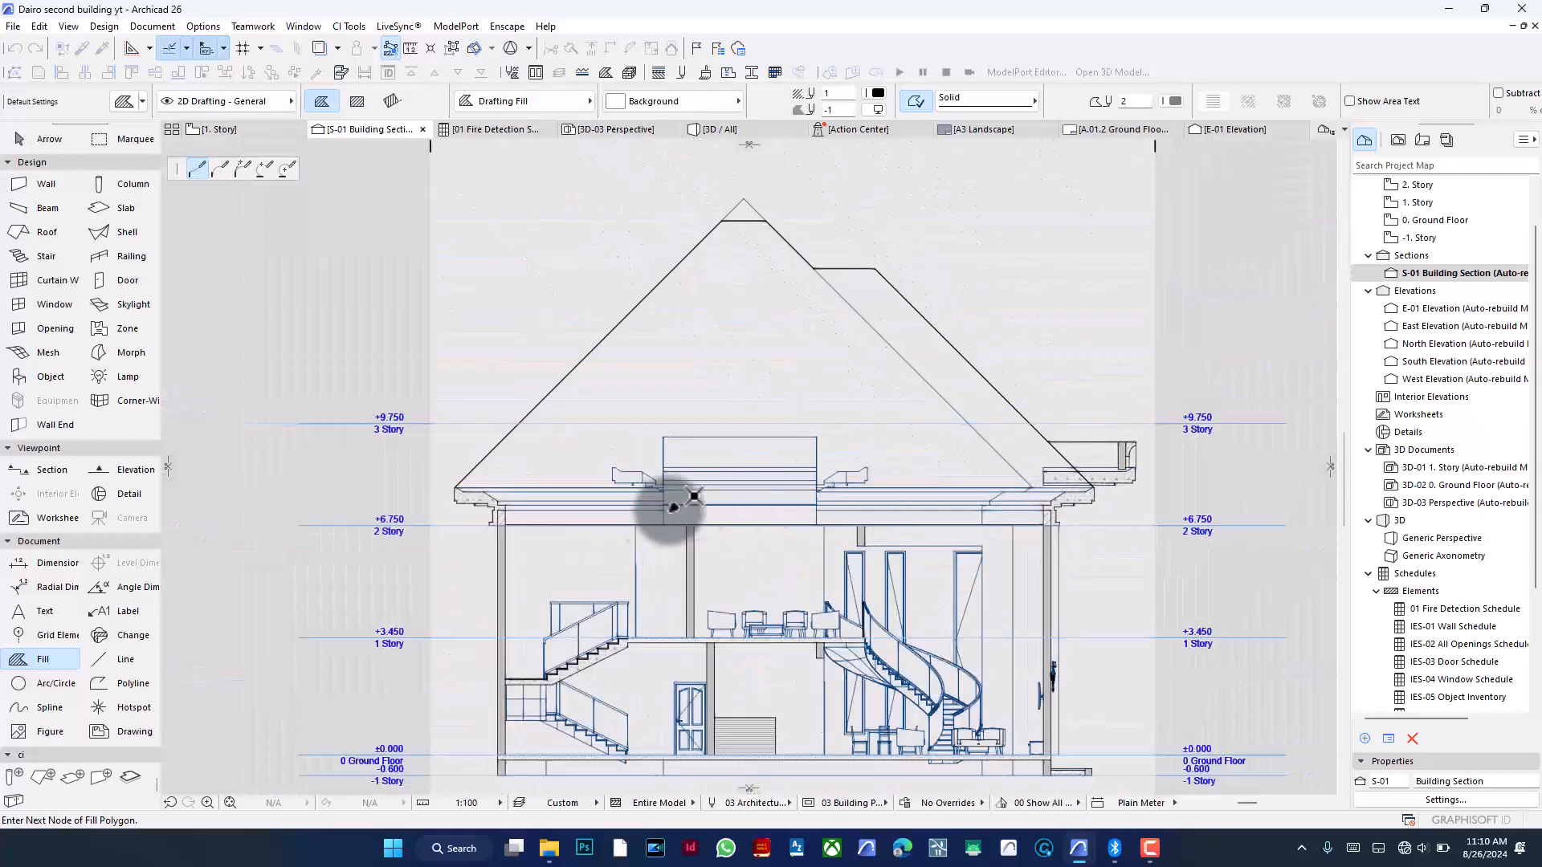
scroll(503, 518, "up", 8)
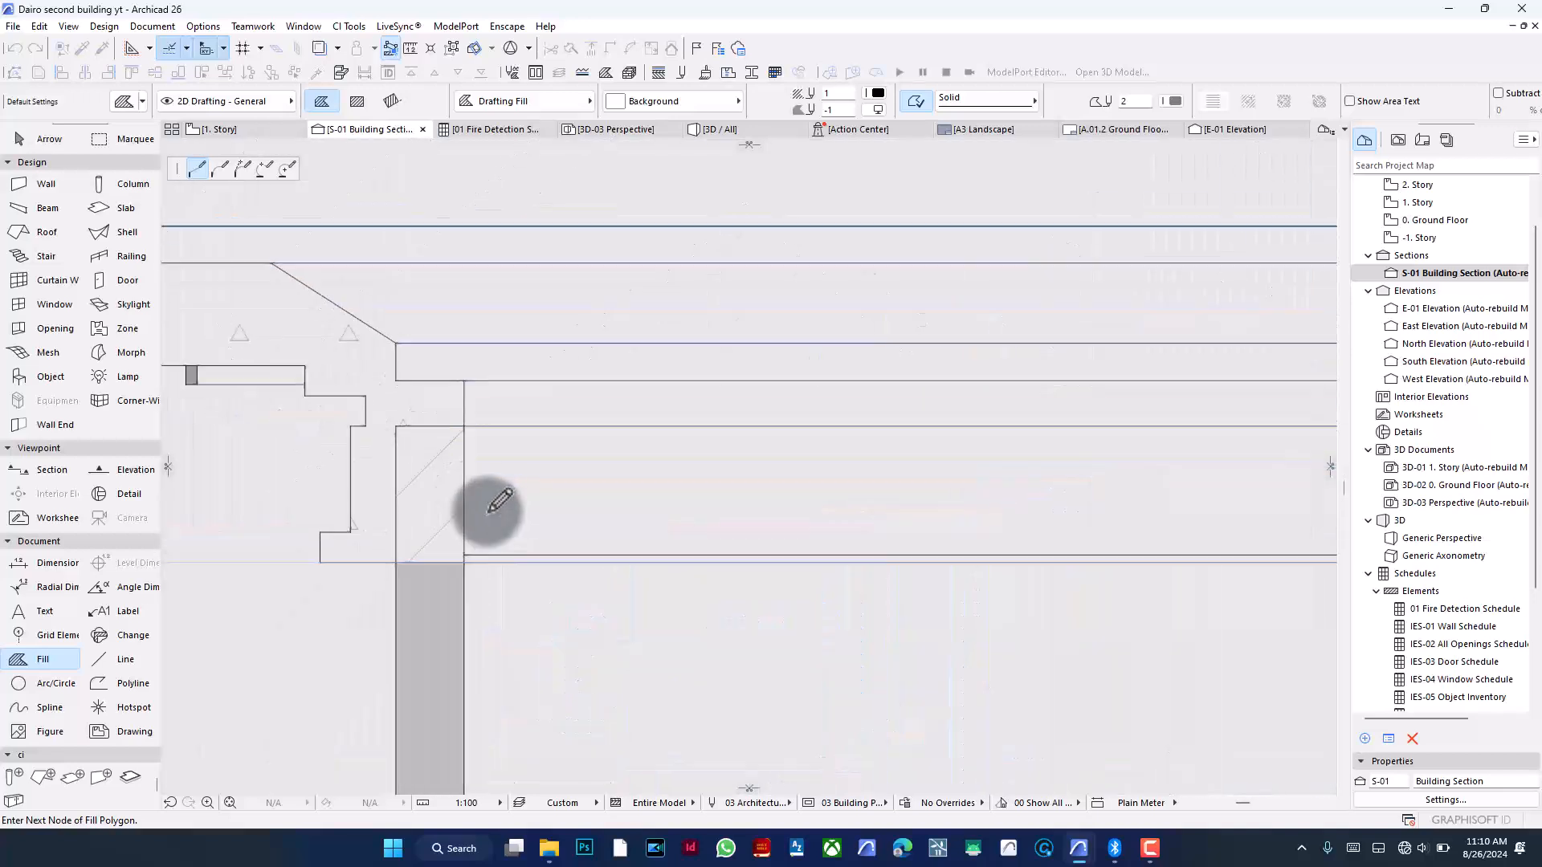
left_click(463, 554)
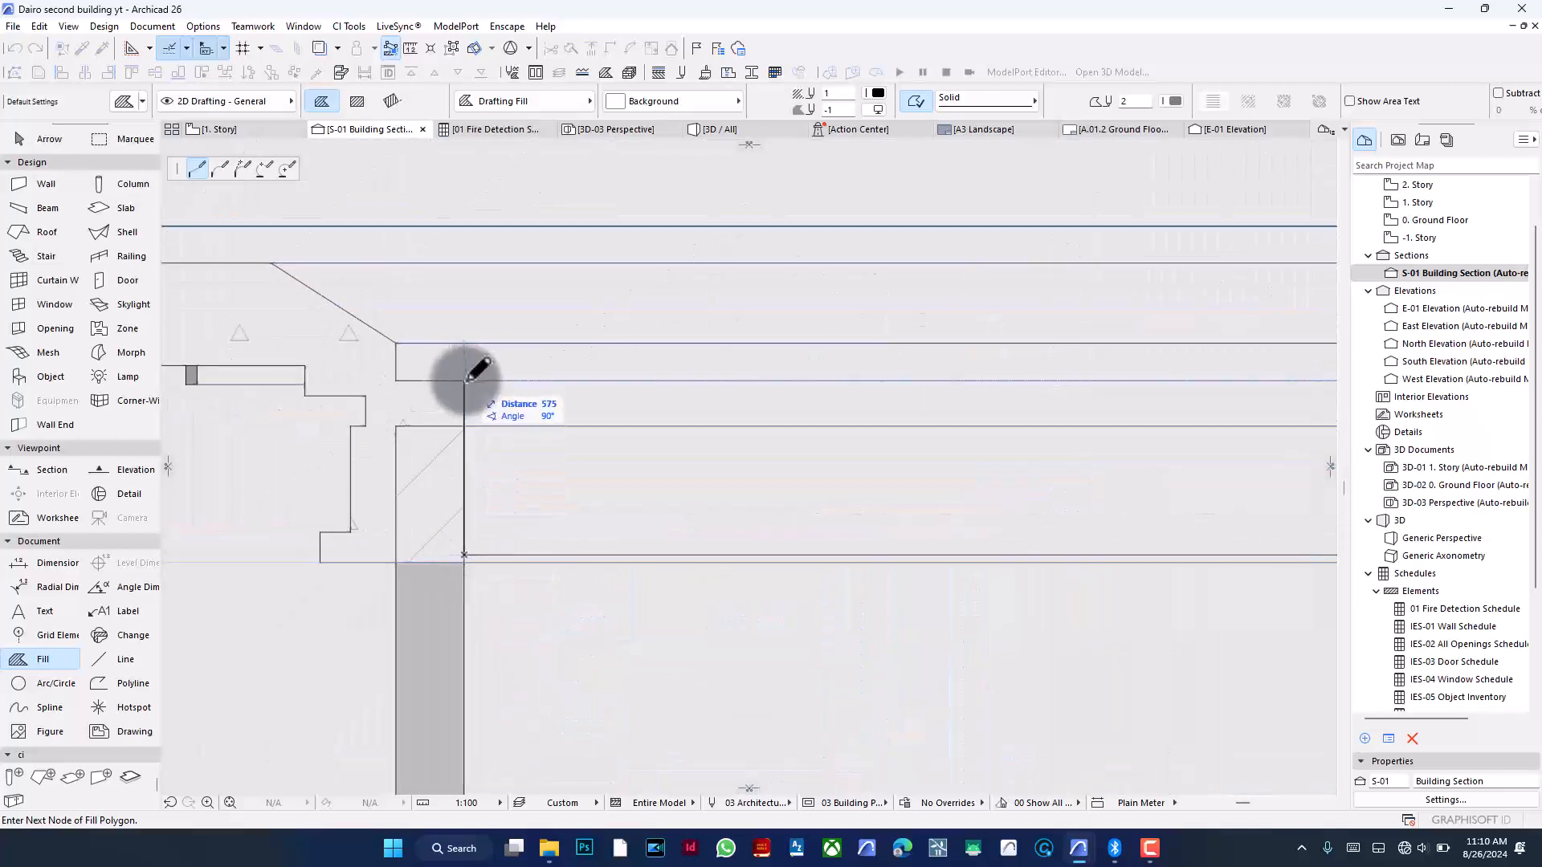
left_click(465, 379)
left_click(396, 379)
left_click(395, 343)
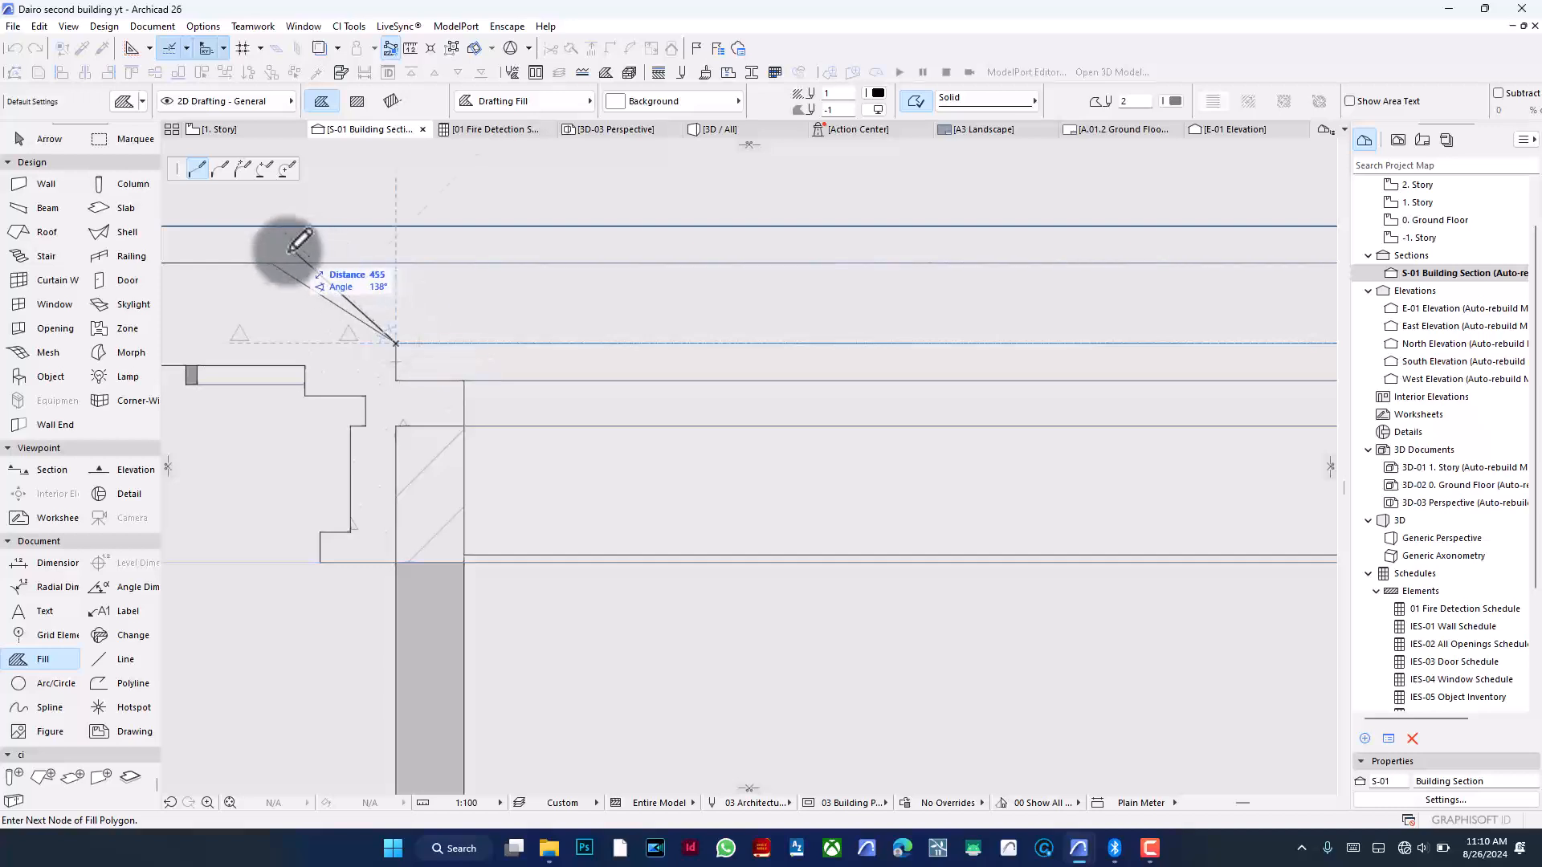
left_click(275, 262)
- Add the last node on the roof line and close the fill polygon back at its starting eave corner
scroll(540, 317, "down", 3)
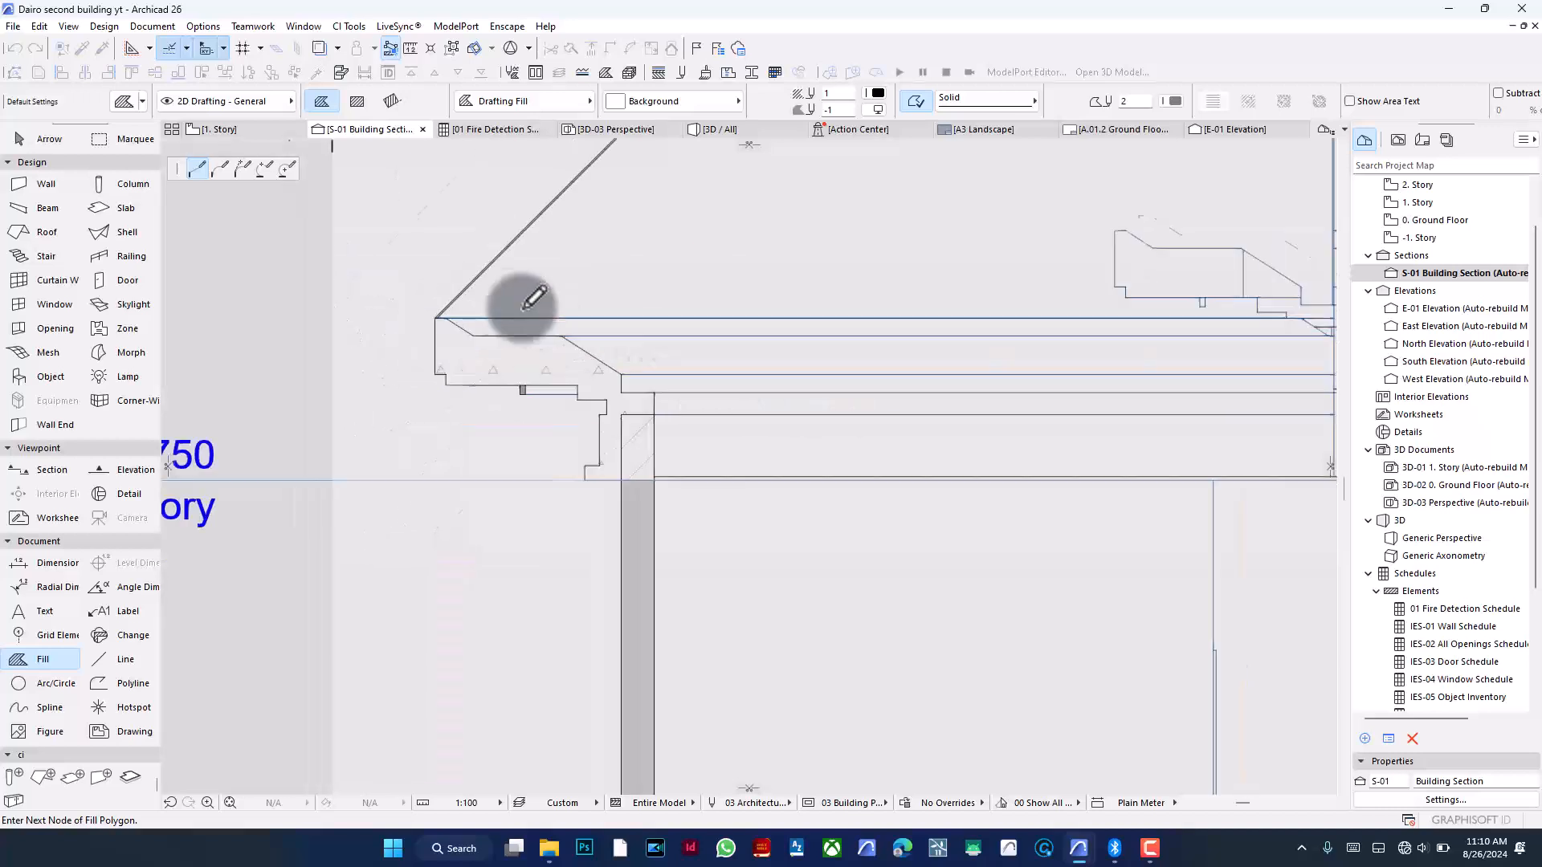
scroll(431, 278, "up", 3)
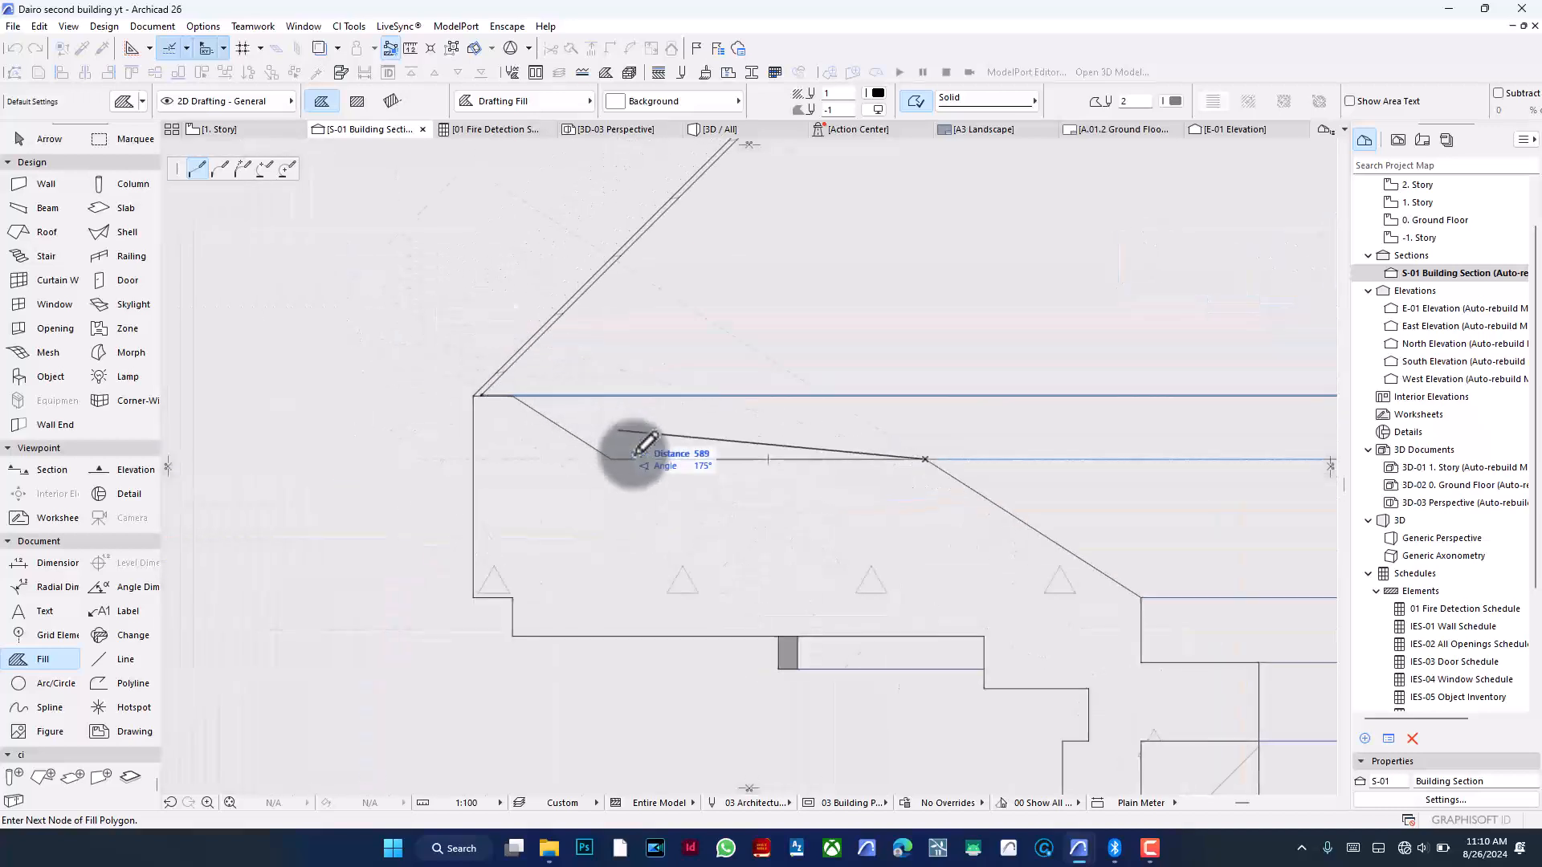
scroll(458, 348, "up", 5)
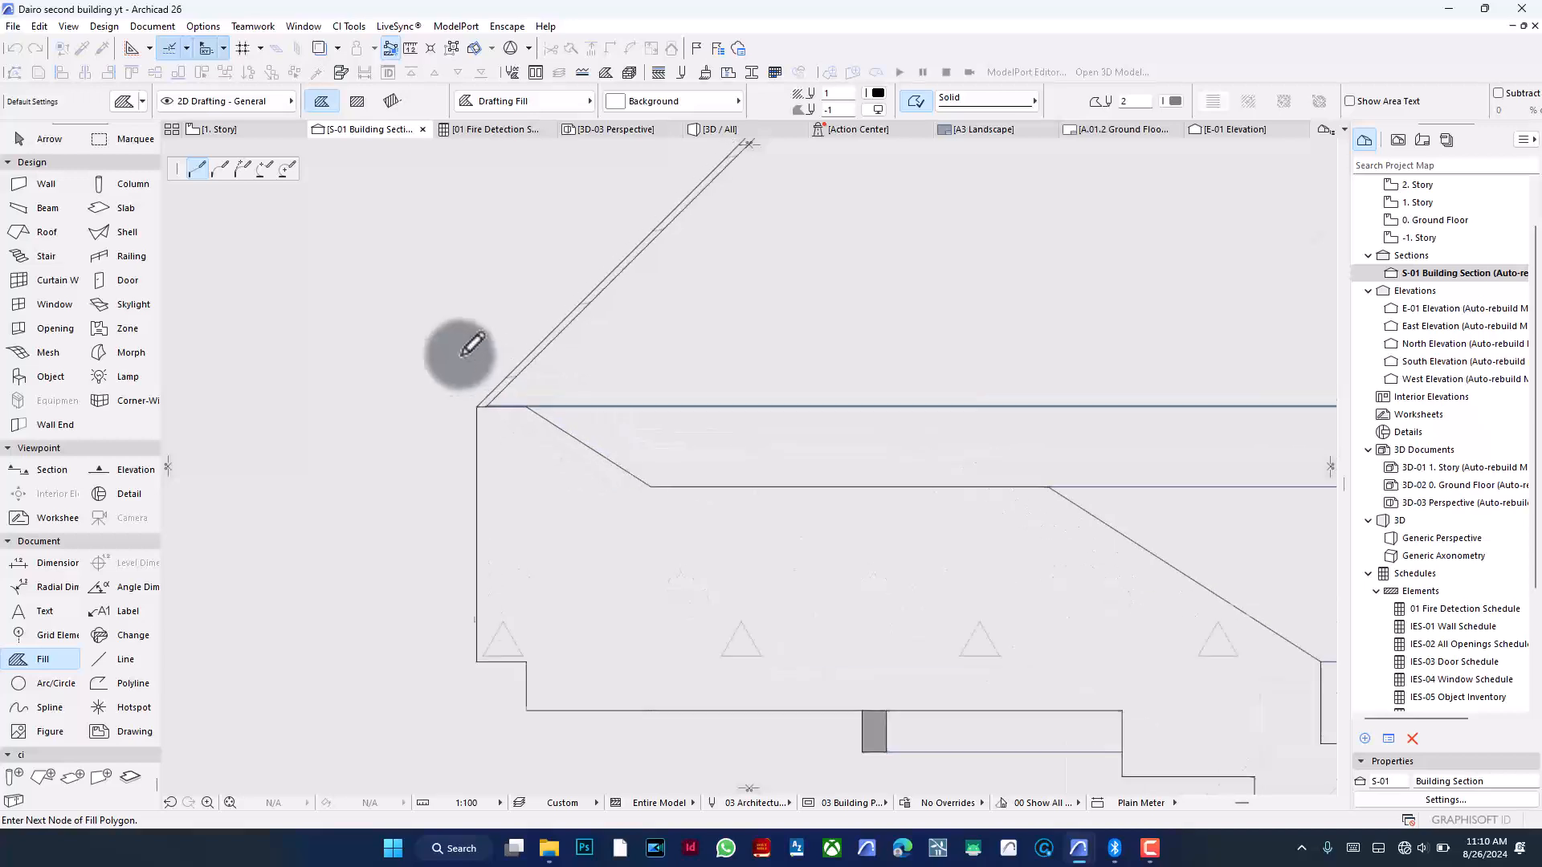
scroll(615, 482, "up", 3)
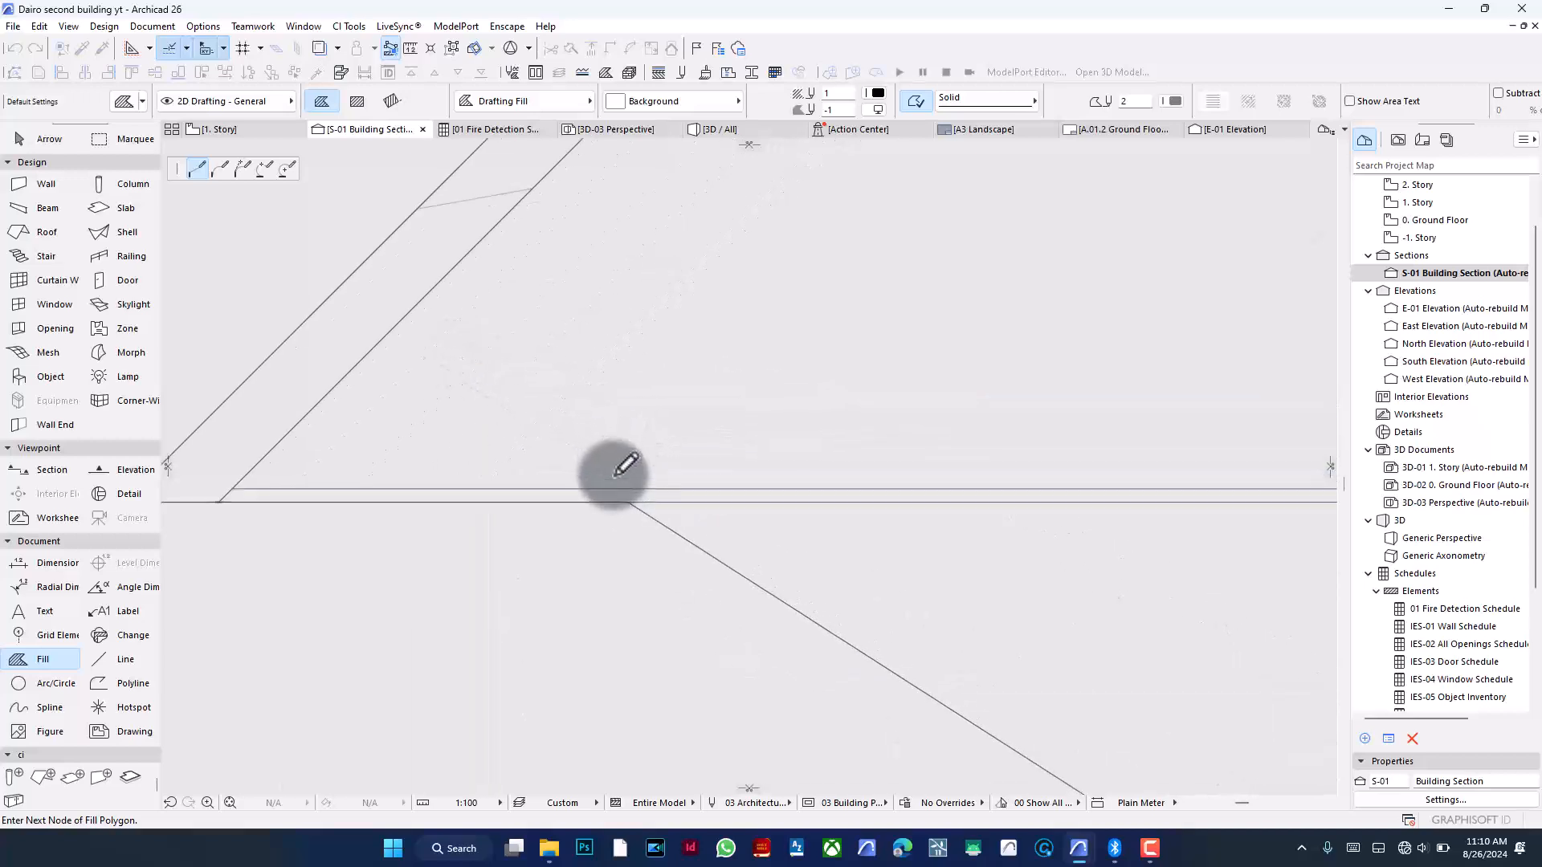
left_click(607, 489)
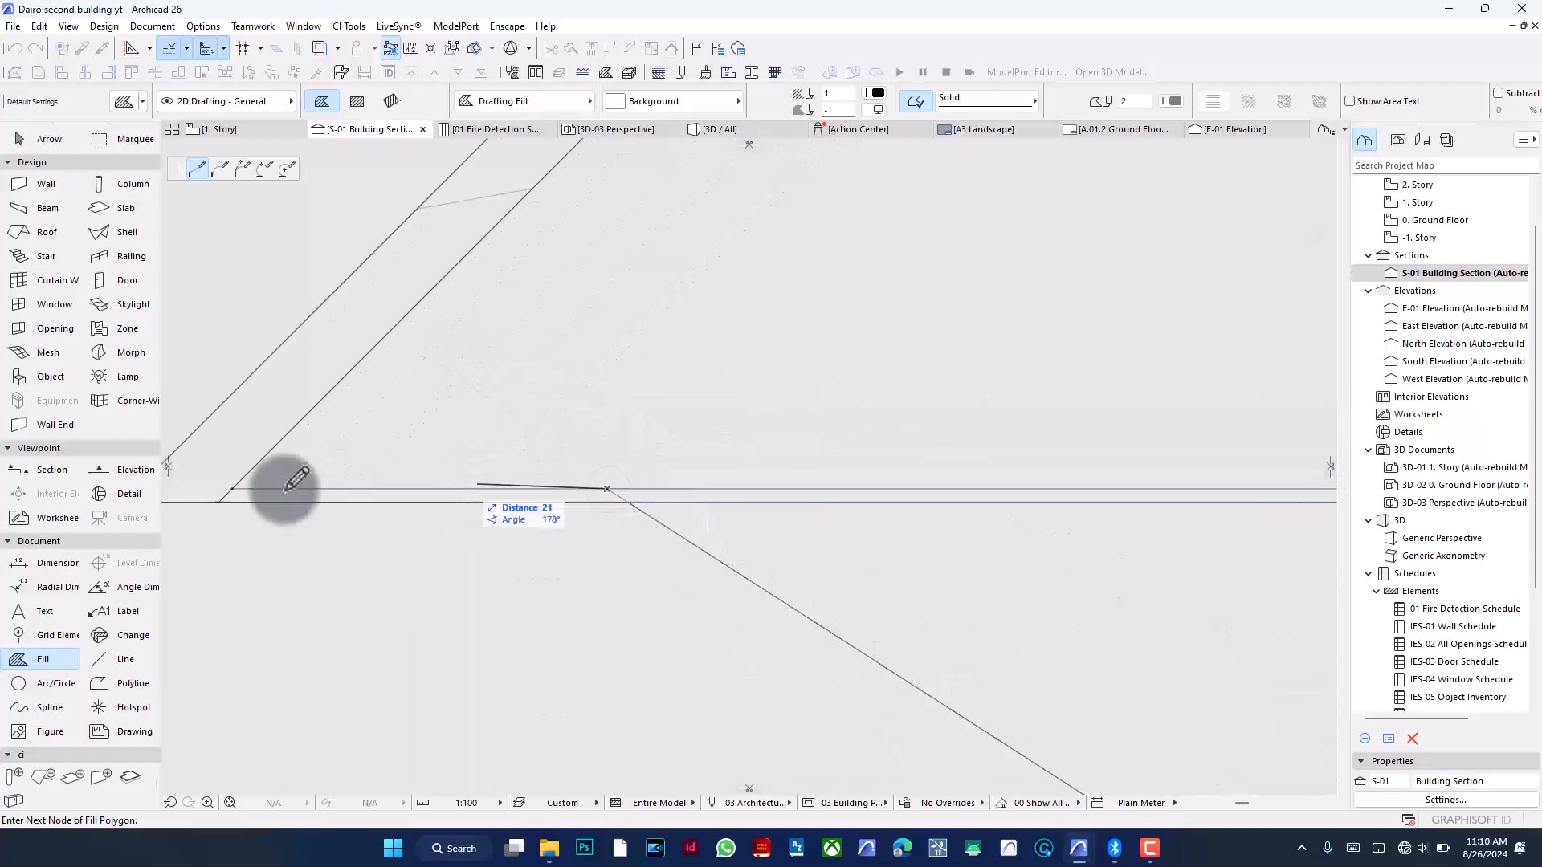
double_click(237, 486)
- Select the new roof fill and reposition its stray inner node onto the corner of the ceiling line
scroll(413, 406, "down", 6)
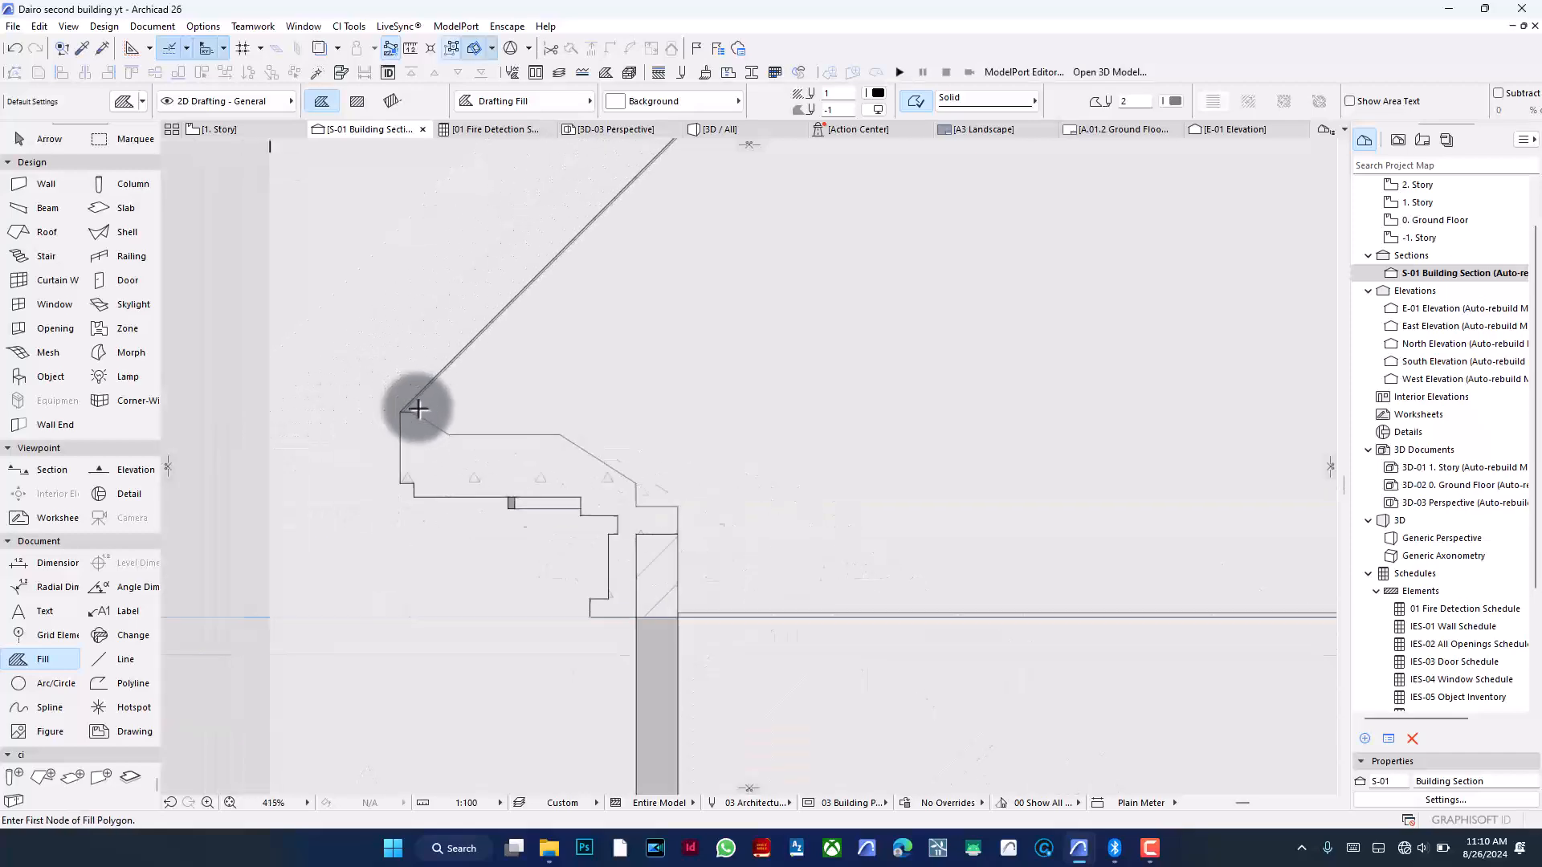
scroll(578, 592, "down", 3)
scroll(691, 637, "down", 3)
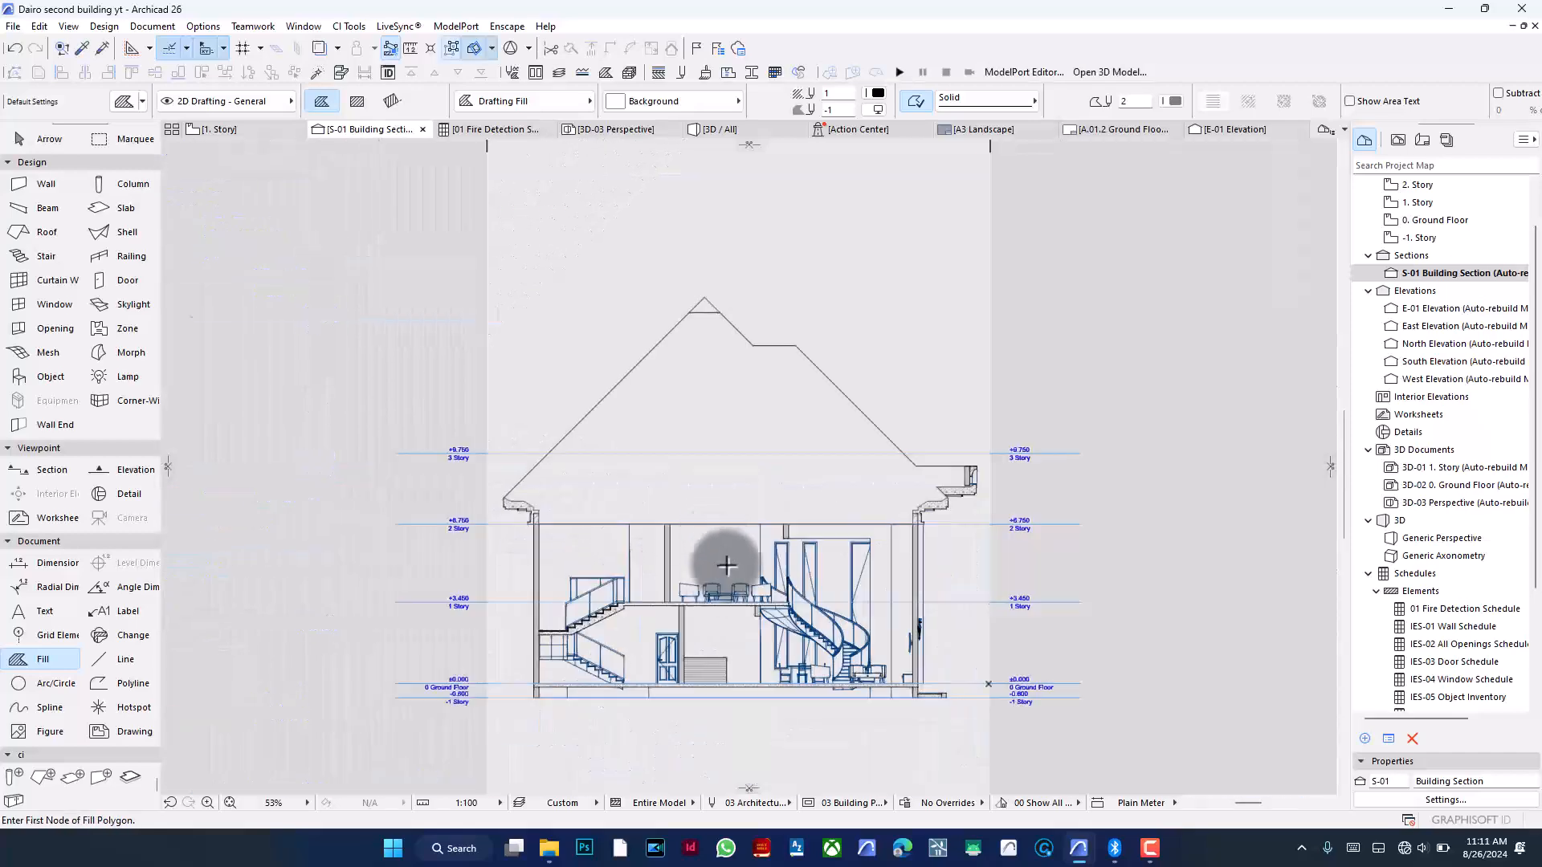
left_click(779, 411)
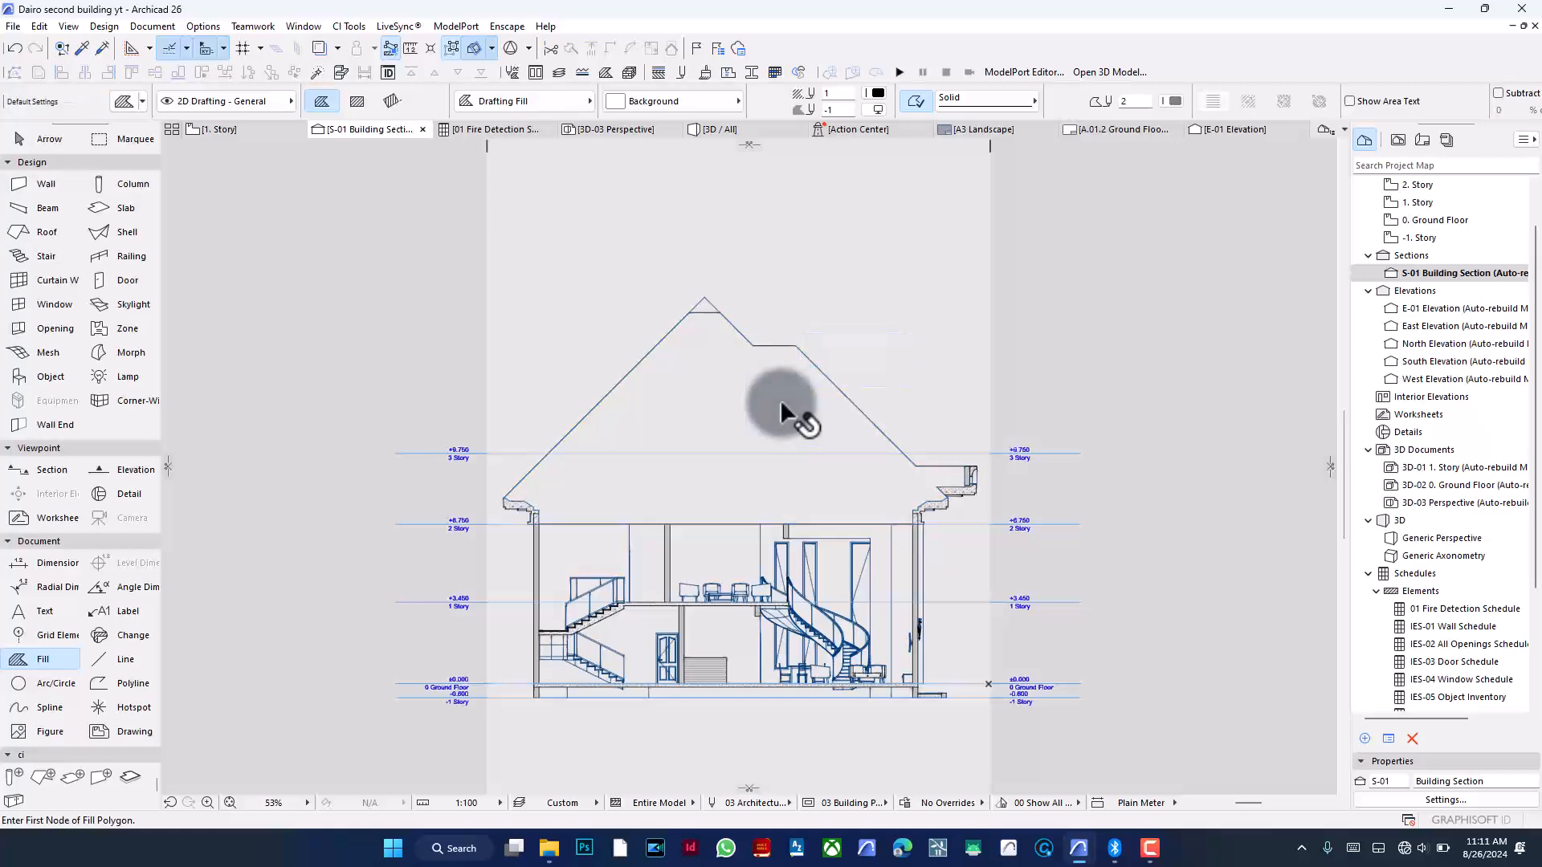
scroll(966, 507, "up", 10)
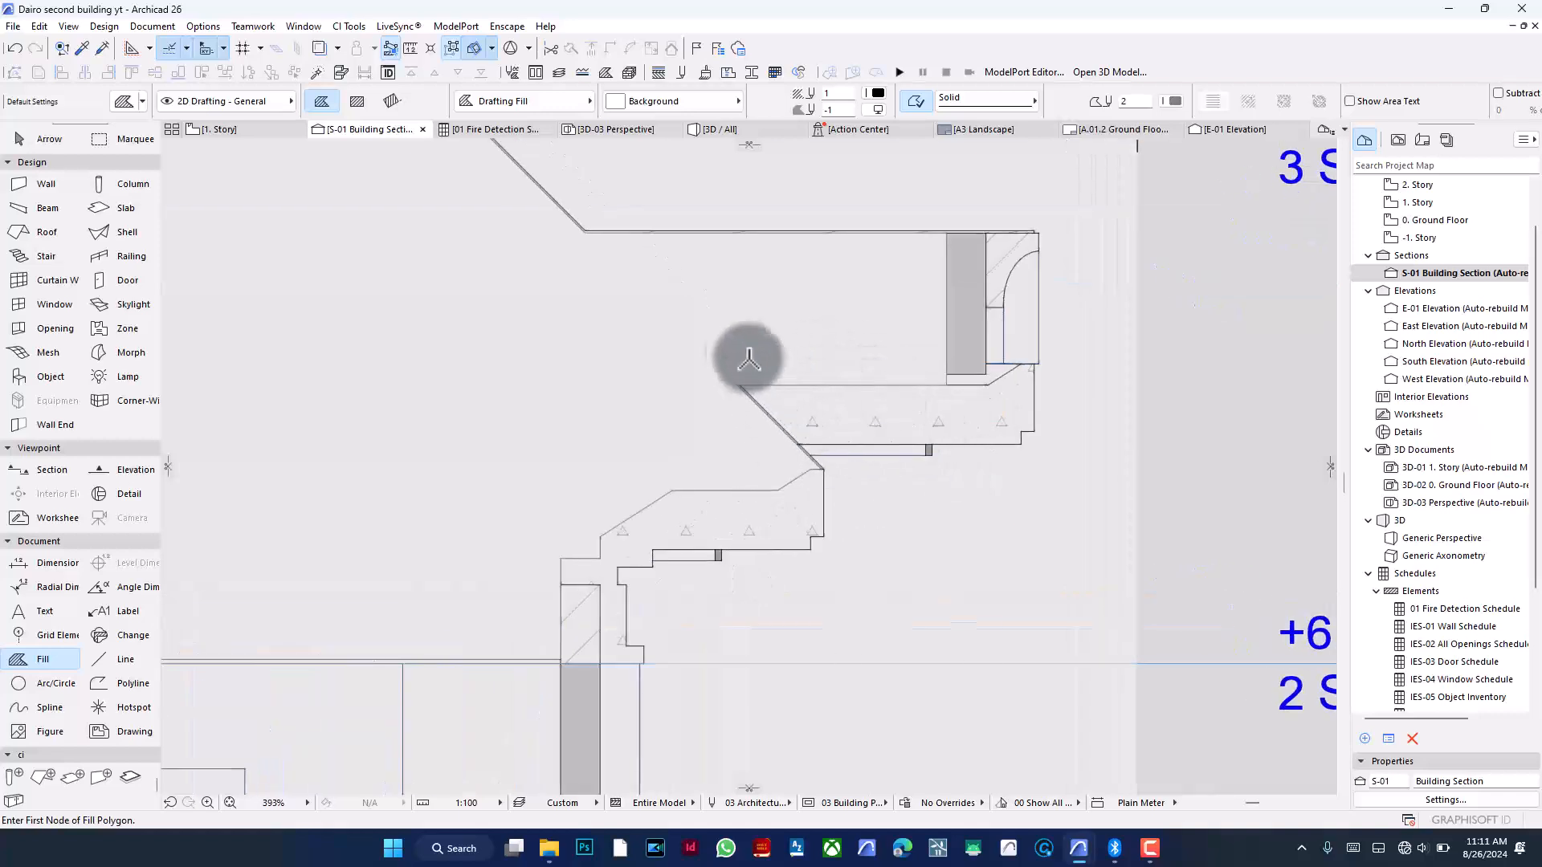
left_click(728, 345, "shift")
left_click(737, 385)
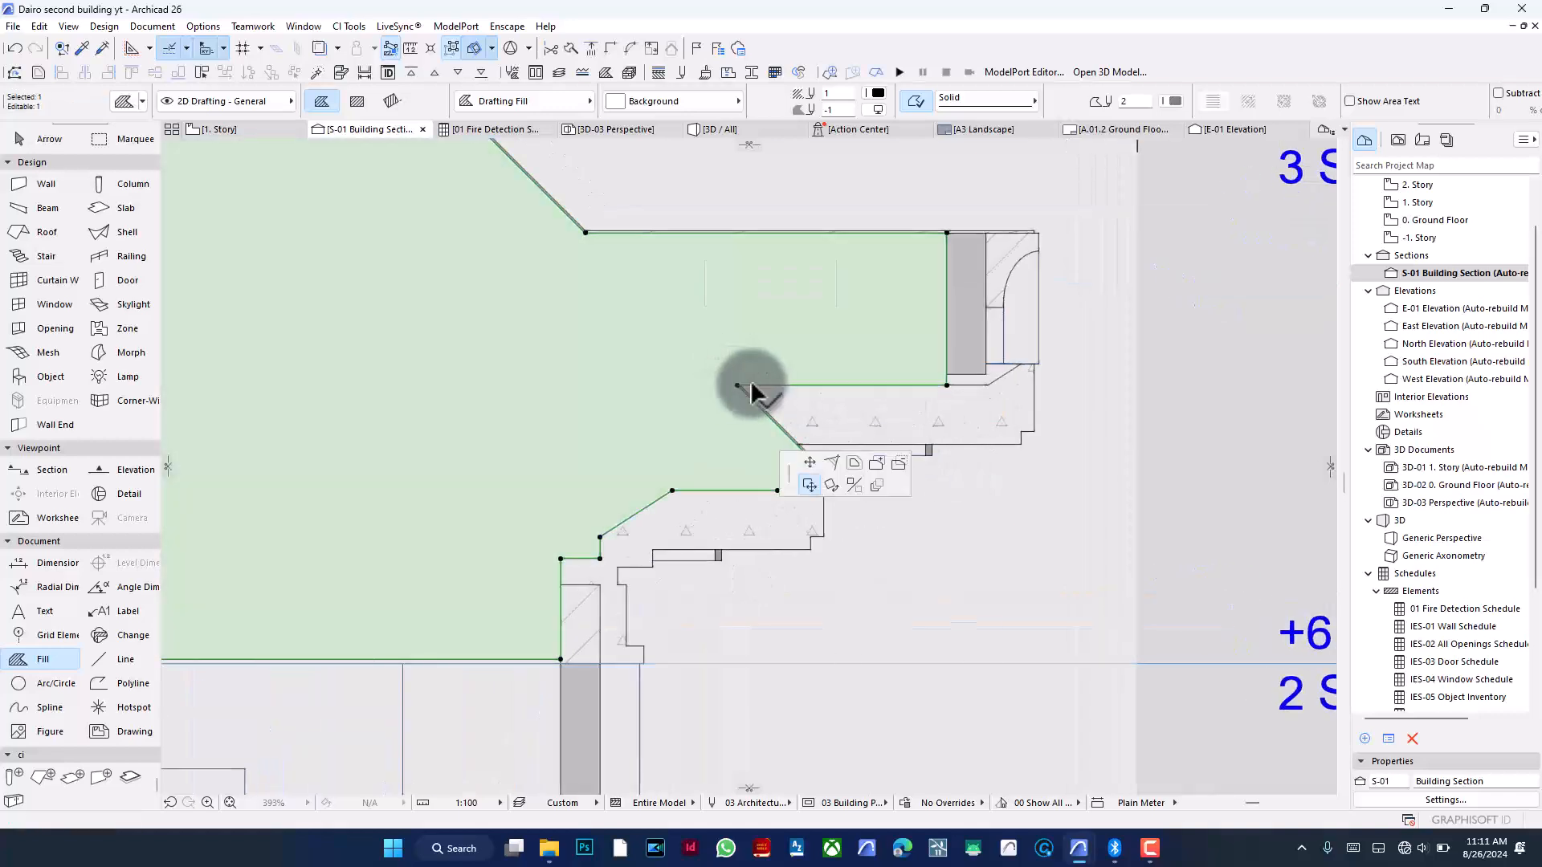
left_click(197, 168)
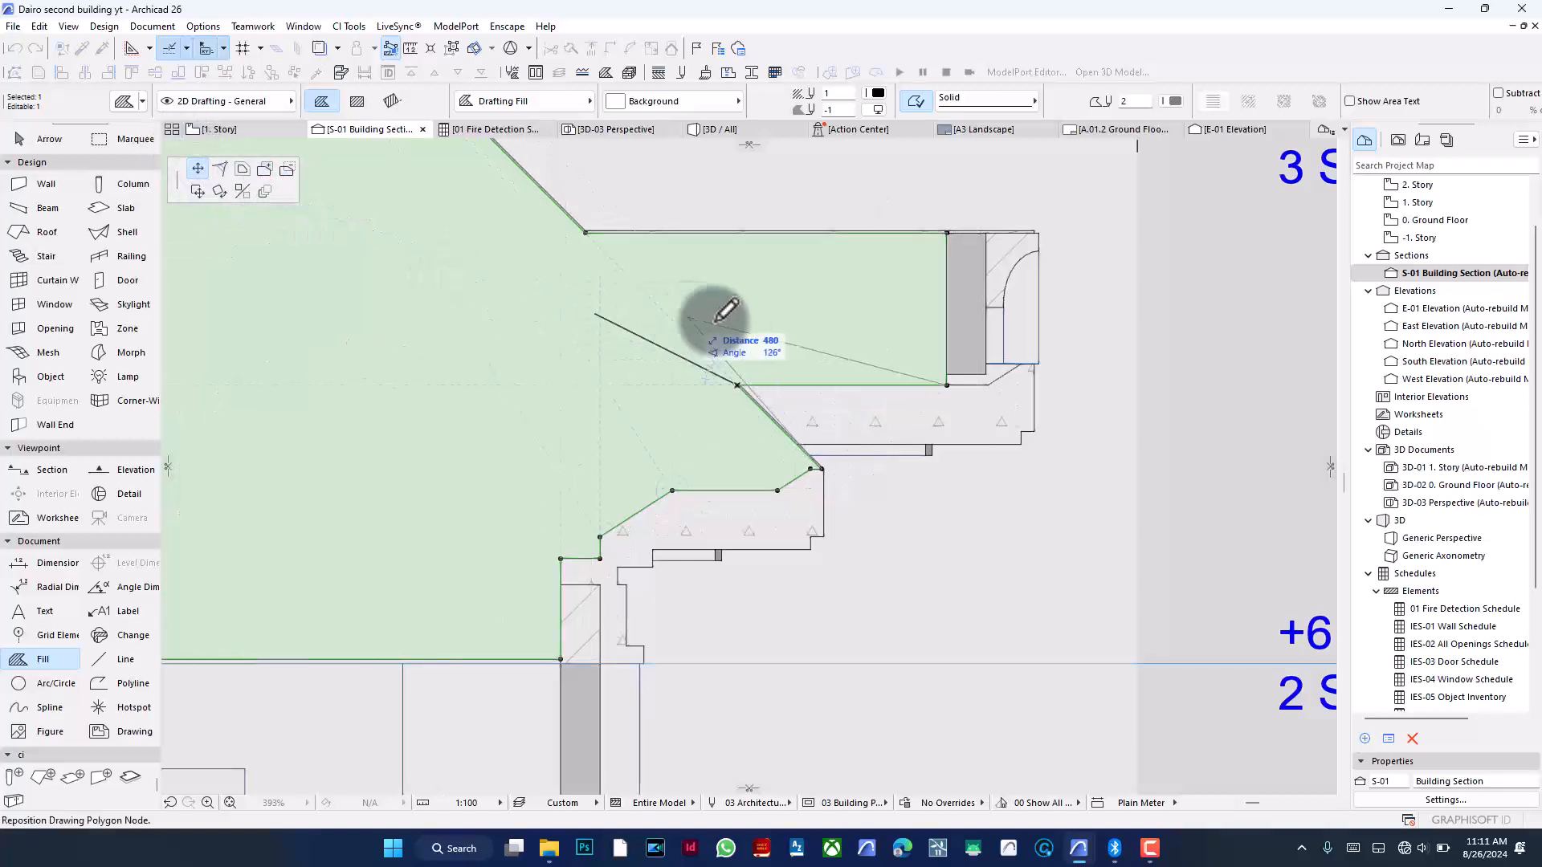
left_click(829, 383)
key("Escape")
scroll(974, 396, "down", 6)
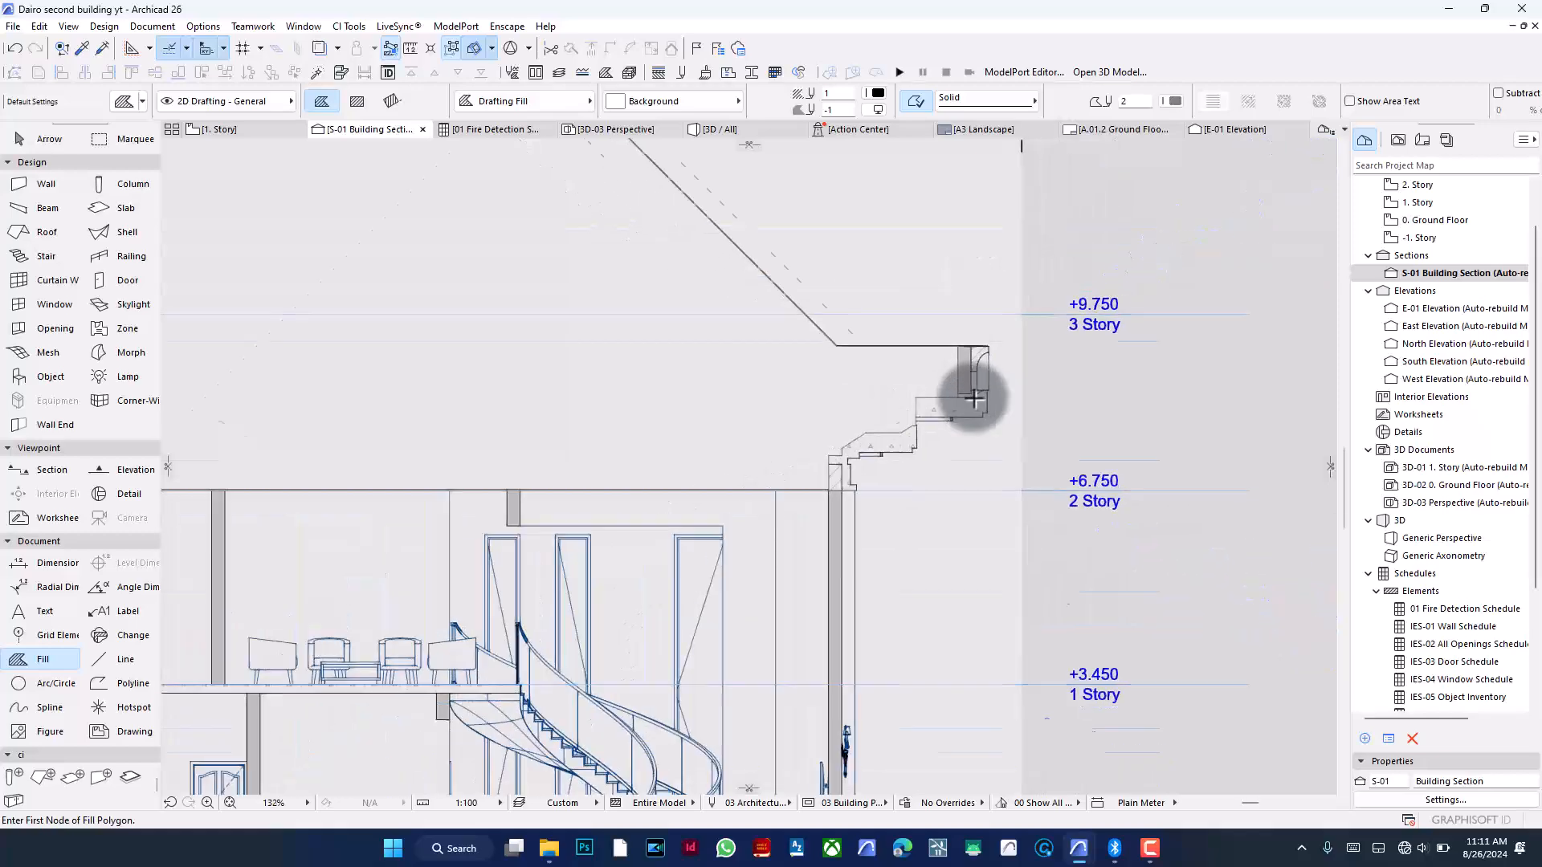
scroll(934, 286, "up", 3)
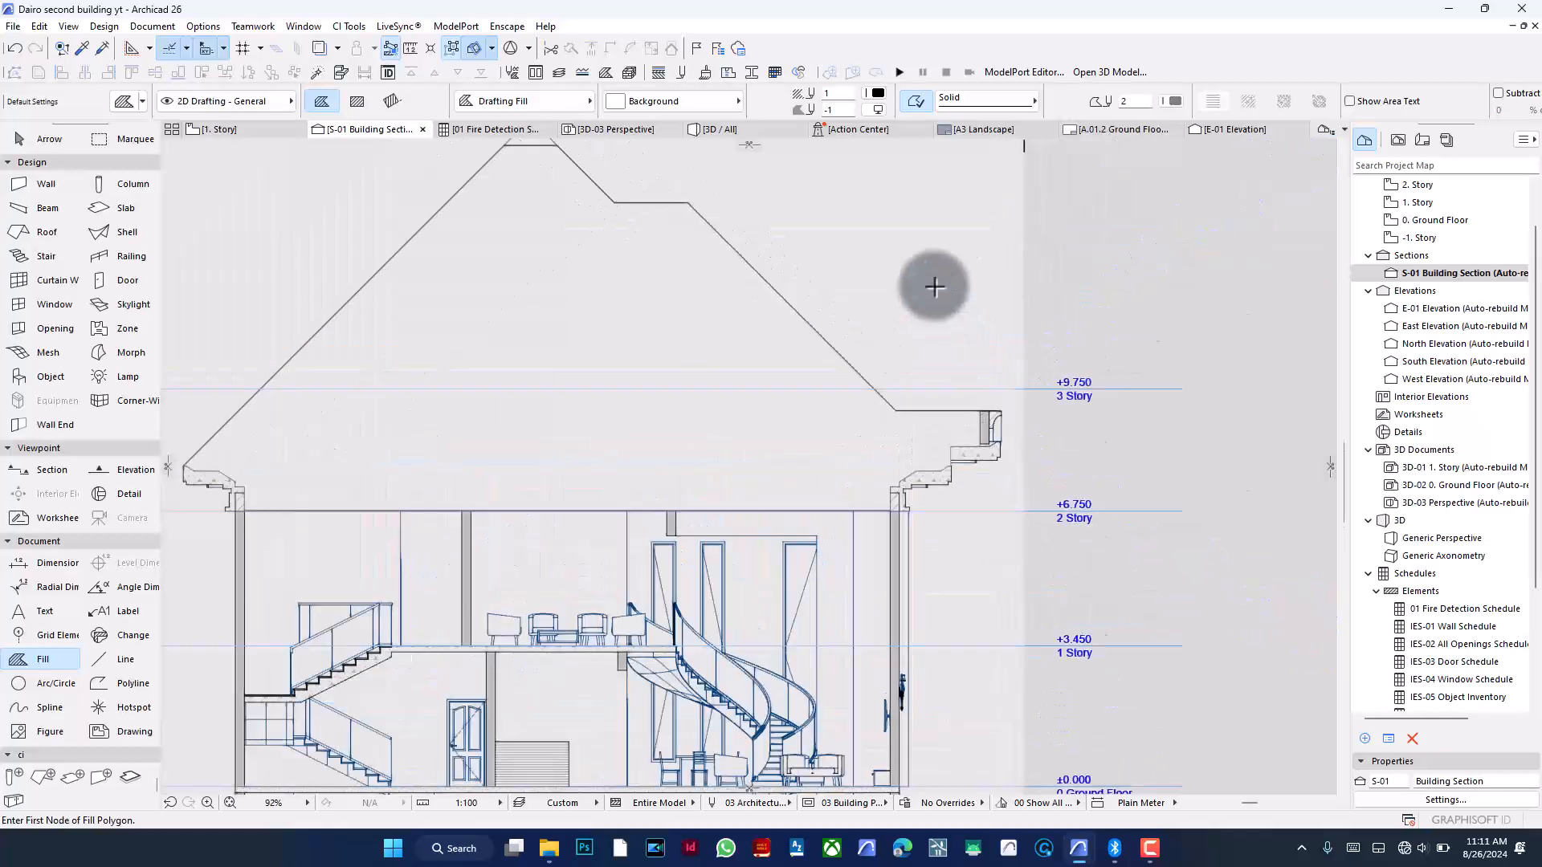
scroll(950, 436, "up", 3)
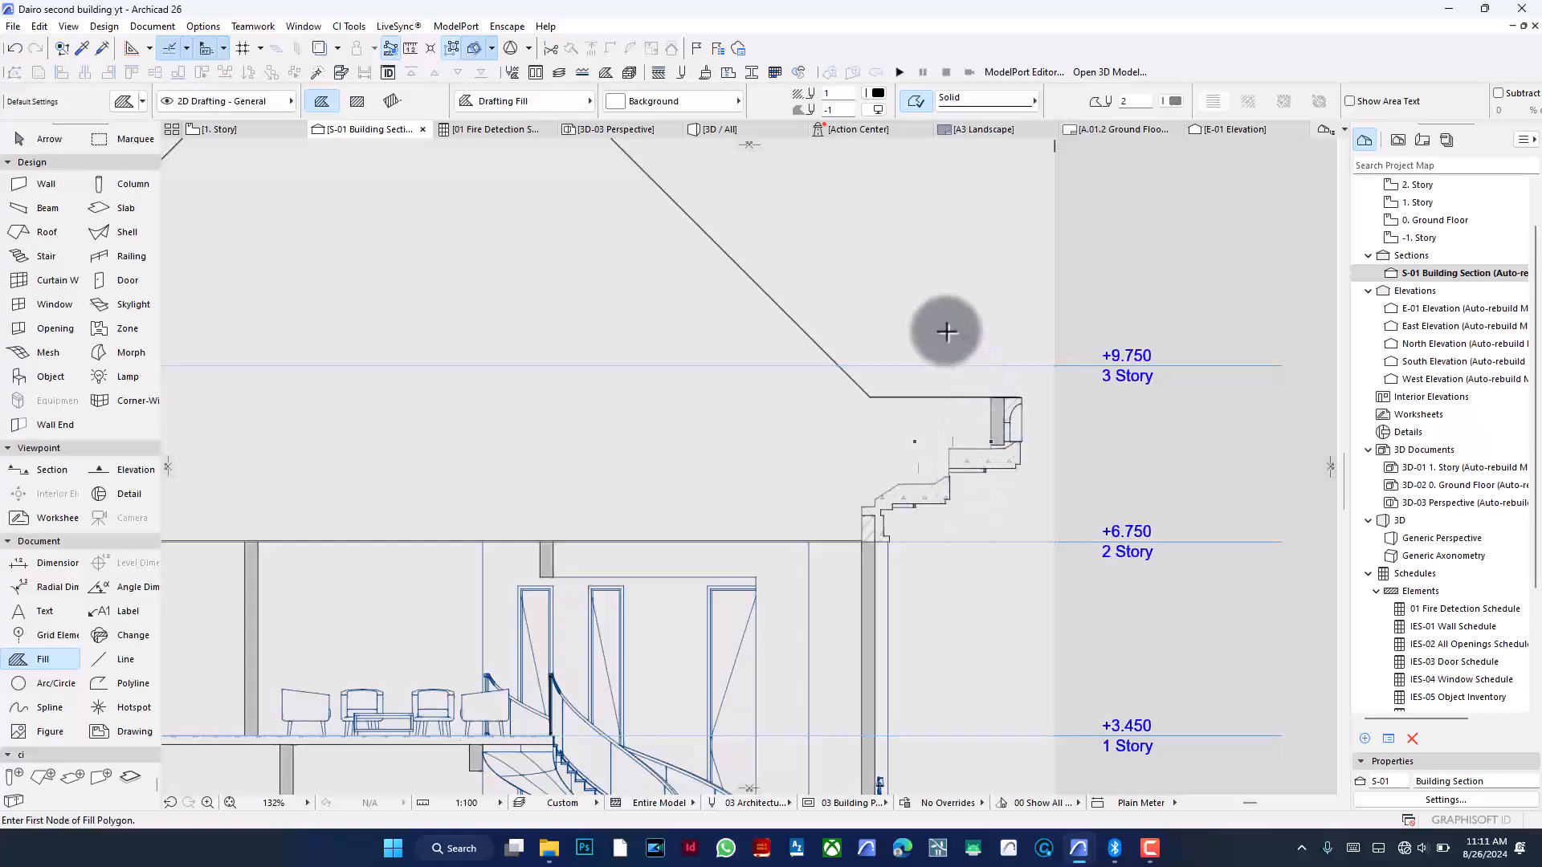
- Draw a horizontal drafting line with pen 1 across the section, from the right eave corner to the left eave corner
scroll(964, 338, "down", 6)
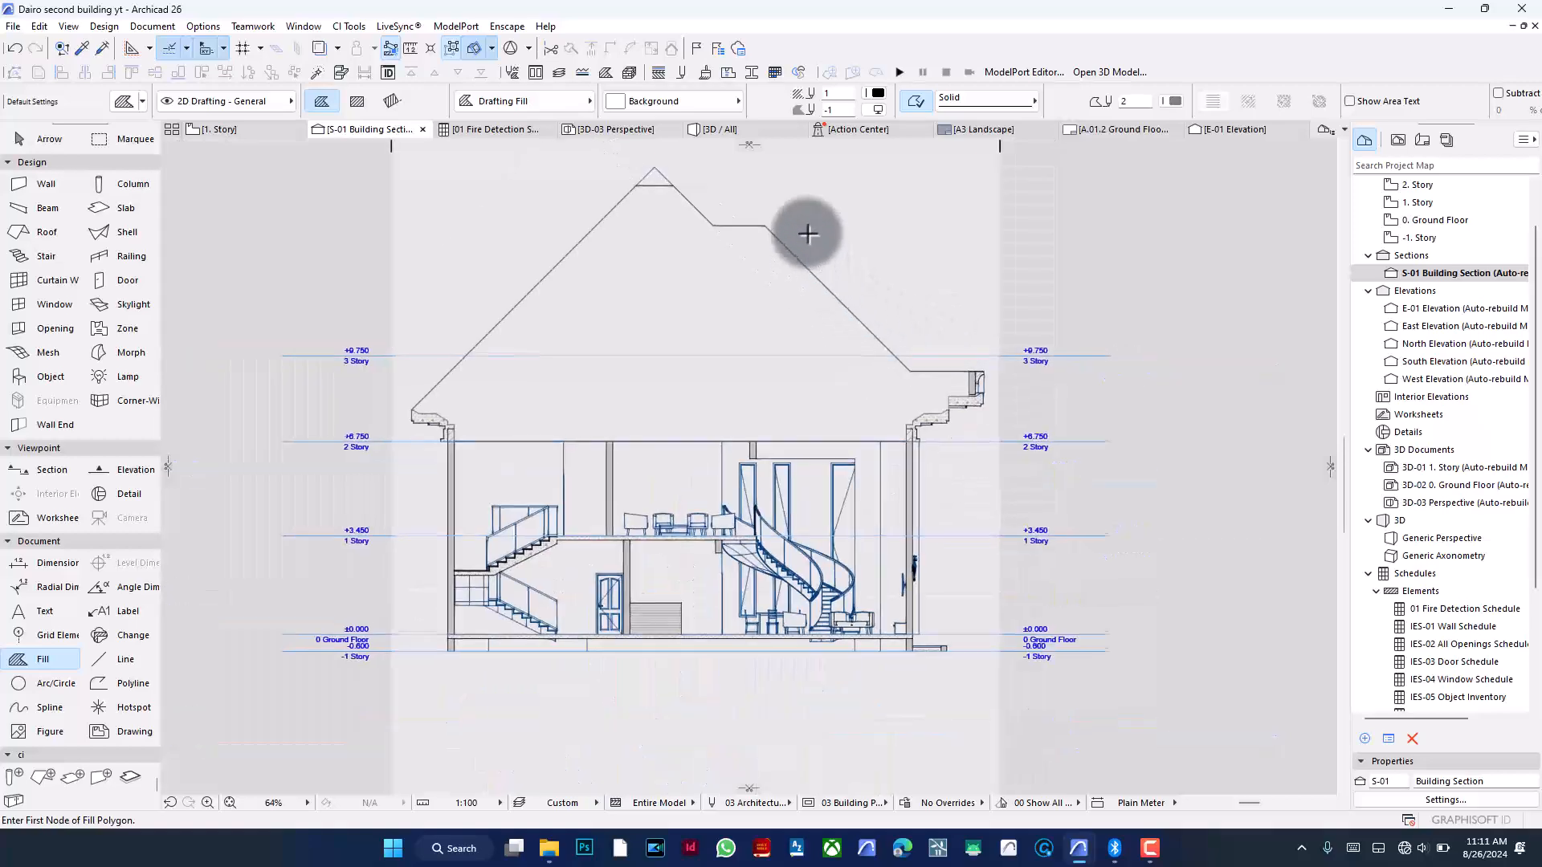
scroll(807, 233, "up", 1)
left_click(121, 658)
left_click(113, 658)
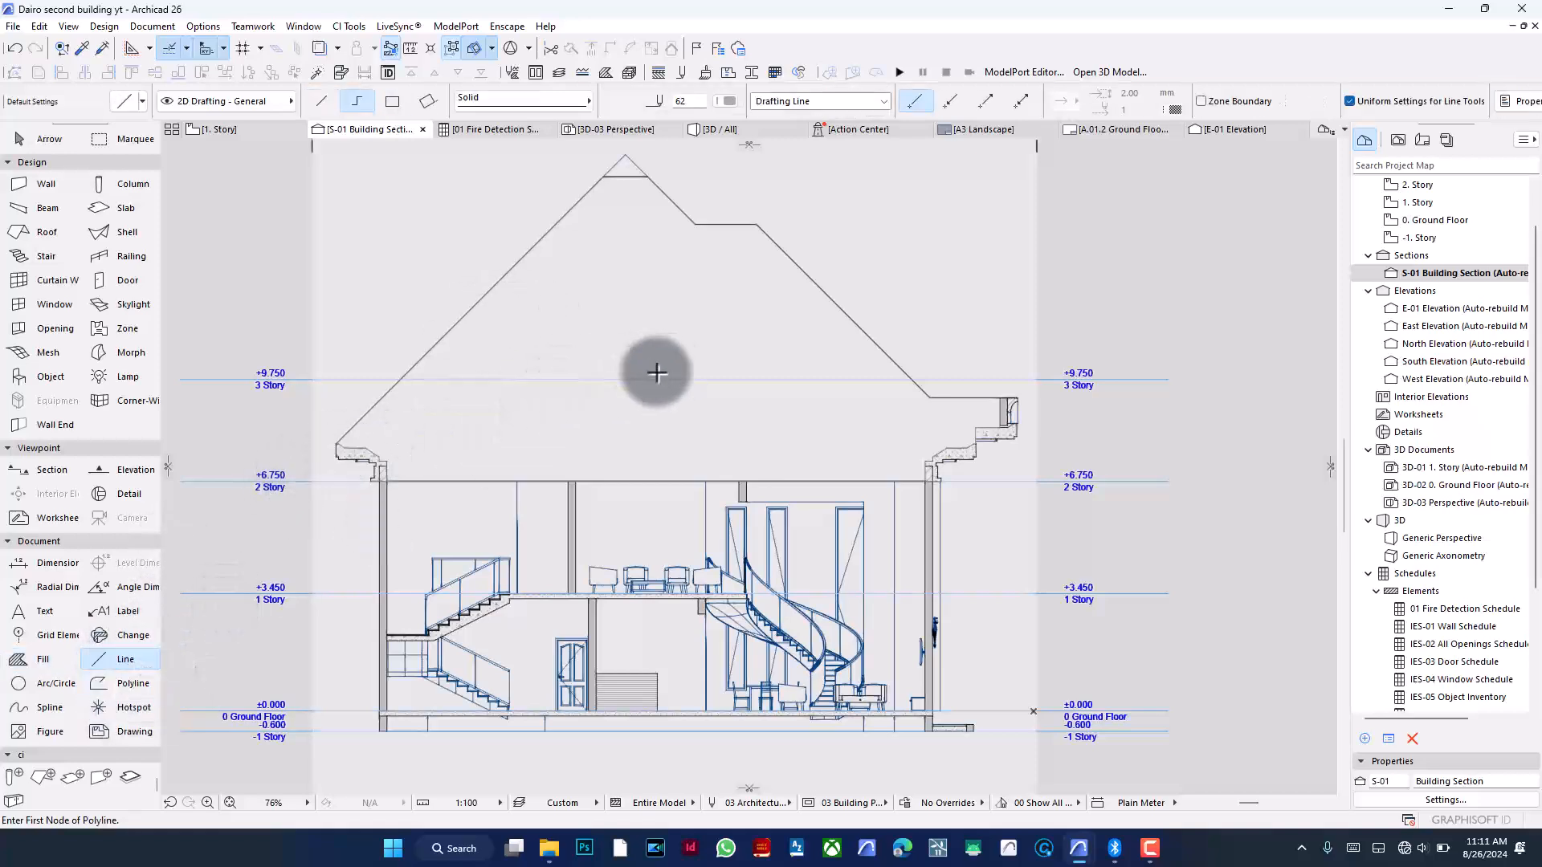
scroll(409, 459, "up", 8)
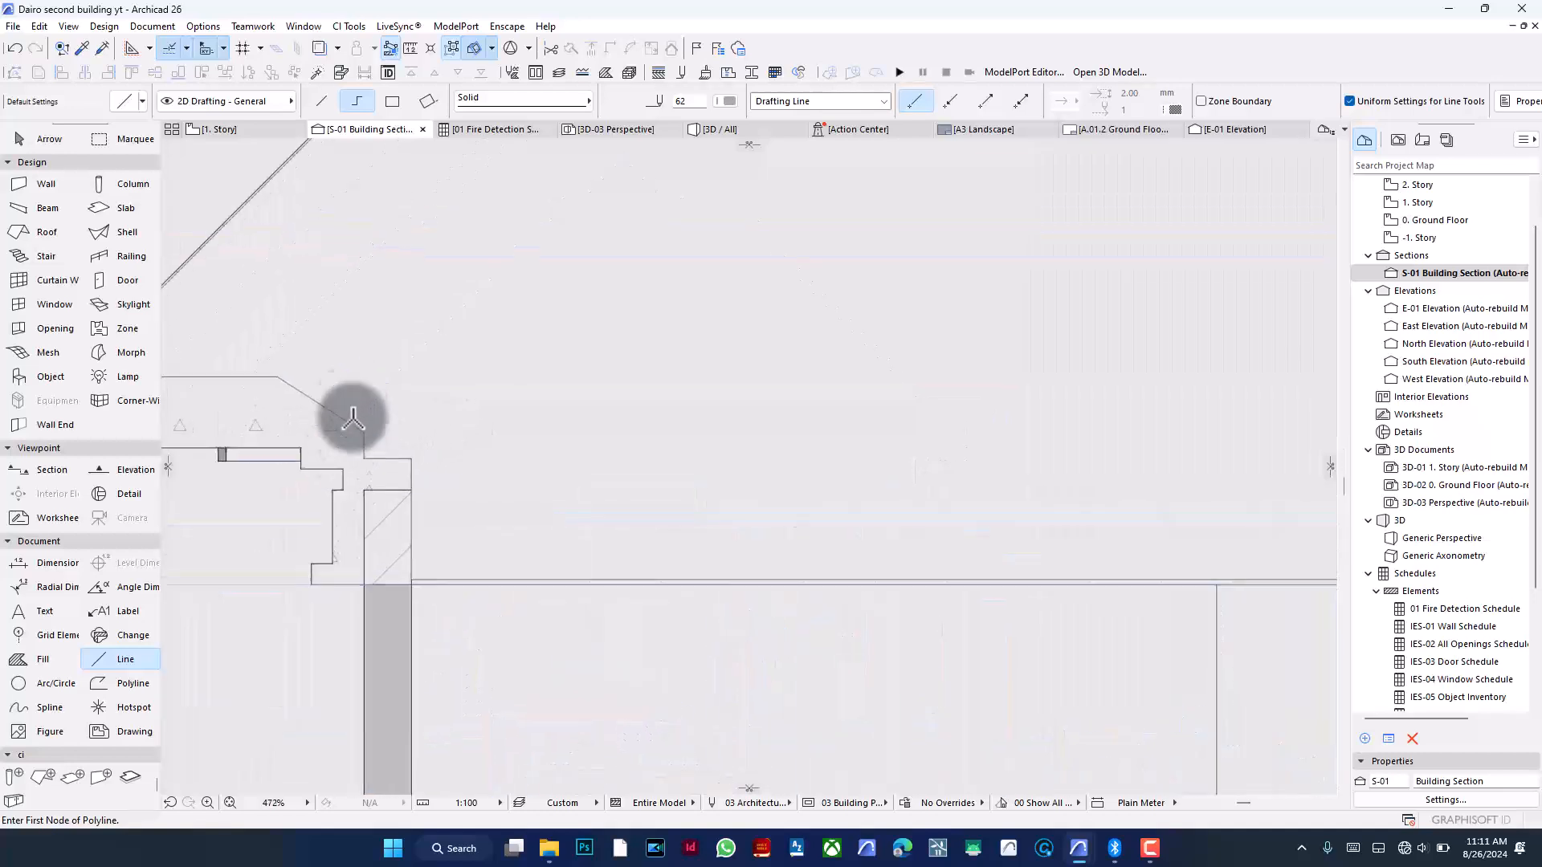
scroll(475, 449, "down", 1)
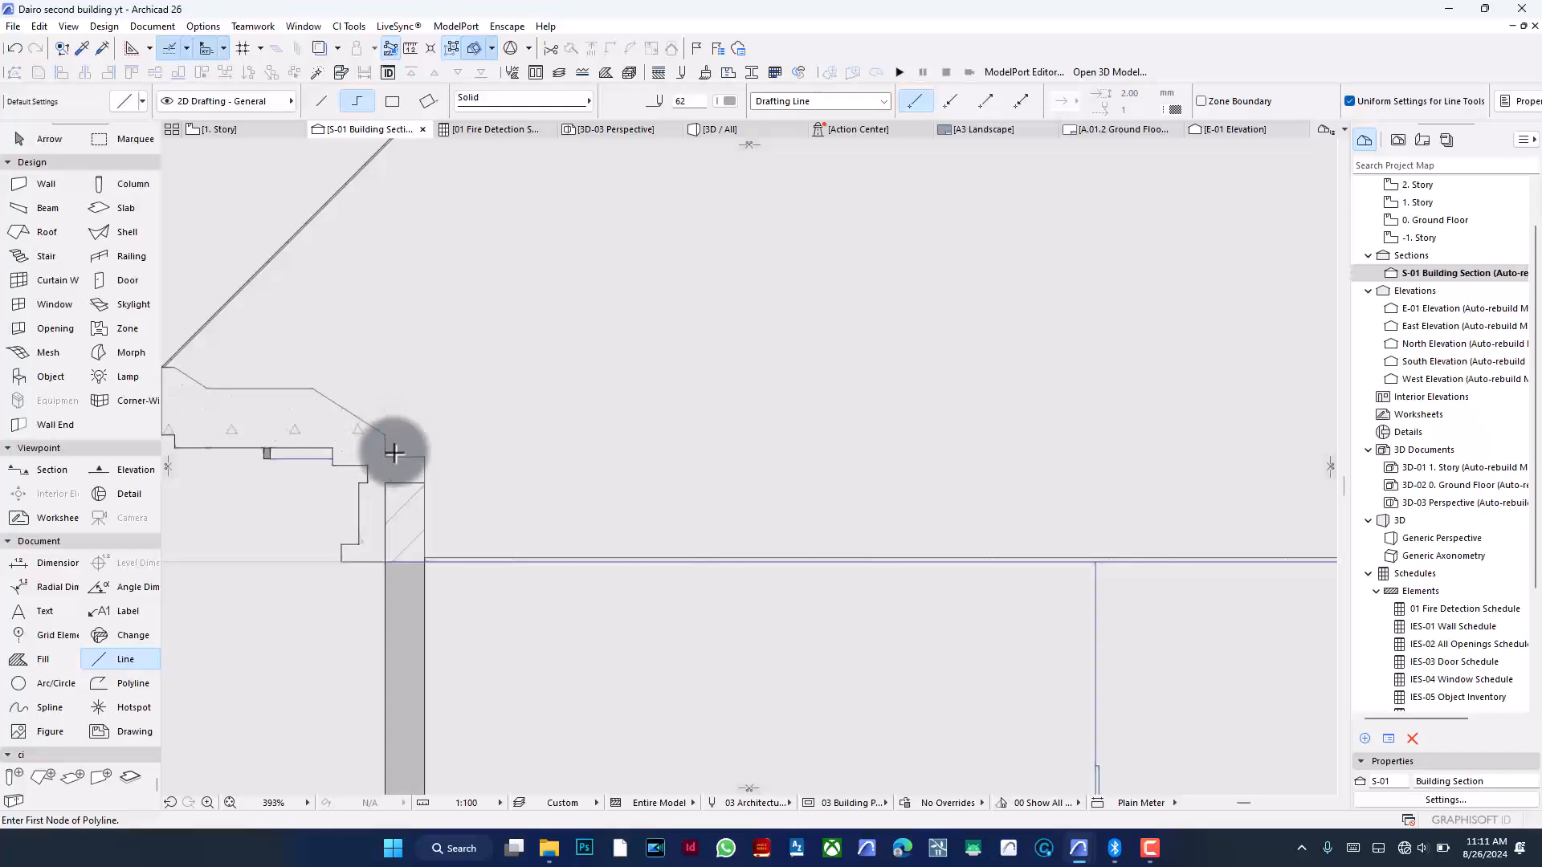
scroll(385, 447, "down", 7)
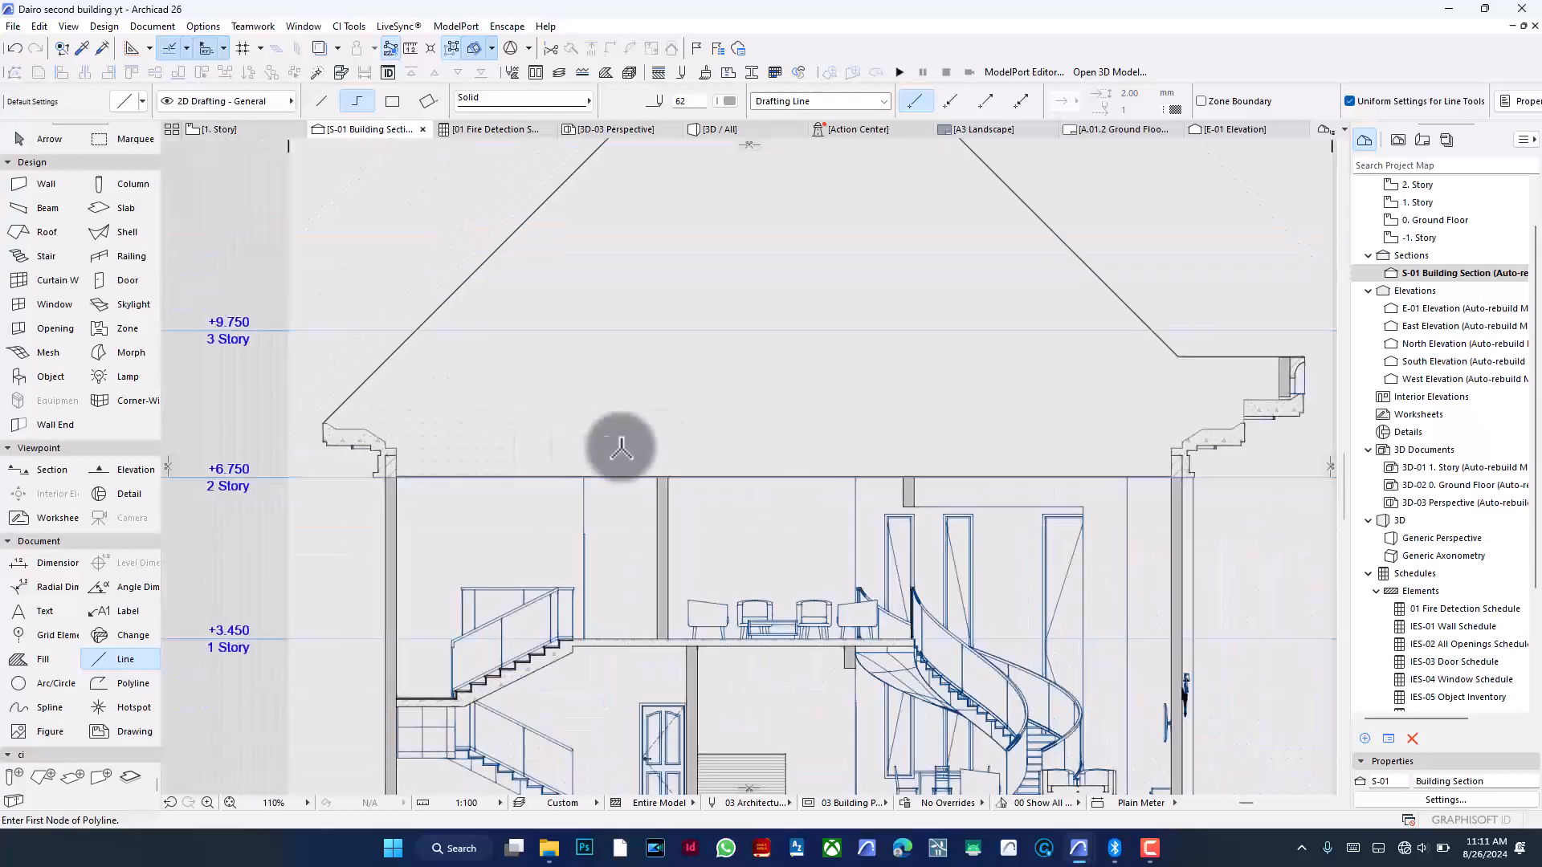
scroll(1243, 436, "up", 3)
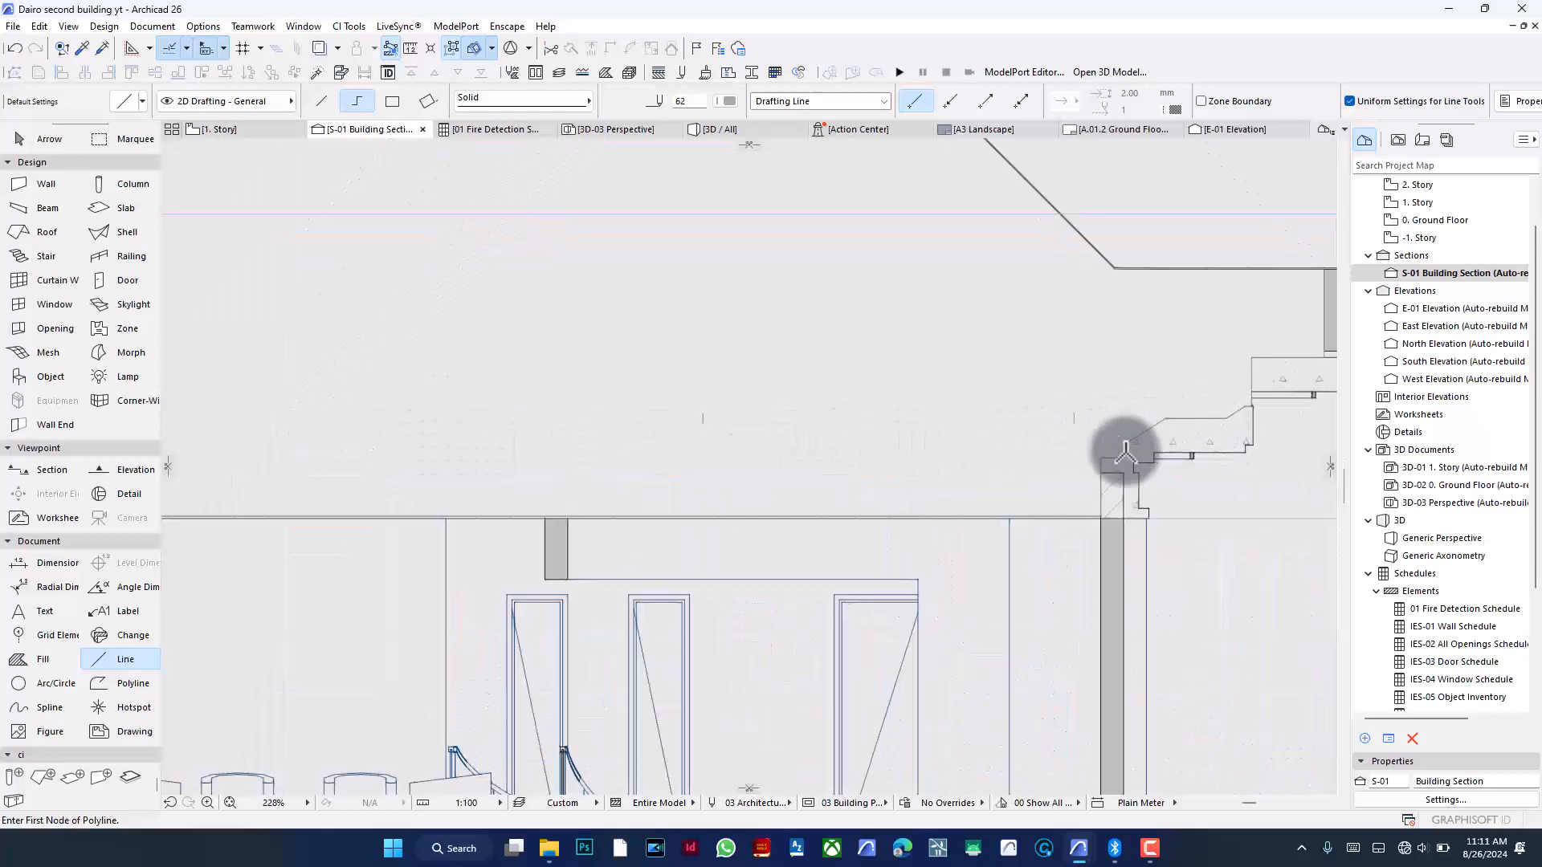
scroll(1118, 451, "up", 8)
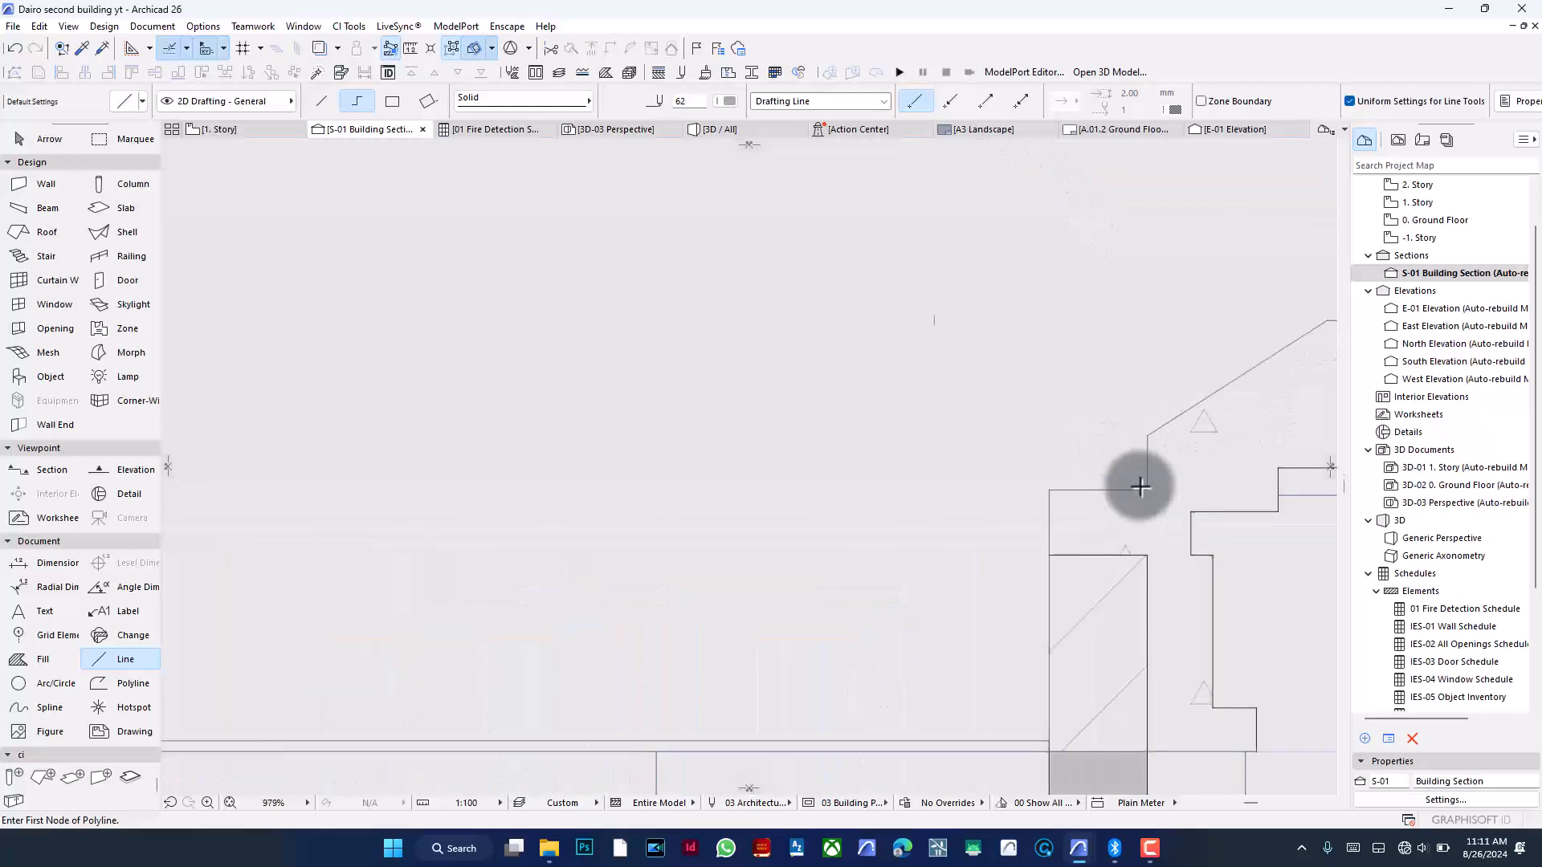
left_click(1148, 492)
scroll(1159, 394, "down", 10)
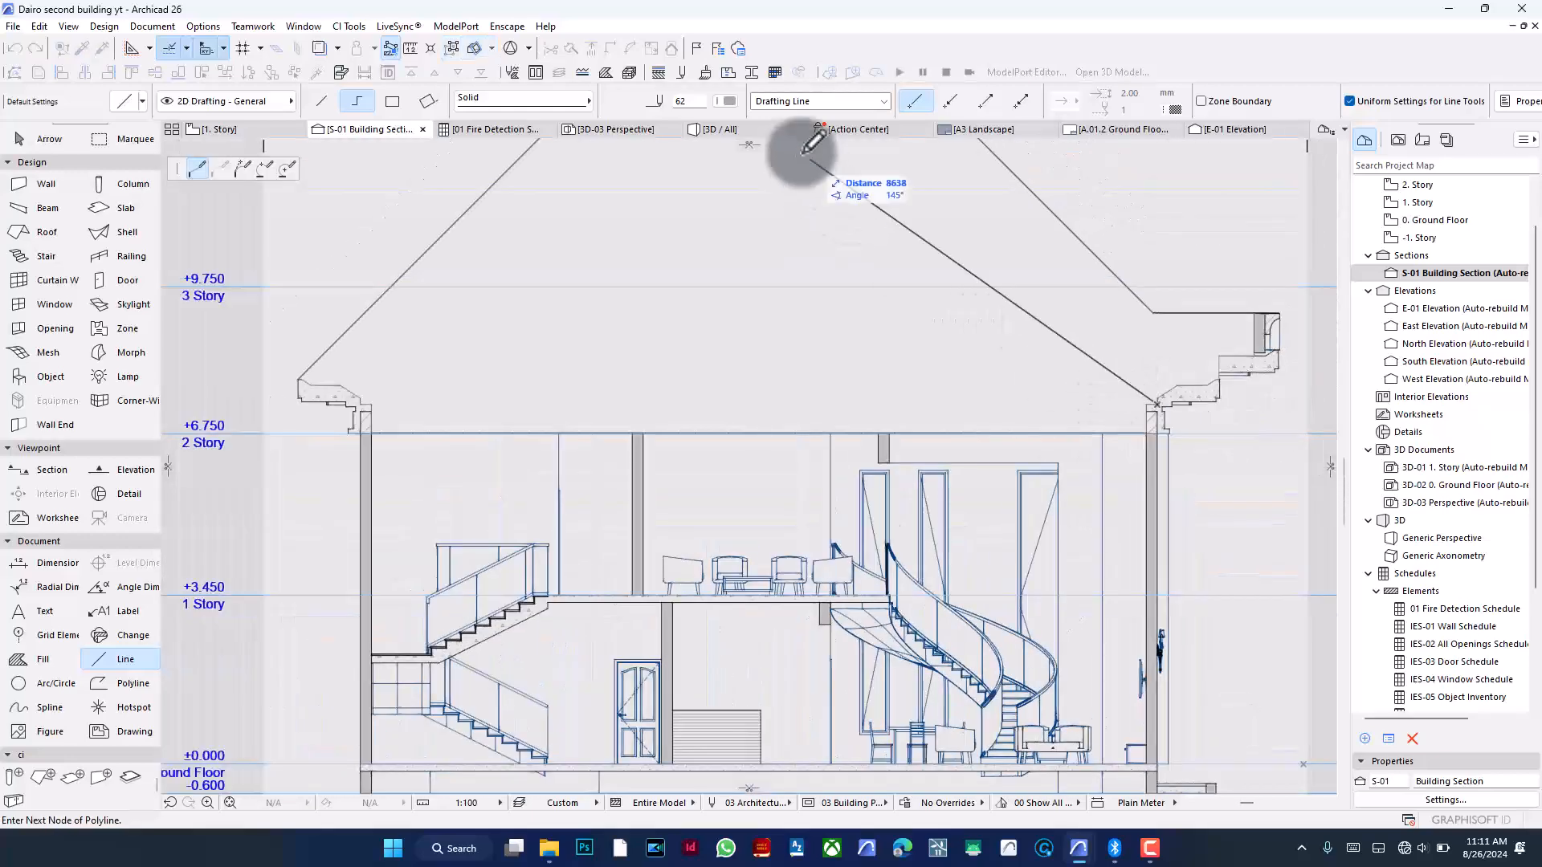
left_click(722, 99)
left_click(745, 94)
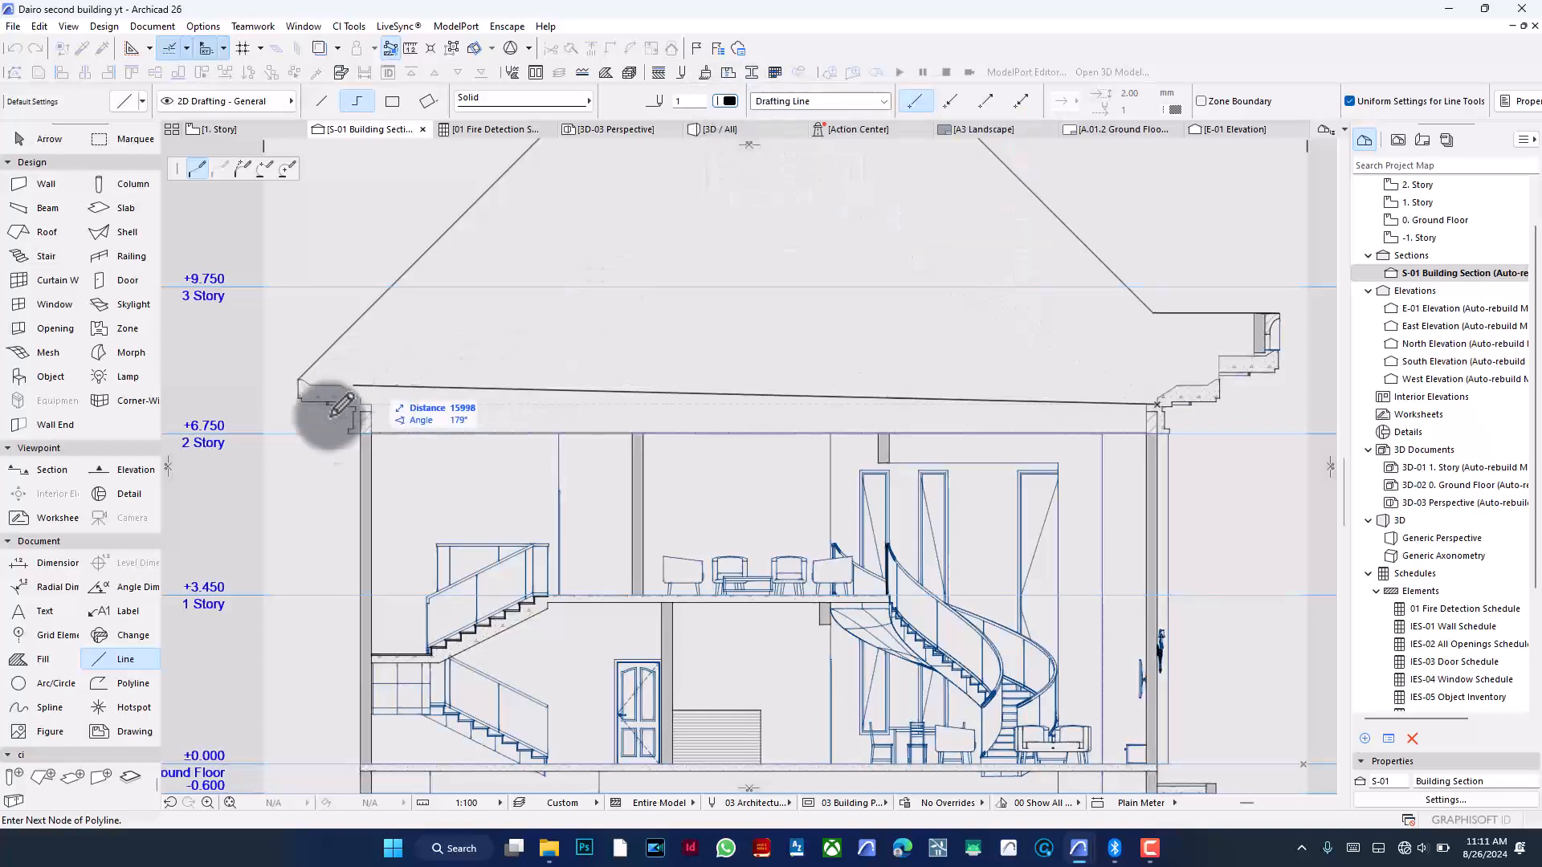
scroll(353, 394, "up", 14)
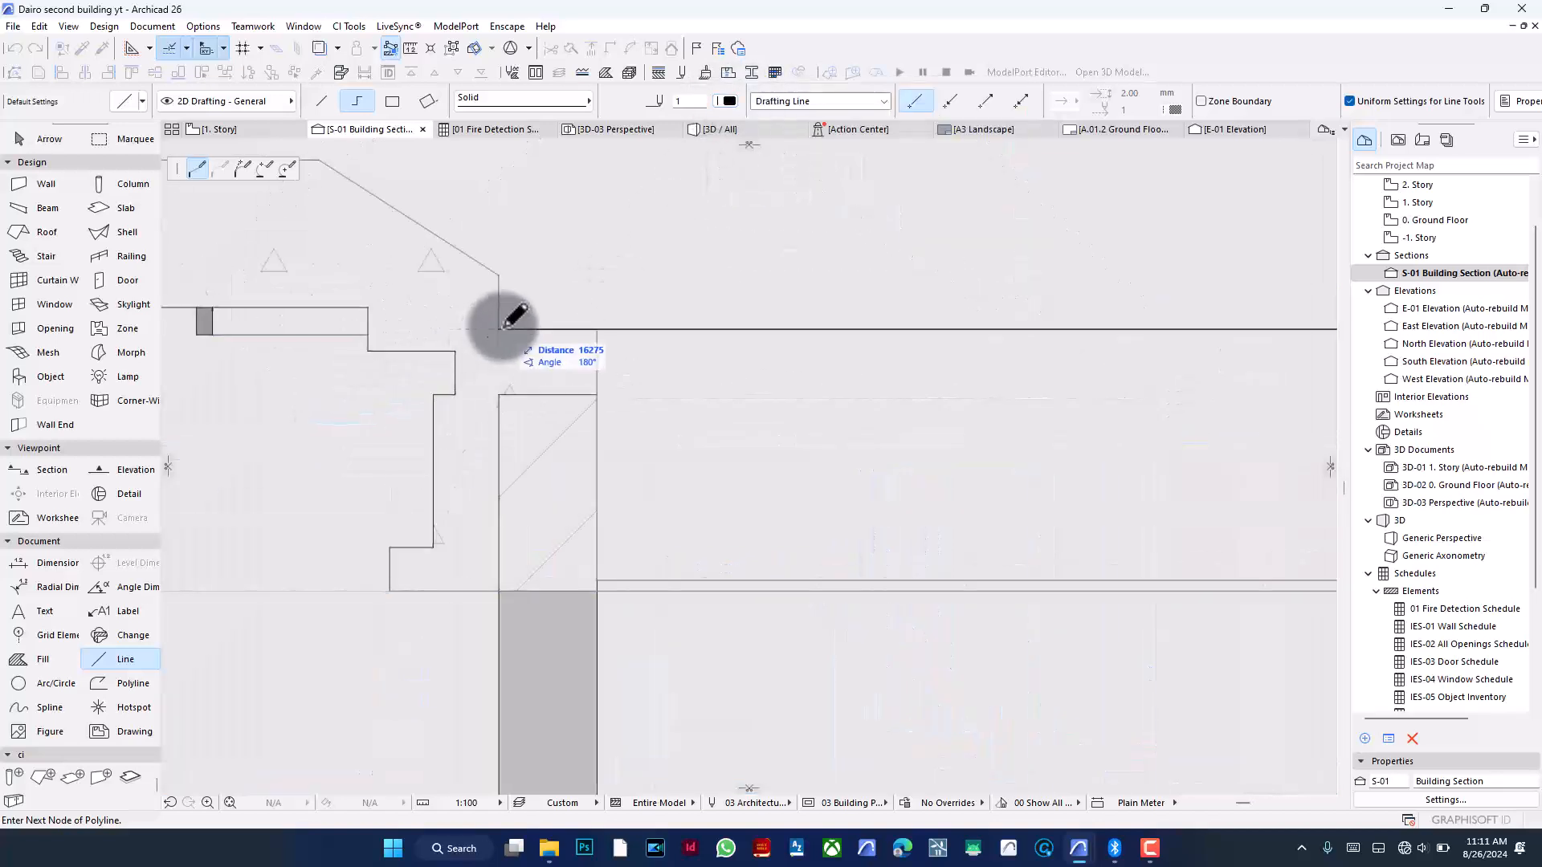
- Drag the horizontal line up so it meets the corner where the left roof slope ends
key("ctrl+d")
left_click(618, 326)
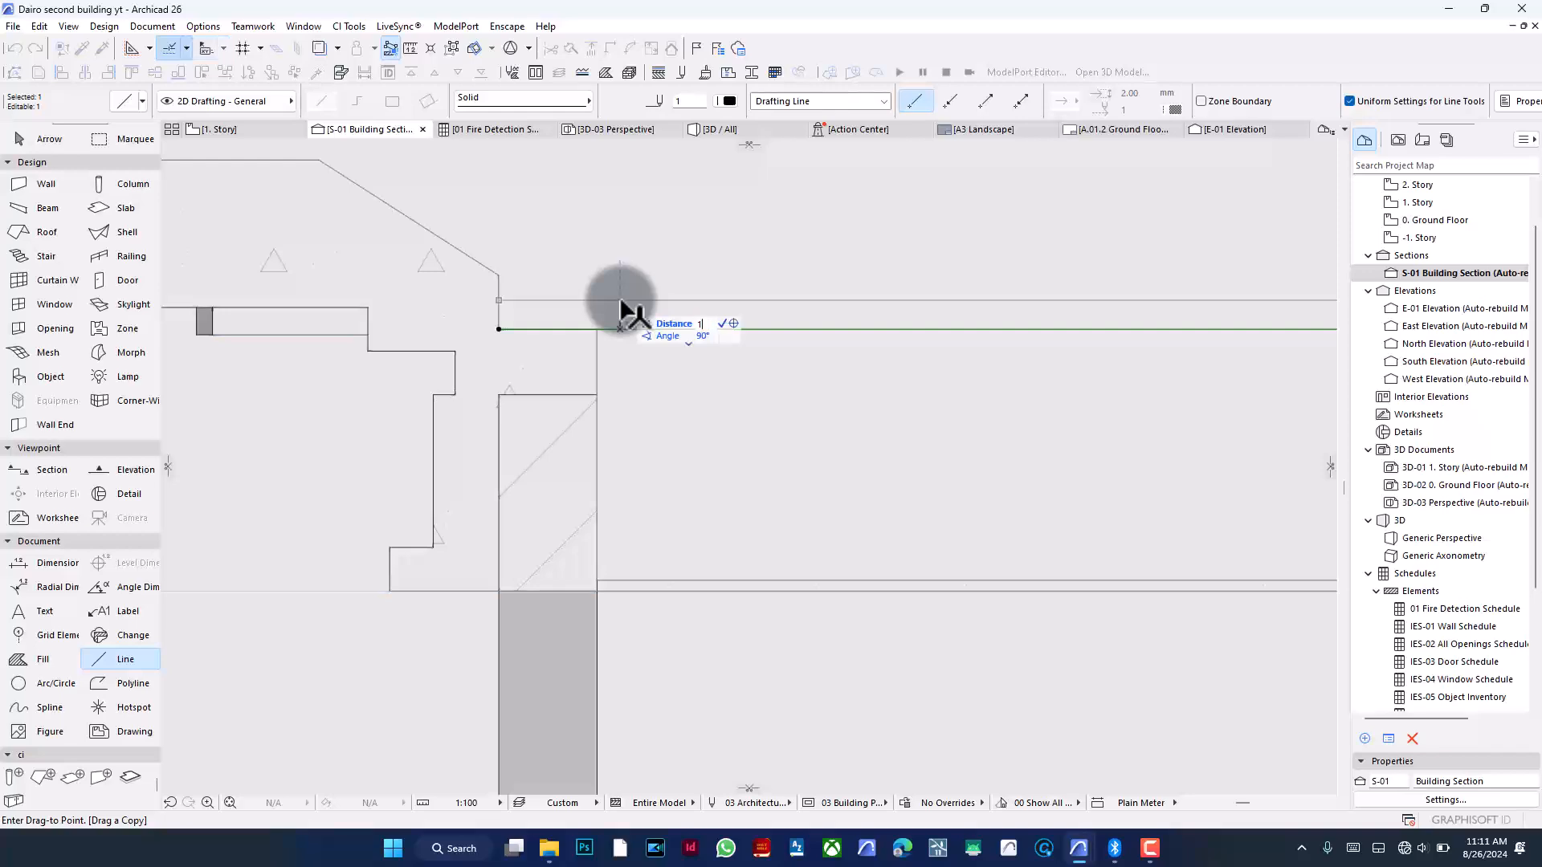
key("Return")
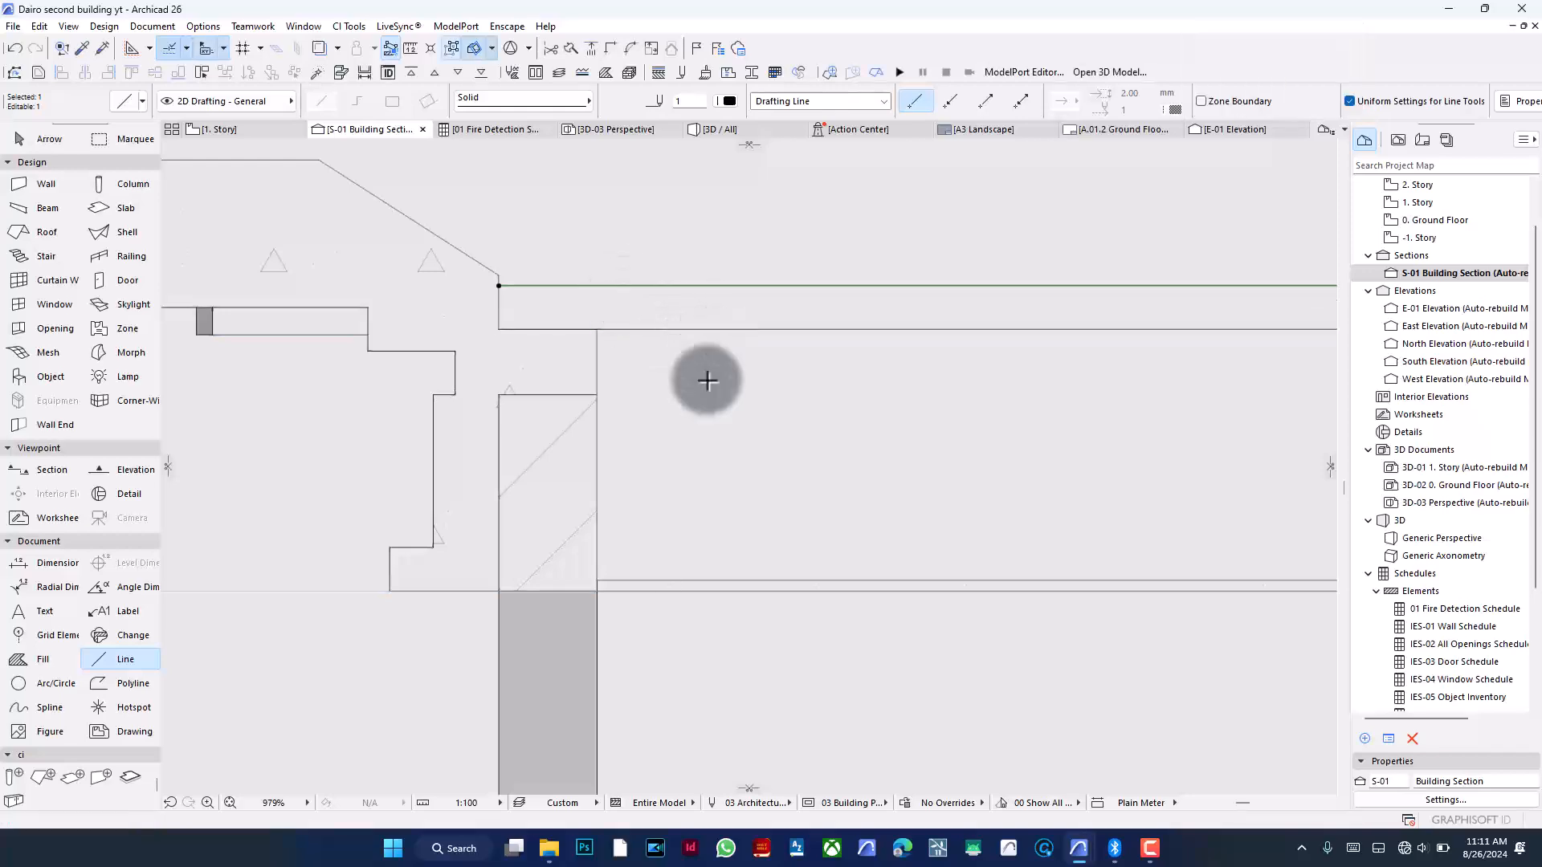
- Draw a vertical line from just below the roof ridge down to the ceiling line
scroll(447, 431, "down", 10)
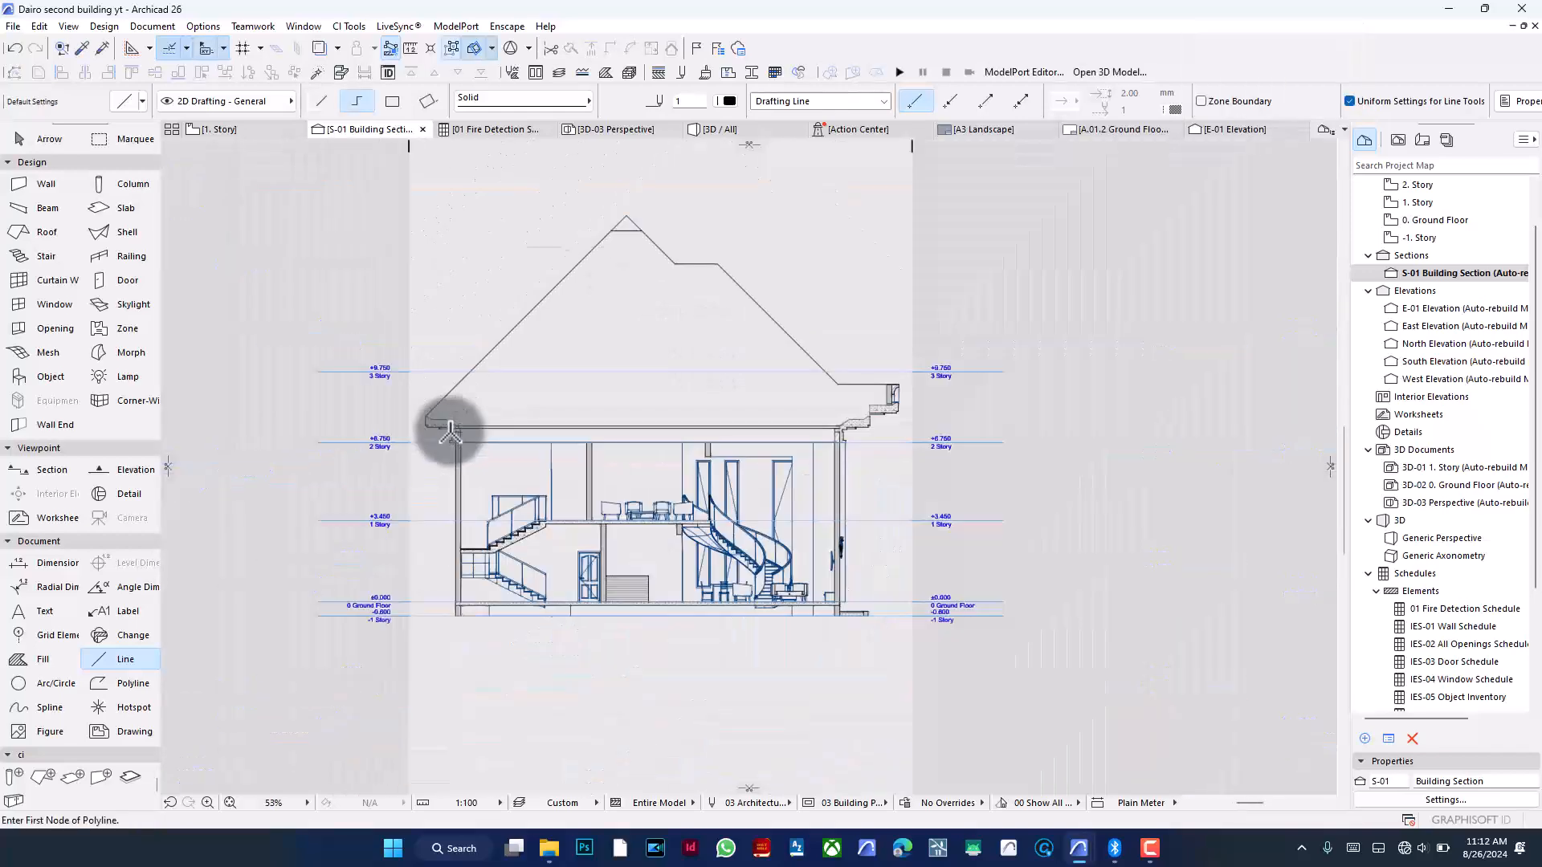
scroll(590, 295, "up", 1)
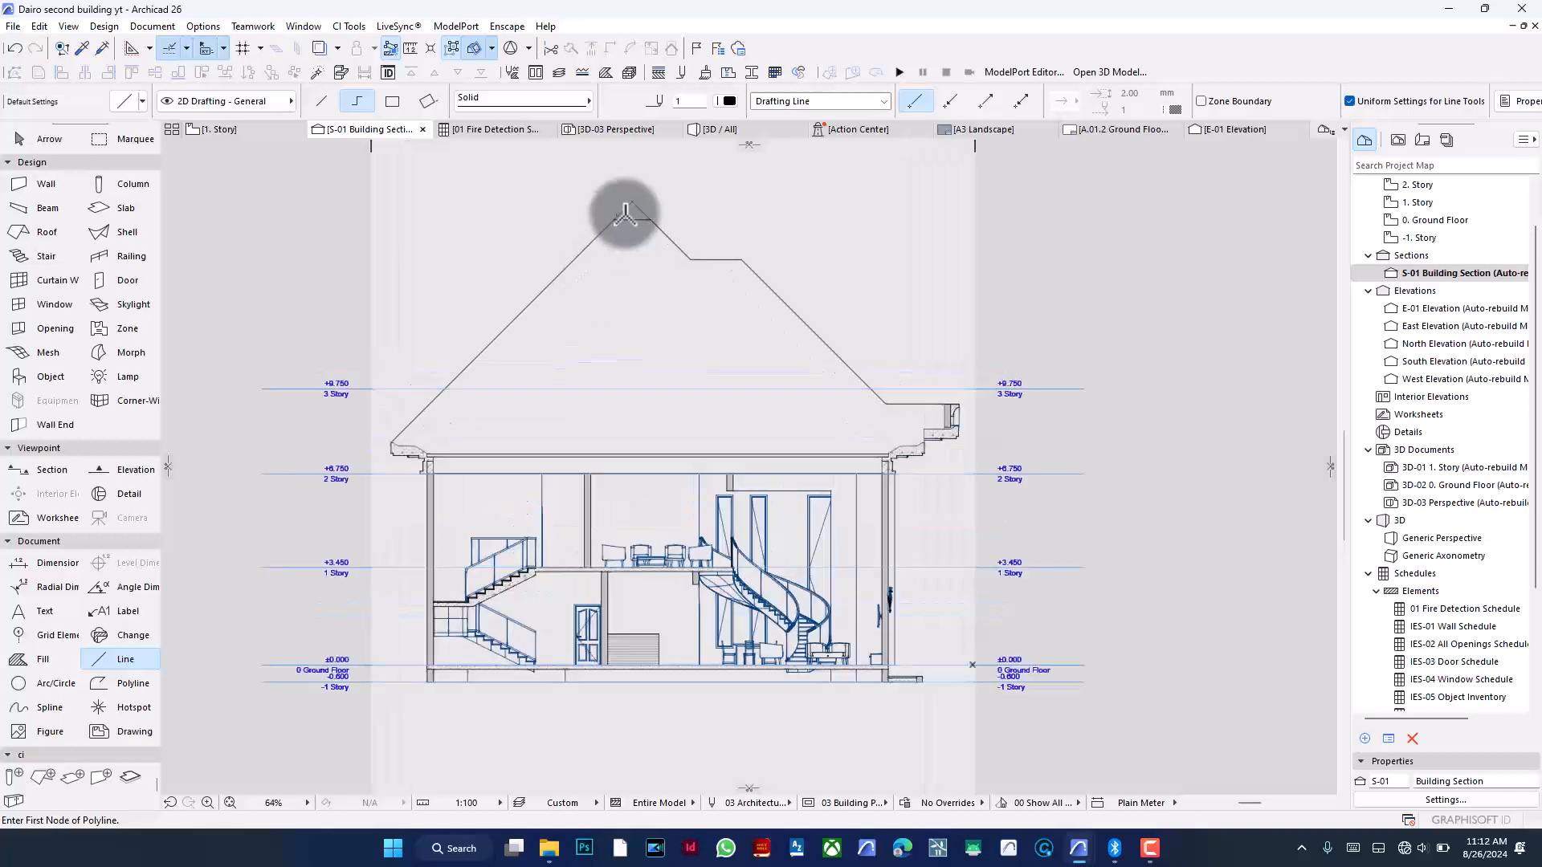
scroll(632, 196, "up", 5)
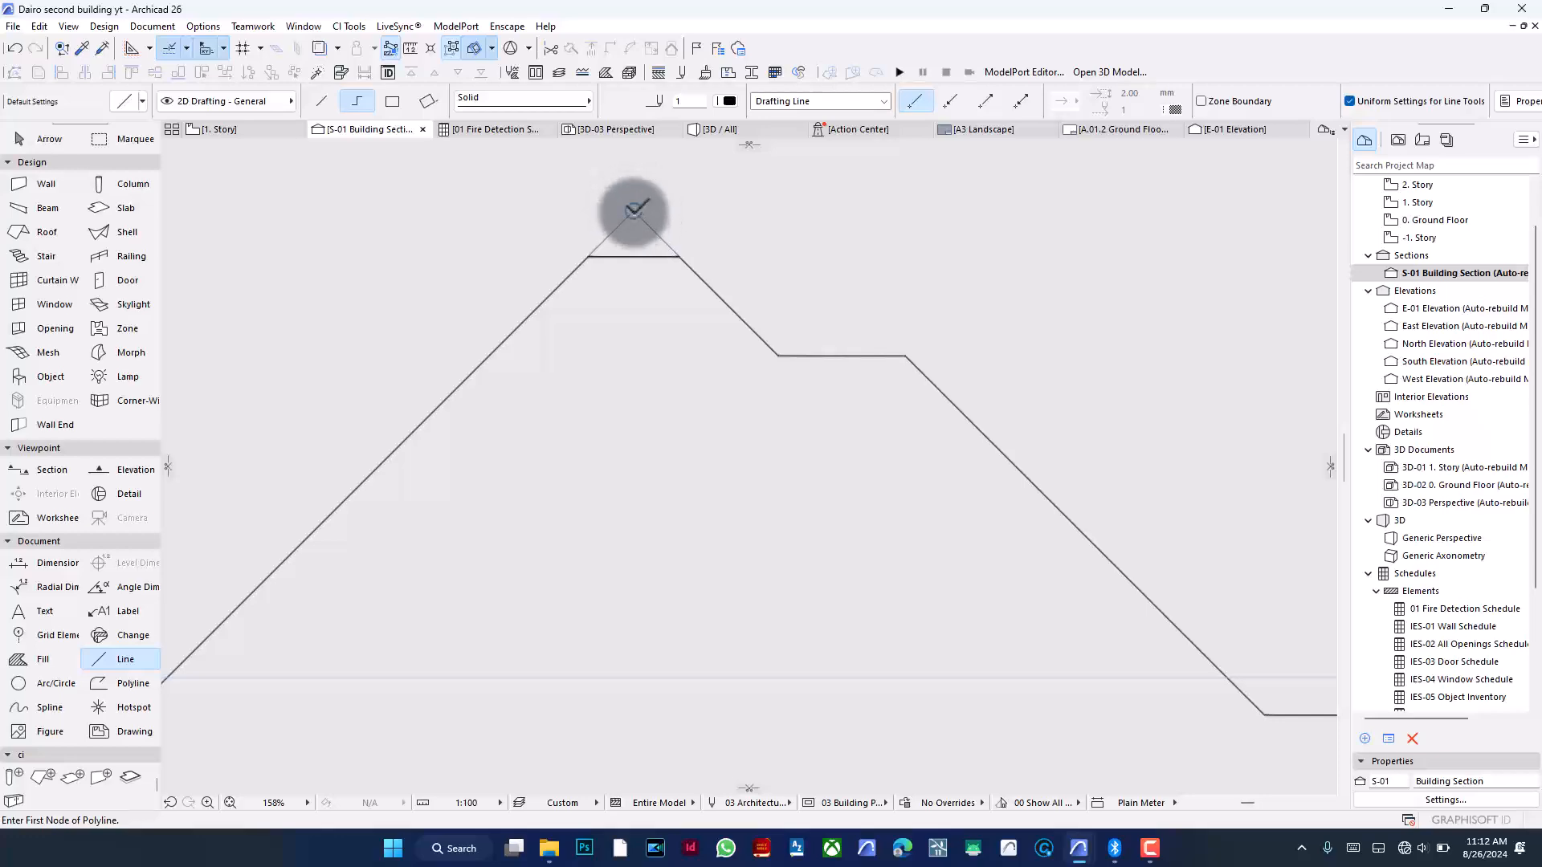
left_click(634, 255)
scroll(634, 255, "down", 4)
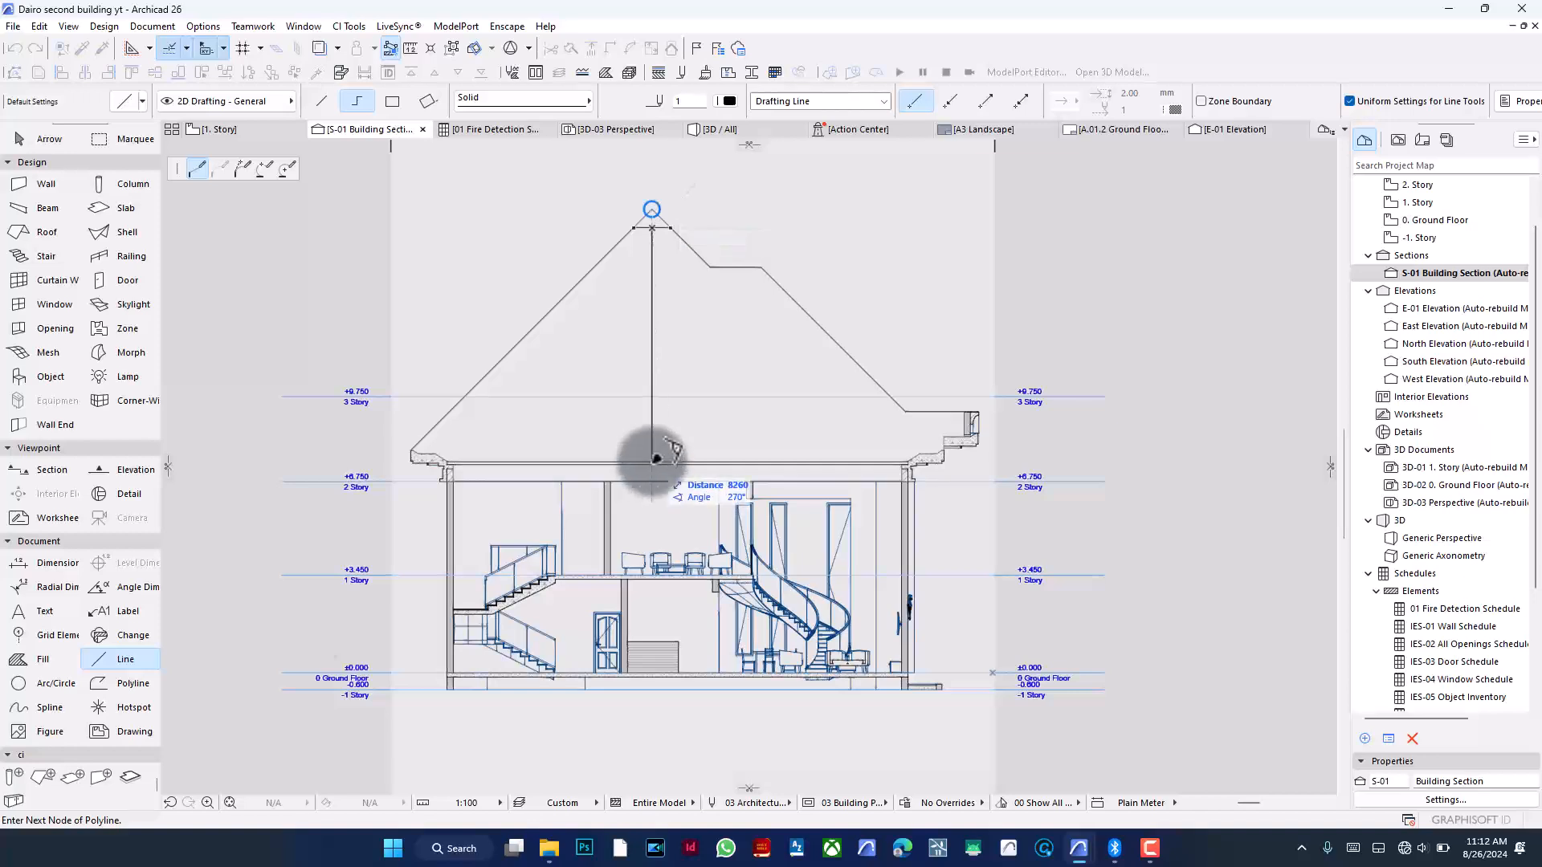
double_click(656, 459)
- Draw a vertical line from the left end of the roof's flat step down to the ceiling line
scroll(650, 455, "up", 4)
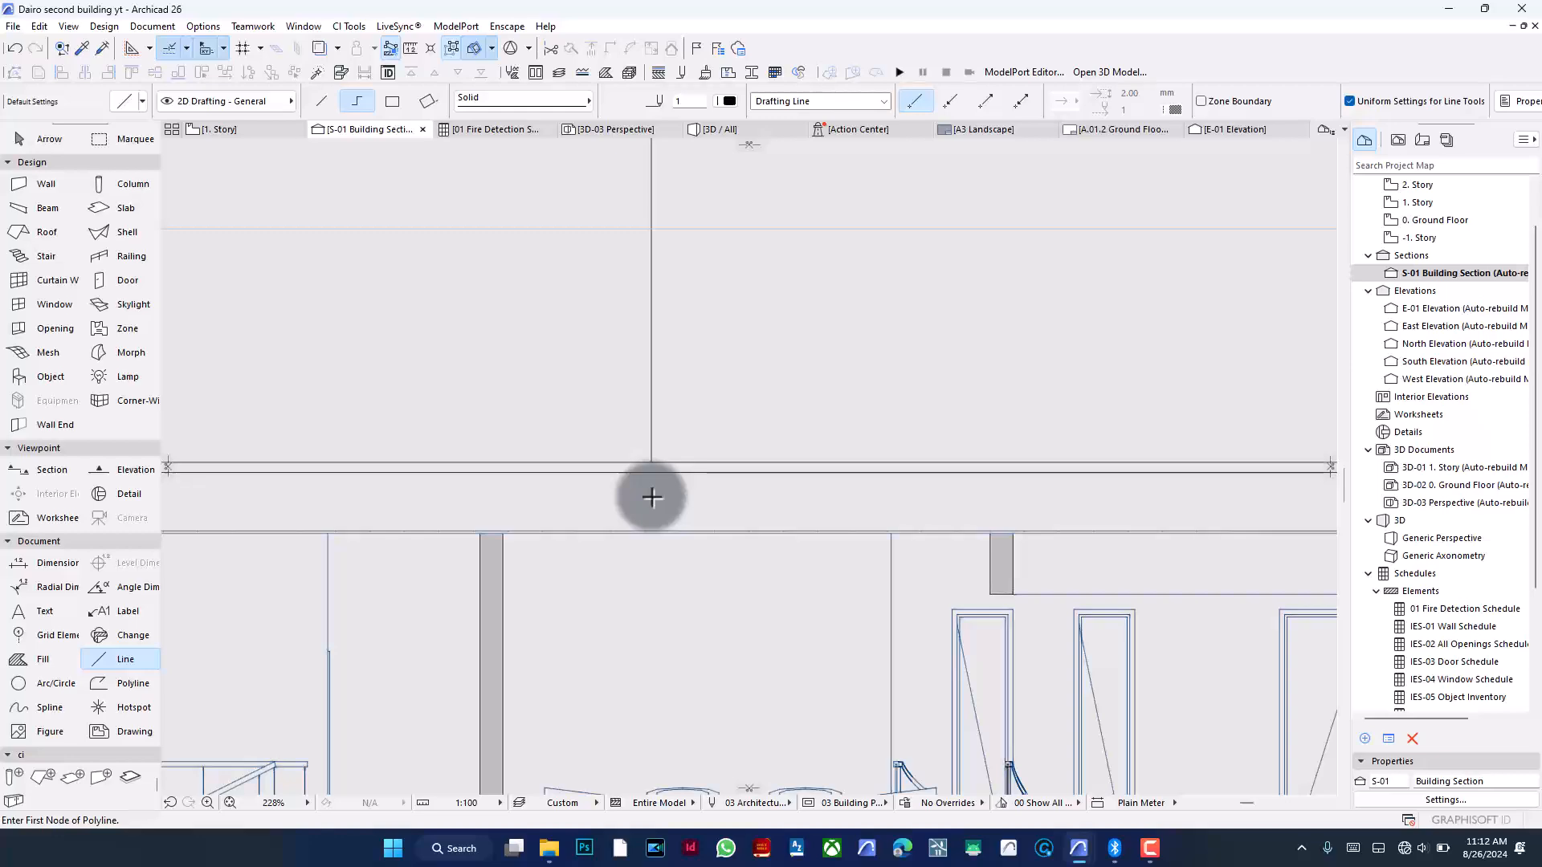
scroll(649, 496, "down", 4)
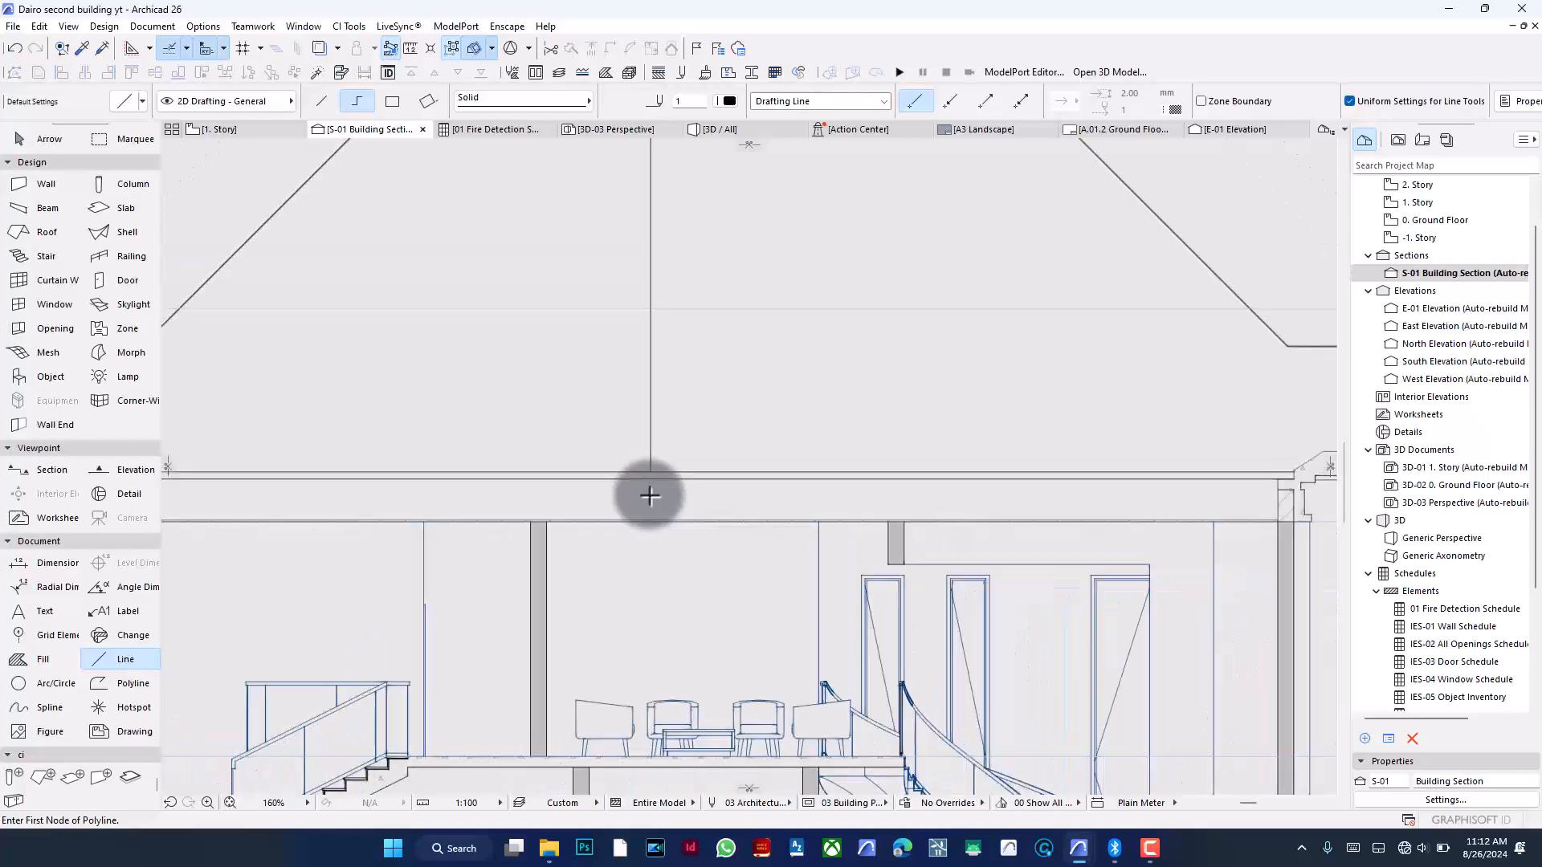
left_click(719, 251)
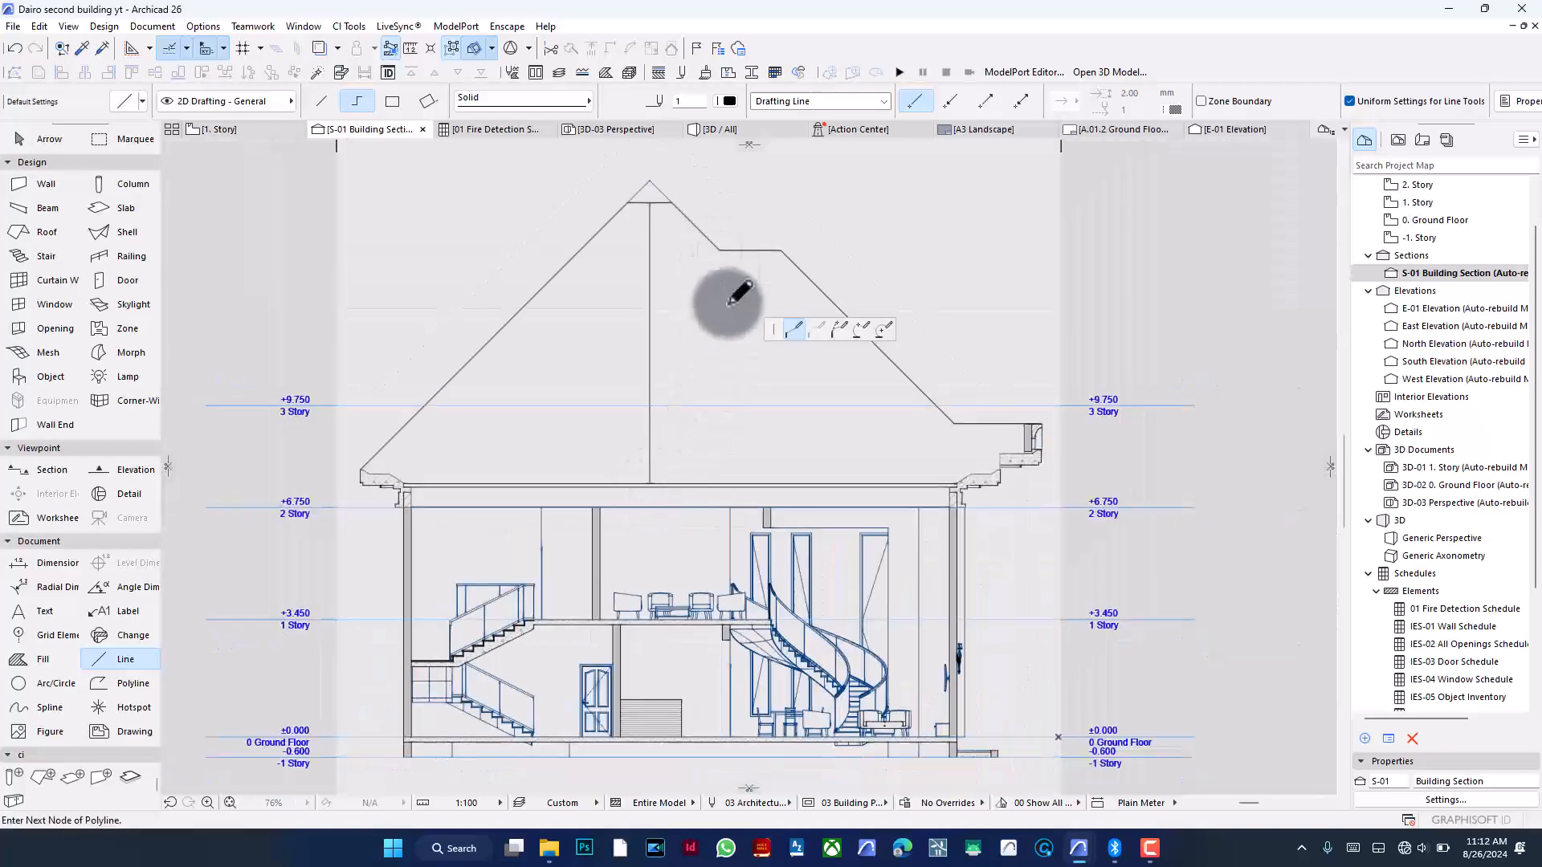
scroll(721, 474, "up", 1)
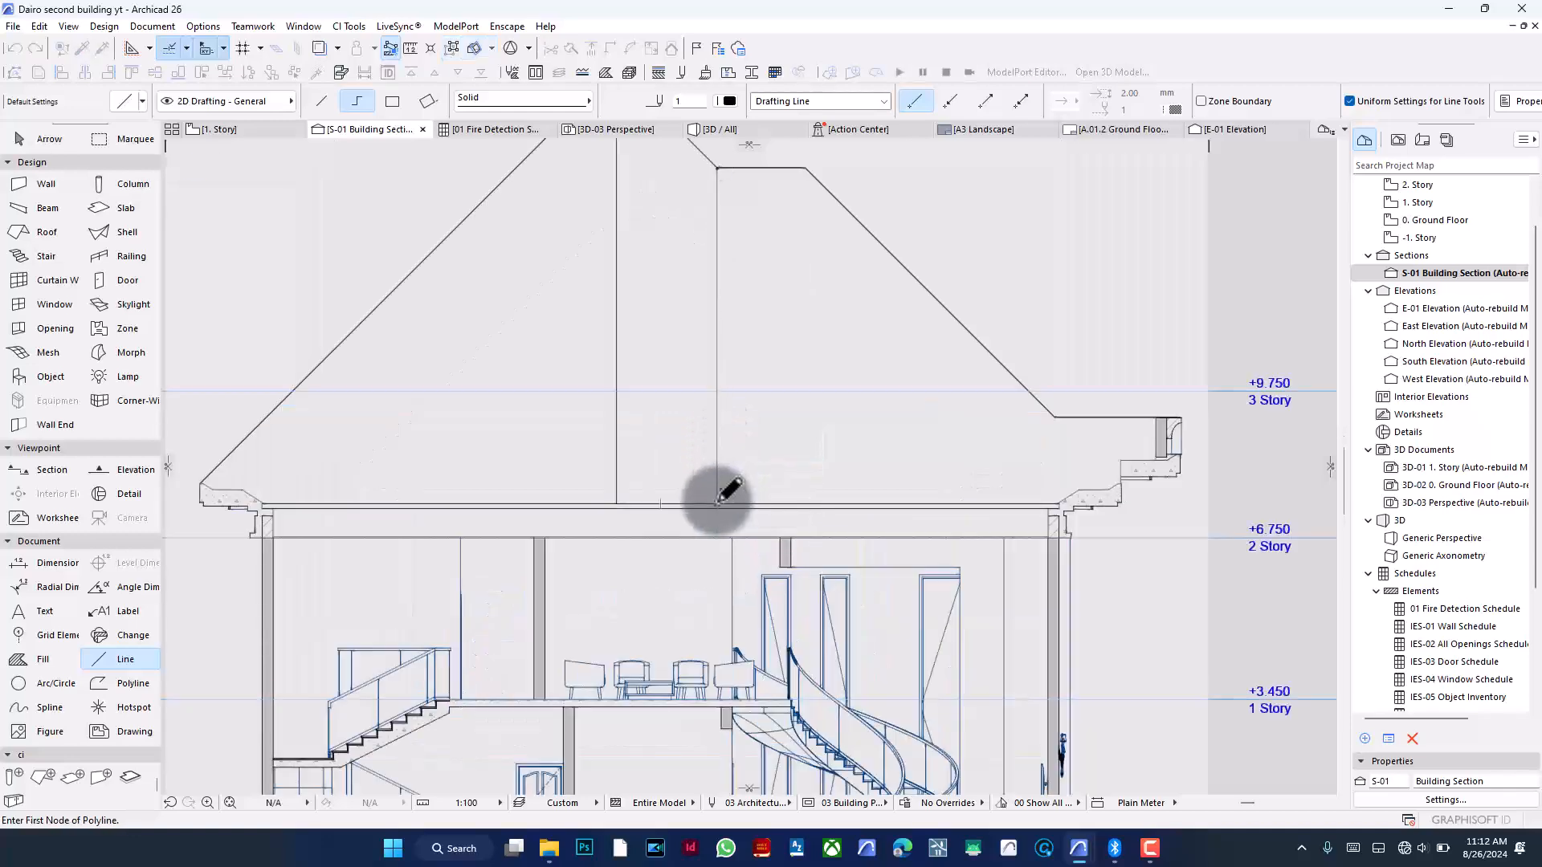
- Draw a vertical line from the right end of the roof's flat step down to the ceiling line
scroll(757, 209, "up", 1)
left_click(813, 157)
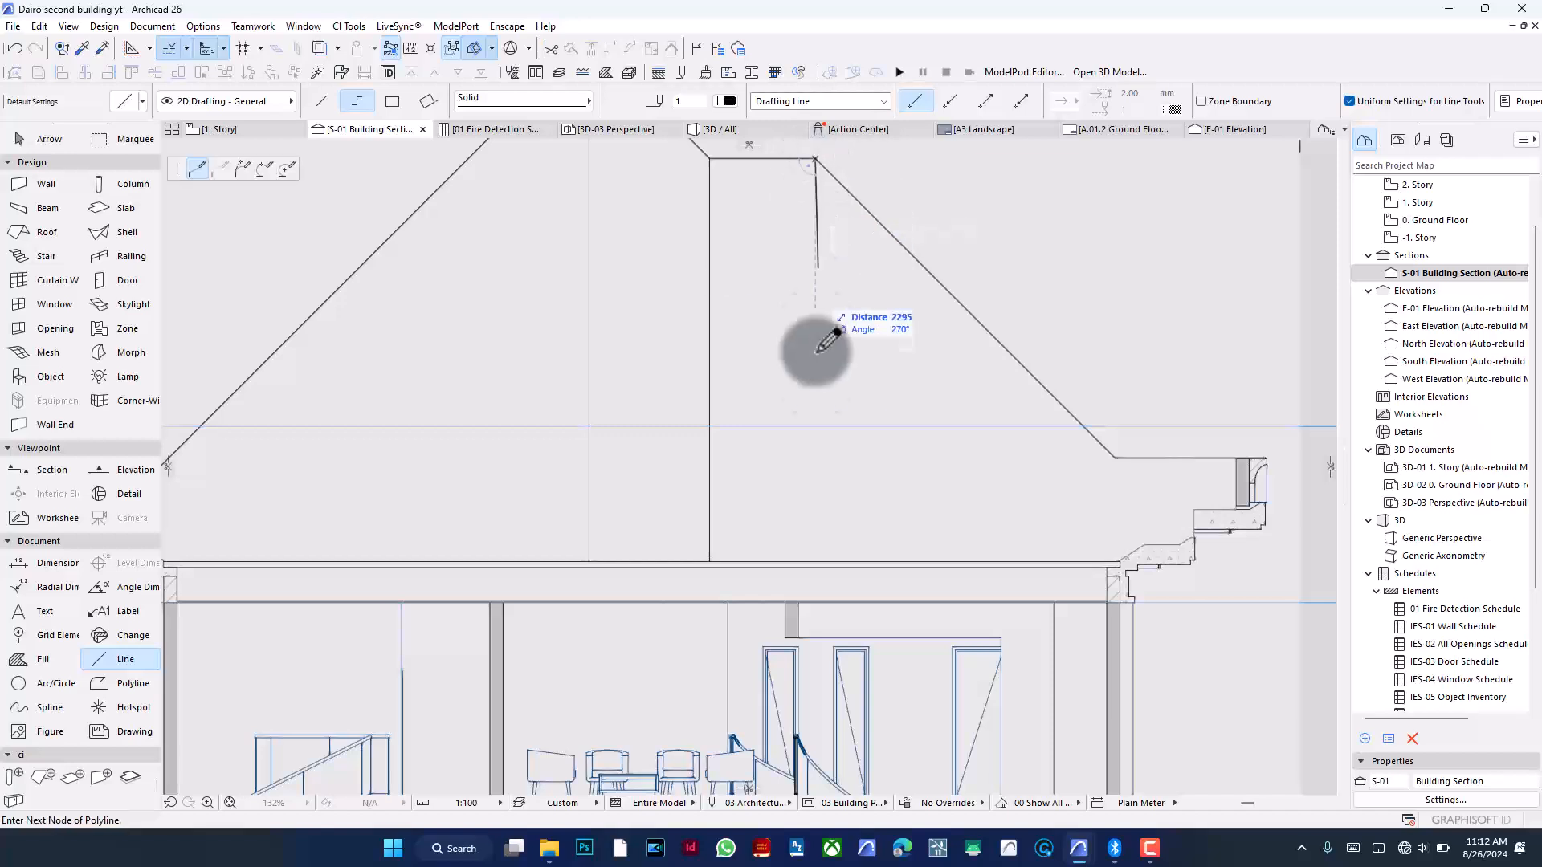
double_click(820, 554)
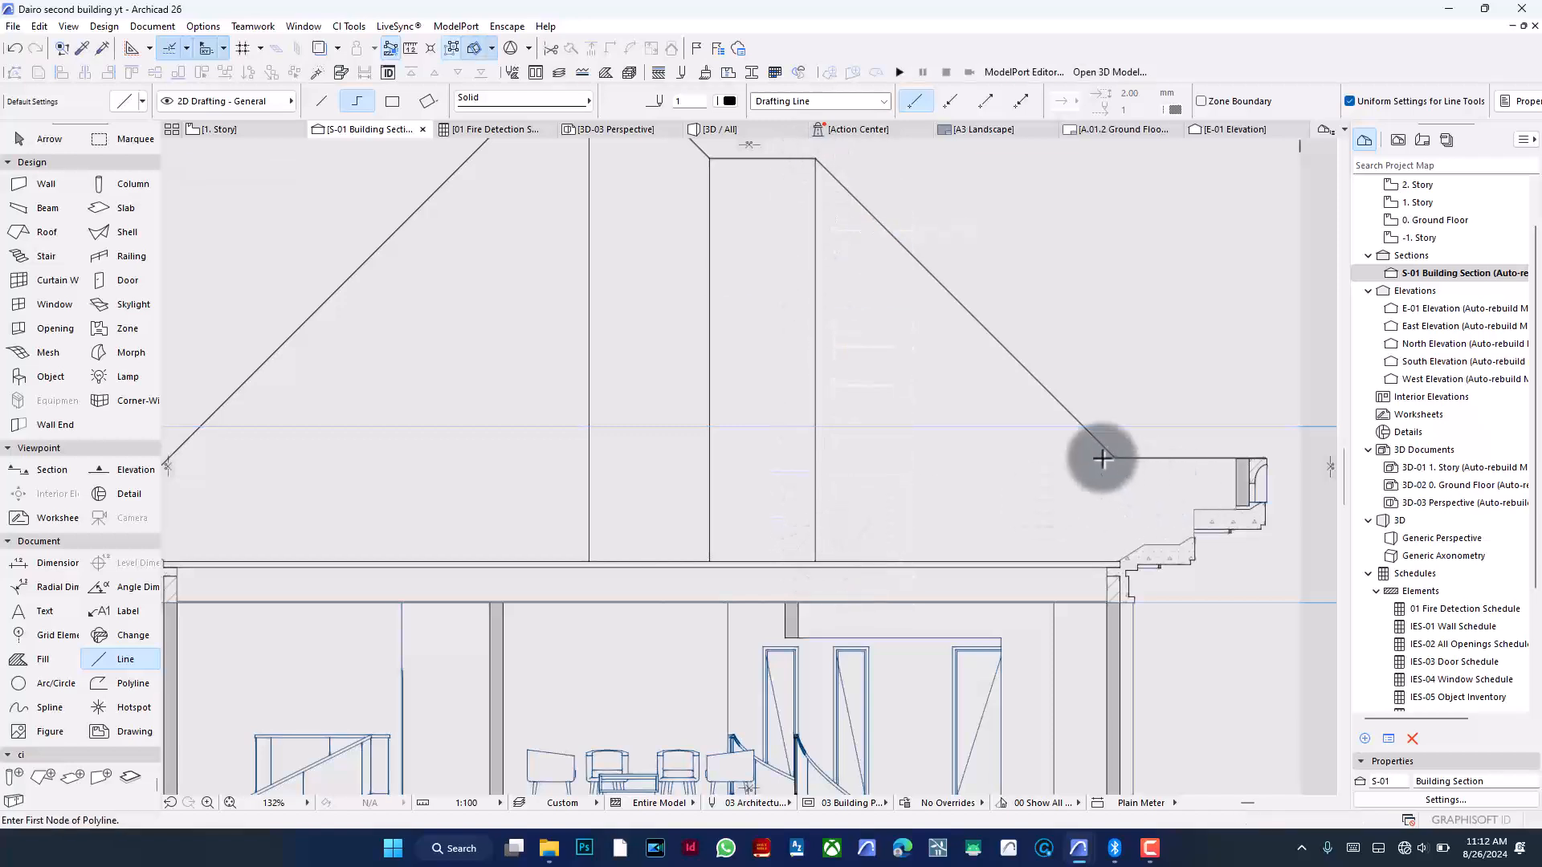
- Draw a vertical line from the right roof corner above the eave down to the ceiling line
scroll(1135, 486, "up", 3)
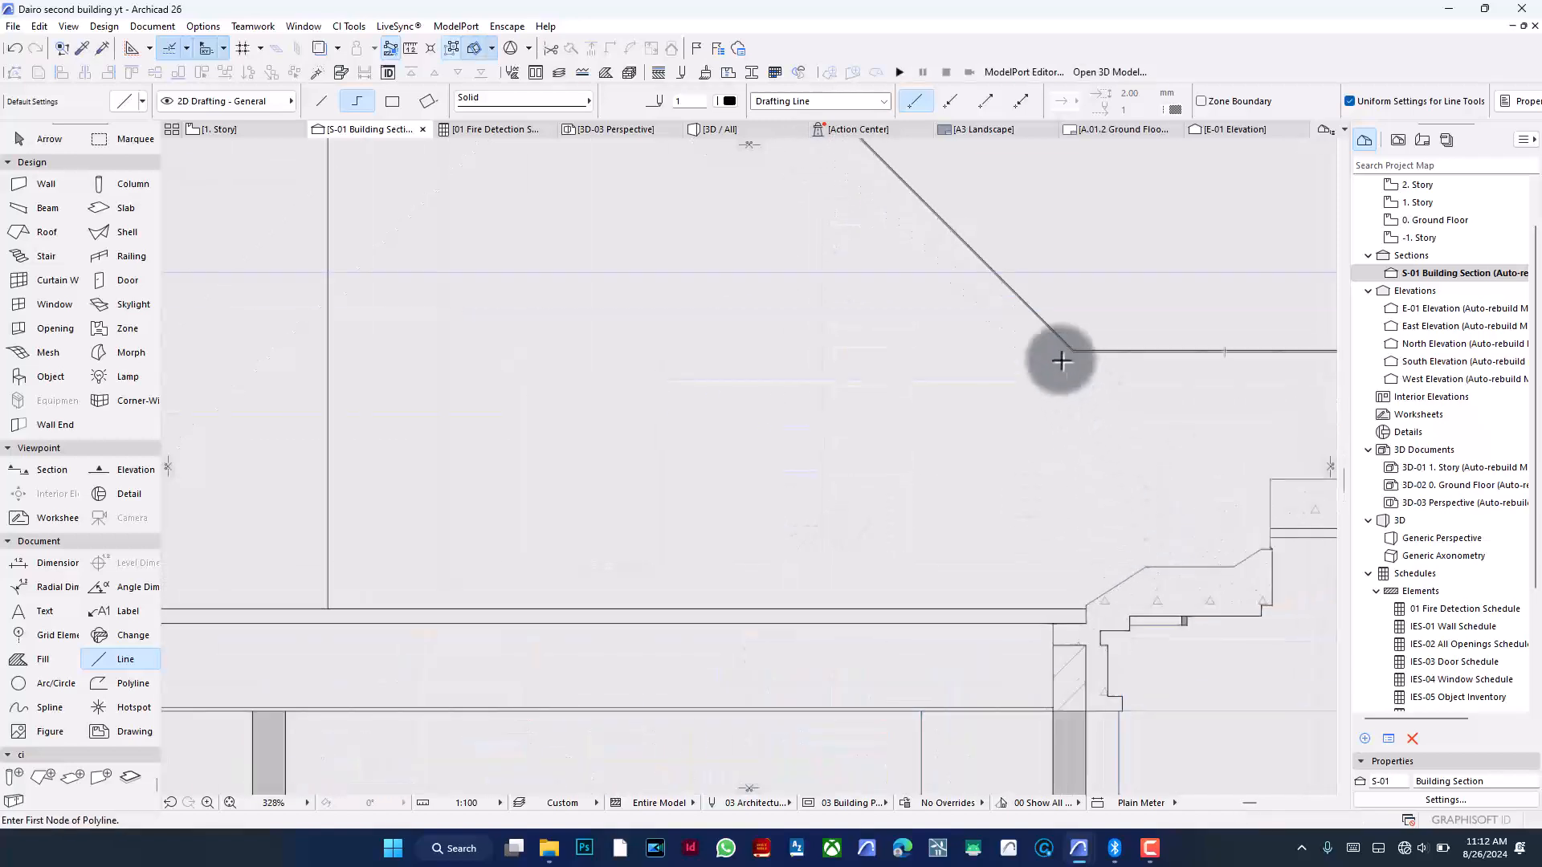
left_click(1073, 350)
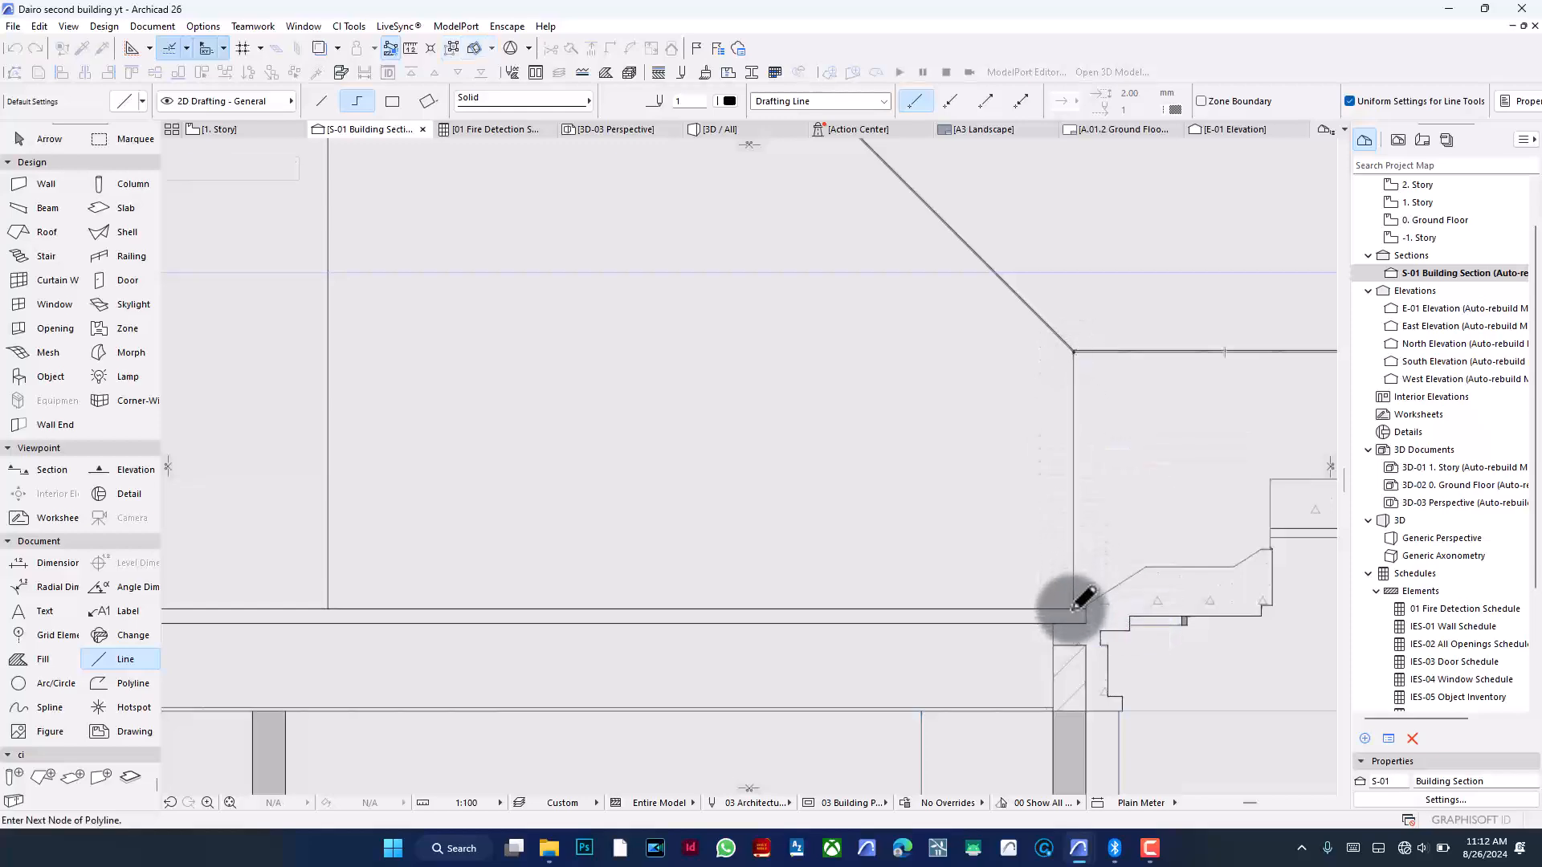
double_click(1076, 608)
- Select the vertical line under the ridge and drag it slightly to the right
scroll(1068, 451, "down", 4)
scroll(1065, 453, "down", 1)
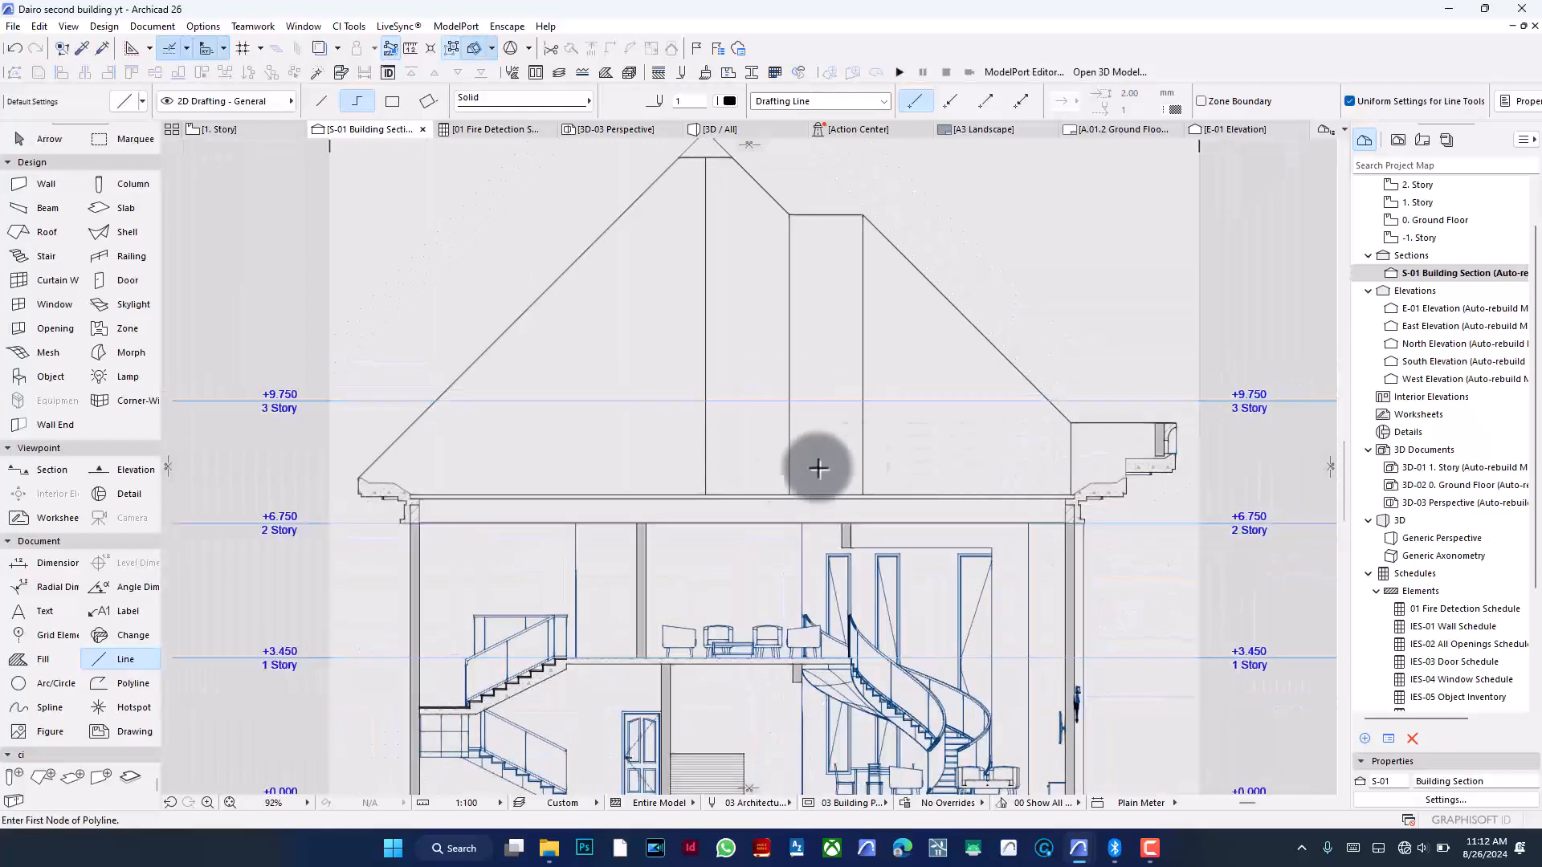
scroll(733, 475, "down", 1)
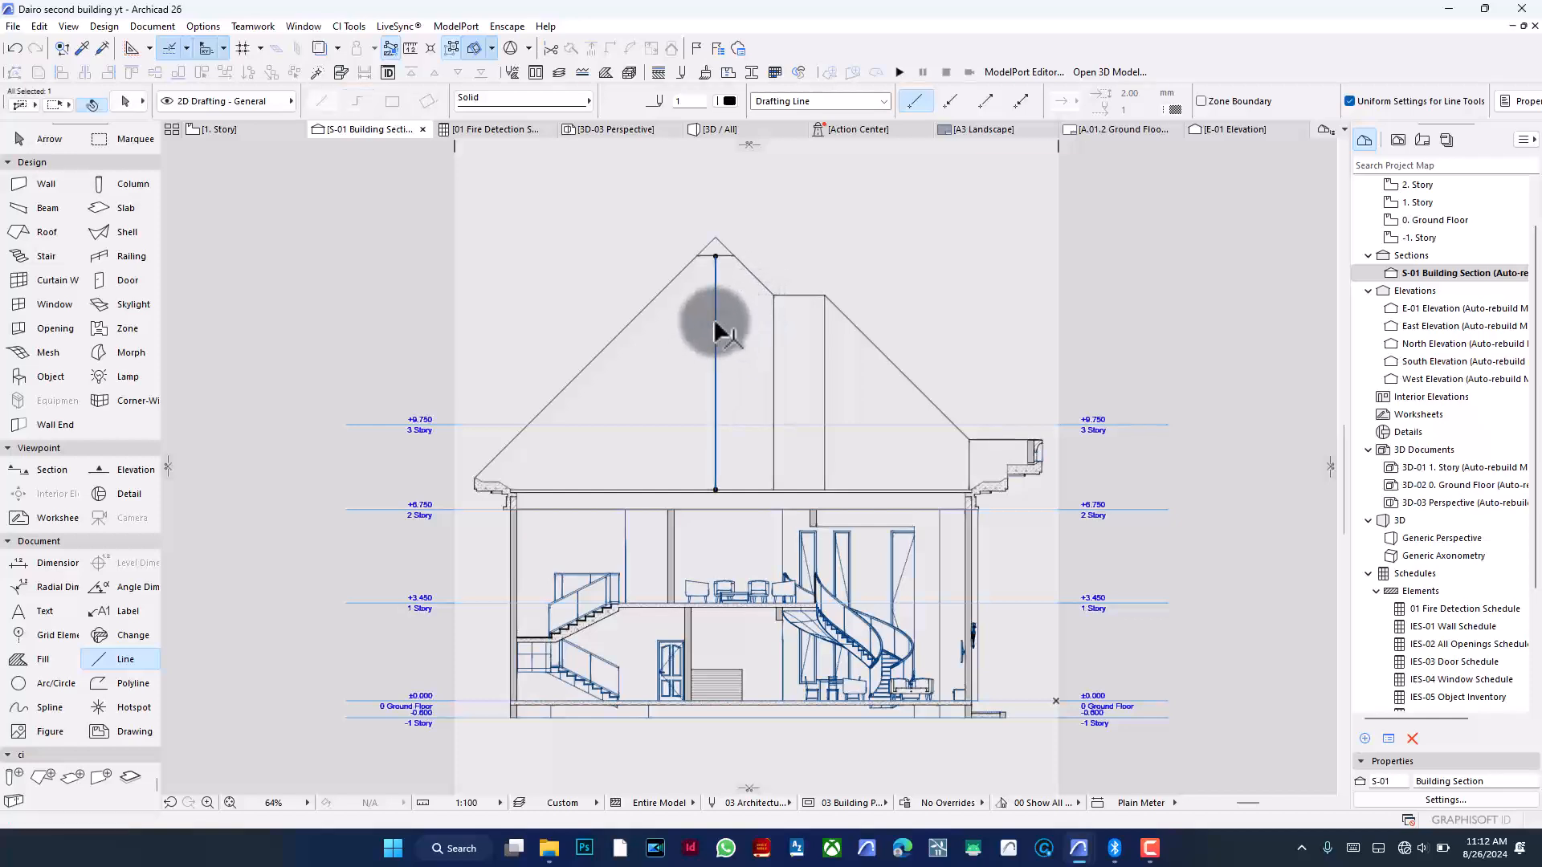
key("ctrl+d")
scroll(714, 257, "up", 5)
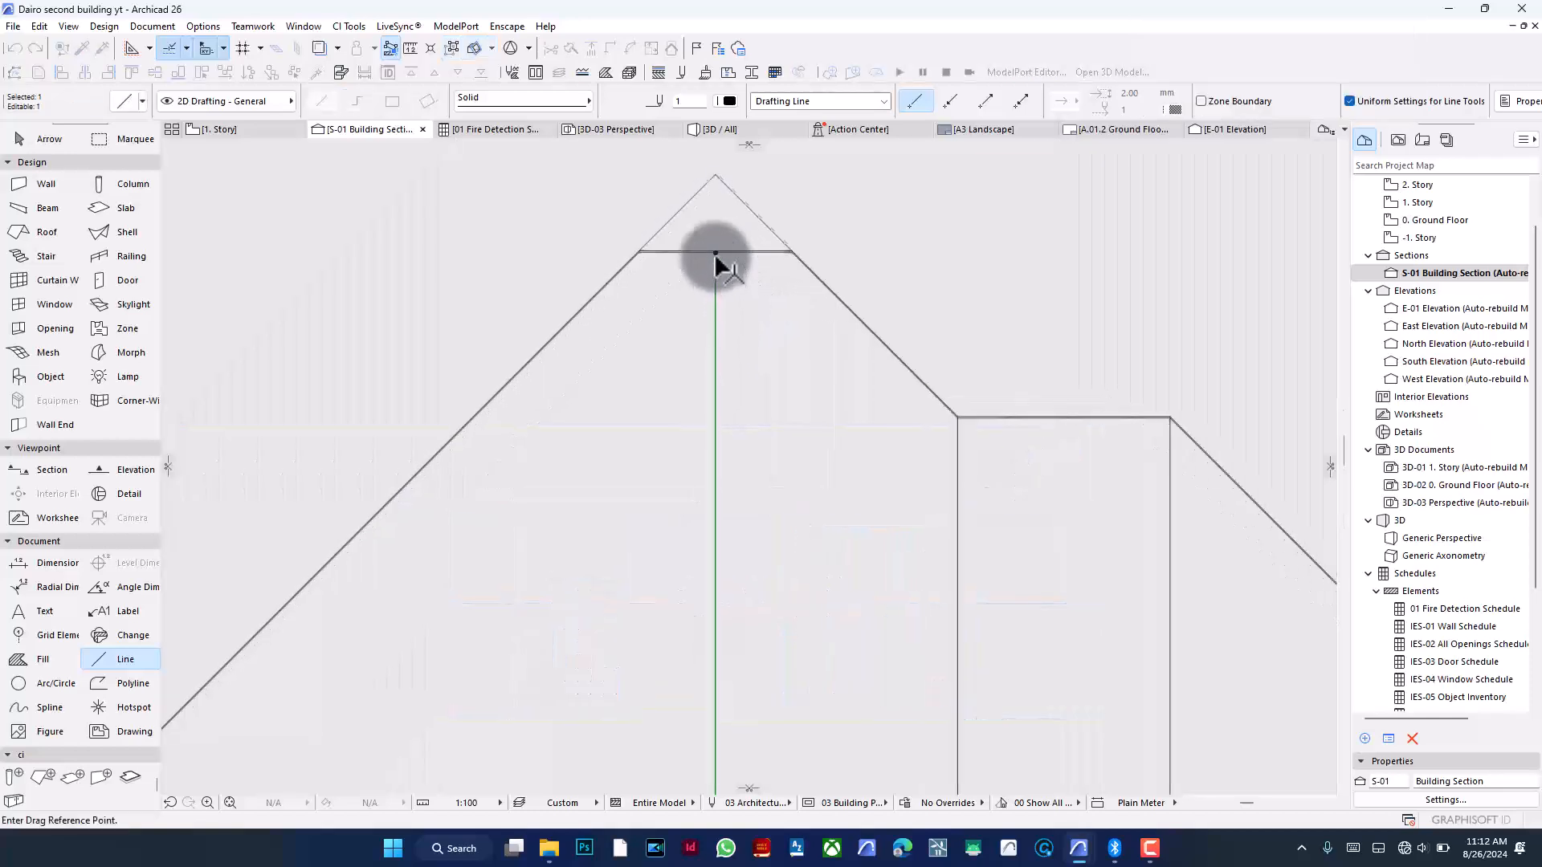
left_click(716, 330)
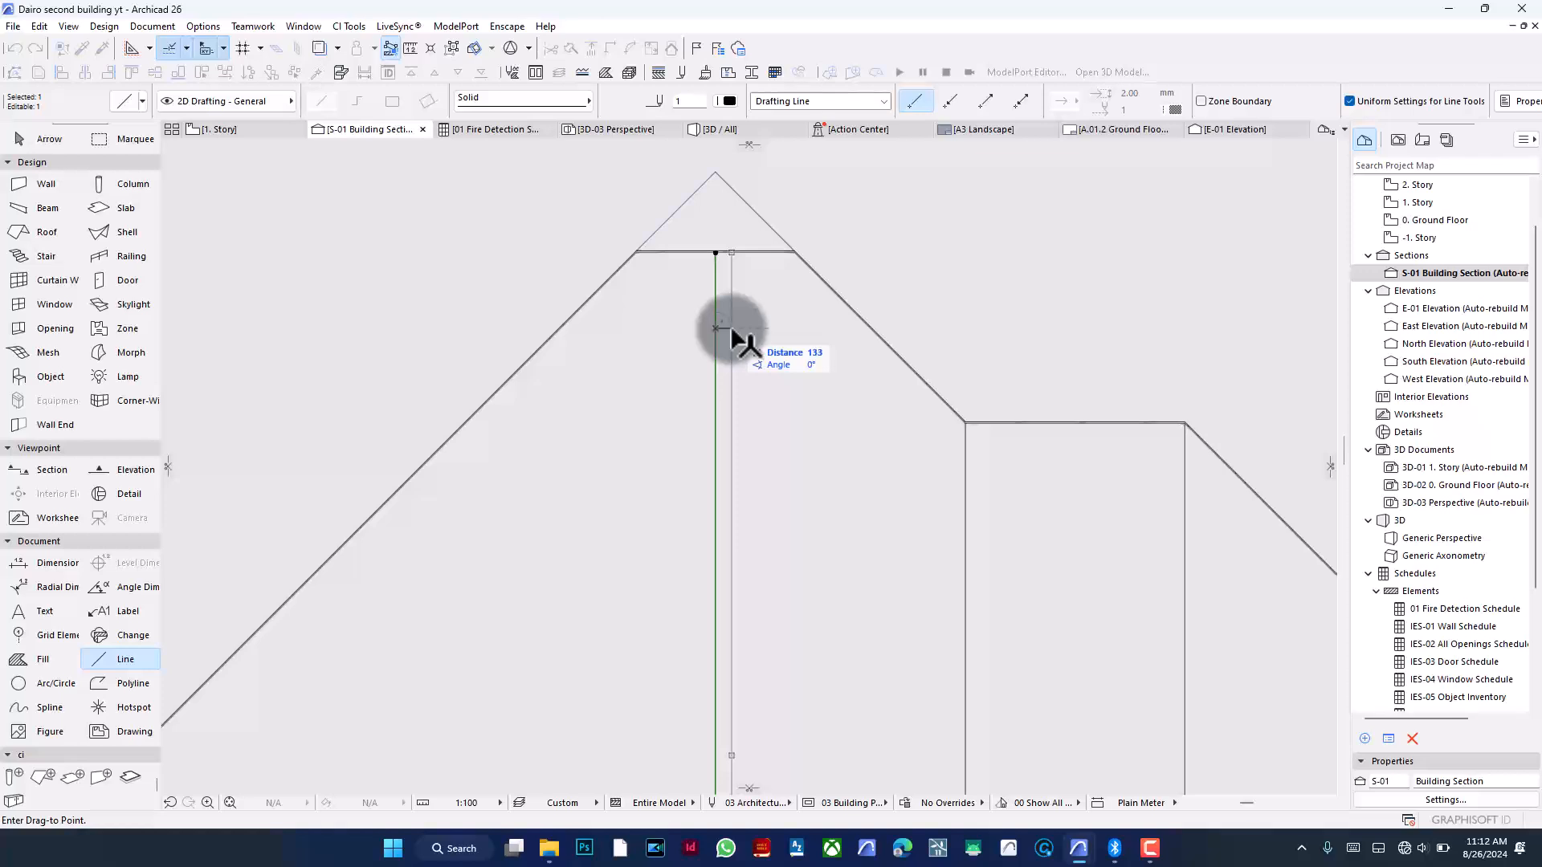
key("Return")
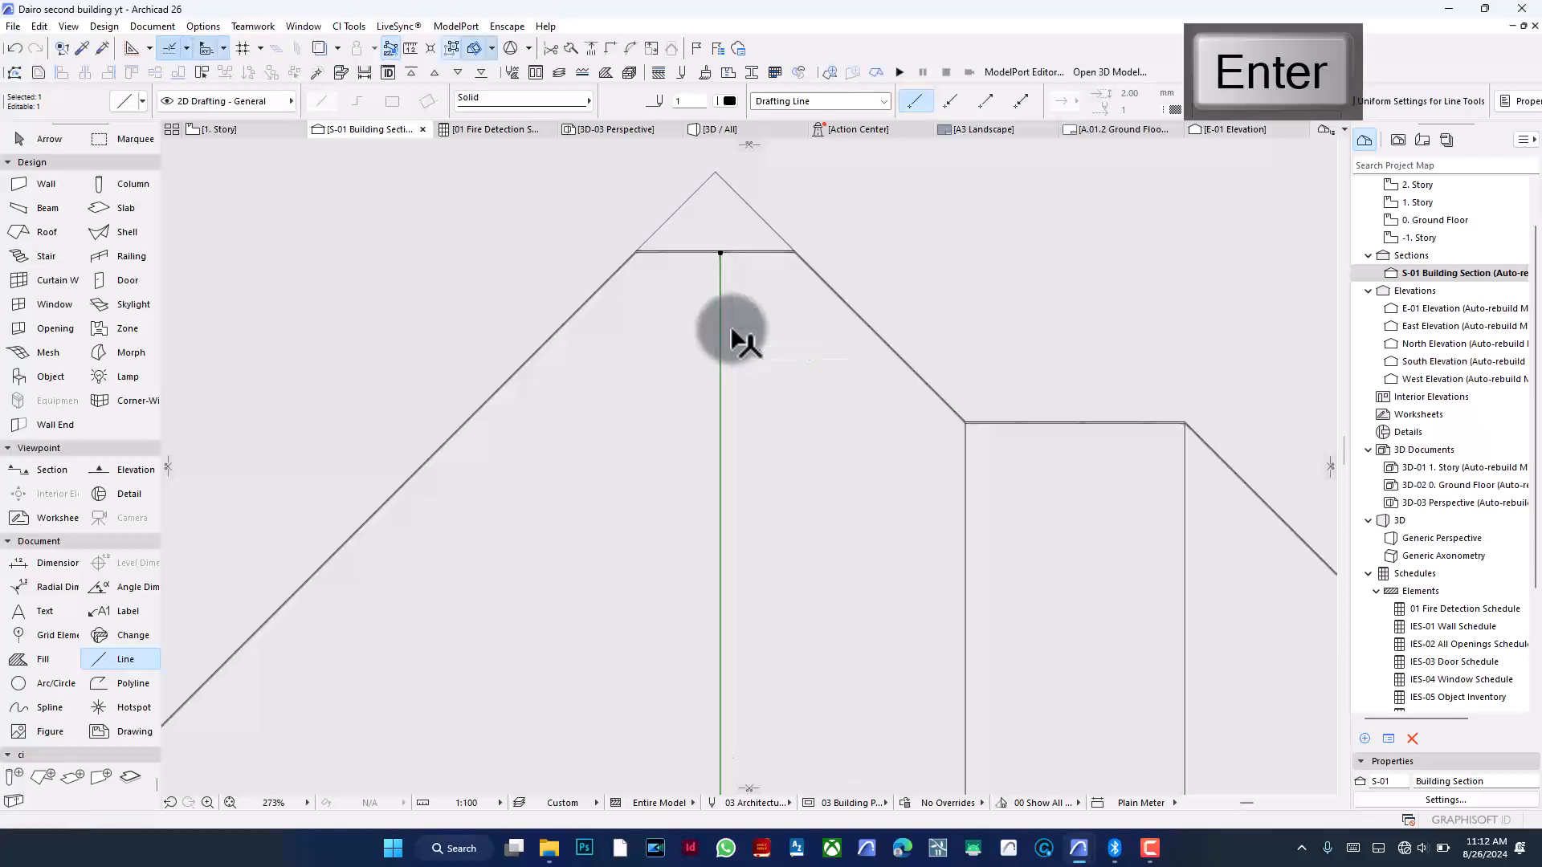
- Drag a copy of the ridge's vertical line a short distance to the left
key("ctrl+shift+d")
left_click(731, 329)
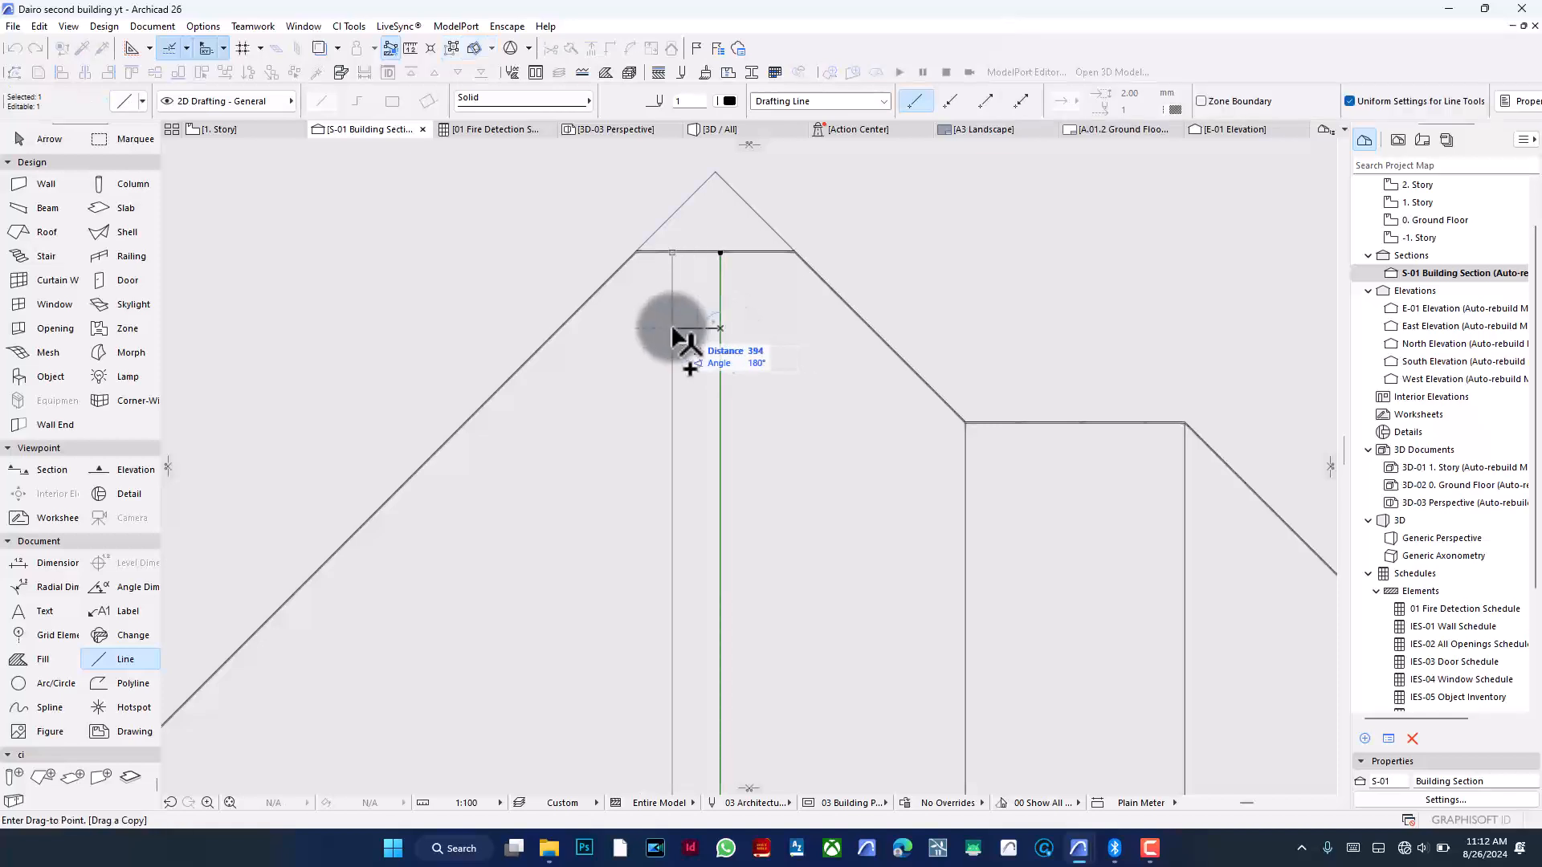
key("Return")
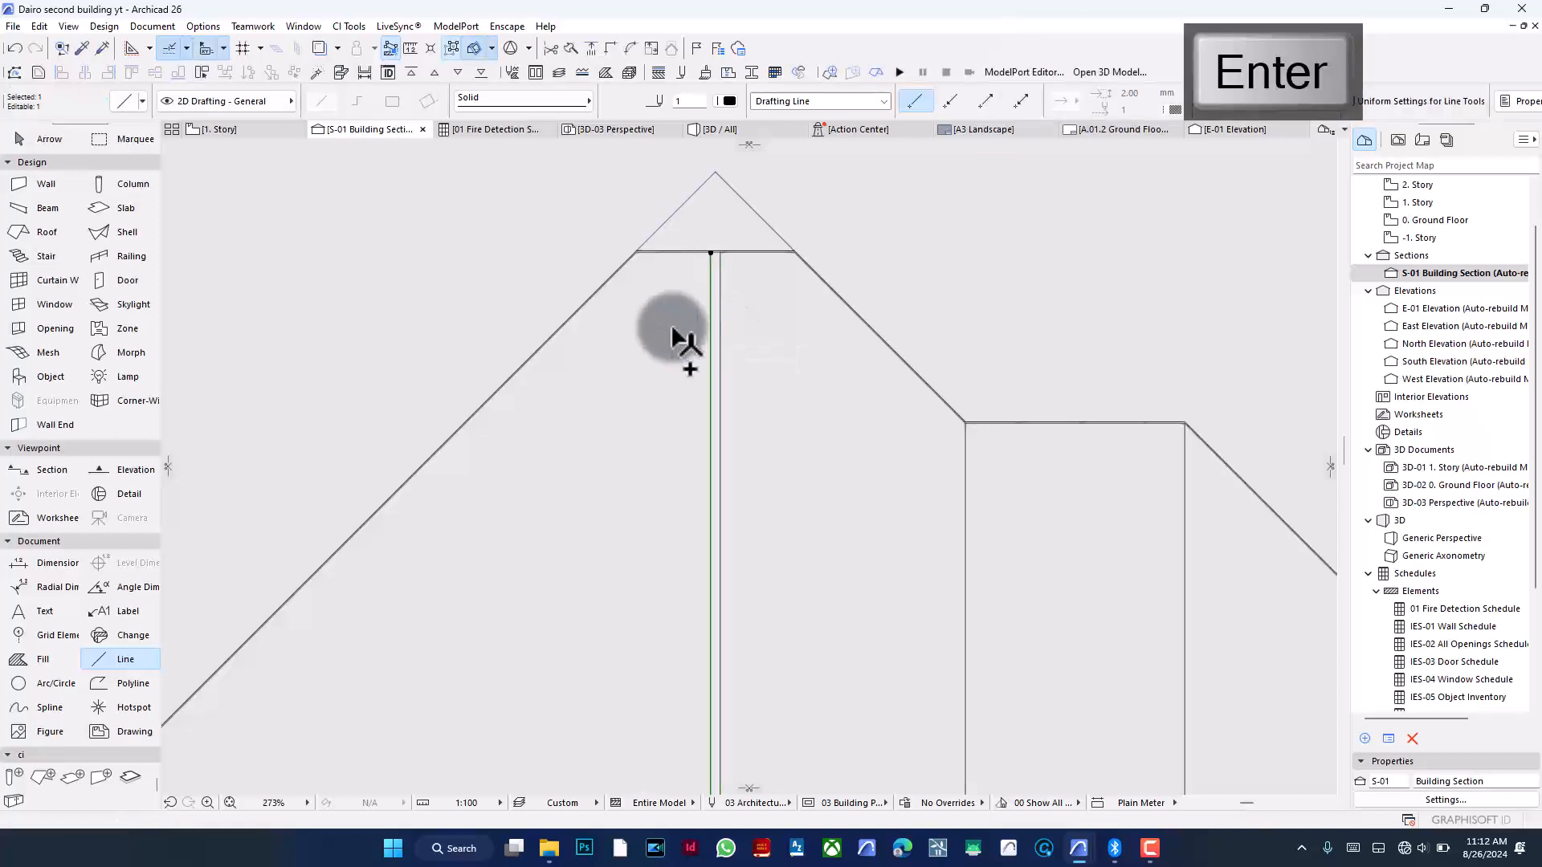
- Select the vertical line at the left end of the roof step and drag it slightly to the right
scroll(736, 252, "up", 5)
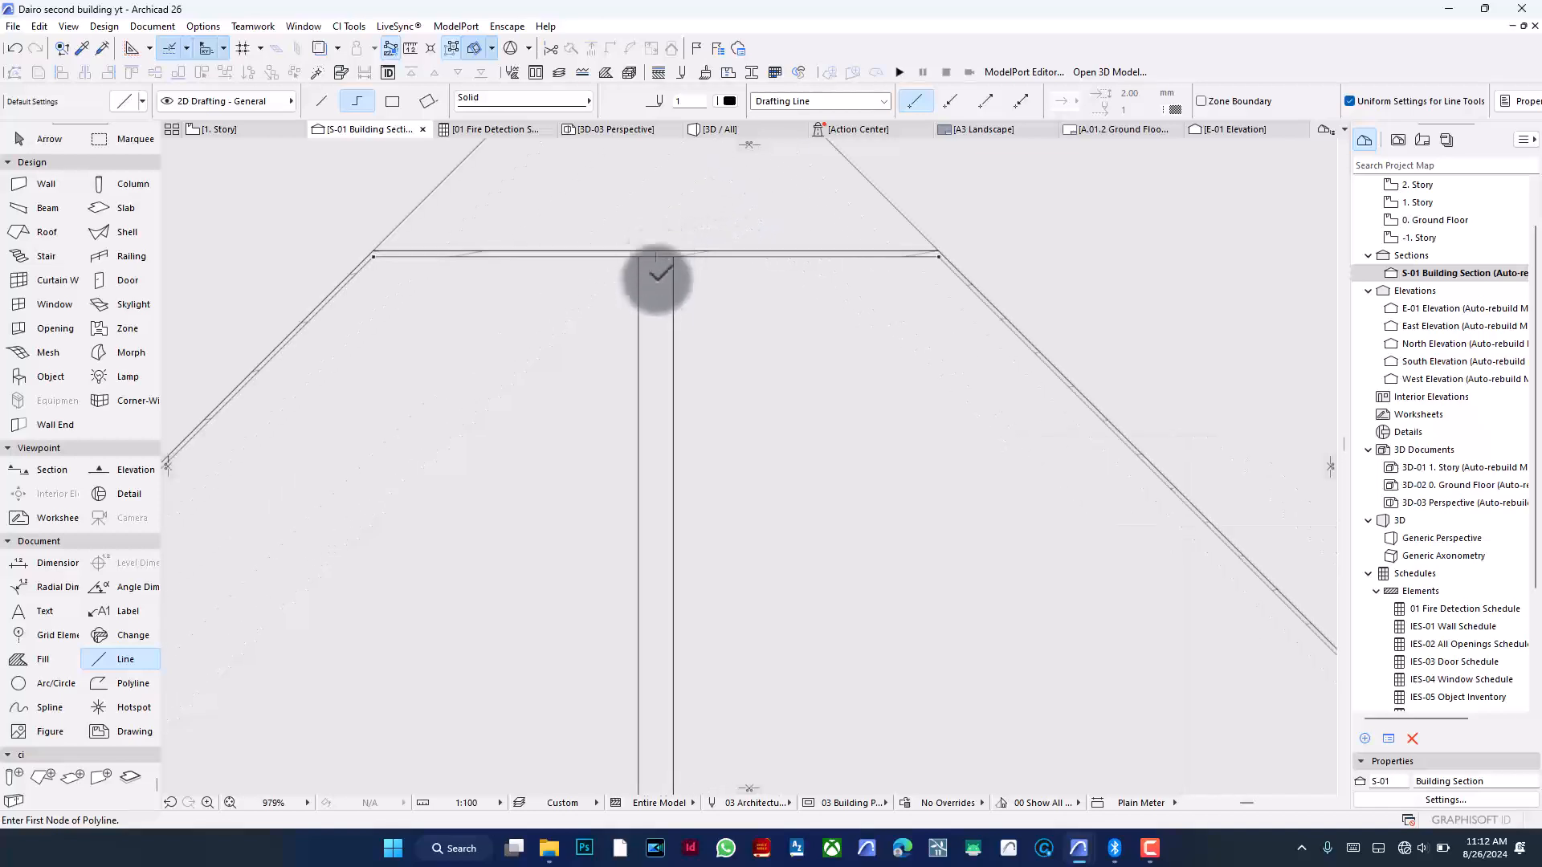
scroll(598, 242, "down", 6)
scroll(726, 313, "up", 3)
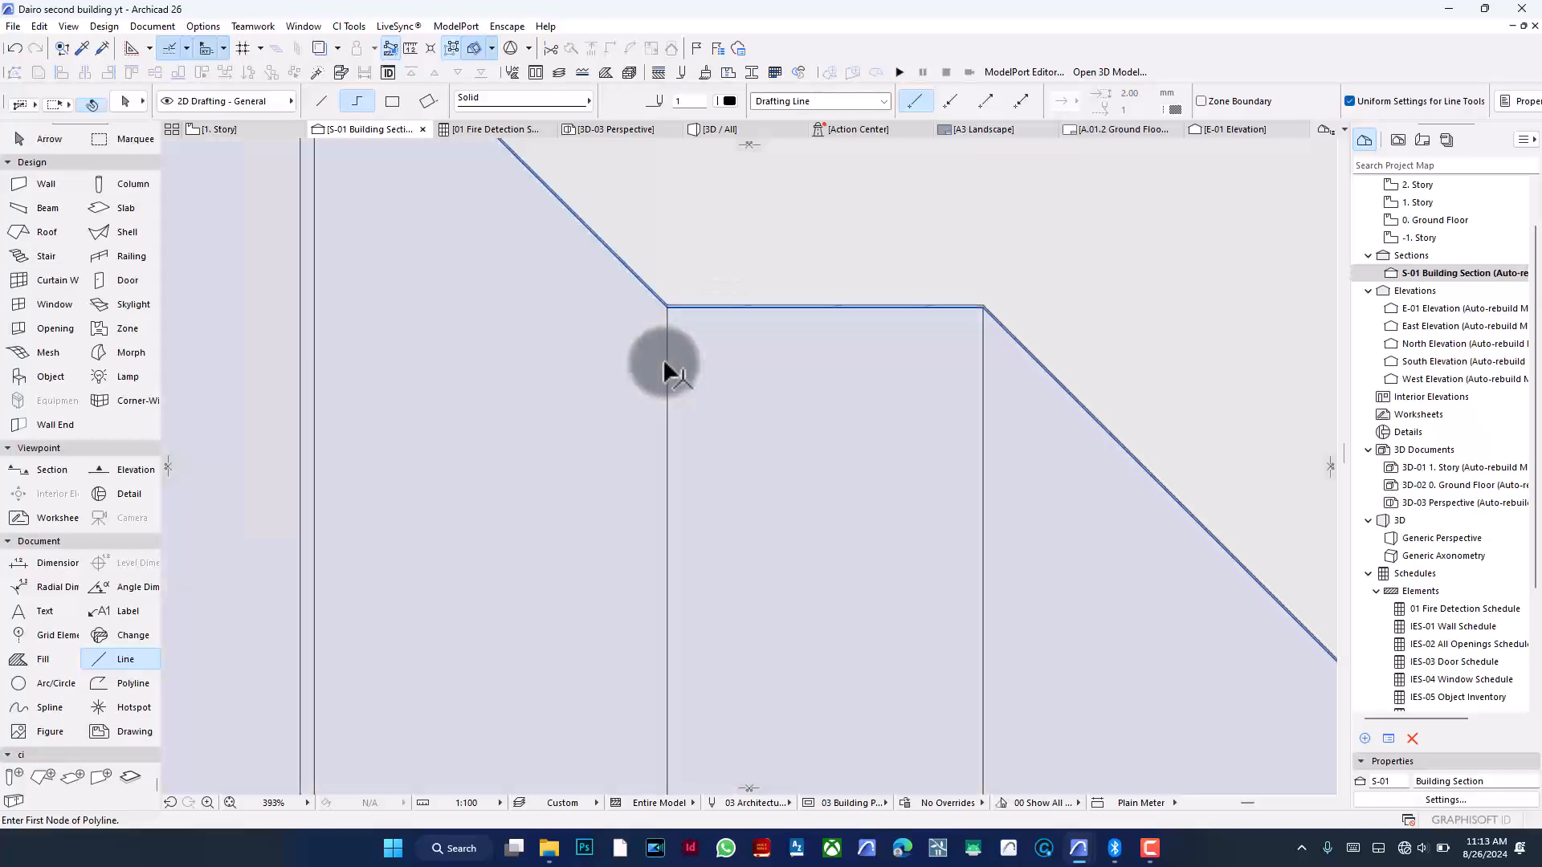
left_click(665, 362, "shift")
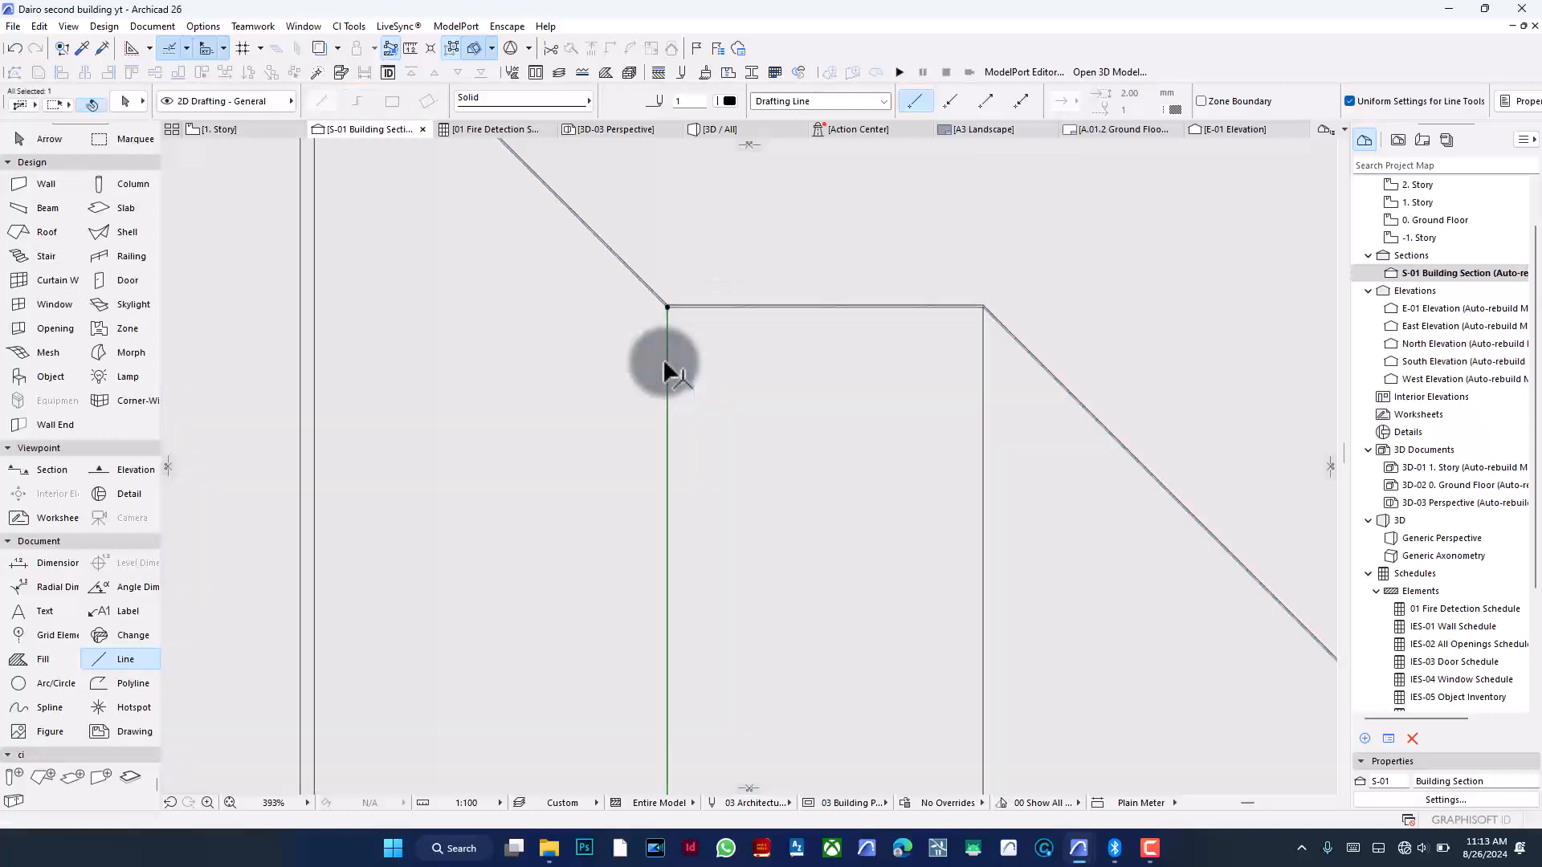
key("ctrl+d")
left_click(668, 369)
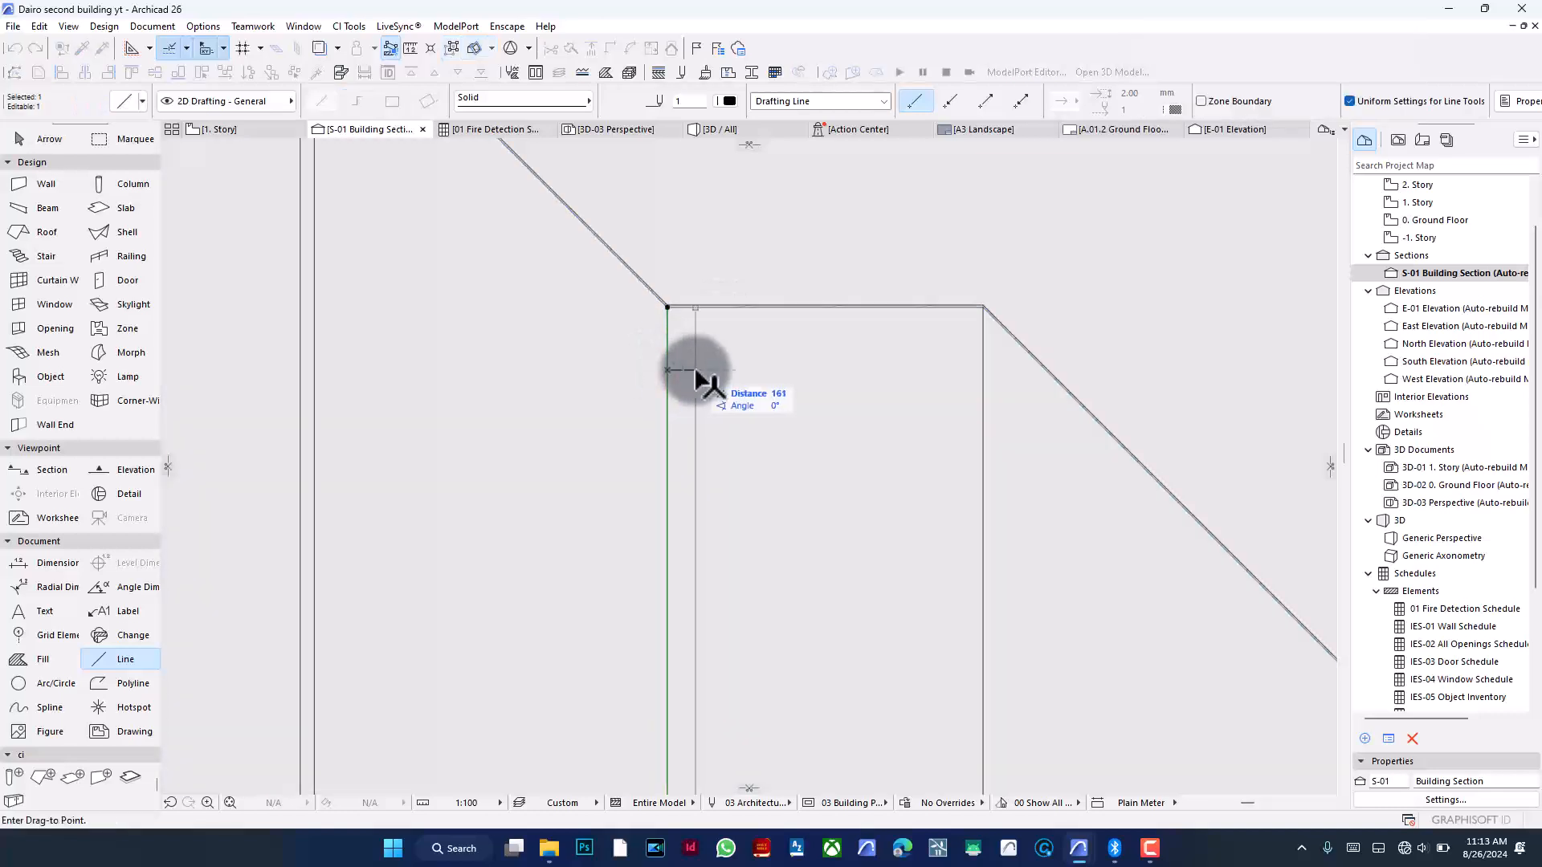
key("Return")
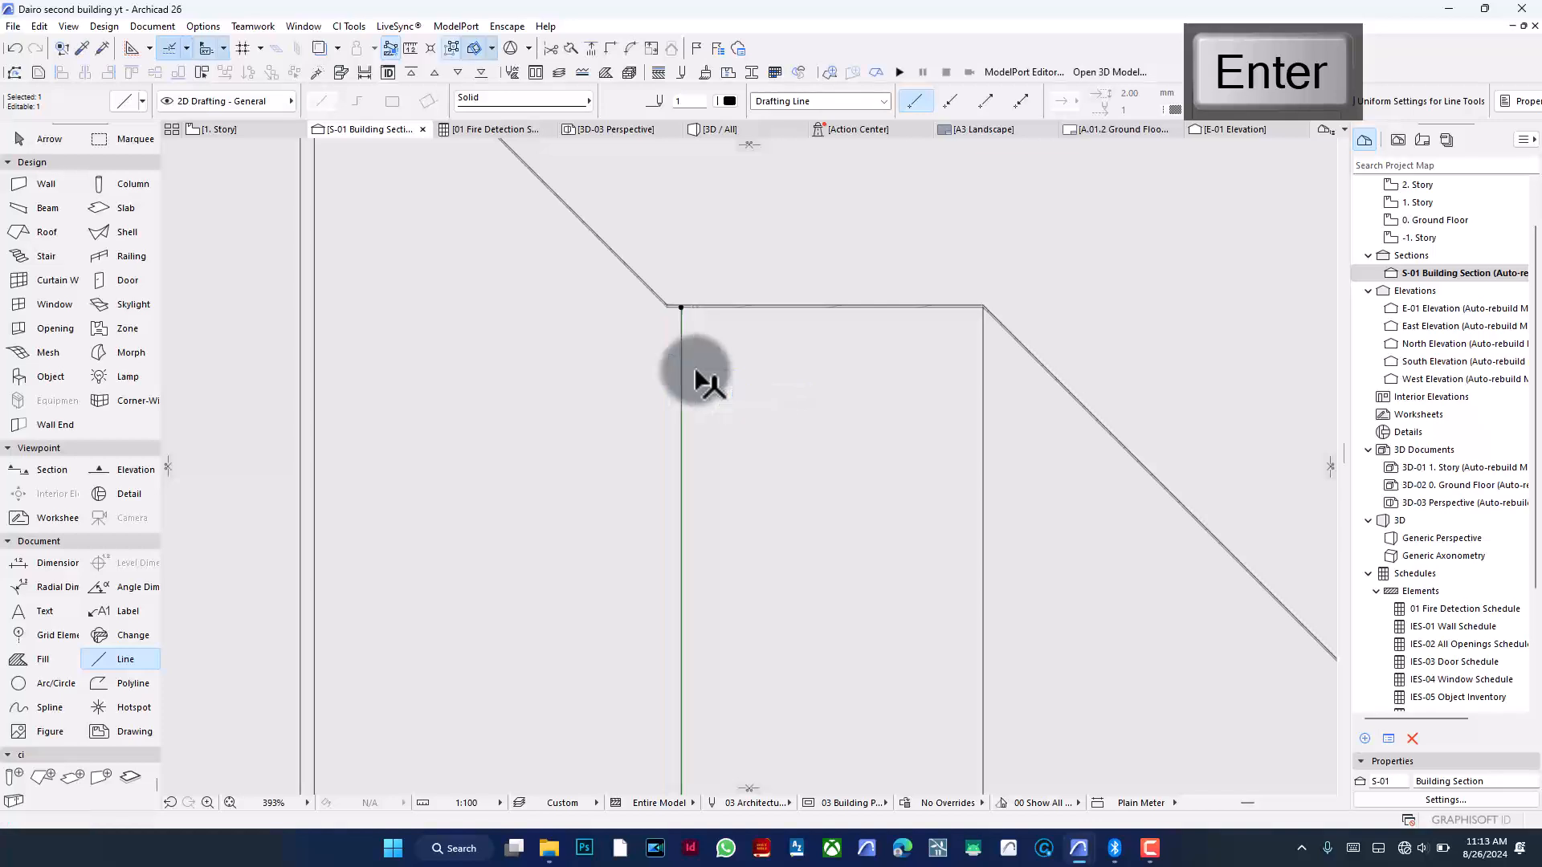
- Drag the vertical line at the roof step's left end 116 to the left so it meets the corner
key("ctrl+d")
left_click(681, 370)
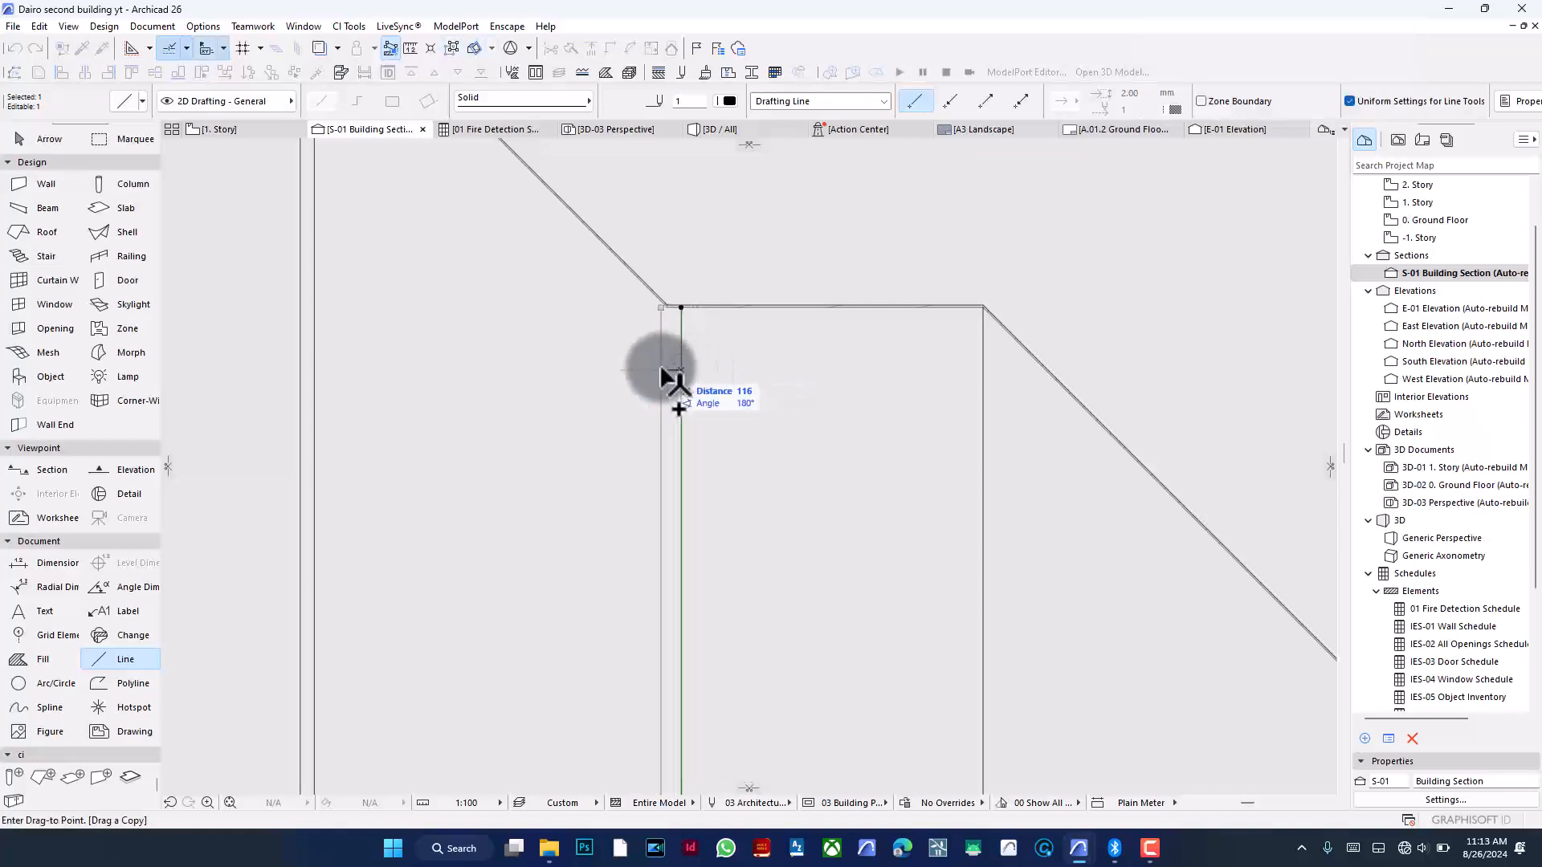
key("Return")
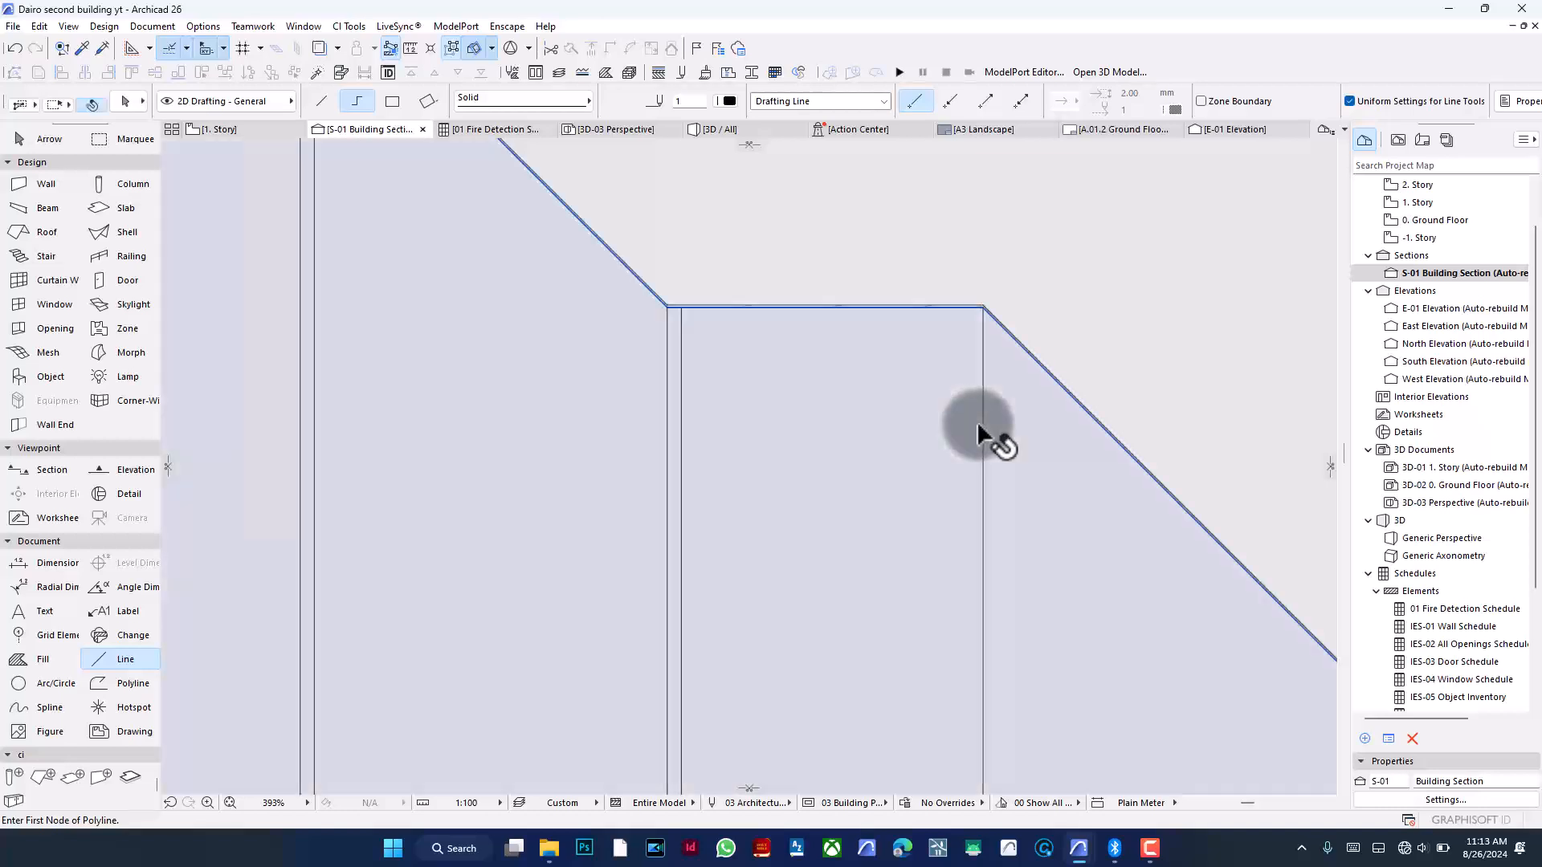
- Drag the vertical line at the roof step's right corner 80 to the left
left_click(978, 423, "shift")
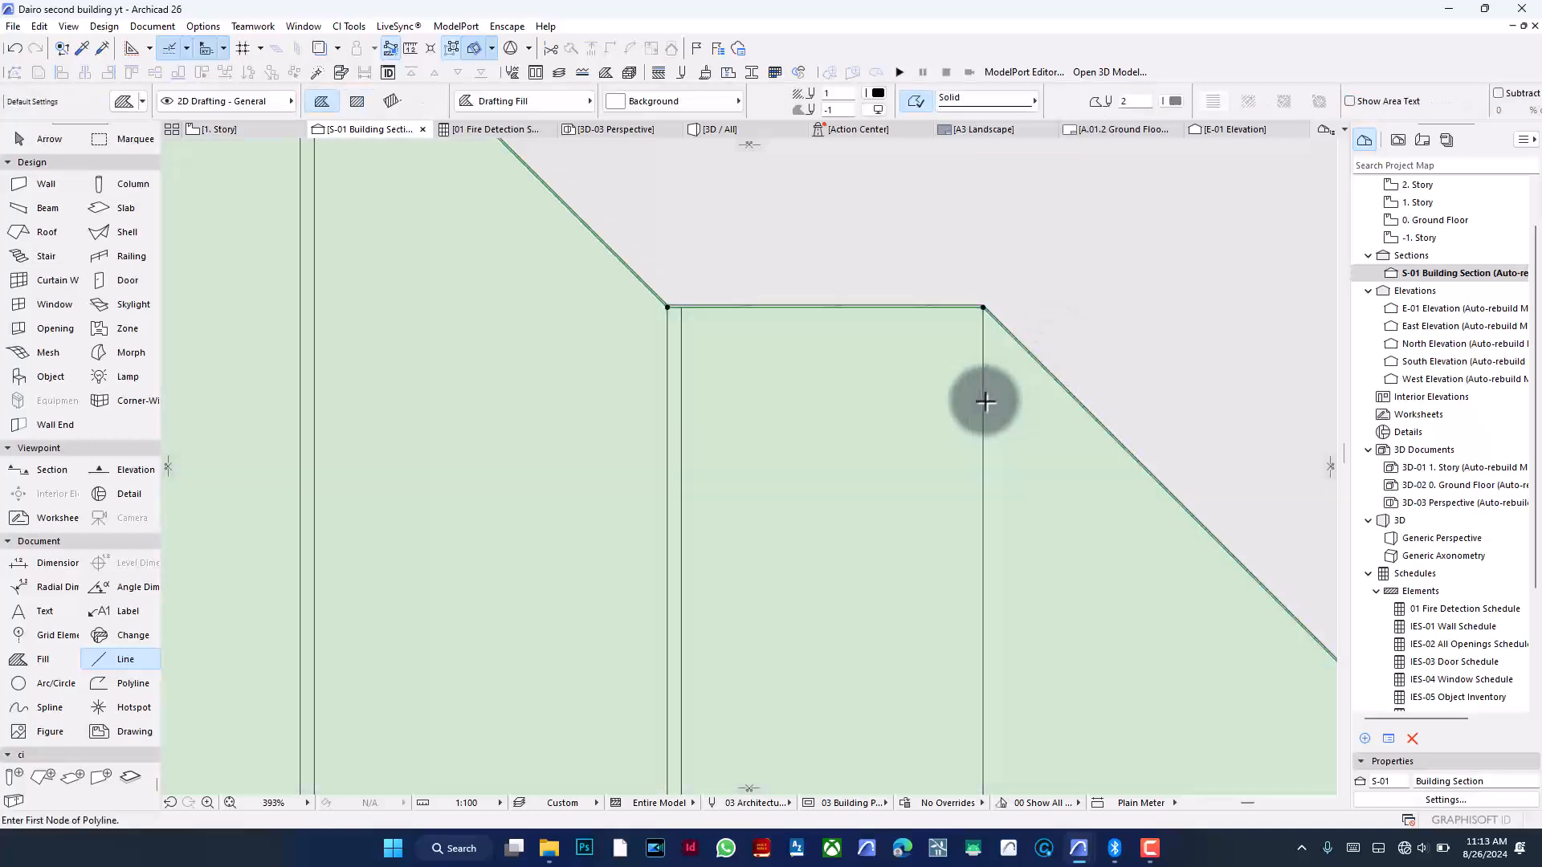
key("Escape")
key("ctrl+d")
left_click(983, 399)
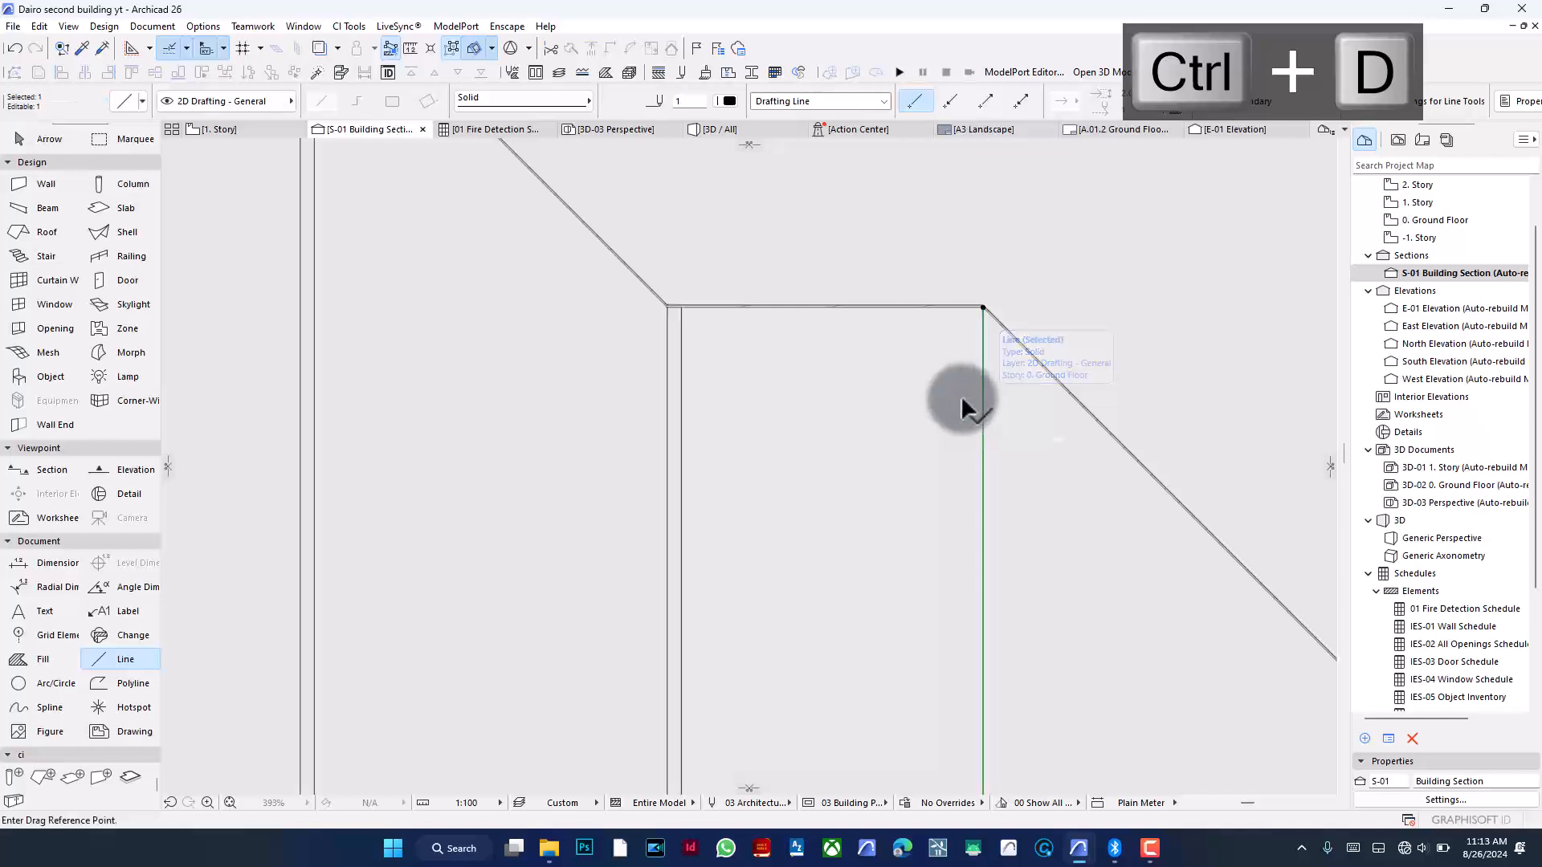
type("80")
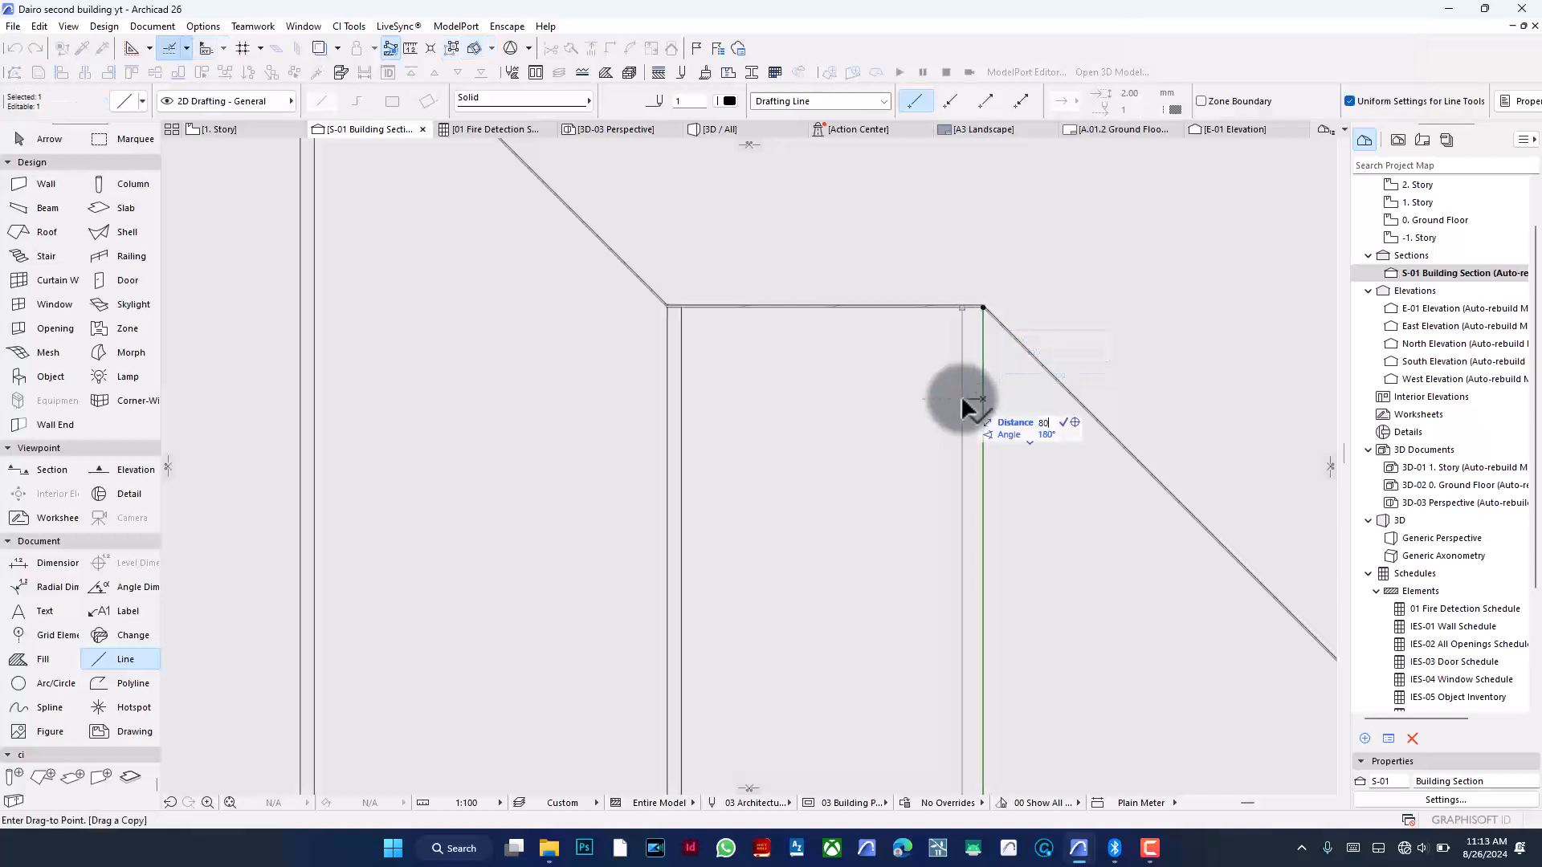
key("Return")
key("Escape")
- Draw a polyline tracing the roof's outer outline from the left eave over the ridge to the right overhang
scroll(988, 337, "down", 5)
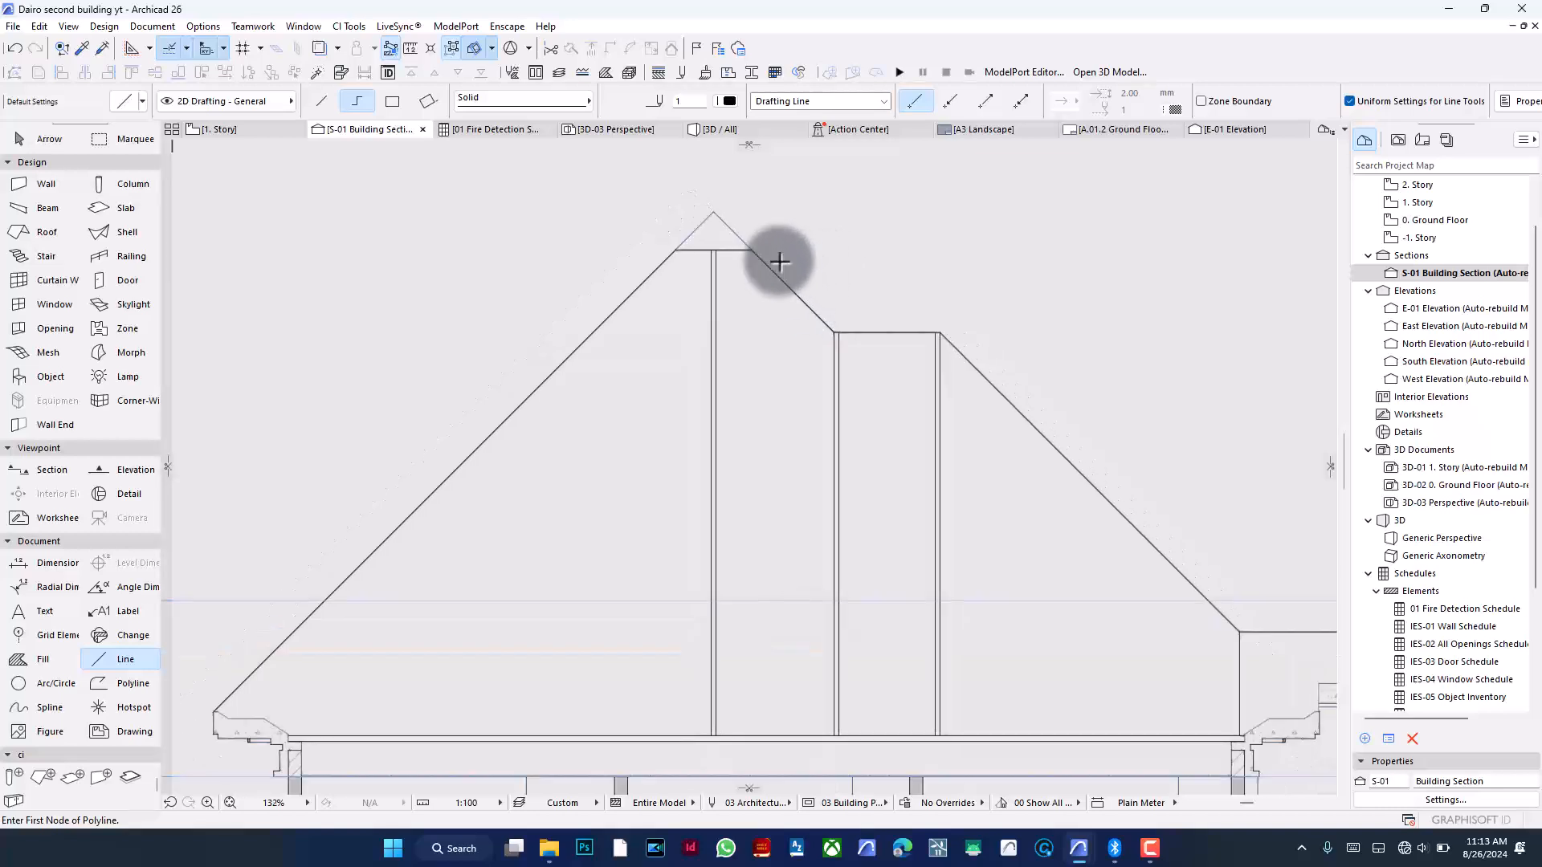
scroll(771, 233, "down", 2)
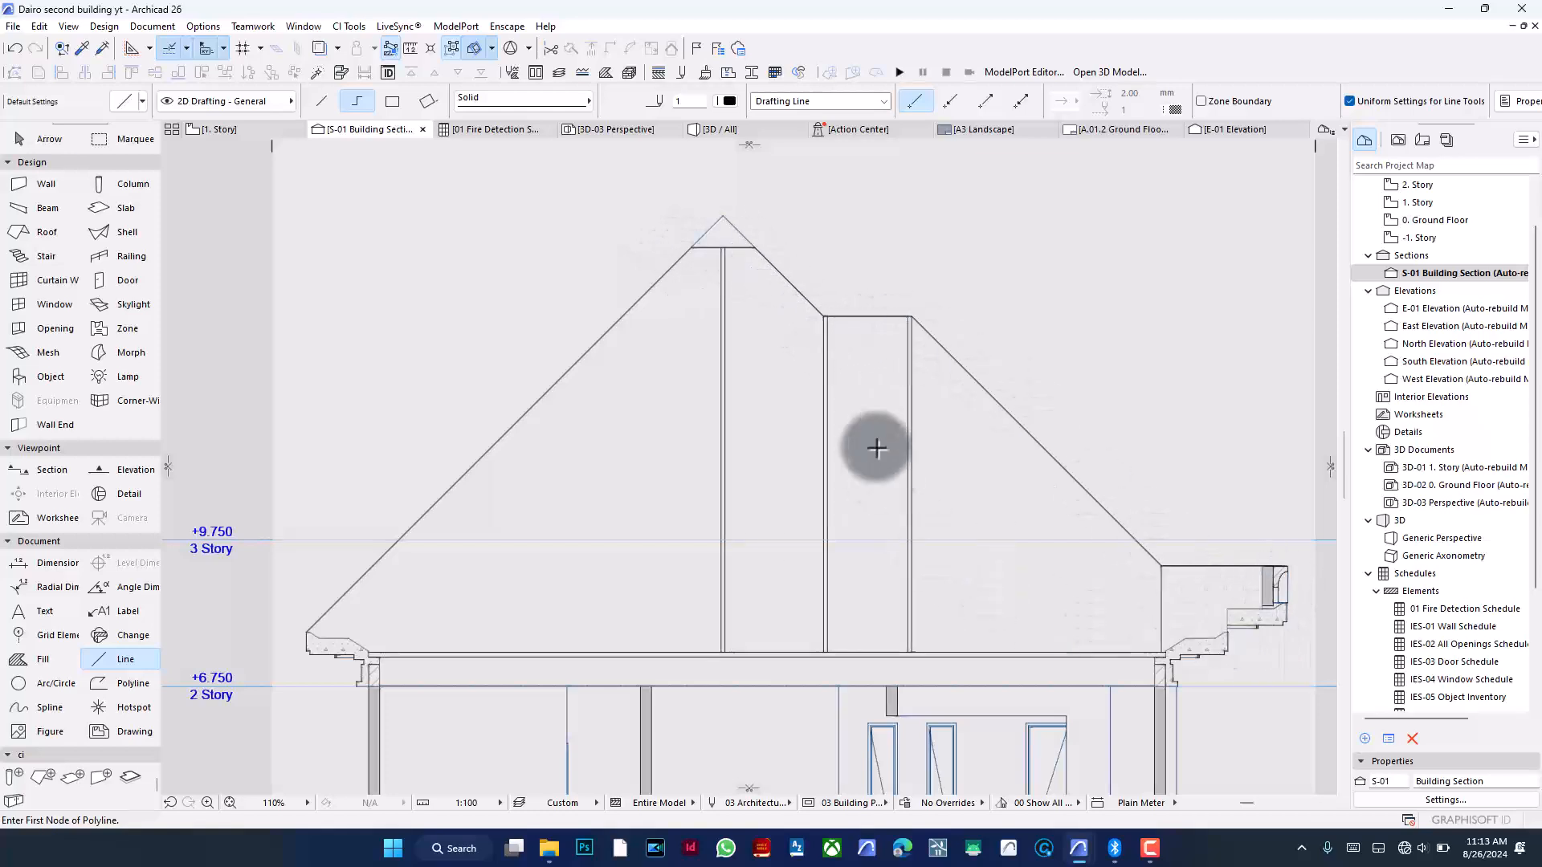
scroll(707, 406, "down", 2)
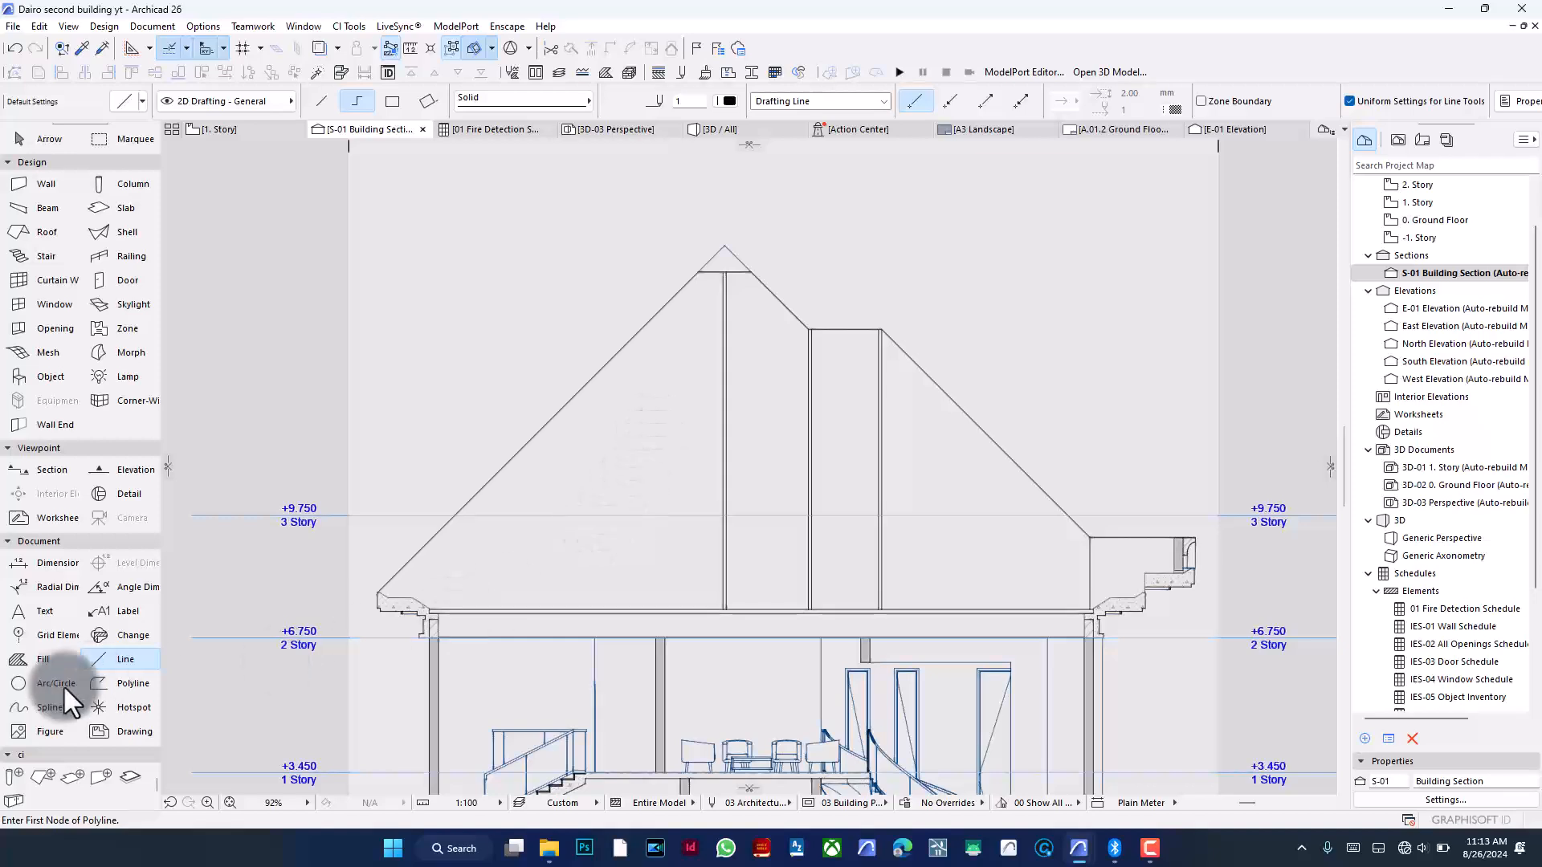
left_click(136, 687)
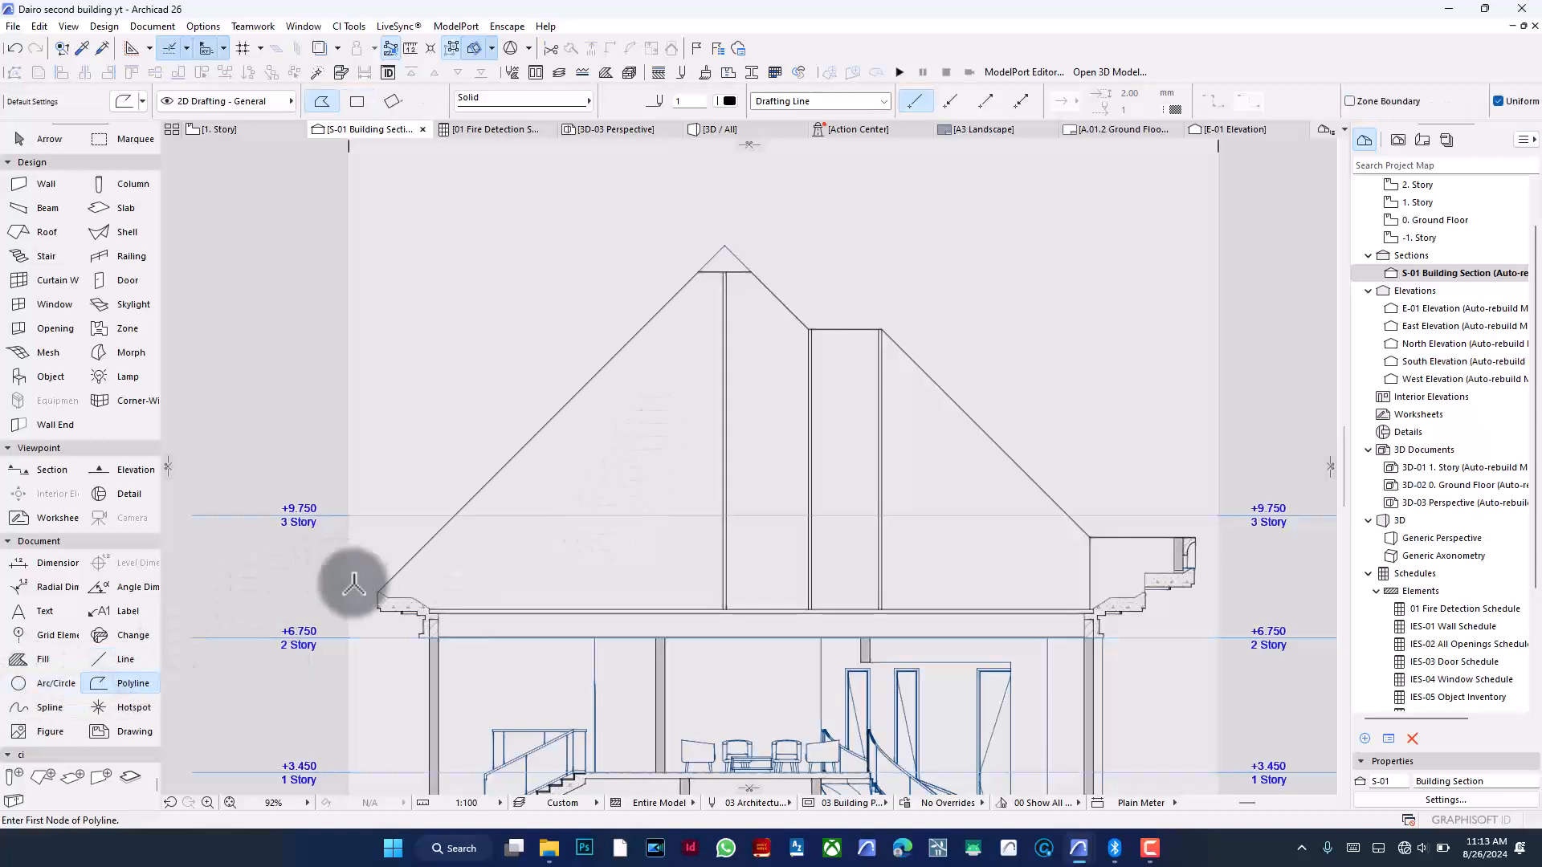
scroll(387, 595, "up", 6)
left_click(384, 587)
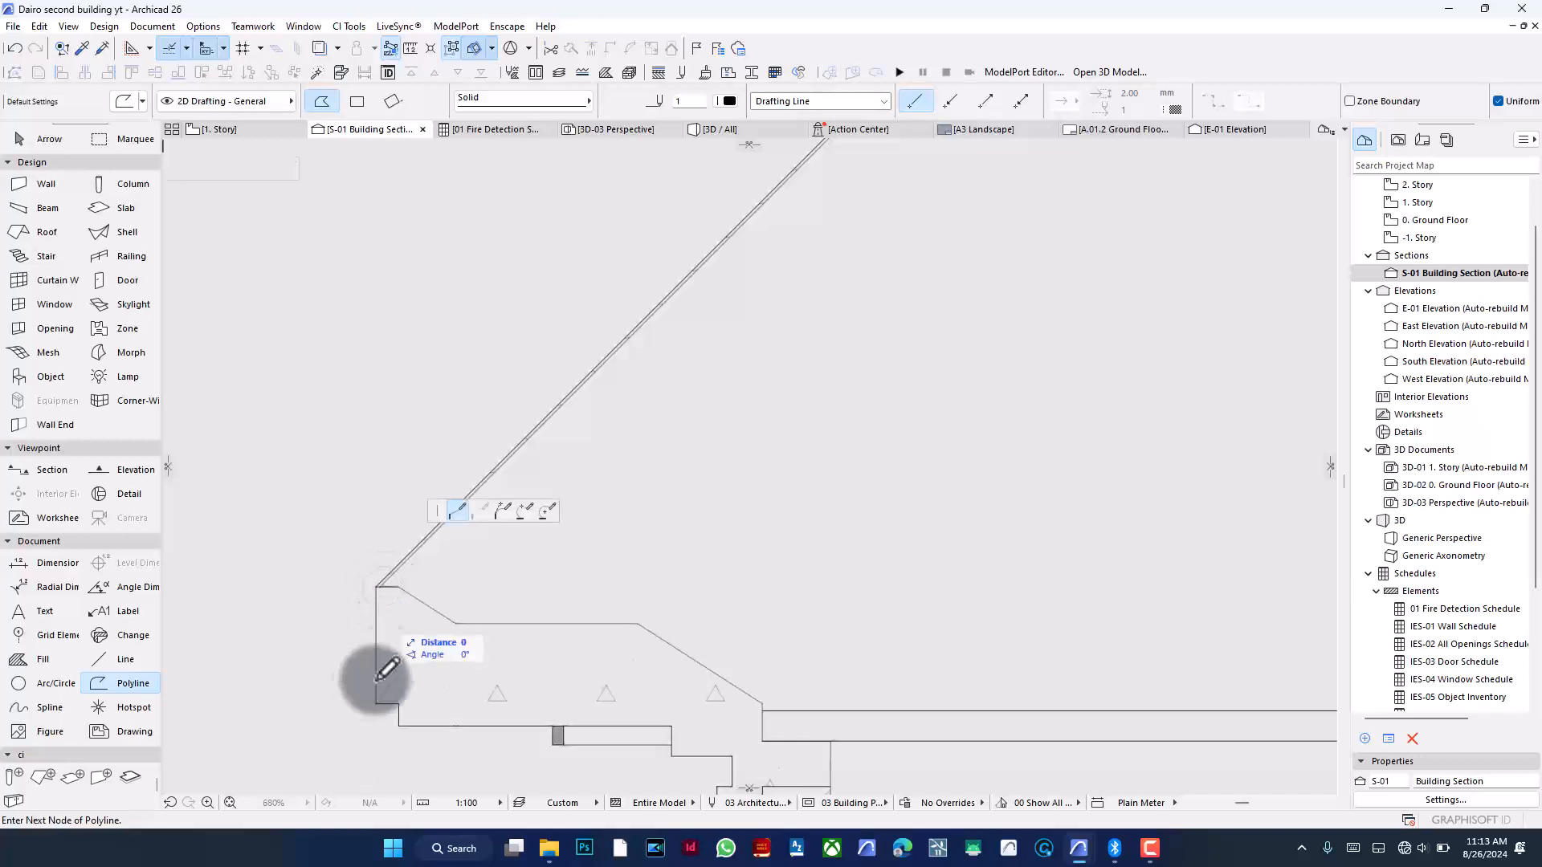
scroll(405, 622, "down", 5)
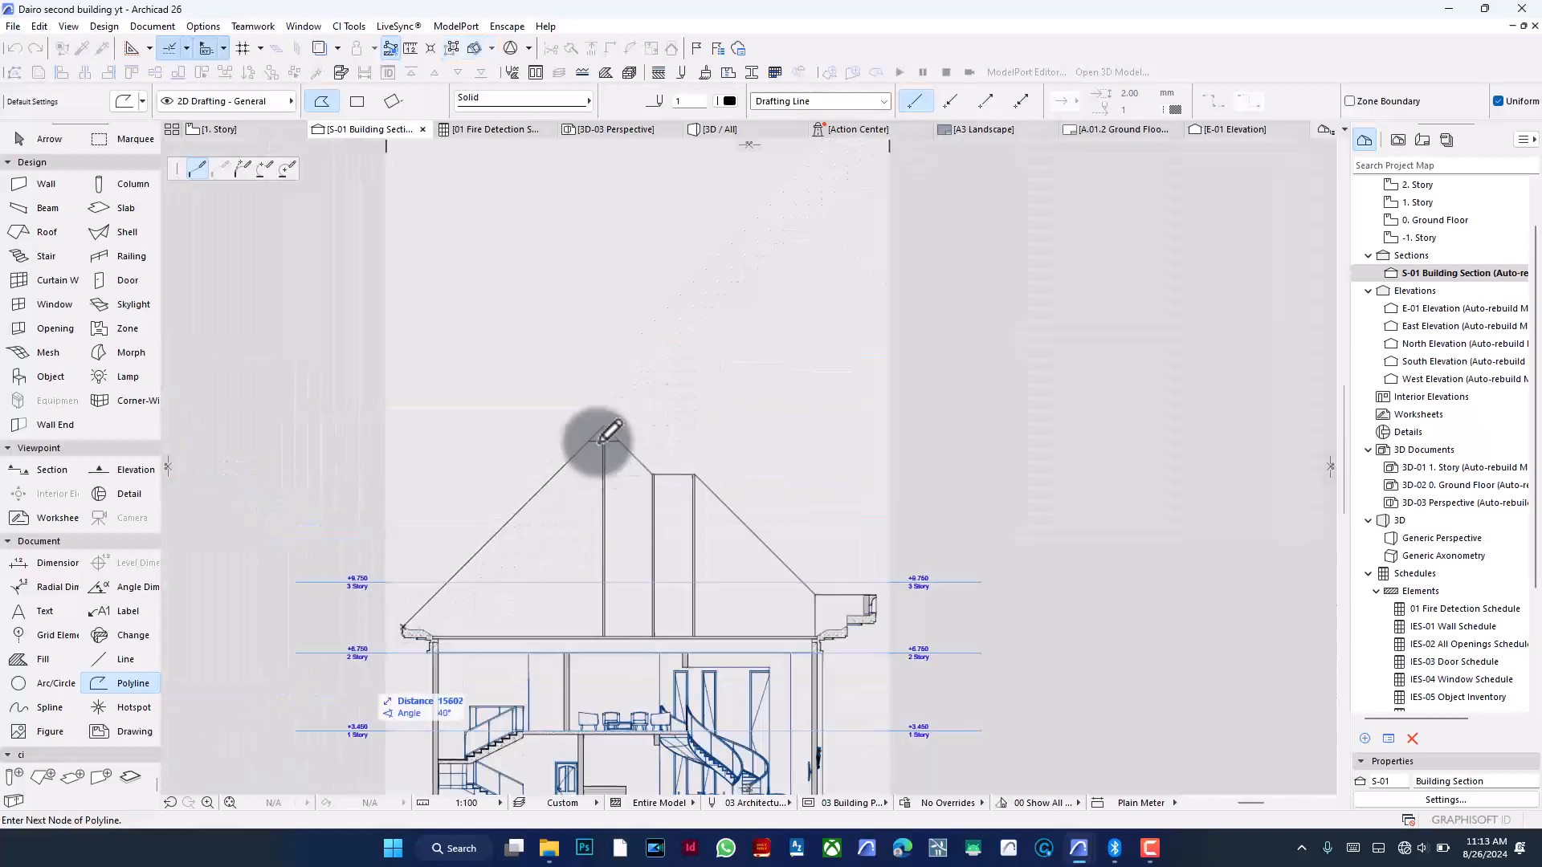
scroll(594, 441, "up", 5)
scroll(574, 436, "up", 2)
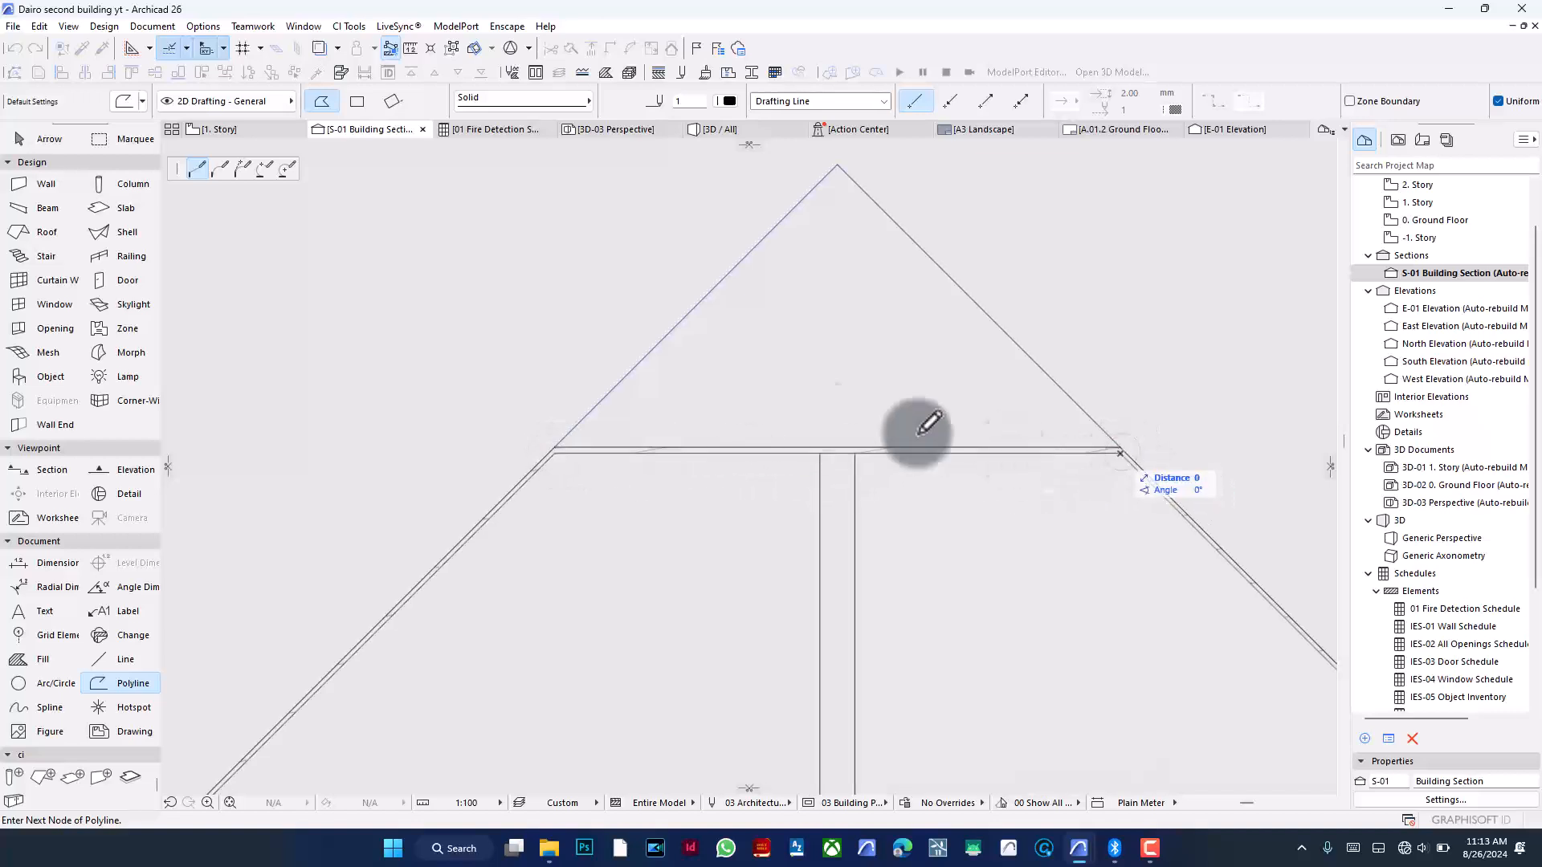
scroll(630, 409, "down", 4)
scroll(893, 563, "up", 3)
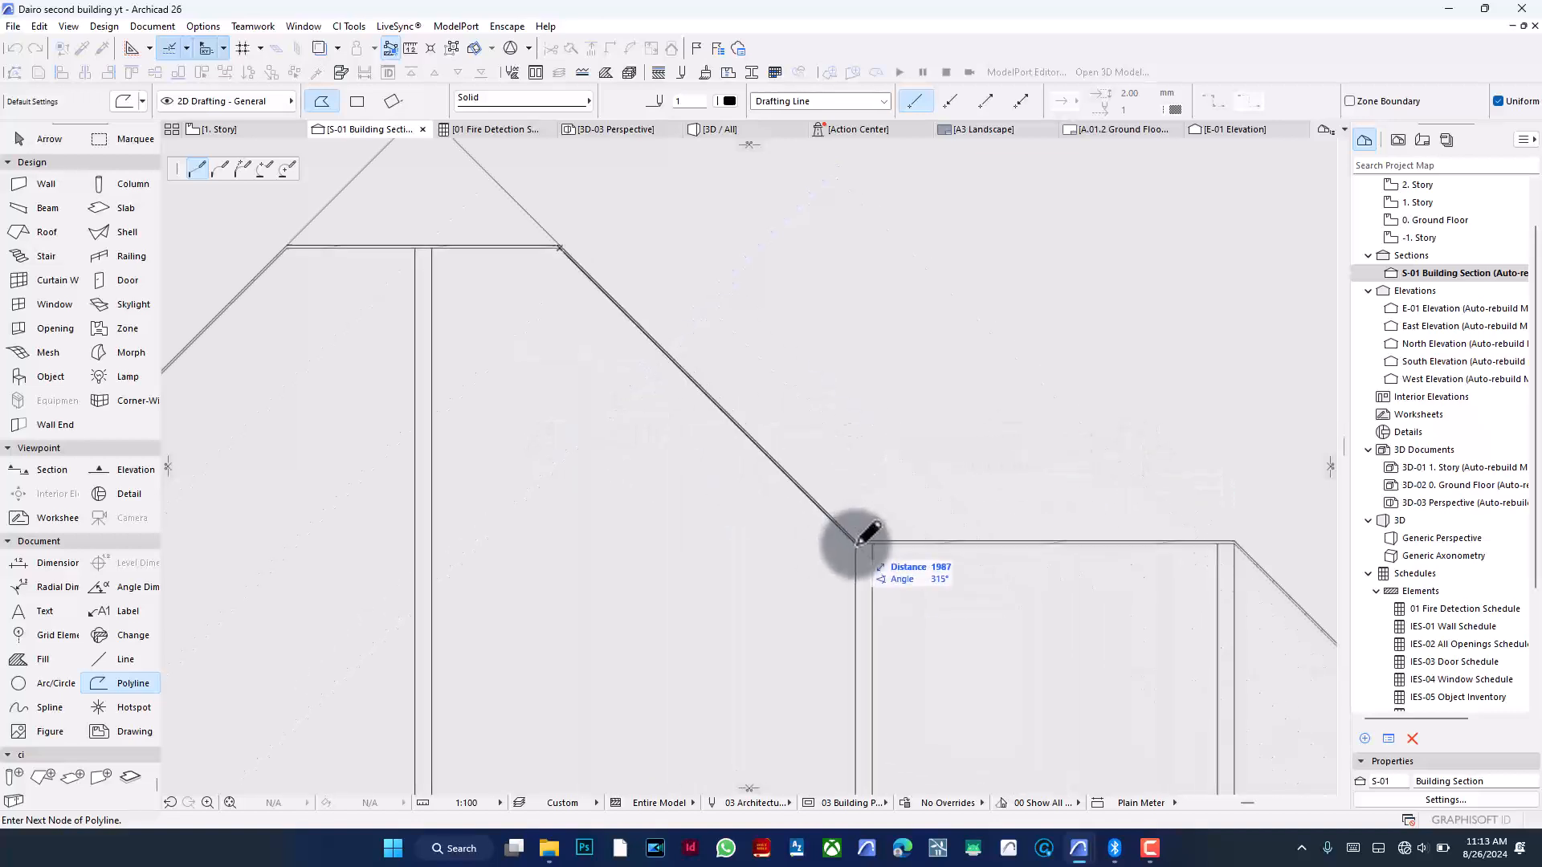
left_click(893, 563)
scroll(706, 402, "down", 5)
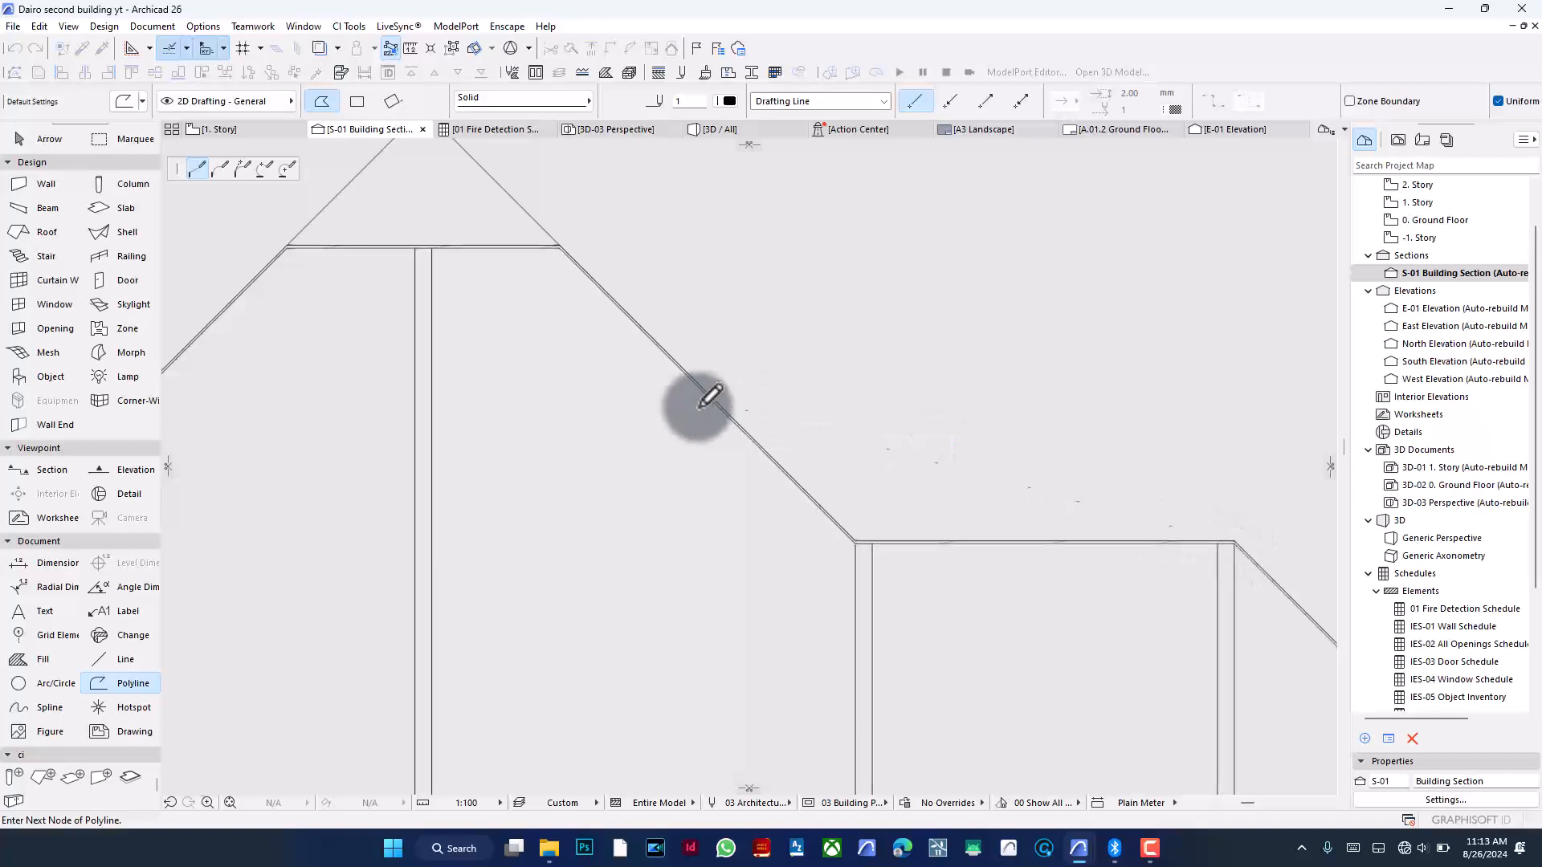
scroll(1110, 641, "up", 5)
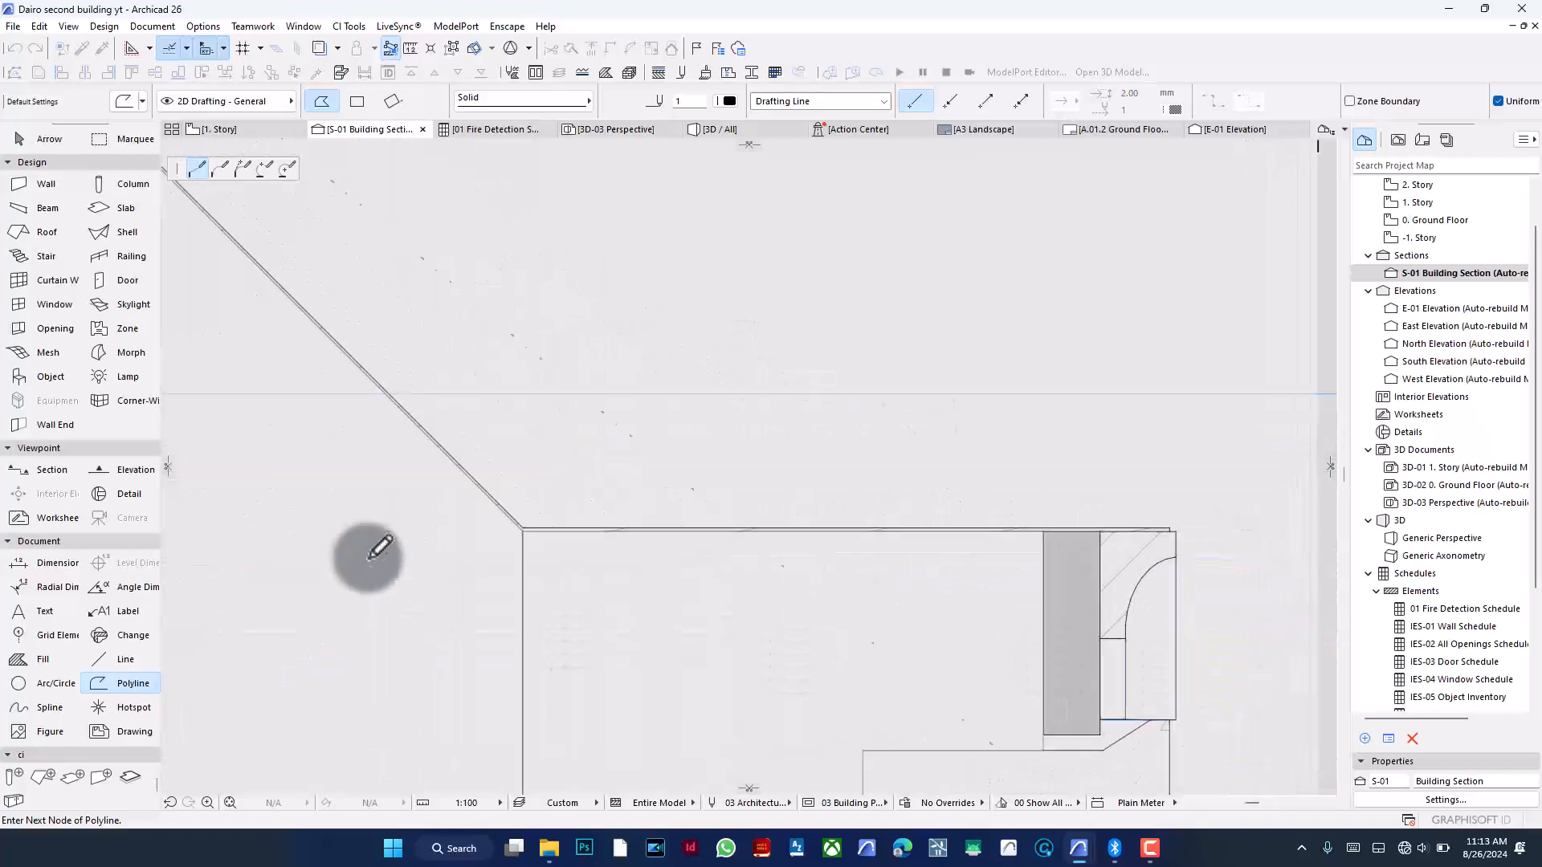
left_click(523, 530)
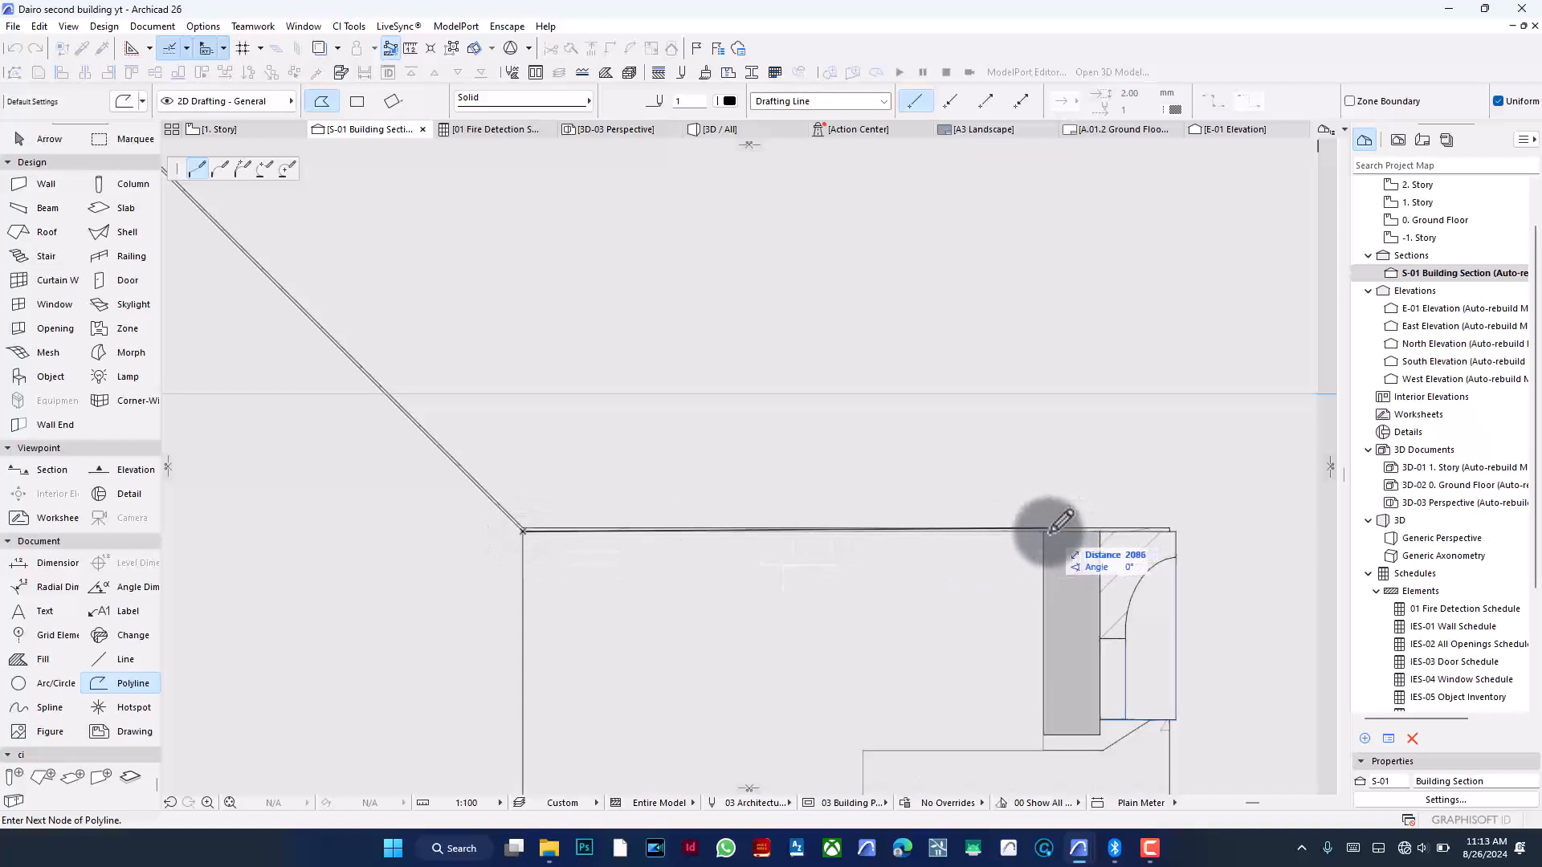
double_click(1052, 530)
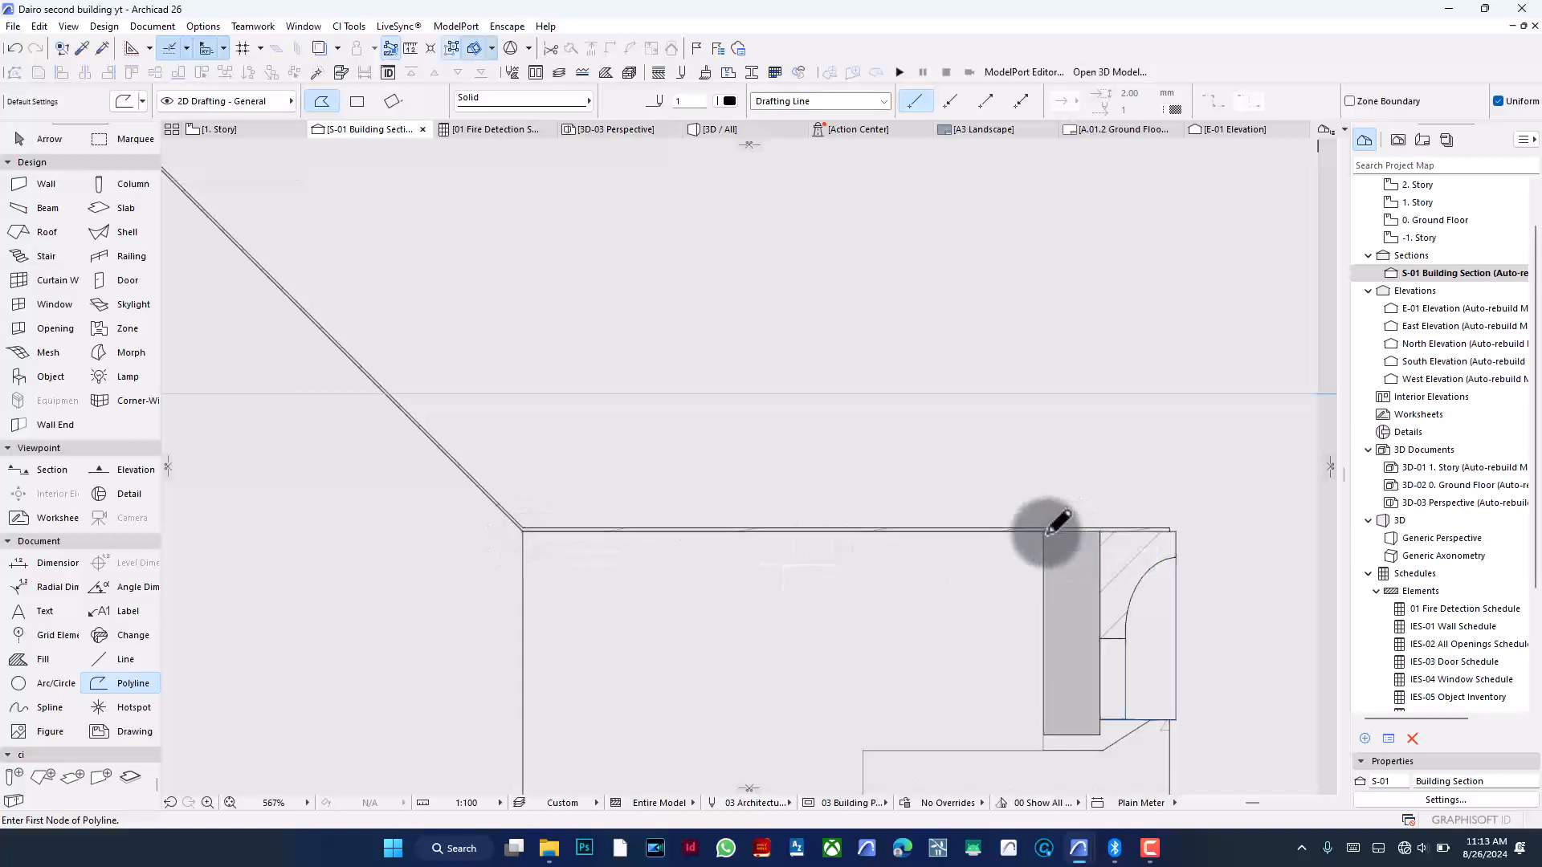
scroll(1044, 459, "down", 10)
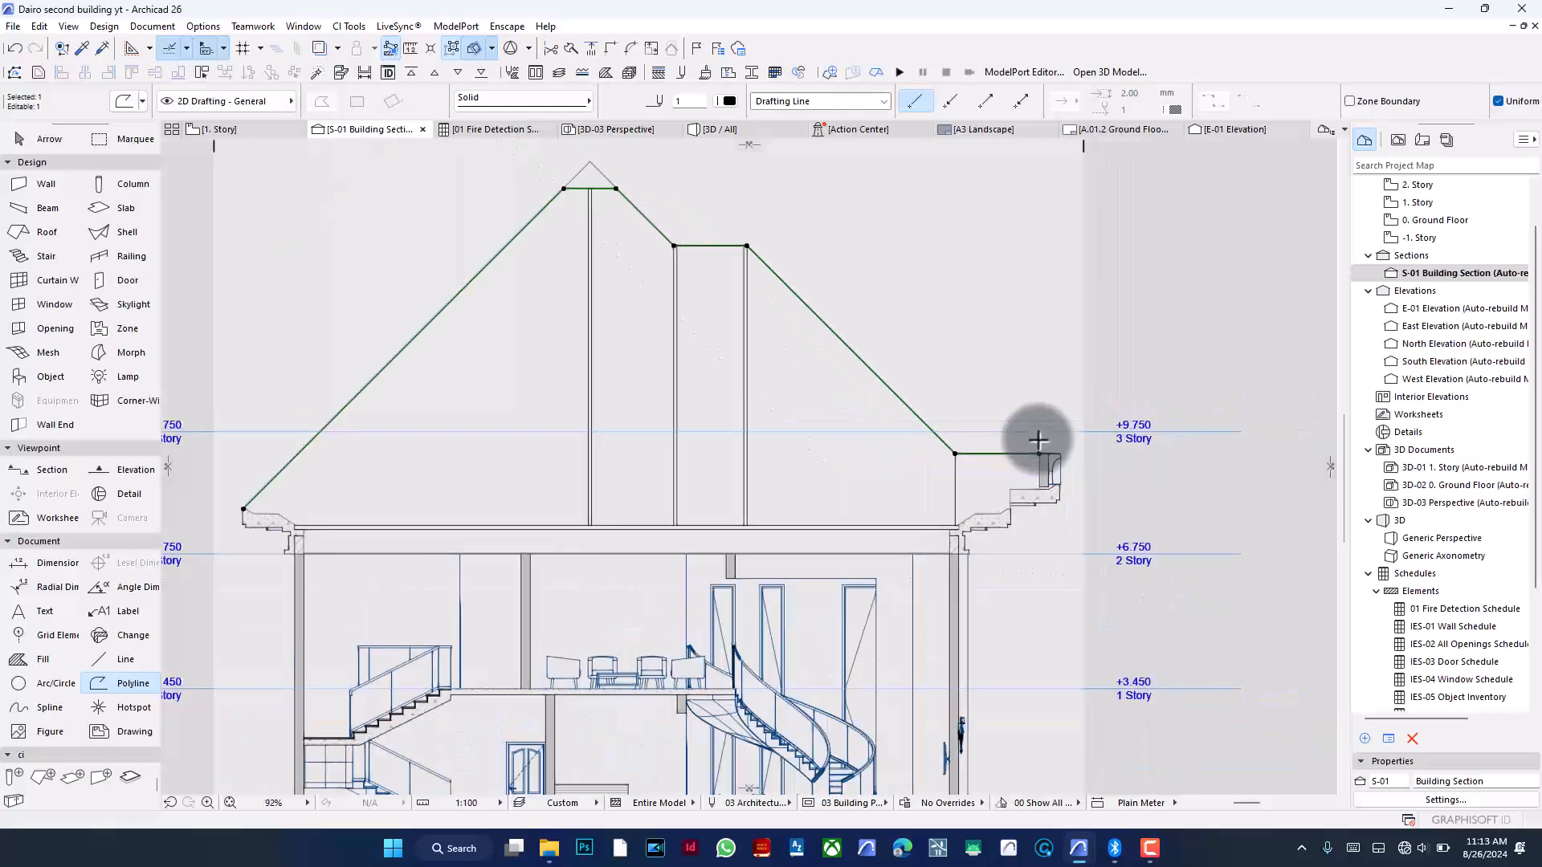
- Offset the whole roof polyline inward by 100
left_click(908, 367)
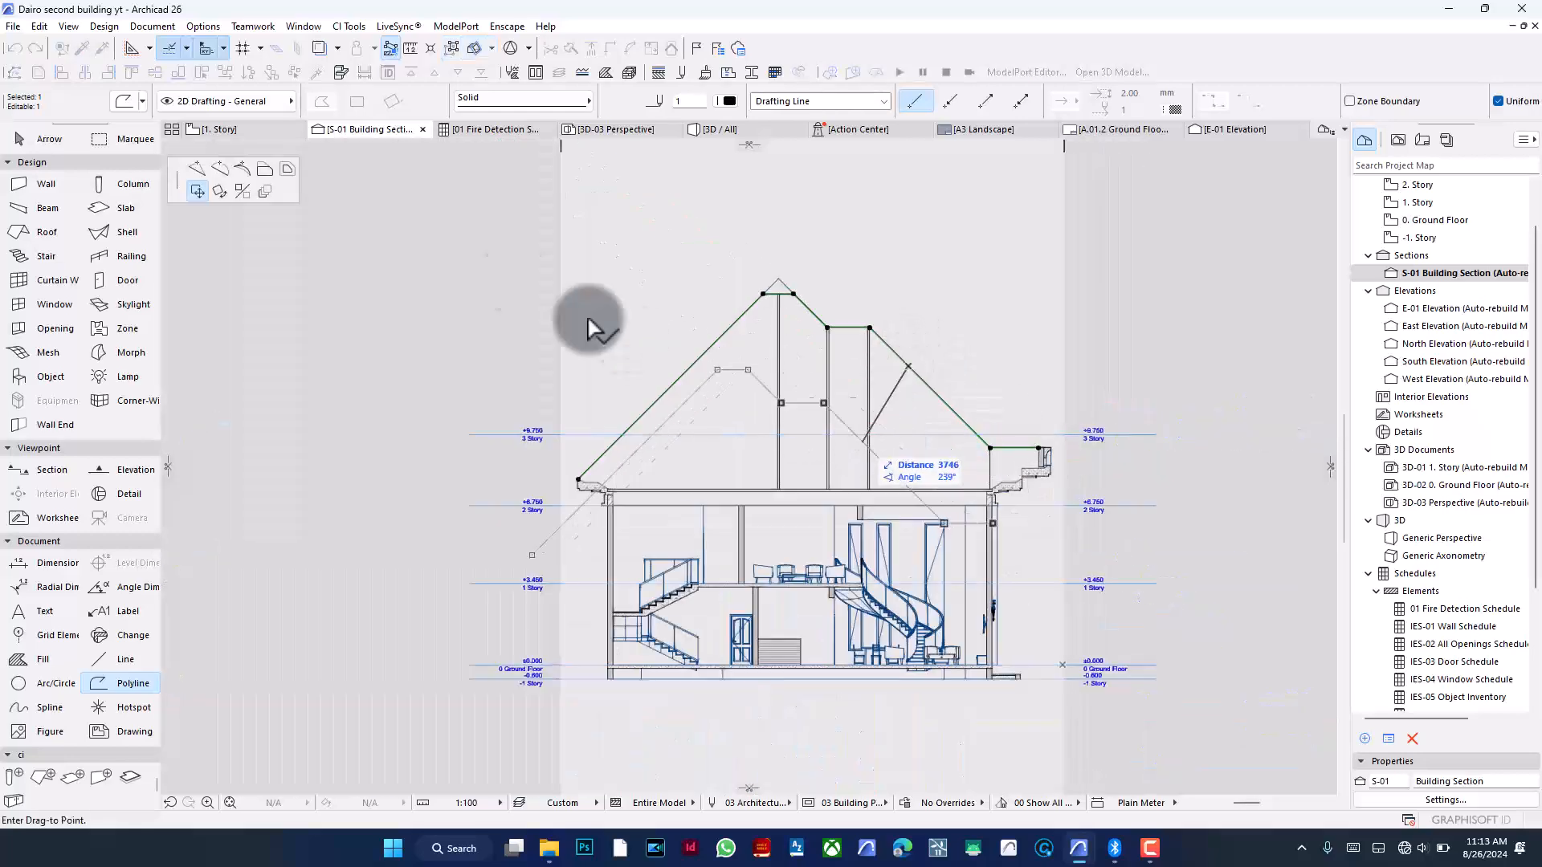
left_click(288, 167)
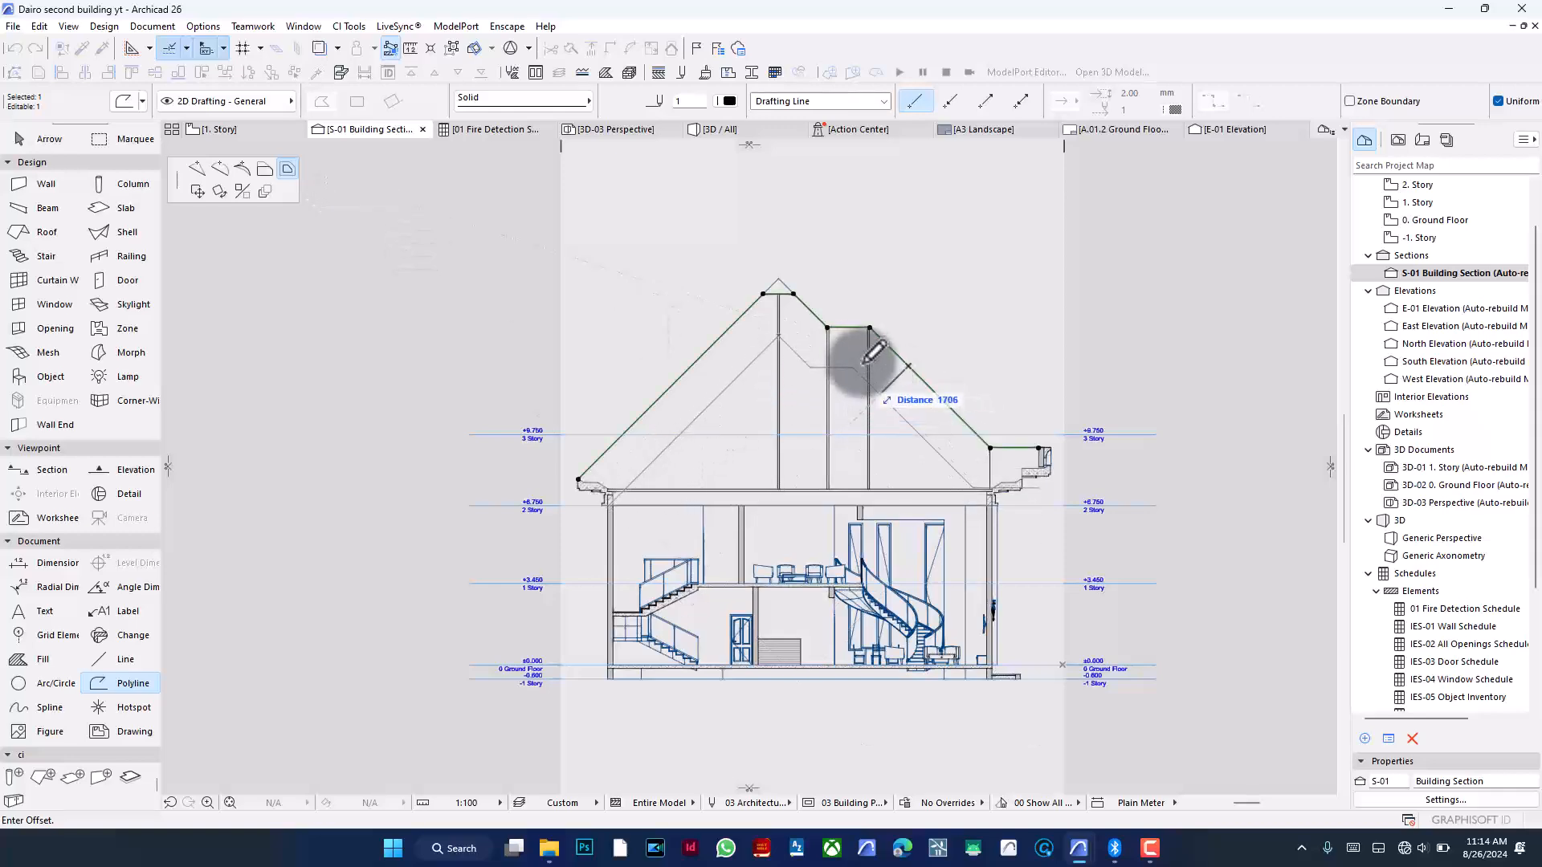
scroll(899, 349, "up", 2)
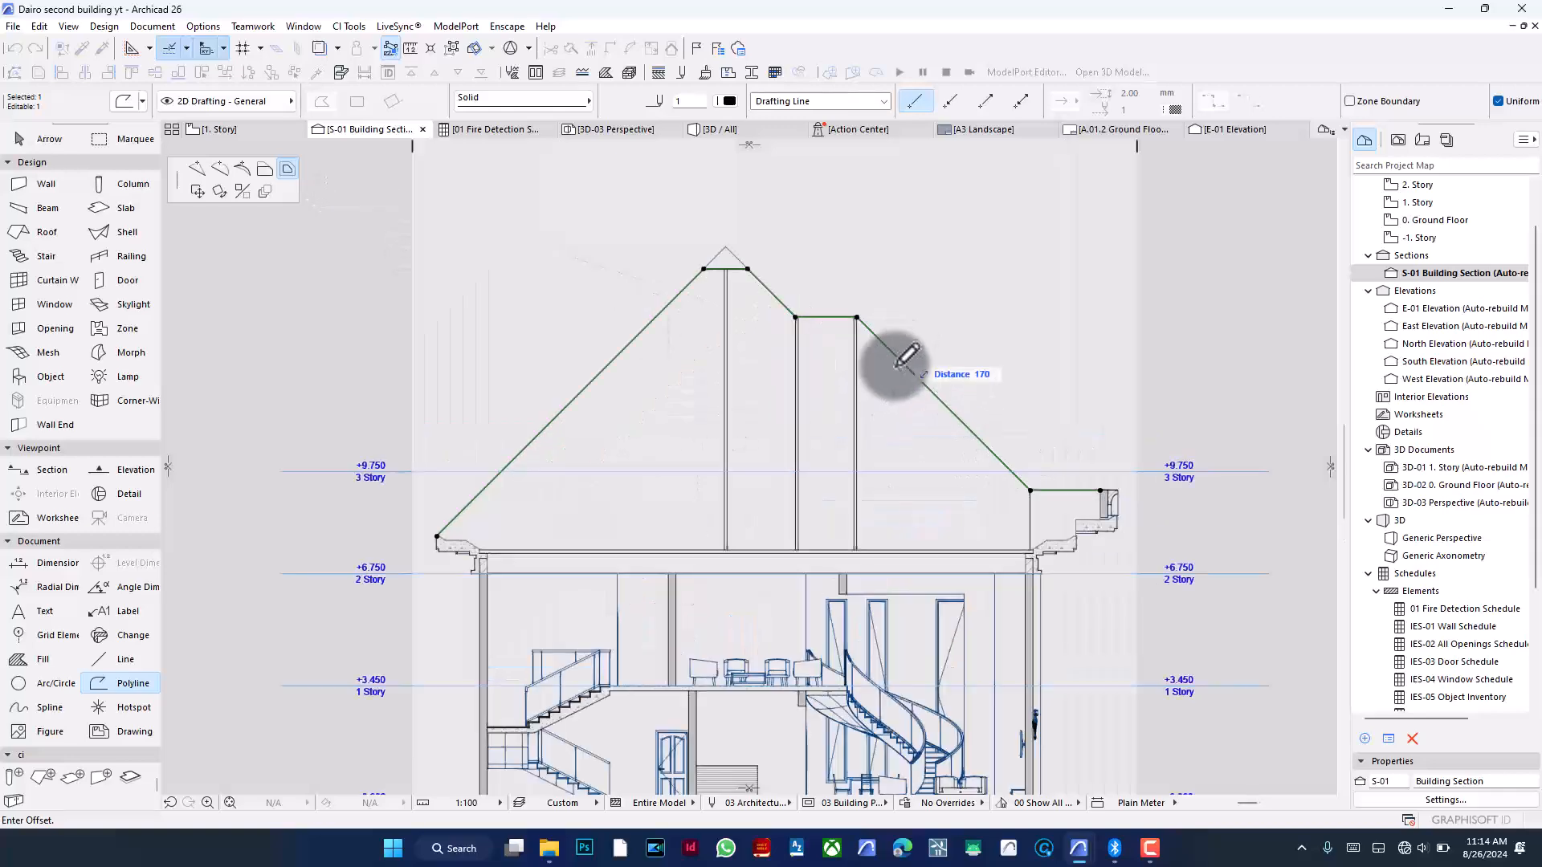
scroll(897, 365, "up", 1)
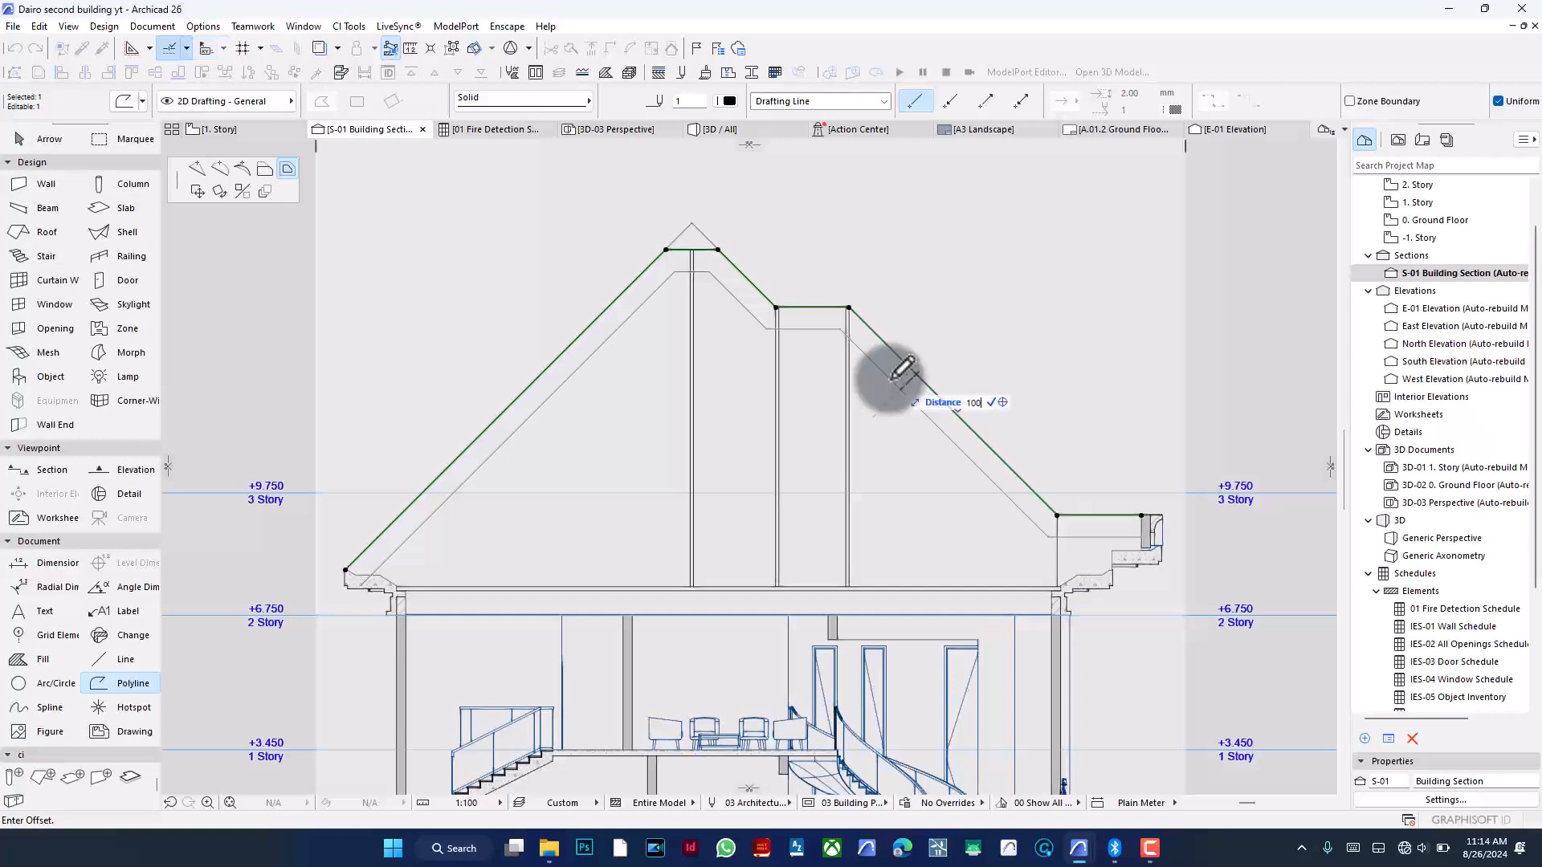
key("Return")
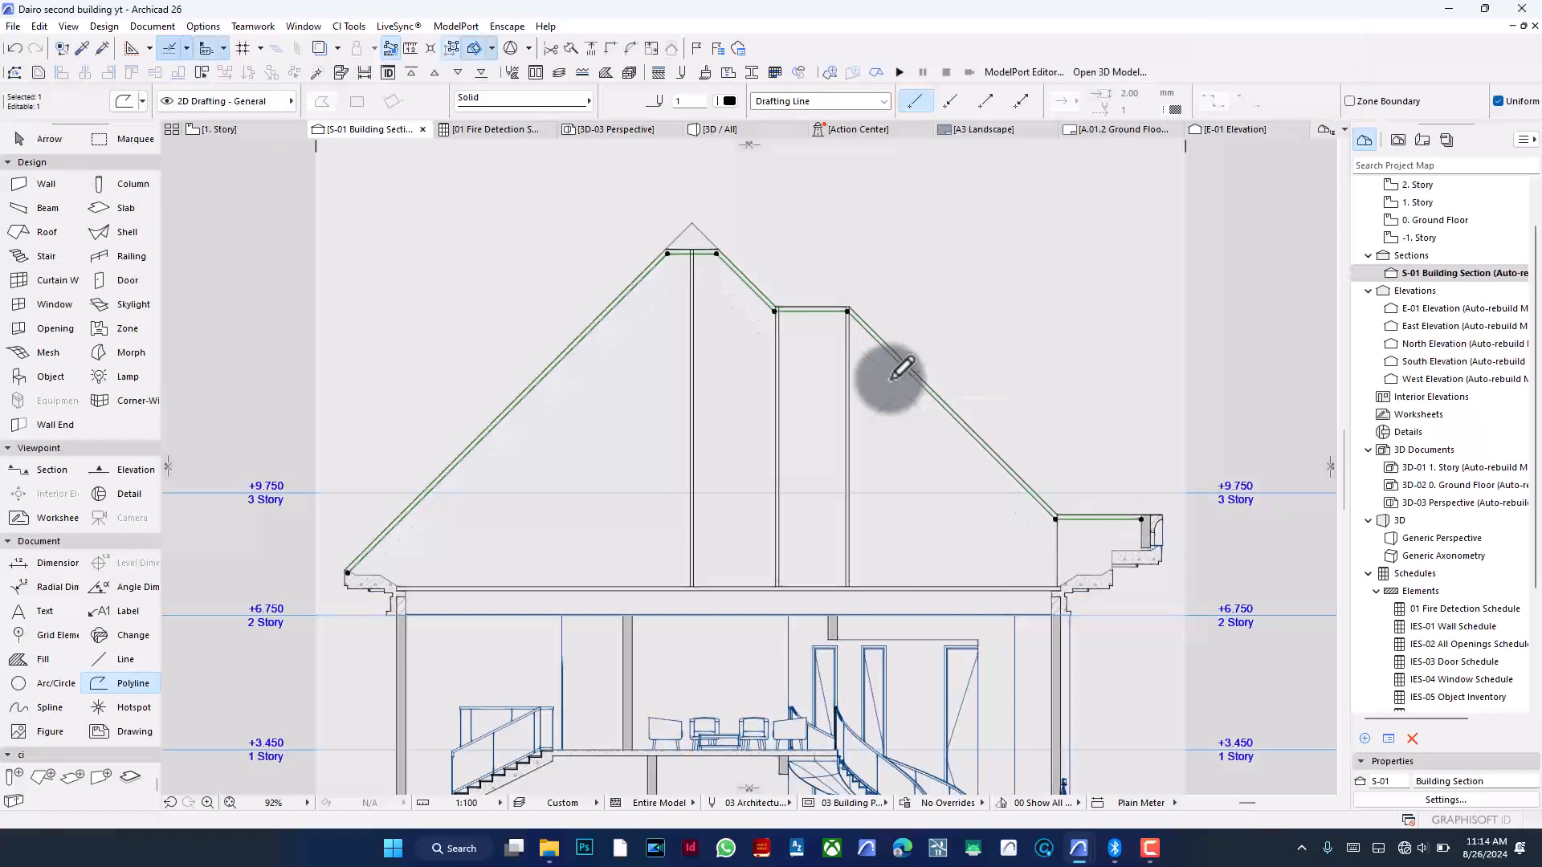
key("Escape")
- Zoom in and out to examine the offset roof outline at its corners, step and ridge
scroll(851, 281, "up", 10)
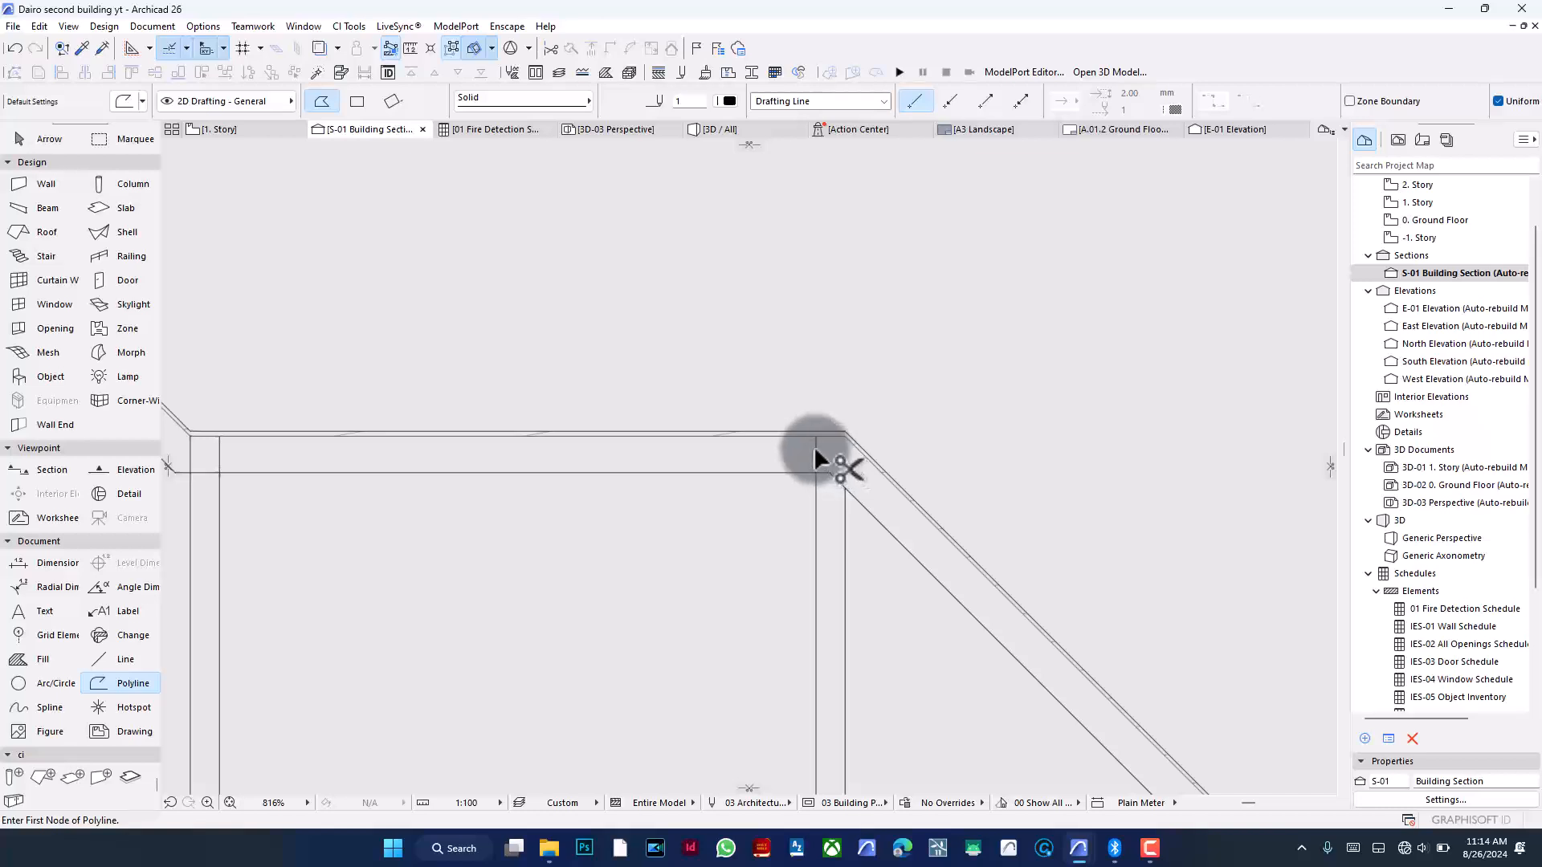
scroll(963, 399, "down", 4)
scroll(669, 415, "up", 3)
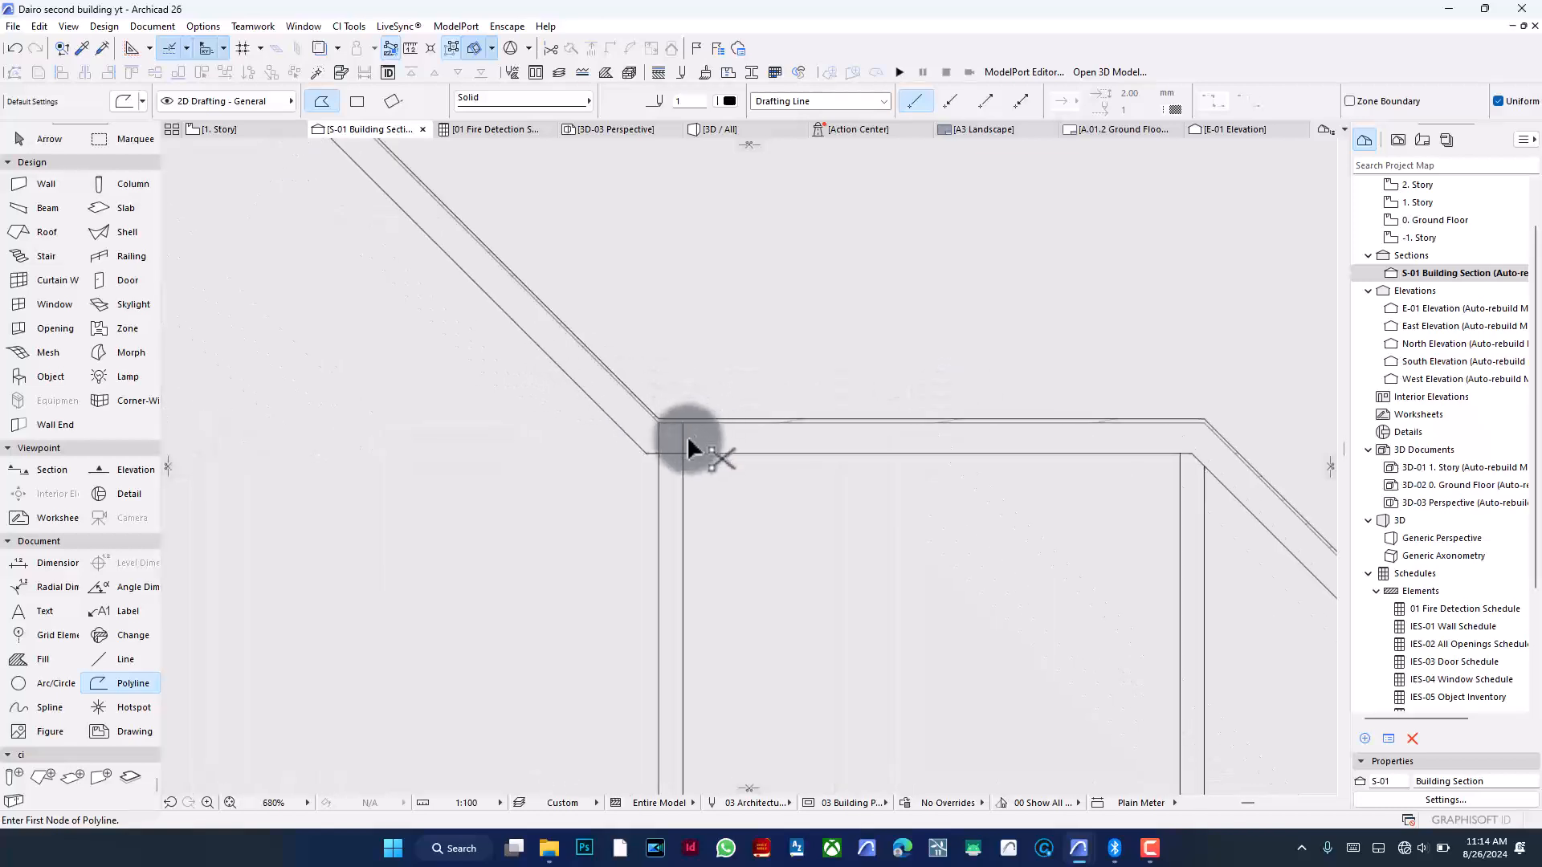
scroll(835, 419, "down", 2)
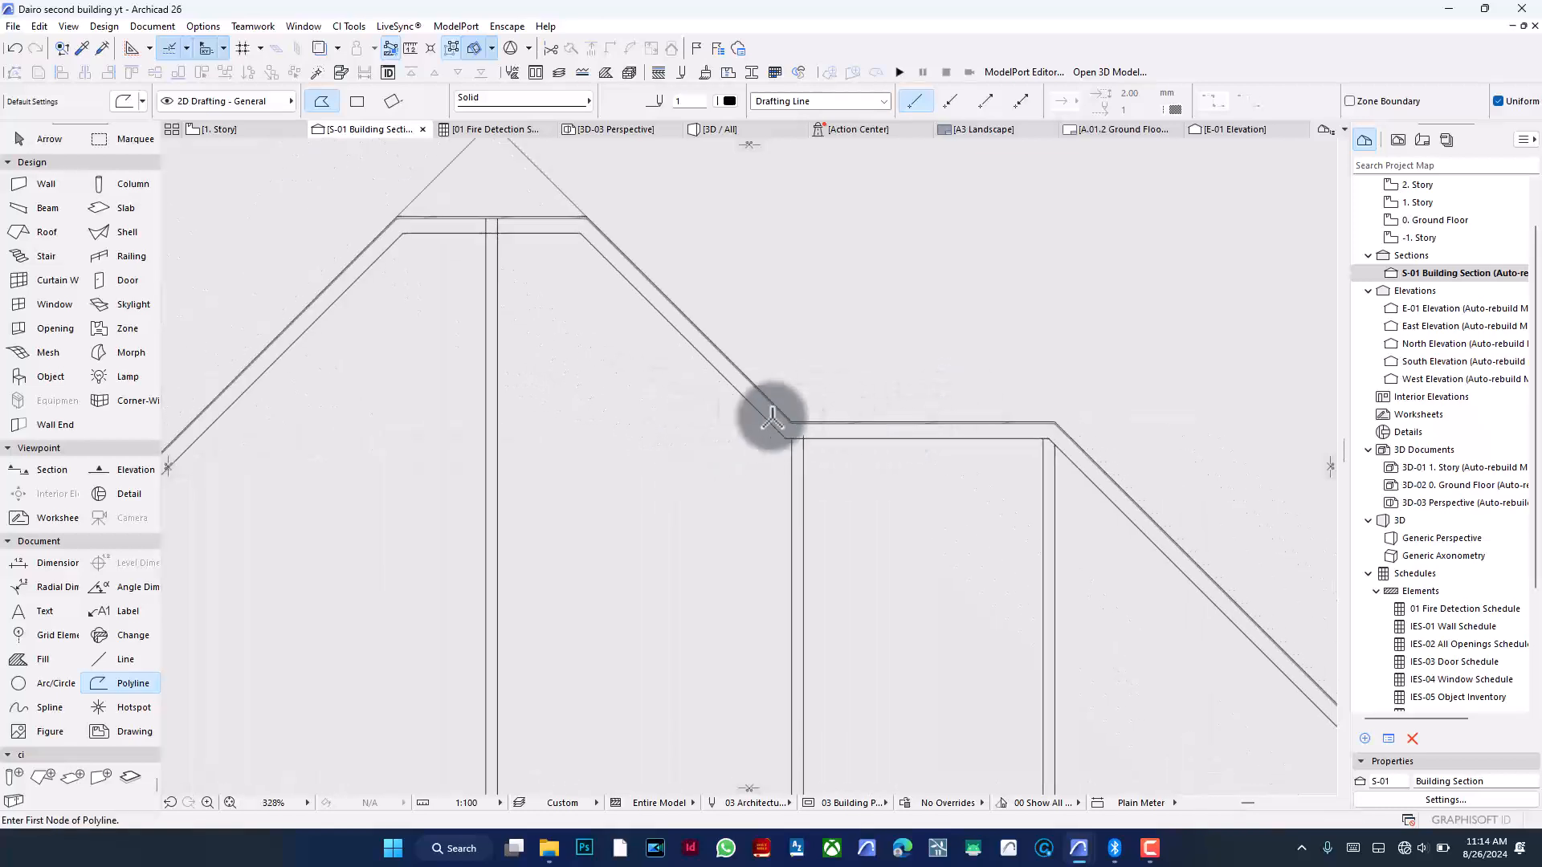
scroll(494, 241, "up", 1)
scroll(489, 266, "up", 4)
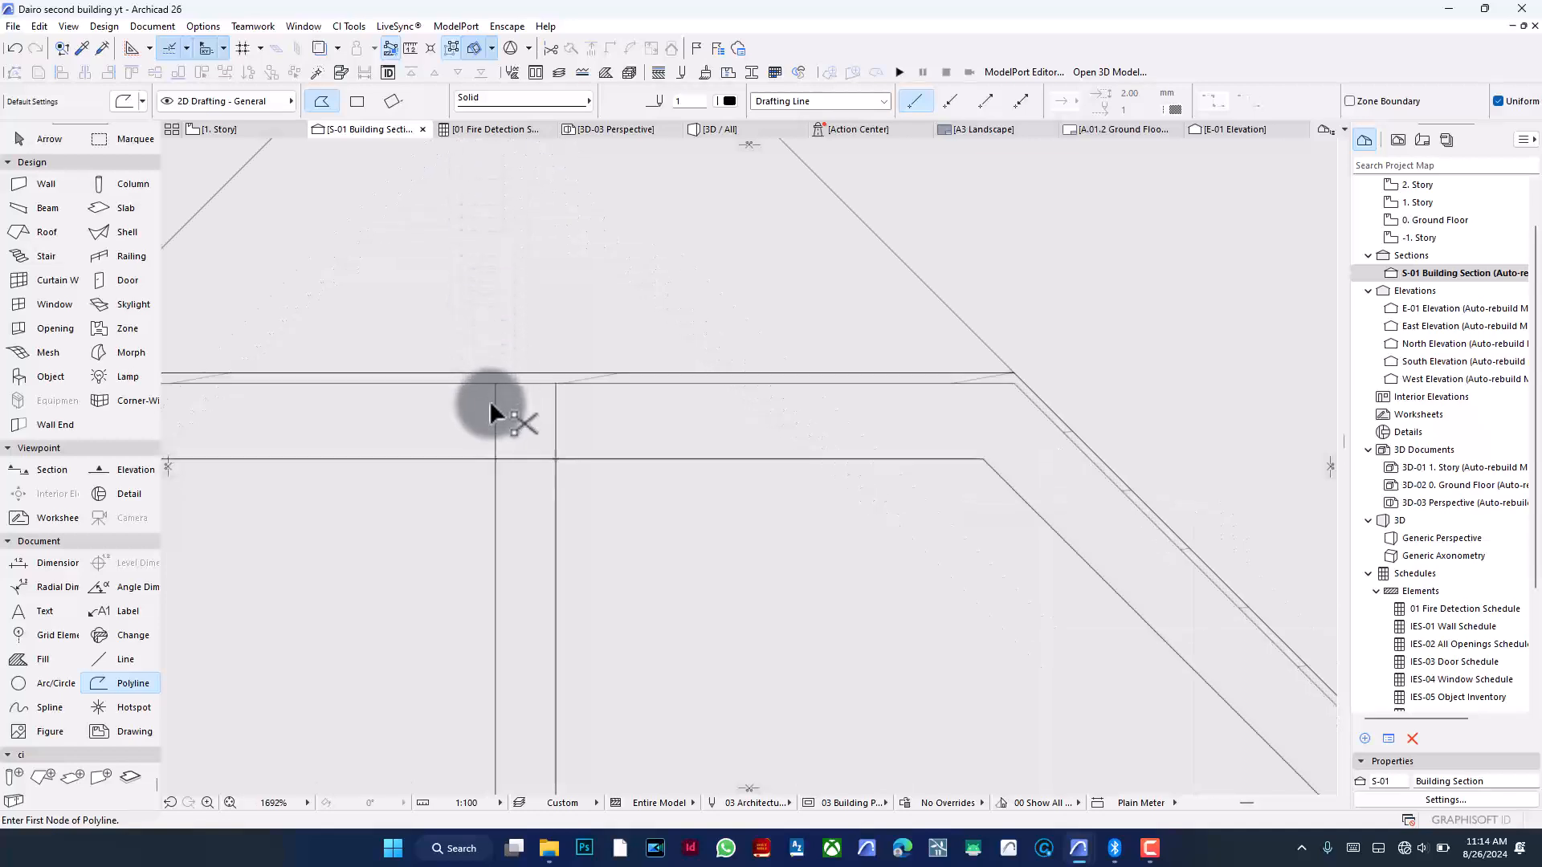
left_click(493, 405, "ctrl")
scroll(661, 327, "down", 10)
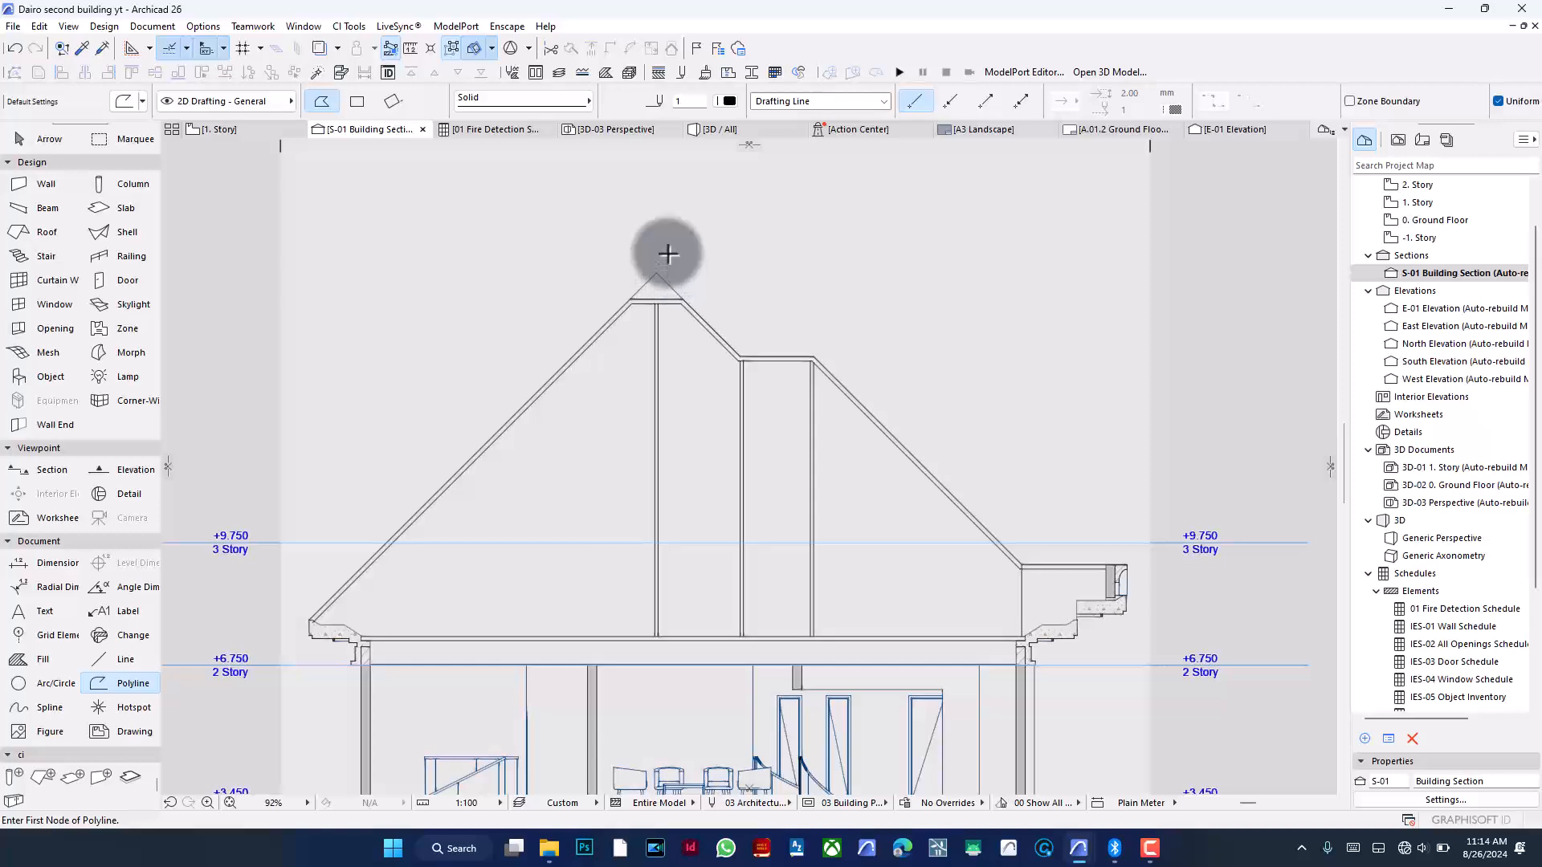
scroll(716, 268, "down", 1)
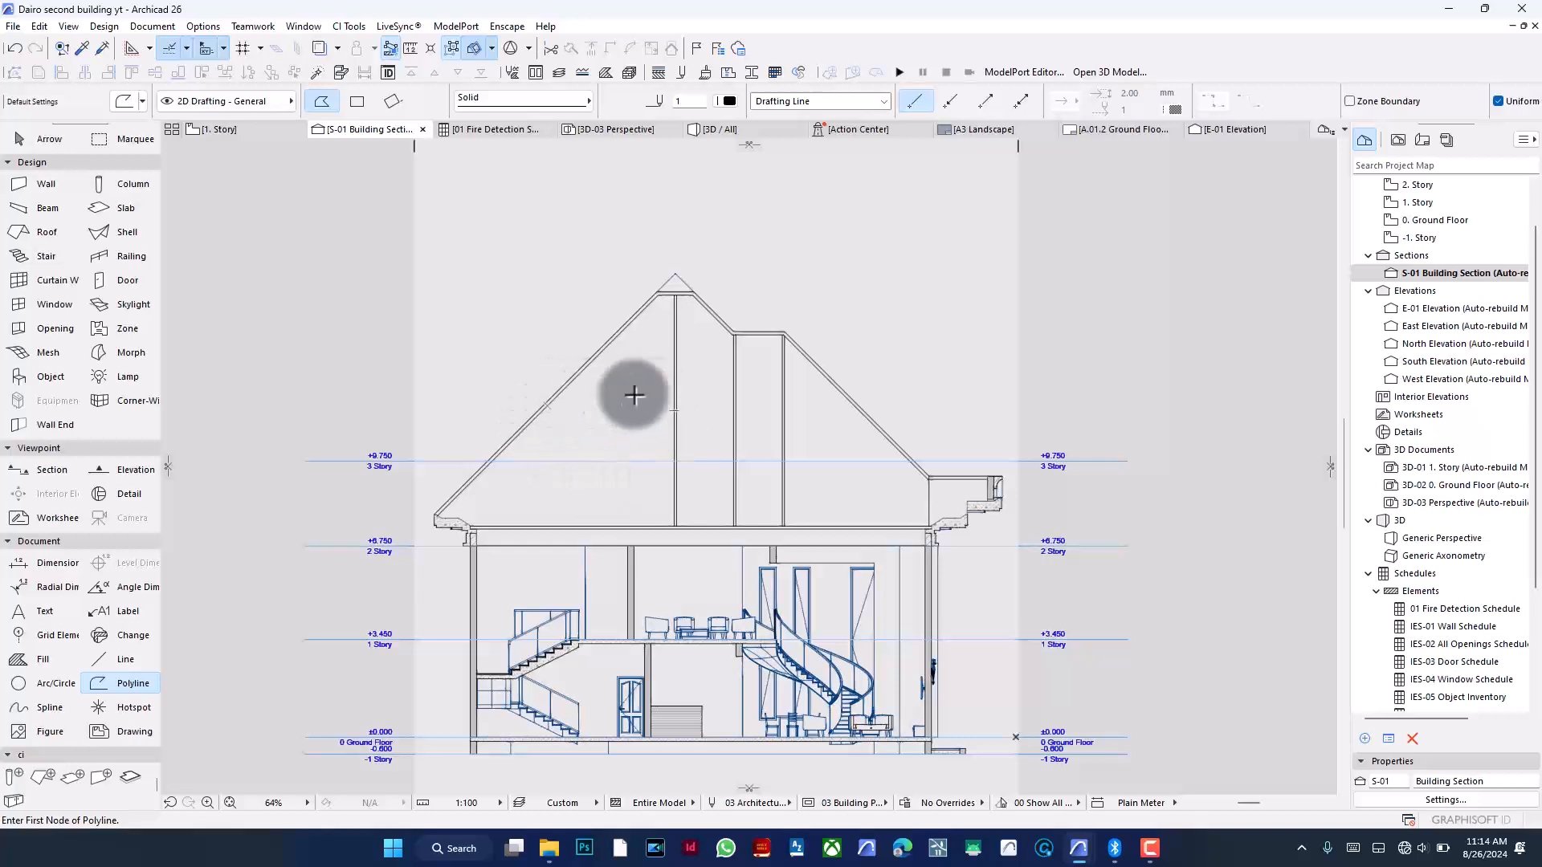
left_click(1150, 848)
key("ctrl+minus")
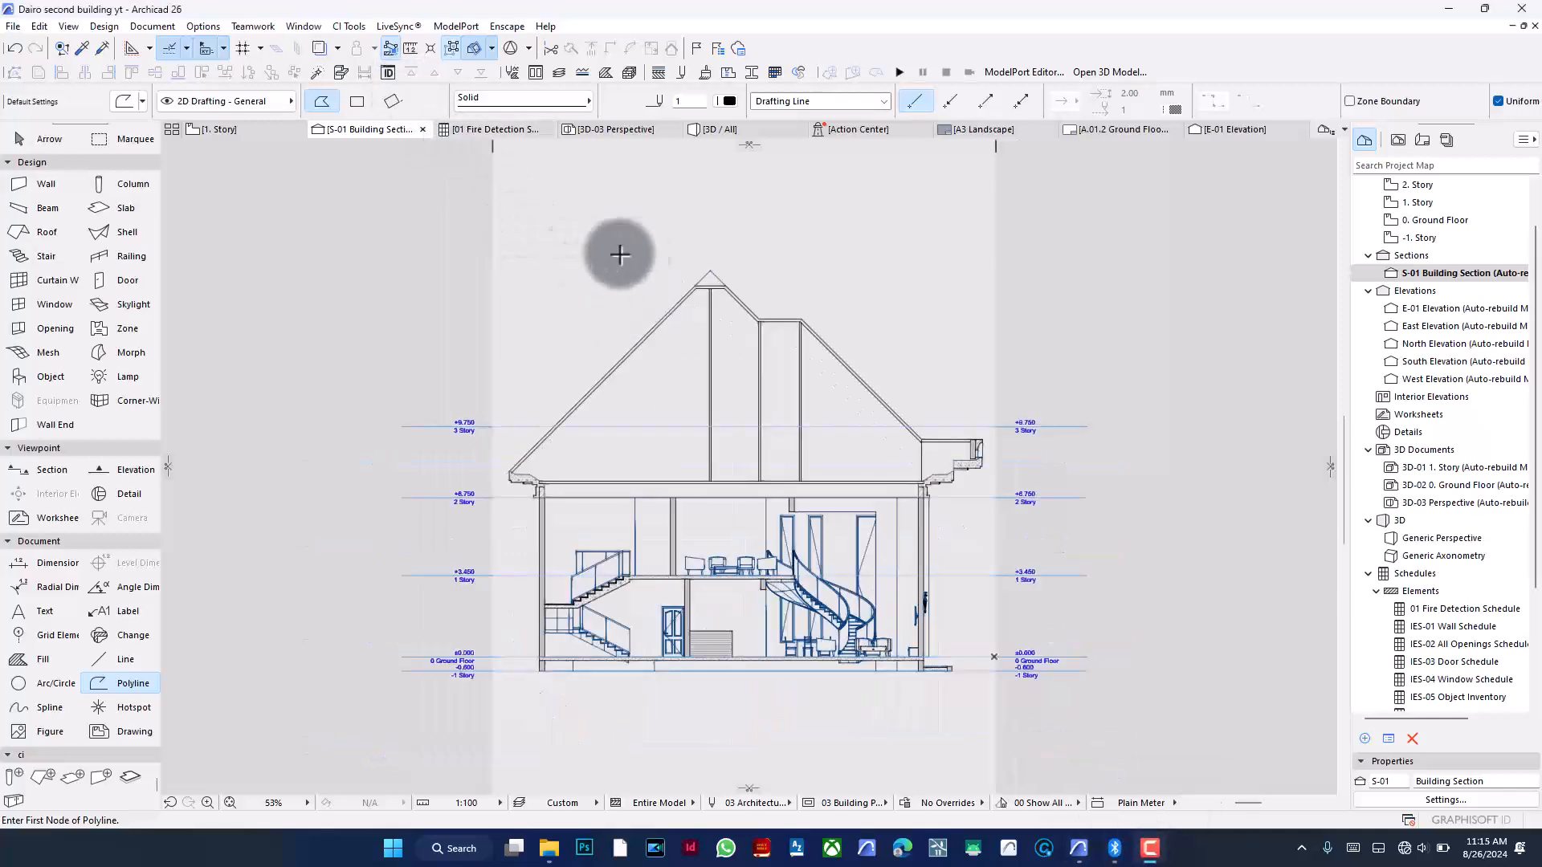
scroll(716, 343, "up", 3)
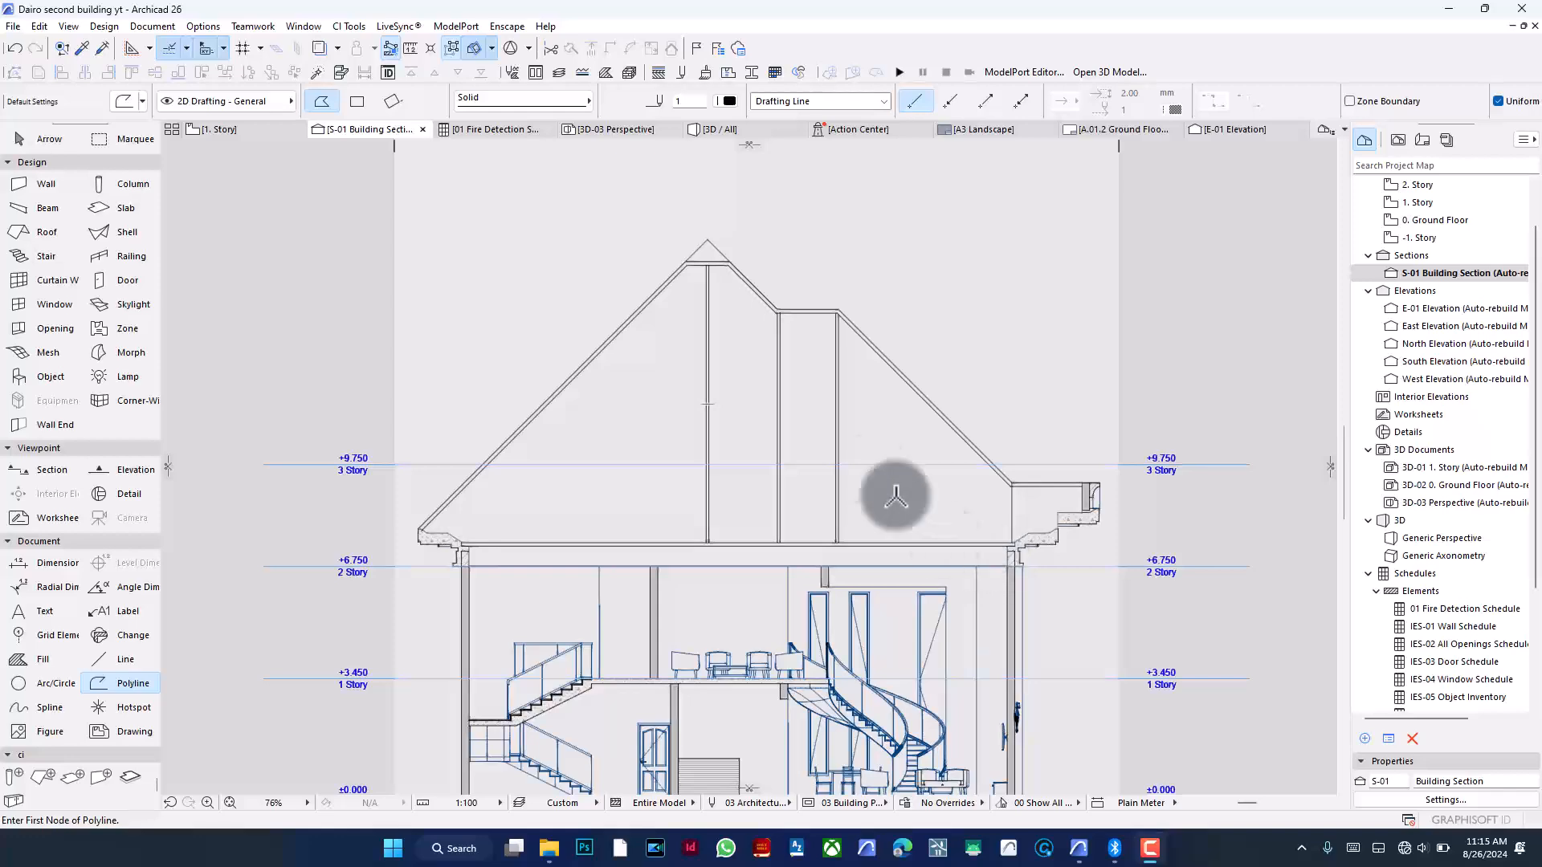
scroll(773, 328, "down", 3)
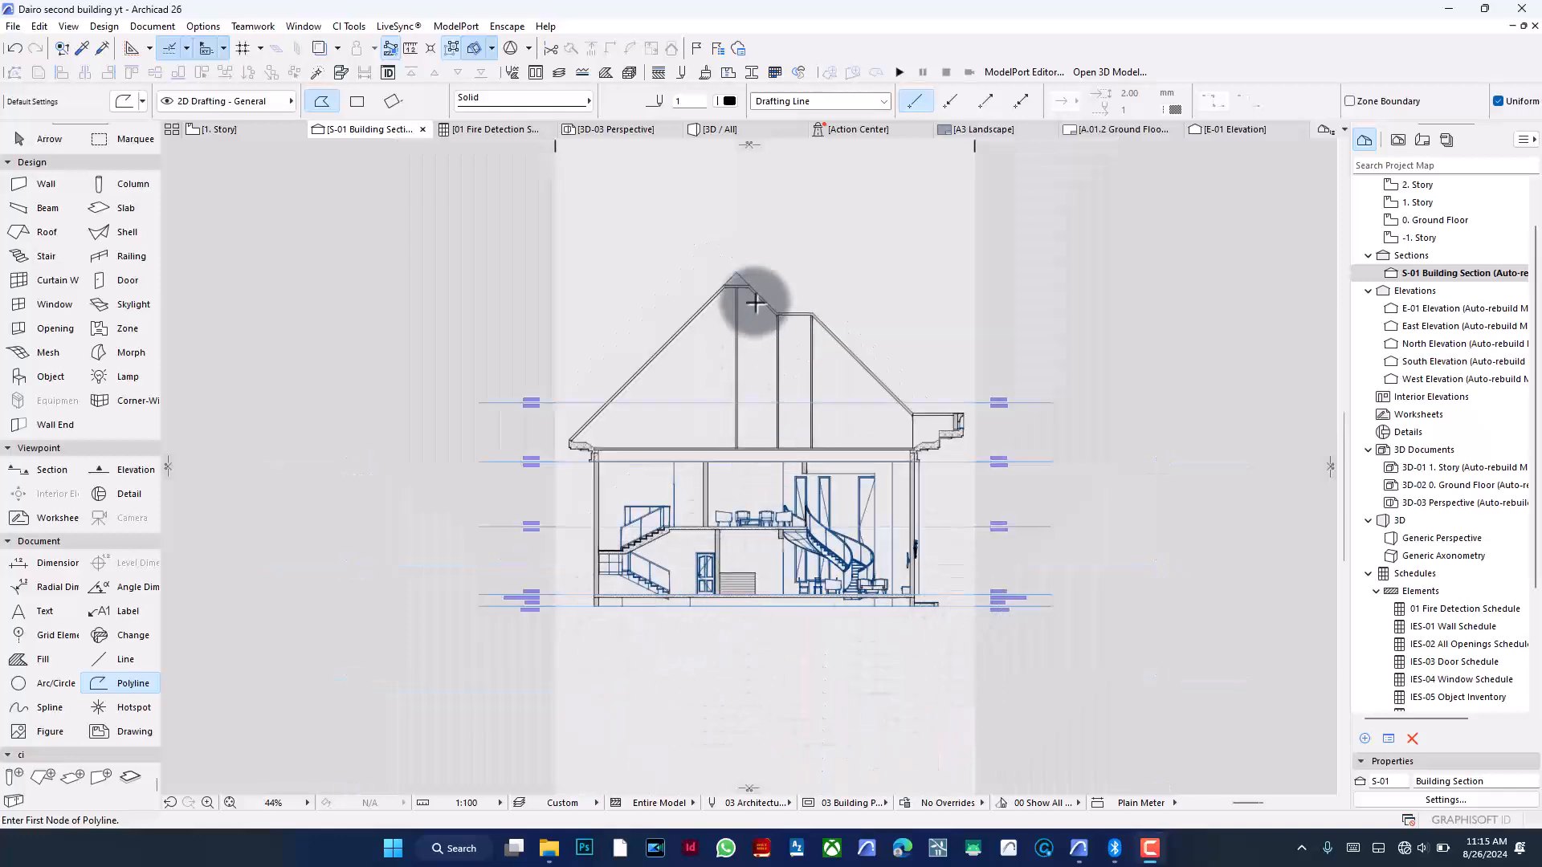
scroll(753, 302, "up", 2)
scroll(755, 301, "up", 1)
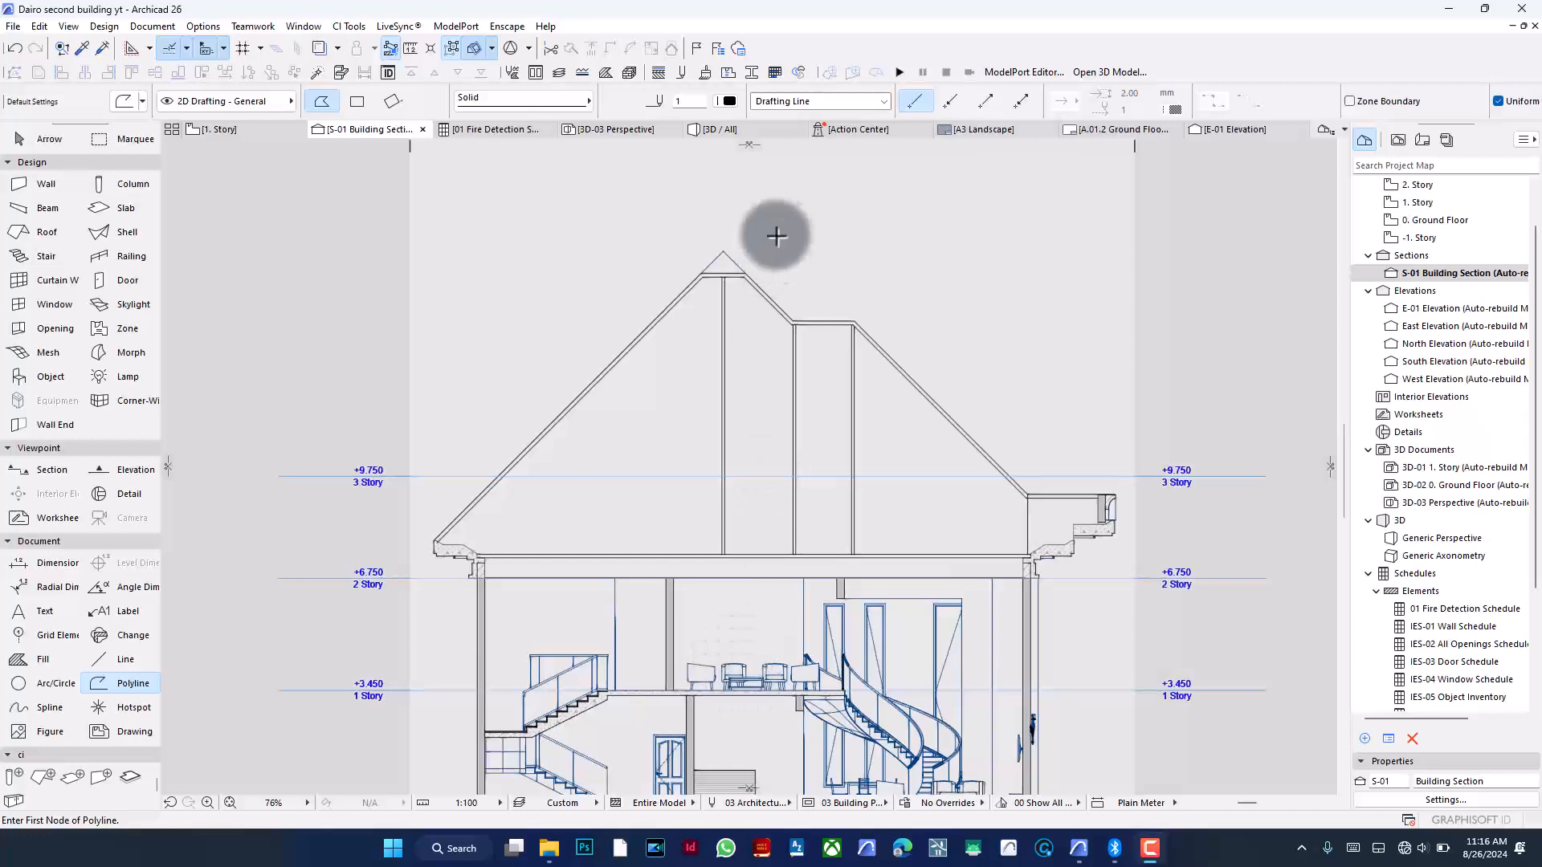
scroll(774, 213, "up", 2)
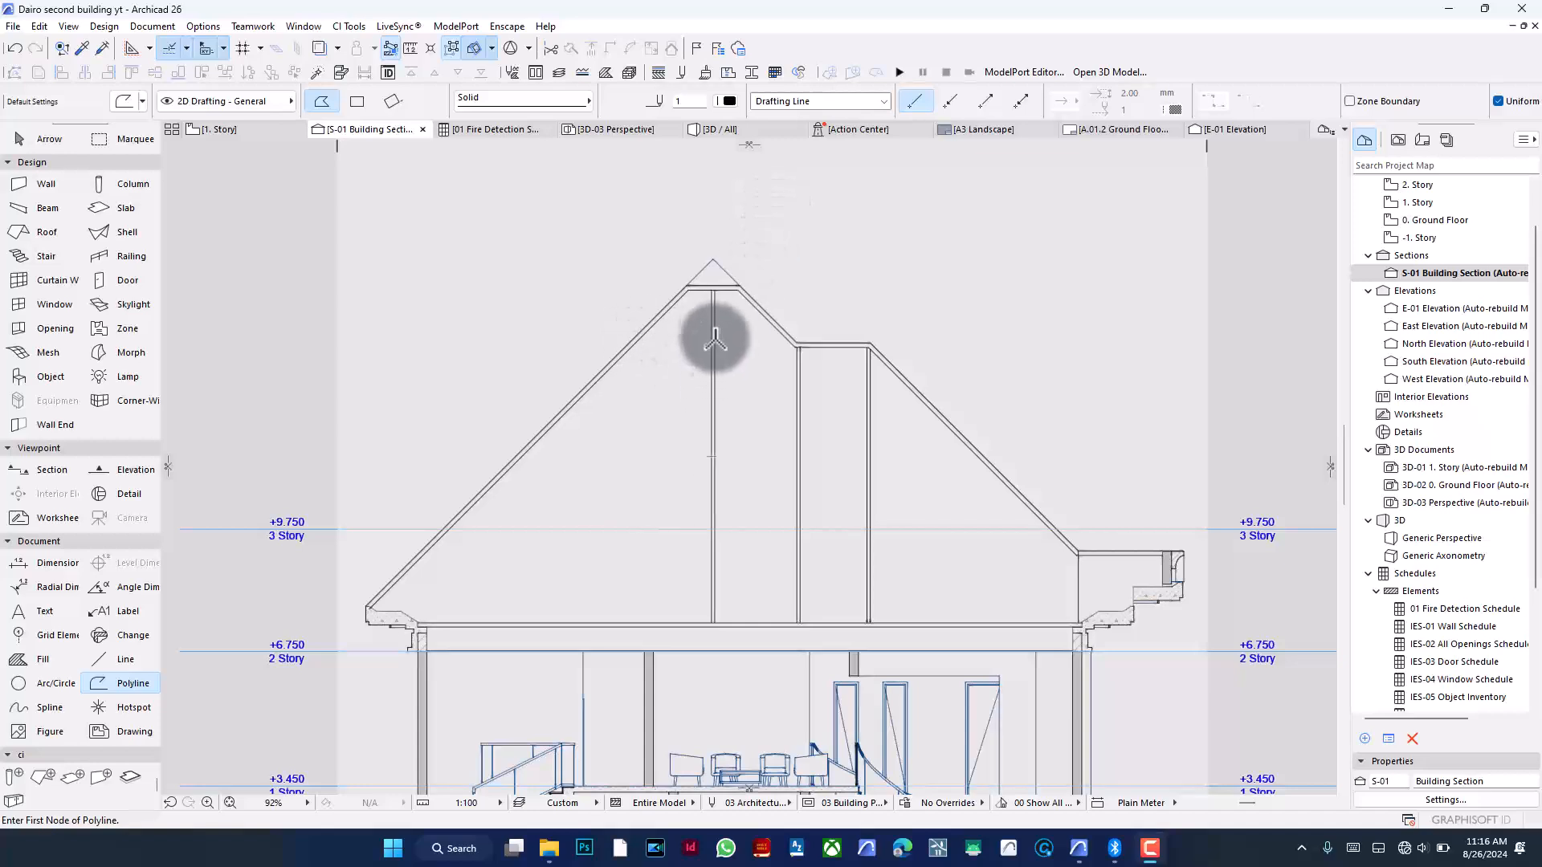
scroll(716, 351, "up", 6)
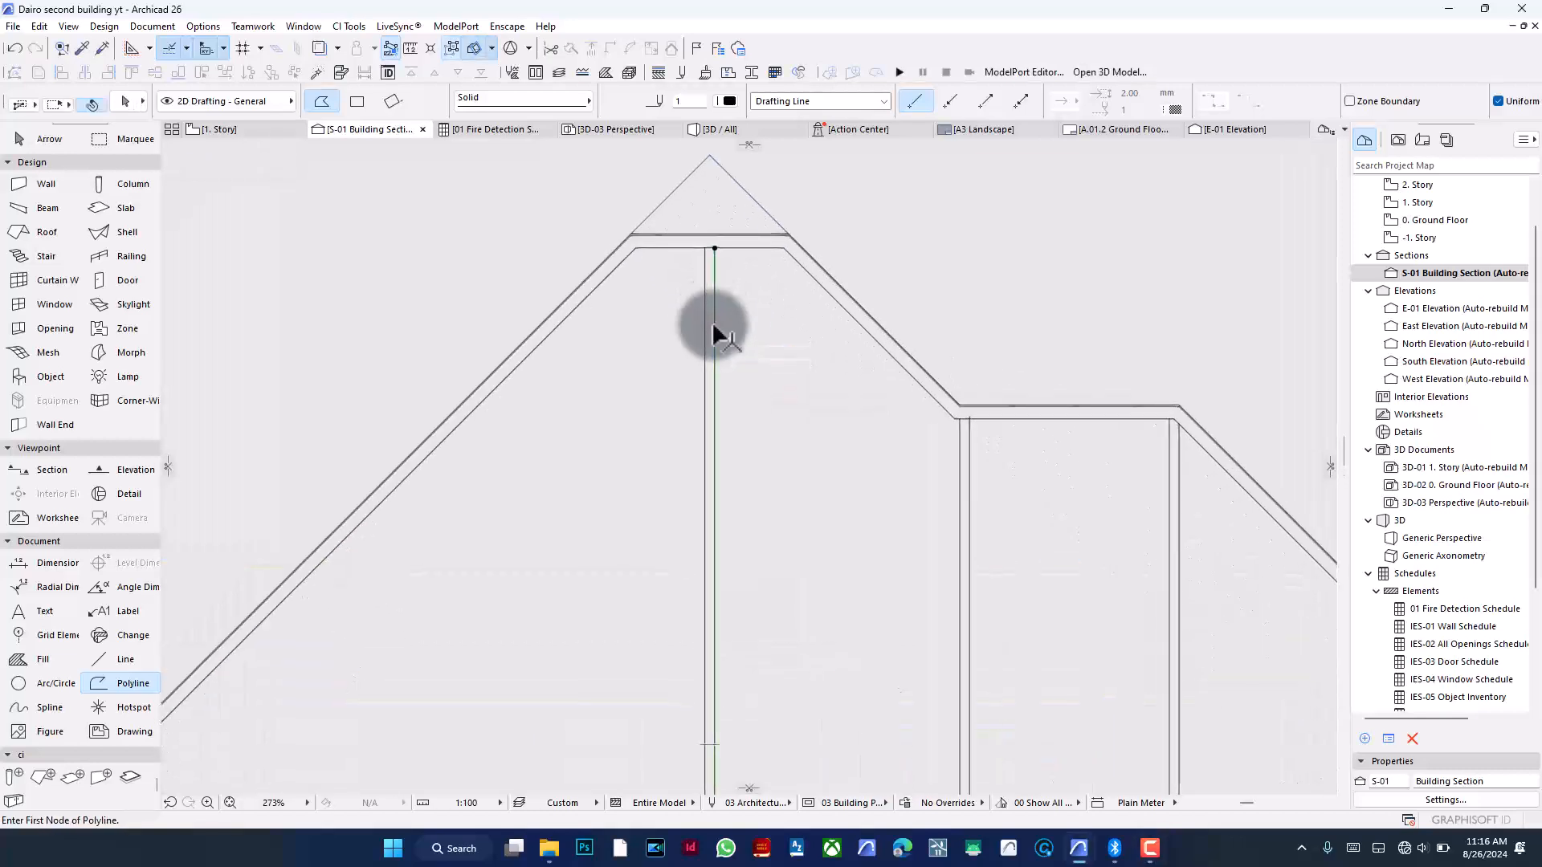
- Multiply the vertical guide line at the ridge leftward along the roof using Spread with 1200 spacing
left_click(705, 334, "shift")
scroll(831, 277, "down", 2)
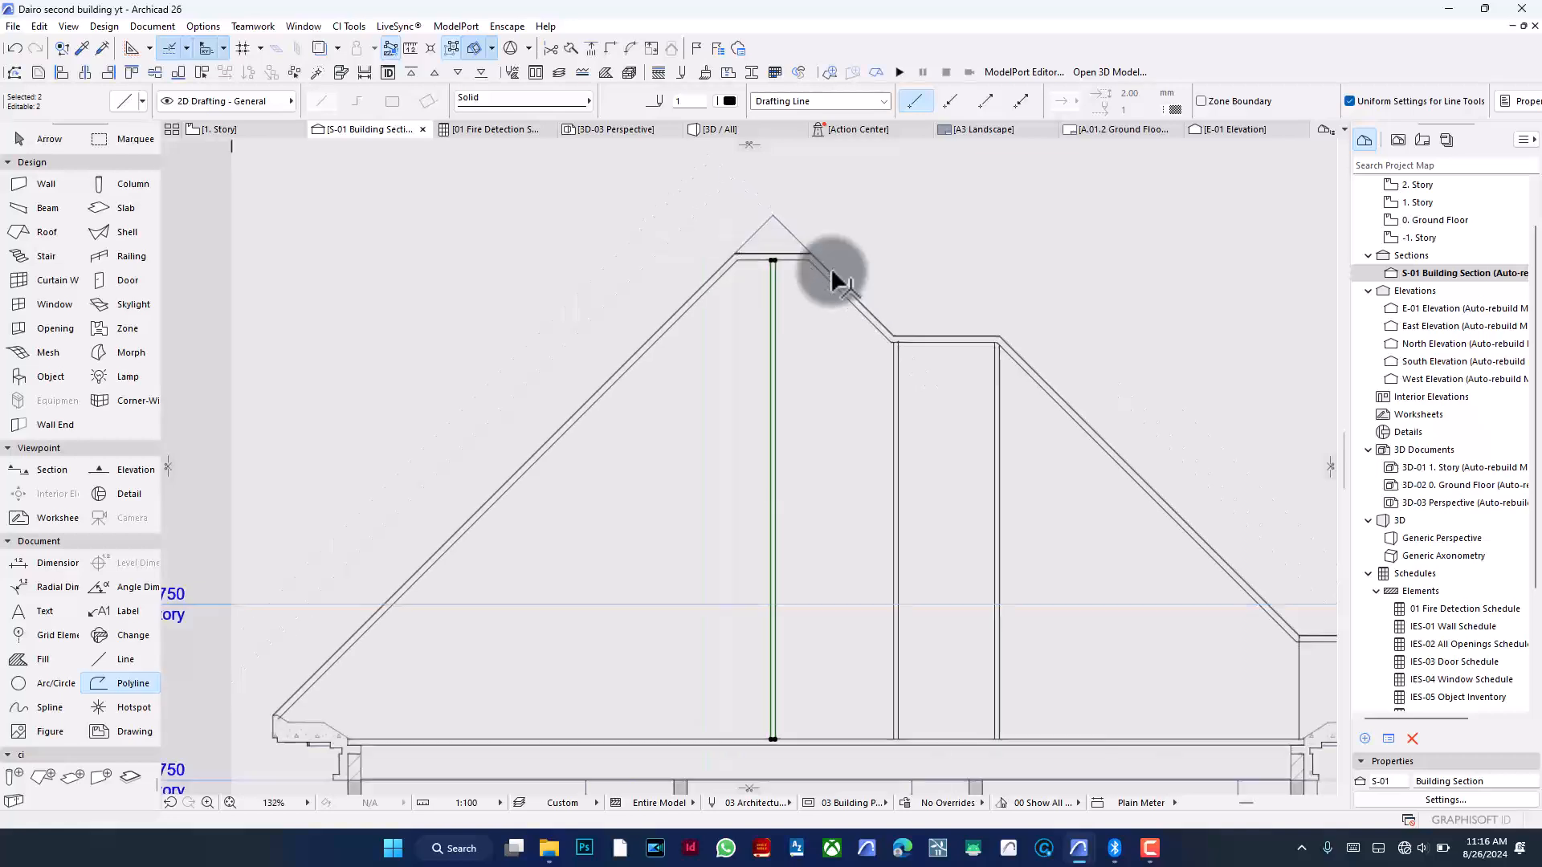
key("ctrl+g")
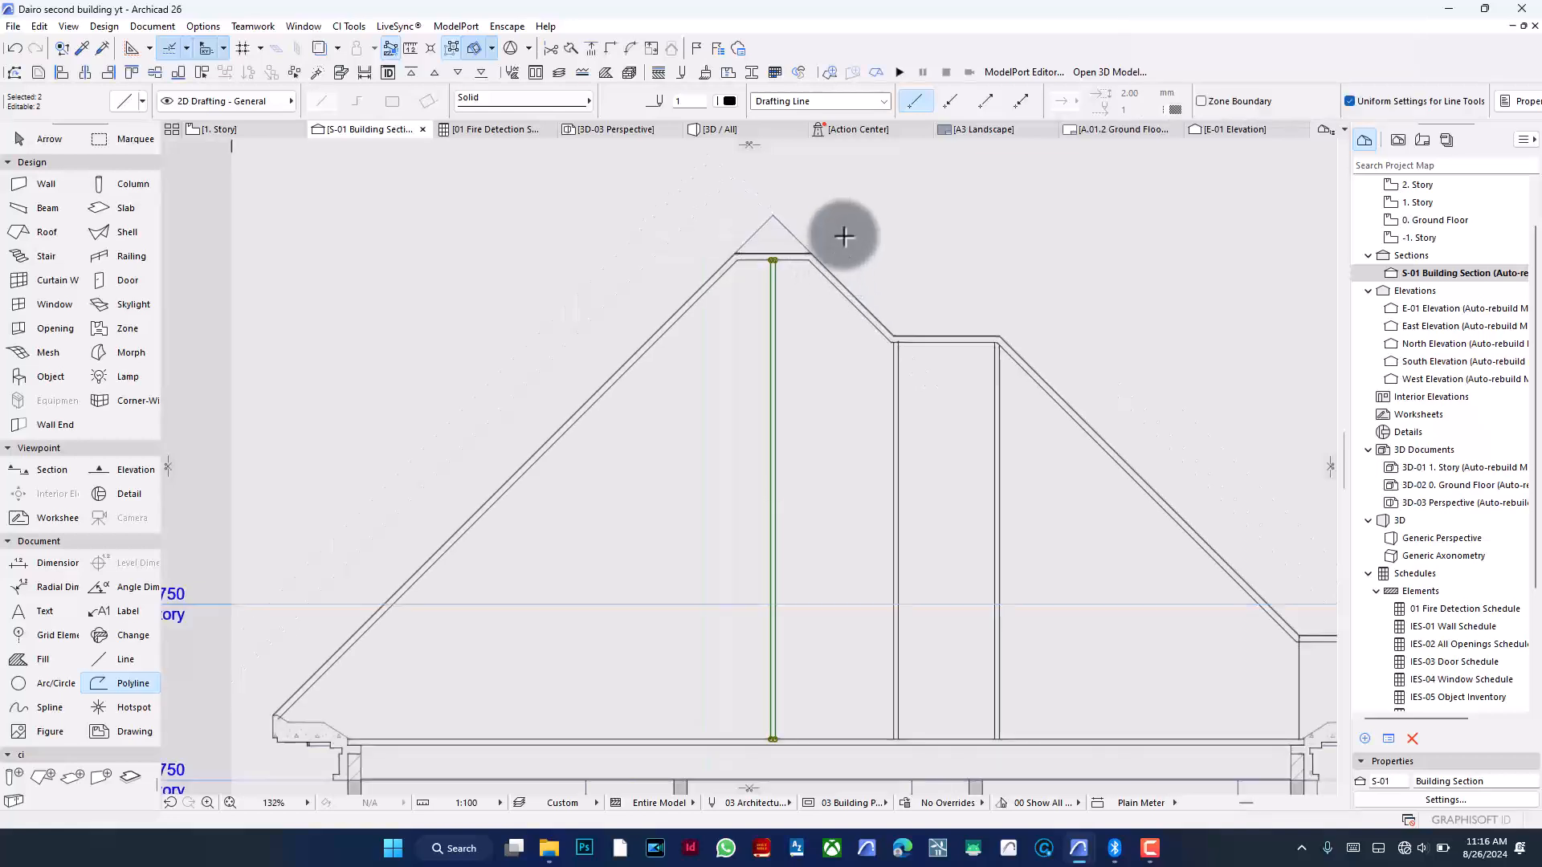
key("ctrl+u")
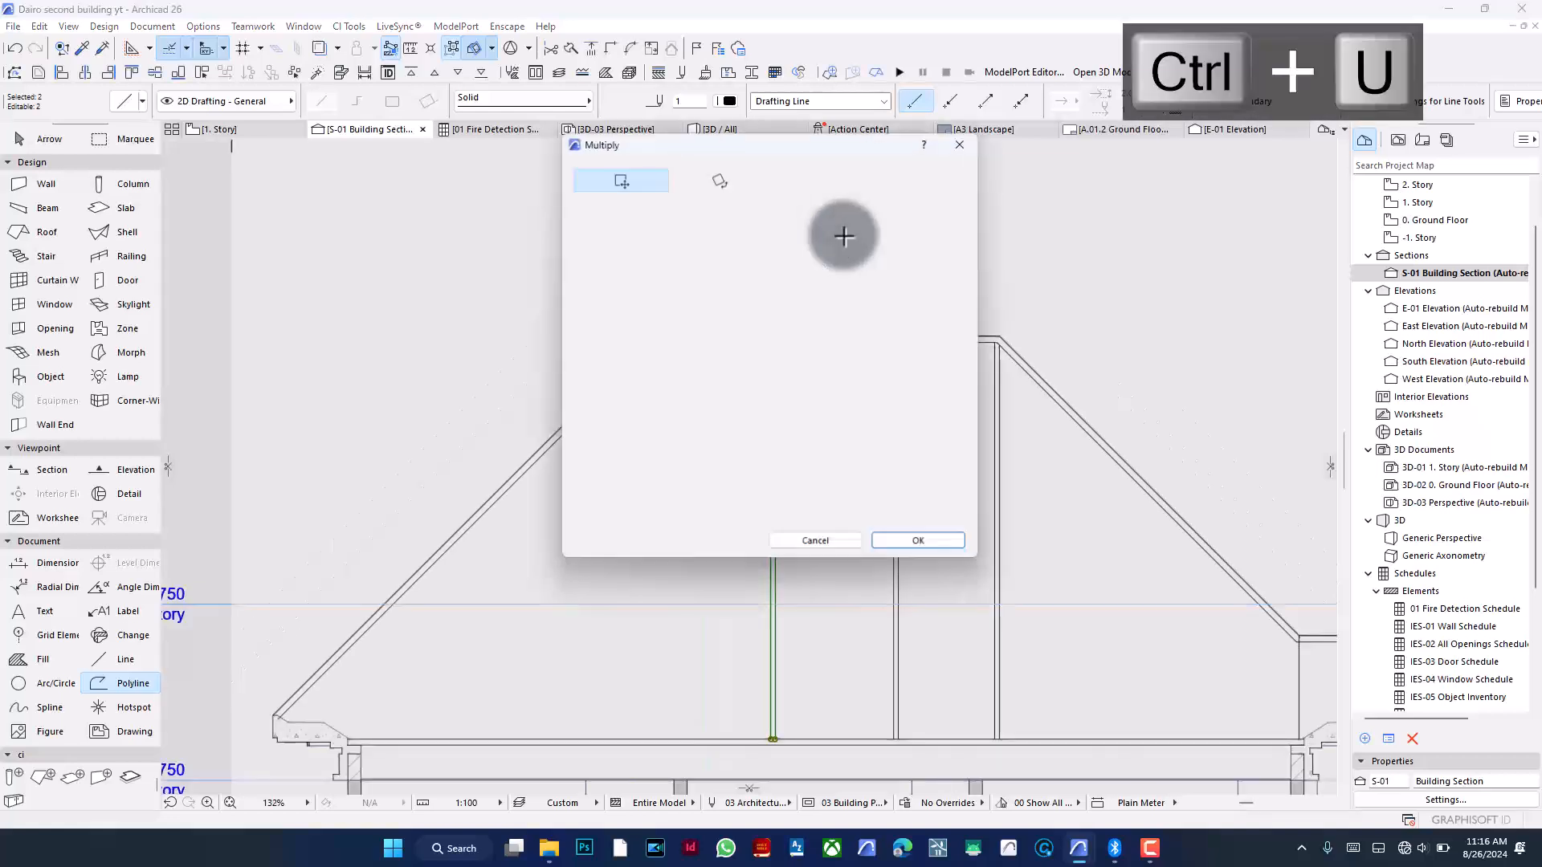
left_click(825, 270)
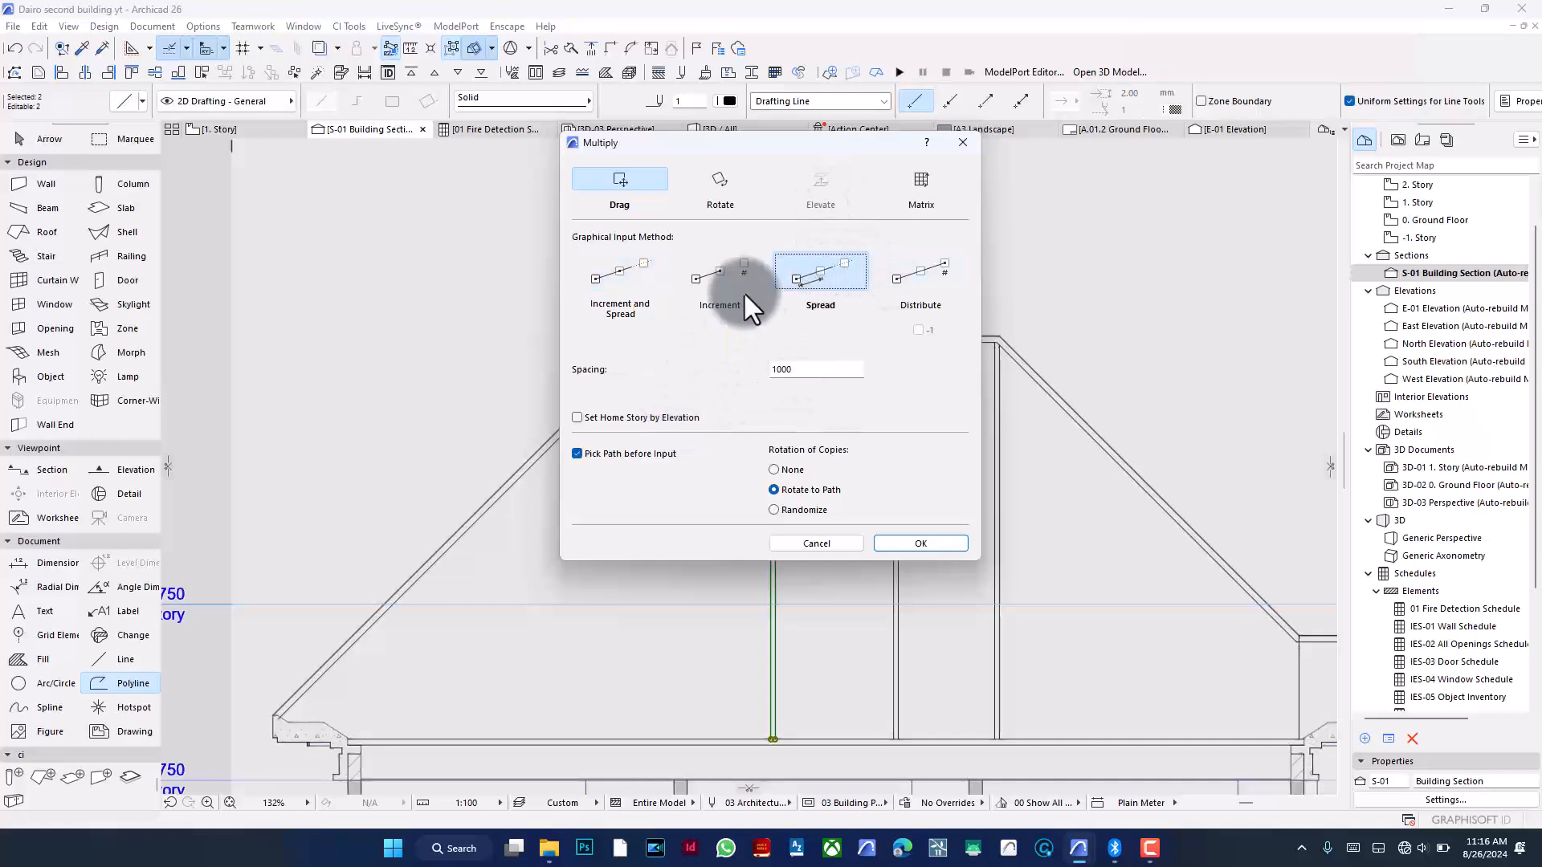
double_click(802, 370)
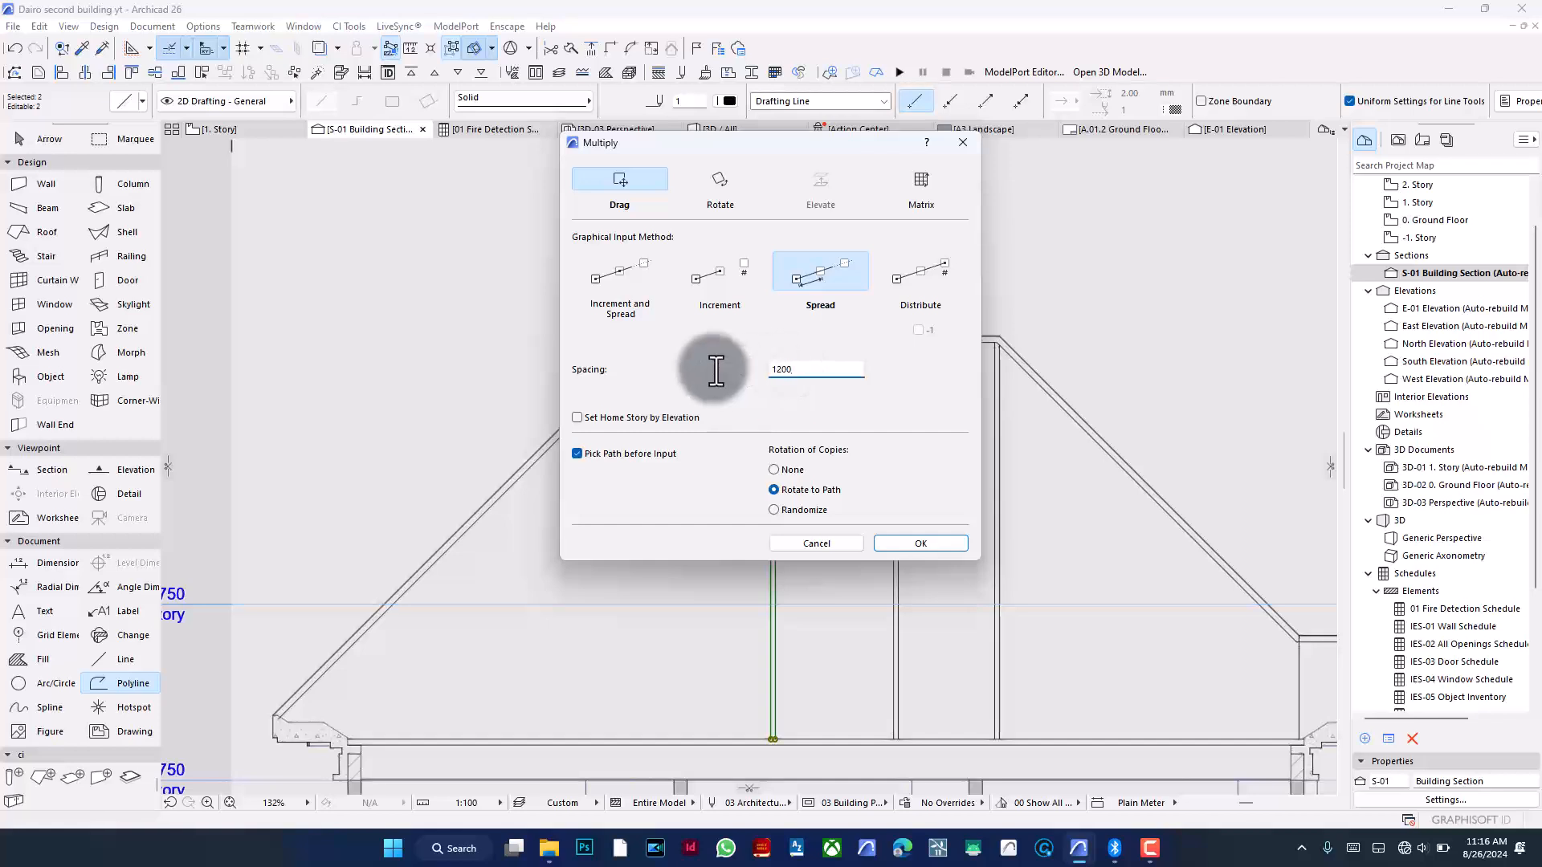
type("1200")
left_click(915, 543)
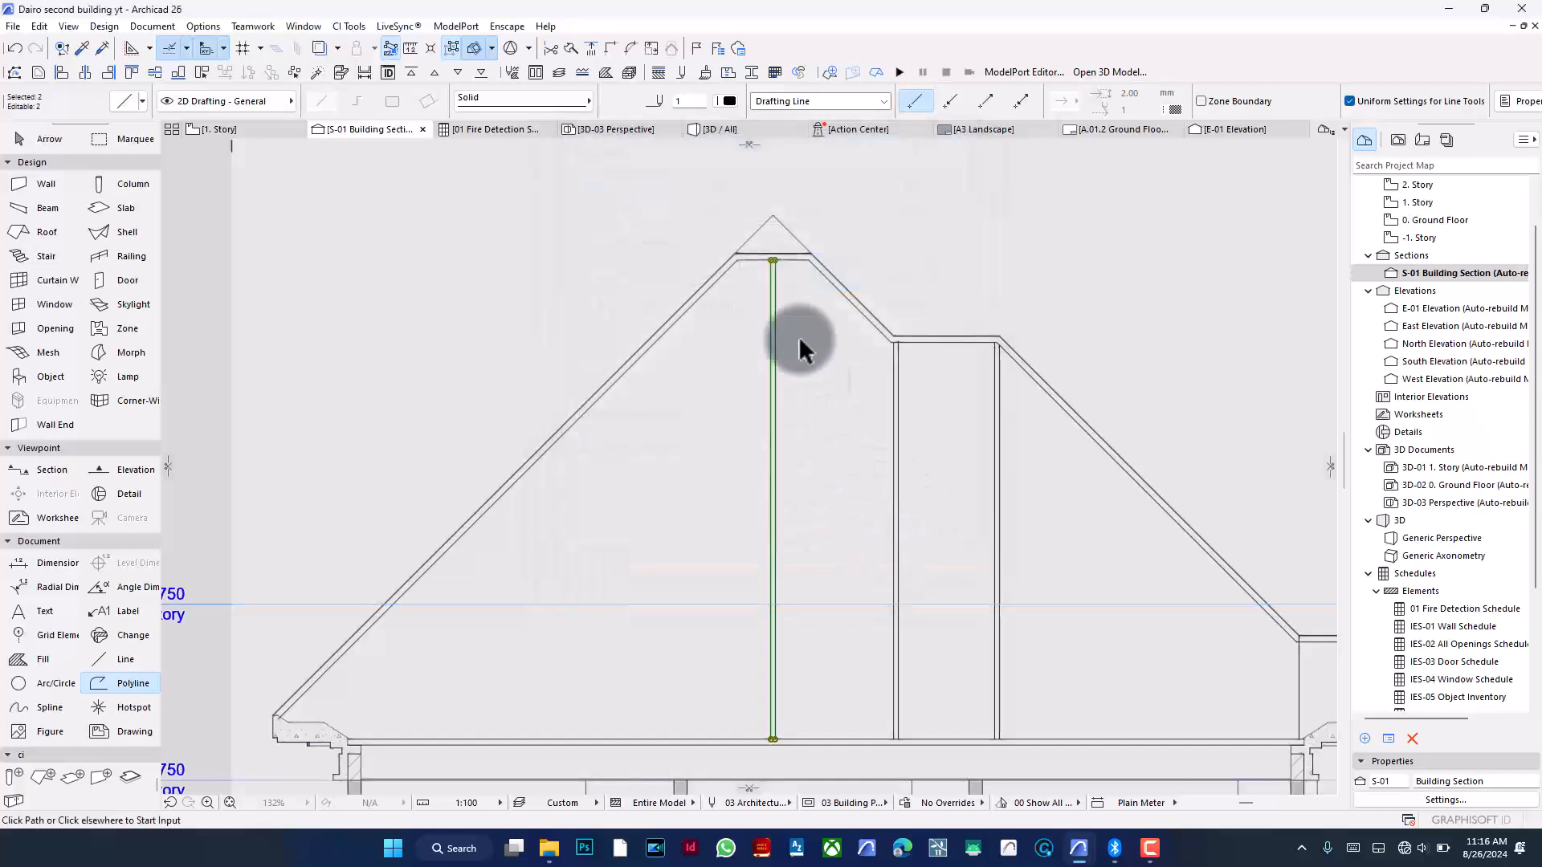
left_click(770, 195)
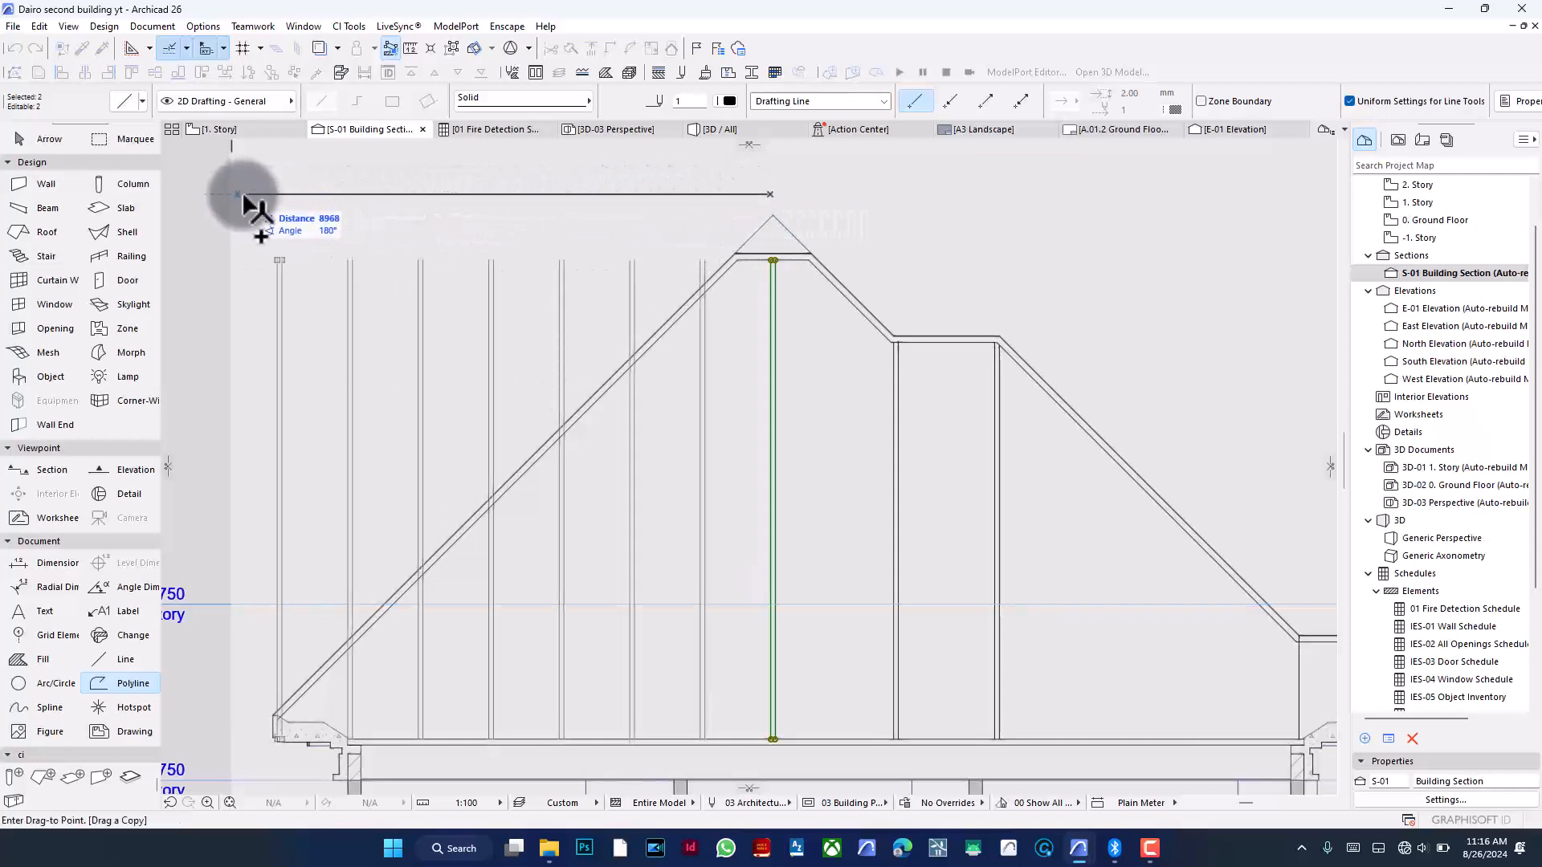
left_click(321, 196)
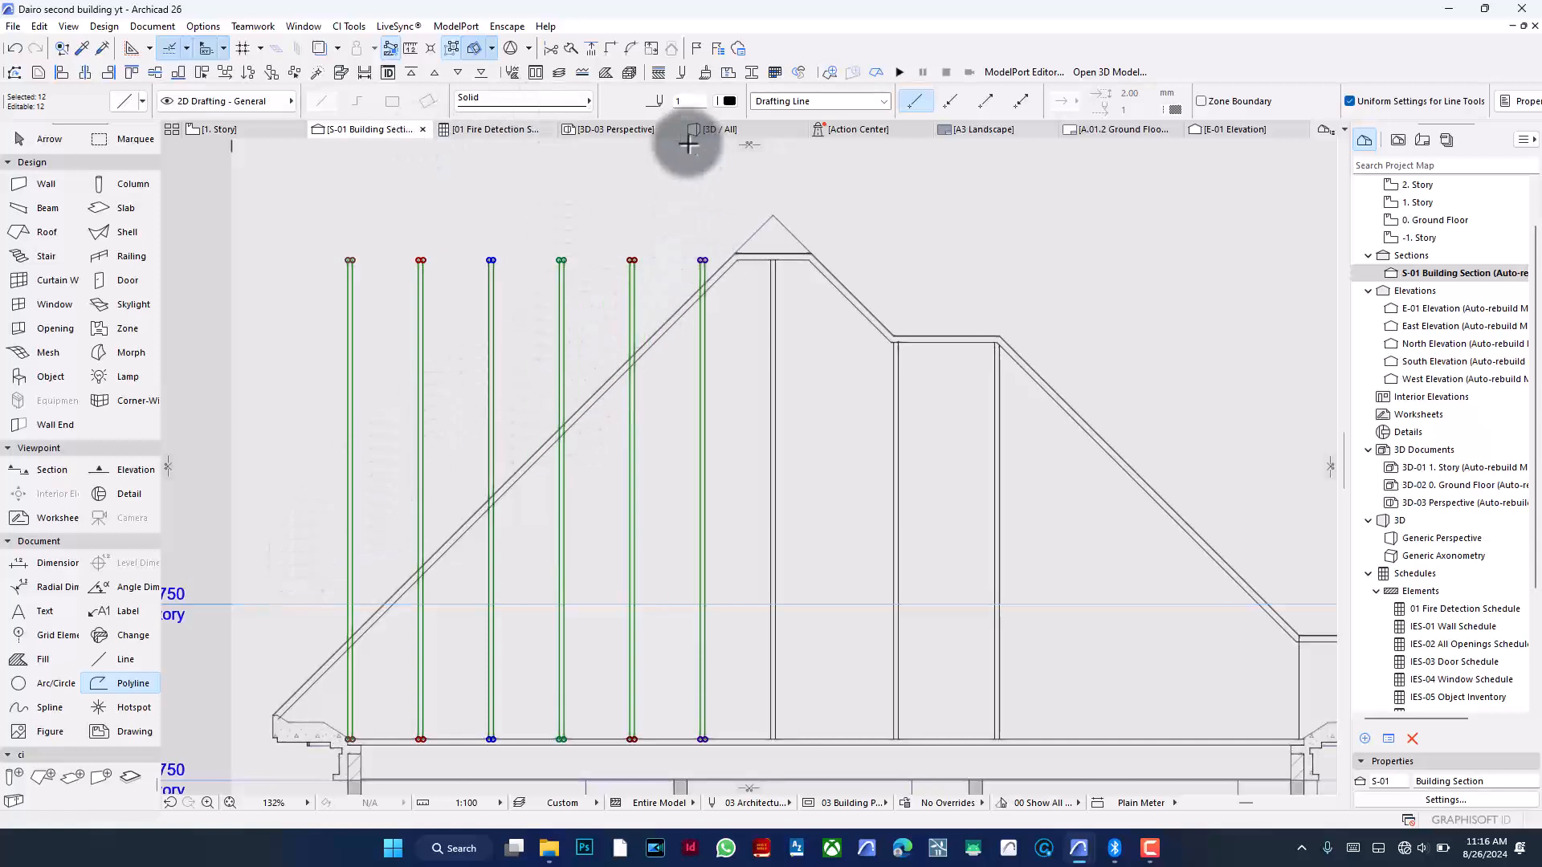
- Try to split the copied guide lines along the roof's outer line, then undo the split
left_click(570, 48)
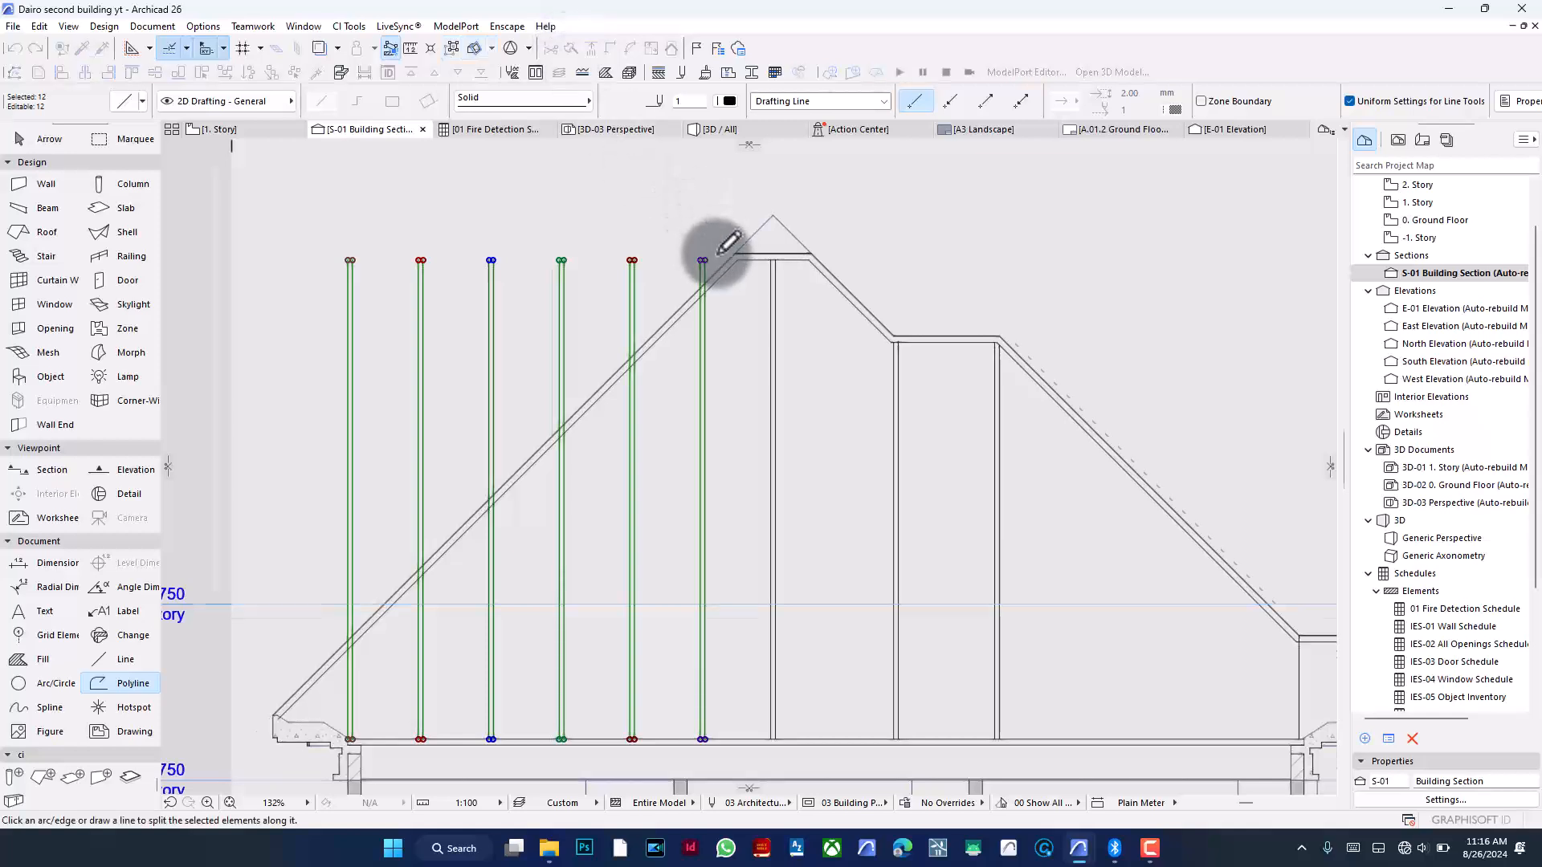
scroll(710, 251, "up", 5)
left_click(725, 297)
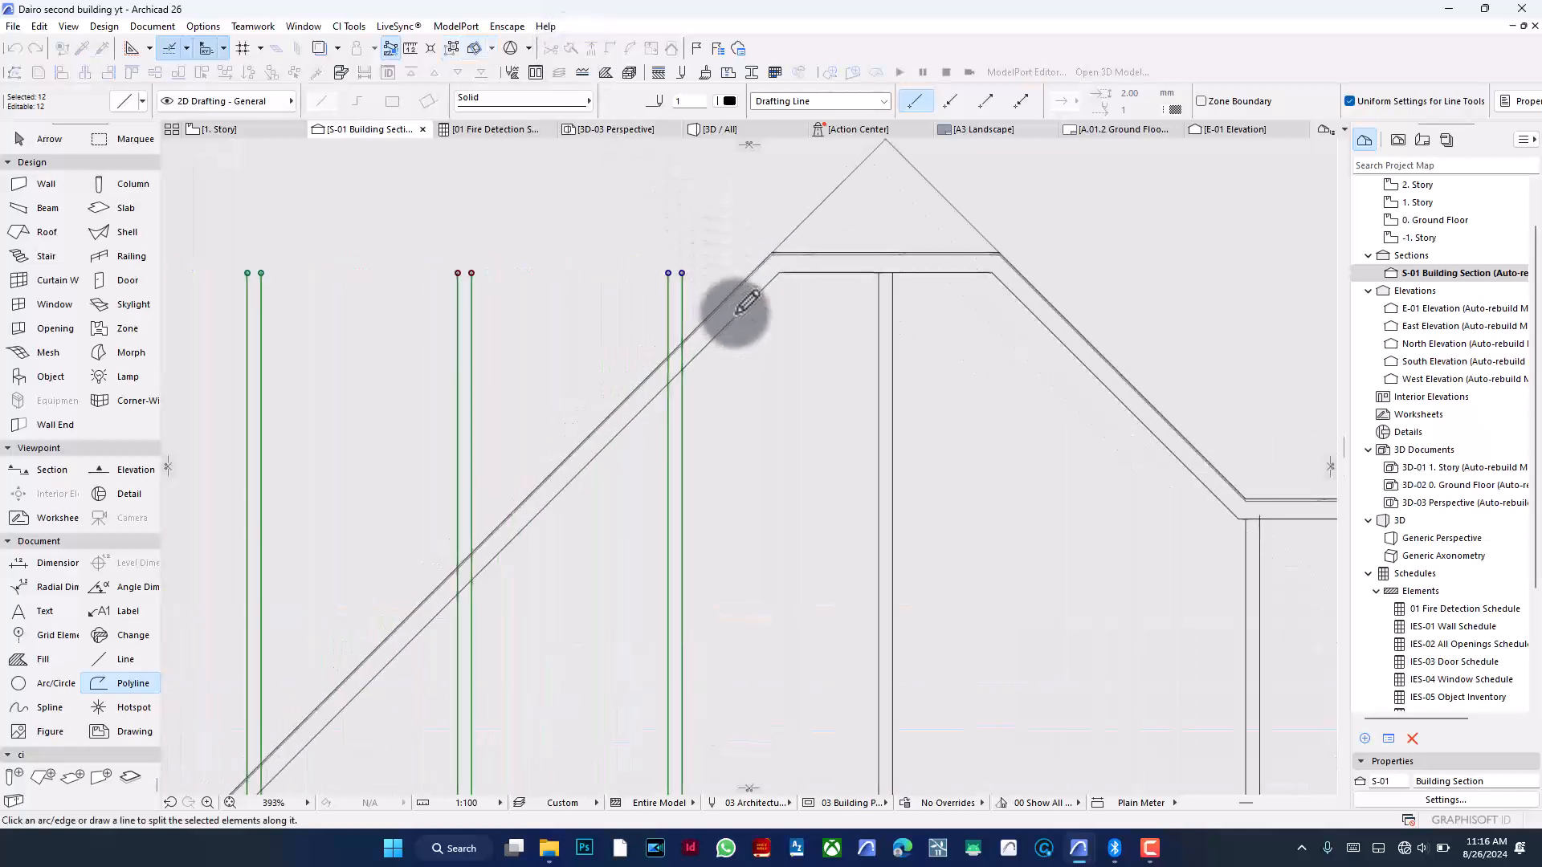
left_click(592, 276)
scroll(740, 359, "down", 5)
scroll(818, 335, "down", 1)
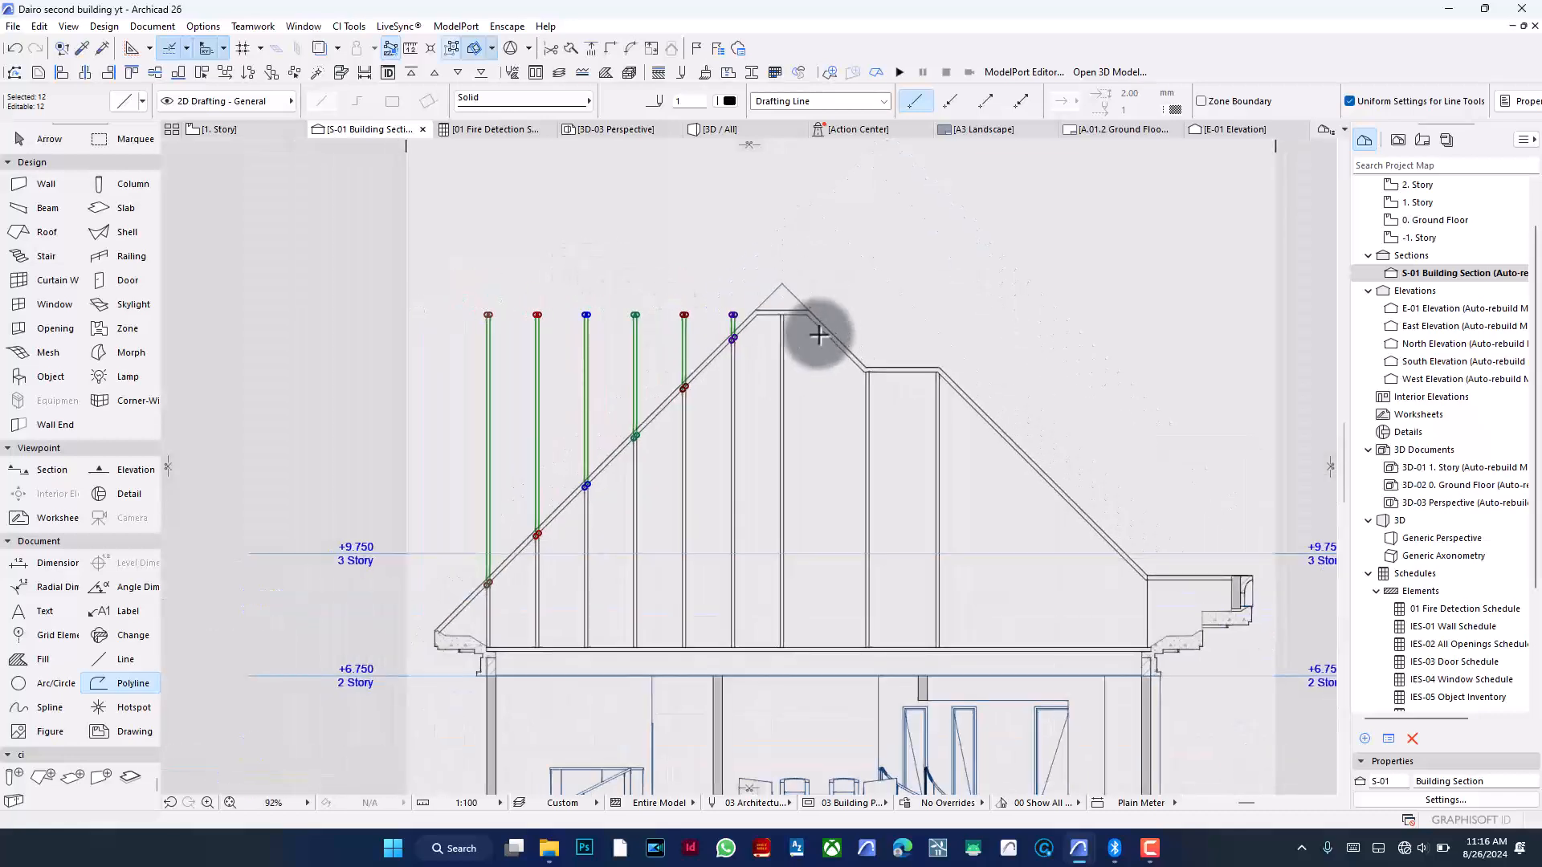
key("ctrl+z")
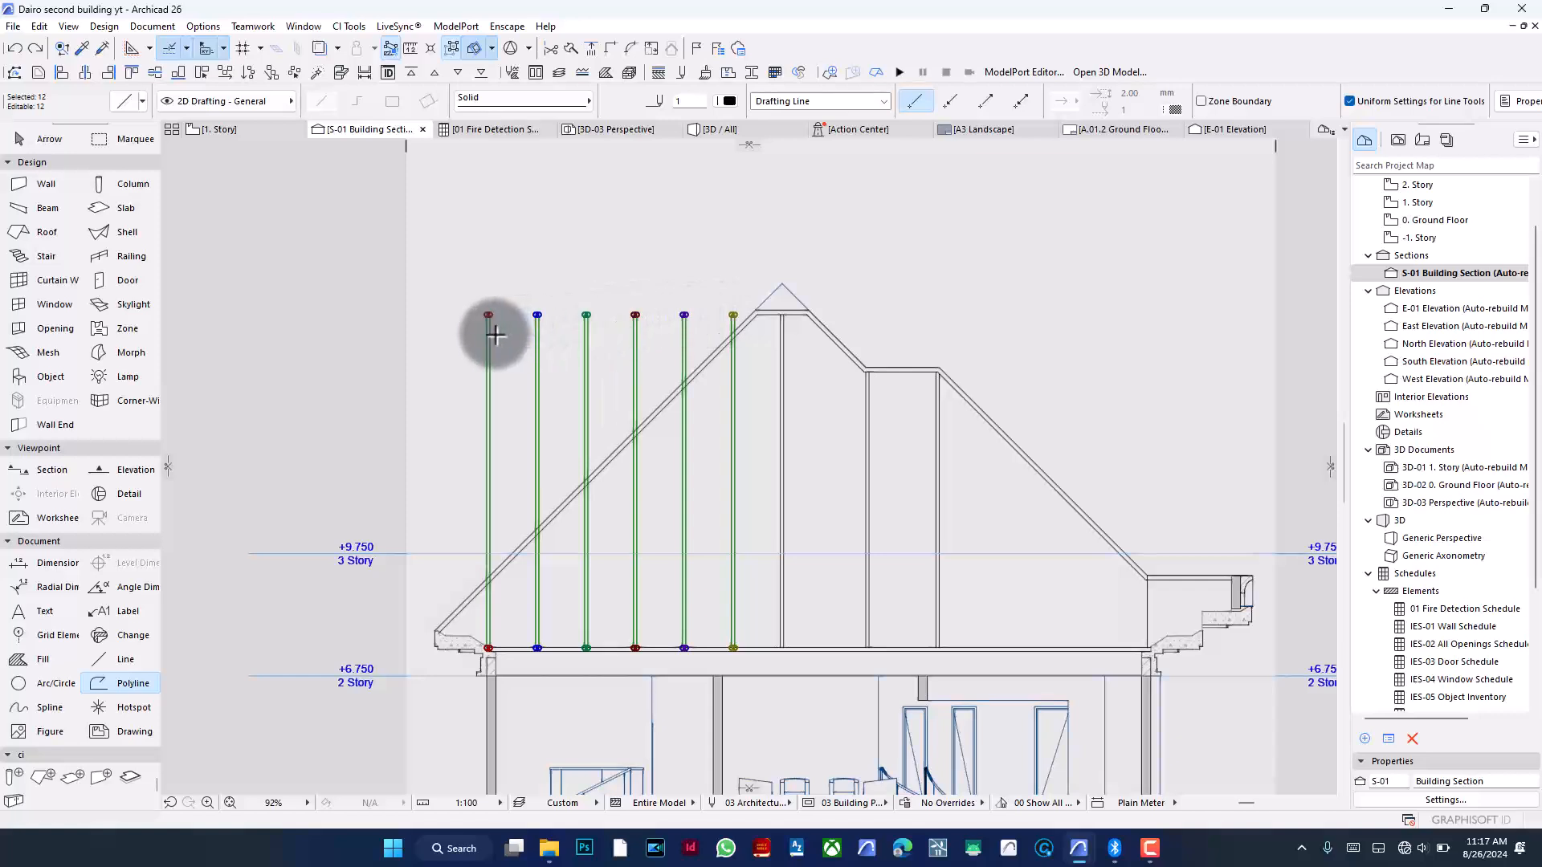
- Split the copied guide lines along the roof's inner line and delete the parts above the roof
left_click(568, 50)
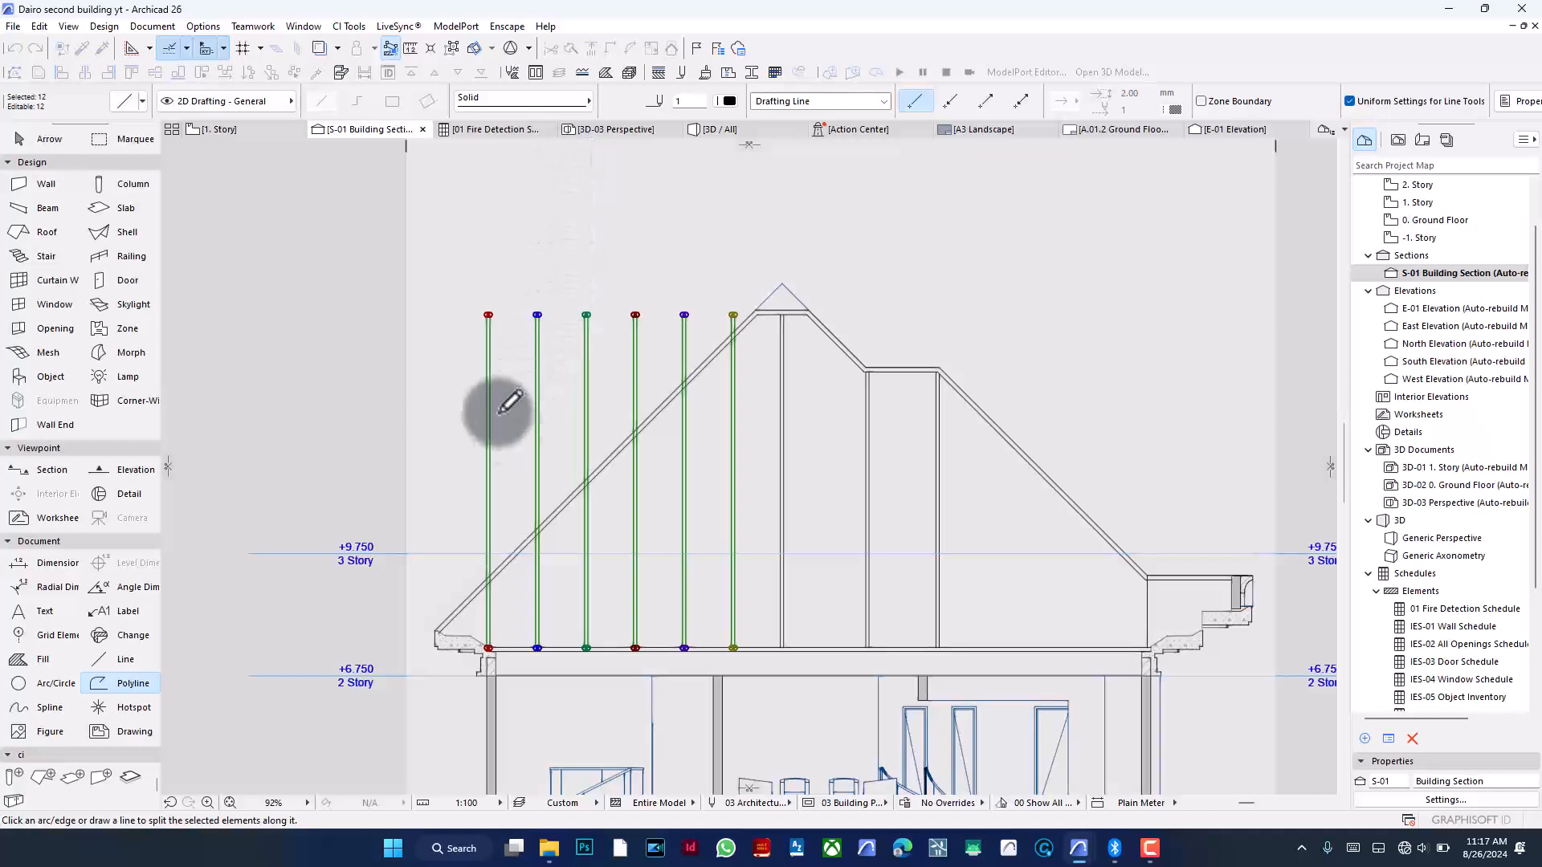
scroll(723, 349, "up", 2)
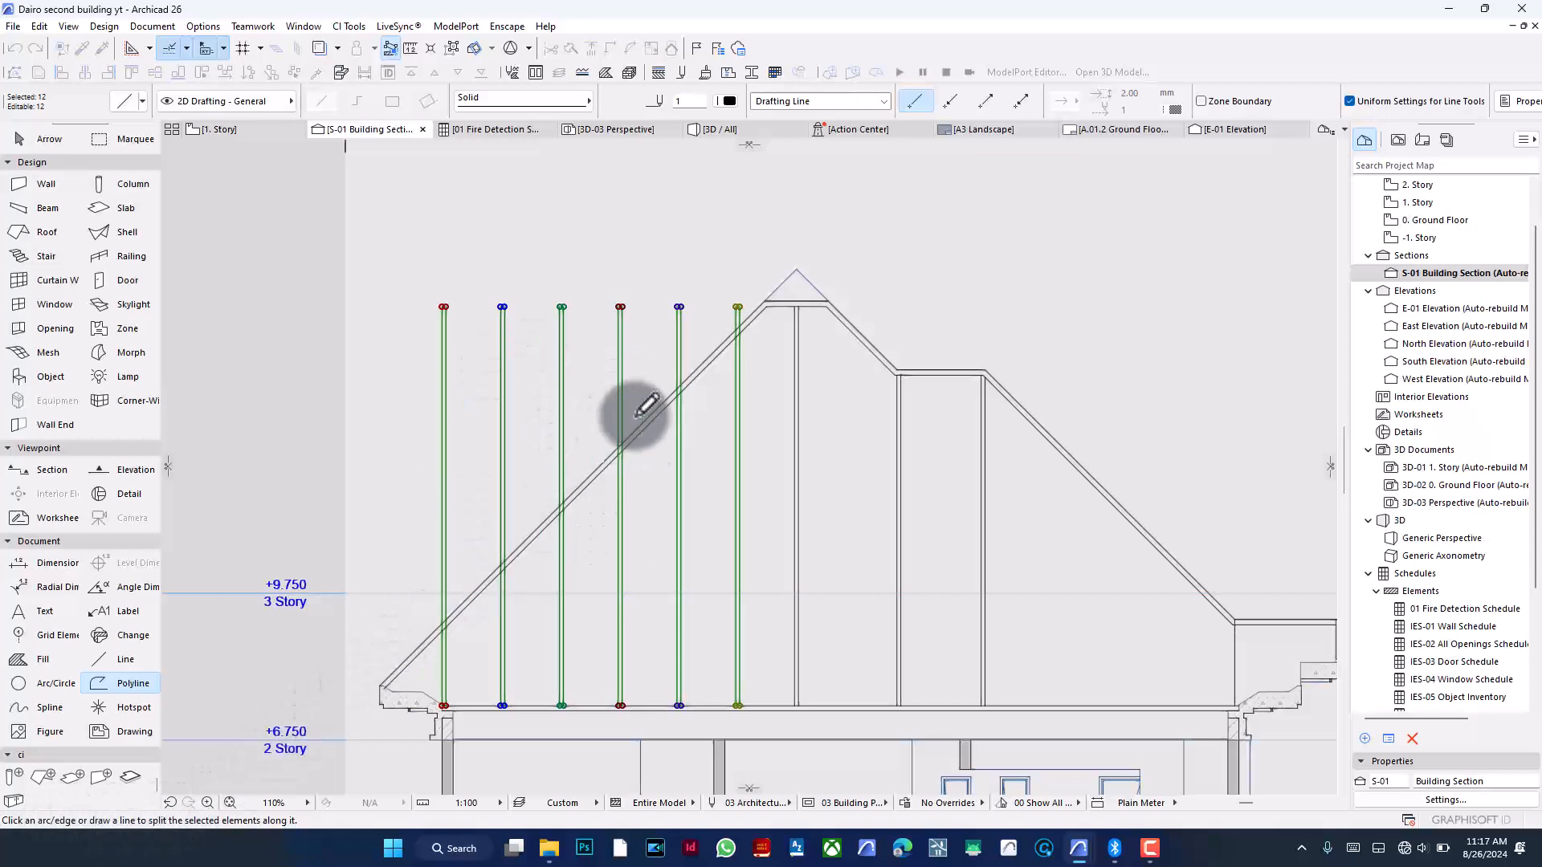
scroll(743, 313, "up", 5)
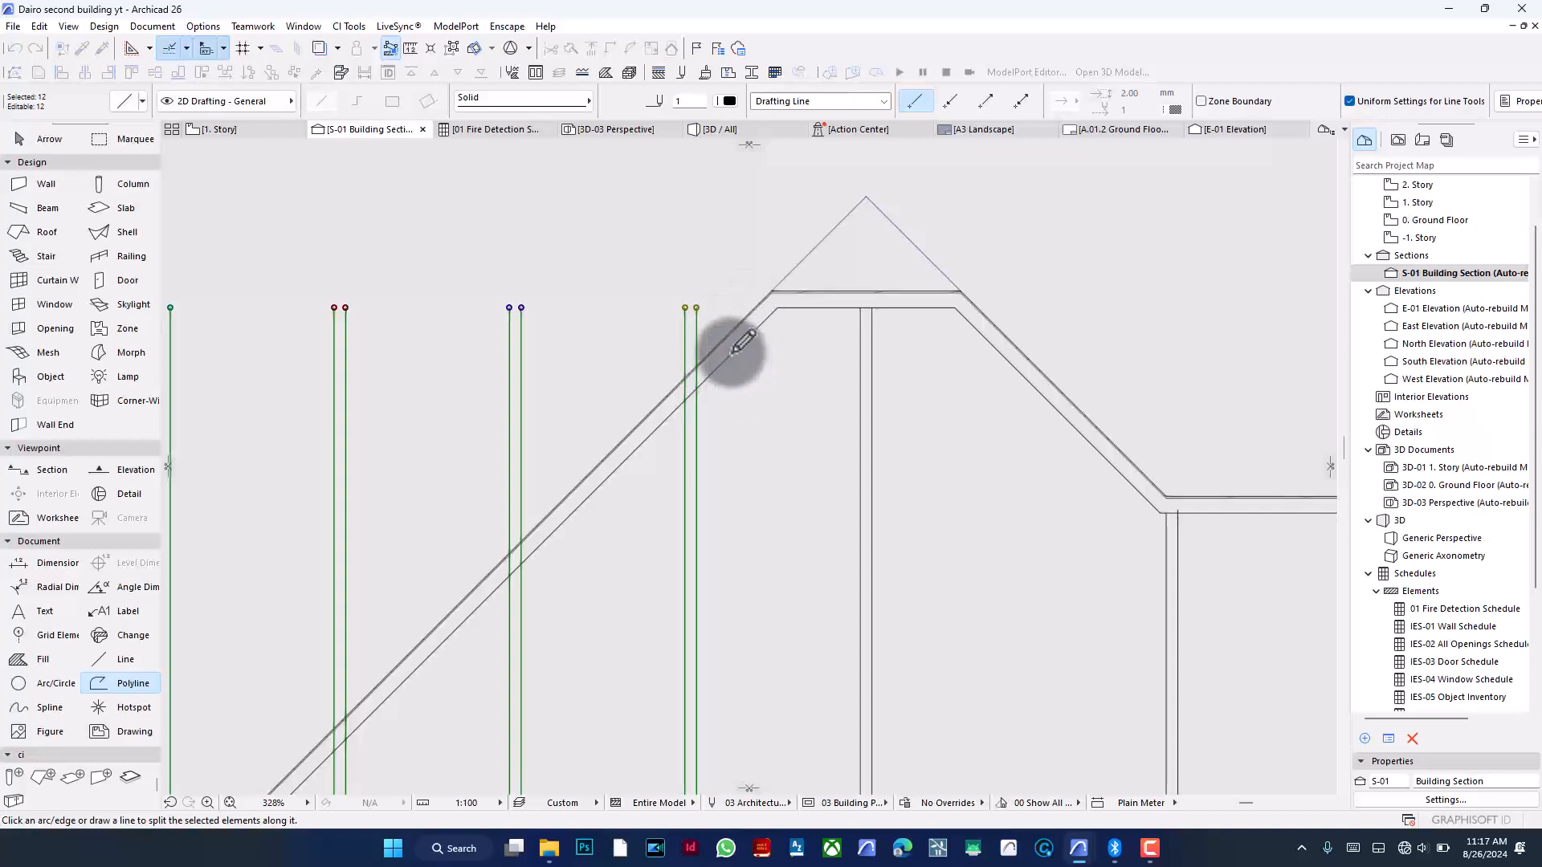
left_click(732, 353)
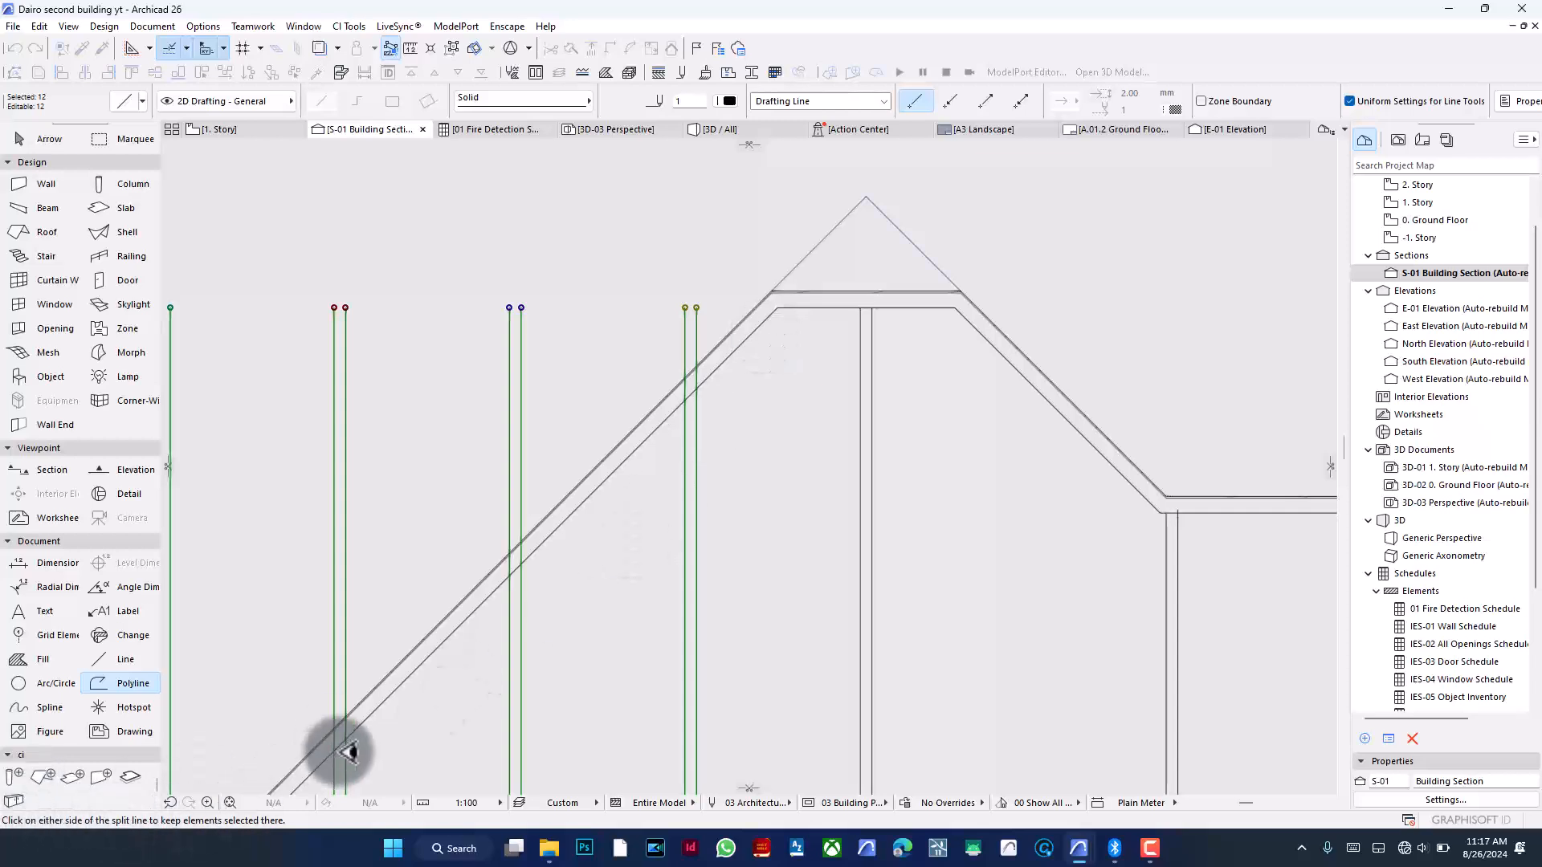
scroll(711, 482, "down", 5)
left_click(706, 406)
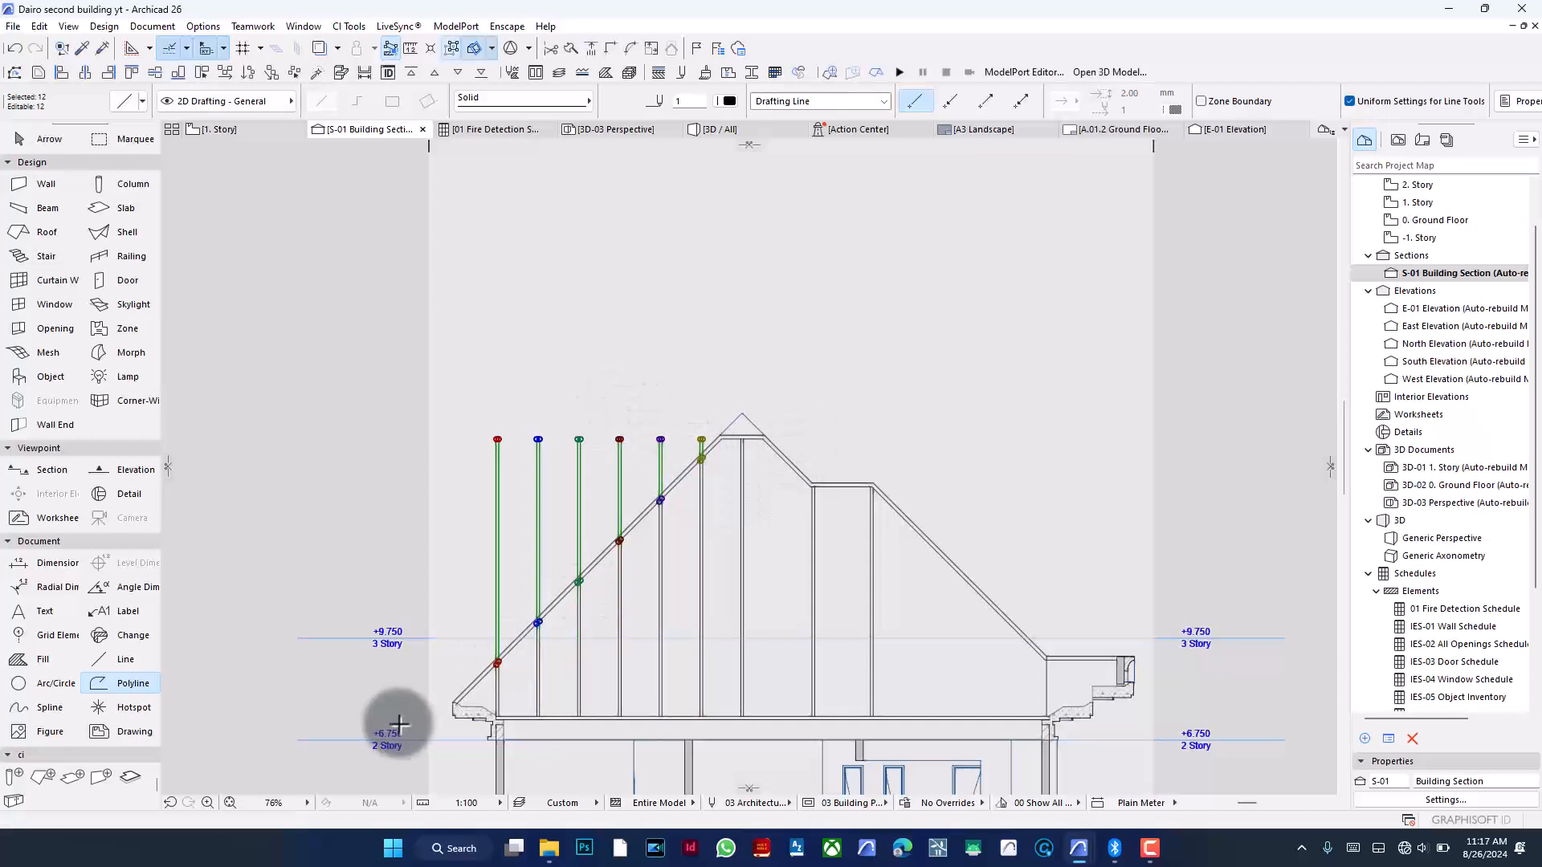
key("BackSpace")
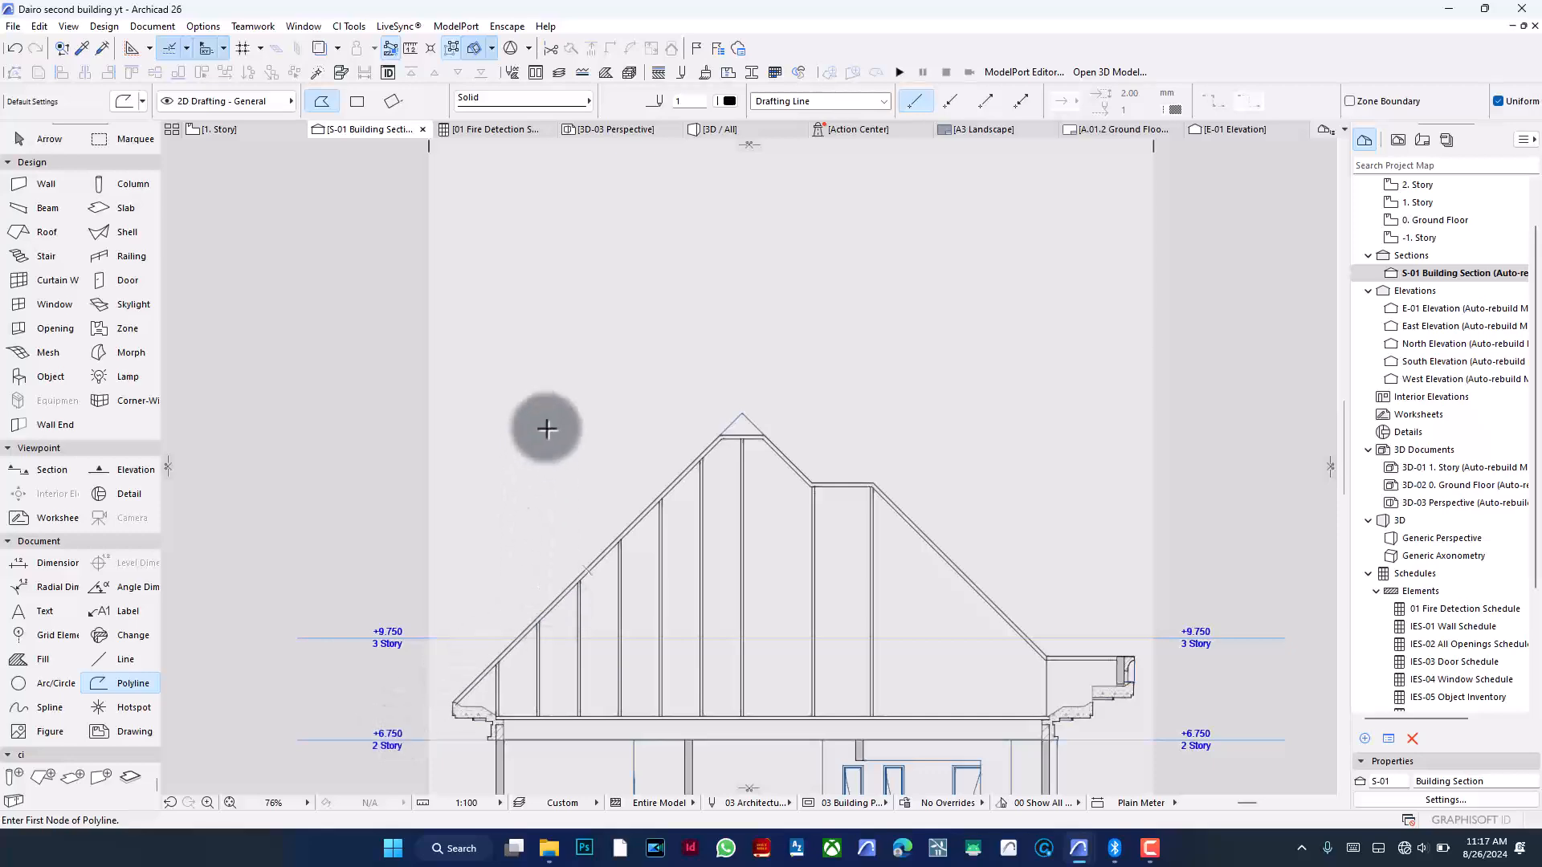
- Multiply the vertical line at the roof step rightward using Spread with 1200 spacing
scroll(582, 401, "down", 2)
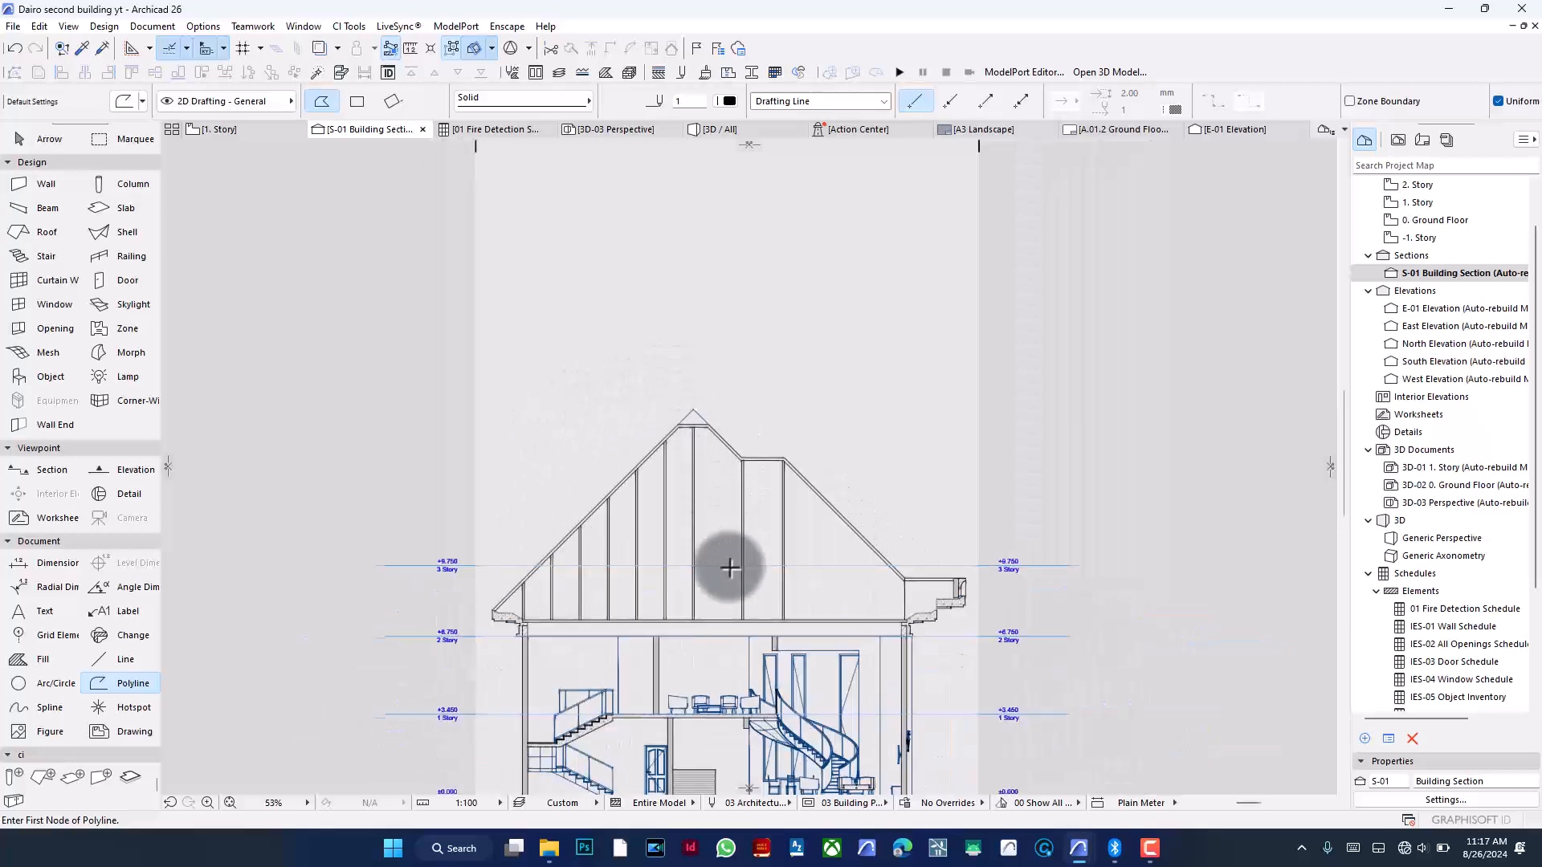
scroll(723, 562, "up", 2)
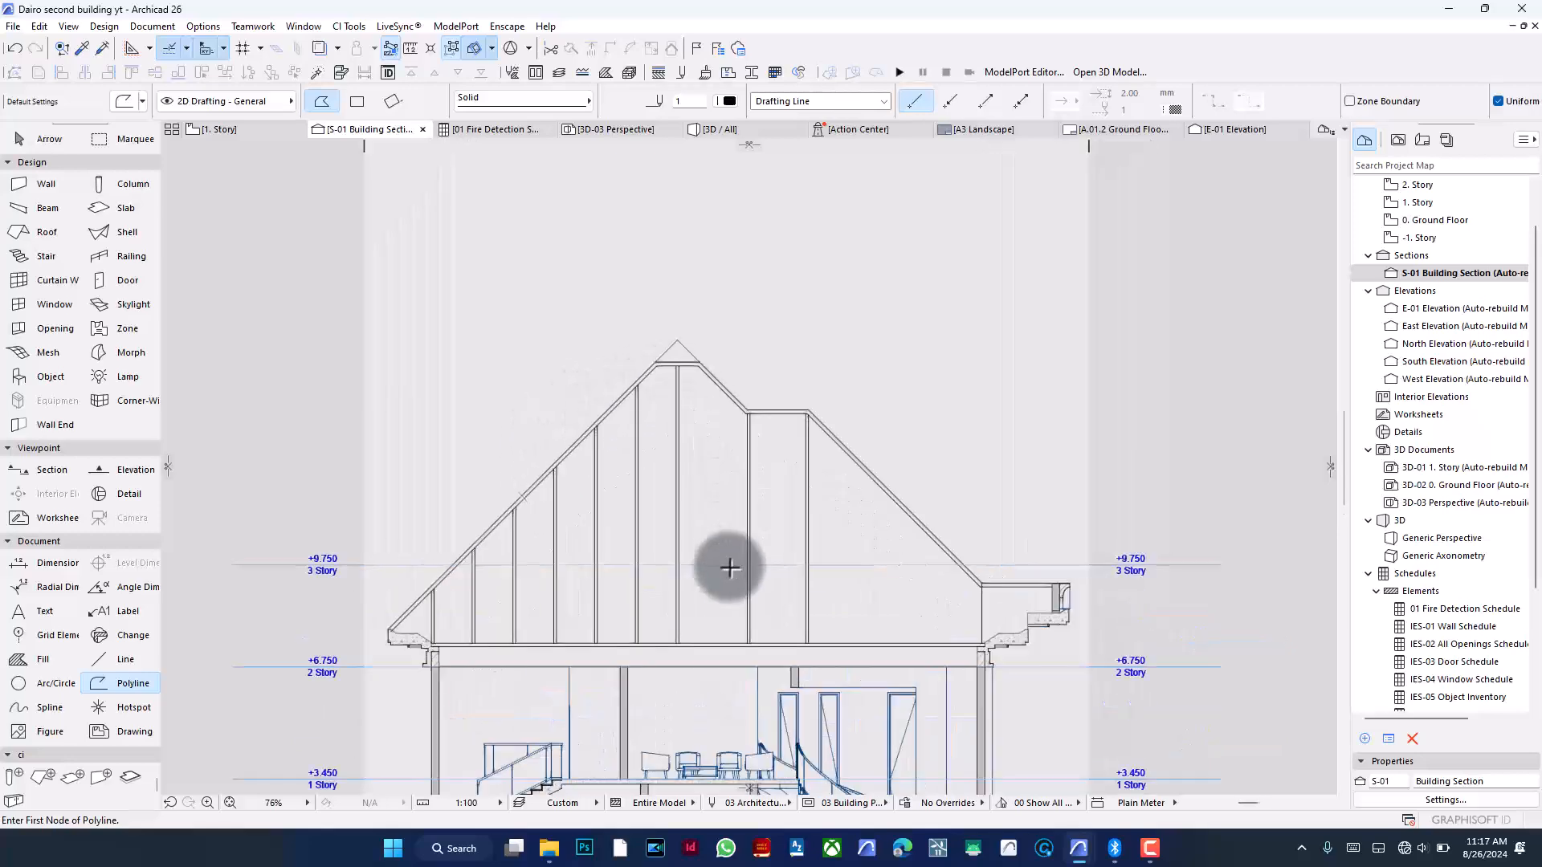
left_click(809, 478, "shift")
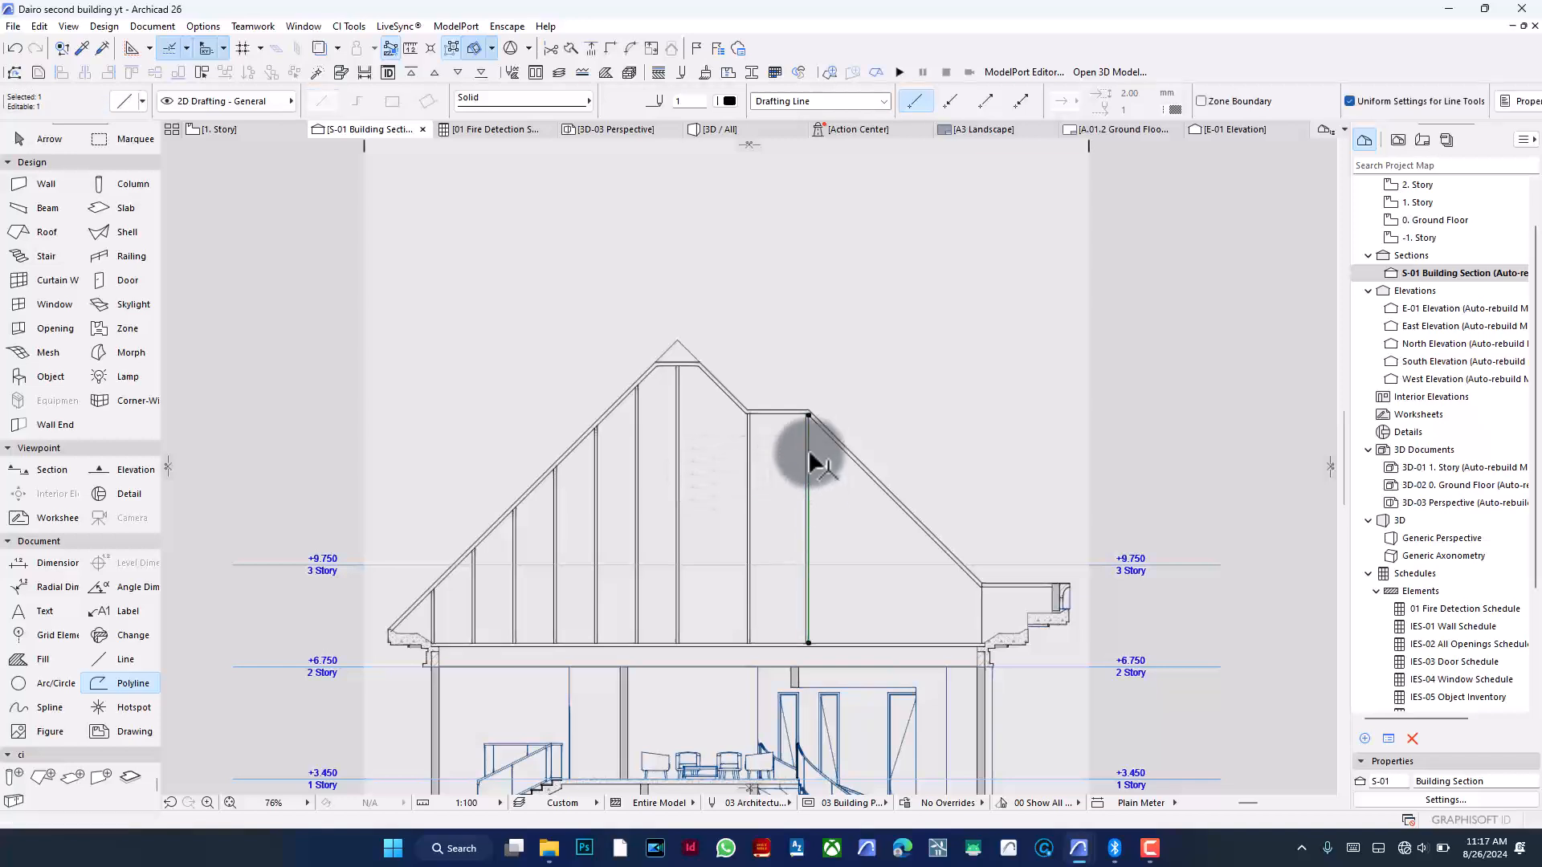
scroll(807, 480, "up", 4)
left_click(800, 448, "shift")
key("ctrl+g")
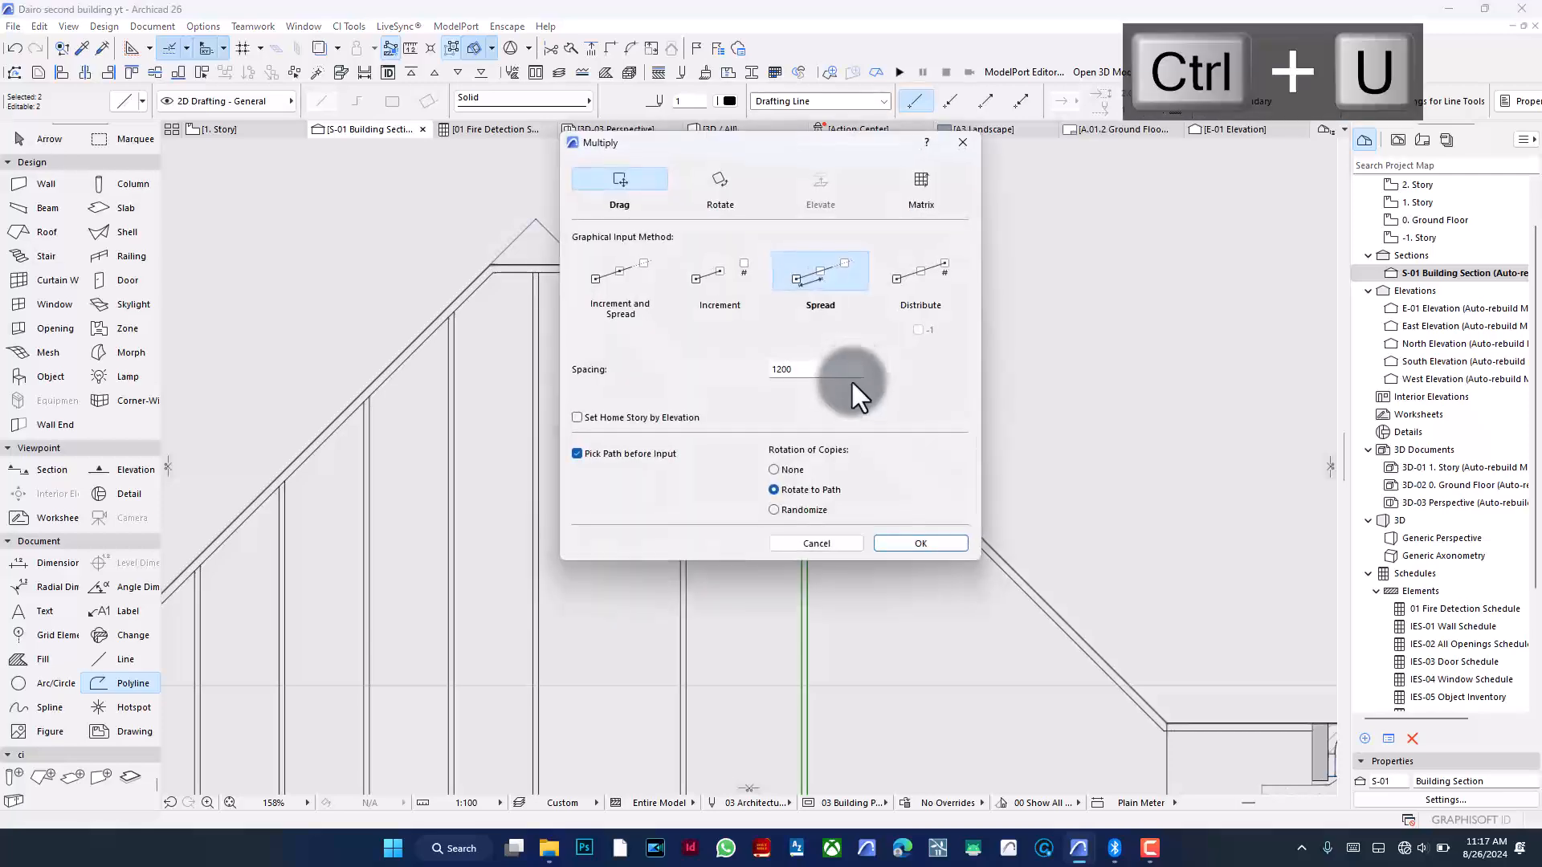
left_click(900, 544)
scroll(691, 470, "down", 5)
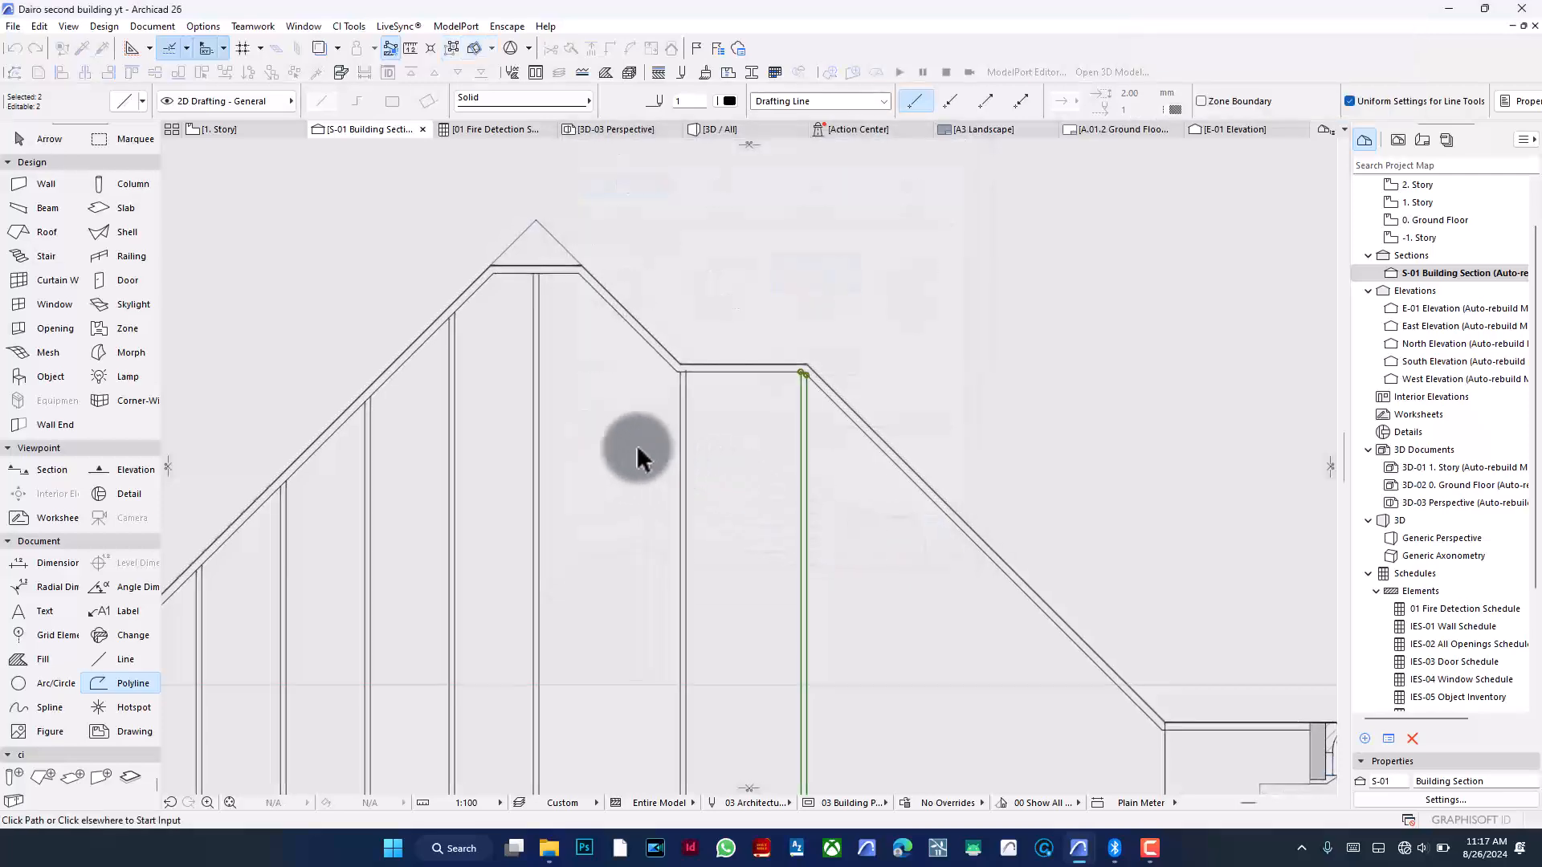
left_click(619, 314)
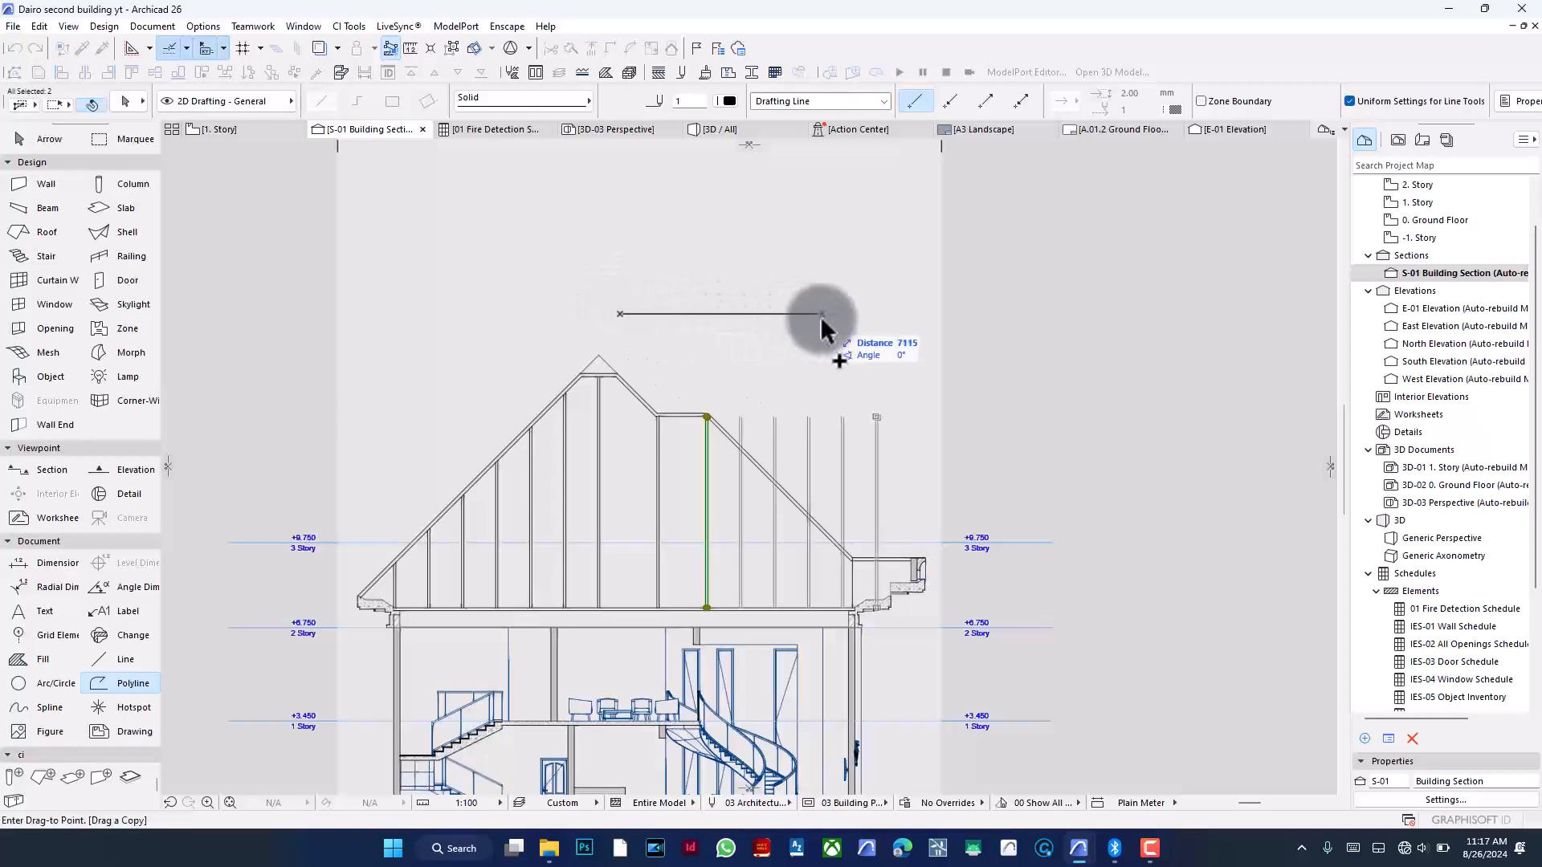
left_click(821, 314)
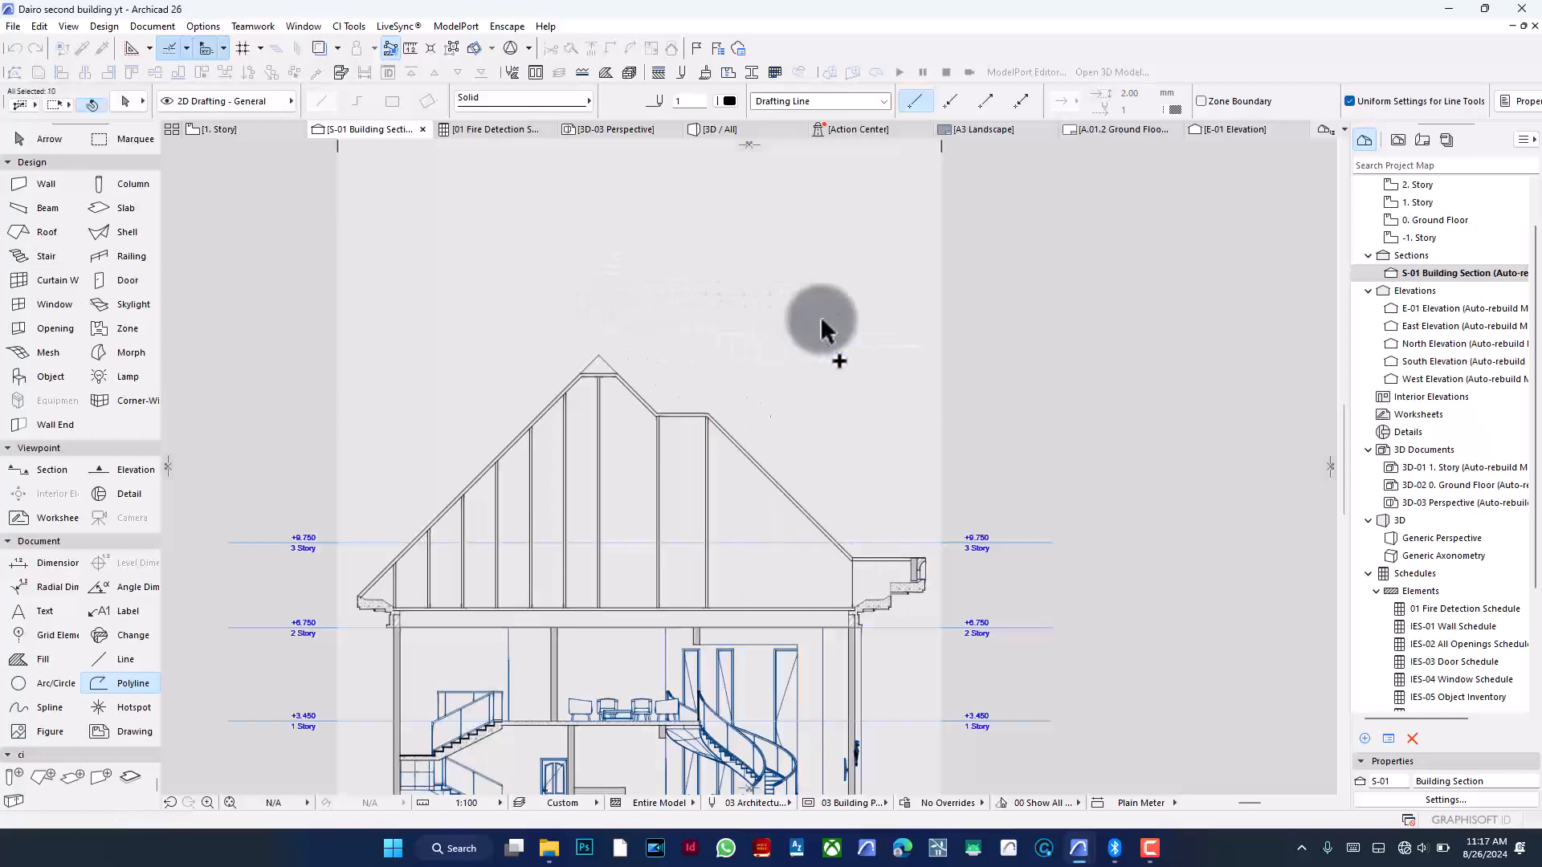
- Split the new right-side lines along the sloping roof line and delete the parts above it
scroll(860, 388, "up", 3)
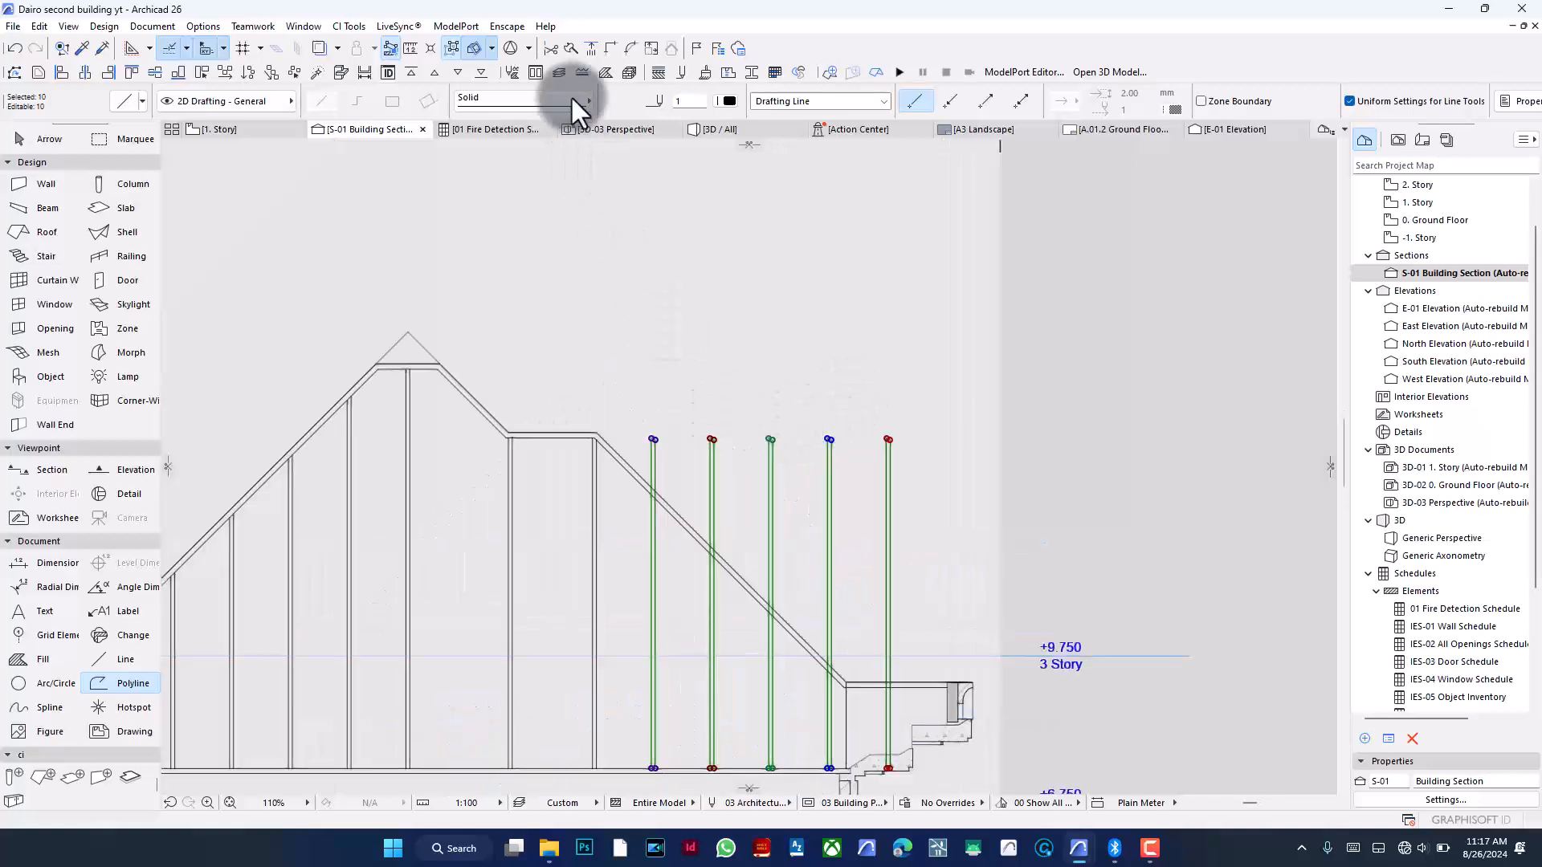
left_click(575, 50)
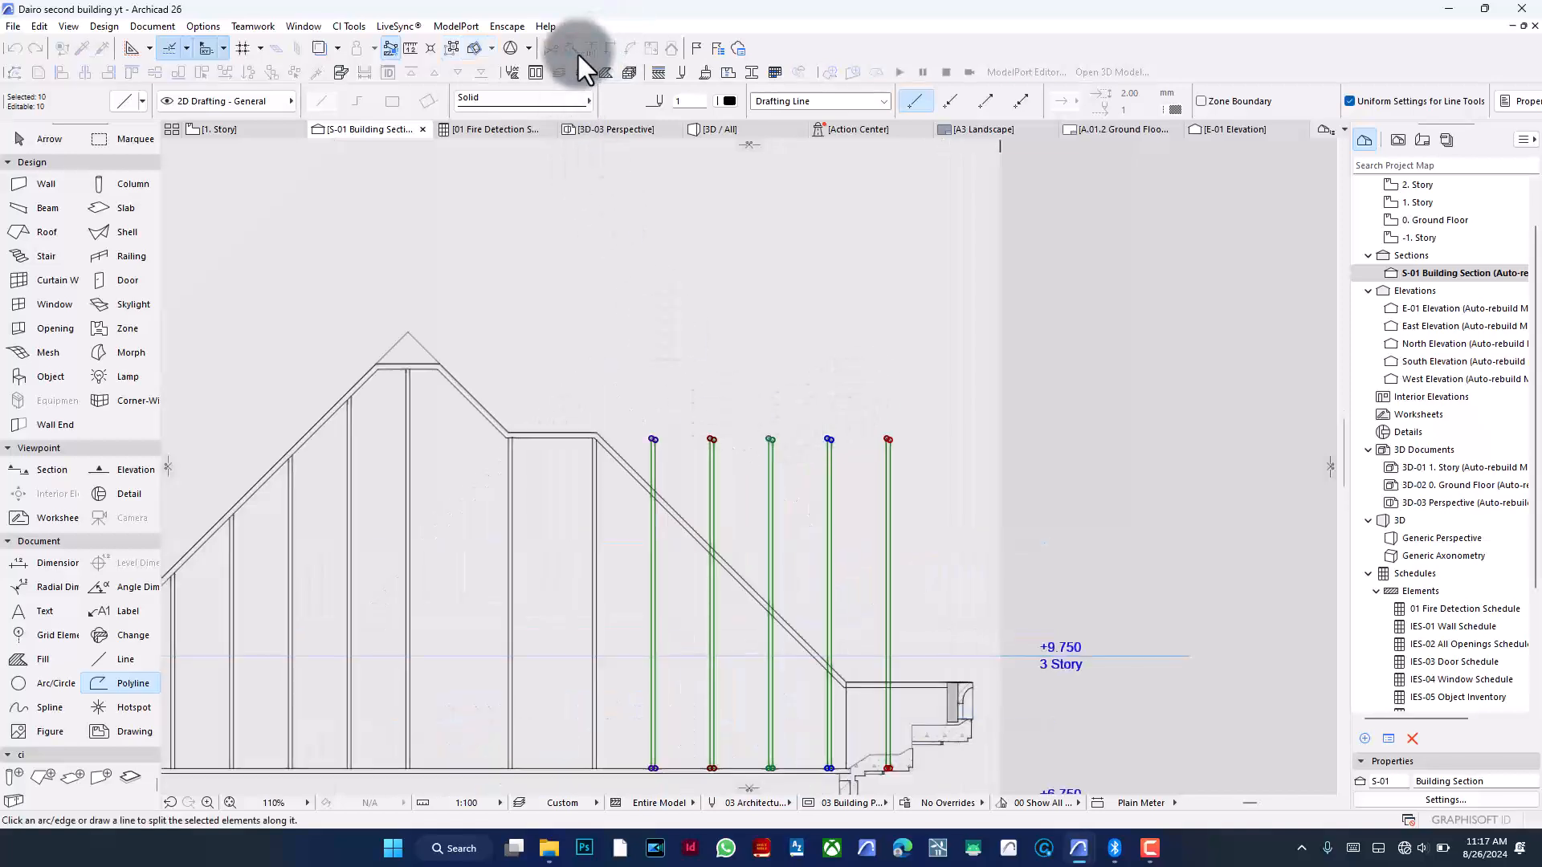
left_click(688, 533)
left_click(693, 496)
key("BackSpace")
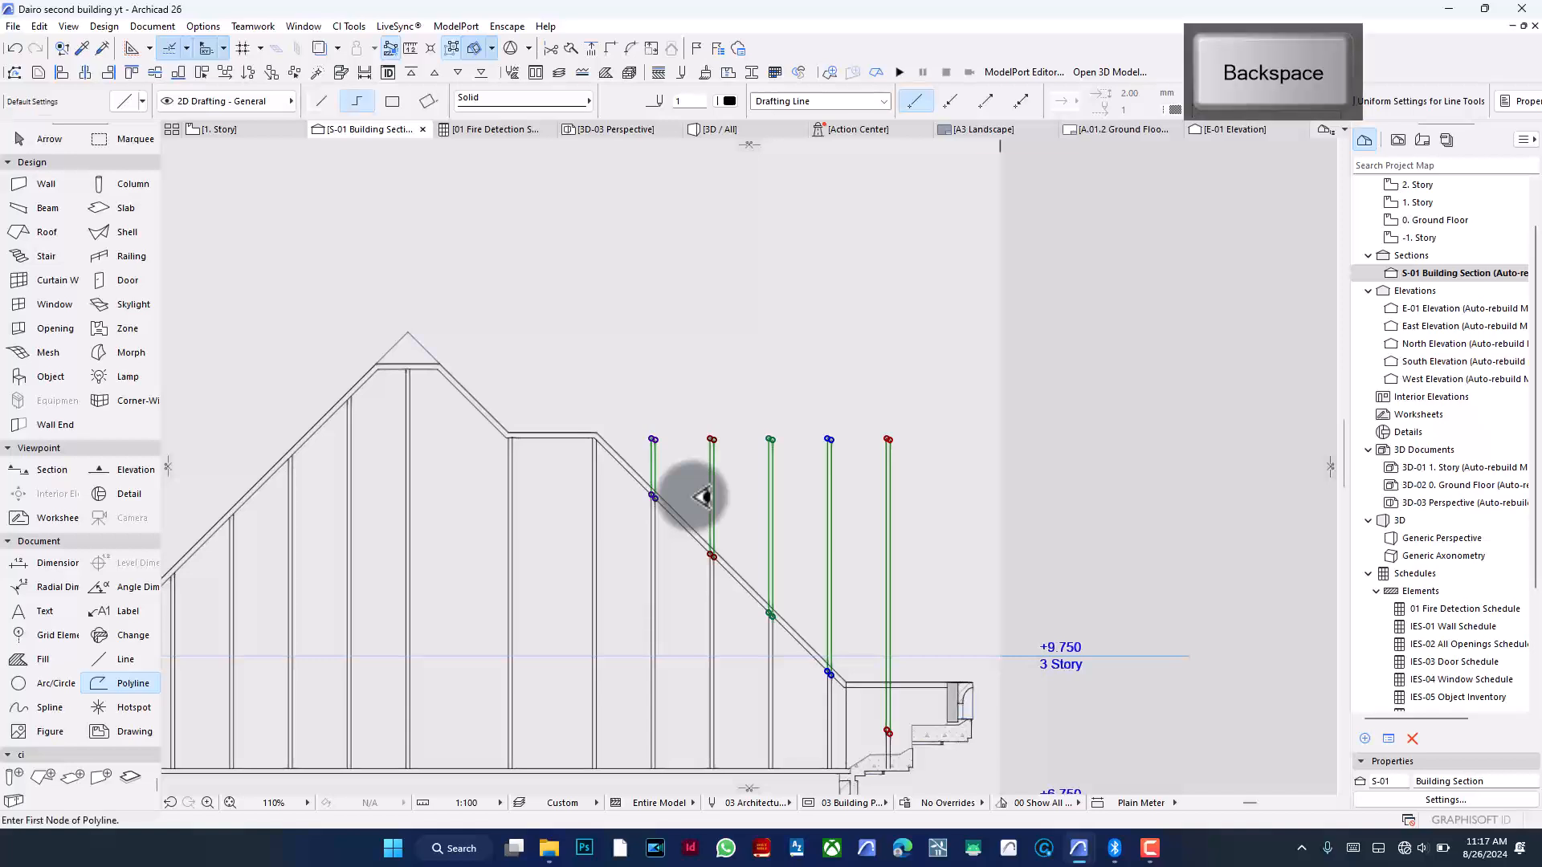
- Adjust the short lines at the right eave so their ends meet the eave's upper and lower edges
scroll(859, 727, "up", 5)
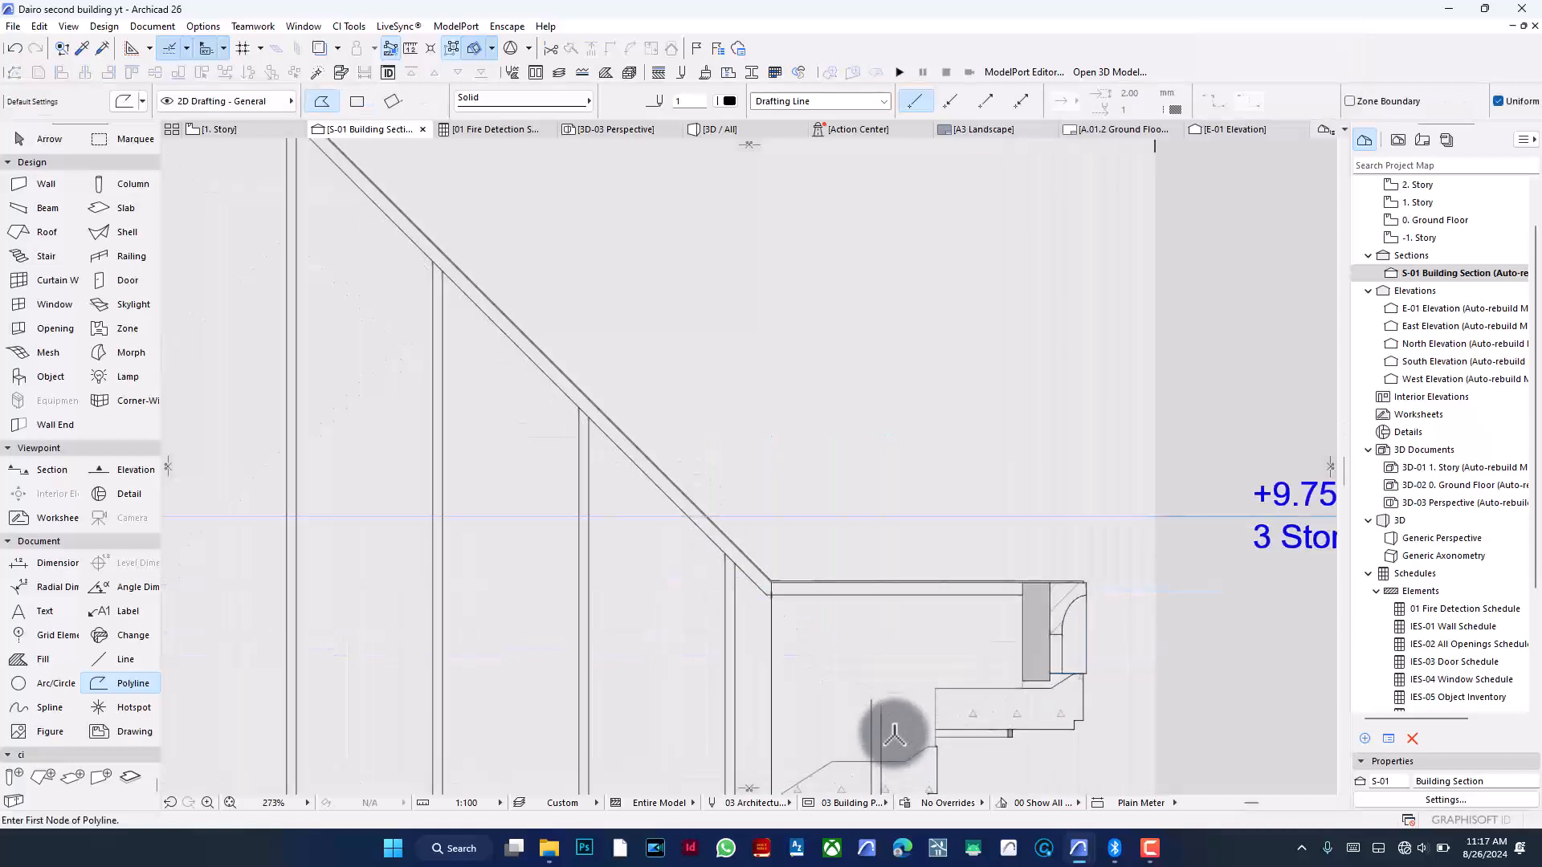
left_click(868, 721, "shift")
left_click(872, 723, "shift")
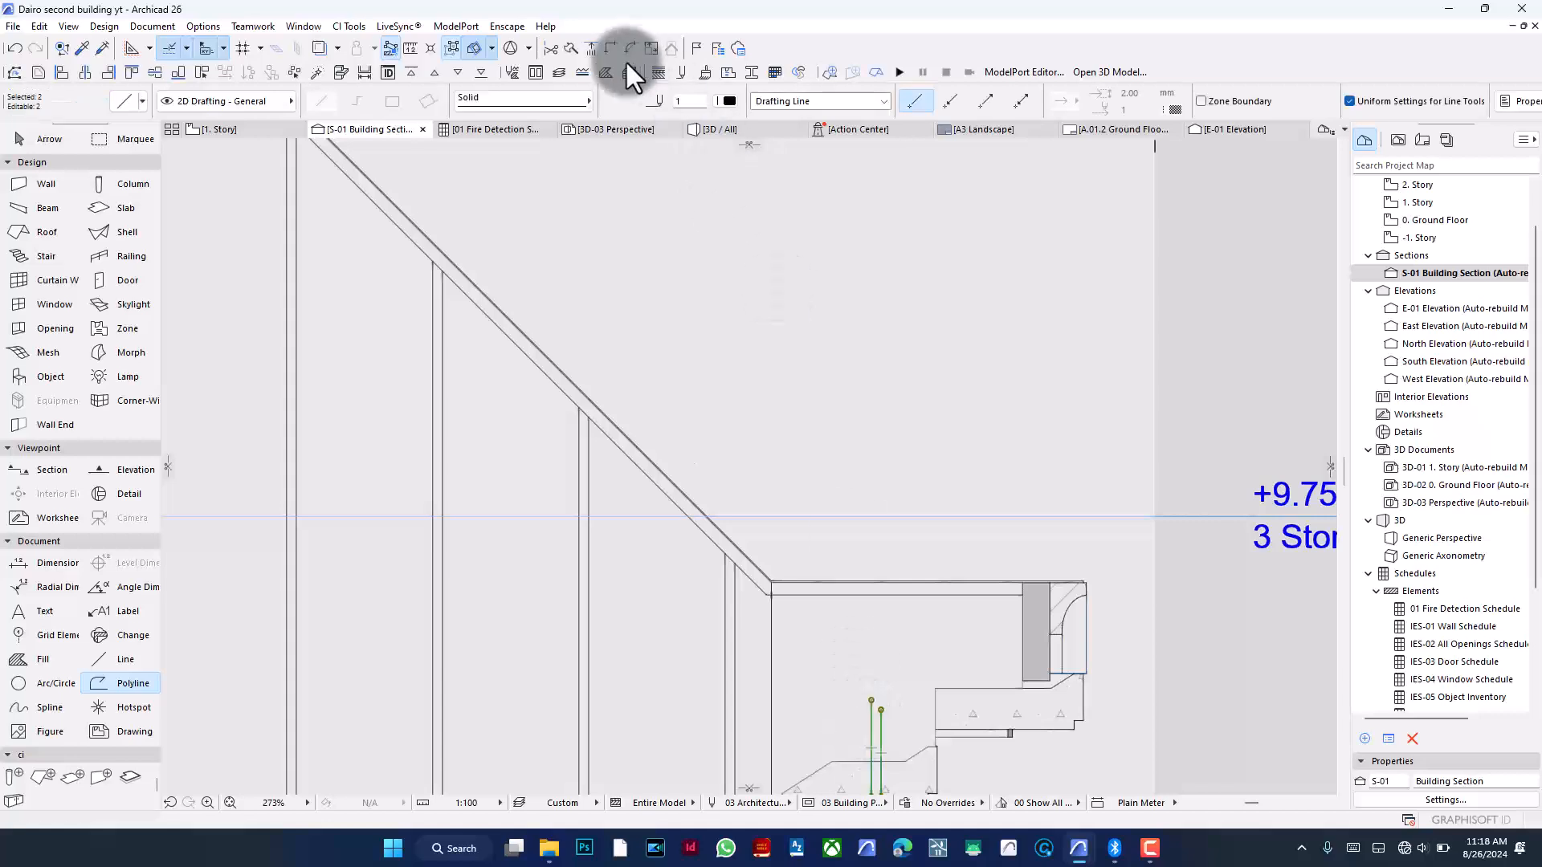
left_click(591, 49)
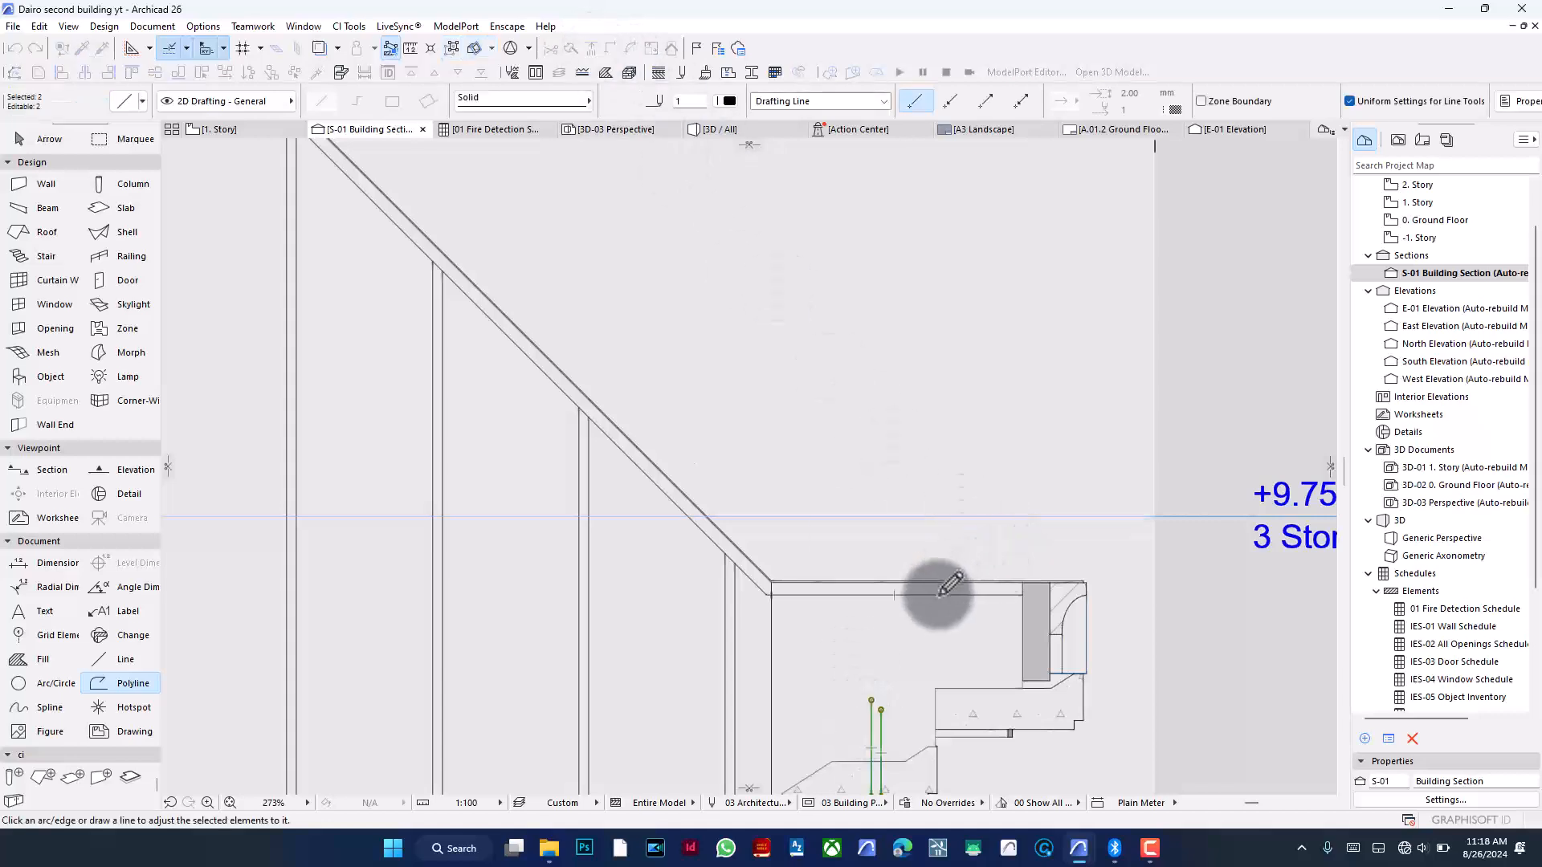
left_click(869, 585)
scroll(881, 334, "down", 4)
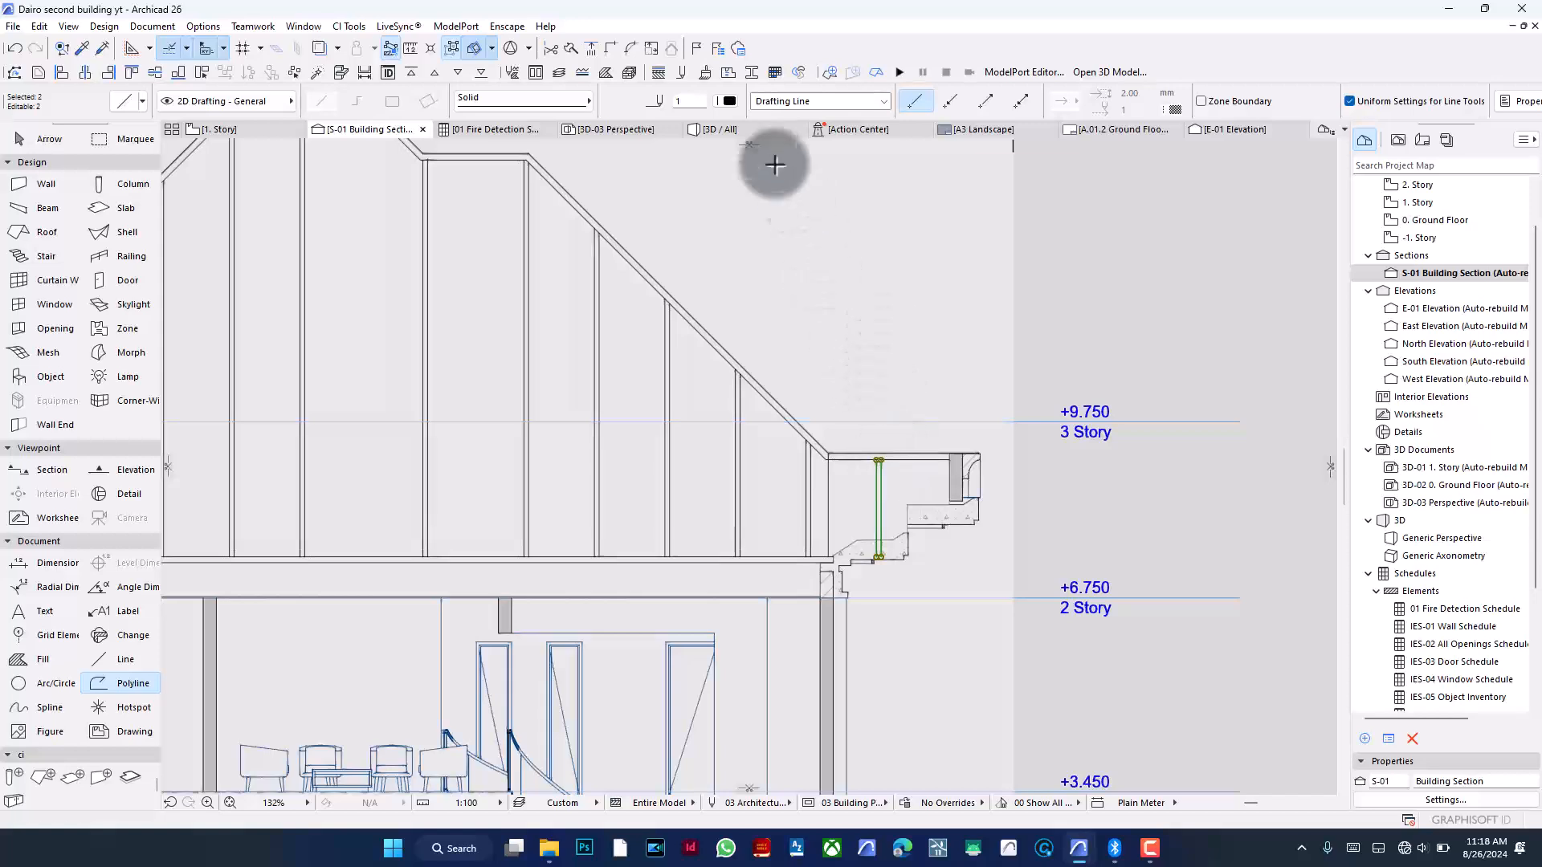
left_click(584, 49)
scroll(885, 538, "up", 4)
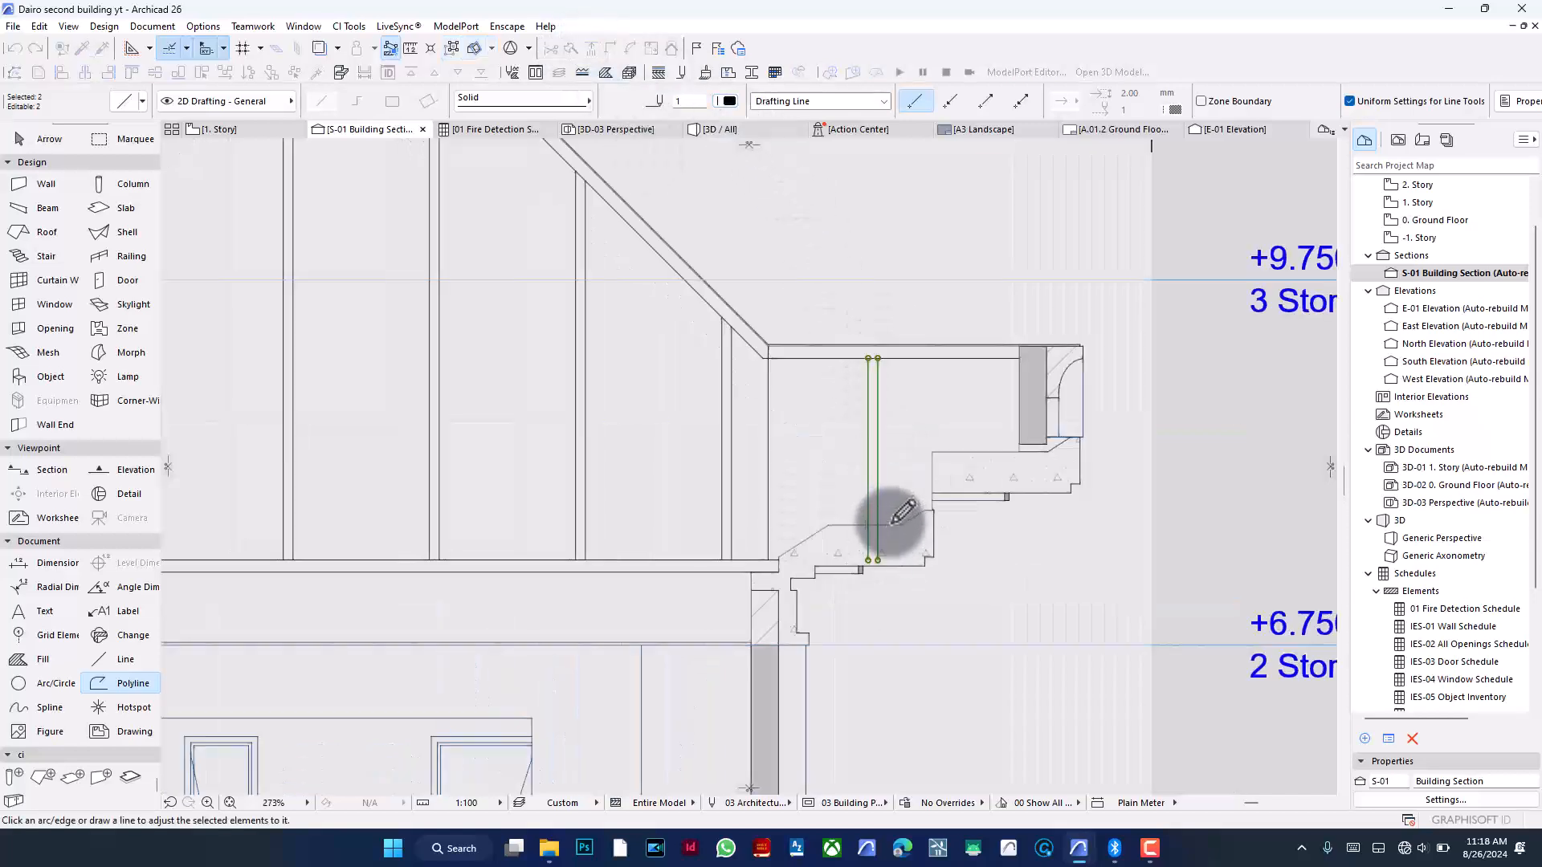
left_click(876, 527)
key("Escape")
scroll(1036, 568, "down", 8)
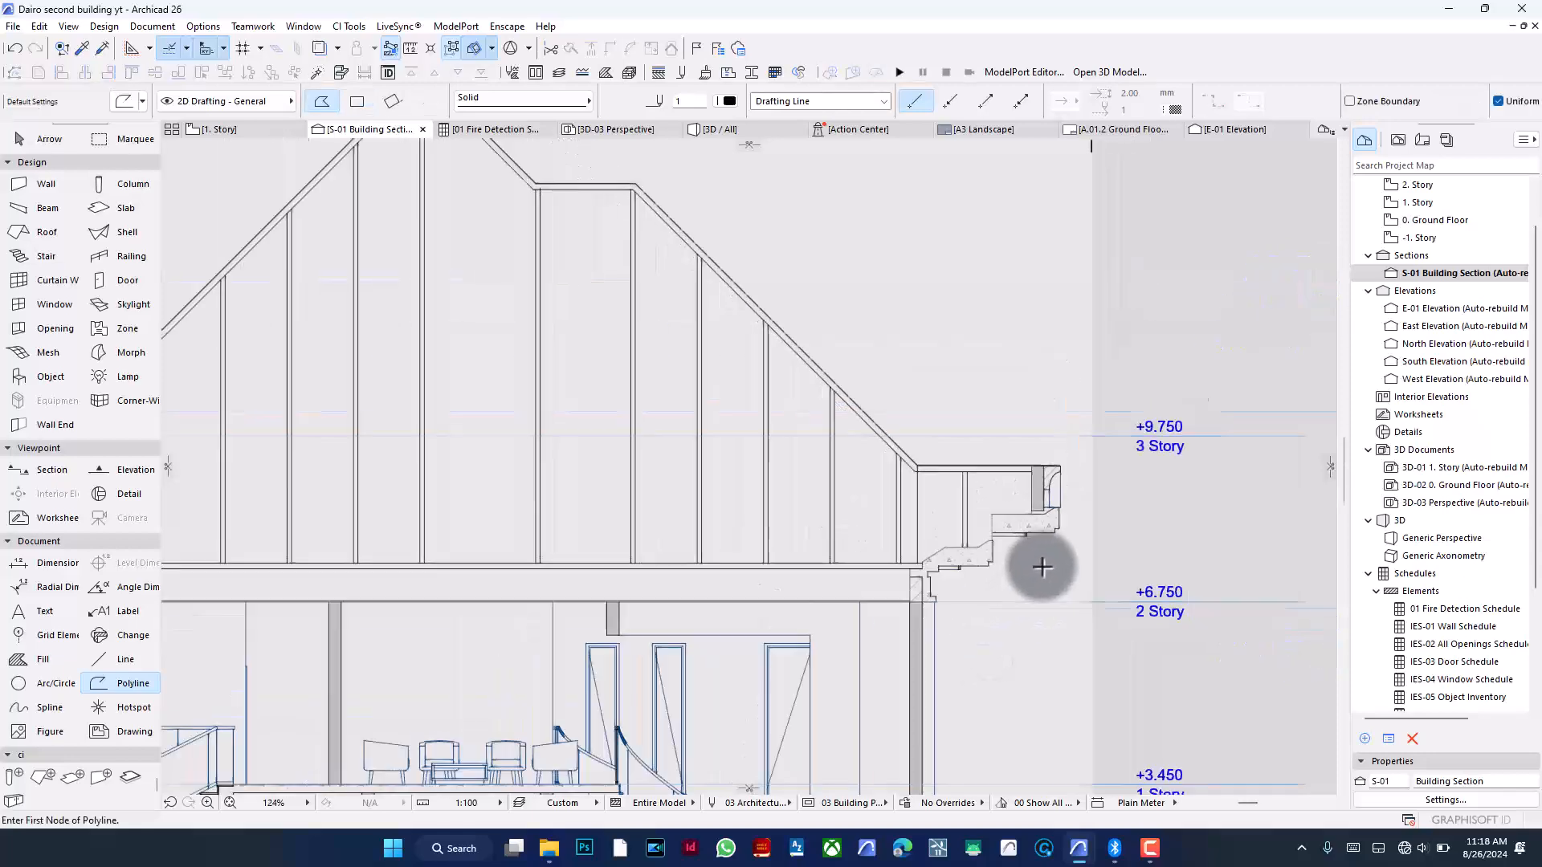
scroll(1042, 567, "down", 1)
scroll(958, 521, "up", 1)
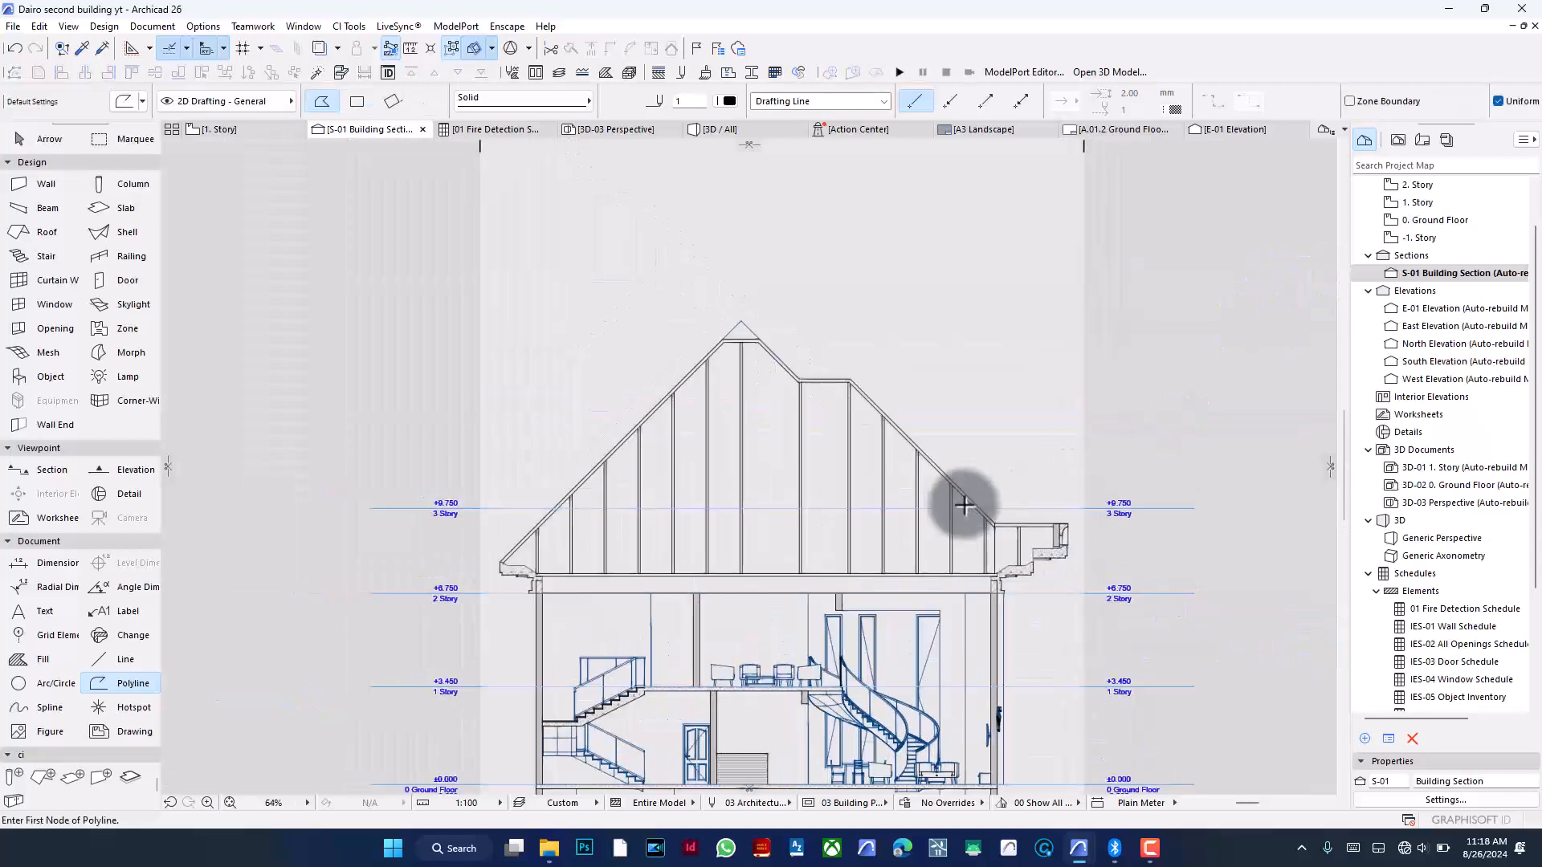
- Drag a copy of the vertical line at the roof step about 837 leftward and adjust its top end to the sloping roof line
scroll(802, 475, "up", 1)
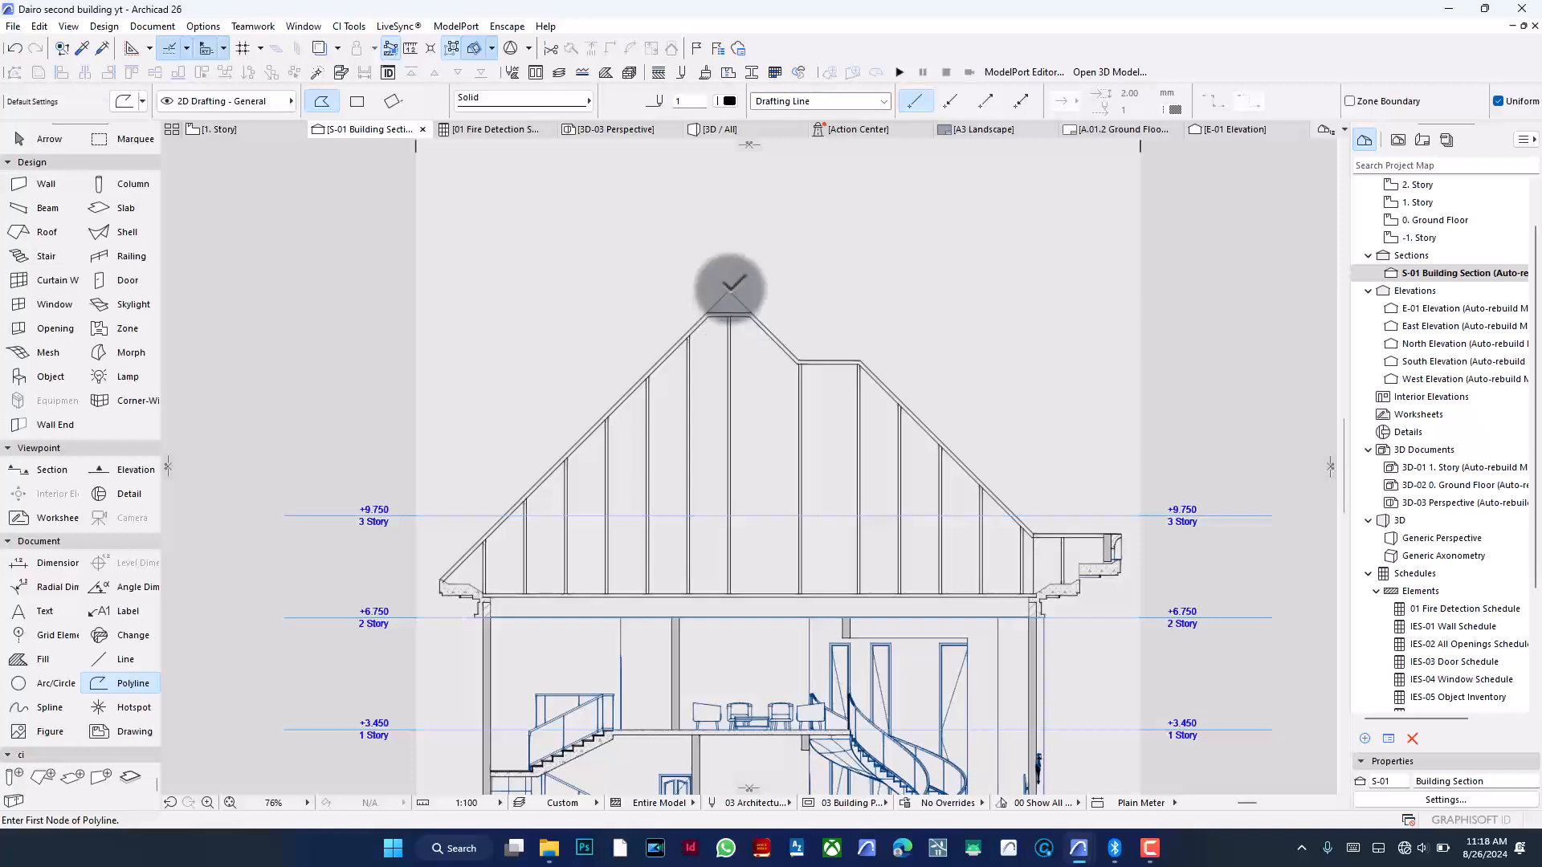
left_click(729, 291, "shift")
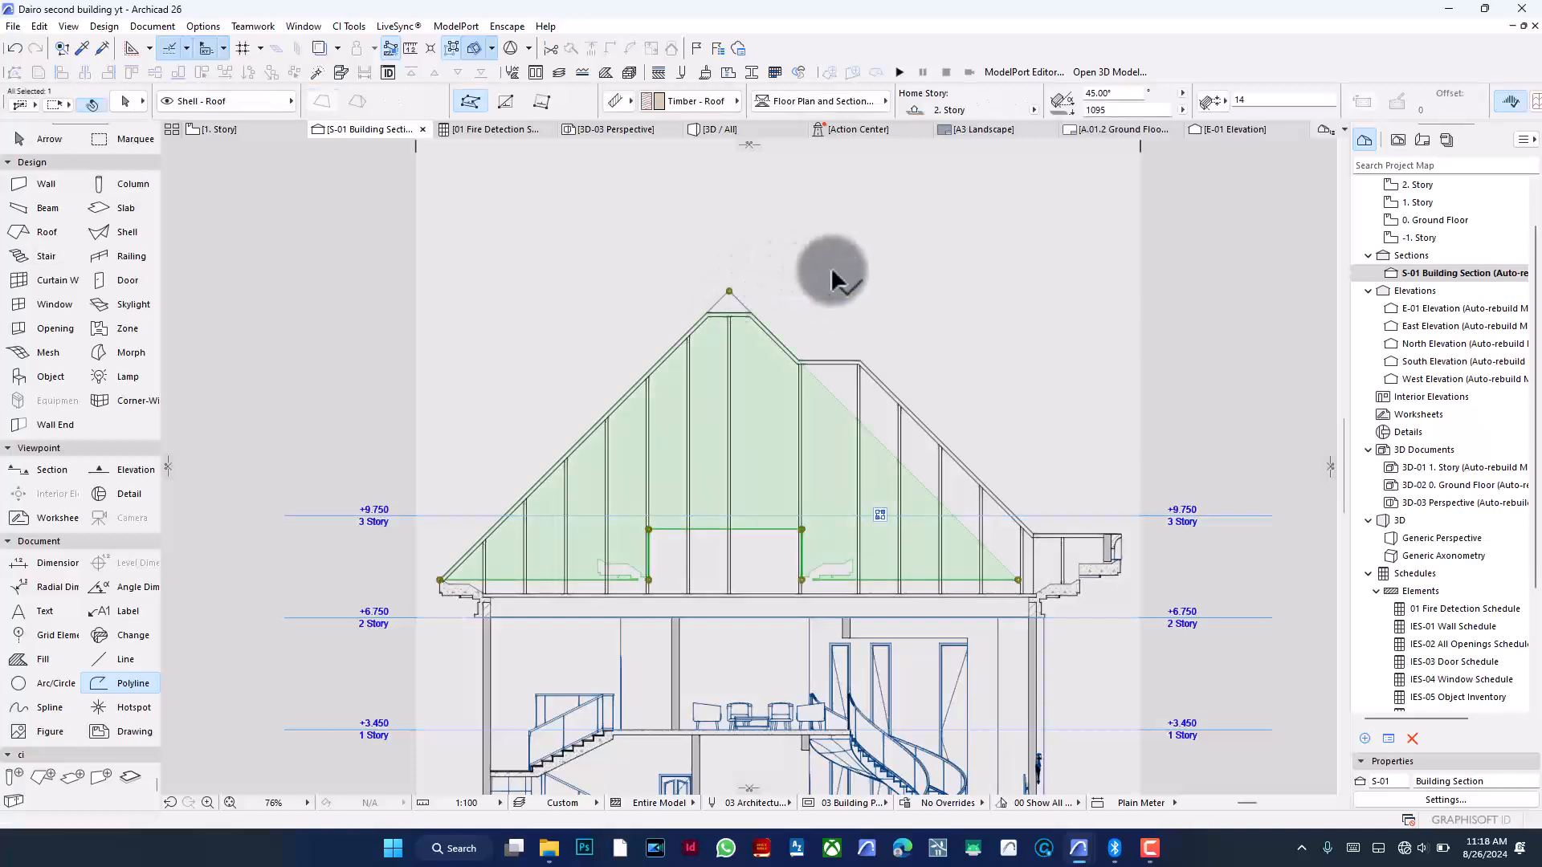
key("Escape")
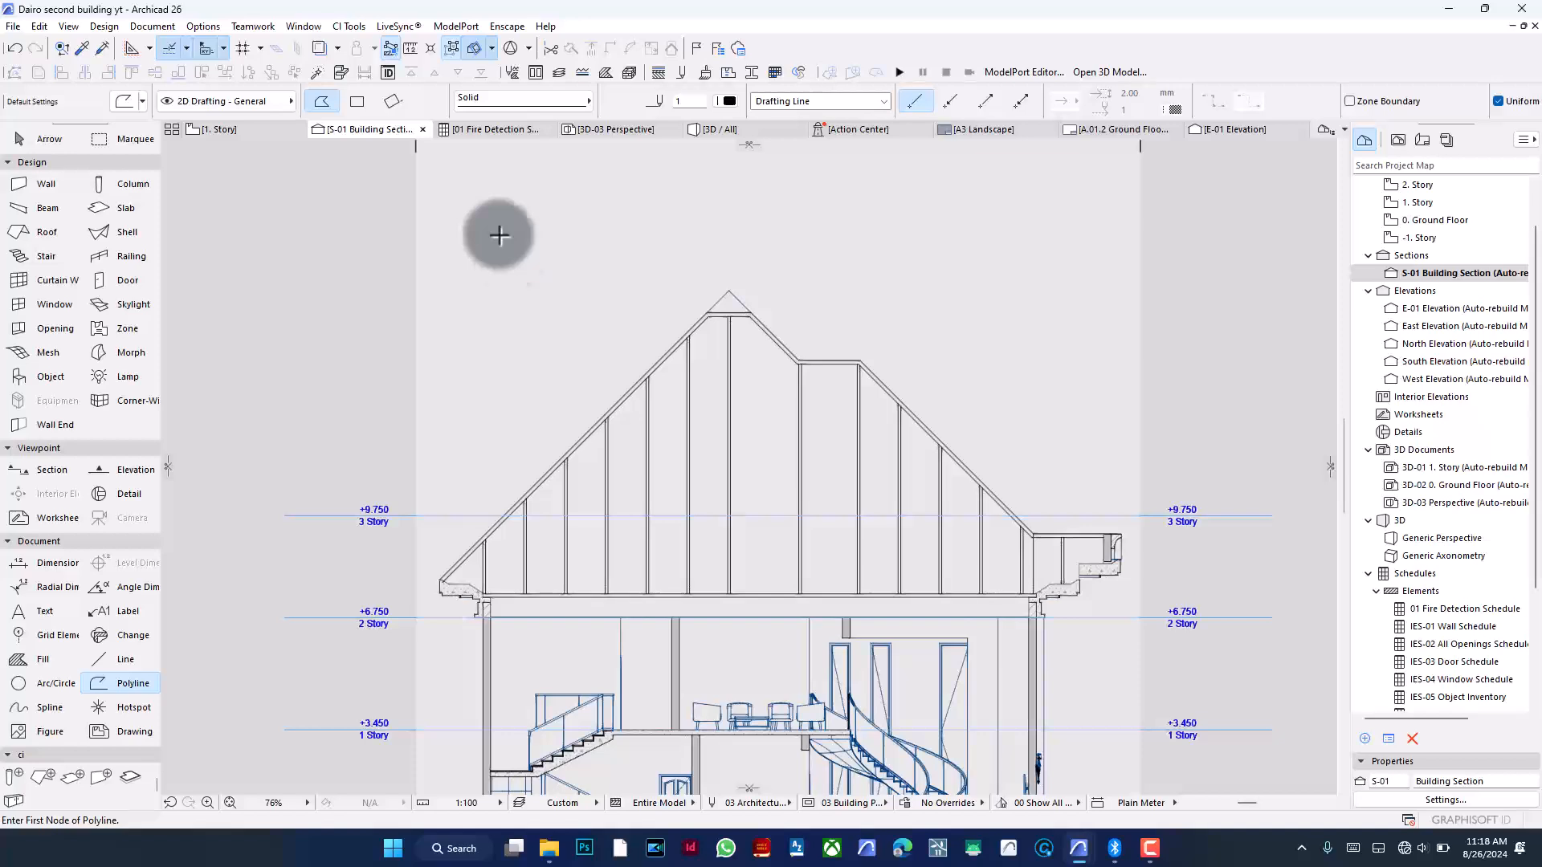
scroll(730, 585, "up", 2)
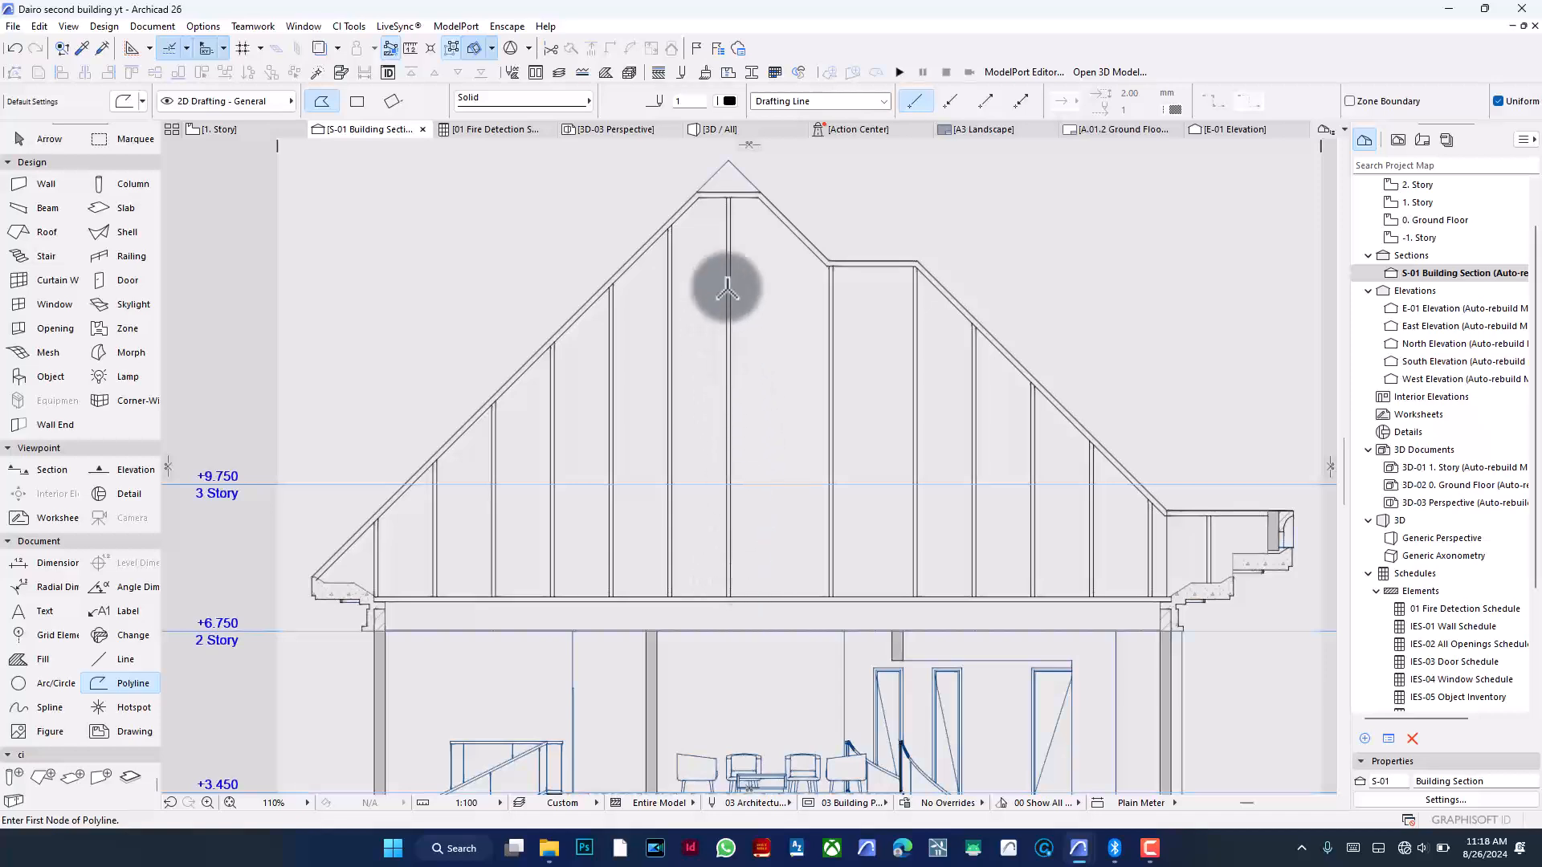
left_click(832, 369, "shift")
left_click(834, 368, "shift")
key("ctrl+g")
key("ctrl+d")
left_click(815, 399)
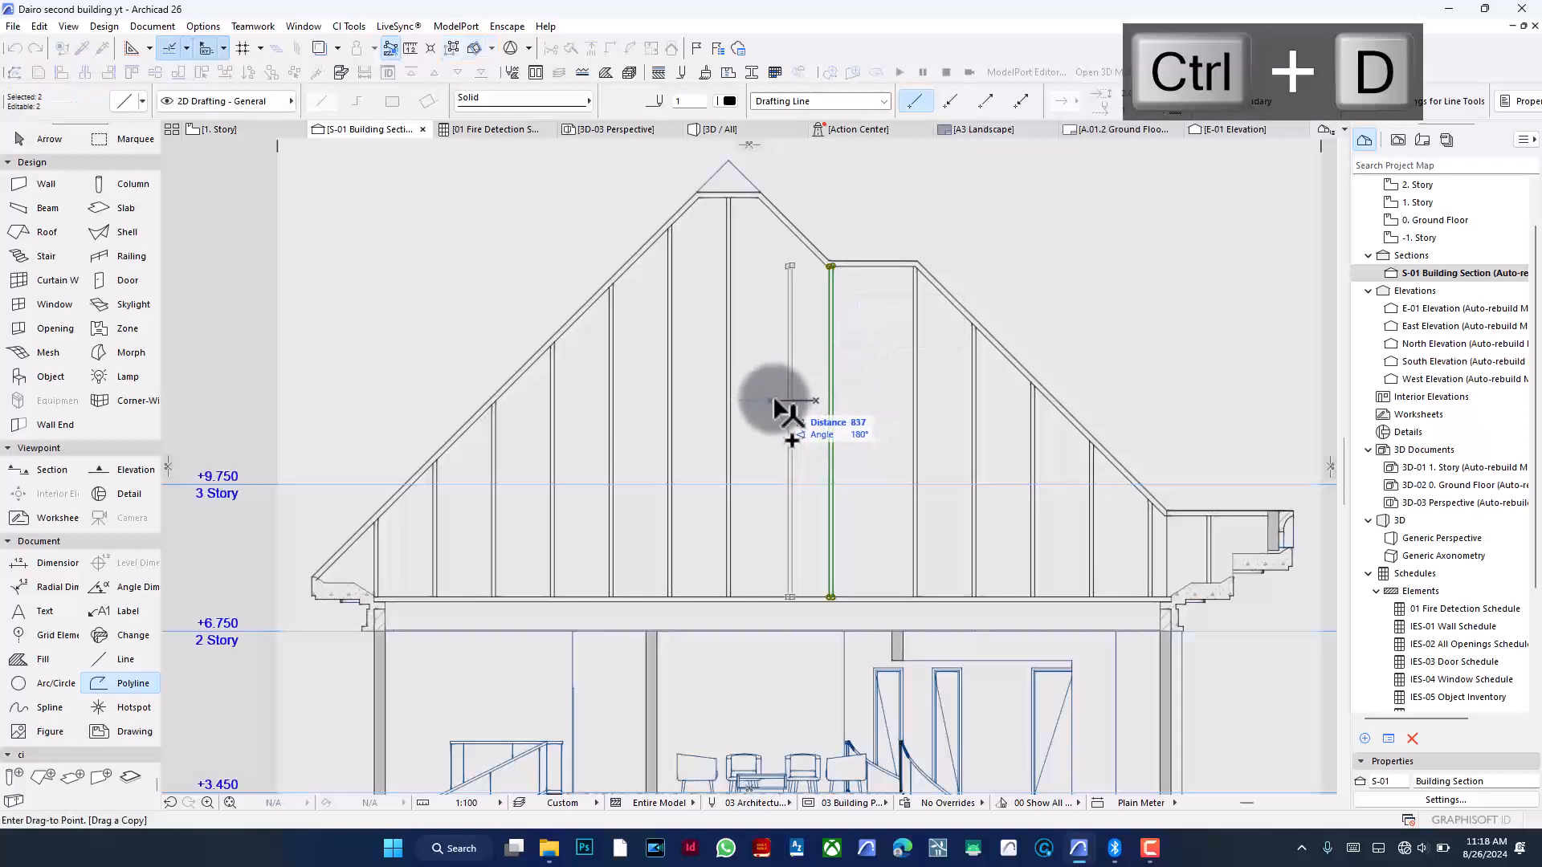
key("Return")
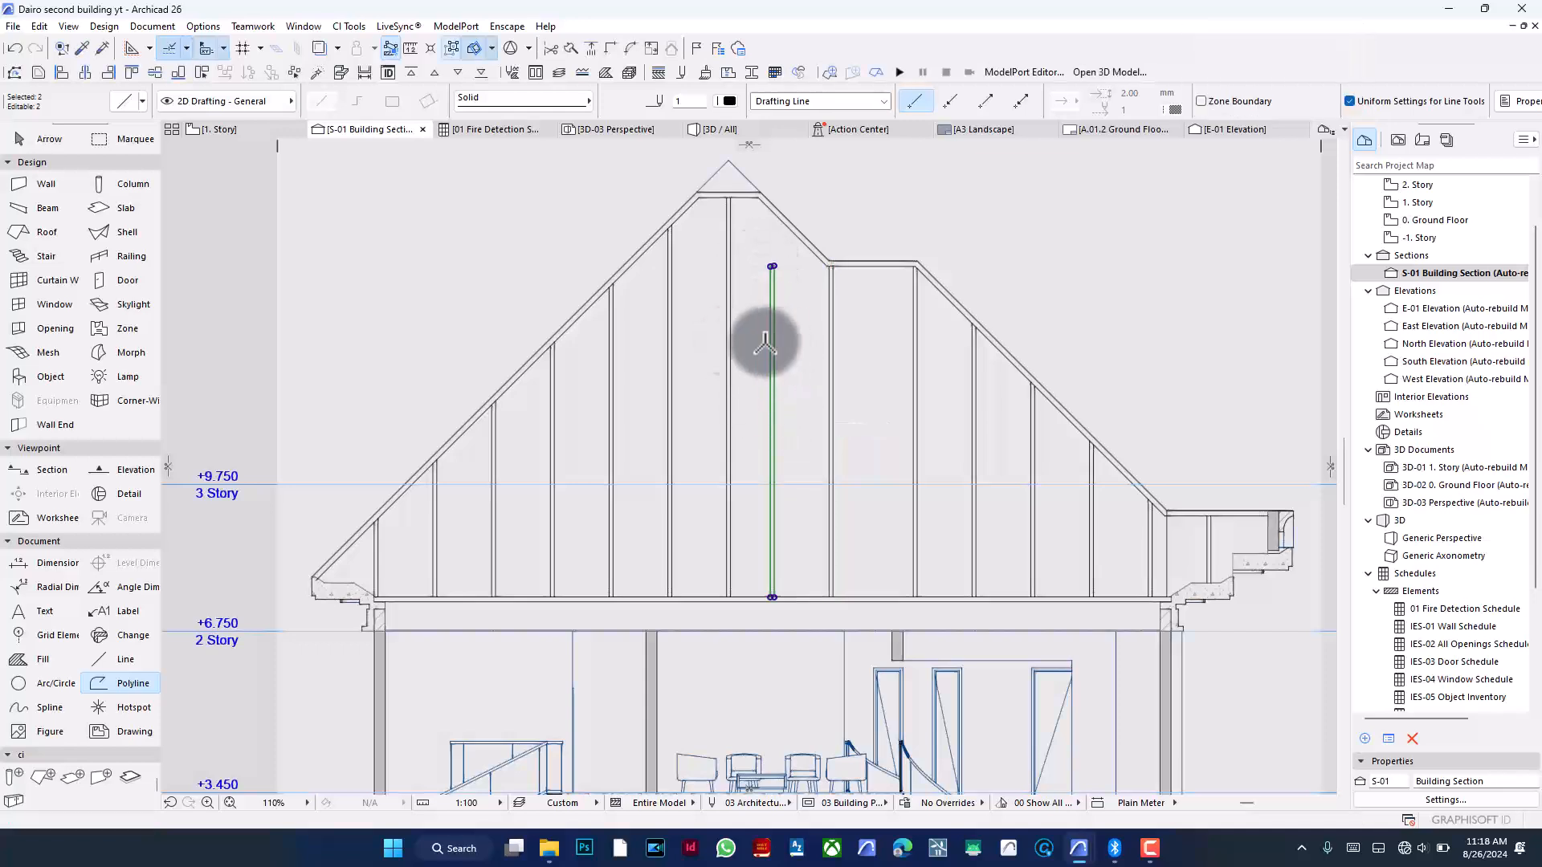
left_click(591, 49)
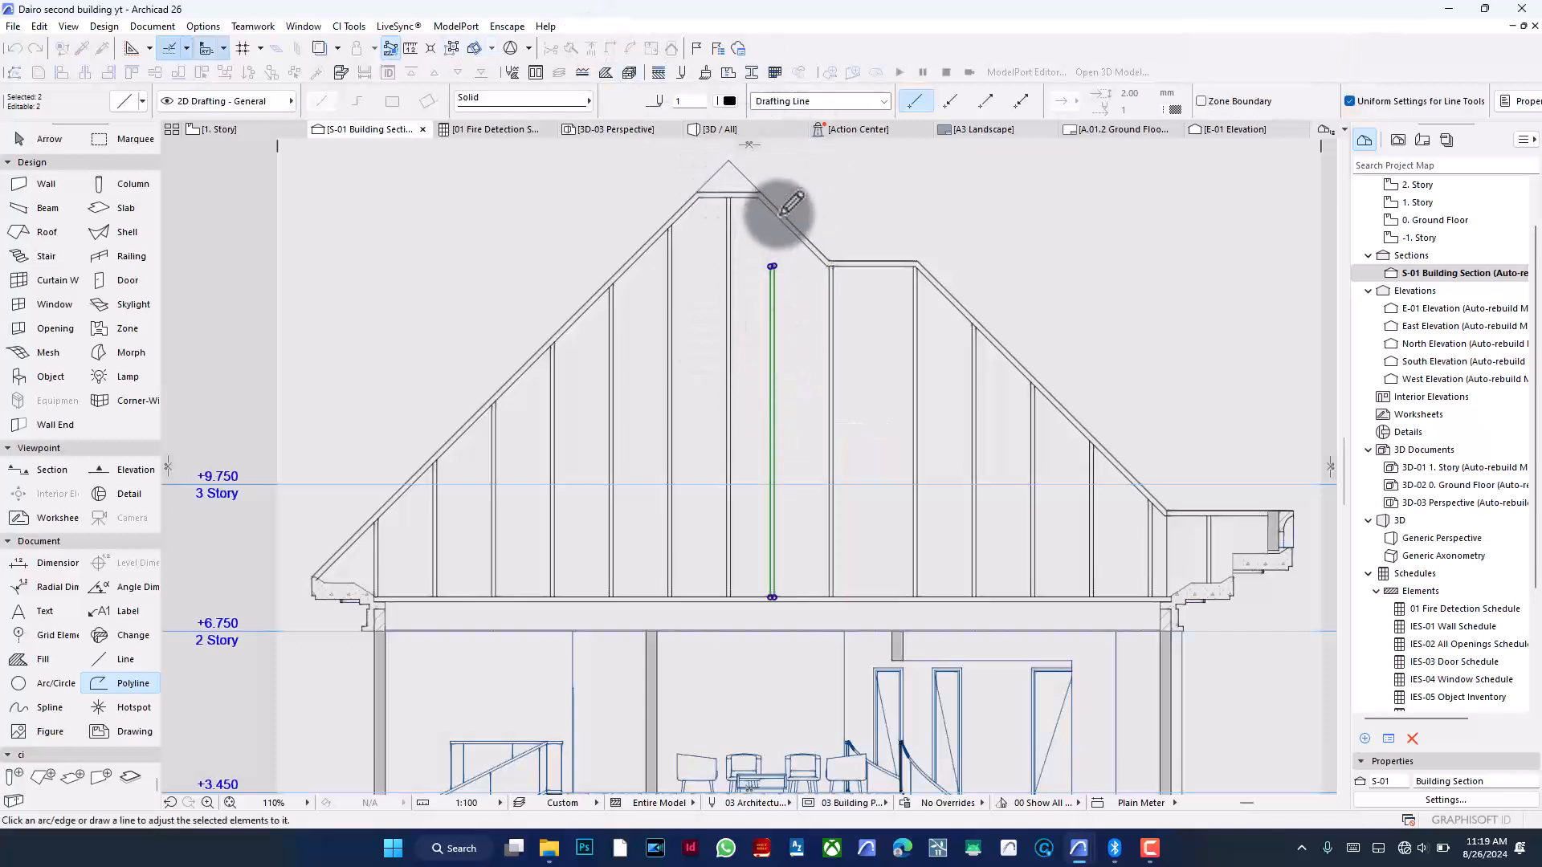
left_click(770, 204)
key("Escape")
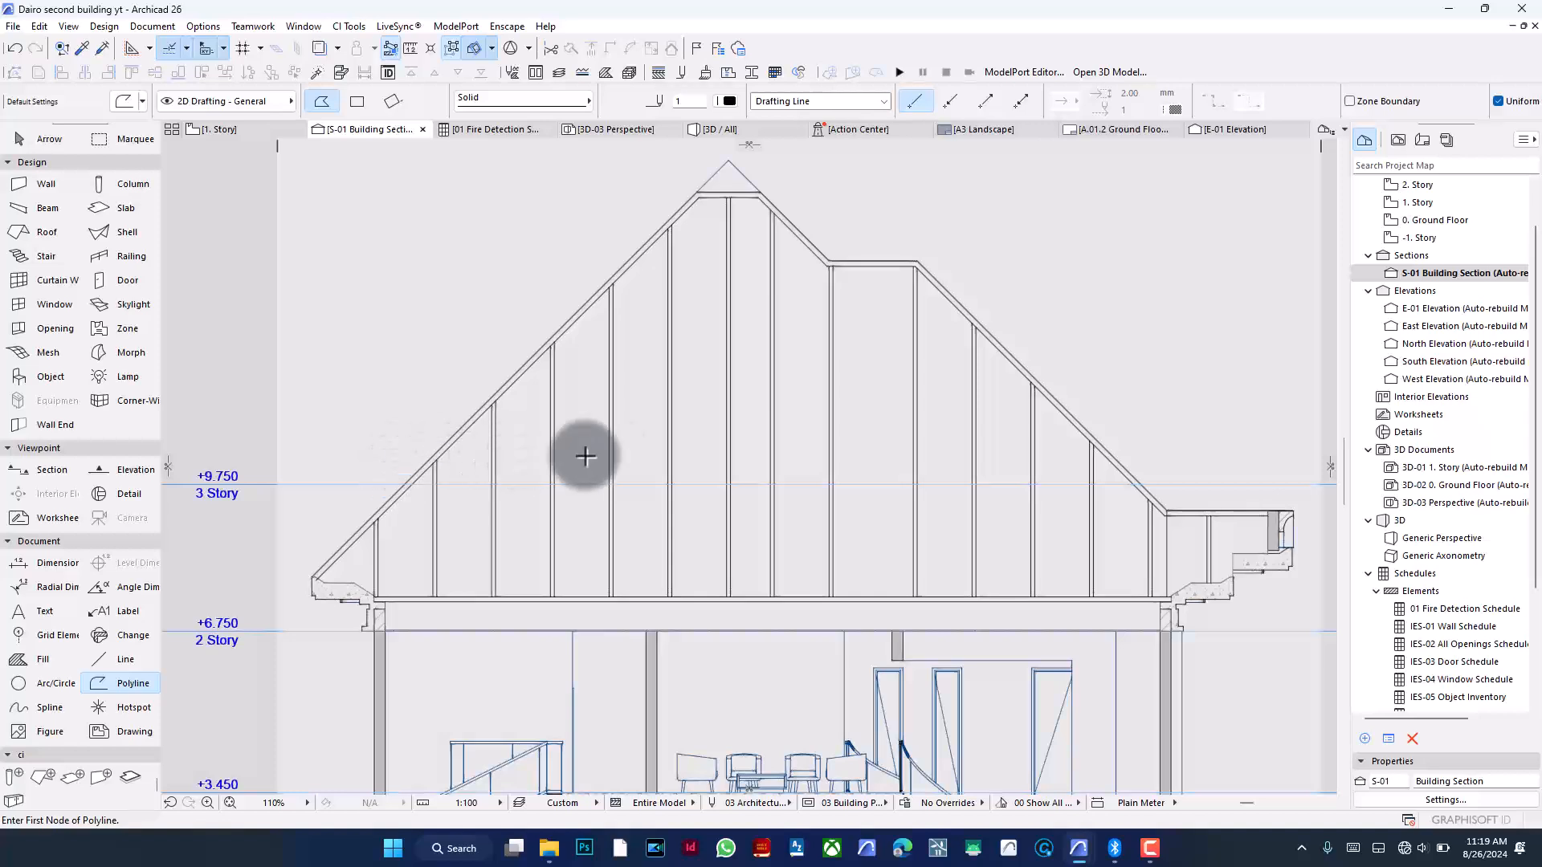
- Drag another copy of the roof-step vertical line rightward beneath the flat roof segment
left_click(827, 366, "shift")
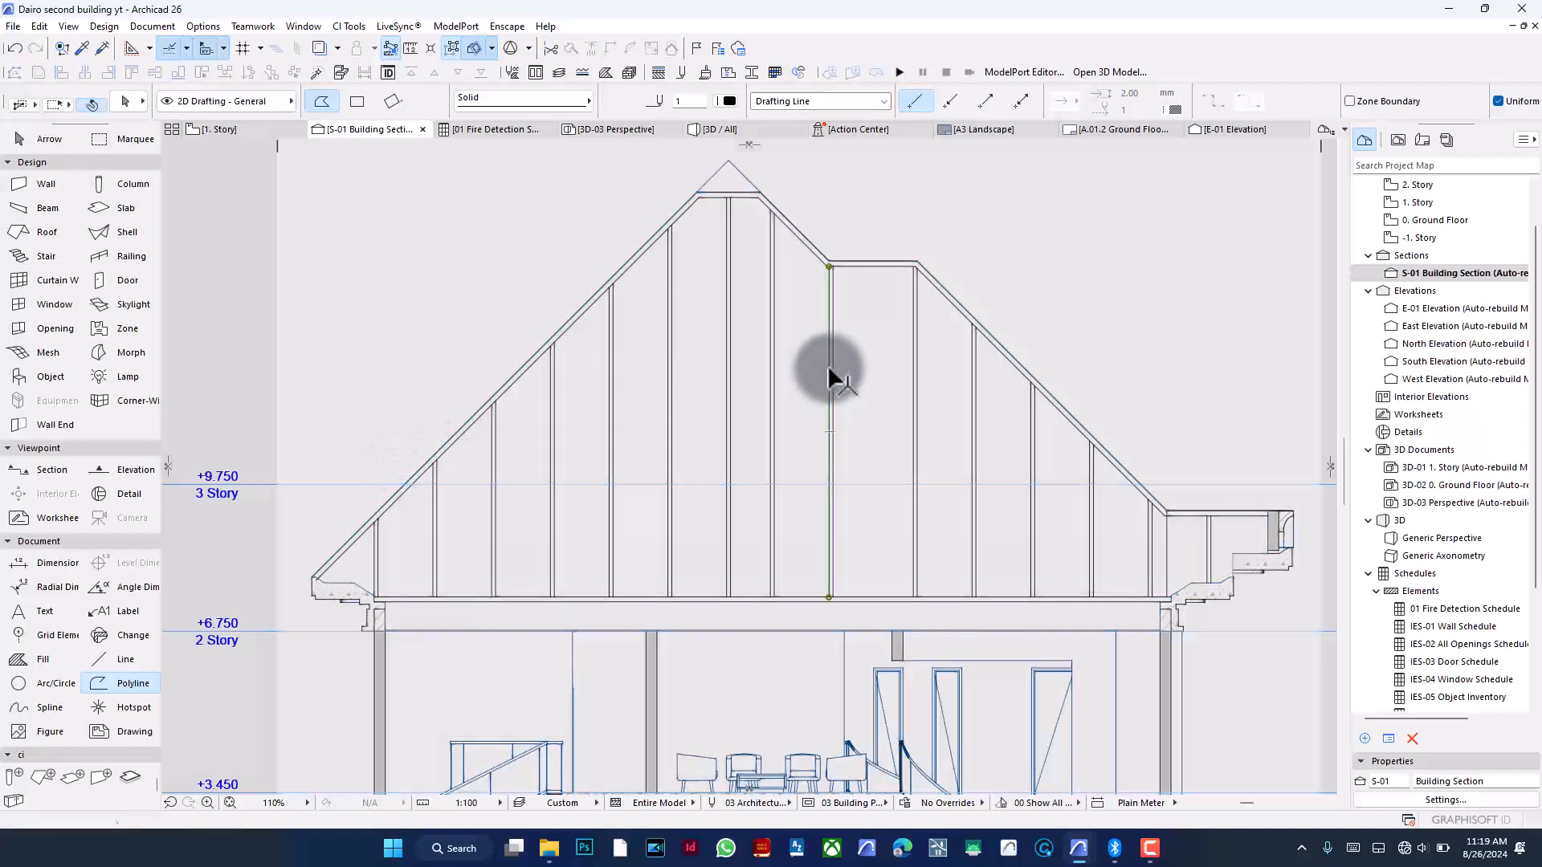
left_click(834, 361, "shift")
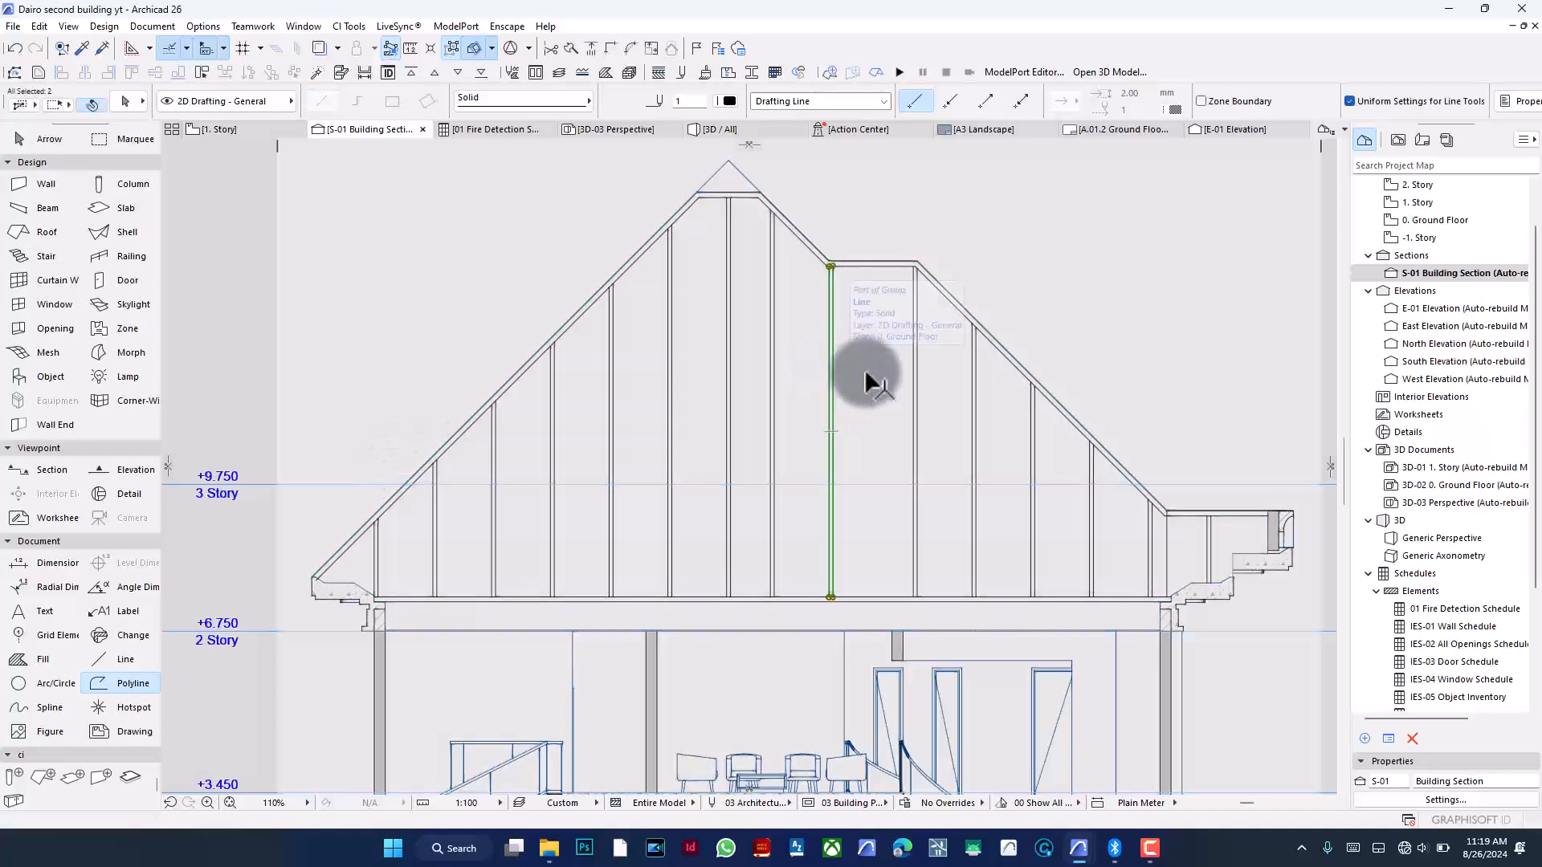
key("ctrl+d")
left_click(852, 377)
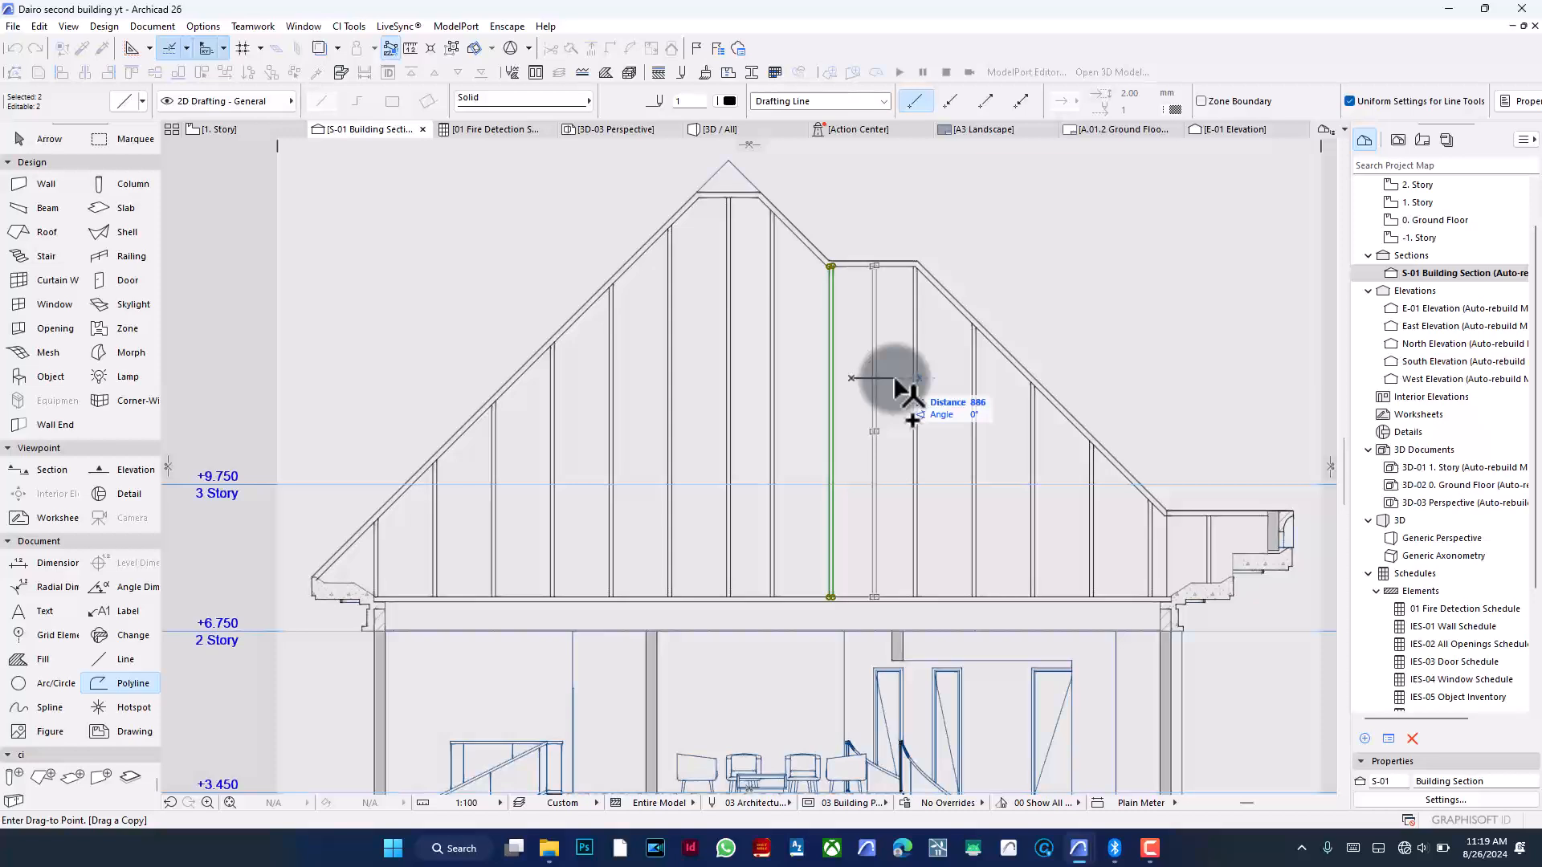
left_click(898, 379)
key("Escape")
- Select the three vertical lines under the flat roof segment and turn on Suspend Groups
scroll(890, 238, "up", 5)
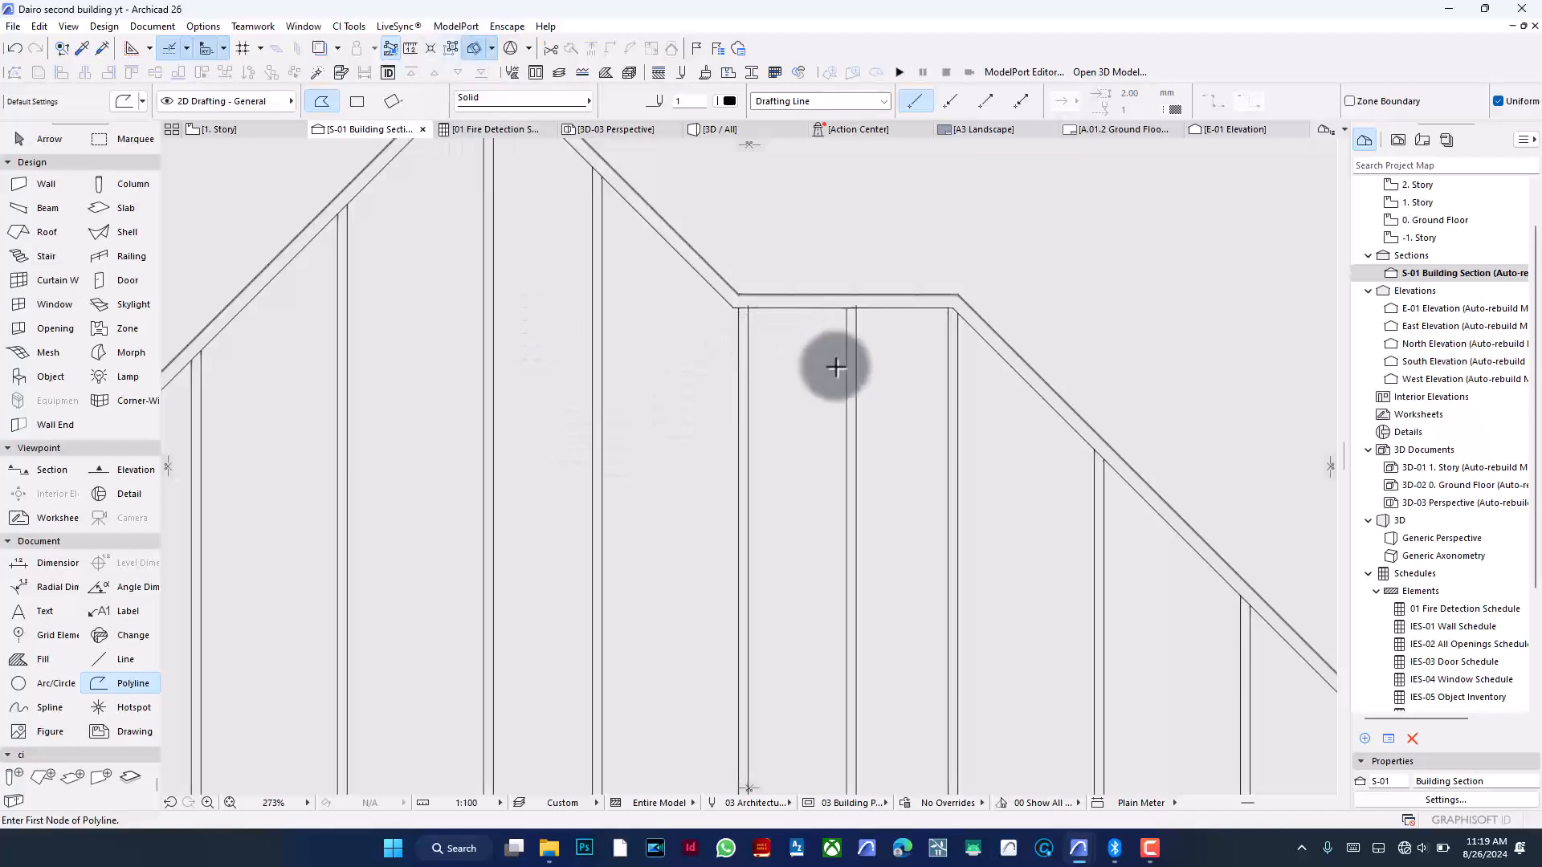
key("Escape")
left_click(746, 371)
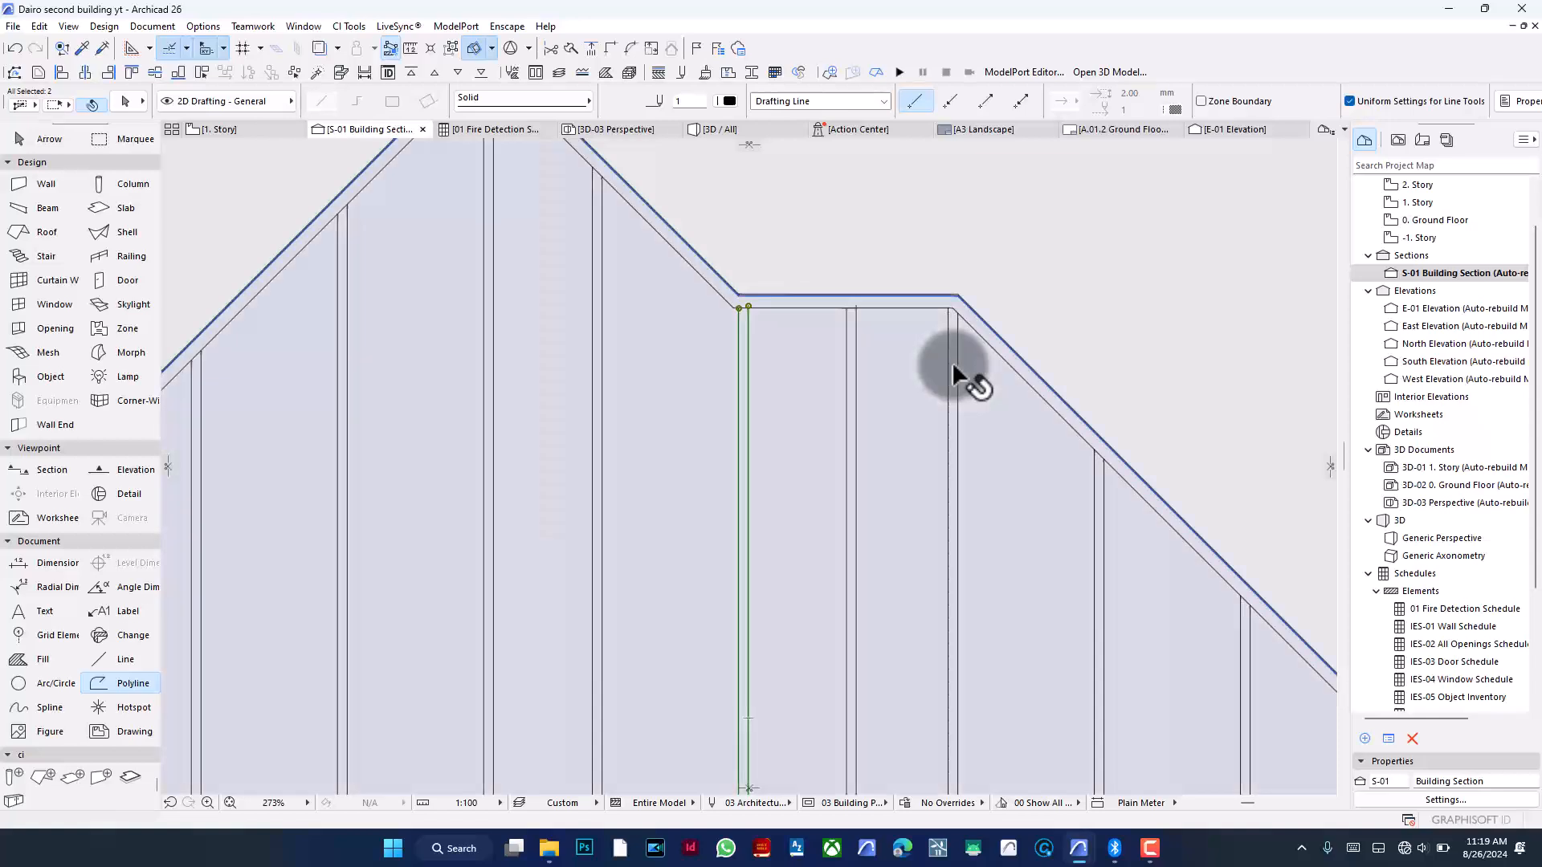
left_click(951, 369, "shift")
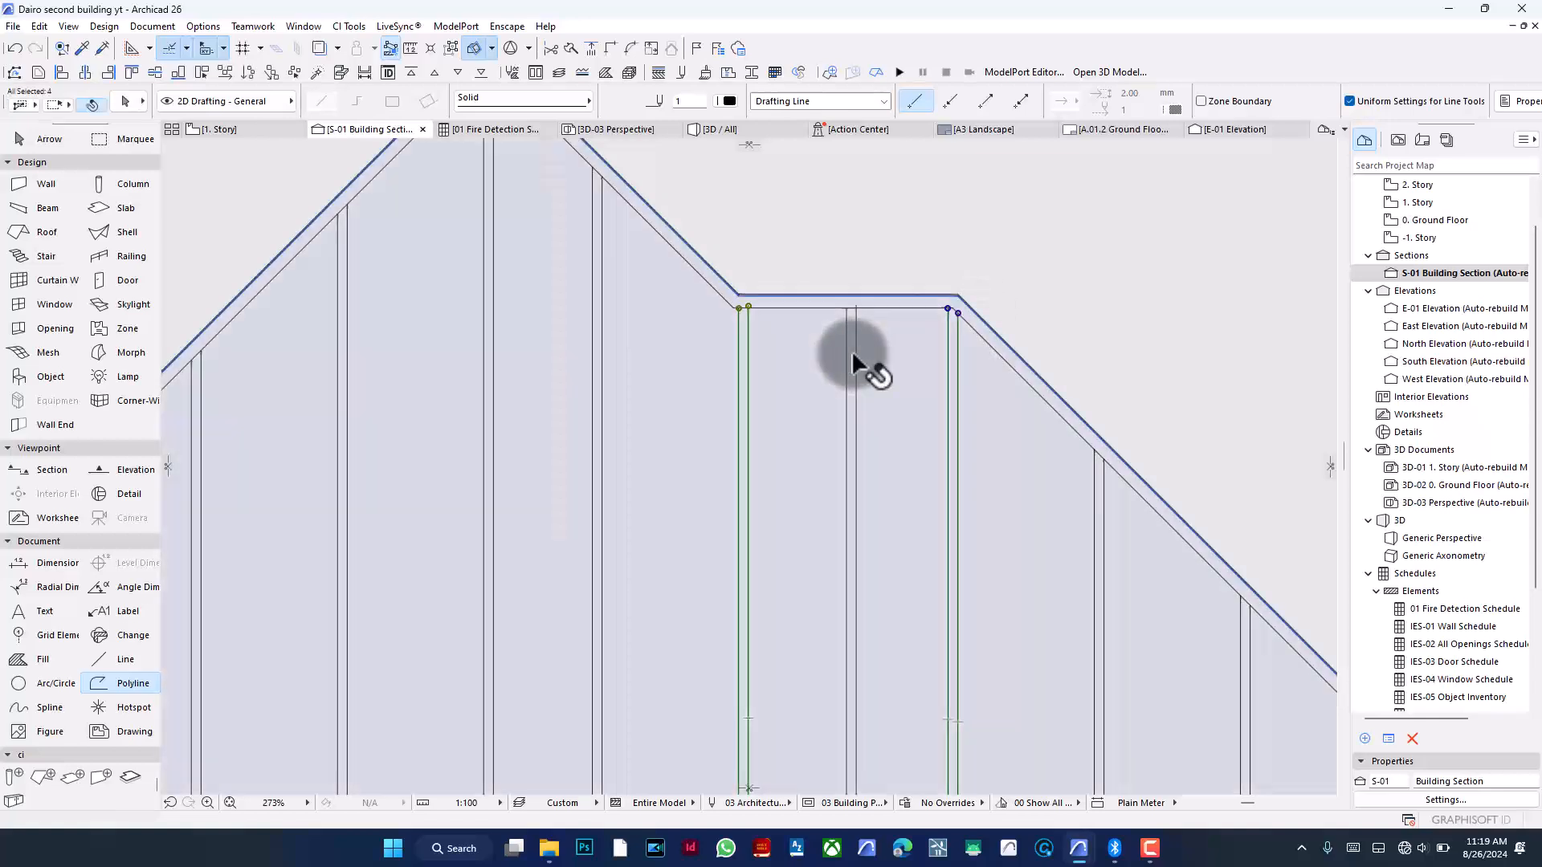
left_click(853, 360, "shift")
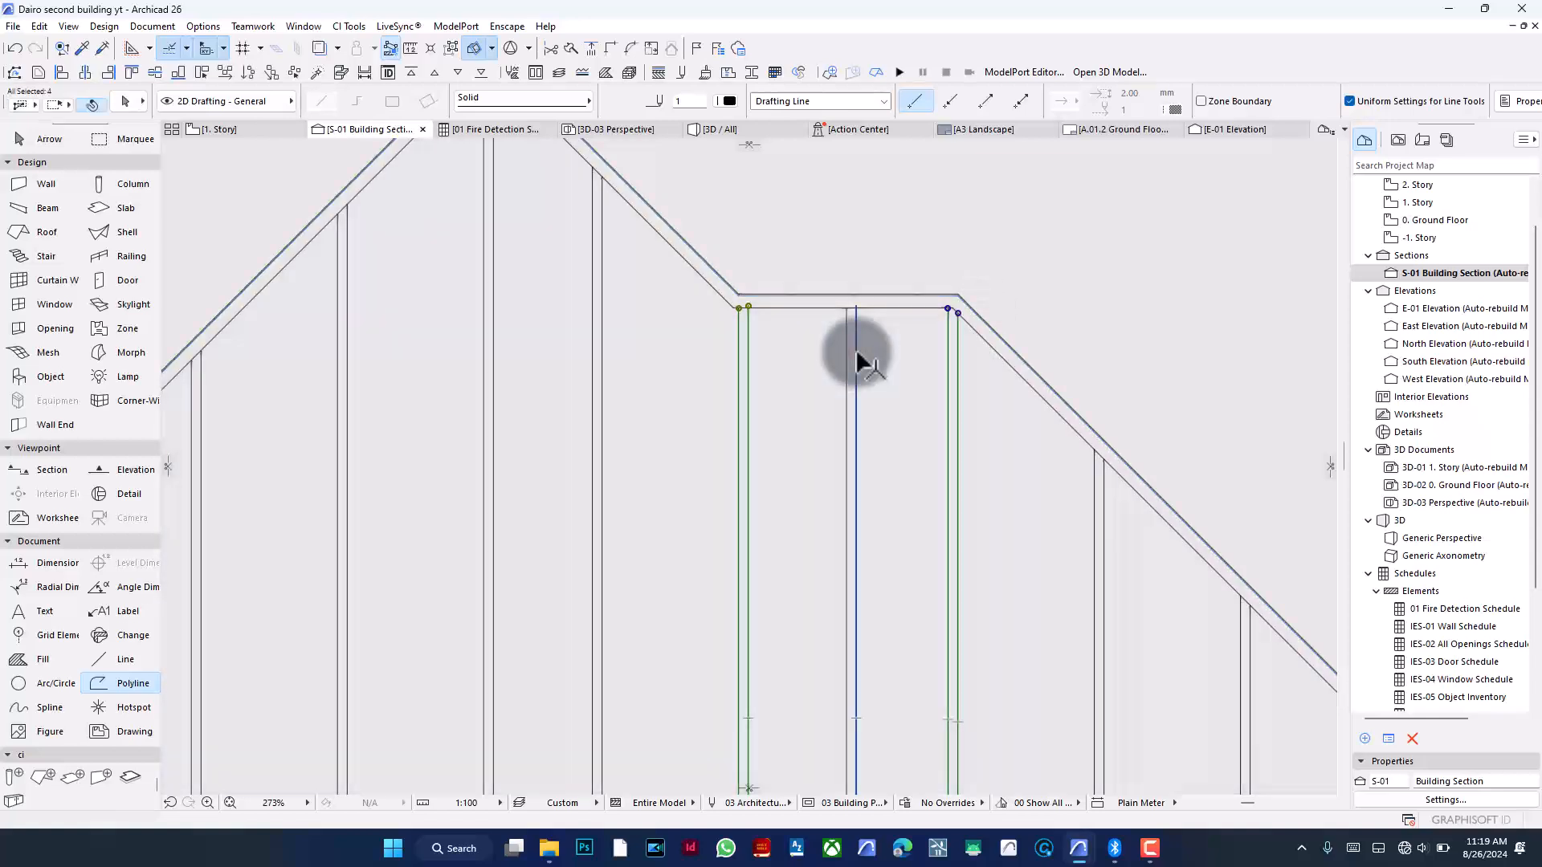
left_click(228, 73)
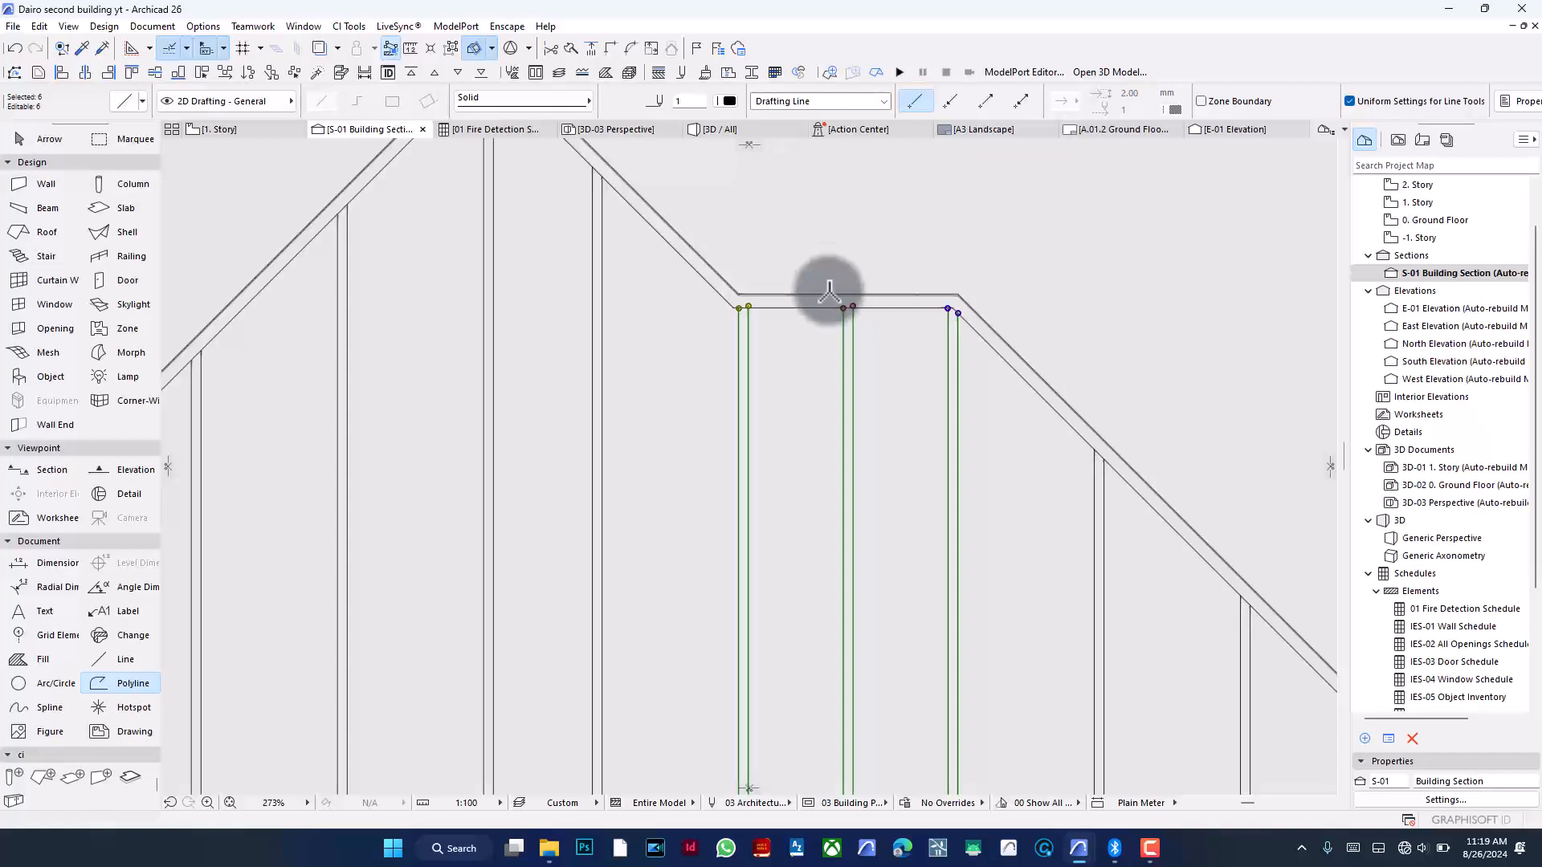
key("Escape")
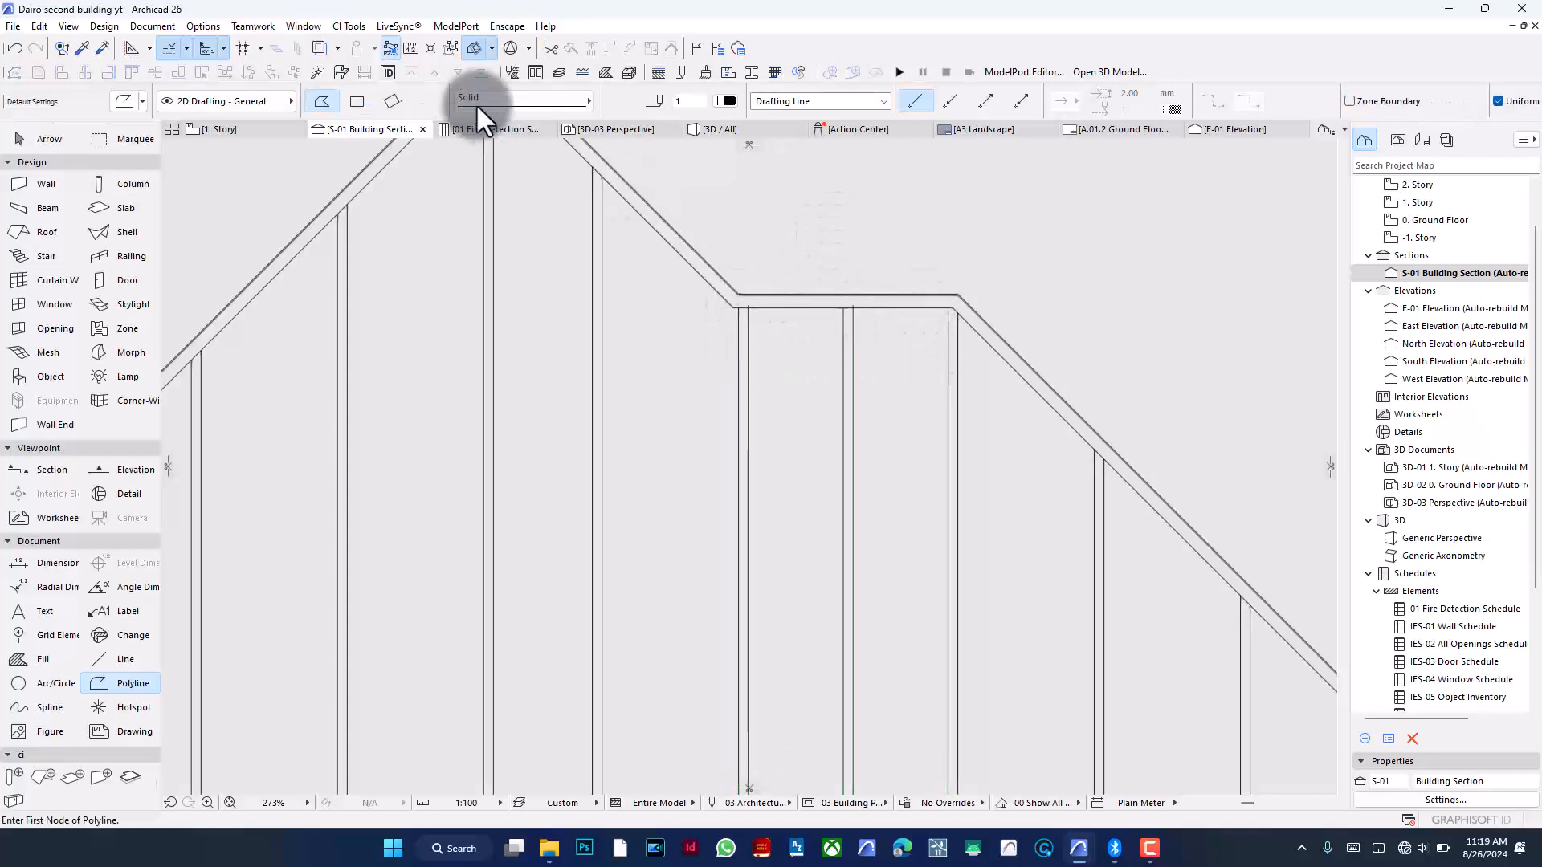
left_click(450, 48)
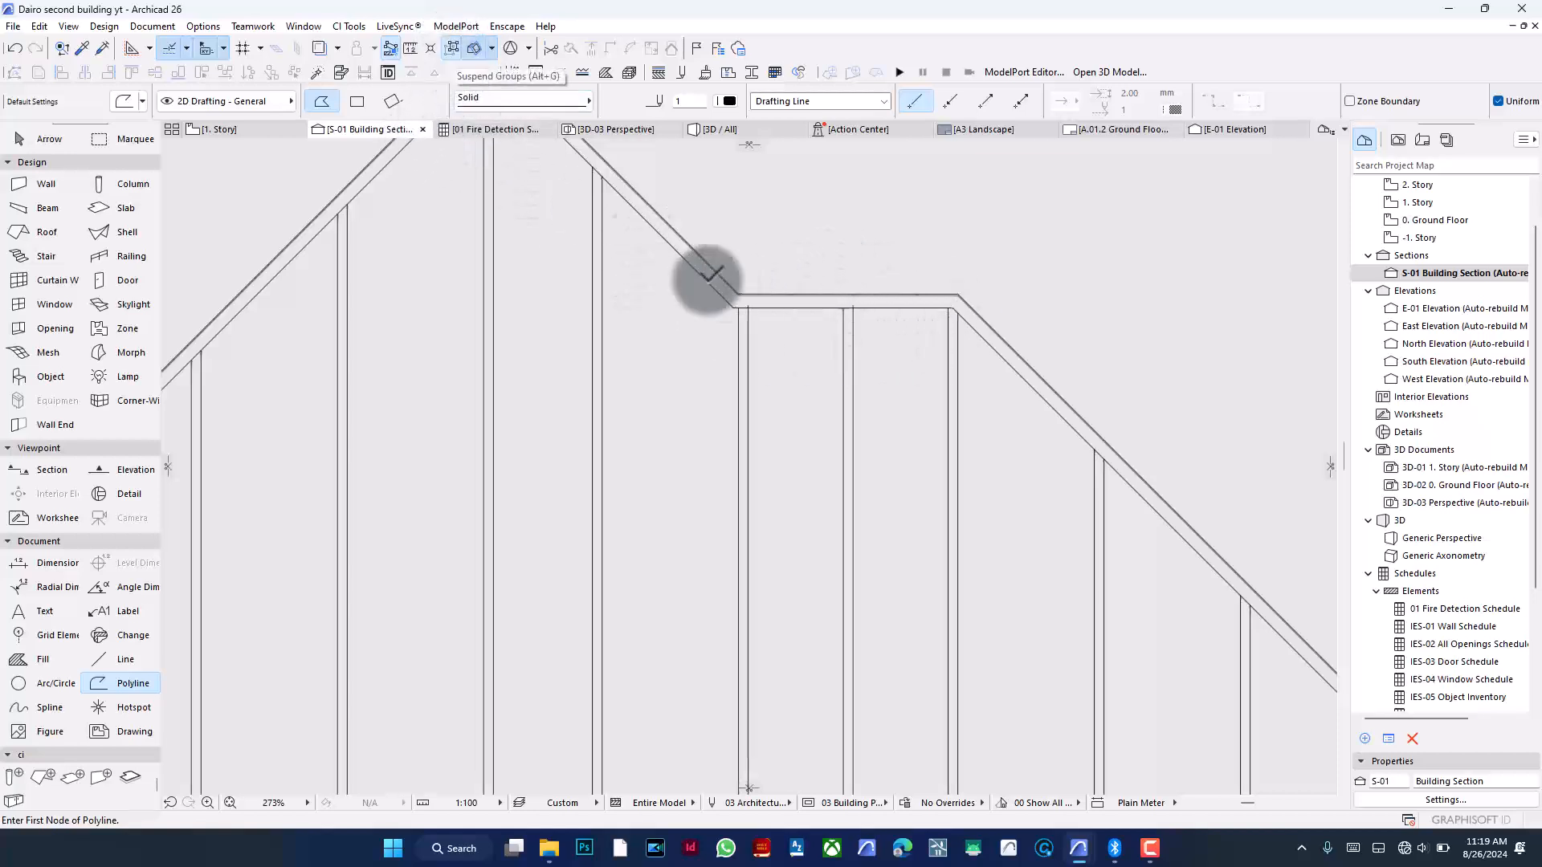
- Rotate the vertical guide line left of the ridge about its top end by about 9° to form a diagonal
scroll(873, 277, "up", 4)
scroll(873, 278, "up", 2)
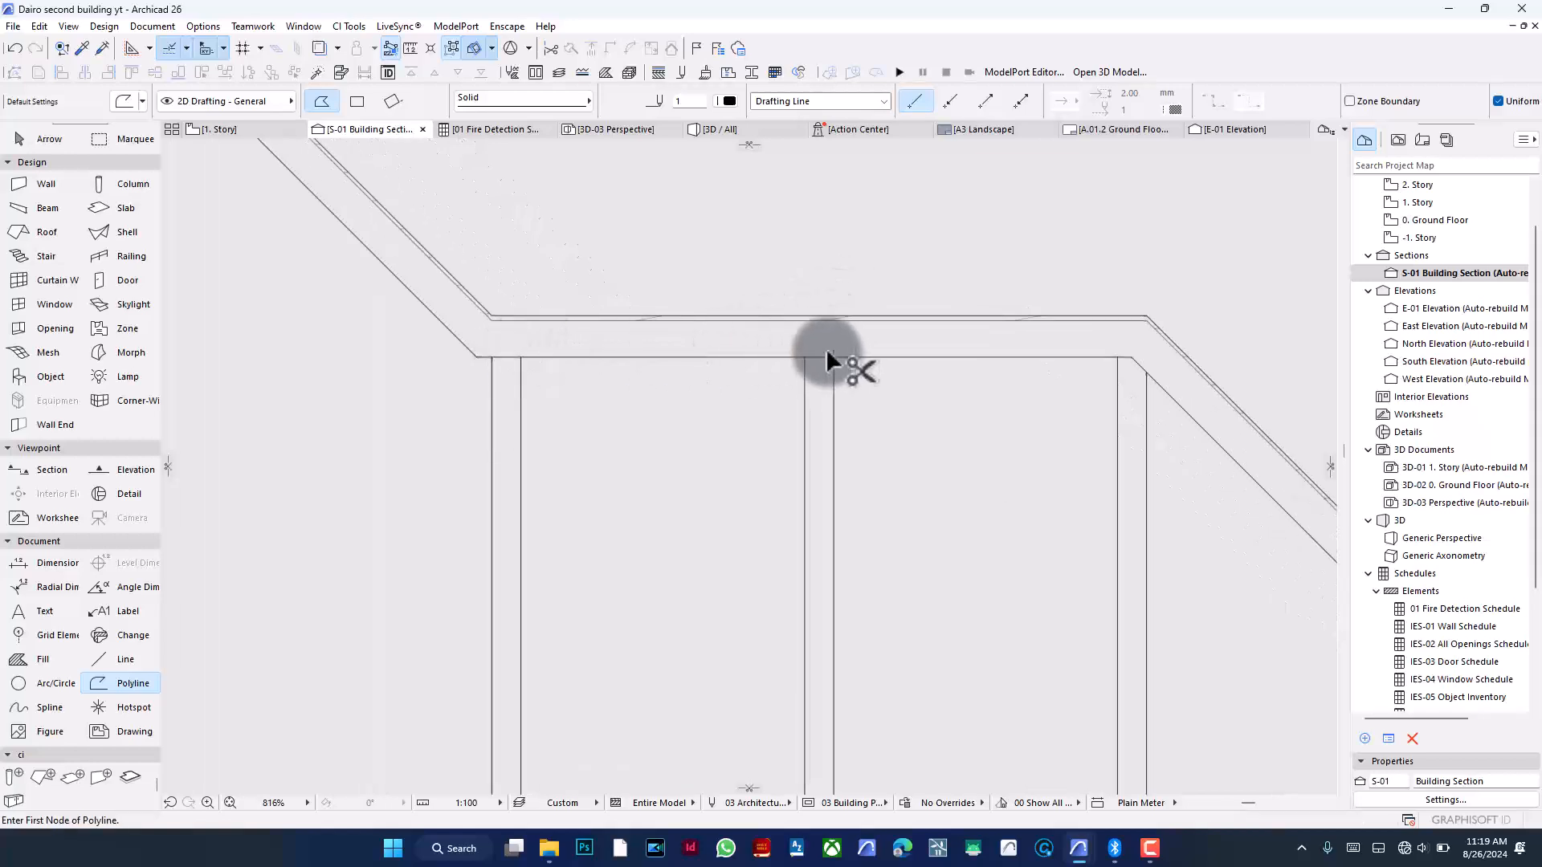
scroll(1015, 340, "down", 10)
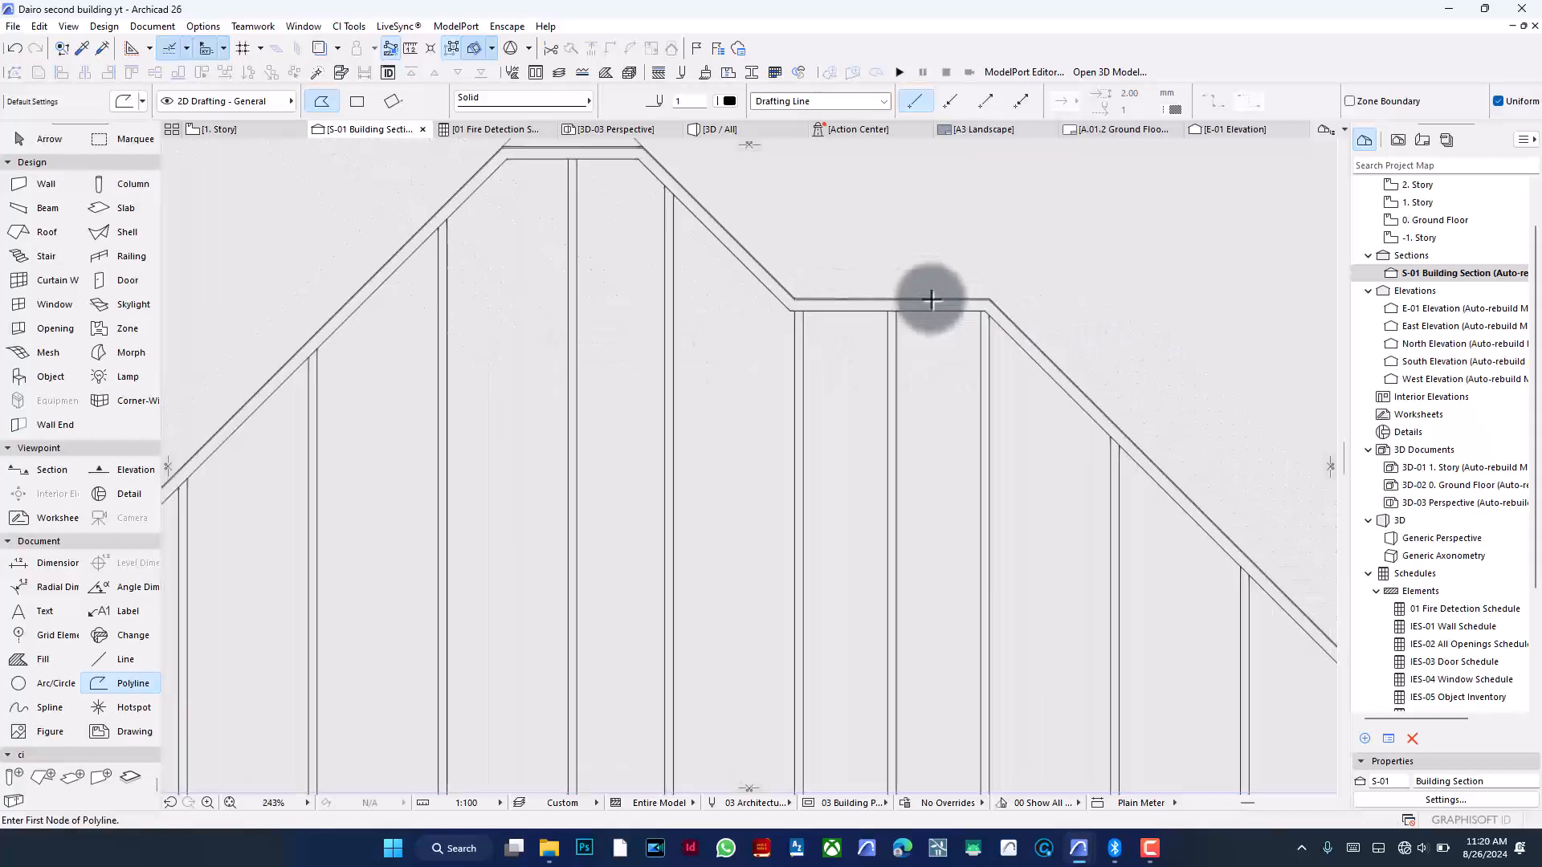
scroll(947, 277, "down", 2)
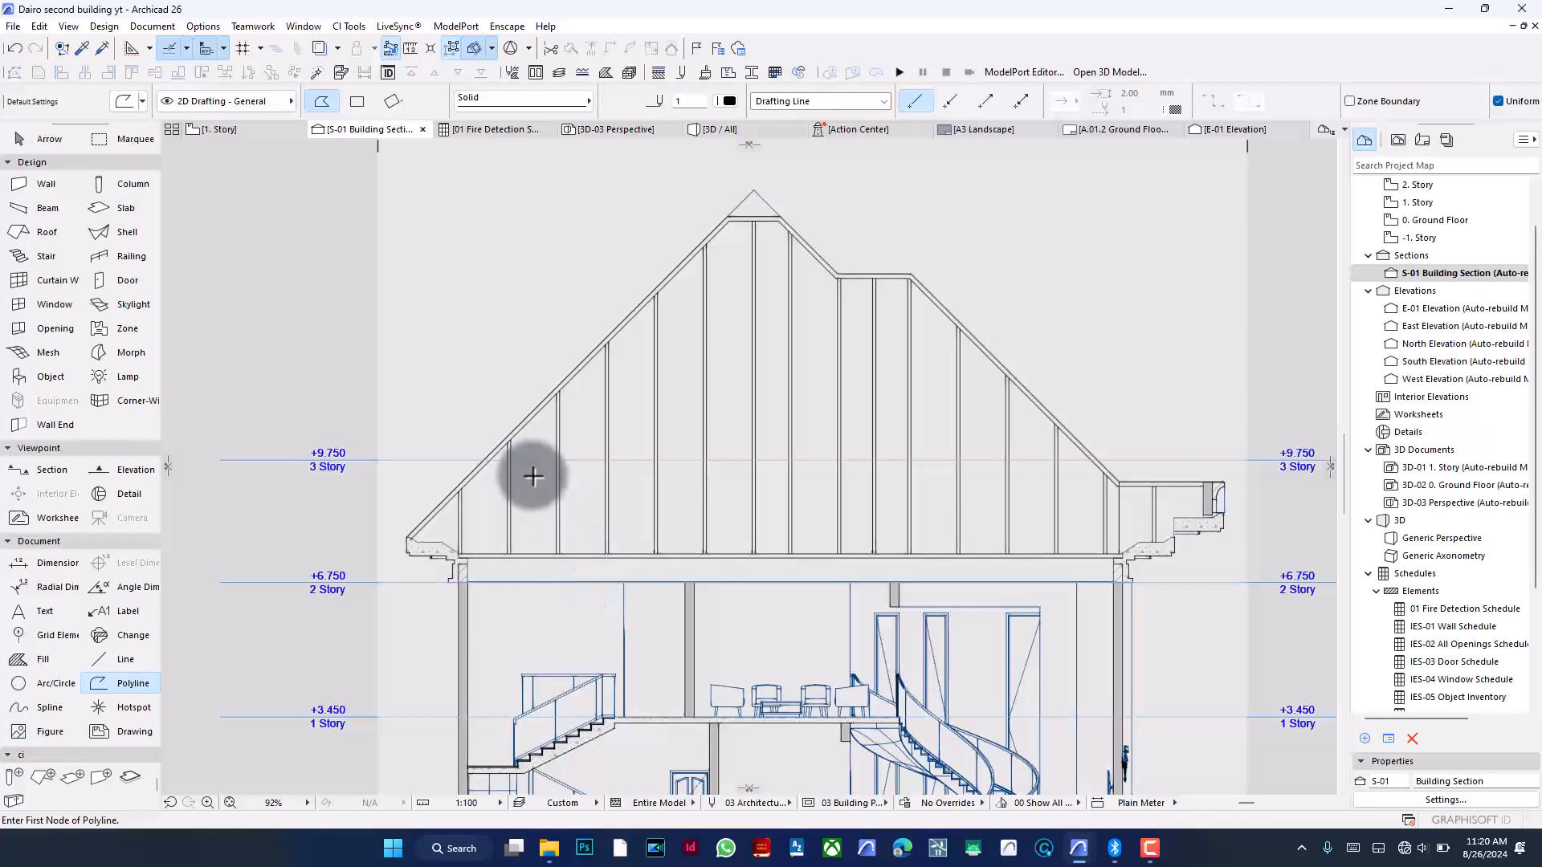
scroll(761, 239, "up", 1)
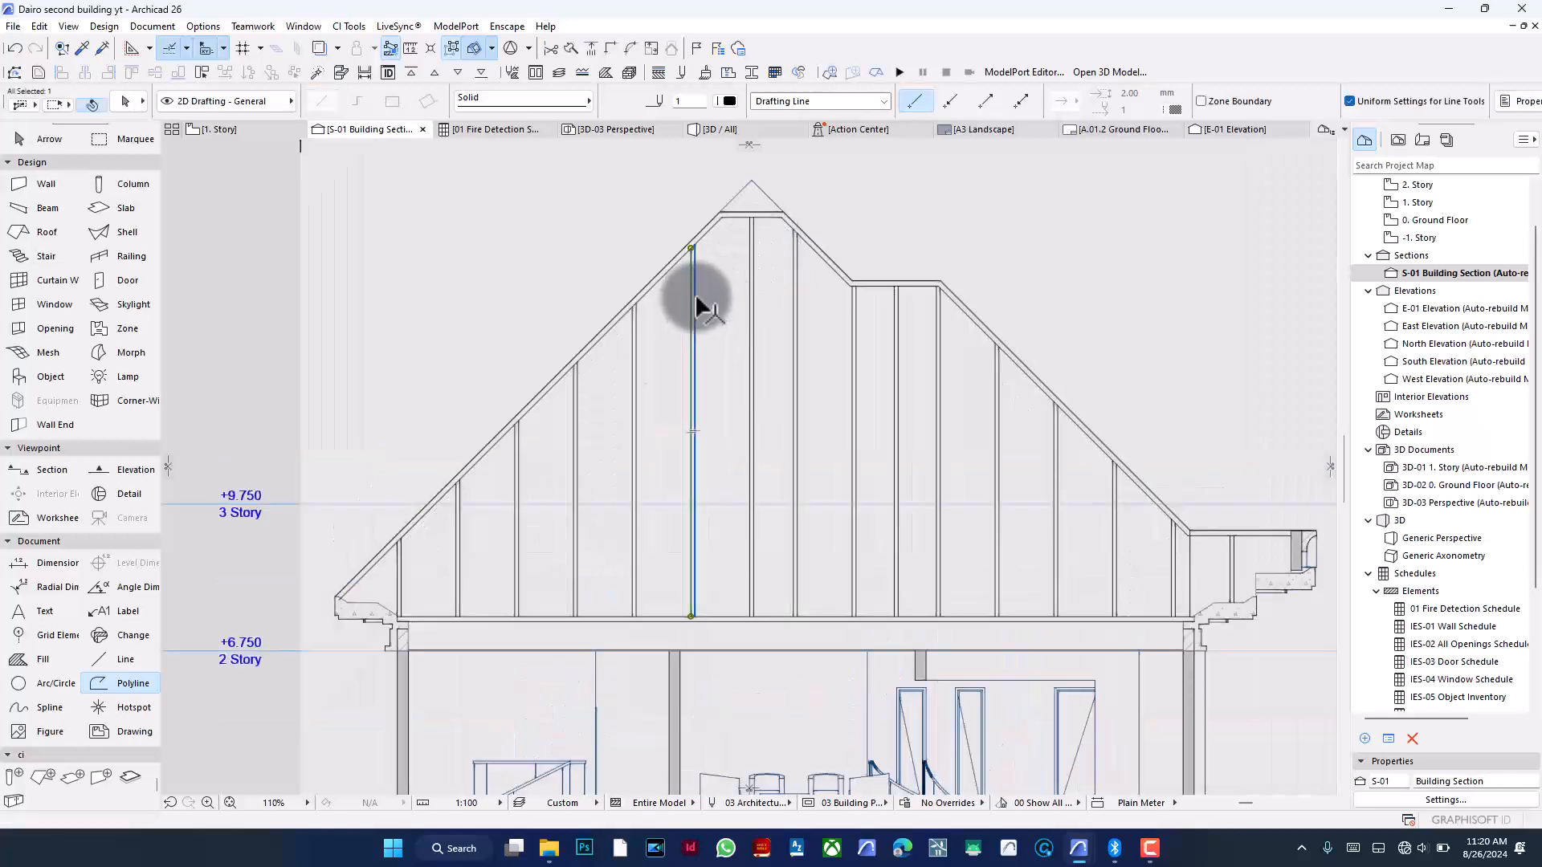
key("ctrl+e")
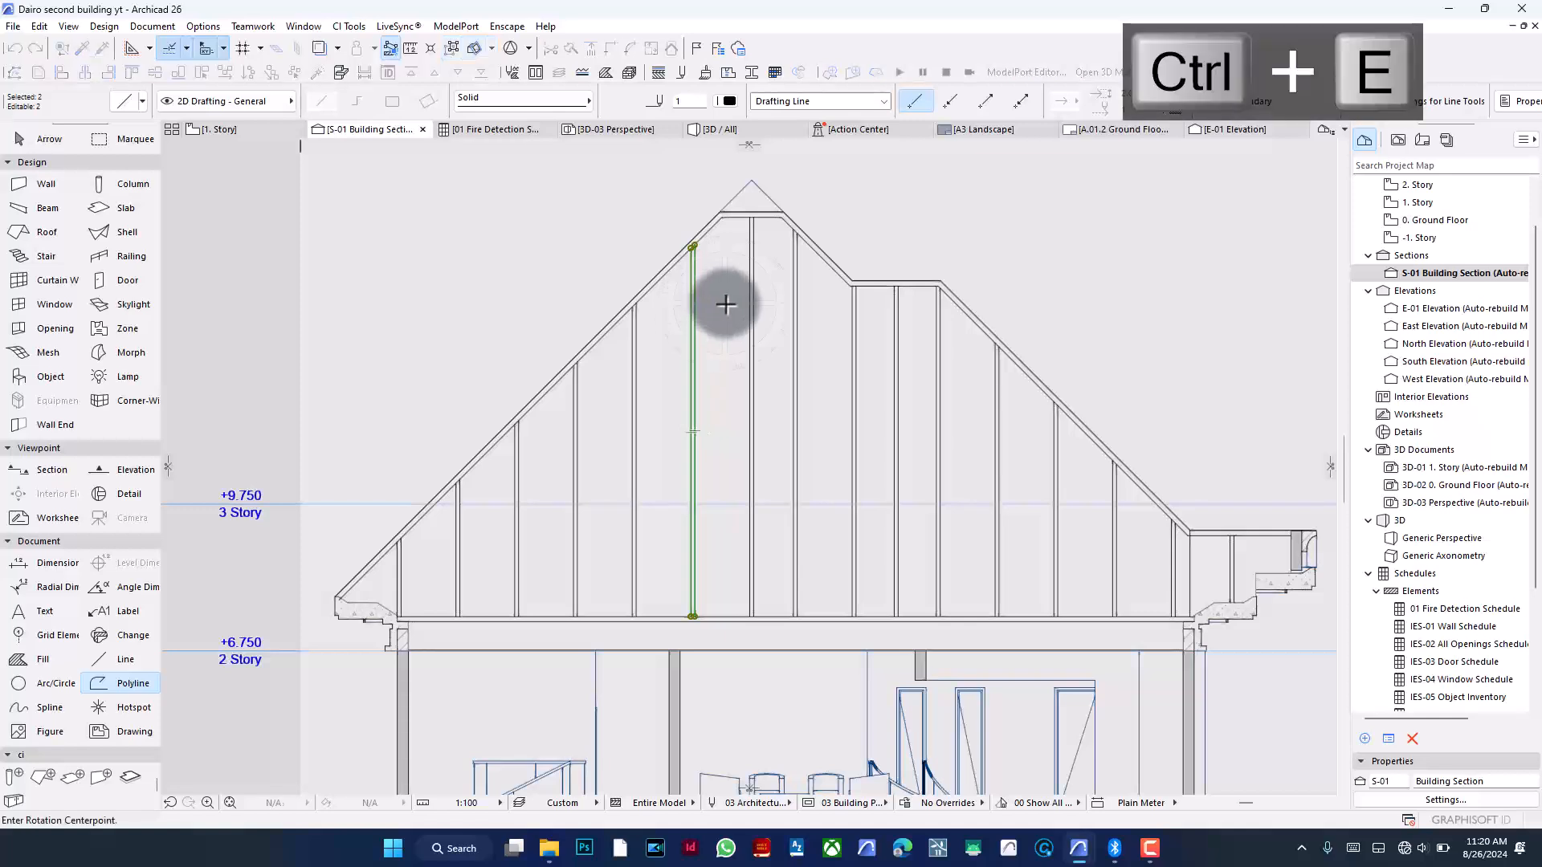
scroll(713, 232, "up", 4)
left_click(625, 287)
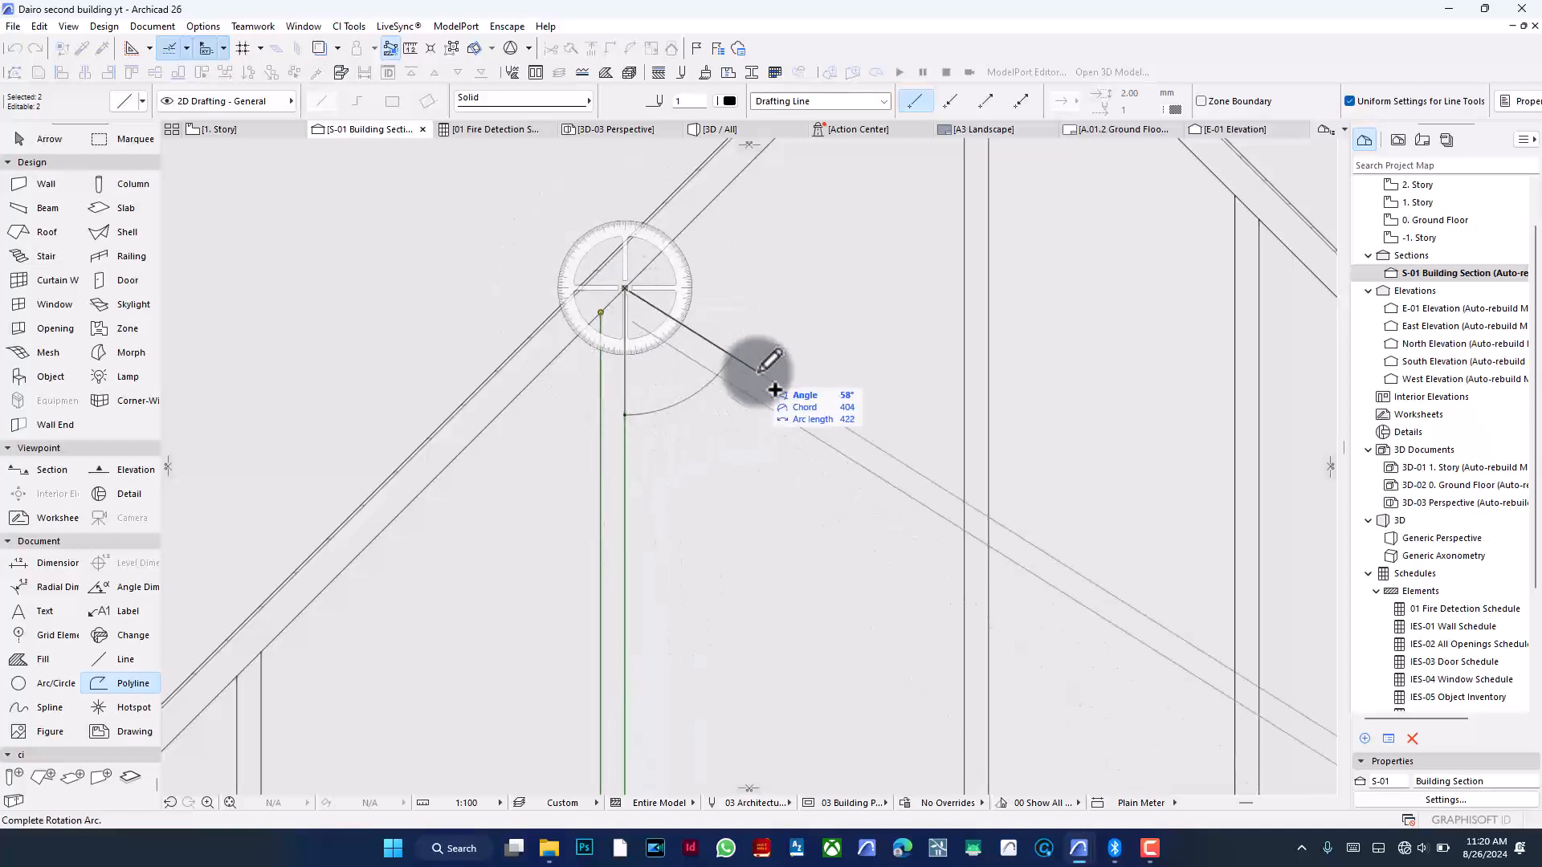
scroll(780, 353, "down", 5)
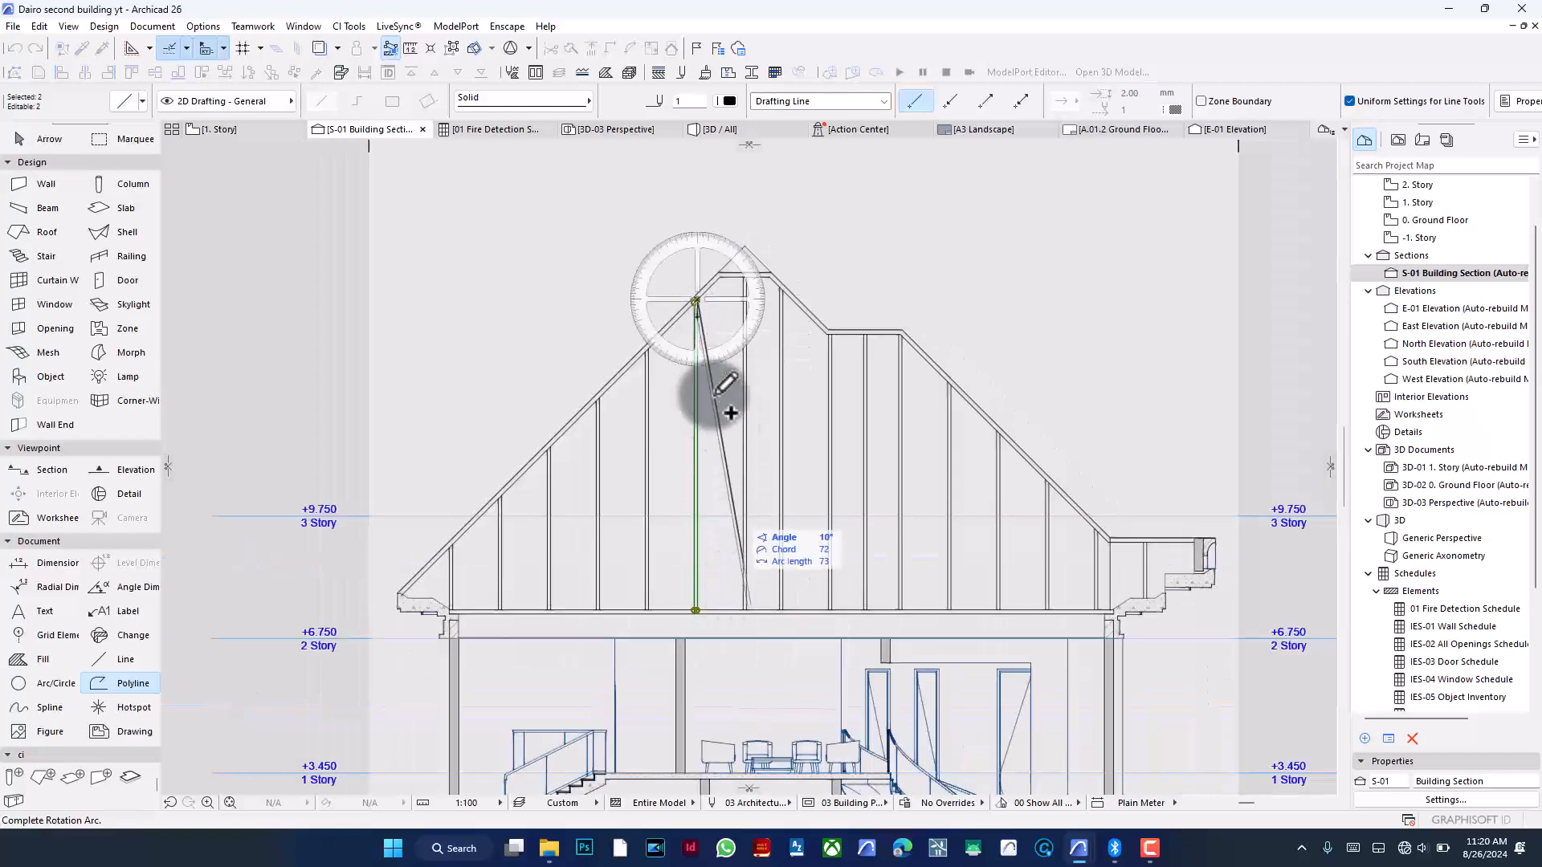
scroll(716, 312, "up", 4)
scroll(716, 311, "up", 4)
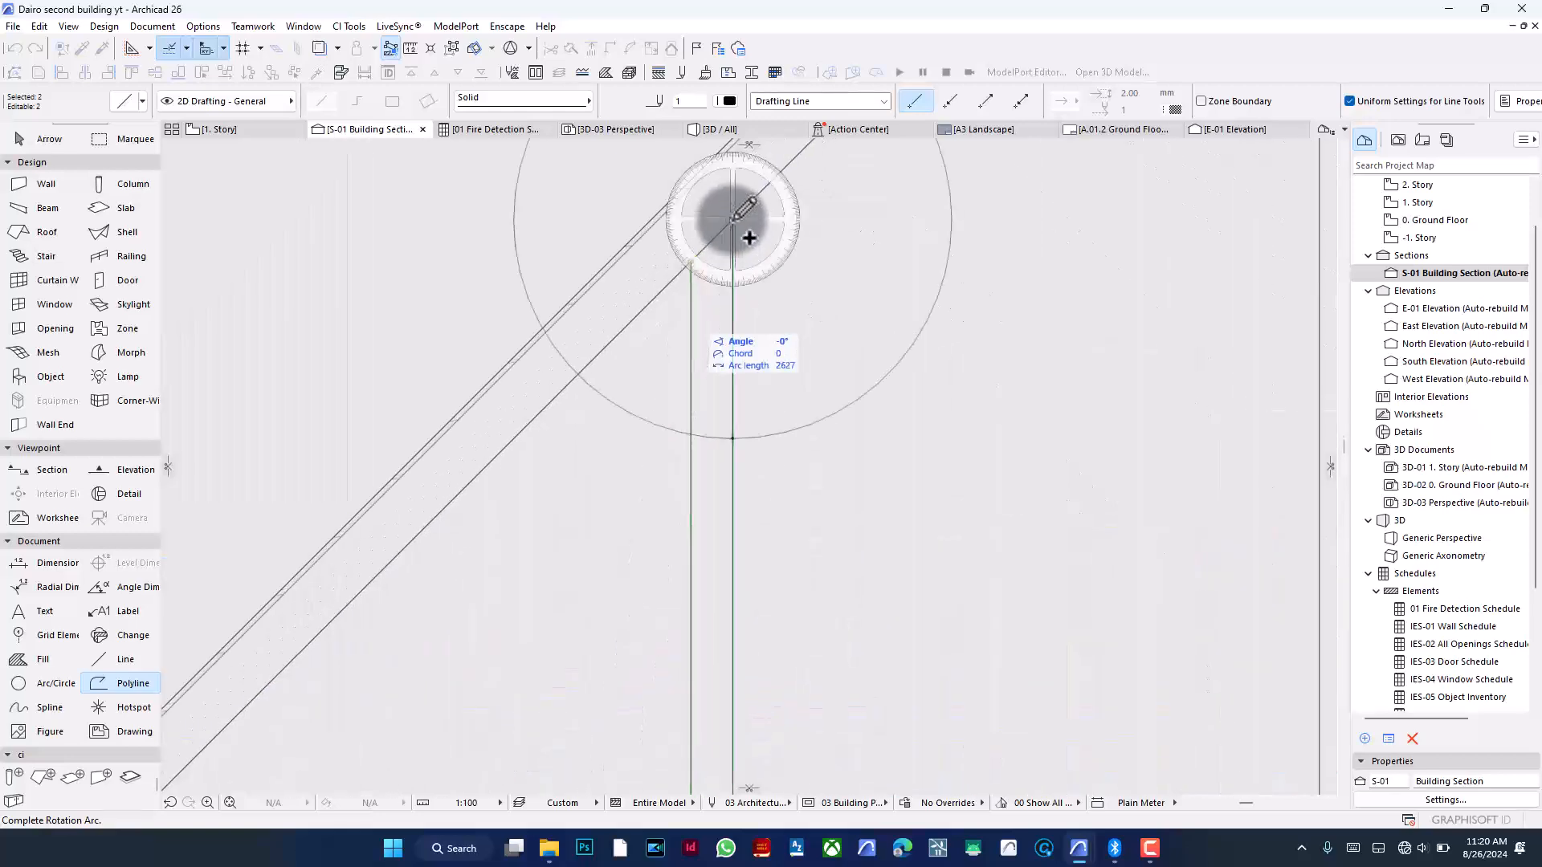
scroll(729, 287, "down", 6)
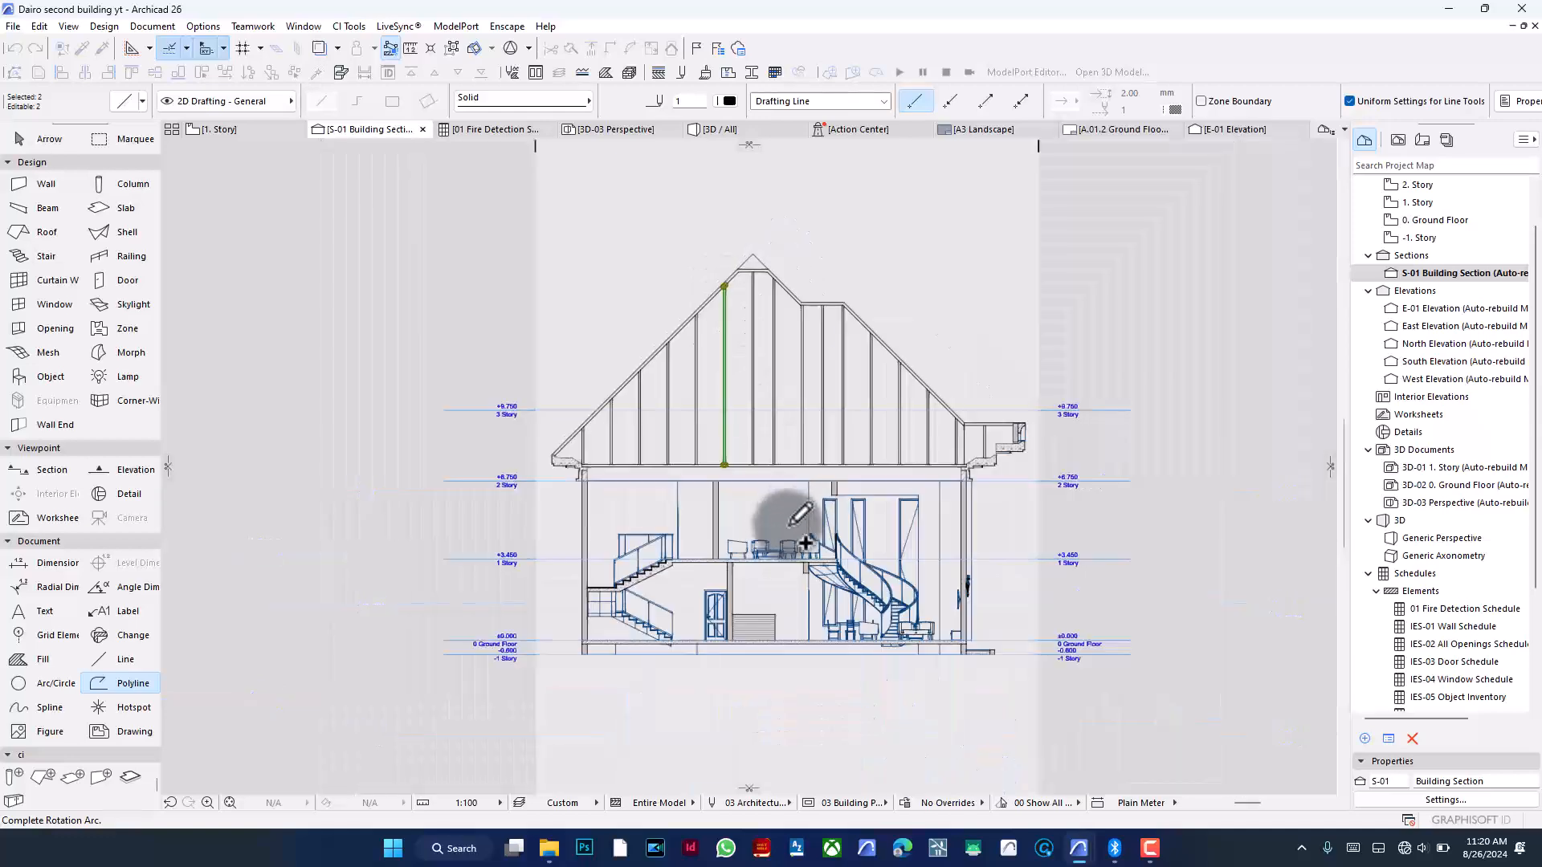
scroll(769, 465, "up", 5)
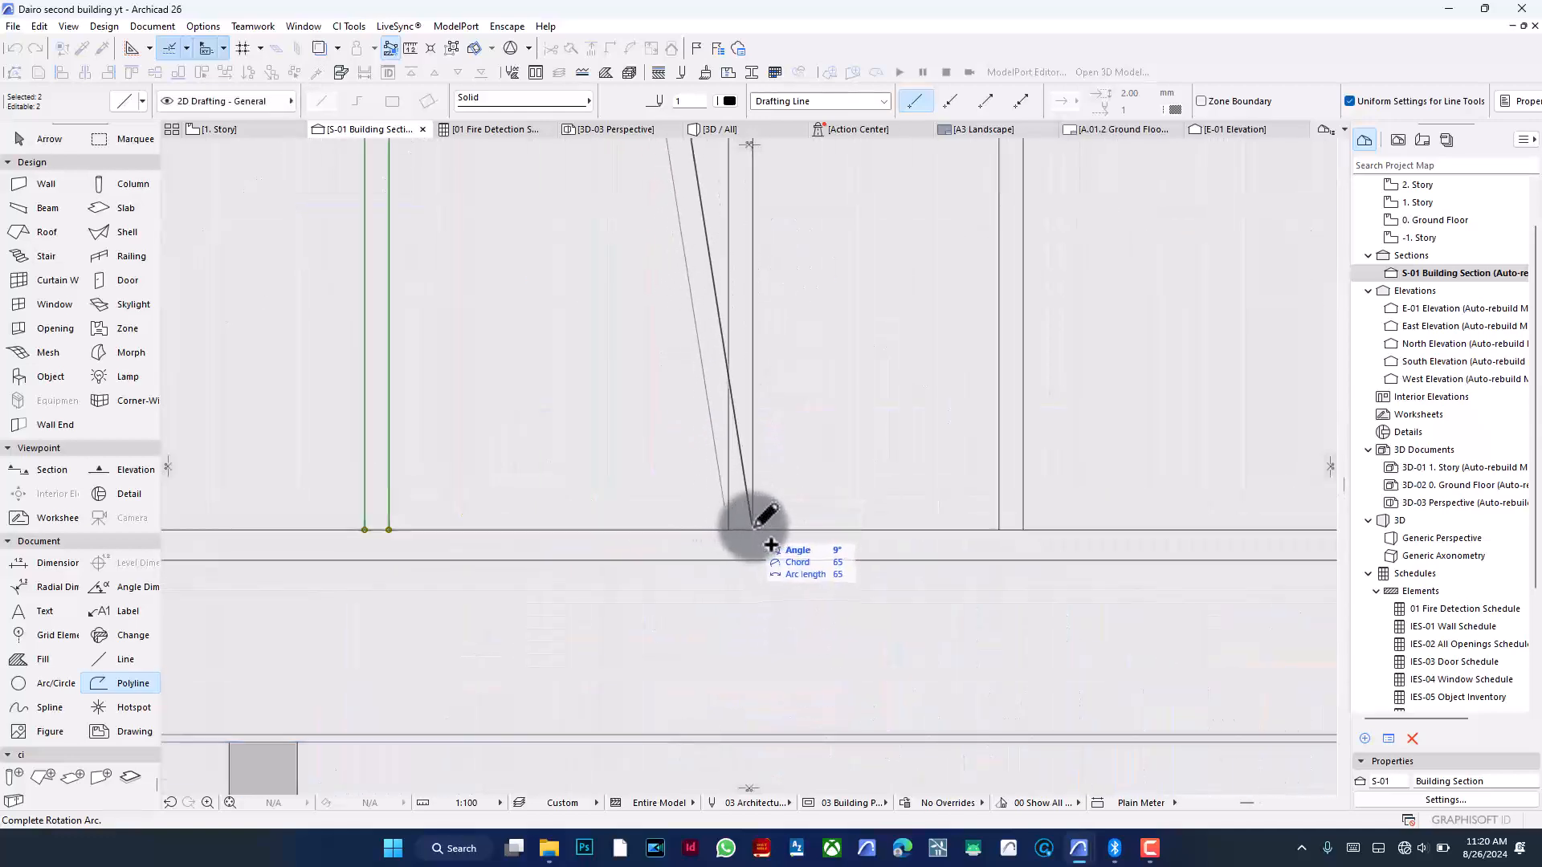
left_click(753, 528)
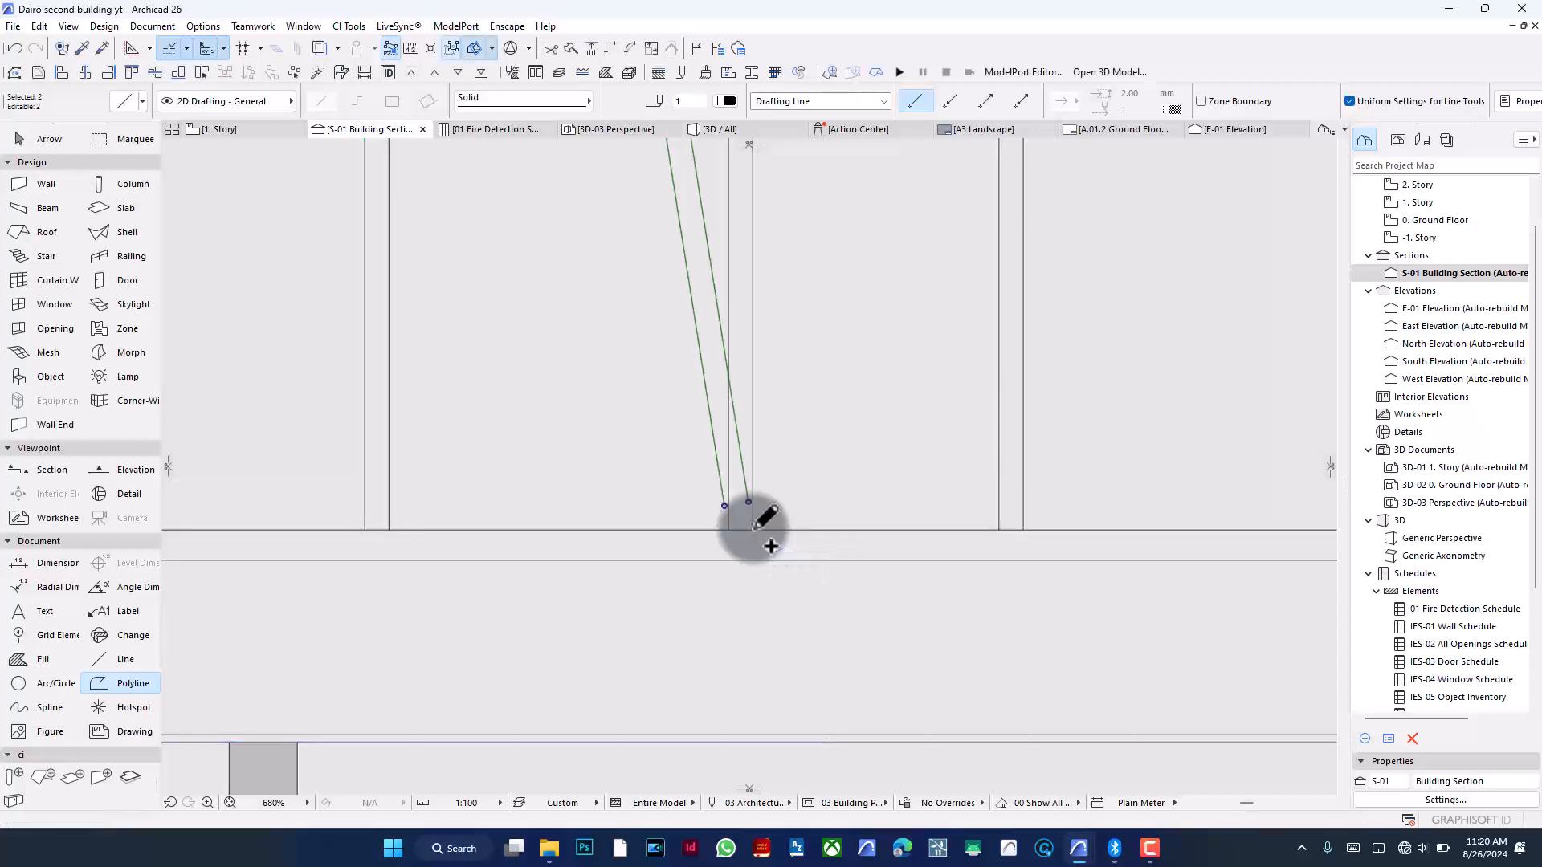
- Try to adjust the rotated line's lower end to the neighbouring vertical line, then undo the adjustment
left_click(592, 50)
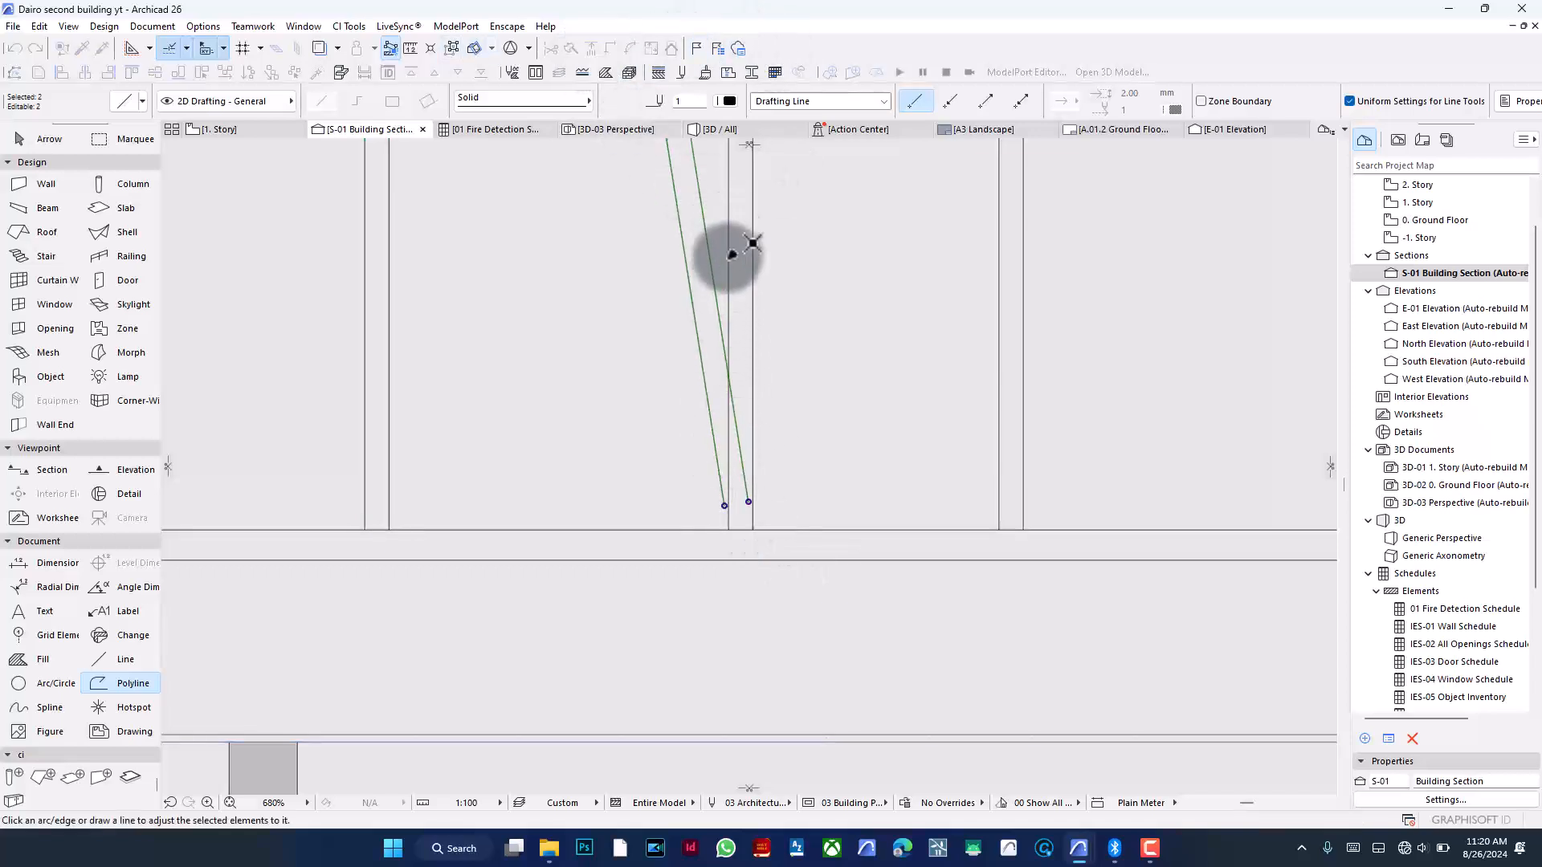
left_click(729, 430)
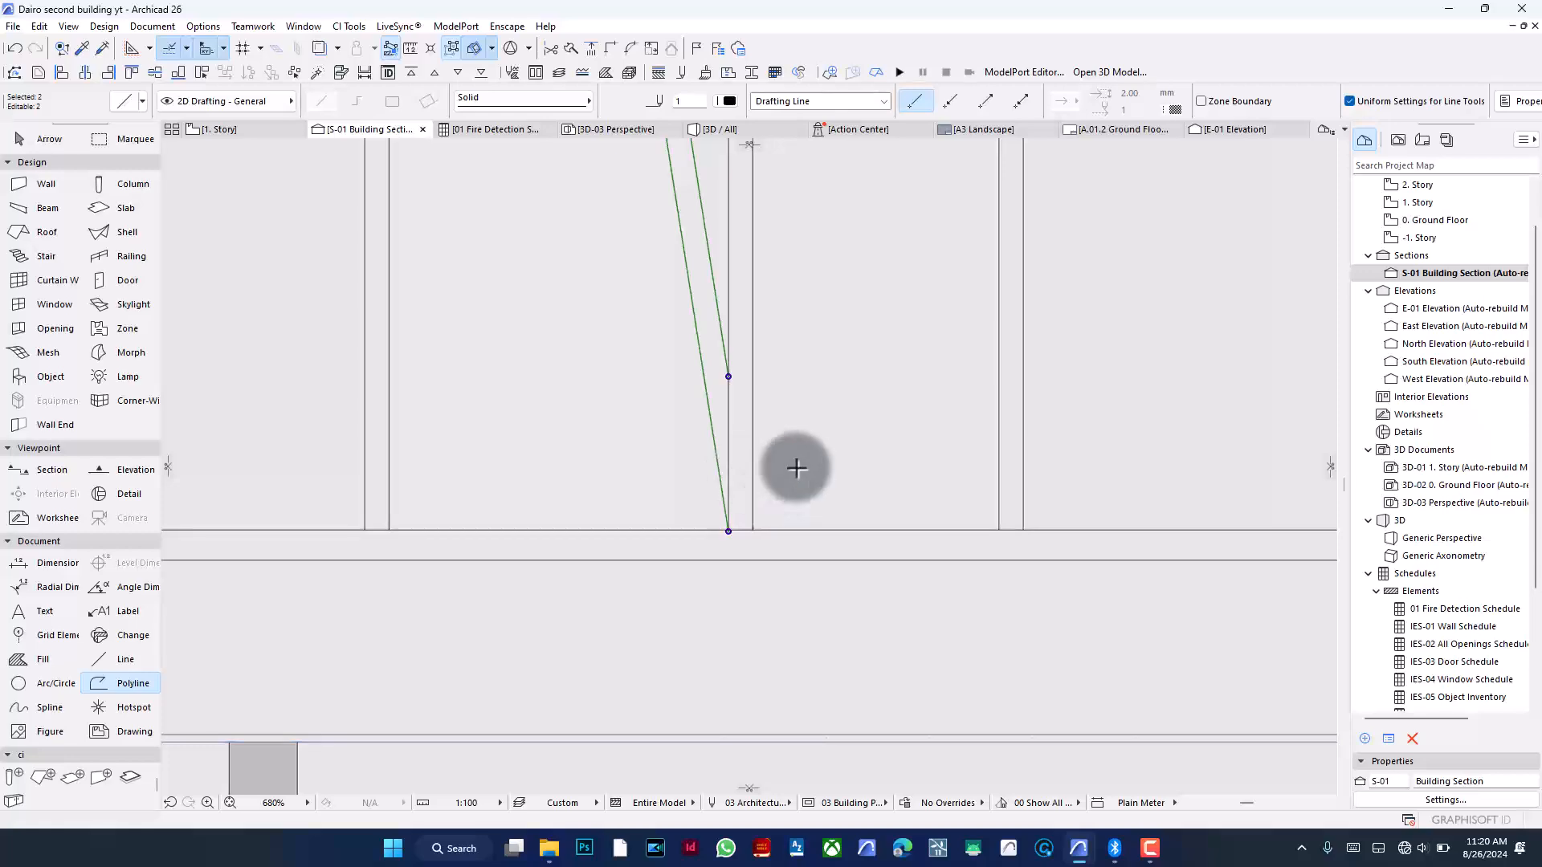
scroll(736, 441, "down", 10)
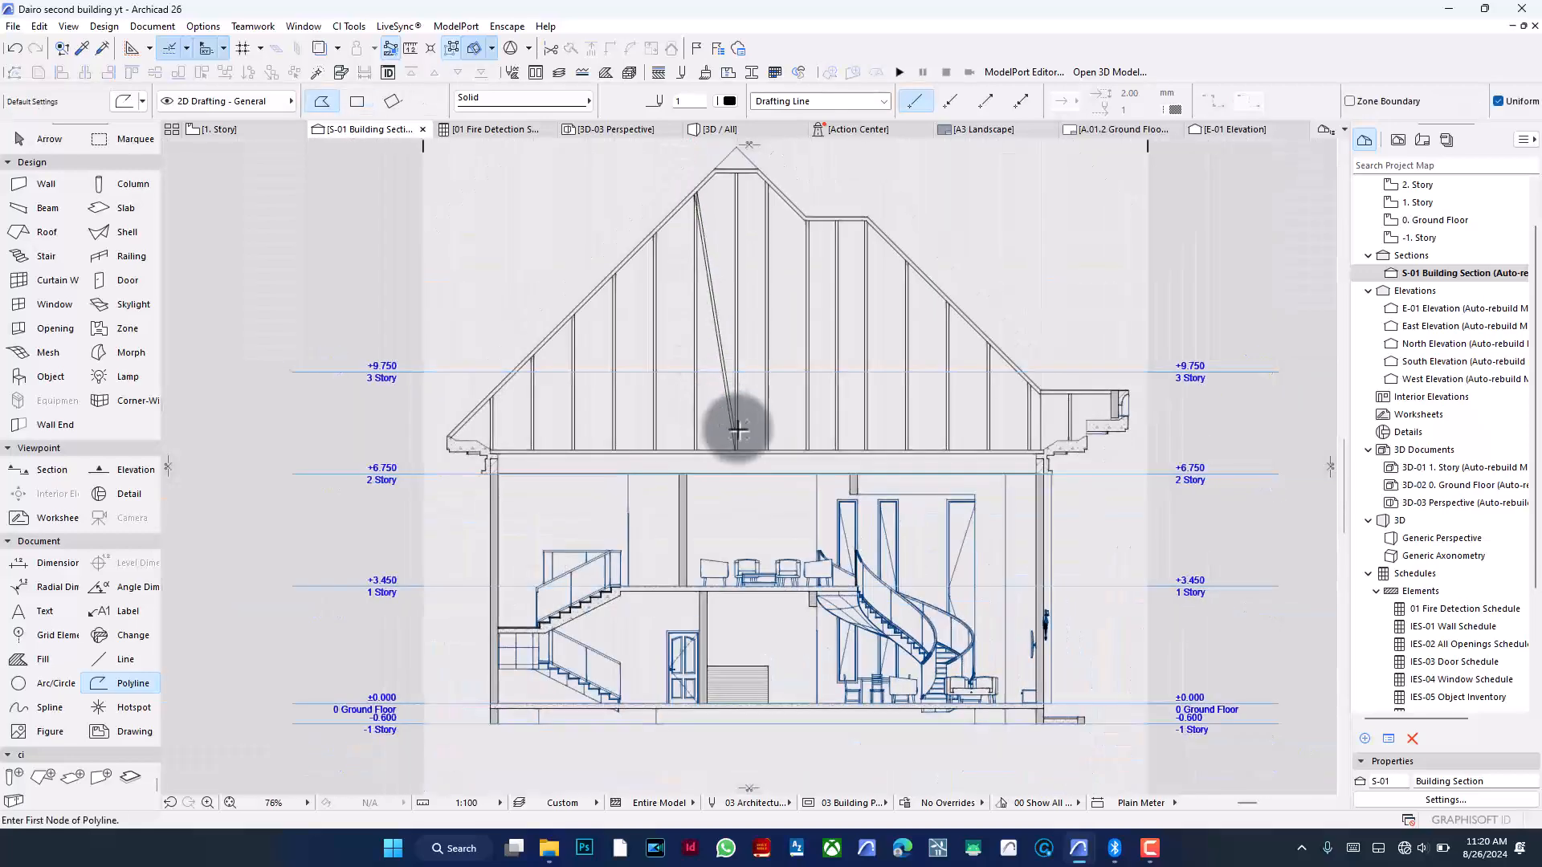
key("ctrl+z")
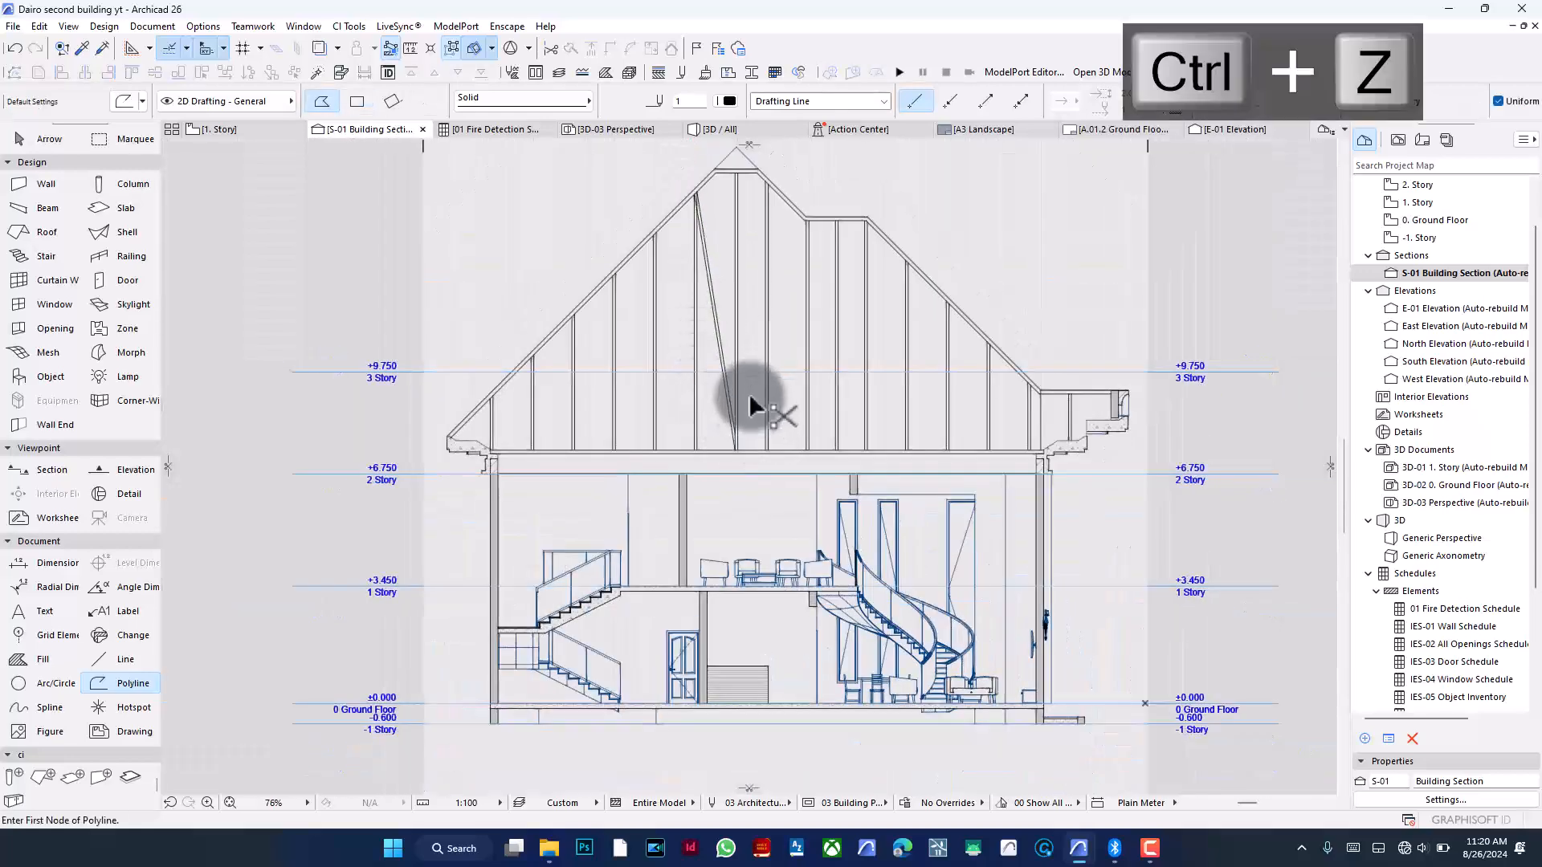
- Try again to adjust the diagonal guide line left of the ridge
scroll(740, 419, "up", 8)
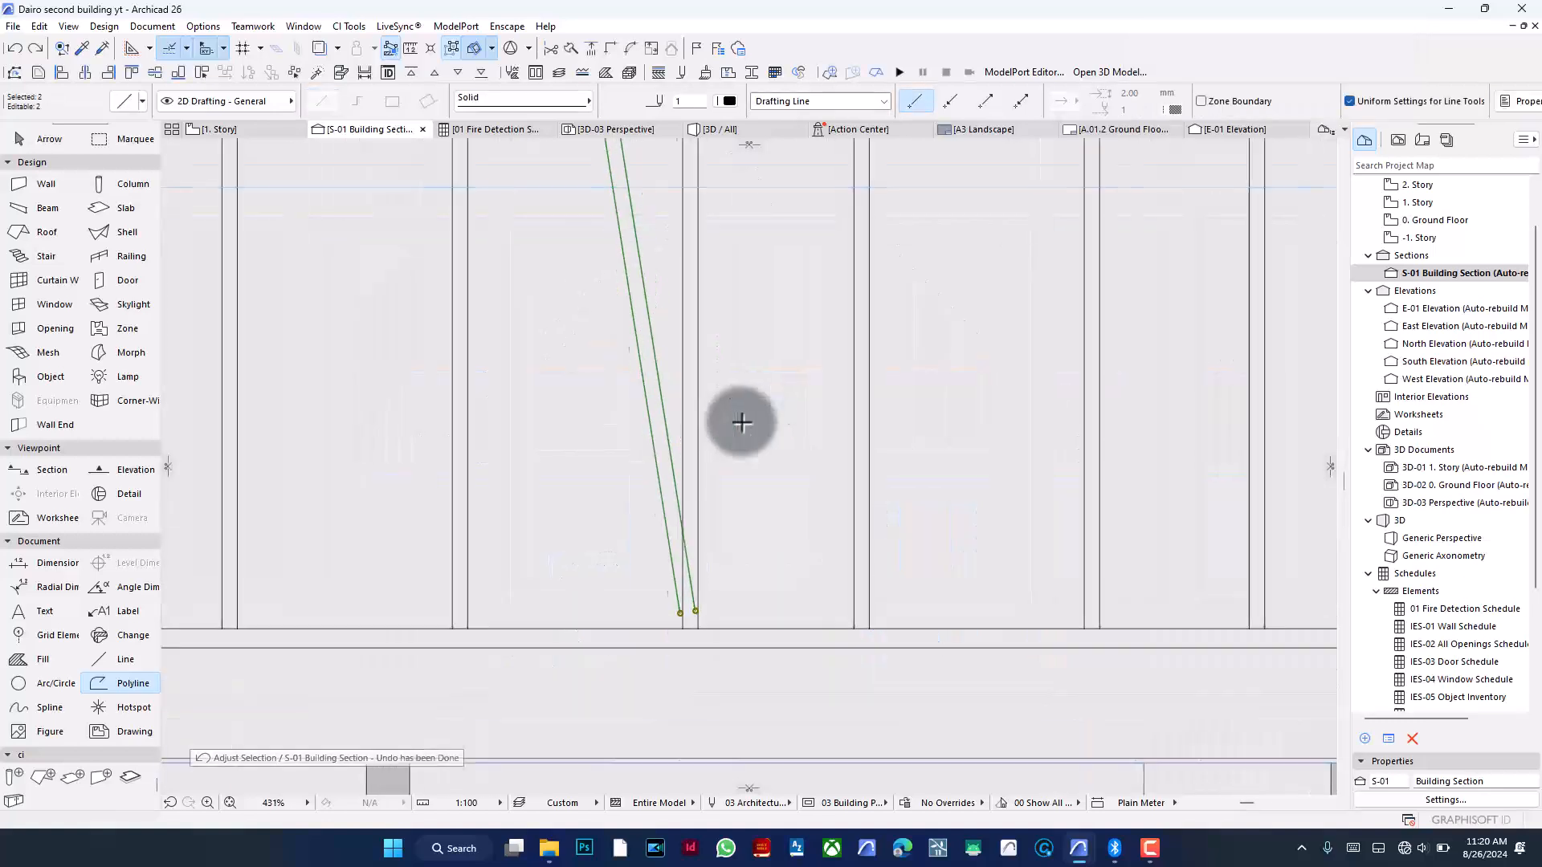
left_click(592, 48)
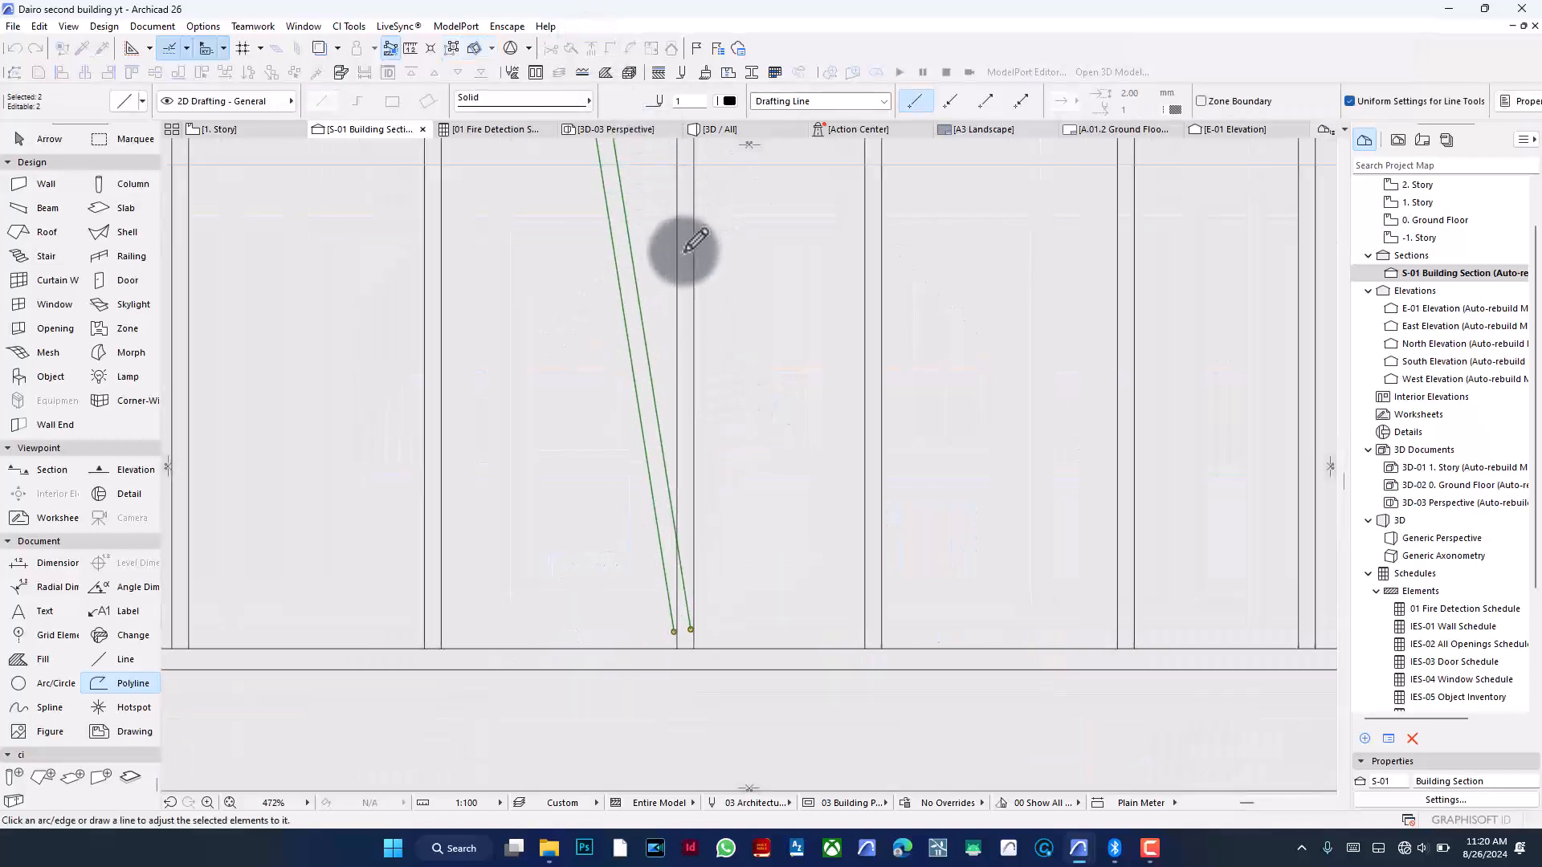
scroll(764, 492, "down", 9)
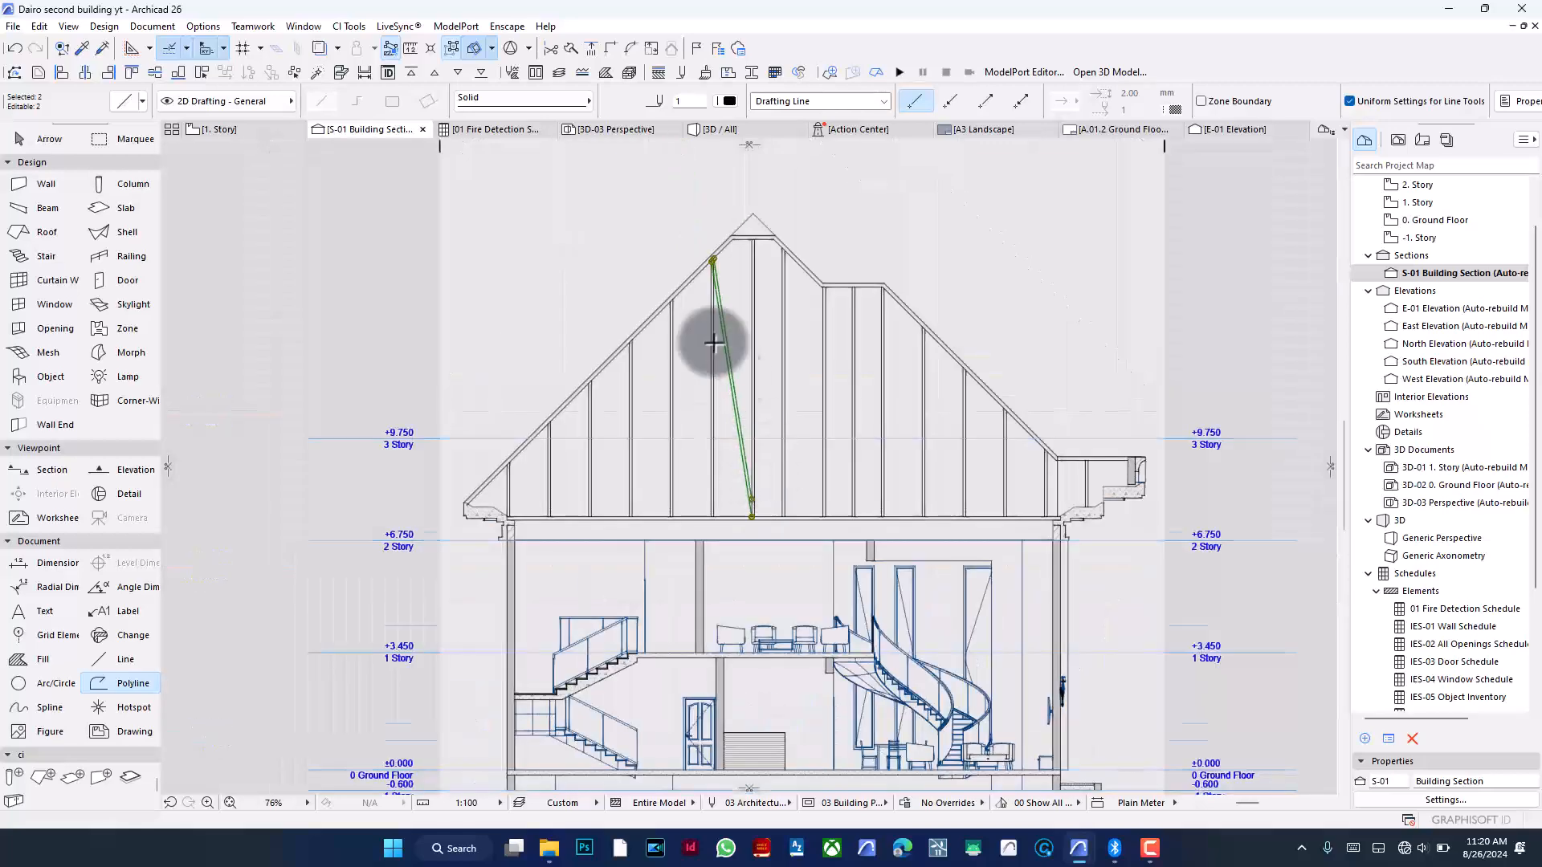
scroll(730, 298, "up", 11)
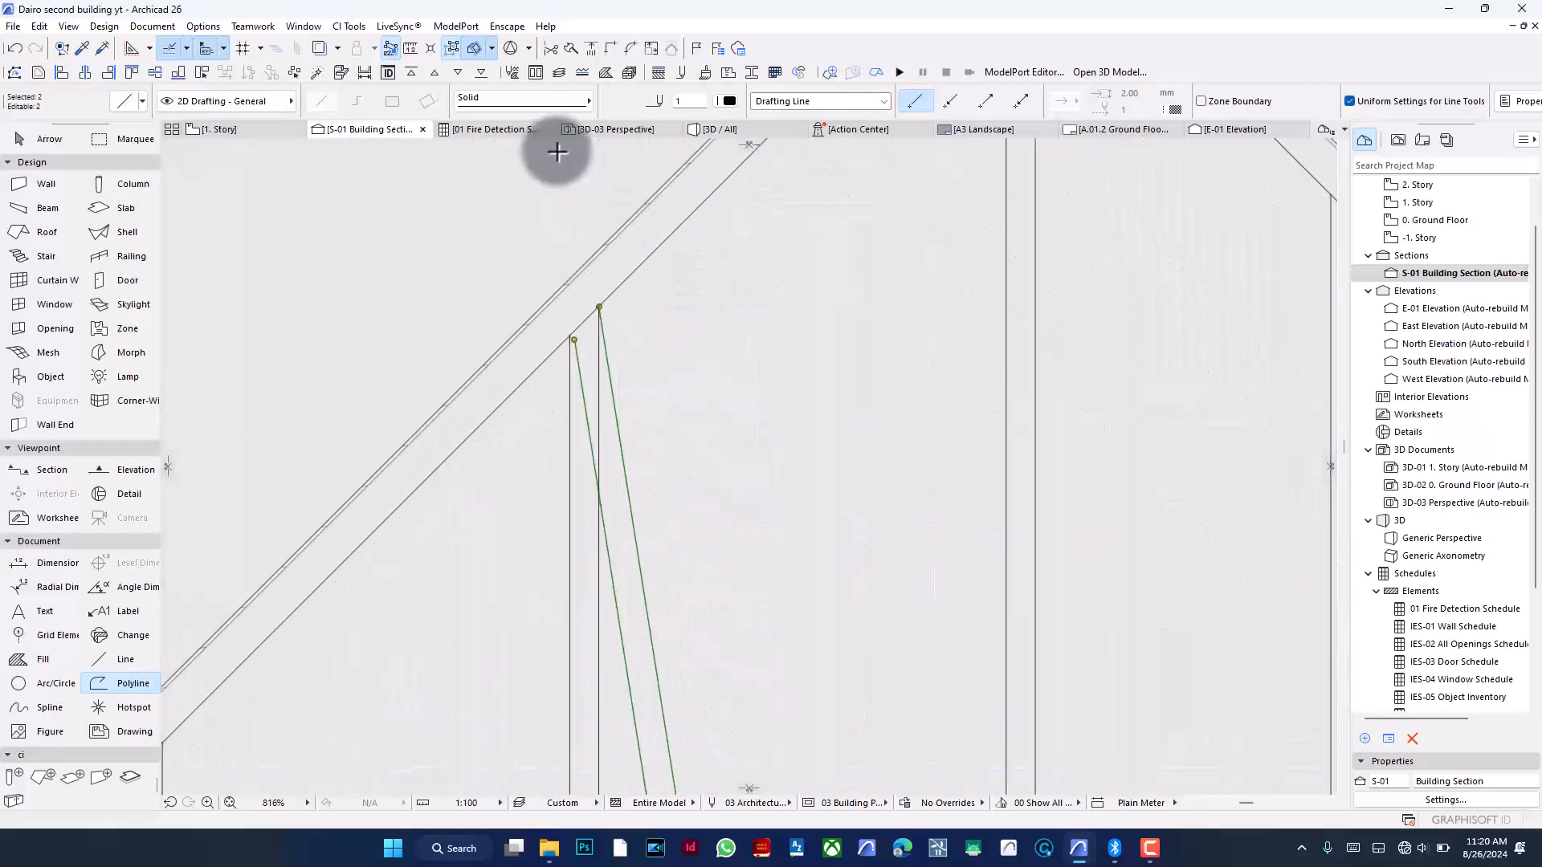
left_click(599, 526)
scroll(728, 412, "down", 9)
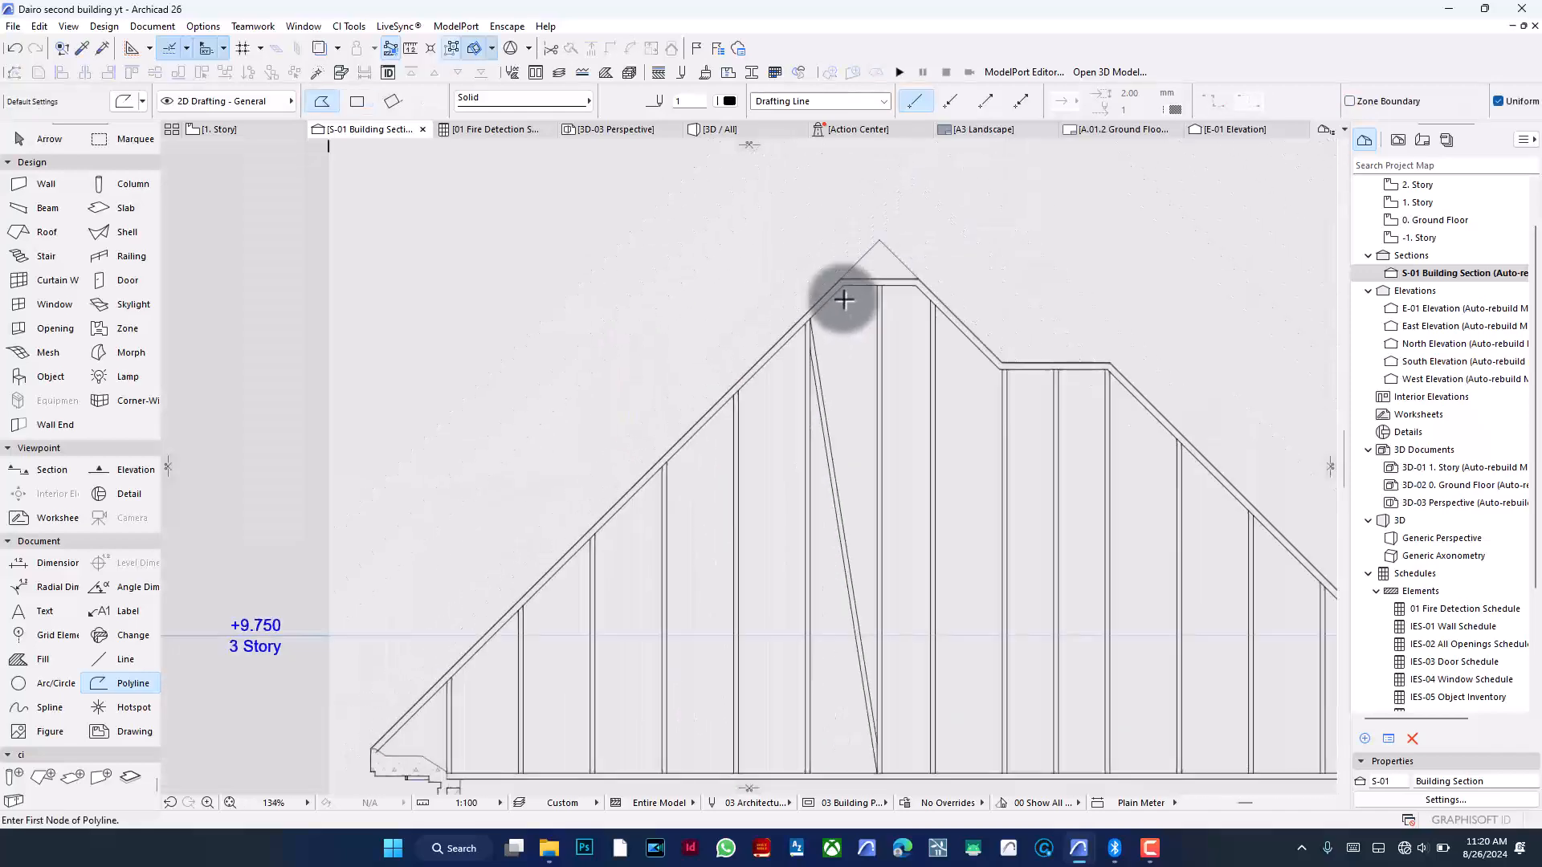
- Rotate the next vertical guide line left of the ridge about its top end by about 10° into a diagonal
scroll(836, 607, "up", 2)
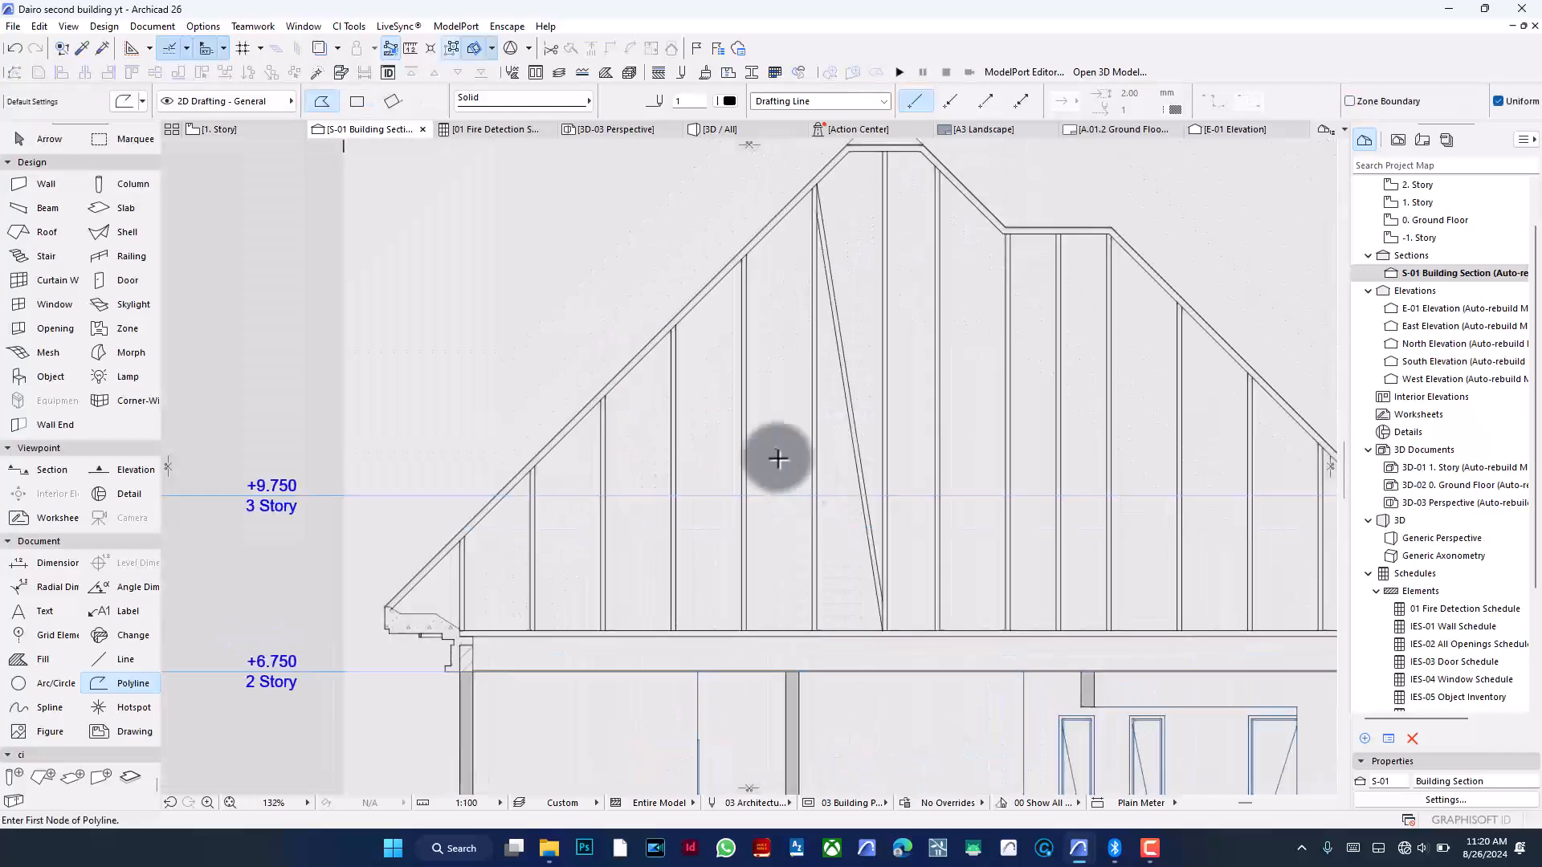
left_click(745, 444, "shift")
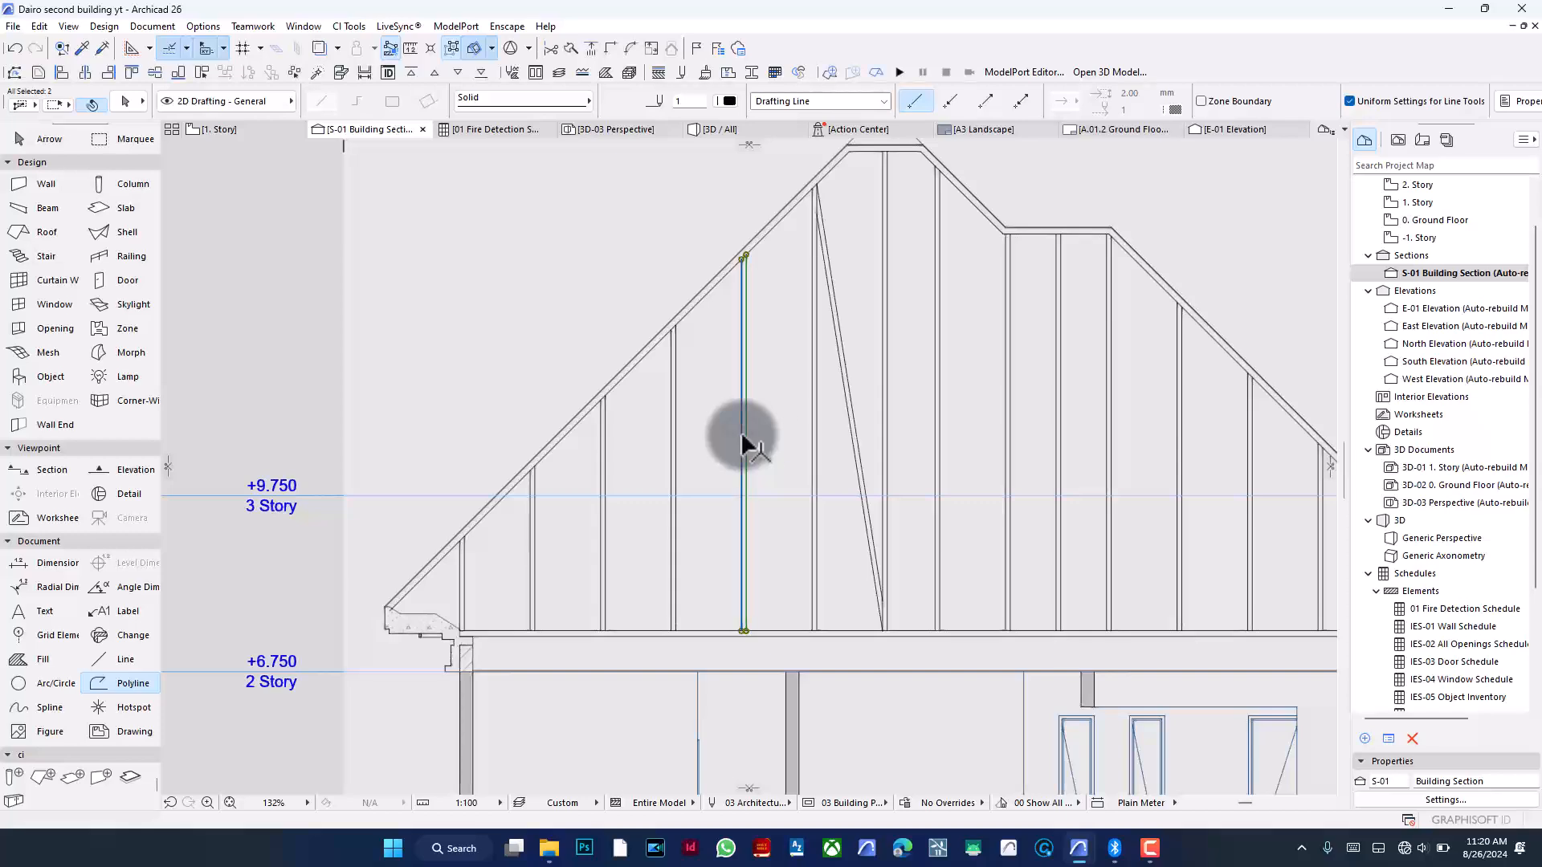
key("ctrl+e")
scroll(762, 253, "up", 2)
scroll(762, 254, "up", 3)
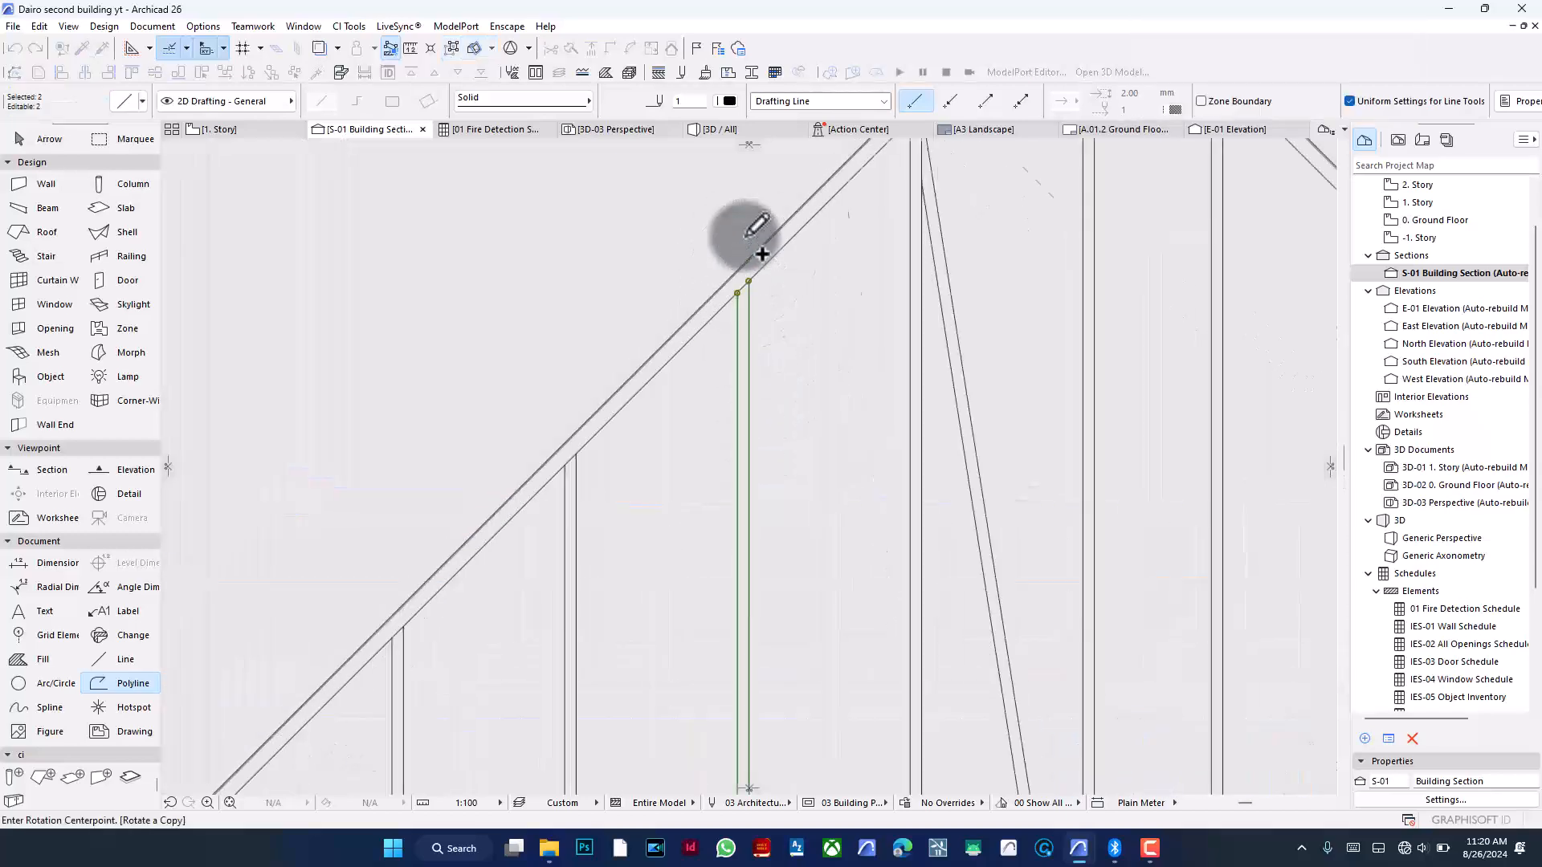
left_click(752, 302)
left_click(751, 385)
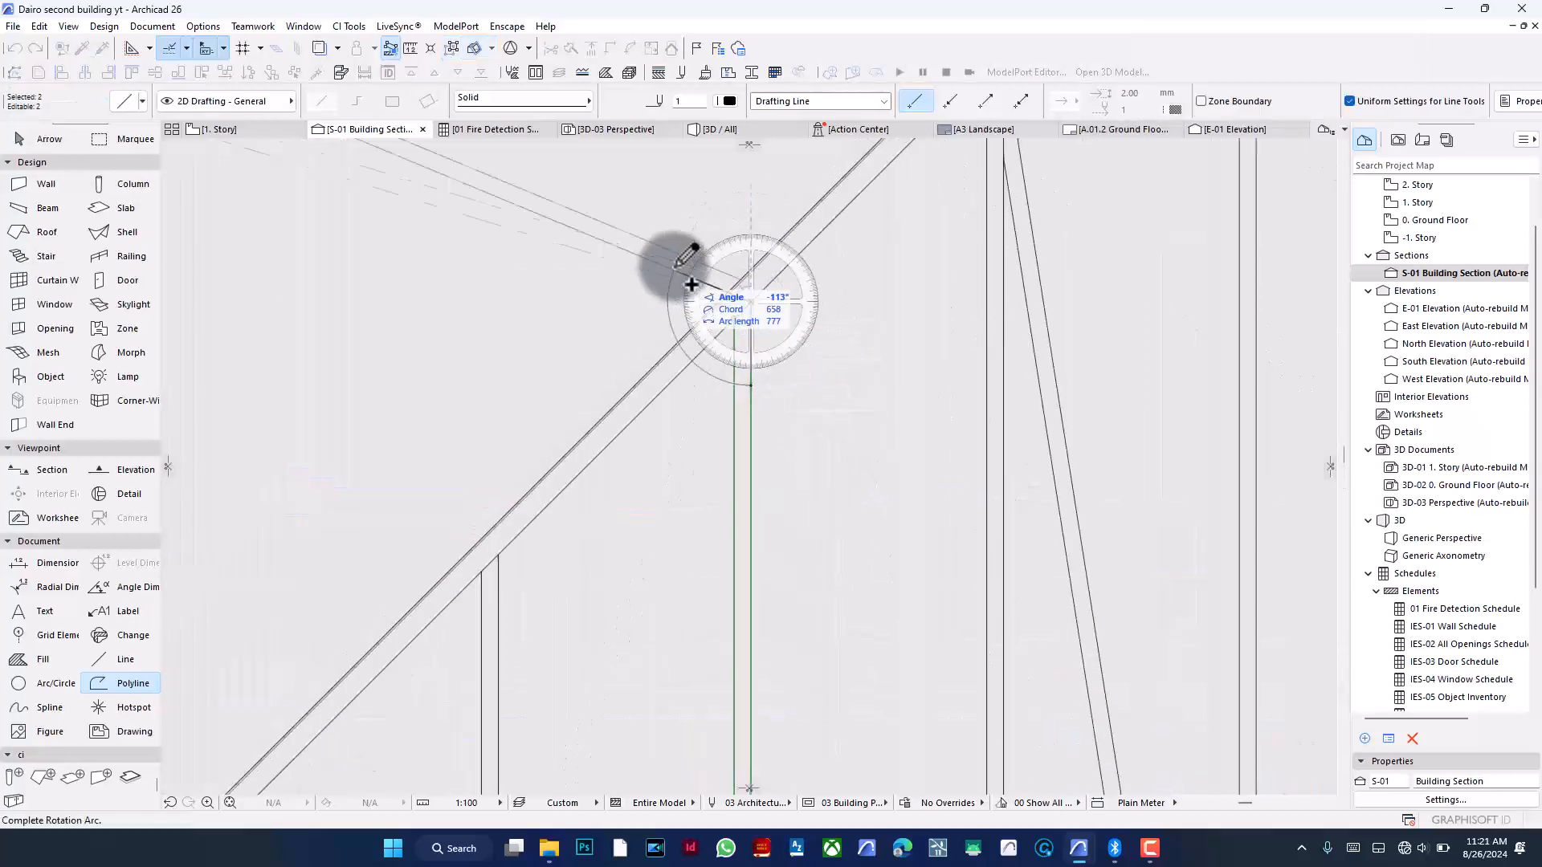
scroll(673, 267, "down", 5)
scroll(773, 657, "up", 3)
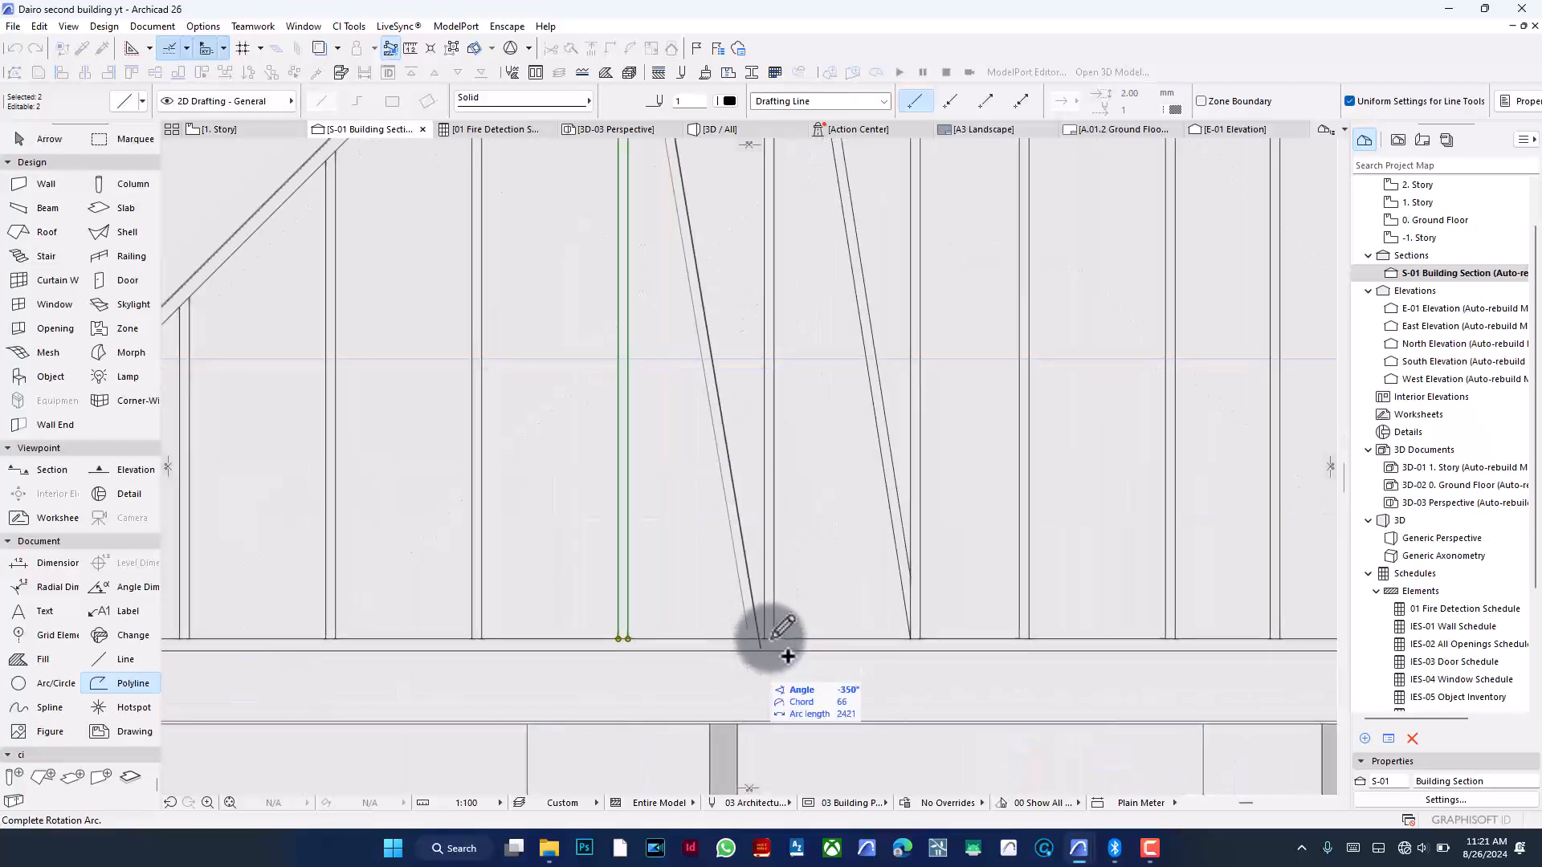
left_click(767, 634)
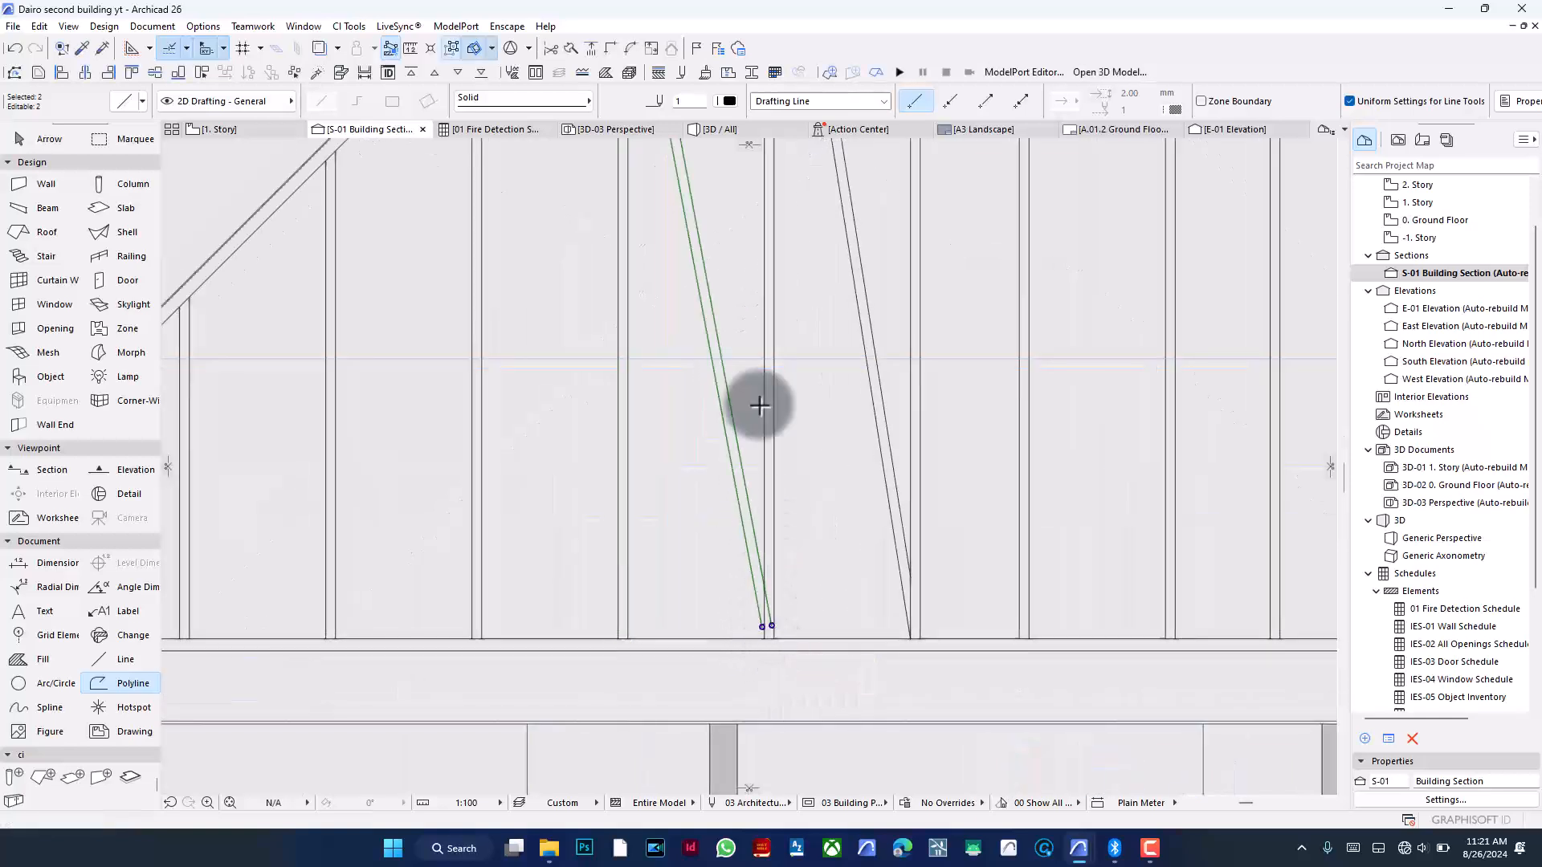
- Adjust the new diagonal's lower end to the floor line
left_click(591, 50)
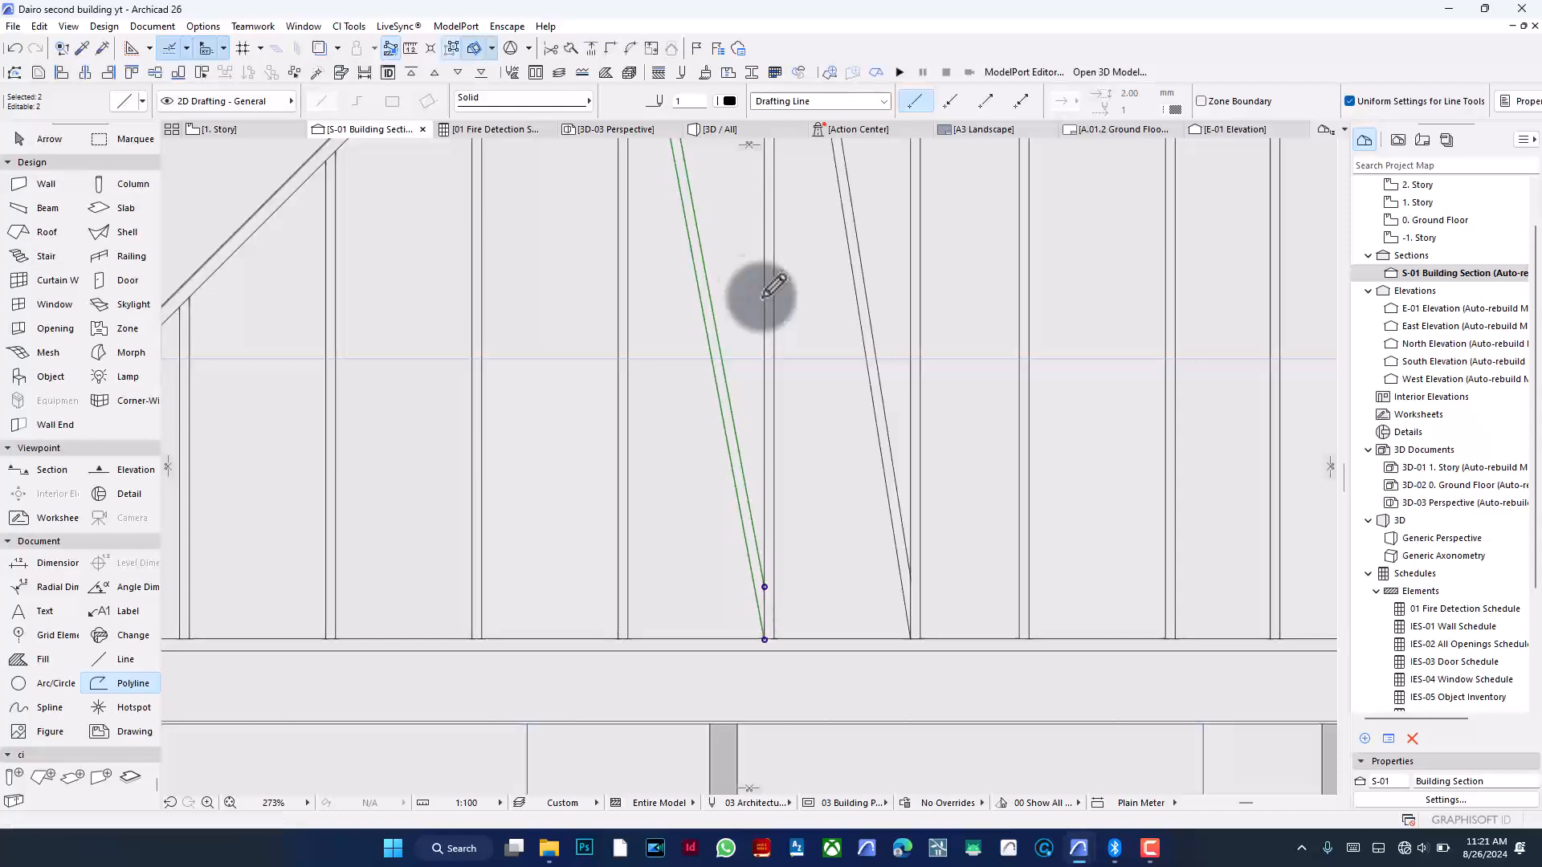
left_click(591, 50)
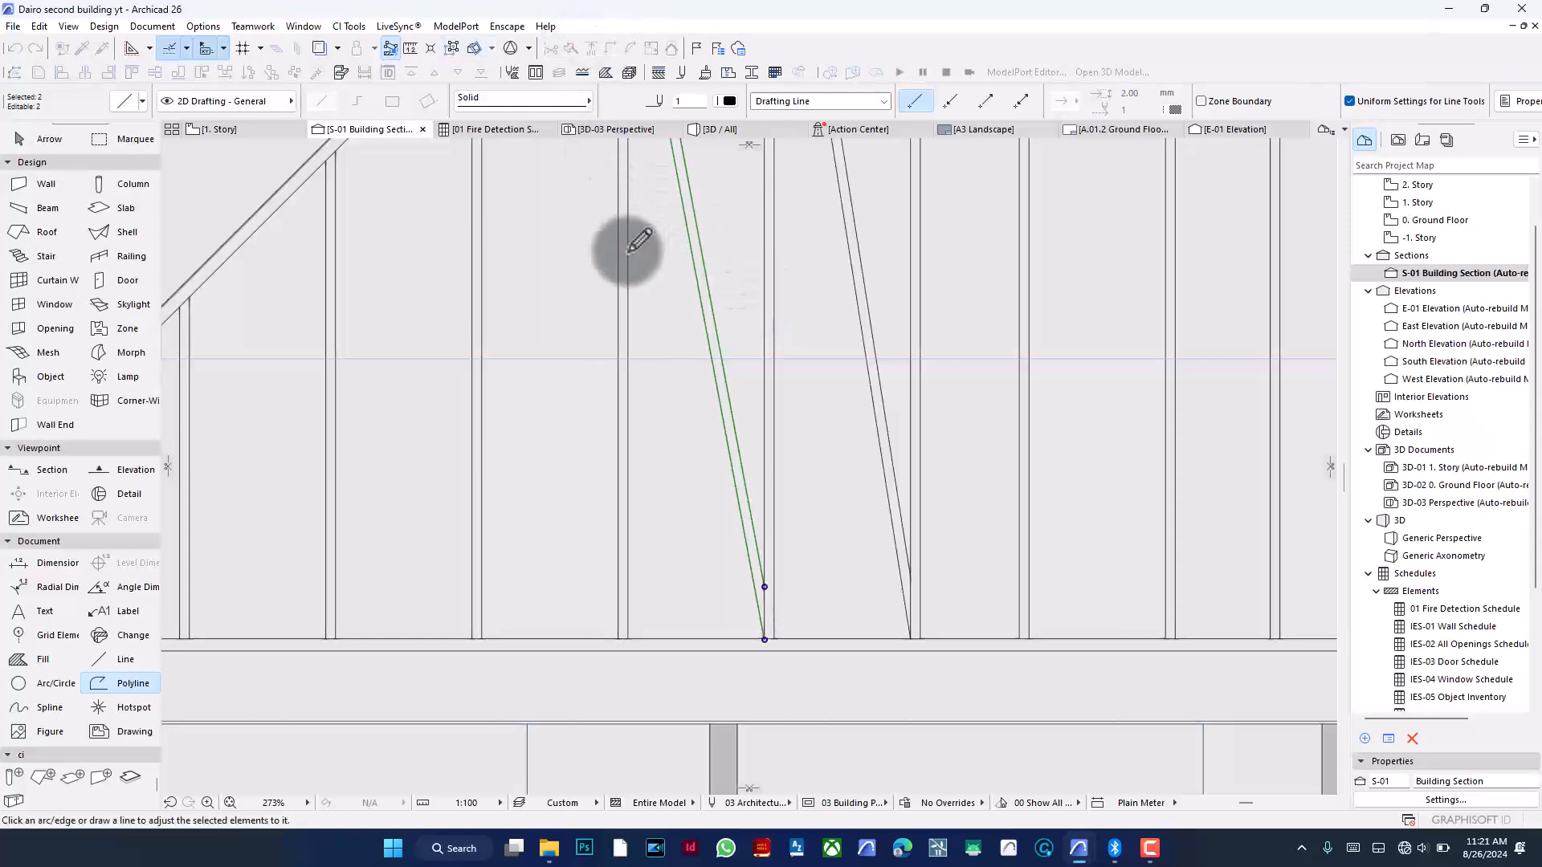
key("Escape")
- Rotate the next vertical guide line to the left about its top end by about 11° into a diagonal
scroll(829, 554, "down", 4)
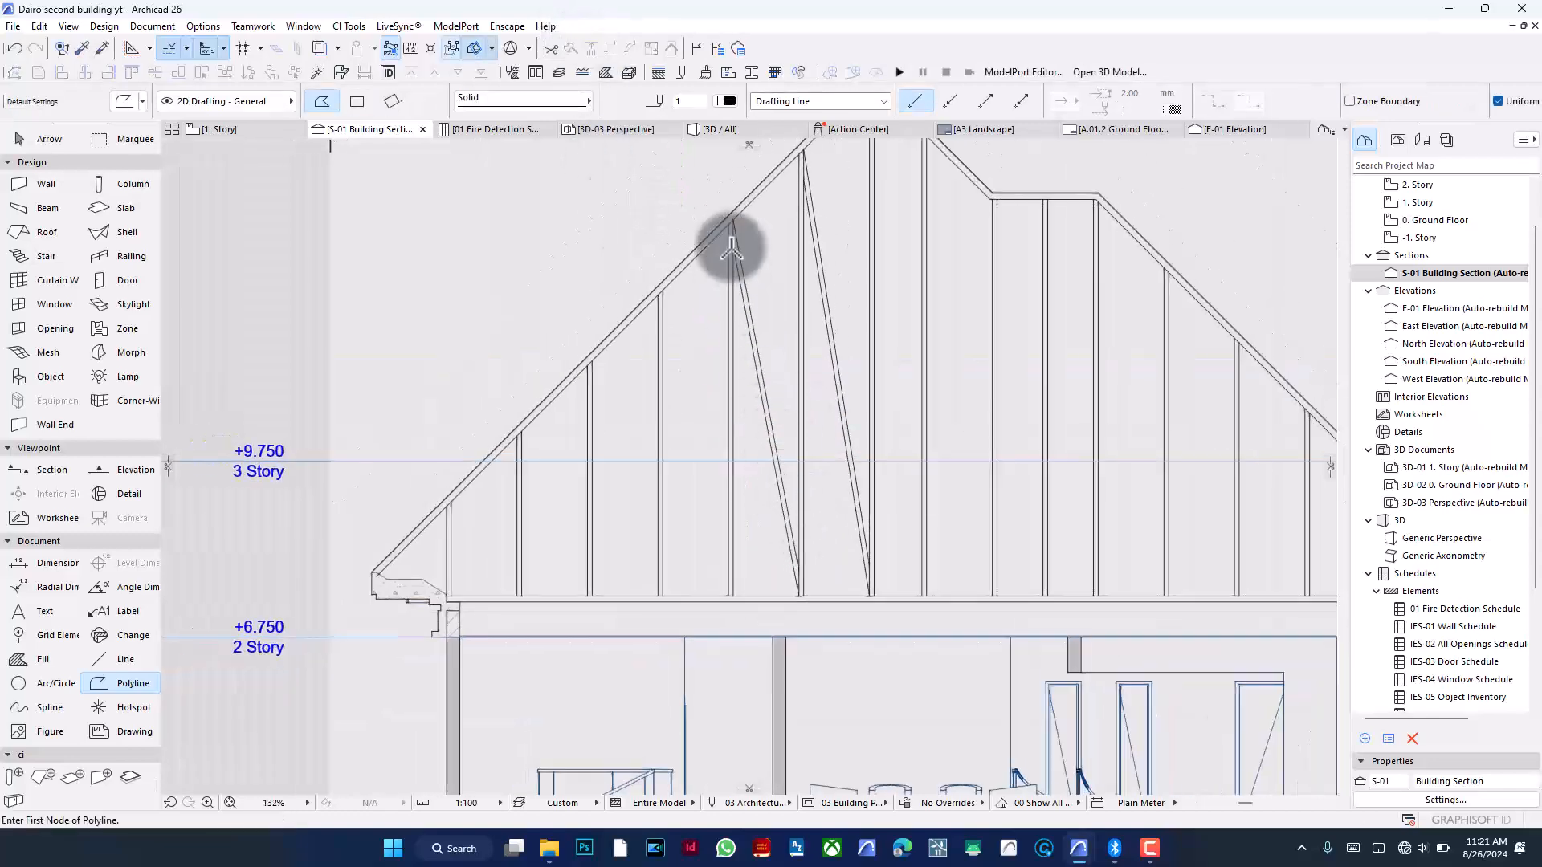
scroll(709, 334, "up", 4)
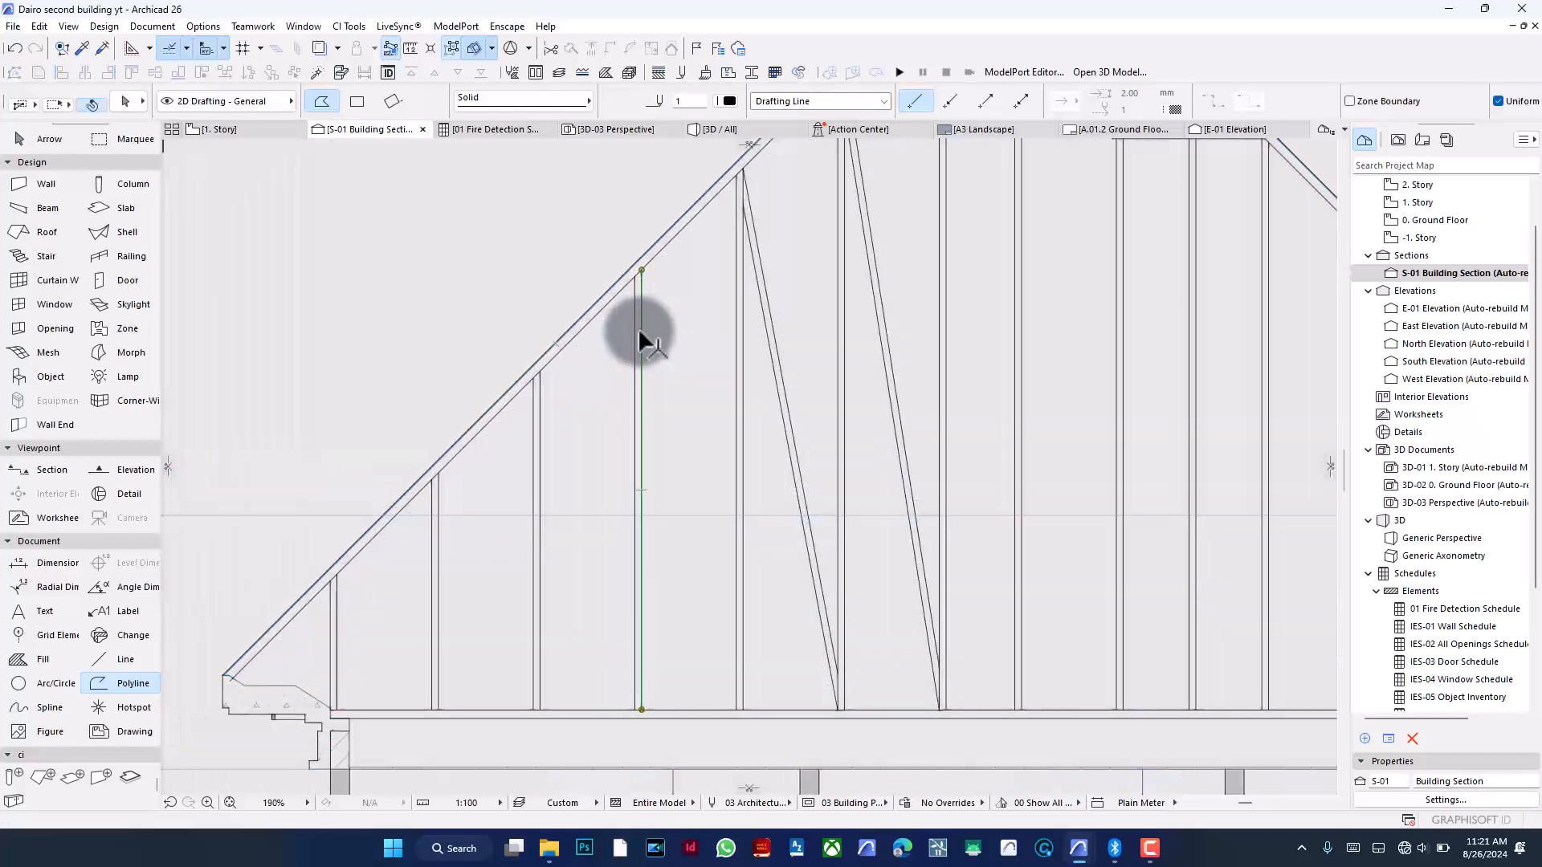
left_click(640, 342)
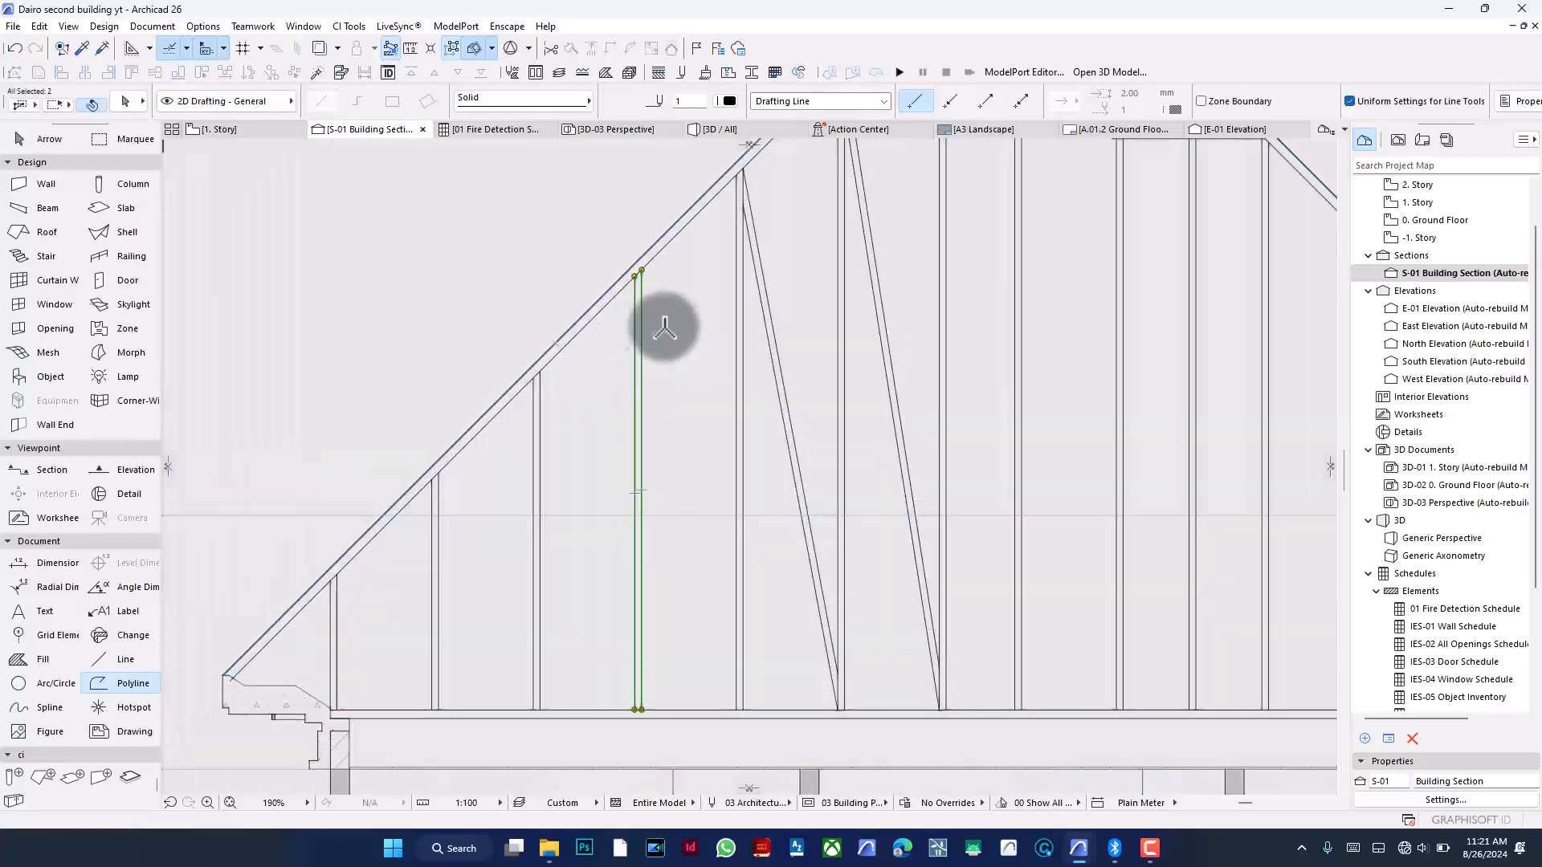
key("ctrl+e")
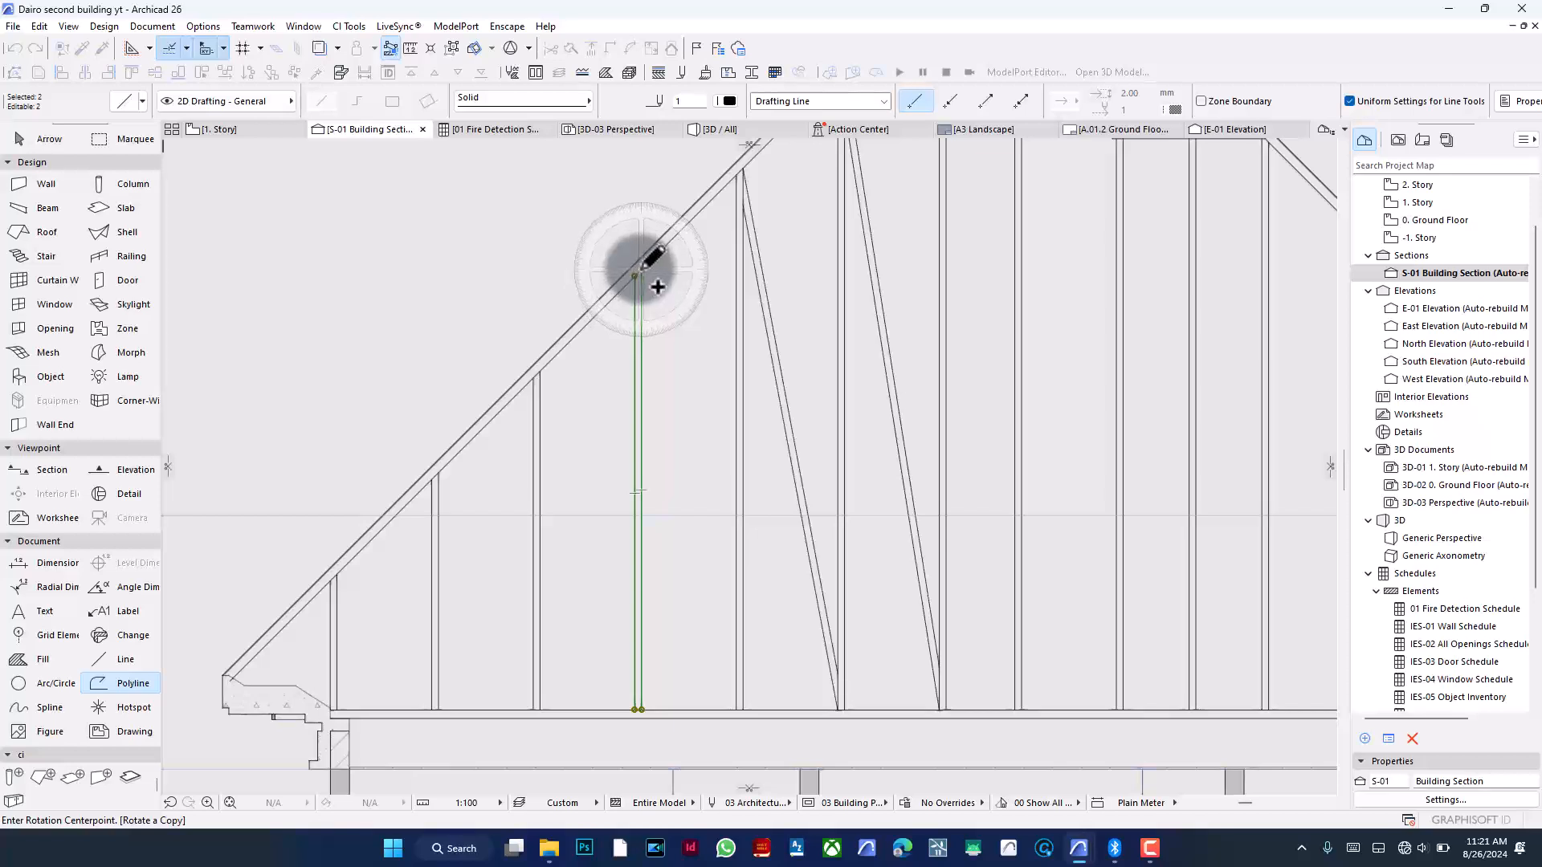
left_click(641, 270)
left_click(640, 361)
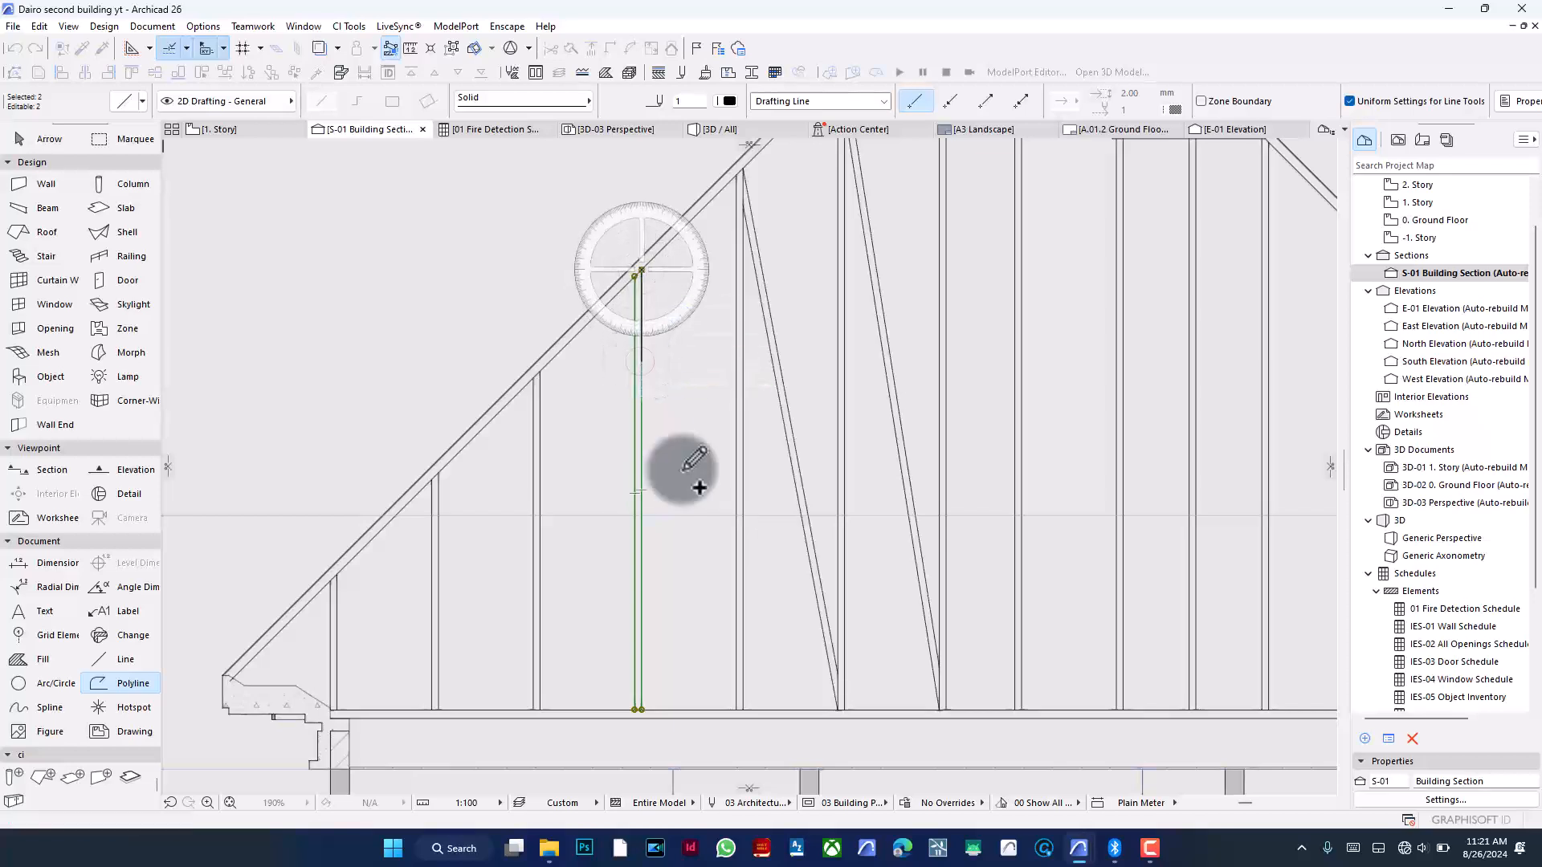
left_click(735, 702)
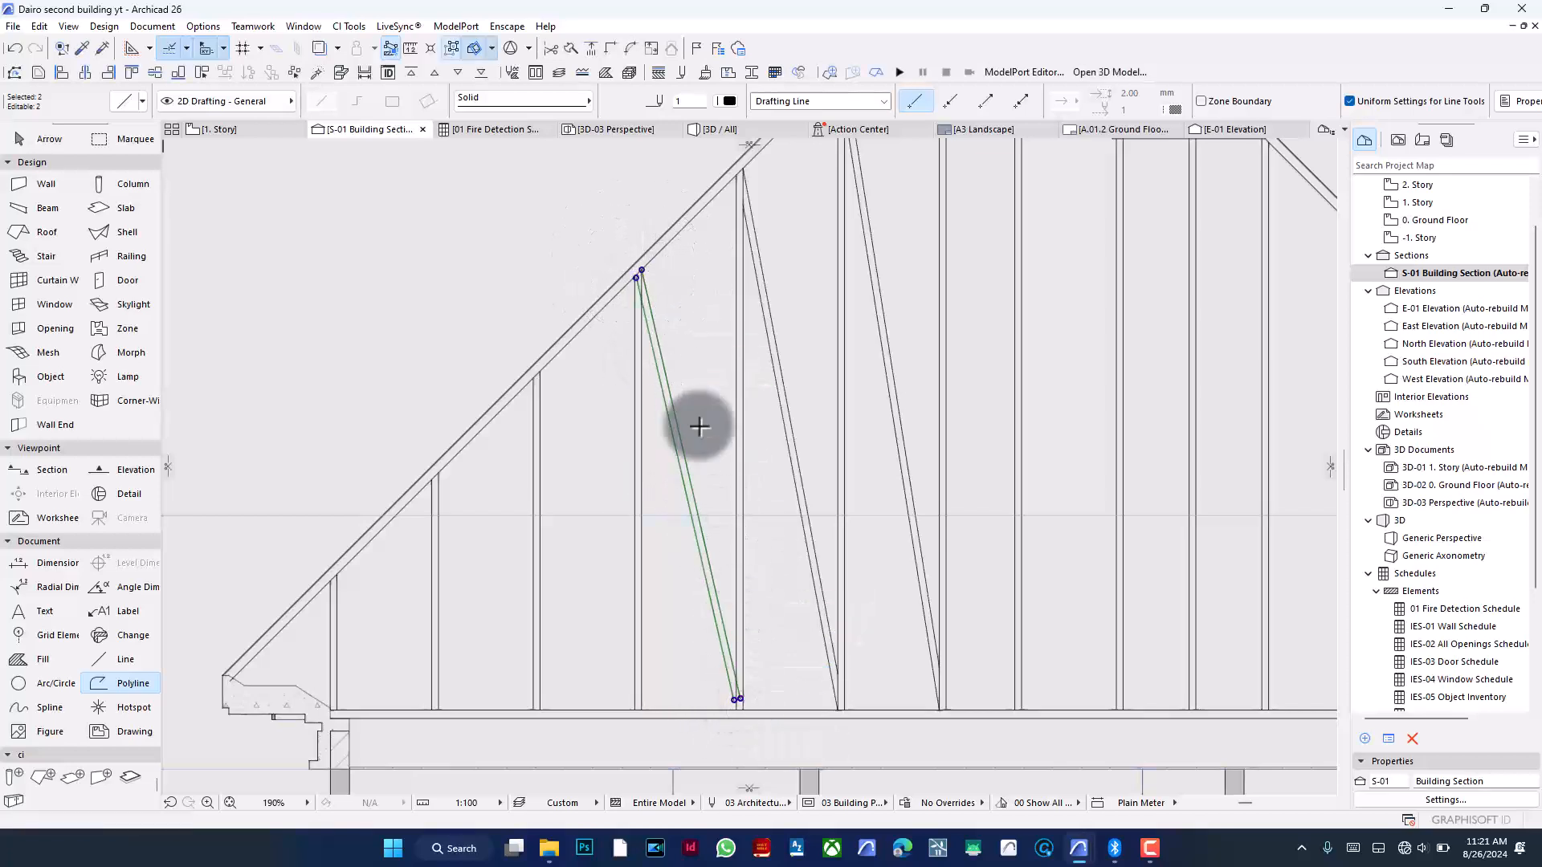
- Adjust this diagonal's ends to the roof edge and floor line
left_click(590, 49)
left_click(642, 381)
left_click(610, 48)
left_click(735, 273)
key("Escape")
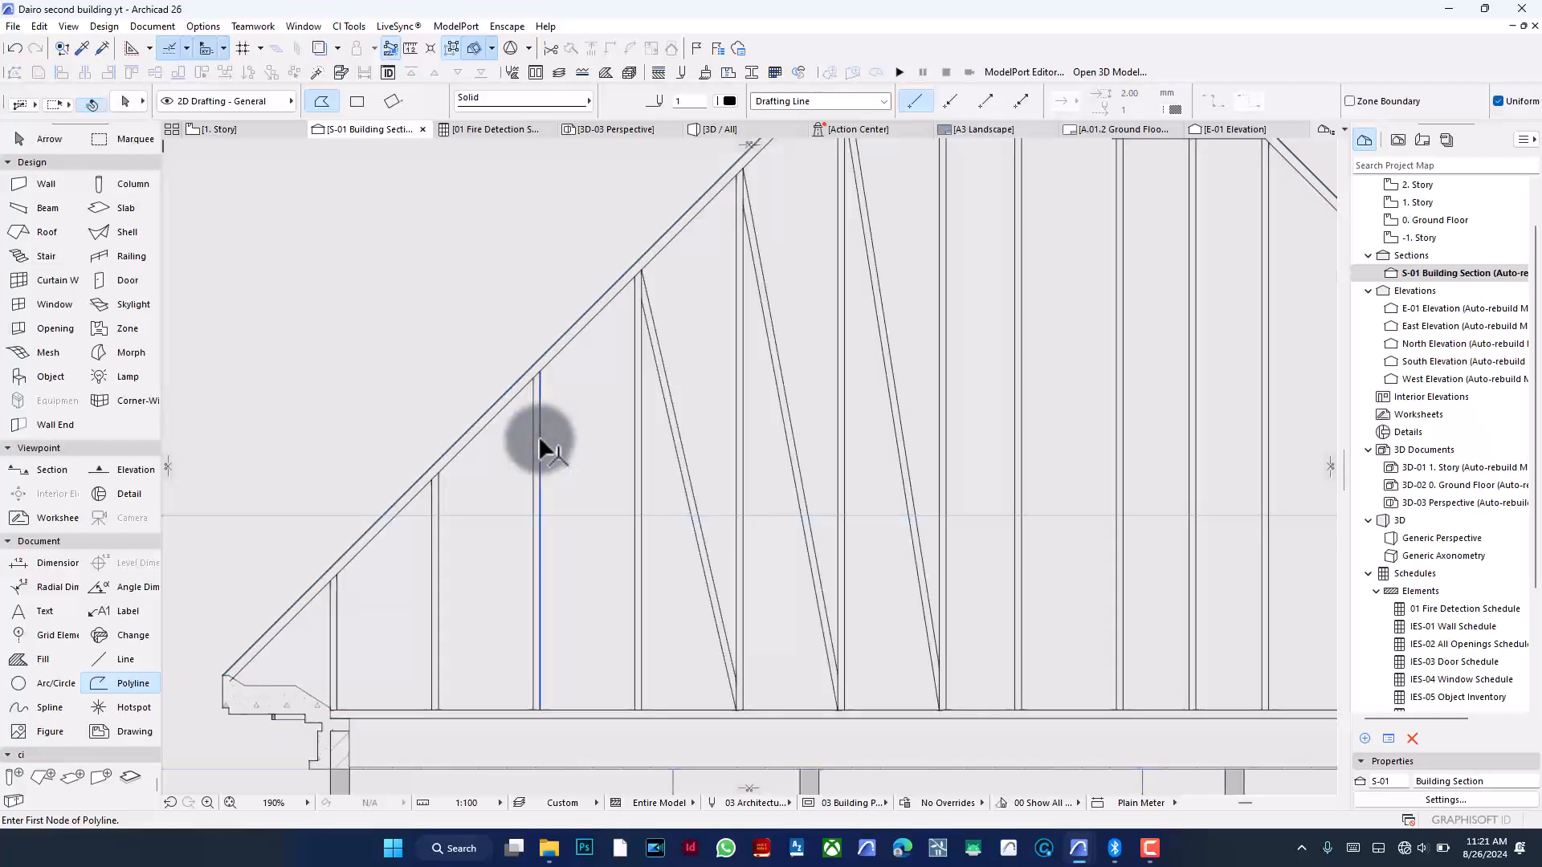
- Rotate the next vertical guide line leftward about its top end by about 13° into a diagonal
left_click(534, 435, "shift")
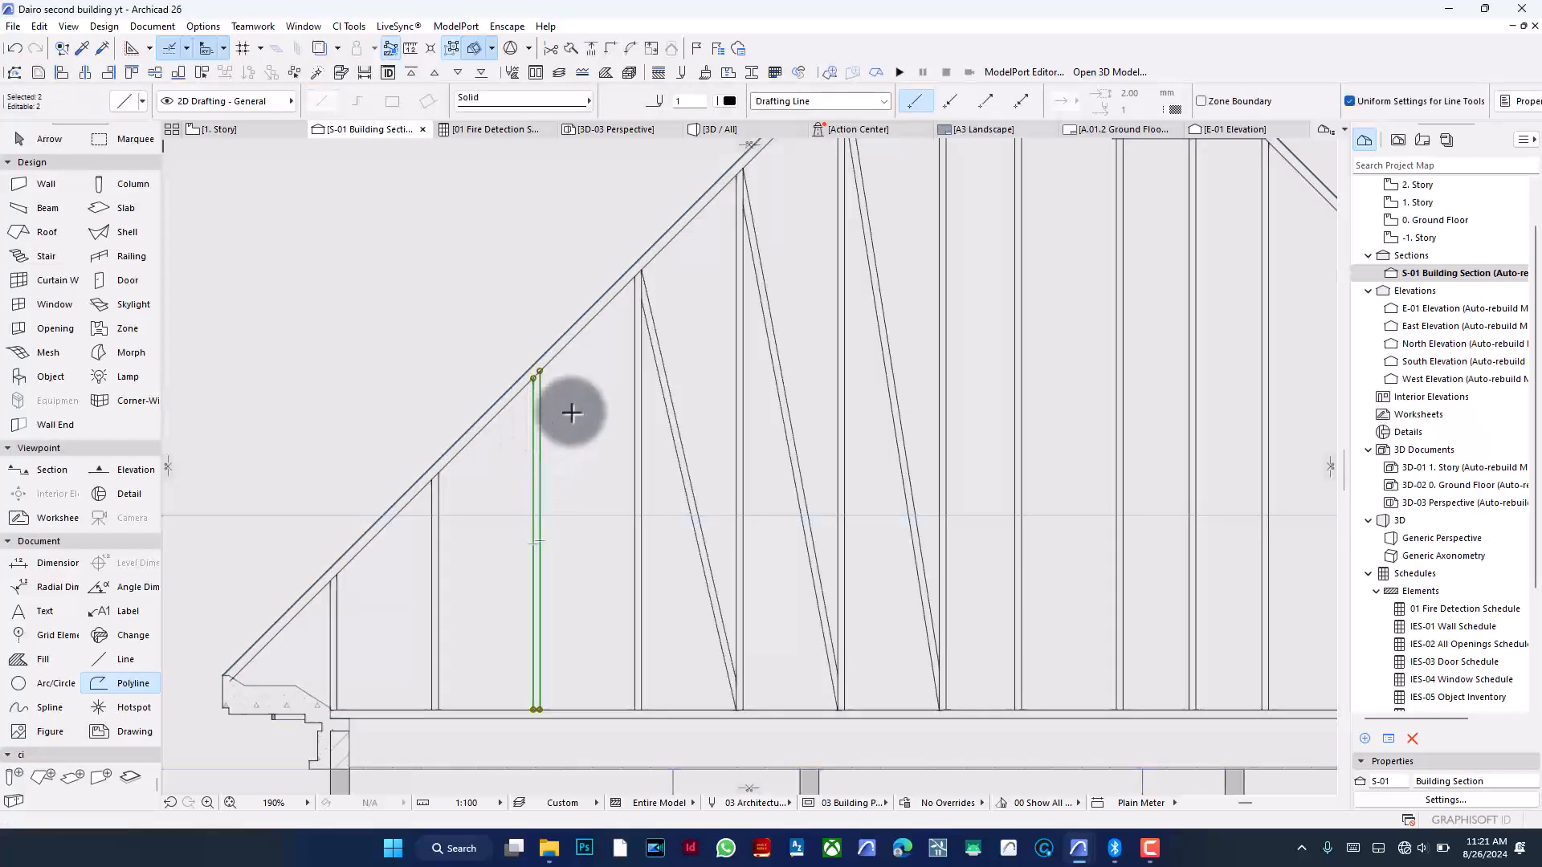
key("ctrl+e")
left_click(539, 371)
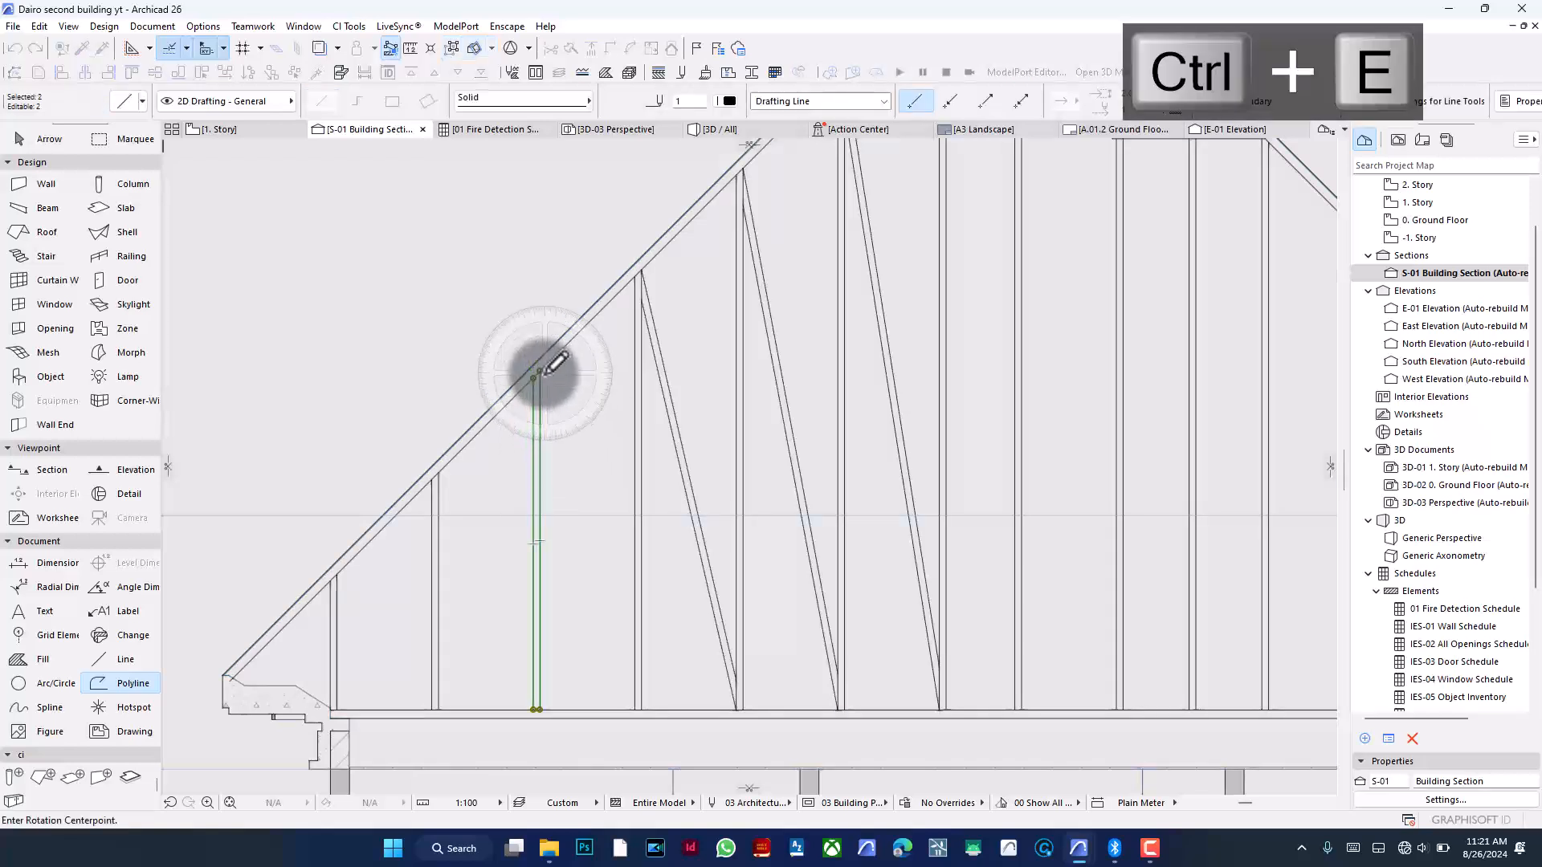
left_click(555, 441)
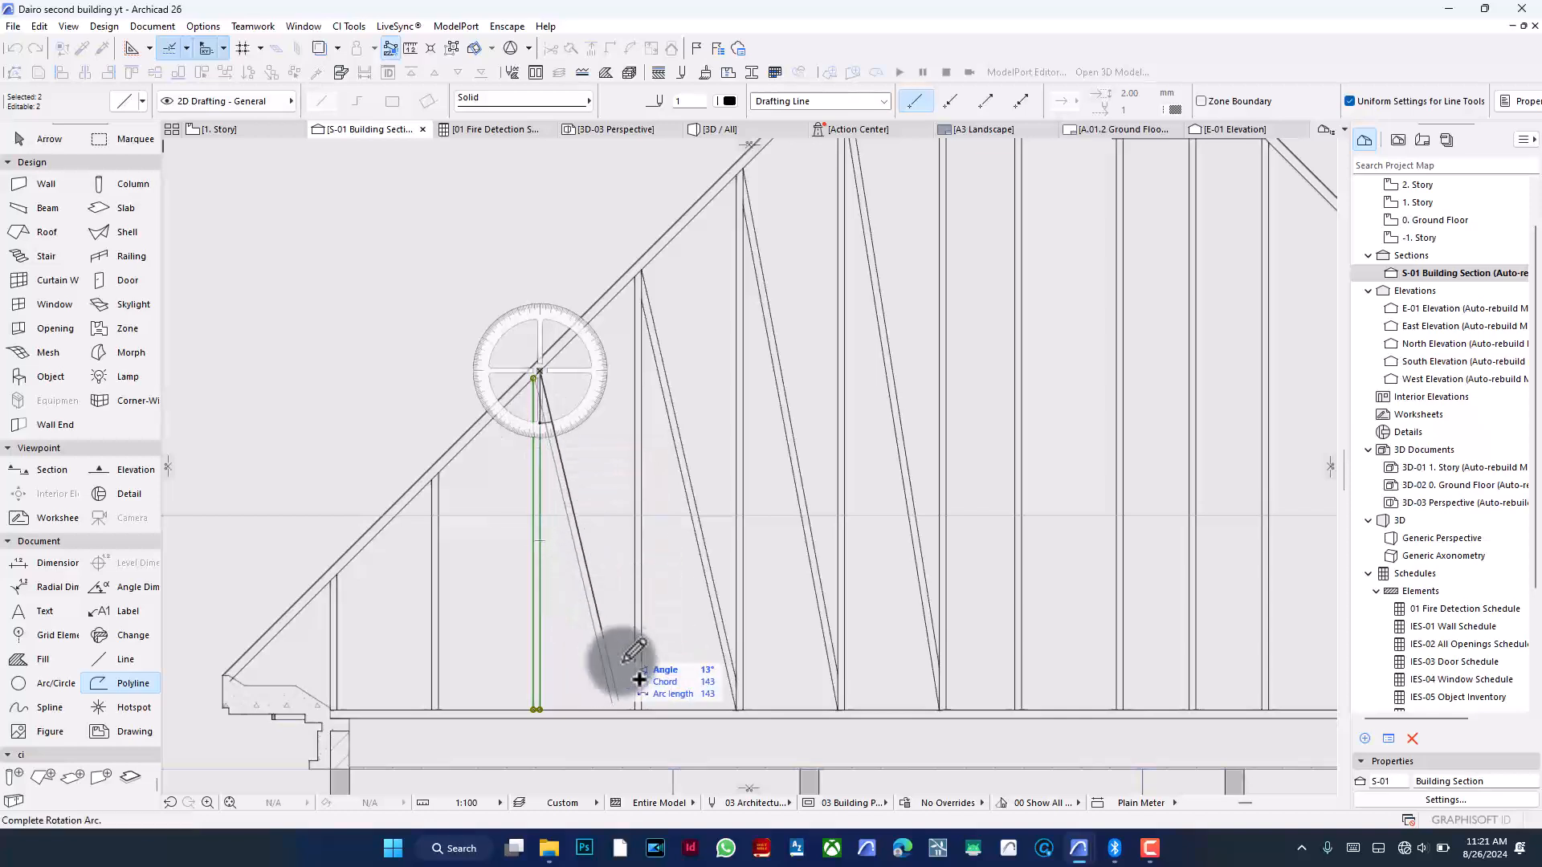
left_click(640, 705)
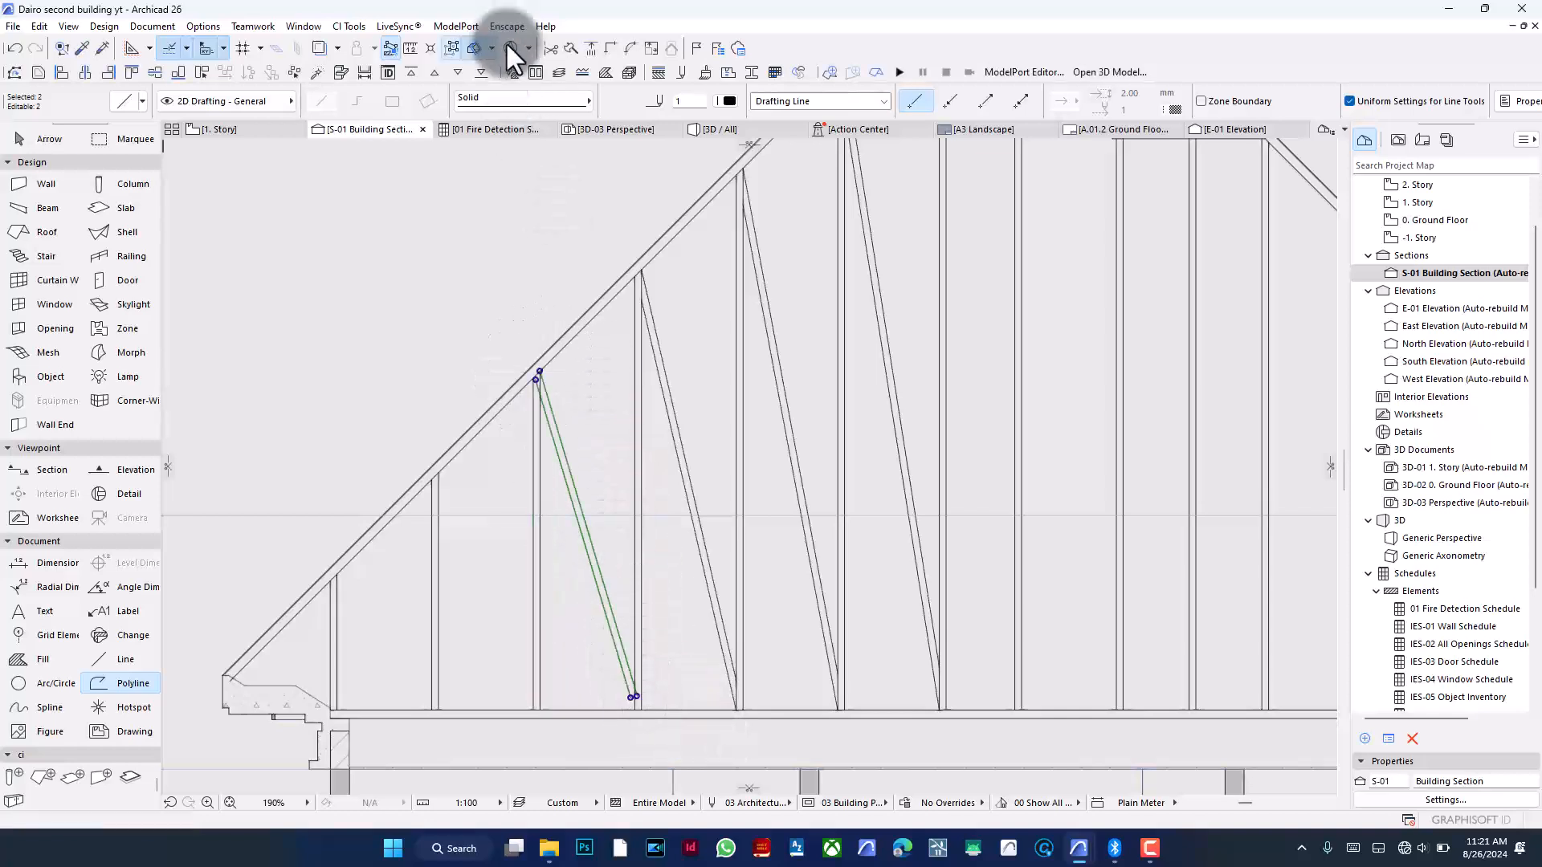
- Adjust the 13° diagonal's ends to the roof edge and floor line
left_click(589, 52)
left_click(540, 431)
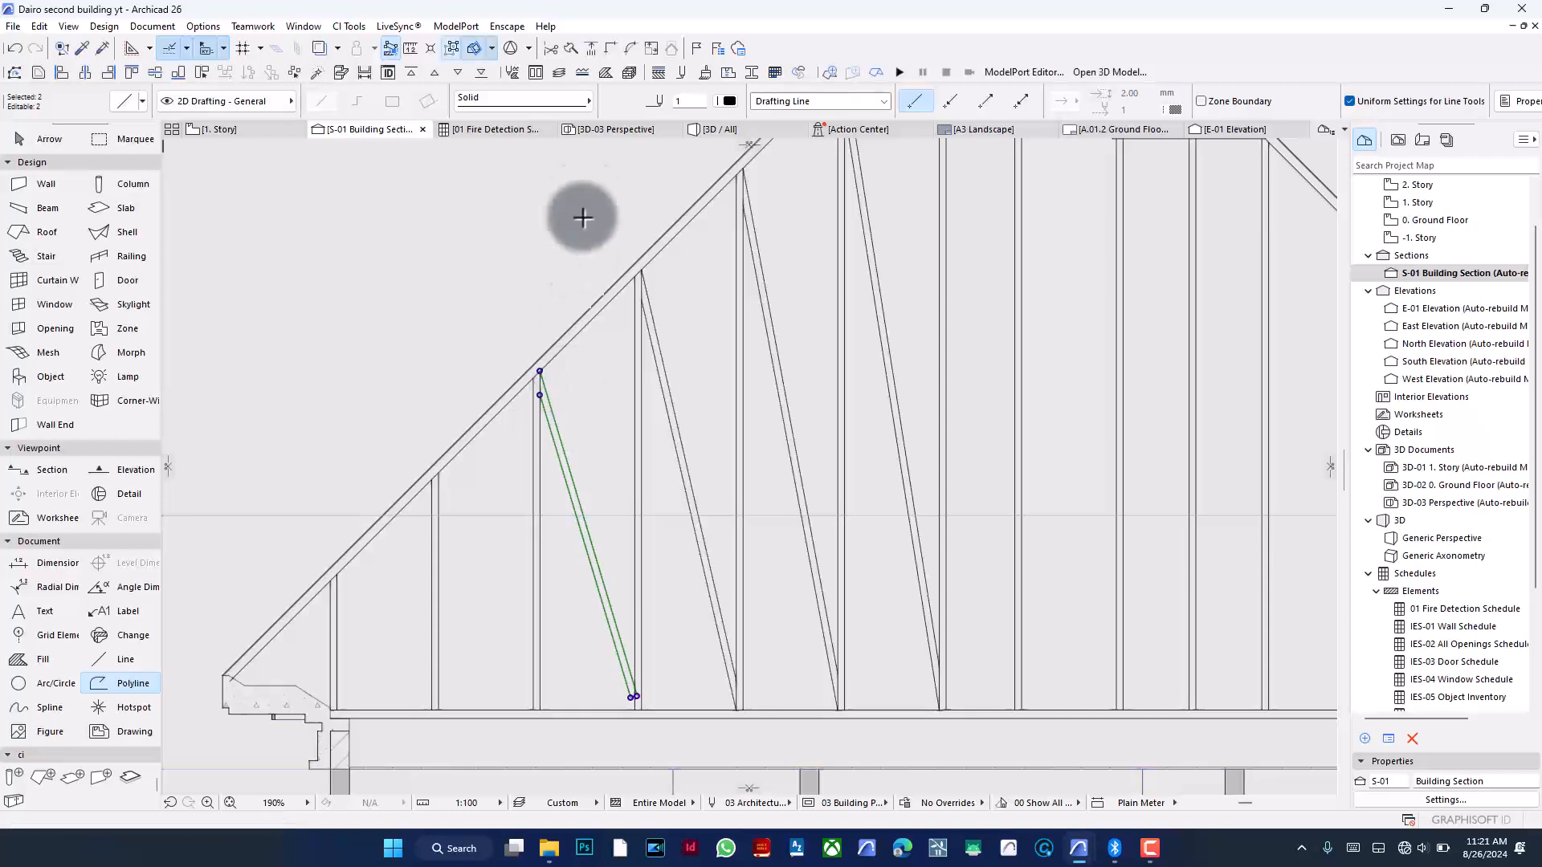
left_click(589, 50)
left_click(636, 373)
key("Escape")
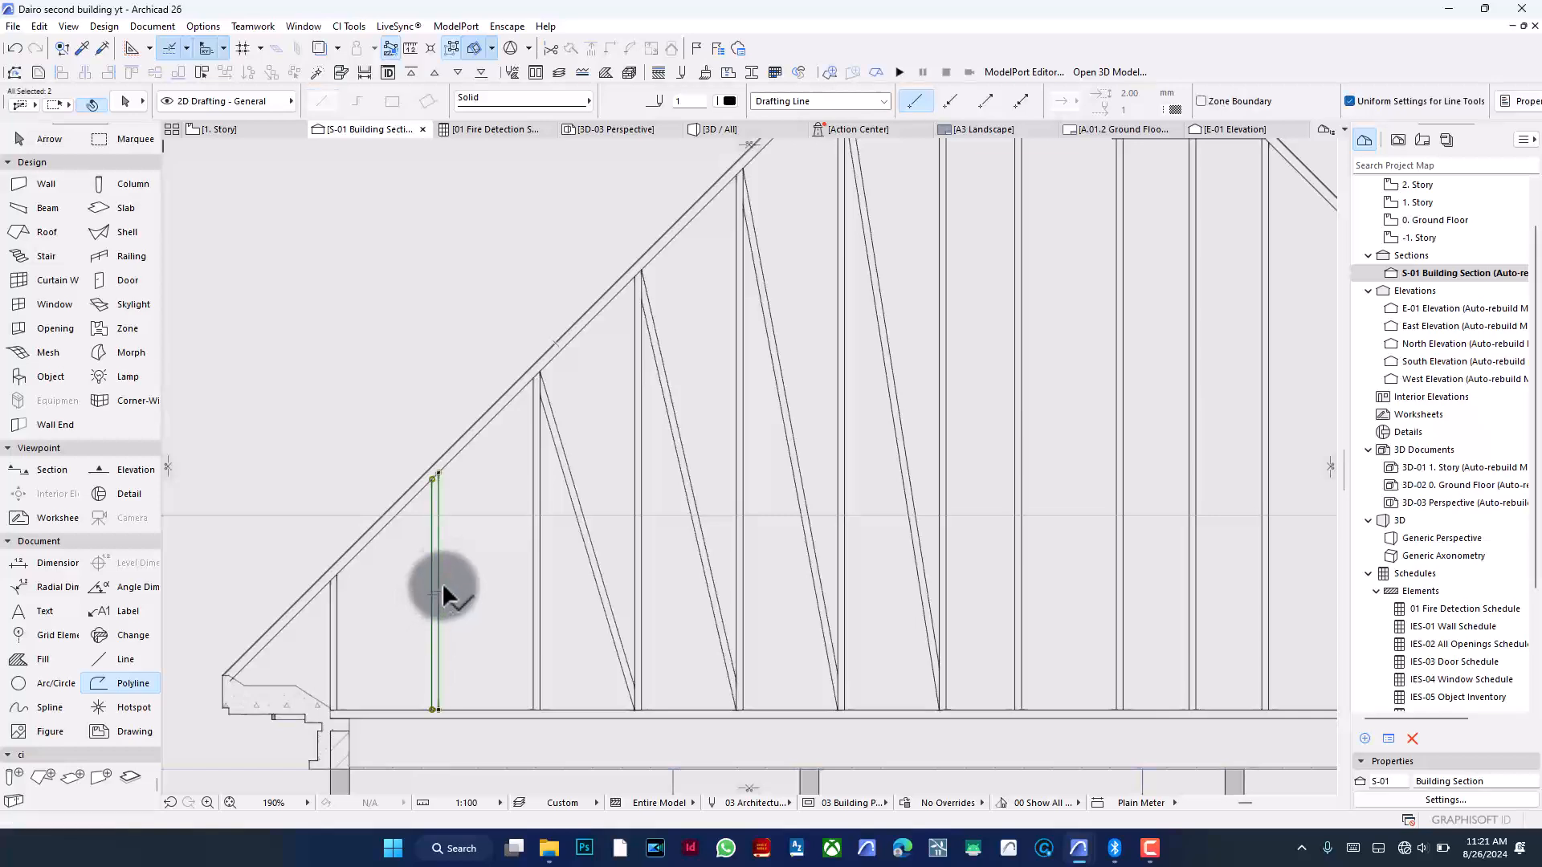
- Rotate the next vertical guide line about its top end by about 23° into a diagonal
key("ctrl+e")
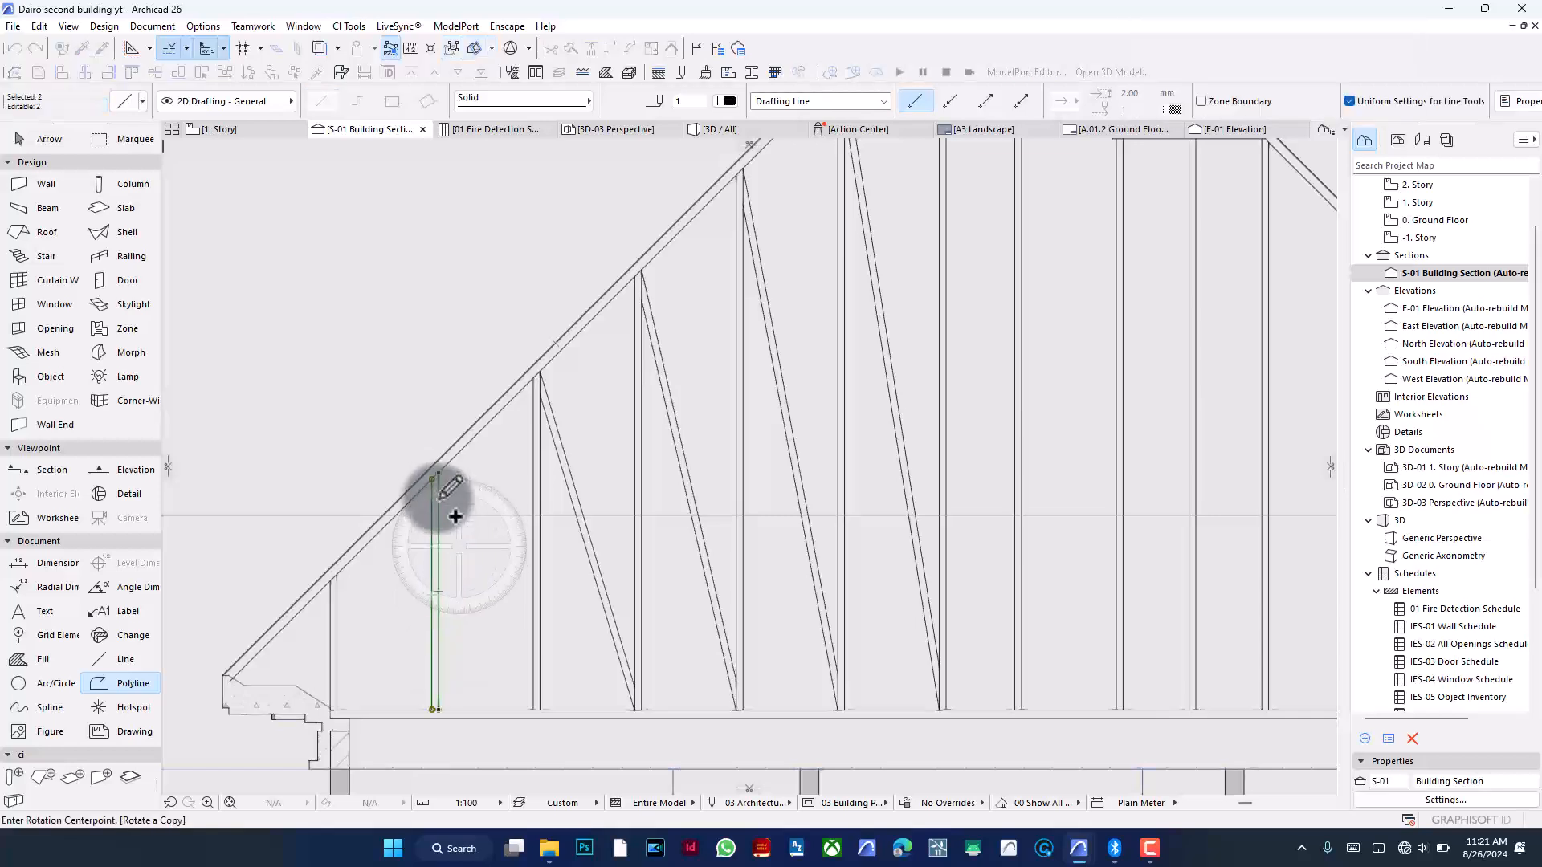
left_click(433, 479)
left_click(435, 592)
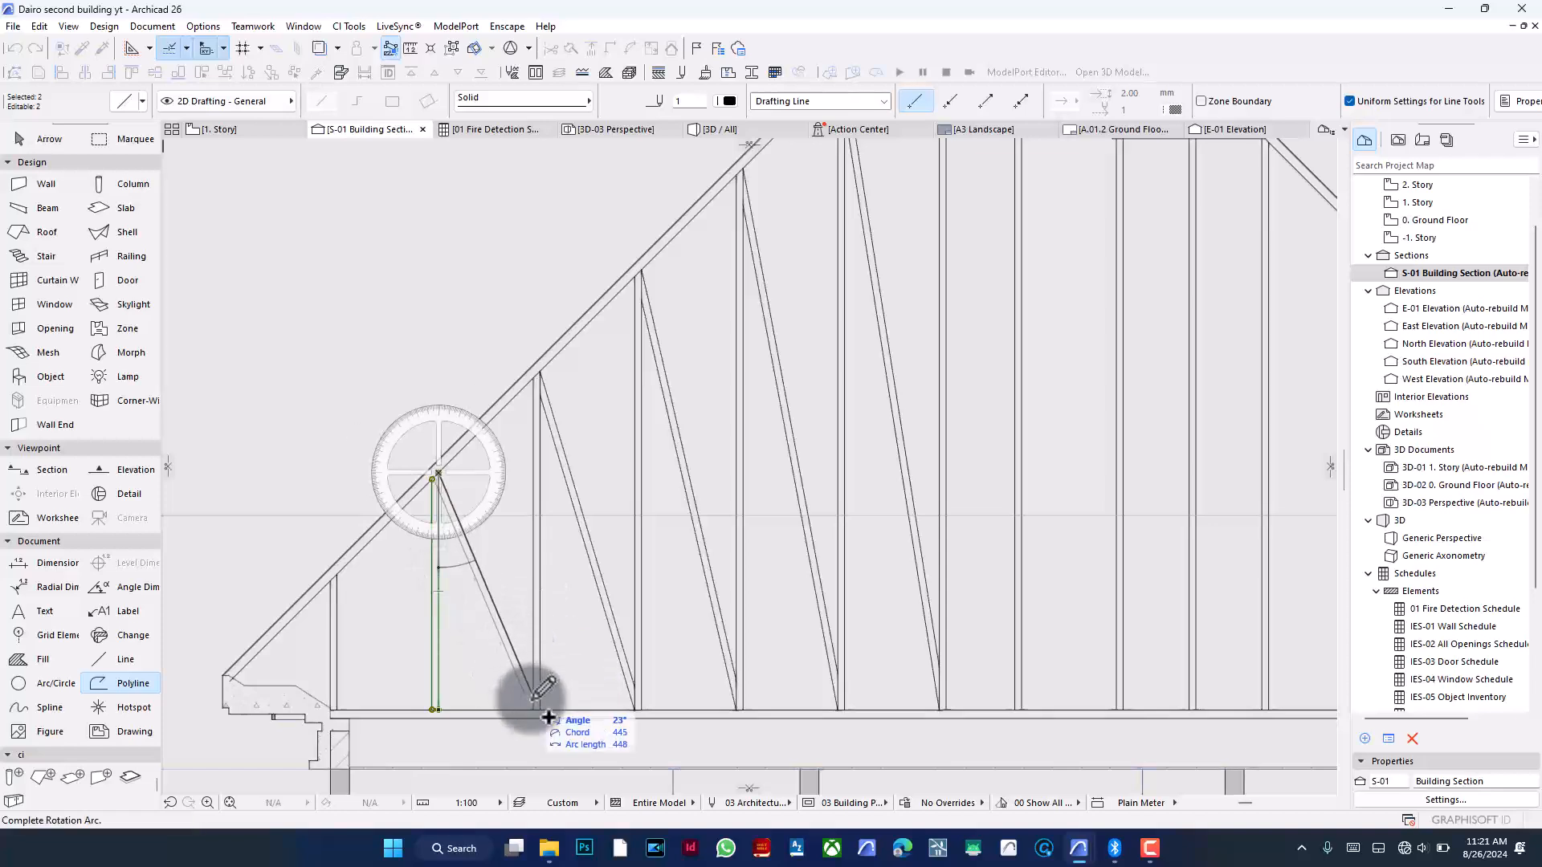
left_click(558, 728)
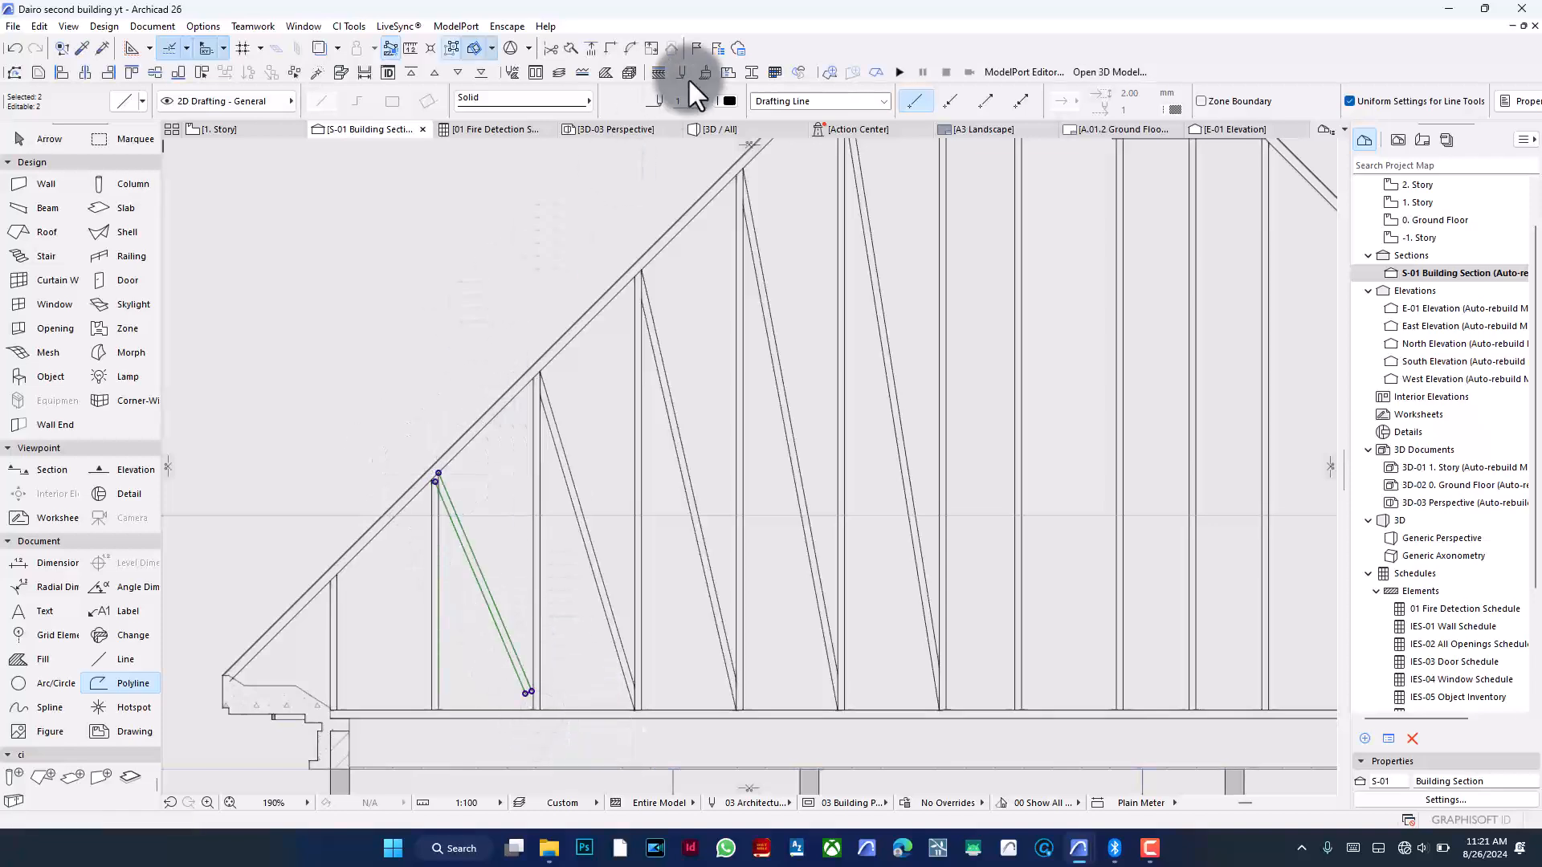
- Adjust the 23° diagonal's ends to the roof edge and the neighbouring line's foot
left_click(595, 48)
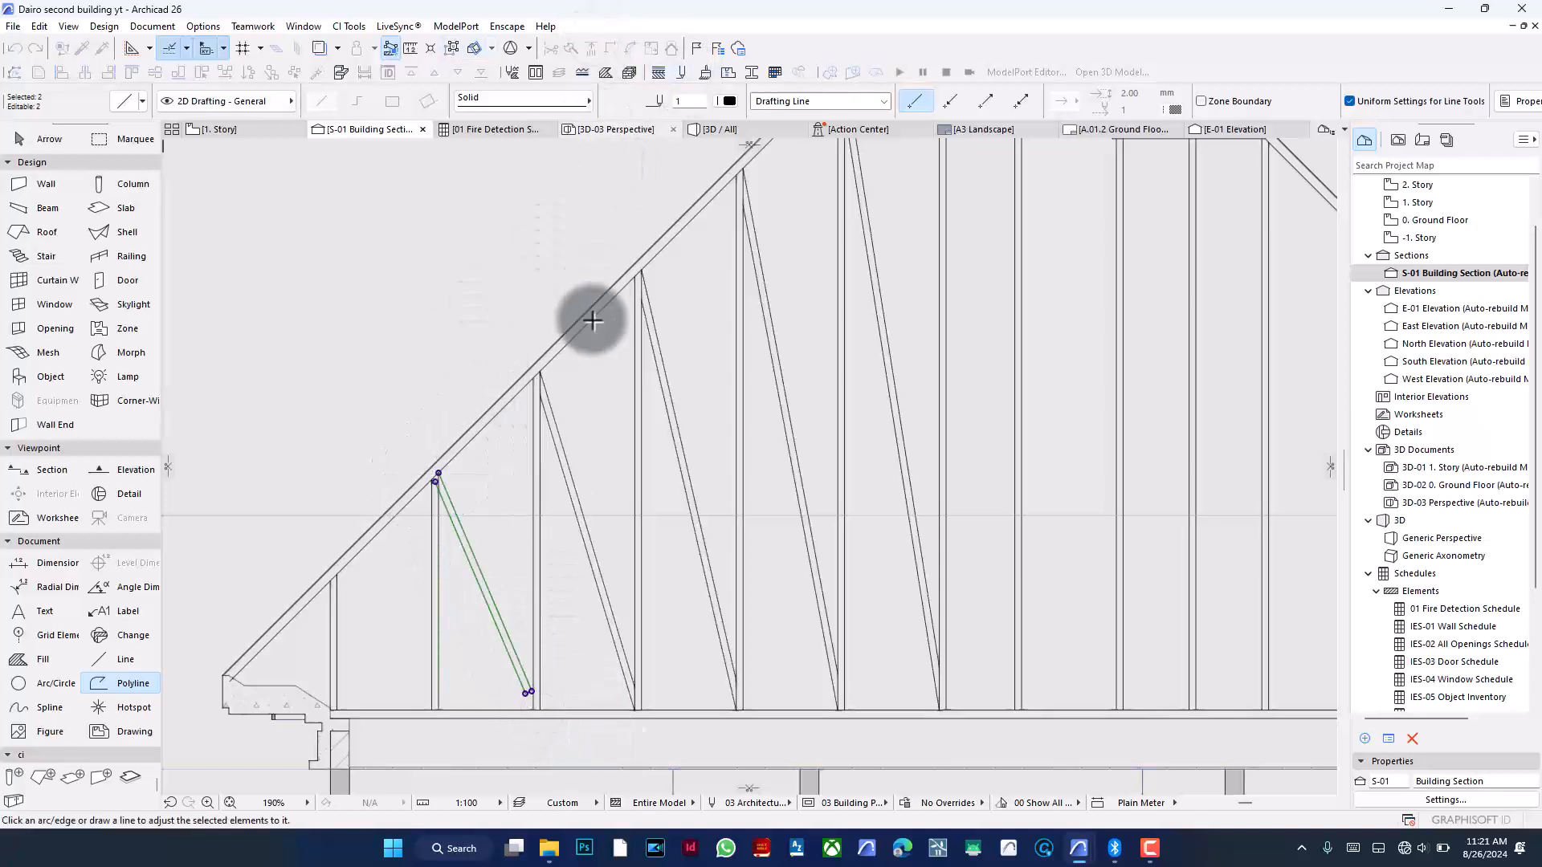
left_click(533, 411)
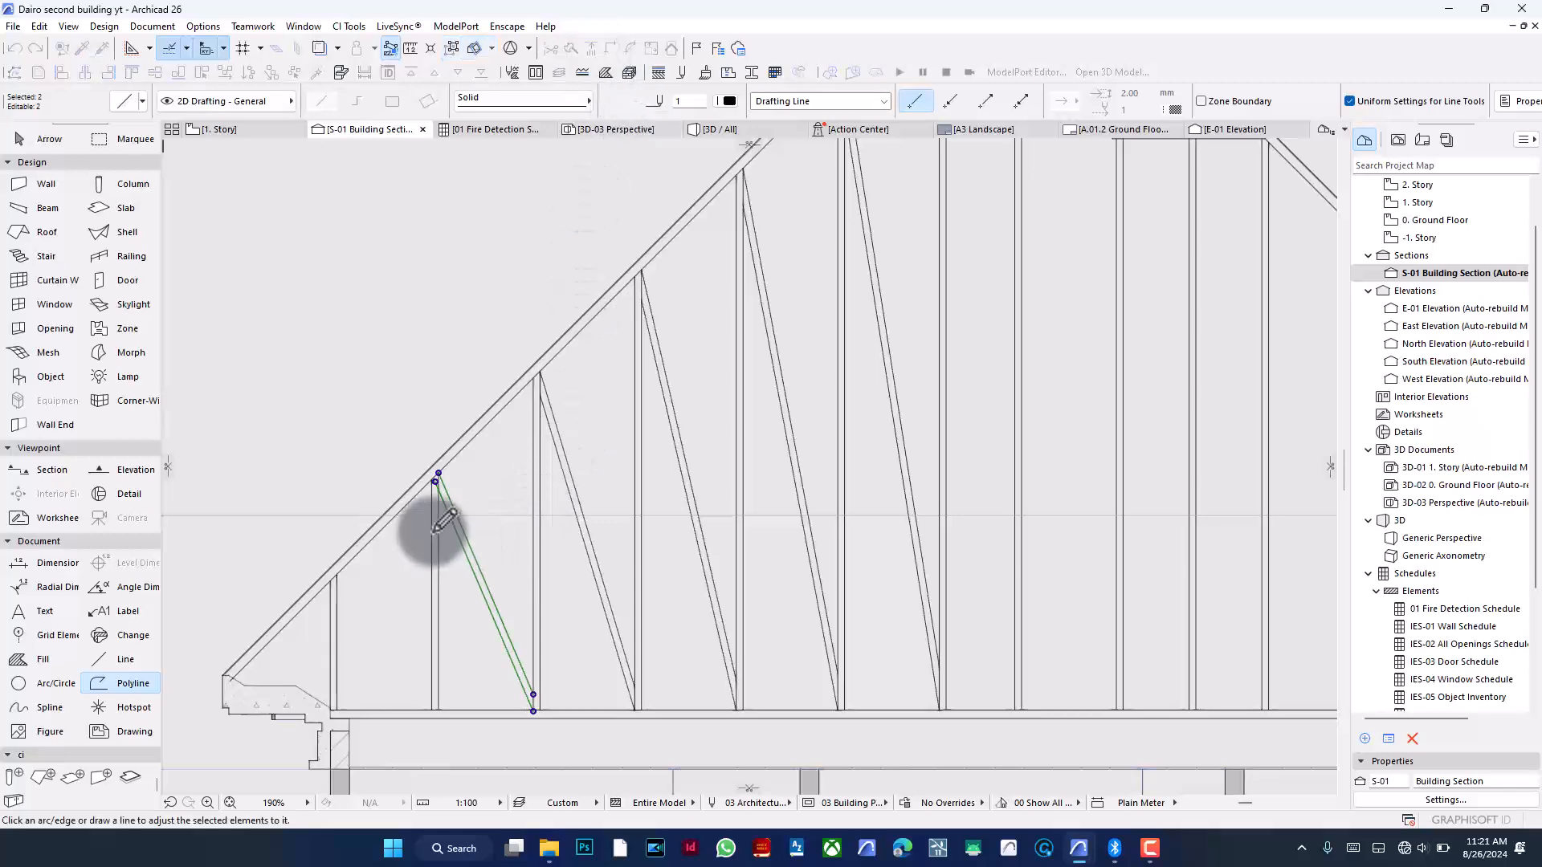
left_click(436, 472)
key("Escape")
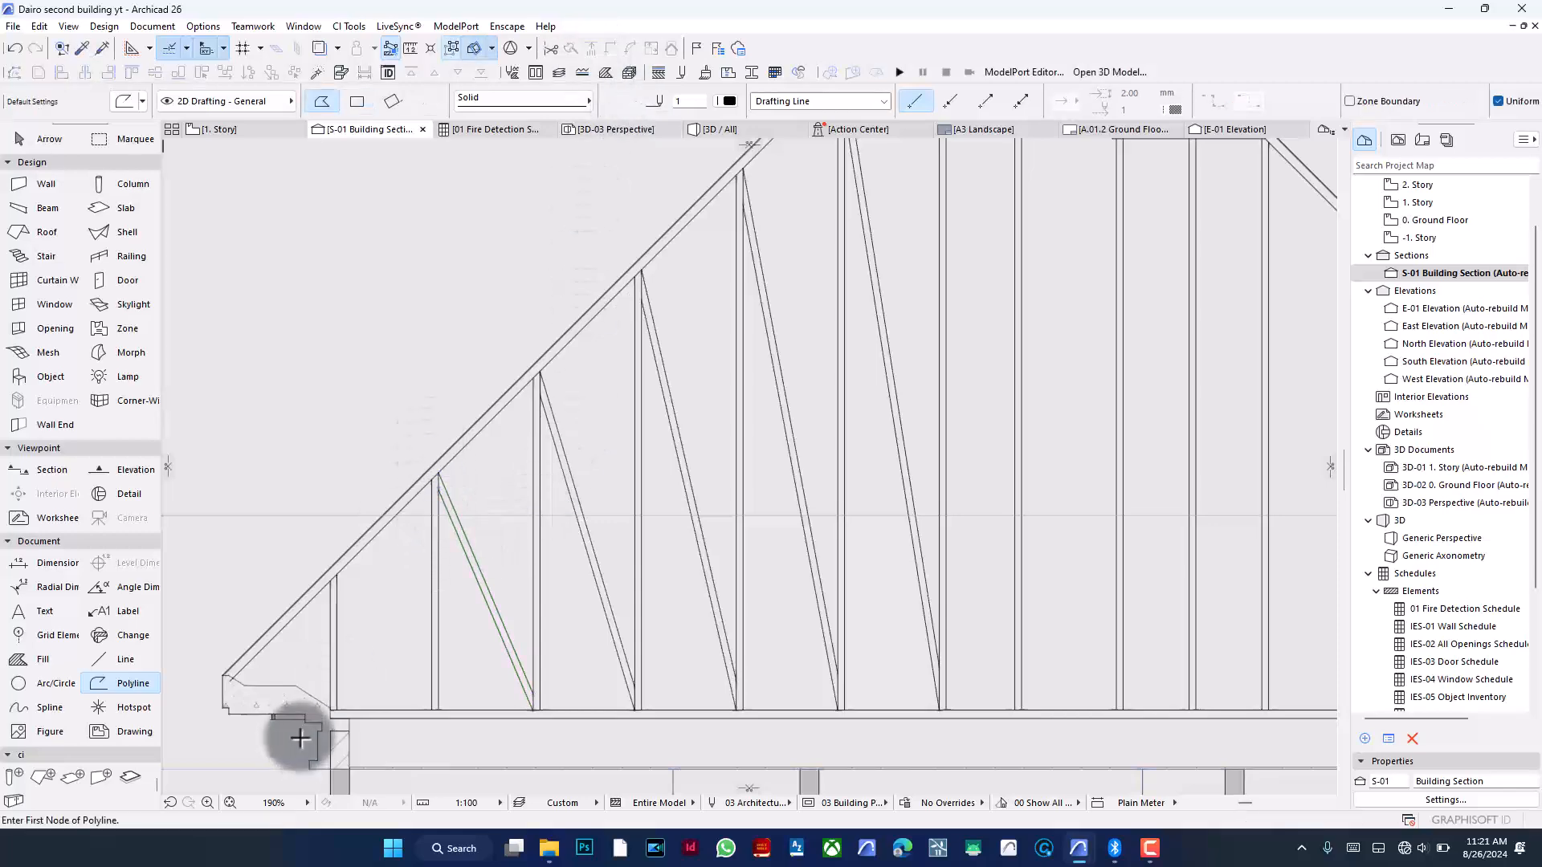
- Rotate the first vertical guide line at the roof's left end about its top end by about 37° into a diagonal
scroll(304, 659, "up", 4)
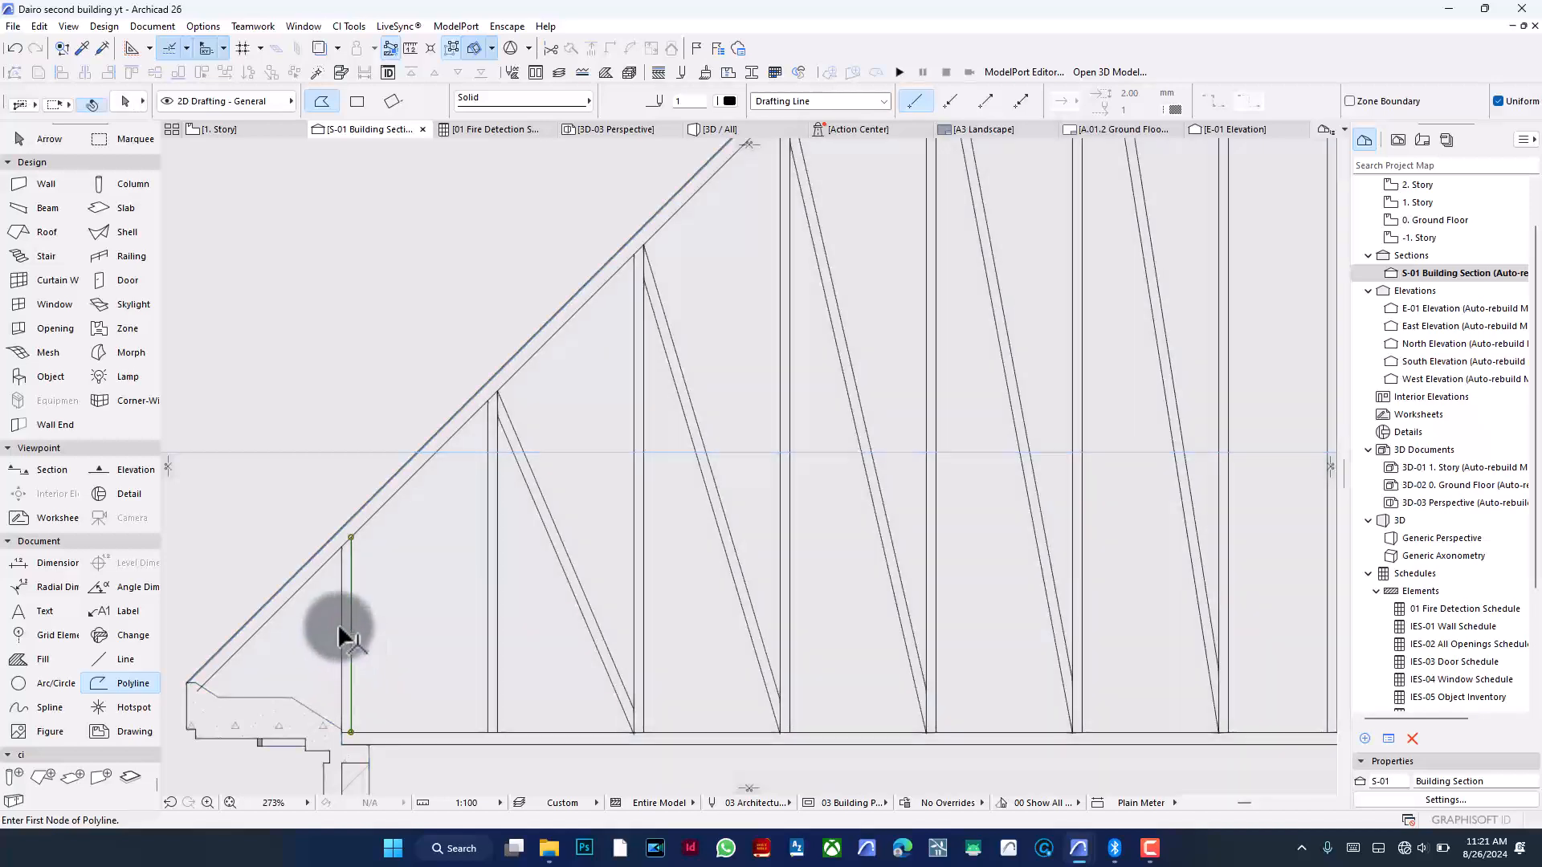
left_click(339, 626, "shift")
key("ctrl+e")
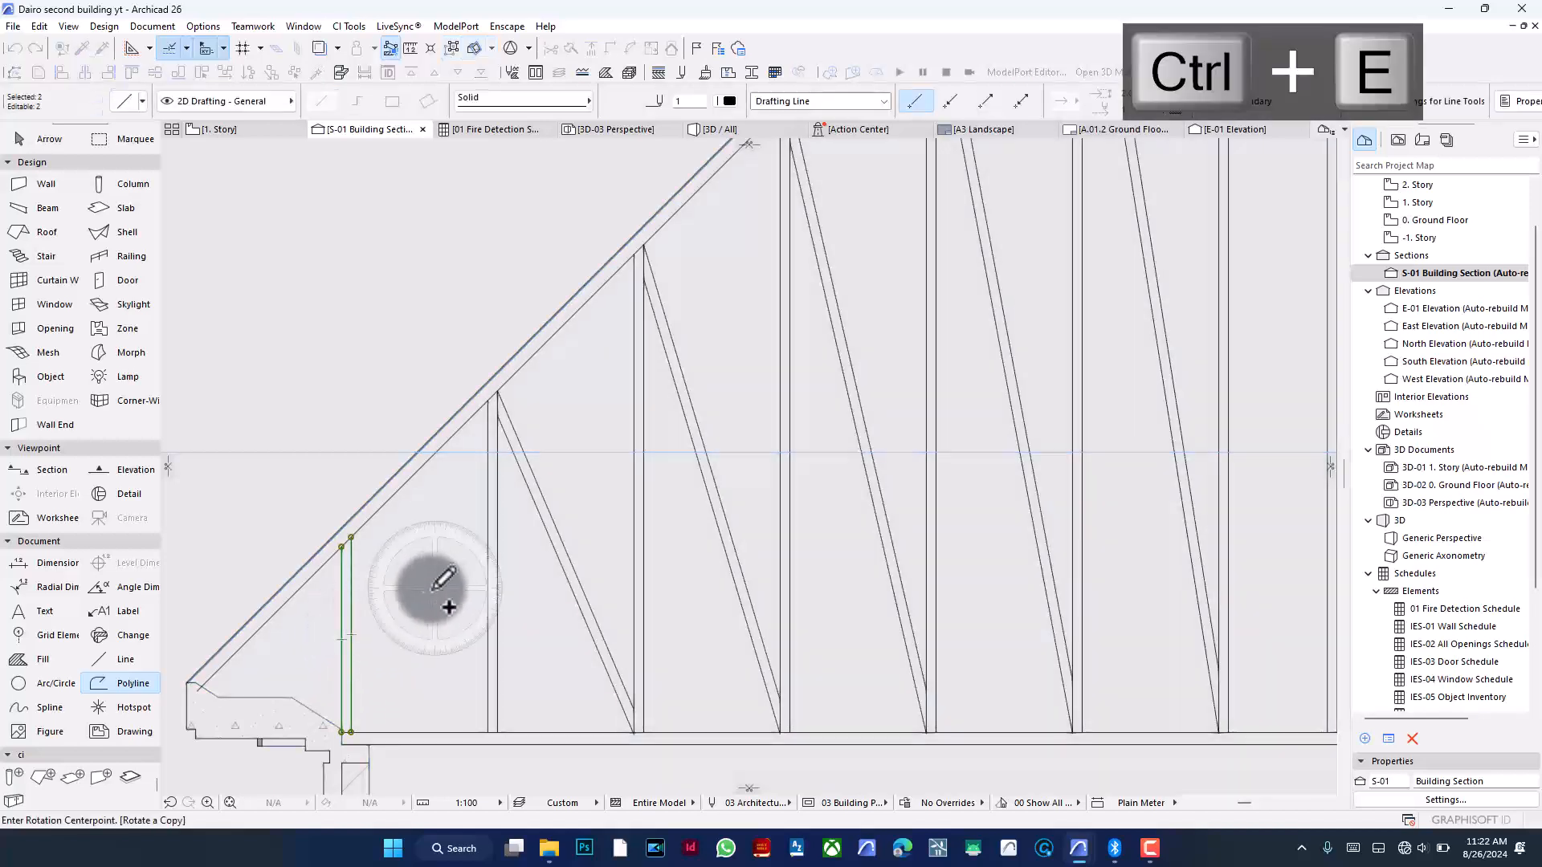
left_click(351, 536)
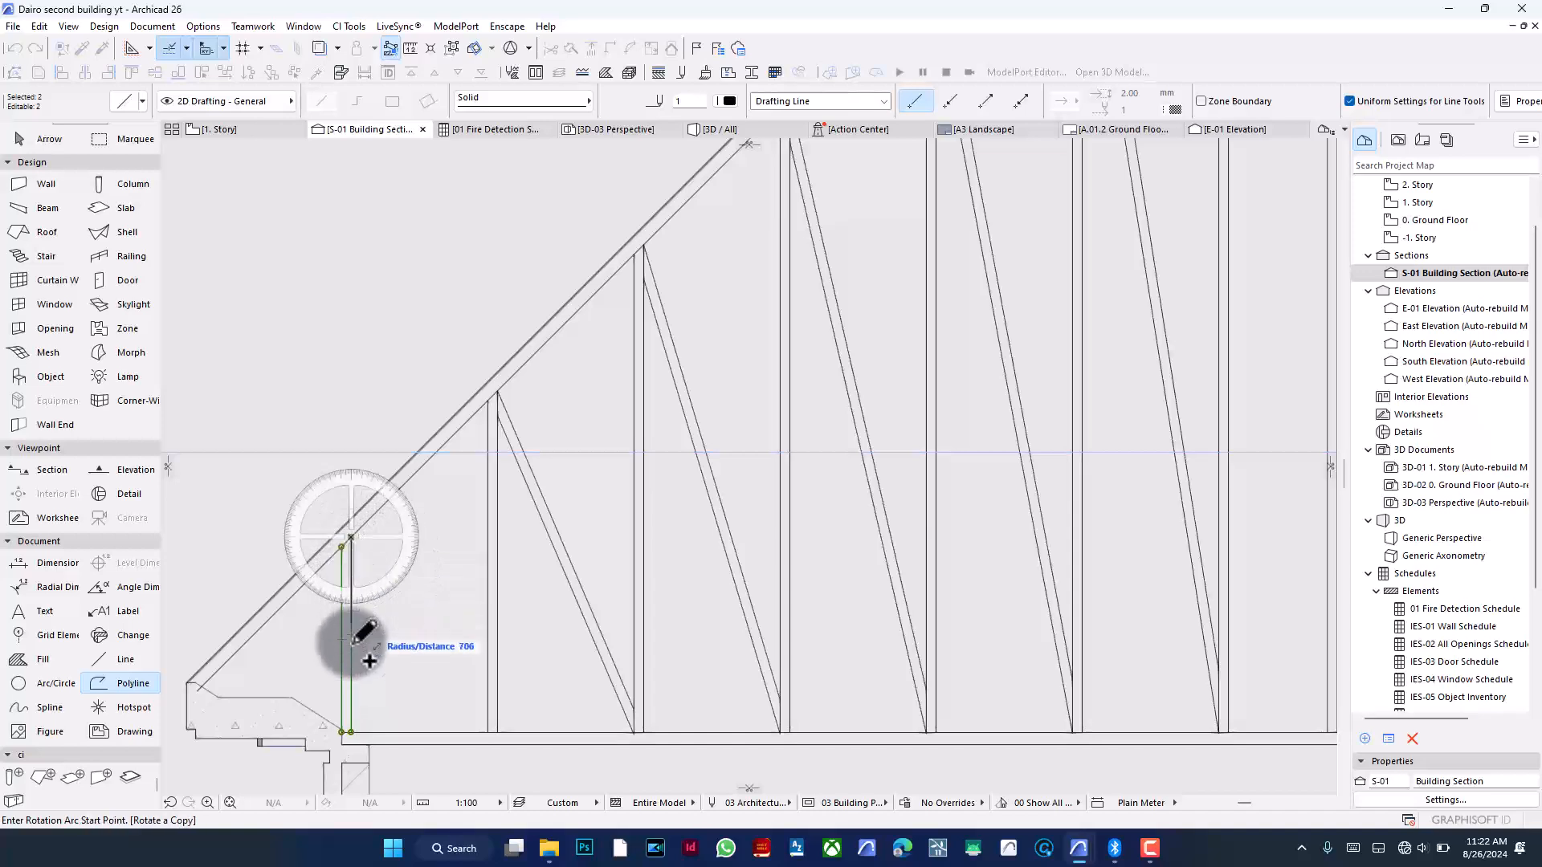
left_click(352, 667)
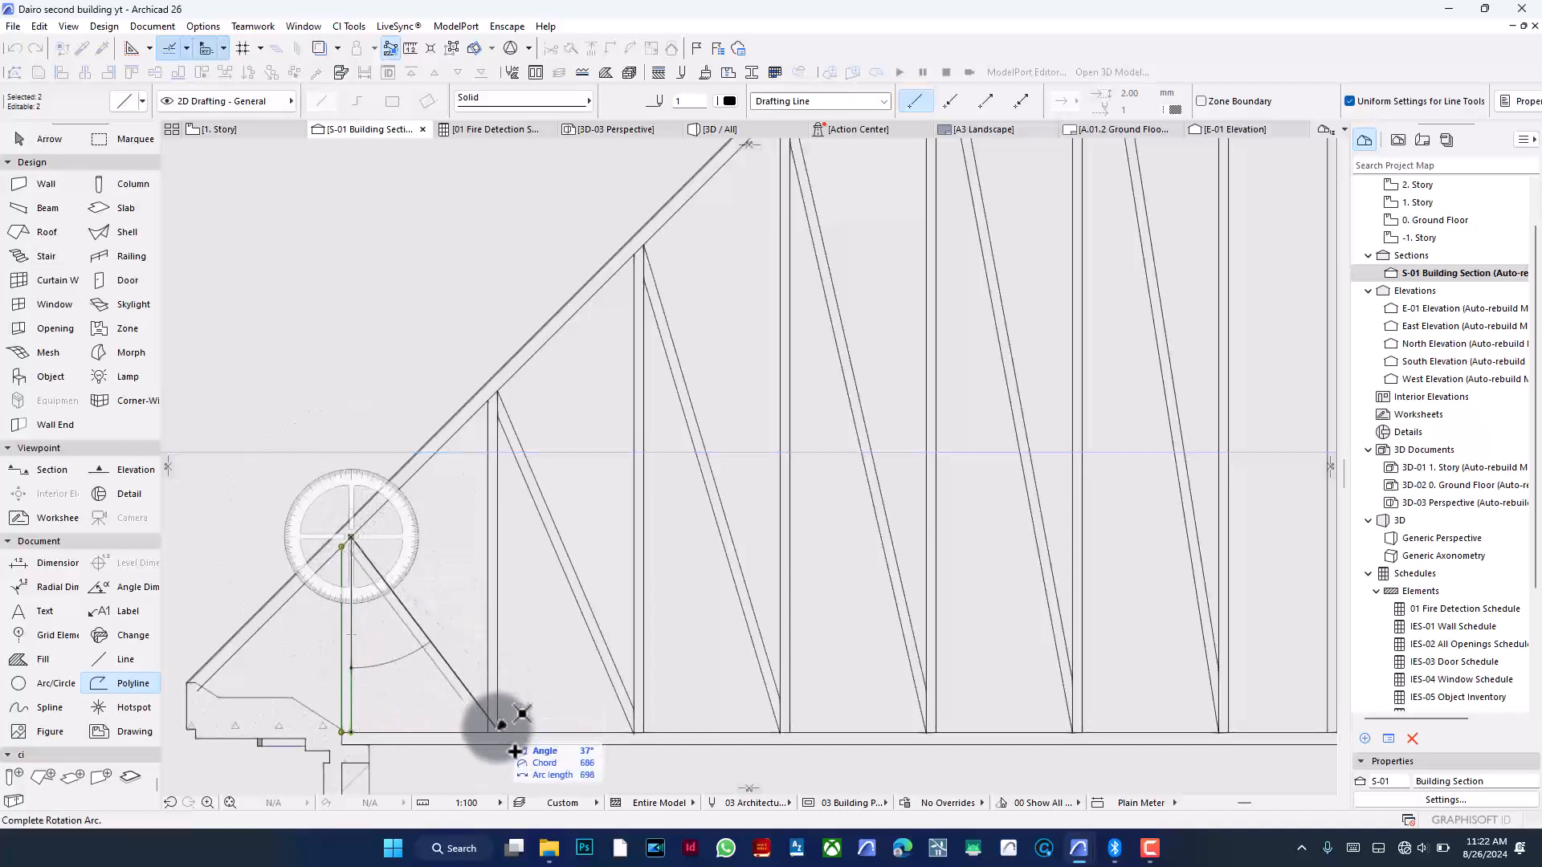
left_click(498, 727)
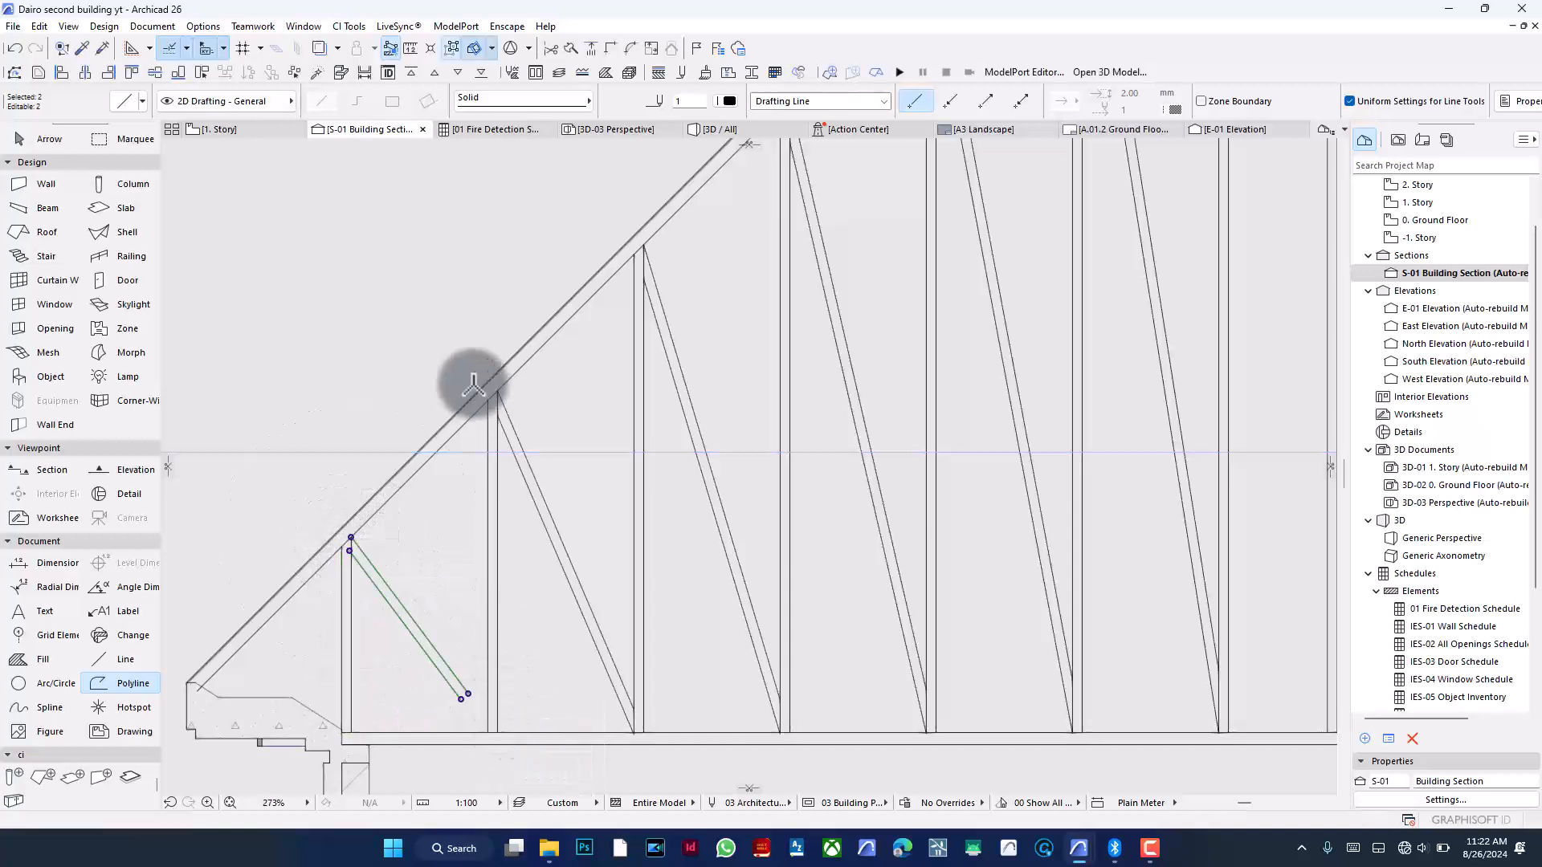
- Adjust the 37° diagonal's lower end to the neighbouring vertical line's foot
left_click(589, 49)
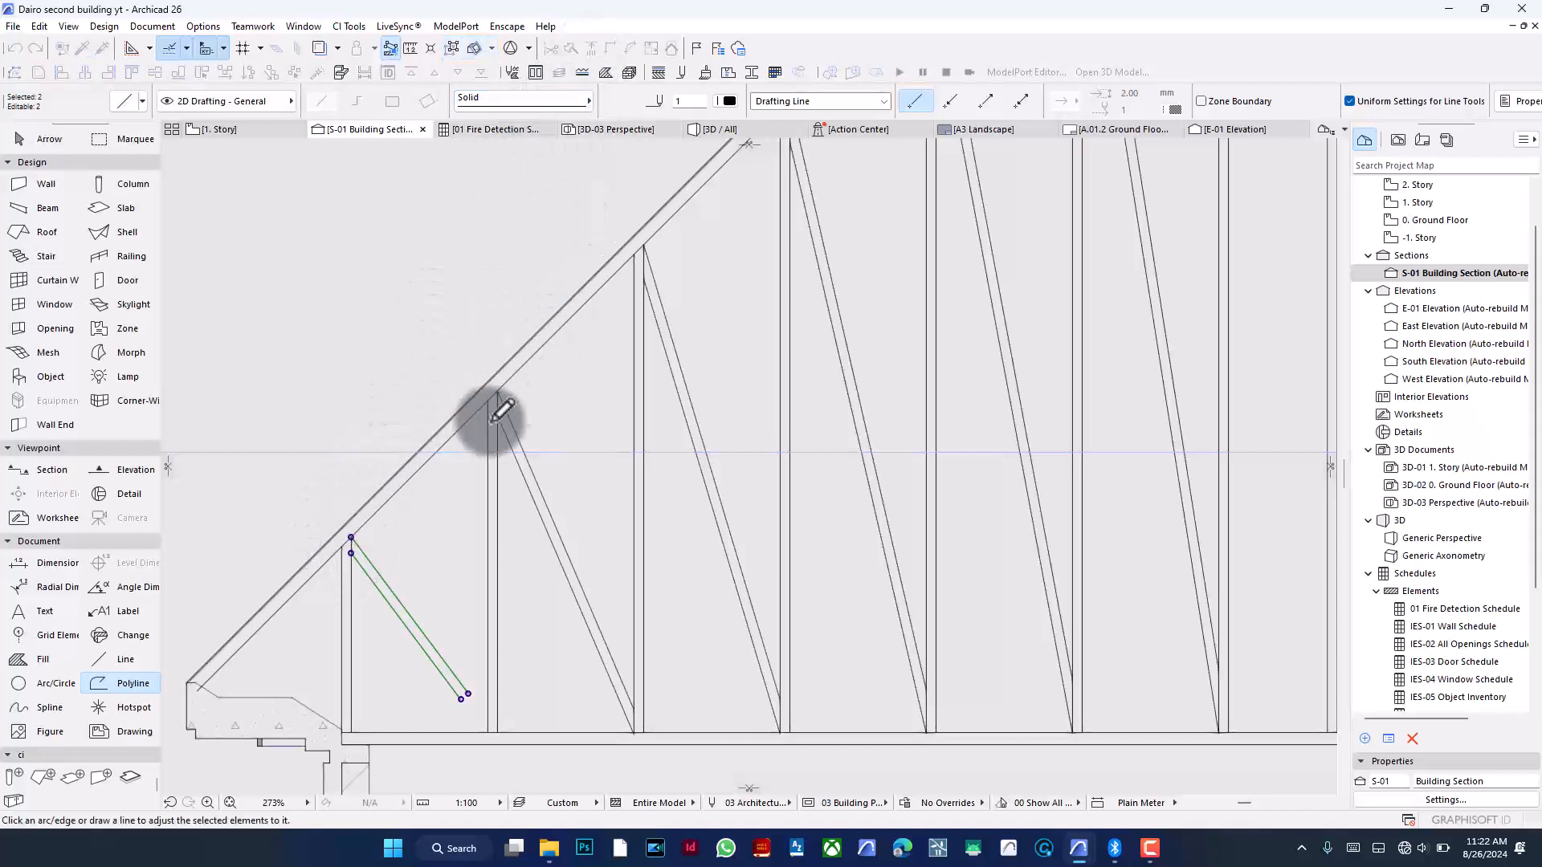
left_click(485, 485)
key("Escape")
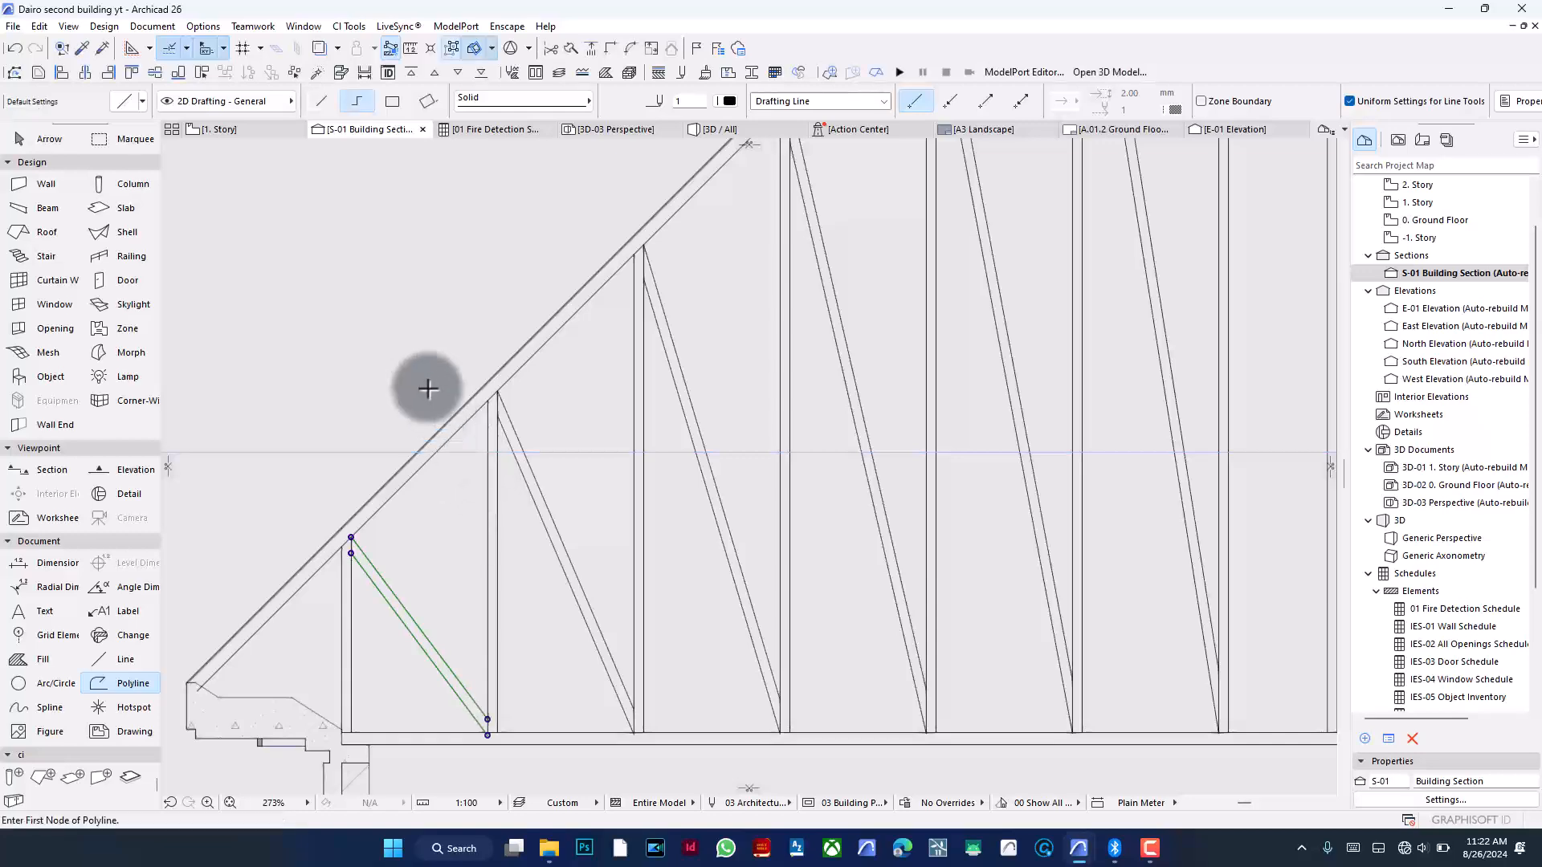
- Examine the diagonal truss webs across the whole roof section
scroll(451, 749, "up", 6)
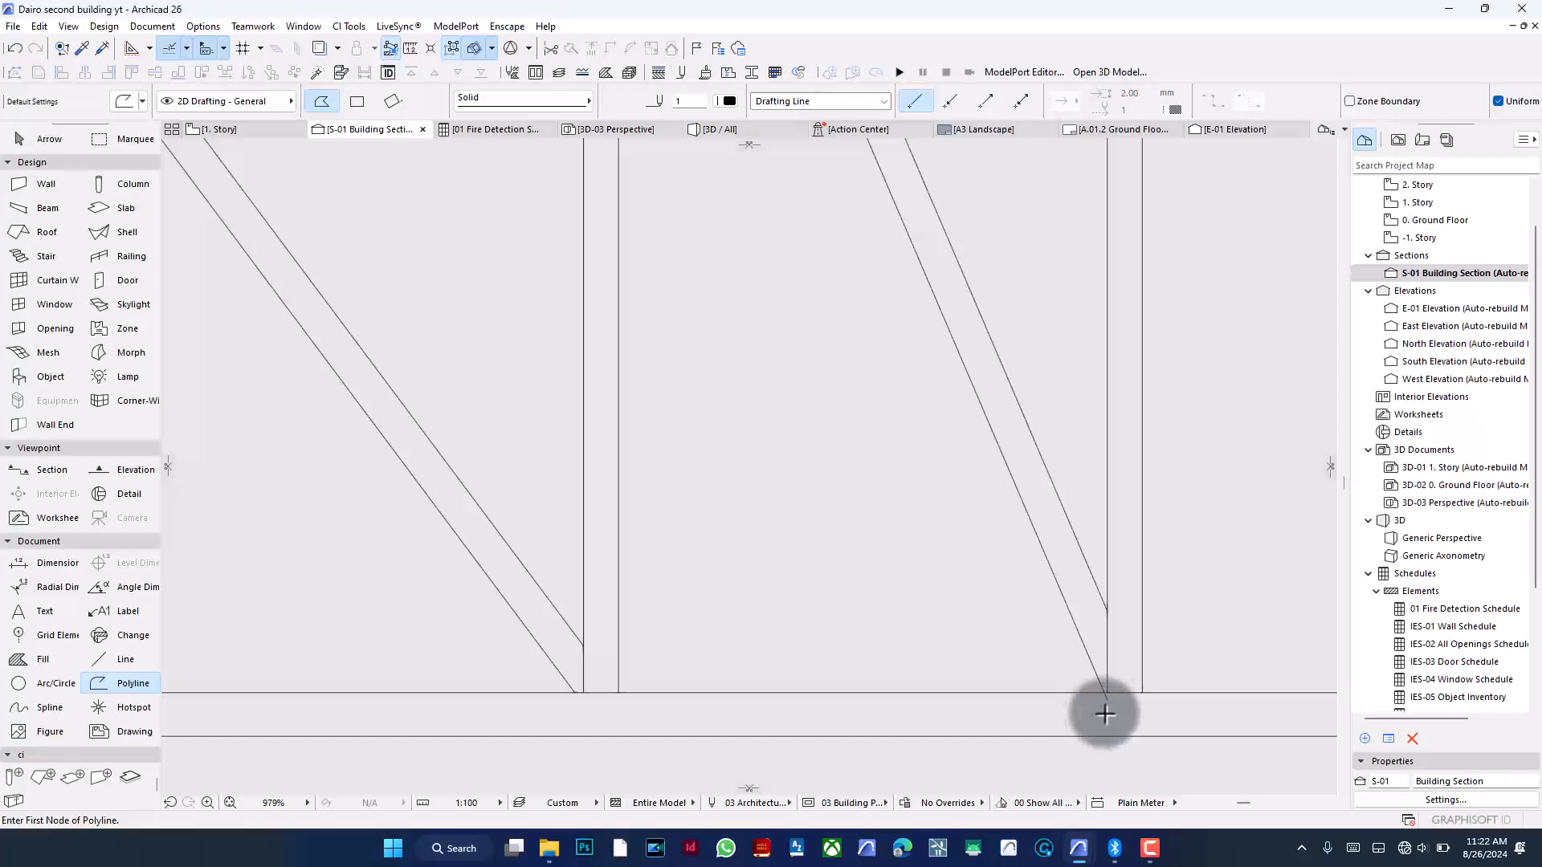
scroll(526, 616, "down", 14)
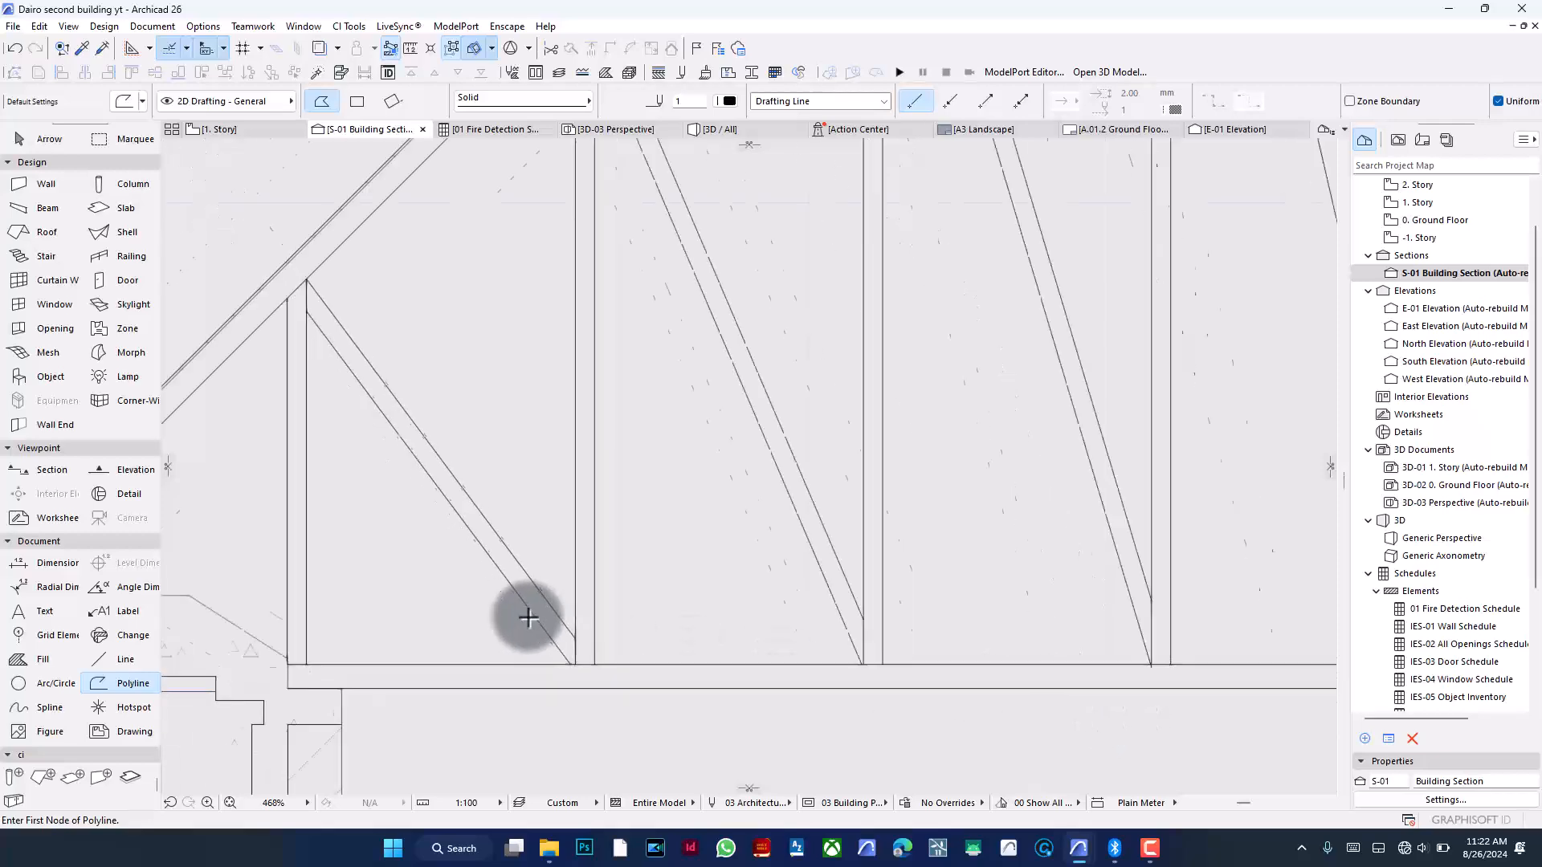
scroll(551, 613, "down", 4)
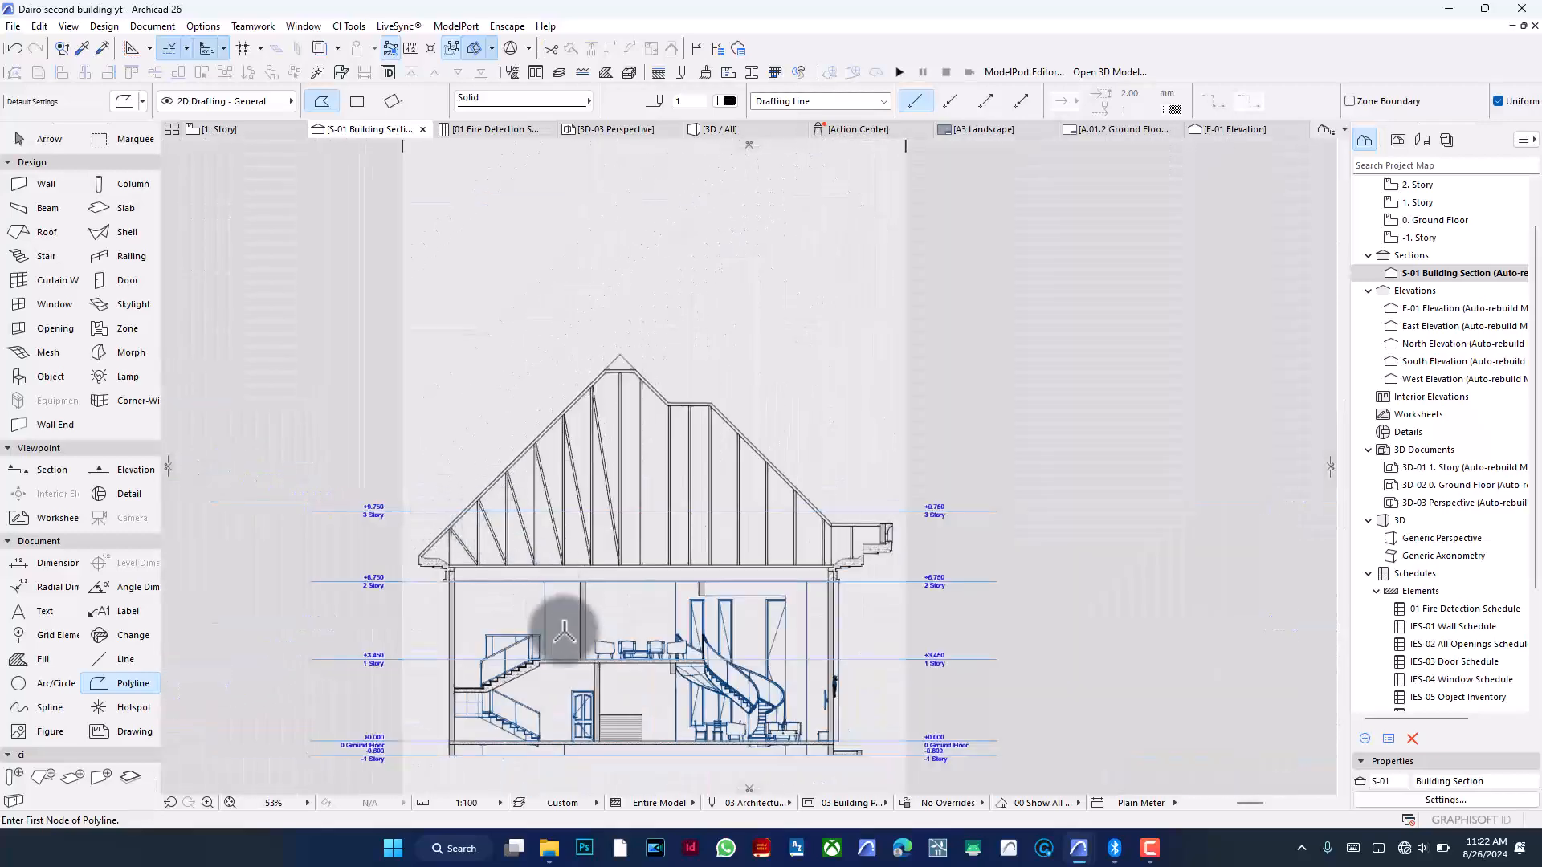
scroll(586, 613, "up", 4)
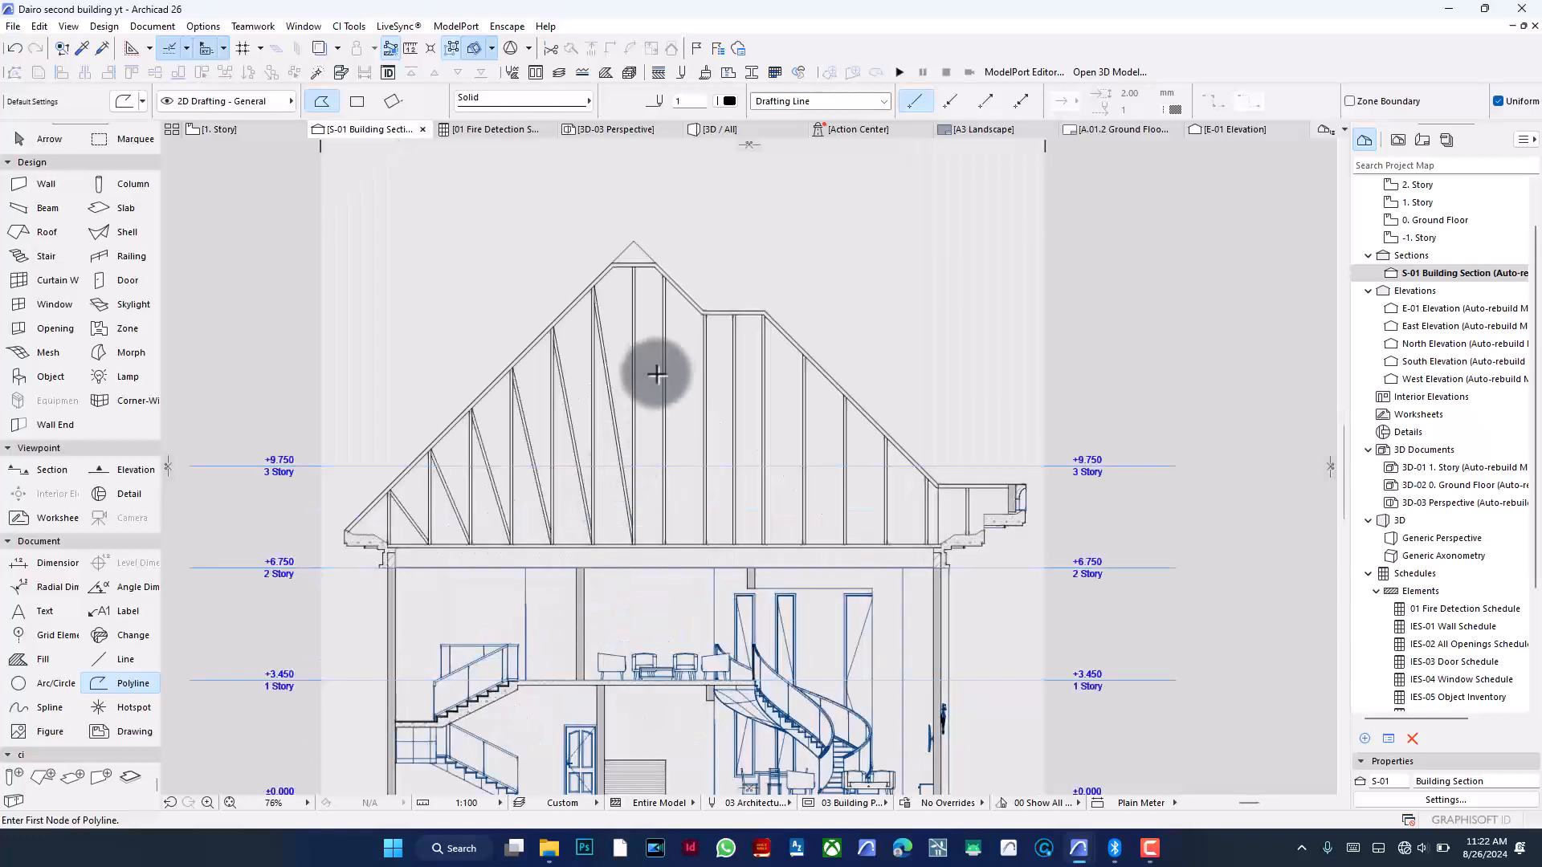
scroll(659, 358, "up", 2)
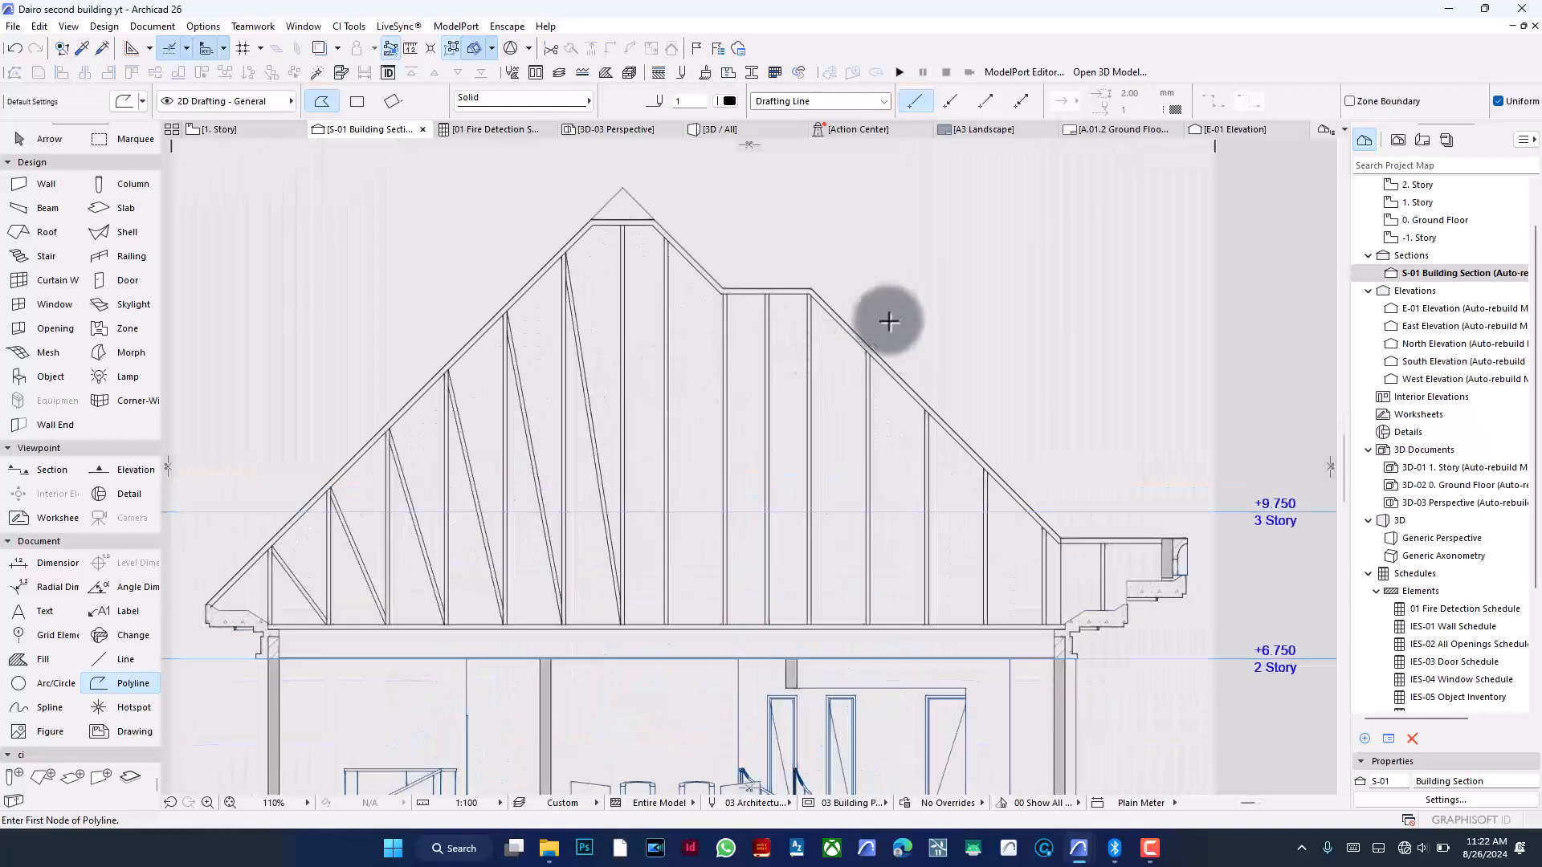
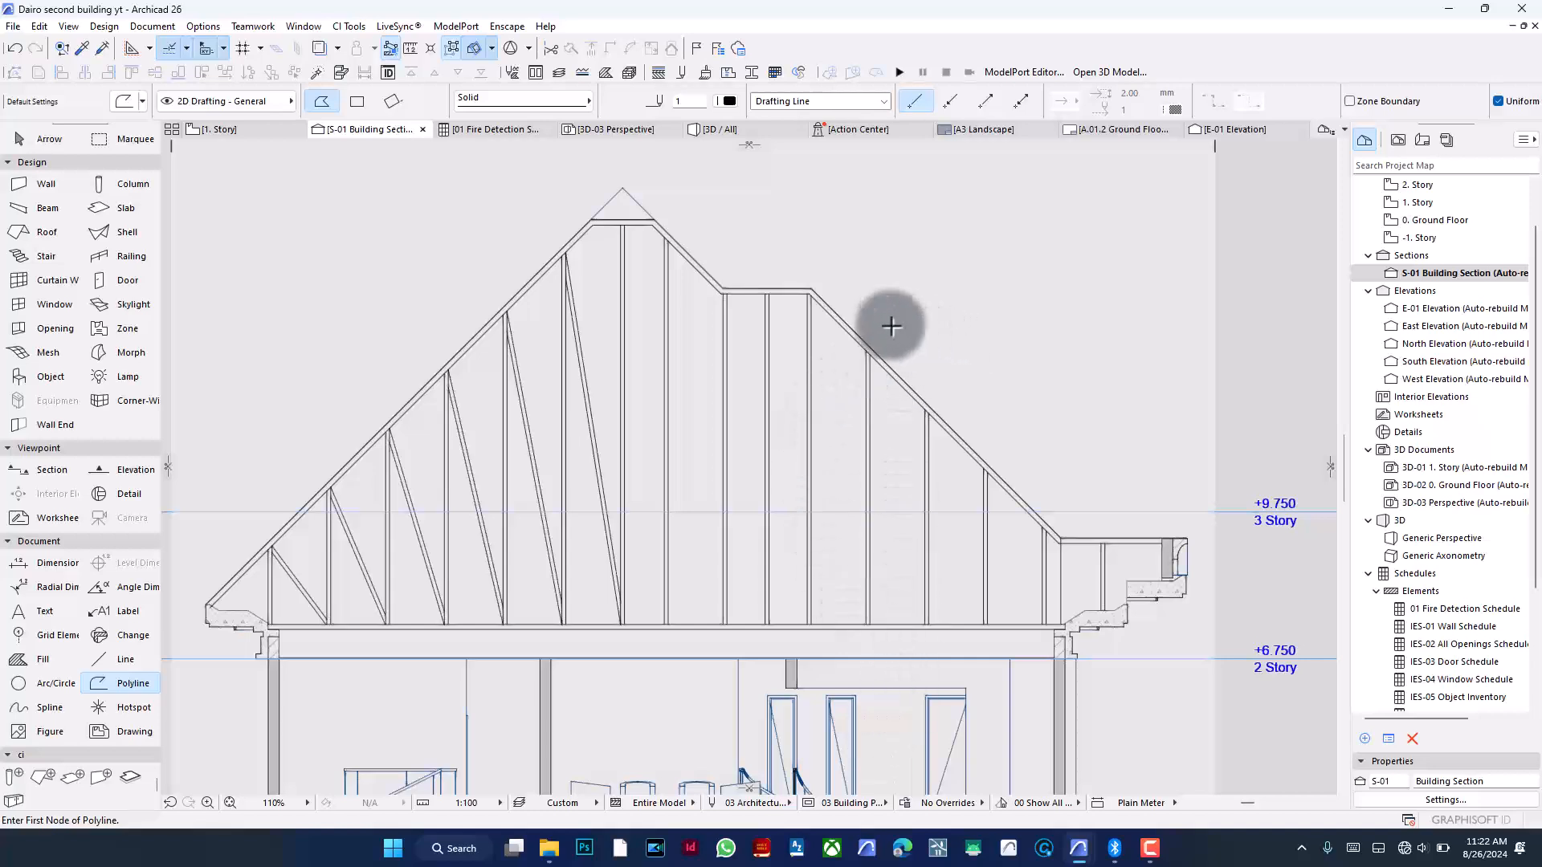
- Rotate the vertical guide line at the roof's right end about its top end into a diagonal
scroll(1089, 554, "up", 2)
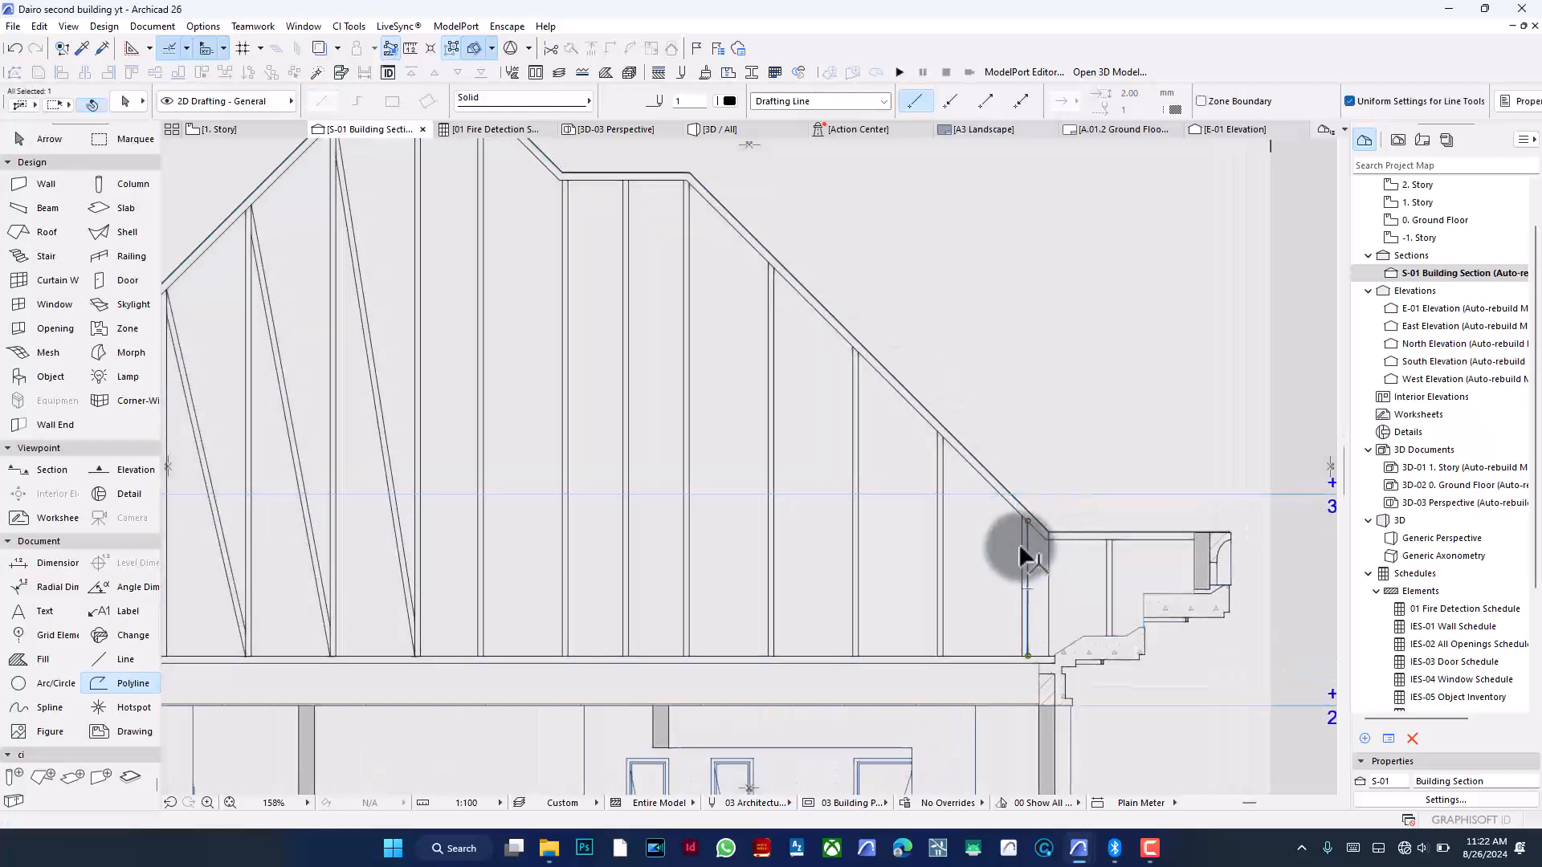
key("ctrl+e")
left_click(1026, 520)
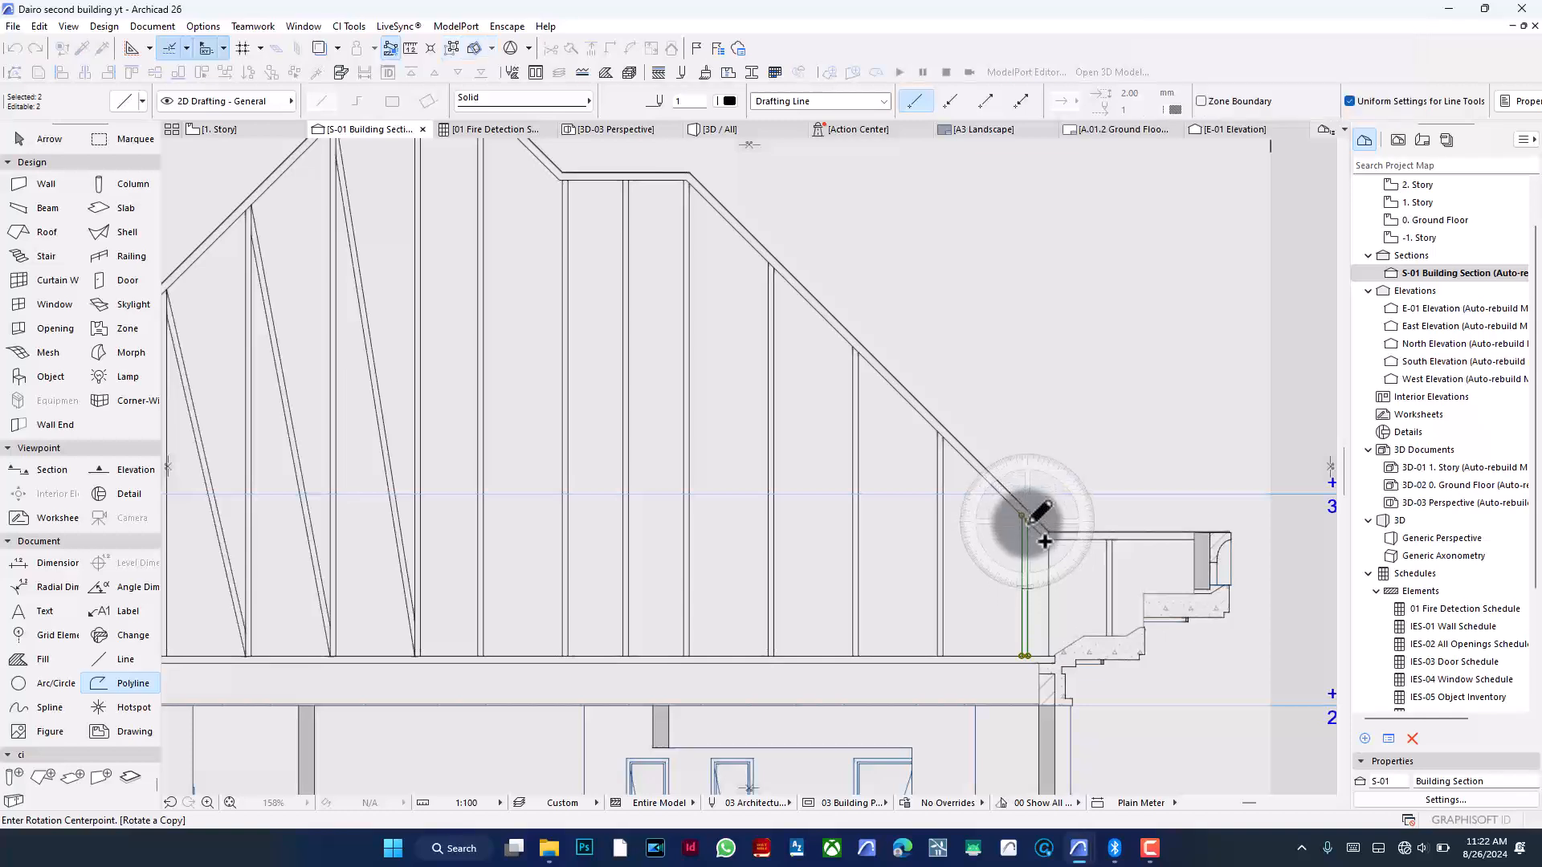
left_click(1024, 654)
left_click(936, 653)
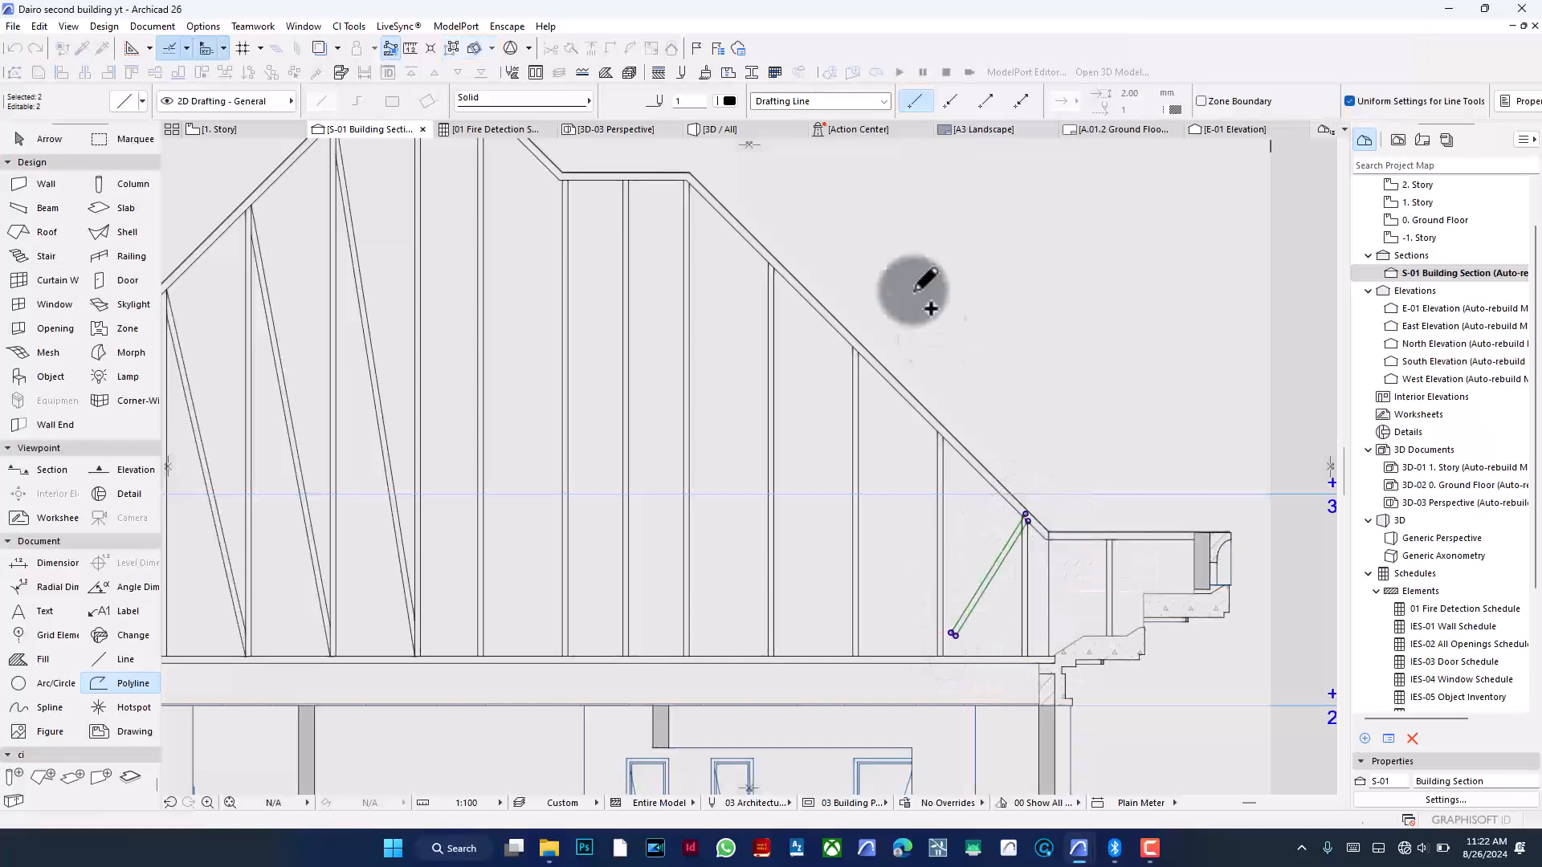
- Adjust the new diagonal's ends to the neighbouring vertical line's foot and the roof edge
left_click(594, 49)
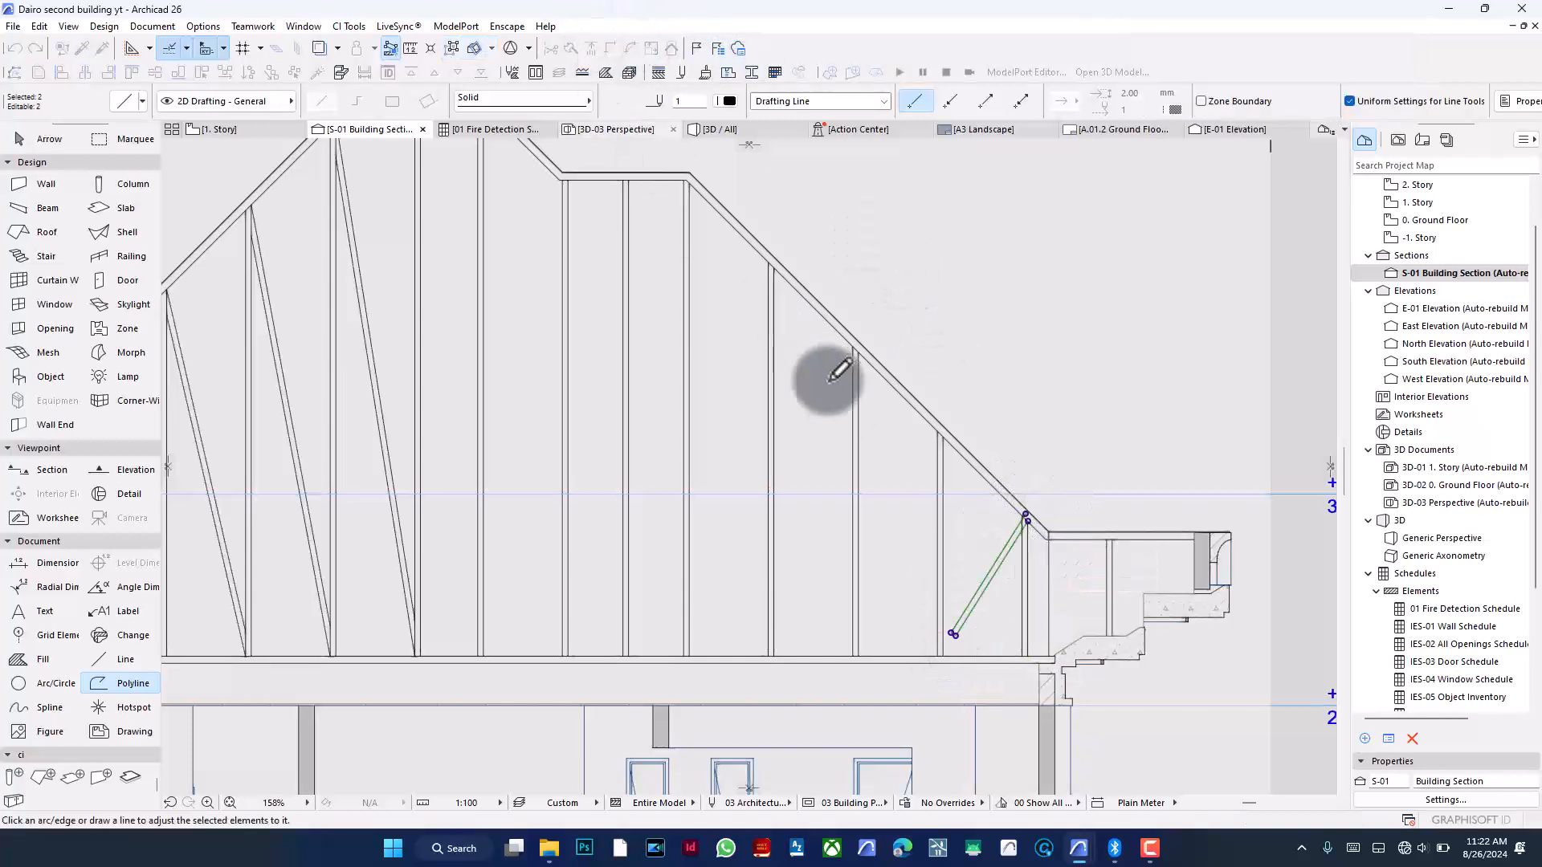
scroll(1000, 551, "up", 3)
left_click(899, 485)
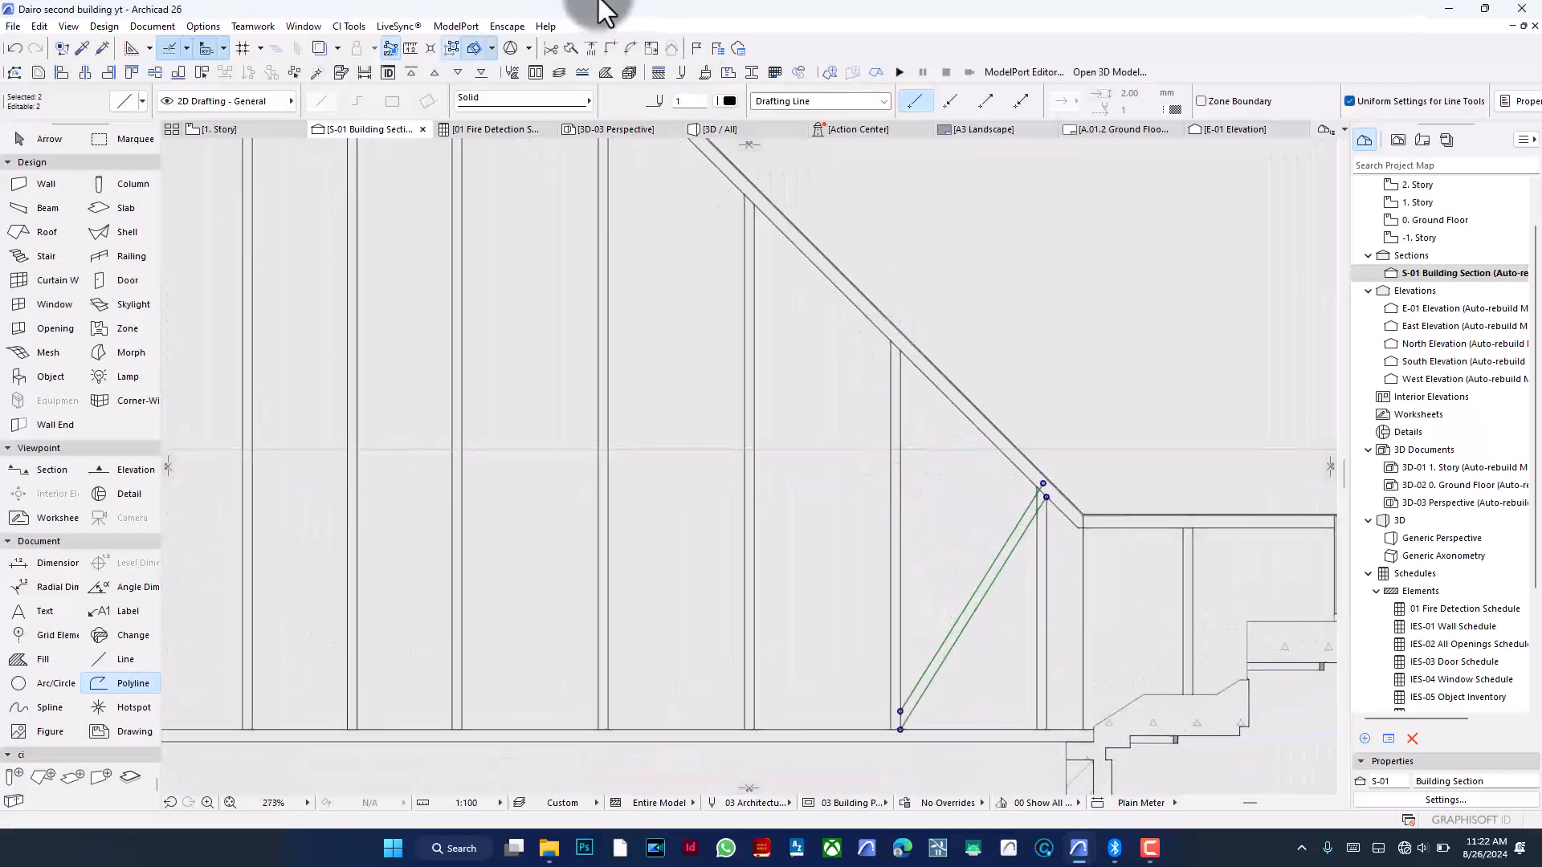
left_click(601, 50)
left_click(1036, 532)
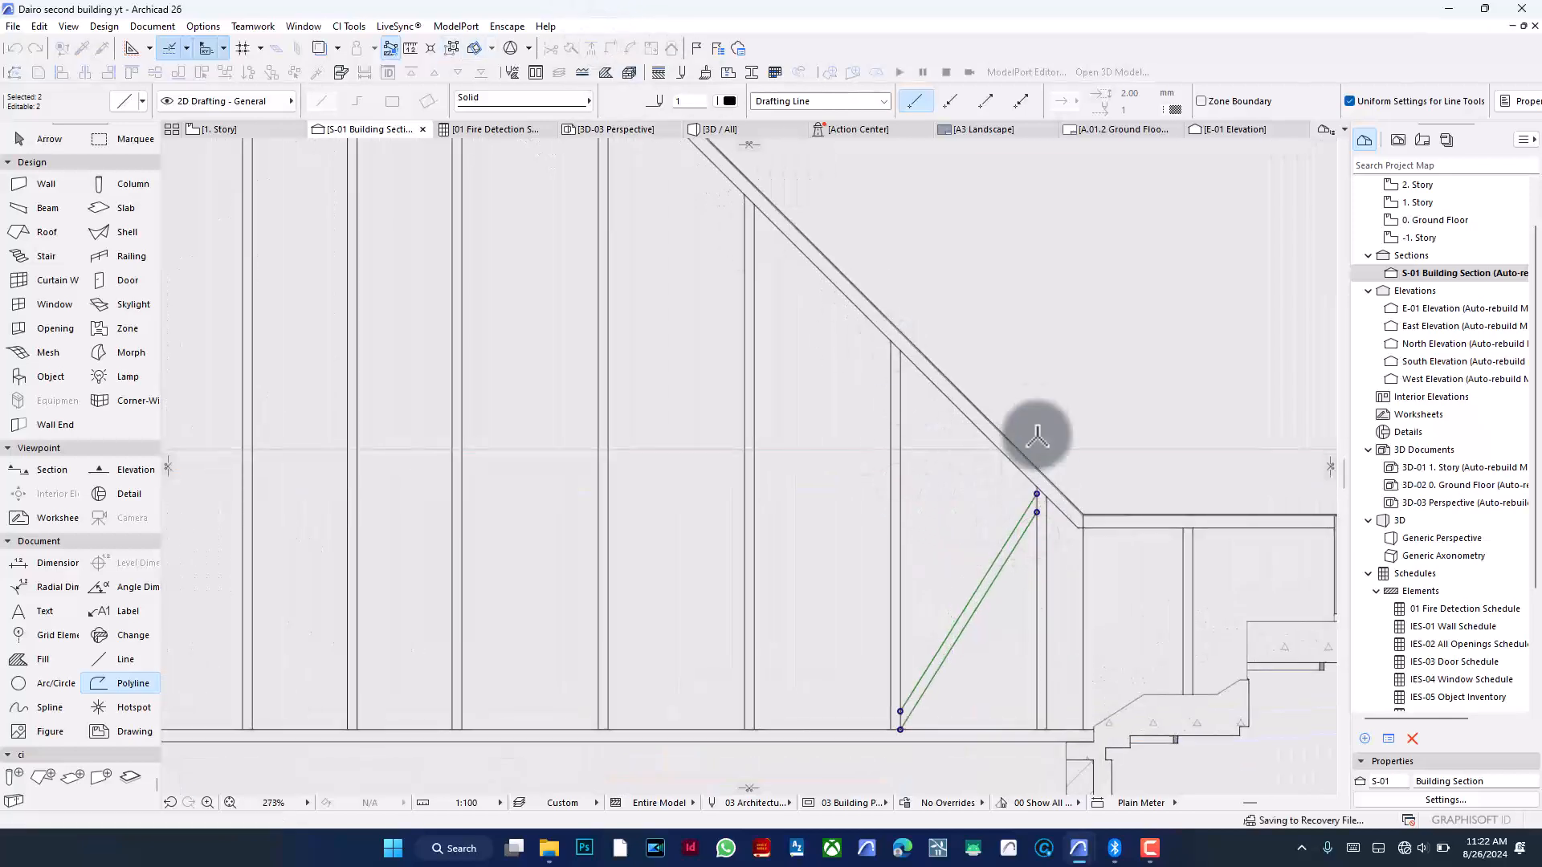
key("Escape")
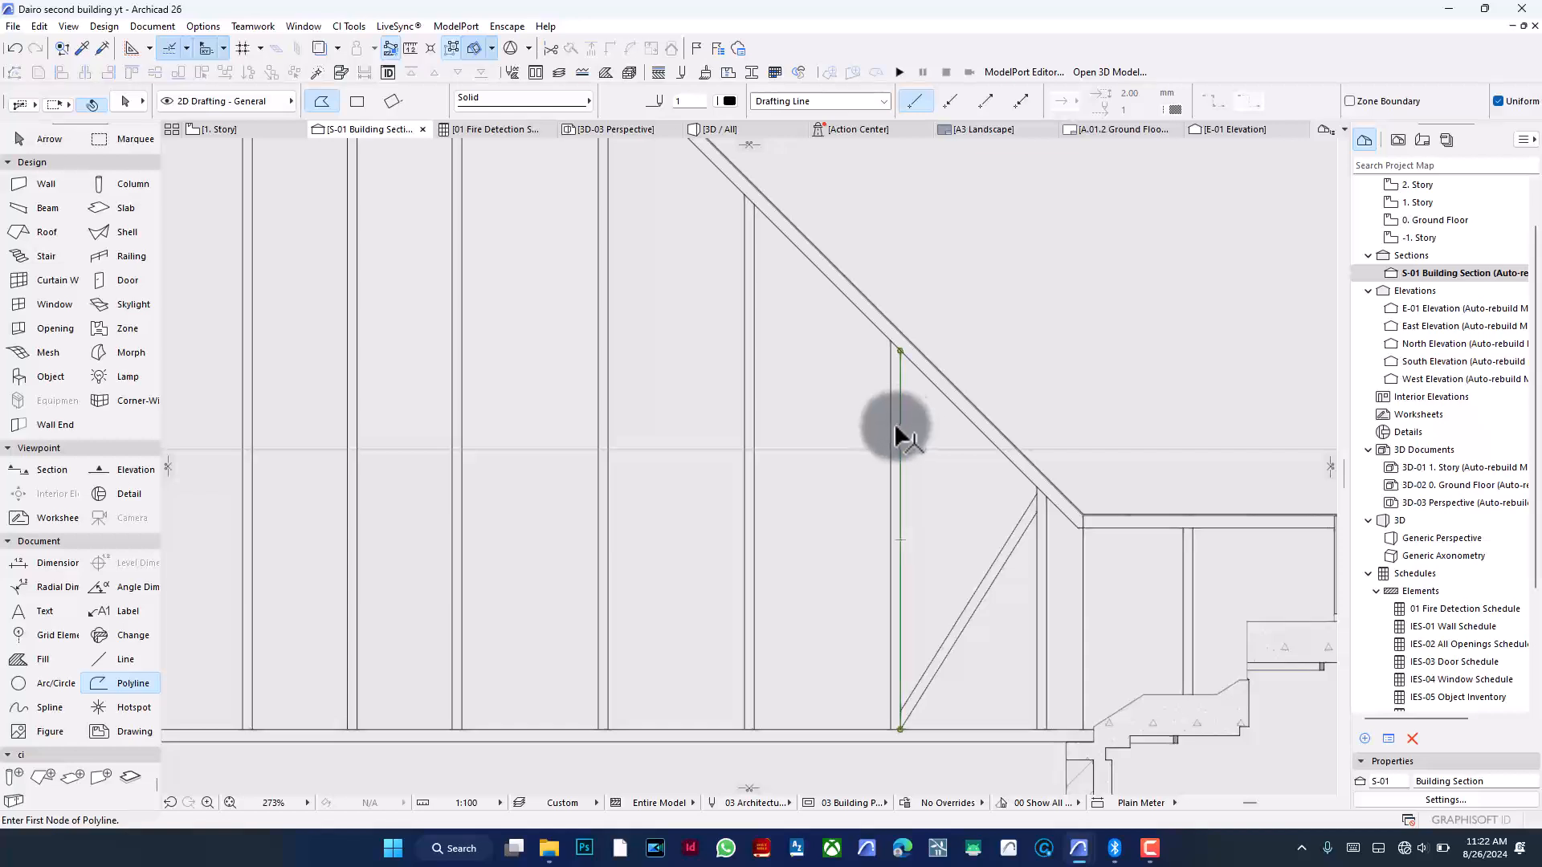
- Rotate the next vertical guide line about its top end by about 24° into a diagonal
left_click(896, 434, "shift")
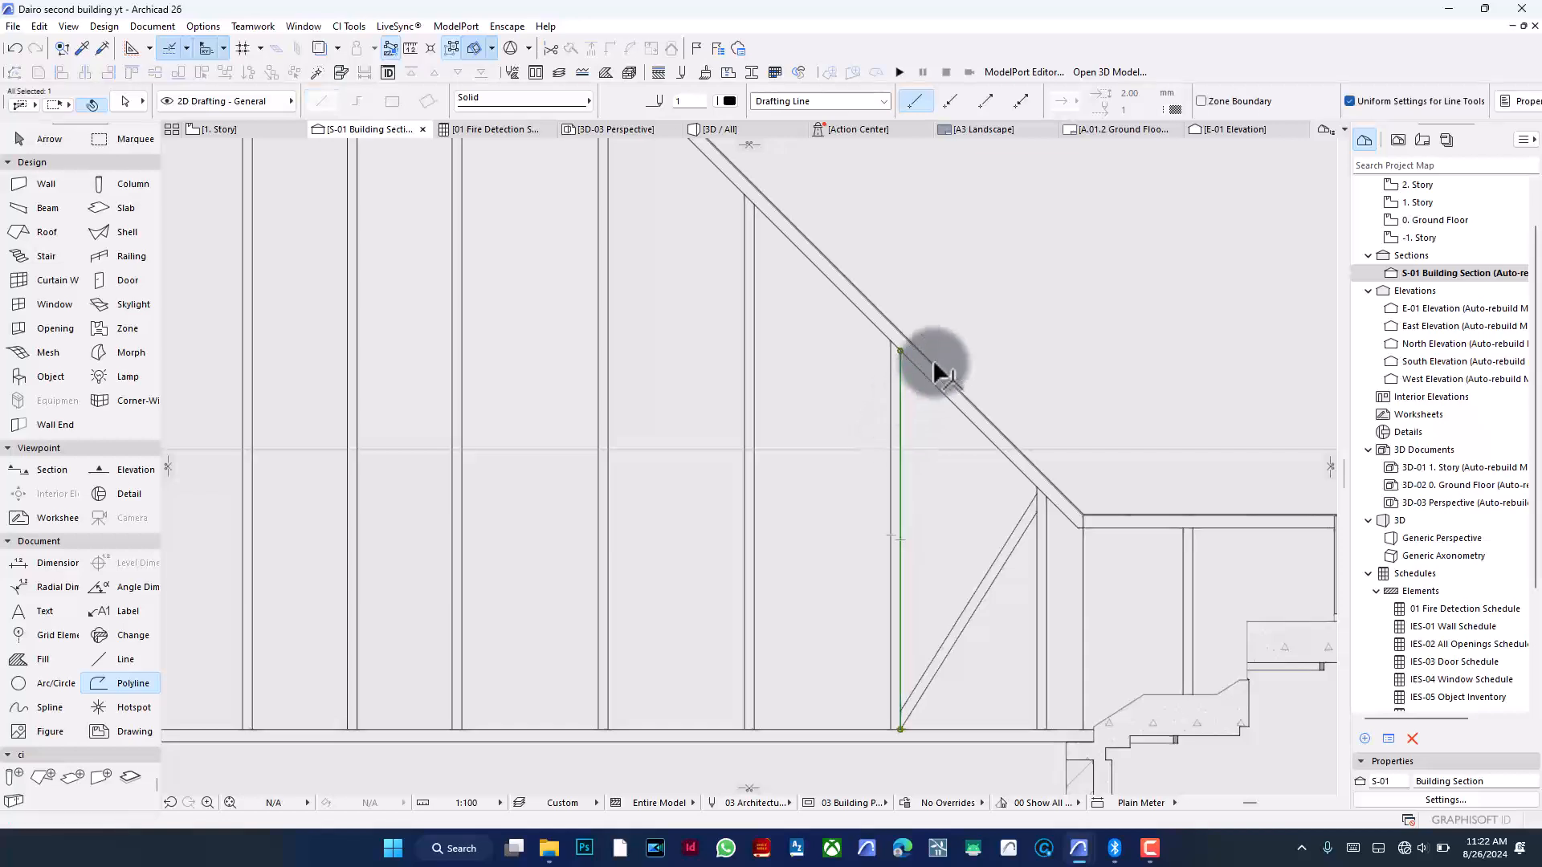
key("ctrl+e")
key("Escape")
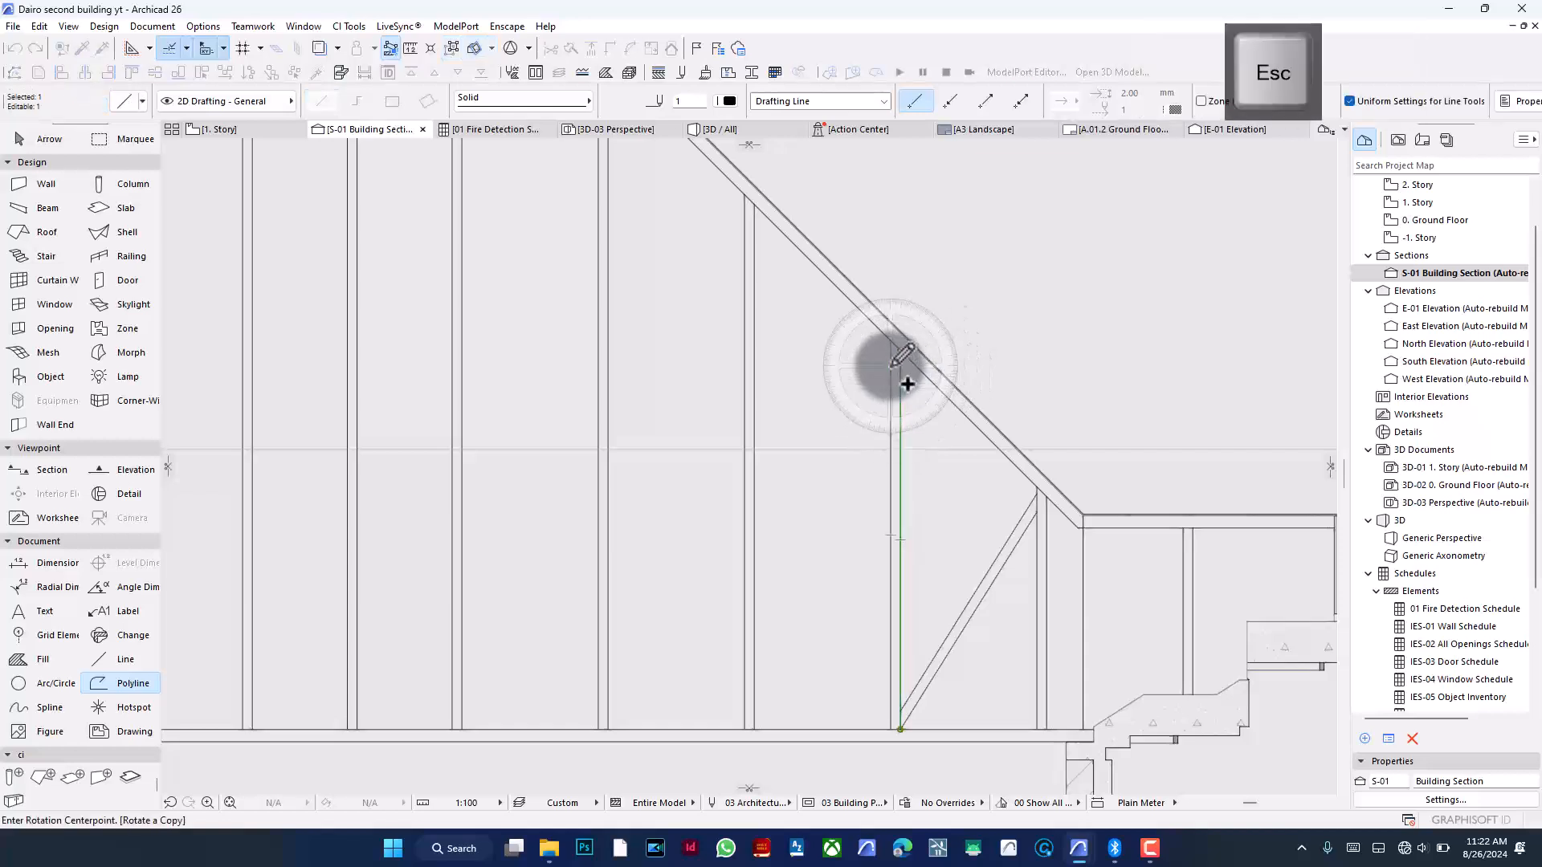
left_click(891, 368, "shift")
key("ctrl+e")
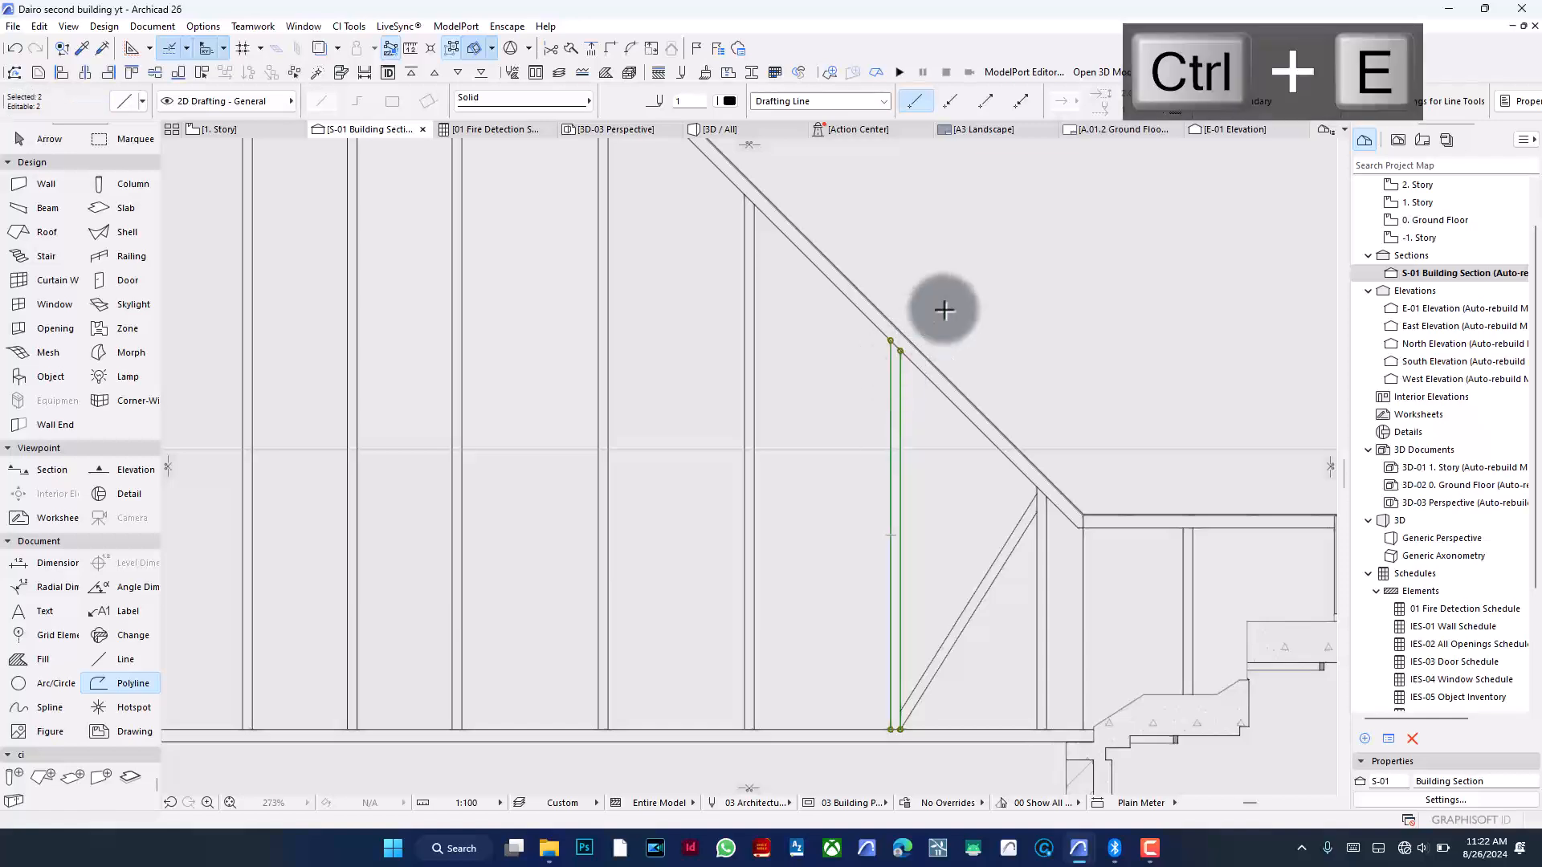
left_click(890, 341)
left_click(890, 417)
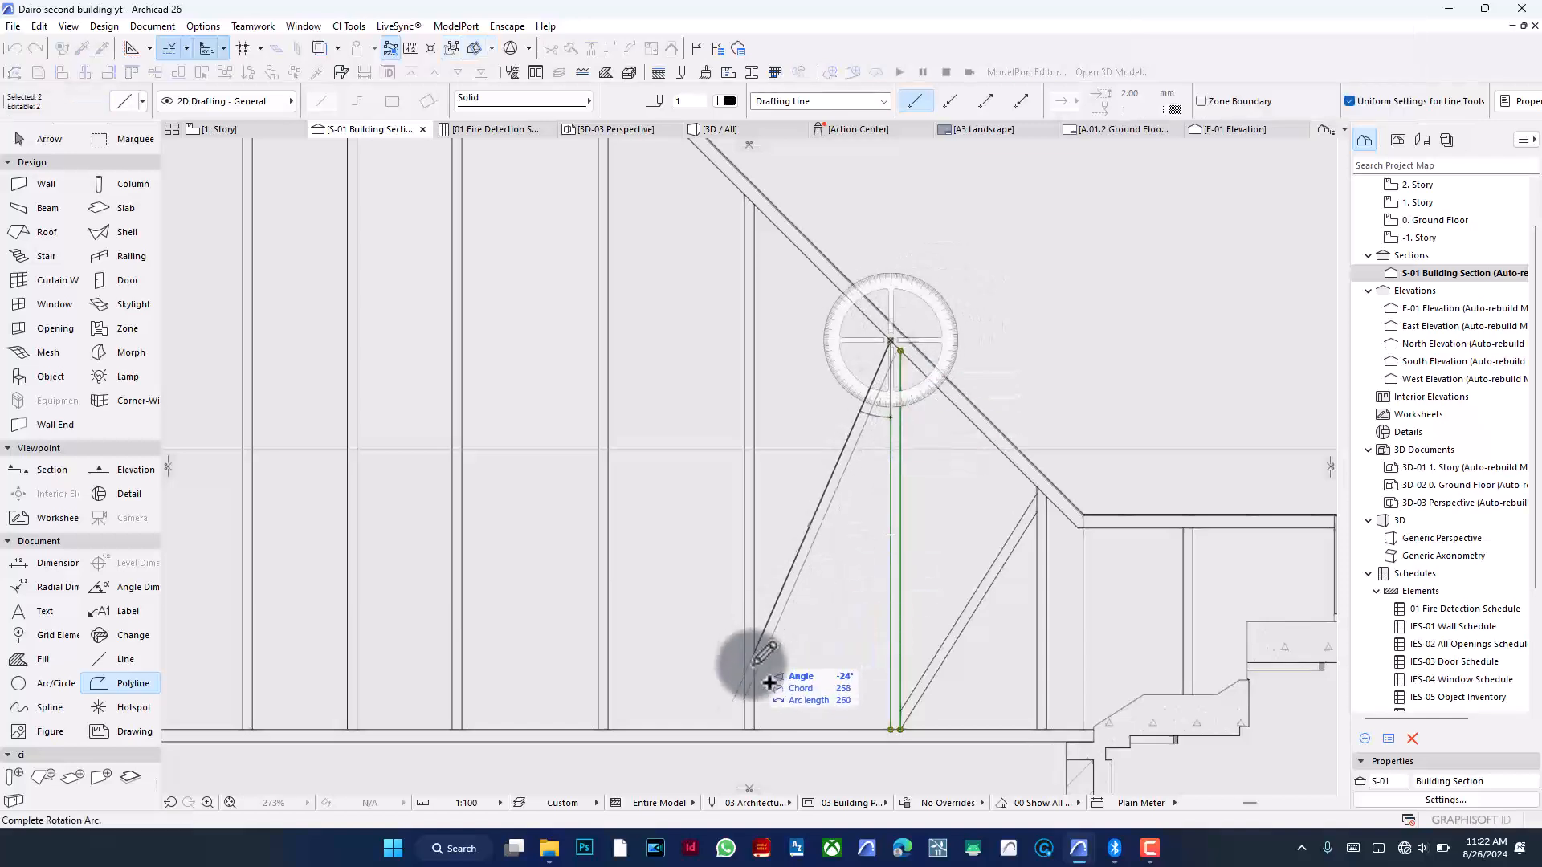
left_click(745, 727)
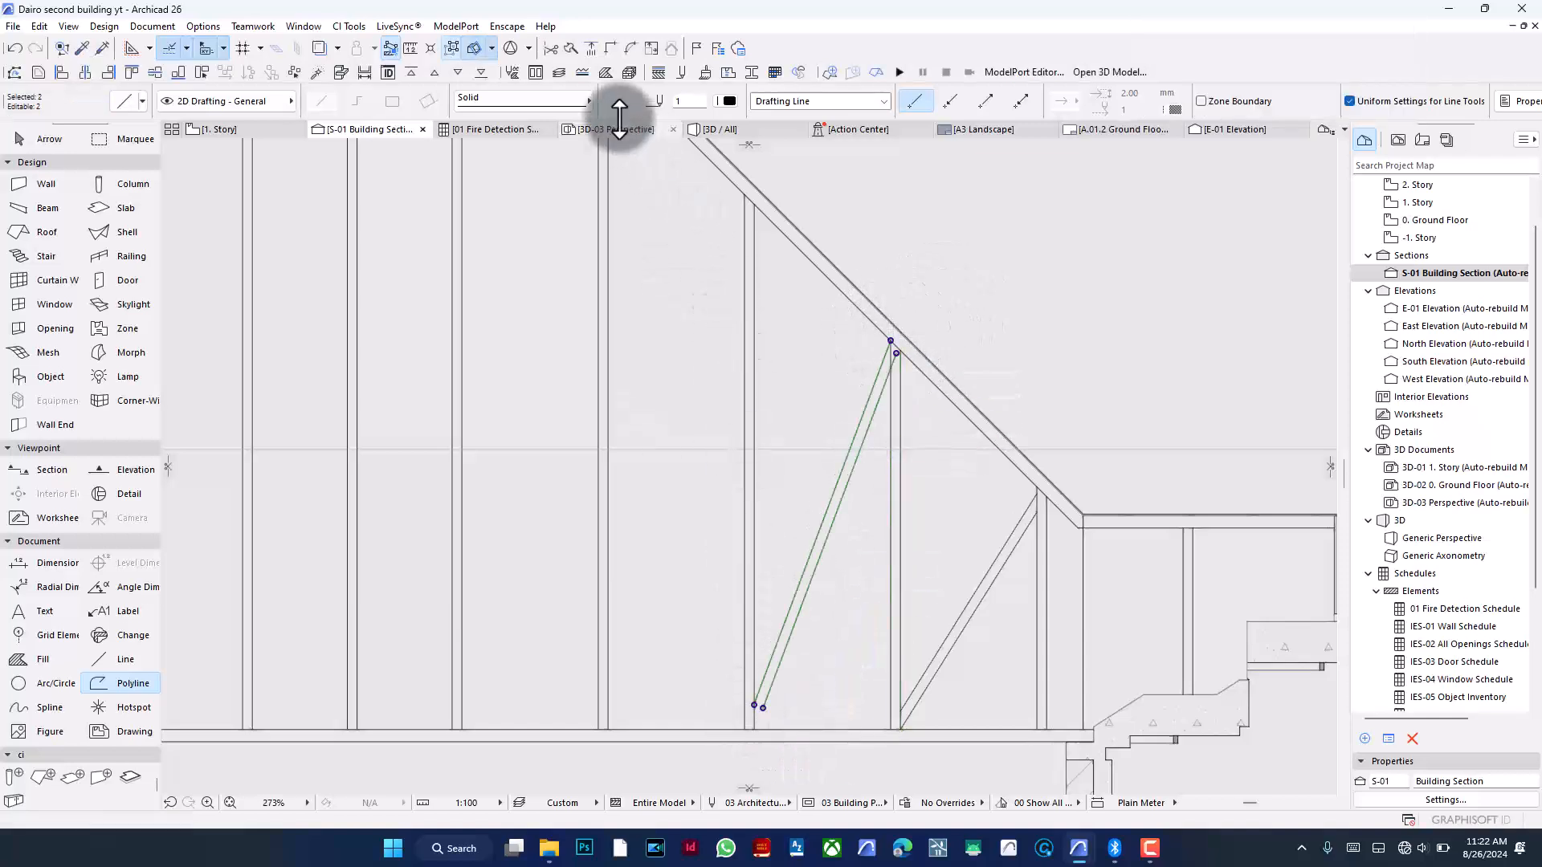
- Adjust the 24° diagonal's ends to the neighbouring vertical line's foot and the roof edge
left_click(587, 52)
left_click(754, 311)
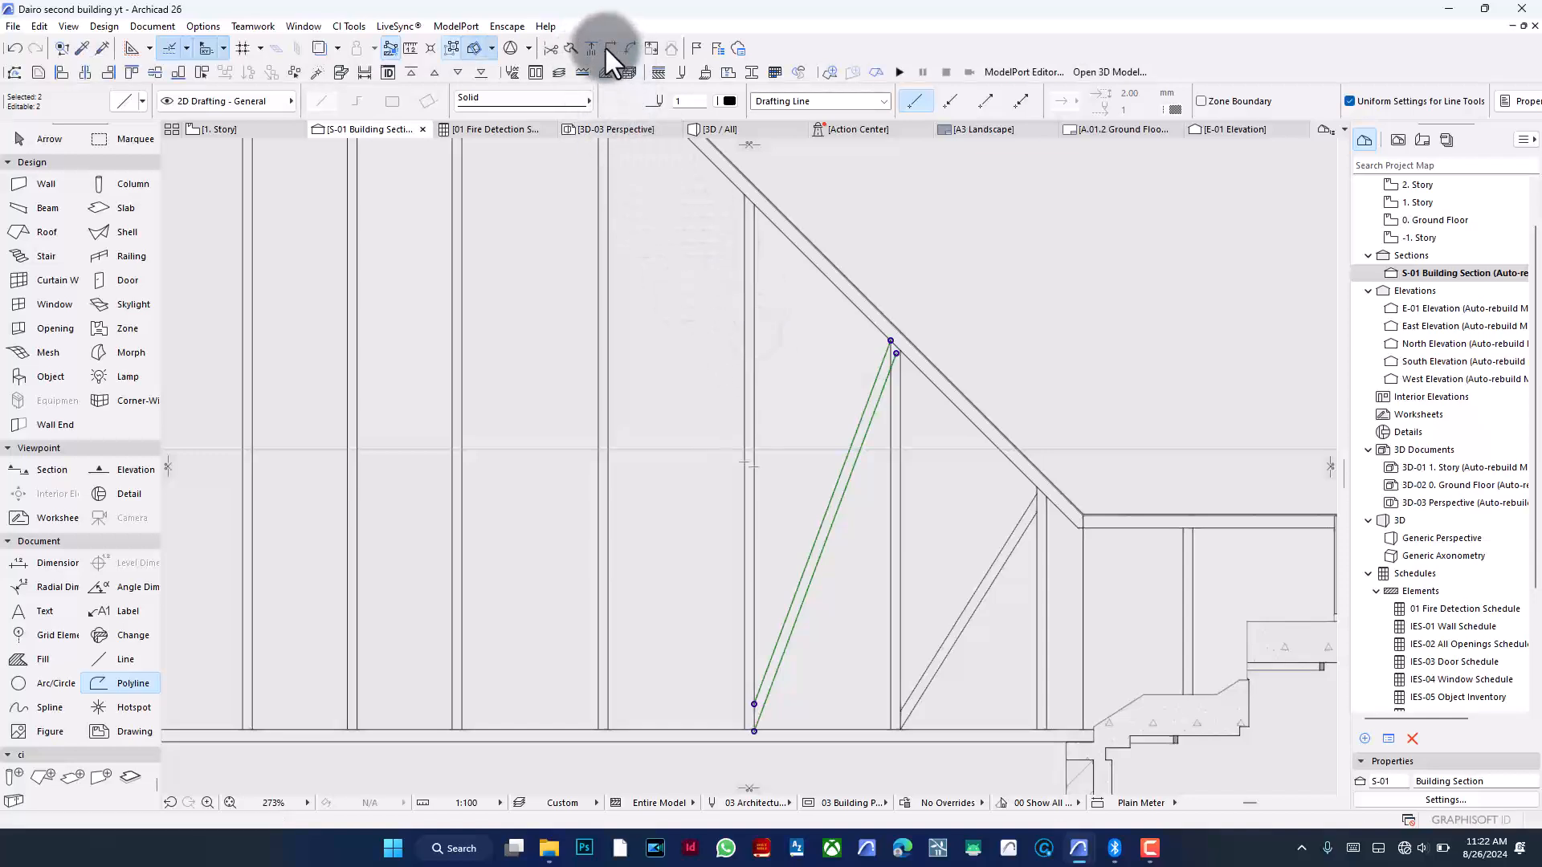
left_click(599, 49)
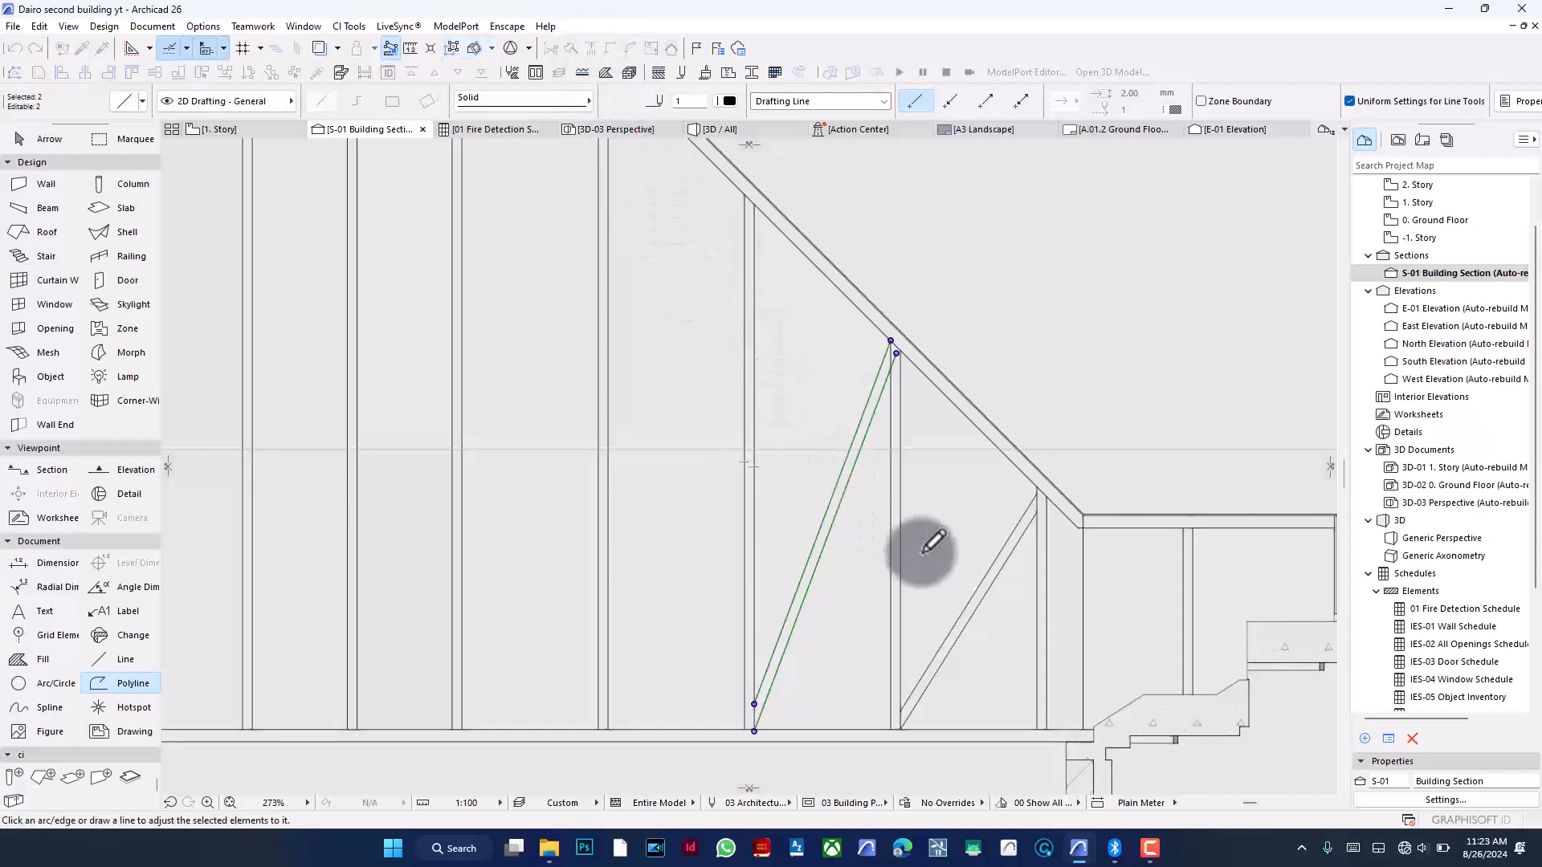
left_click(891, 486)
key("Escape")
- Rotate the following vertical guide line about its top end by about 15° into a diagonal
scroll(1121, 486, "down", 2)
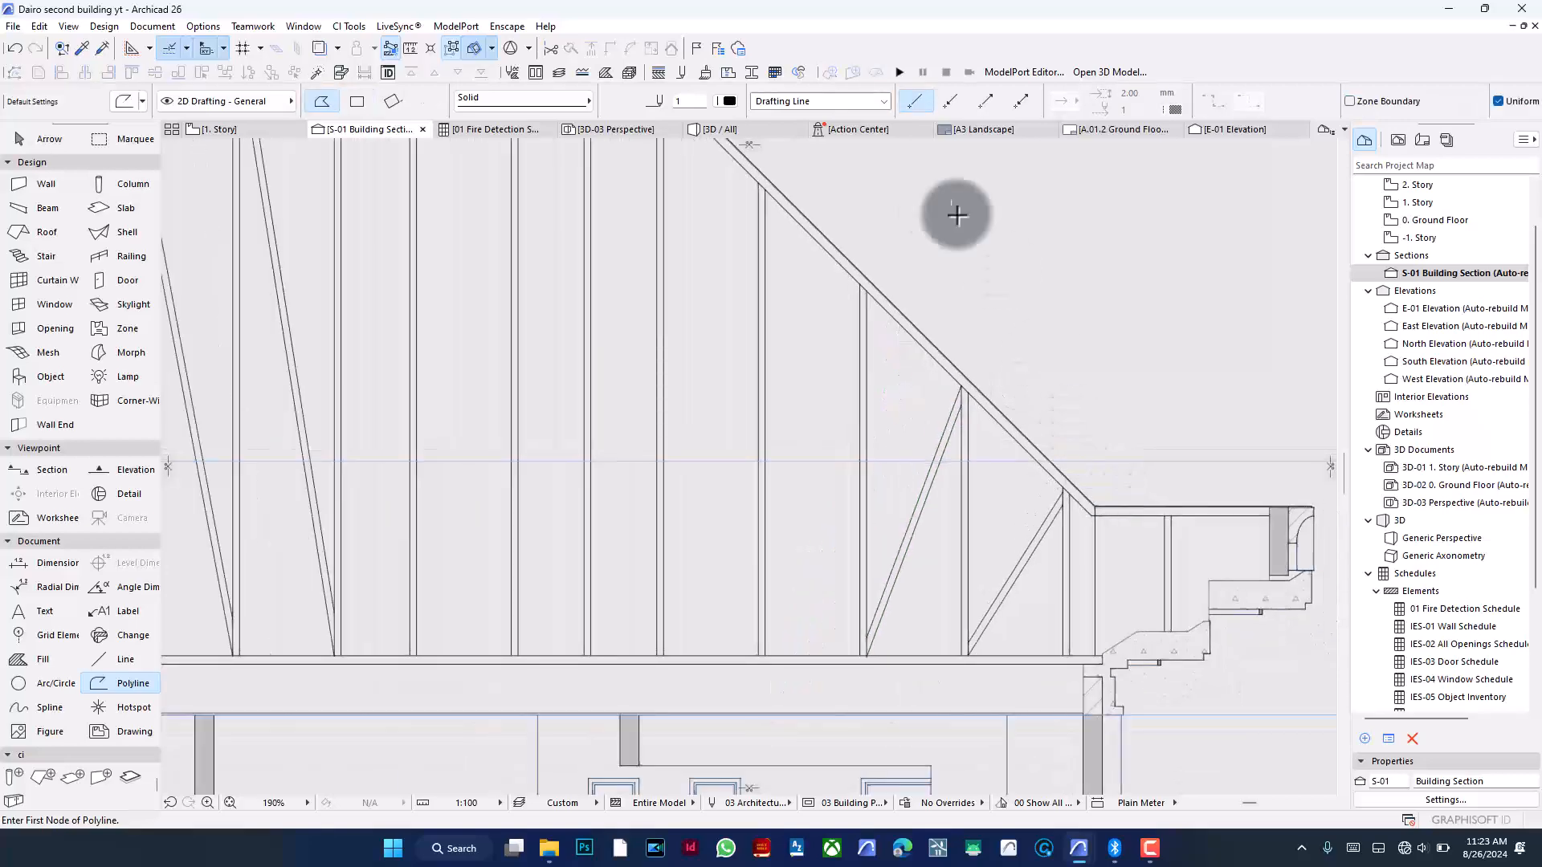
scroll(1147, 734, "down", 1)
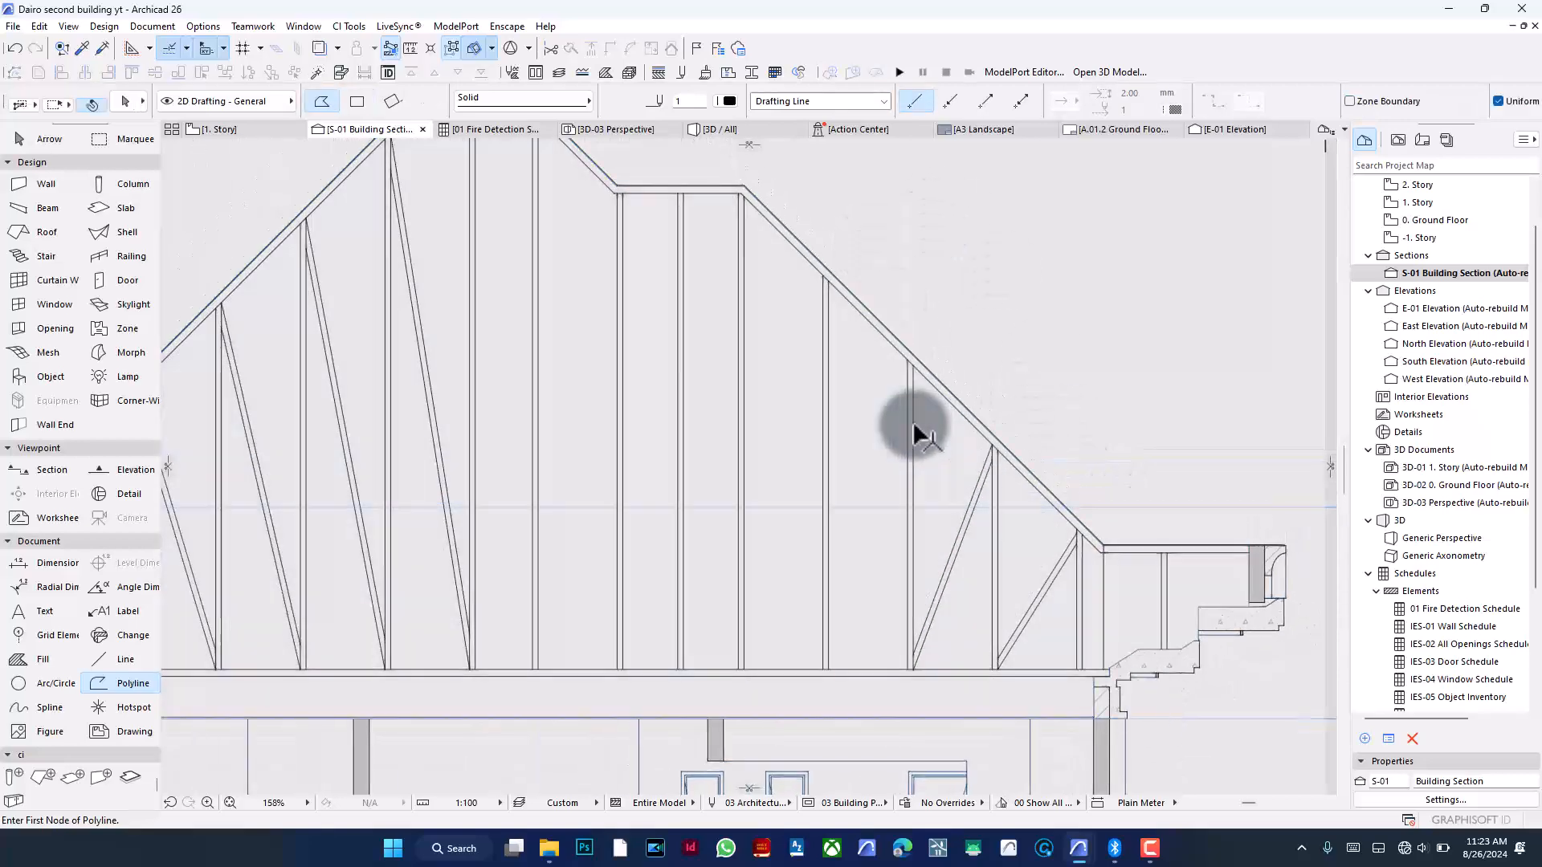
left_click(909, 424, "shift")
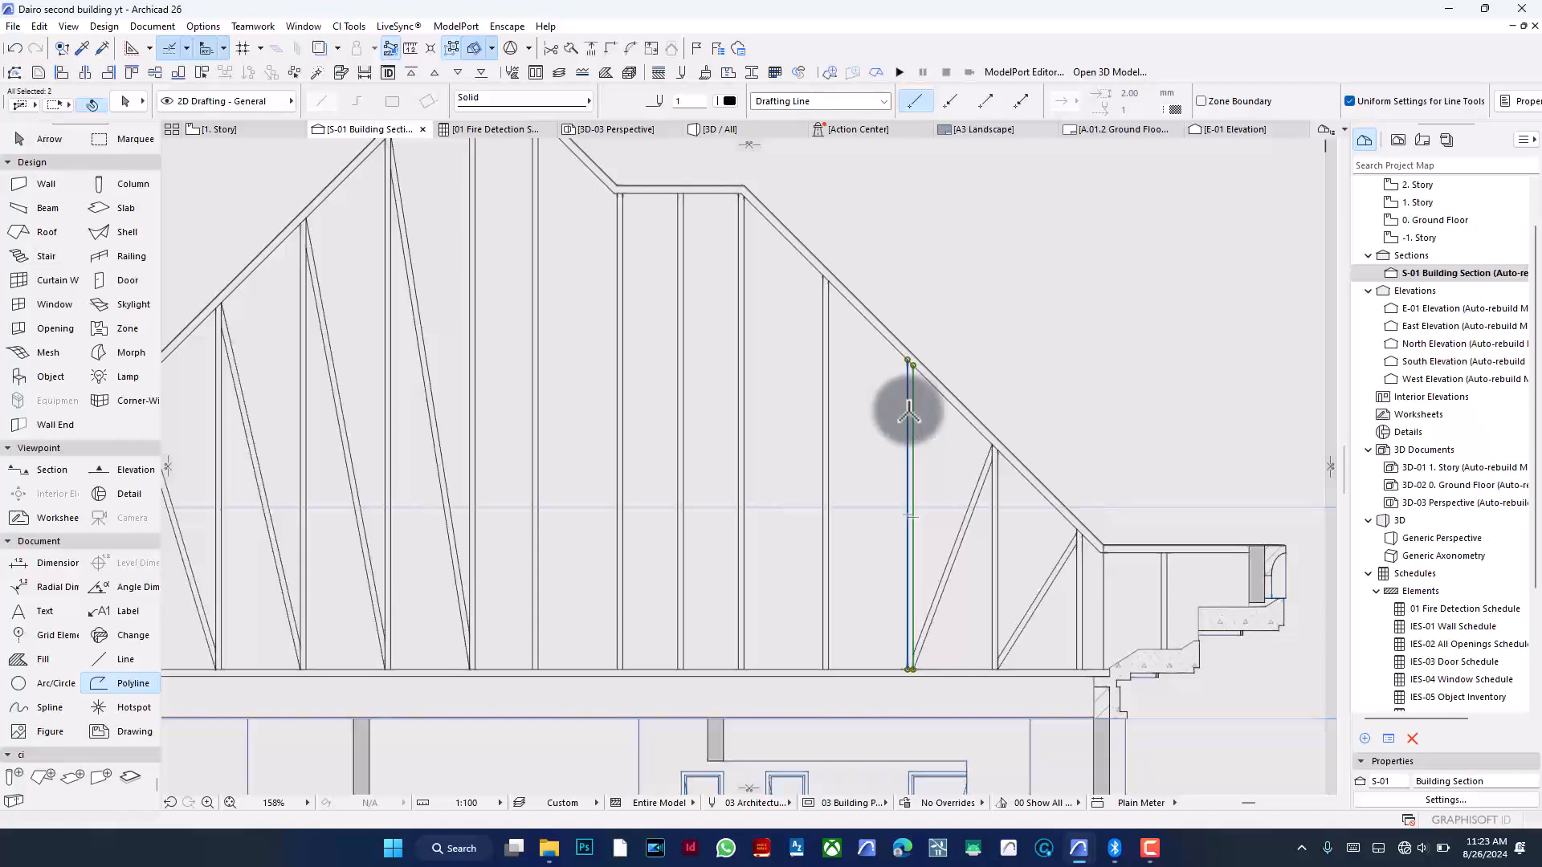
key("ctrl+e")
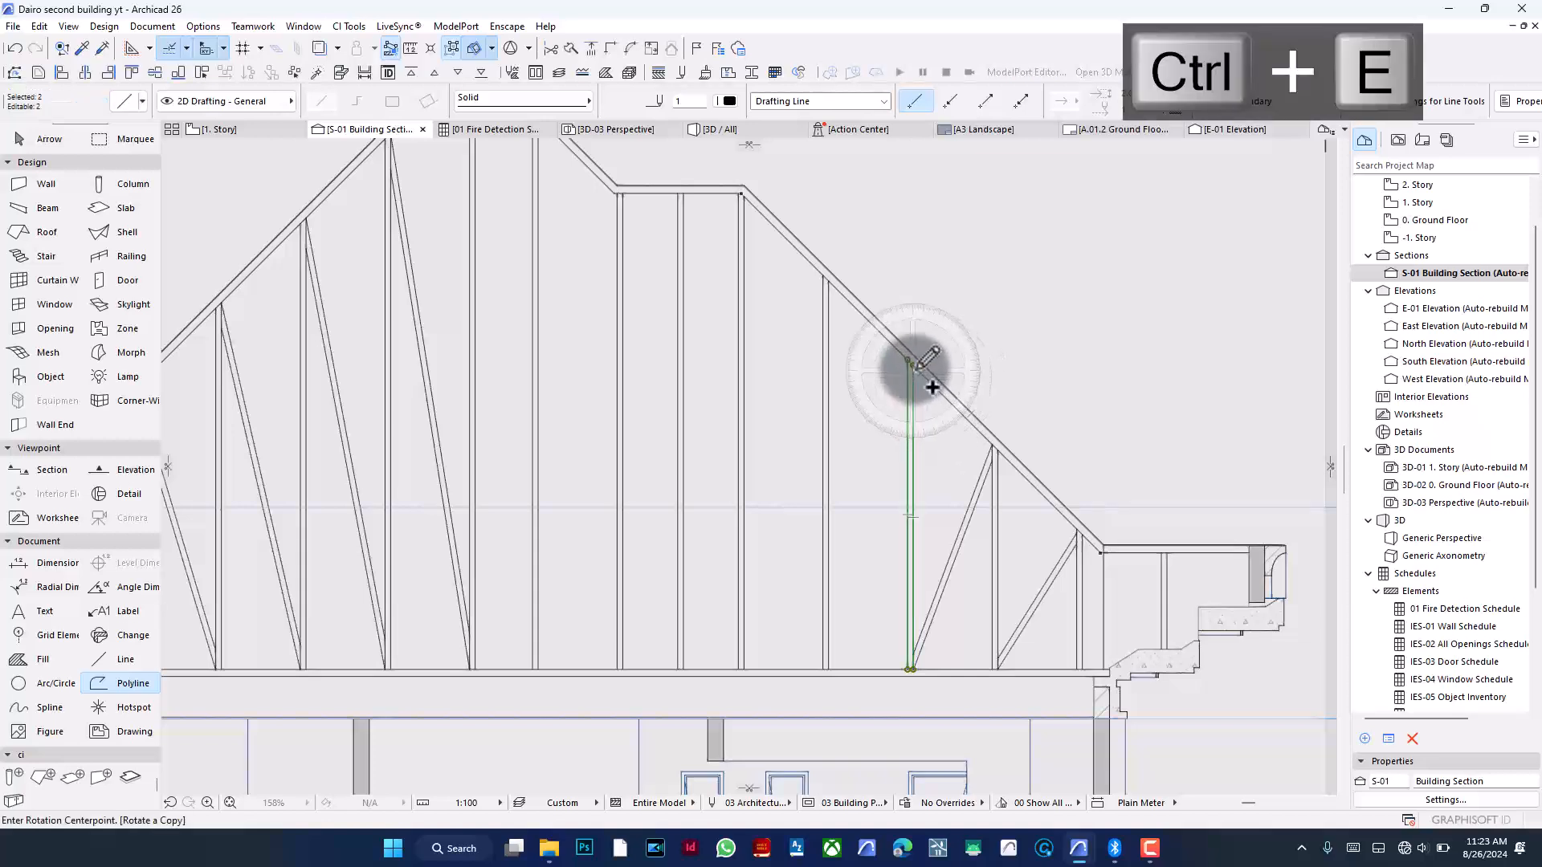
left_click(913, 365)
left_click(911, 515)
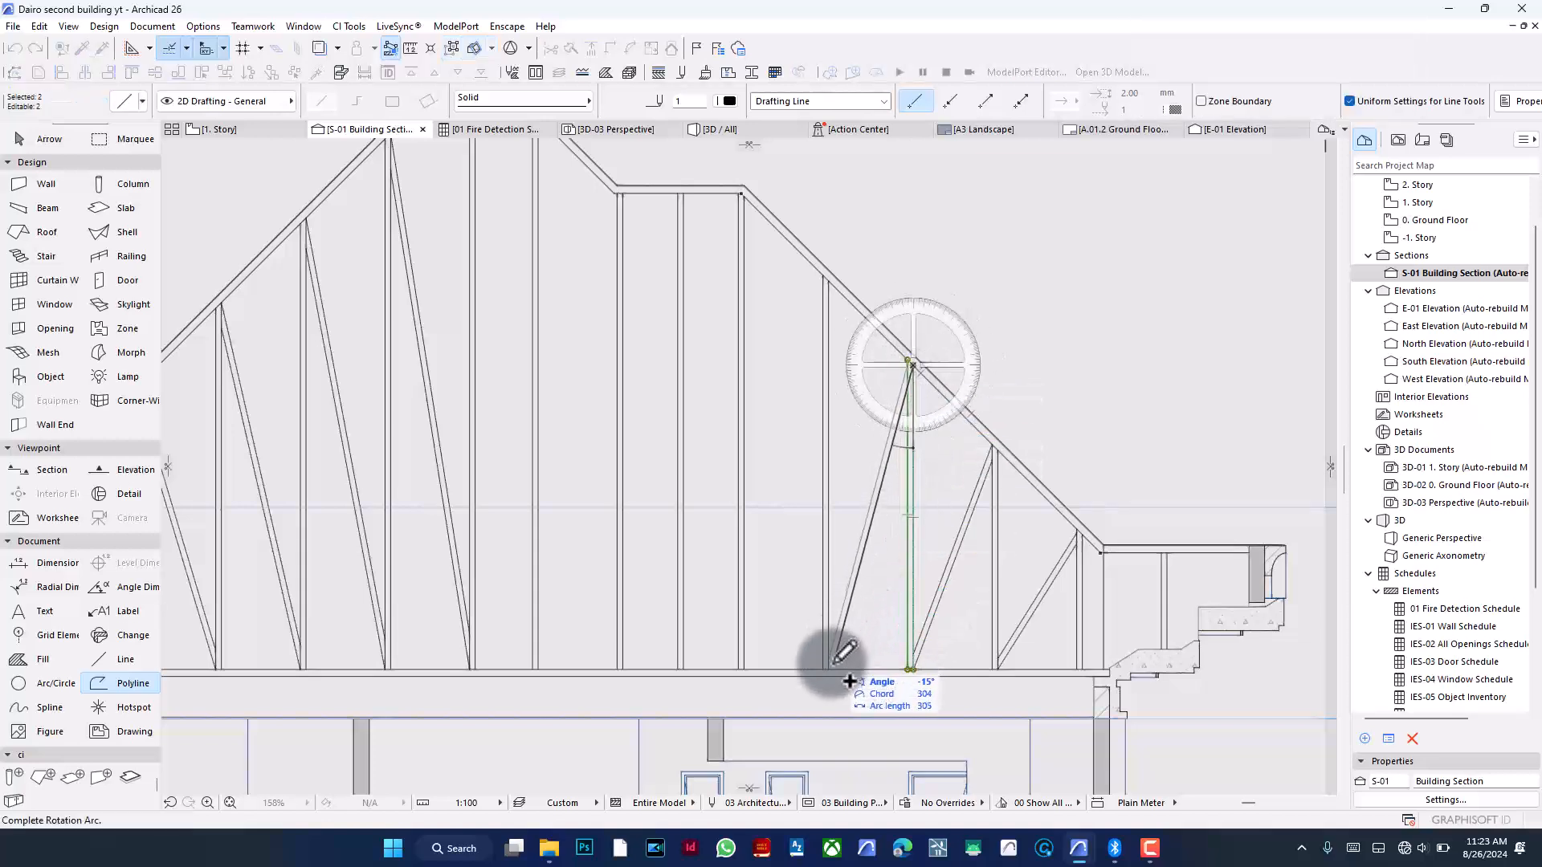
left_click(827, 669)
- Adjust the 15° diagonal's lower end to the neighbouring line, then undo the adjustment
left_click(591, 49)
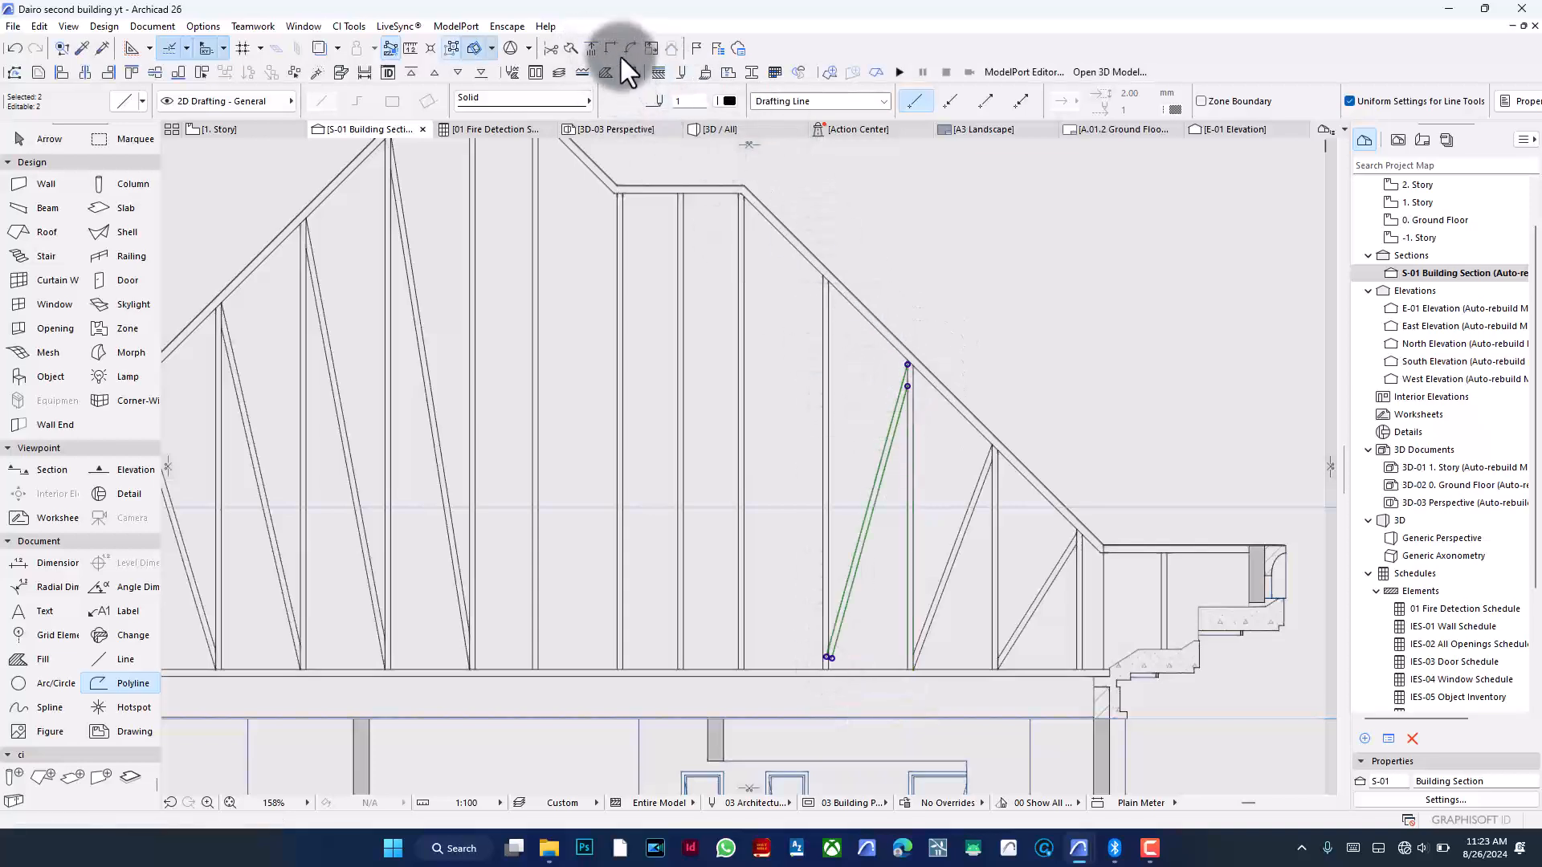
left_click(830, 346)
key("Escape")
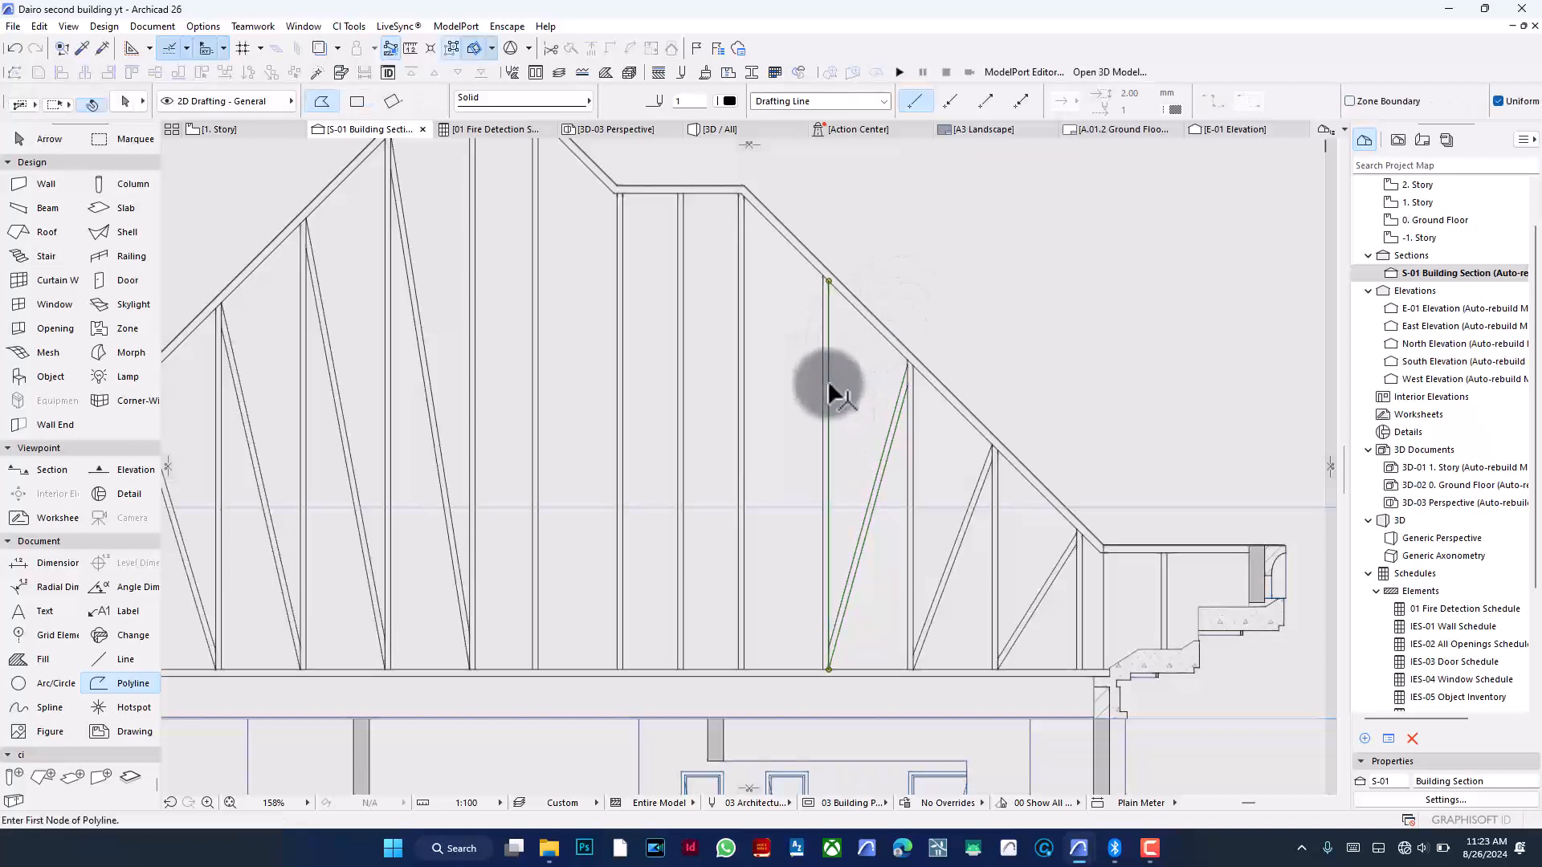
left_click(823, 387, "shift")
key("ctrl+z")
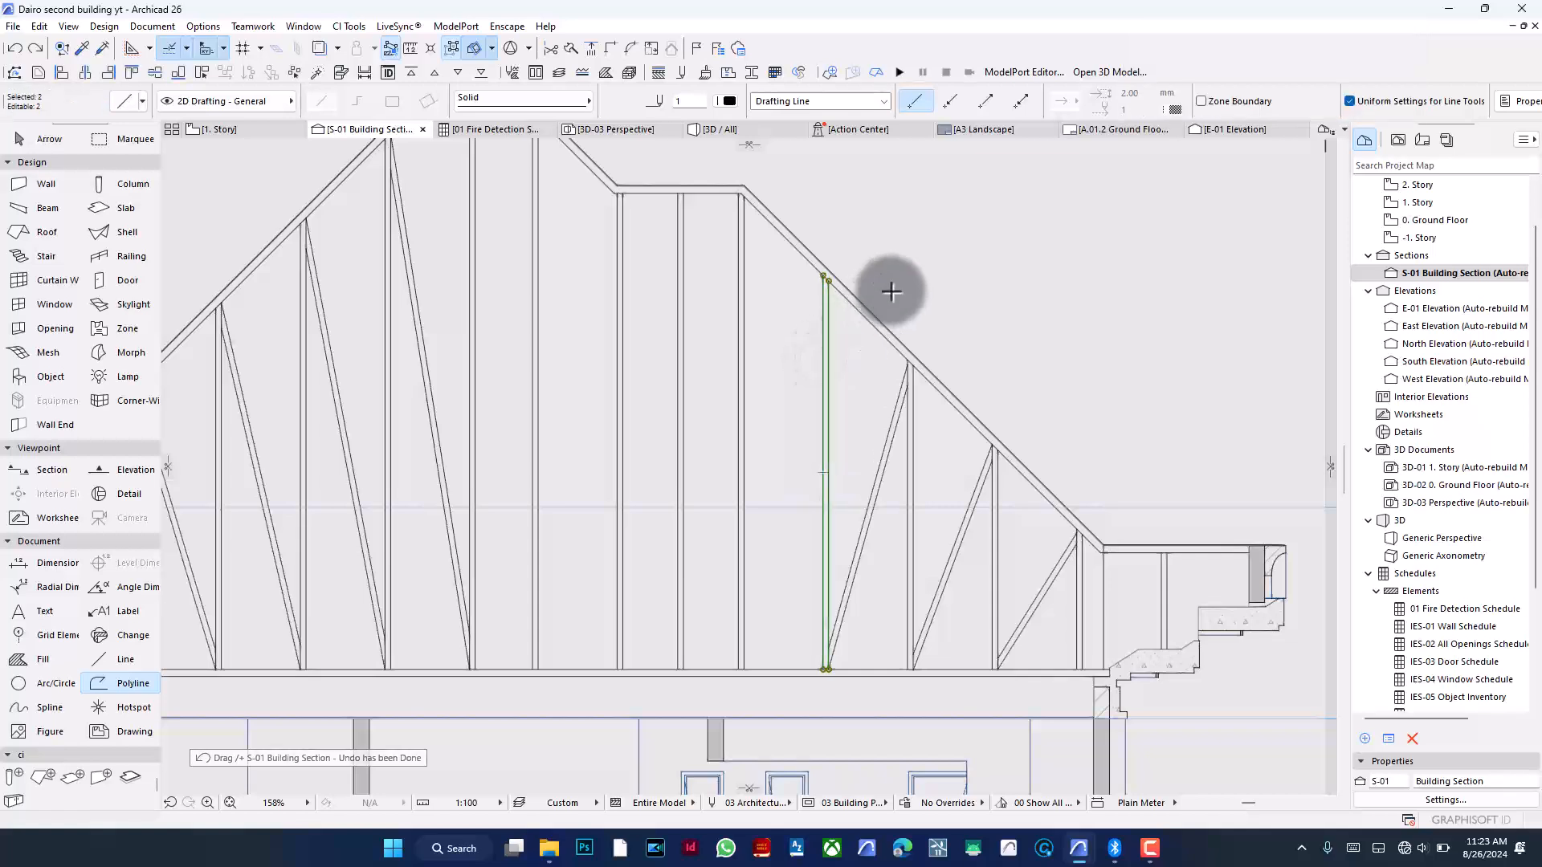
- Rotate the neighbouring vertical guide line about its top end into a diagonal
key("ctrl+e")
left_click(827, 279)
left_click(828, 389)
left_click(743, 669)
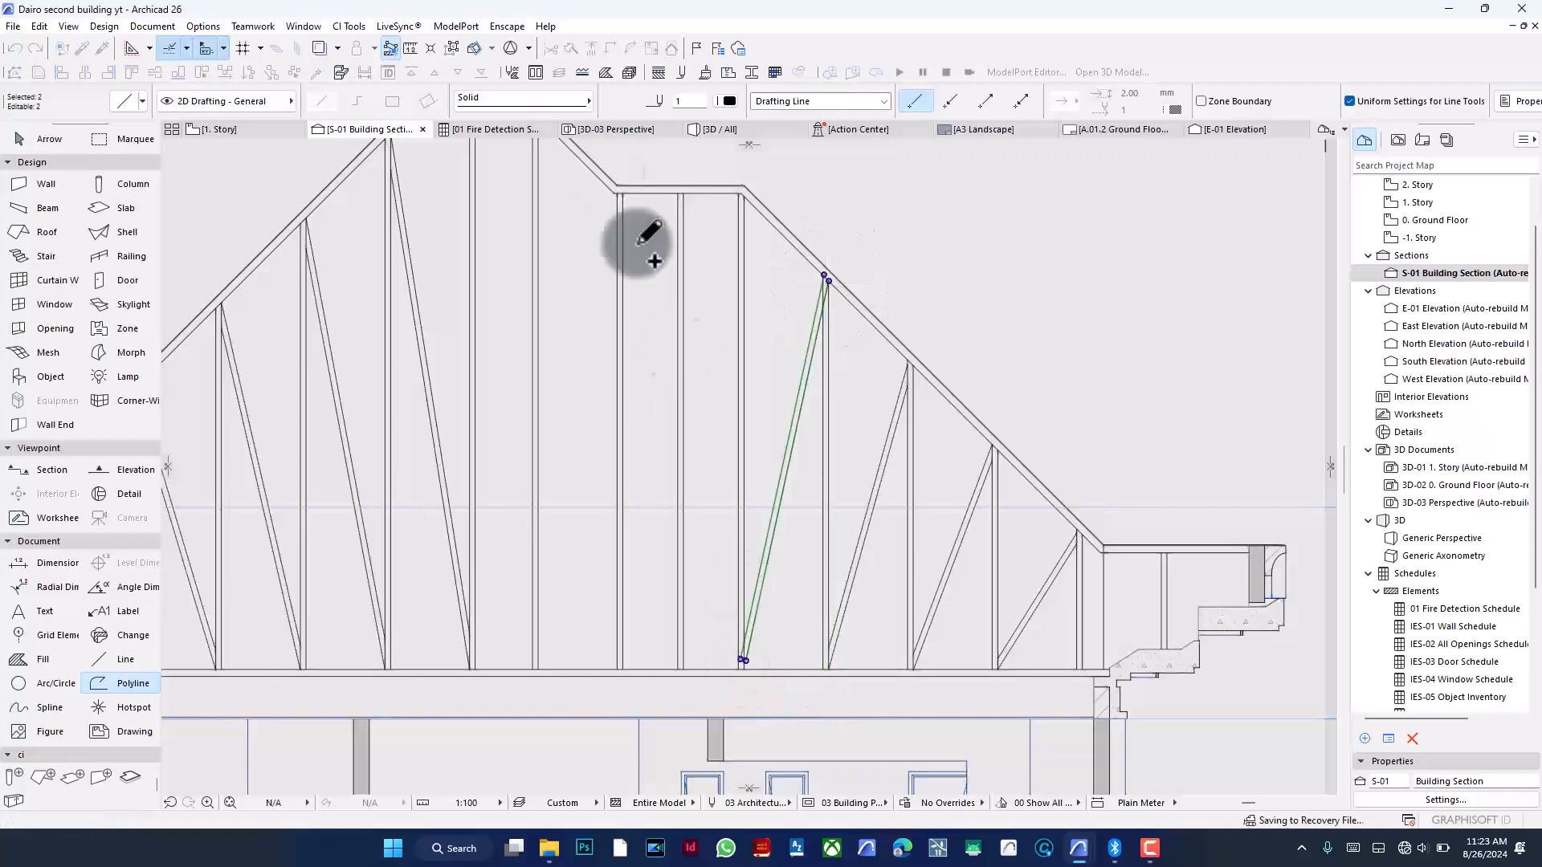
- Adjust the new diagonal's lower end to the foot of the next vertical line
left_click(593, 49)
scroll(785, 576, "up", 3)
scroll(776, 572, "up", 1)
left_click(701, 524)
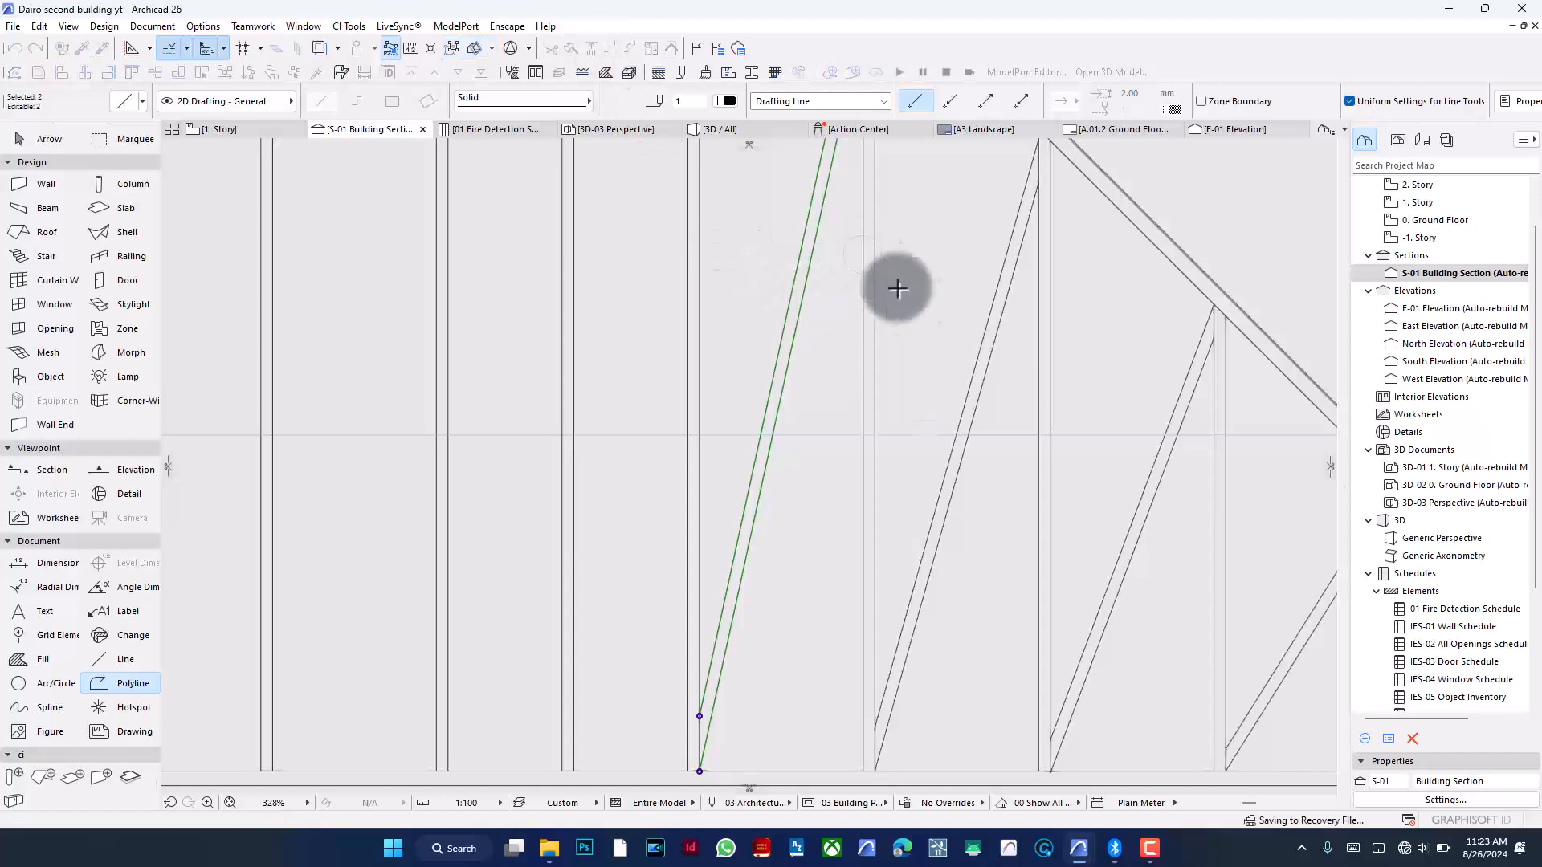
key("Escape")
key("Escape")
left_click(700, 341, "shift")
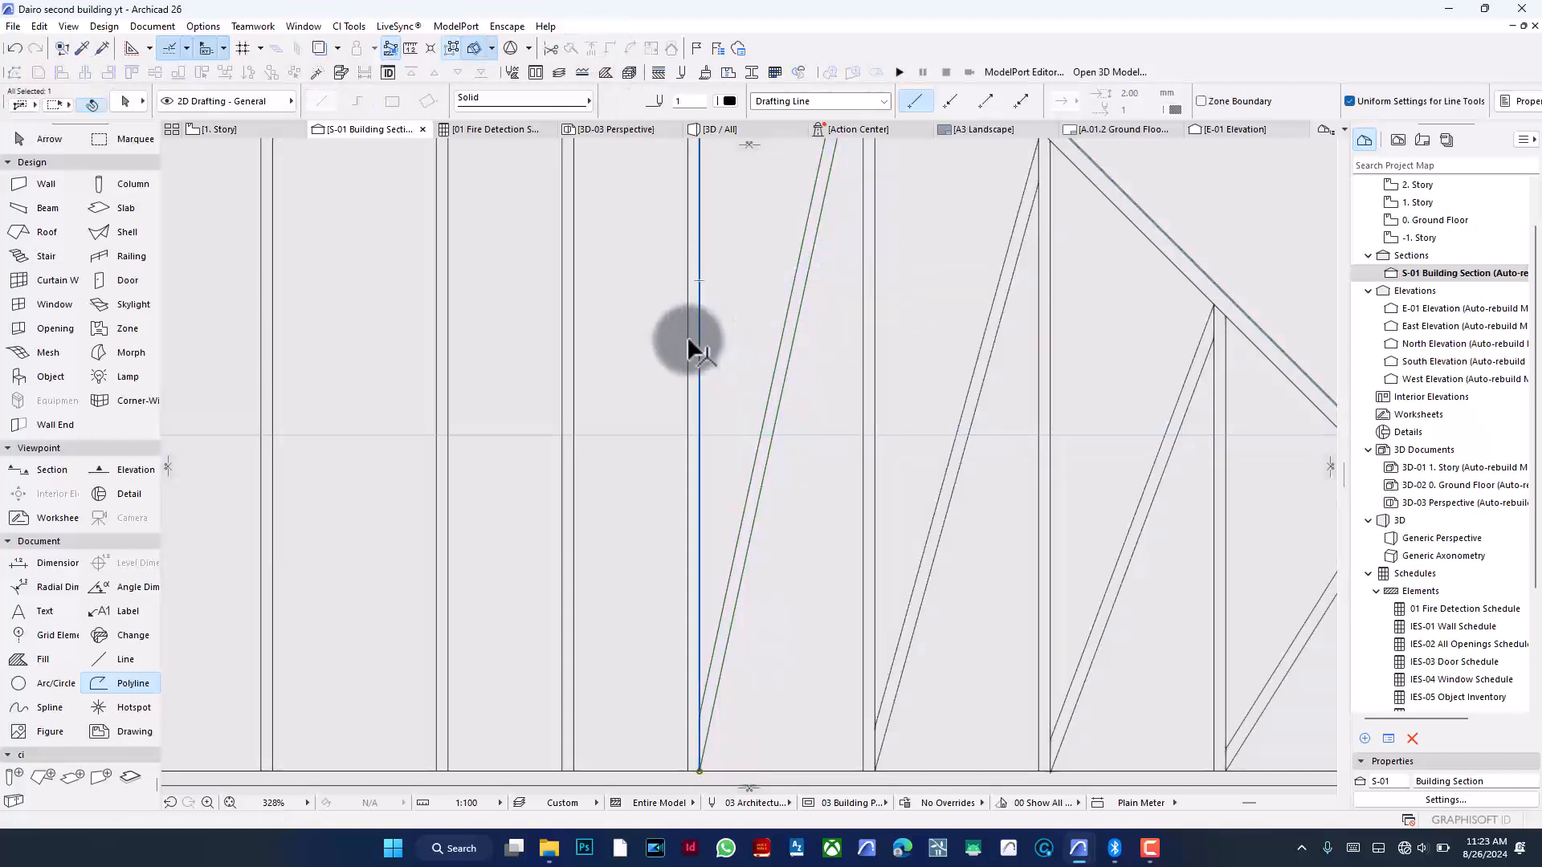
left_click(687, 340, "shift")
key("ctrl+e")
scroll(826, 514, "down", 6)
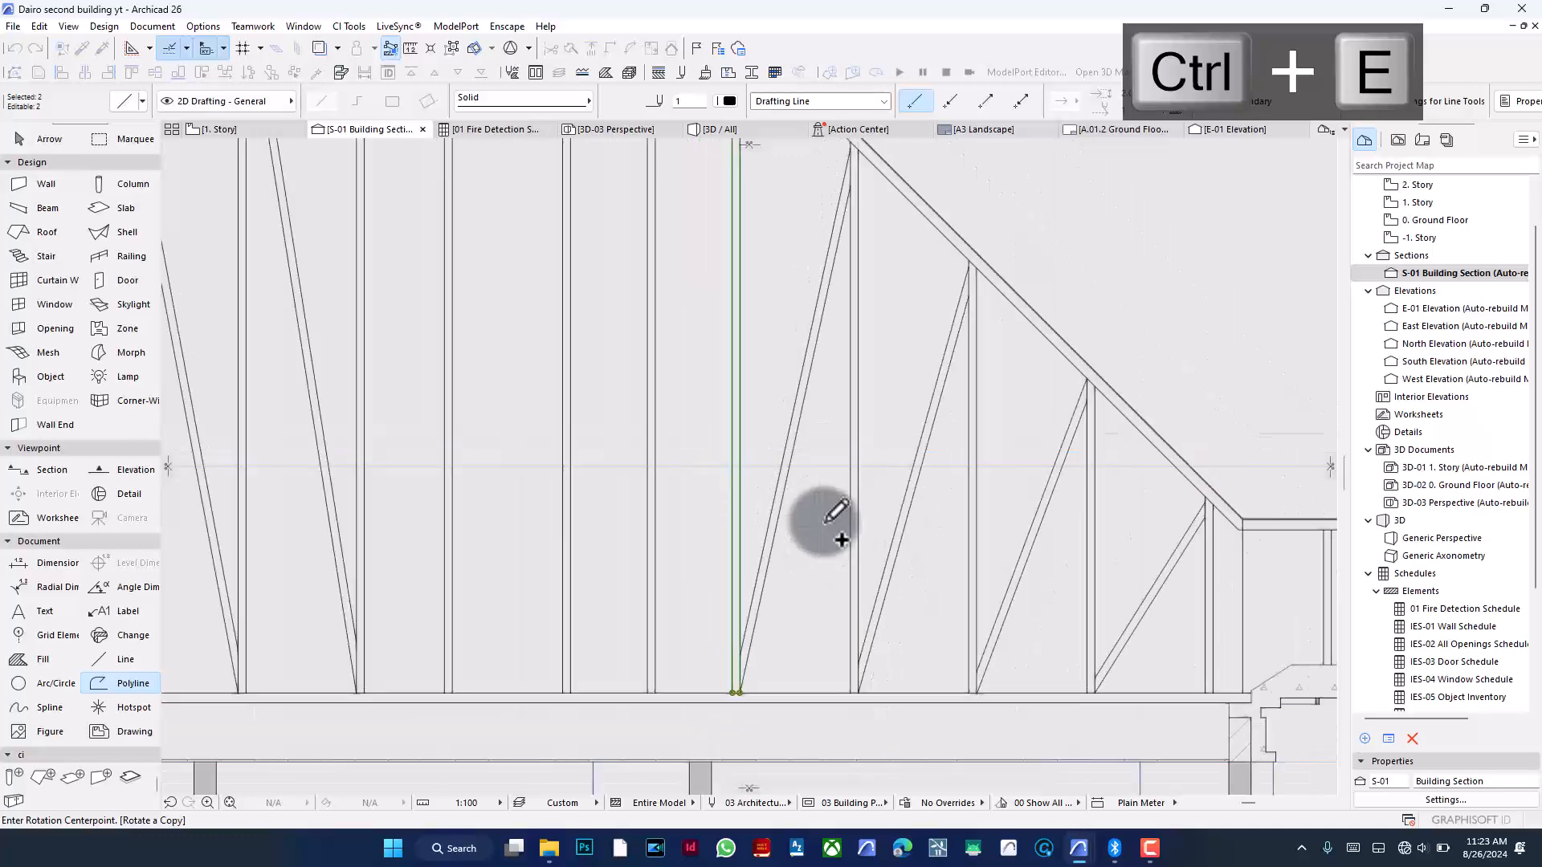
scroll(812, 341, "up", 2)
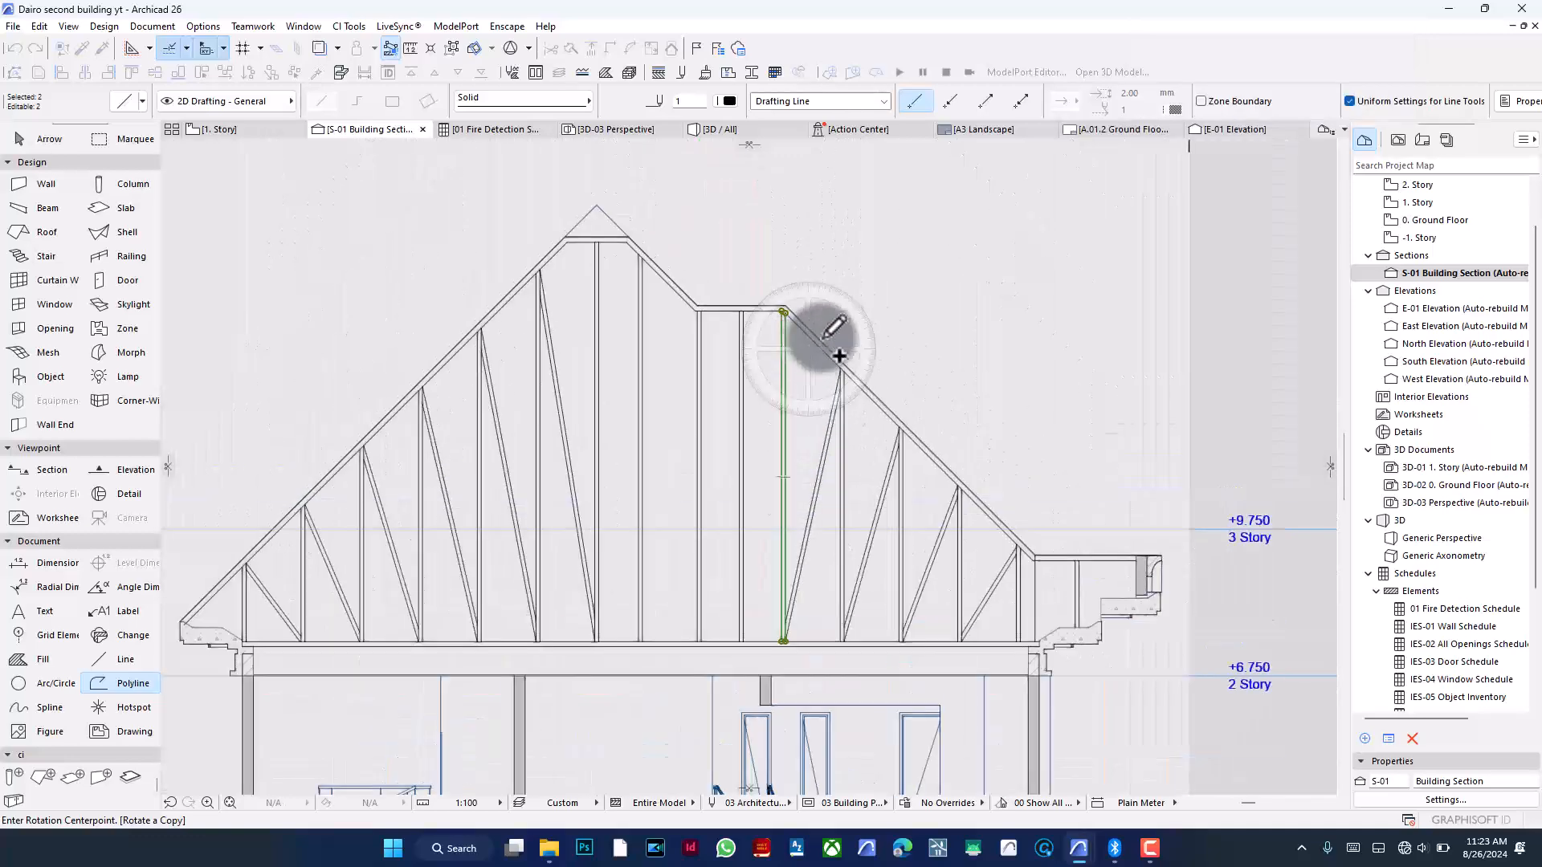
key("Escape")
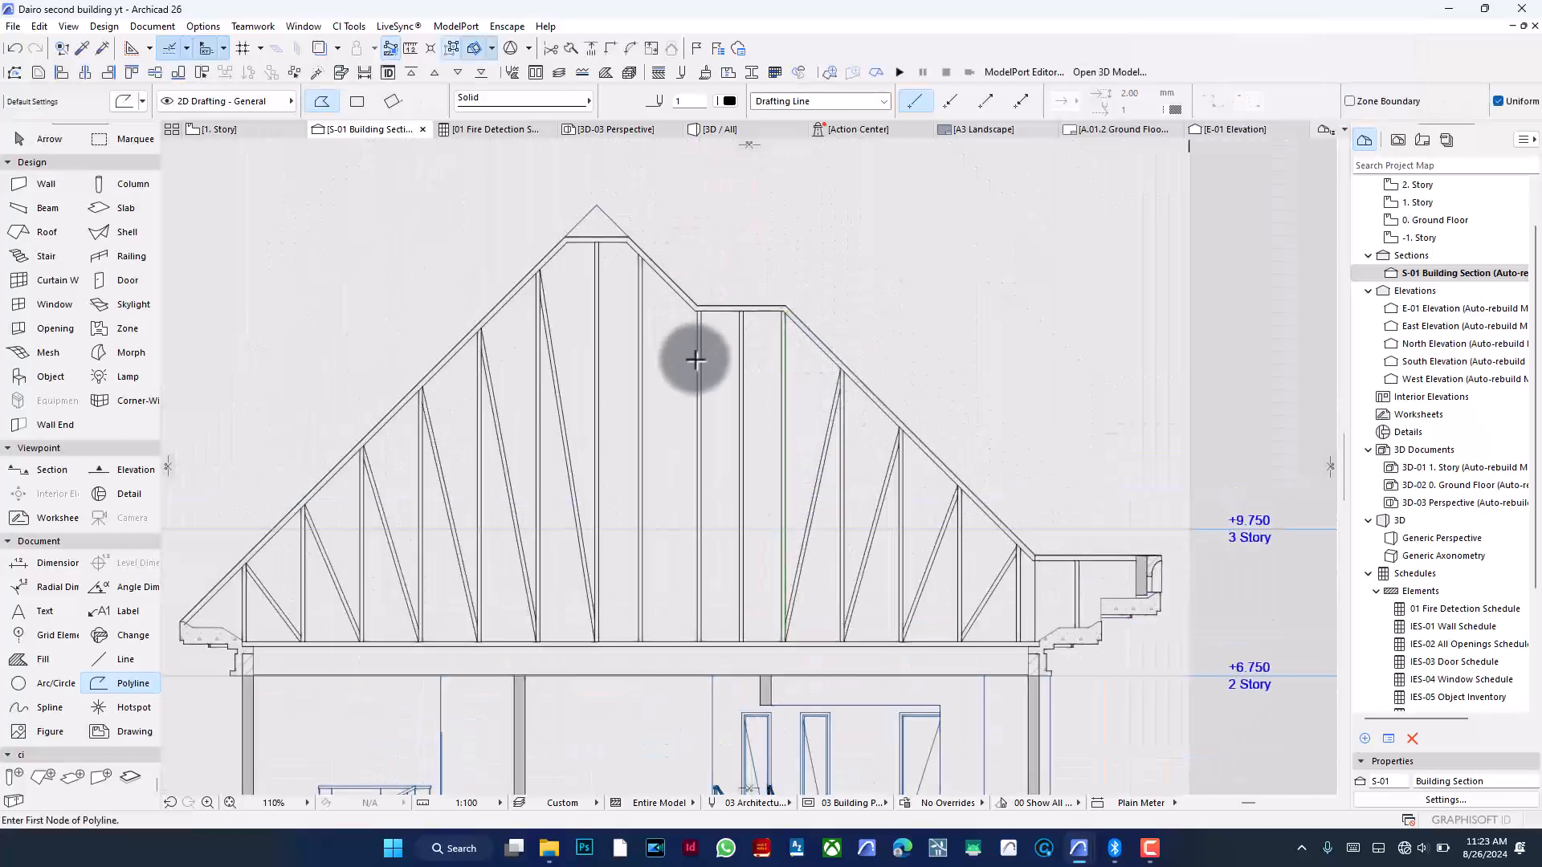
scroll(694, 362, "up", 1)
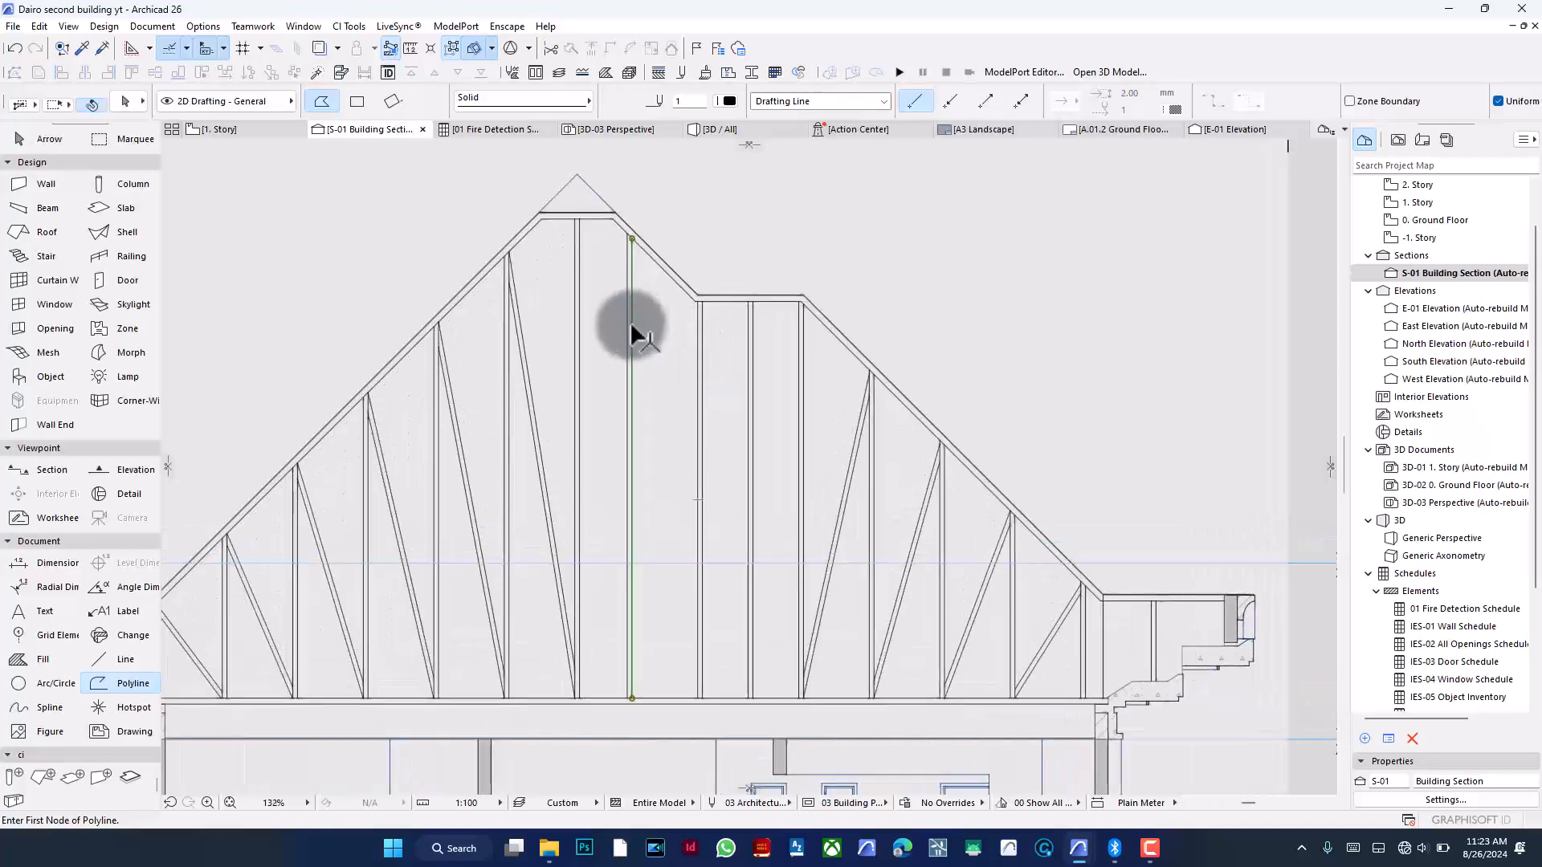
key("ctrl+e")
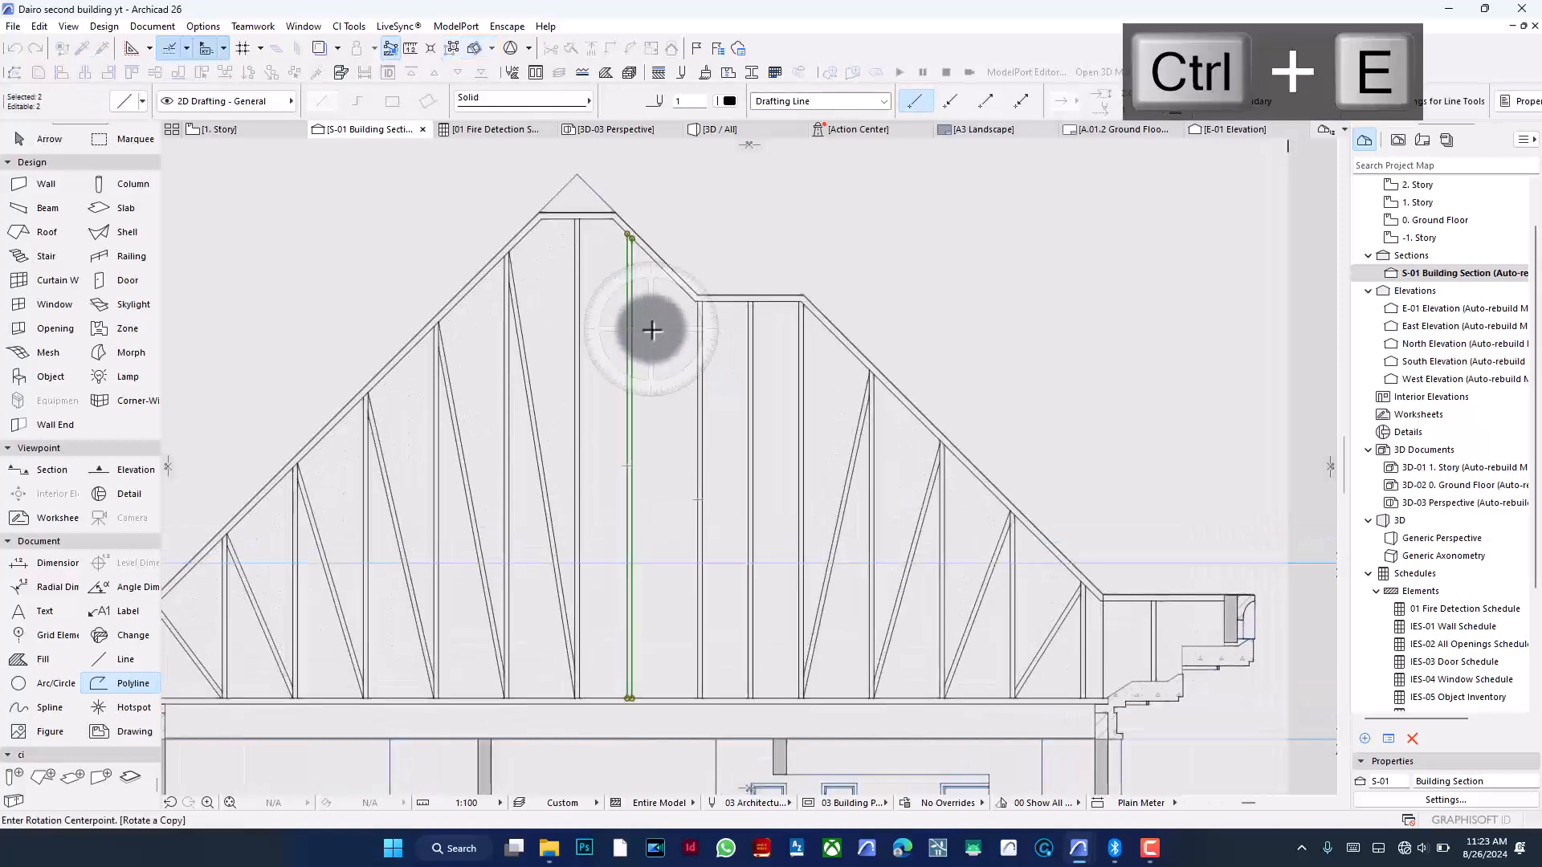
key("Escape")
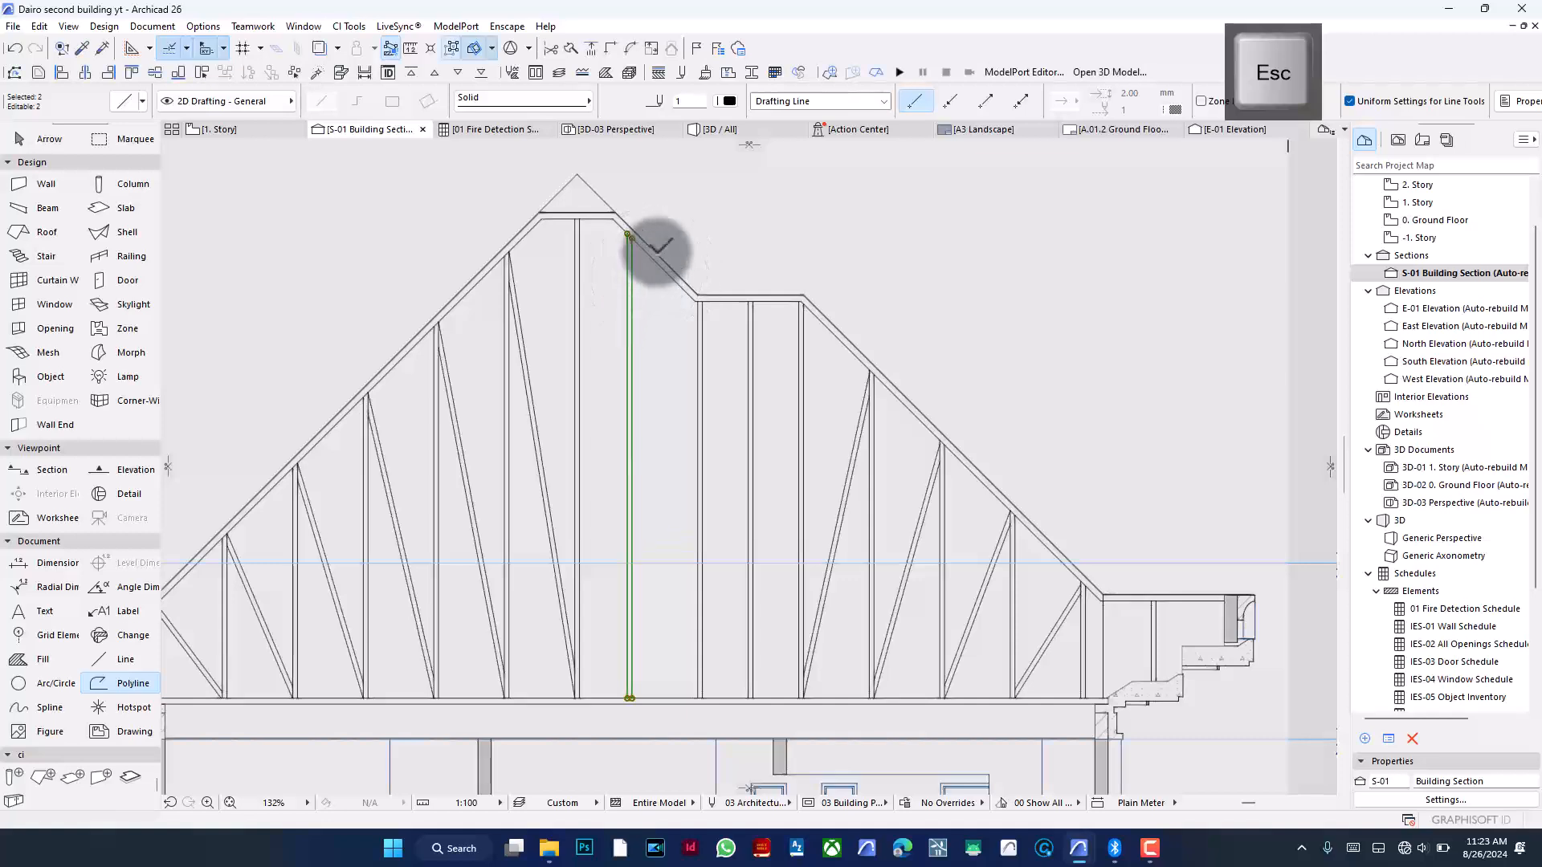
- Select the vertical guide lines beside the roof's upper step and try an edit command on them
left_click(698, 329, "shift")
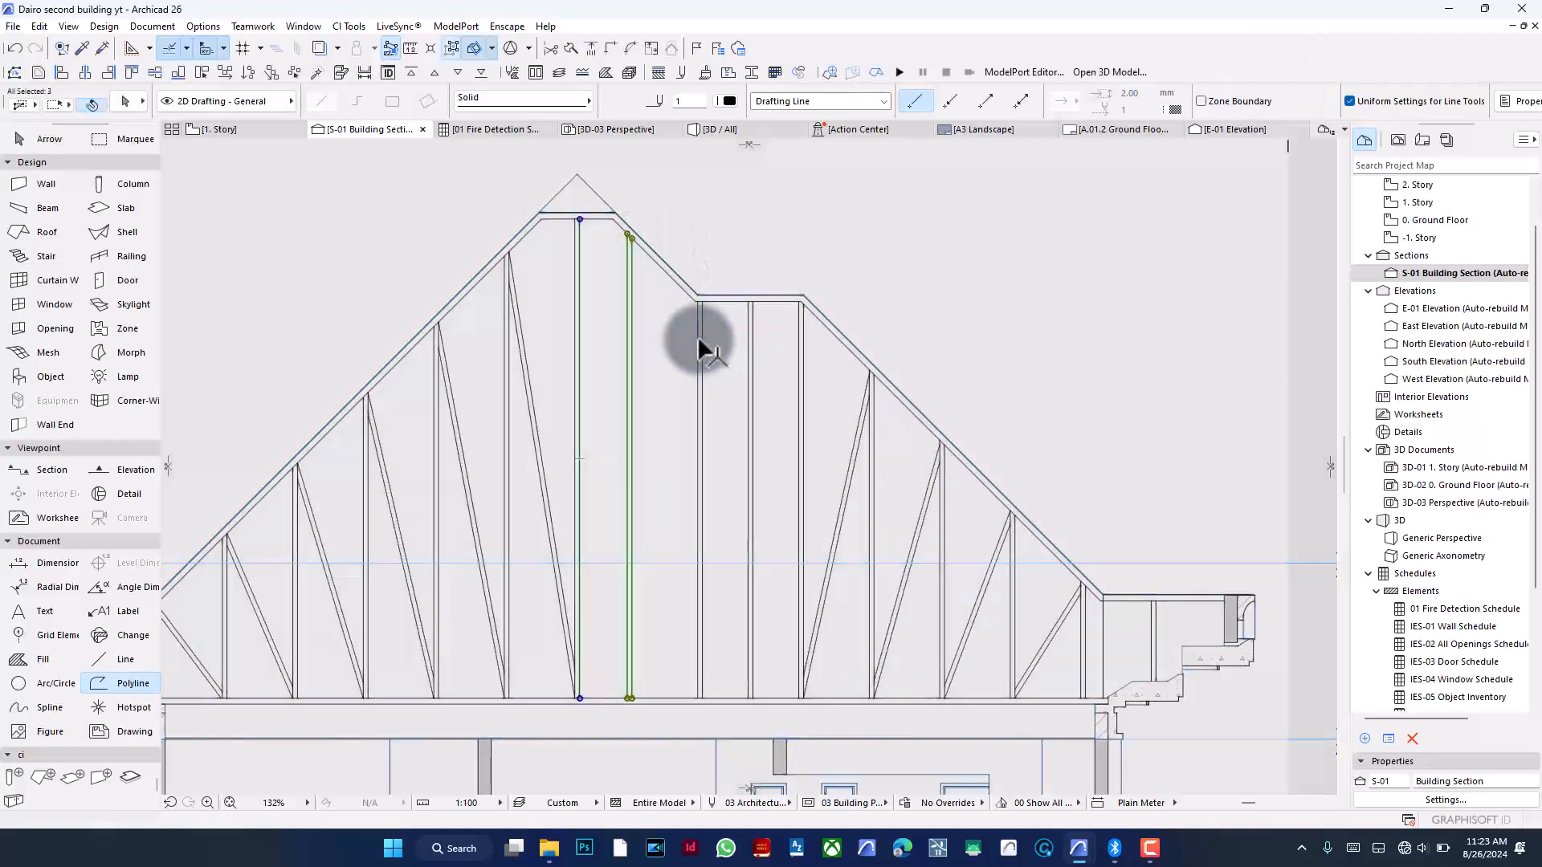
left_click(448, 48)
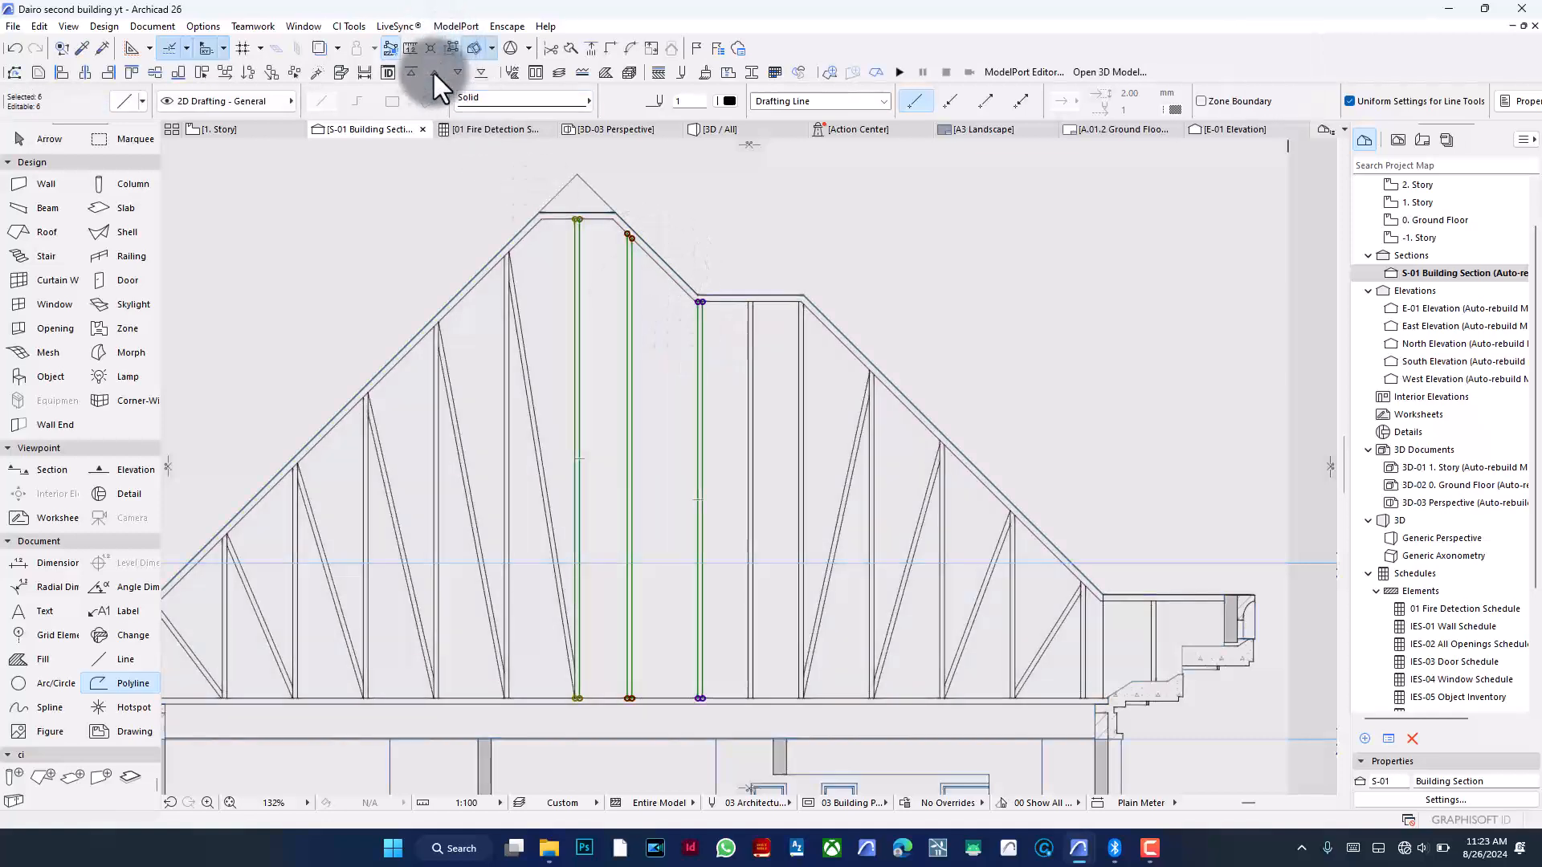
left_click(228, 74)
key("Escape")
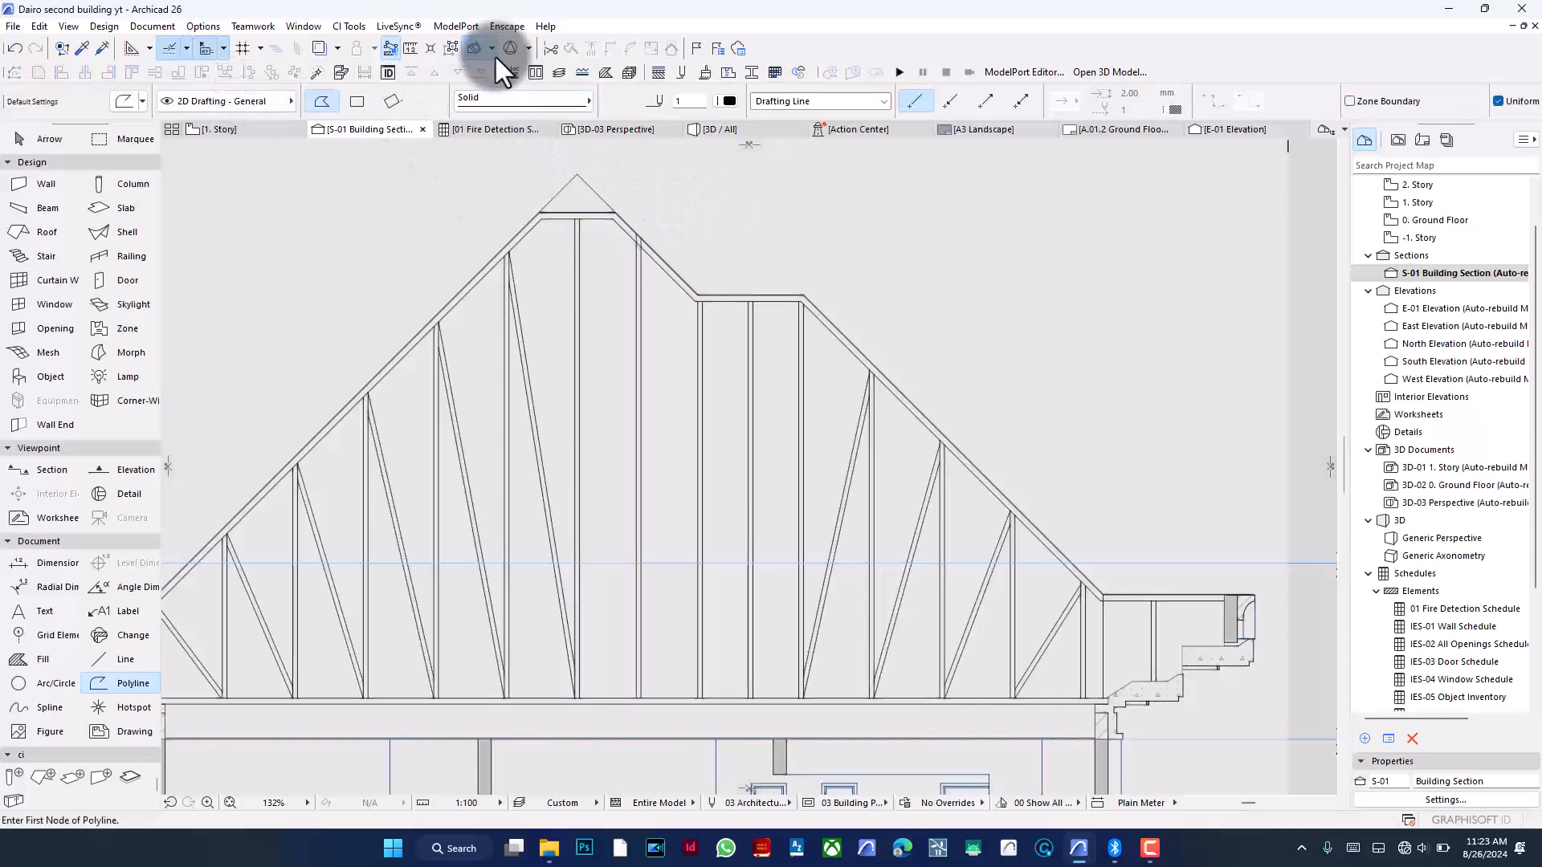
scroll(626, 225, "up", 8)
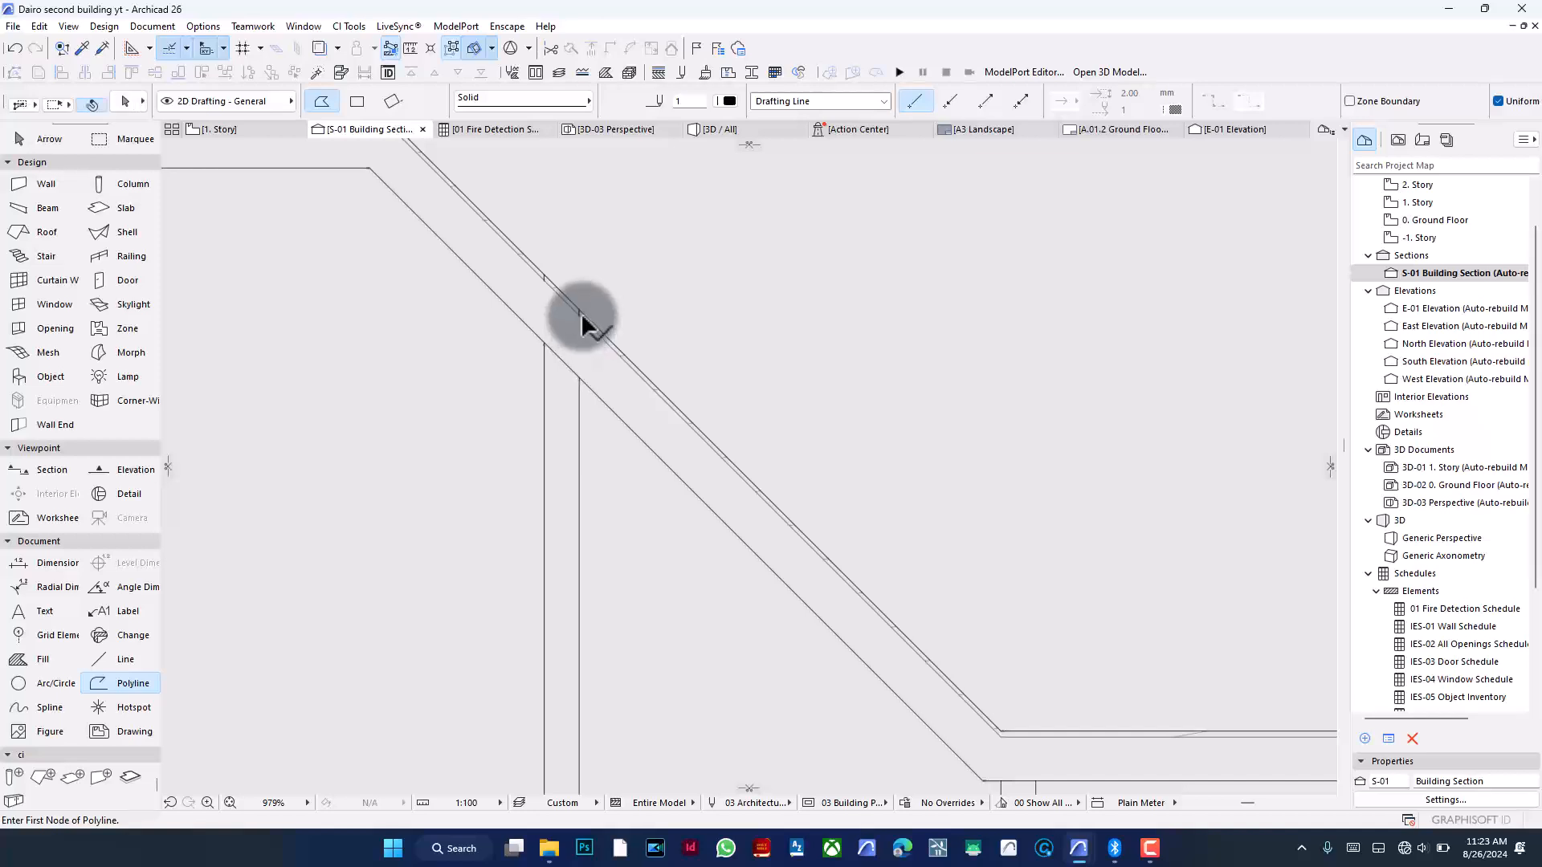
left_click(580, 313, "shift")
left_click(544, 278, "shift")
key("BackSpace")
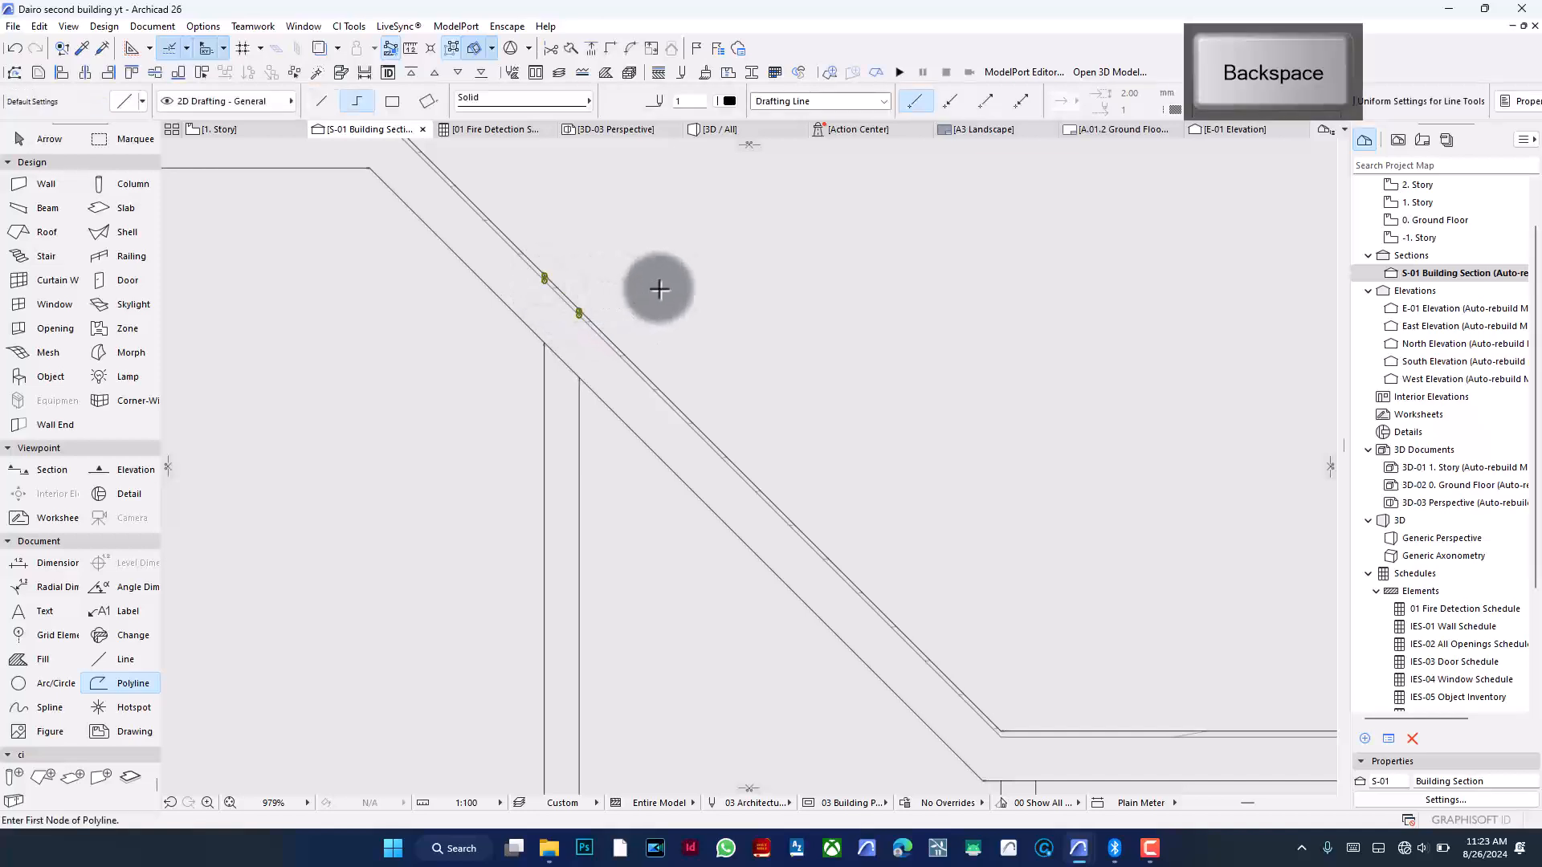
- Rotate the pair of vertical guide lines beside the roof's step about their top end into a diagonal of about -8°
scroll(723, 285, "down", 4)
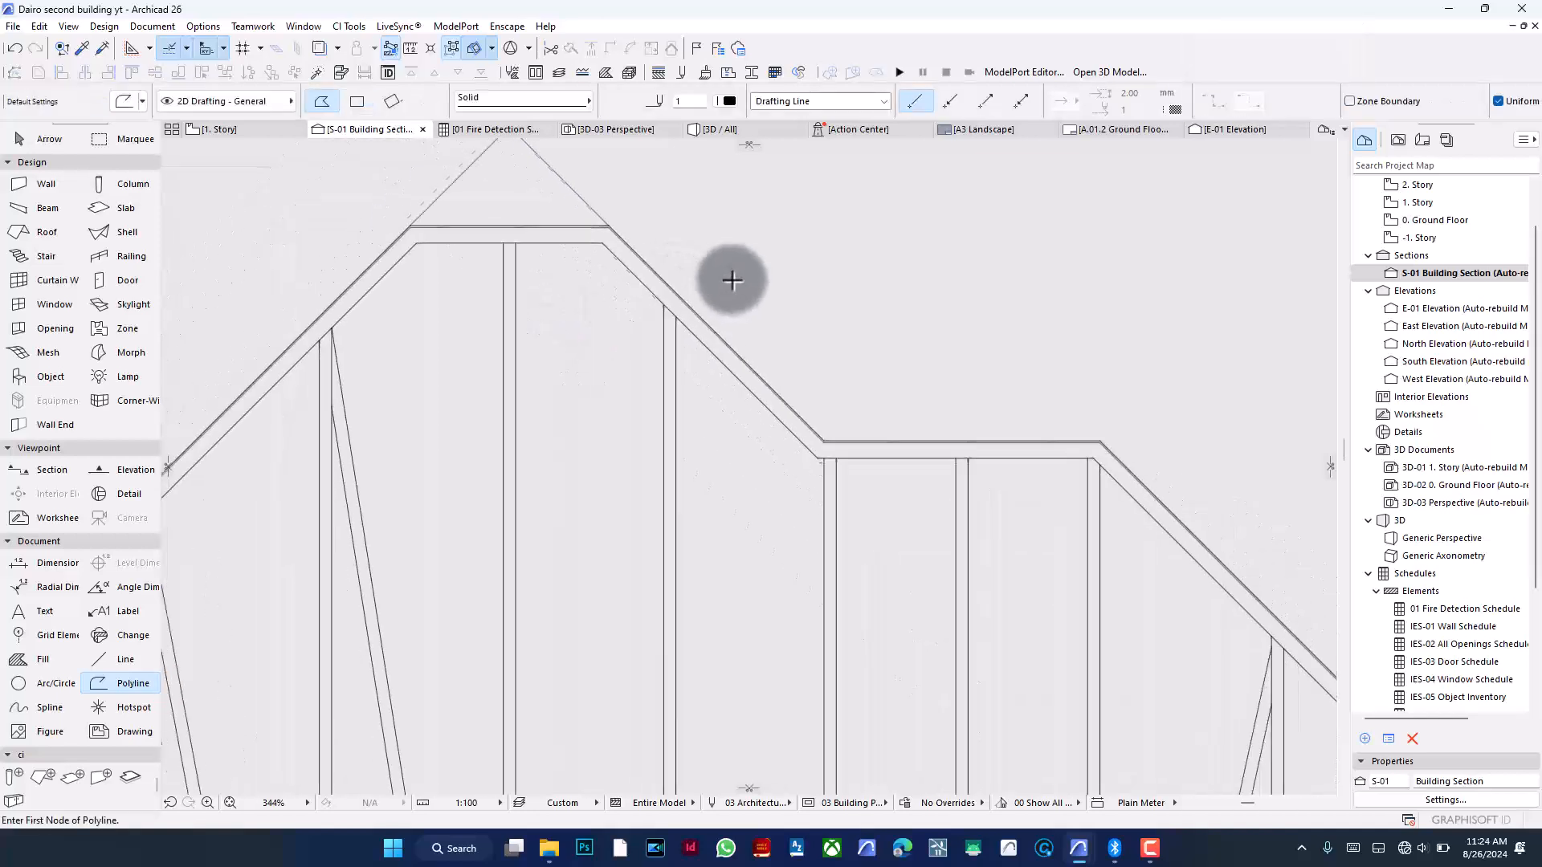
scroll(732, 282, "down", 4)
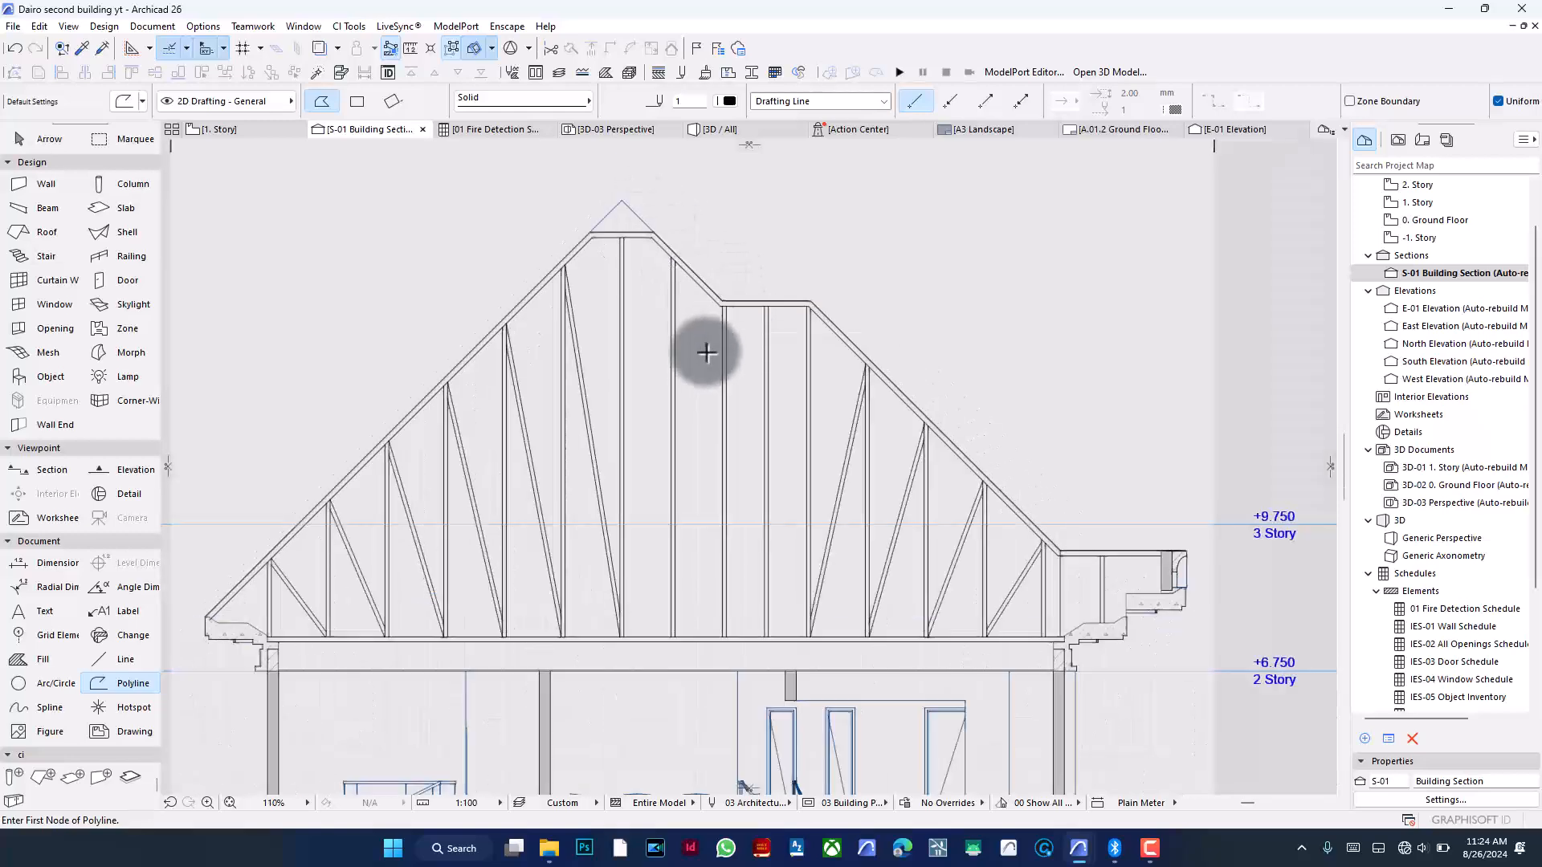
left_click(671, 316, "shift")
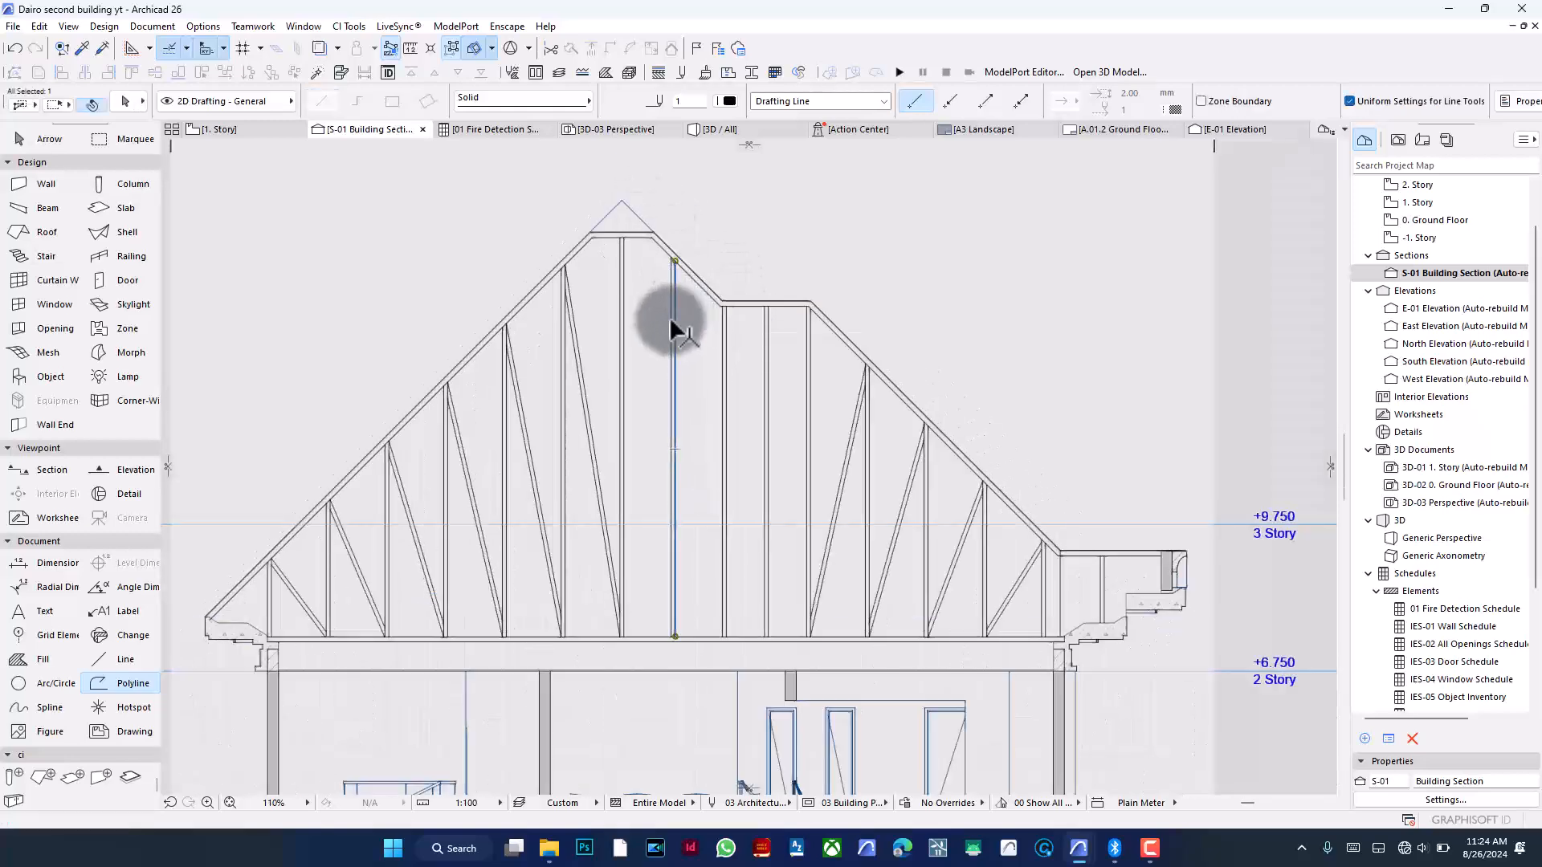
scroll(671, 316, "up", 2)
left_click(671, 315, "shift")
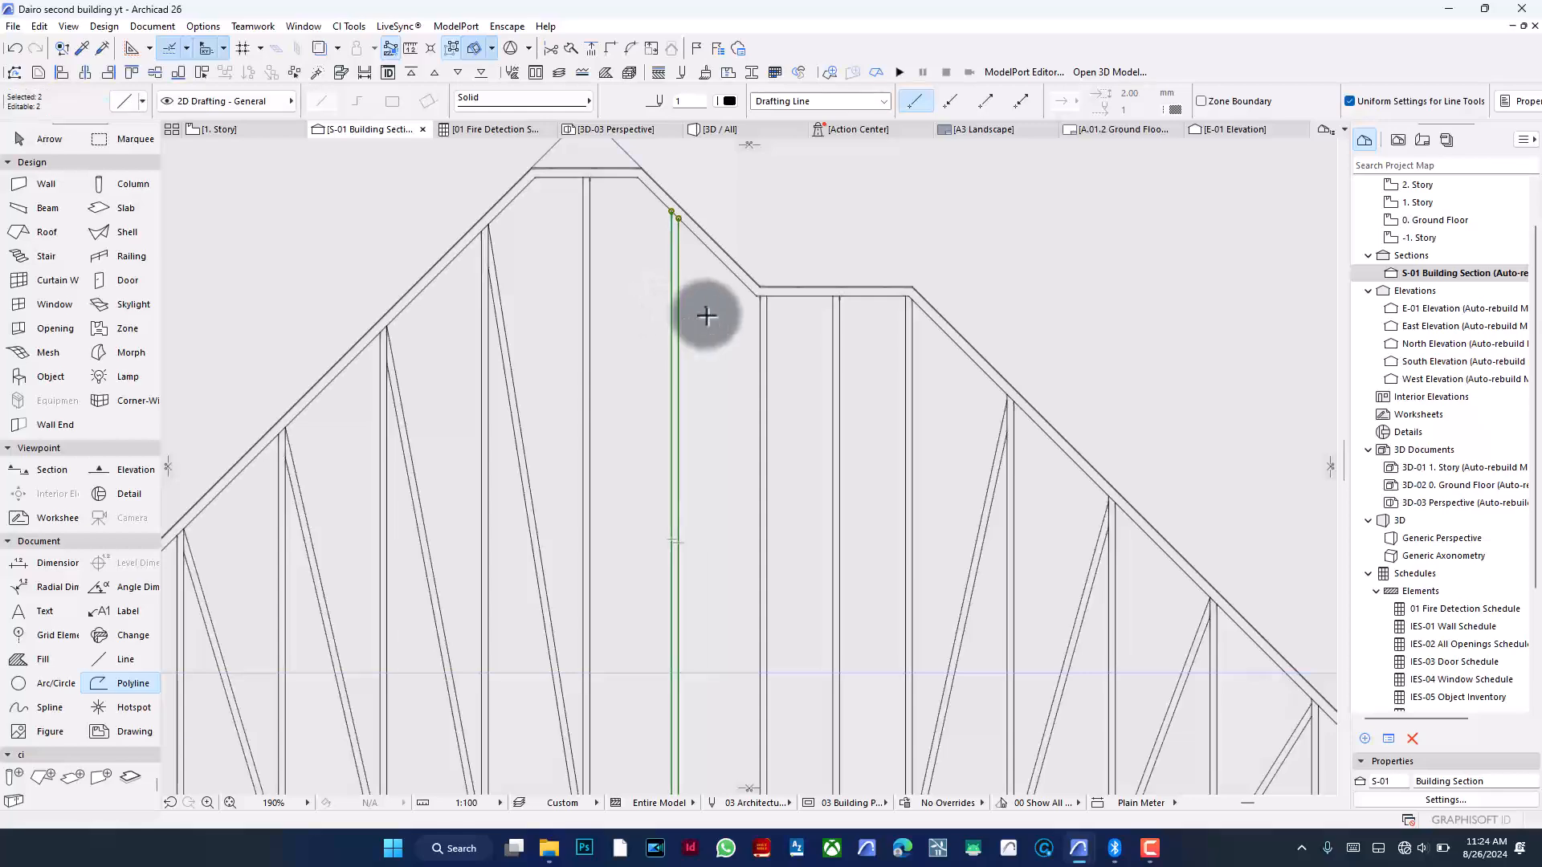
key("ctrl+e")
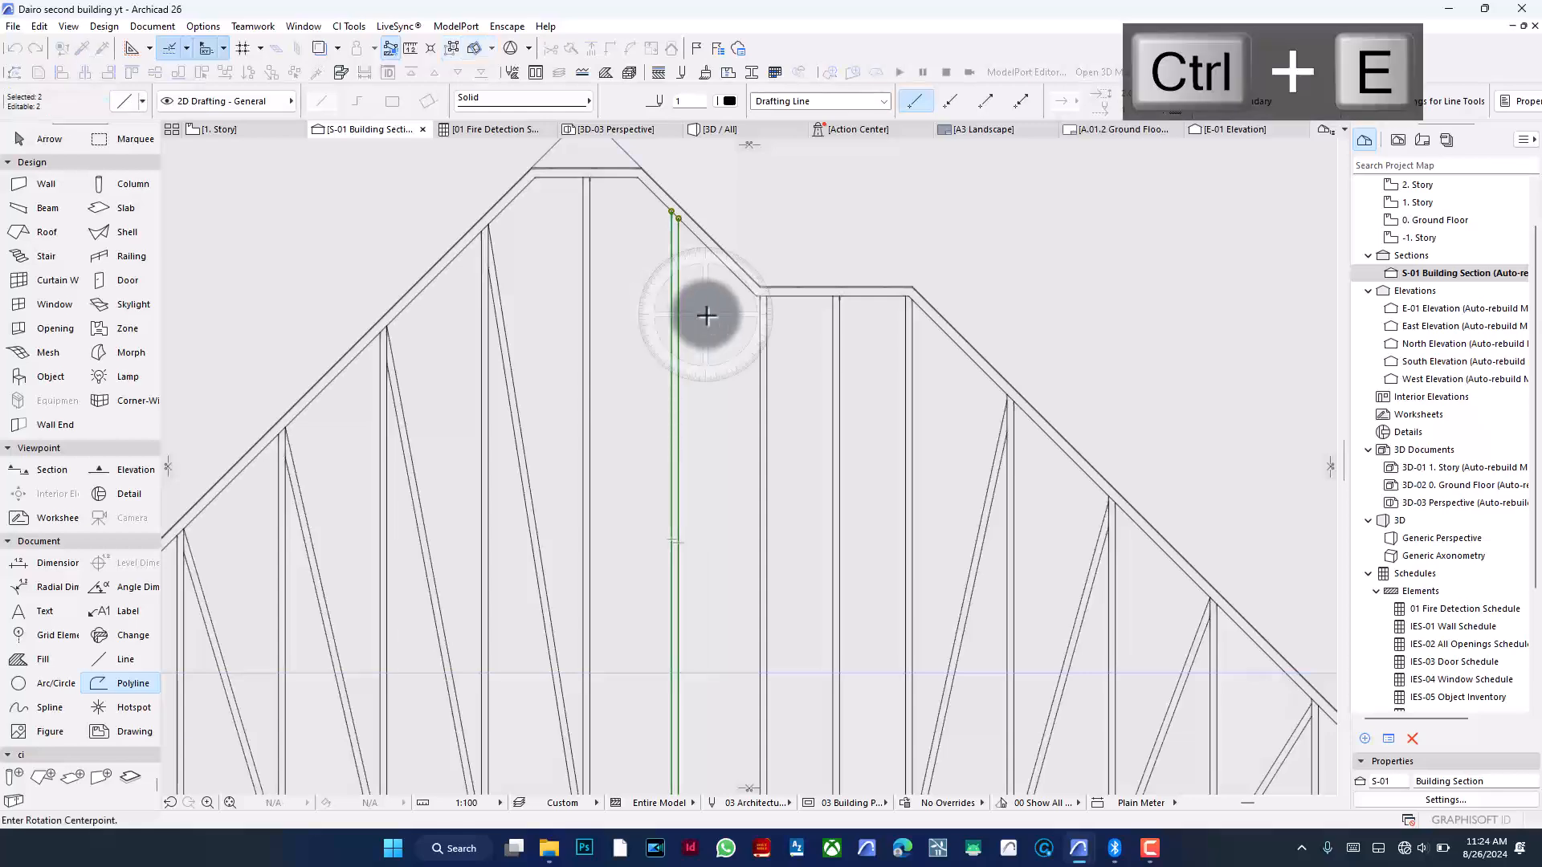
left_click(673, 212)
left_click(673, 326)
scroll(735, 250, "down", 4)
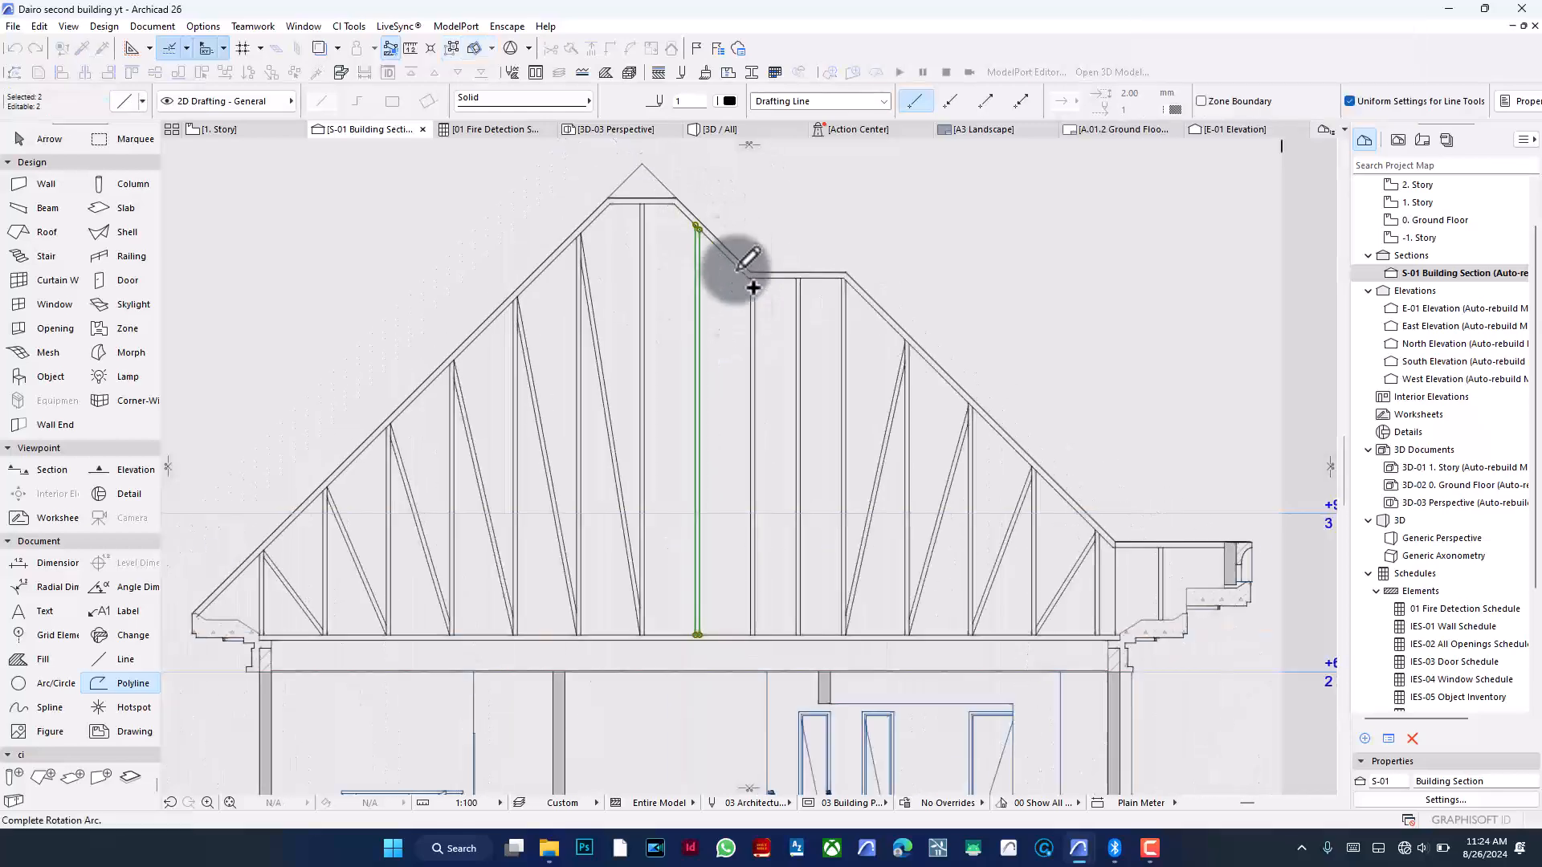
scroll(695, 457, "up", 5)
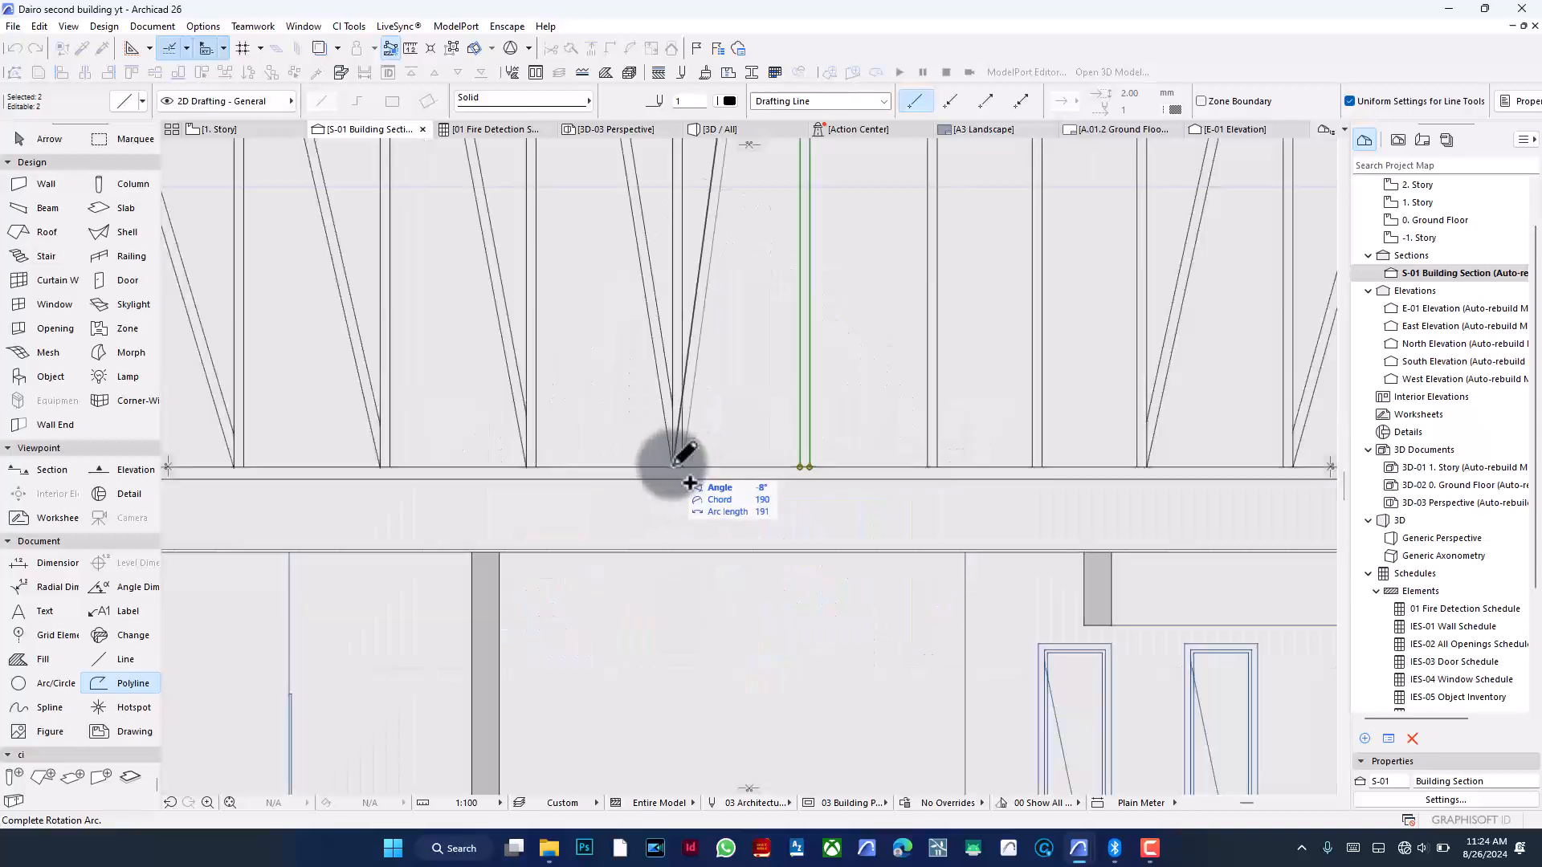
left_click(688, 458)
- Adjust the rotated diagonal's lower ends so both lines meet at one point on the bottom chord
left_click(594, 48)
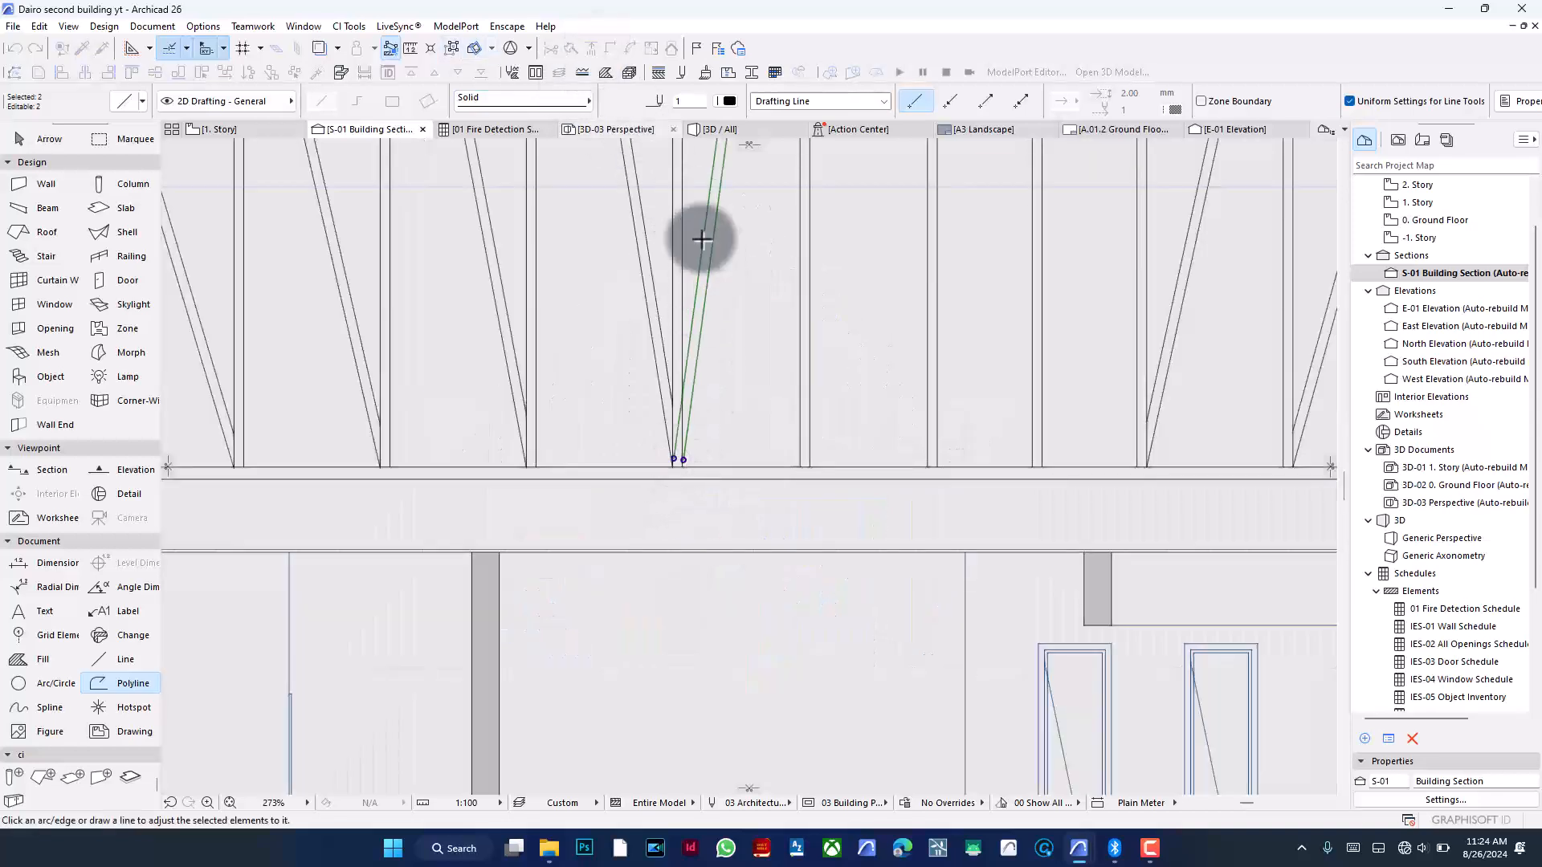
left_click(683, 239)
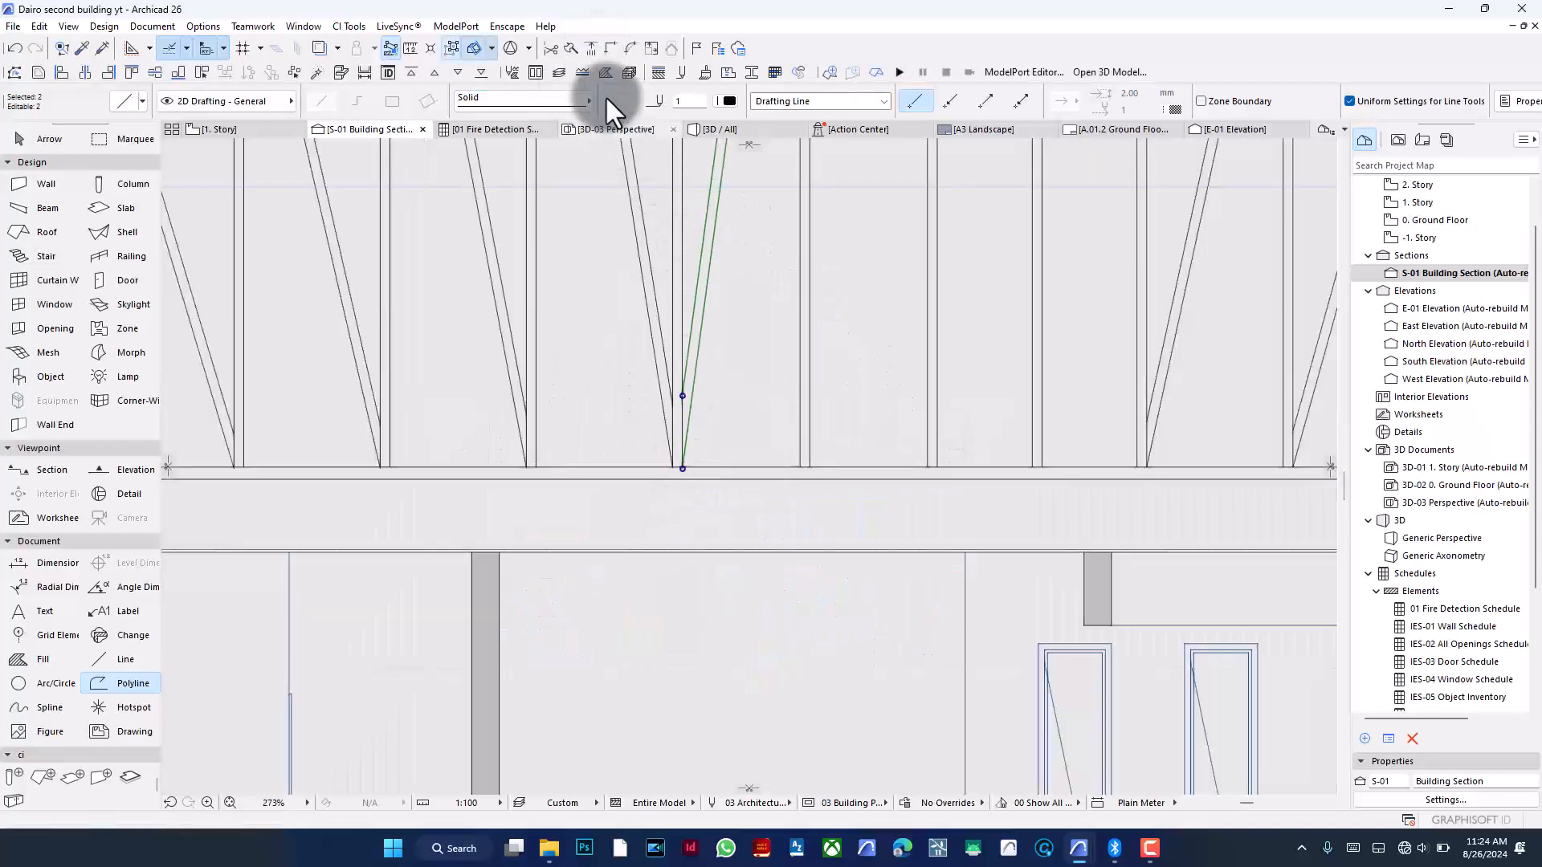
left_click(587, 47)
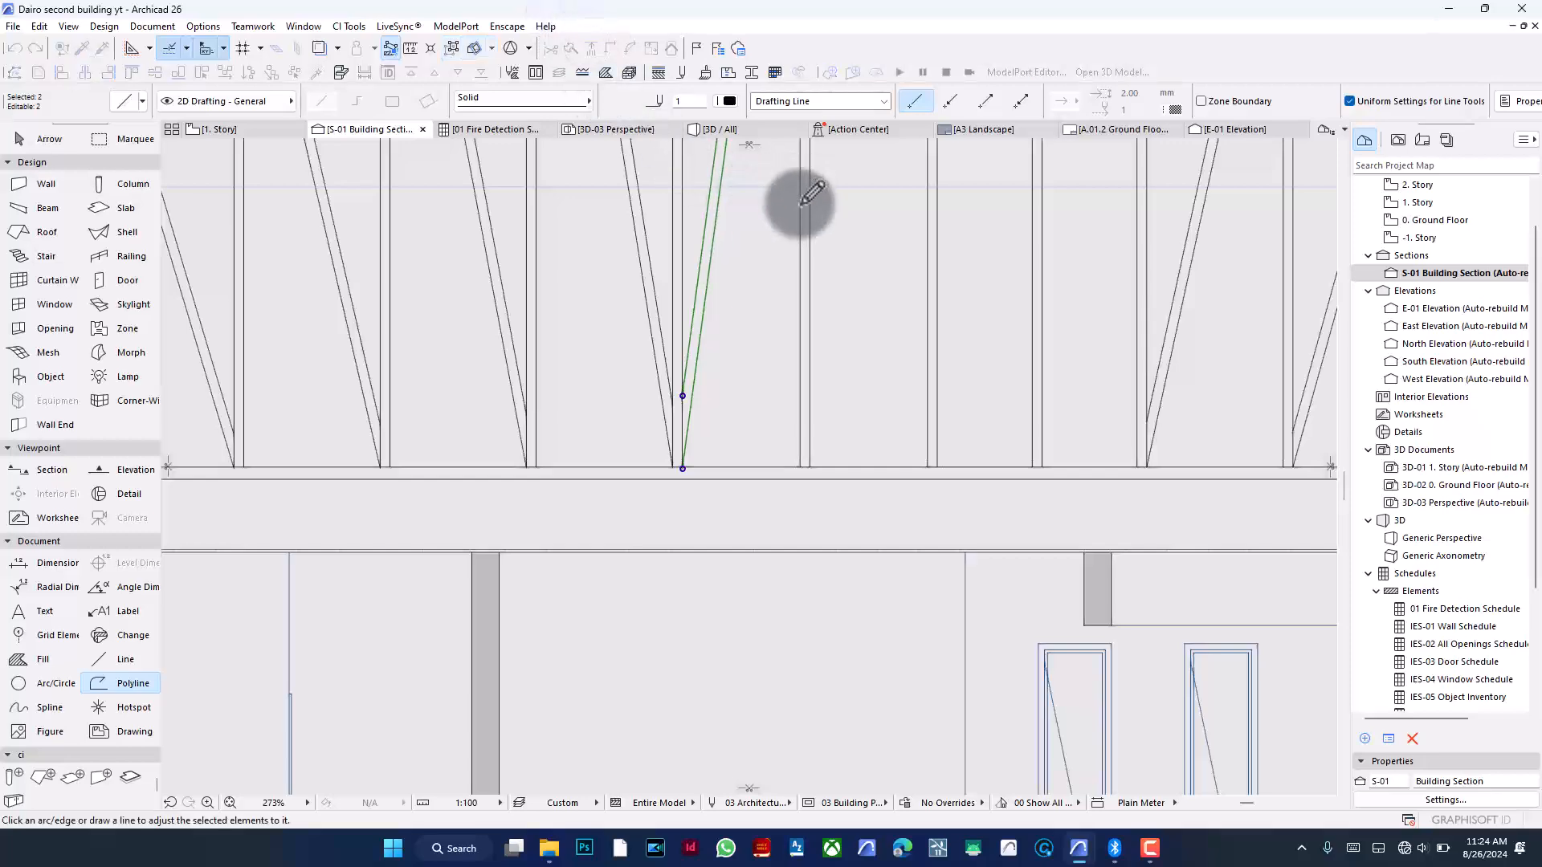
key("Escape")
key("Escape")
- Rotate the next vertical guide line pair under the roof's step about its top end into a diagonal of about -10°
scroll(740, 469, "down", 4)
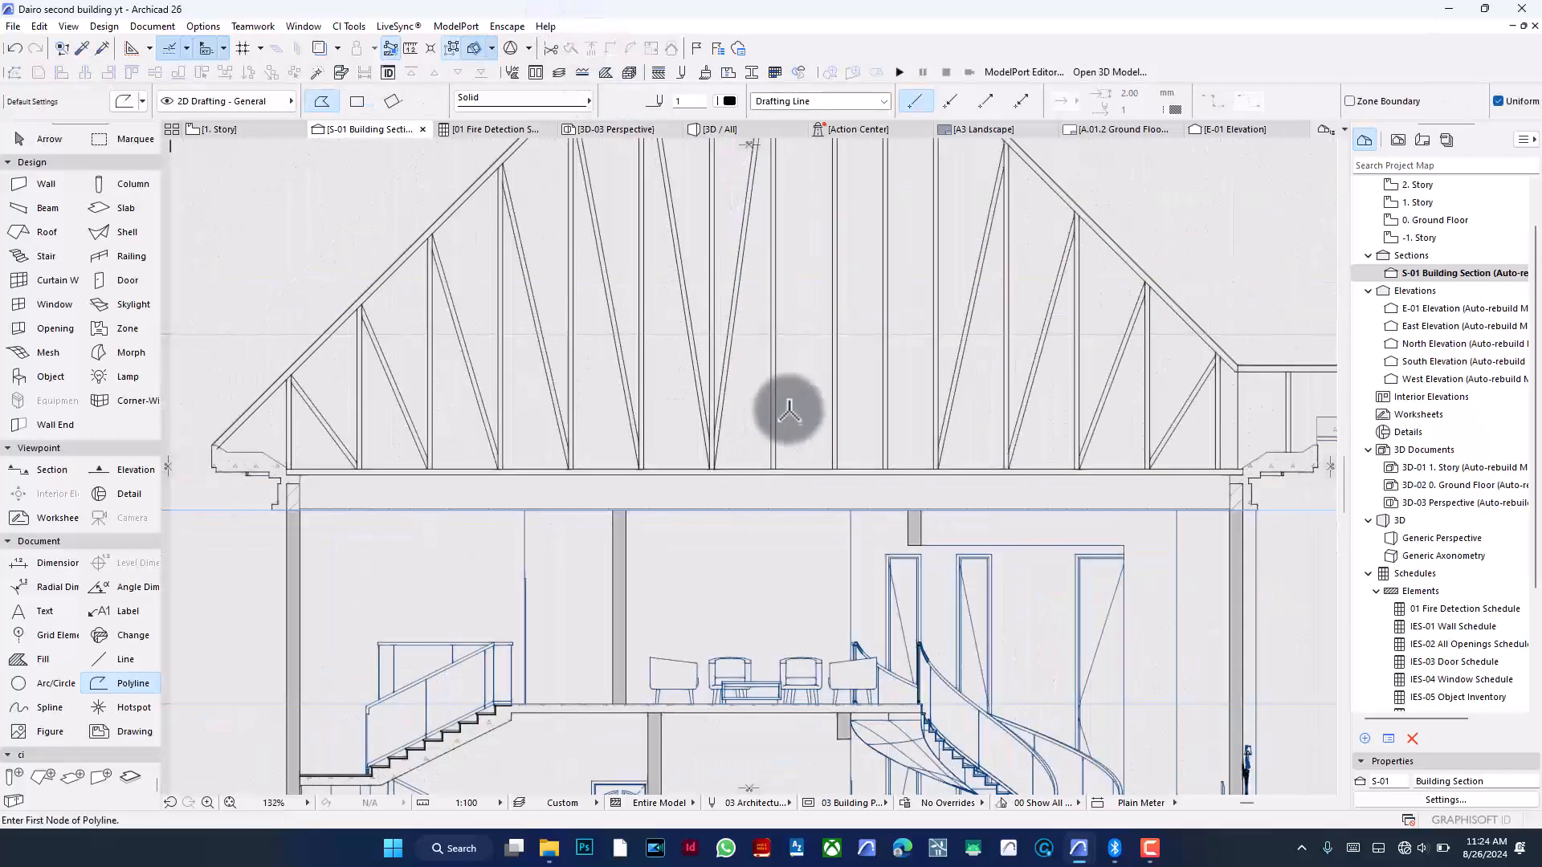
scroll(792, 377, "down", 3)
scroll(820, 229, "up", 4)
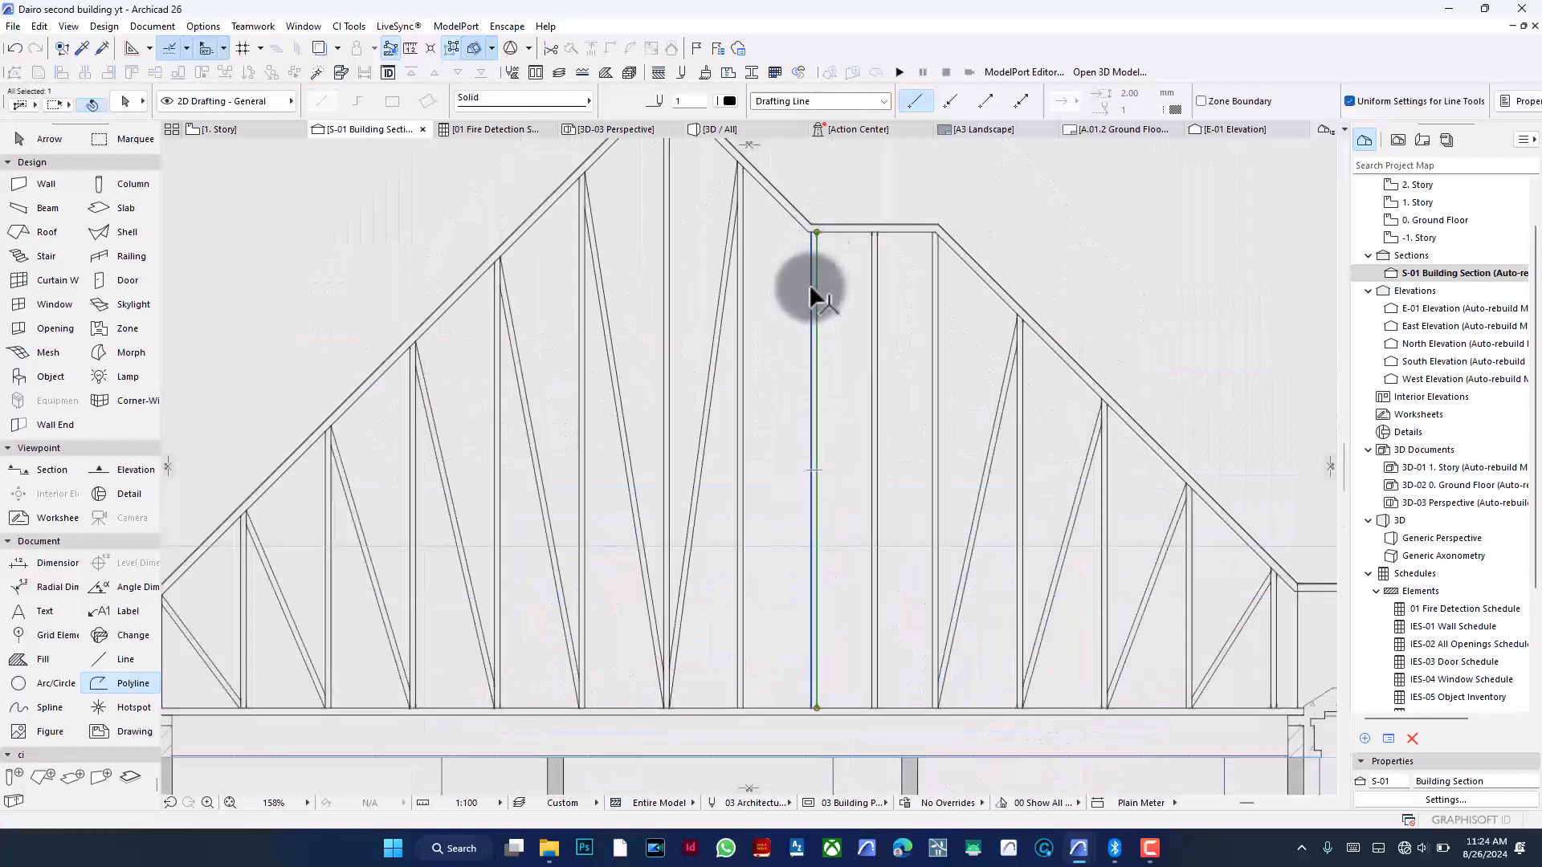
key("ctrl+e")
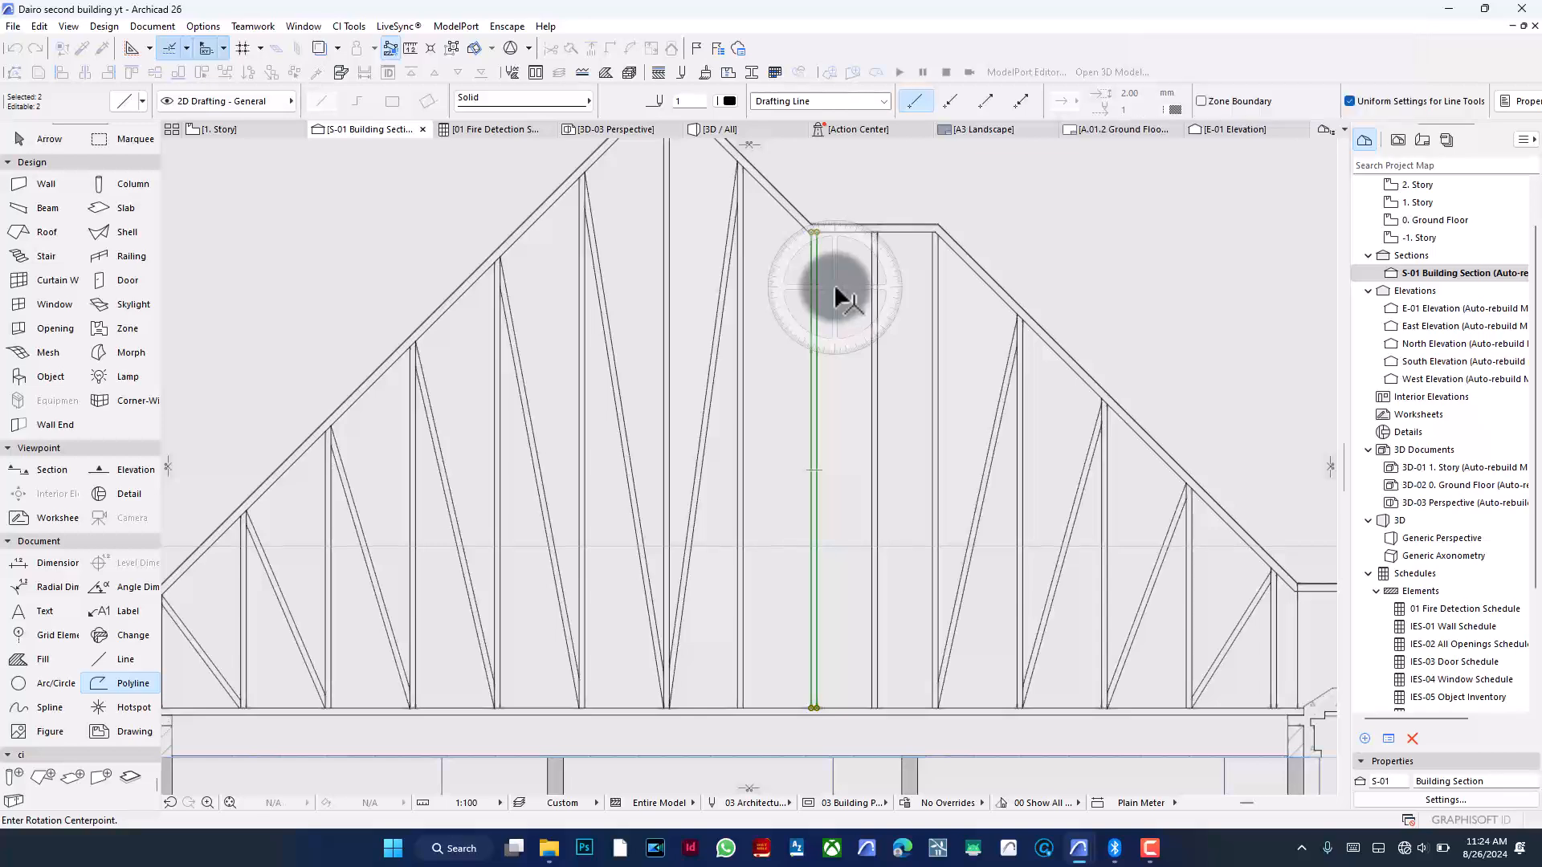
key("ctrl")
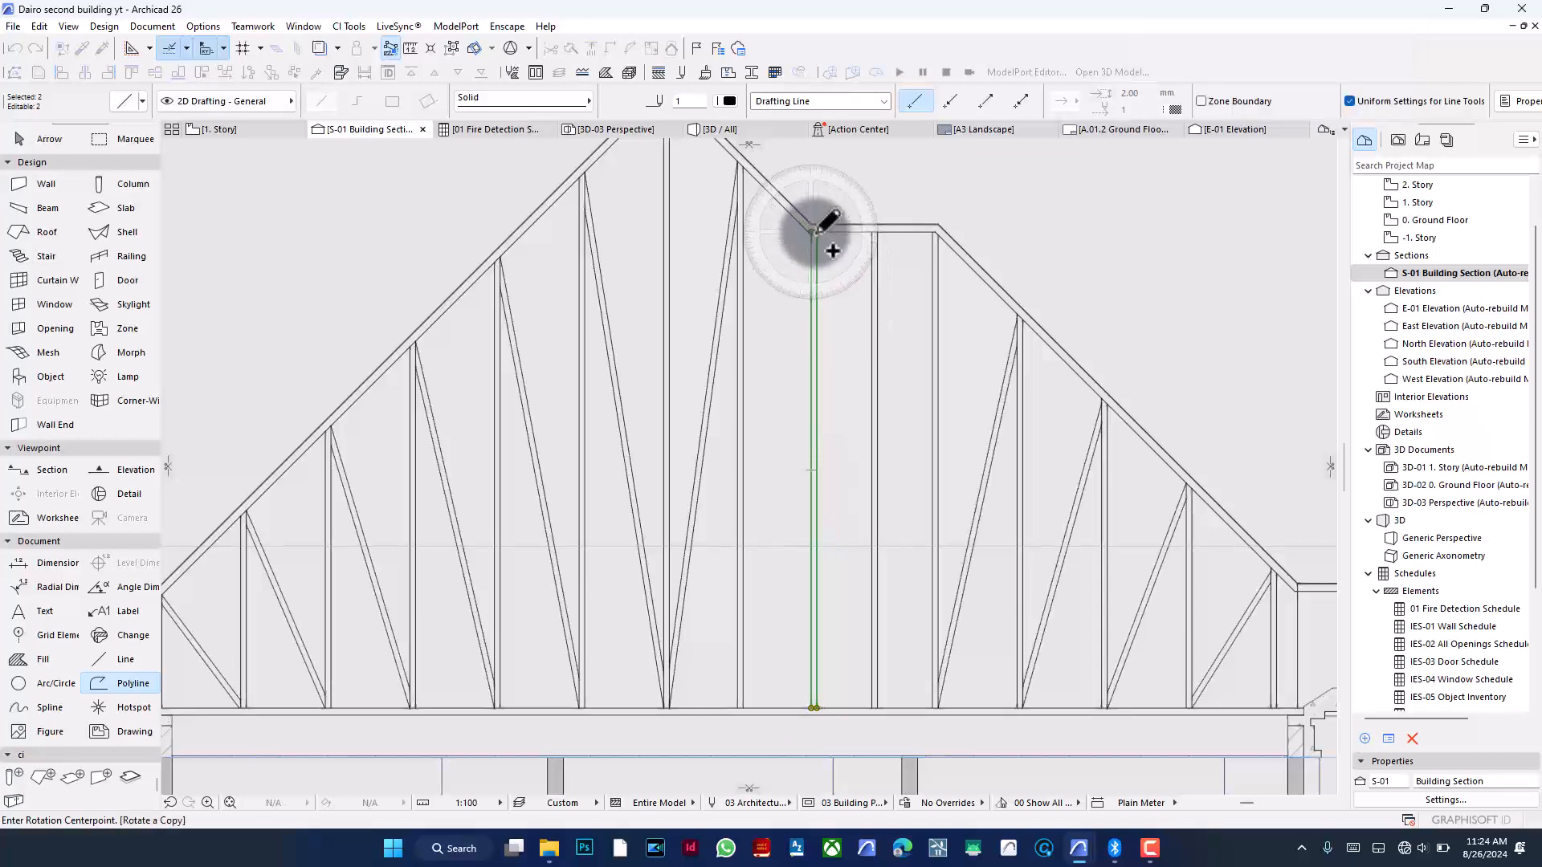
left_click(814, 411)
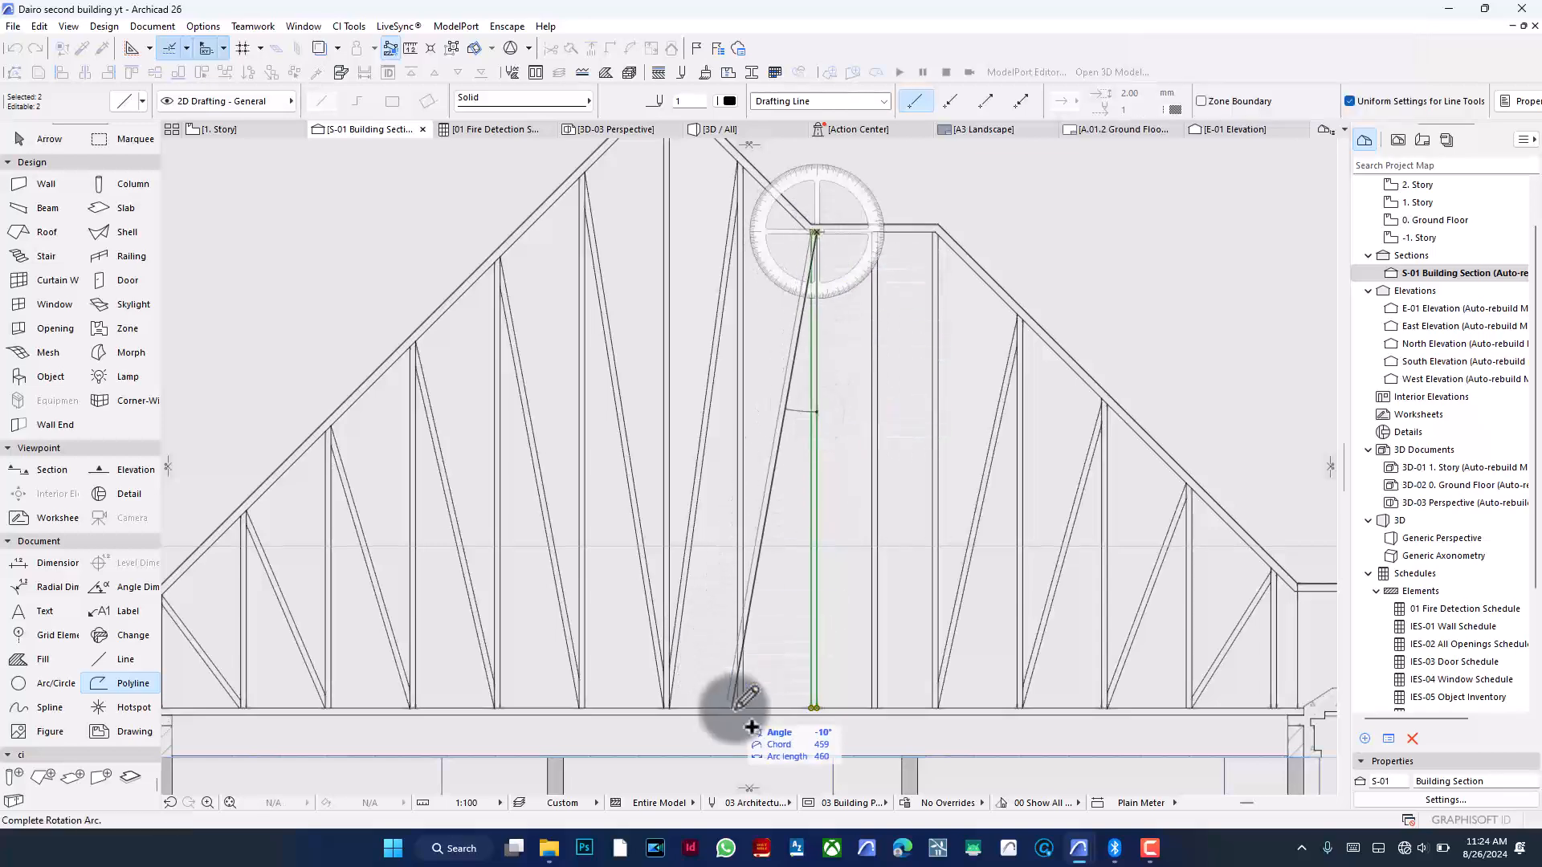
left_click(740, 703)
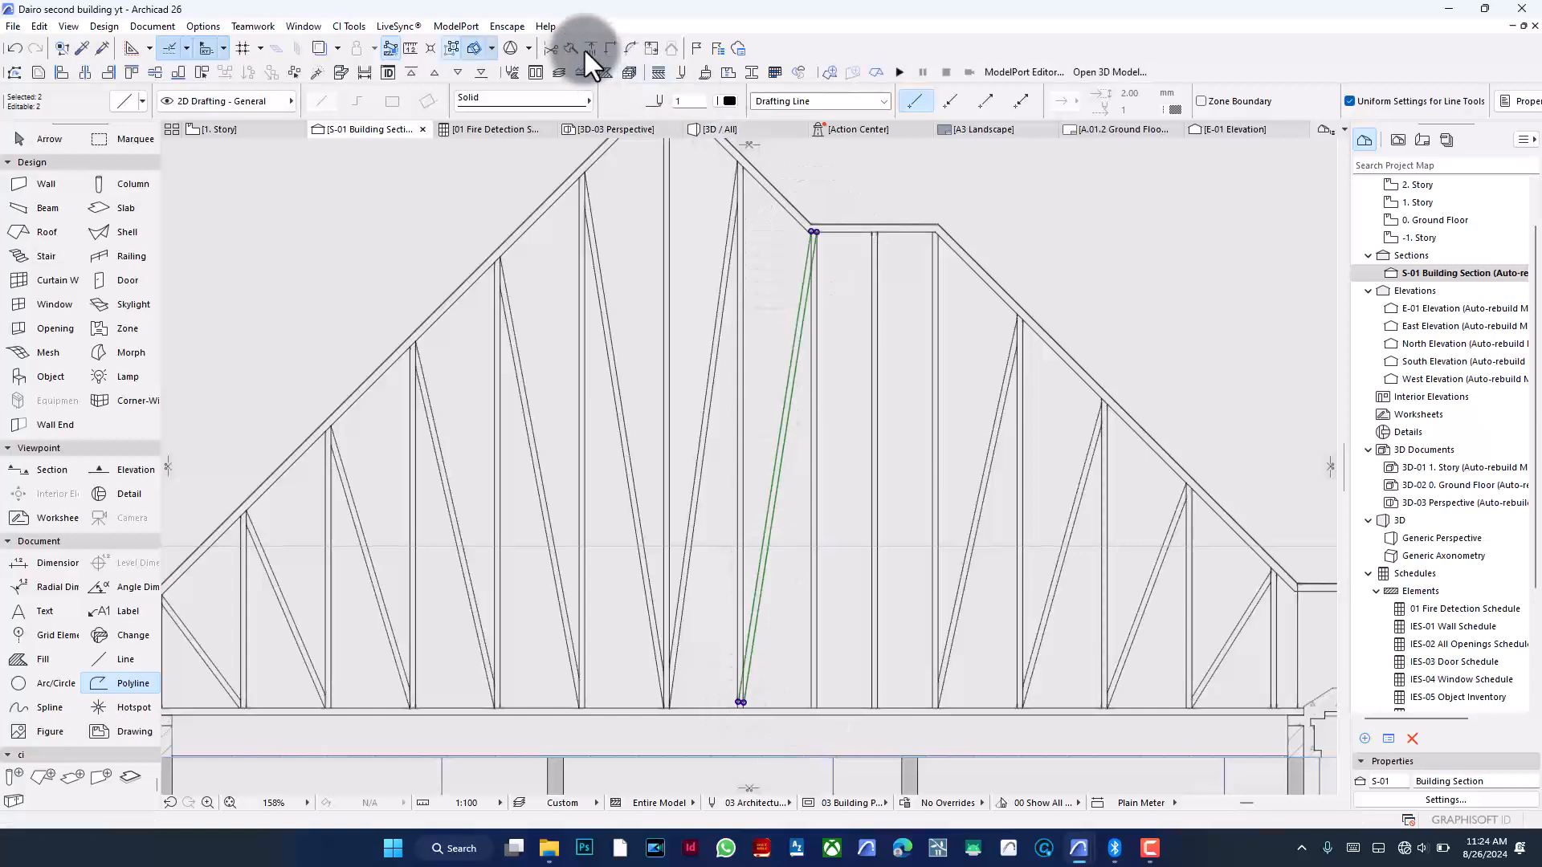
- Apply the Adjust command to the new diagonal's lines against each other
left_click(586, 51)
left_click(810, 361)
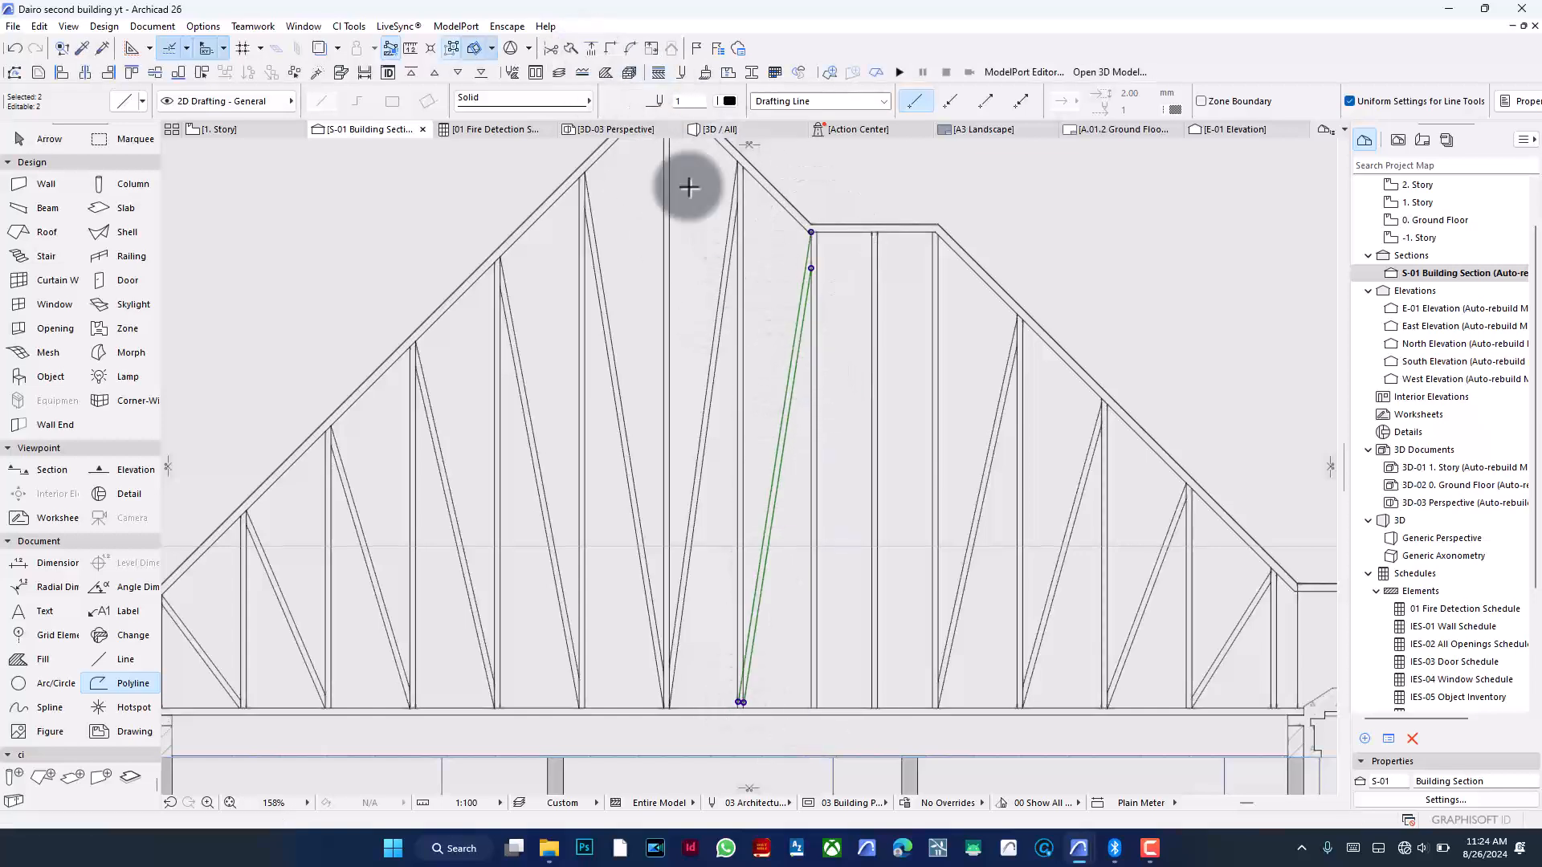
left_click(592, 48)
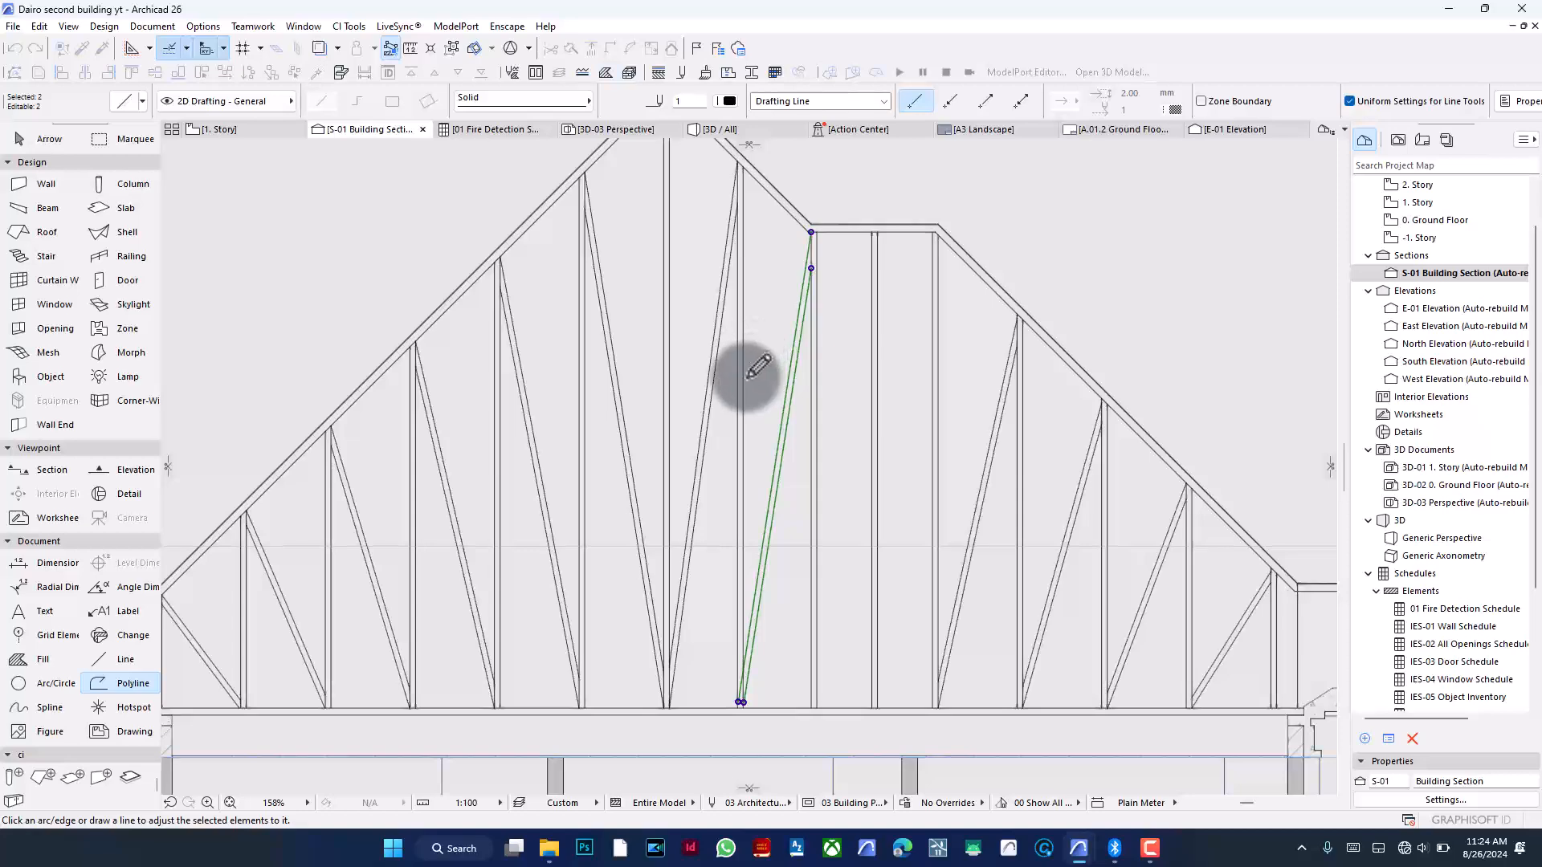
key("Escape")
key("Escape")
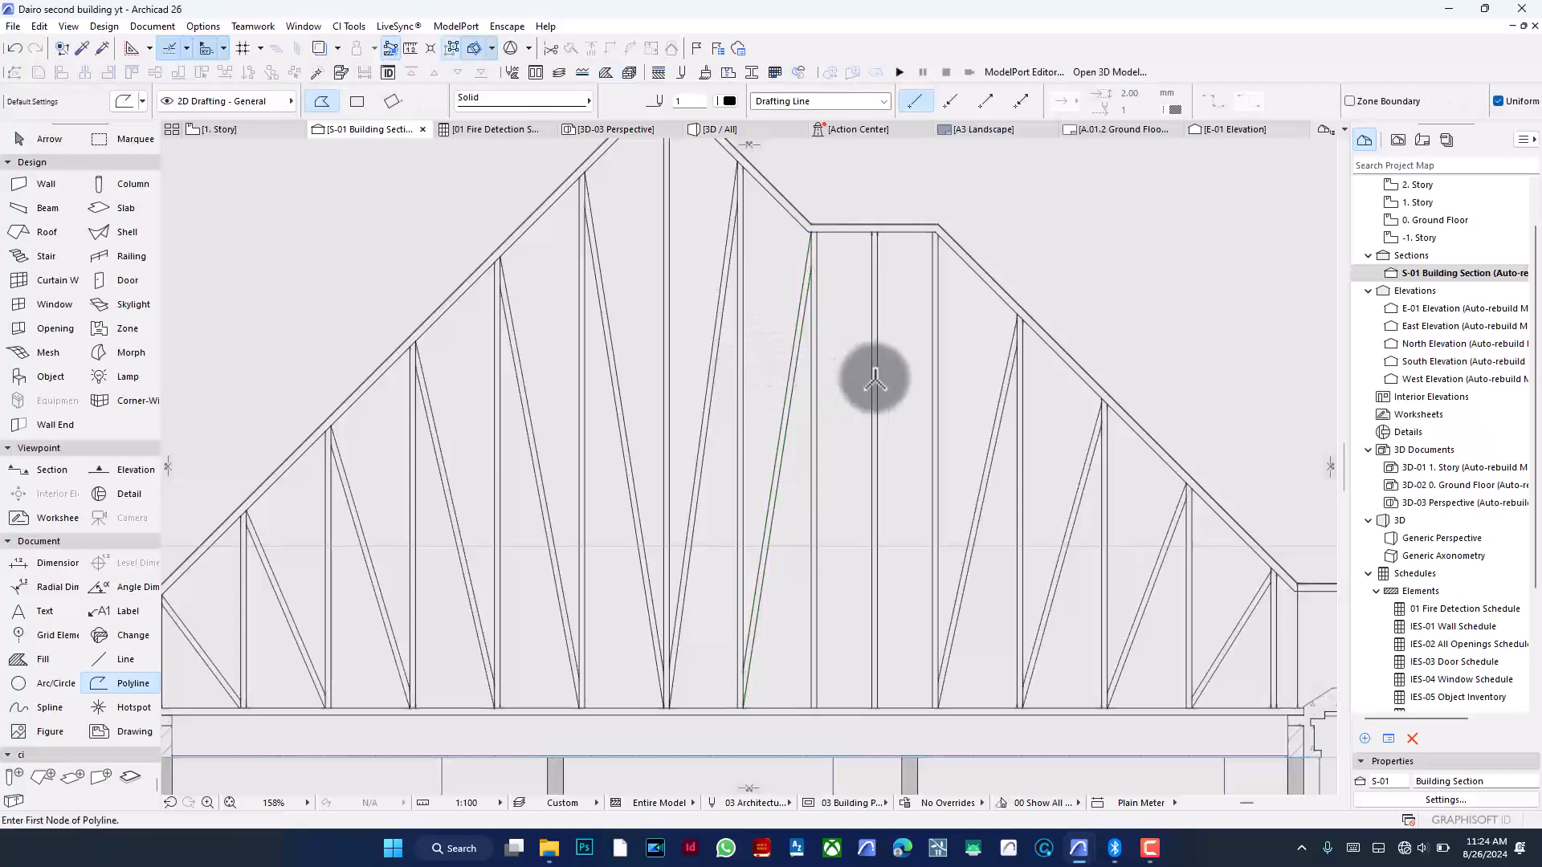
- Draw a horizontal polyline about 1640 long between two vertical guide lines near the bottom chord and move it up 75
scroll(874, 378, "down", 2)
scroll(875, 378, "down", 1)
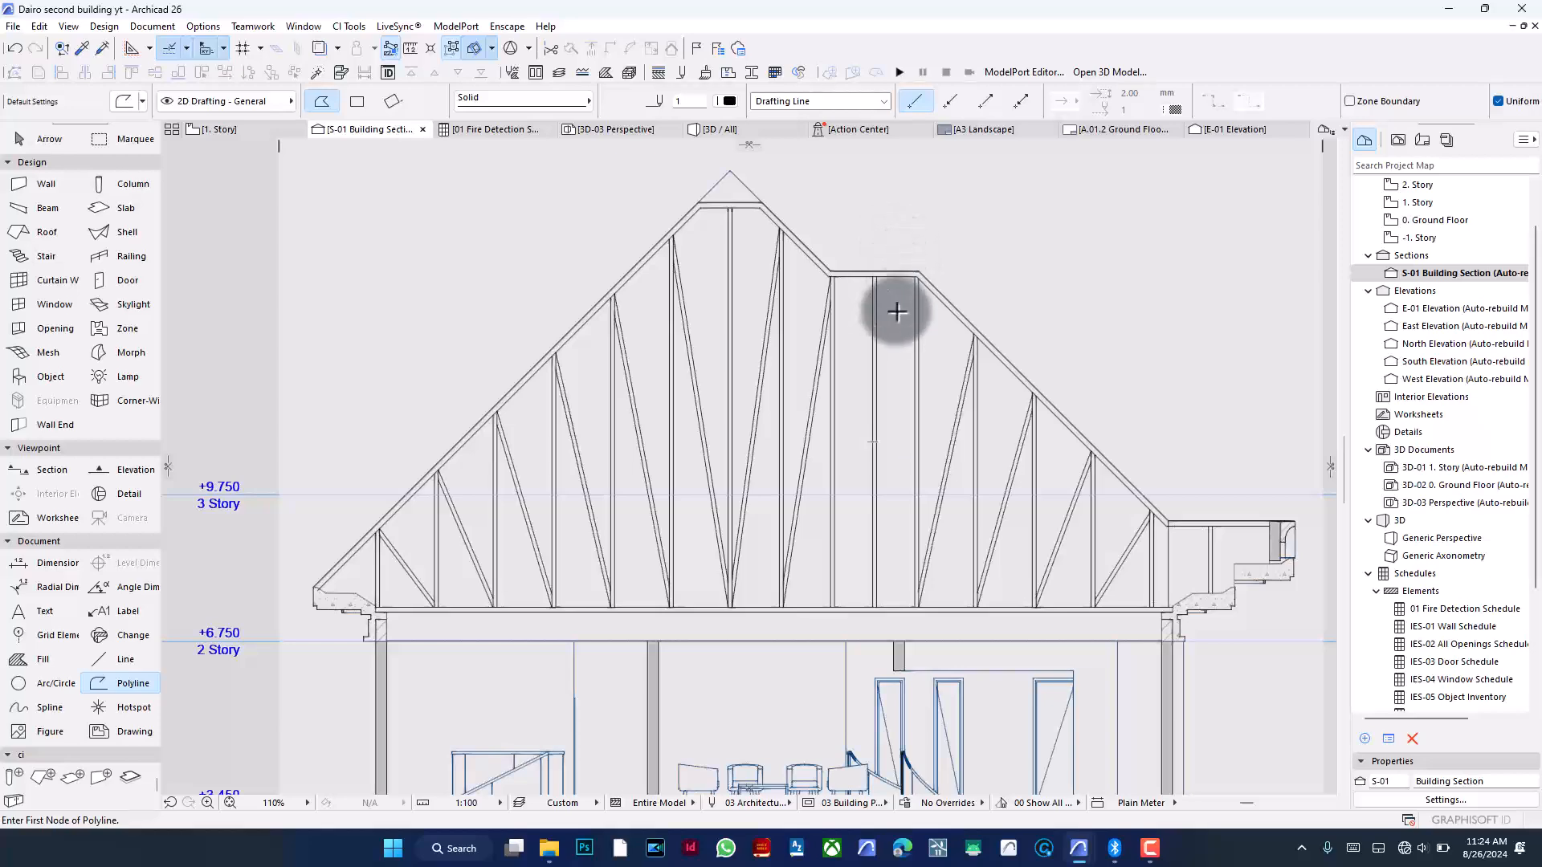
scroll(881, 554, "up", 5)
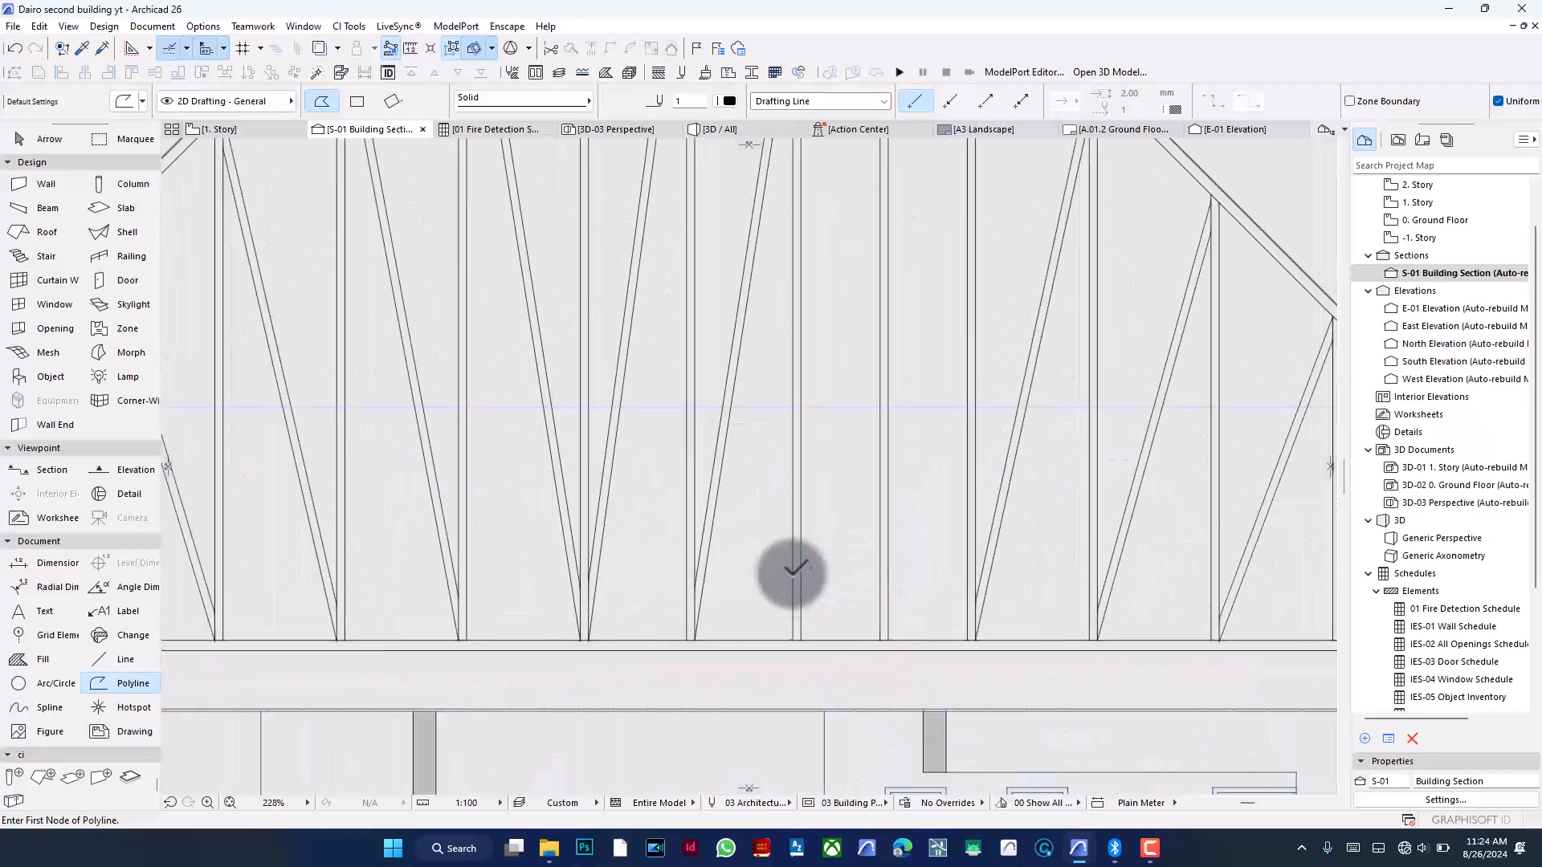
left_click(800, 577)
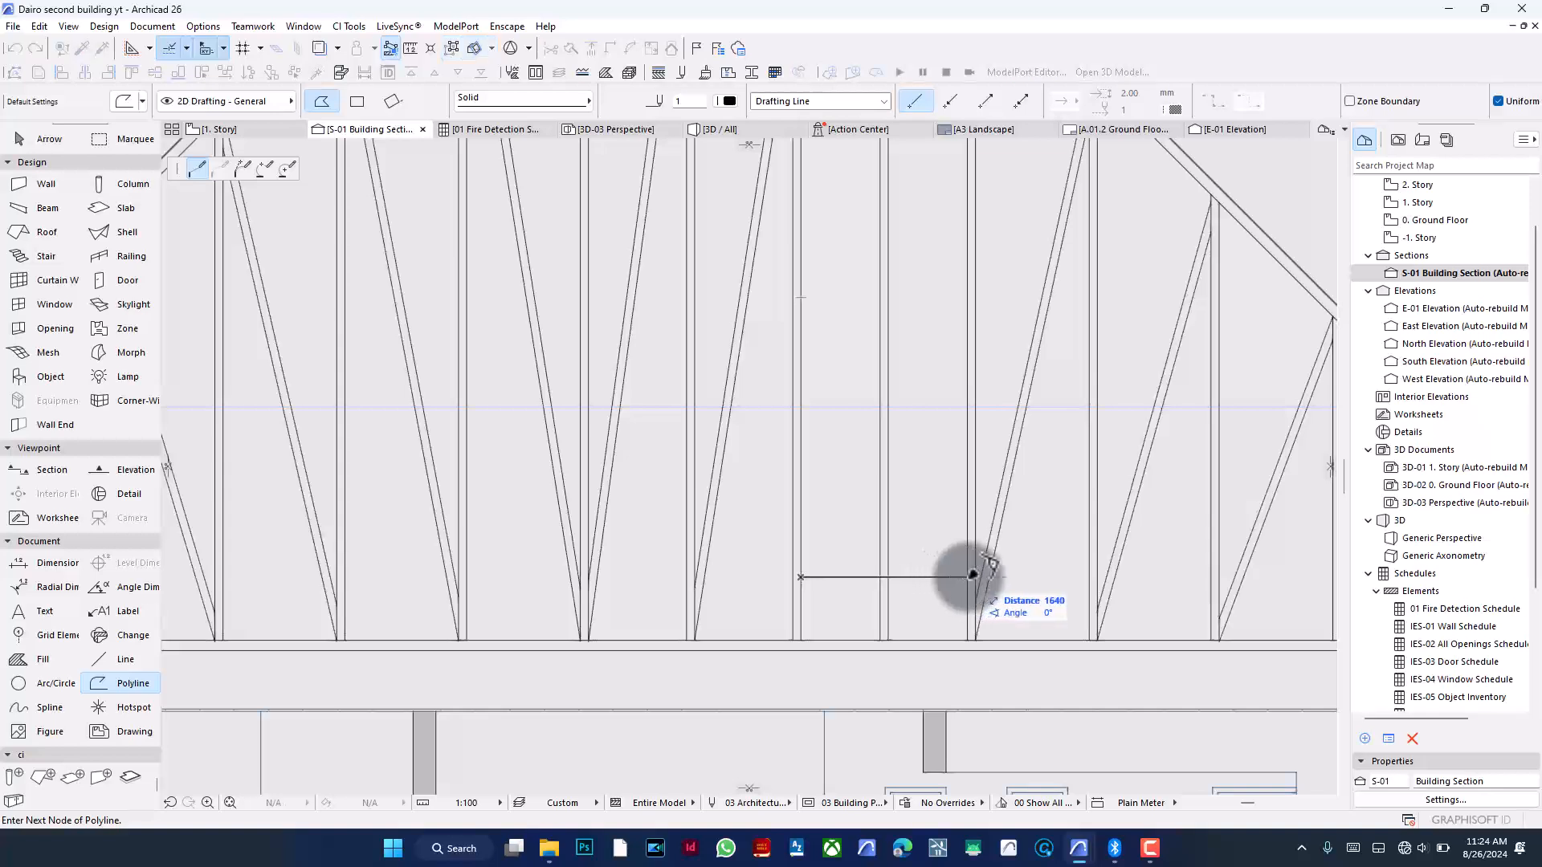
double_click(967, 577)
key("ctrl+d")
left_click(967, 575)
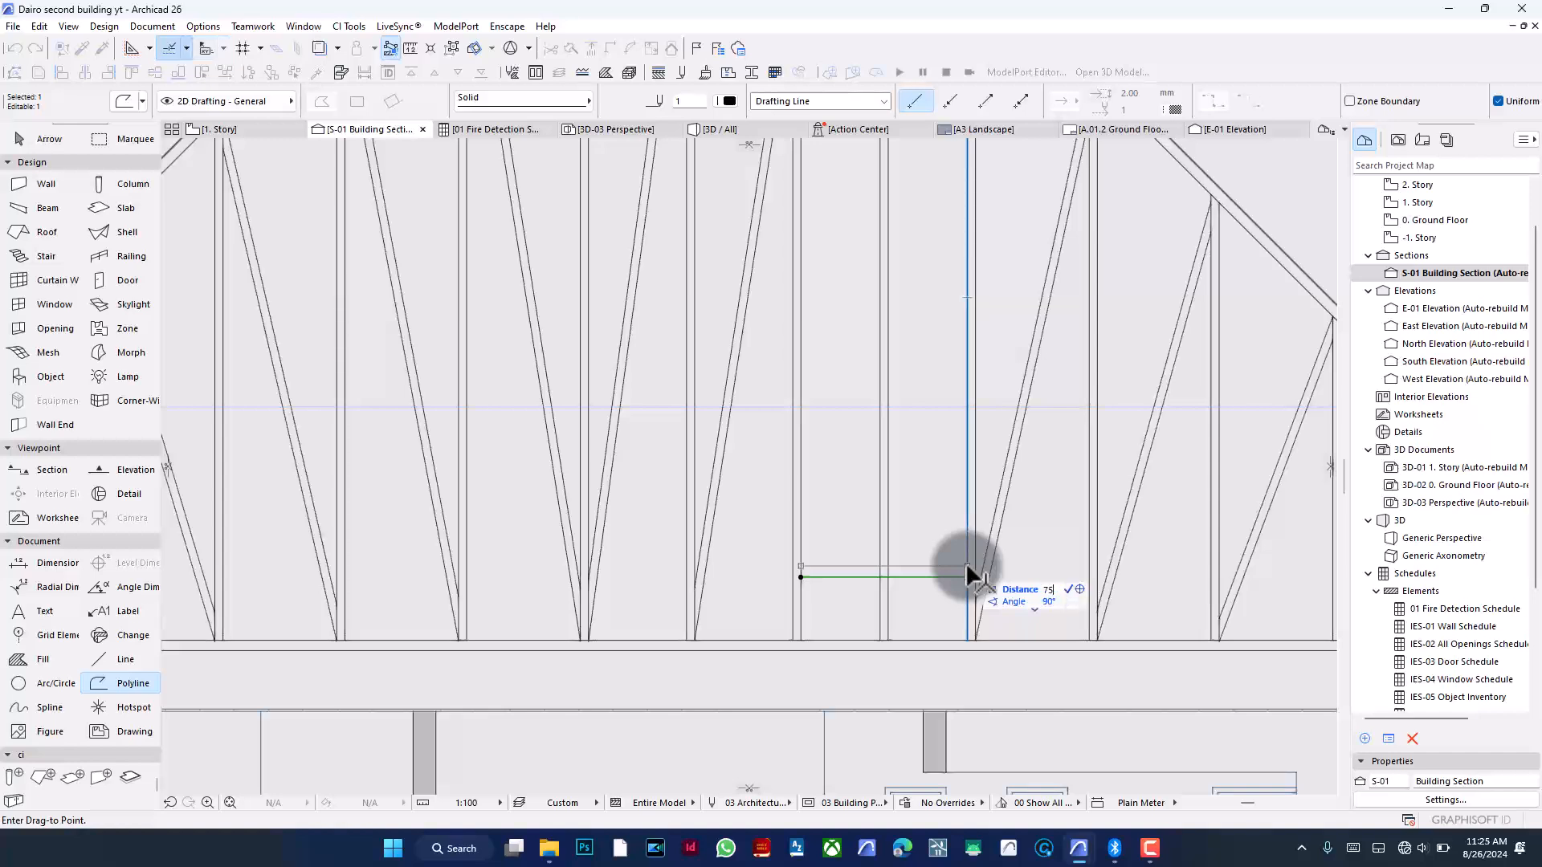
key("Return")
- Drag a copy of the horizontal line straight down just below the original
key("ctrl+d")
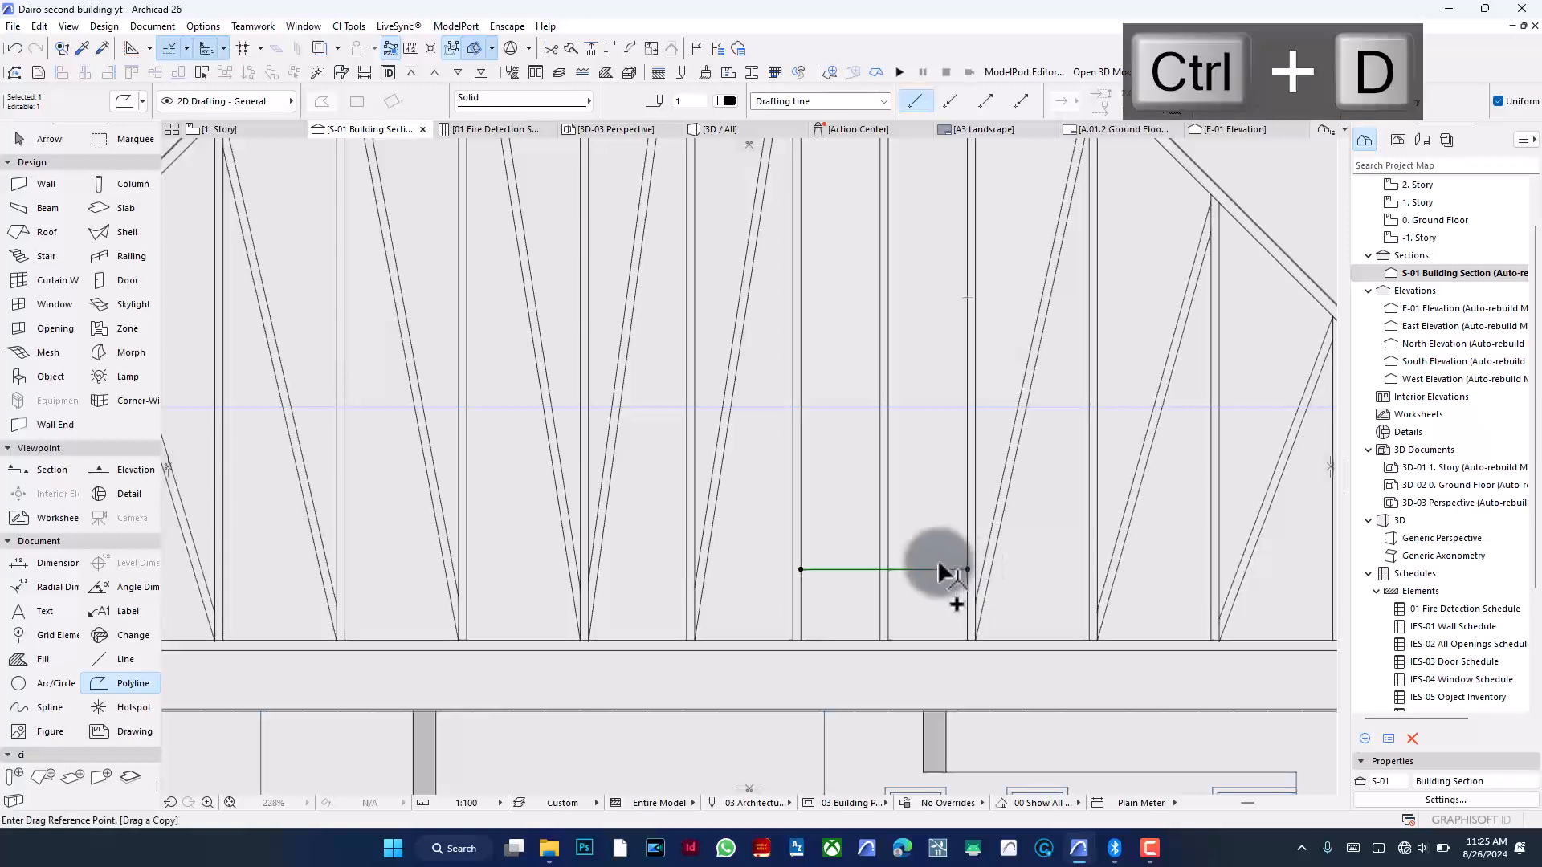
left_click(938, 570)
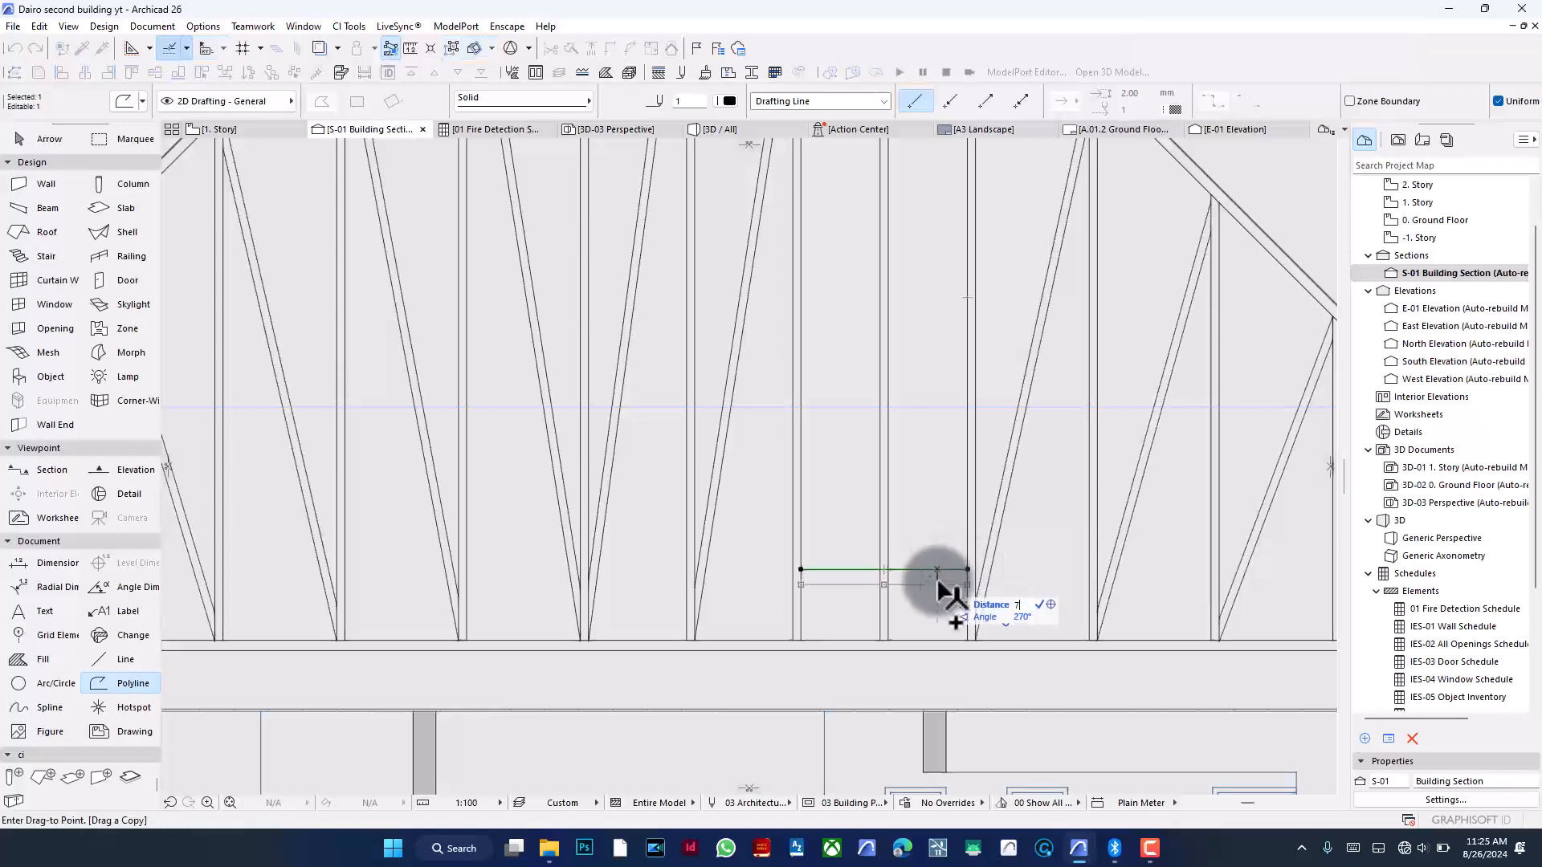
key("Return")
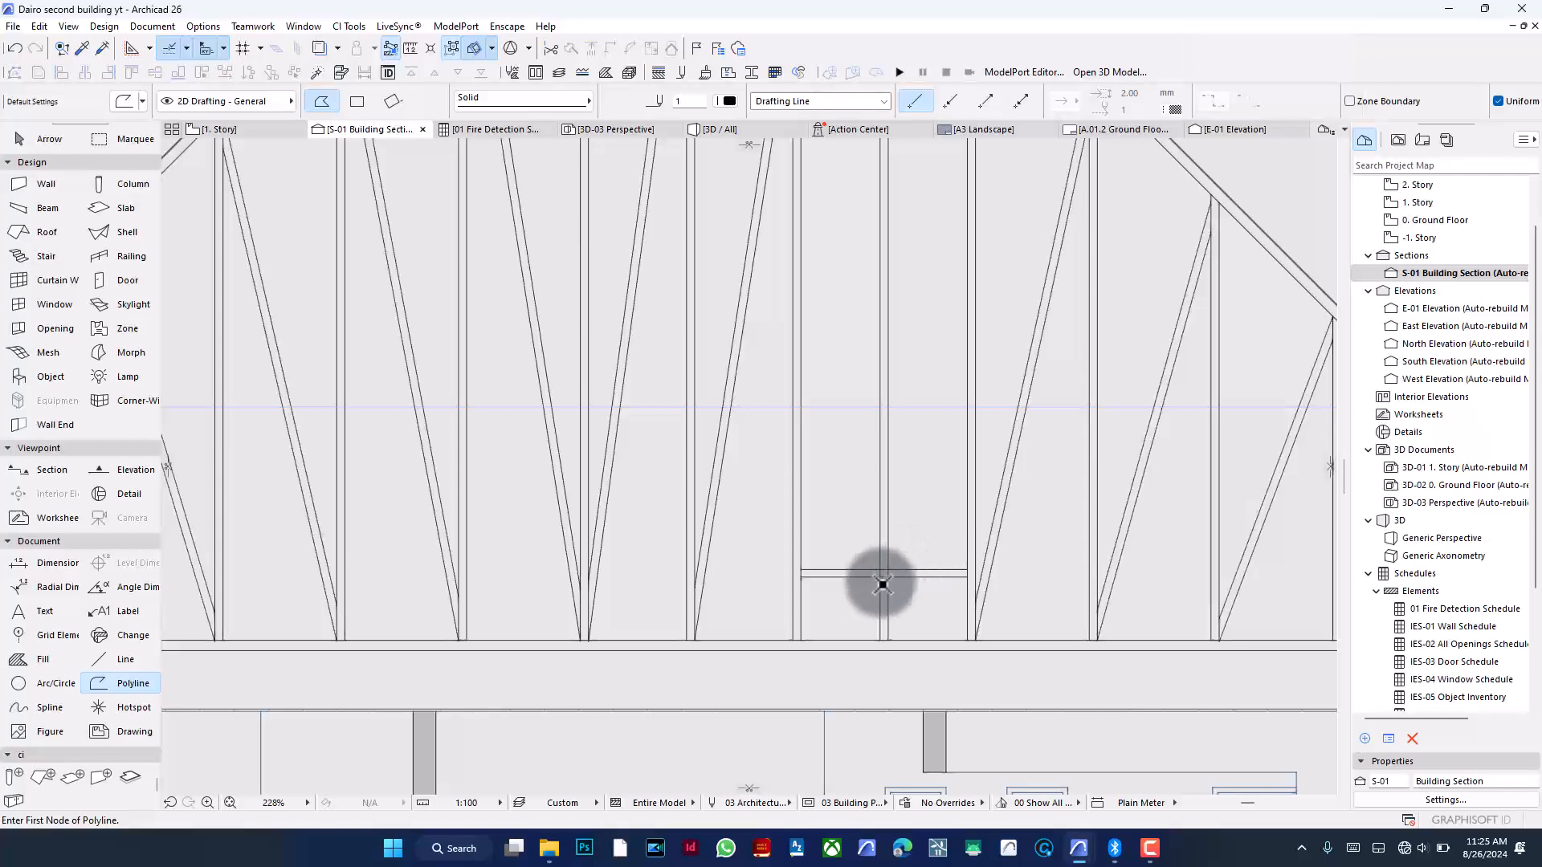
- Multiply the pair of horizontal lines upward with Spread at 750 spacing up to the roof's step
scroll(877, 586, "up", 1)
scroll(877, 586, "up", 2)
left_click(950, 556, "shift")
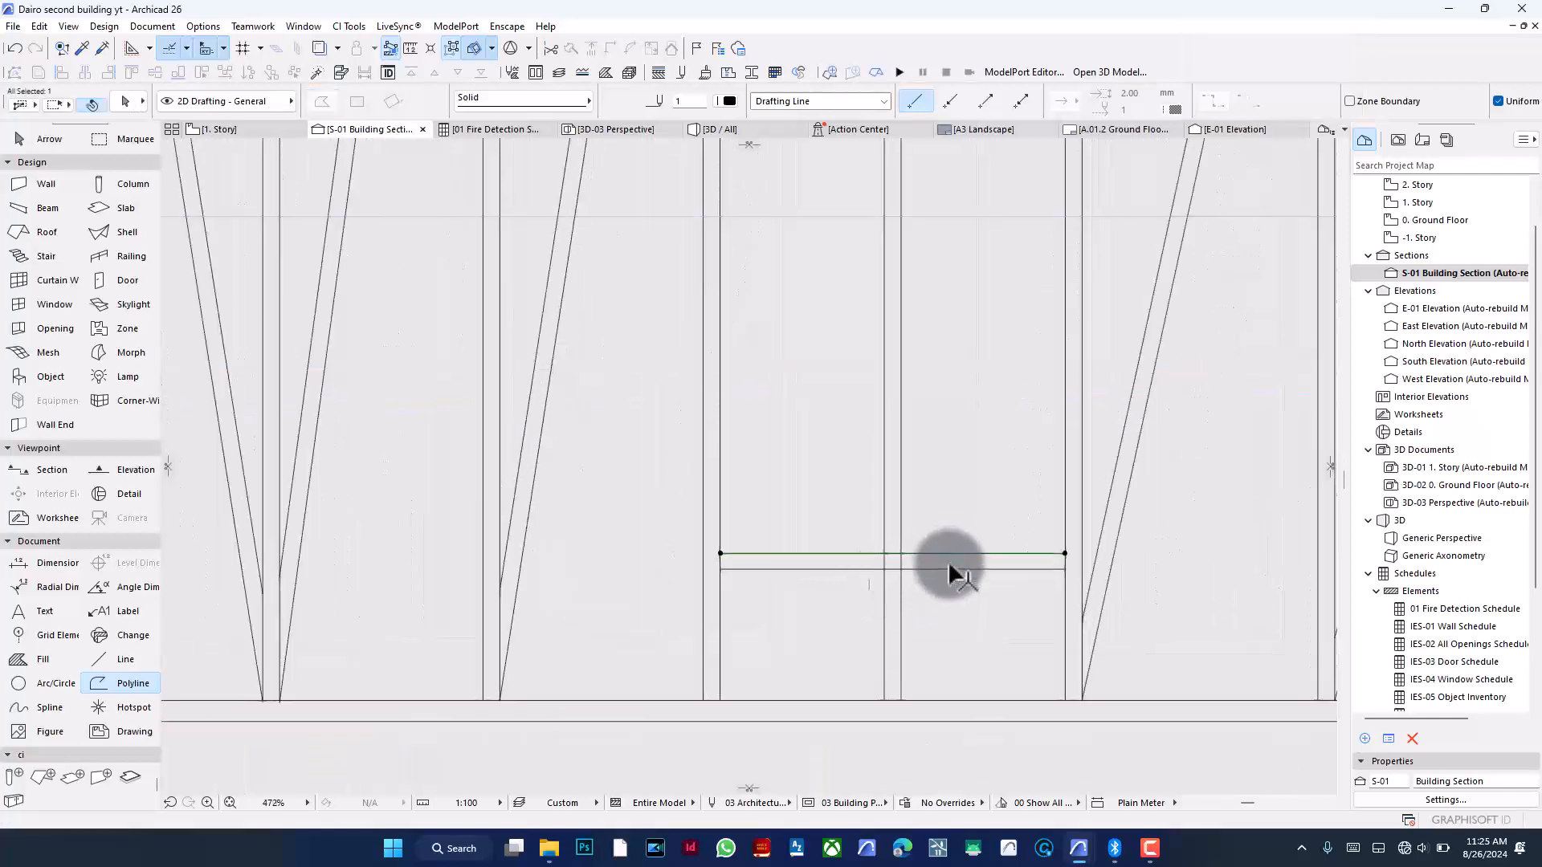
left_click(950, 569, "shift")
key("ctrl+g")
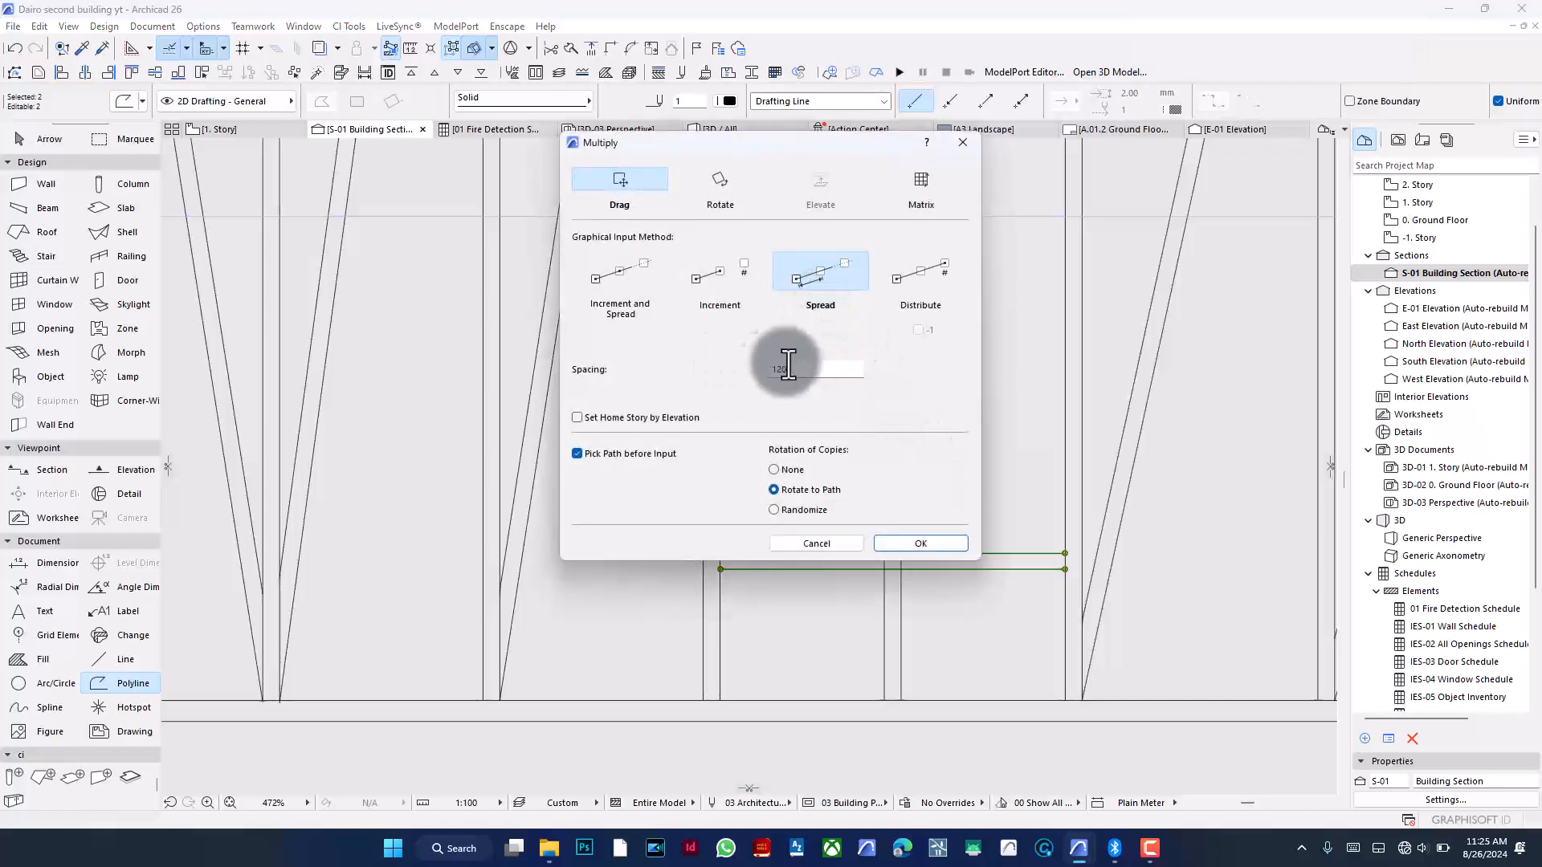
double_click(801, 371)
type("7")
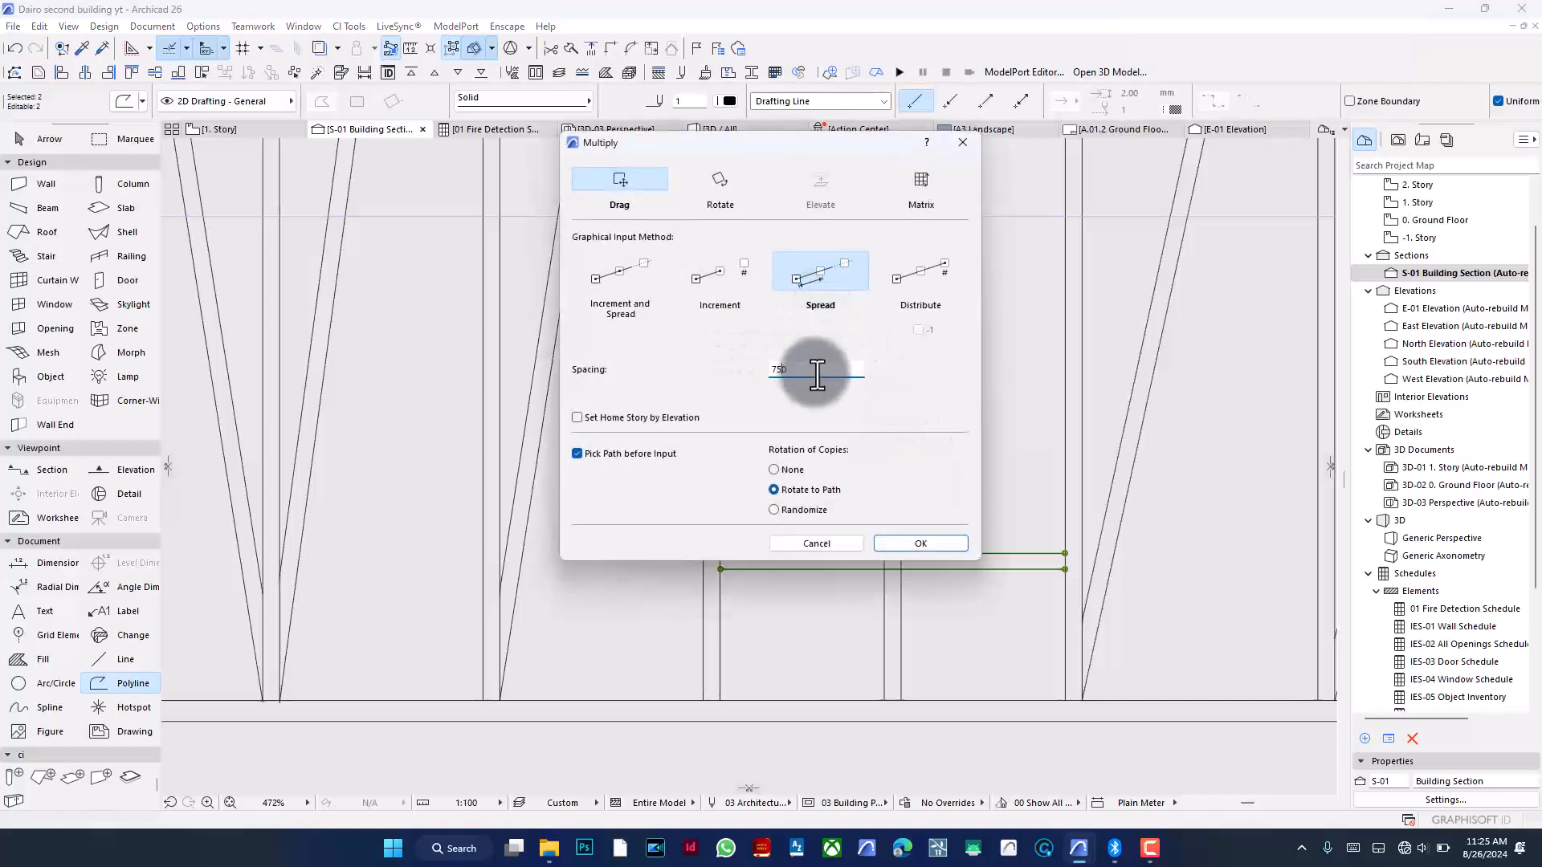
type("50")
left_click(916, 548)
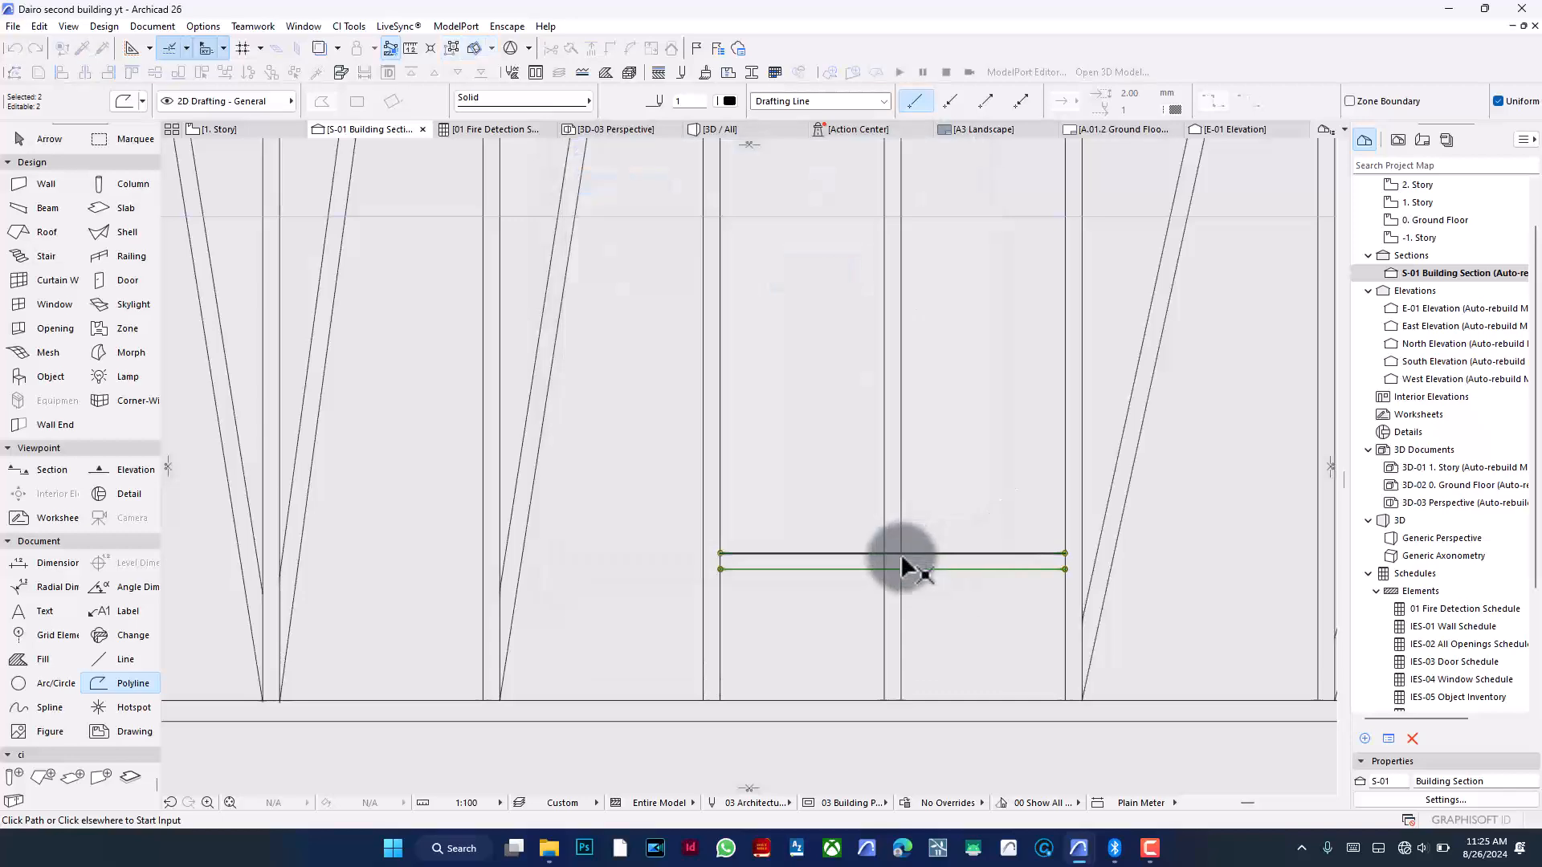
left_click(910, 554)
scroll(916, 594, "down", 4)
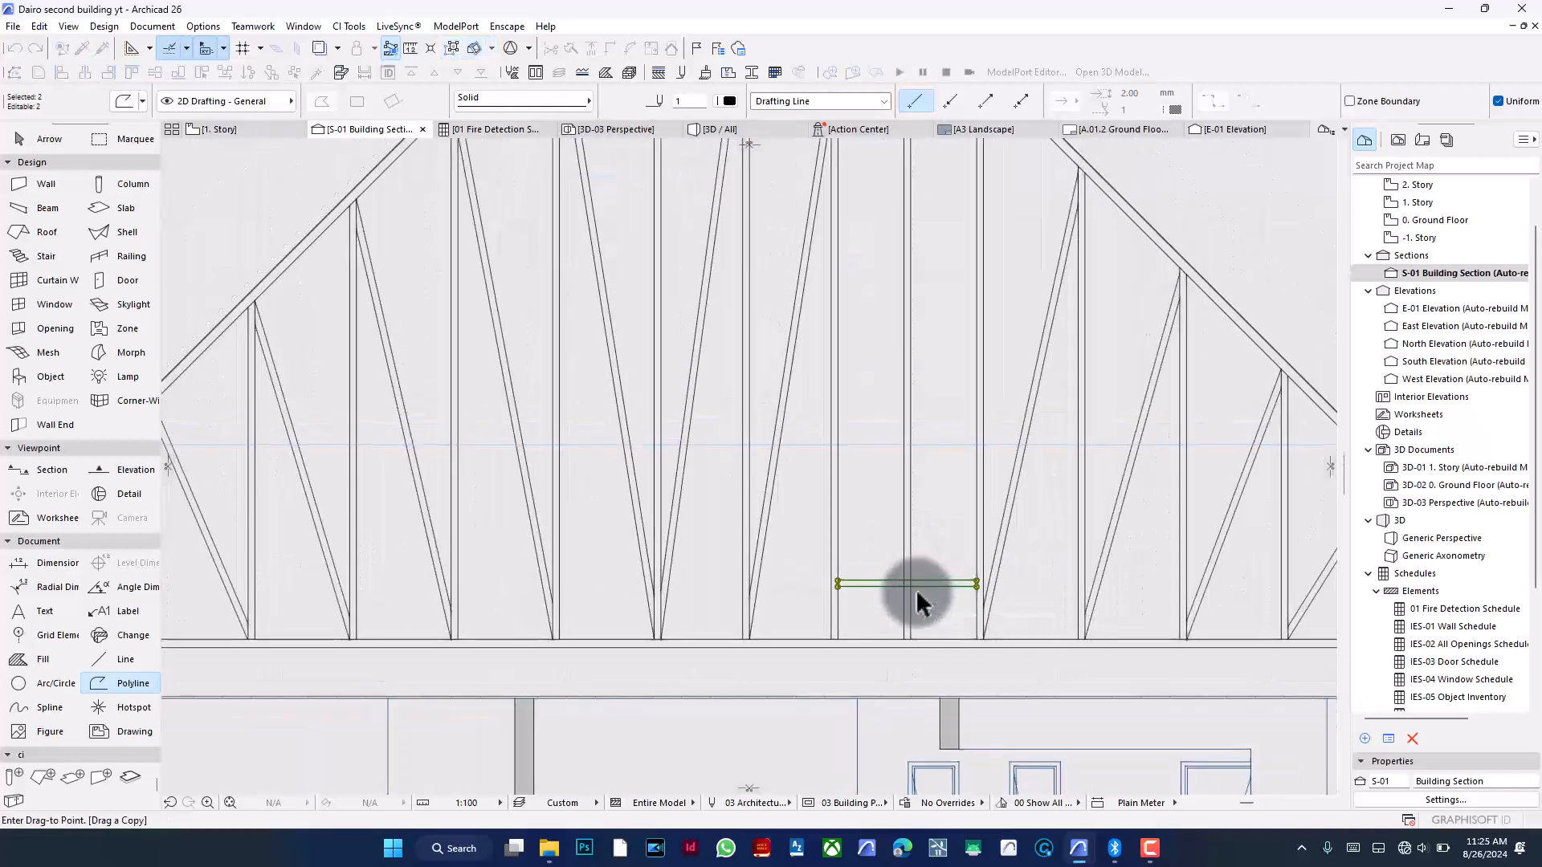
scroll(916, 593, "down", 1)
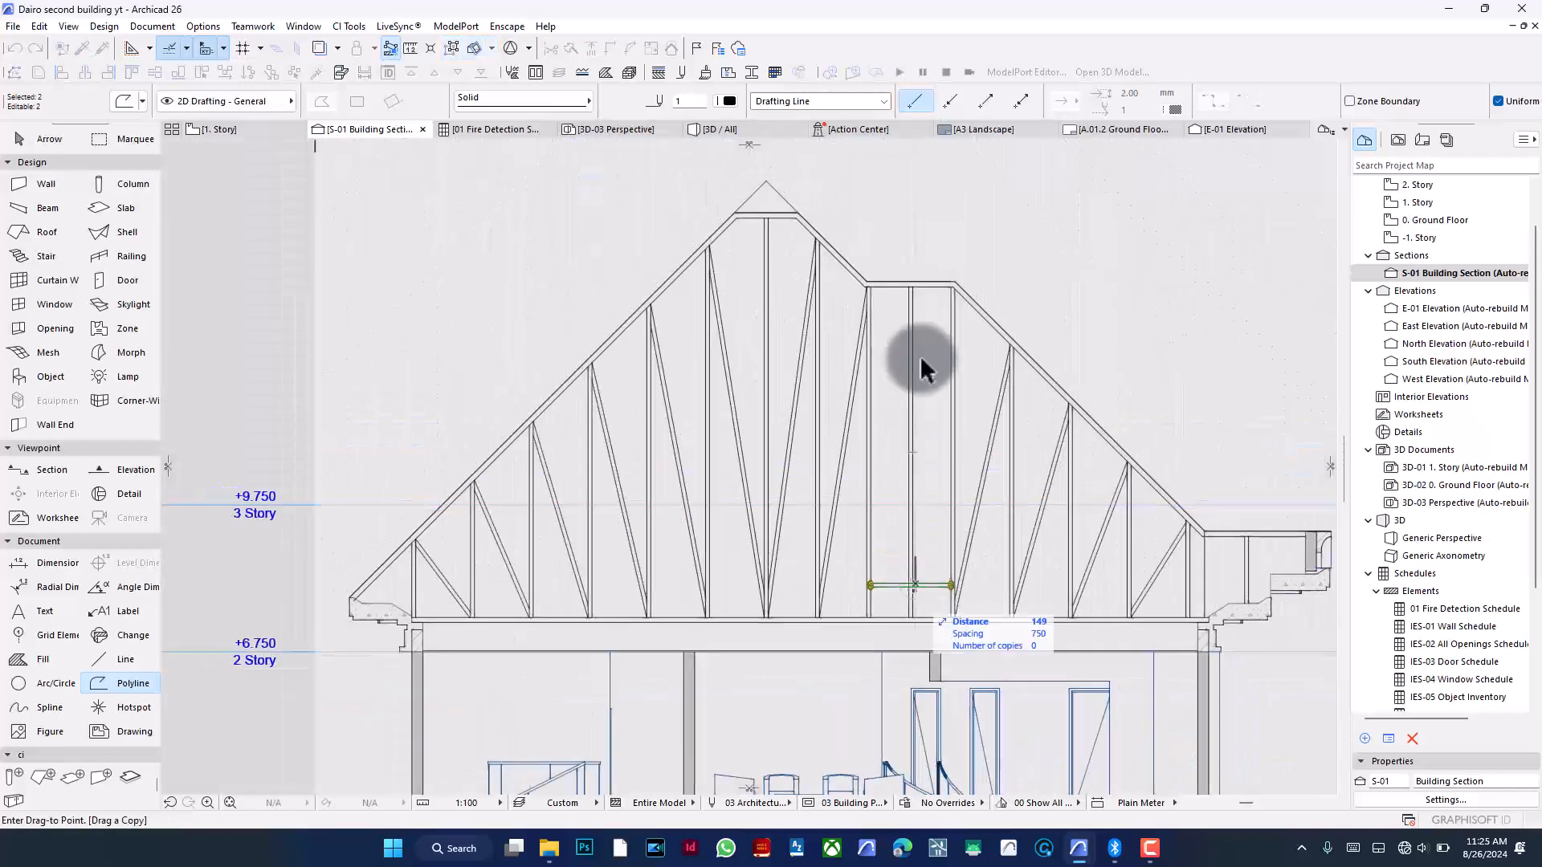
left_click(935, 283)
- Undo and redo the multiply, then group the ladder of horizontal lines between the two vertical guide lines
key("ctrl+z")
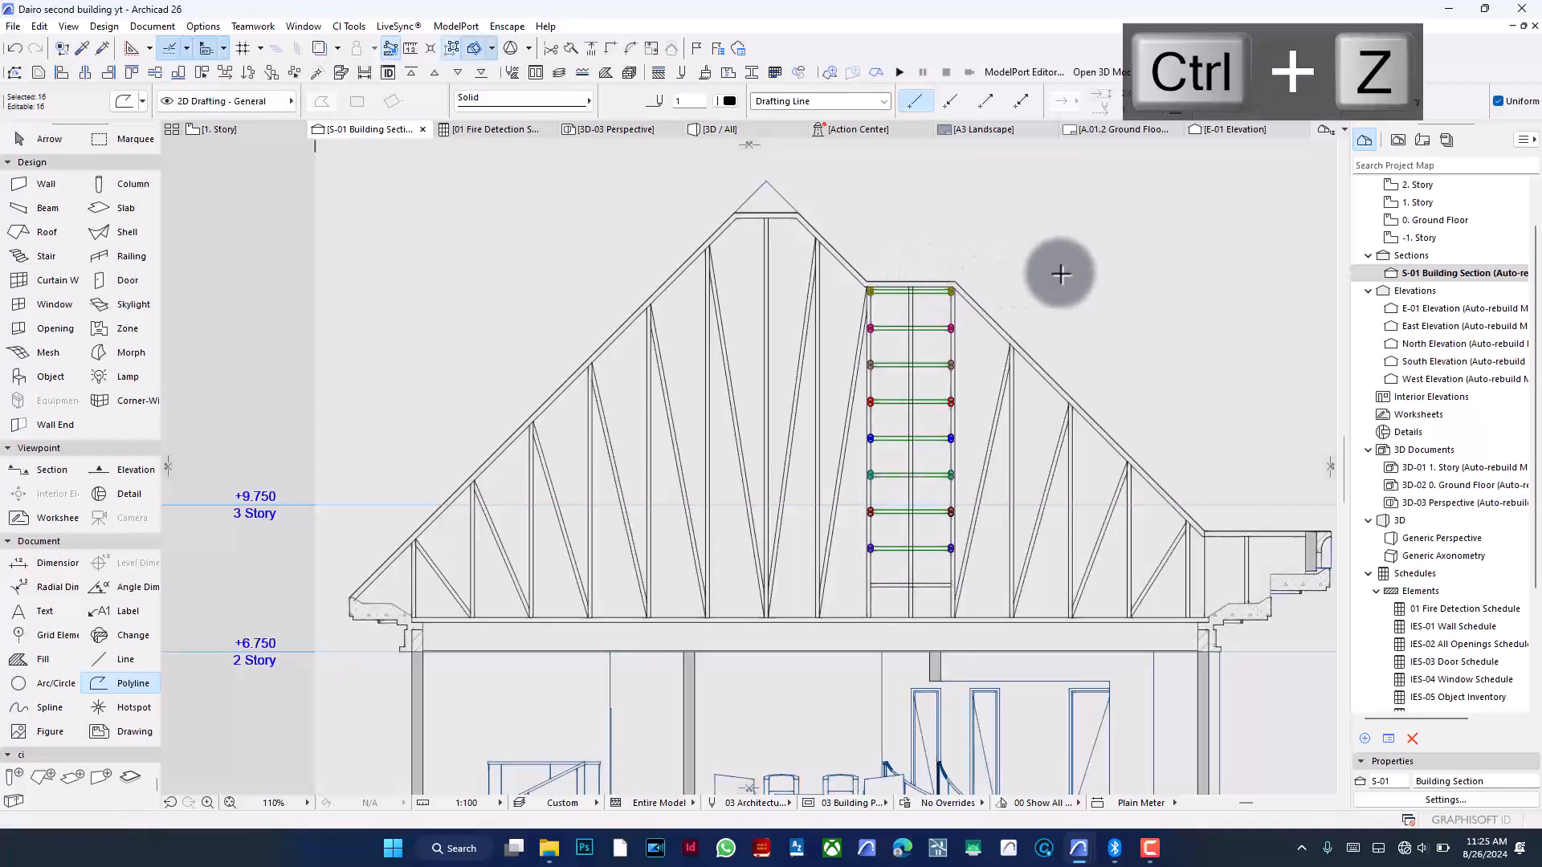
key("ctrl+shift+z")
key("ctrl+g")
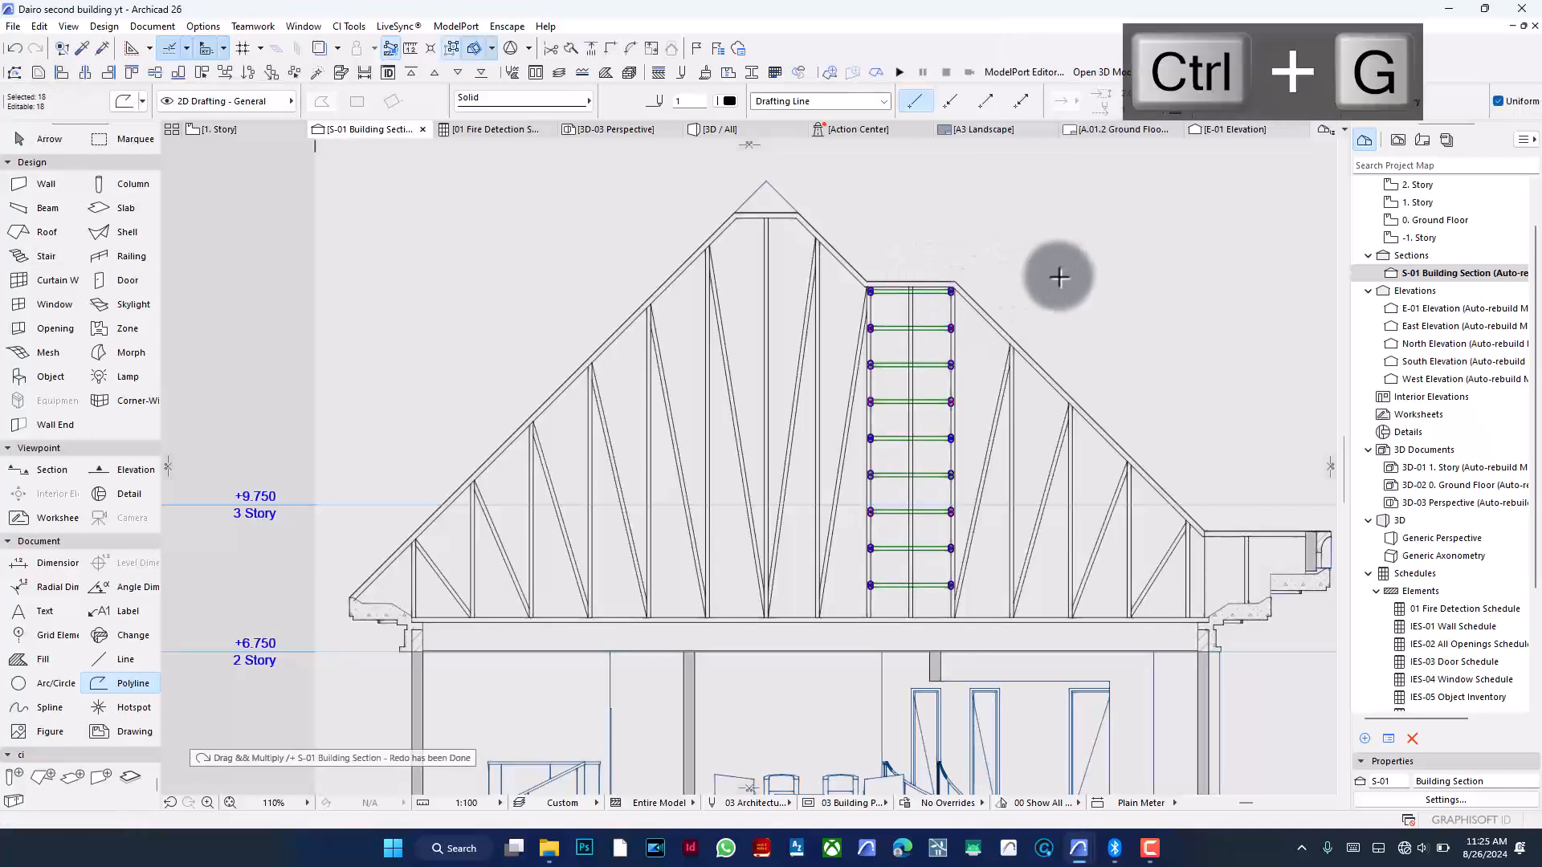
key("ctrl+d")
left_click(951, 241)
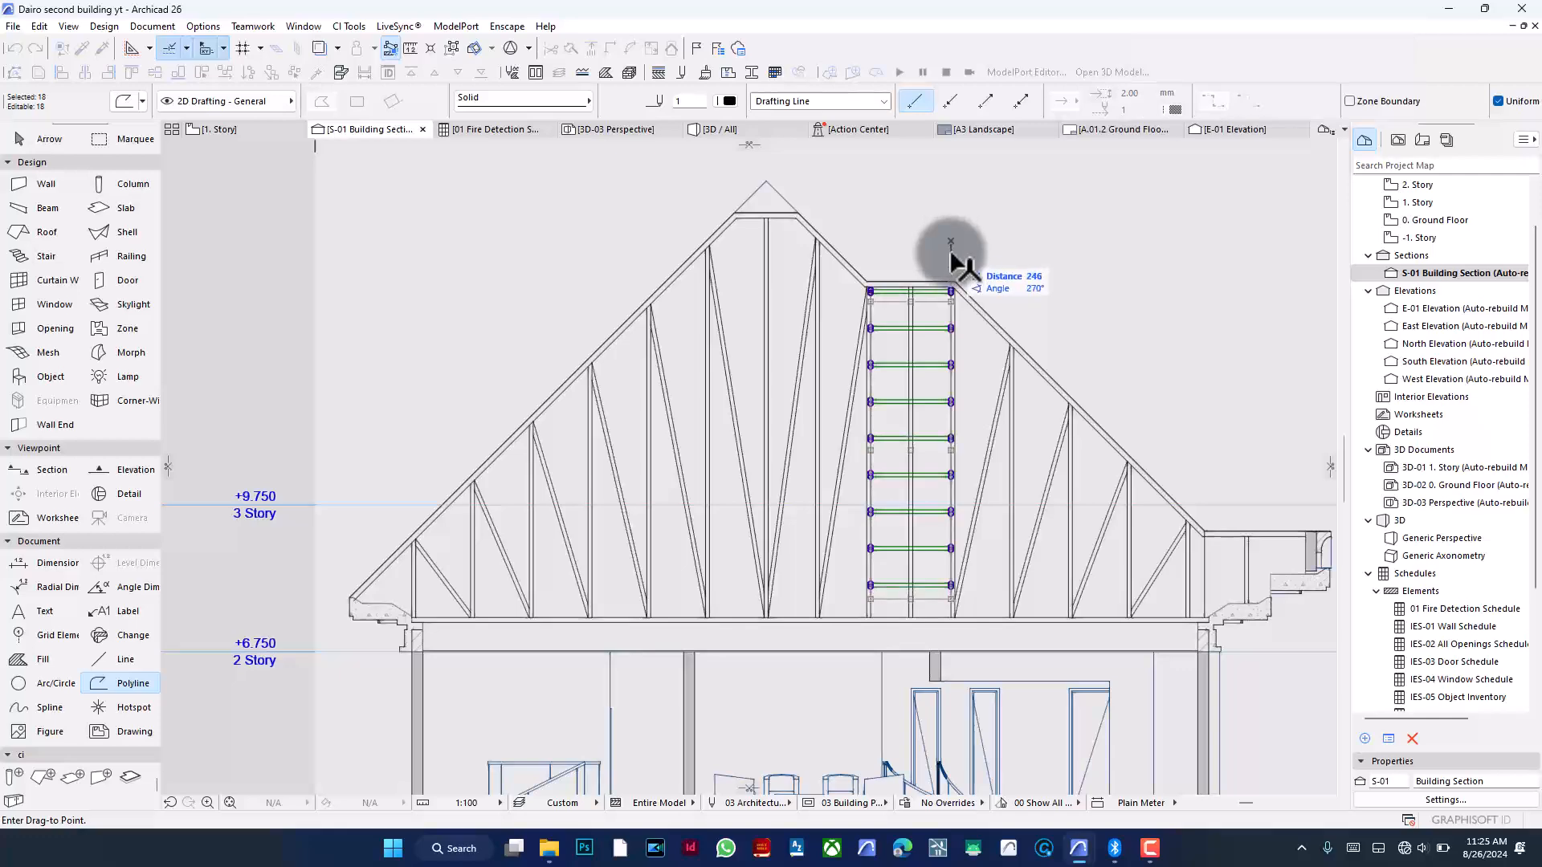
key("Escape")
- Survey the whole section and the left eaves where the truss's bottom chord meets the wall
scroll(737, 310, "down", 3)
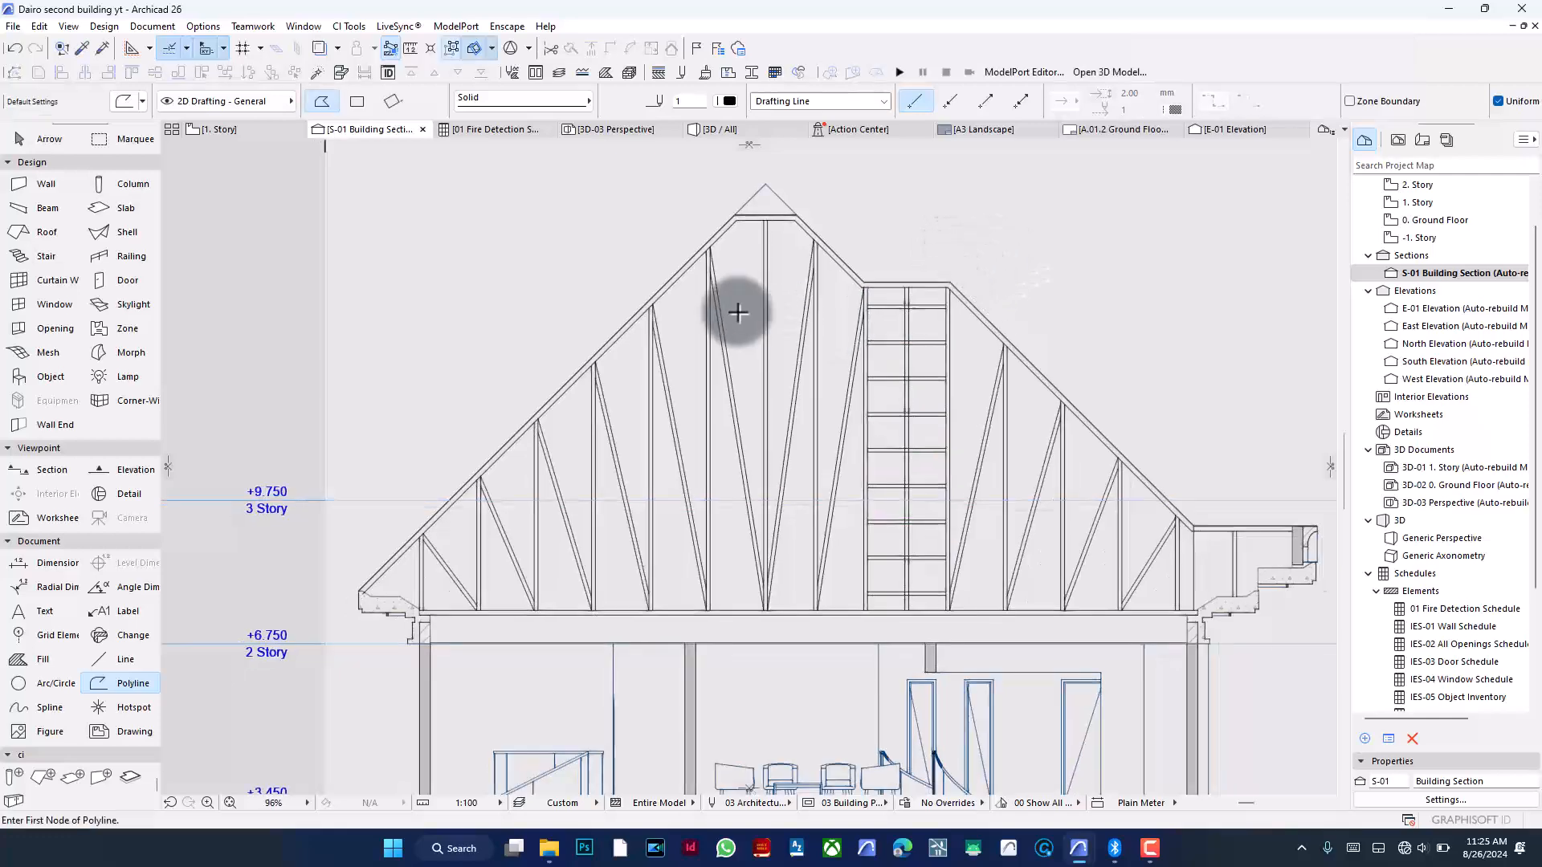
scroll(761, 239, "down", 3)
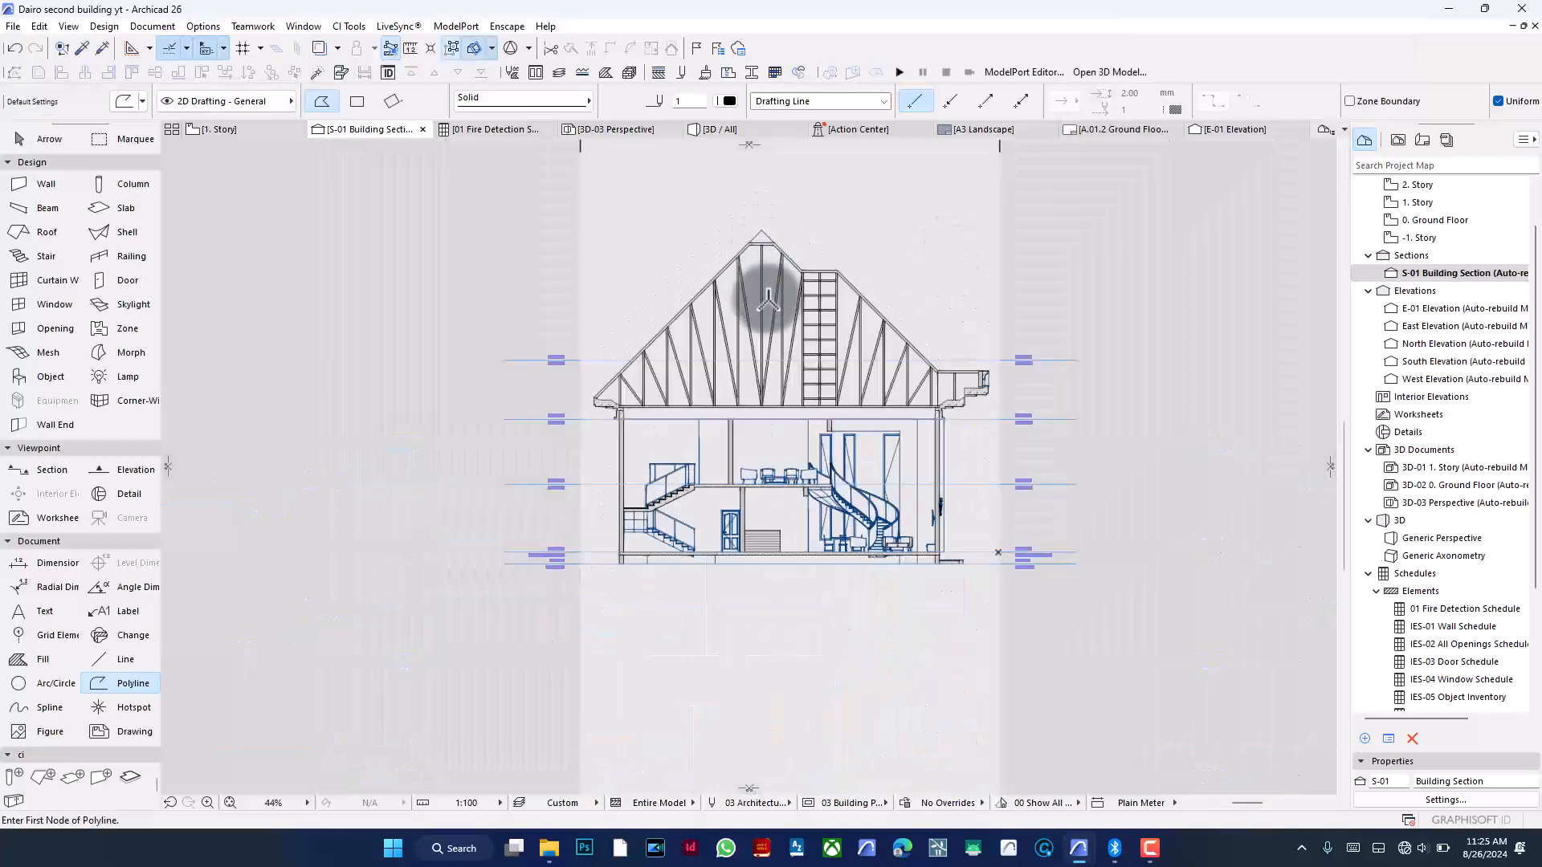
scroll(768, 298, "up", 2)
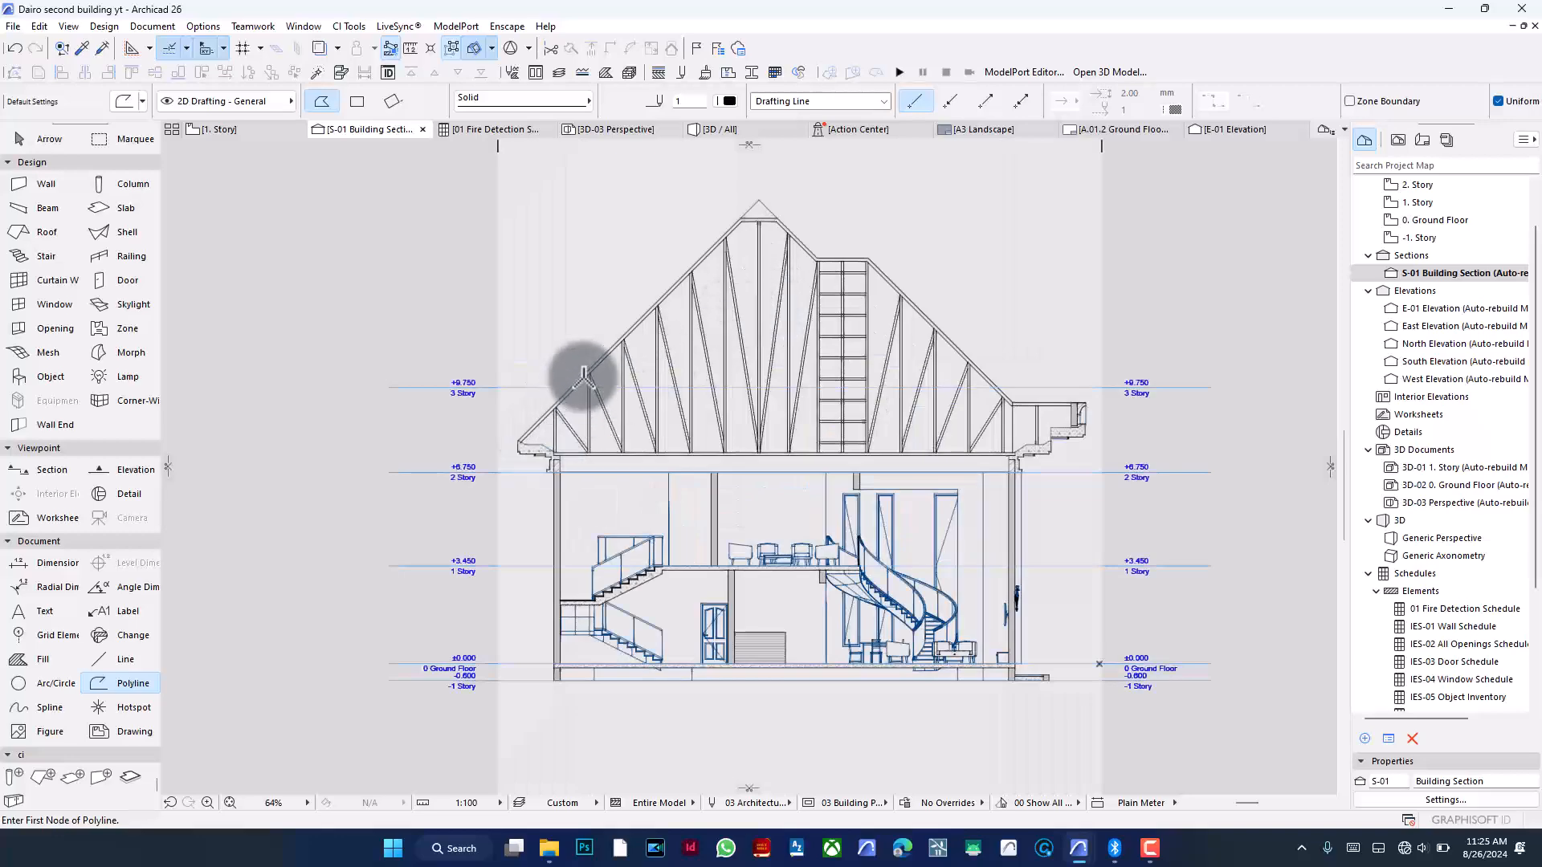
scroll(557, 439, "up", 7)
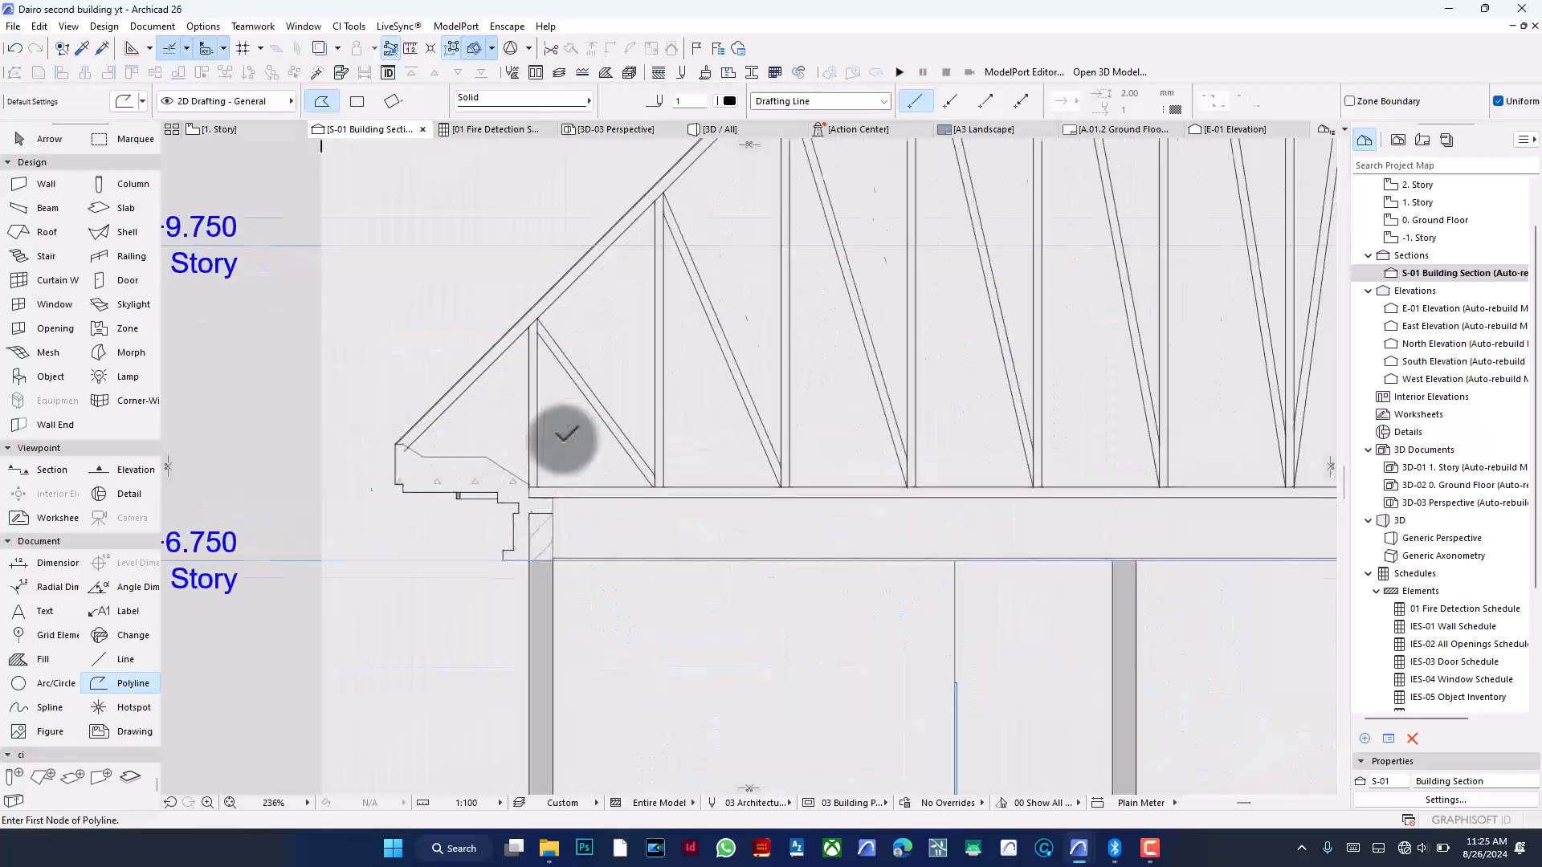
scroll(329, 452, "up", 4)
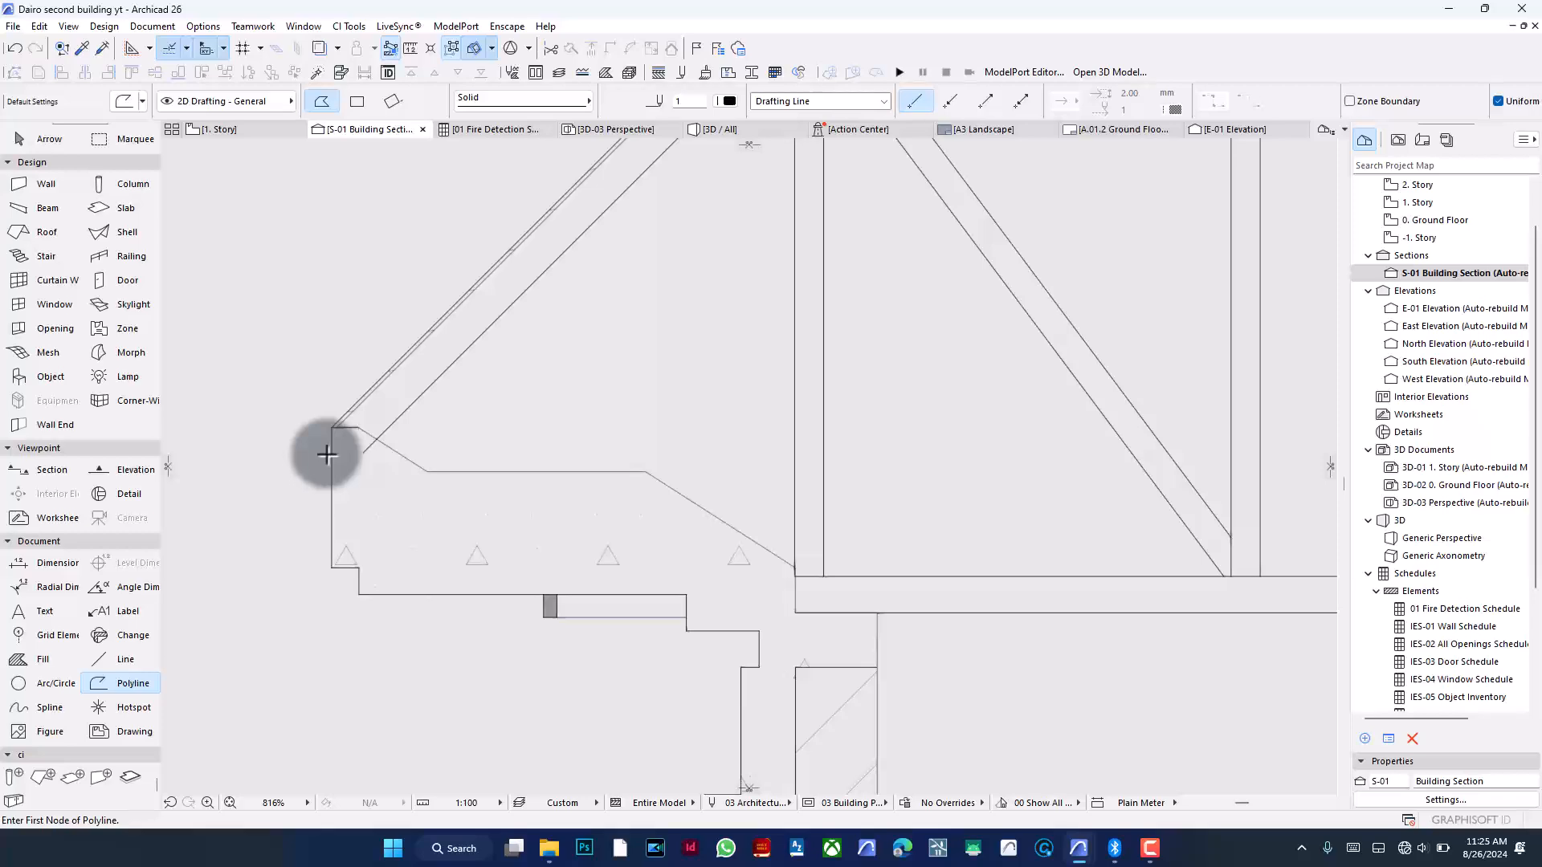
scroll(357, 445, "down", 9)
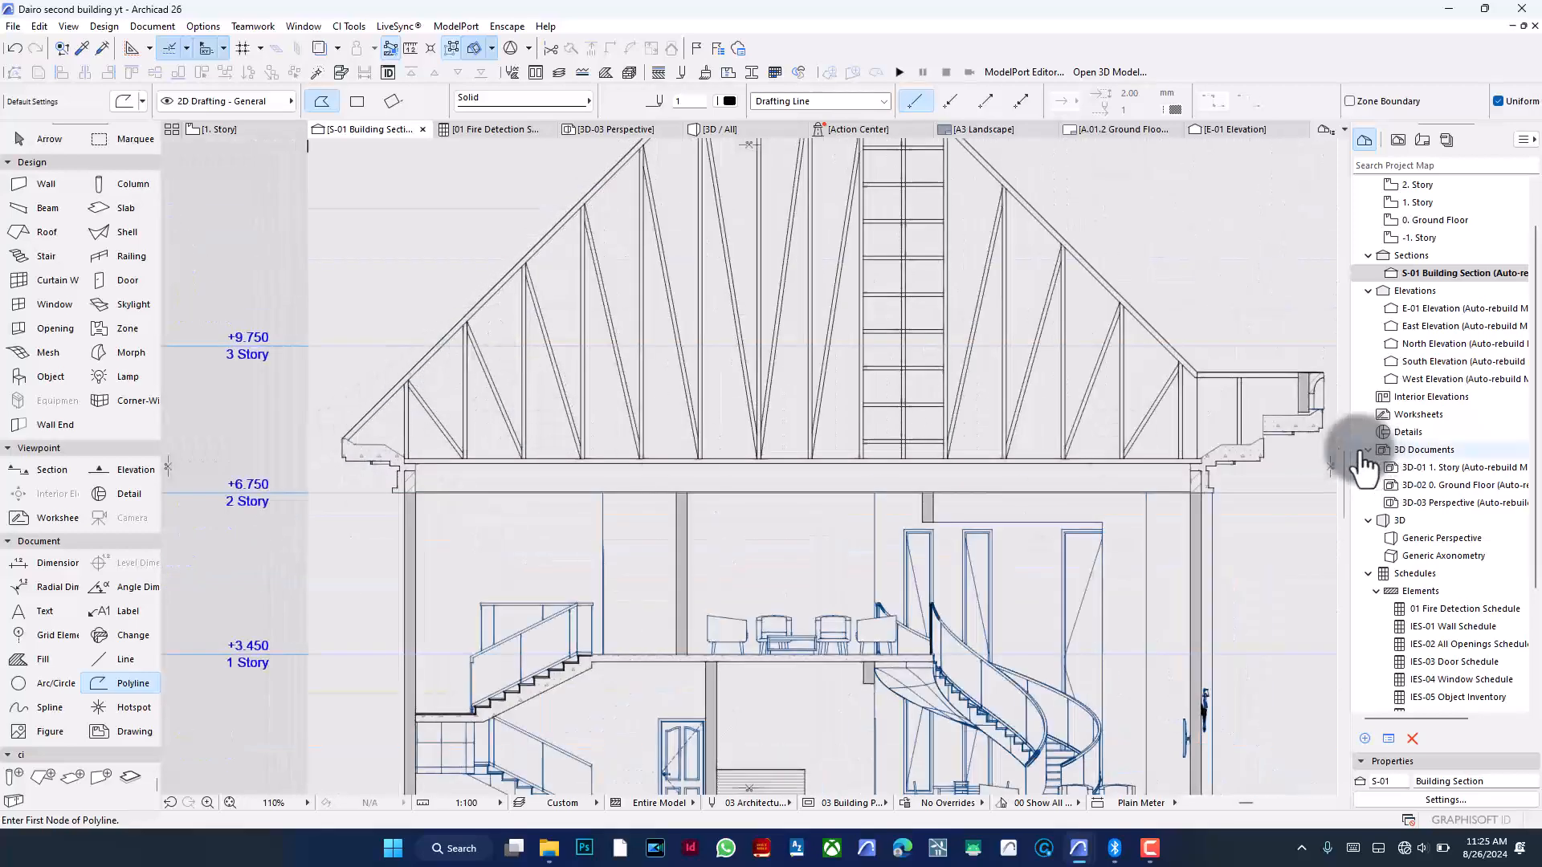
scroll(903, 409, "down", 2)
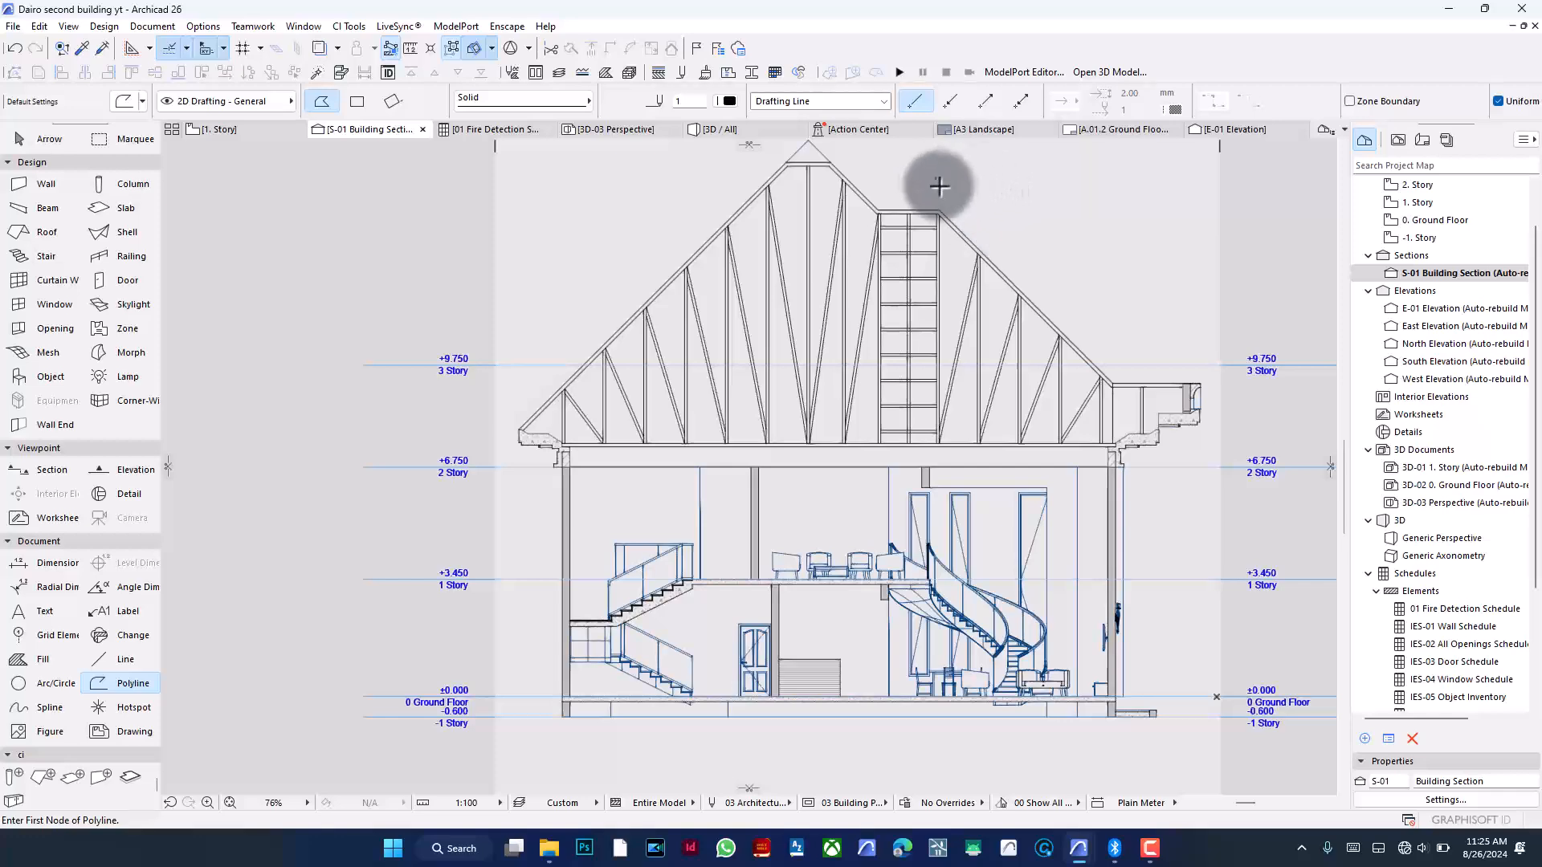
scroll(892, 163, "up", 2)
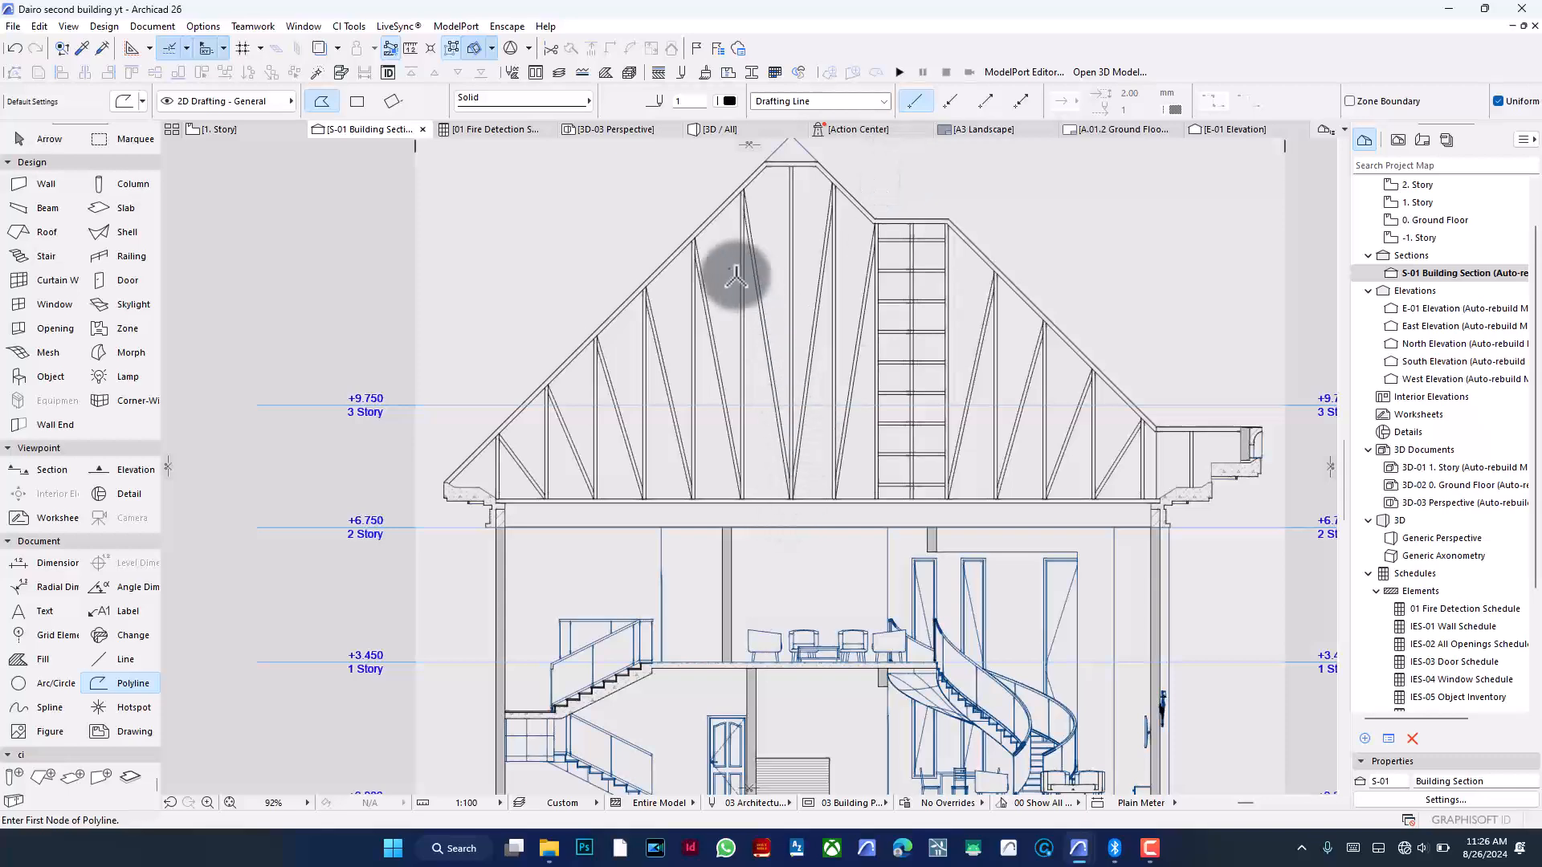
scroll(695, 247, "down", 2)
scroll(550, 474, "up", 15)
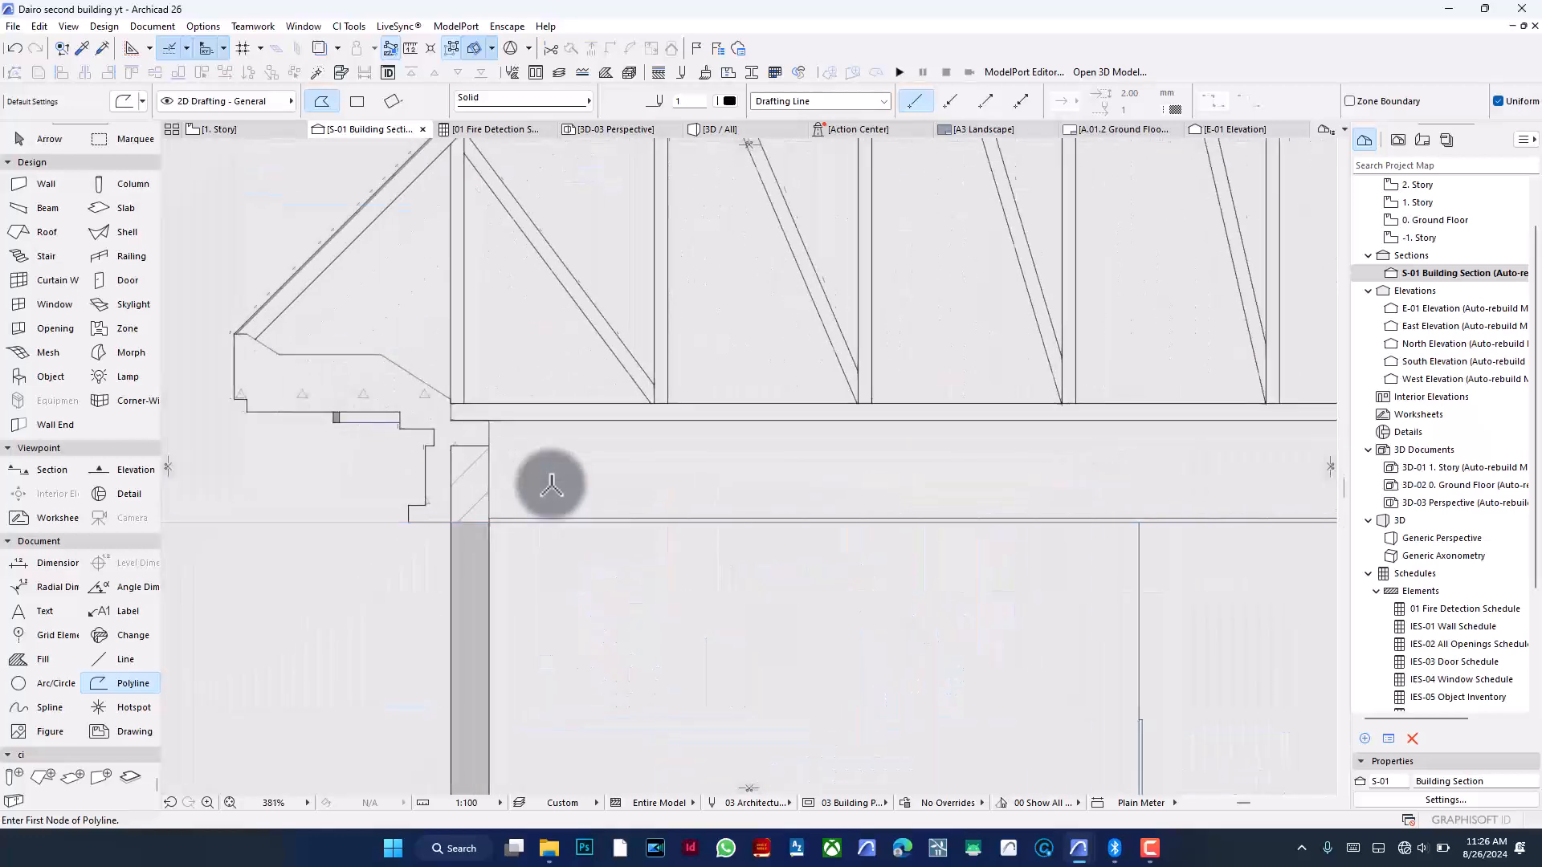
left_click(562, 547)
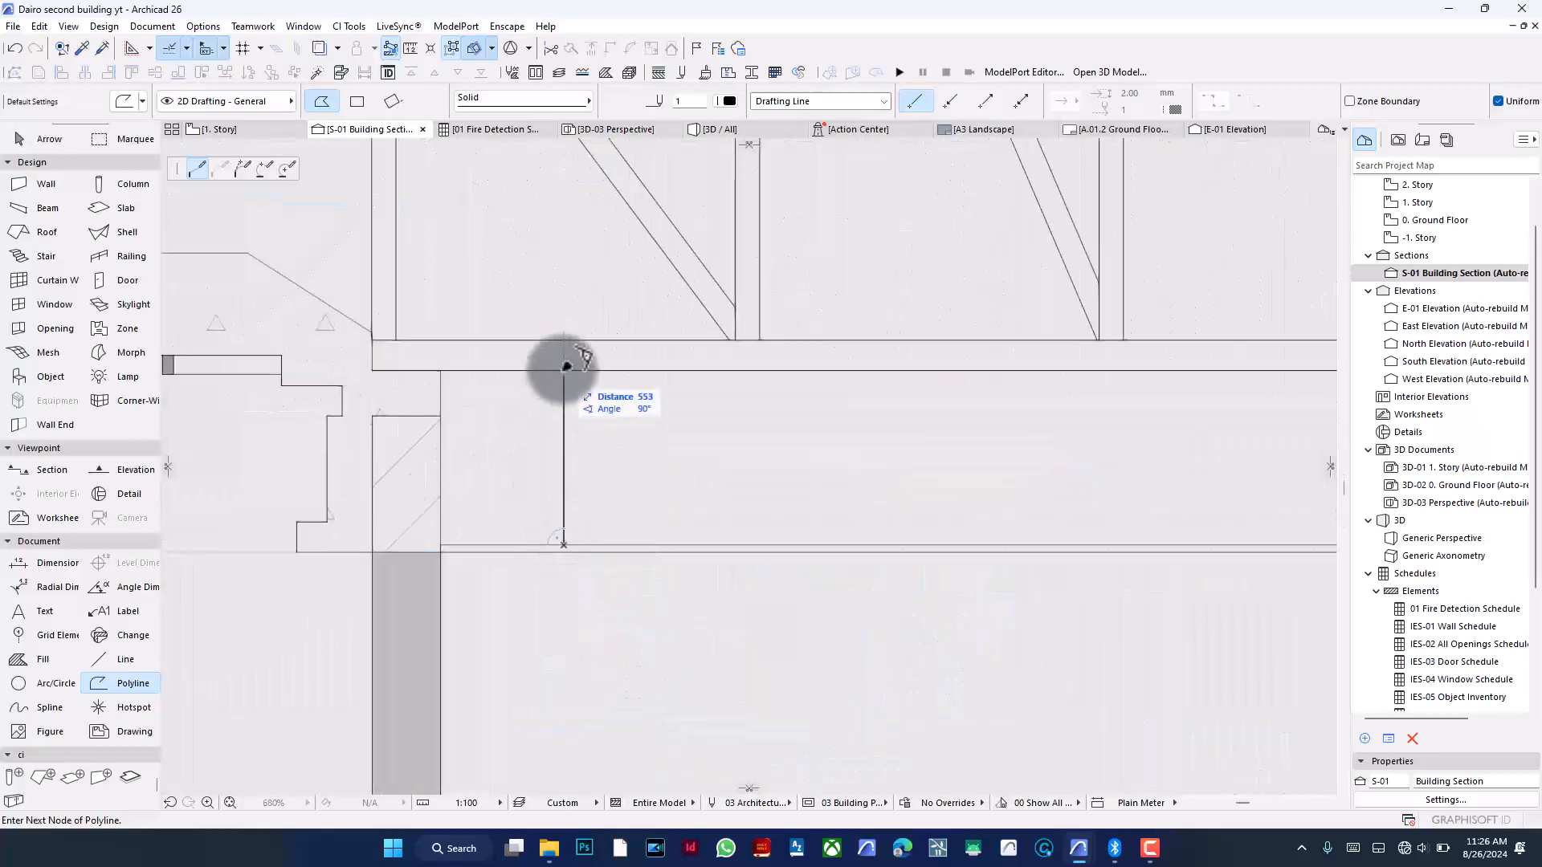
double_click(562, 370)
key("ctrl+d")
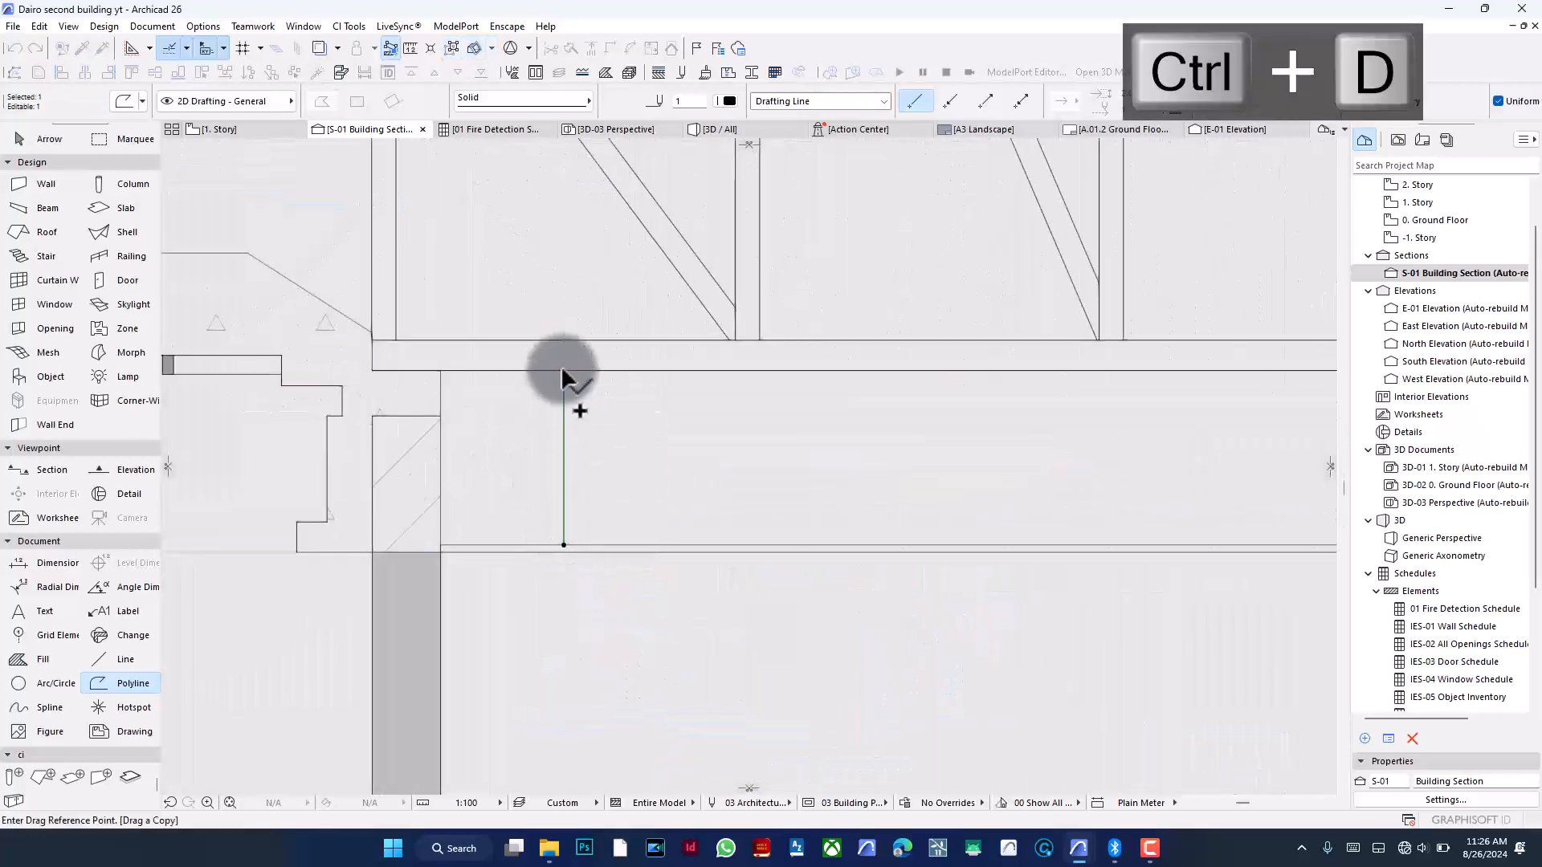
left_click(563, 370)
key("Return")
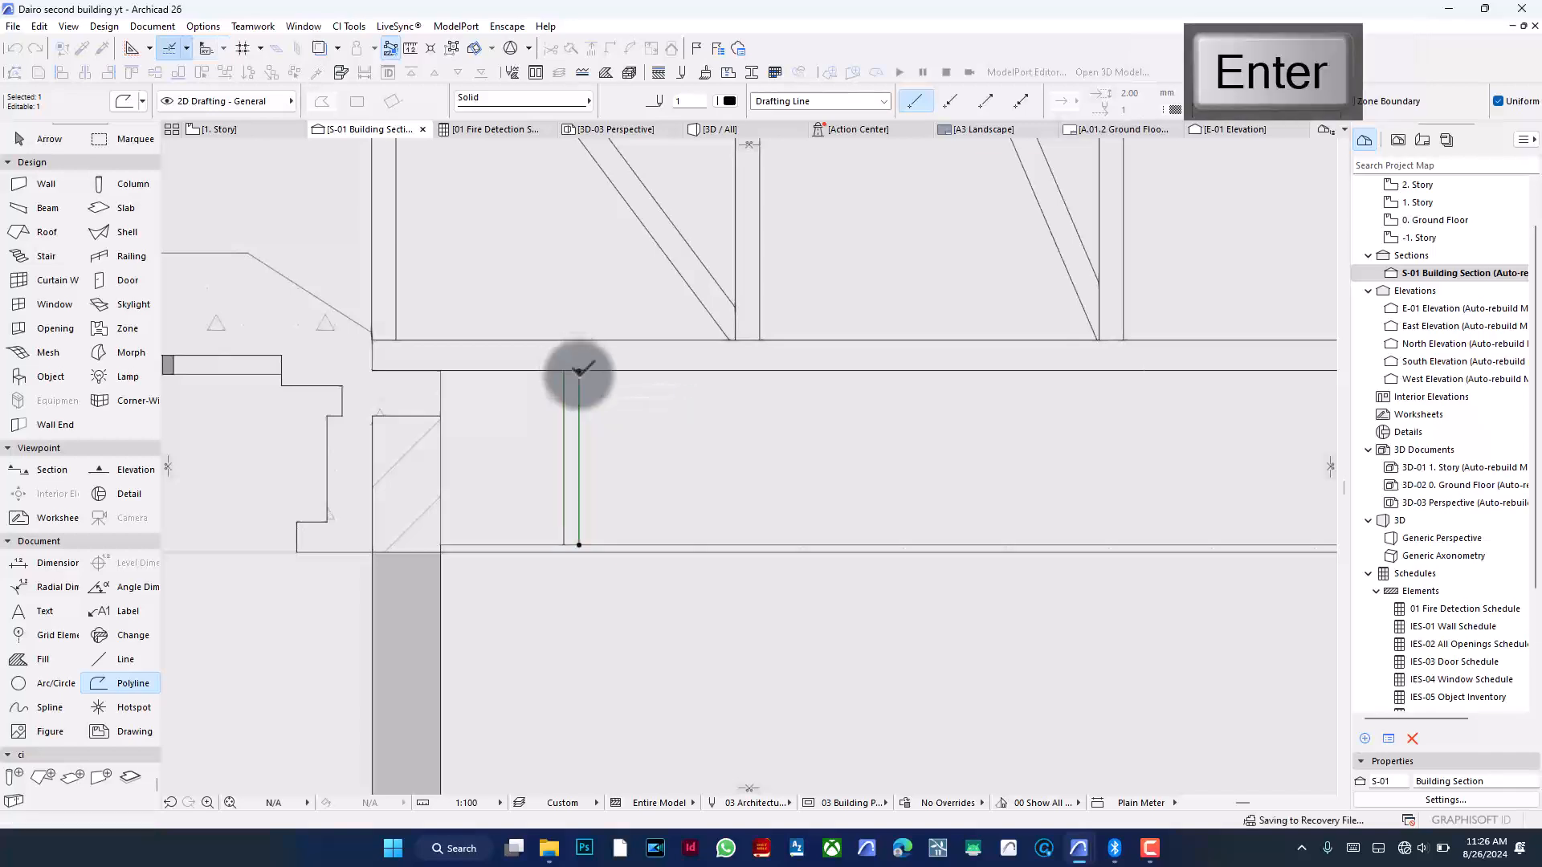
key("ctrl+d")
left_click(579, 371)
left_click(593, 374)
left_click_drag(594, 371, 596, 514)
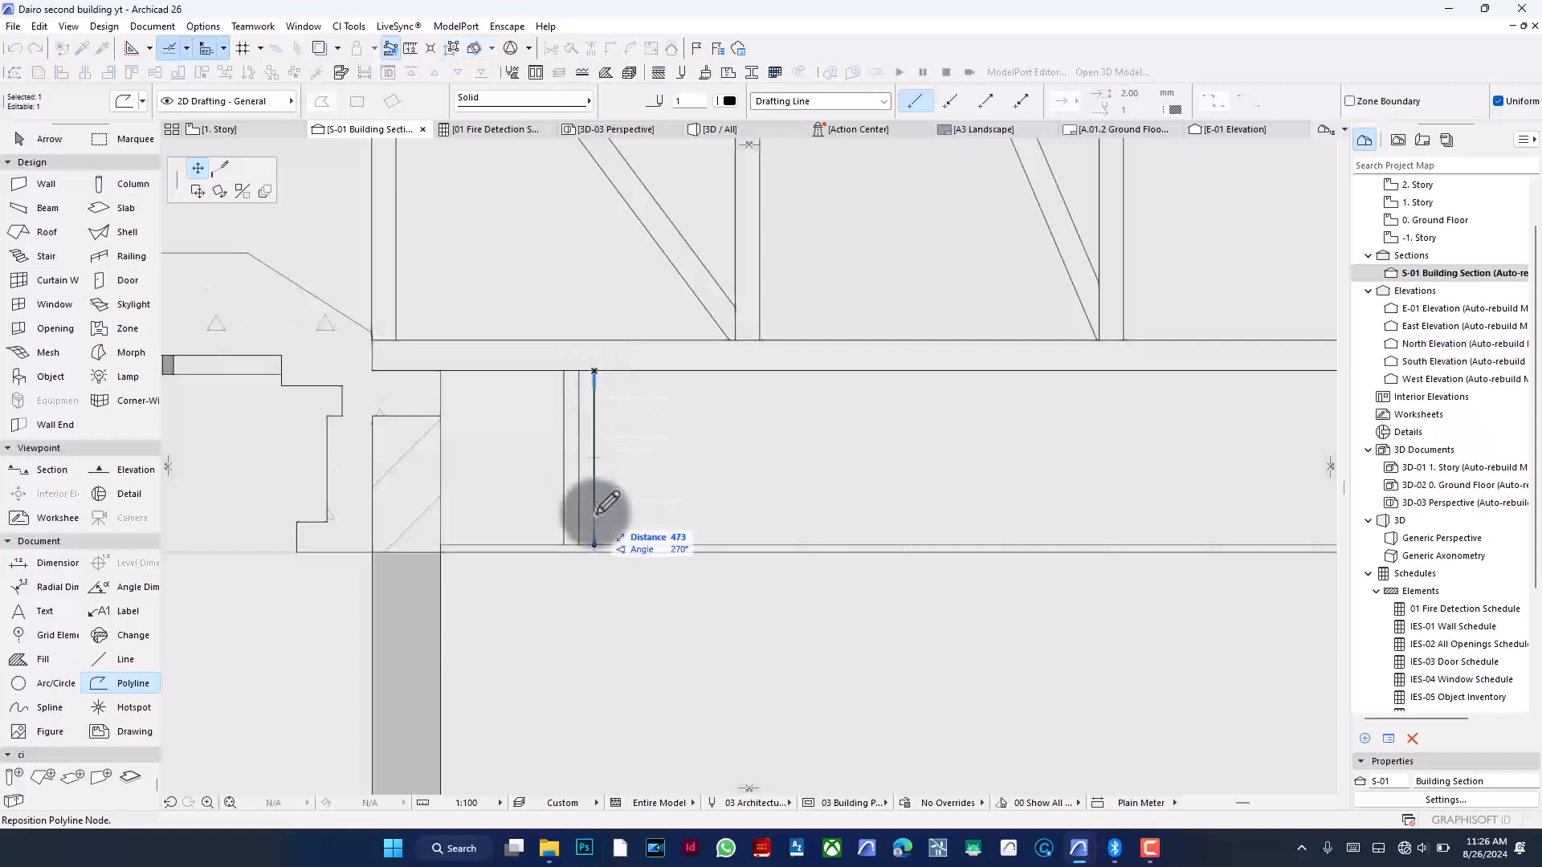
key("Escape")
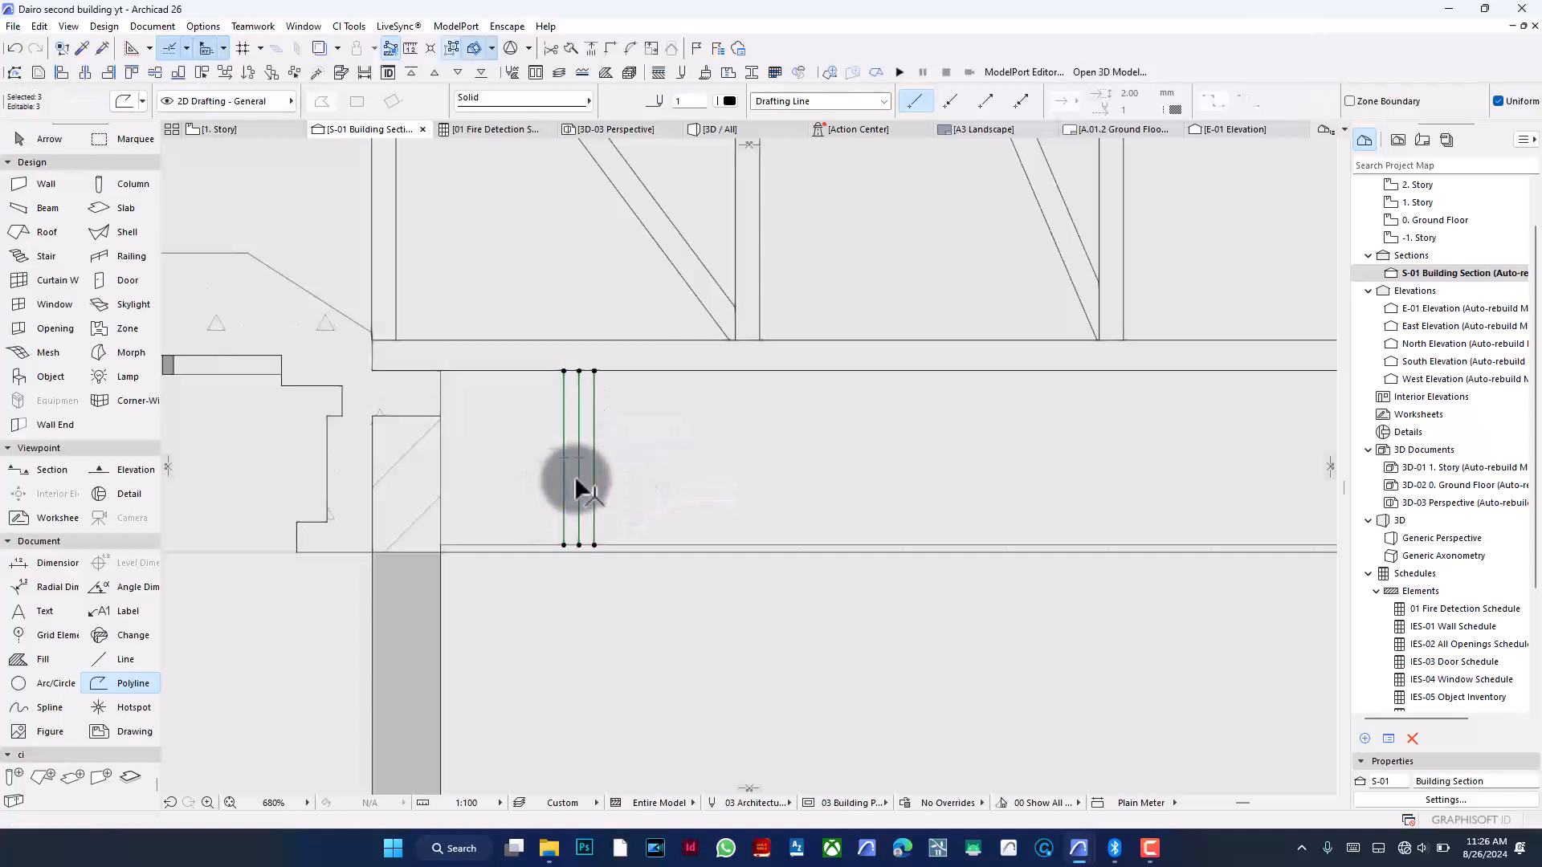
key("BackSpace")
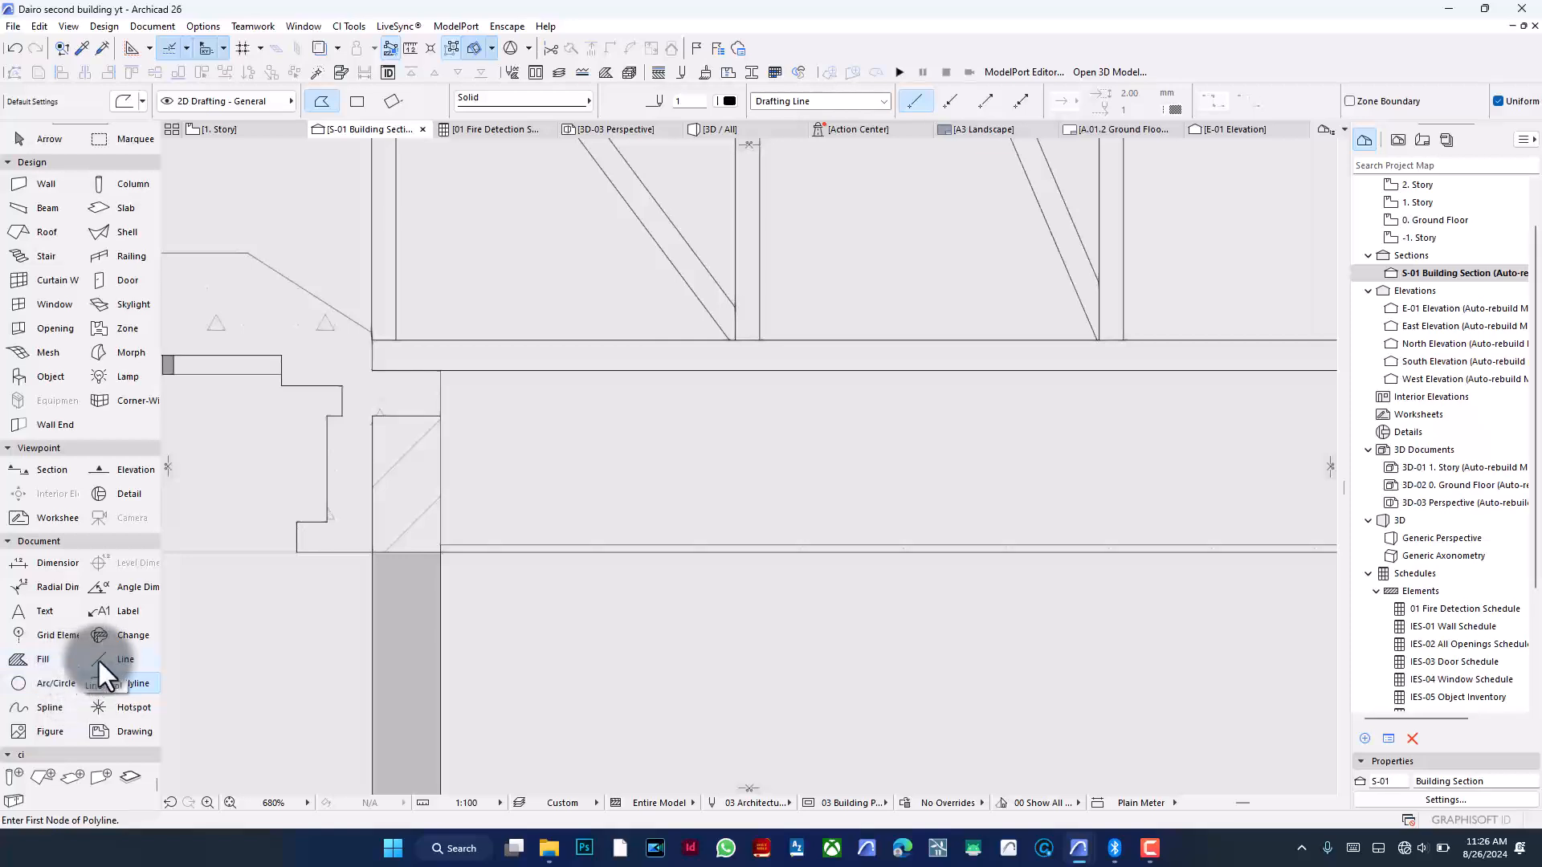
- With the Line tool, draw a vertical line between the bottom chord and the ceiling line near the left wall, and copy it slightly right
left_click(159, 657)
key("ctrl+a")
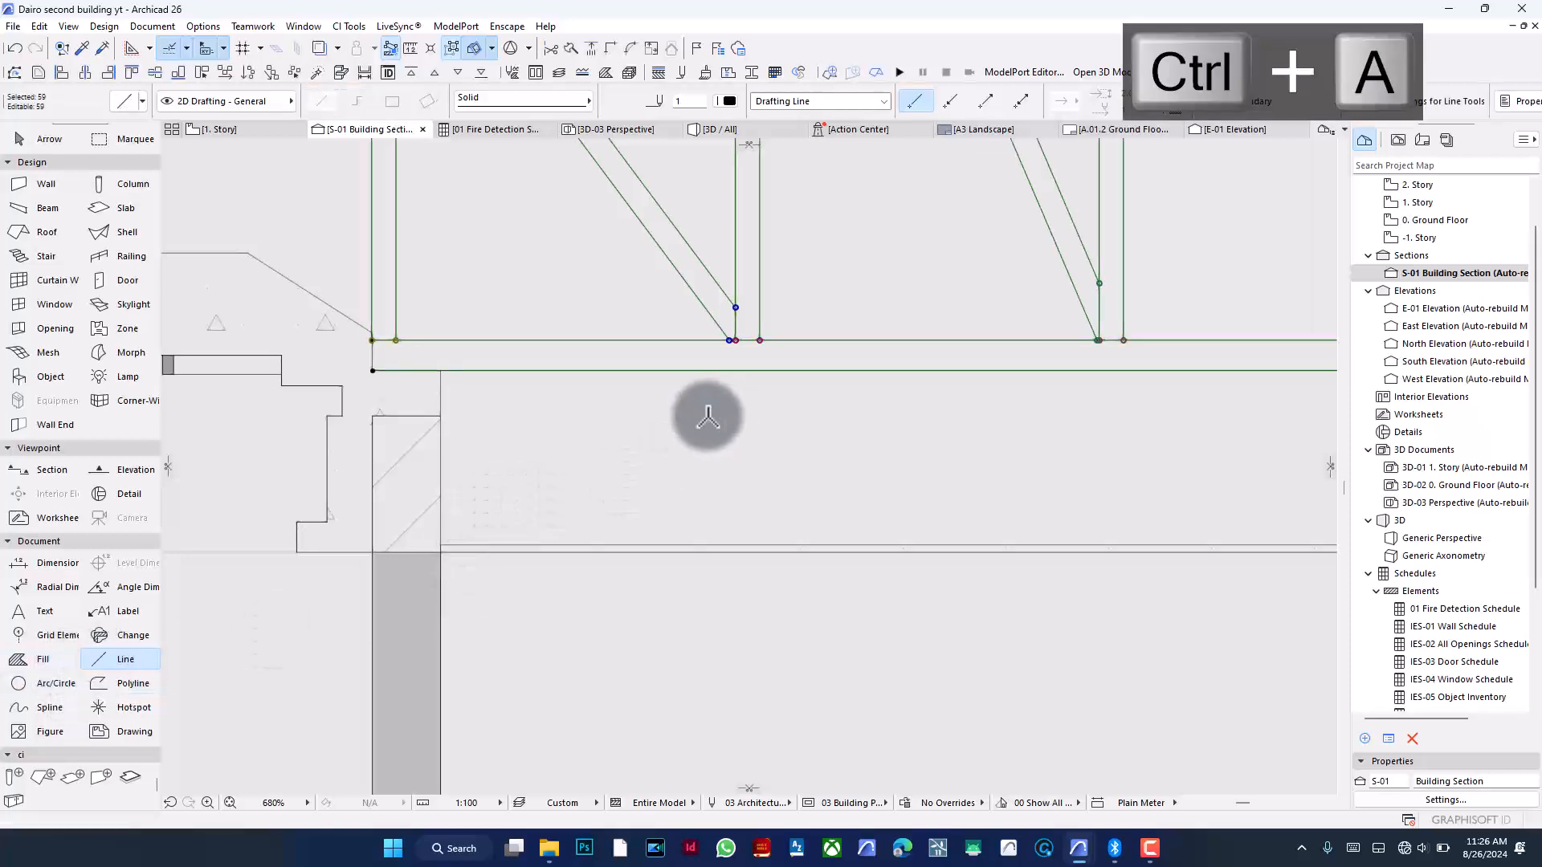
left_click(566, 545)
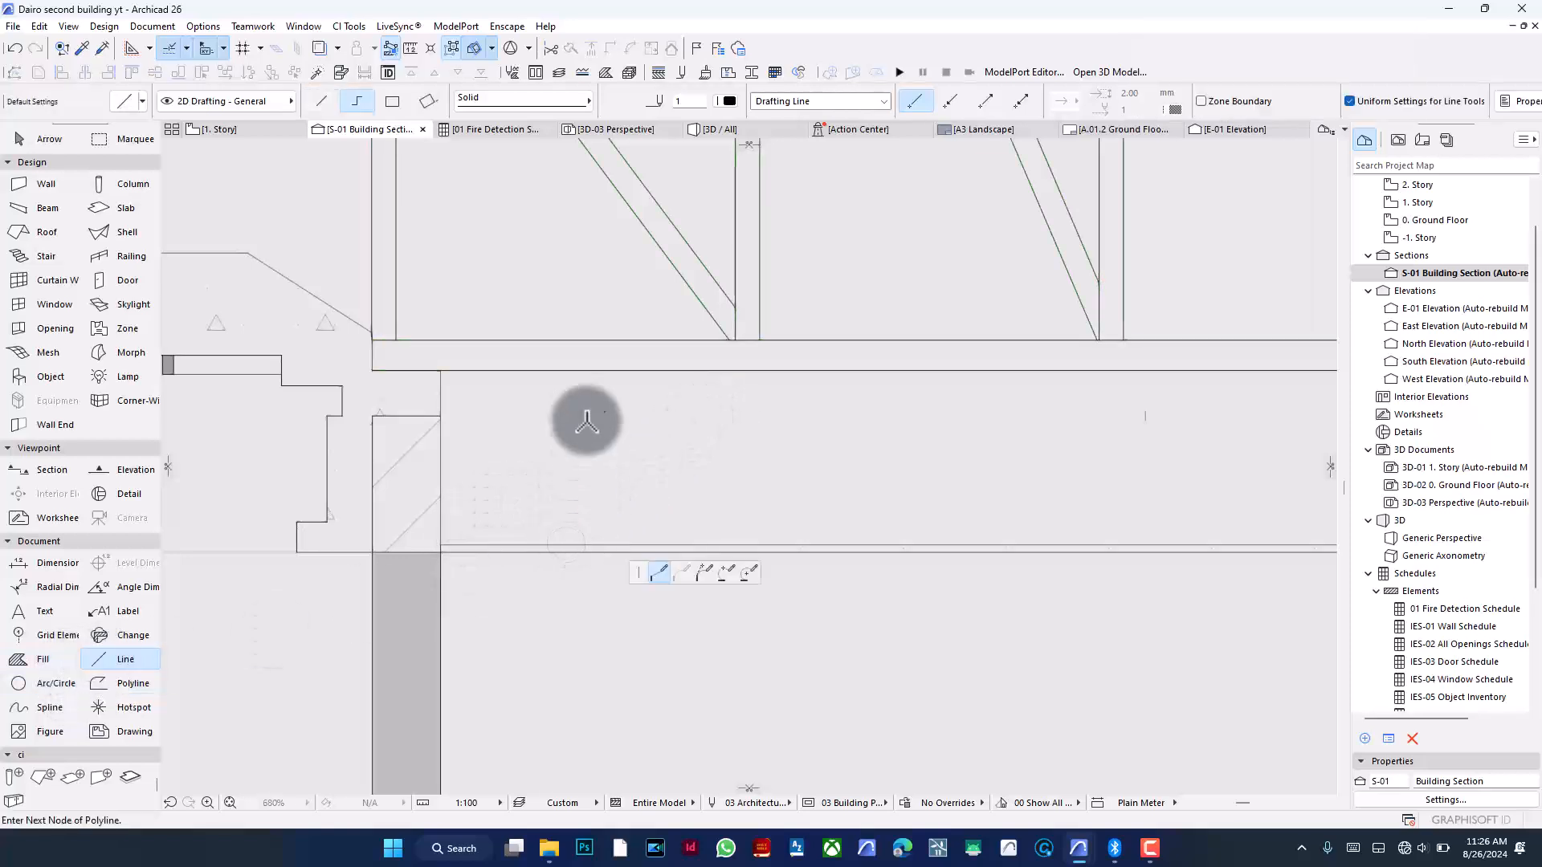
double_click(568, 369)
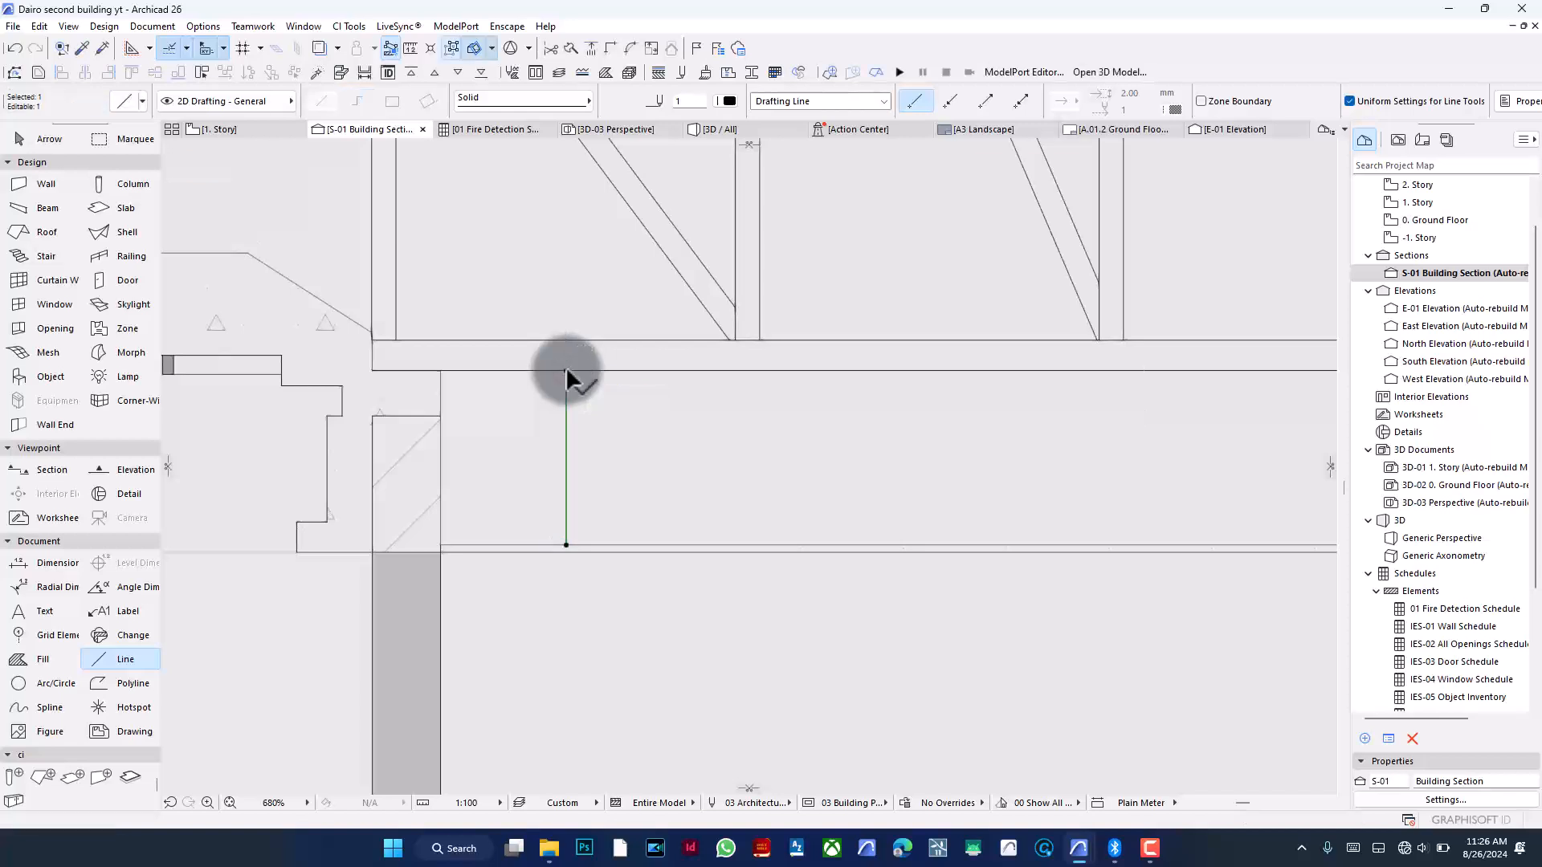
key("ctrl+d")
left_click(566, 371)
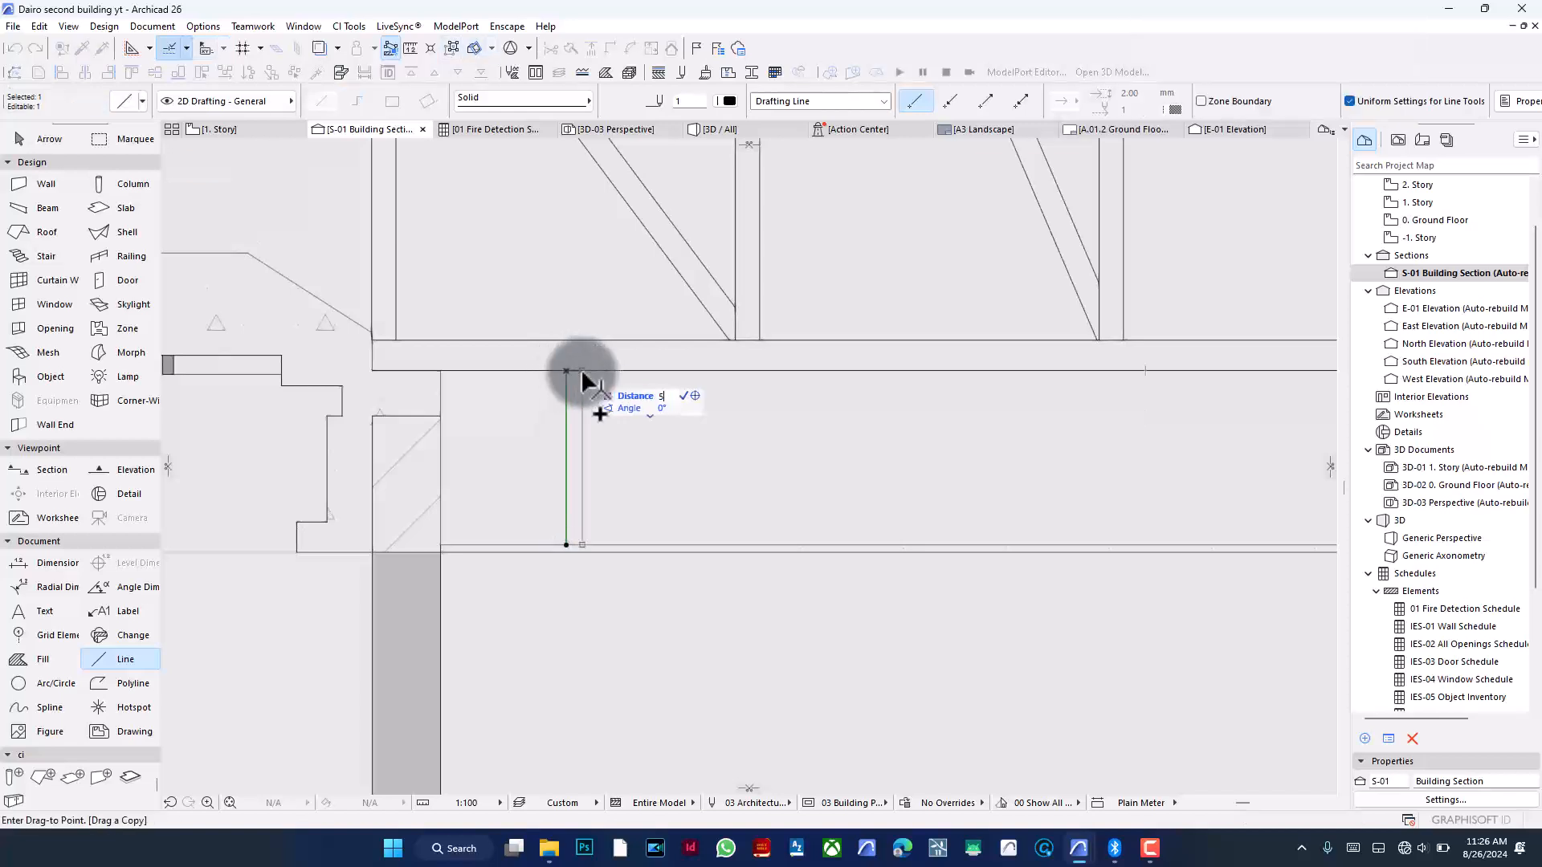
type("5")
key("Return")
- Copy the vertical line once more beside the pair and stretch the new copy's end
key("ctrl+d")
key("ctrl")
left_click(567, 370)
left_click(582, 370)
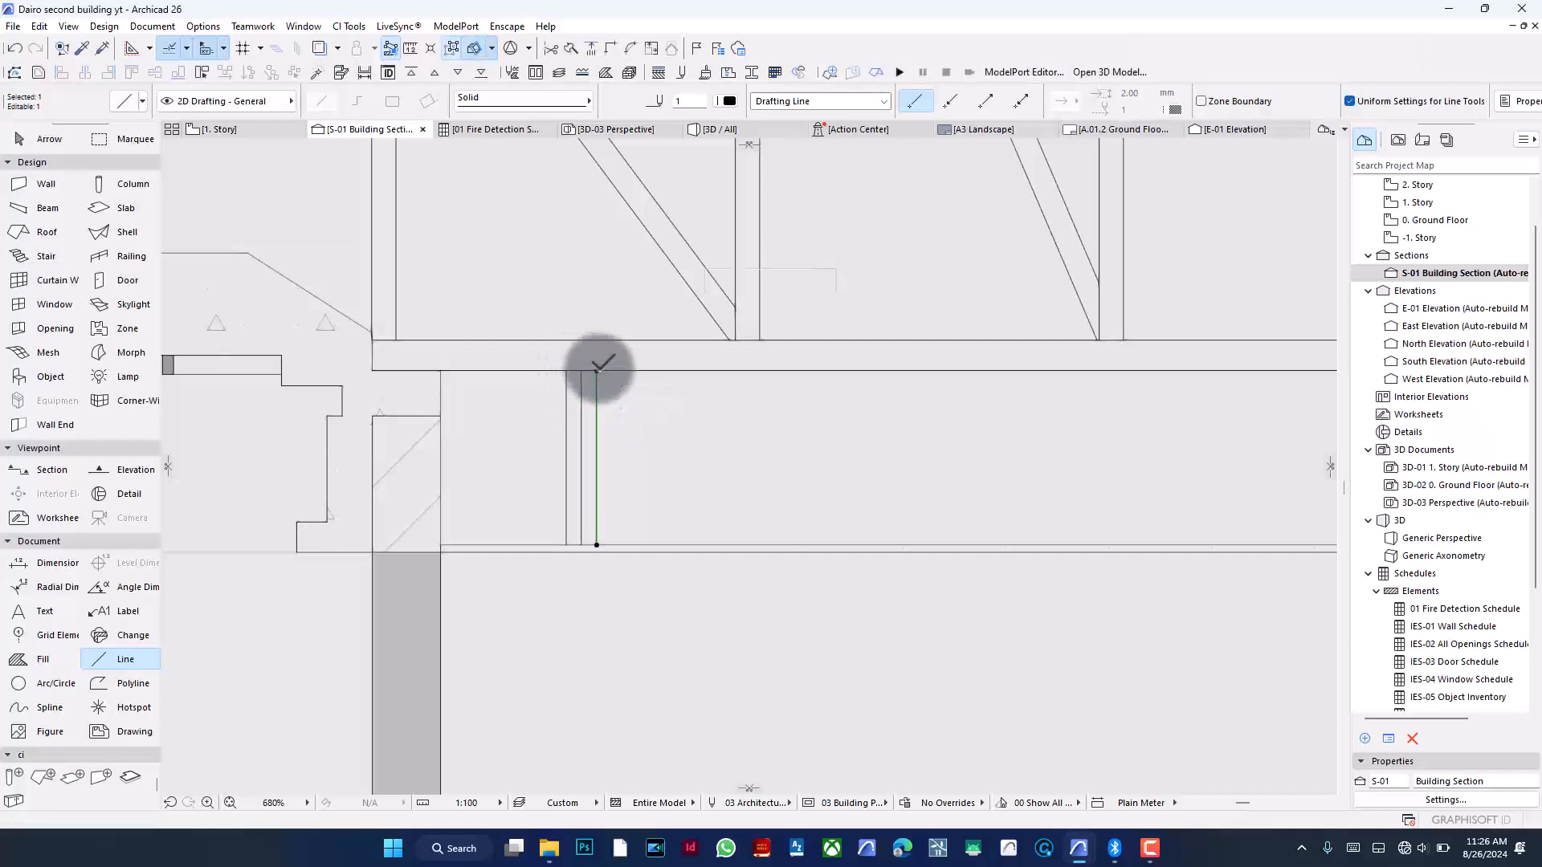
left_click(597, 371)
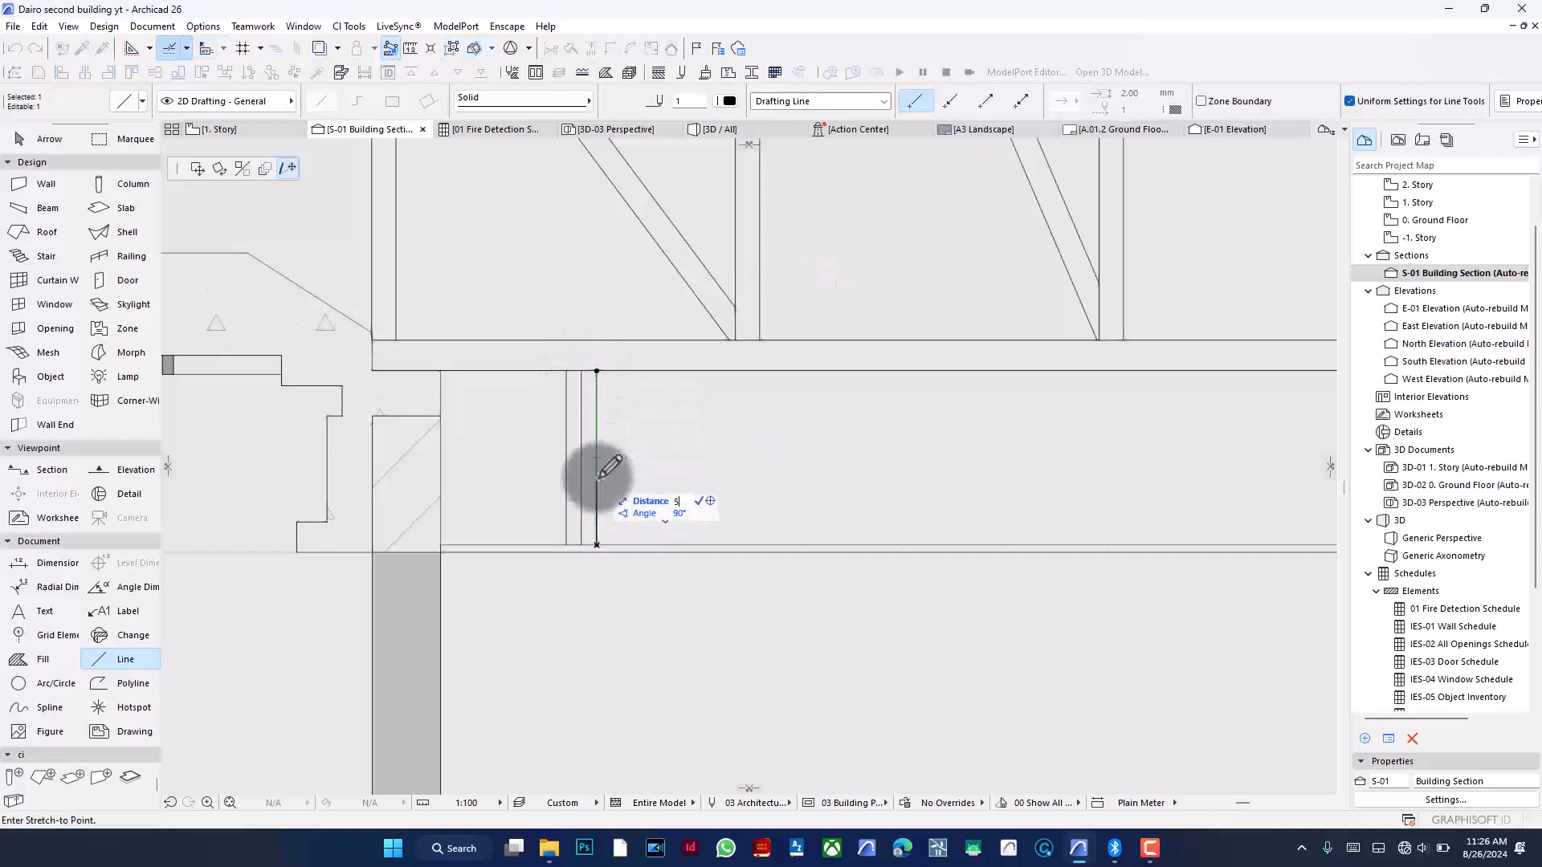
key("Return")
key("Escape")
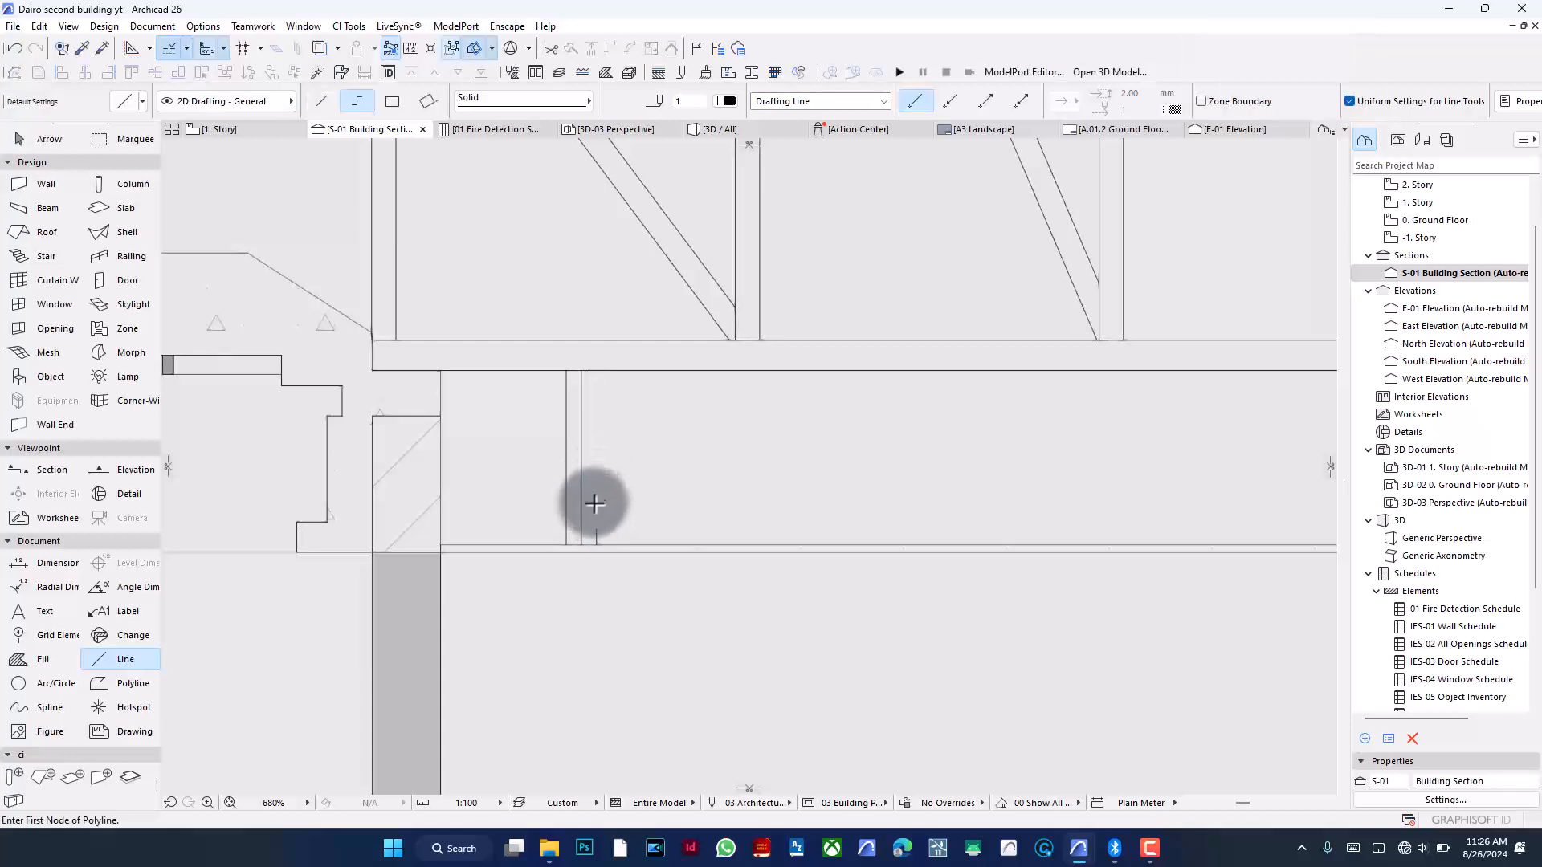
- Draw crossing diagonal lines in the small box at the bottom between the two right-hand verticals
scroll(595, 502, "up", 5)
left_click(604, 536)
left_click(585, 524)
left_click(623, 524)
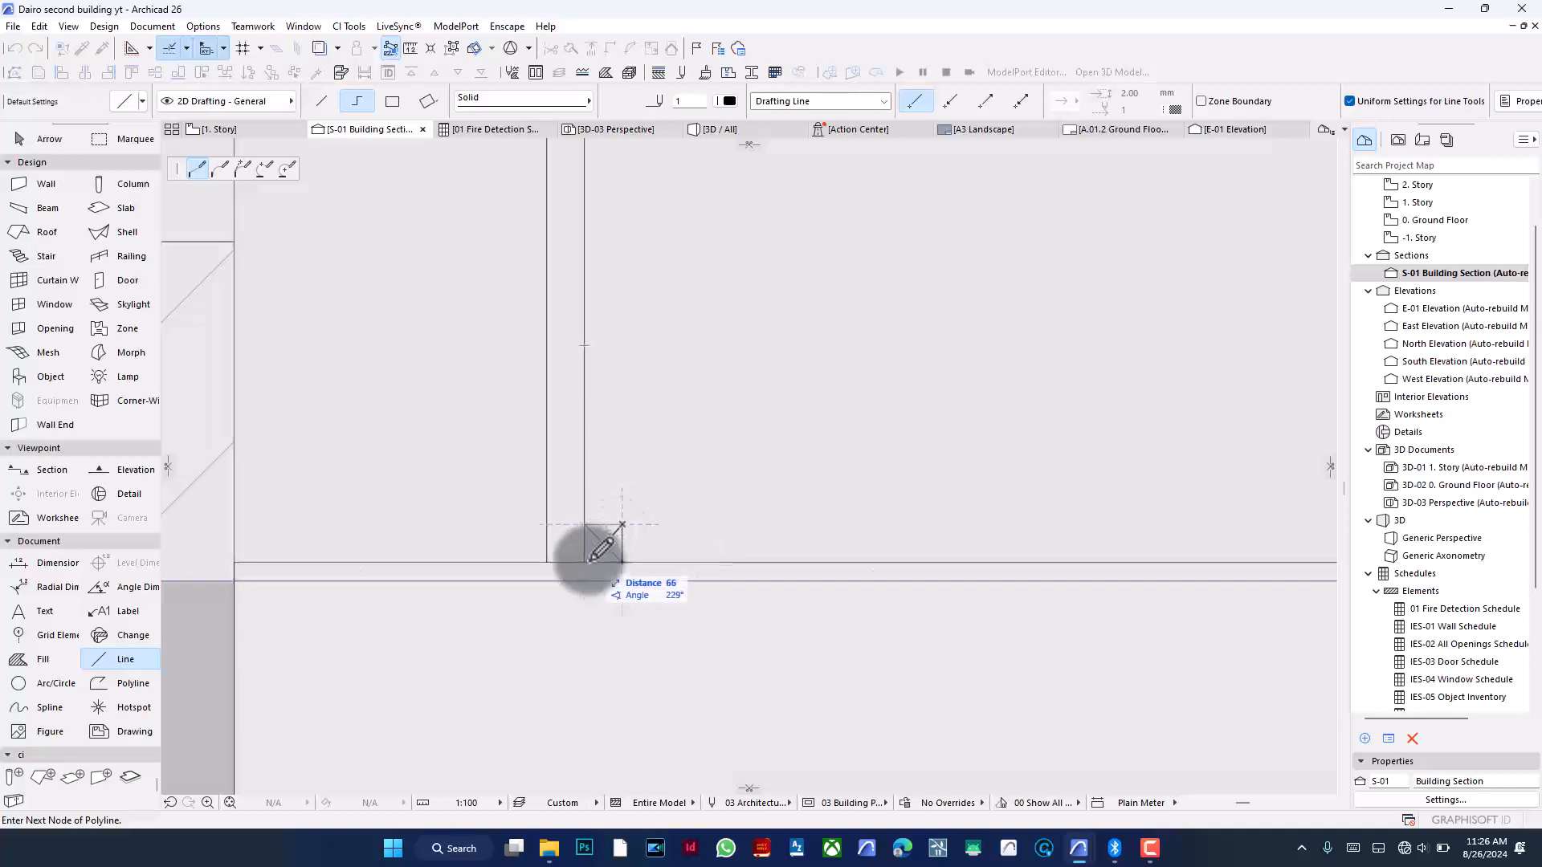
double_click(589, 560)
key("ctrl+z")
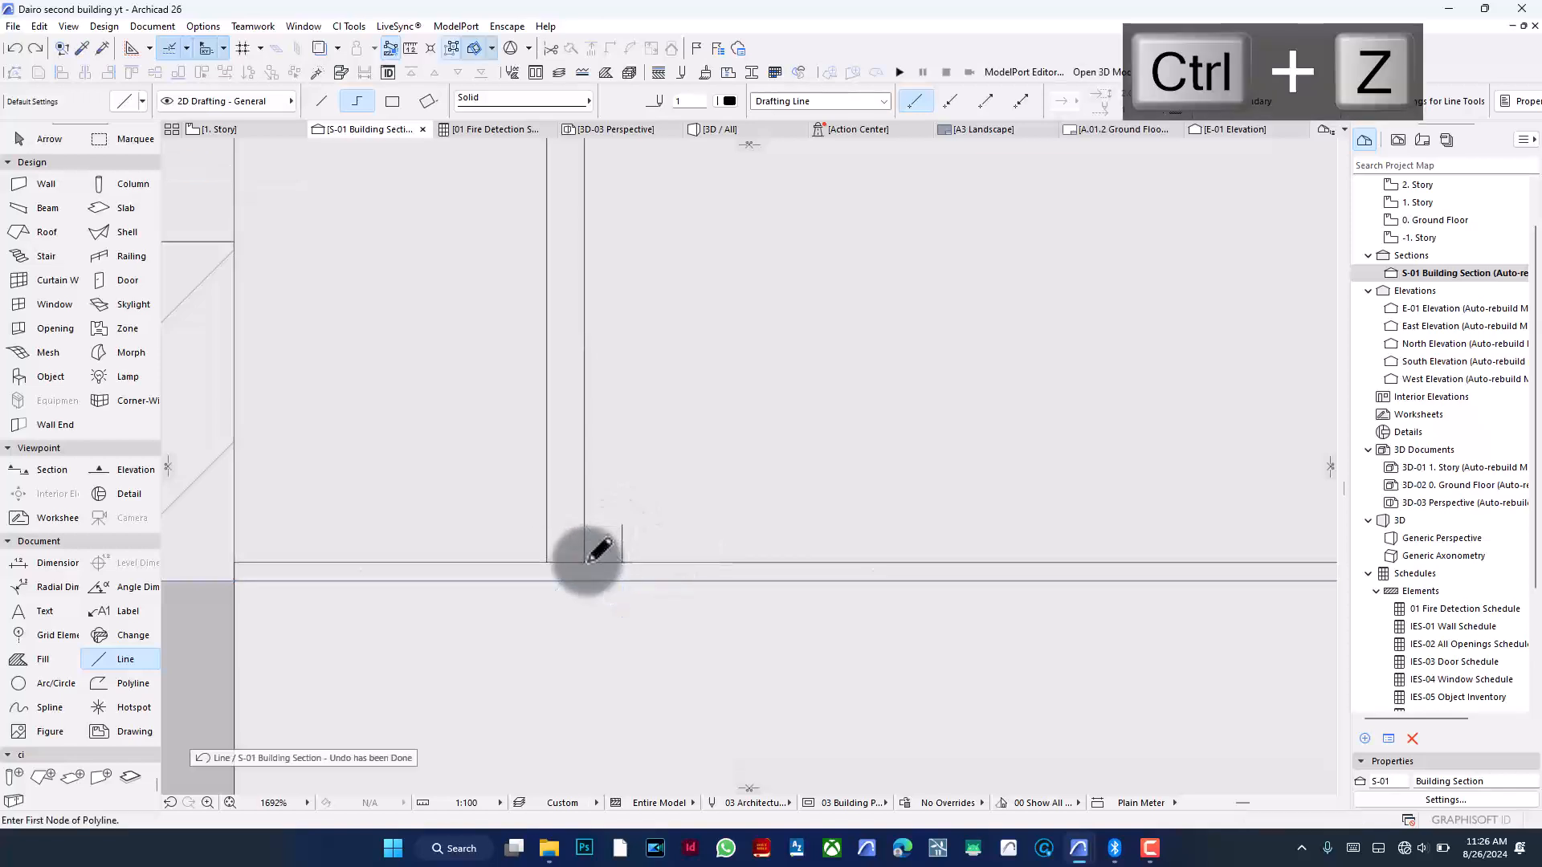
key("ctrl+z")
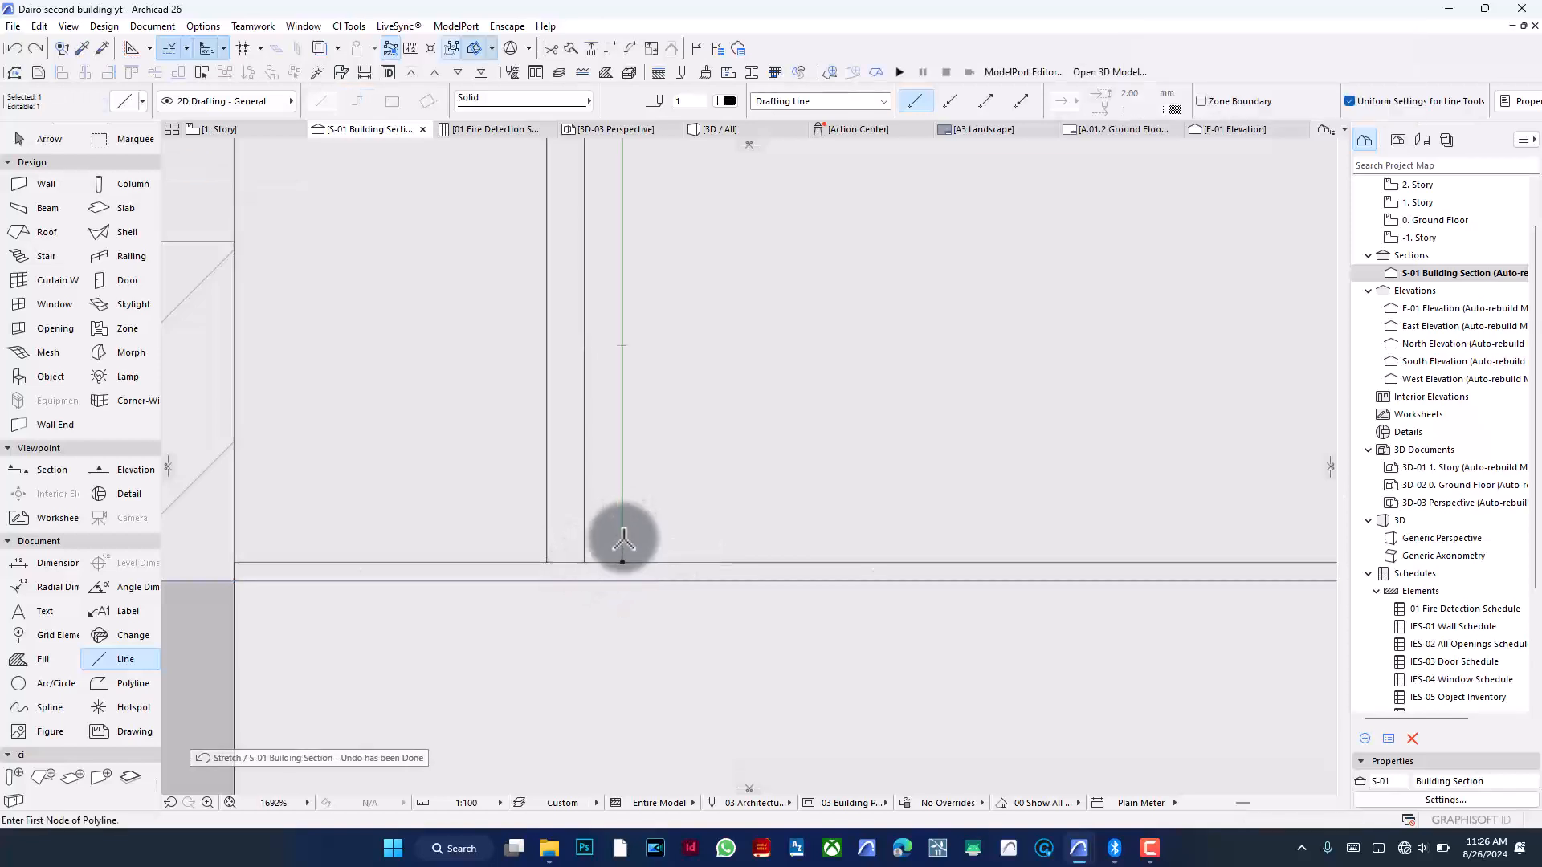
key("ctrl+shift+z")
key("ctrl+shift+z")
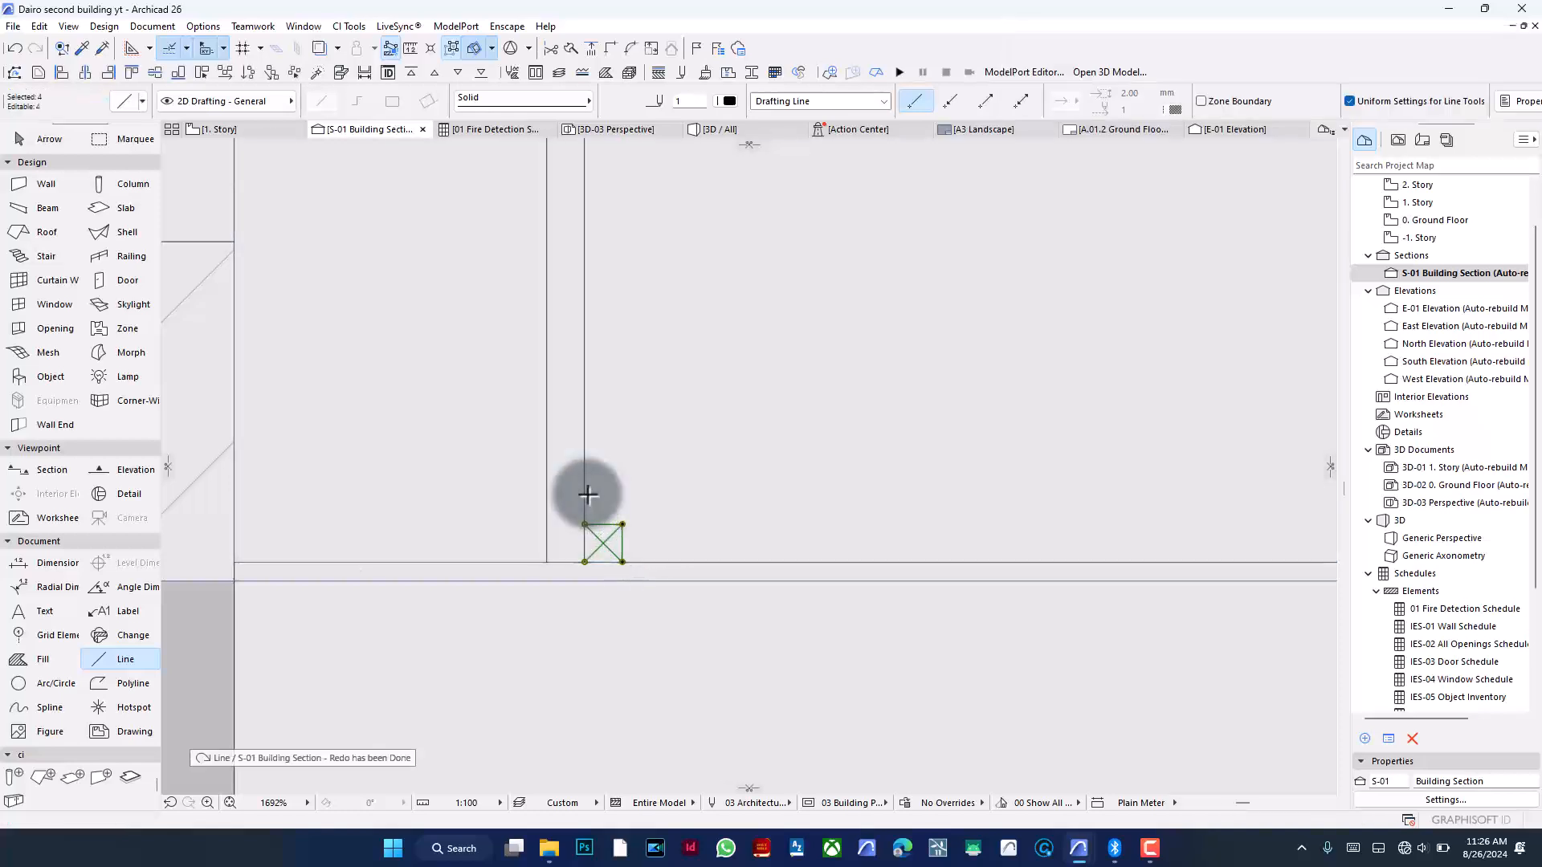
- Select the three verticals together with the cross brace and group them
left_click(584, 492, "shift")
left_click(546, 502, "shift")
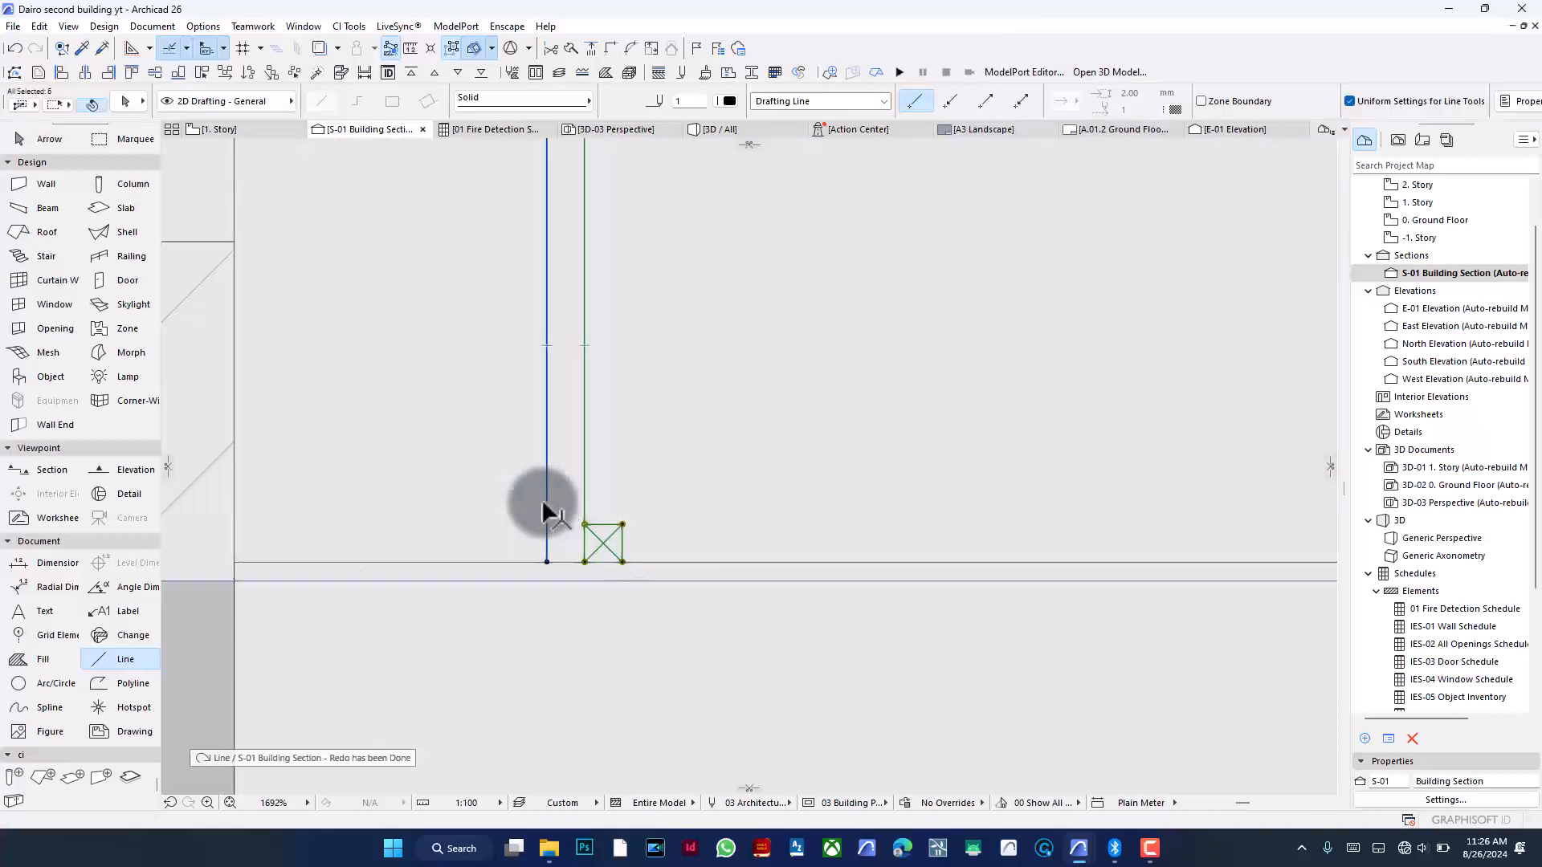
key("ctrl+g")
scroll(443, 466, "down", 10)
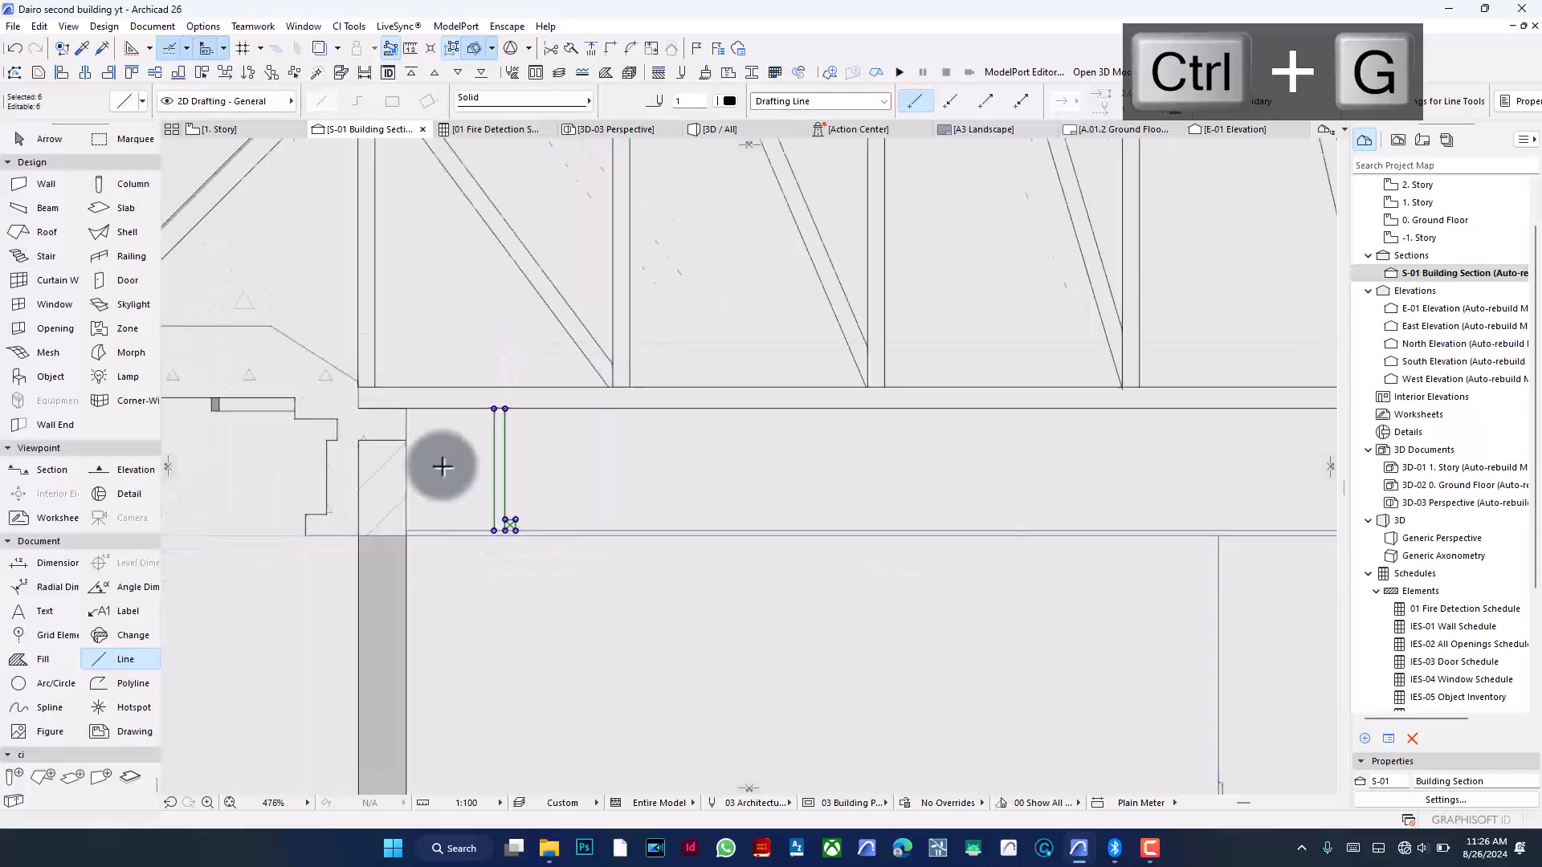
- Multiply the grouped verticals along the bottom chord to the right eaves with Spread at 900 spacing
key("ctrl+u")
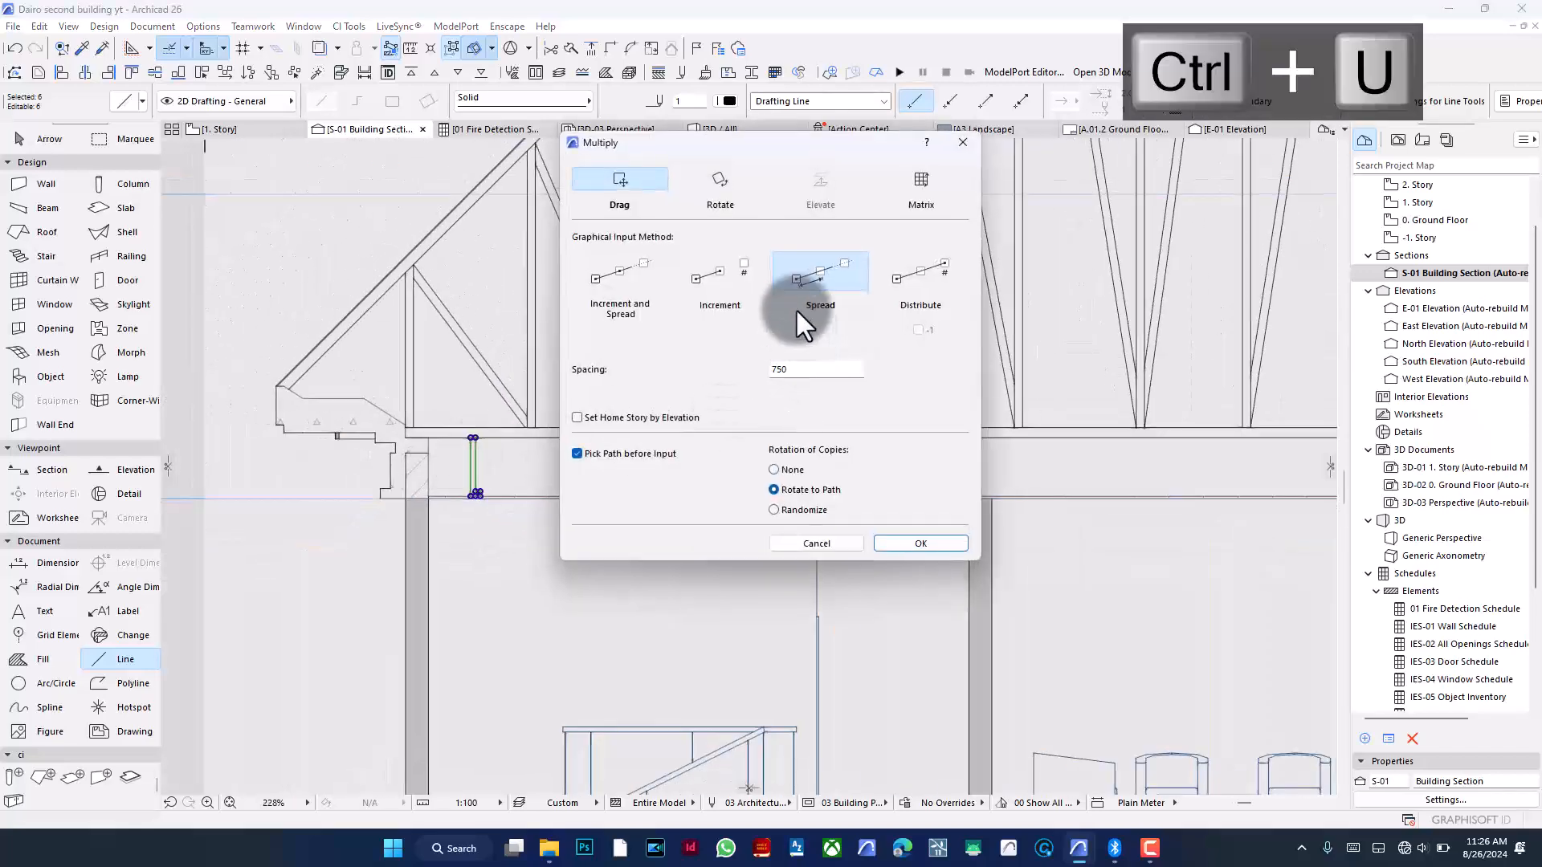
double_click(813, 369)
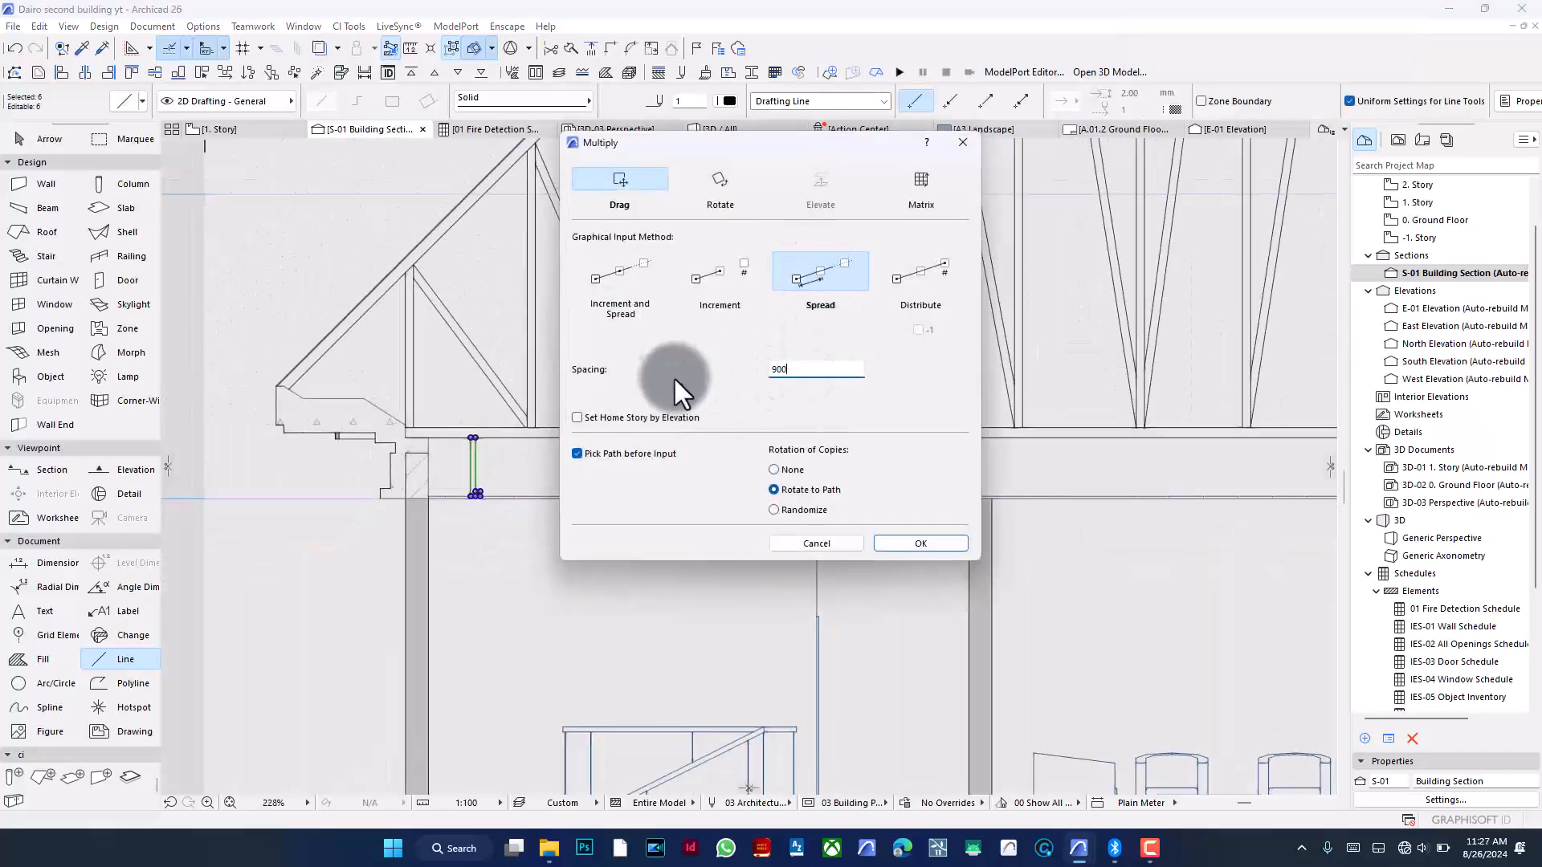
left_click(919, 544)
left_click(494, 466)
scroll(474, 474, "down", 2)
scroll(474, 474, "down", 2)
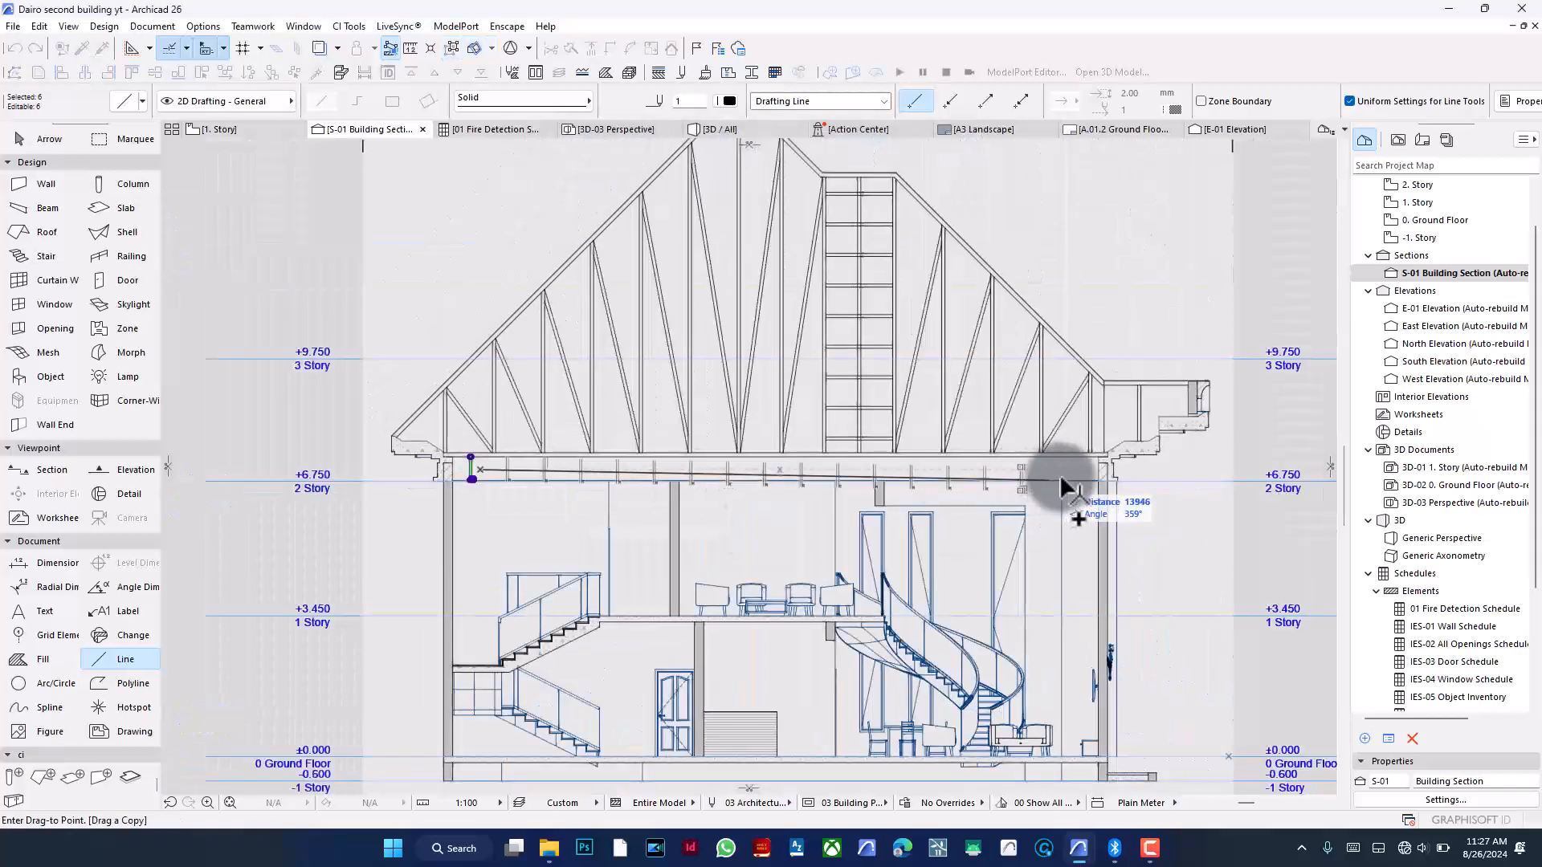
left_click(1109, 475)
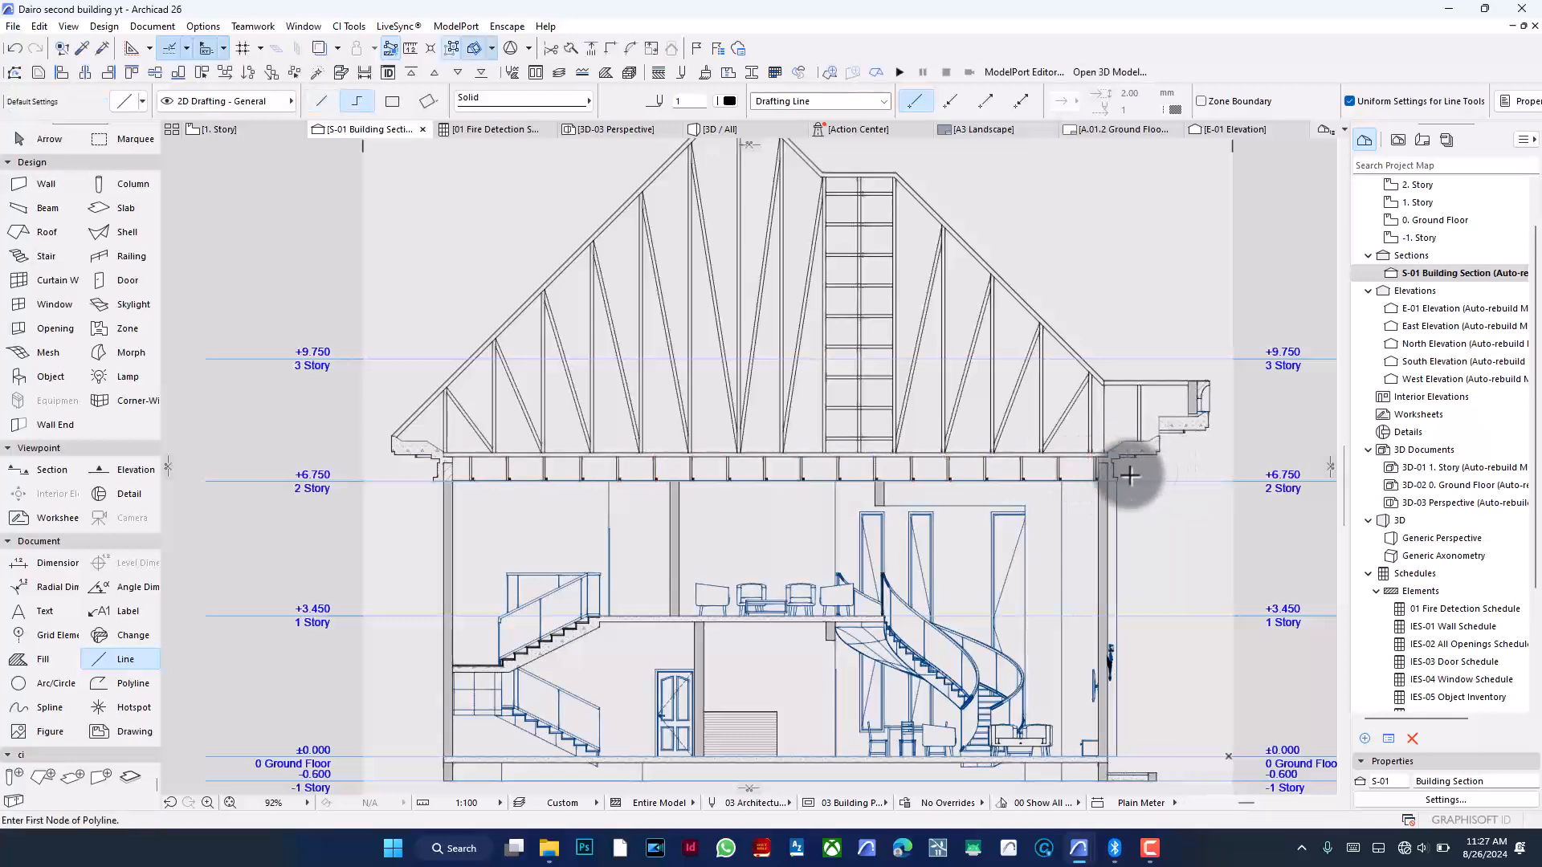
- Draw a rectangular fill 225 mm wide and 1750 mm high below the ground floor for the foundation wall
key("Escape")
scroll(1125, 474, "up", 10)
scroll(1132, 458, "down", 12)
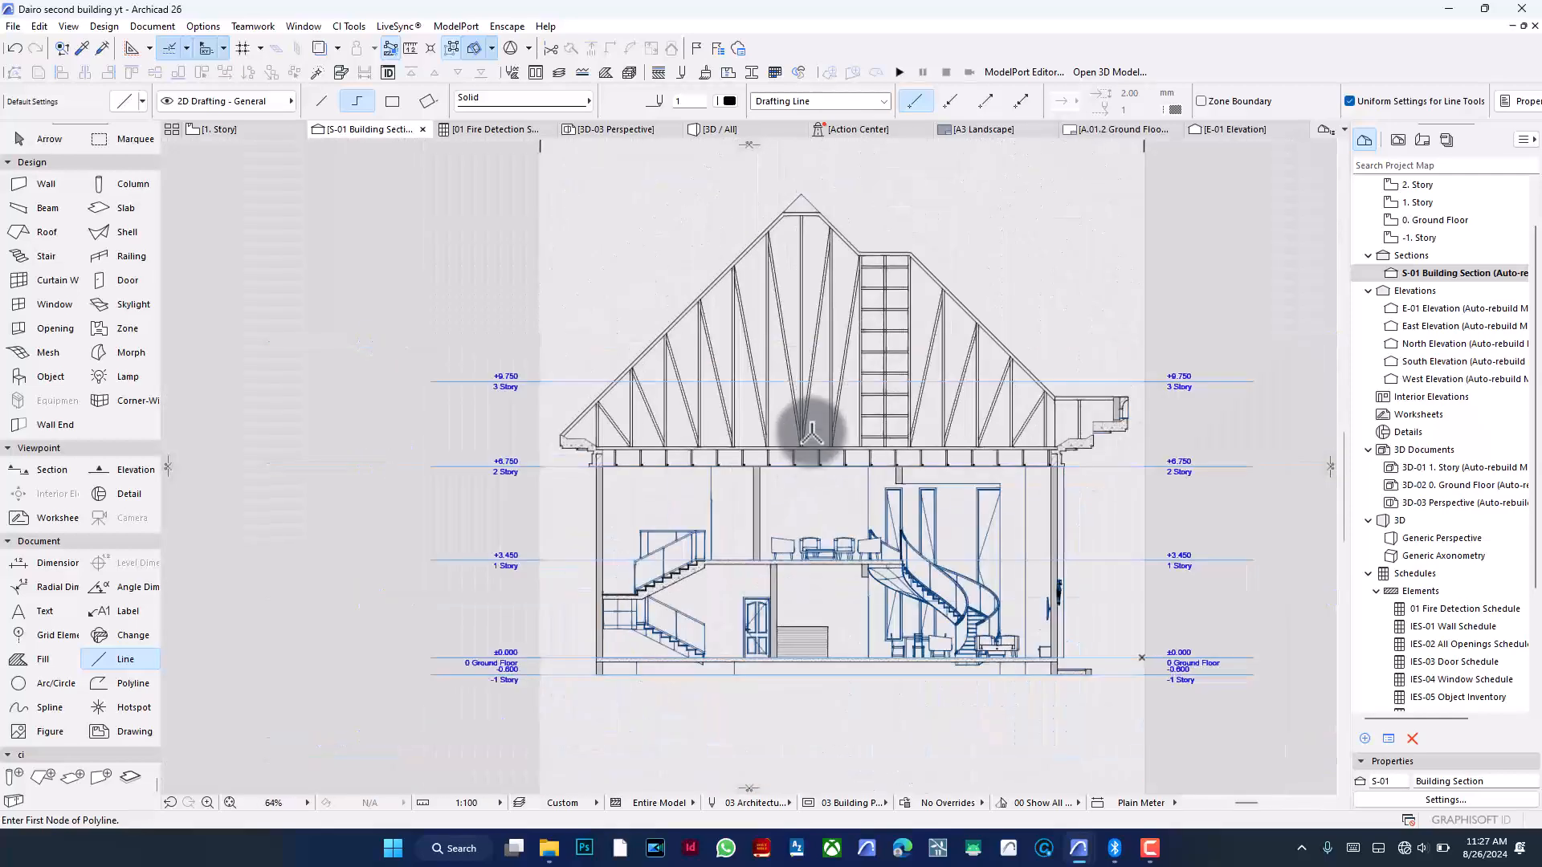
scroll(832, 424, "up", 1)
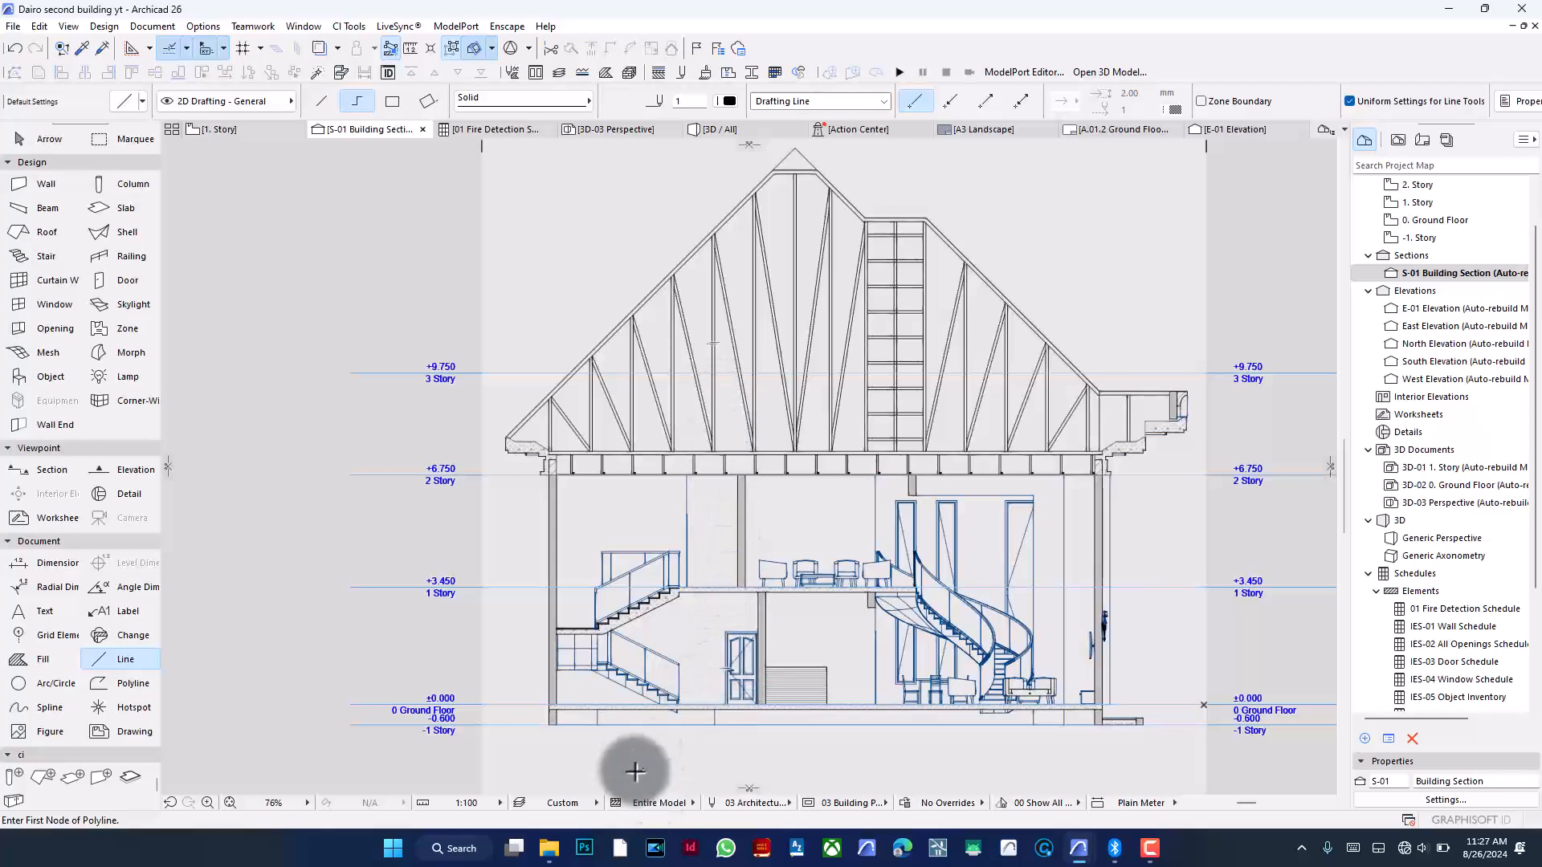
scroll(510, 438, "down", 2)
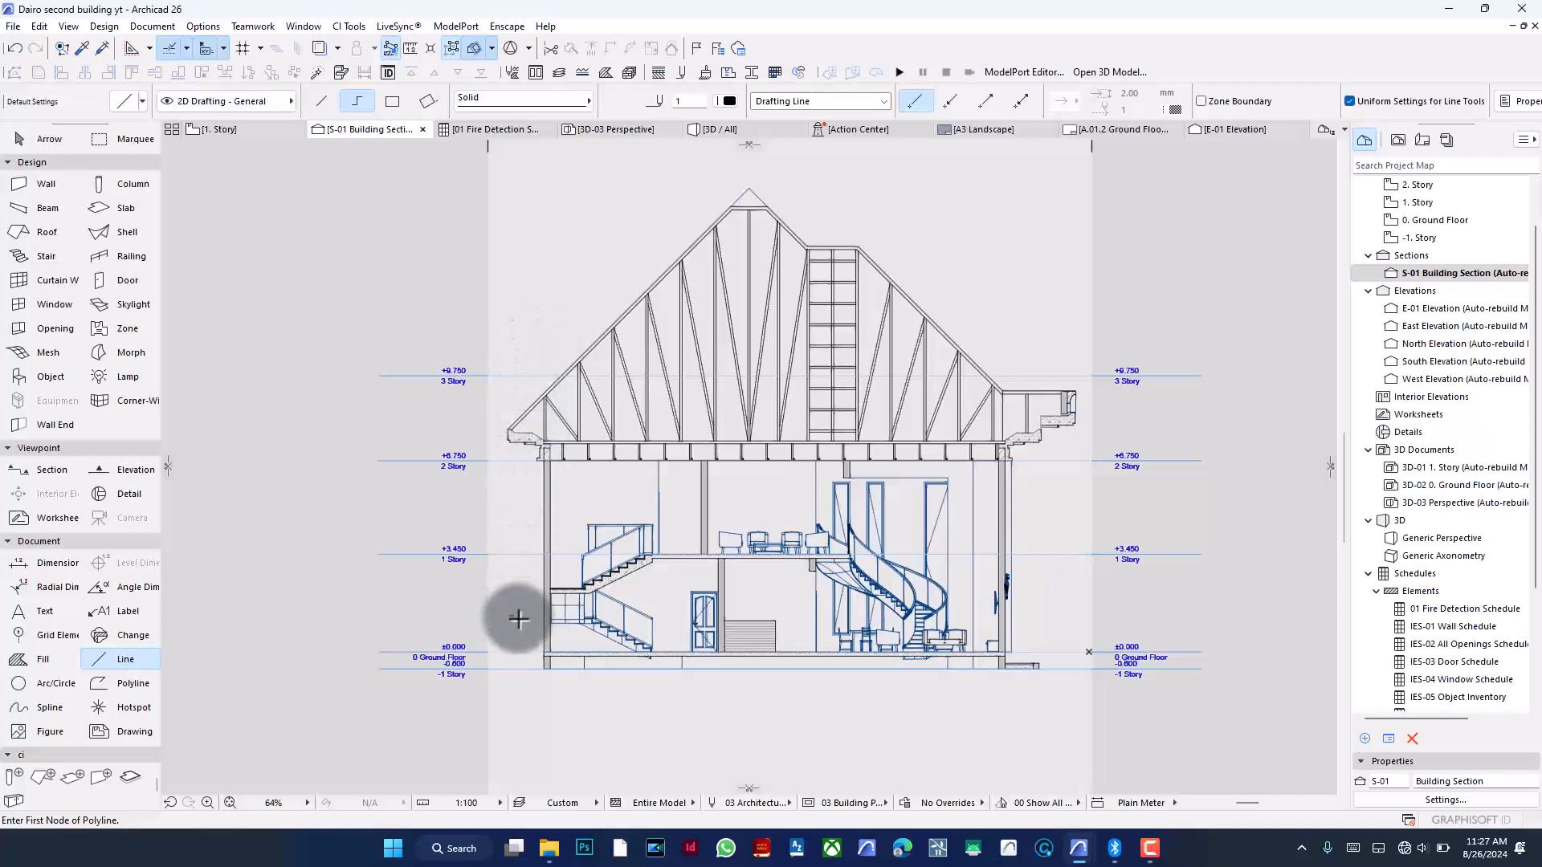
left_click(17, 662)
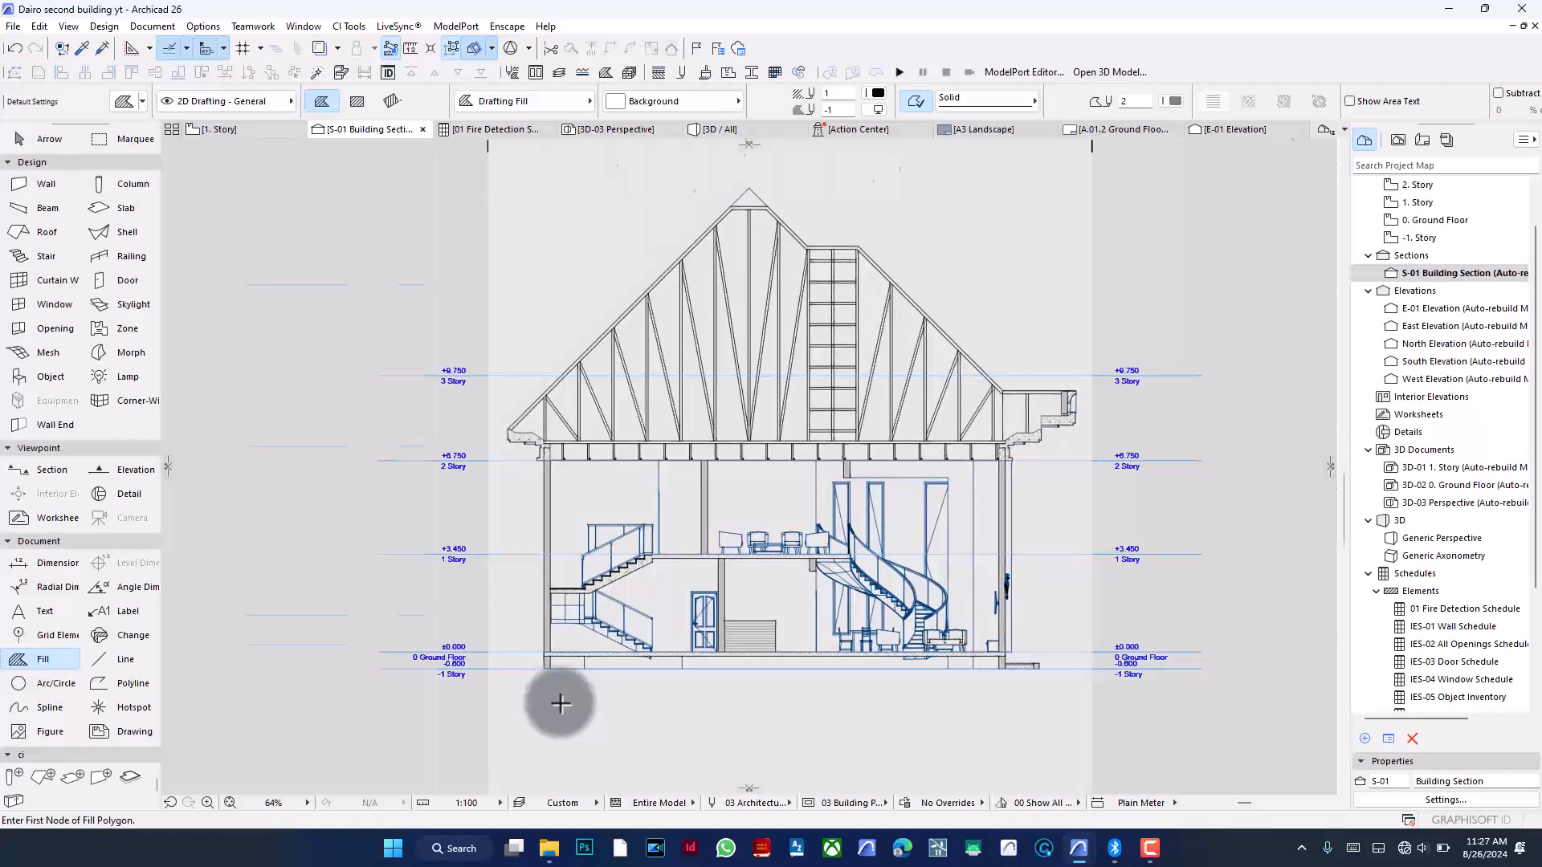
scroll(554, 699, "up", 3)
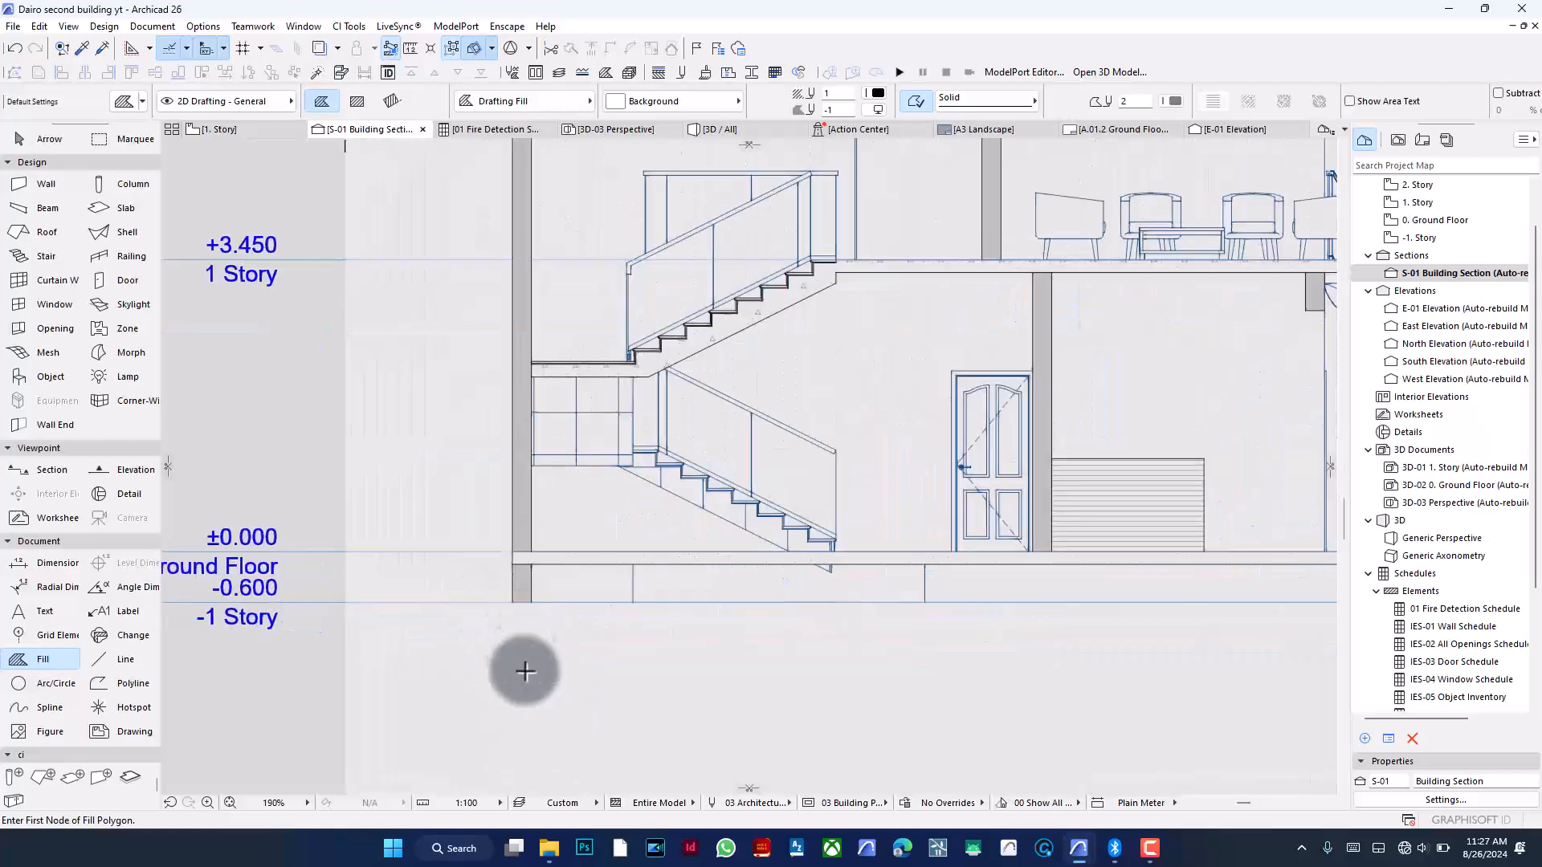
left_click(583, 621)
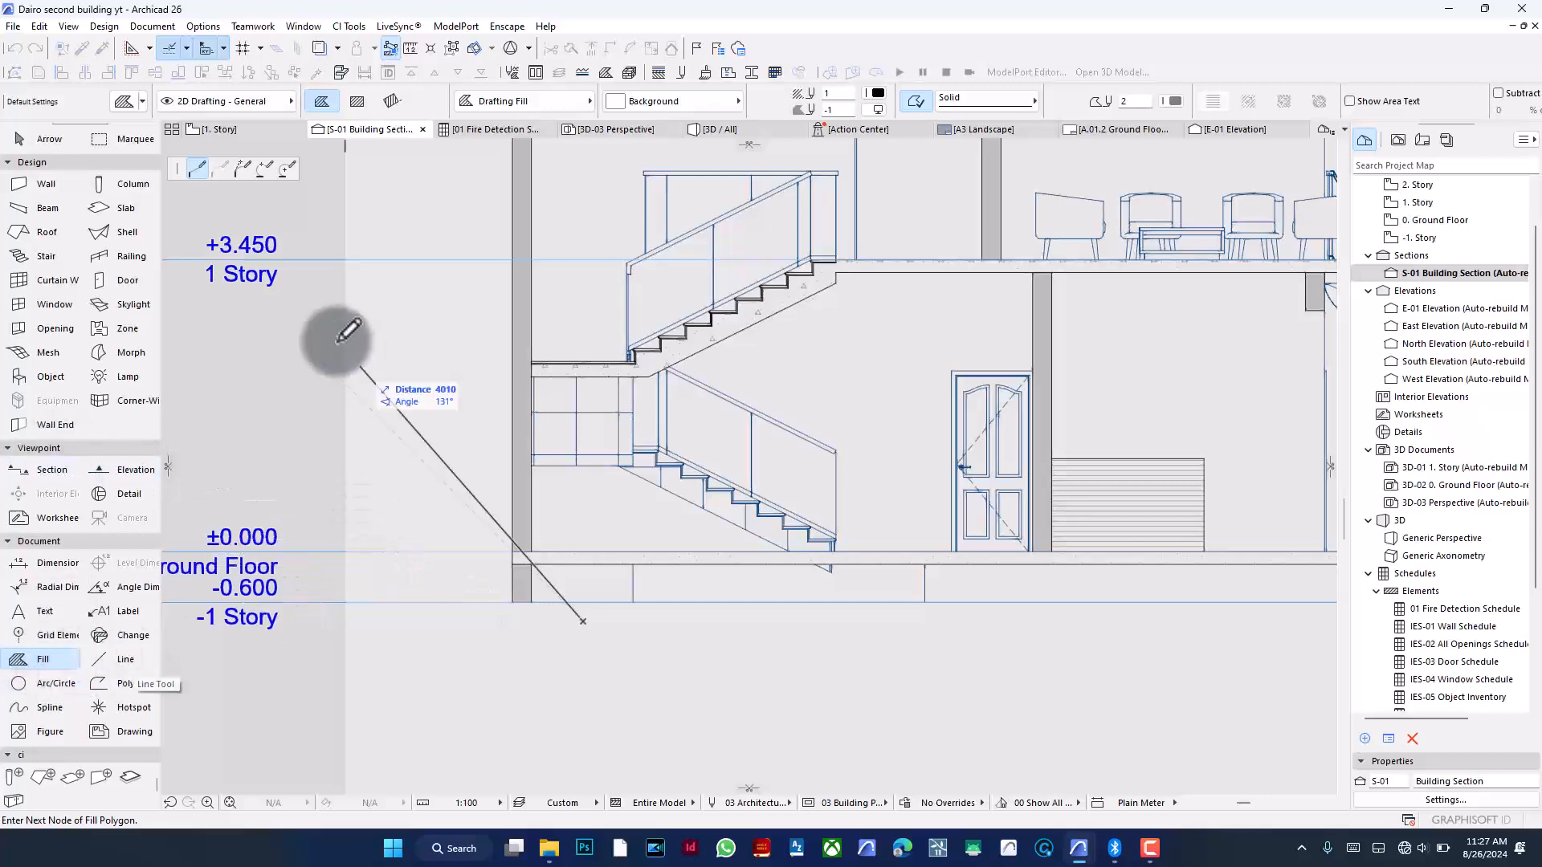
left_click(357, 100)
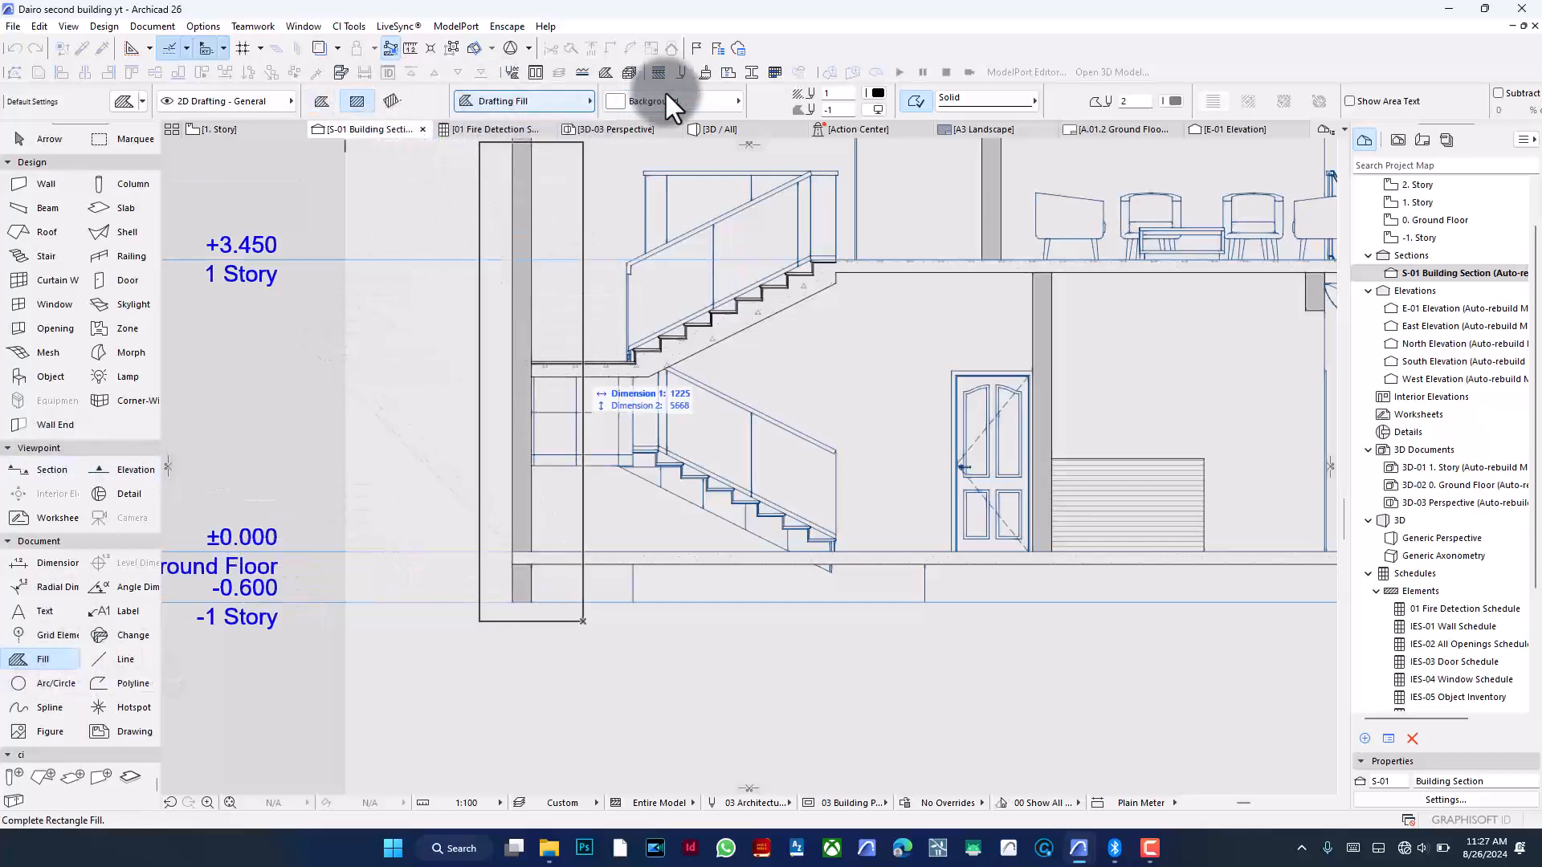
left_click(707, 100)
left_click(695, 102)
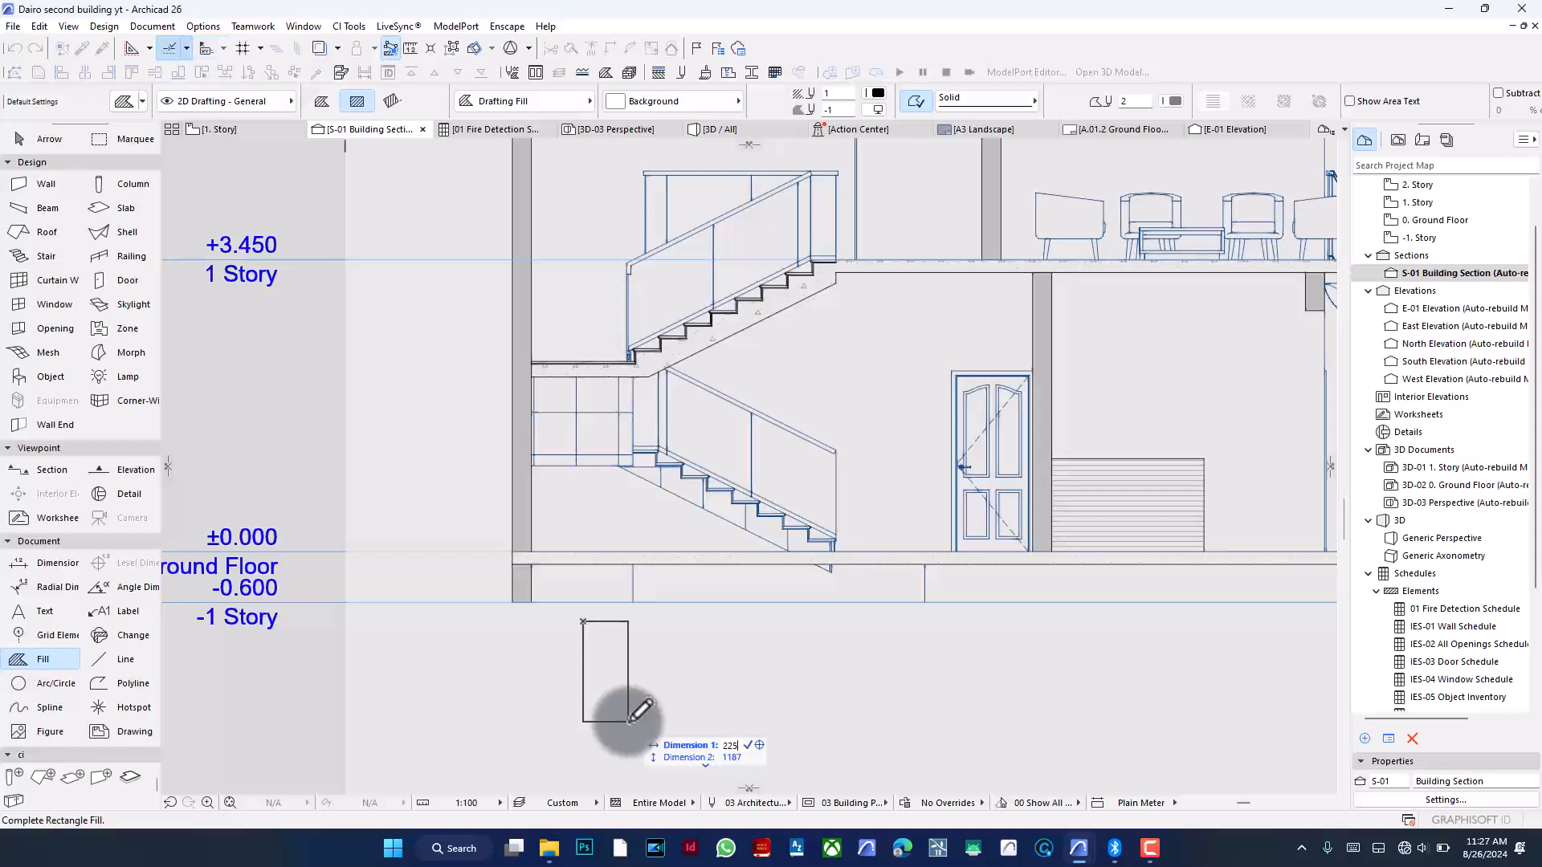
key("Down")
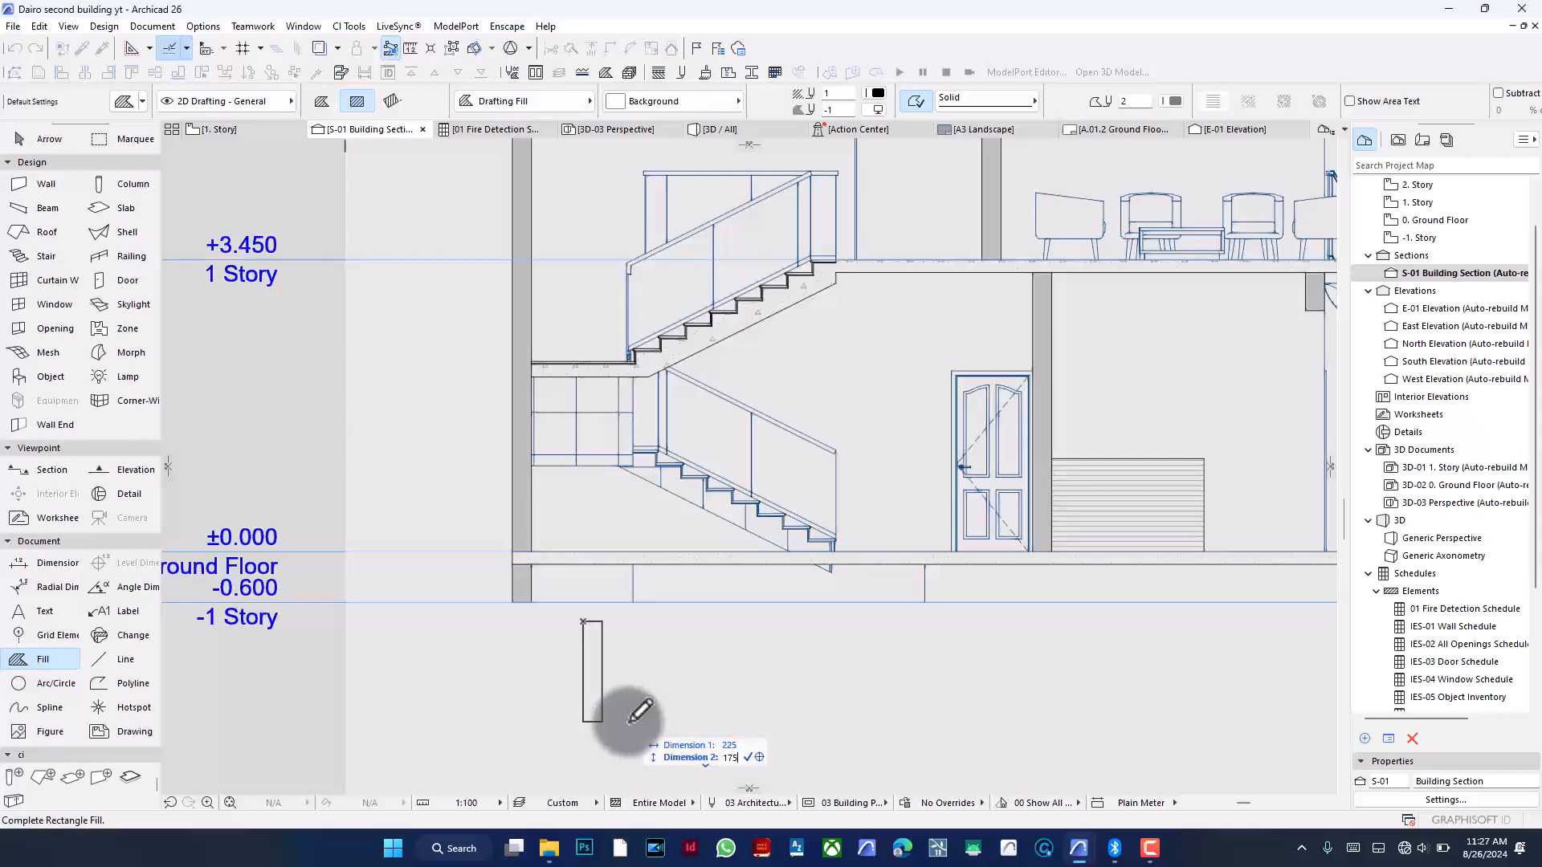
type("1750")
key("Return")
- Draw a second, horizontal rectangular fill about 675 mm wide beside it for the footing
scroll(581, 562, "down", 3)
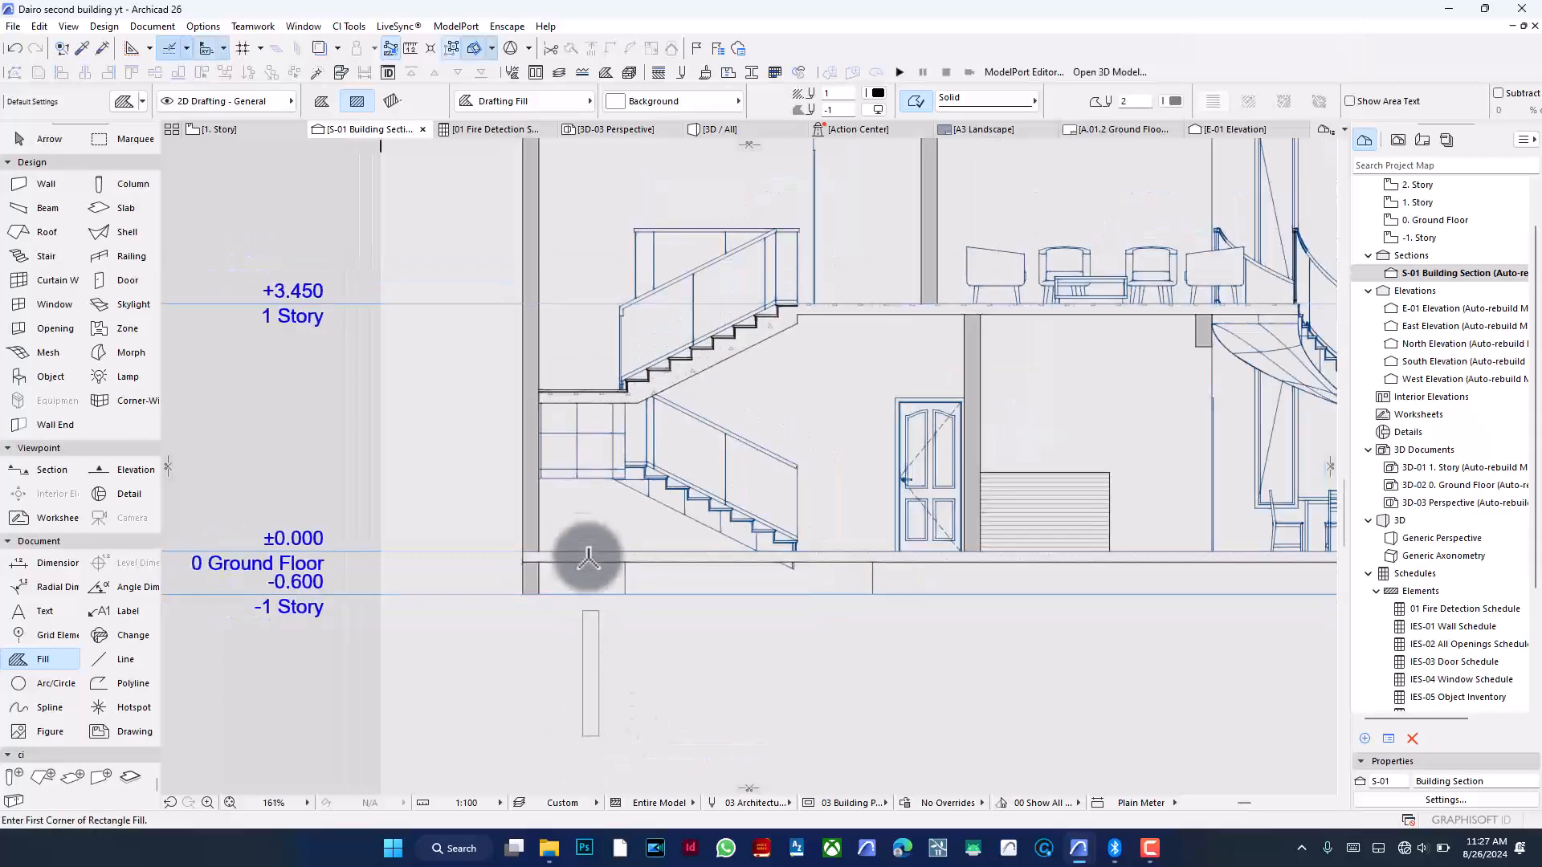
left_click(640, 648)
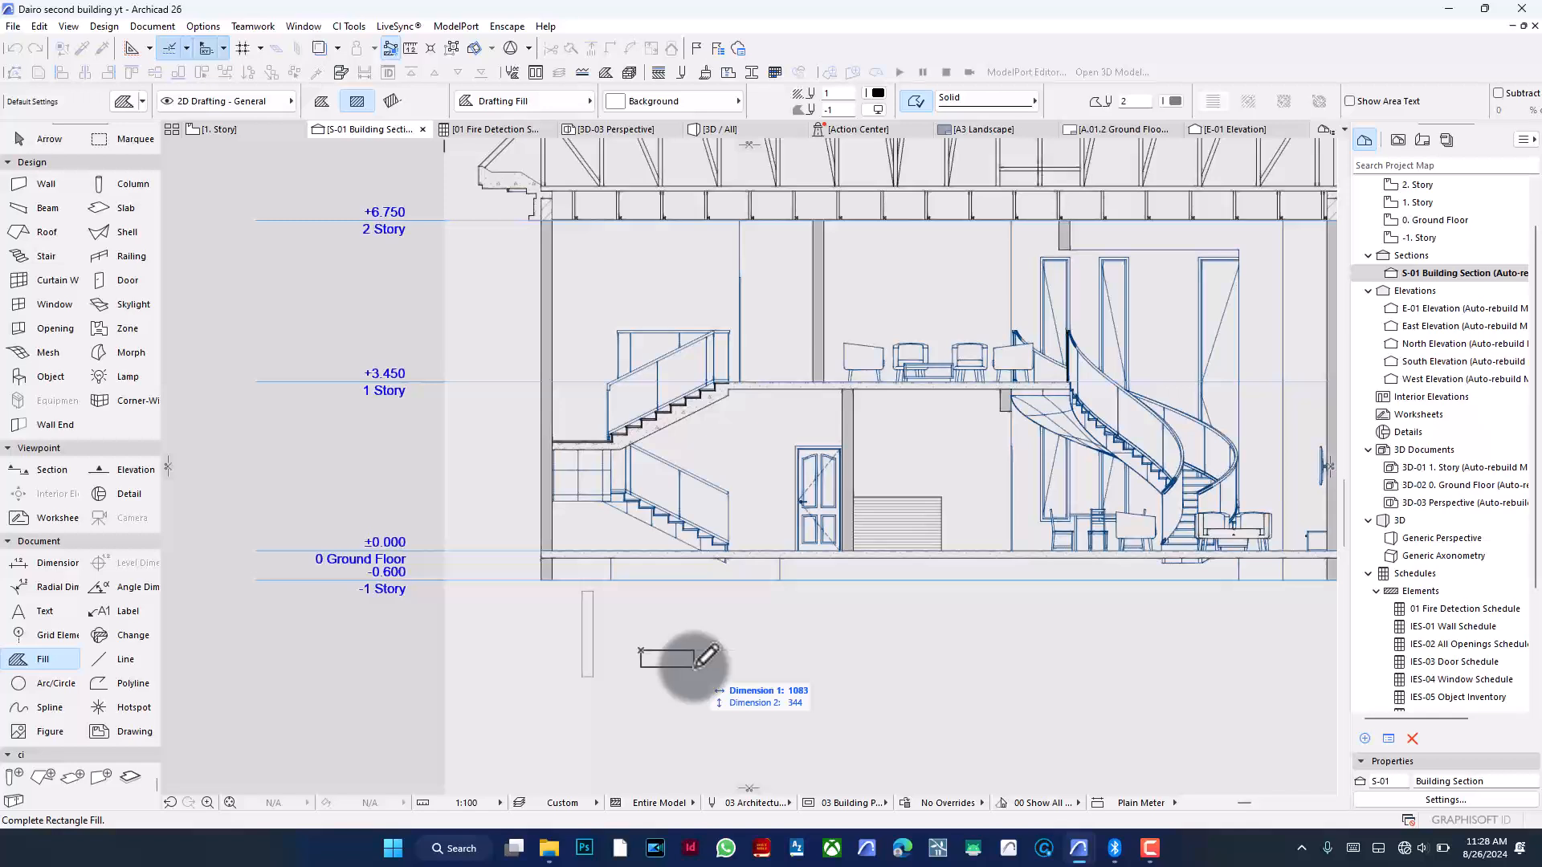
key("Down")
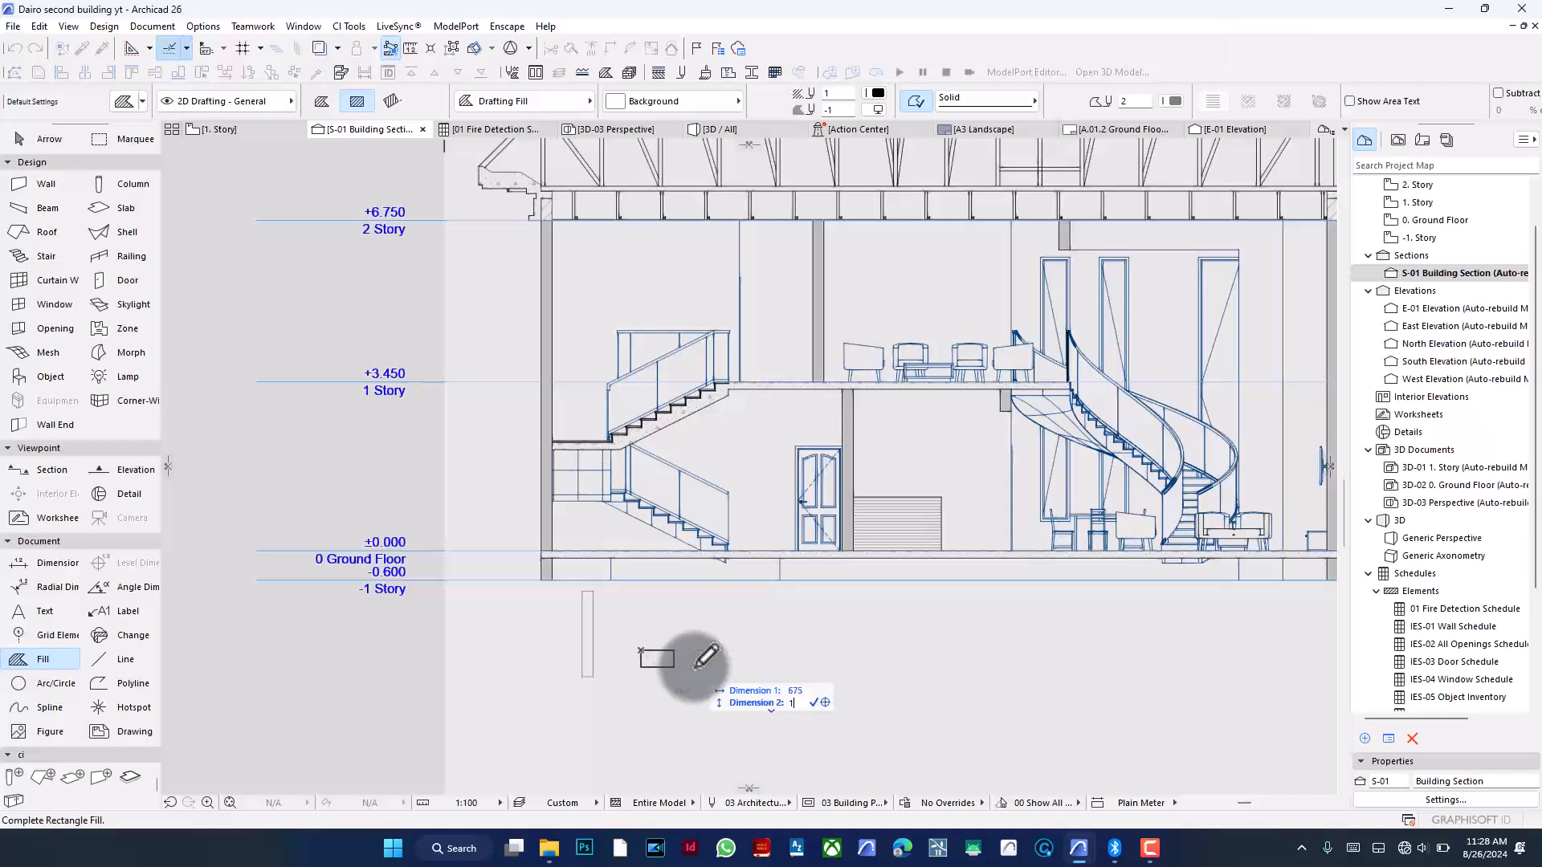
key("Return")
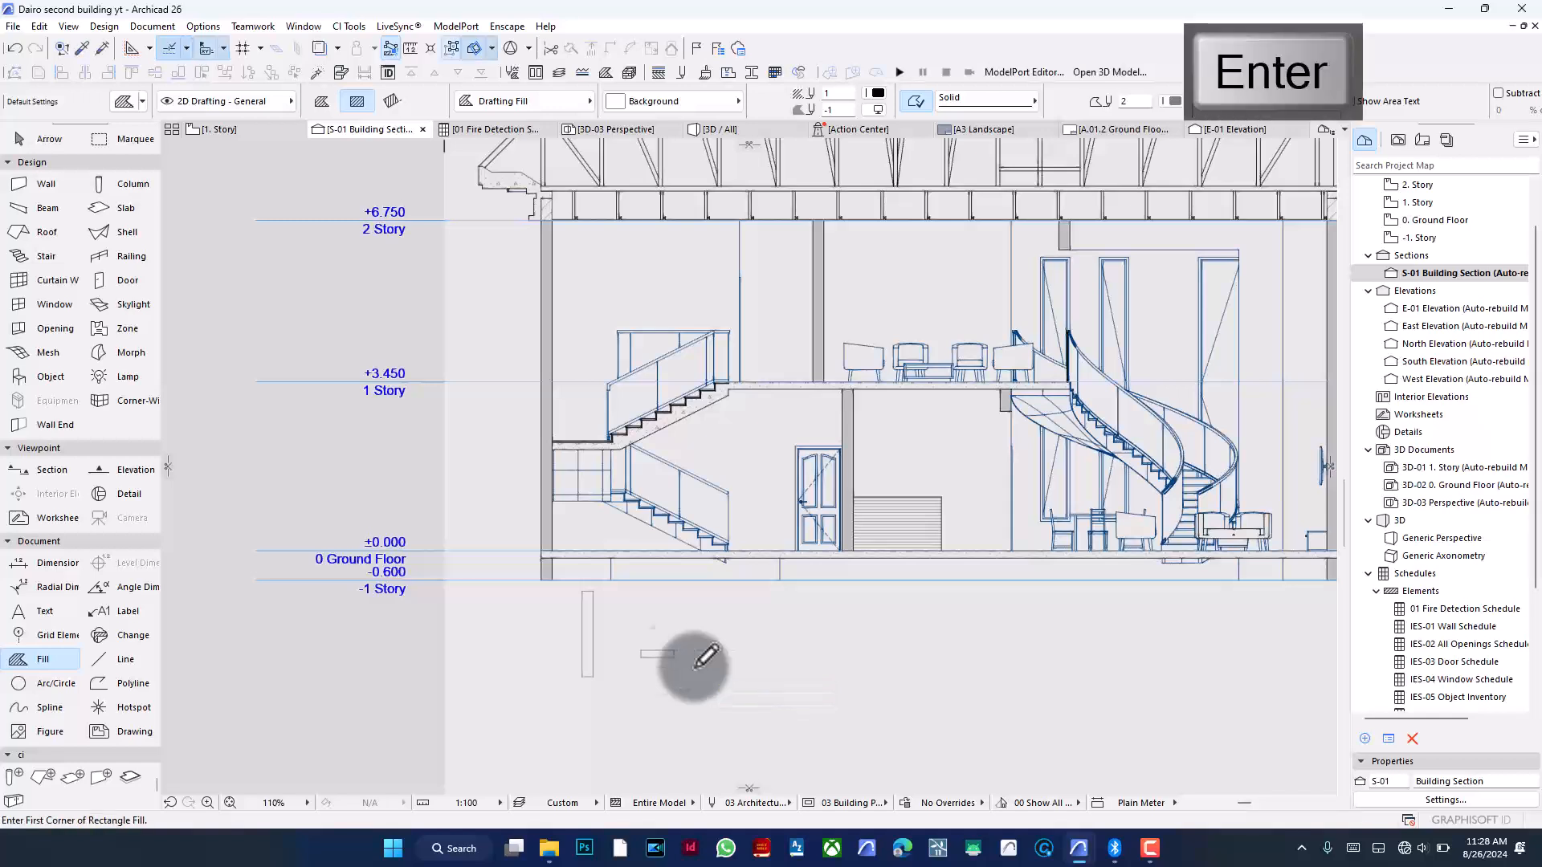
- Select both new fills and change their pen to 27
left_click(610, 689)
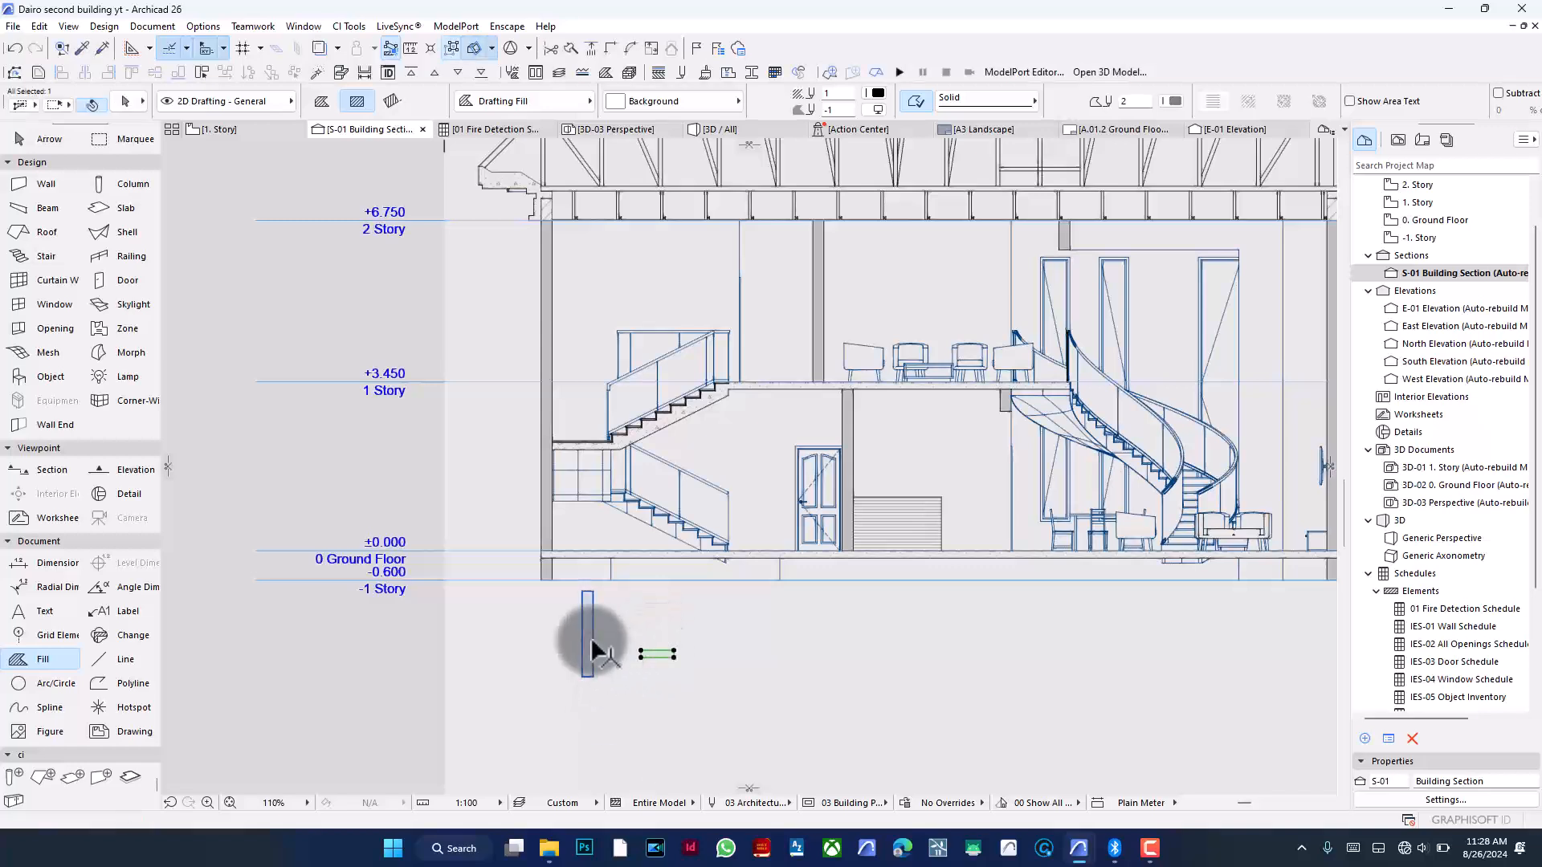
left_click(1171, 102)
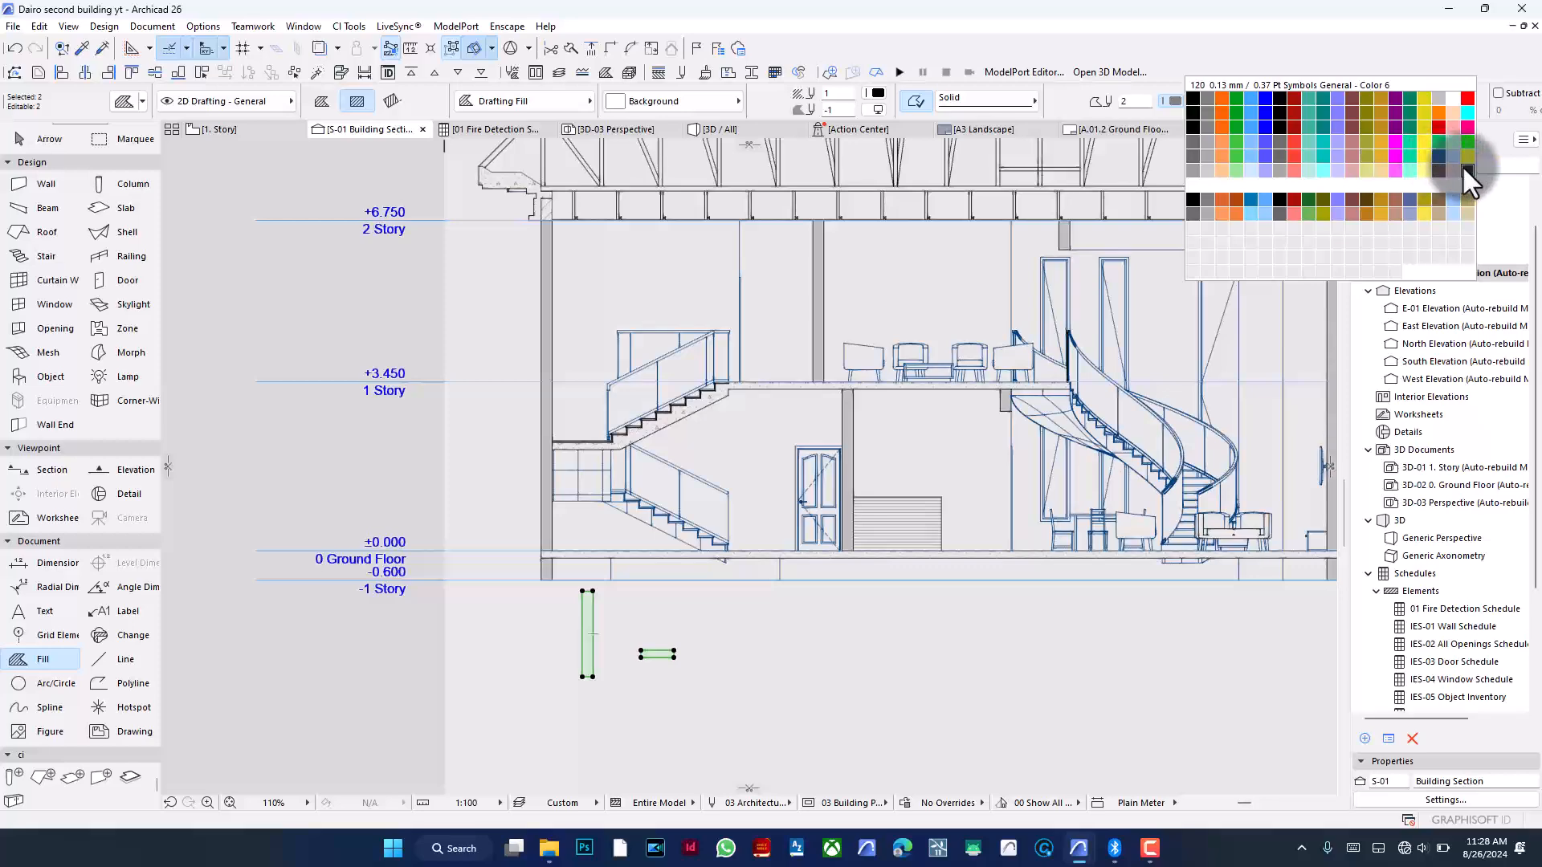
left_click(1282, 106)
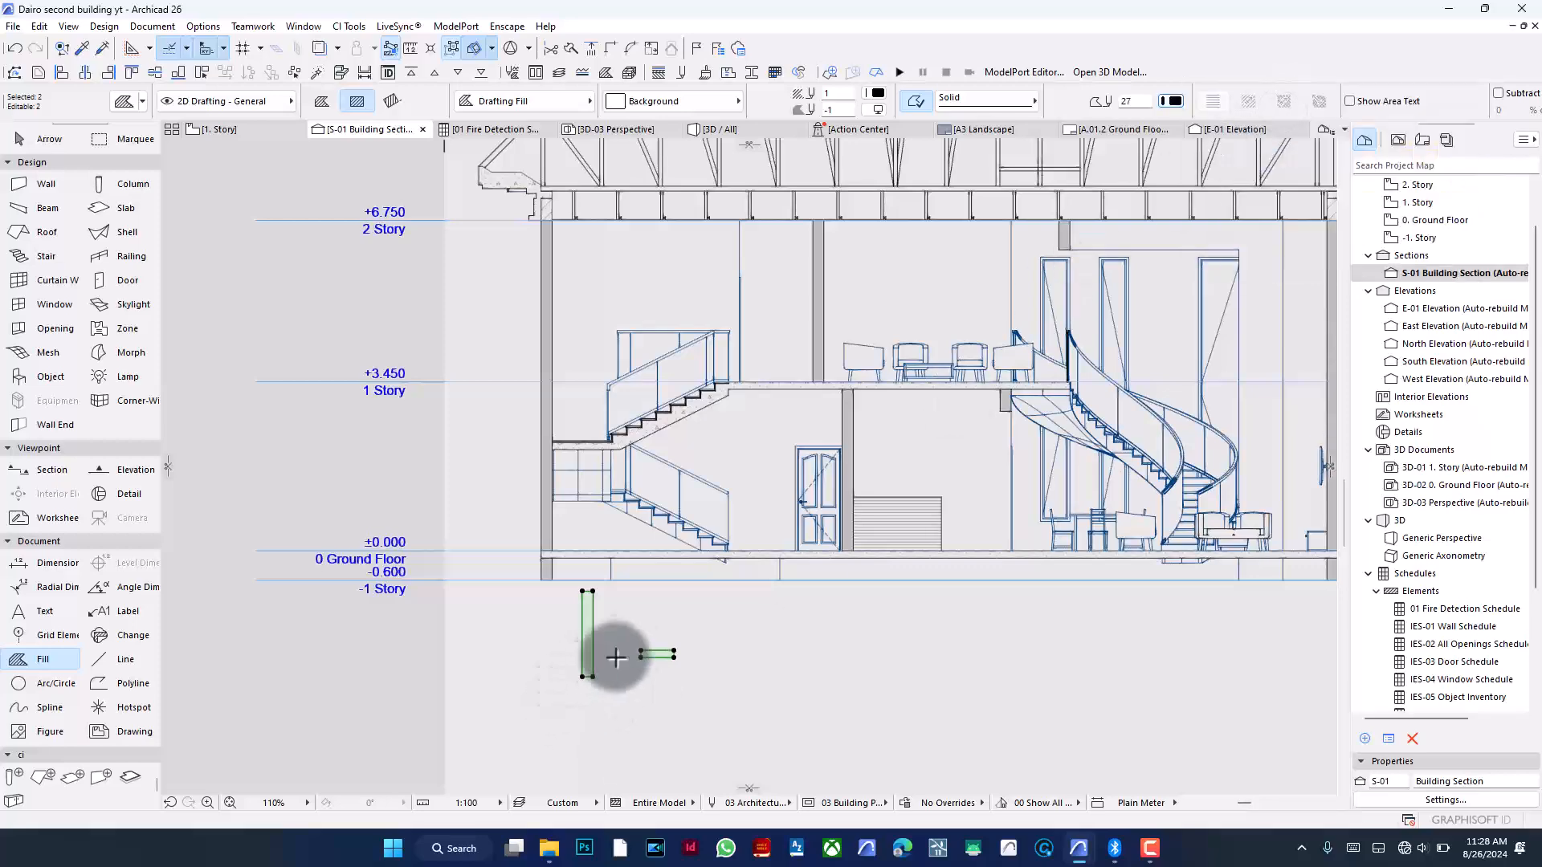
key("Escape")
- Move the vertical fill so its top aligns under the left exterior wall at the ground floor slab
scroll(601, 654, "up", 3)
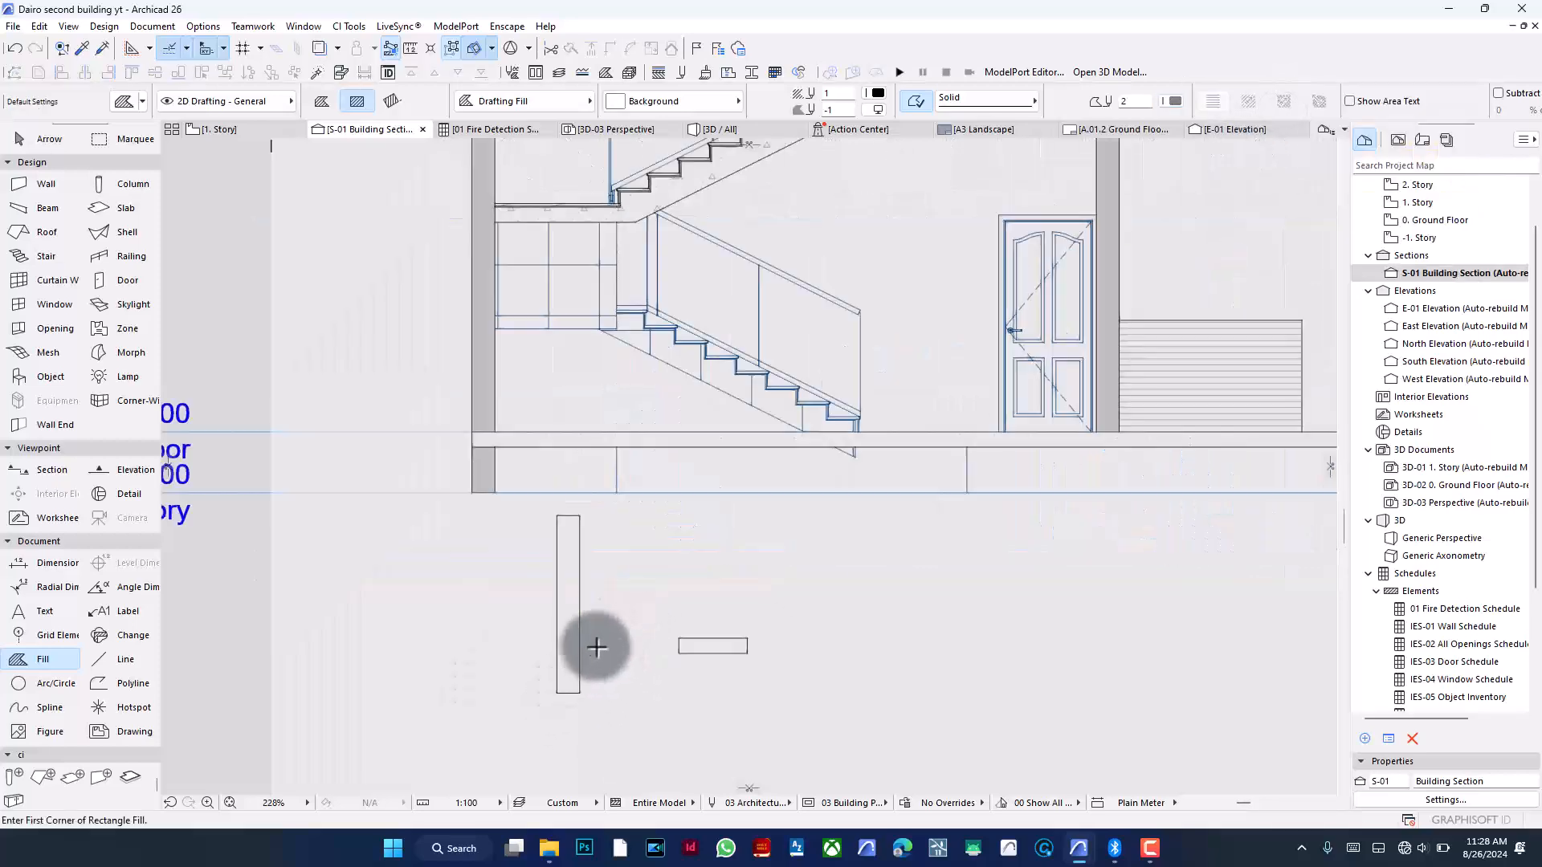
left_click(567, 643, "shift")
key("ctrl+d")
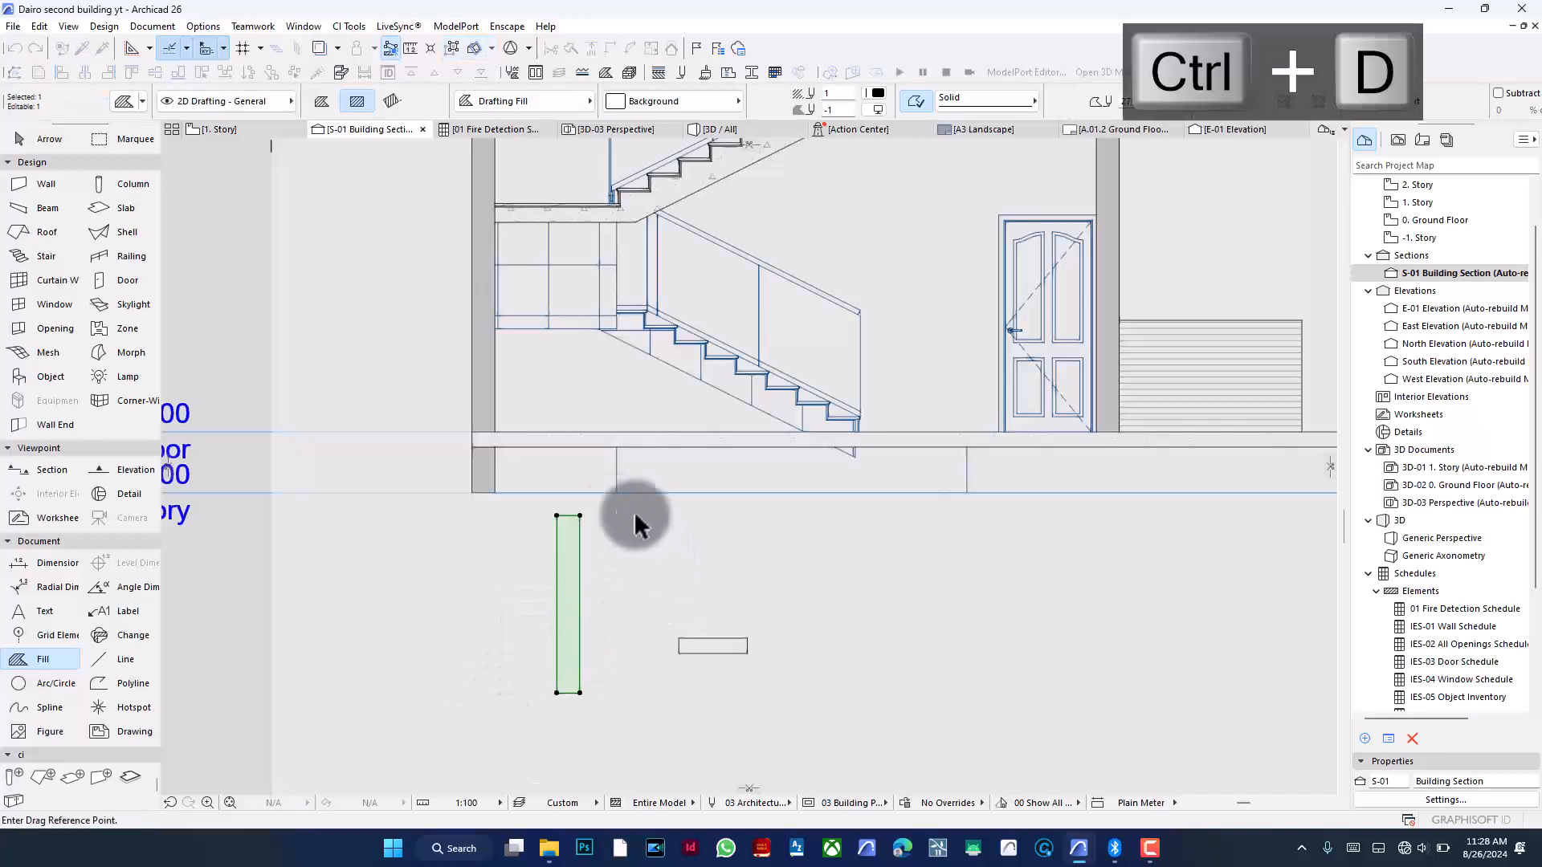
left_click(579, 517)
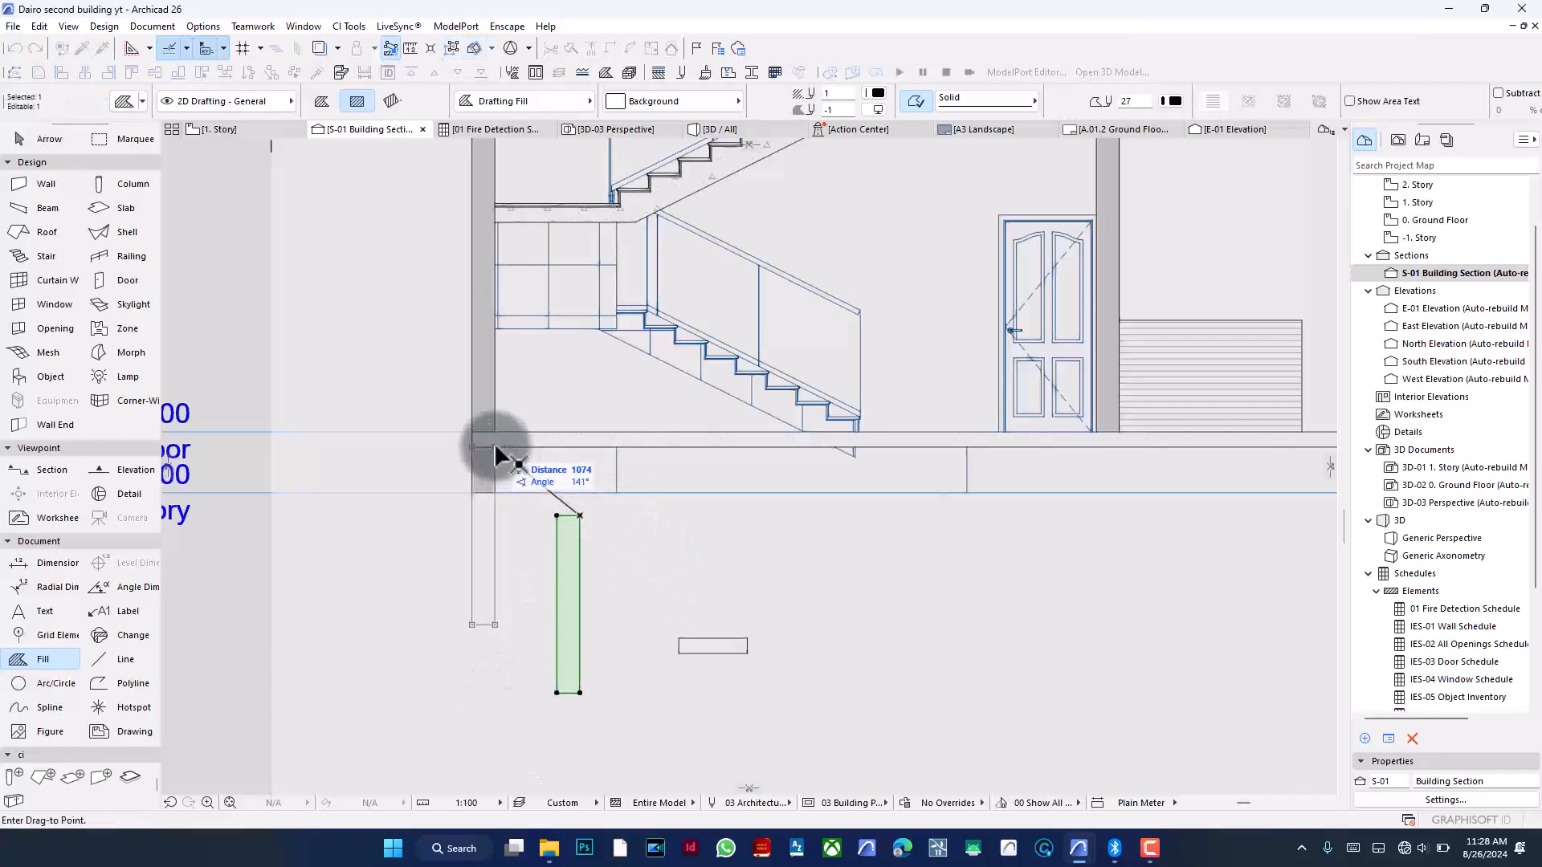
left_click(495, 448)
key("Escape")
- Move the horizontal footing fill to sit under the bottom of the foundation wall fill
left_click(681, 646, "shift")
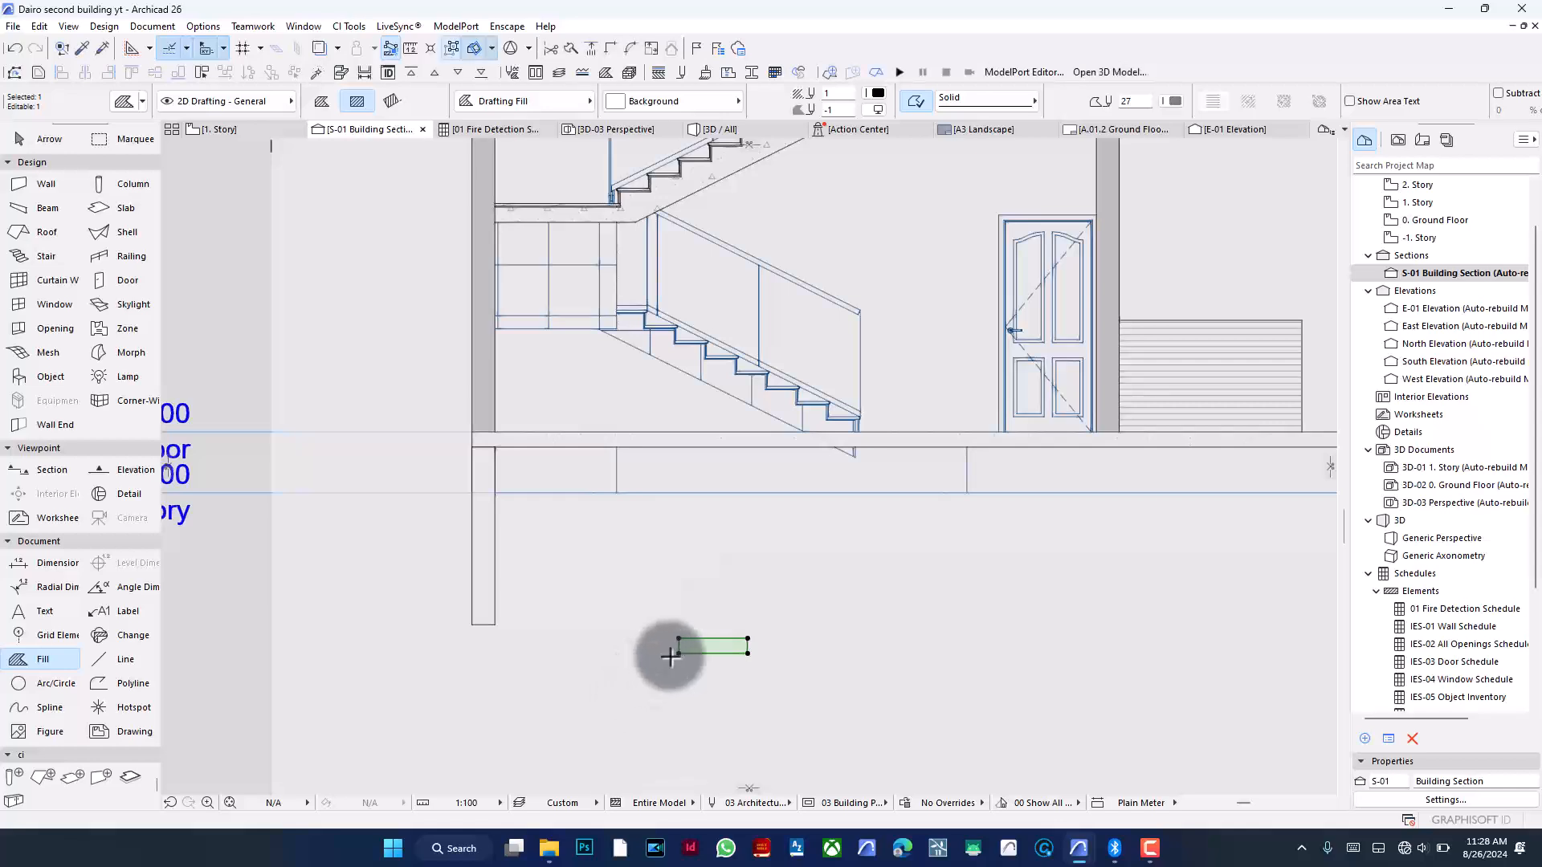
key("ctrl+d")
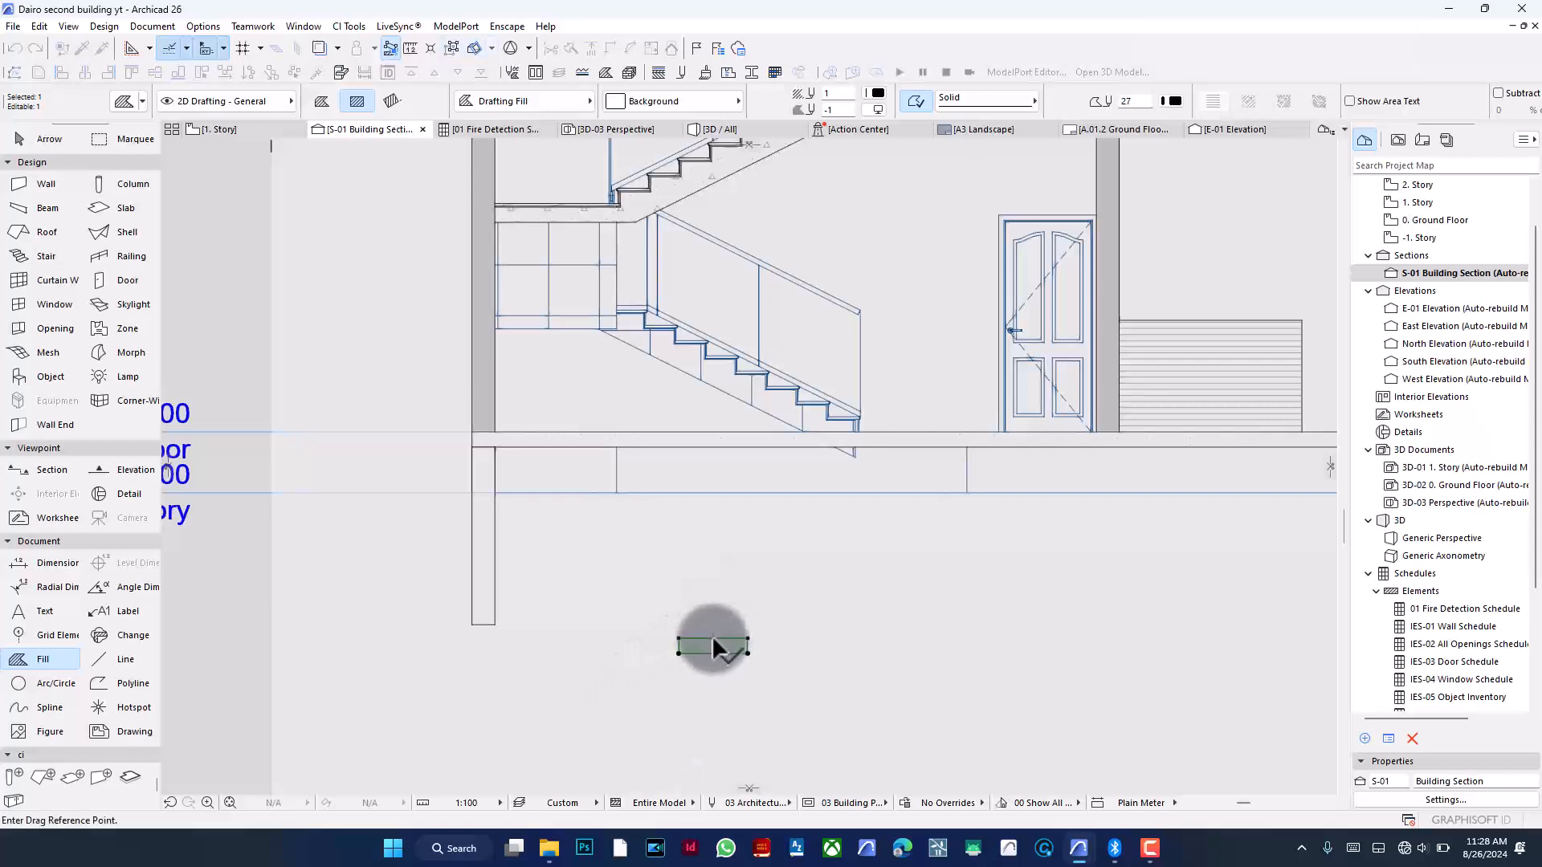
left_click(713, 638)
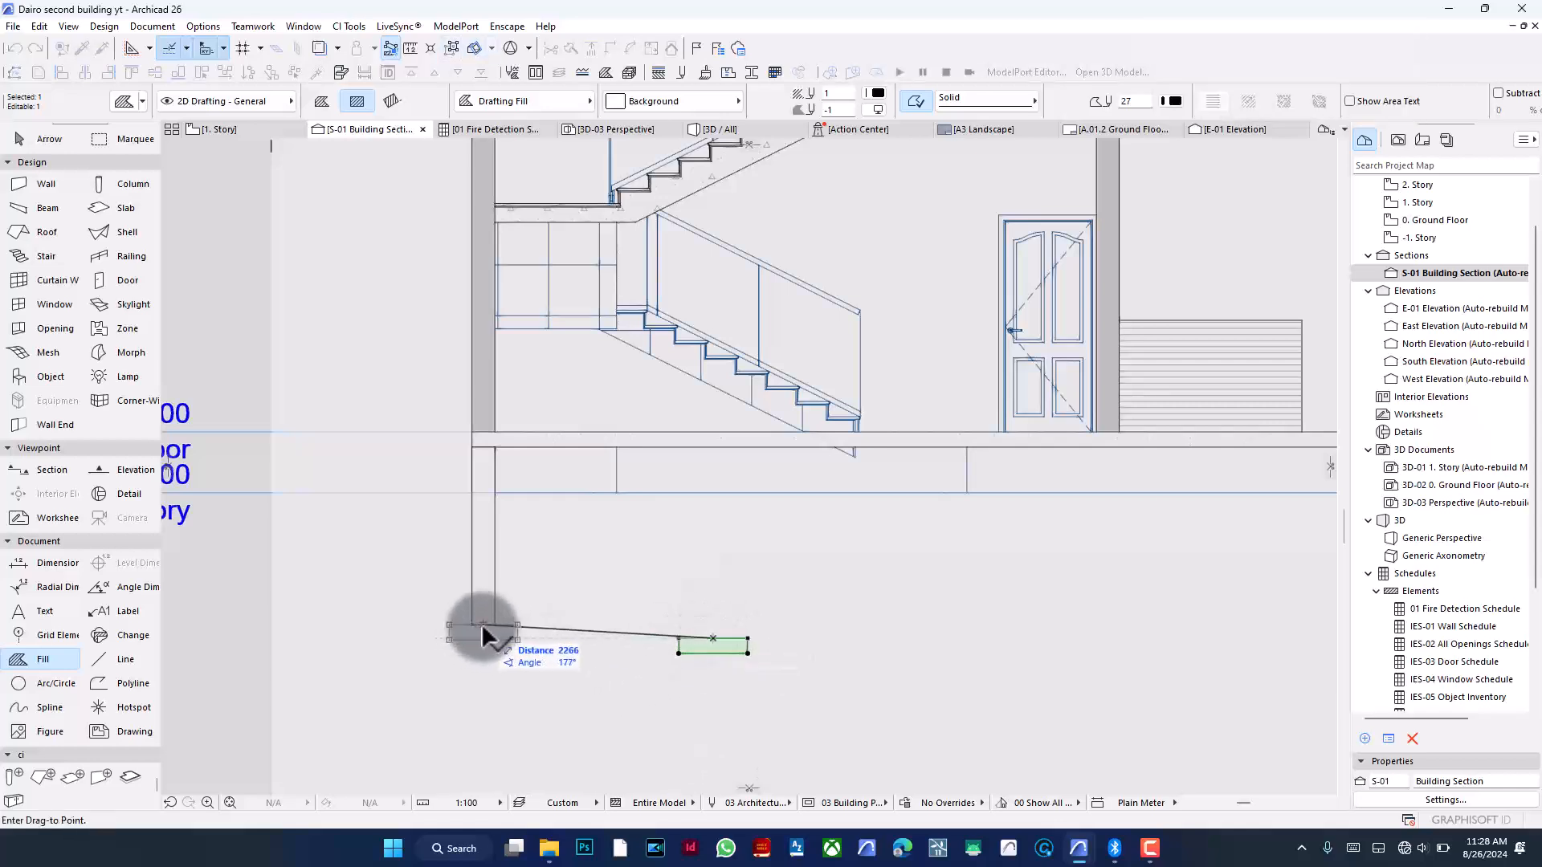
left_click(482, 624)
- Change the foundation wall fill's pattern to 50%
scroll(623, 619, "down", 5)
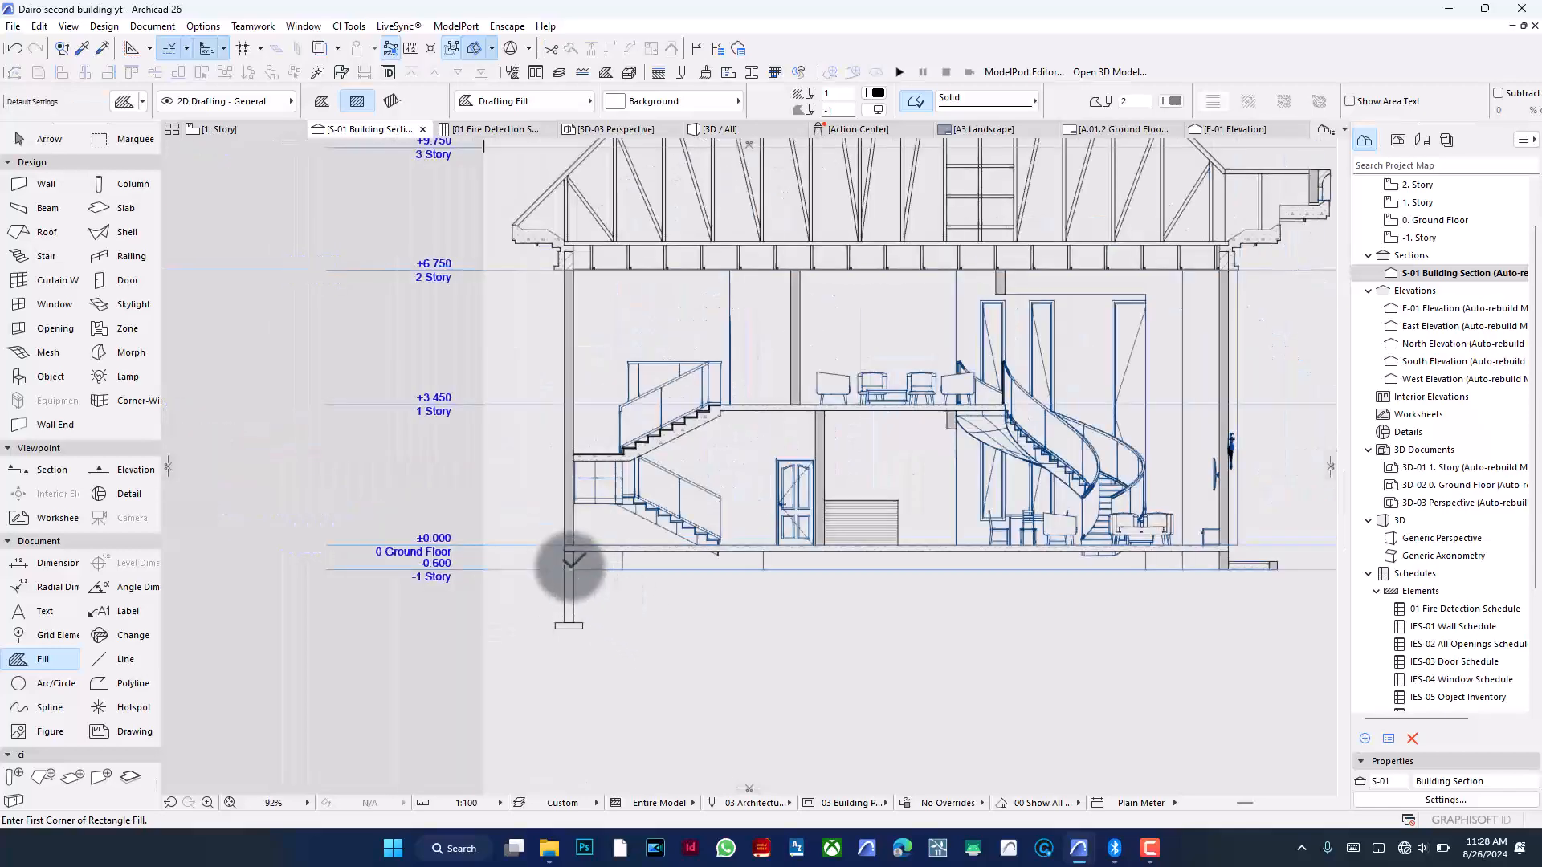
scroll(575, 562, "up", 5)
scroll(712, 441, "down", 4)
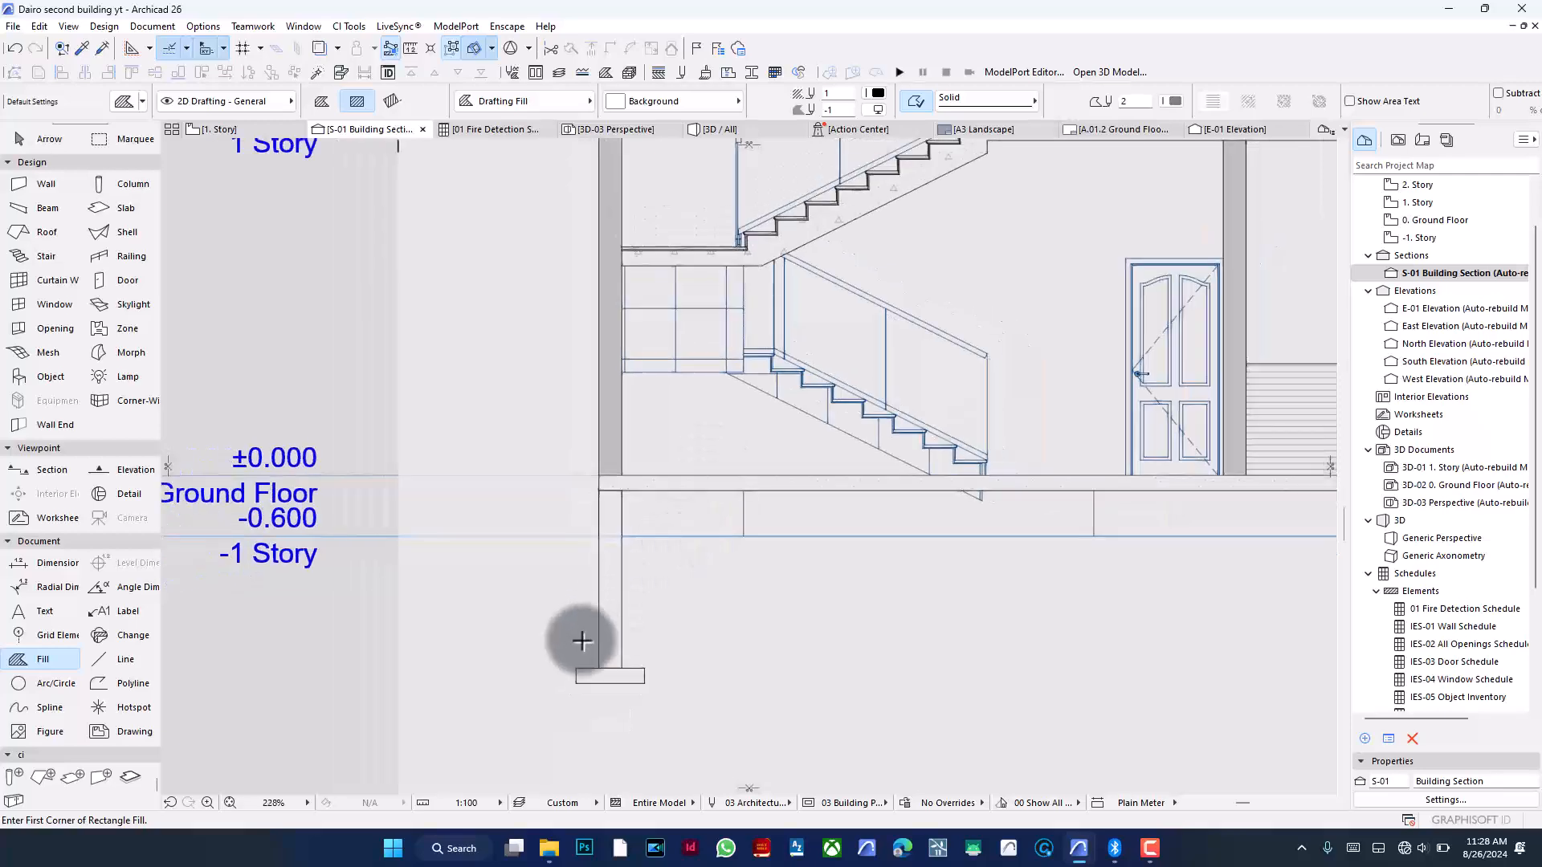
scroll(585, 606, "up", 5)
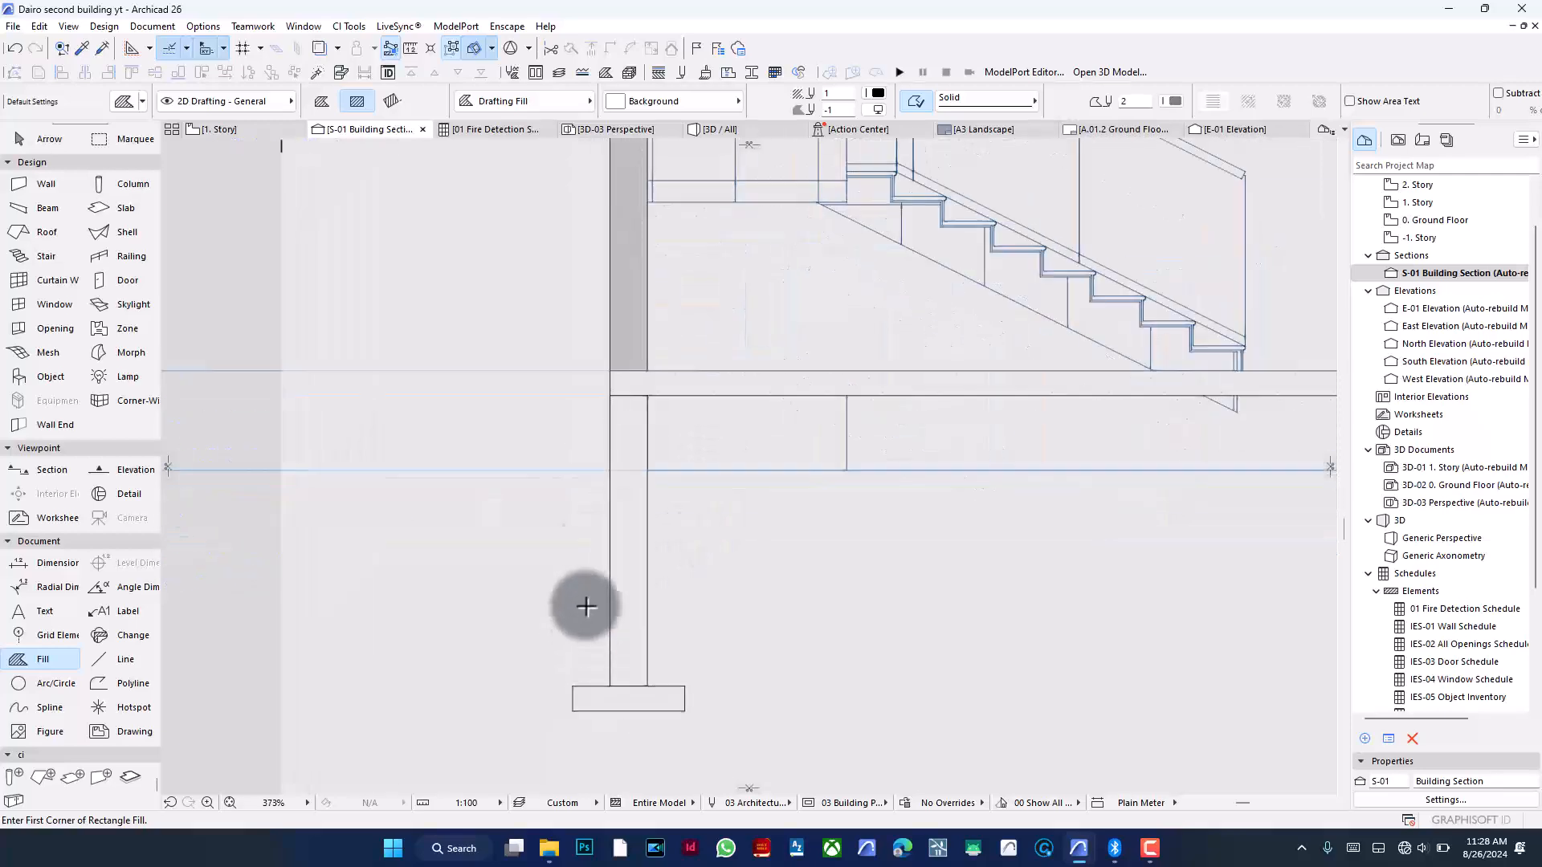
left_click(638, 533)
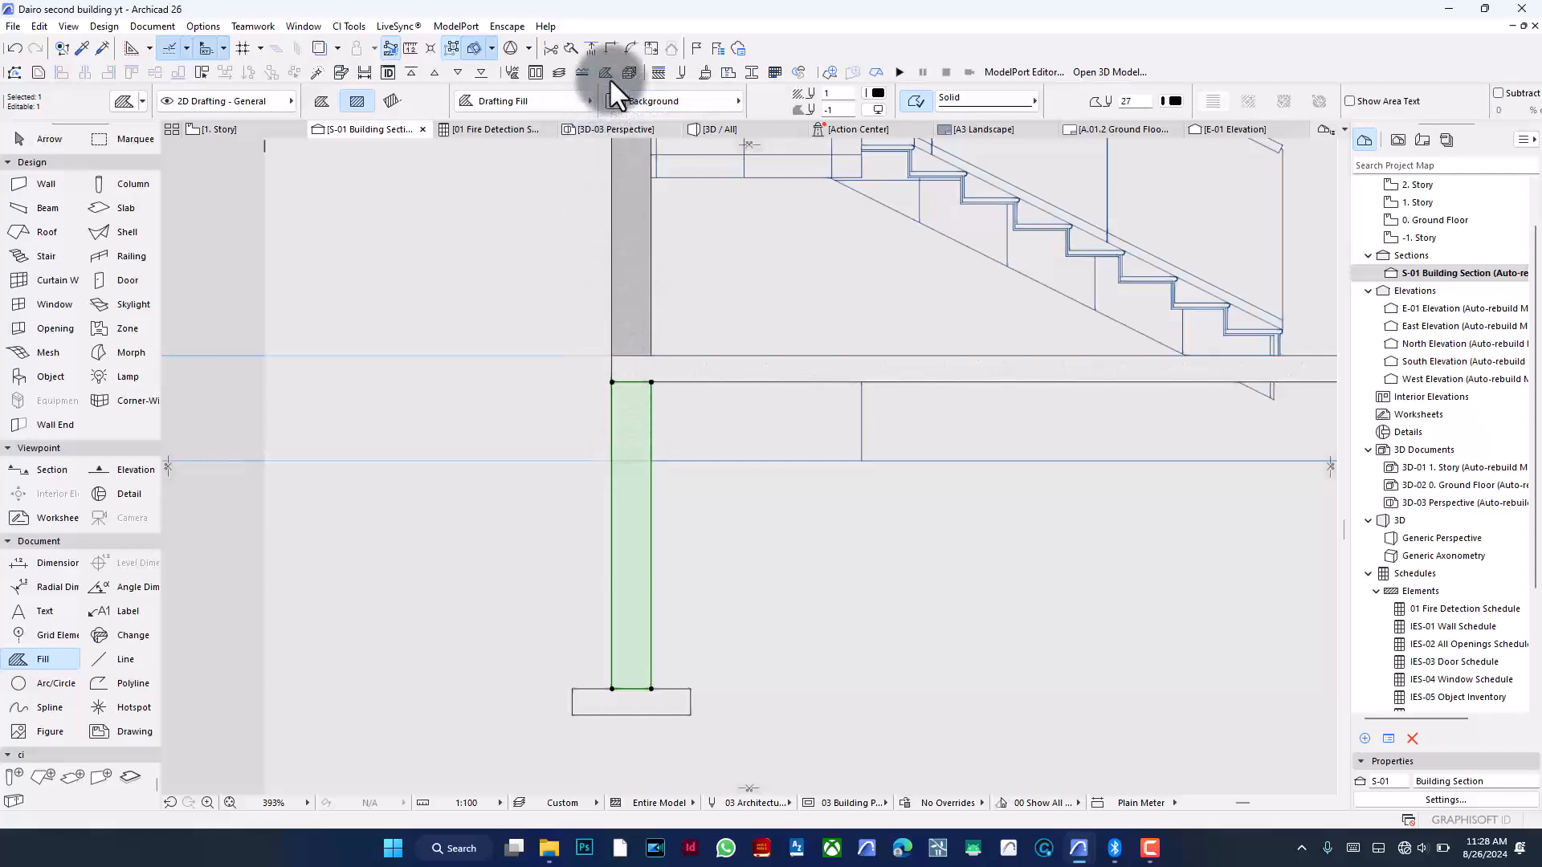
left_click(681, 95)
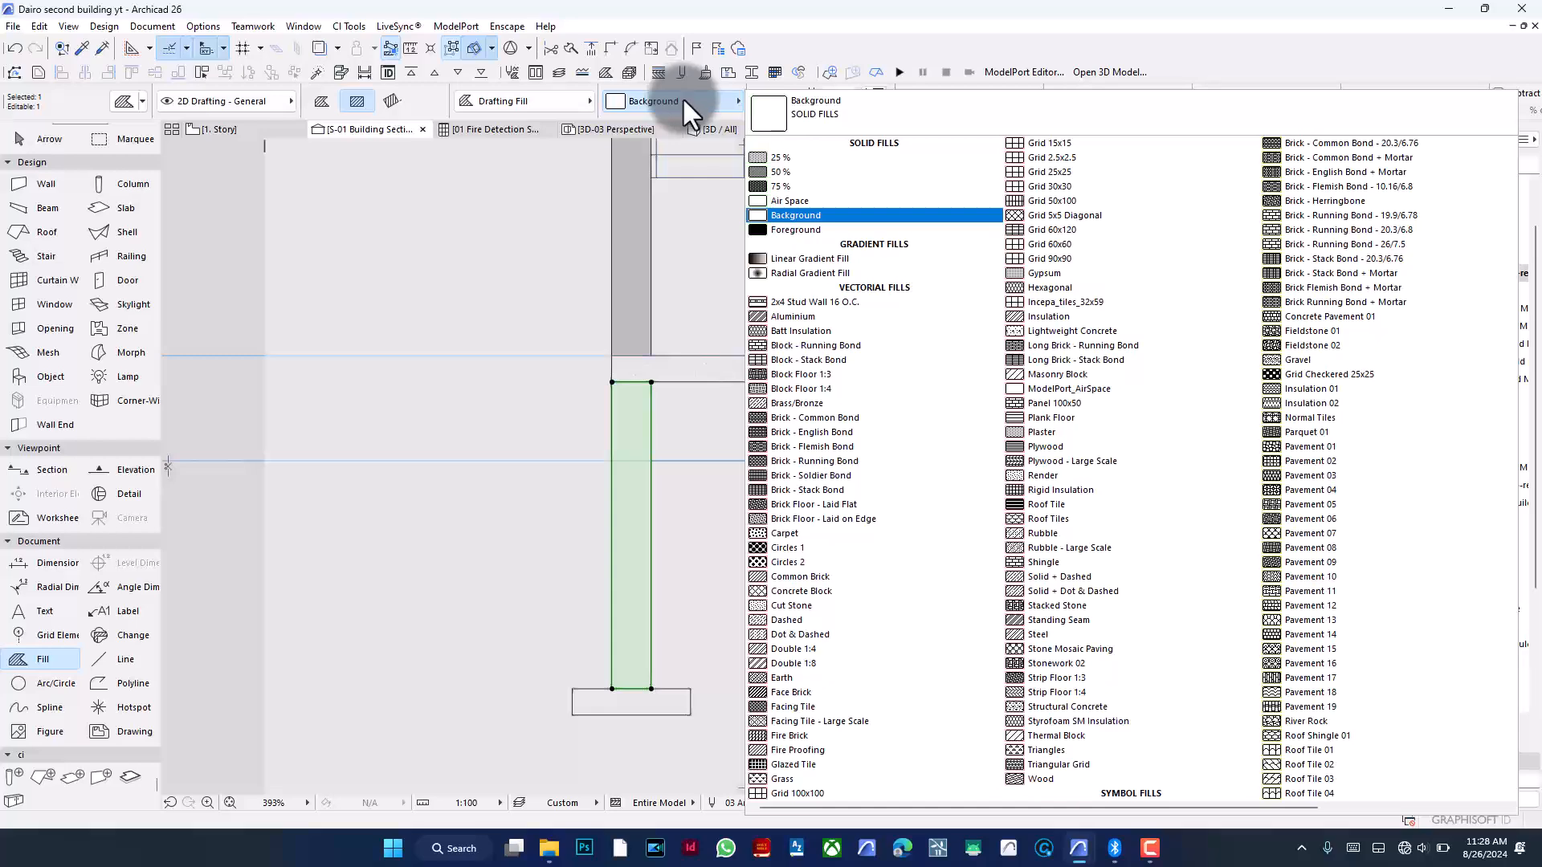
left_click(806, 175)
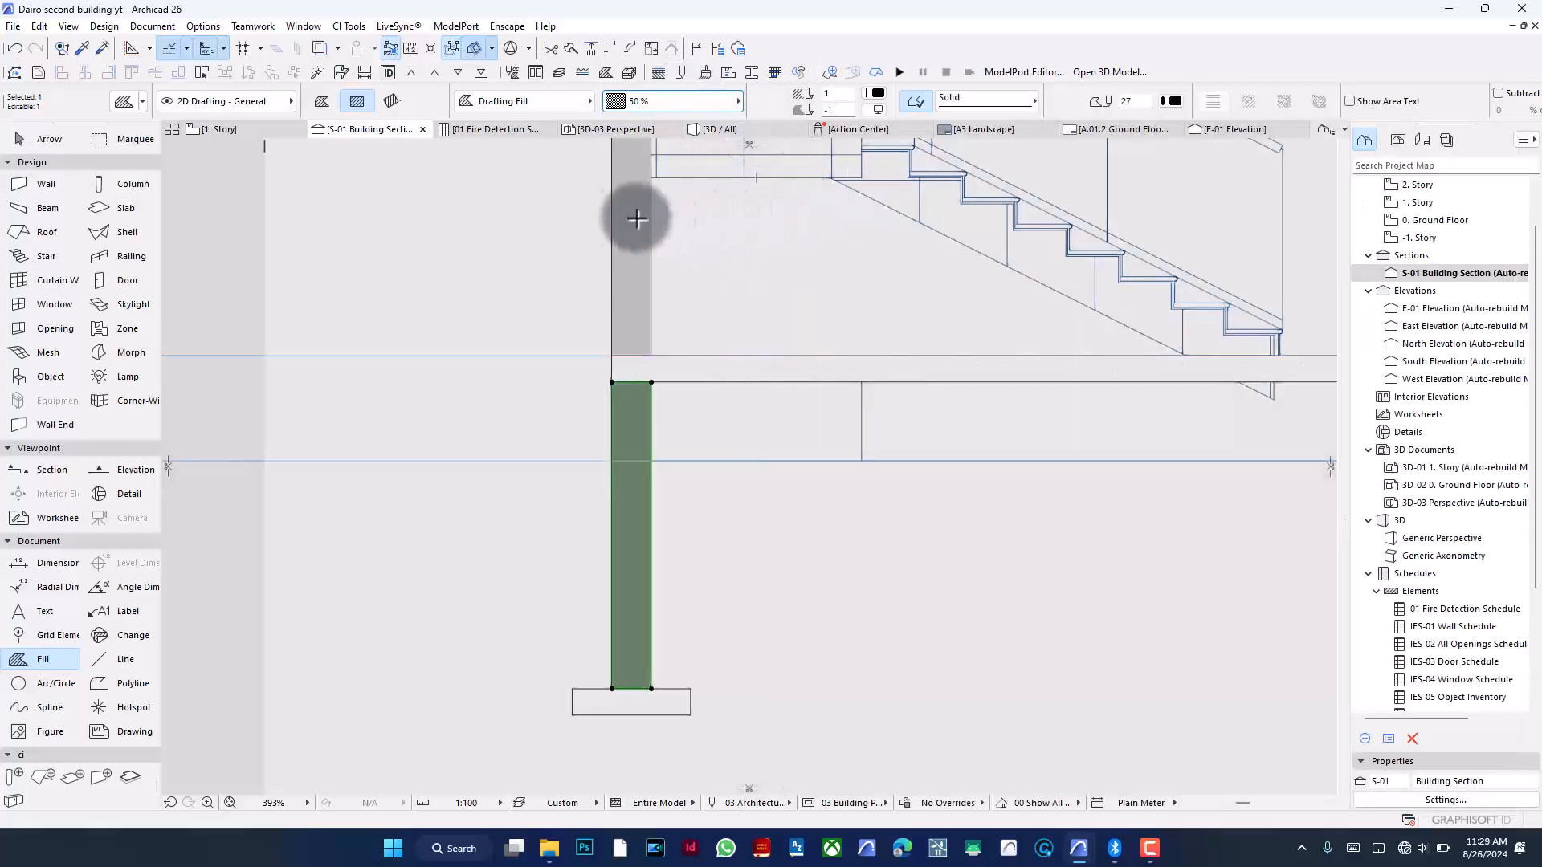
key("Escape")
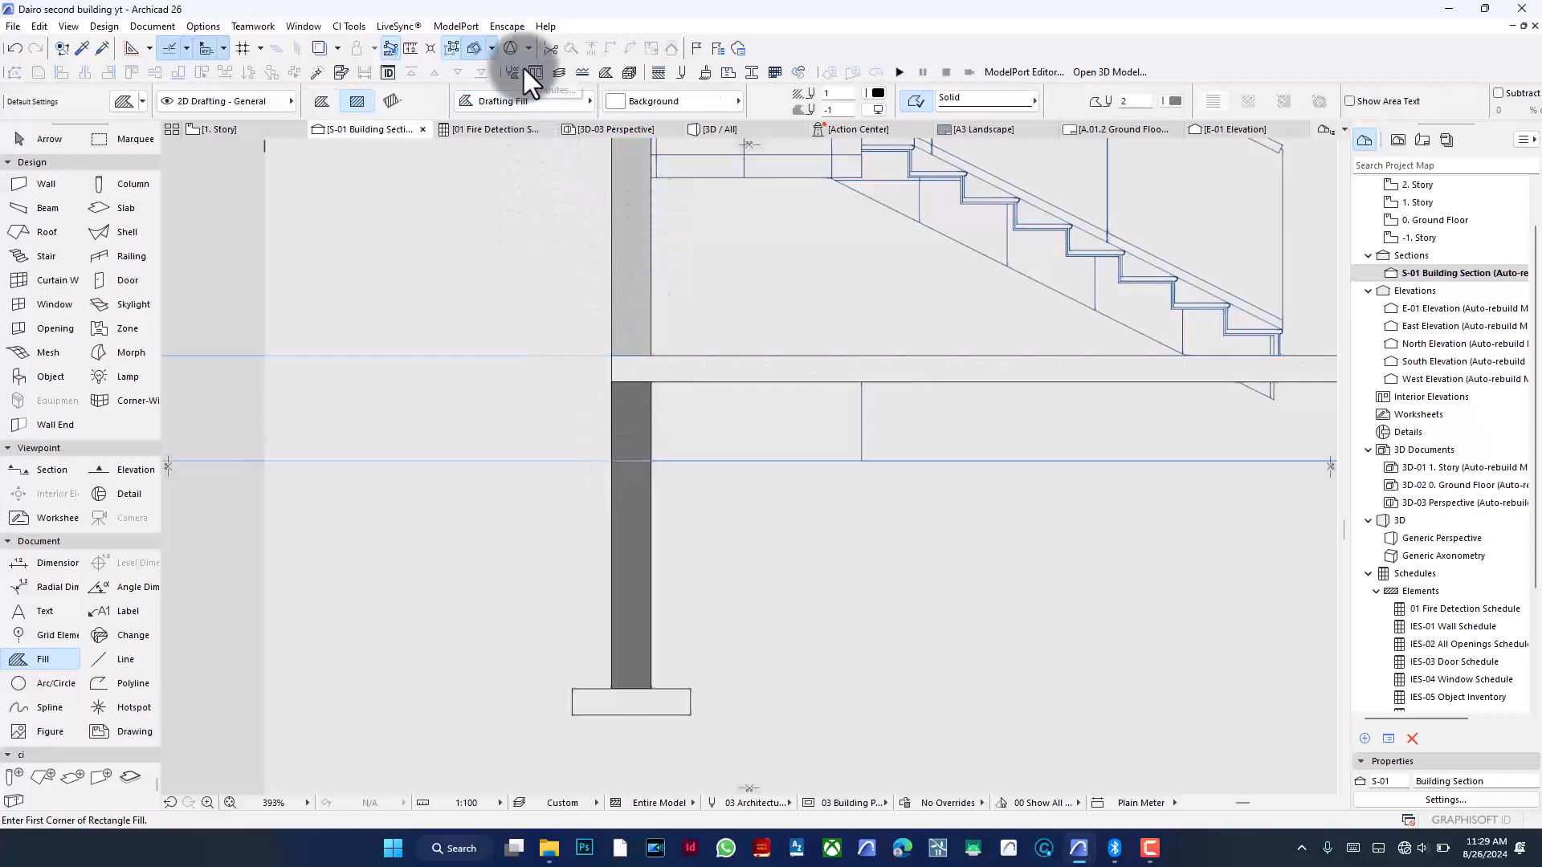
- Inspect the GENERIC - STRUCTURAL material in the Building Materials settings
left_click(630, 71)
scroll(369, 232, "down", 2)
left_click(368, 248)
left_click(380, 353)
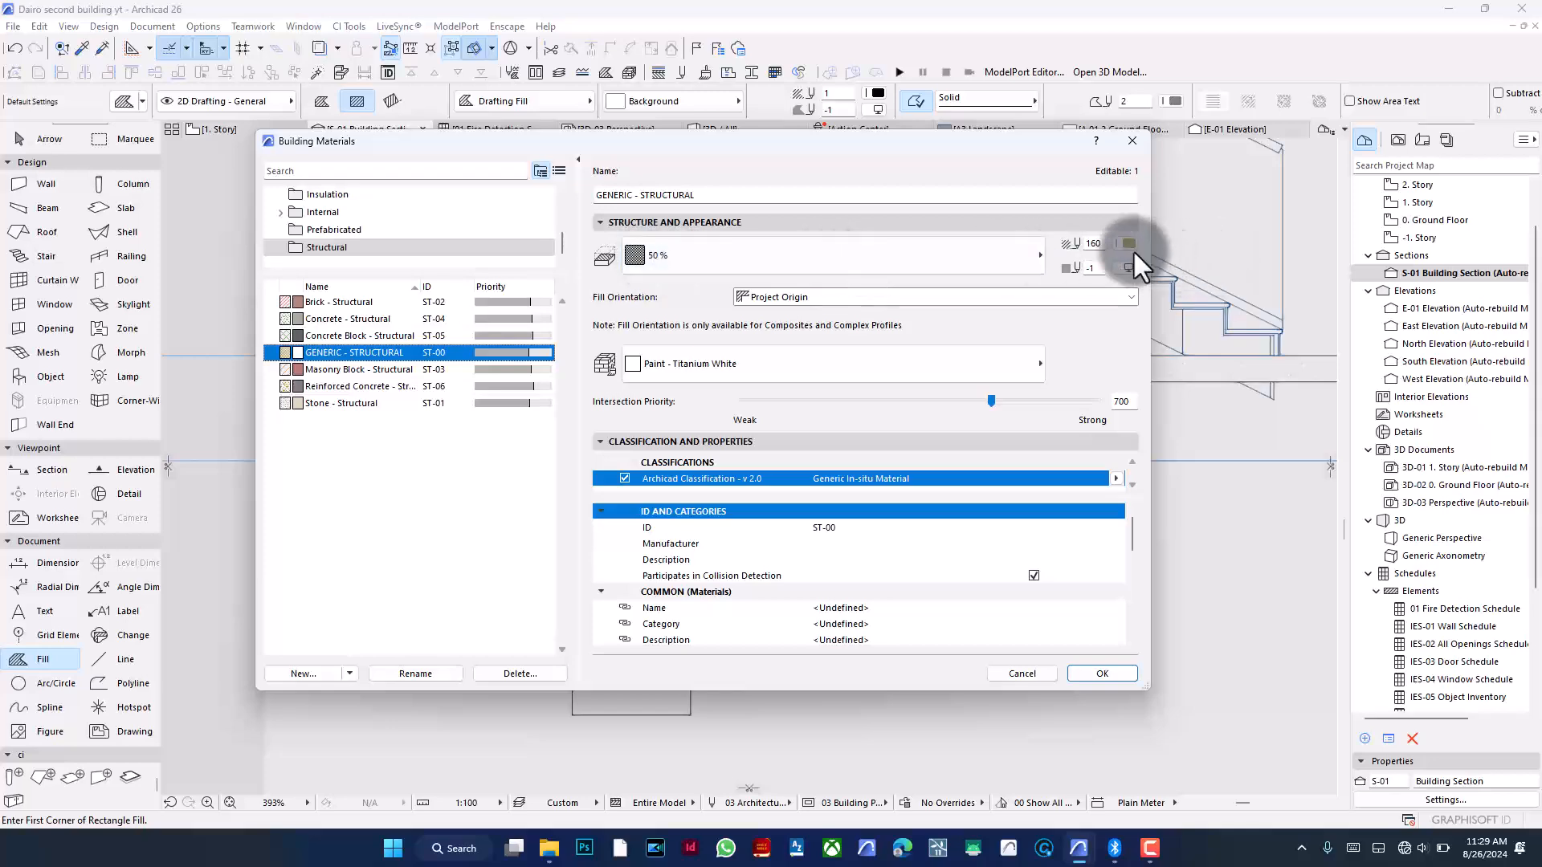
left_click(1133, 141)
scroll(604, 557, "down", 3)
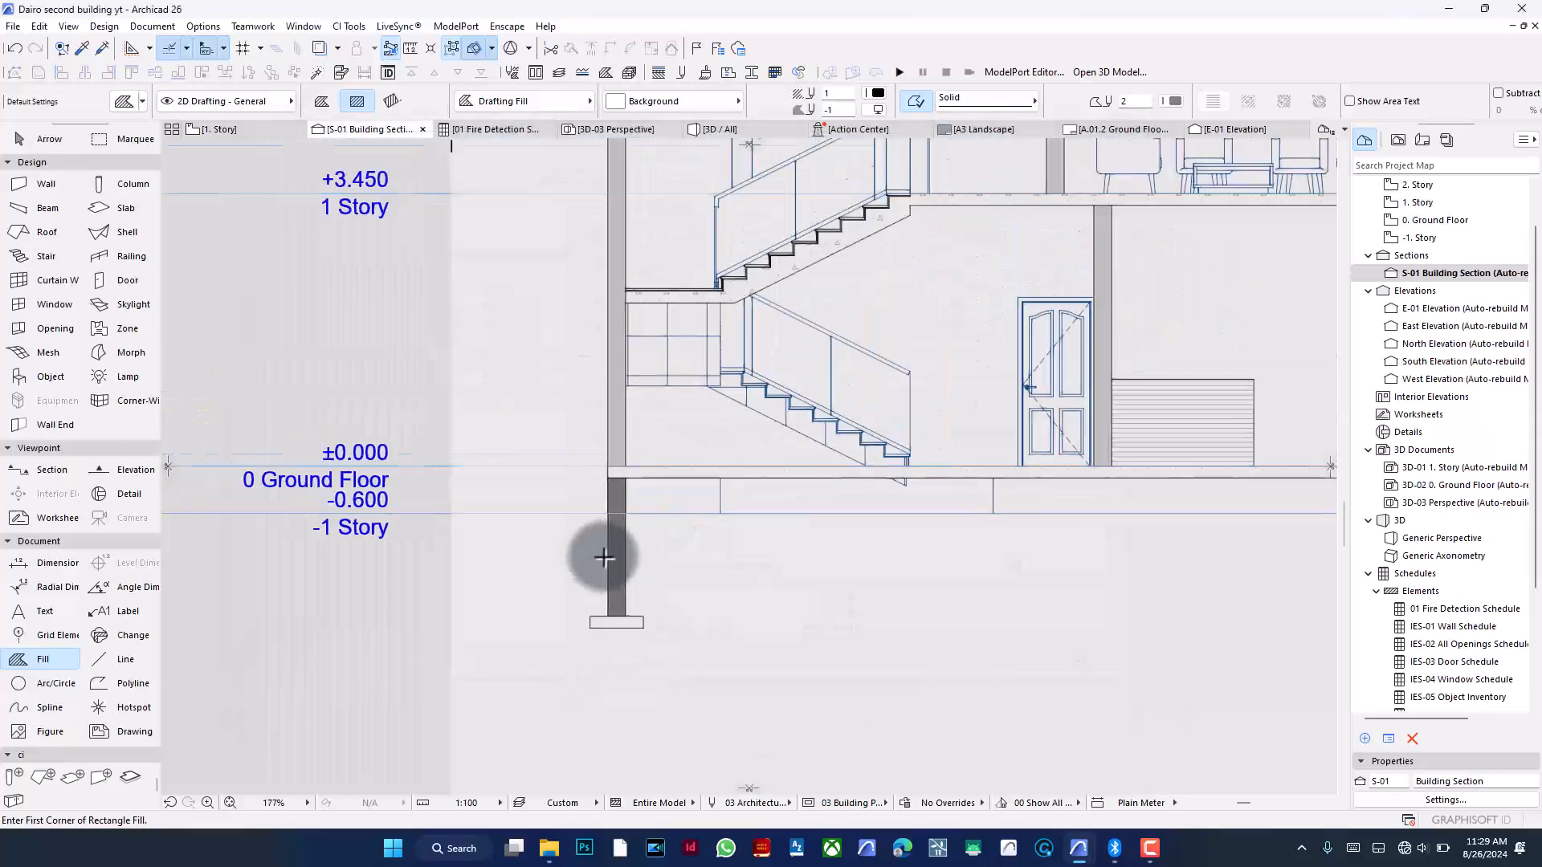
scroll(604, 557, "down", 5)
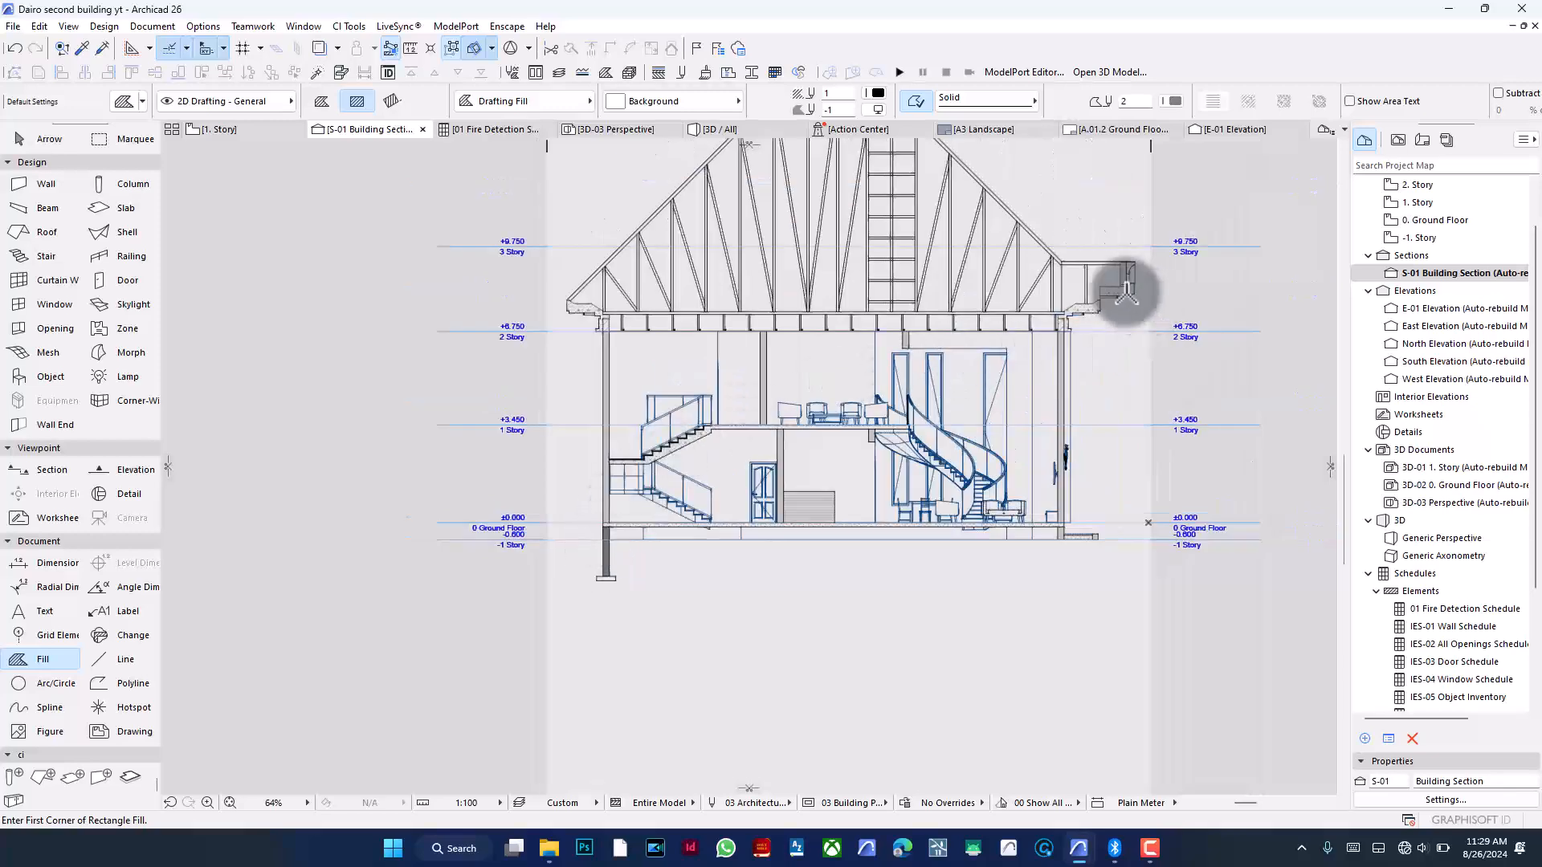
scroll(1128, 290, "up", 10)
scroll(1129, 293, "down", 8)
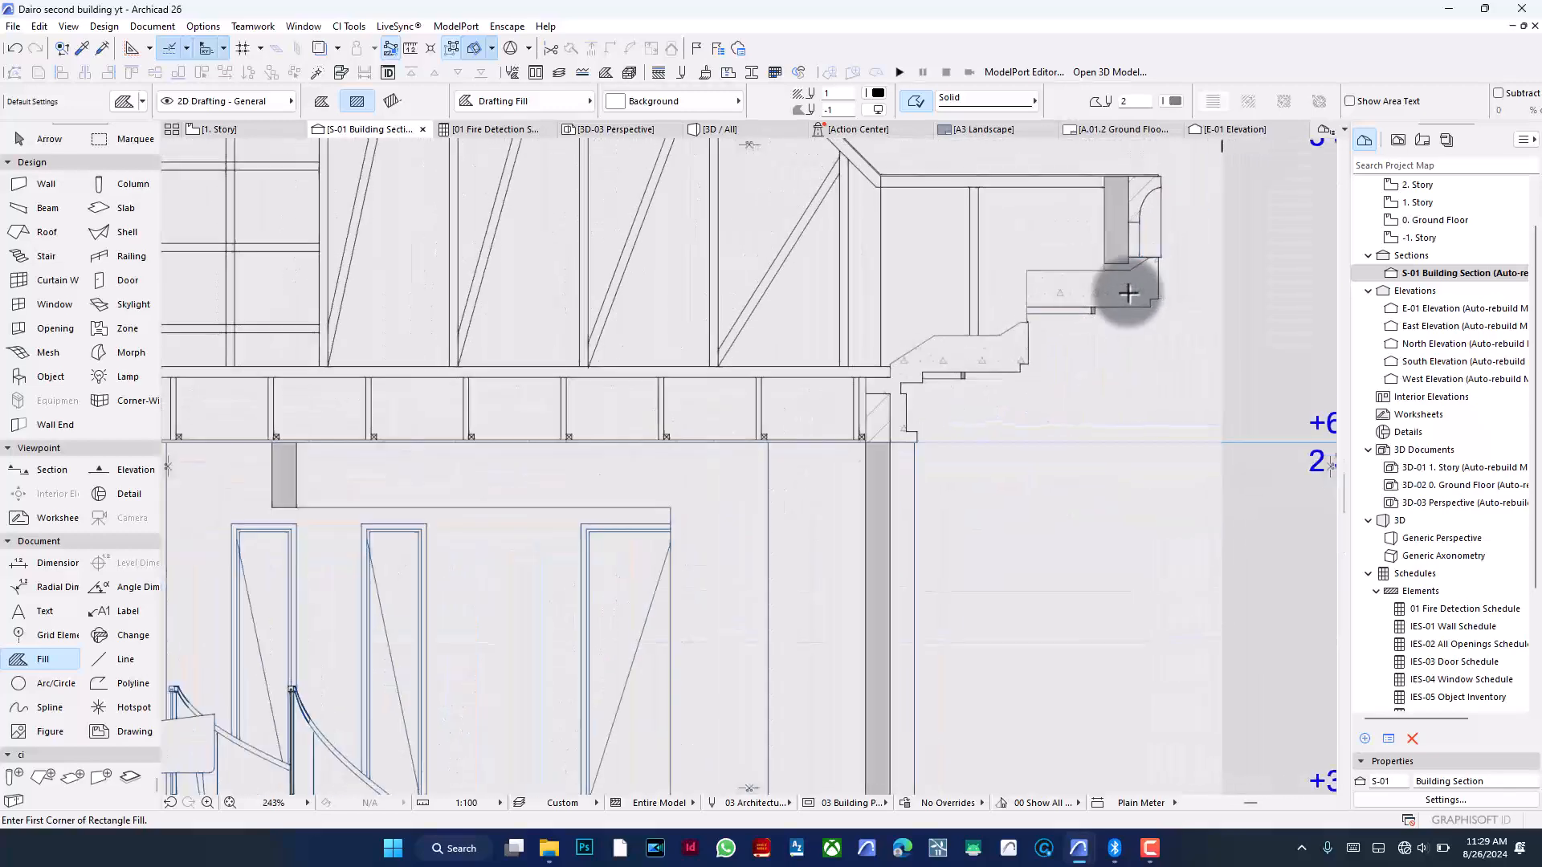
scroll(1128, 293, "down", 1)
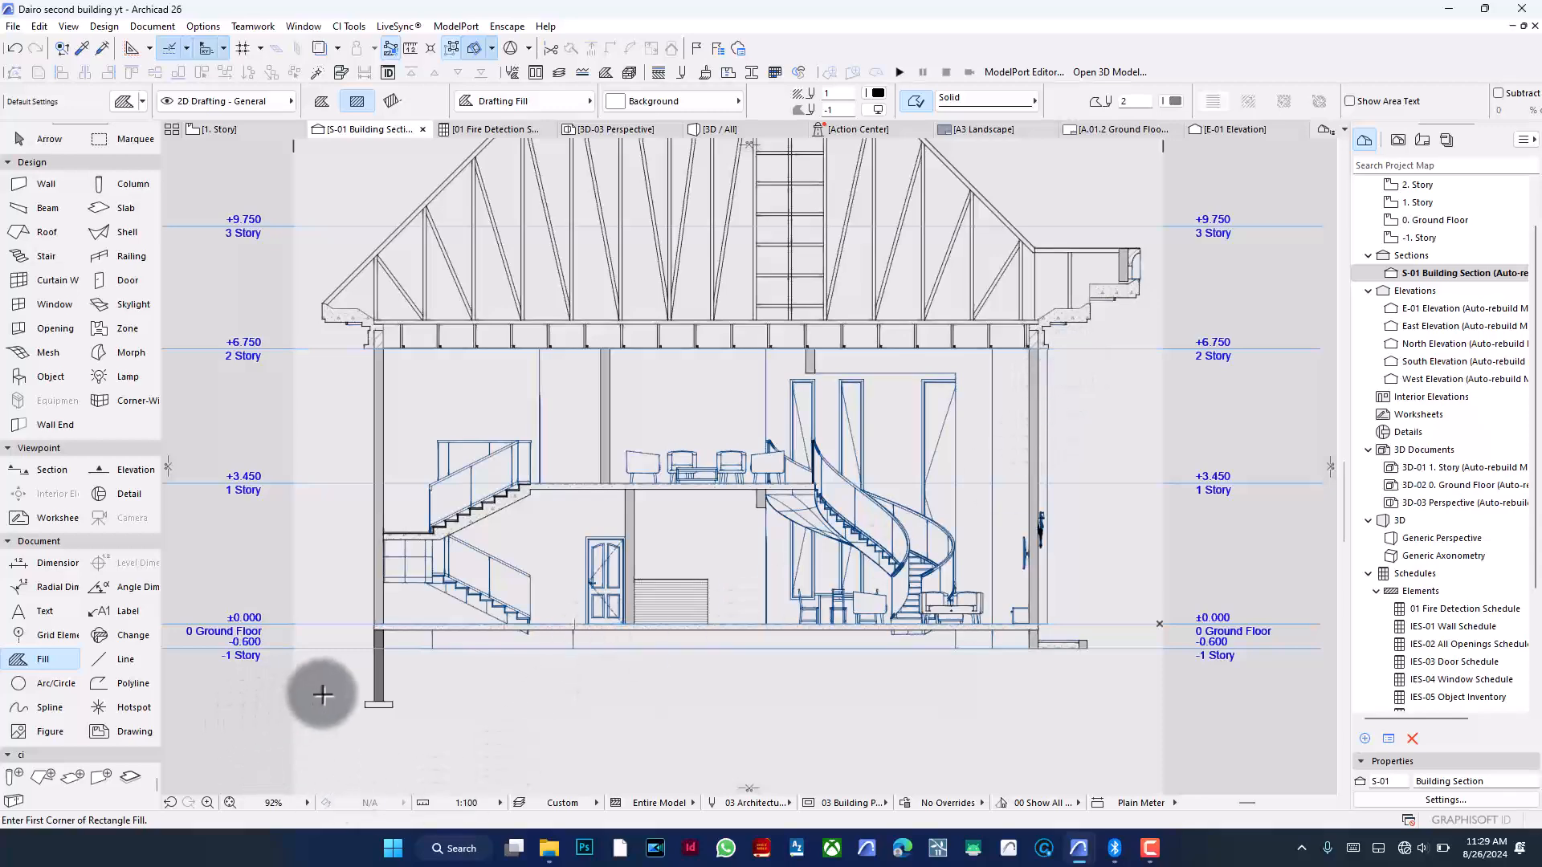
scroll(322, 695, "up", 2)
scroll(322, 695, "up", 3)
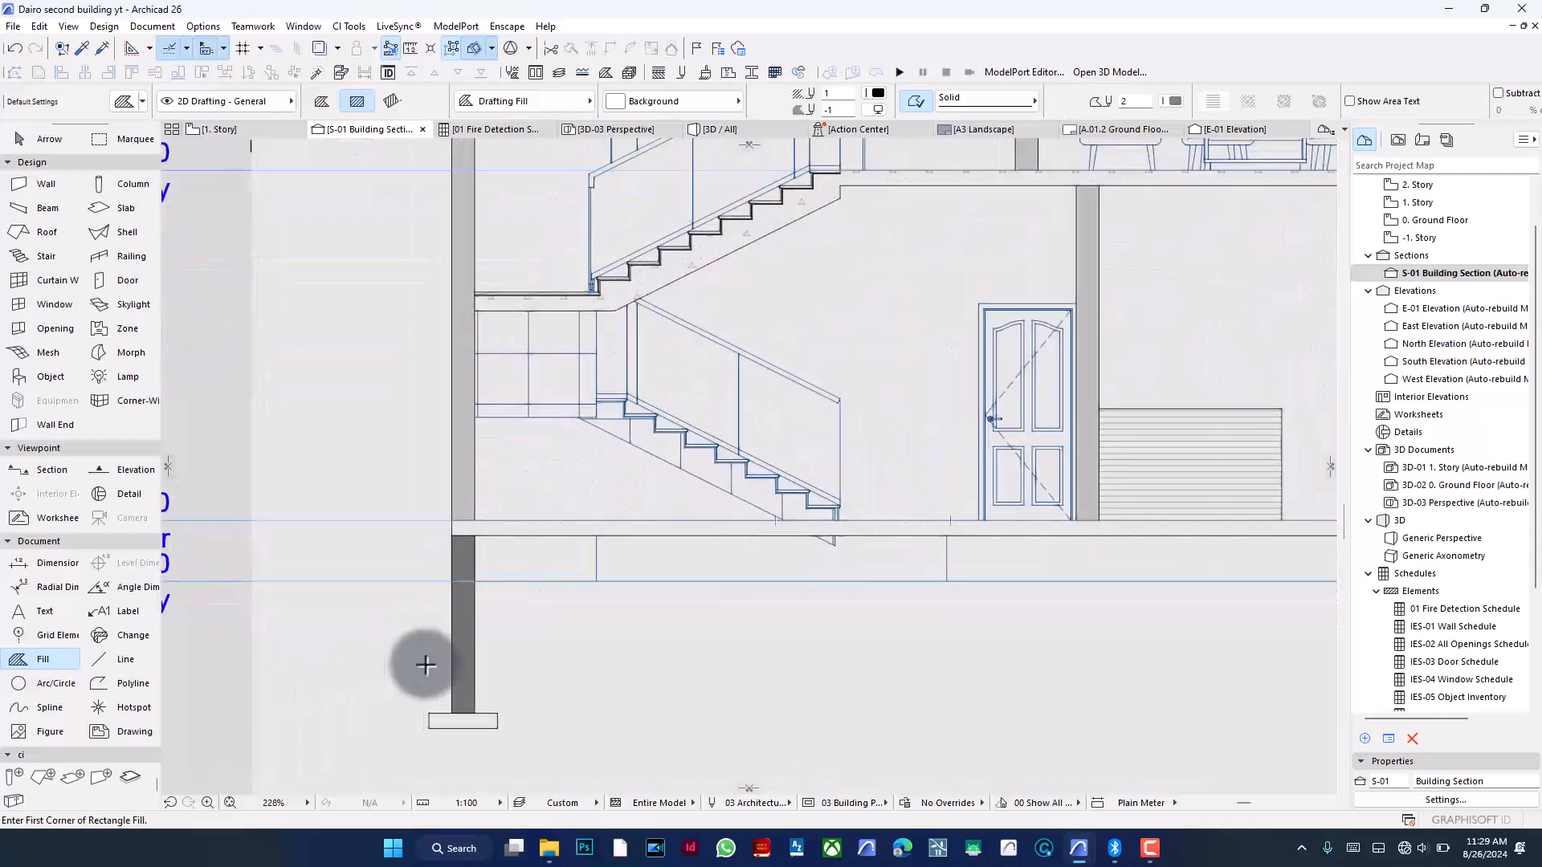
- Change the pen colours of the foundation wall fill
left_click(456, 652)
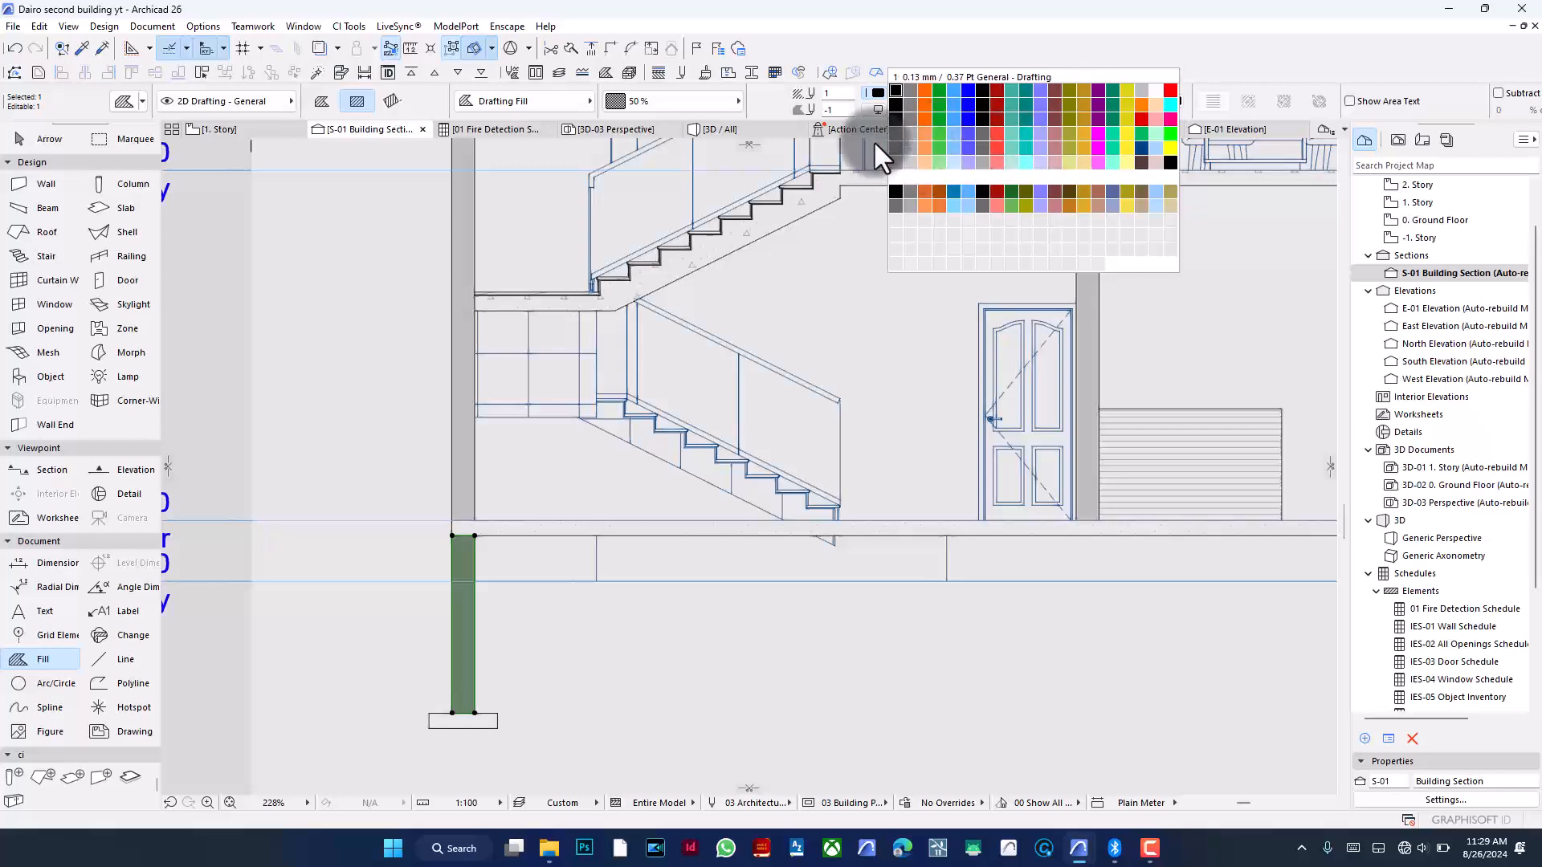
left_click(895, 148)
key("Escape")
scroll(466, 544, "up", 5)
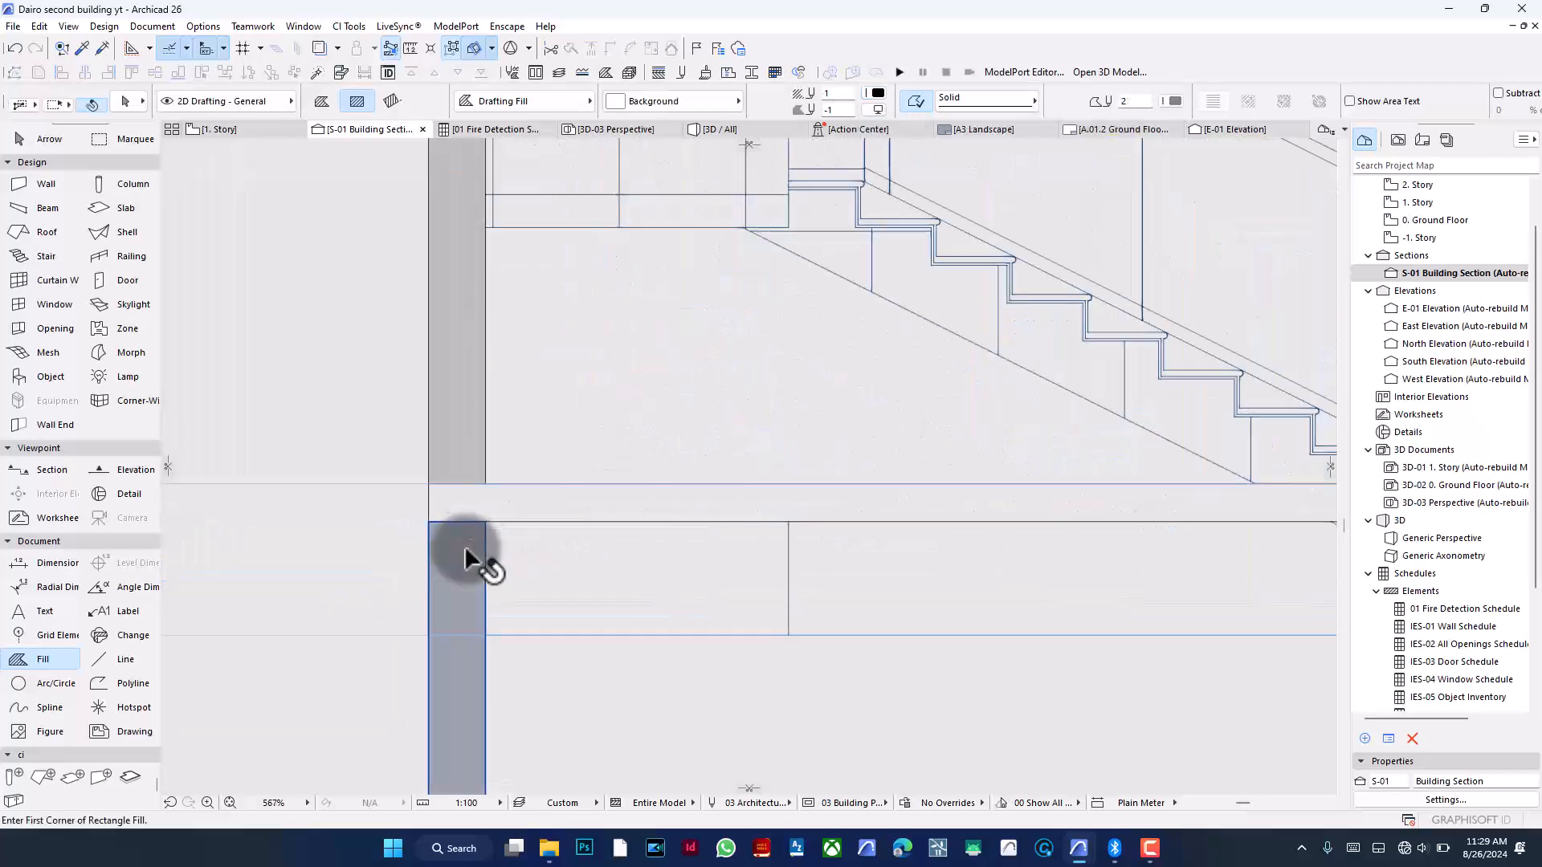
left_click(465, 548, "shift")
left_click(879, 93)
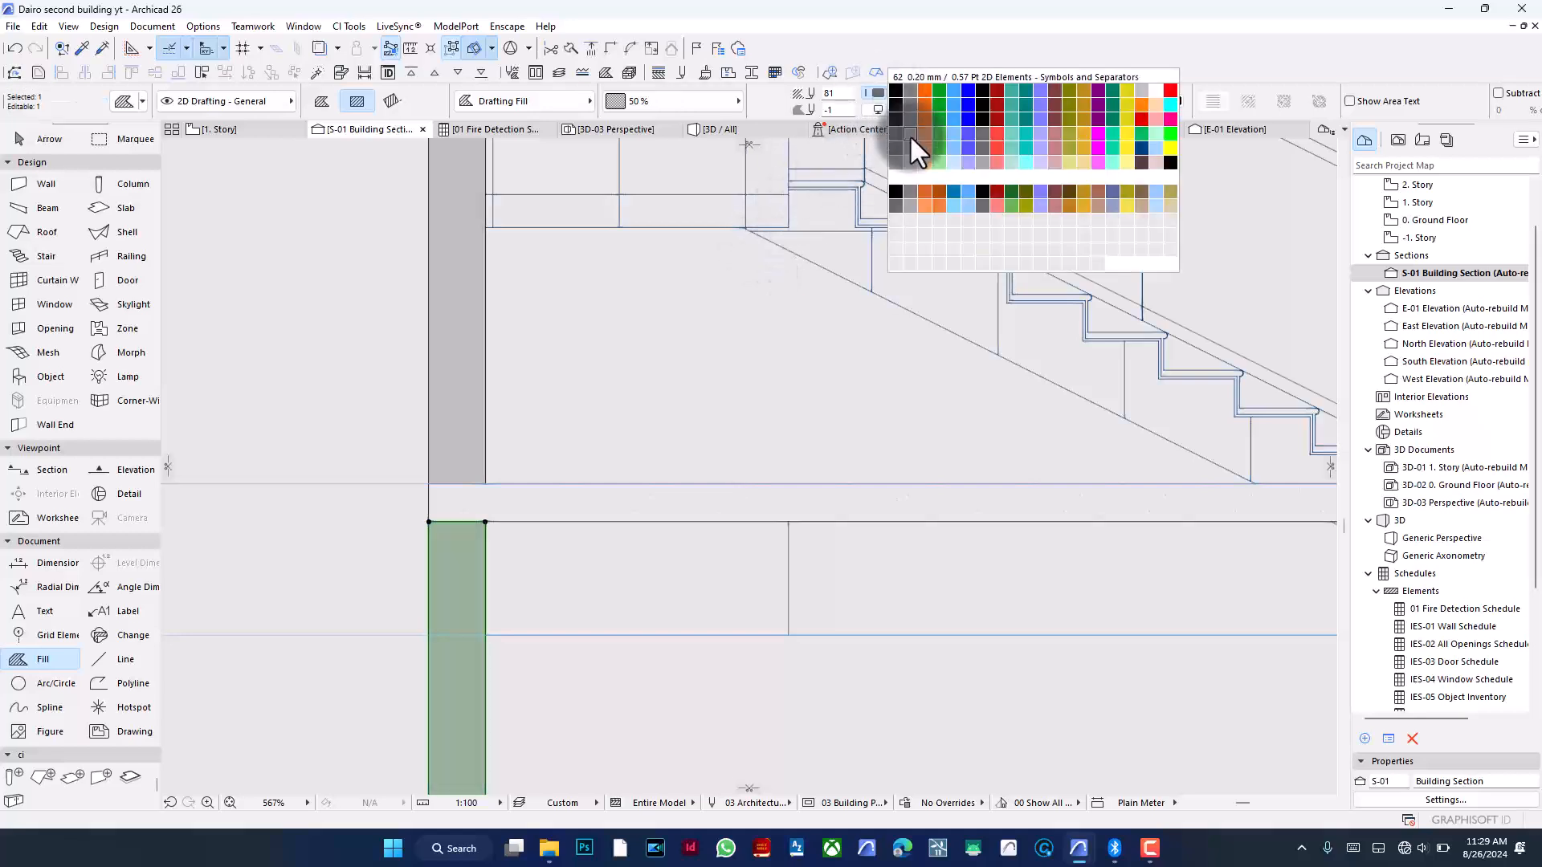
left_click(909, 160)
key("Escape")
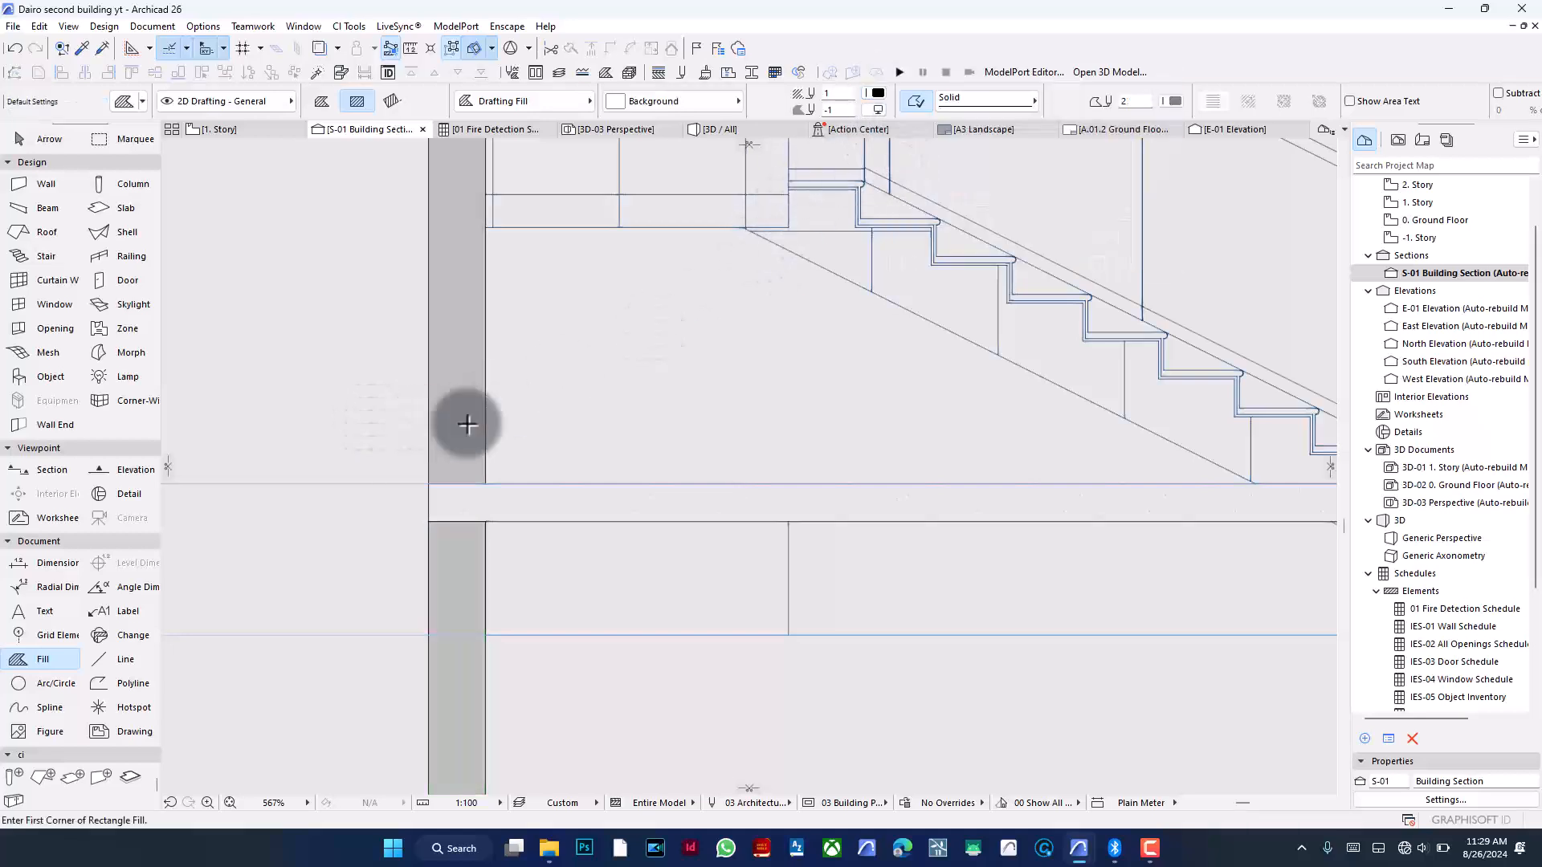
- Change the footing fill's pattern to Structural Concrete
scroll(482, 425, "down", 3)
scroll(551, 425, "down", 6)
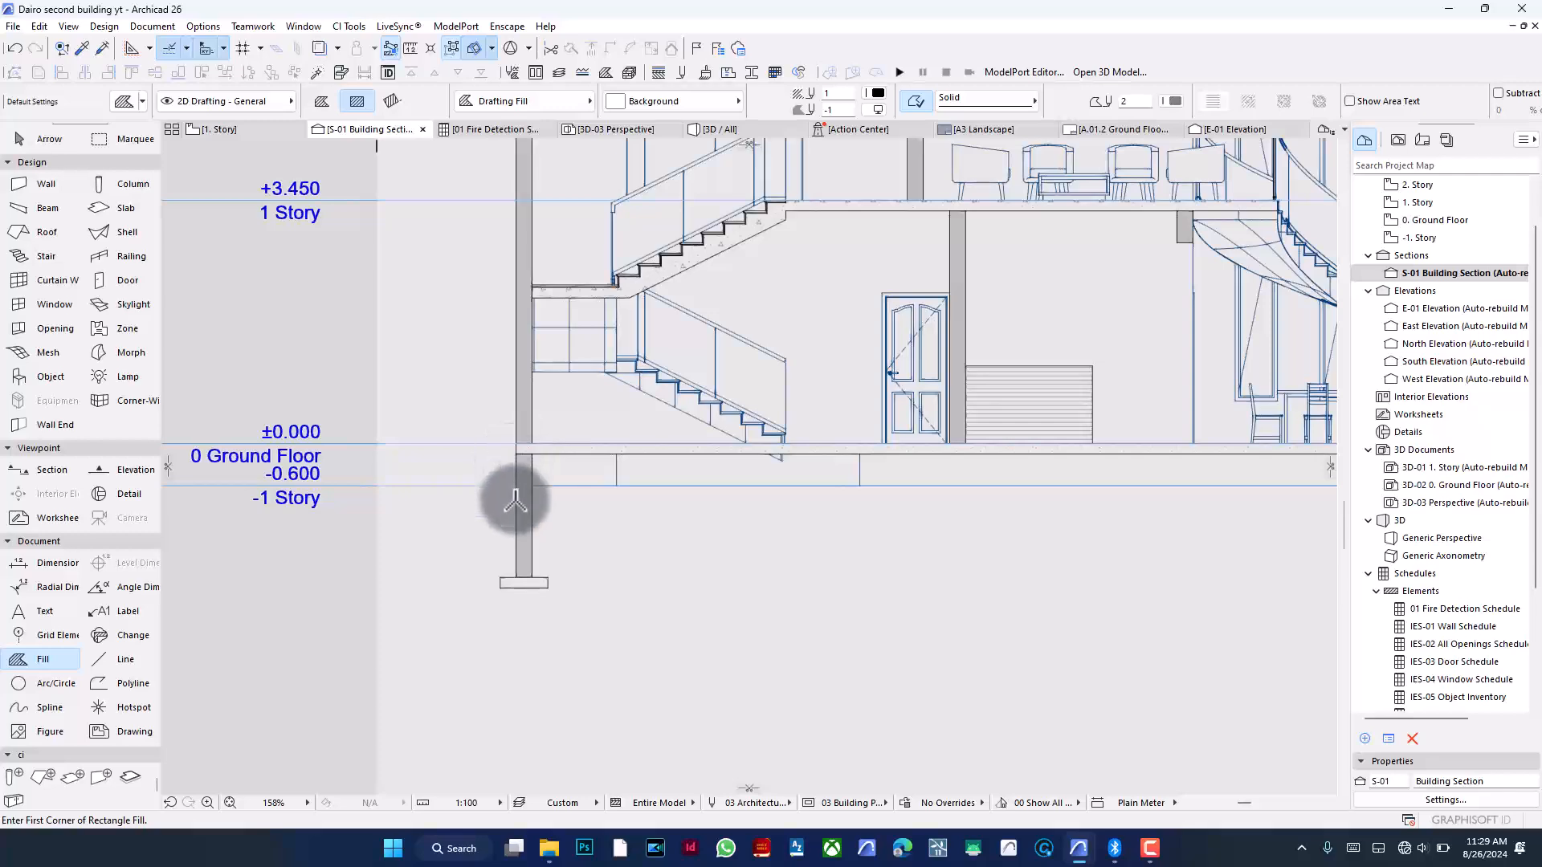
scroll(514, 498, "up", 4)
left_click(577, 668, "shift")
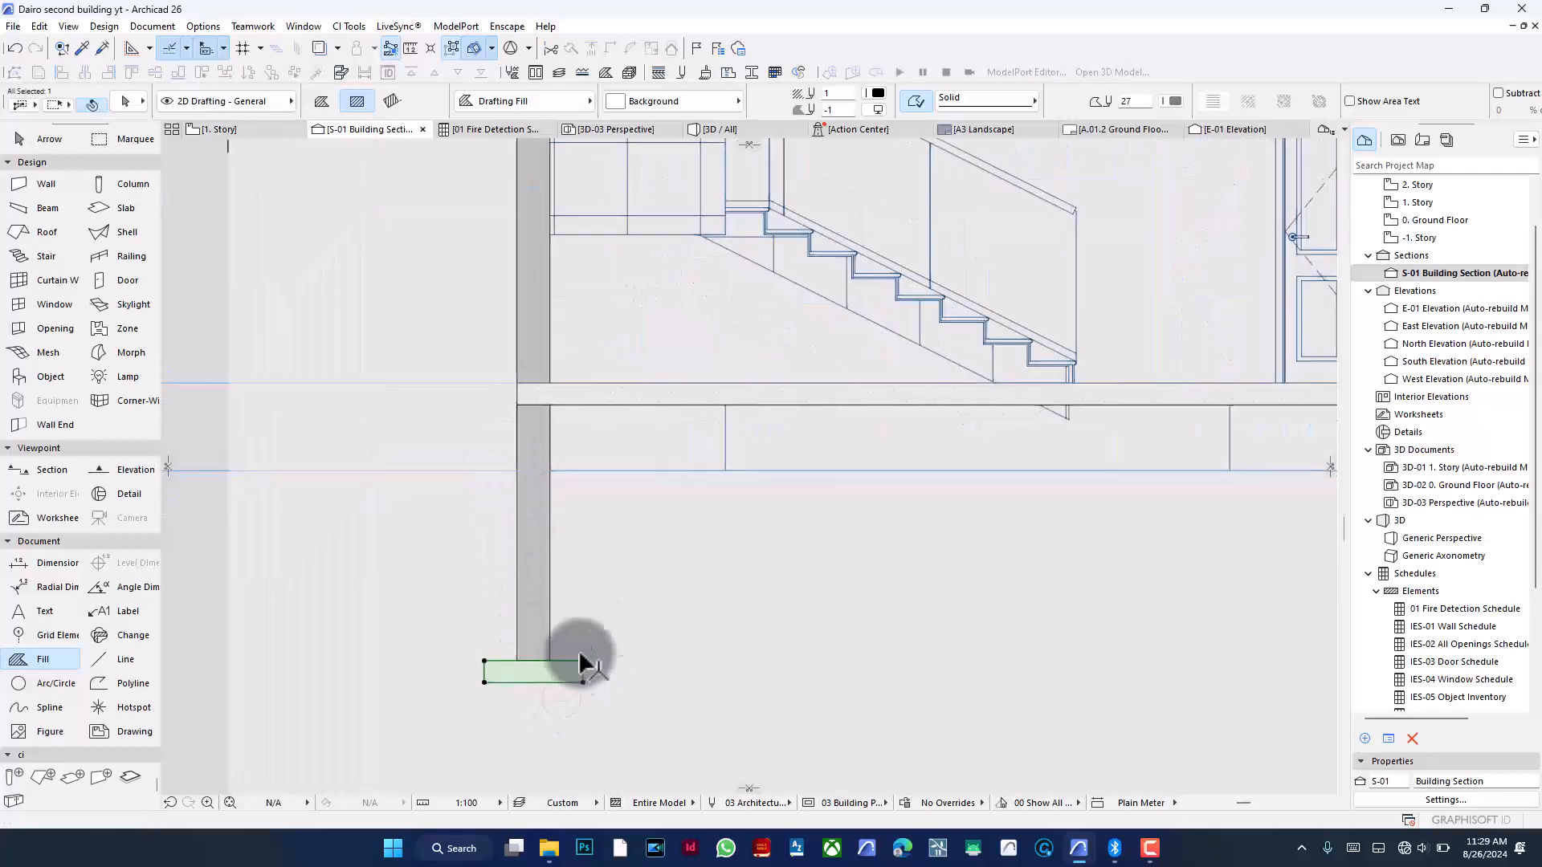
left_click(663, 101)
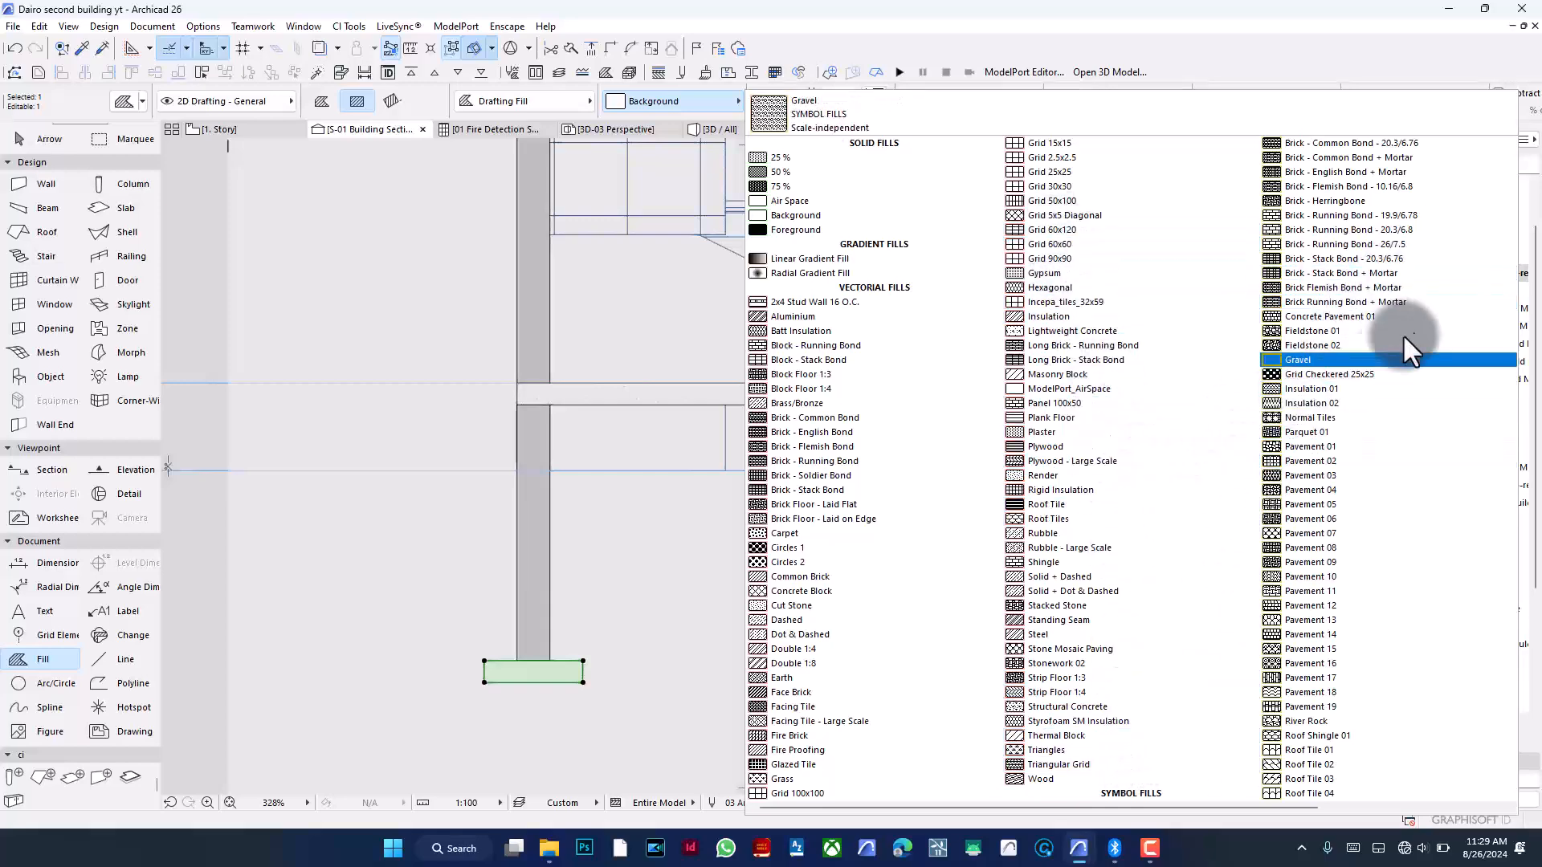
scroll(1299, 609, "down", 1)
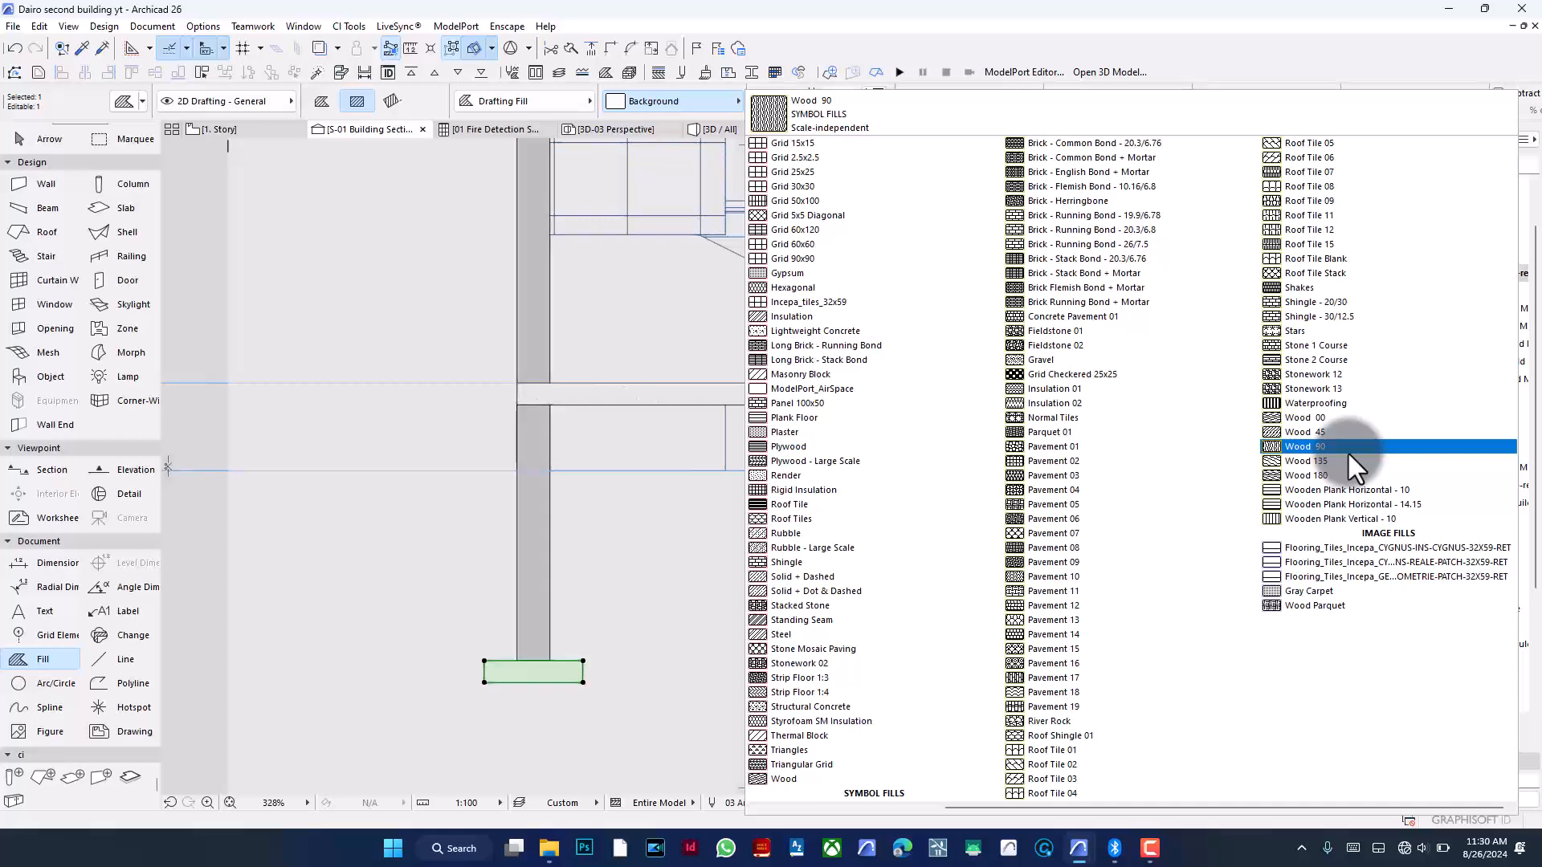
scroll(1346, 450, "up", 1)
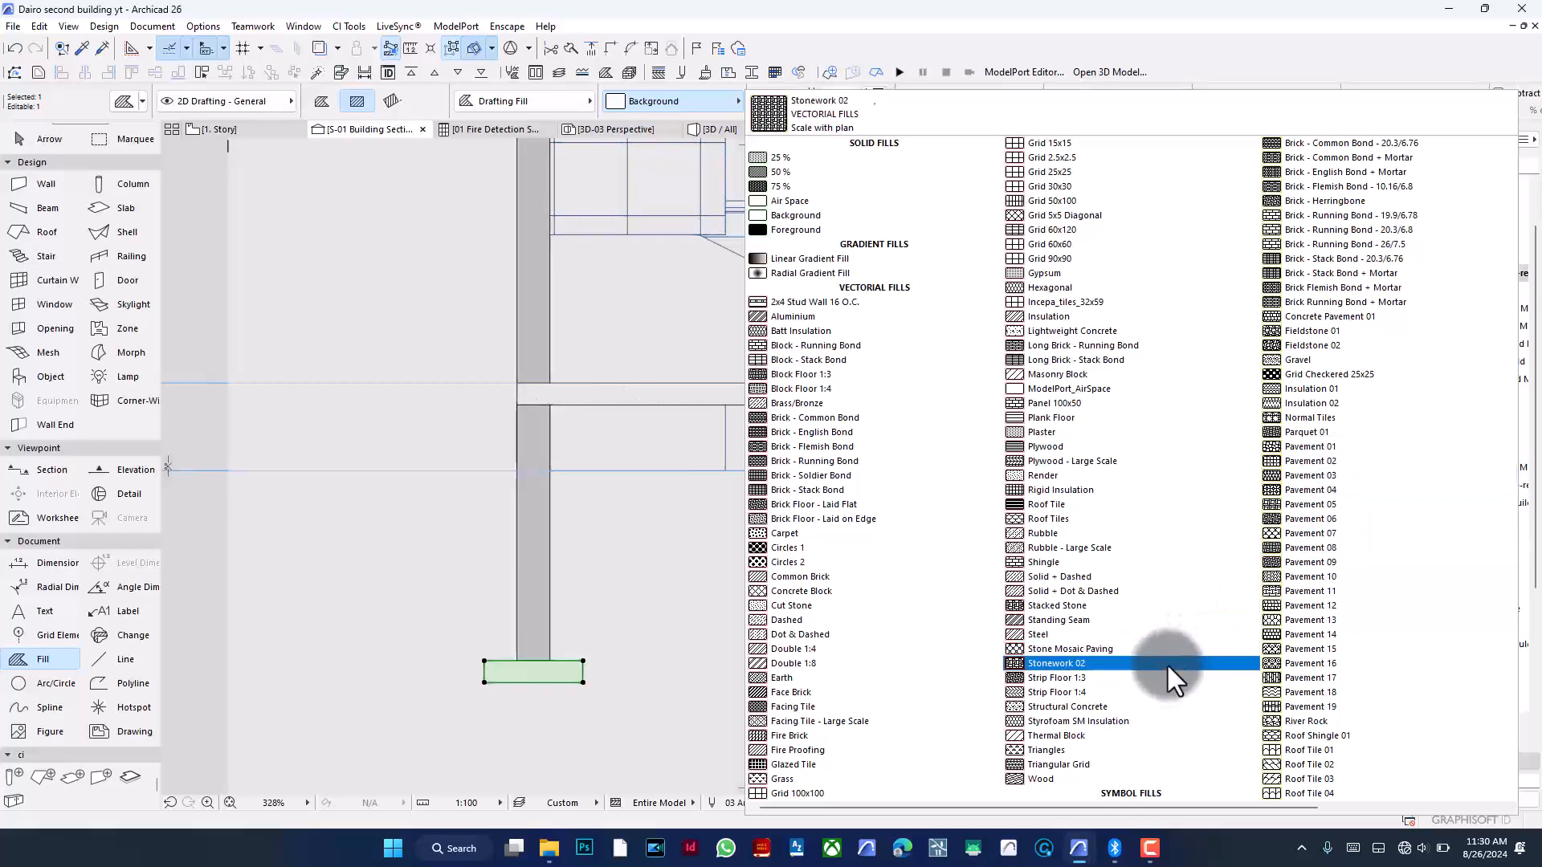
left_click(1155, 706)
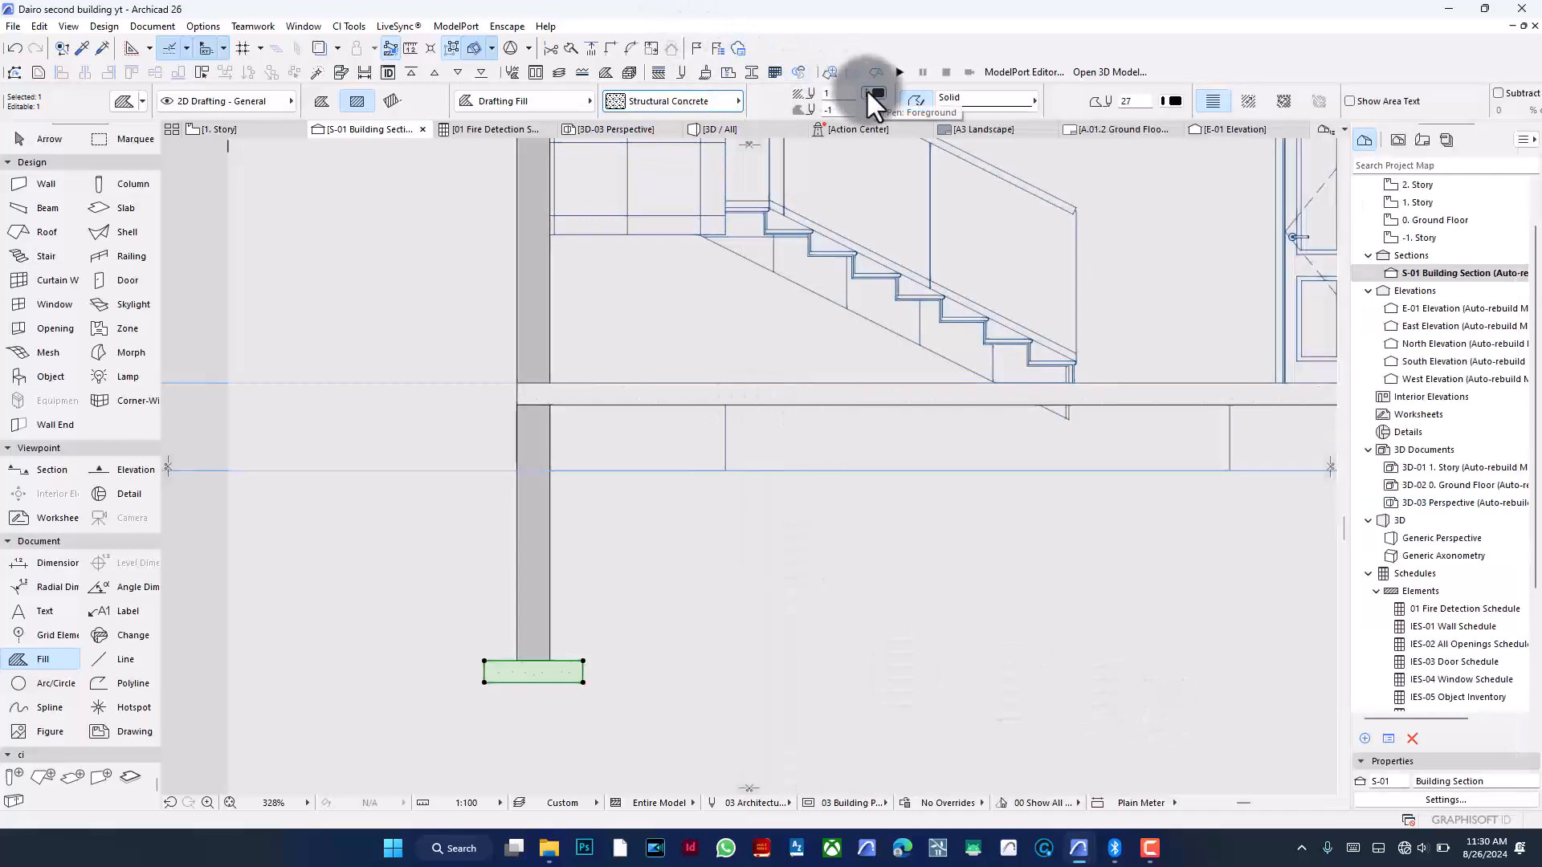
- Toggle True Line Weight display on and back off to review the foundation fills
left_click(648, 598)
right_click(653, 521)
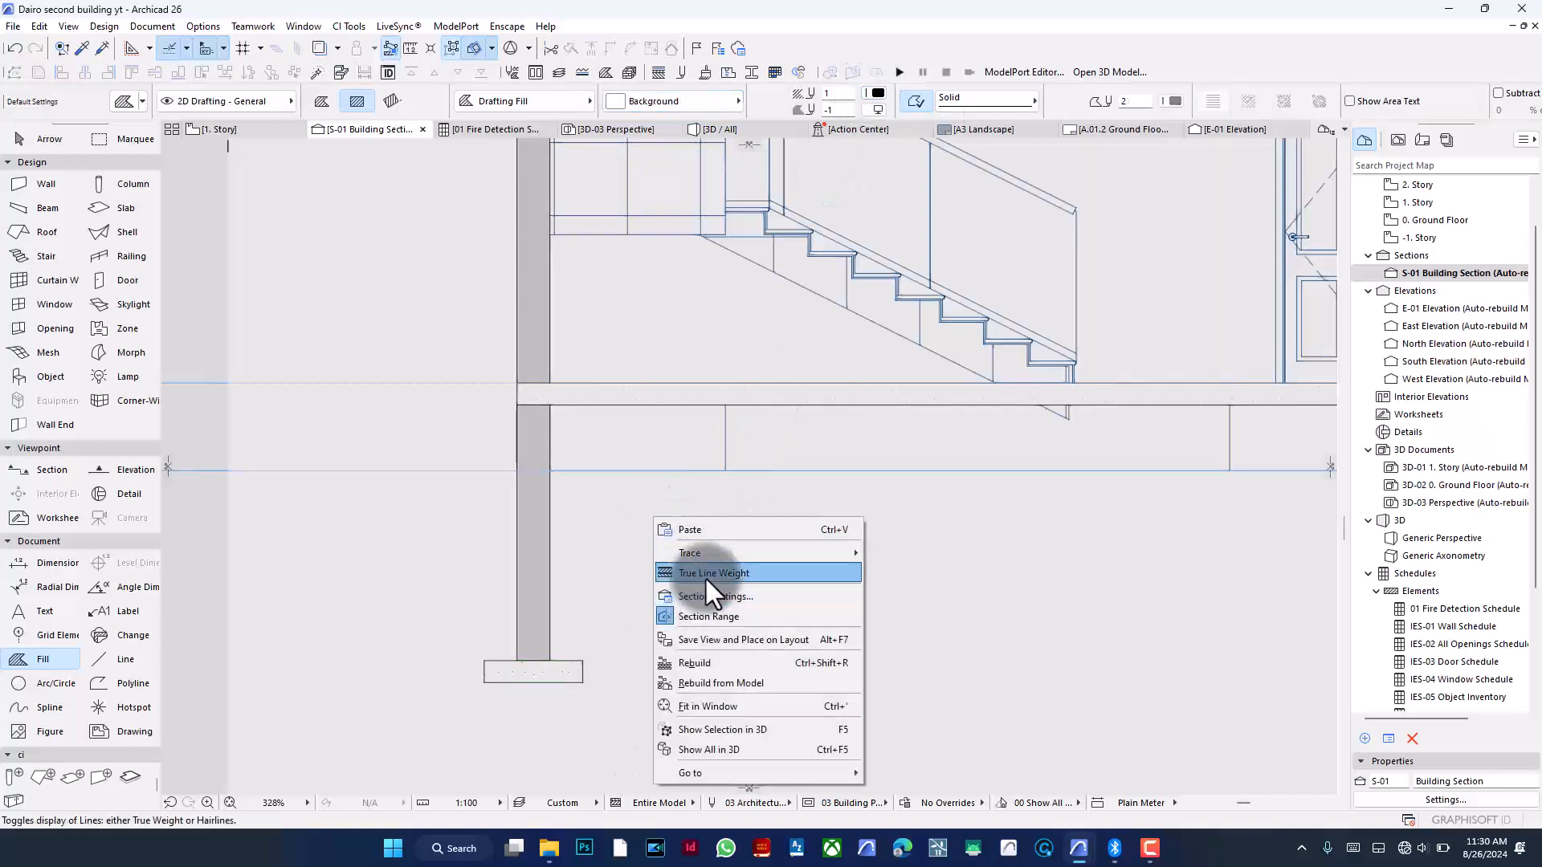
left_click(705, 576)
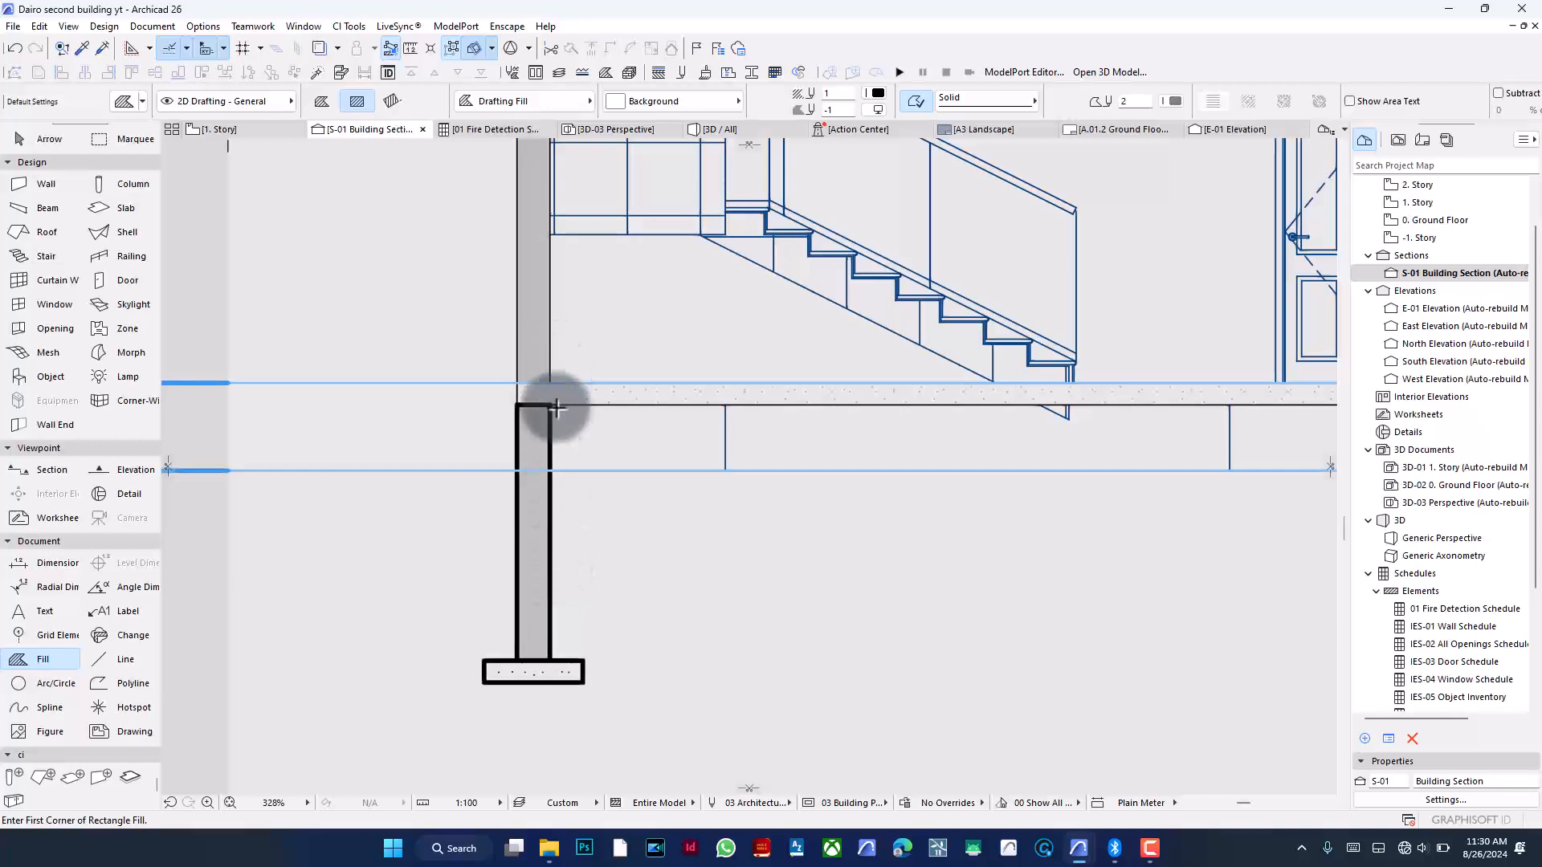
right_click(672, 522)
left_click(734, 575)
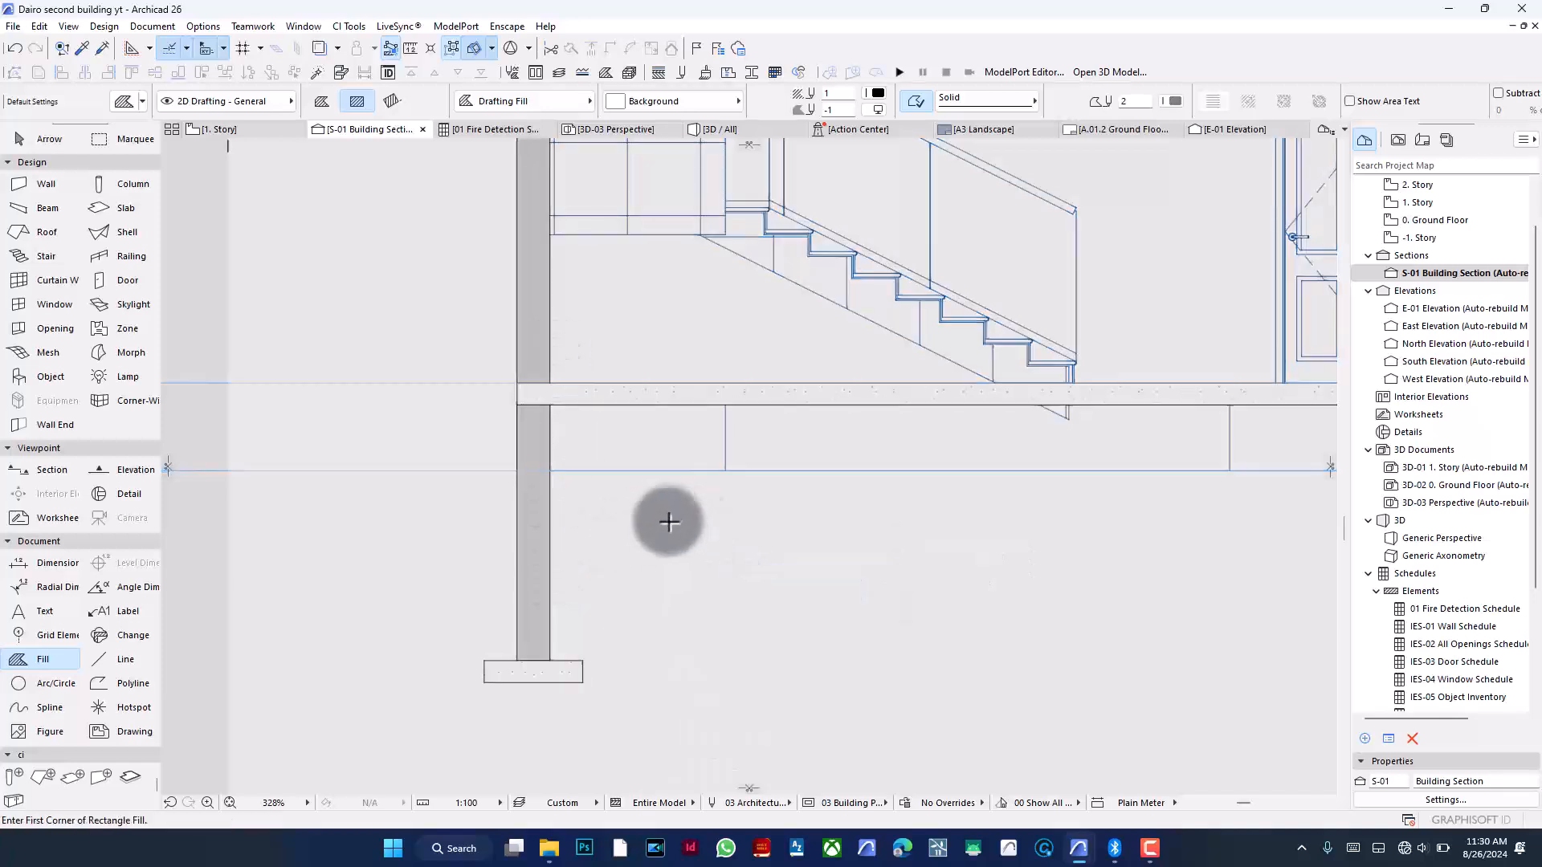
- Group the foundation wall and footing fills and drag copies of them under two interior walls
scroll(600, 520, "down", 2)
left_click_drag(610, 571, 486, 667, "shift")
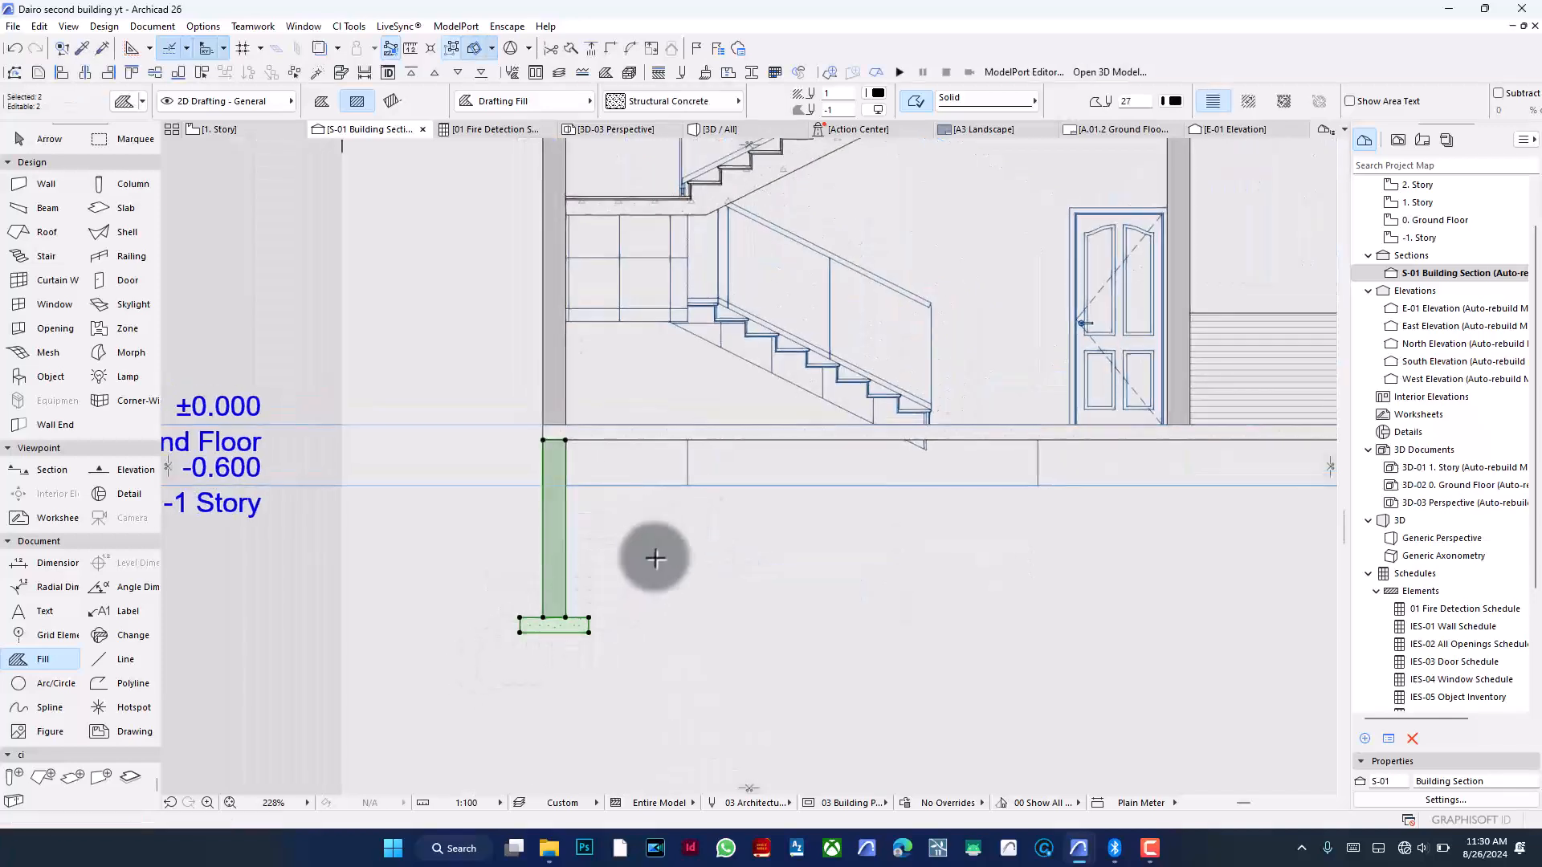
key("ctrl+g")
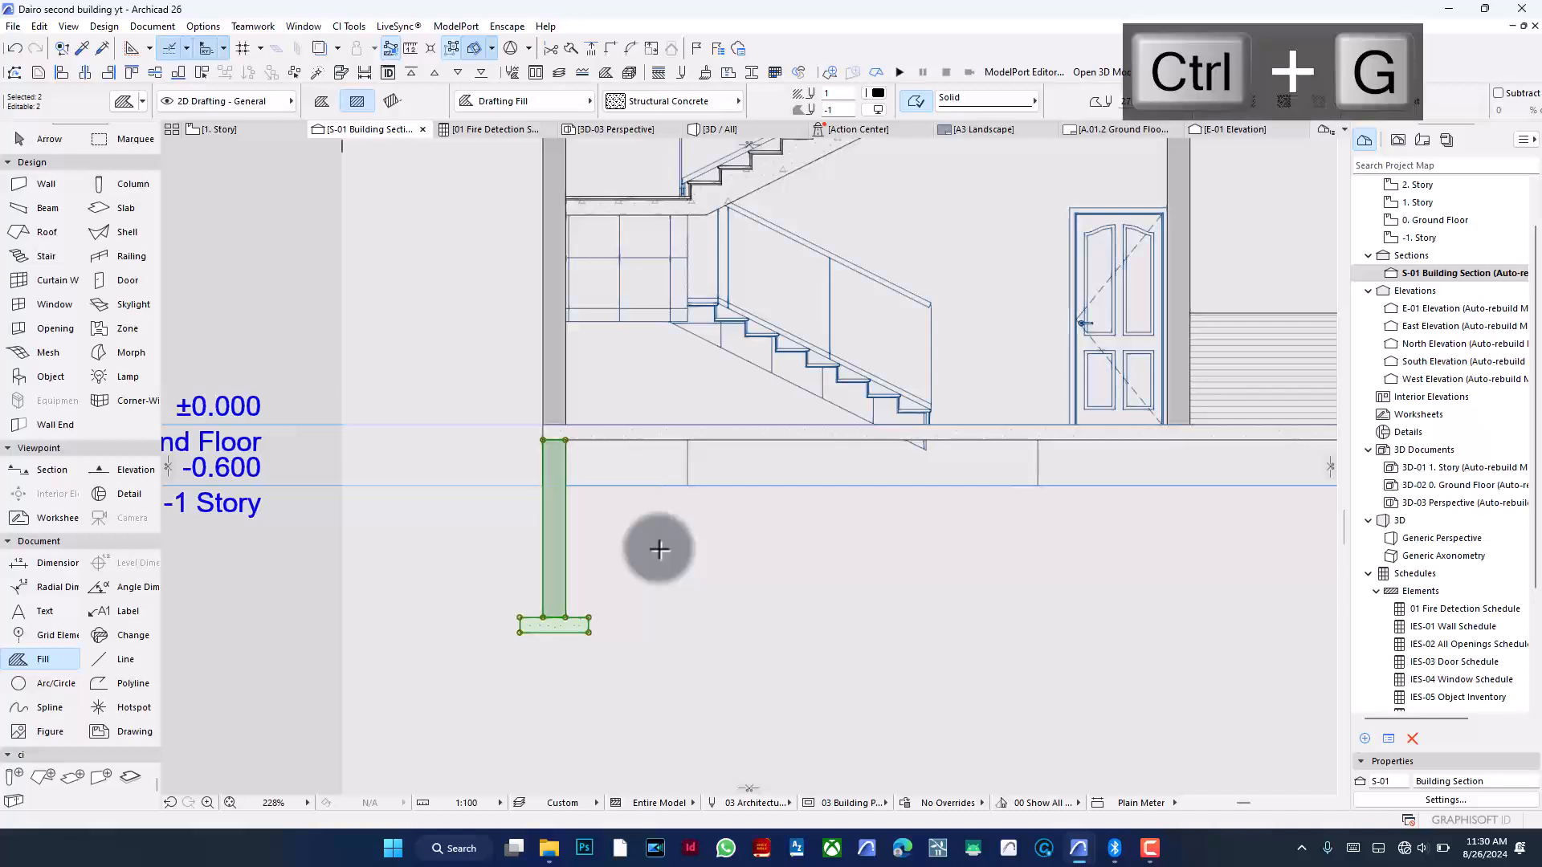
key("ctrl+d")
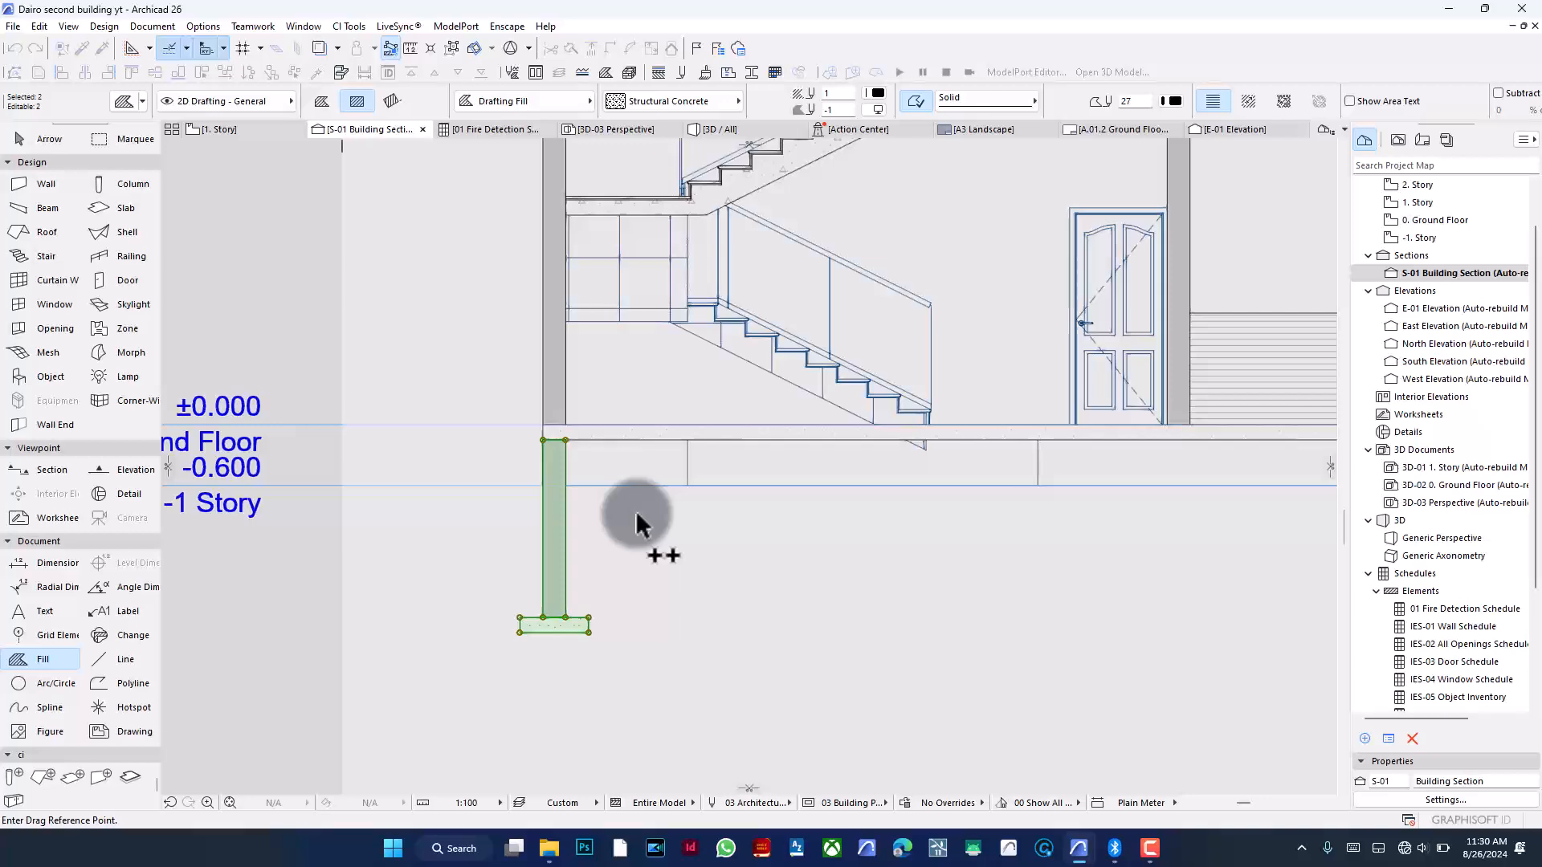
scroll(414, 643, "down", 3)
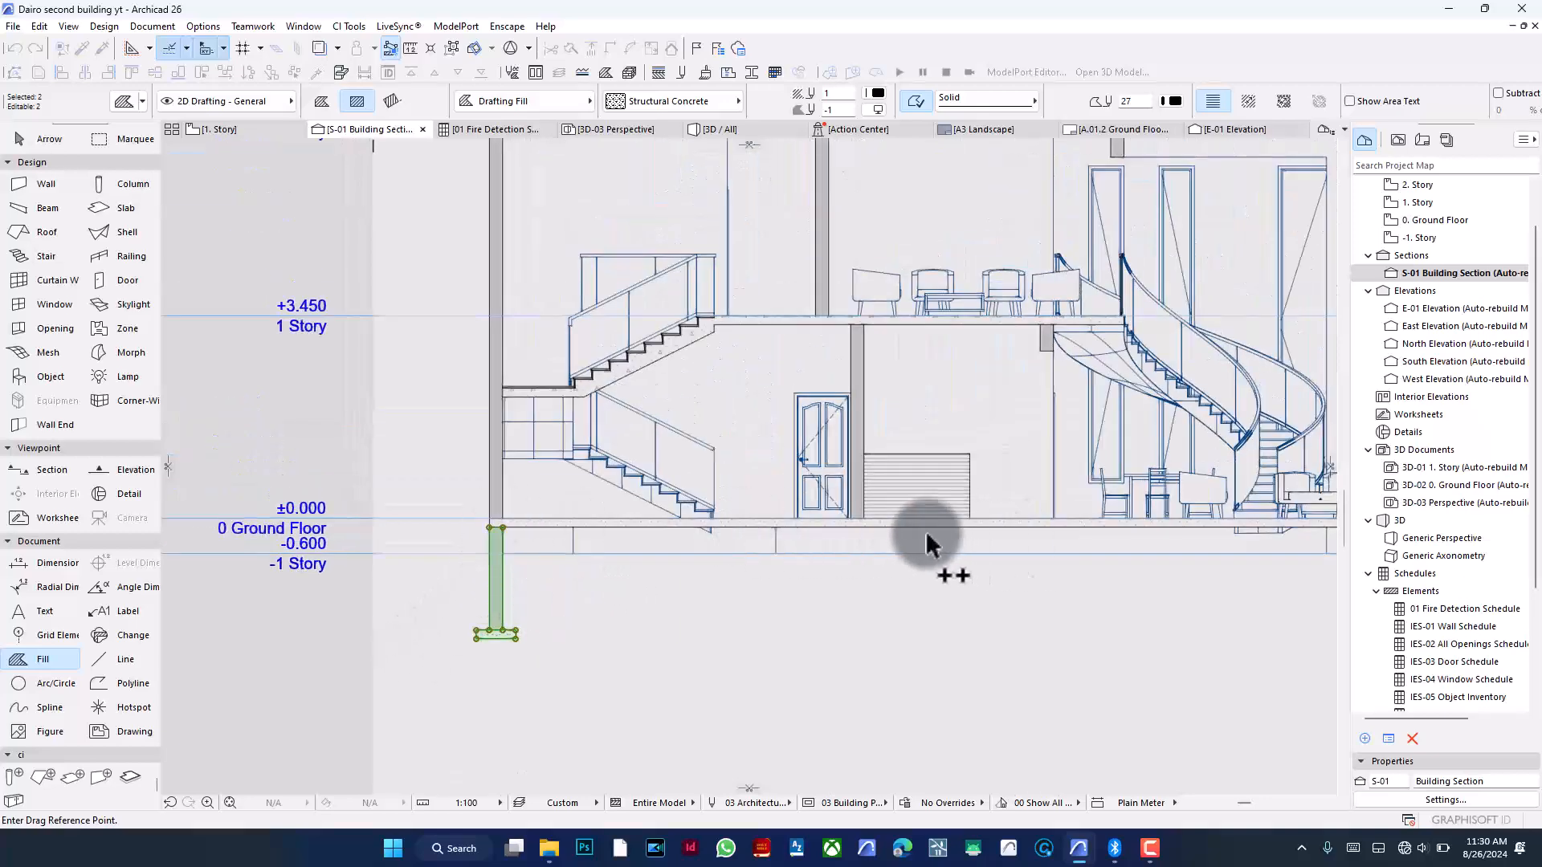
left_click(502, 530)
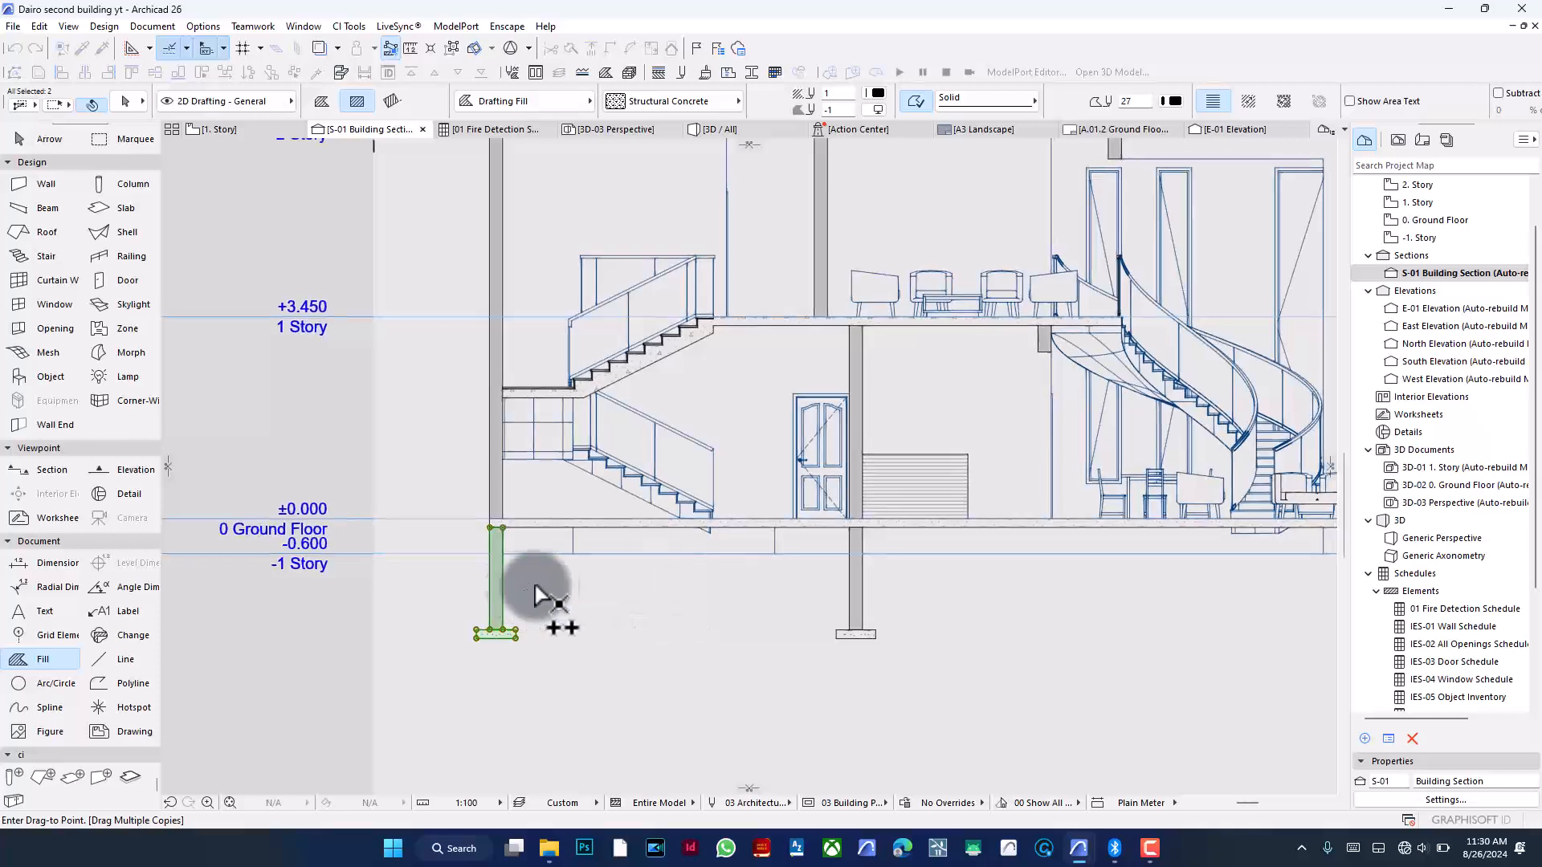
scroll(533, 613, "down", 3)
scroll(982, 575, "up", 3)
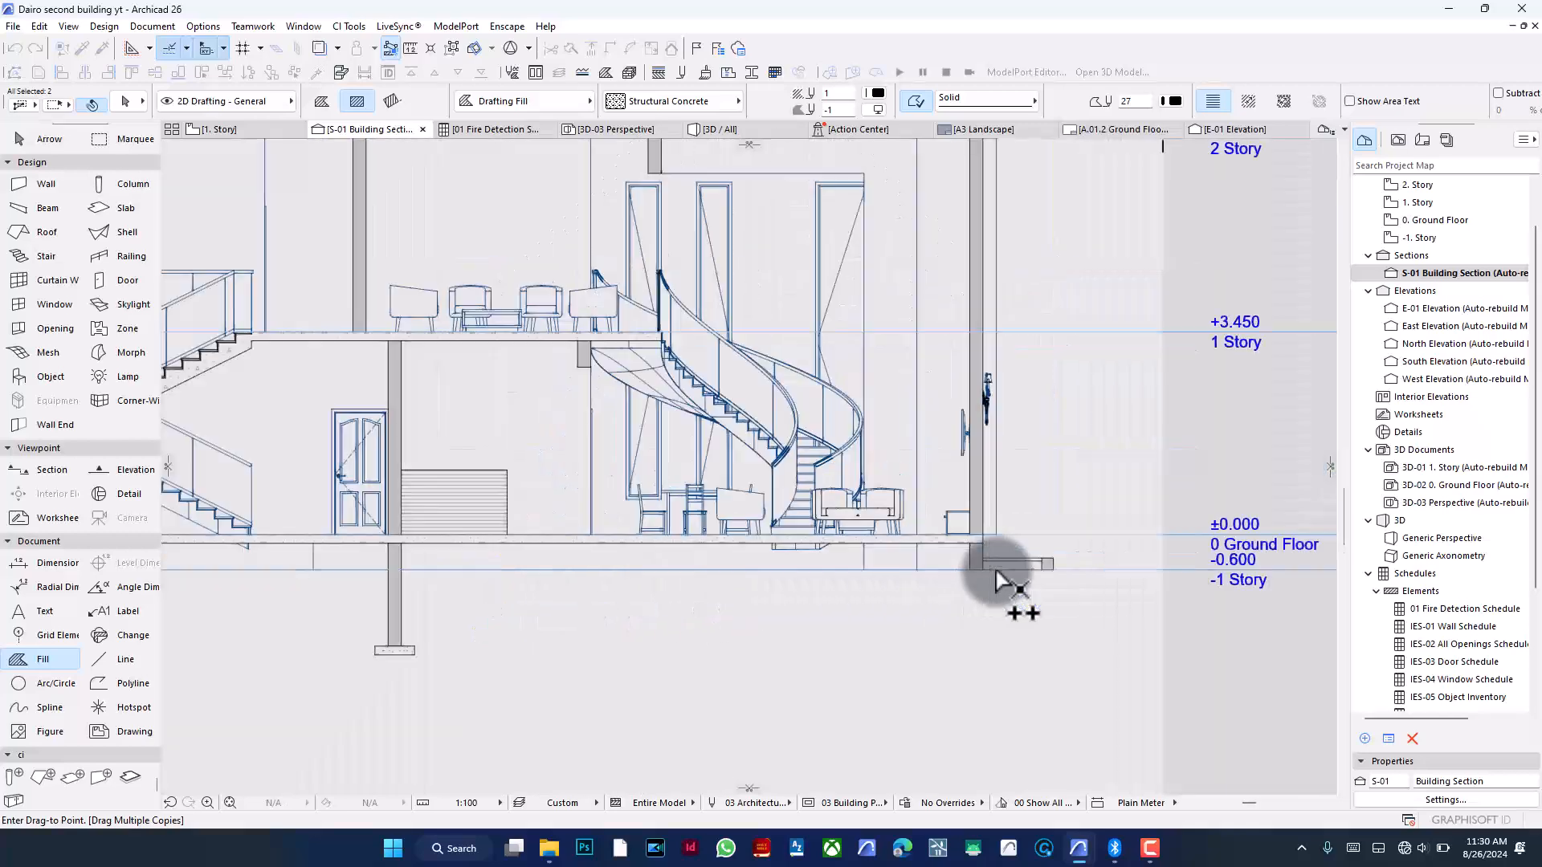
right_click(1063, 464)
left_click(1086, 589)
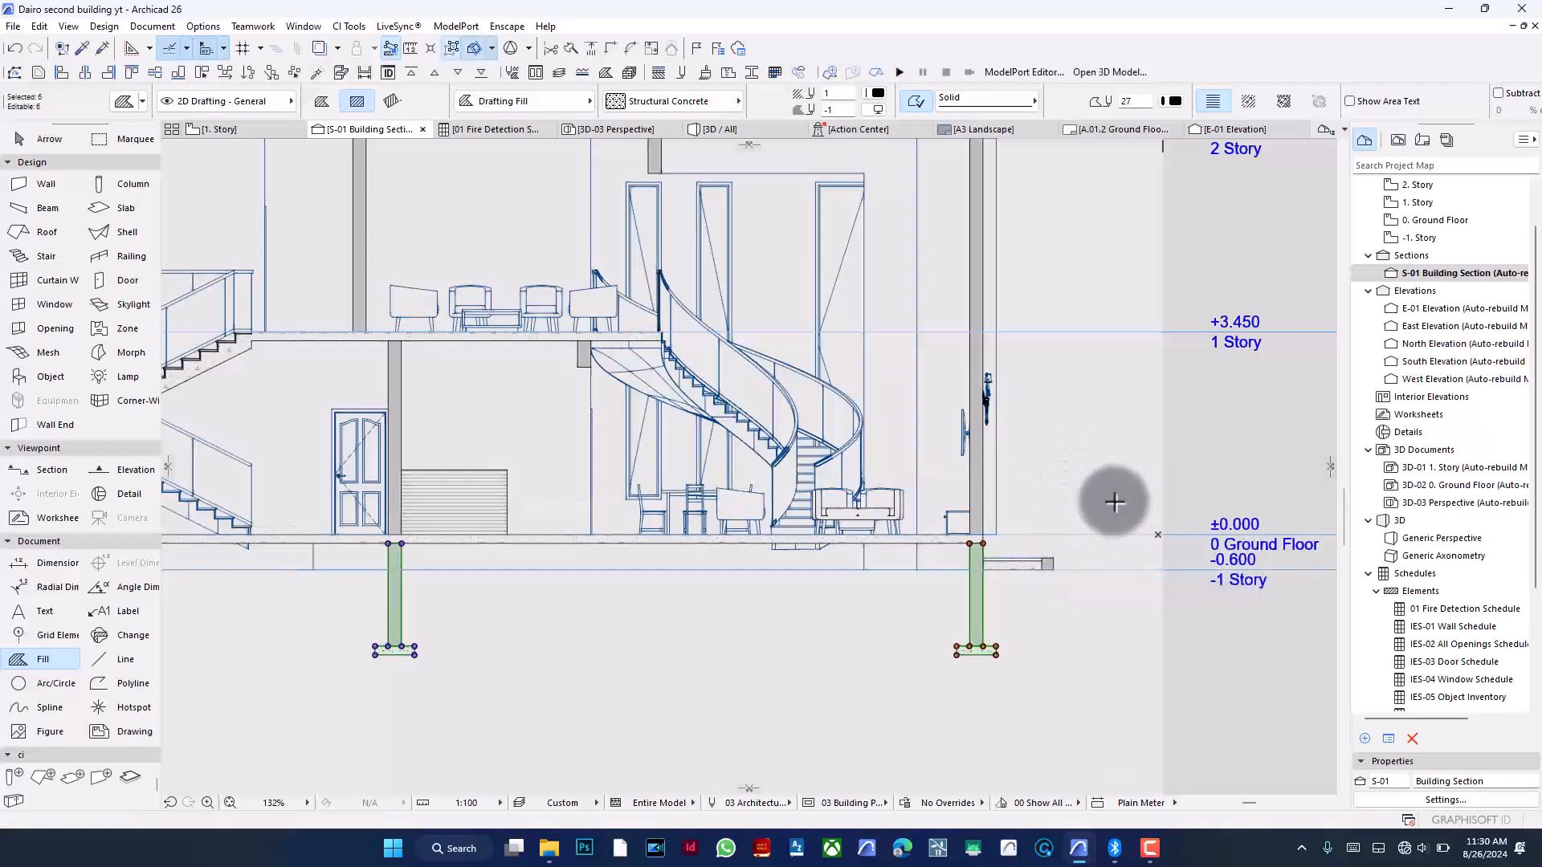
- Copy one grouped foundation under the wall beside the spiral staircase
key("Escape")
left_click_drag(1039, 637, 901, 673, "shift")
key("ctrl+d")
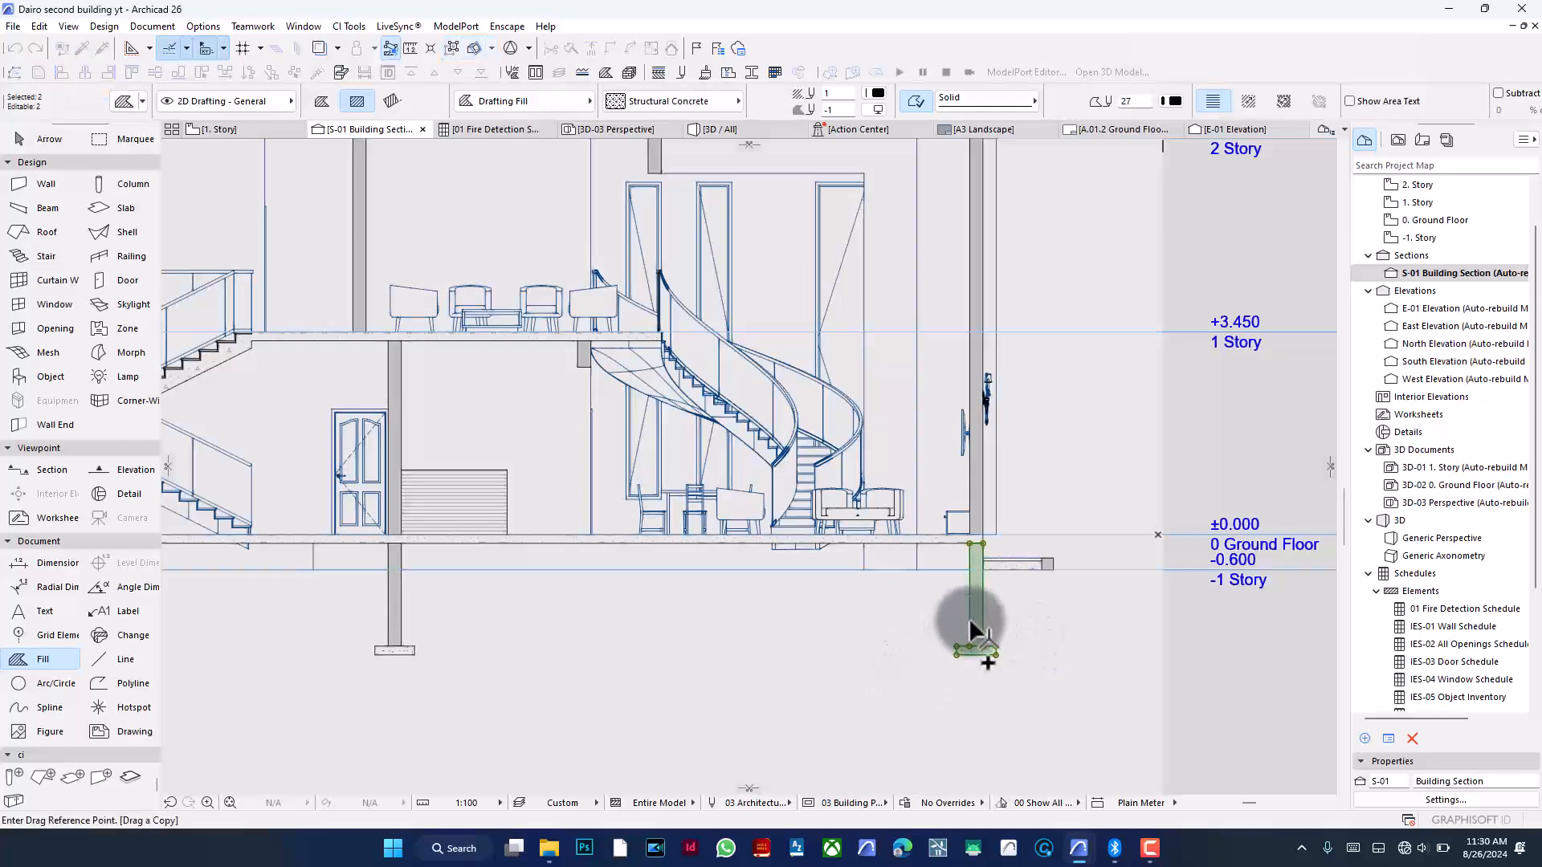
left_click(969, 623)
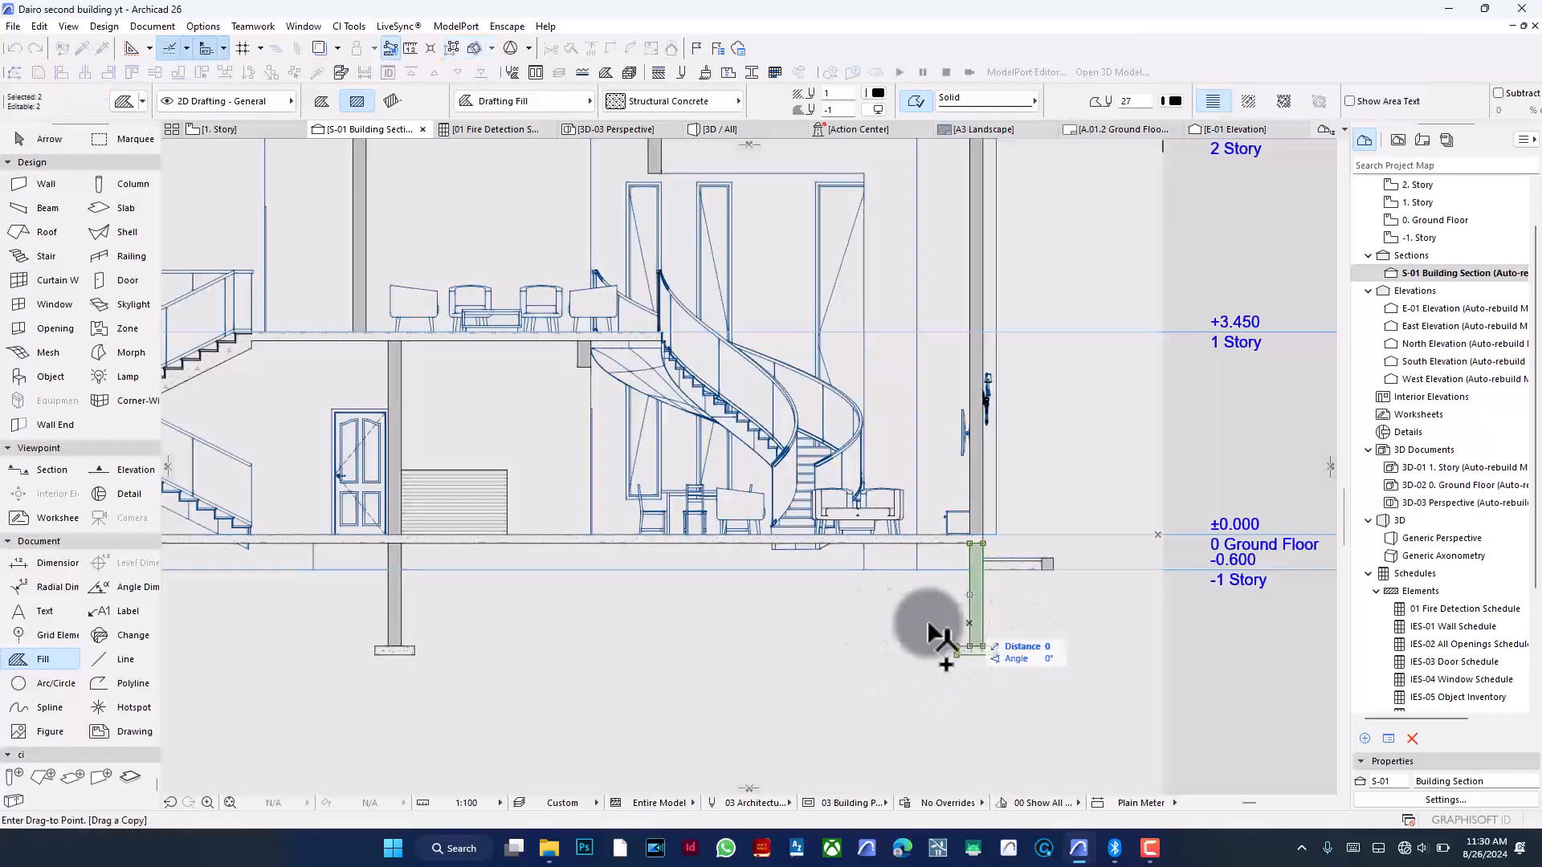
left_click(578, 364)
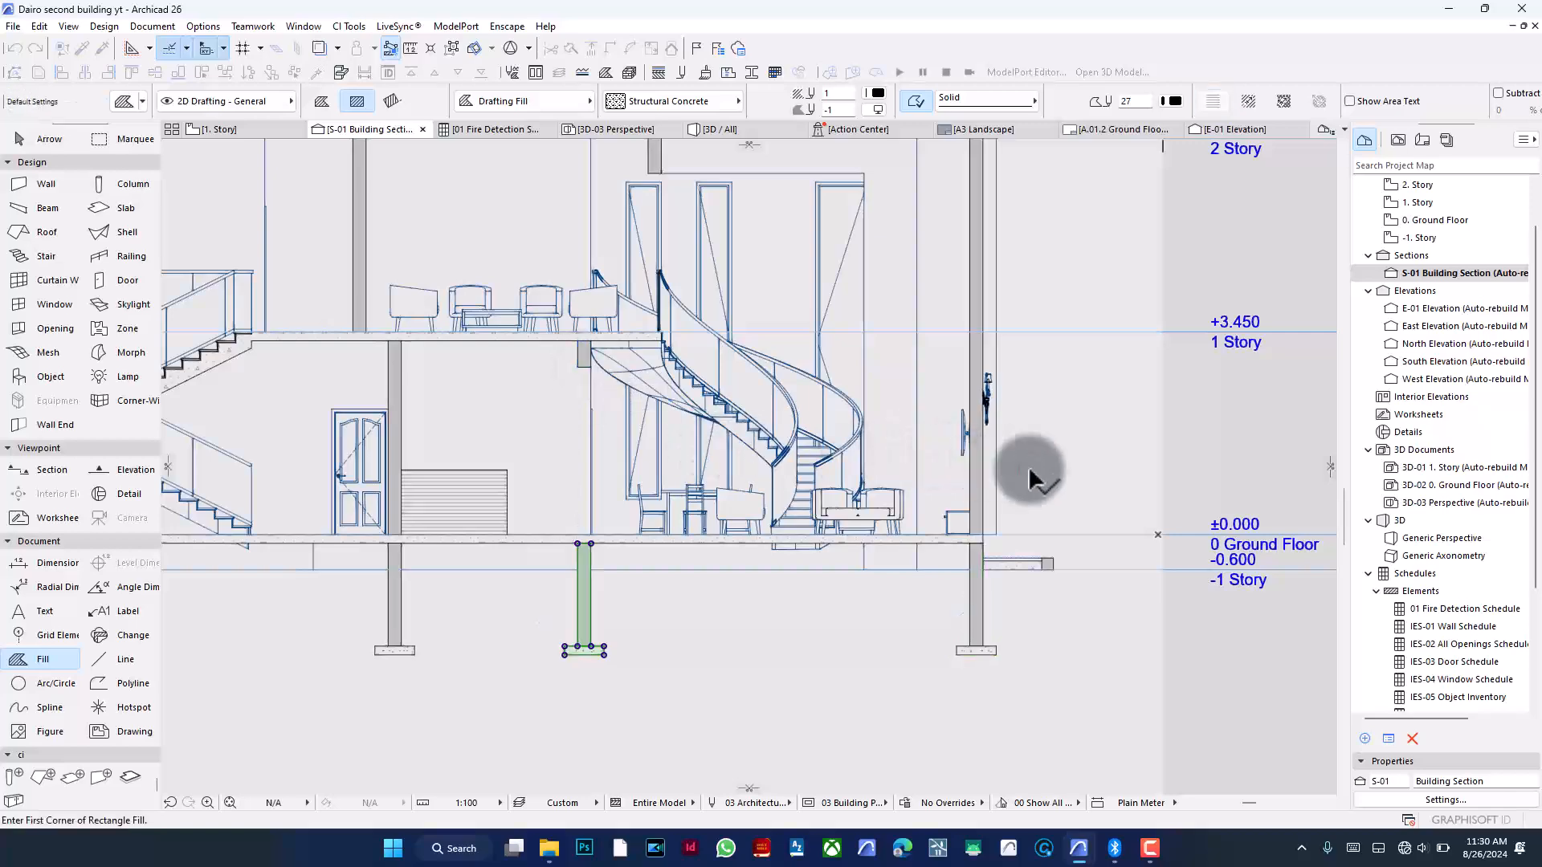
key("Escape")
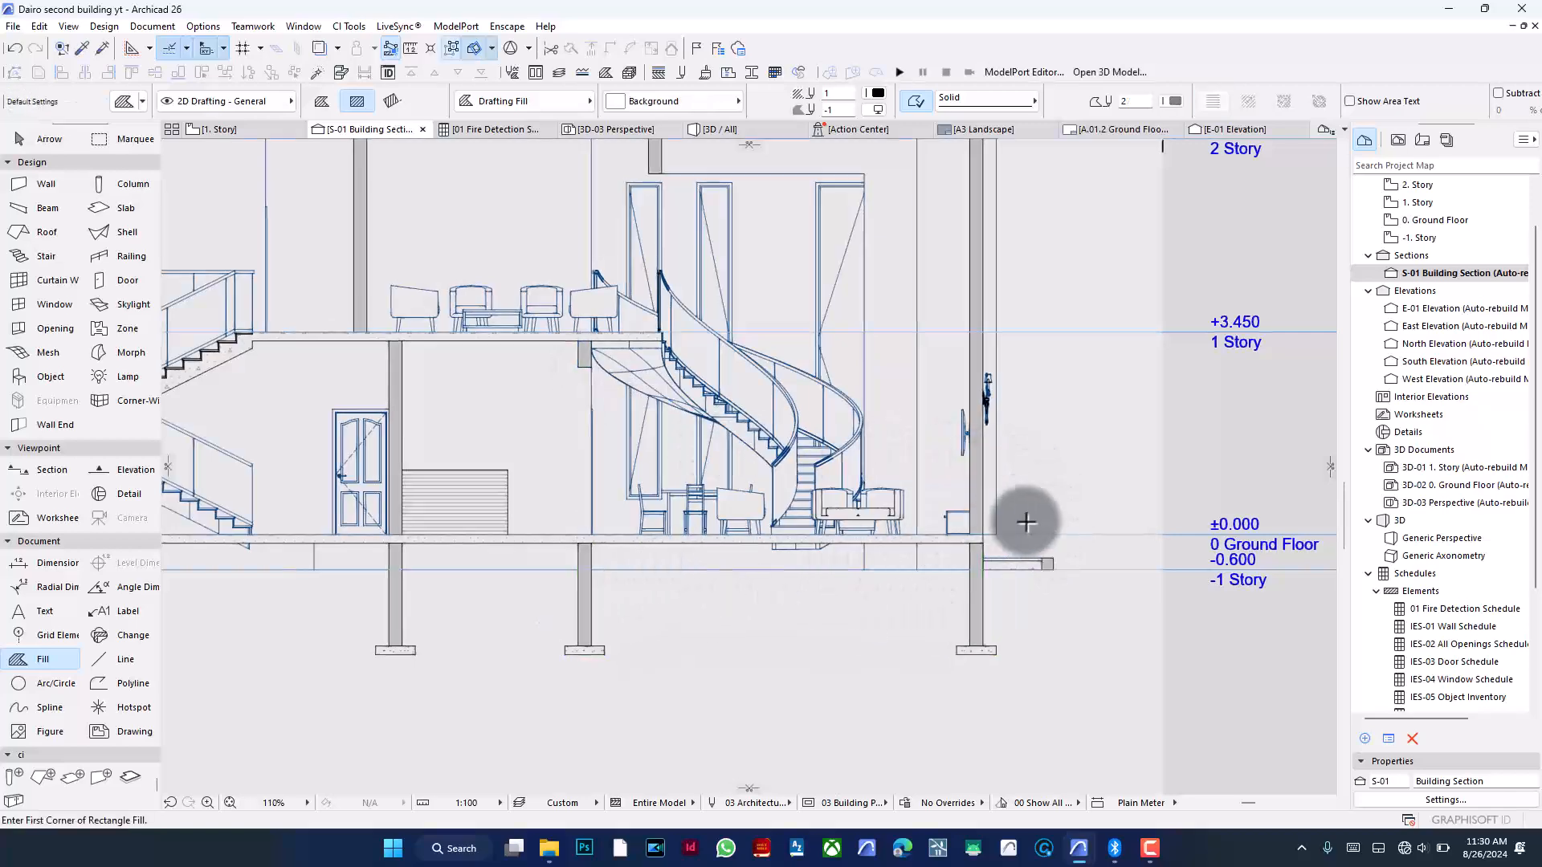
- Draw a Fieldstone 01 rectangle fill about 5925 wide and 300 high beneath the ground floor slab
scroll(1026, 523, "down", 2)
scroll(836, 601, "down", 2)
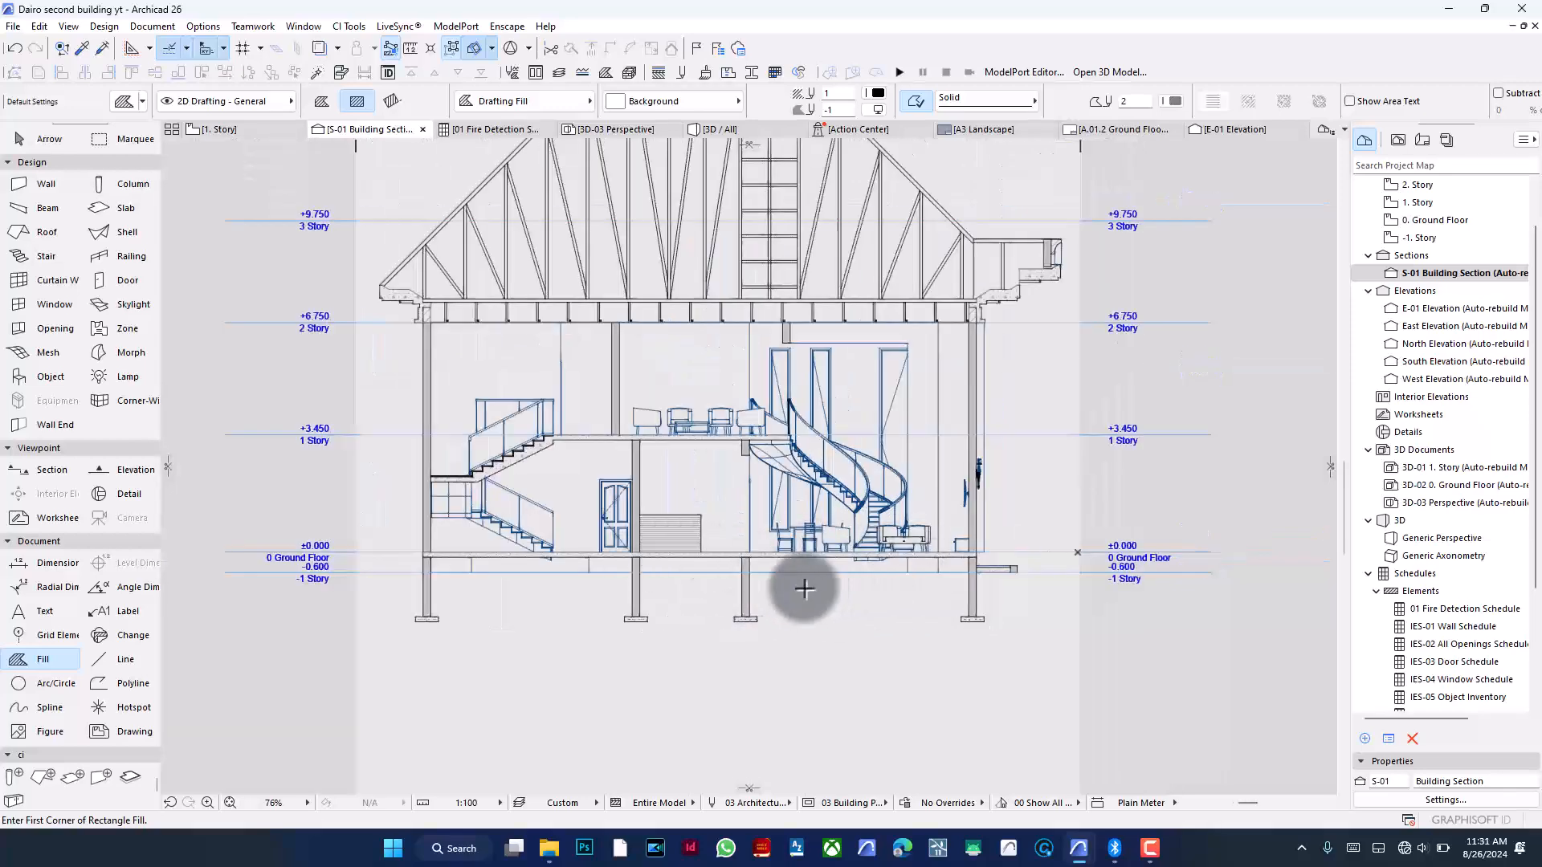
scroll(935, 659, "down", 2)
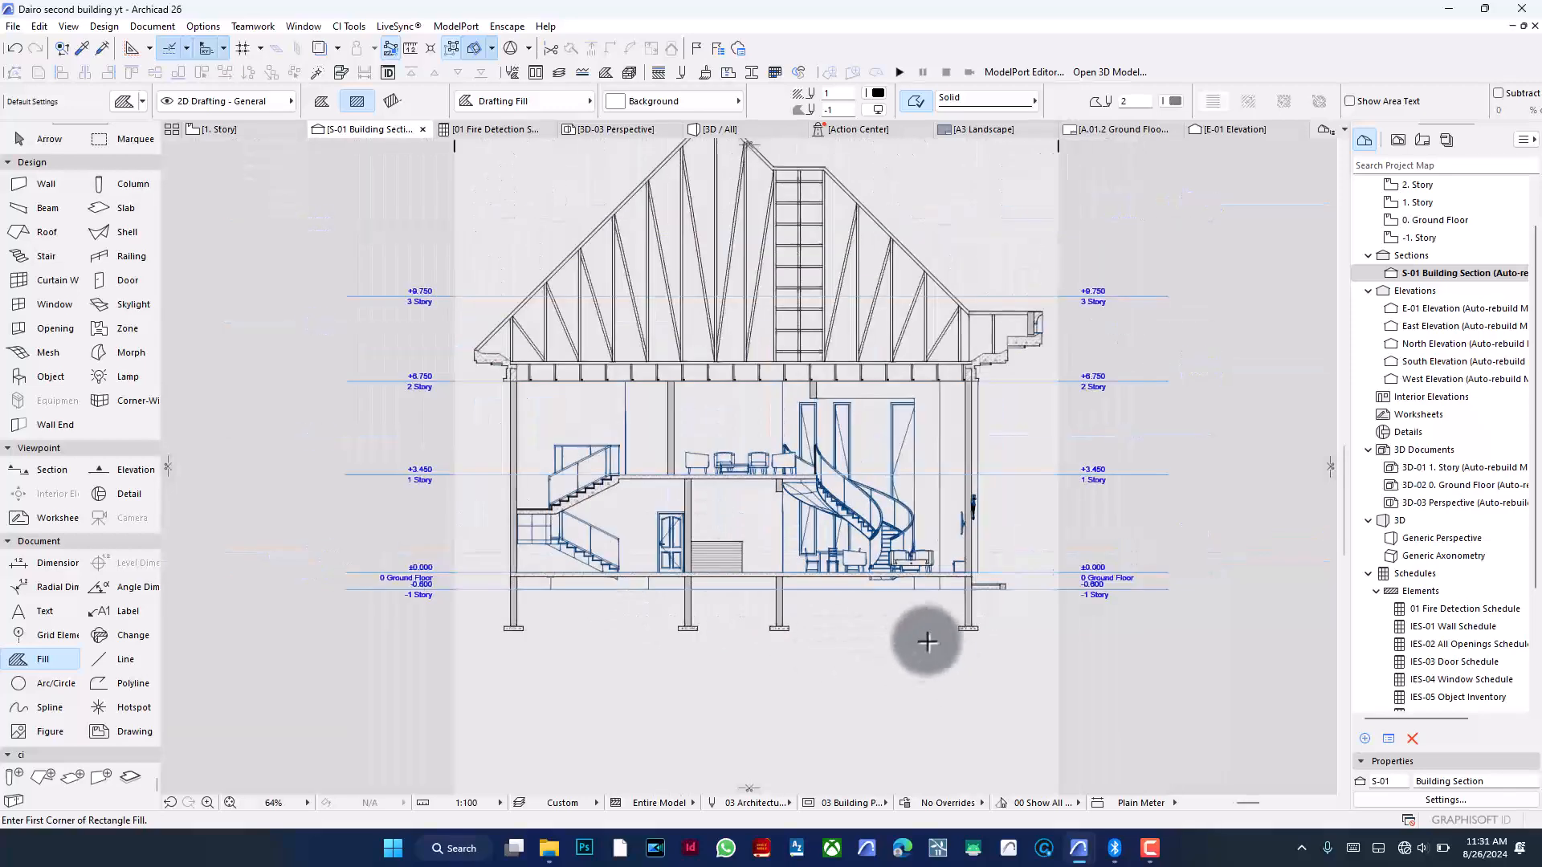
scroll(773, 562, "up", 2)
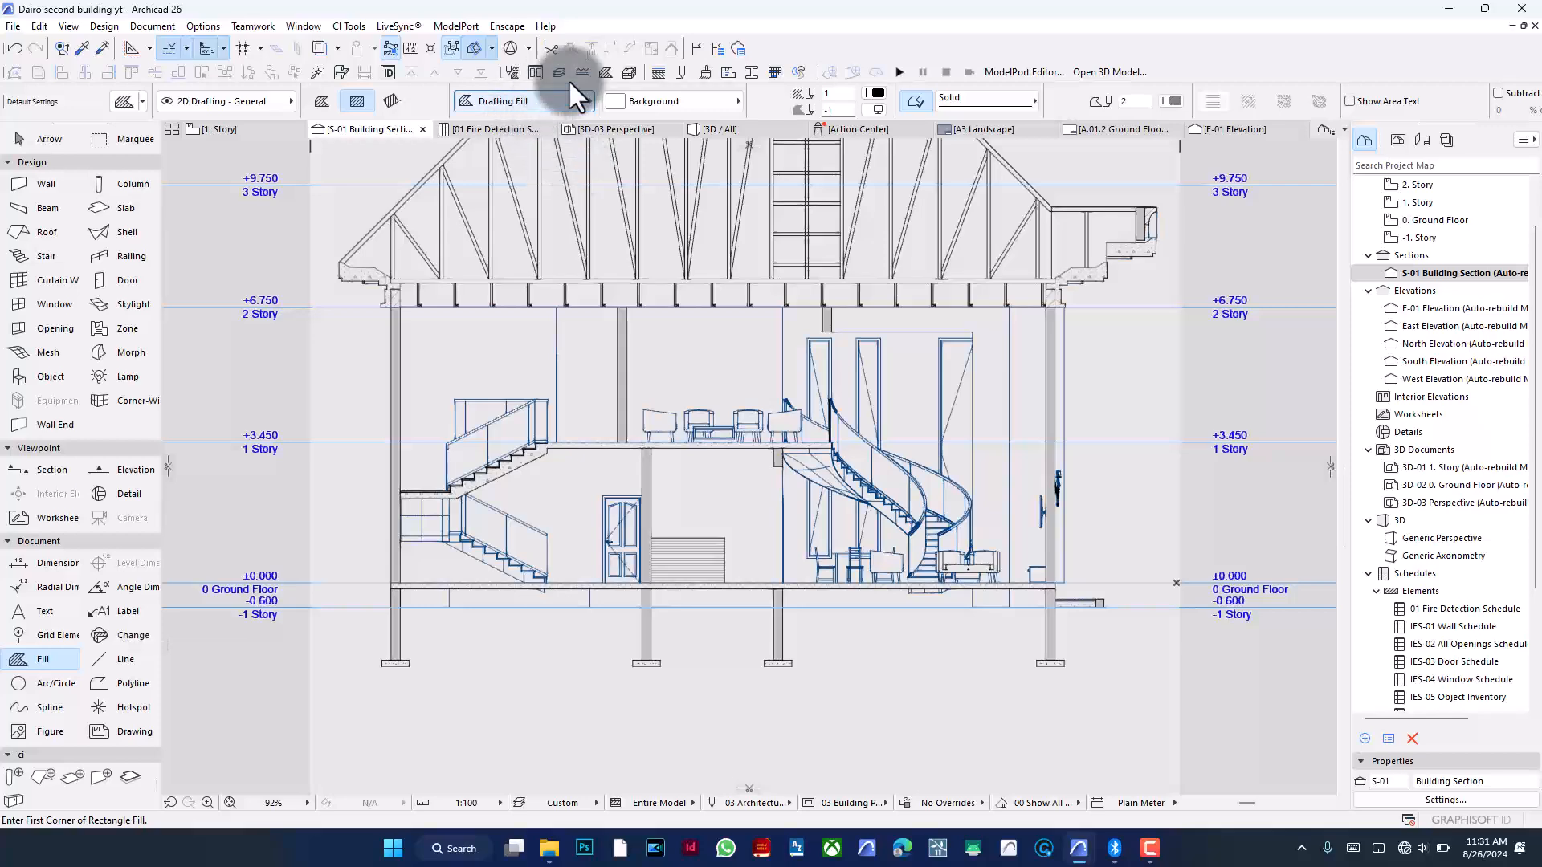
left_click(626, 98)
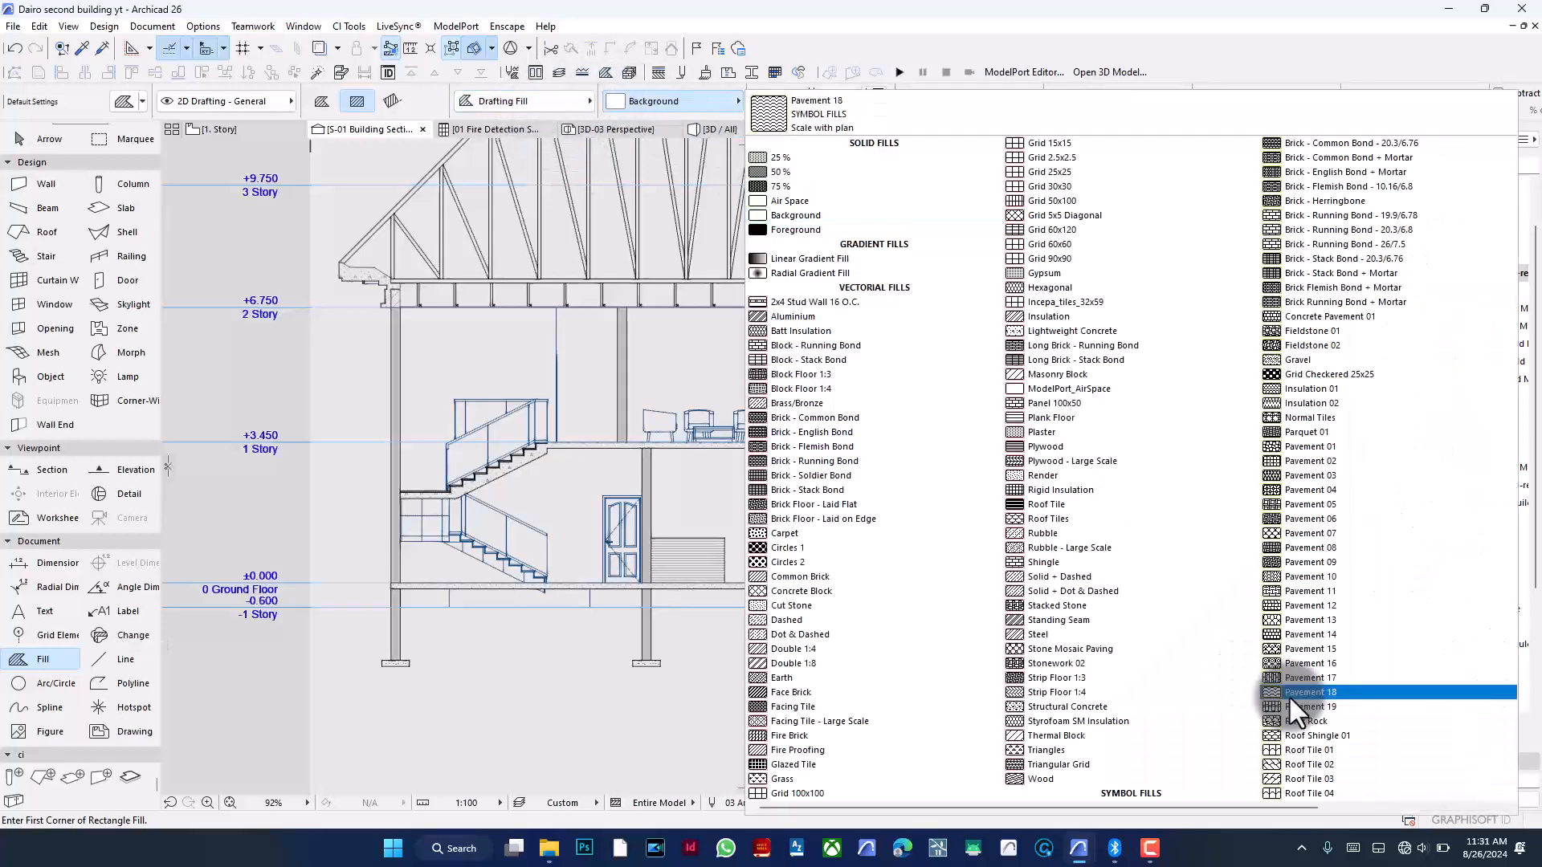
left_click(1380, 330)
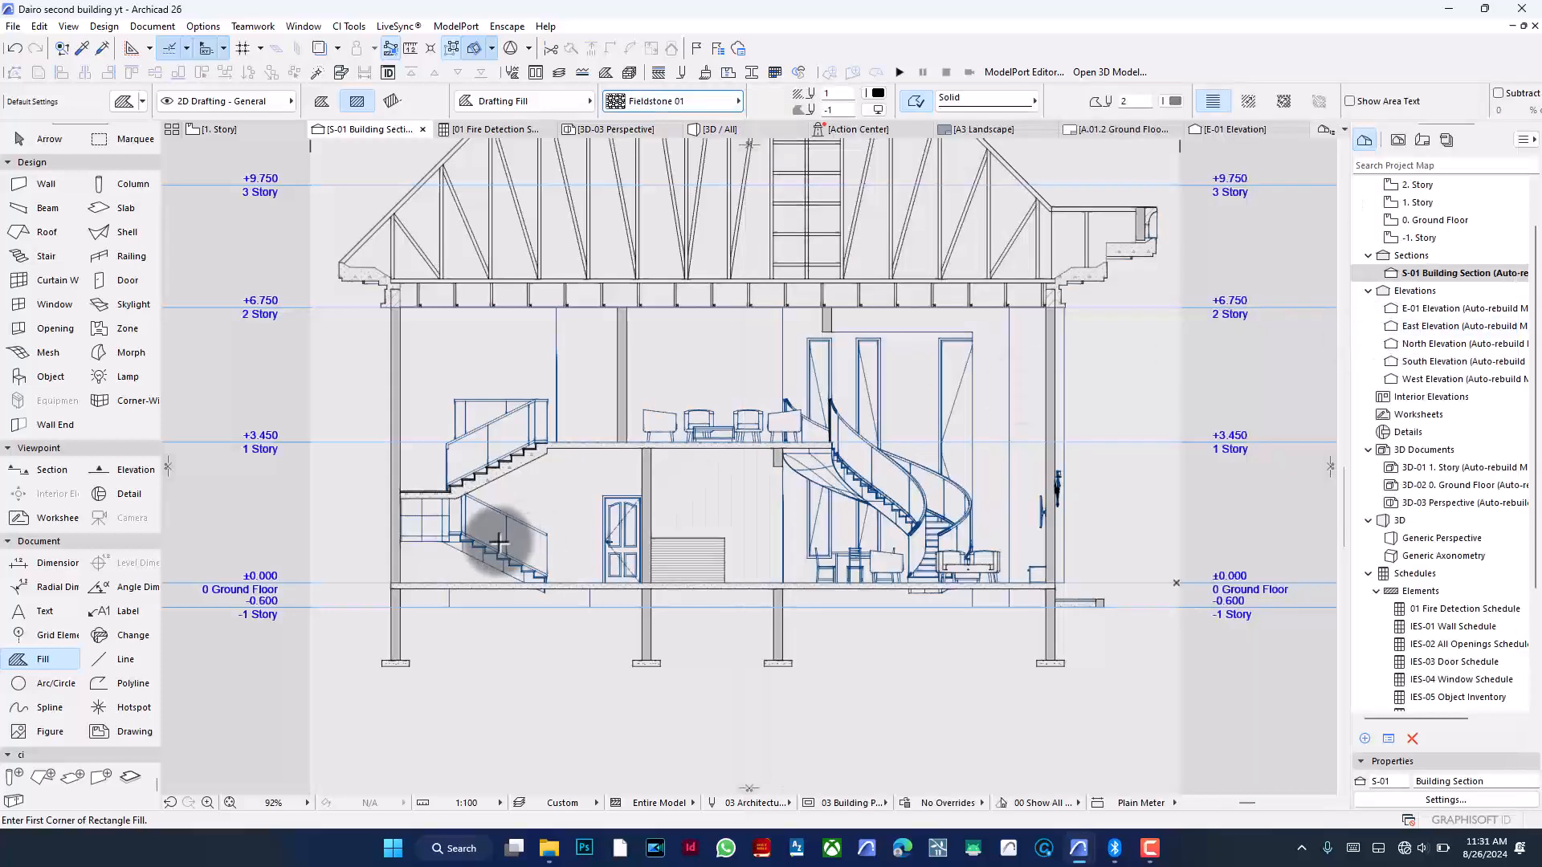
scroll(402, 630, "up", 3)
left_click(397, 527)
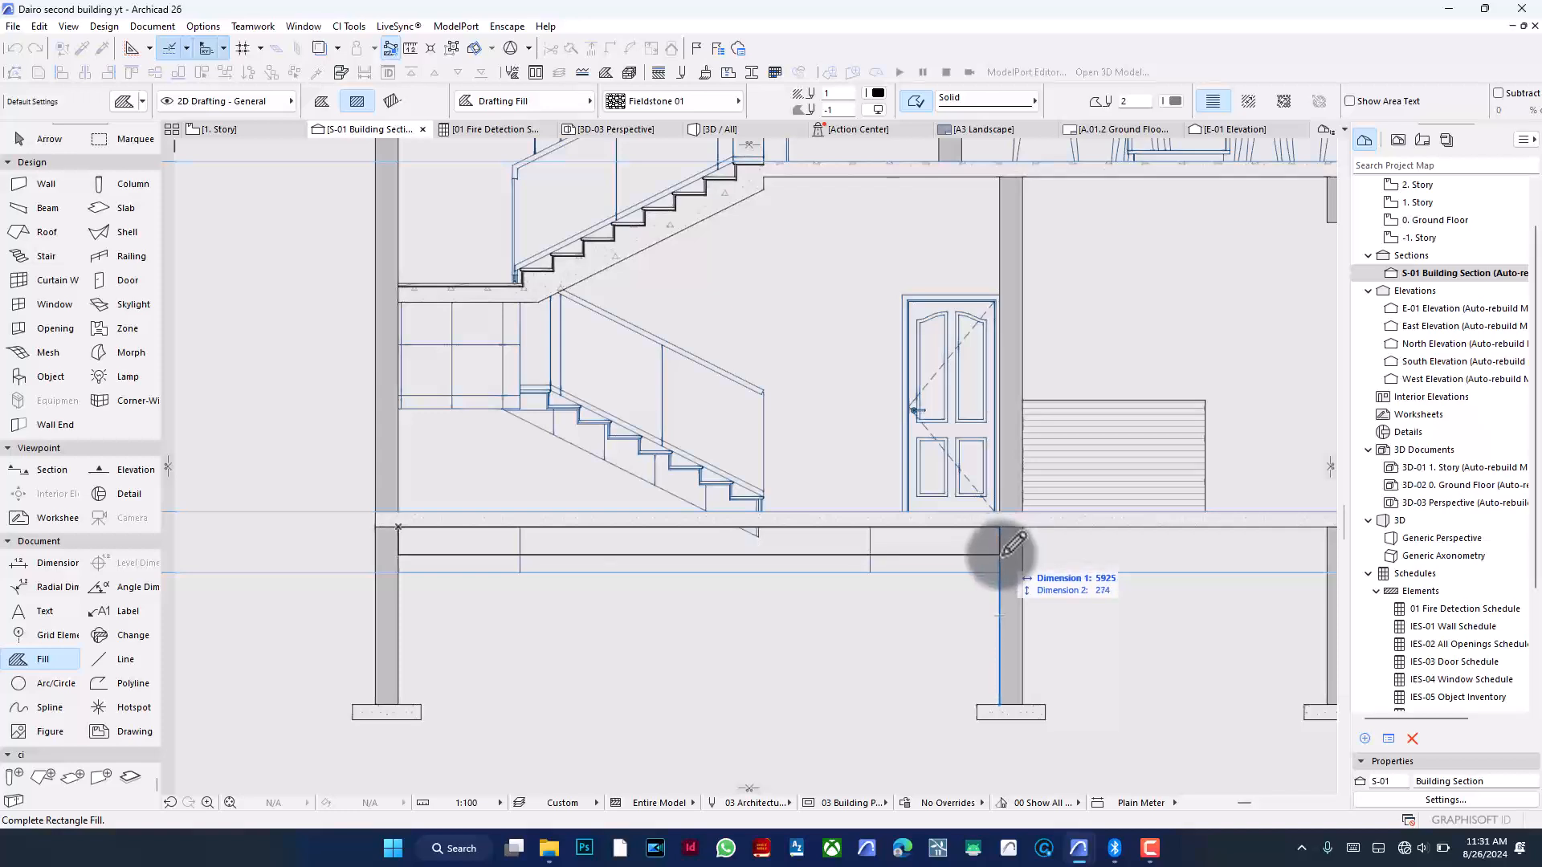
key("Tab")
key("Up")
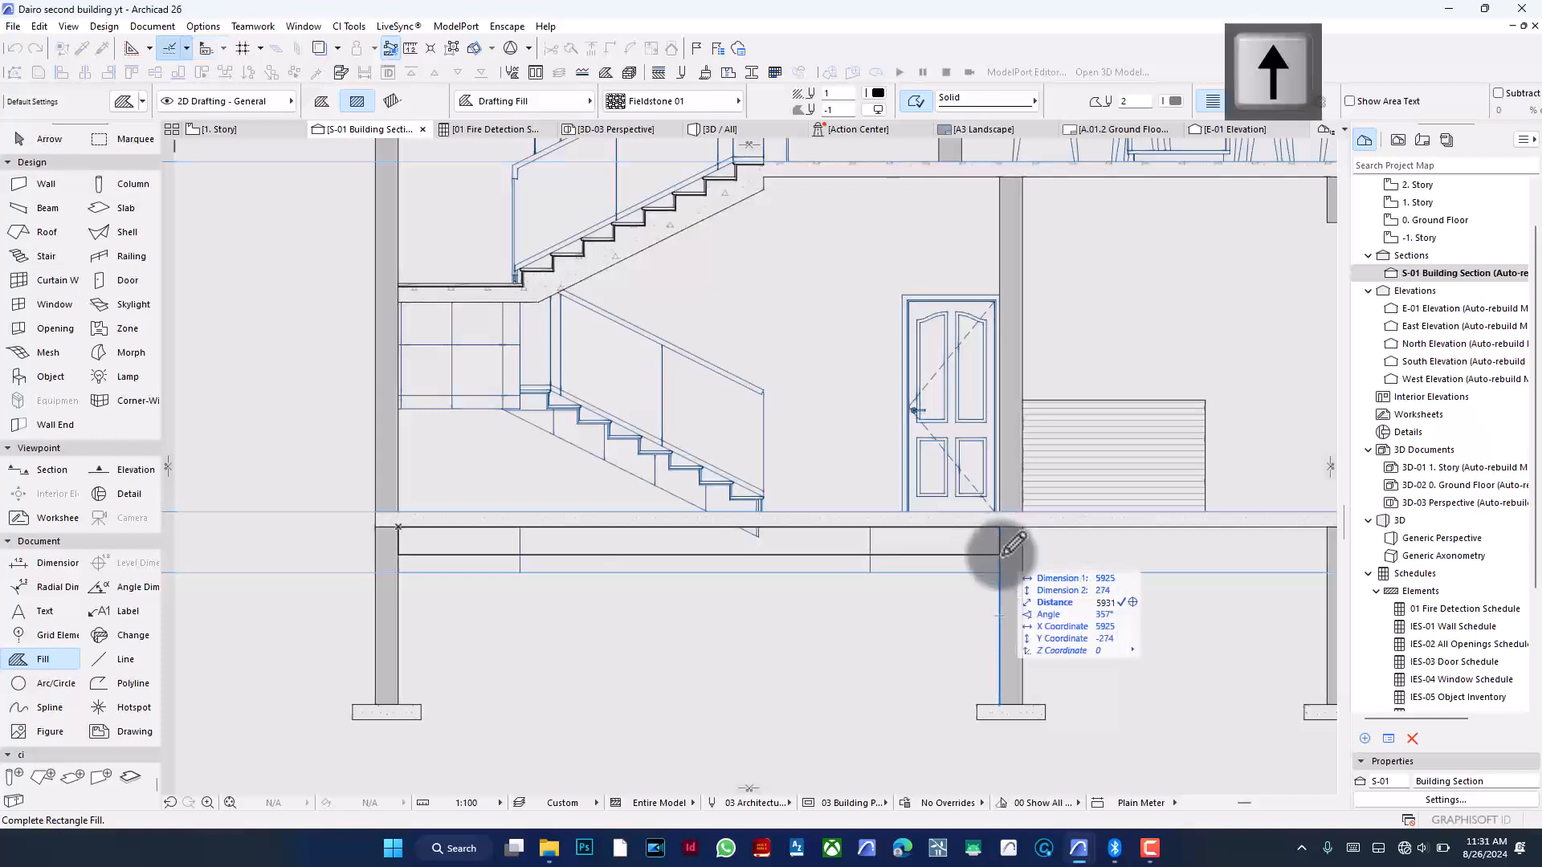
type("300")
key("Return")
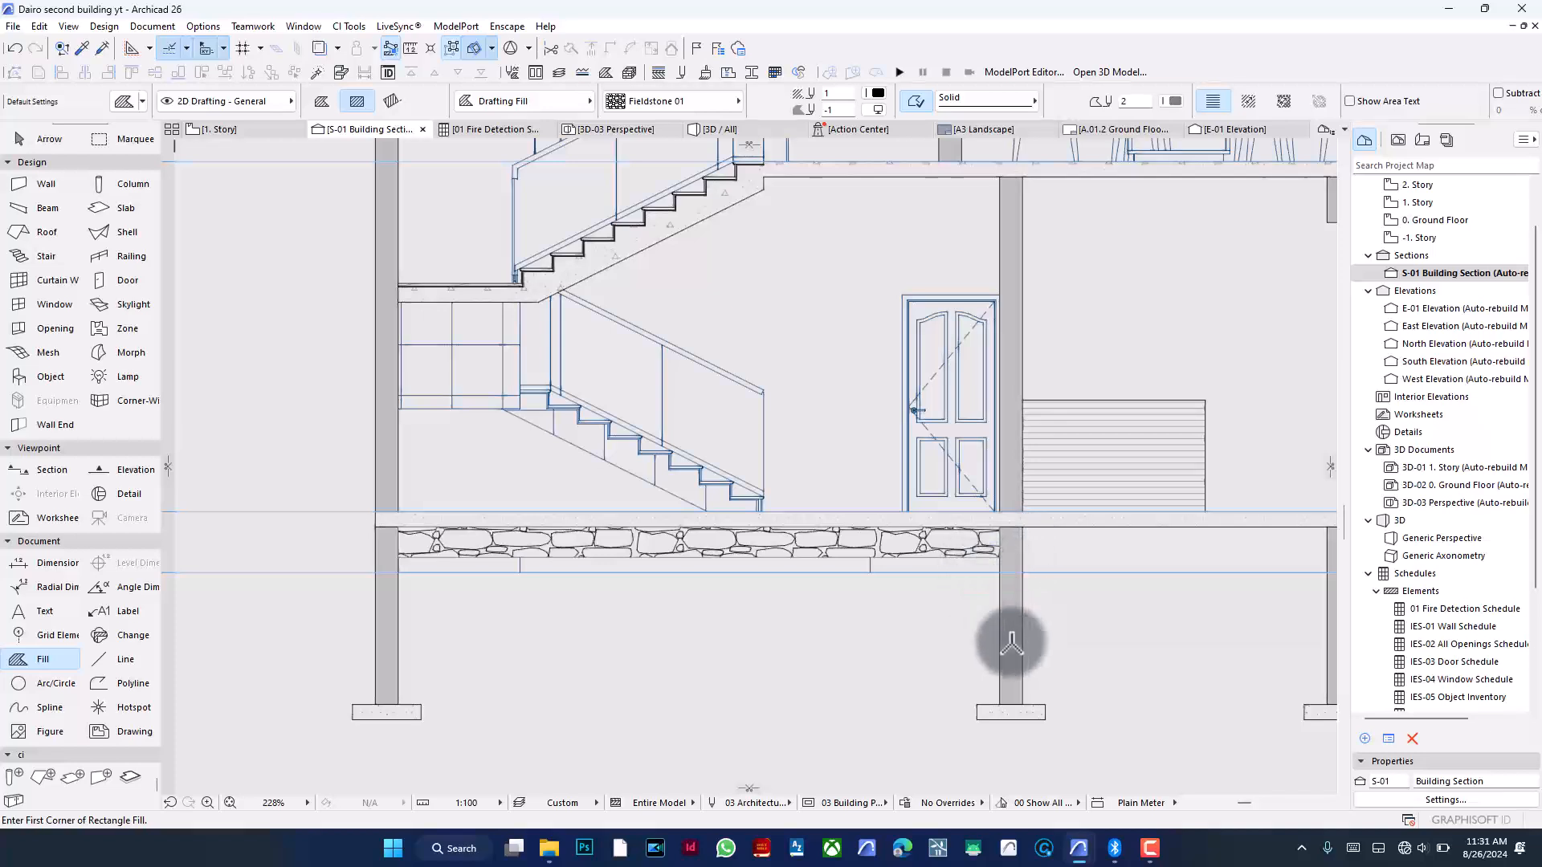
- Change the fieldstone fill's pen colour
left_click(956, 547, "shift")
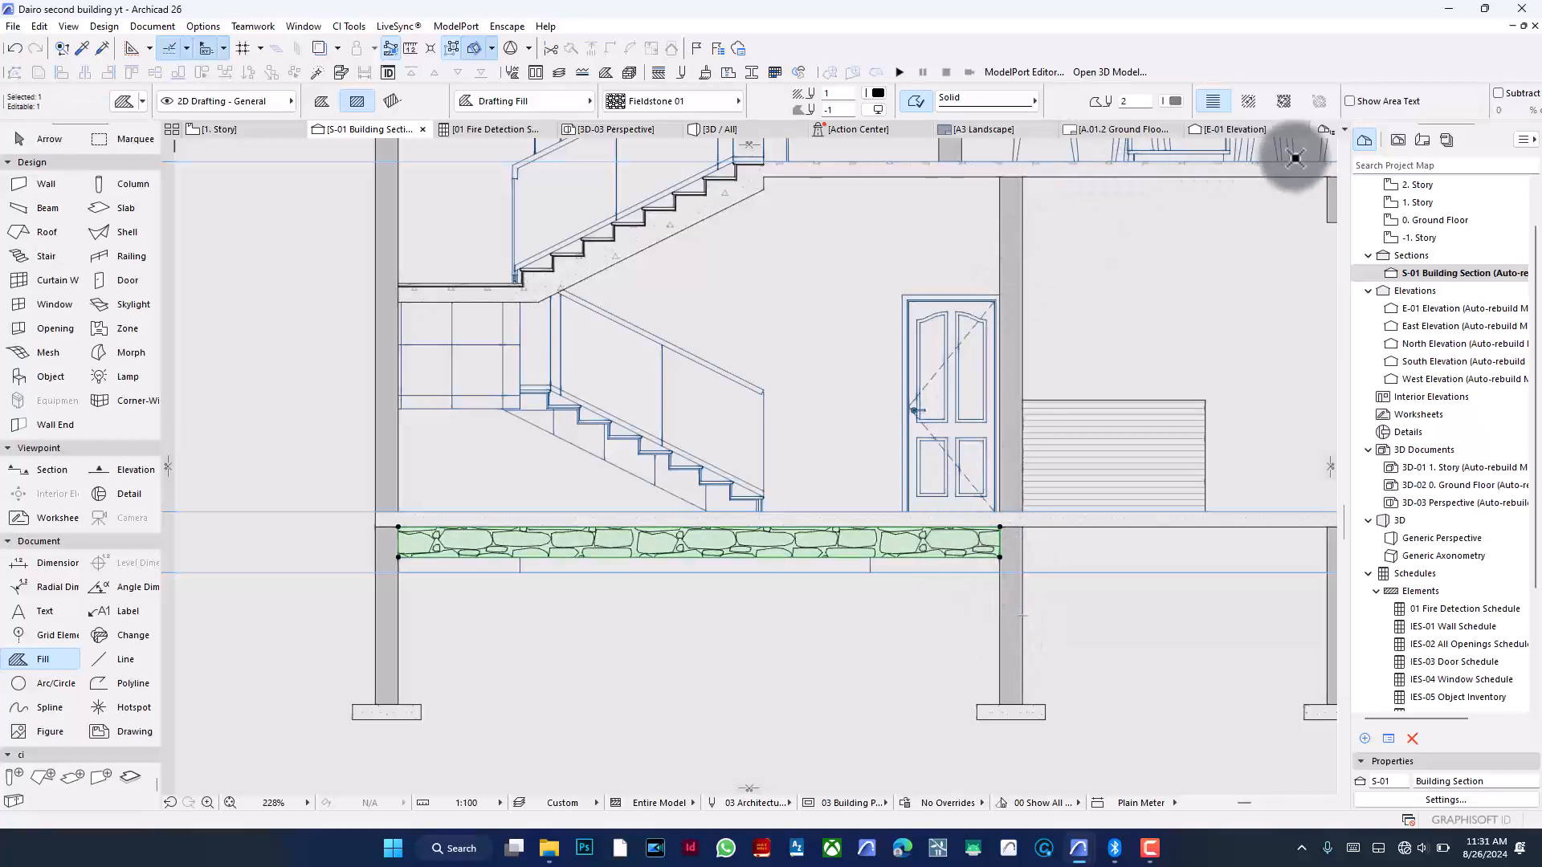
left_click(1175, 101)
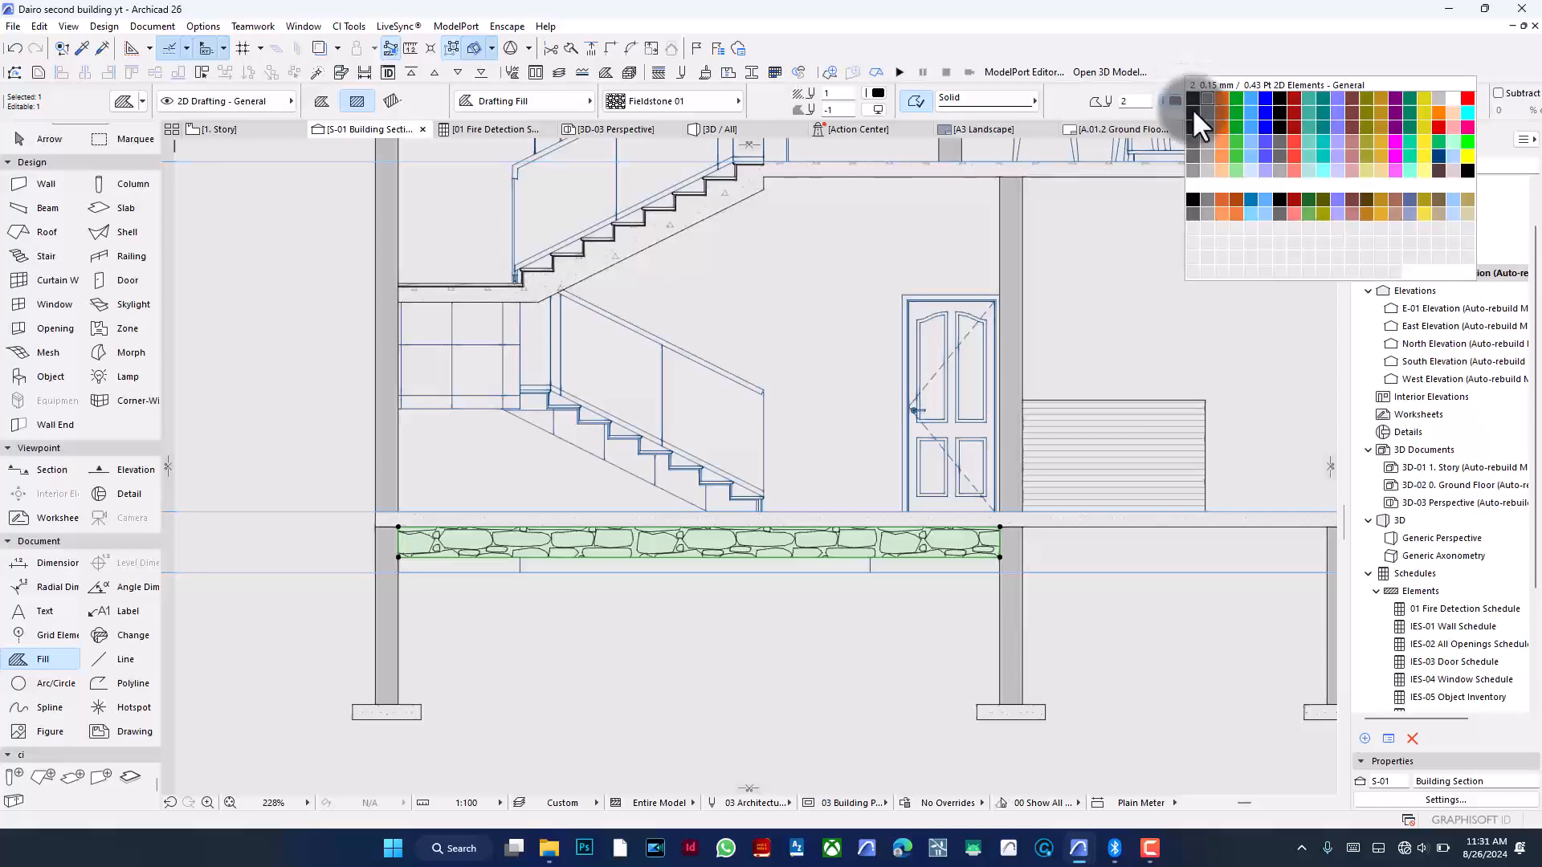
left_click(1285, 105)
key("Escape")
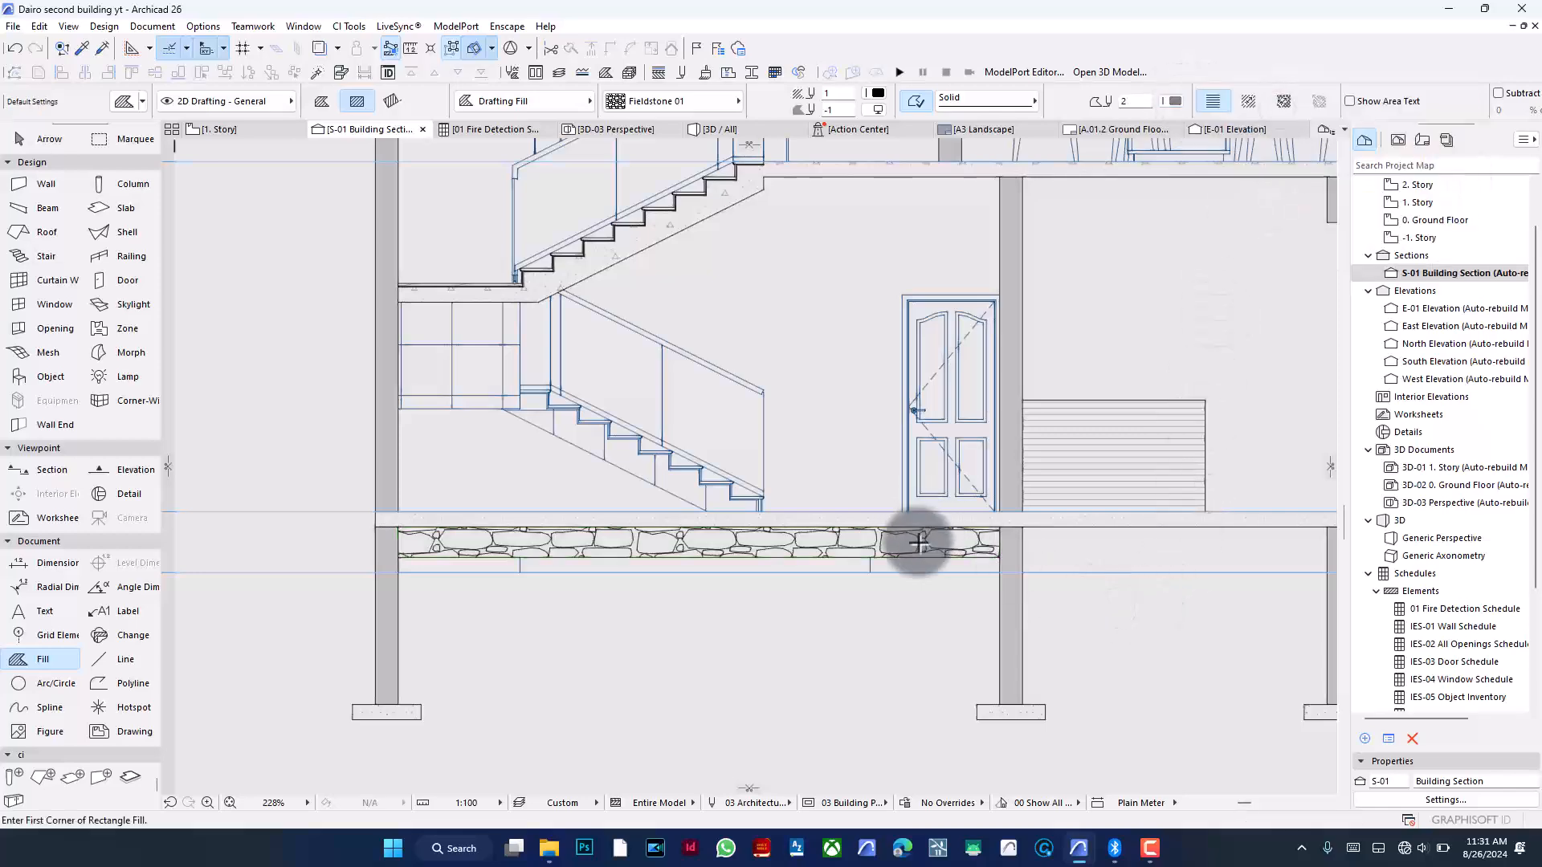
- Draw another Fieldstone 01 rectangle fill beneath the ground floor slab between the staircase wall and the next interior wall
scroll(918, 544, "up", 2)
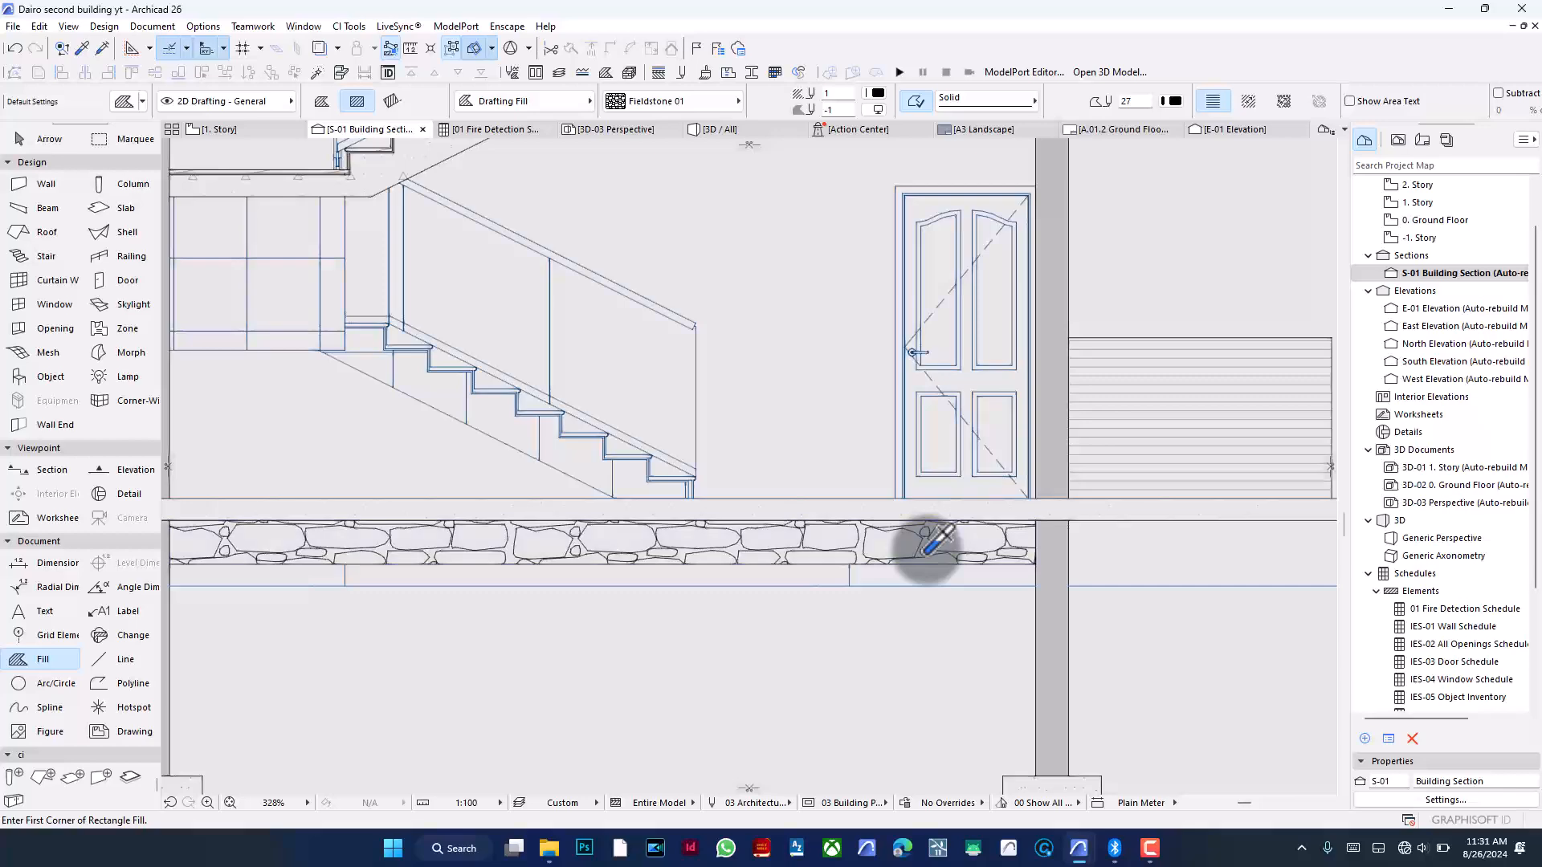
scroll(836, 514, "down", 5)
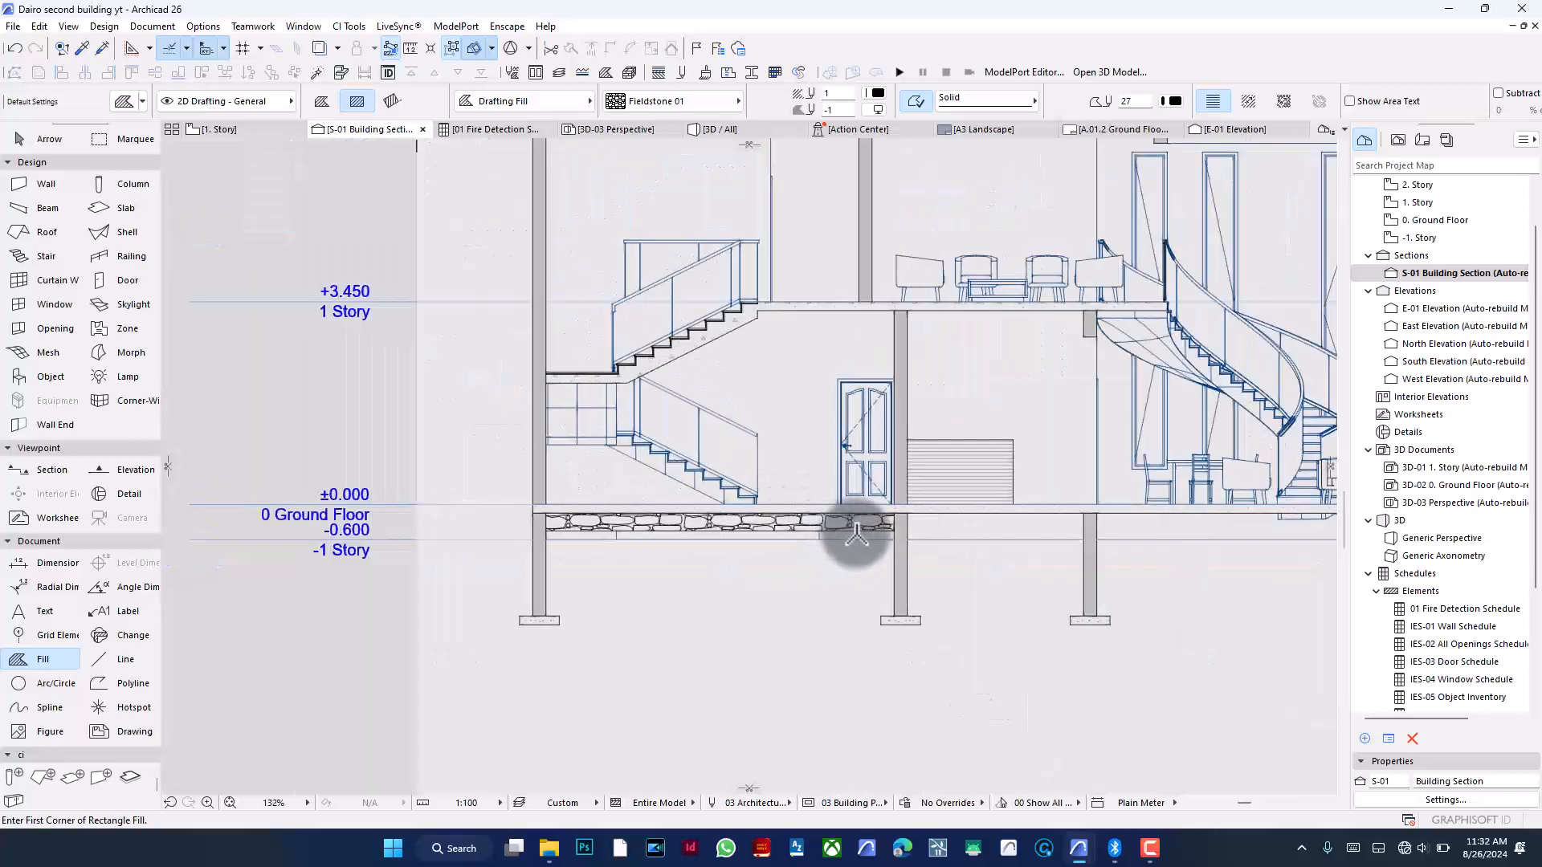
scroll(1101, 530, "up", 3)
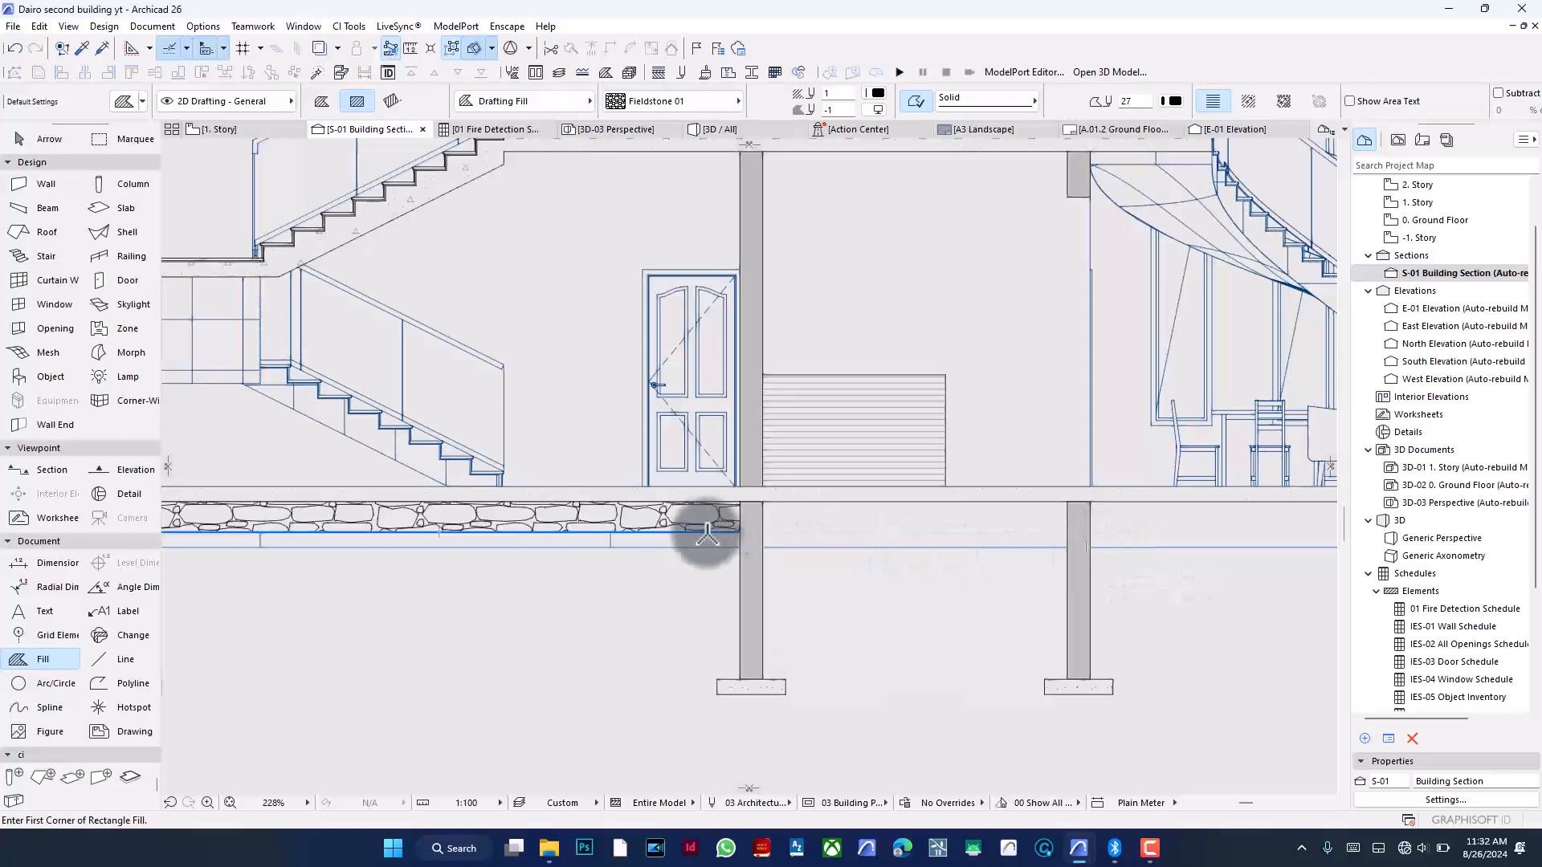
left_click(763, 502)
left_click(1068, 532)
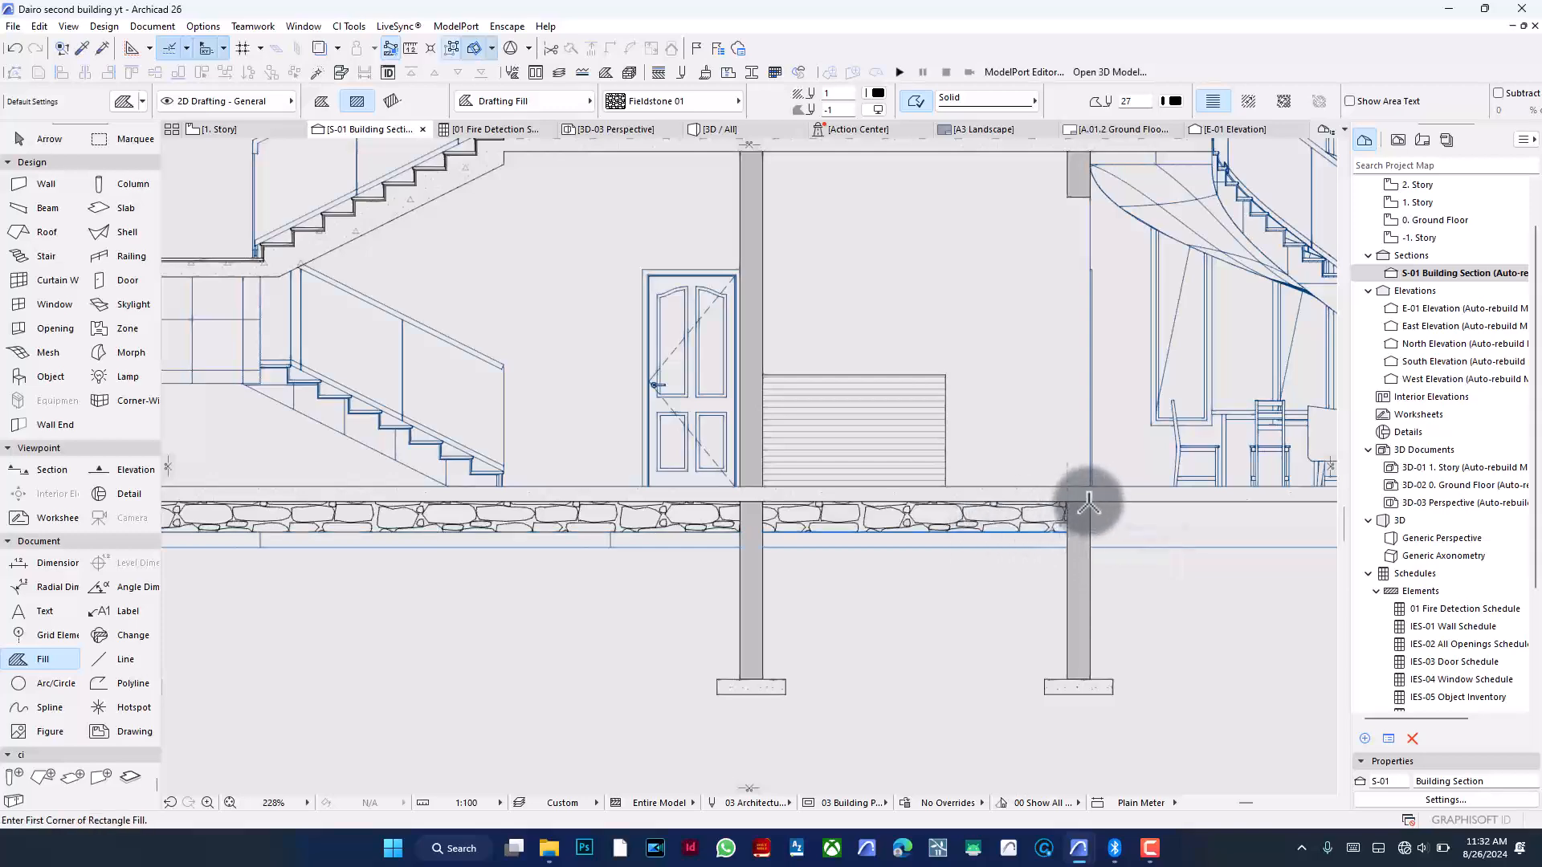
- Draw a Fieldstone 01 rectangle fill about 1922 wide and 192 high under the slab up to the right exterior wall
left_click(1066, 531)
scroll(783, 510, "down", 4)
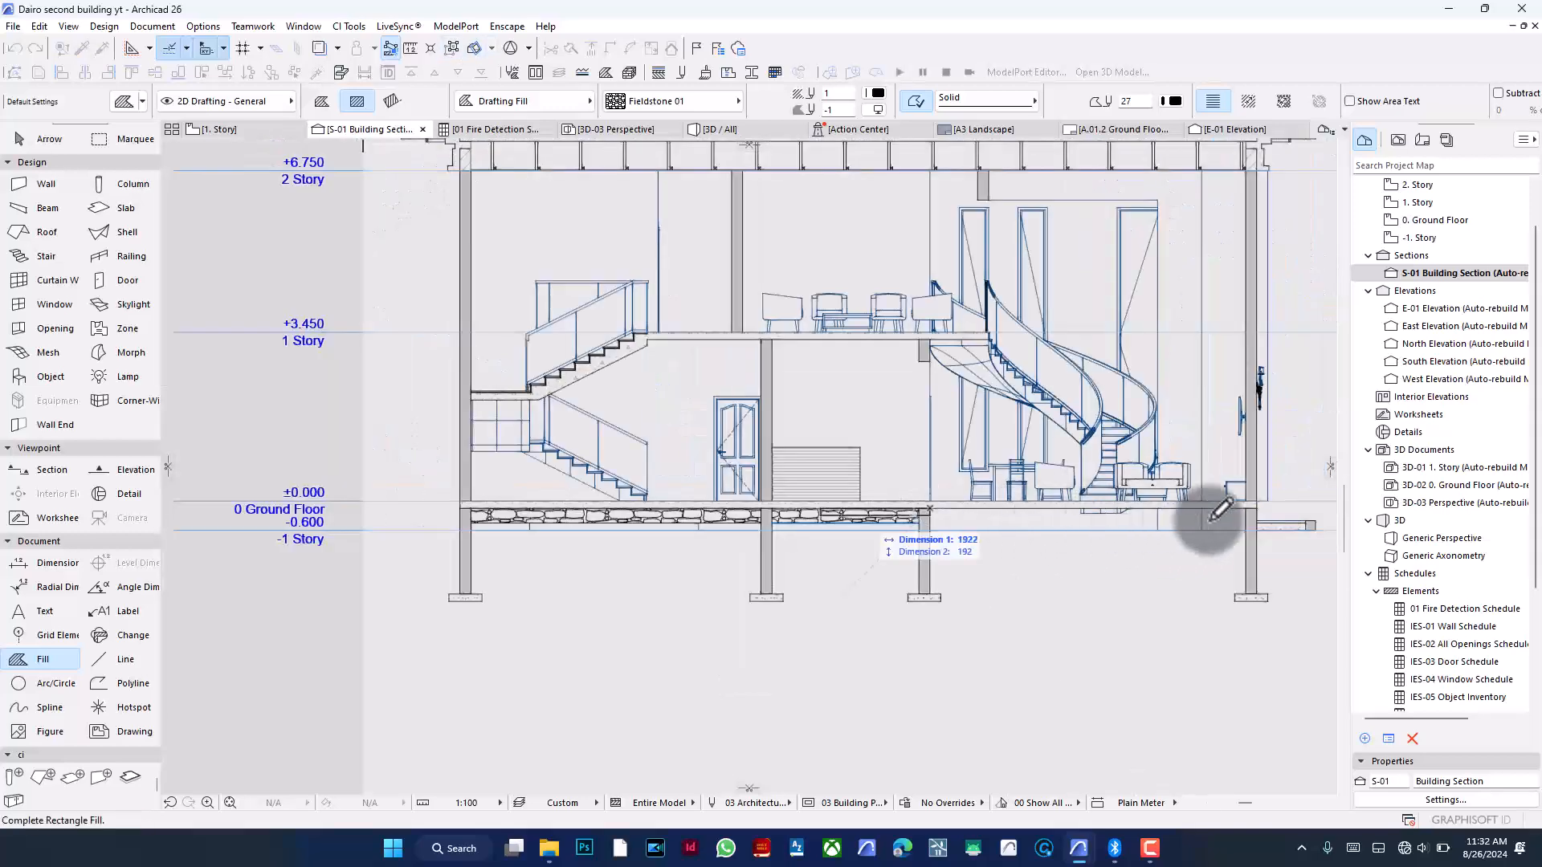
left_click(1249, 520)
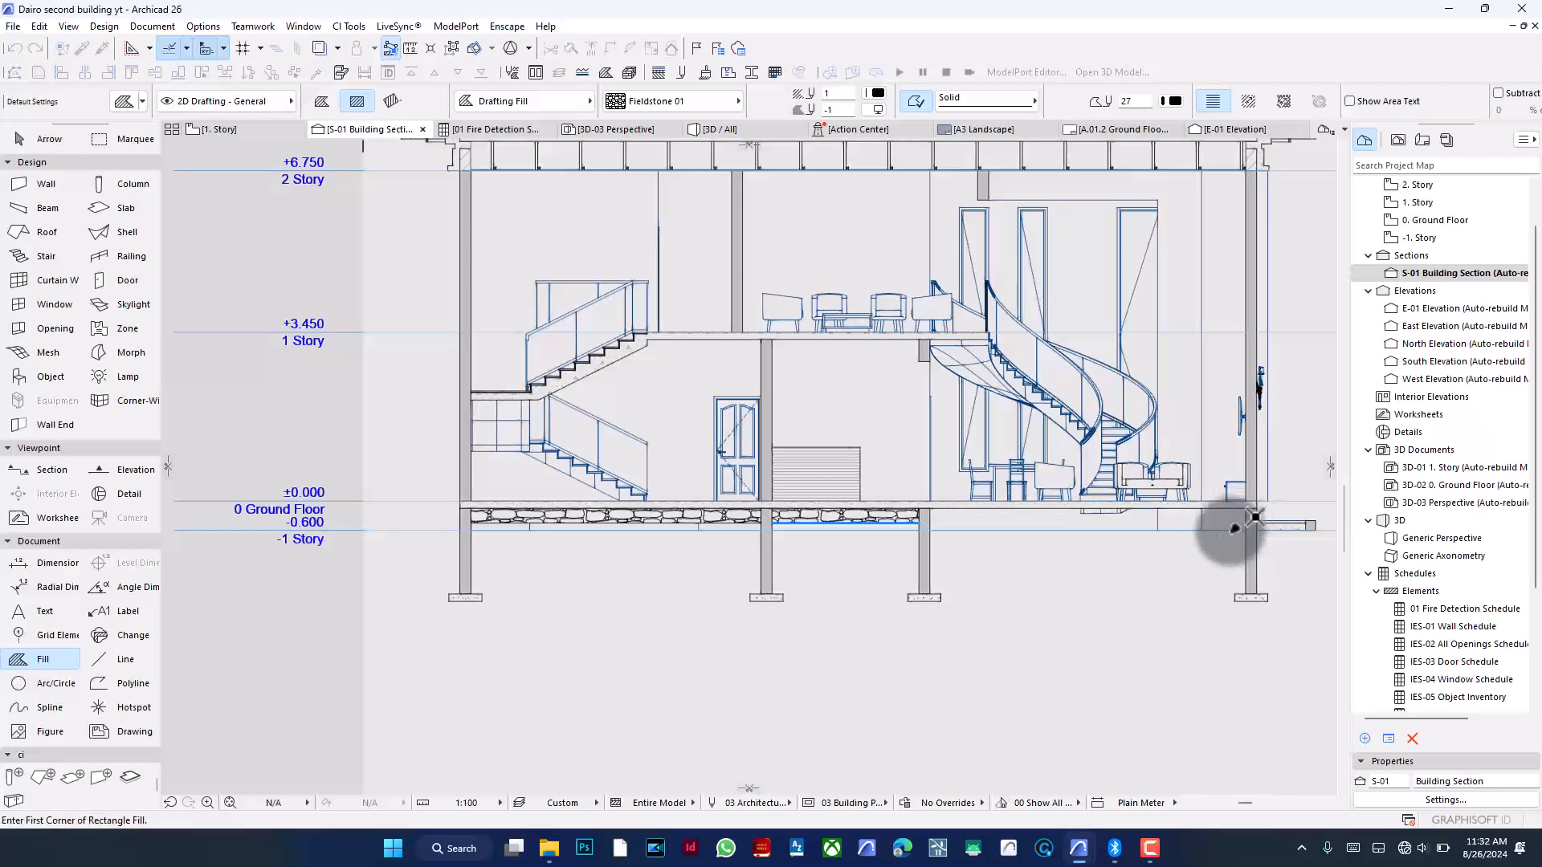
- Switch the fill pattern to Earth and draw a large rectangle of earth fill beneath the whole building's foundations
scroll(779, 656, "down", 2)
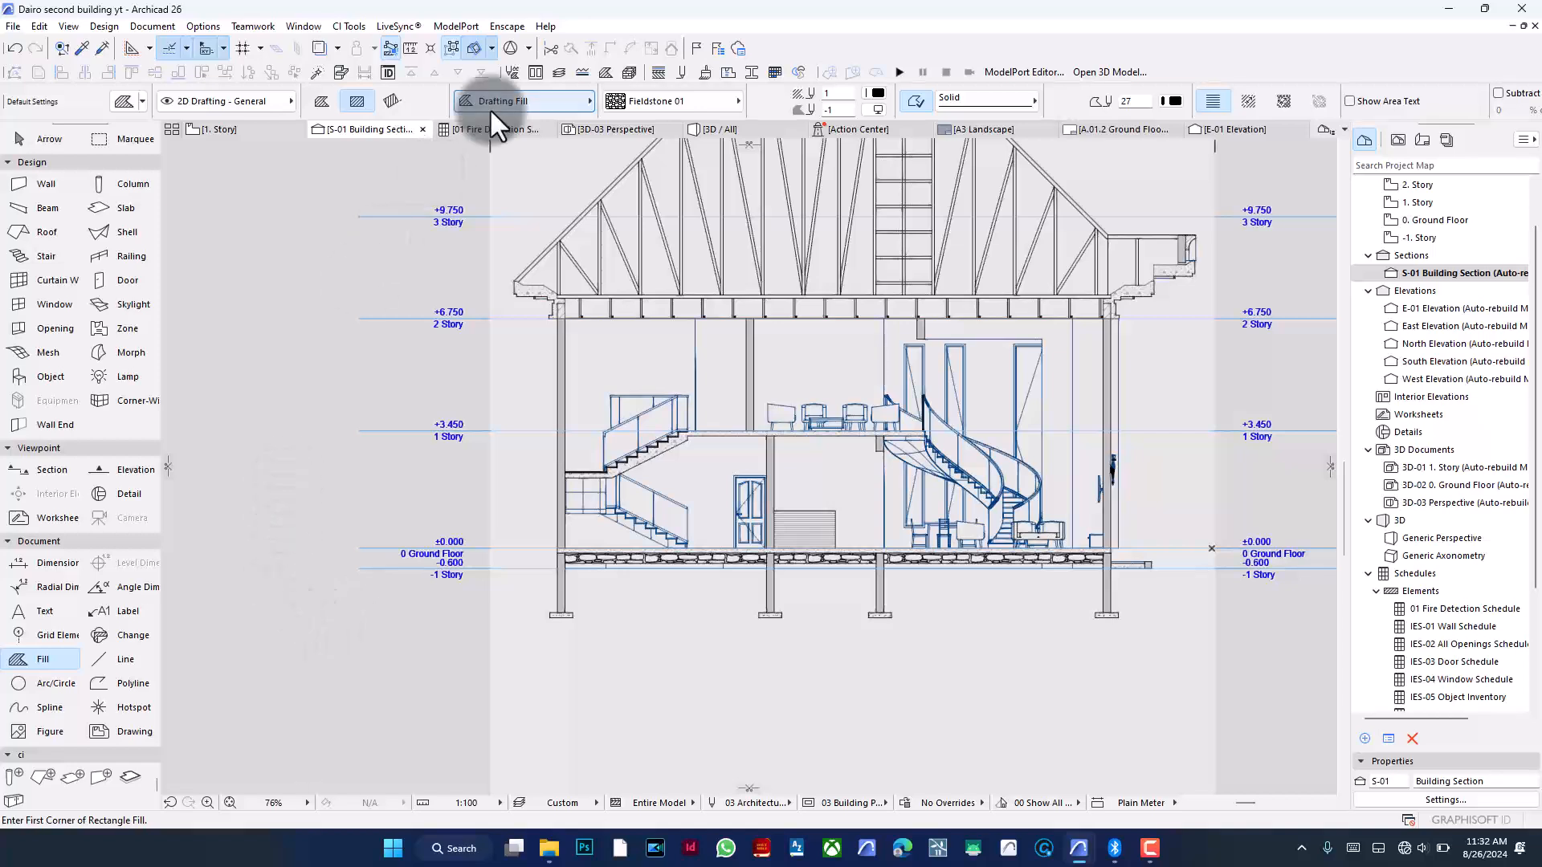
left_click(913, 96)
left_click(705, 90)
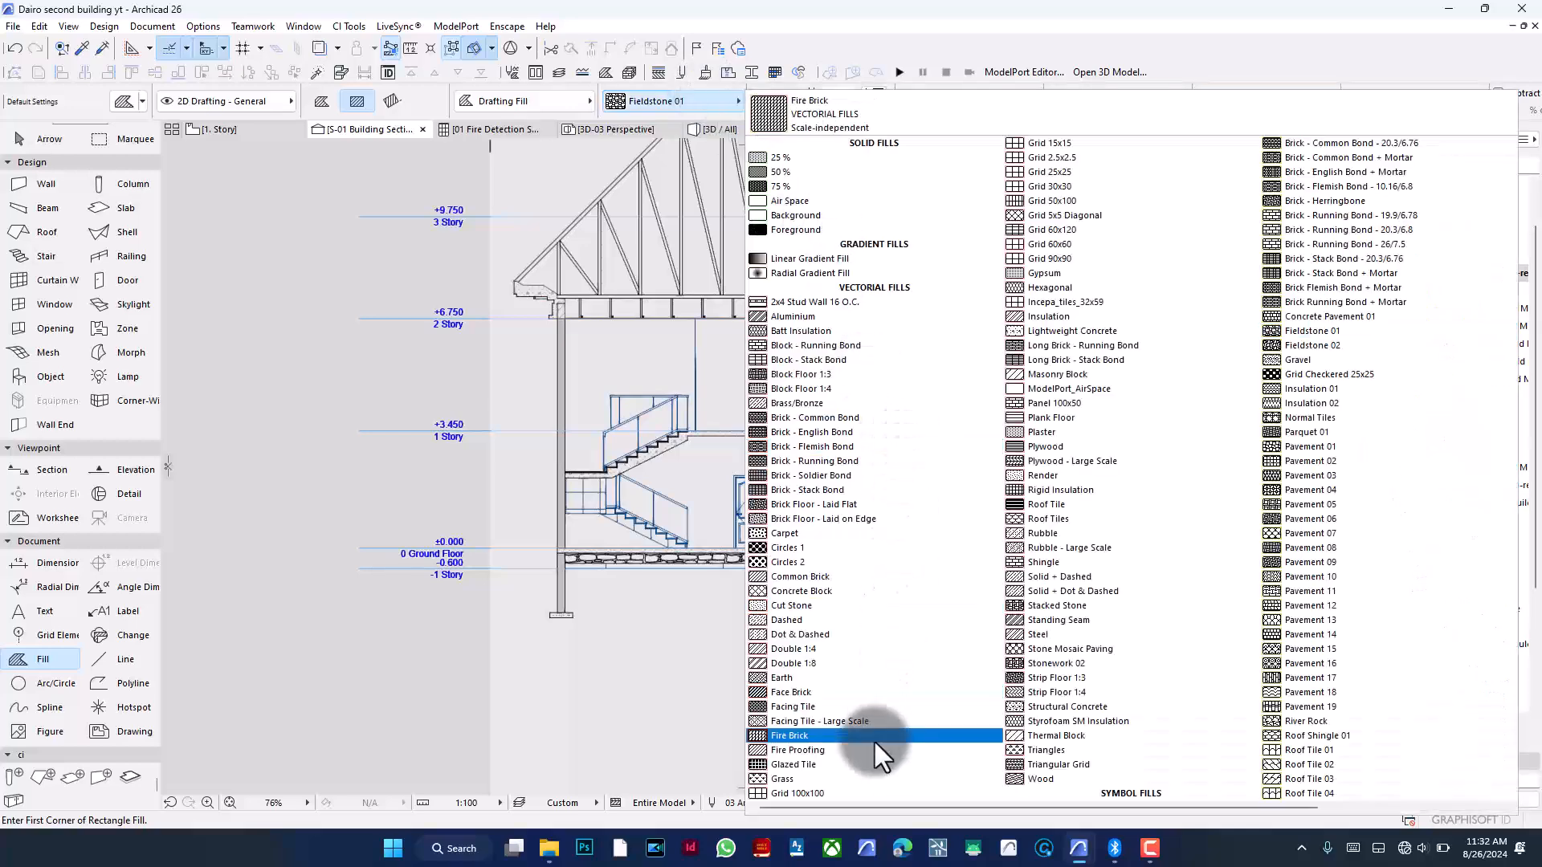
left_click(856, 678)
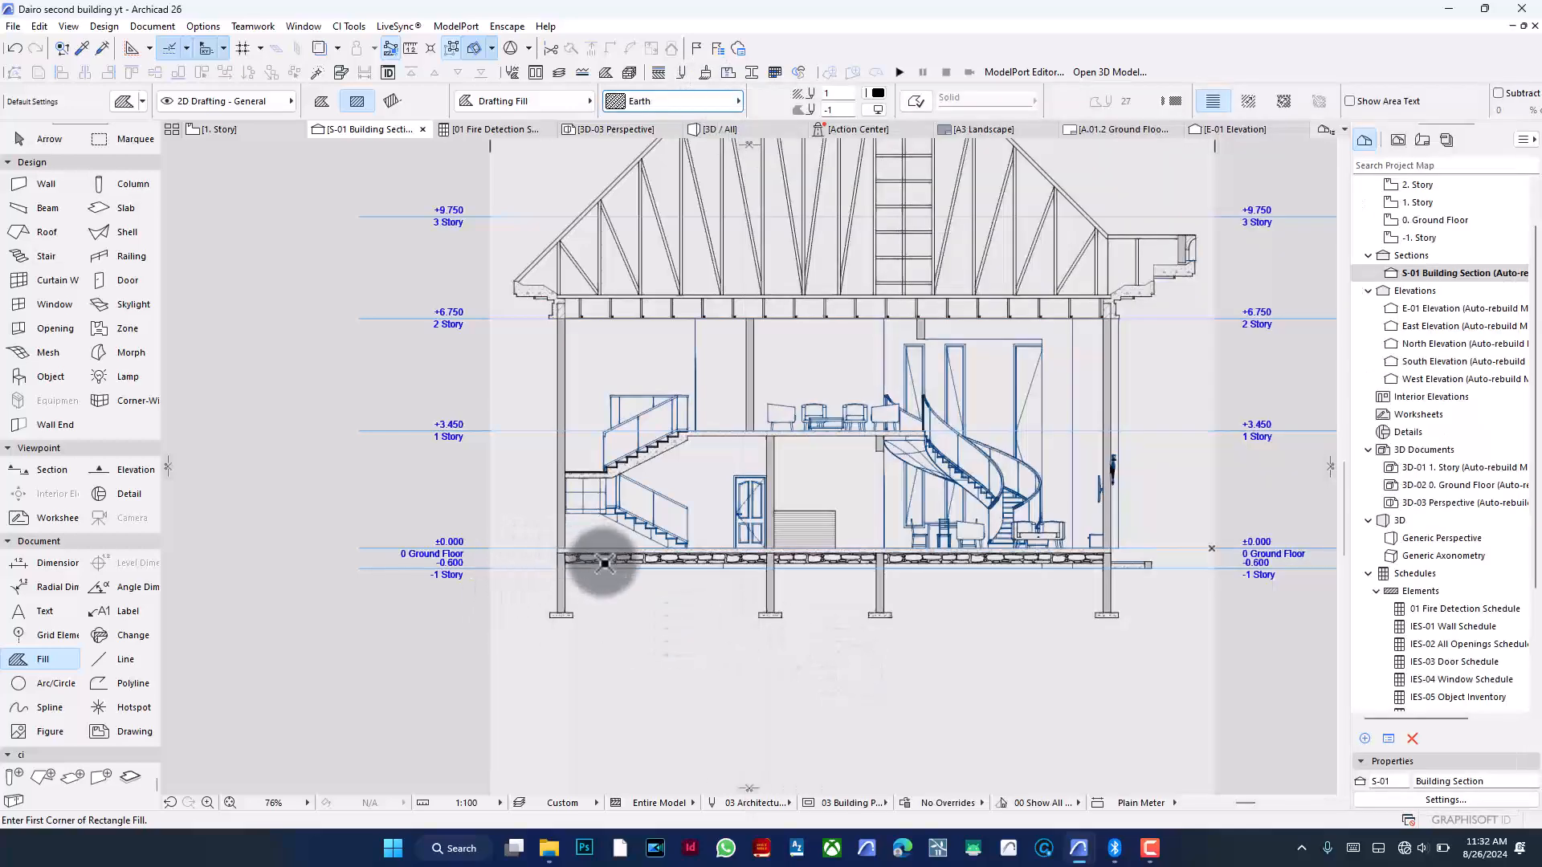
scroll(626, 611, "up", 2)
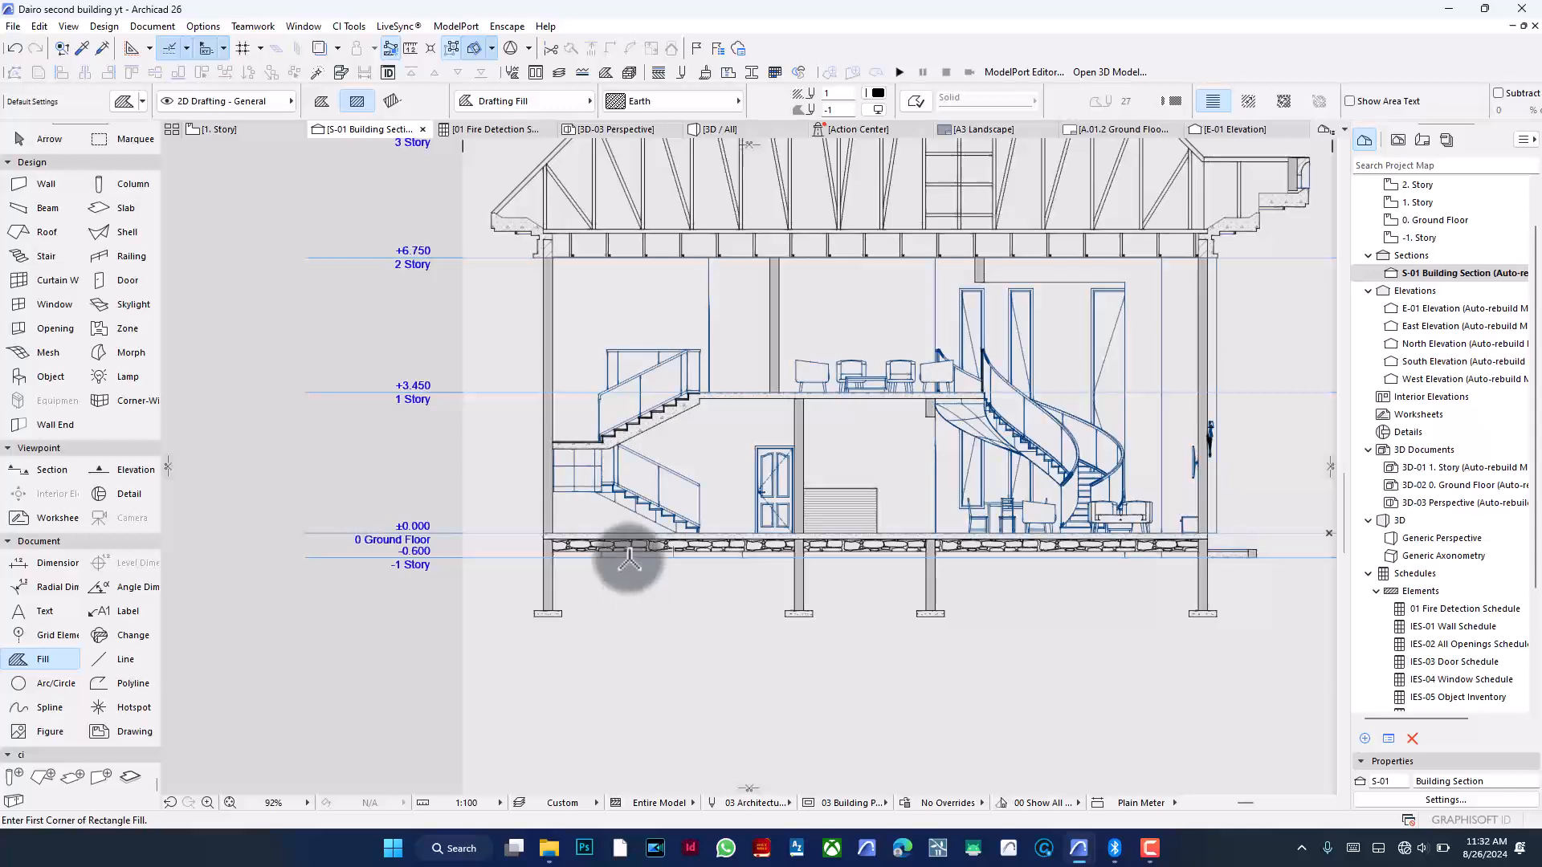
left_click(446, 552)
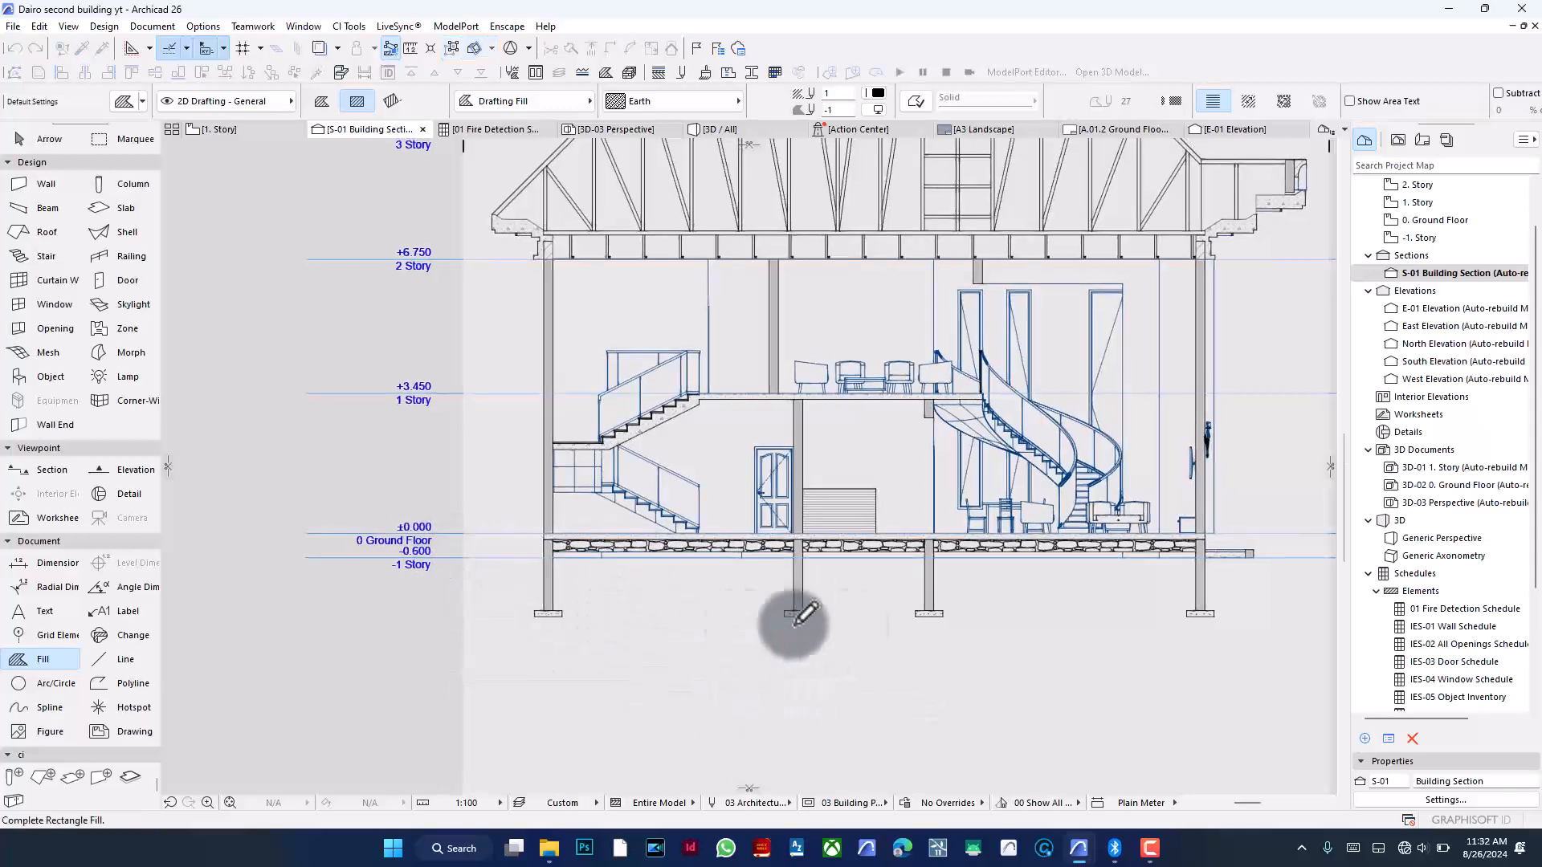
scroll(803, 622, "down", 5)
left_click(1015, 628)
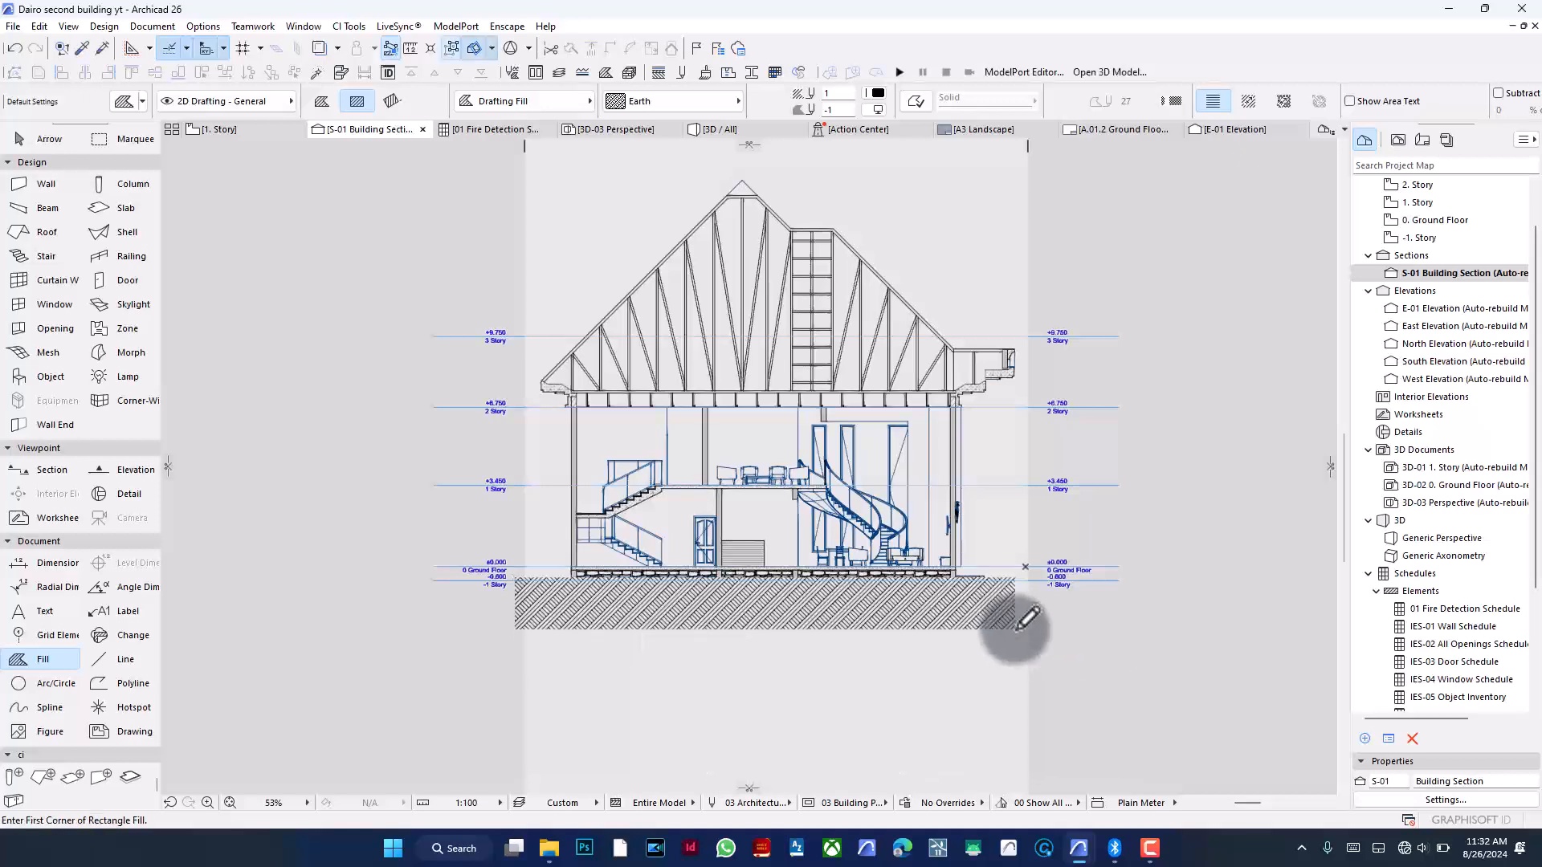
left_click(1015, 630, "shift")
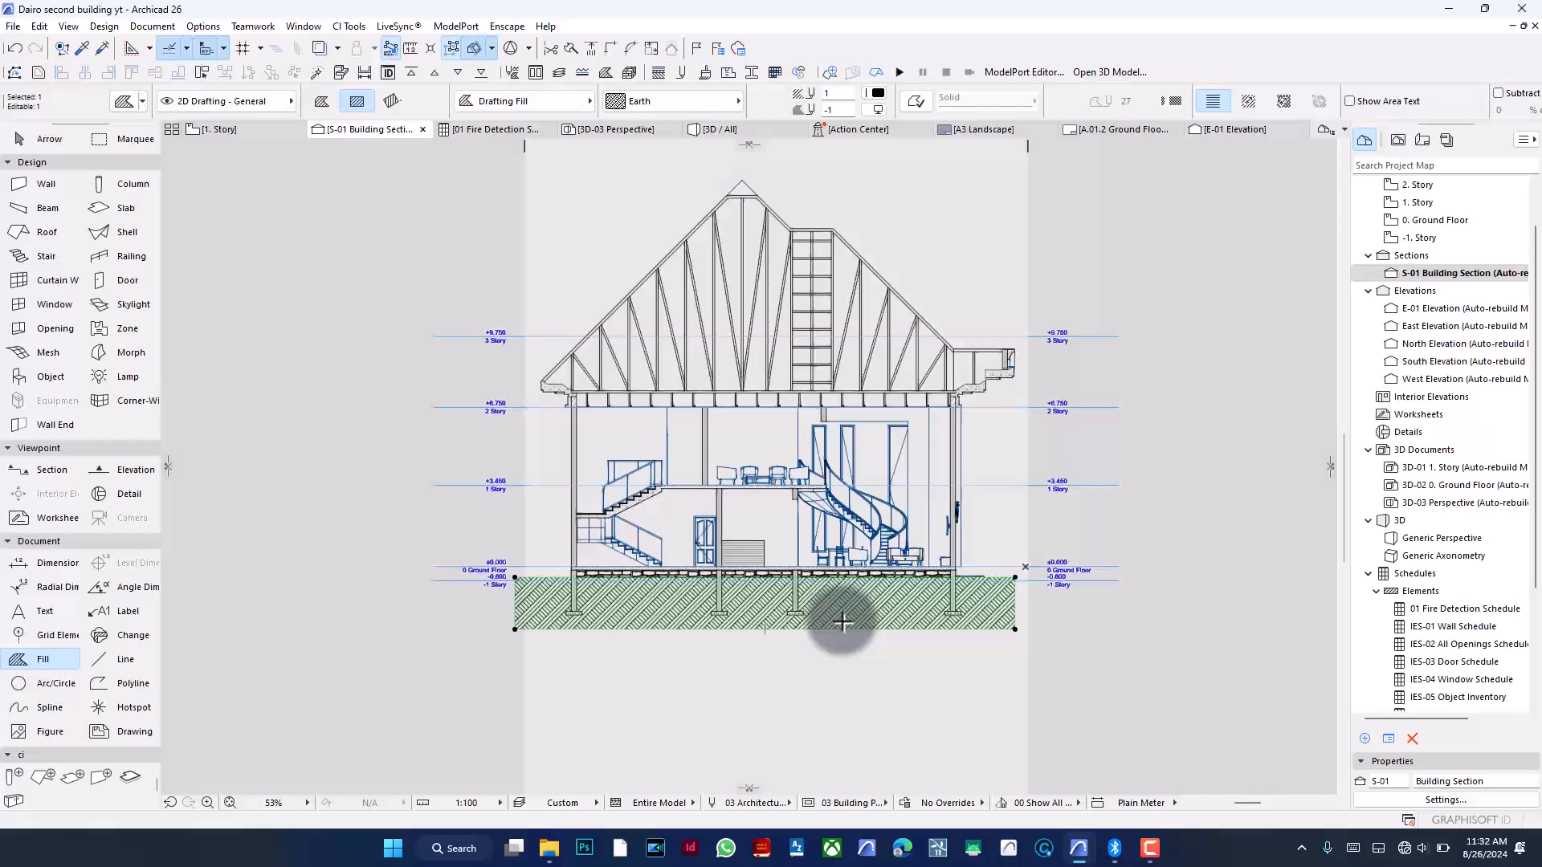
key("Escape")
- Draw a small rectangle fill against the left exterior wall just above the ground floor slab
scroll(852, 471, "up", 2)
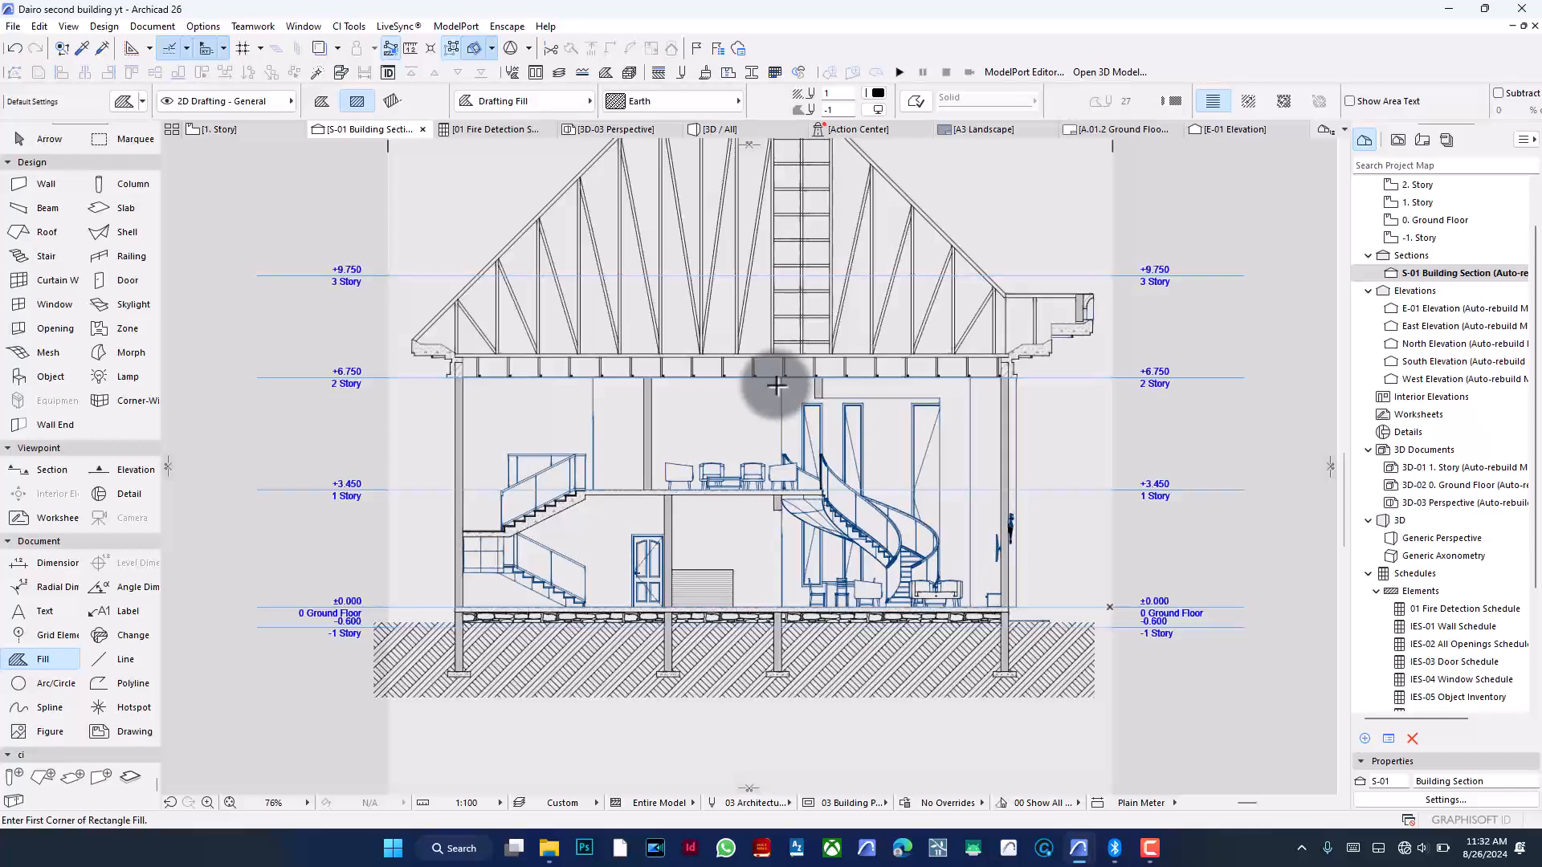
scroll(667, 496, "up", 6)
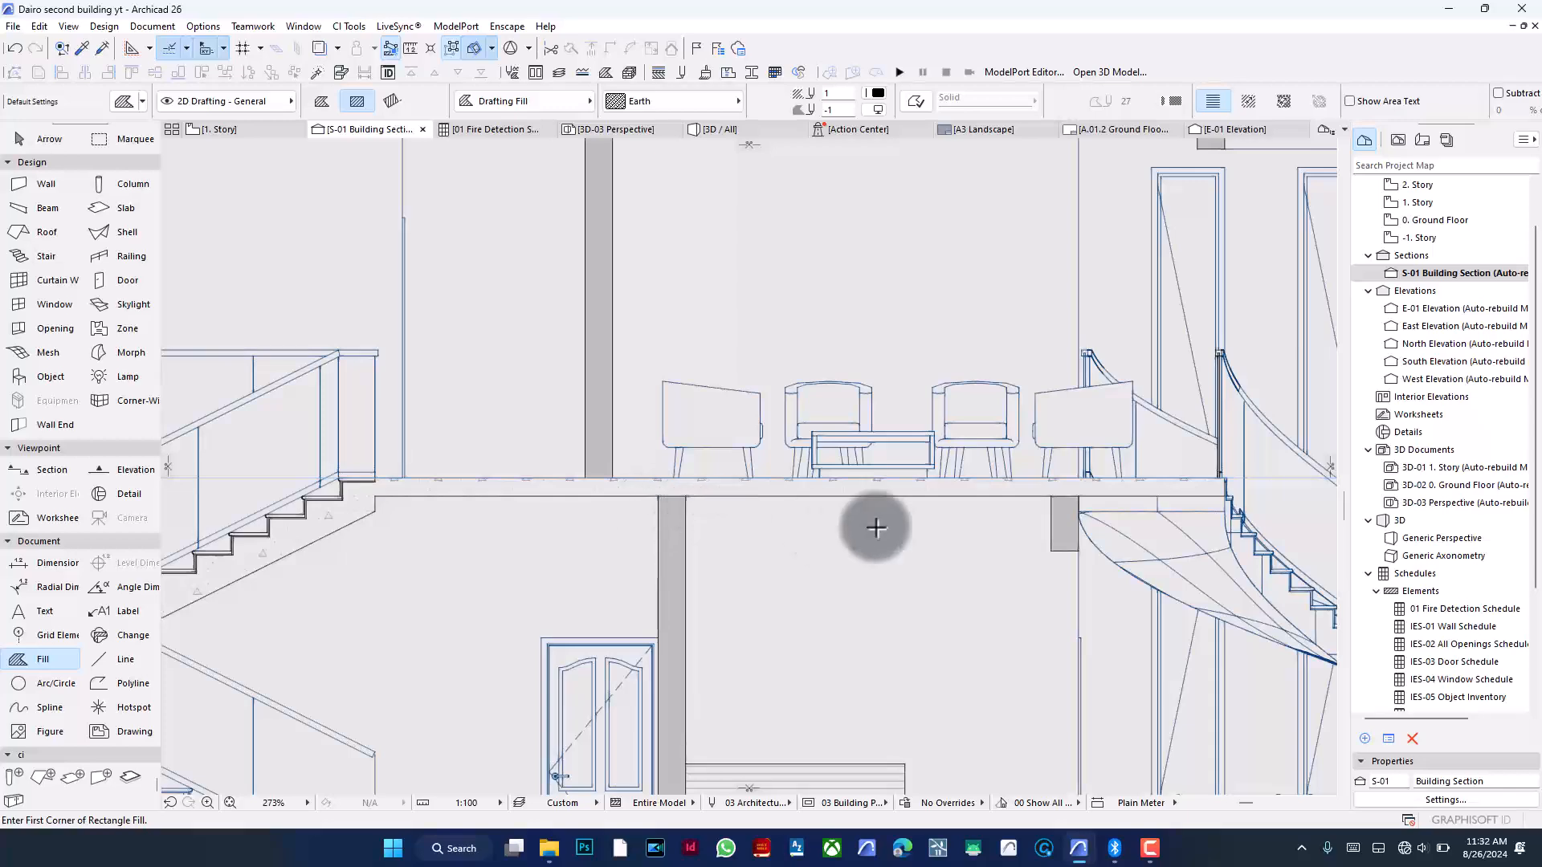
scroll(931, 481, "down", 4)
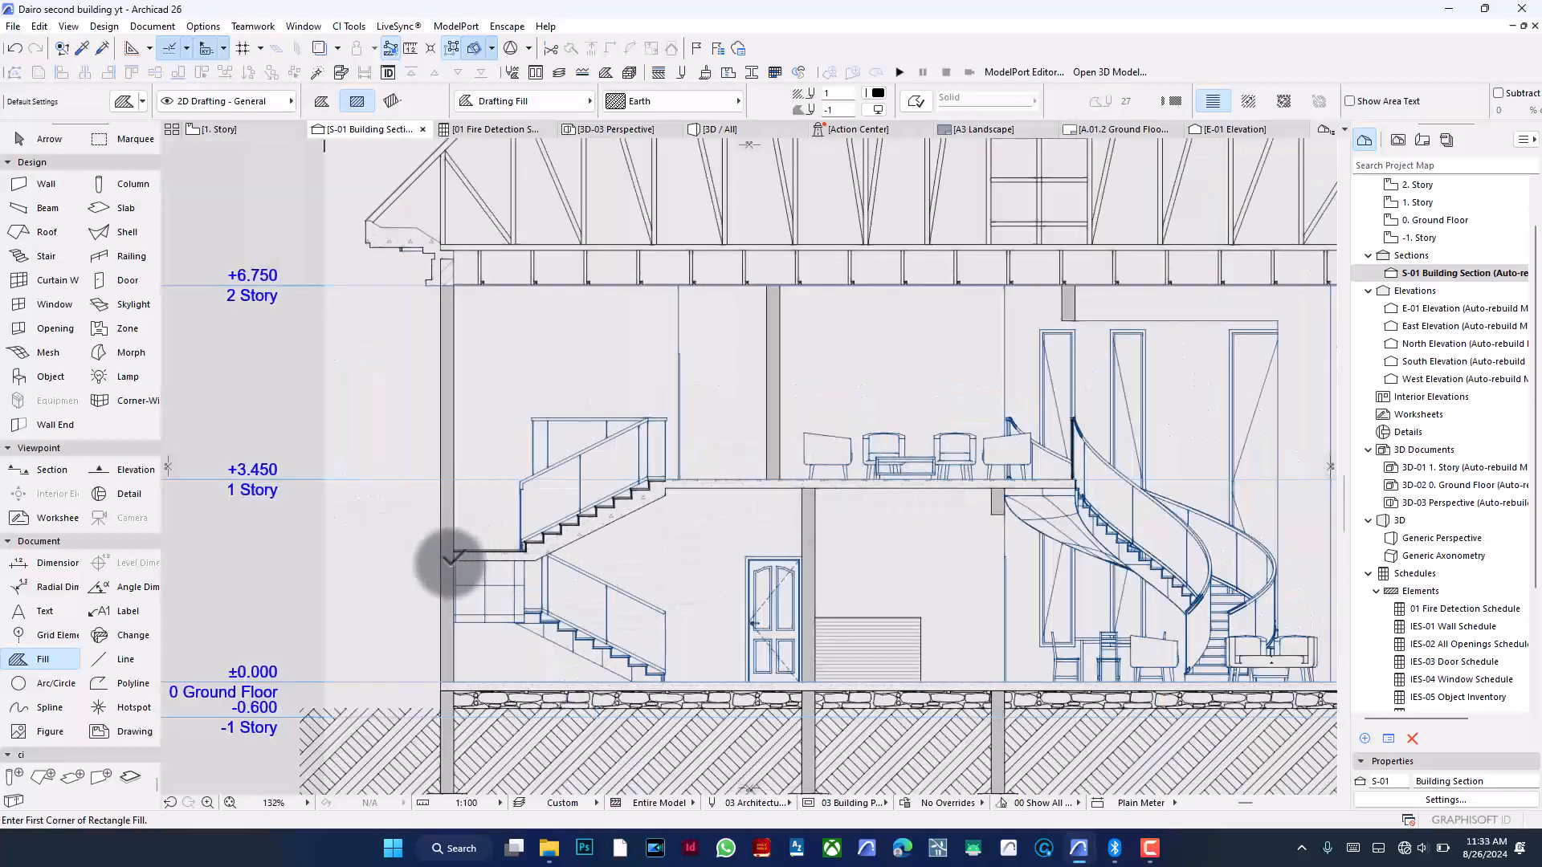
scroll(440, 556, "down", 1)
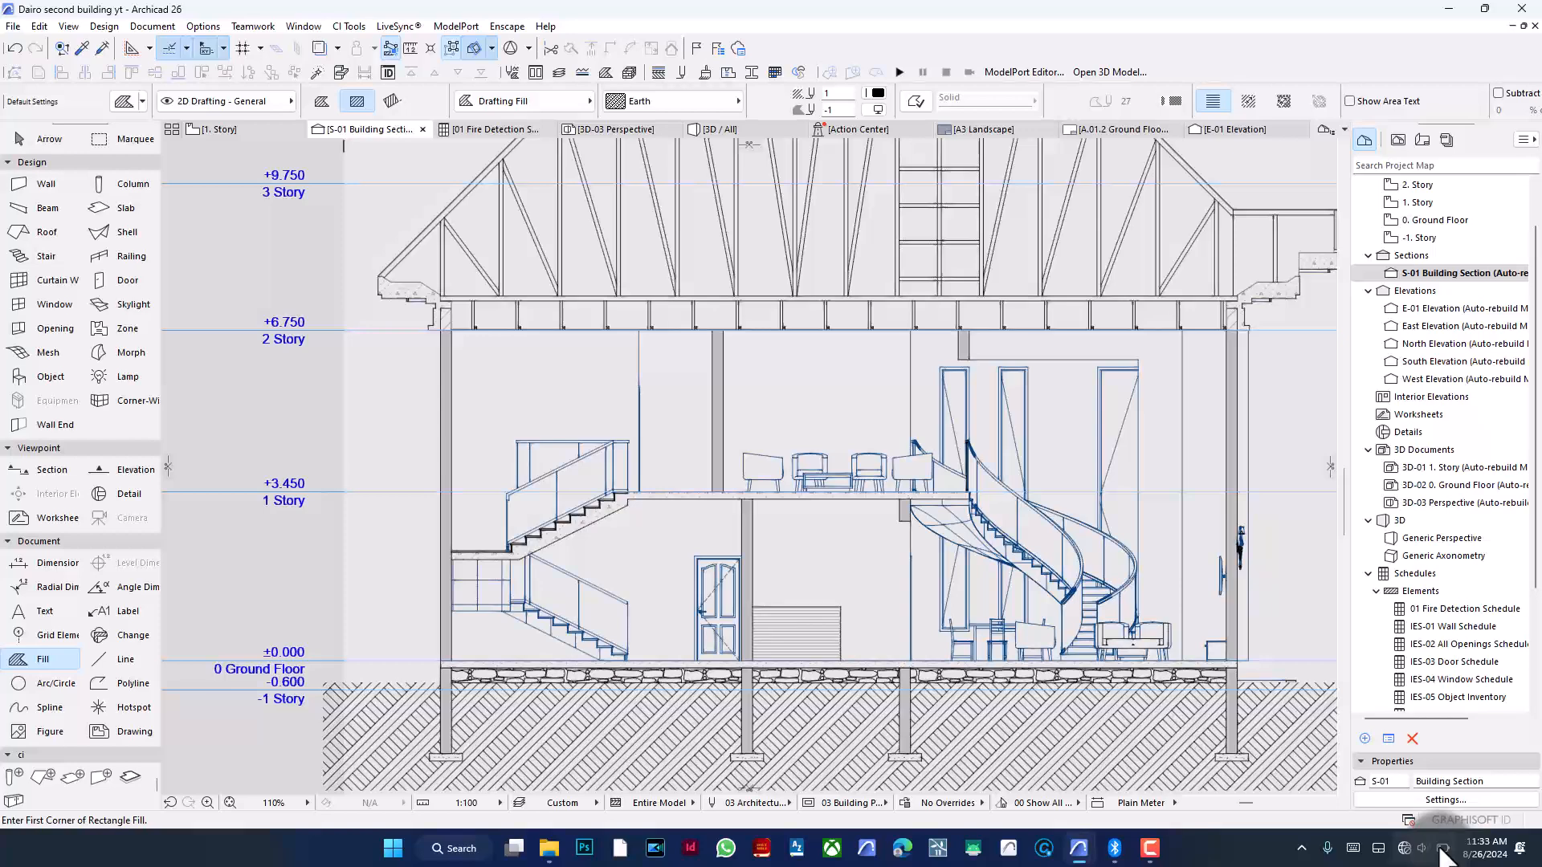
scroll(705, 407, "down", 2)
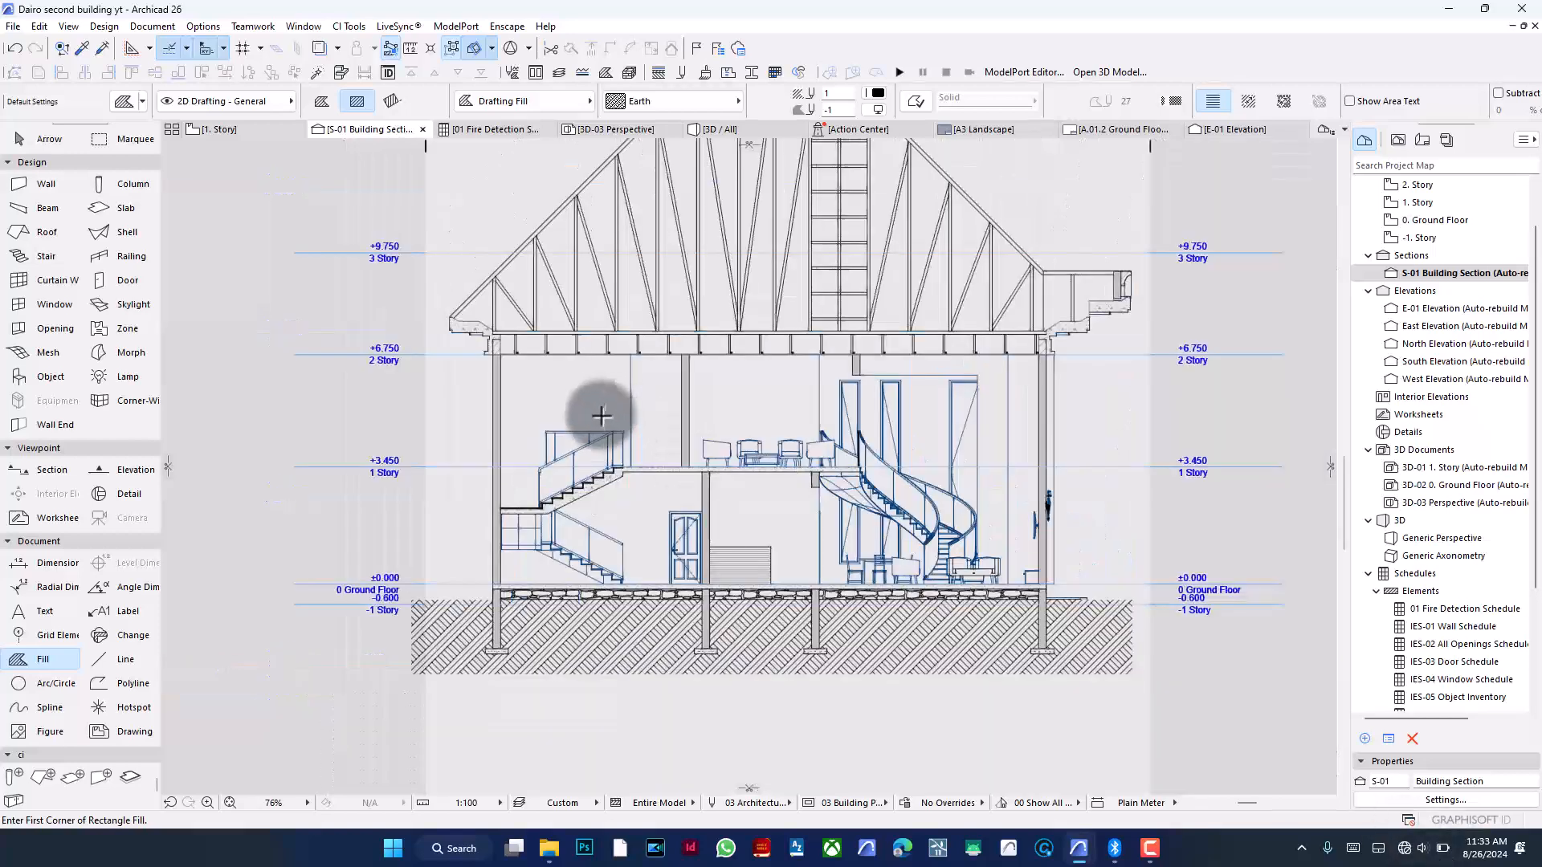
scroll(565, 723, "down", 1)
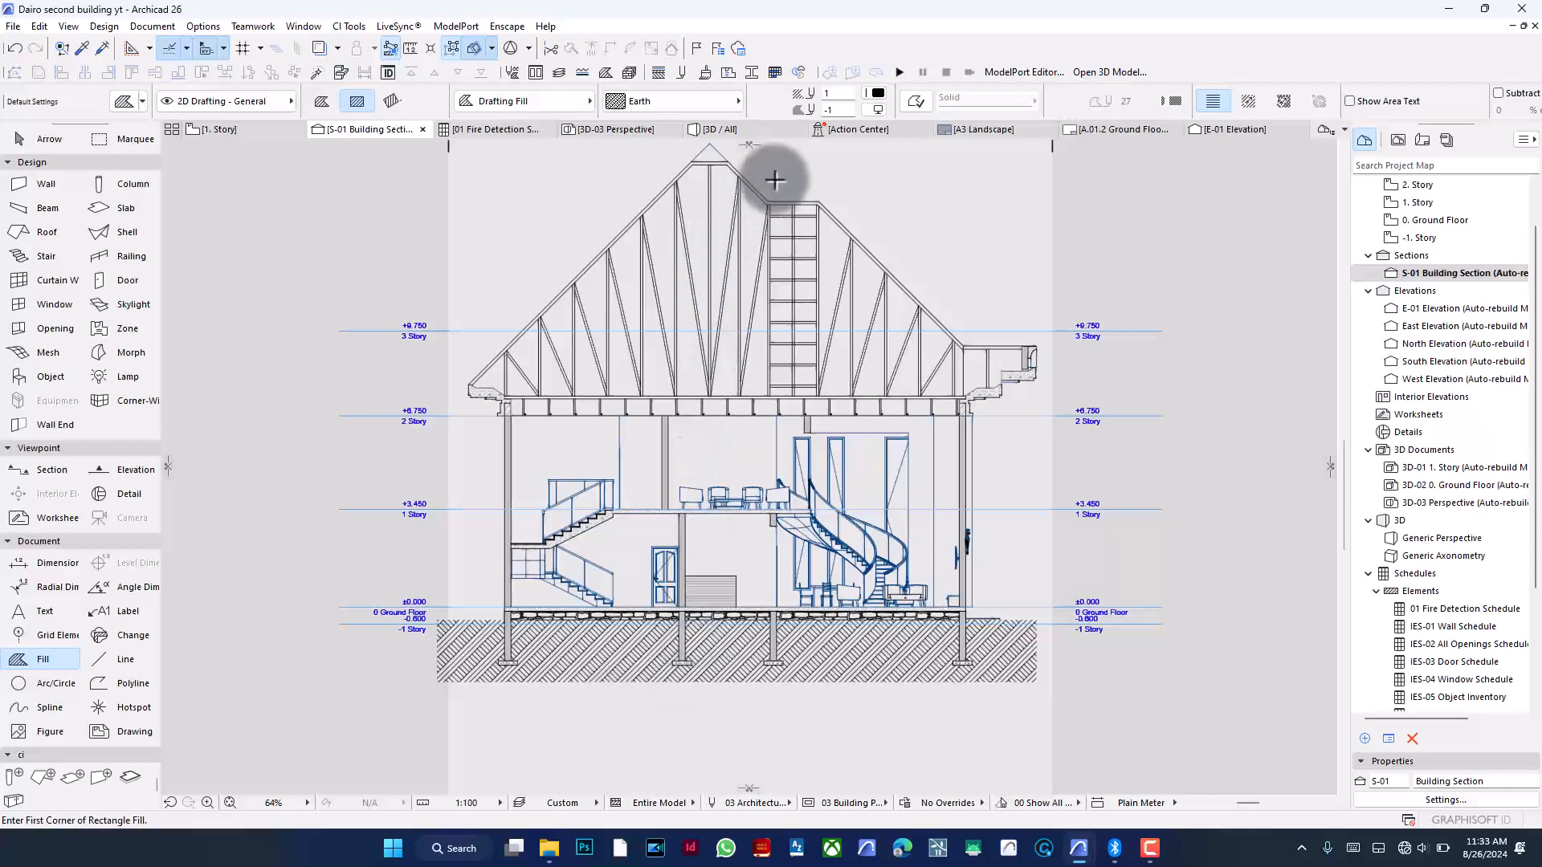
scroll(775, 180, "up", 1)
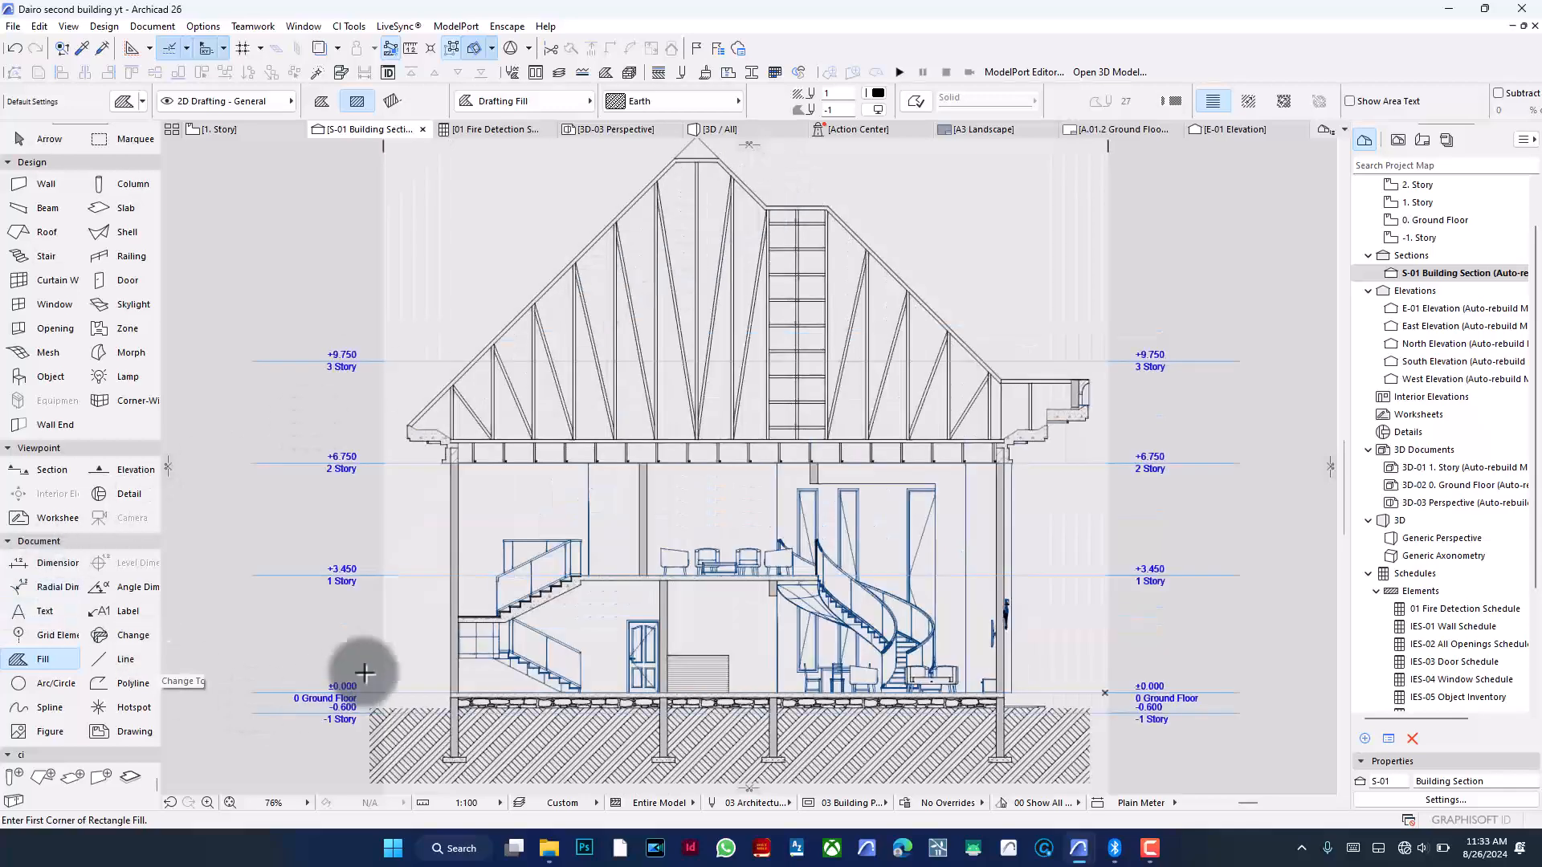
scroll(441, 706, "up", 7)
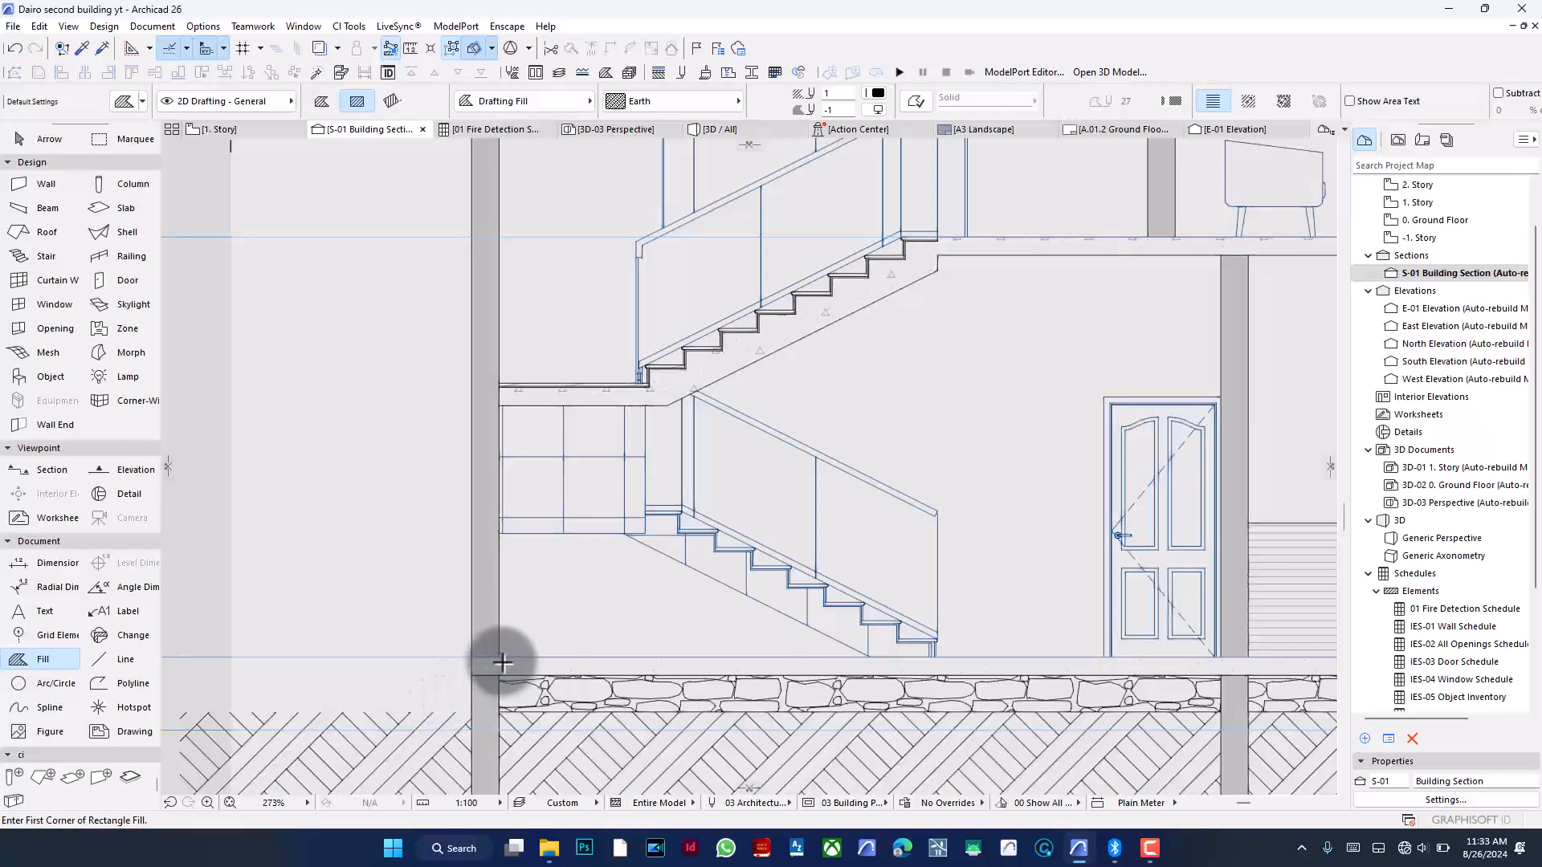
left_click(477, 631)
left_click(472, 630)
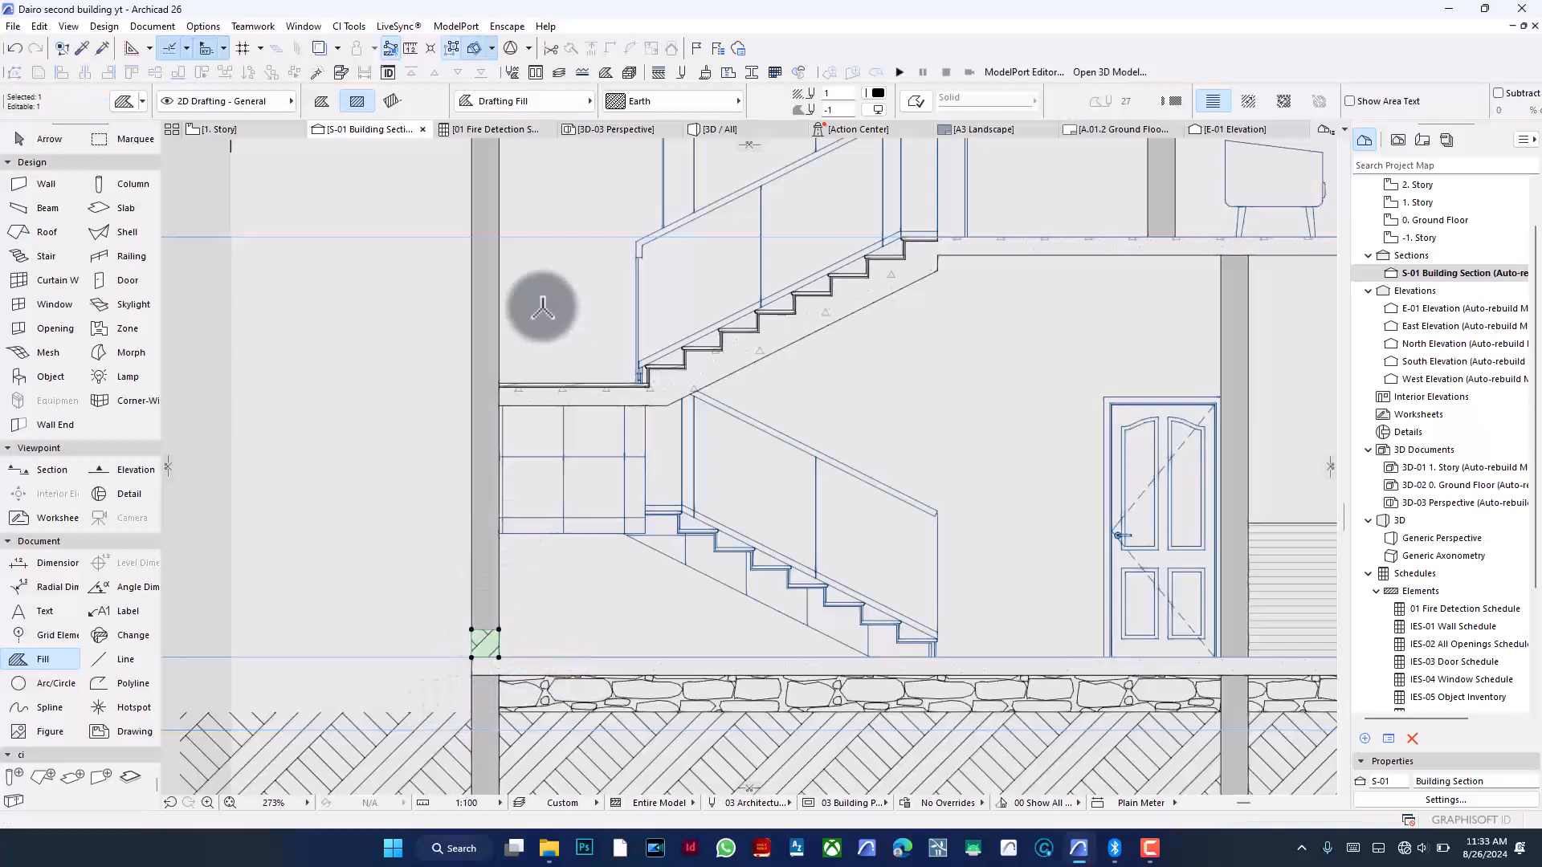
- Change the small fill's pattern to Structural Concrete and set a new pen colour
left_click(647, 103)
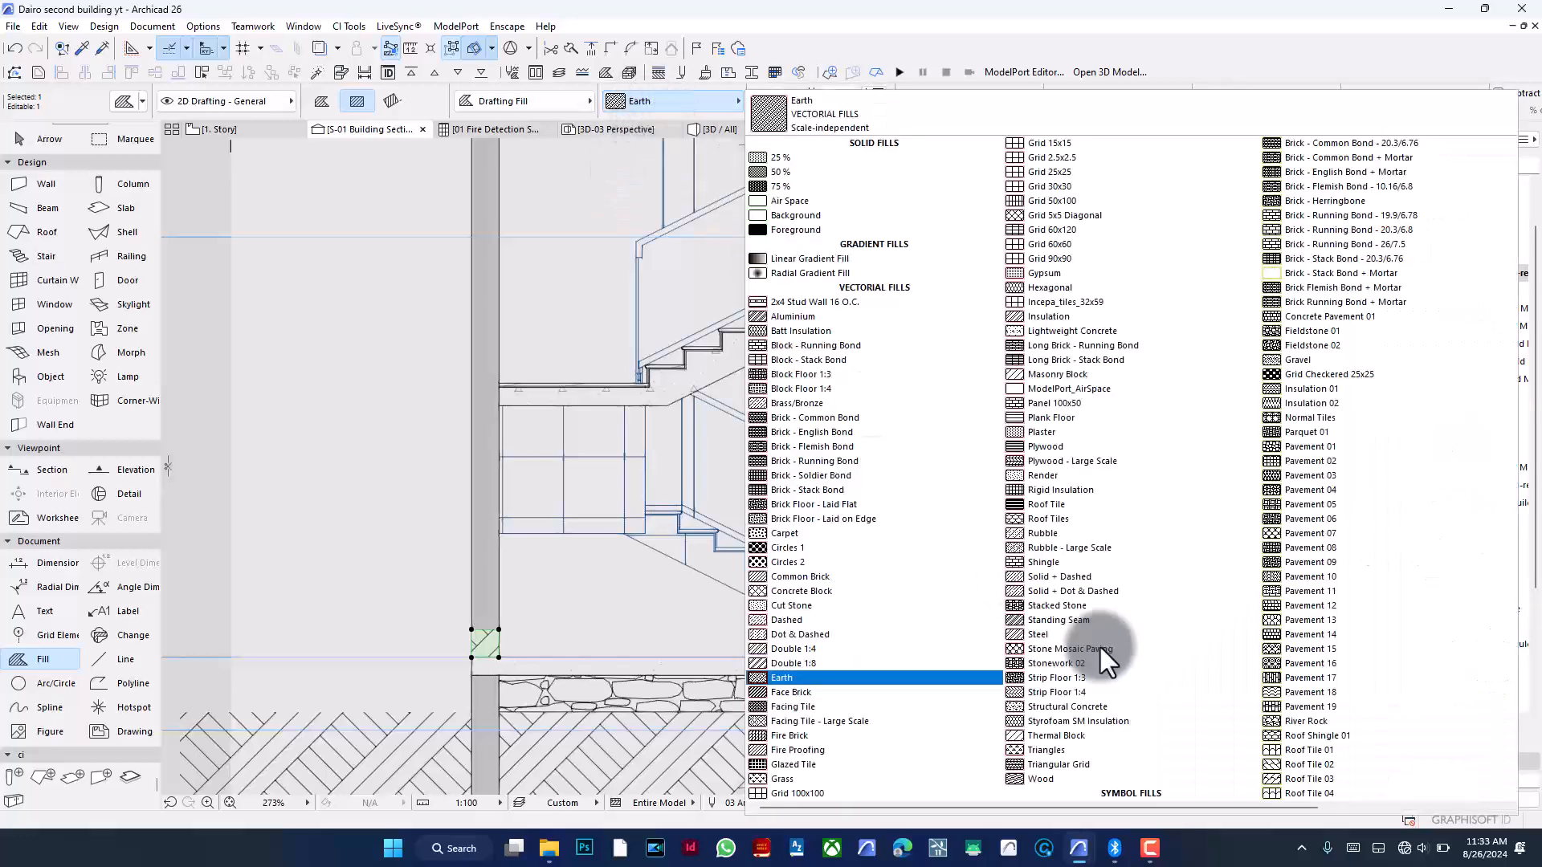
left_click(1076, 707)
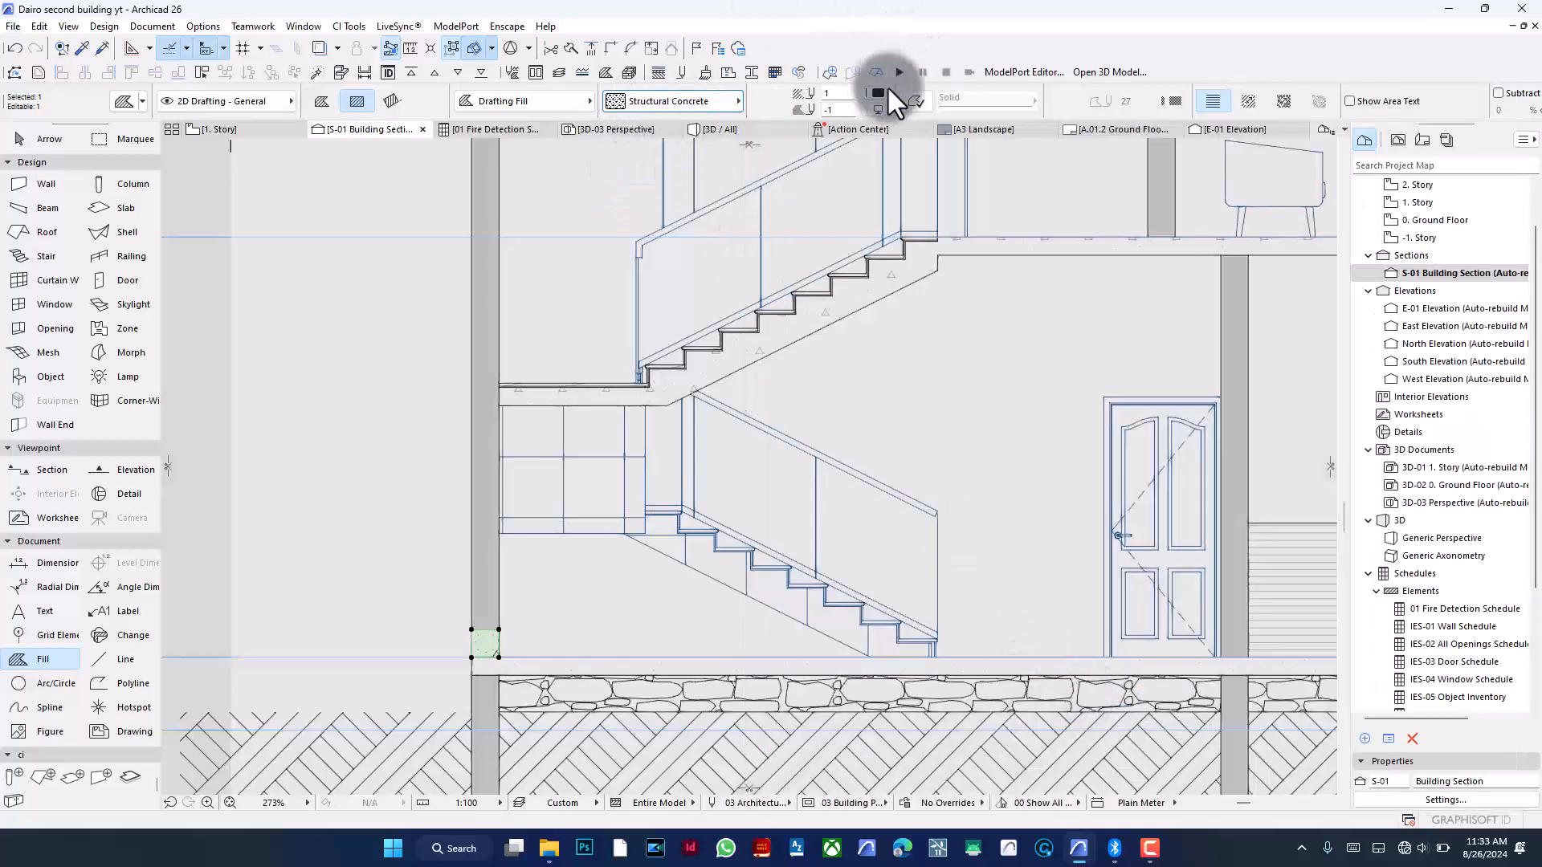
left_click(914, 100)
left_click(1169, 101)
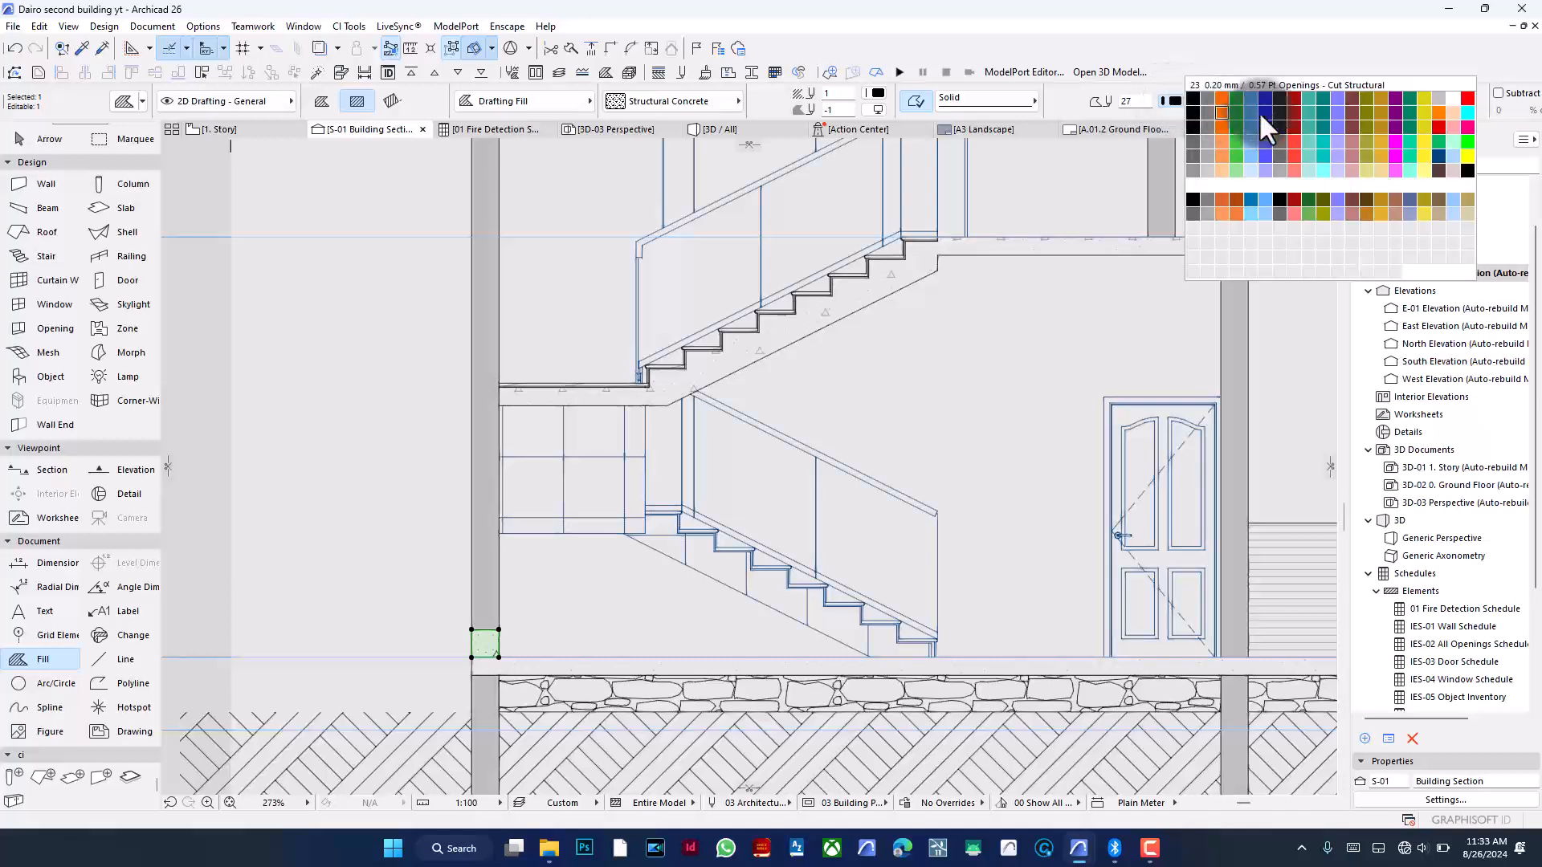
left_click(1283, 111)
- Move the small concrete fill straight up 2100 to the first floor slab level
key("ctrl+d")
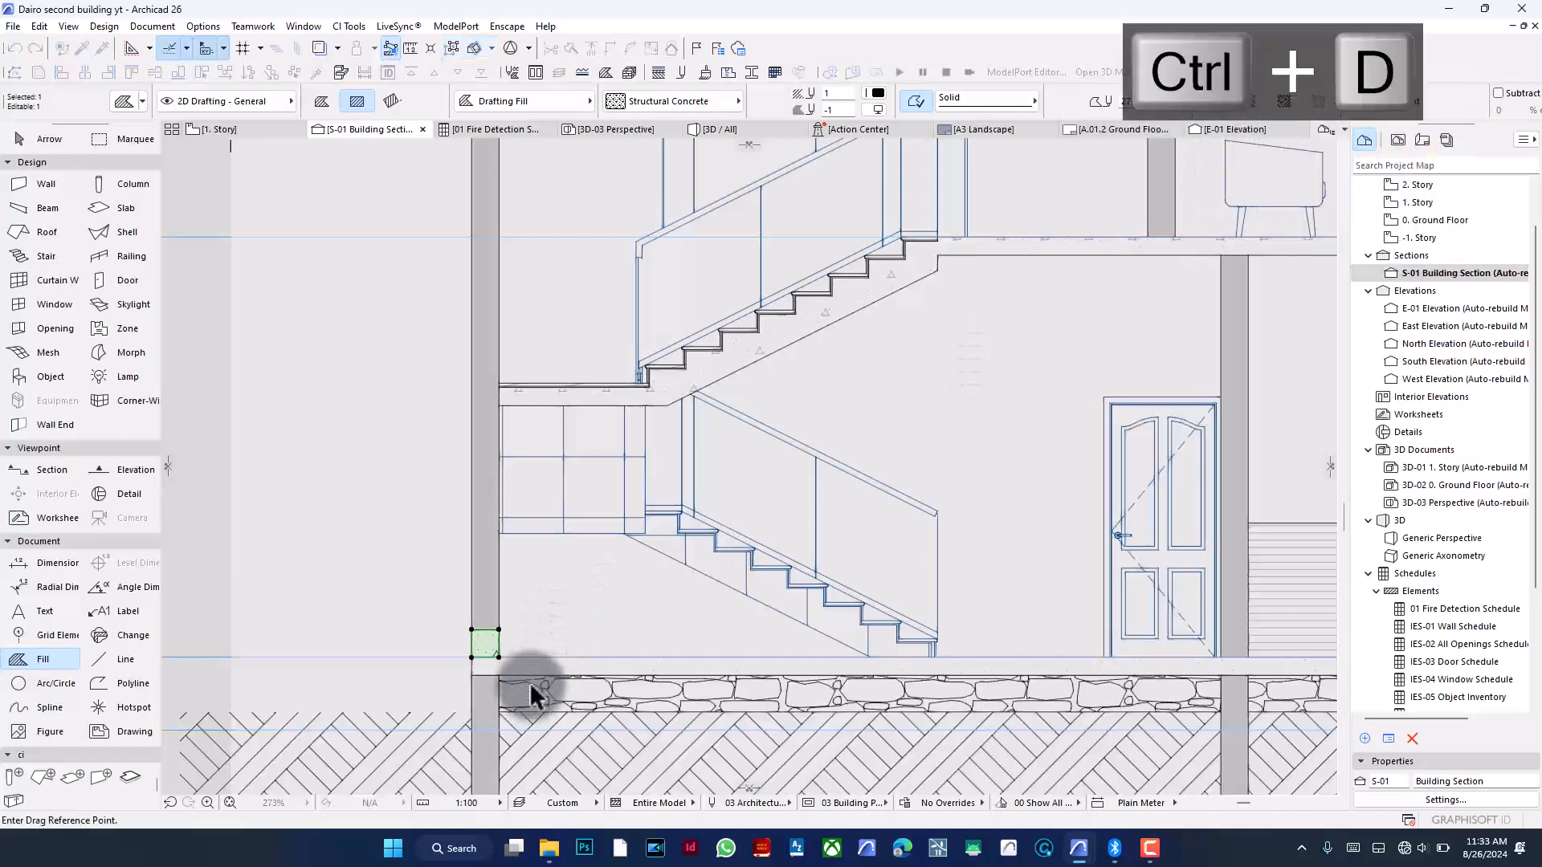
left_click(538, 656)
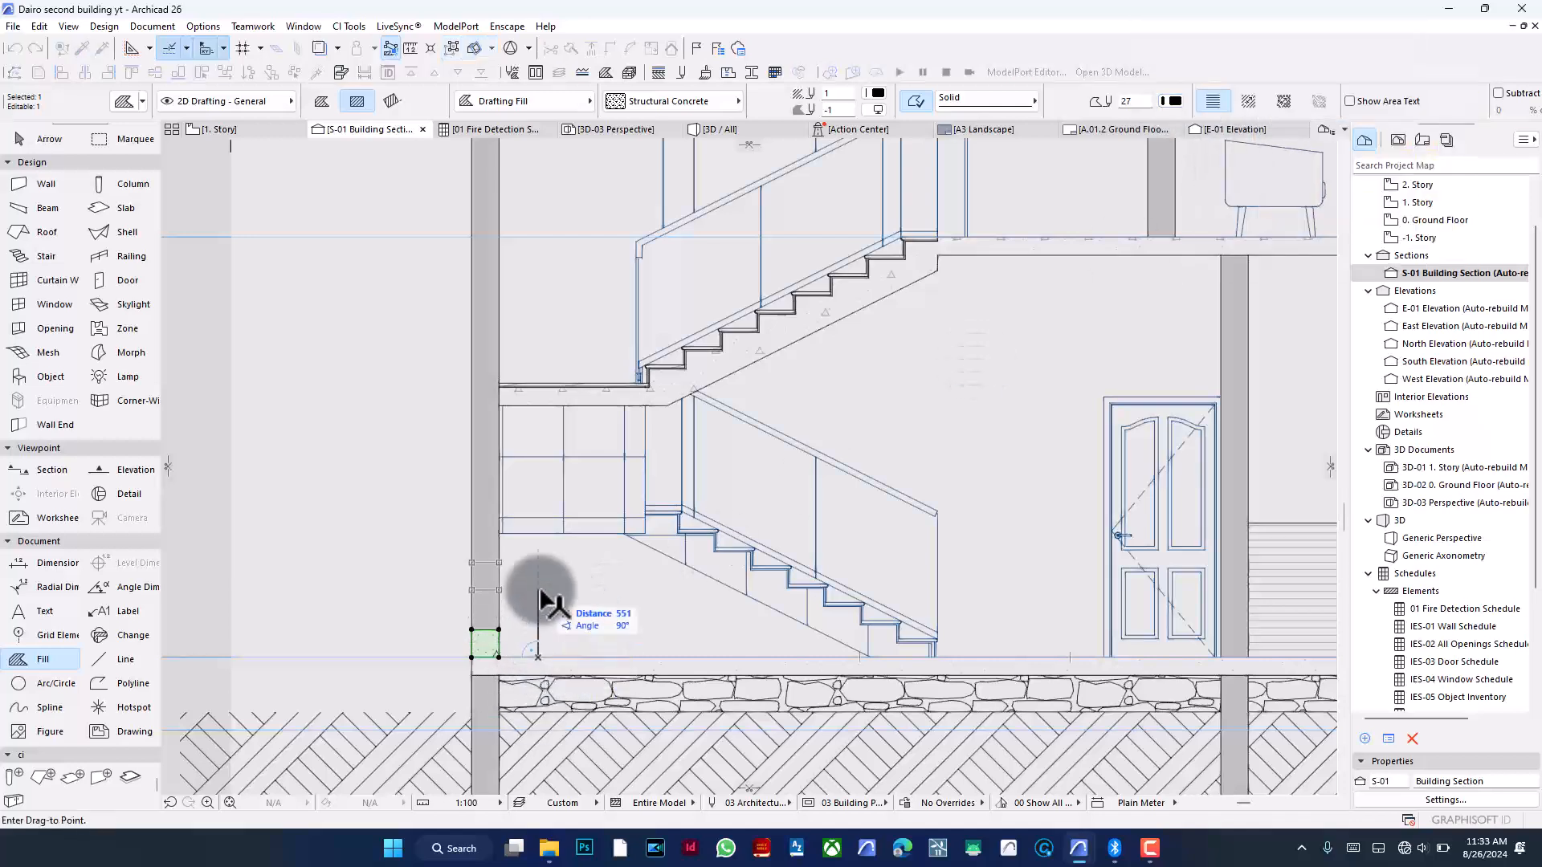
type("2100")
key("Return")
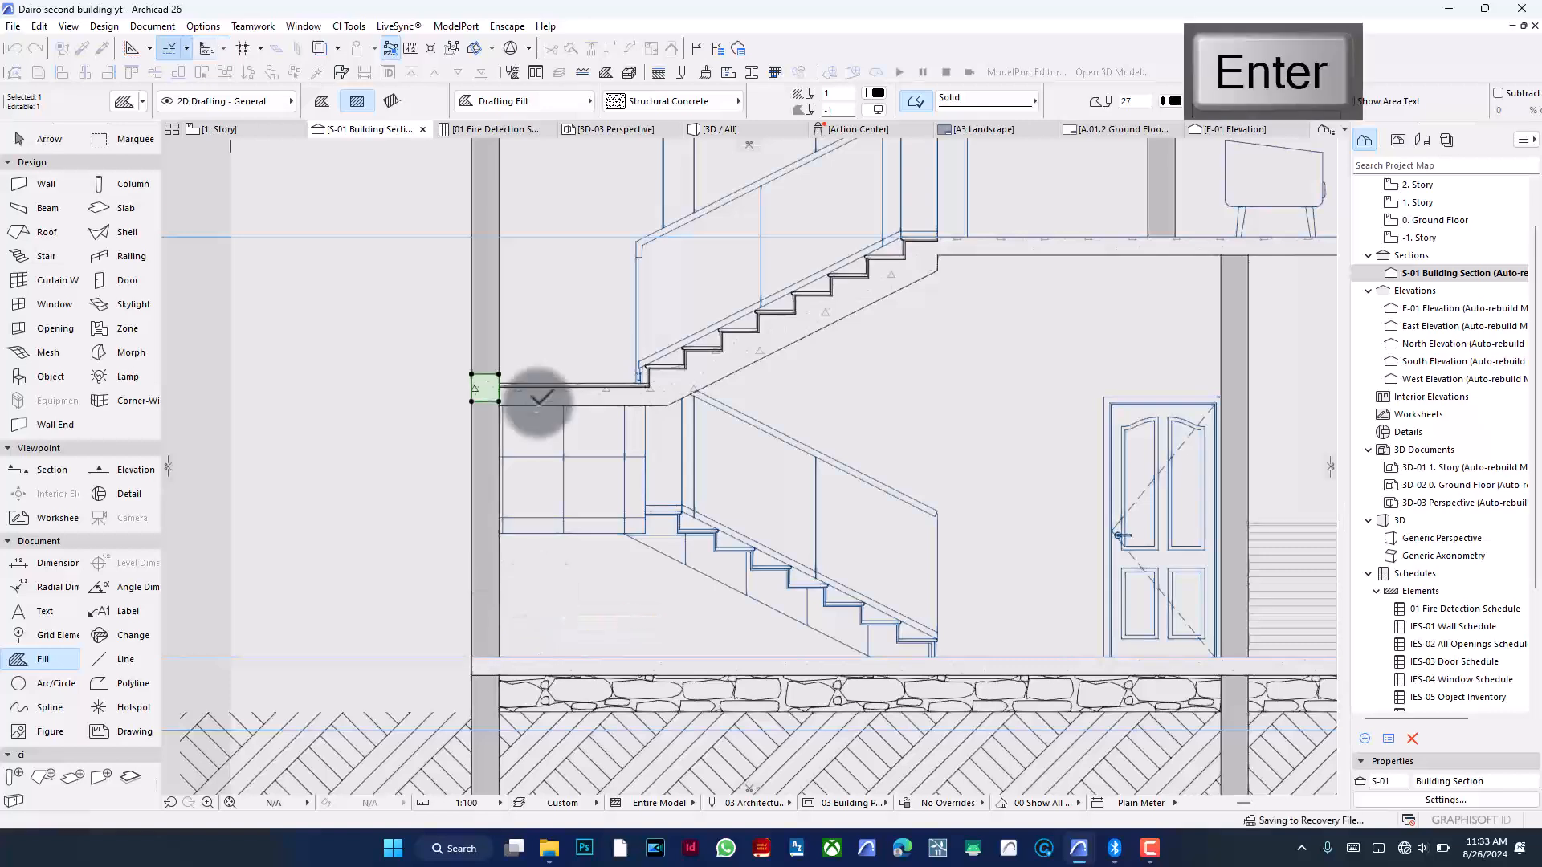
- Drag a copy of the small concrete fill horizontally across to the right exterior wall at the same level
key("ctrl+d")
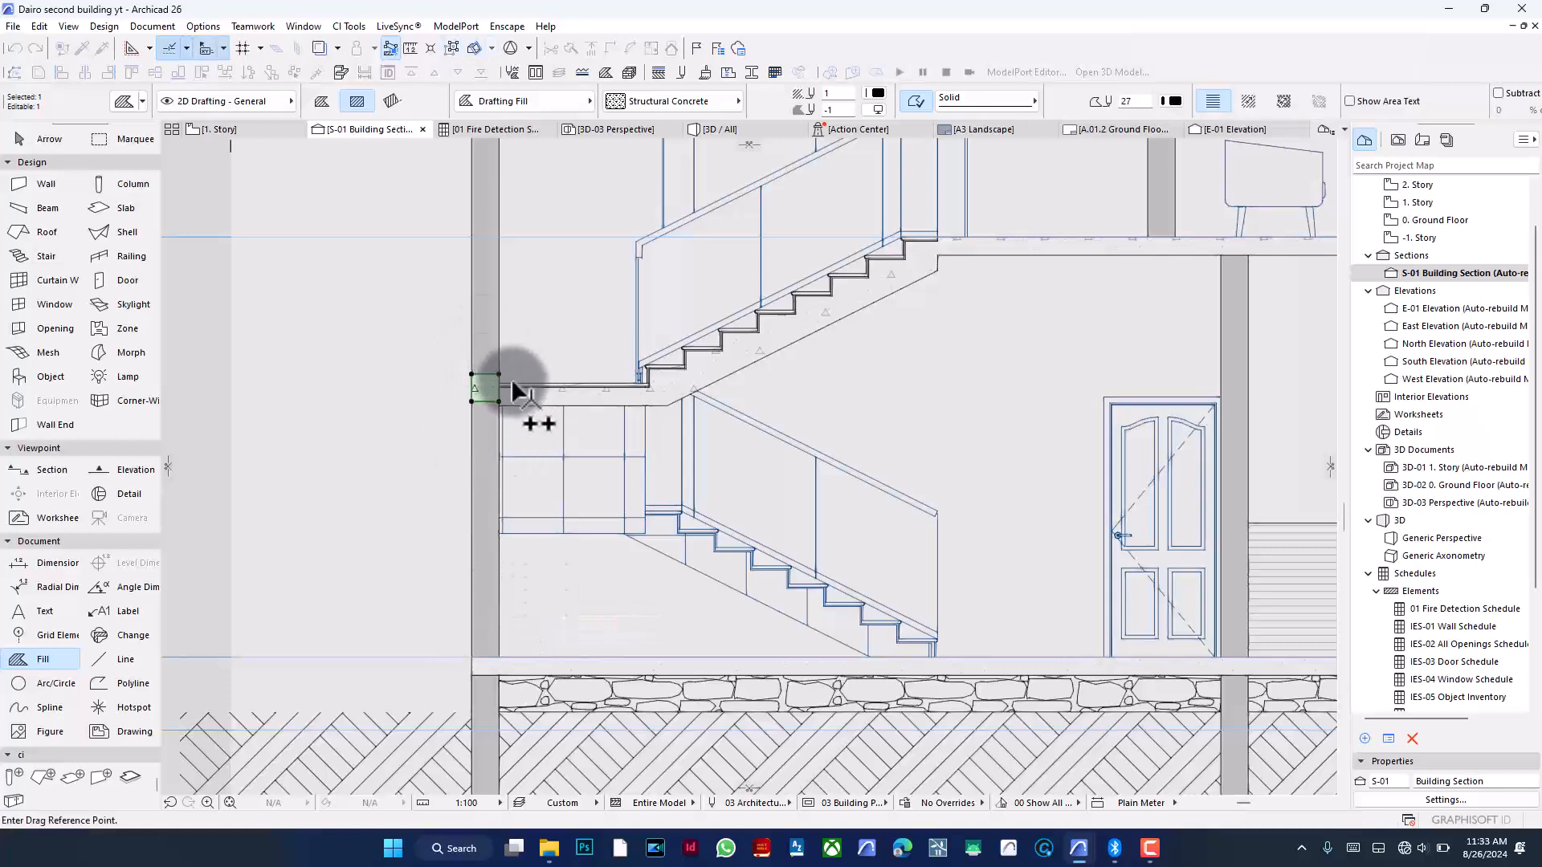
left_click(499, 373)
scroll(440, 384, "down", 2)
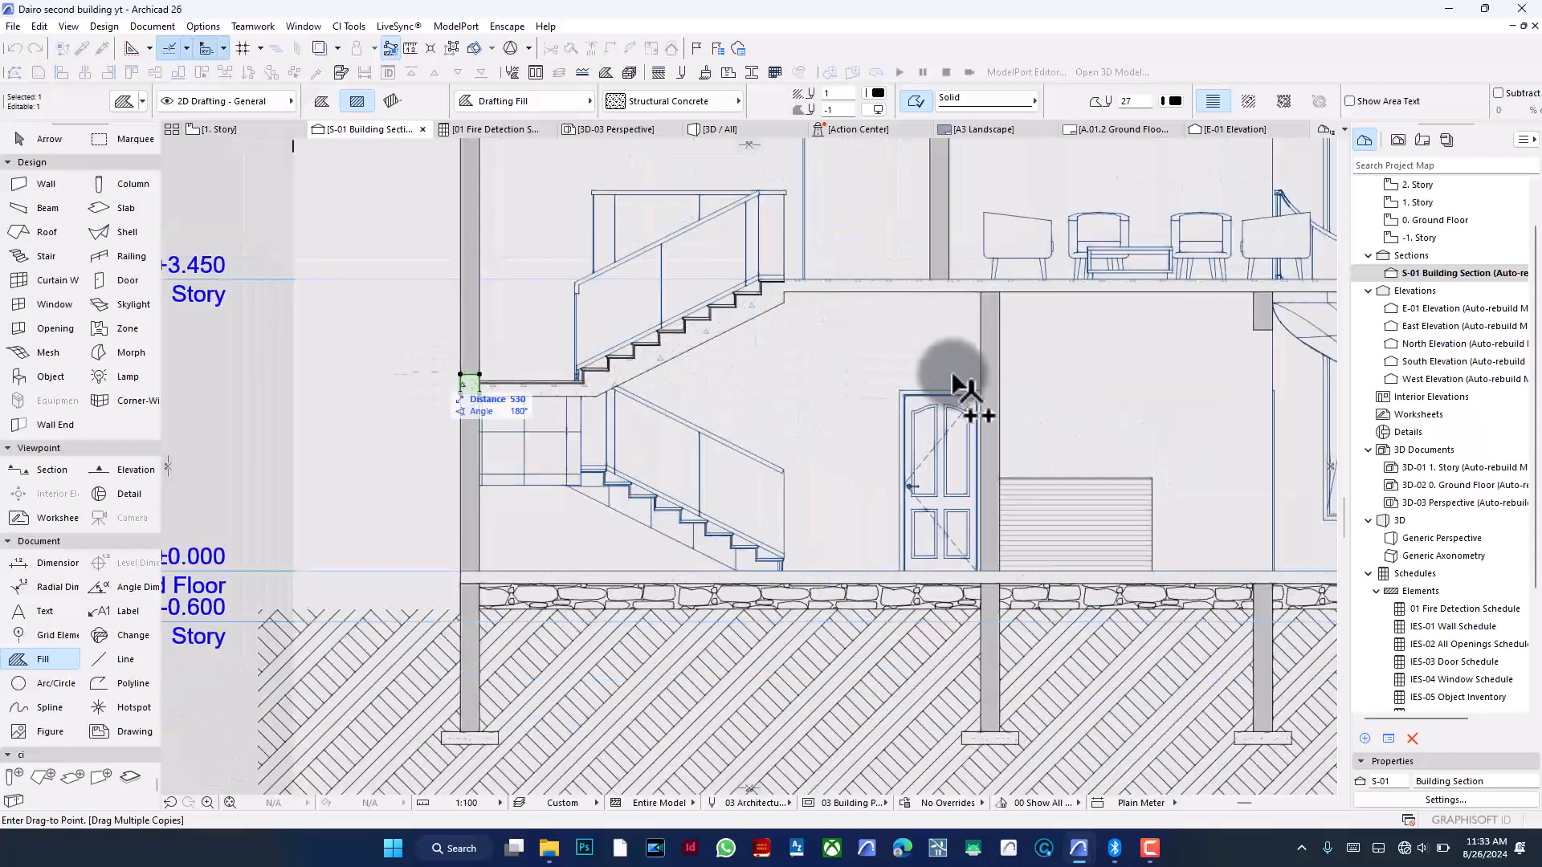
left_click(993, 375)
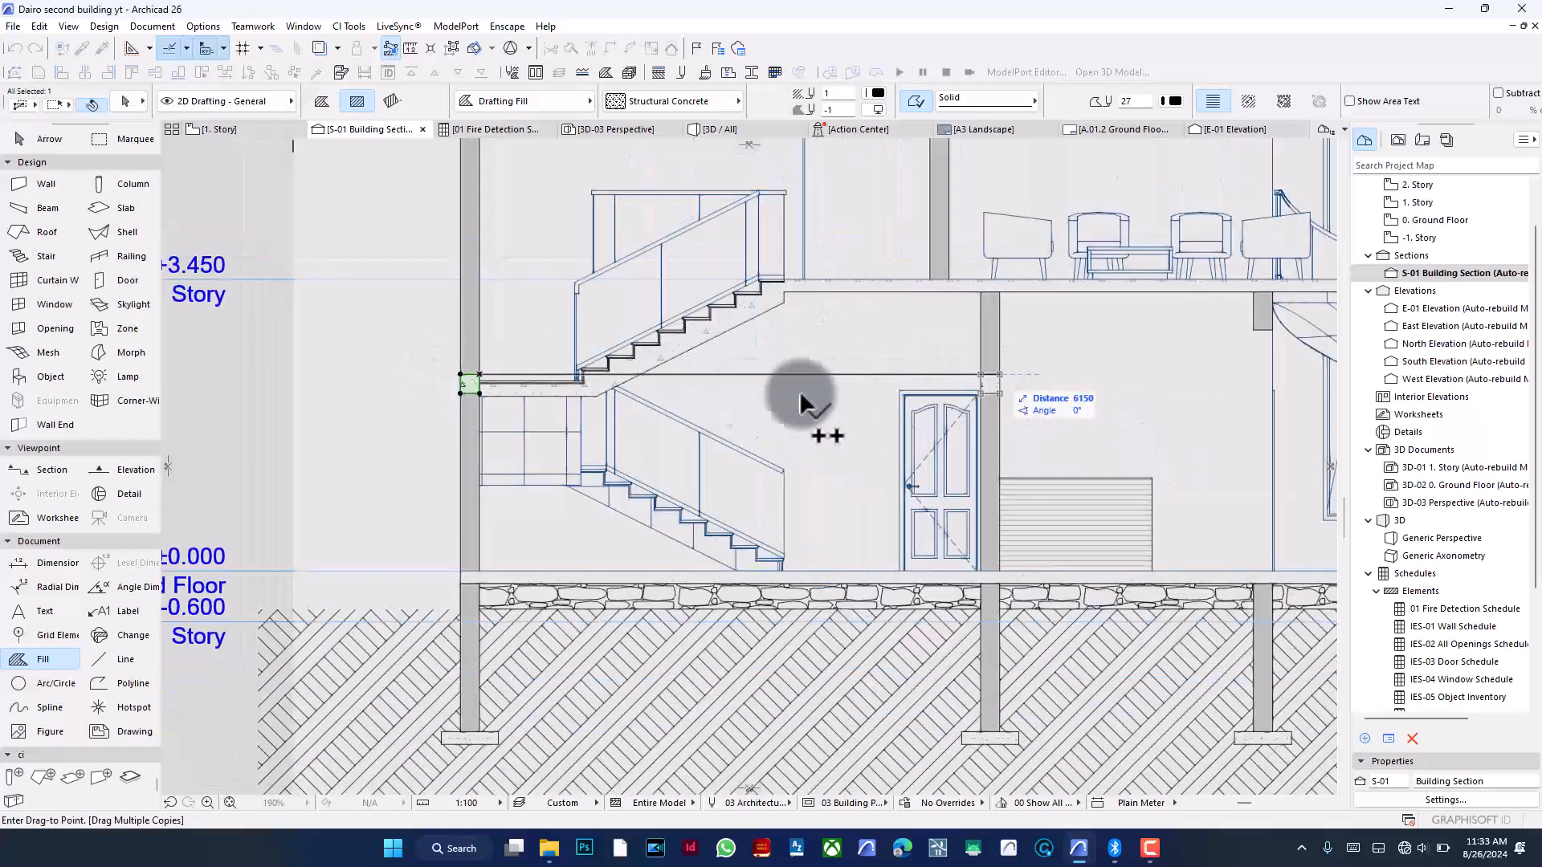
scroll(644, 409, "down", 2)
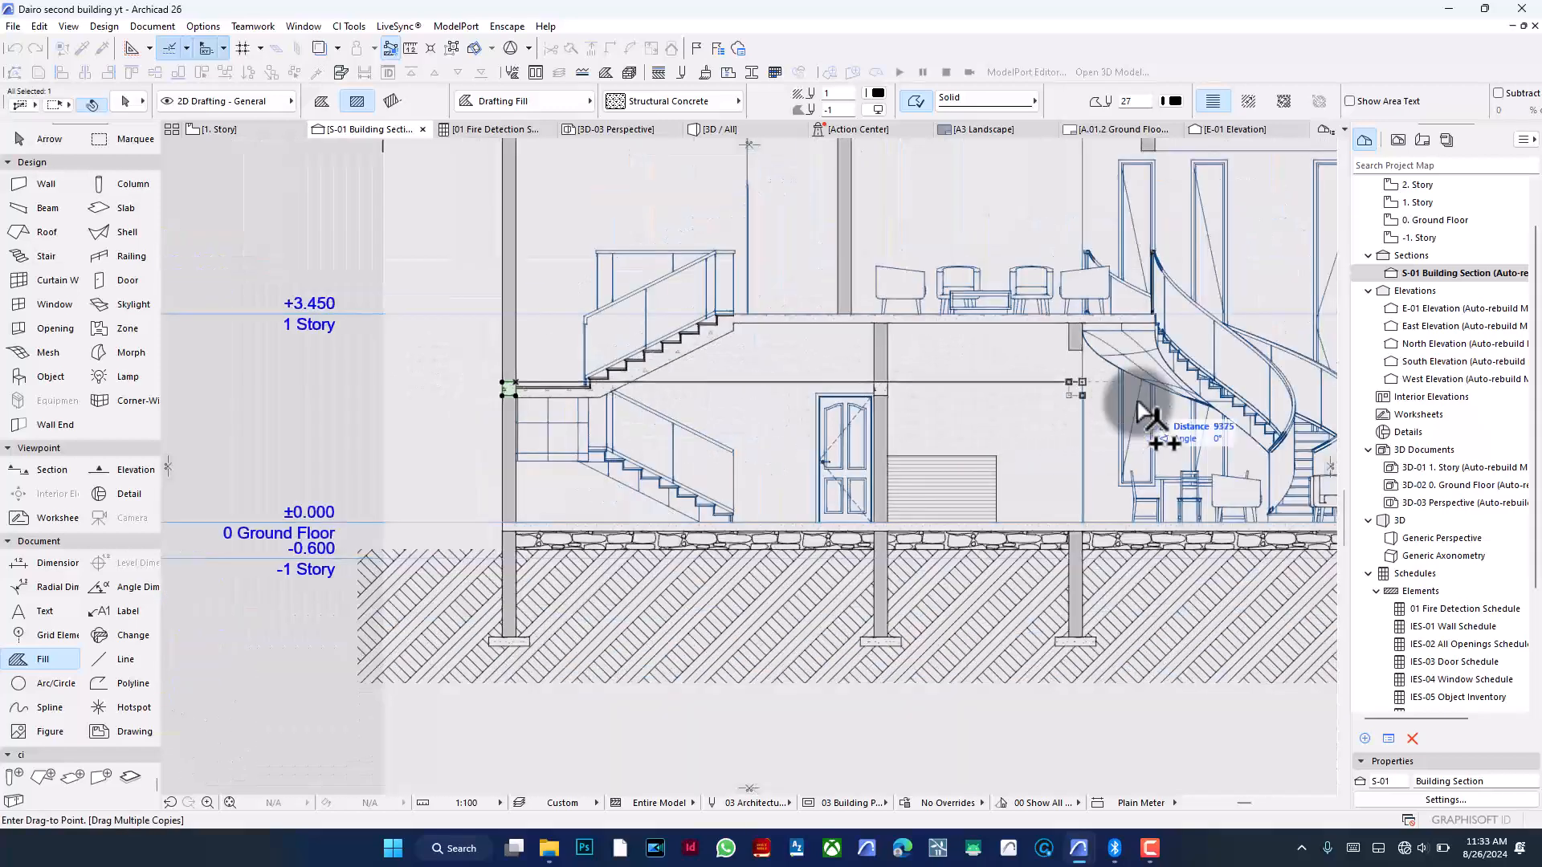
scroll(648, 404, "down", 2)
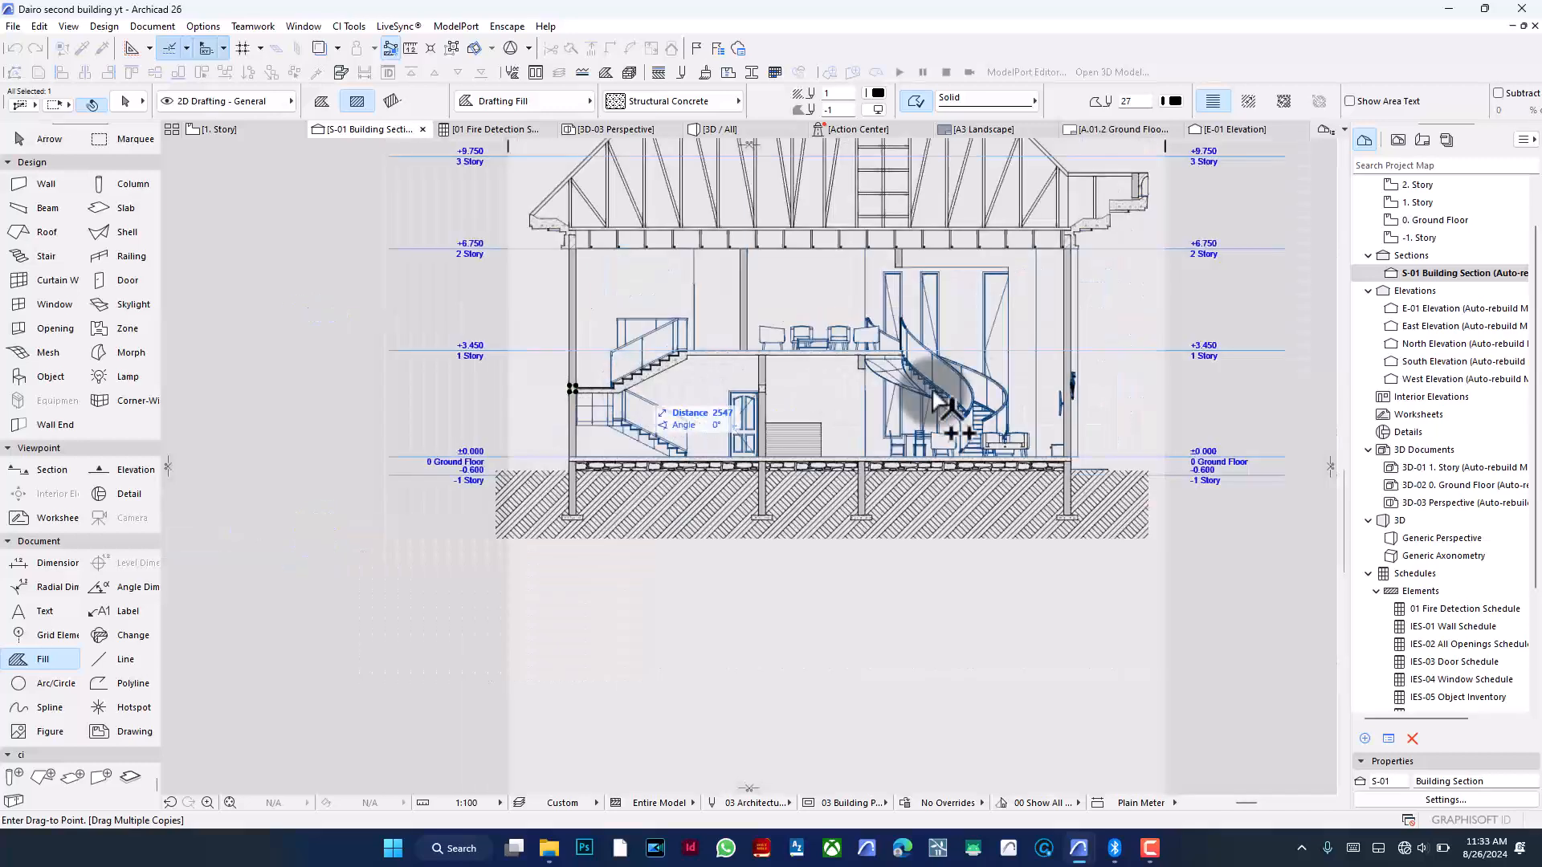
scroll(1074, 388, "up", 3)
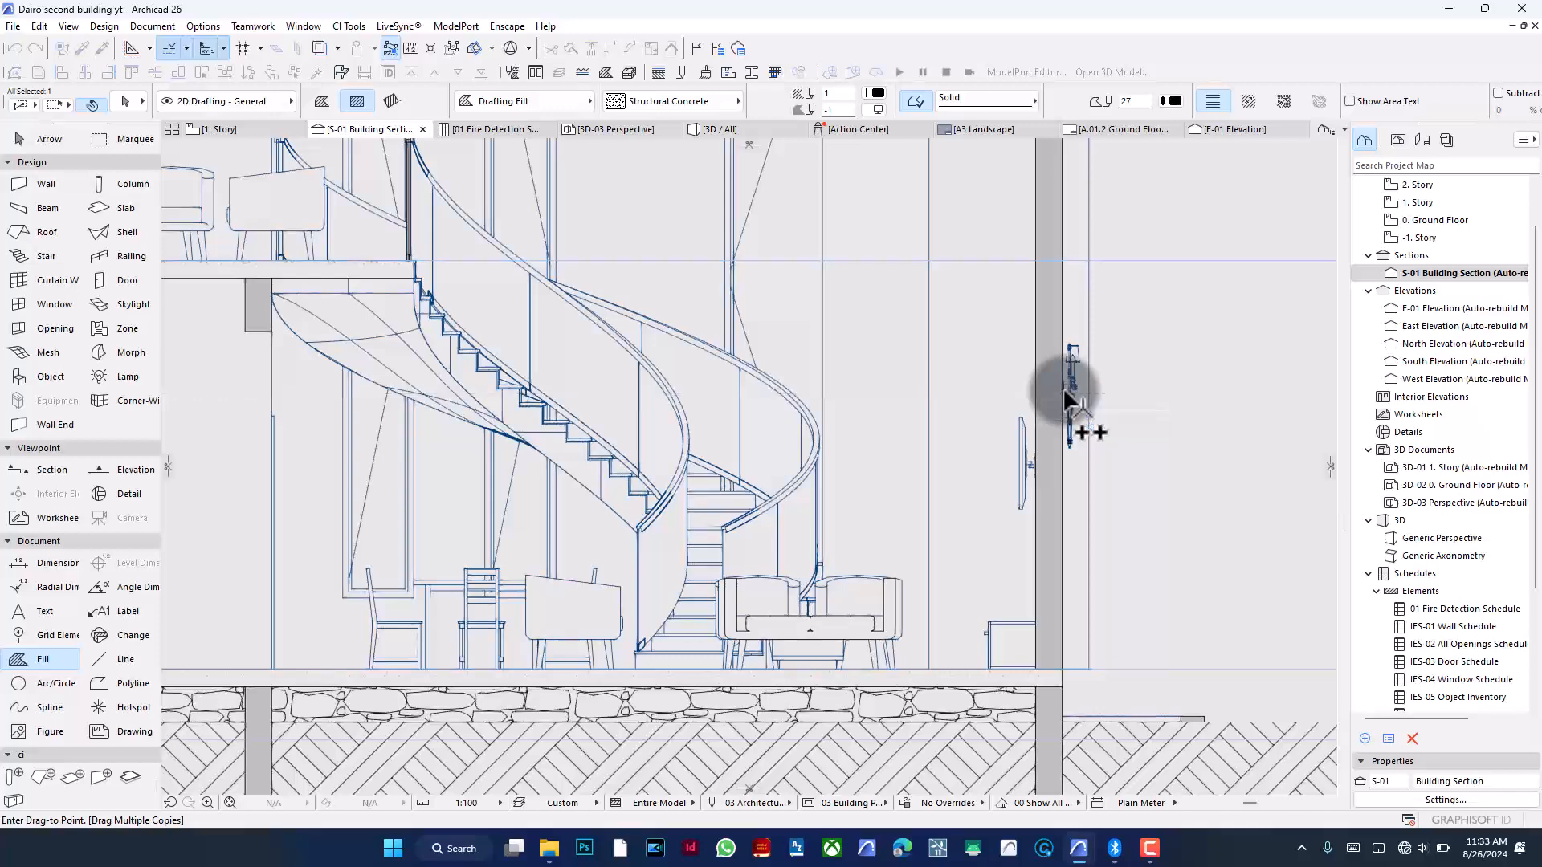
scroll(1065, 391, "up", 5)
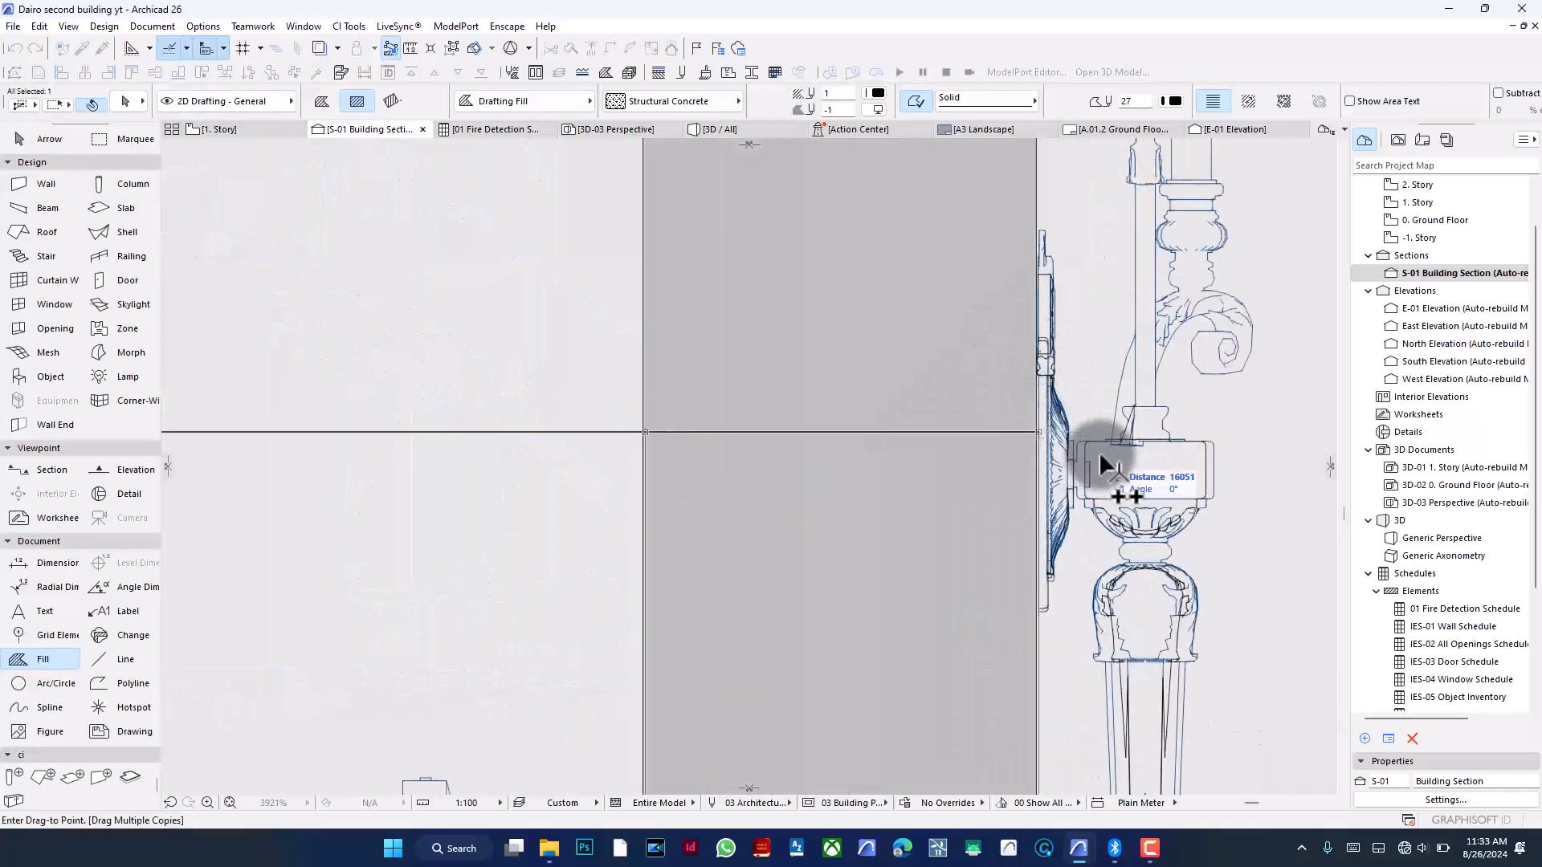
left_click(1037, 435)
key("Escape")
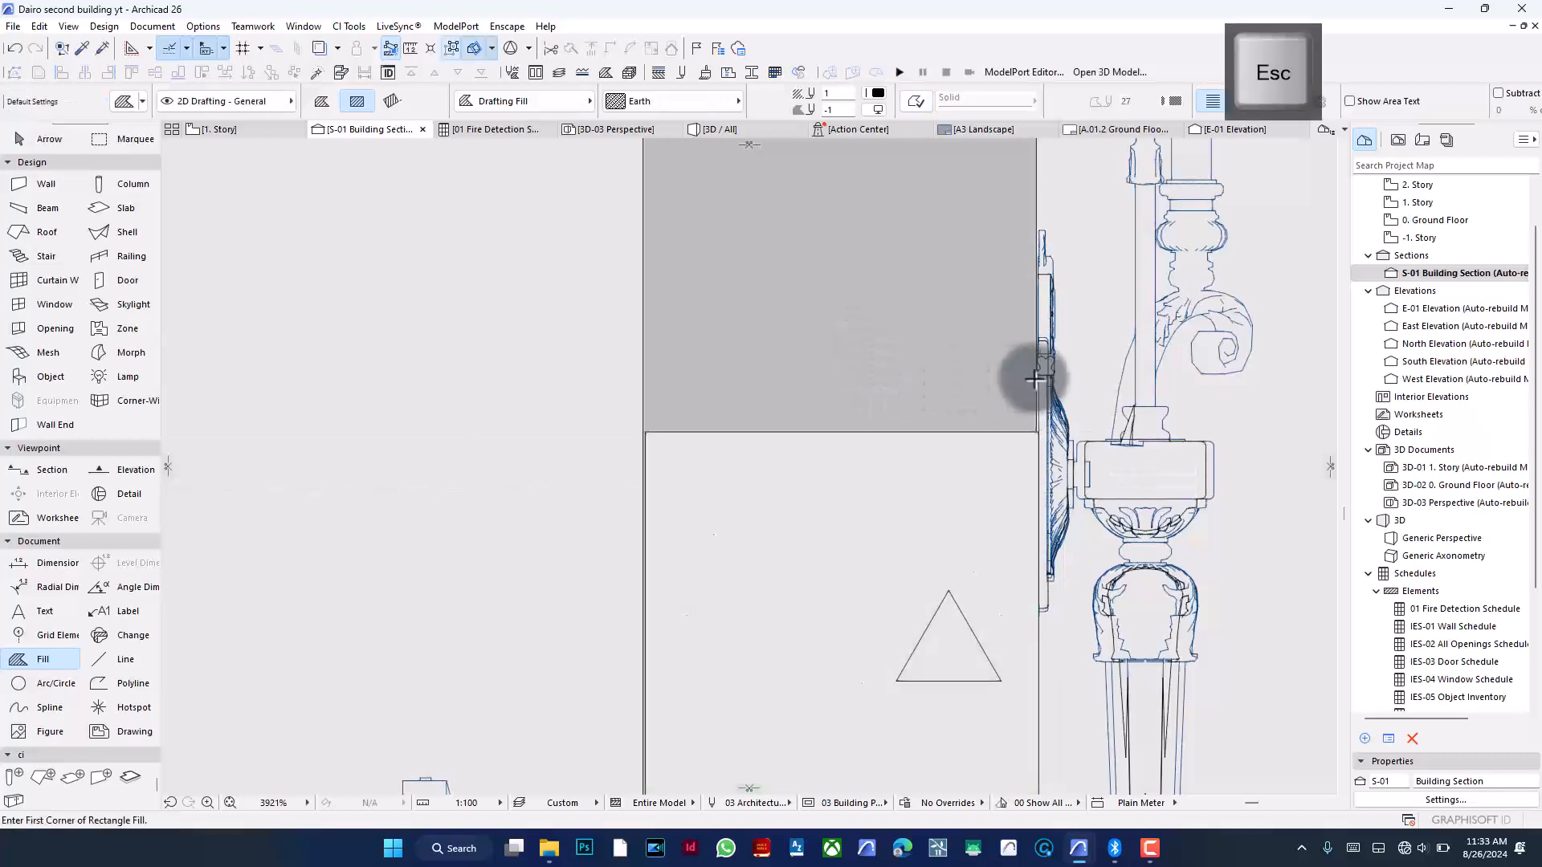
scroll(638, 437, "up", 10)
key("shift")
left_click(648, 578, "shift")
key("ctrl+d")
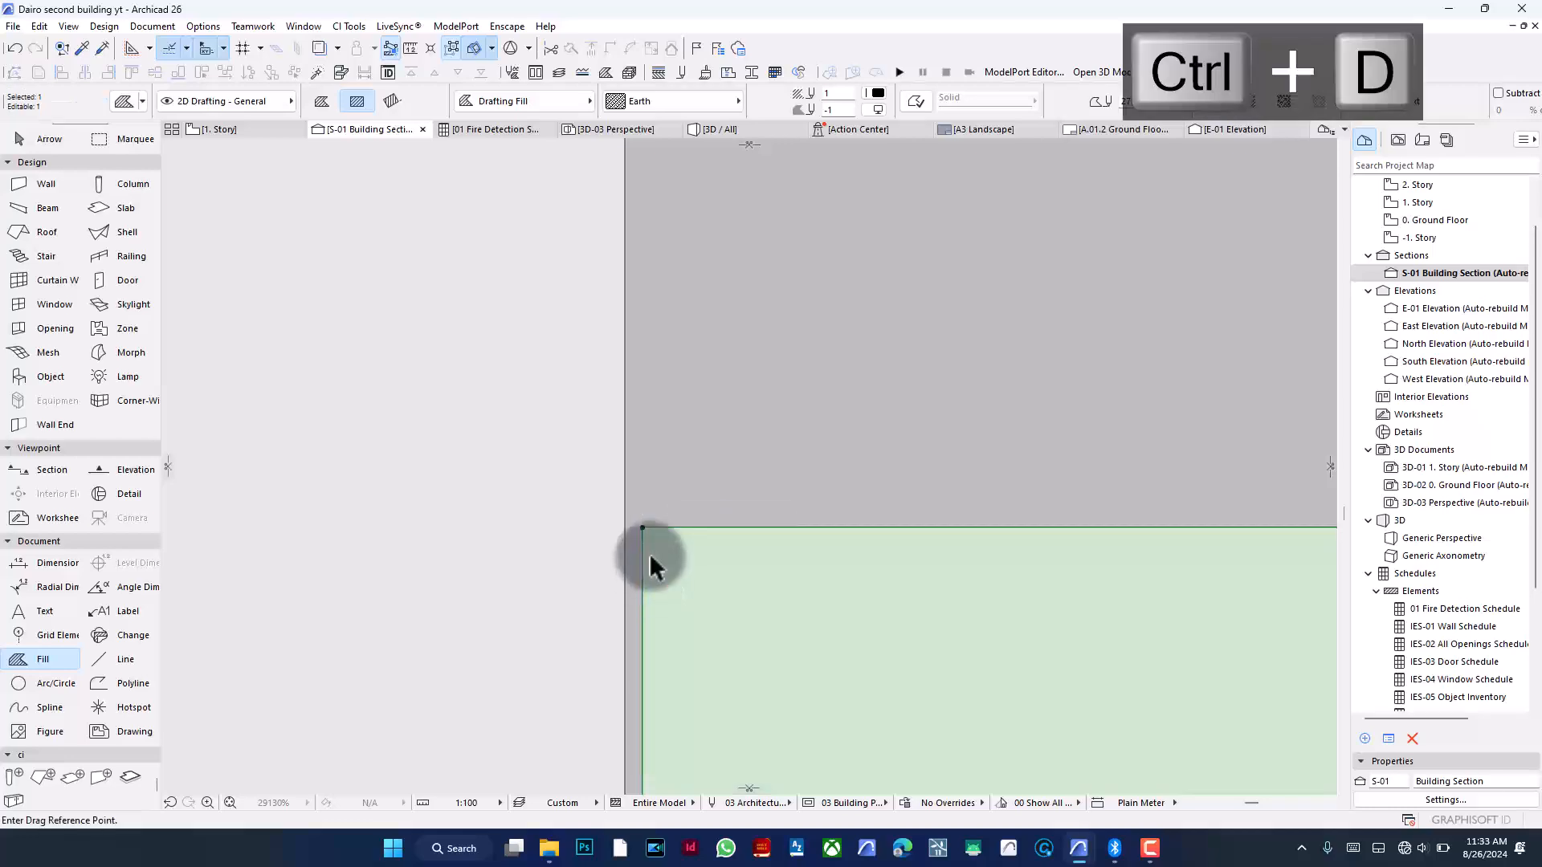
left_click(642, 528)
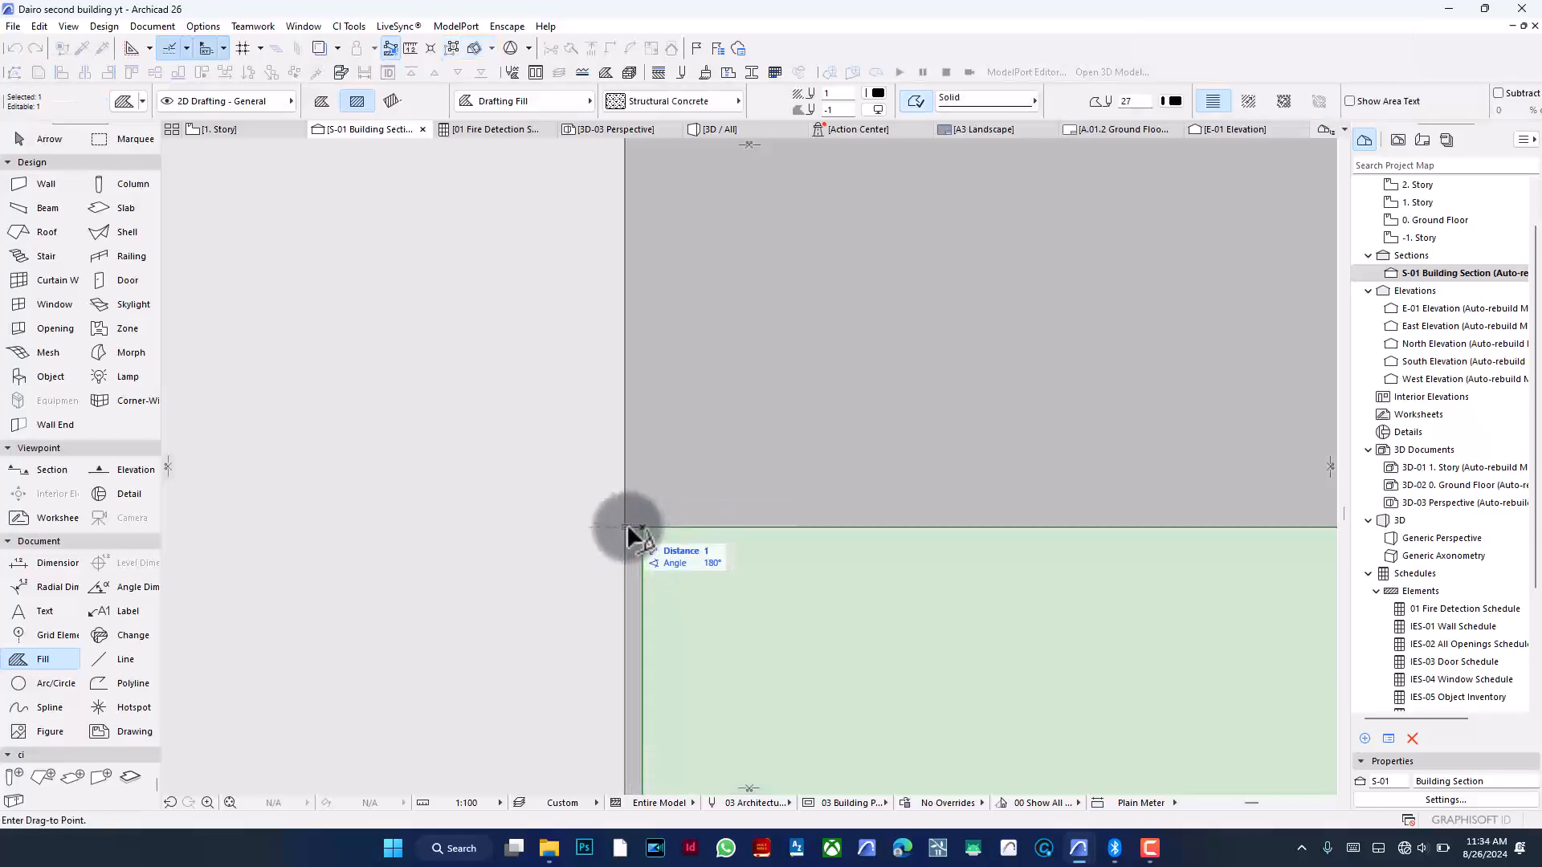
scroll(911, 485, "down", 5)
scroll(998, 462, "down", 10)
scroll(778, 448, "up", 3)
scroll(784, 437, "up", 2)
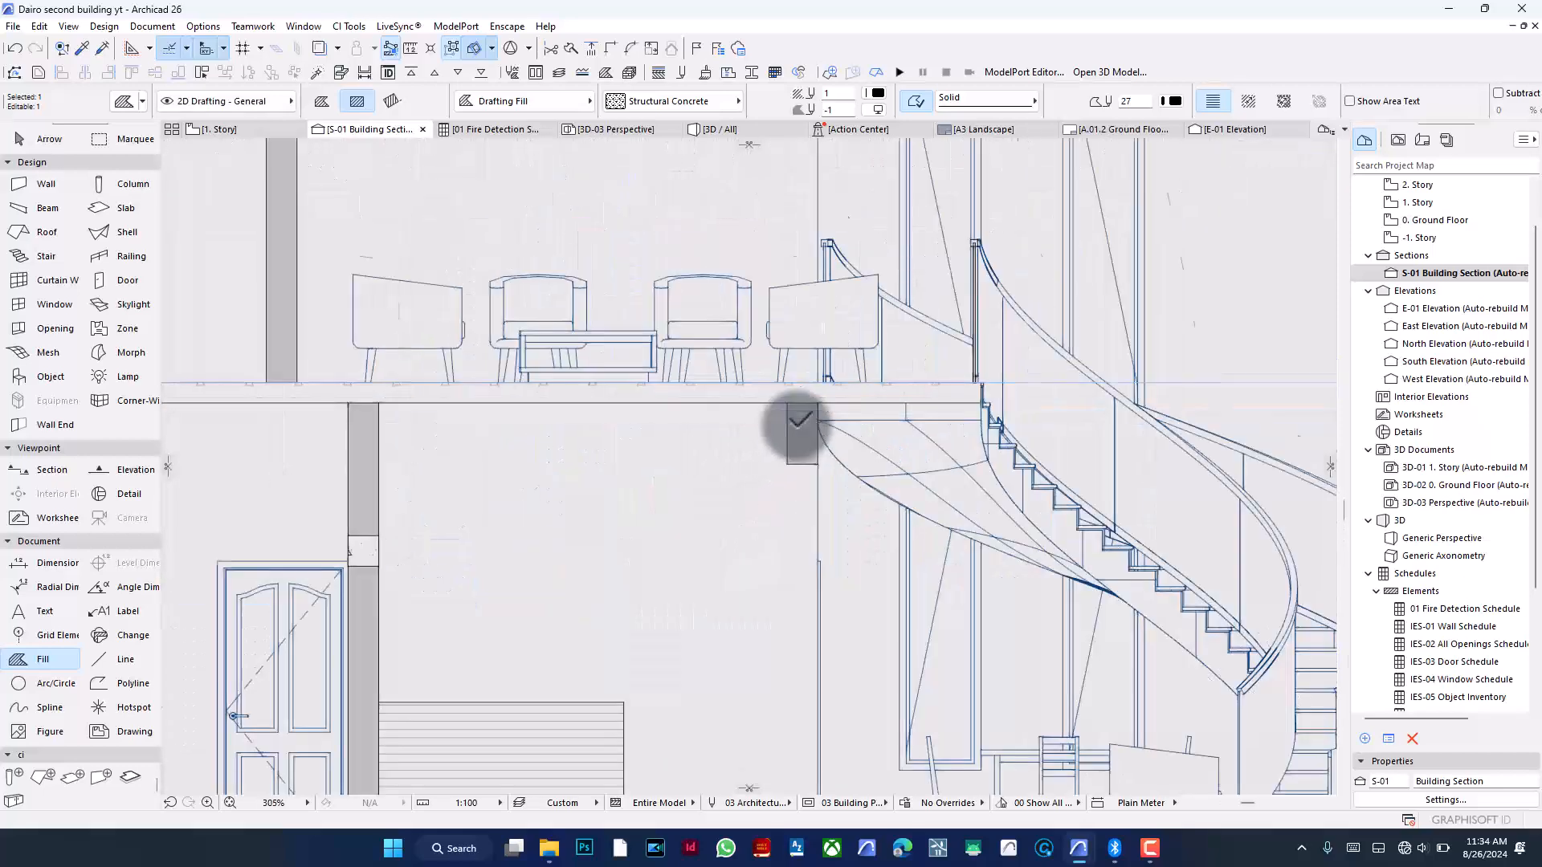
scroll(799, 420, "up", 2)
key("Escape")
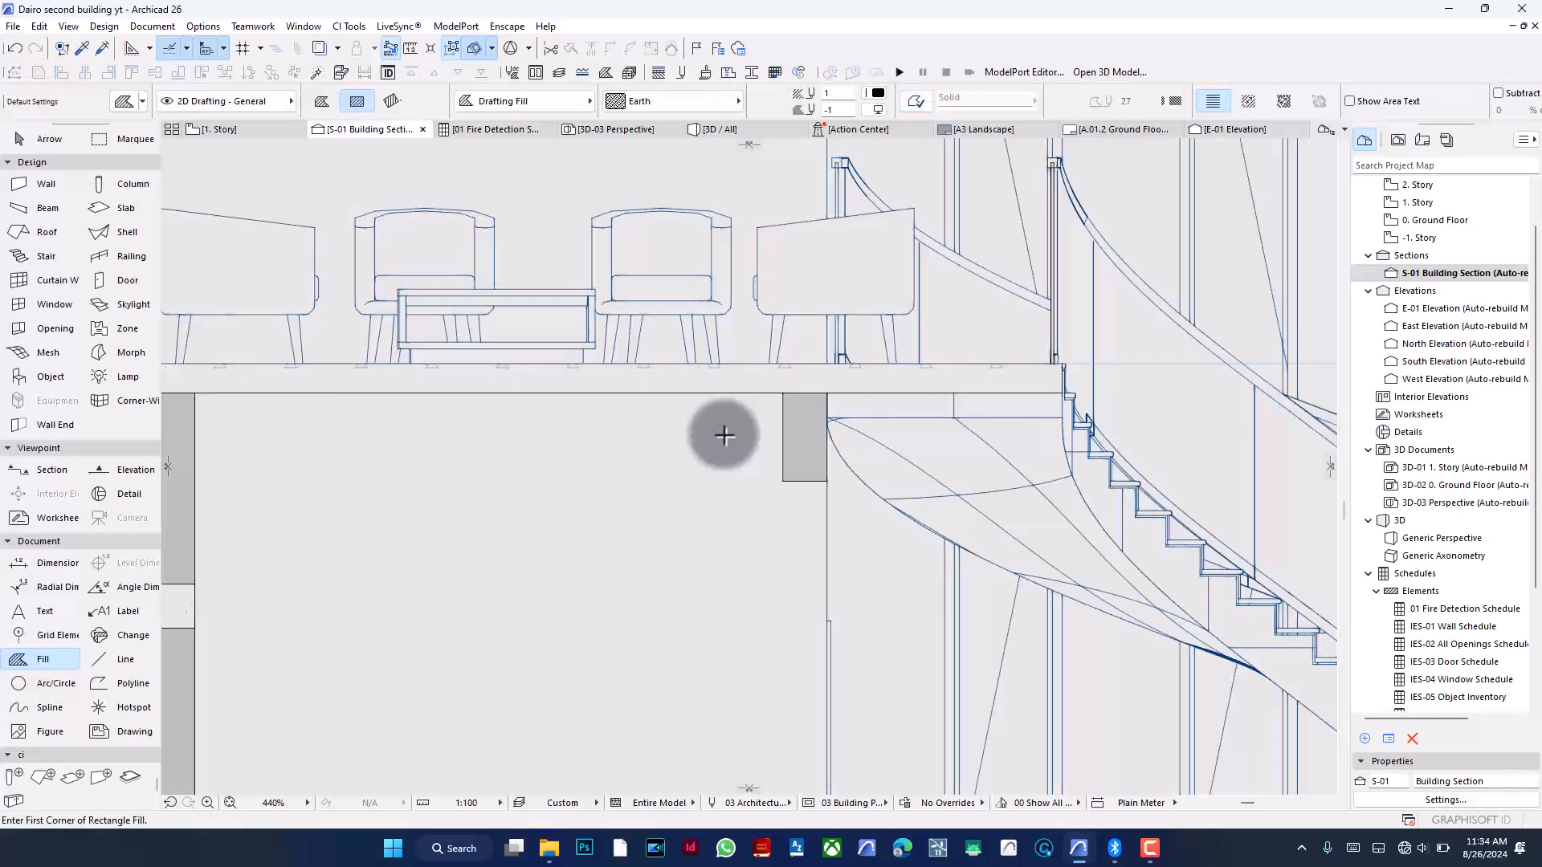
- Pick up the Structural Concrete fill settings and draw a rectangle fill at the interior column just below the first floor slab
scroll(747, 424, "down", 4)
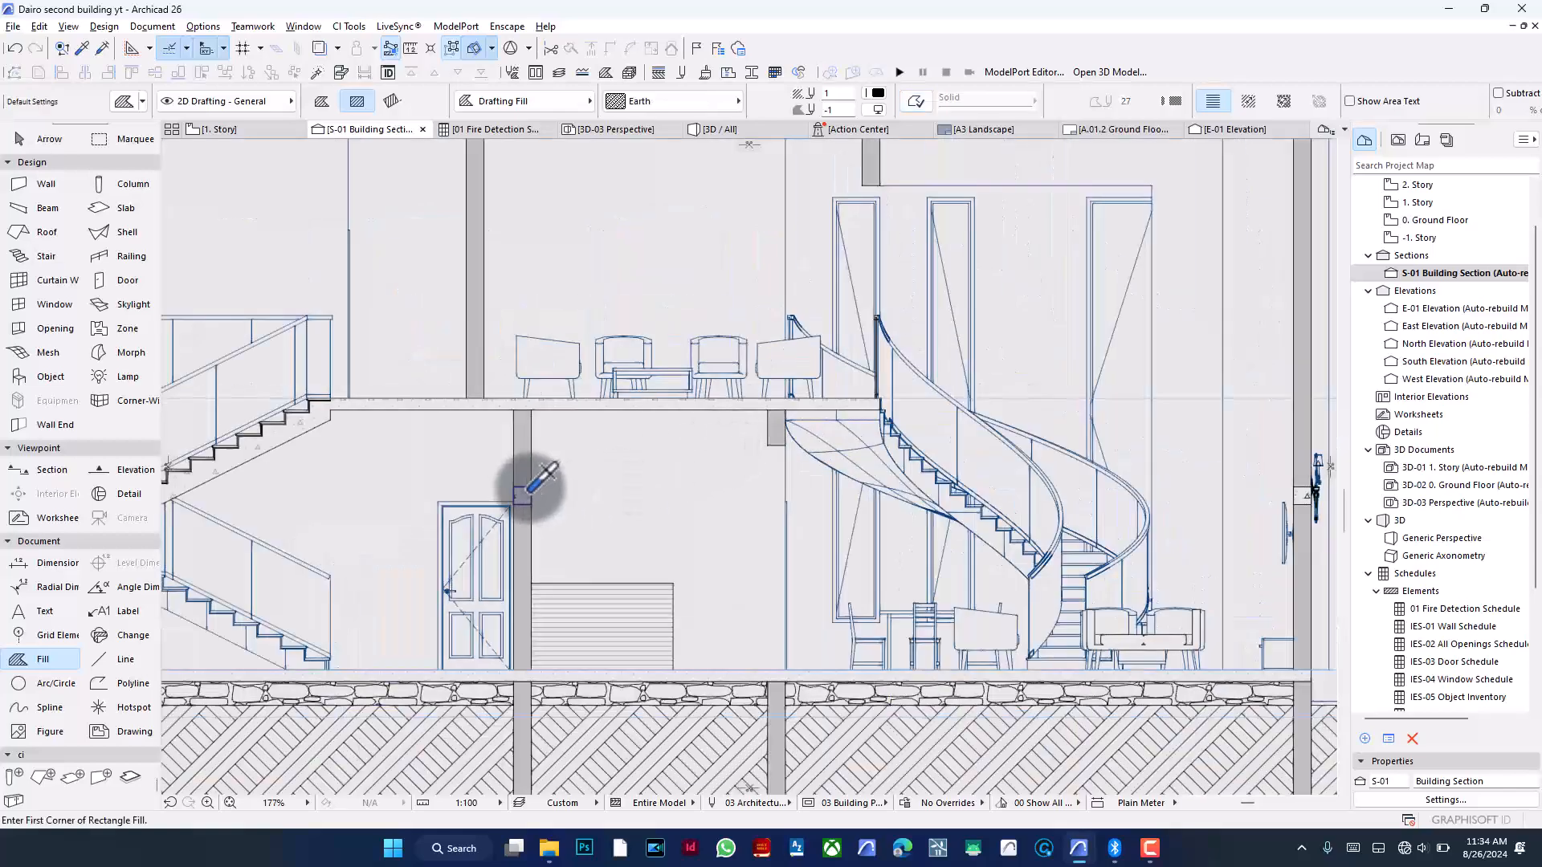
left_click(528, 492, "alt")
scroll(766, 417, "up", 9)
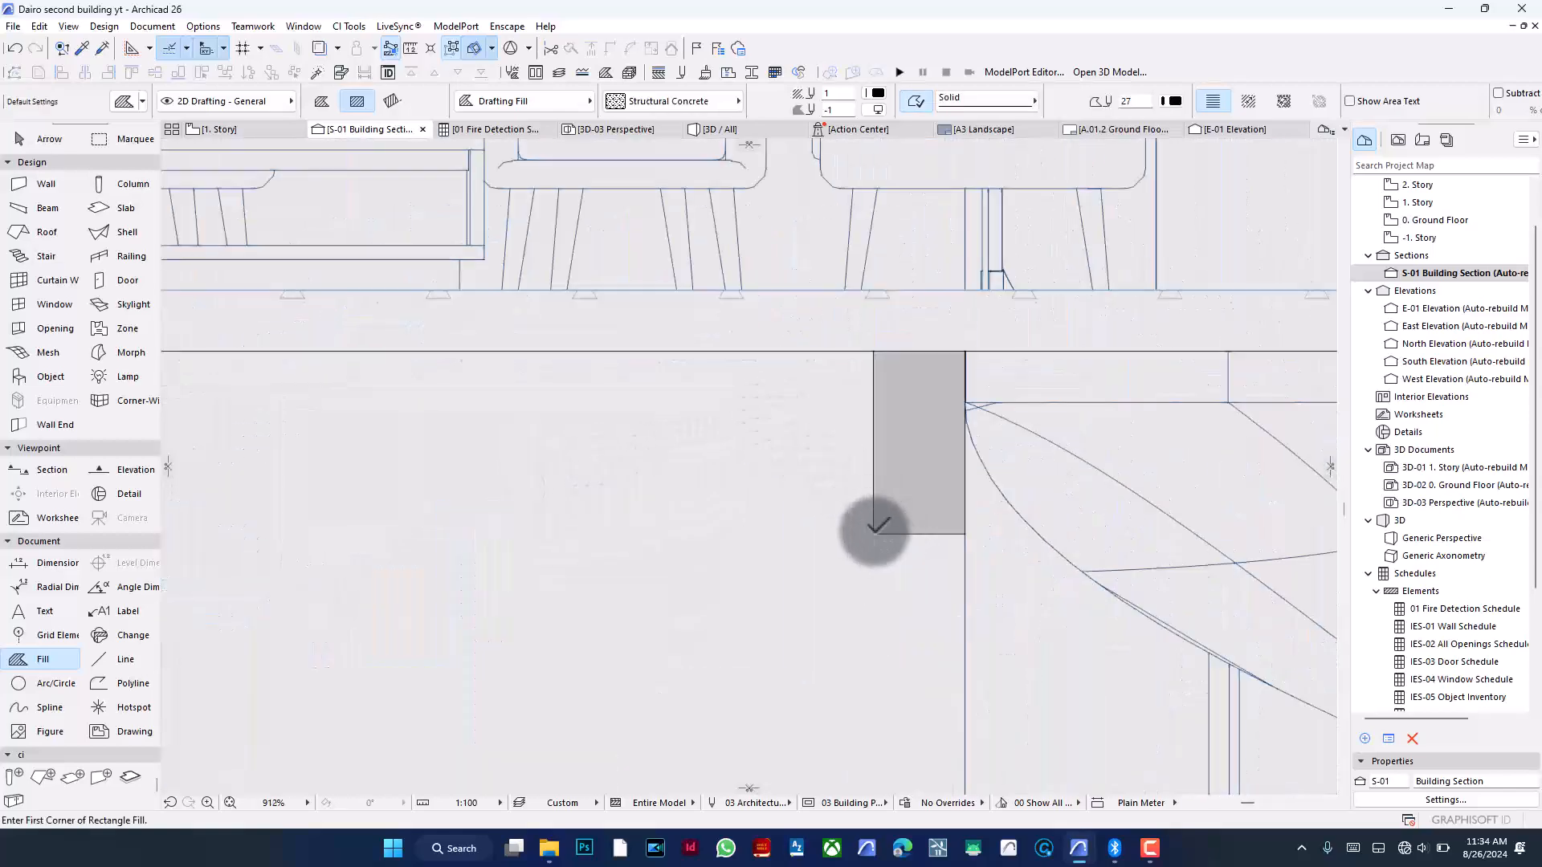
left_click(875, 533)
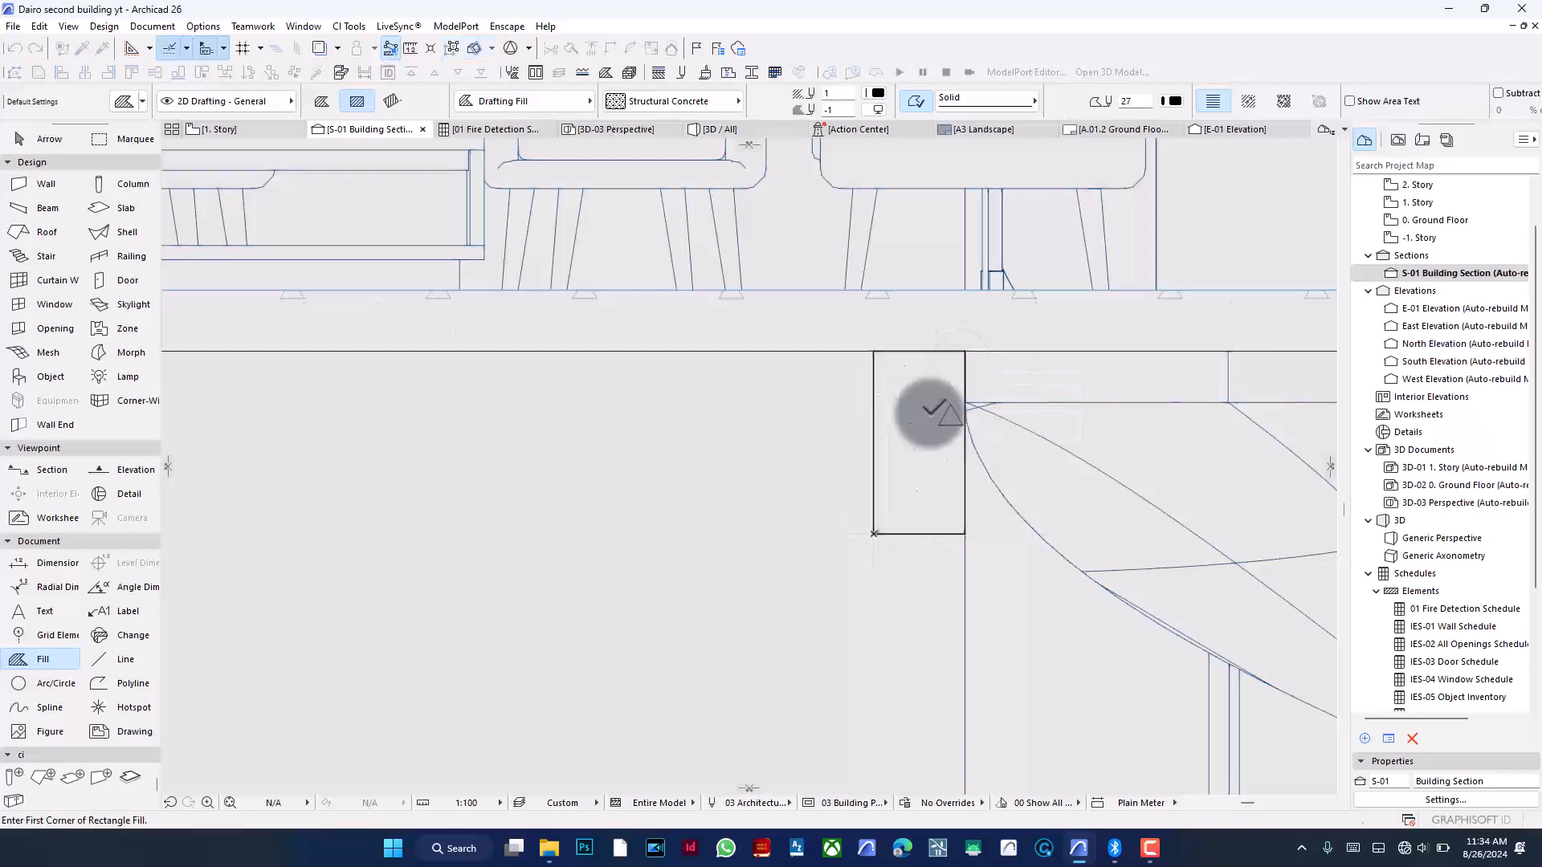
- Draw a 225 × 225 concrete rectangle fill at the other interior column just below the first floor slab
scroll(819, 458, "down", 9)
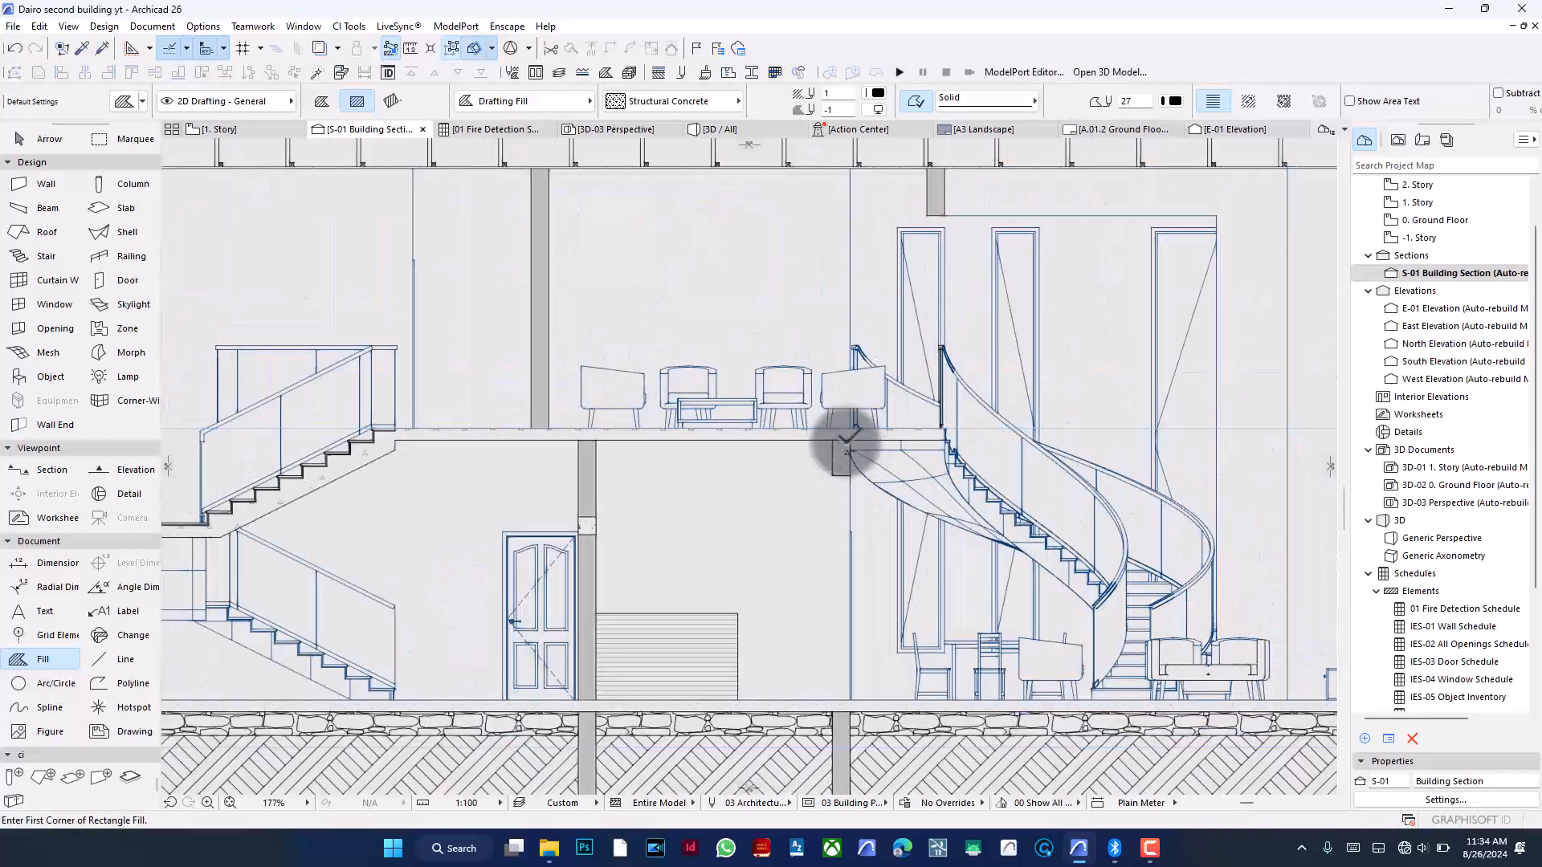
scroll(731, 530, "down", 2)
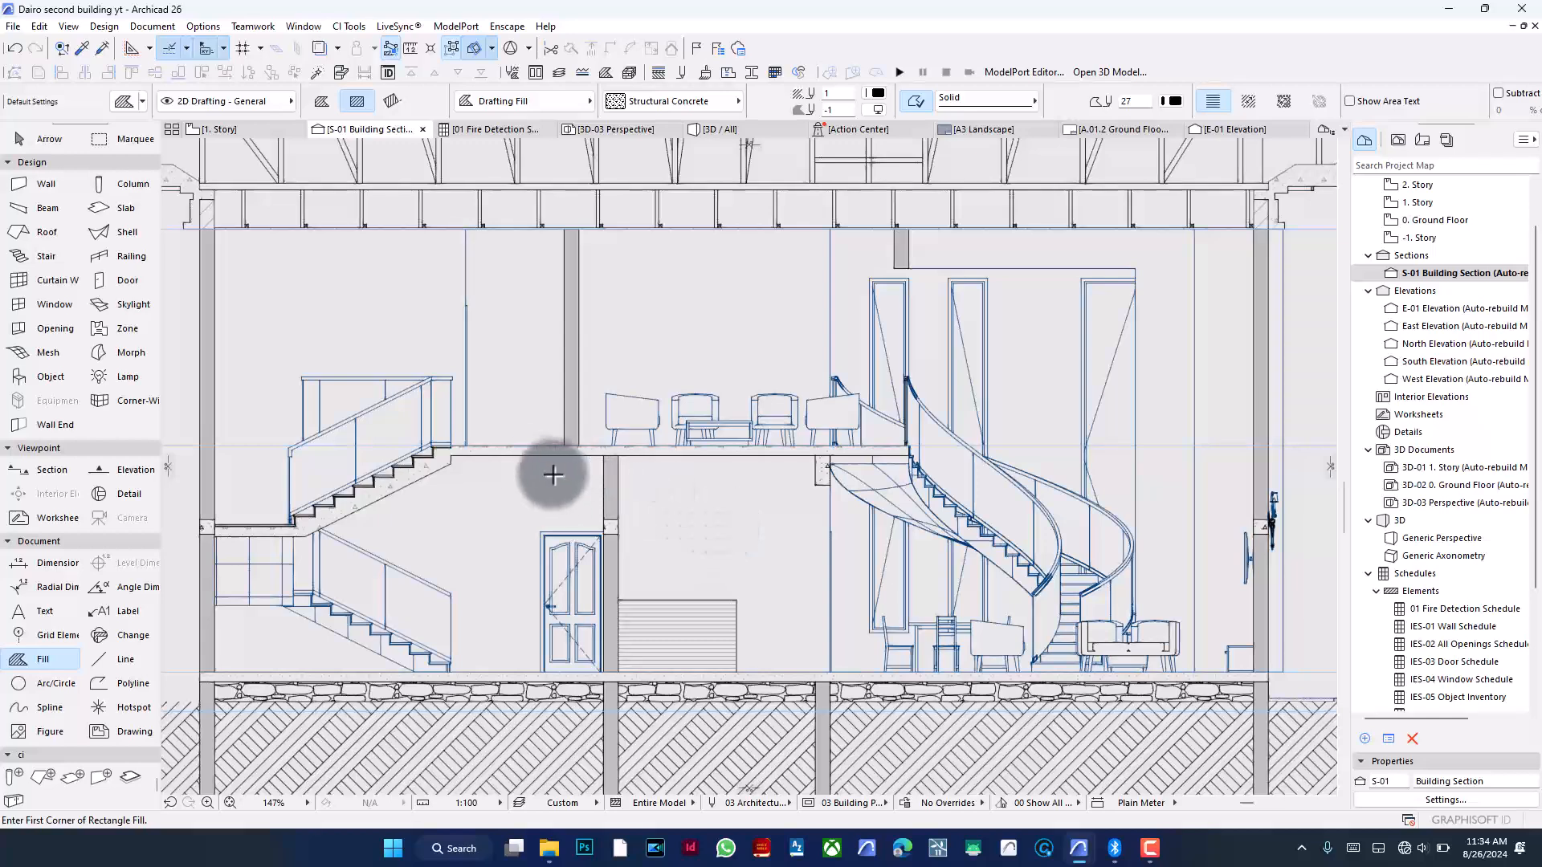
scroll(603, 451, "up", 9)
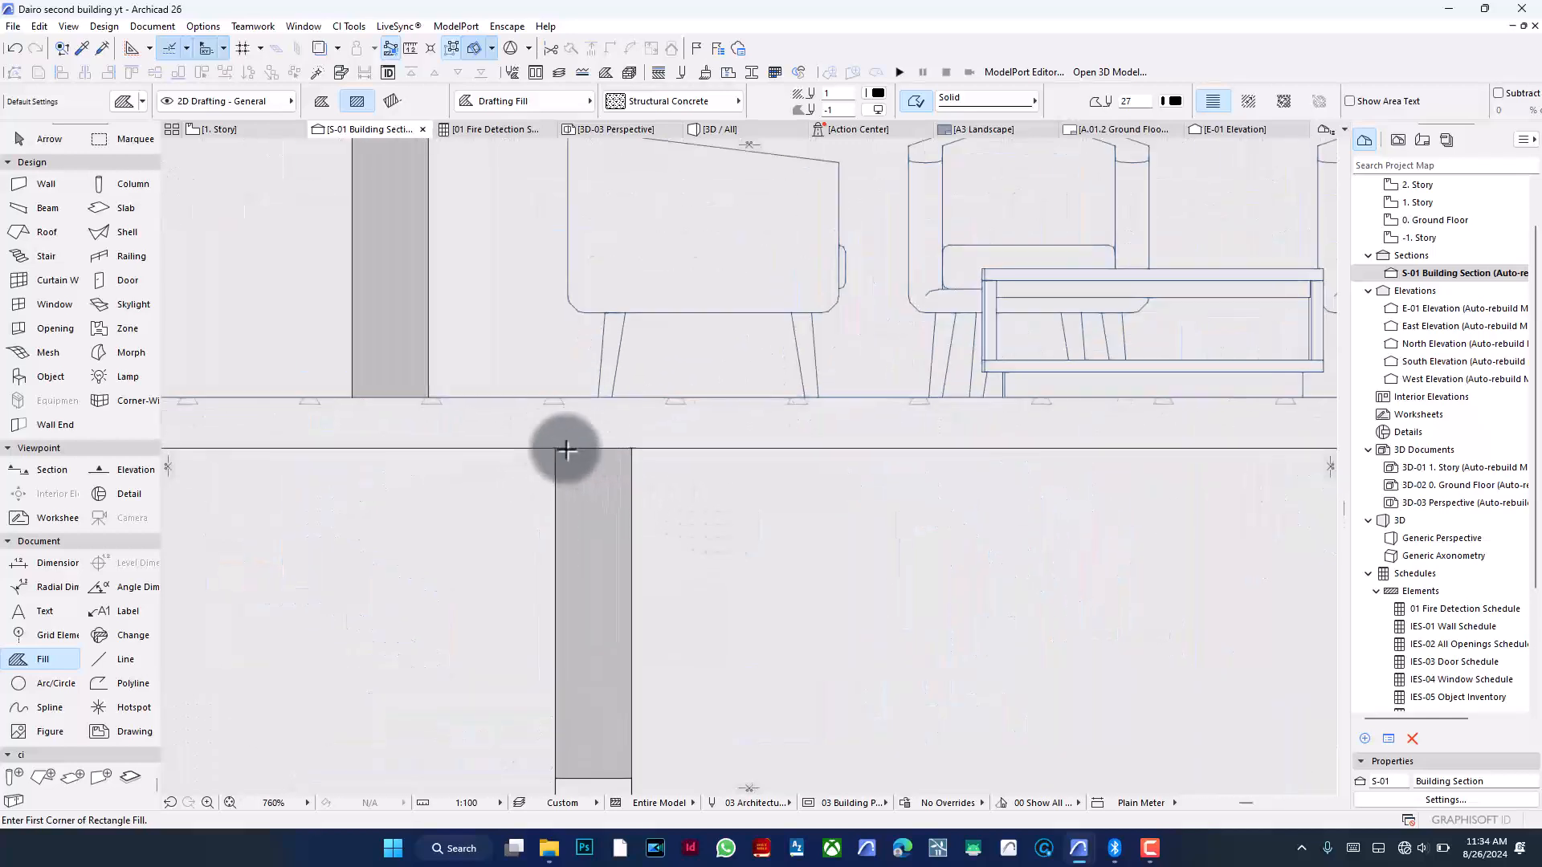
left_click(554, 448)
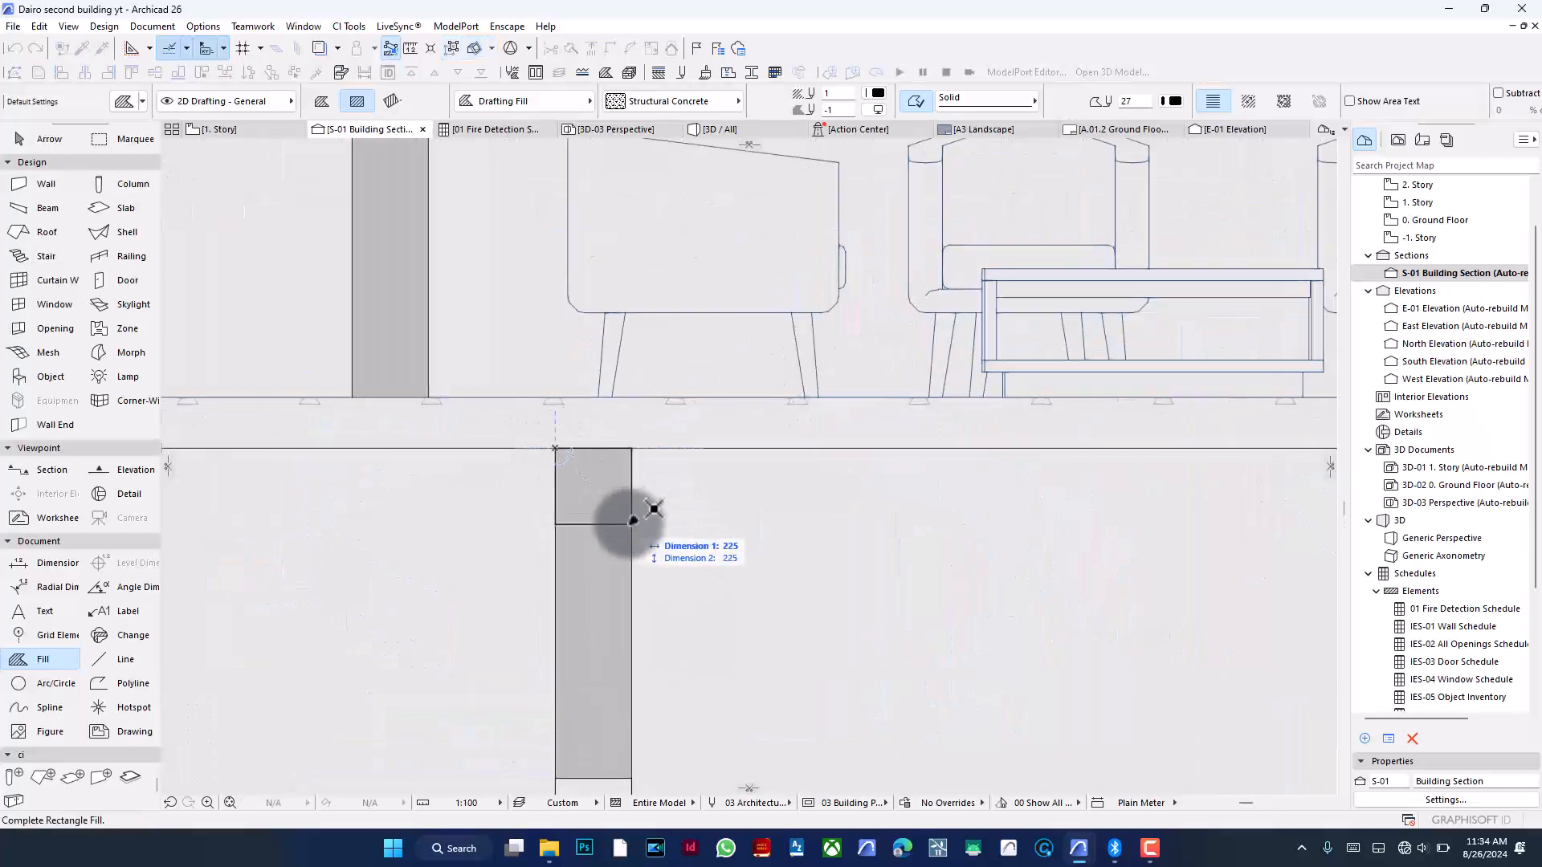
left_click(631, 524)
- Select both exterior wall concrete fills and move them straight up to the second floor slab level
scroll(595, 512, "down", 8)
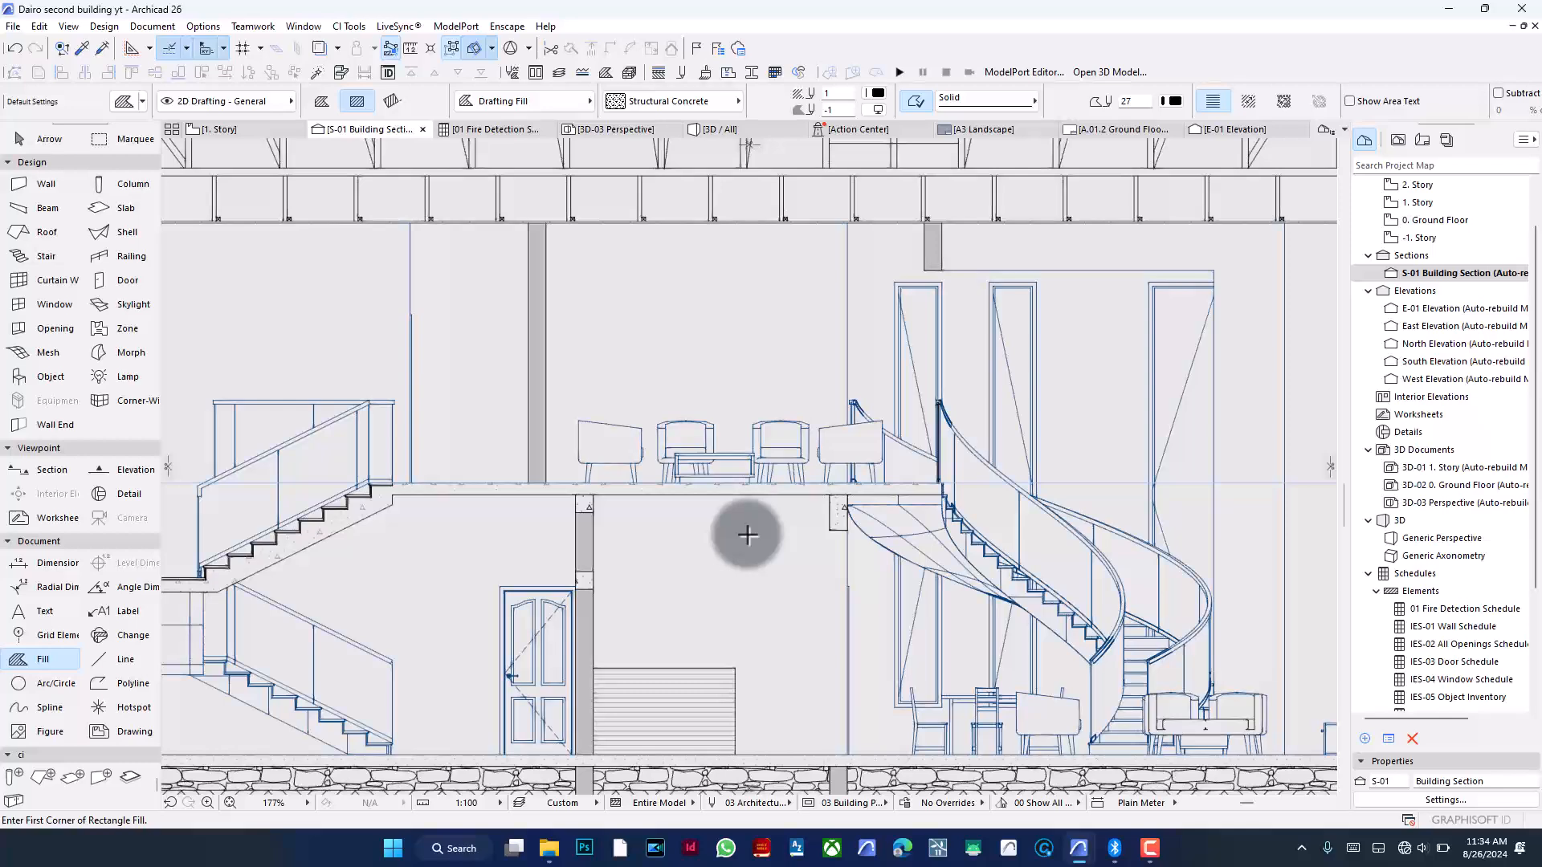
scroll(756, 536, "down", 2)
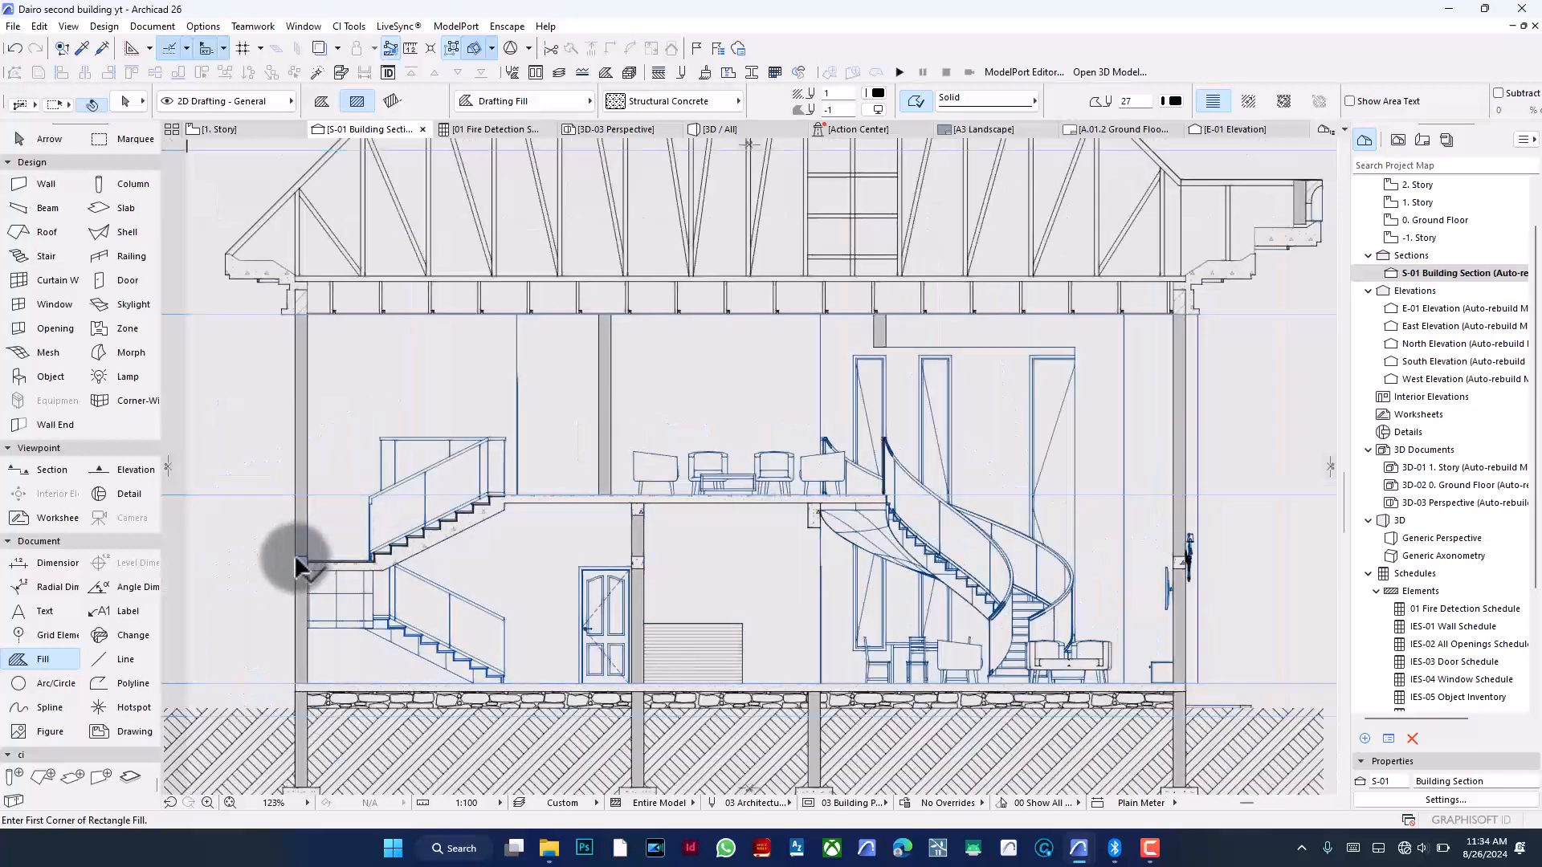
left_click(1177, 558, "shift")
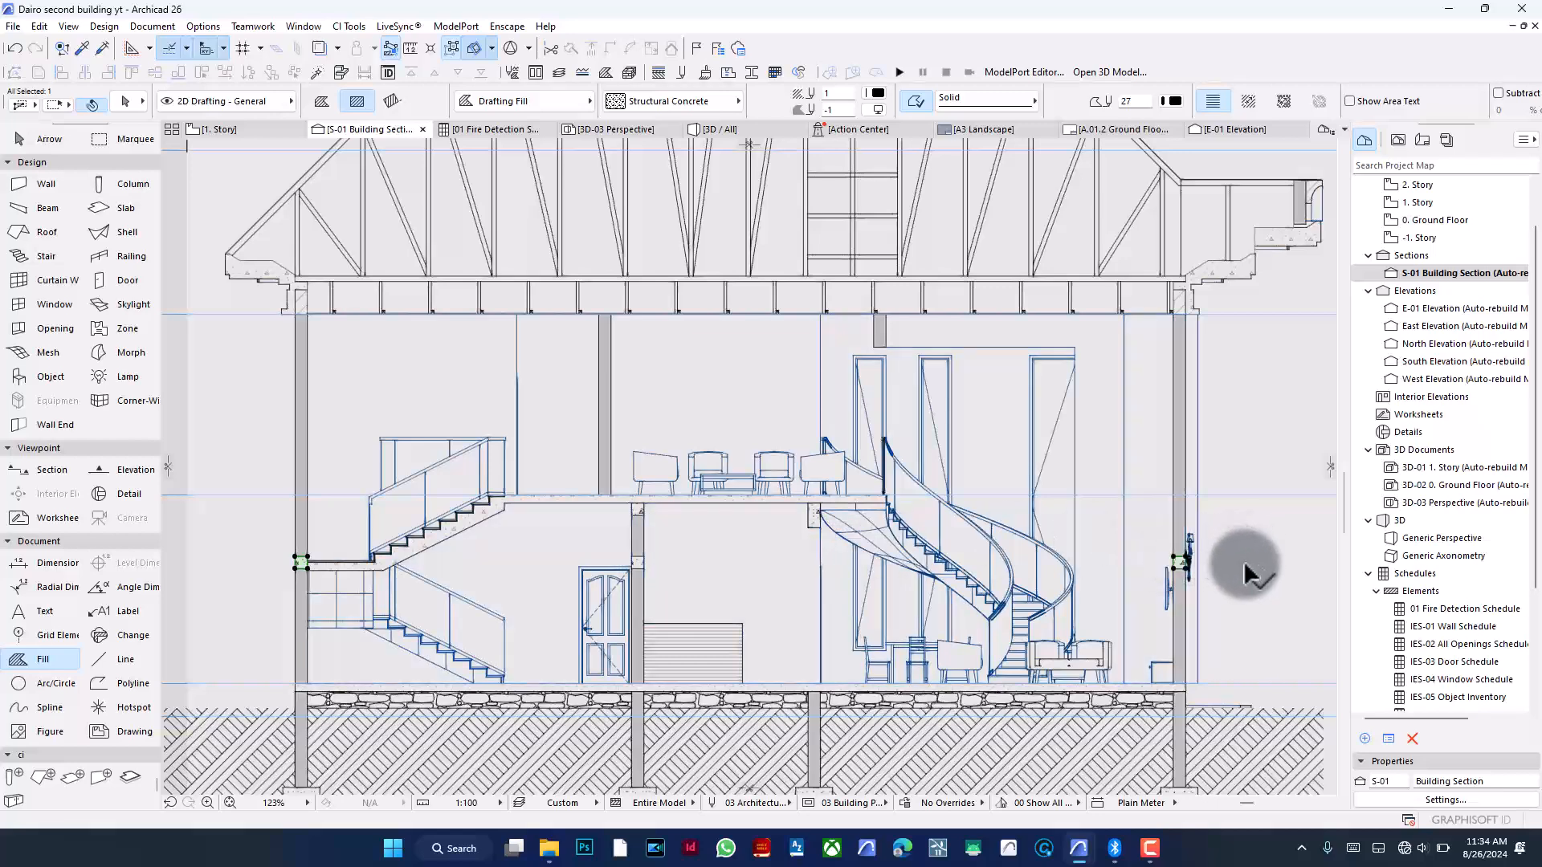
key("ctrl+d")
left_click(1267, 681)
left_click(1269, 504)
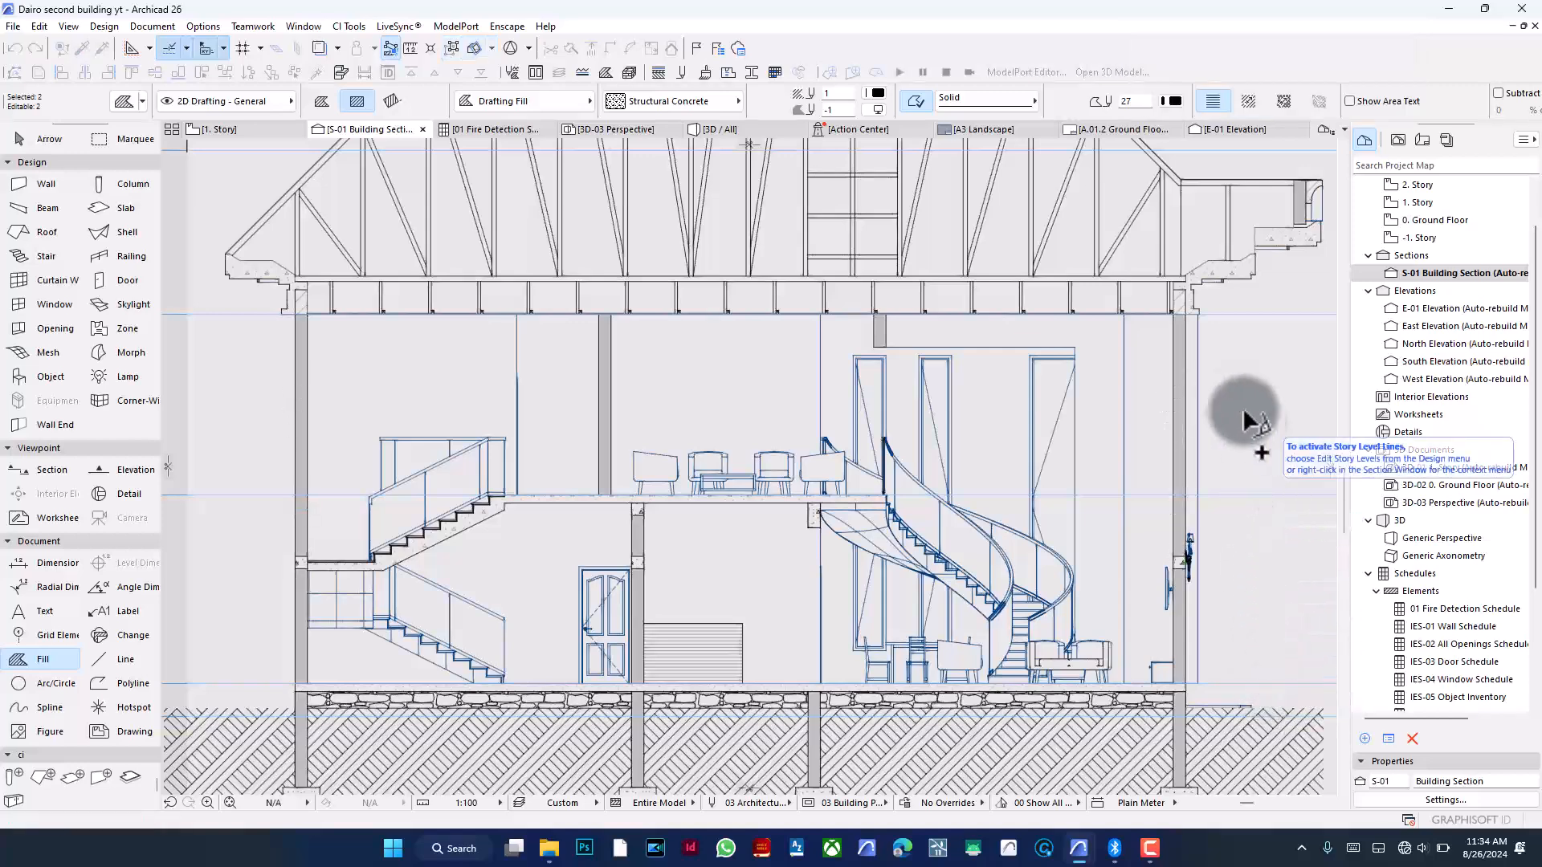
key("Escape")
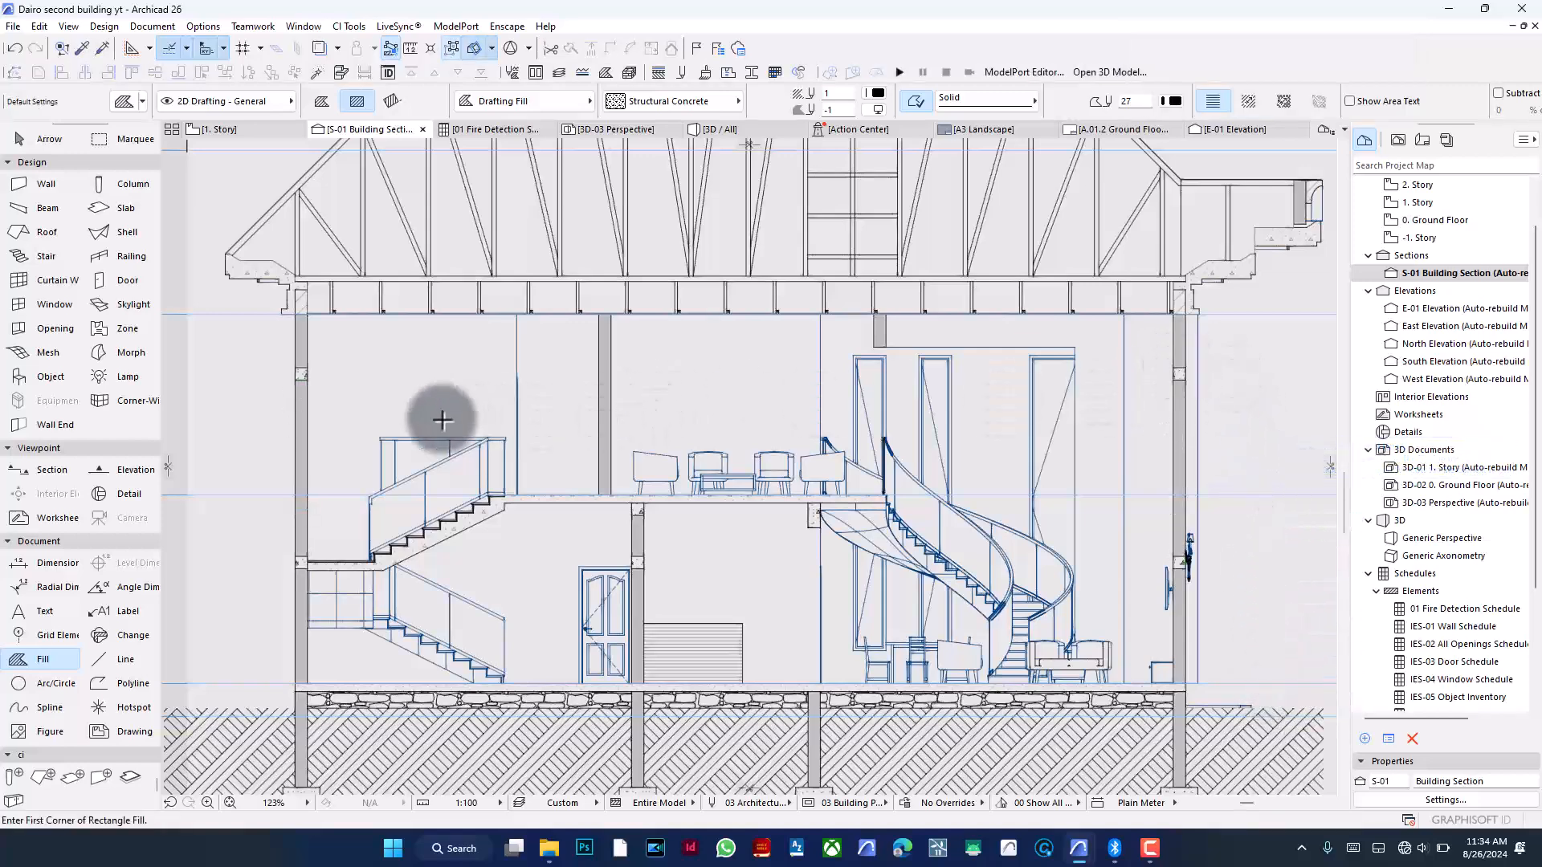
- Drag a copy of the left wall concrete fill across to the interior column at the same level
key("shift")
left_click(339, 376)
key("ctrl+d")
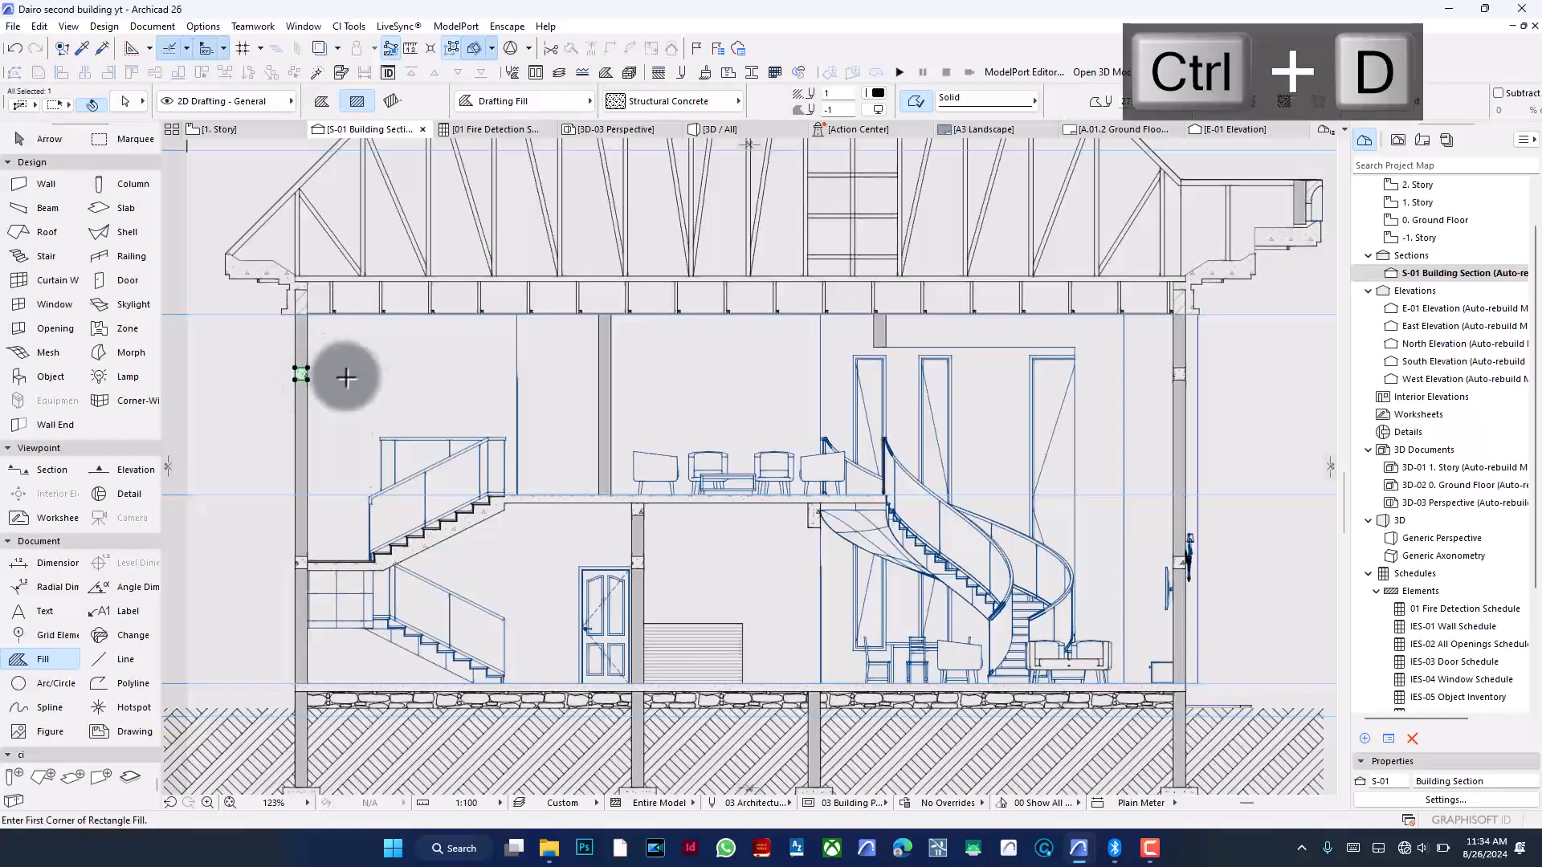
left_click(302, 374)
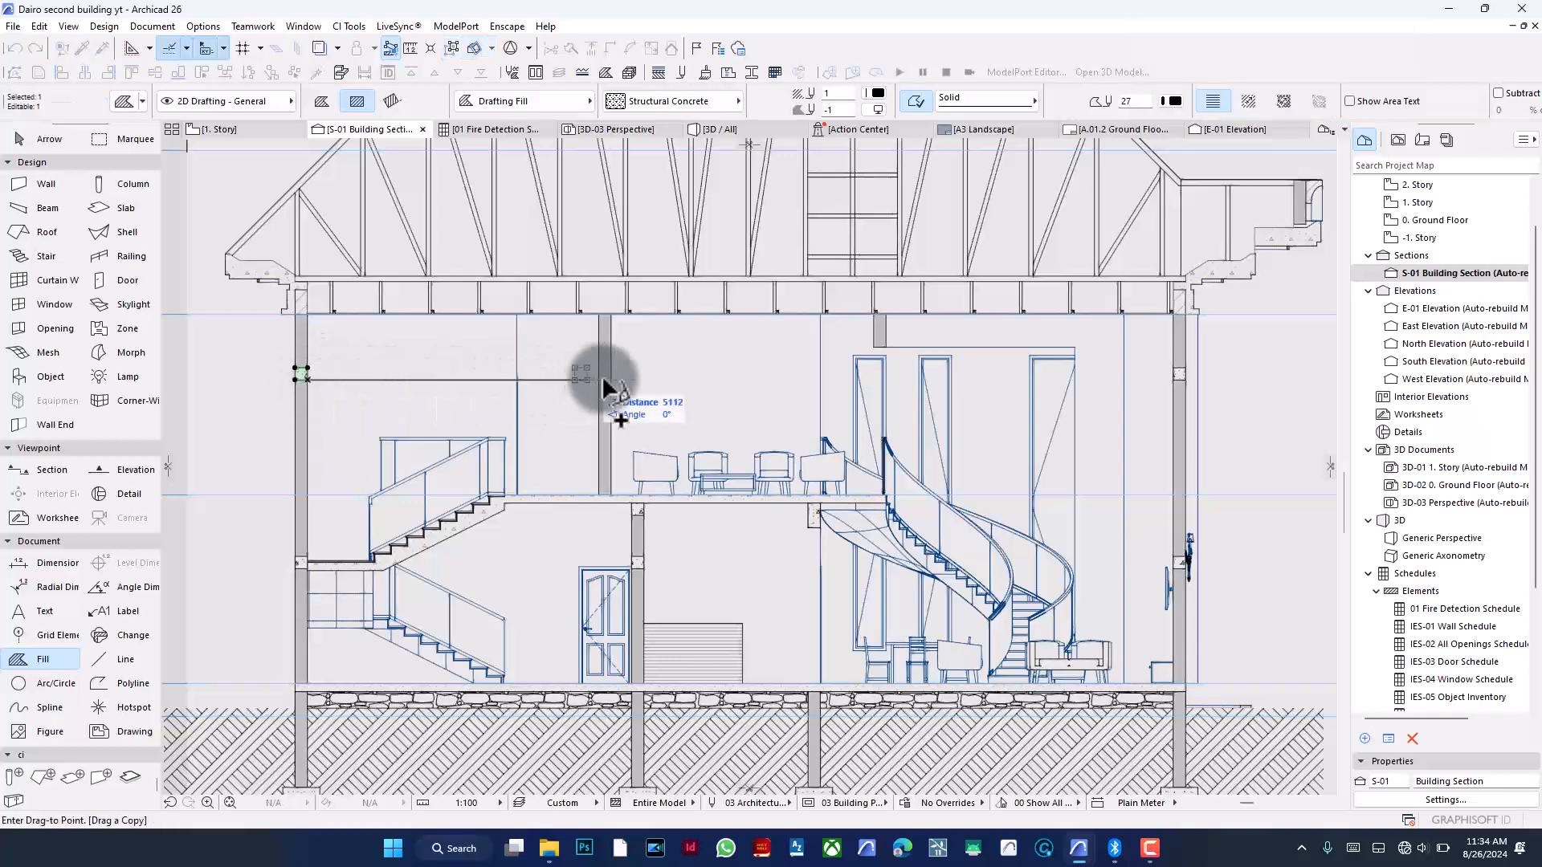
key("Escape")
key("Escape")
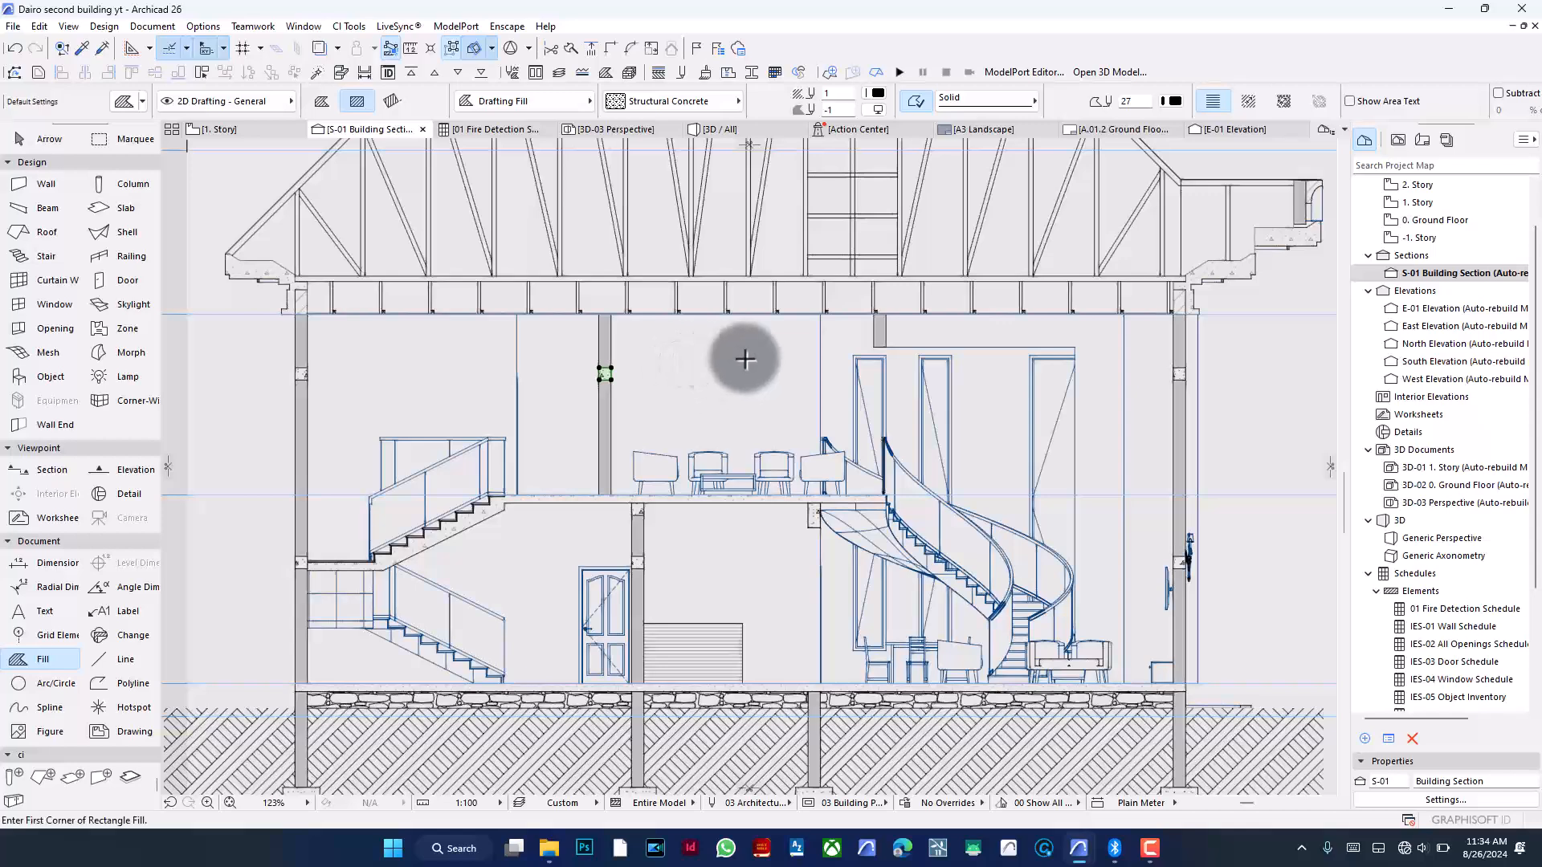
- Draw a concrete rectangle fill at the interior column just below the second floor beam
scroll(896, 305, "up", 5)
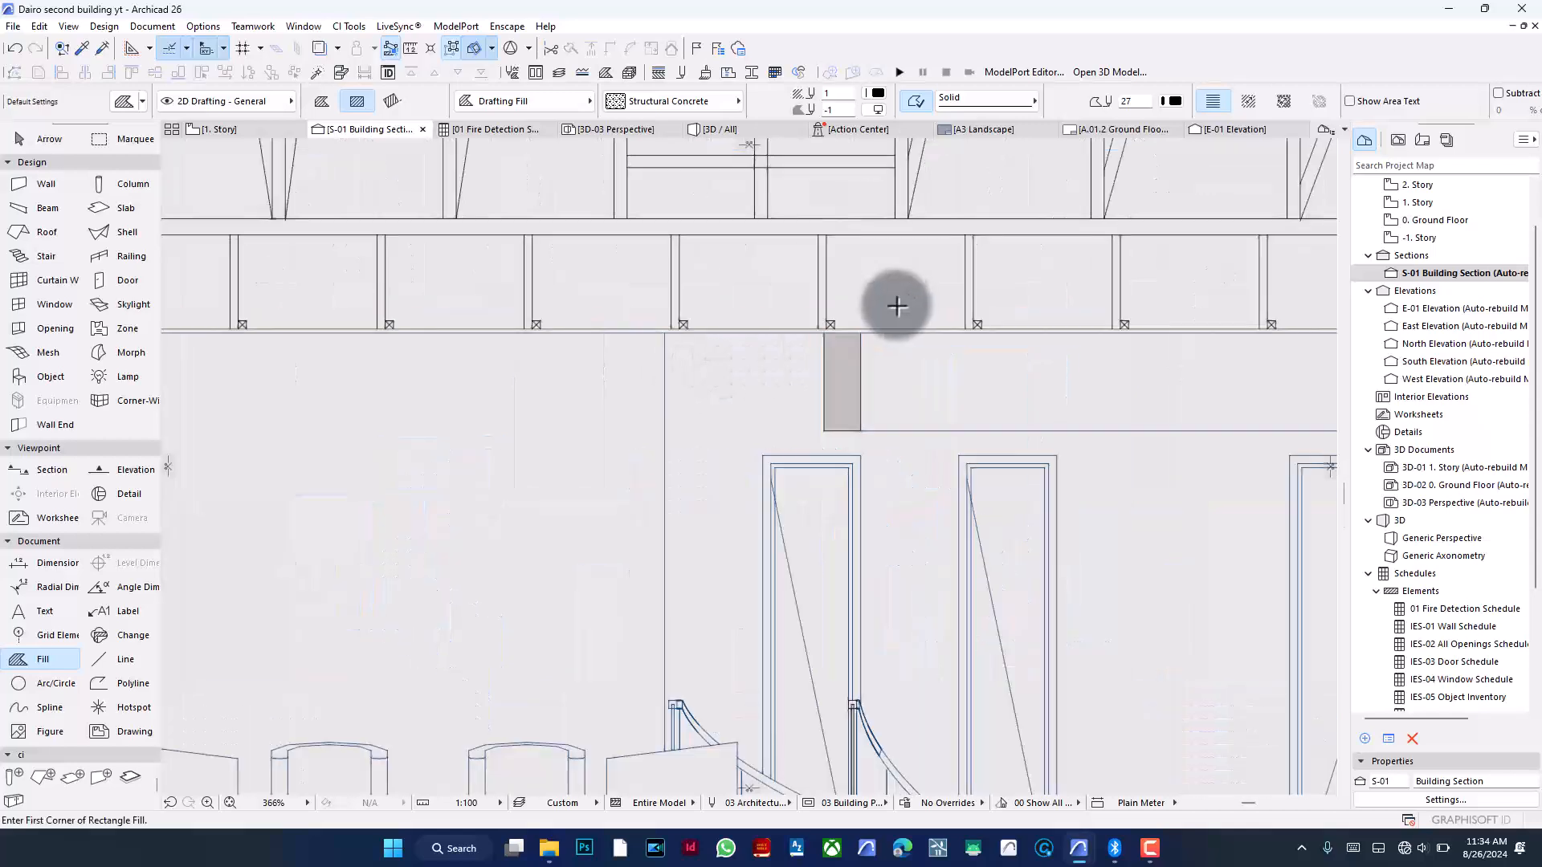
left_click(821, 432)
left_click(860, 334)
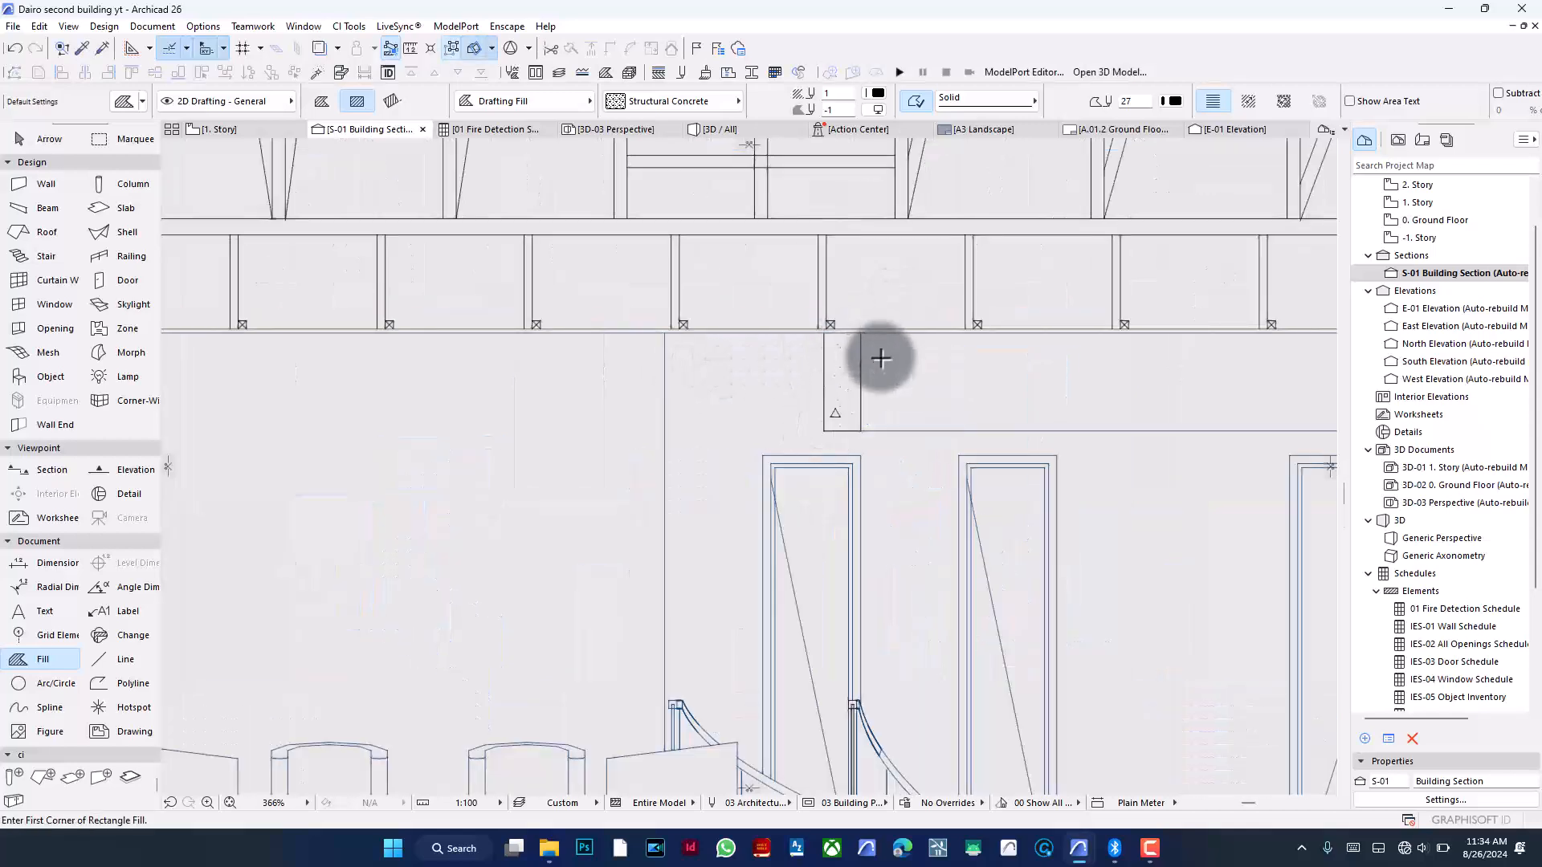
- Zoom out and review the concrete block fills across the whole building section
scroll(880, 357, "down", 7)
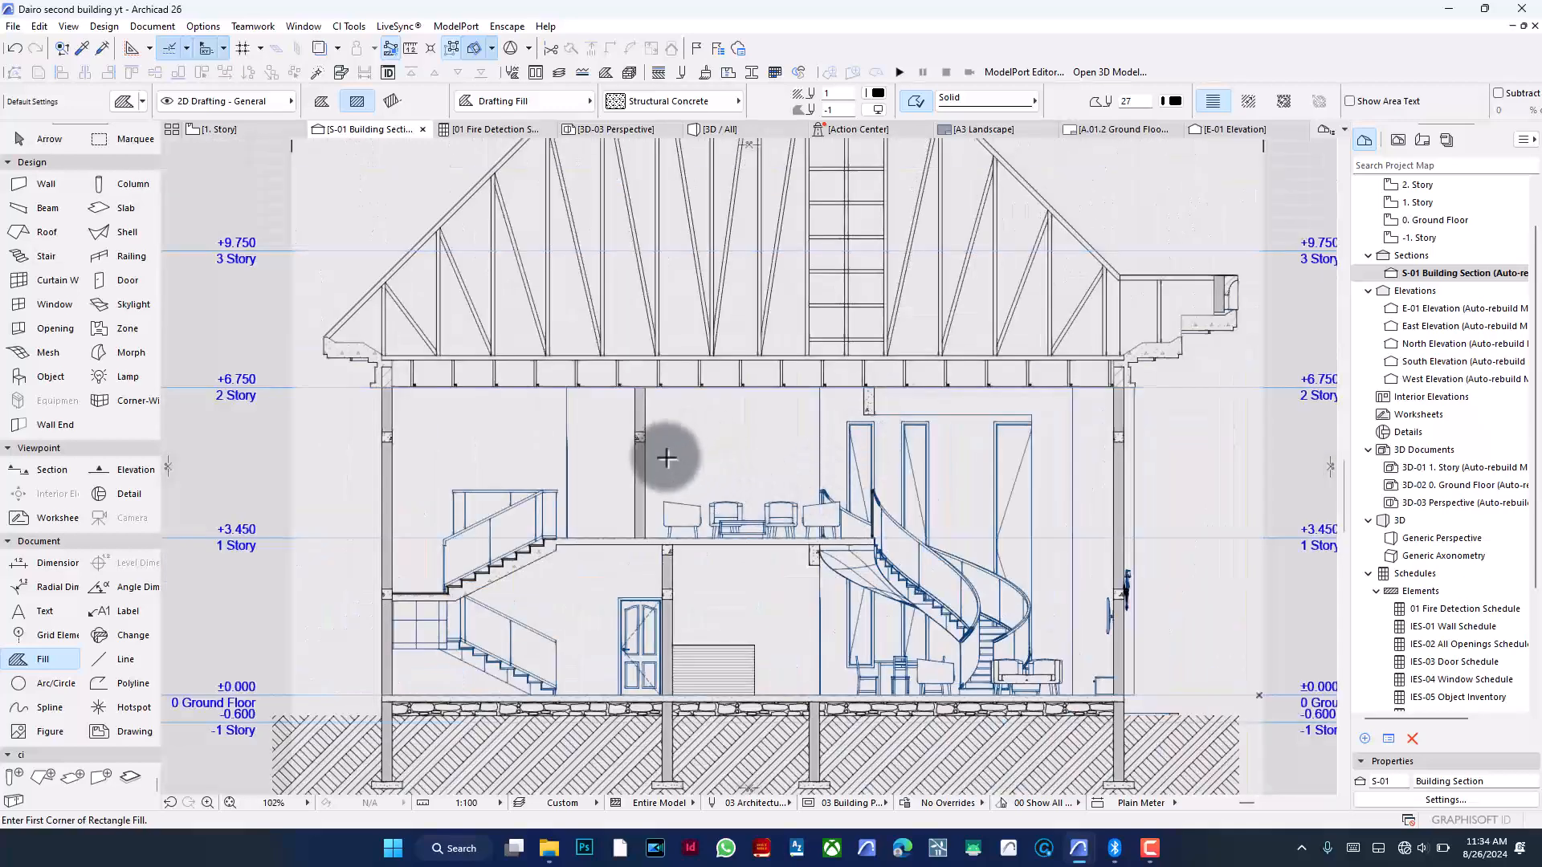
scroll(667, 457, "down", 1)
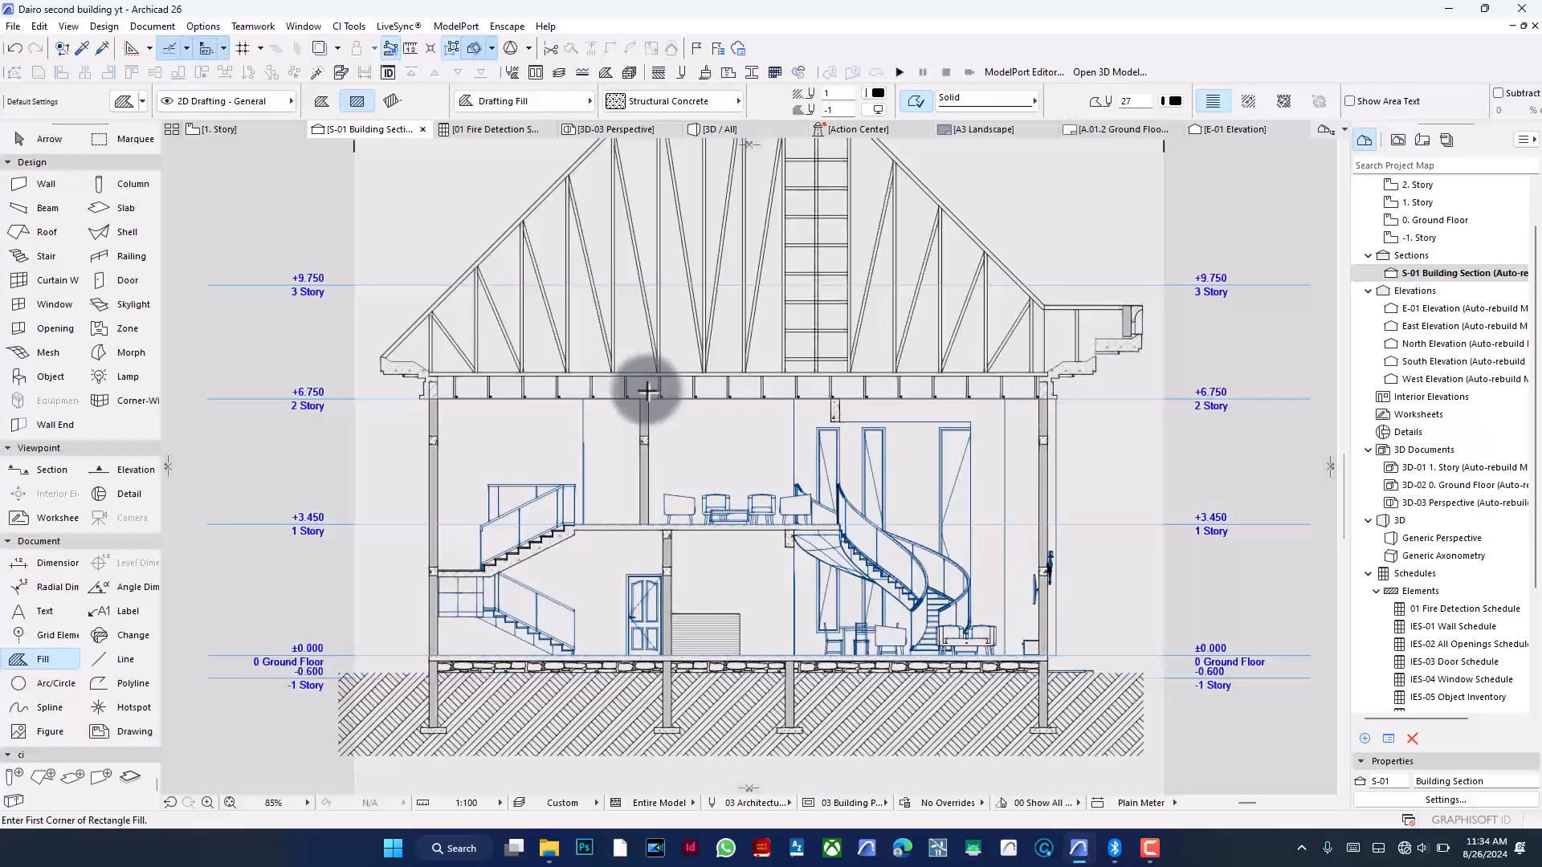
scroll(647, 391, "up", 14)
scroll(685, 454, "down", 11)
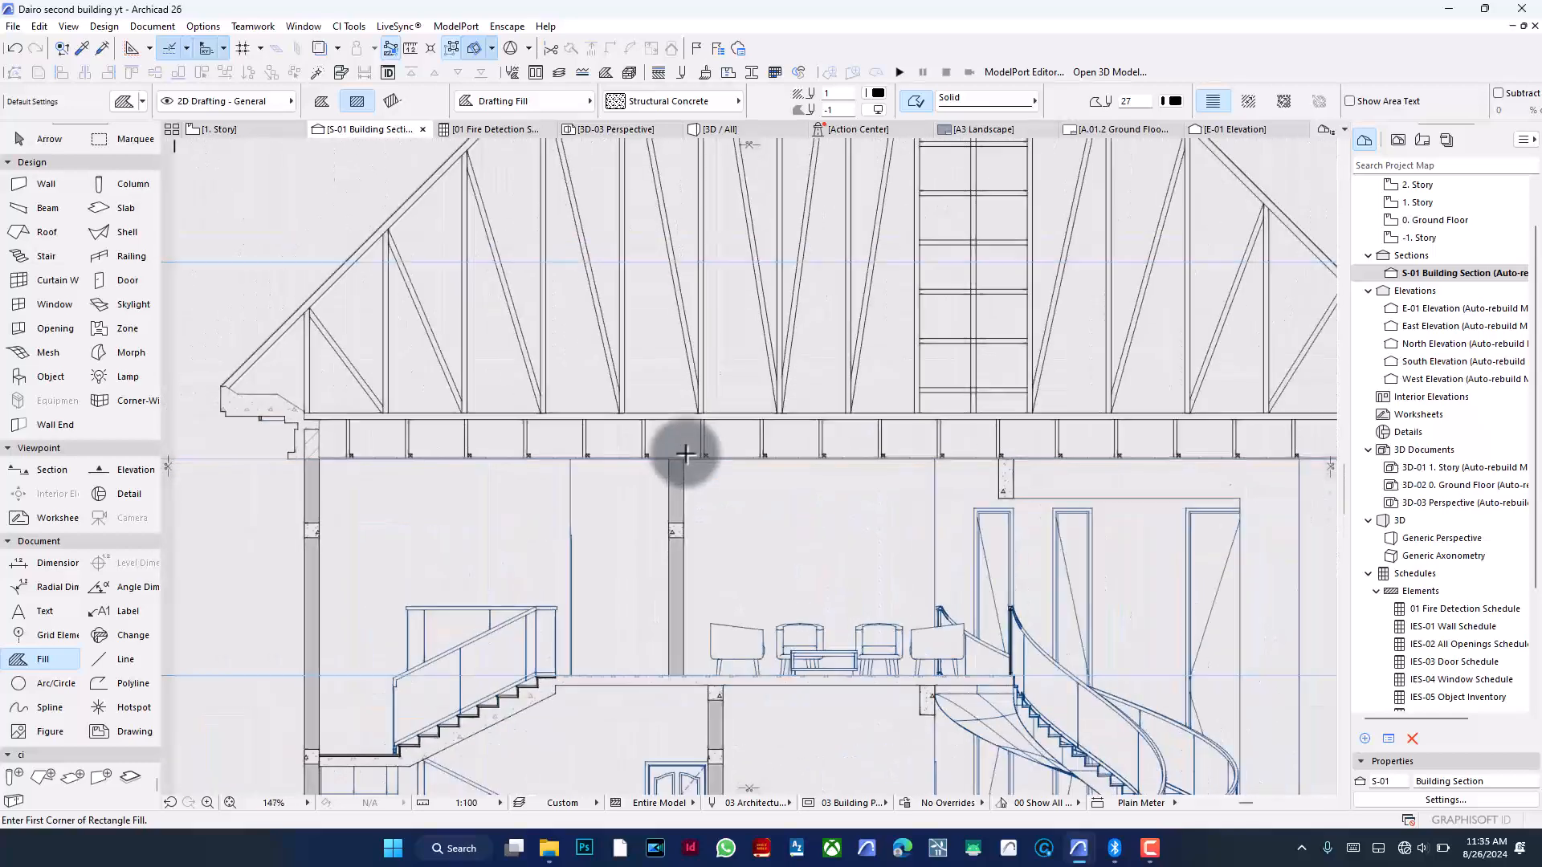
scroll(685, 455, "down", 2)
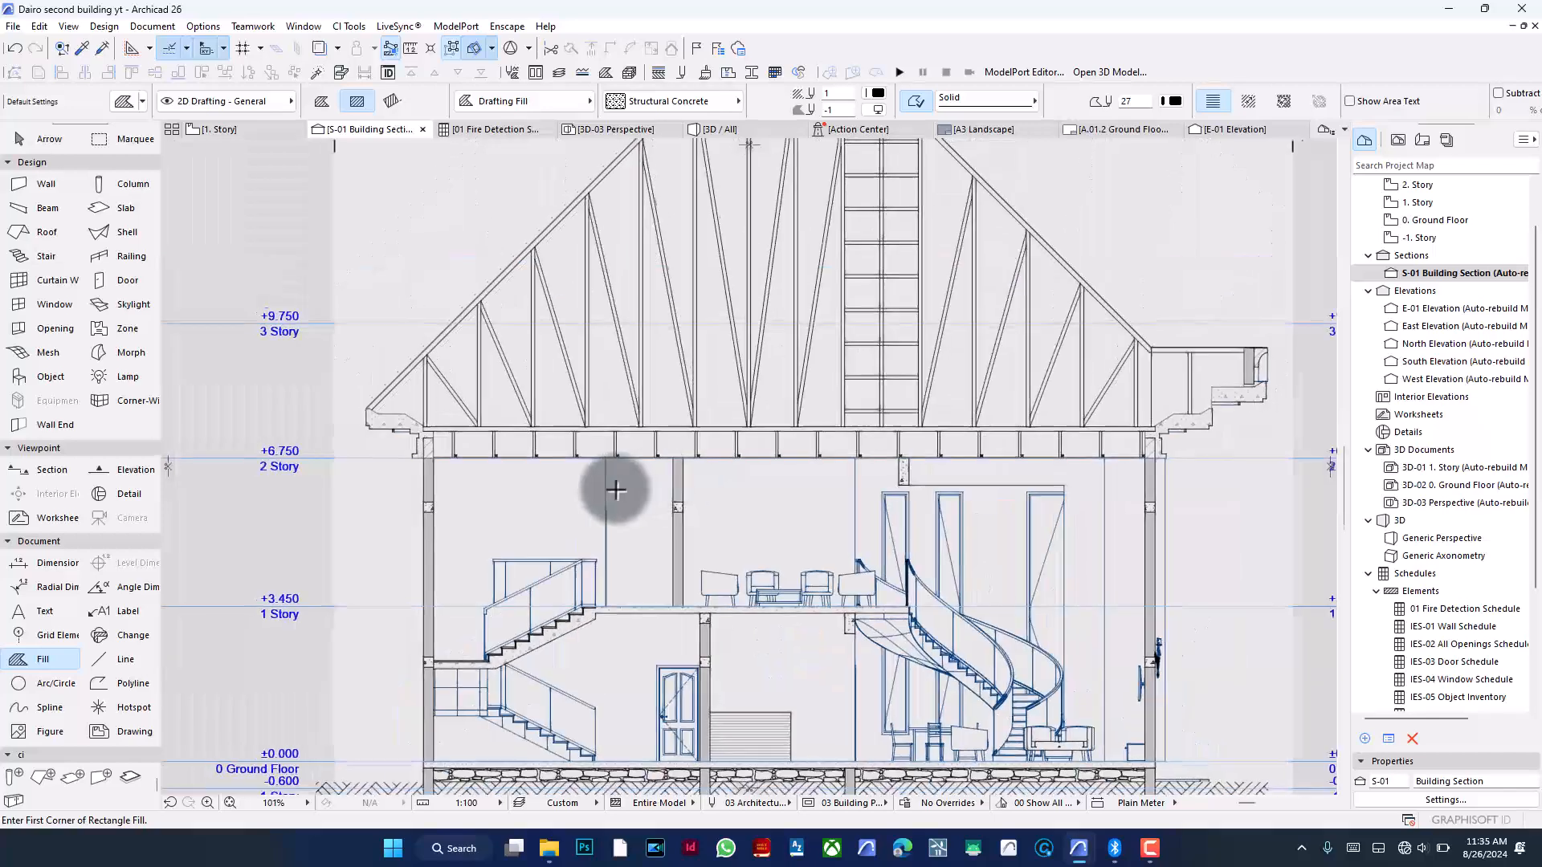
scroll(616, 490, "down", 2)
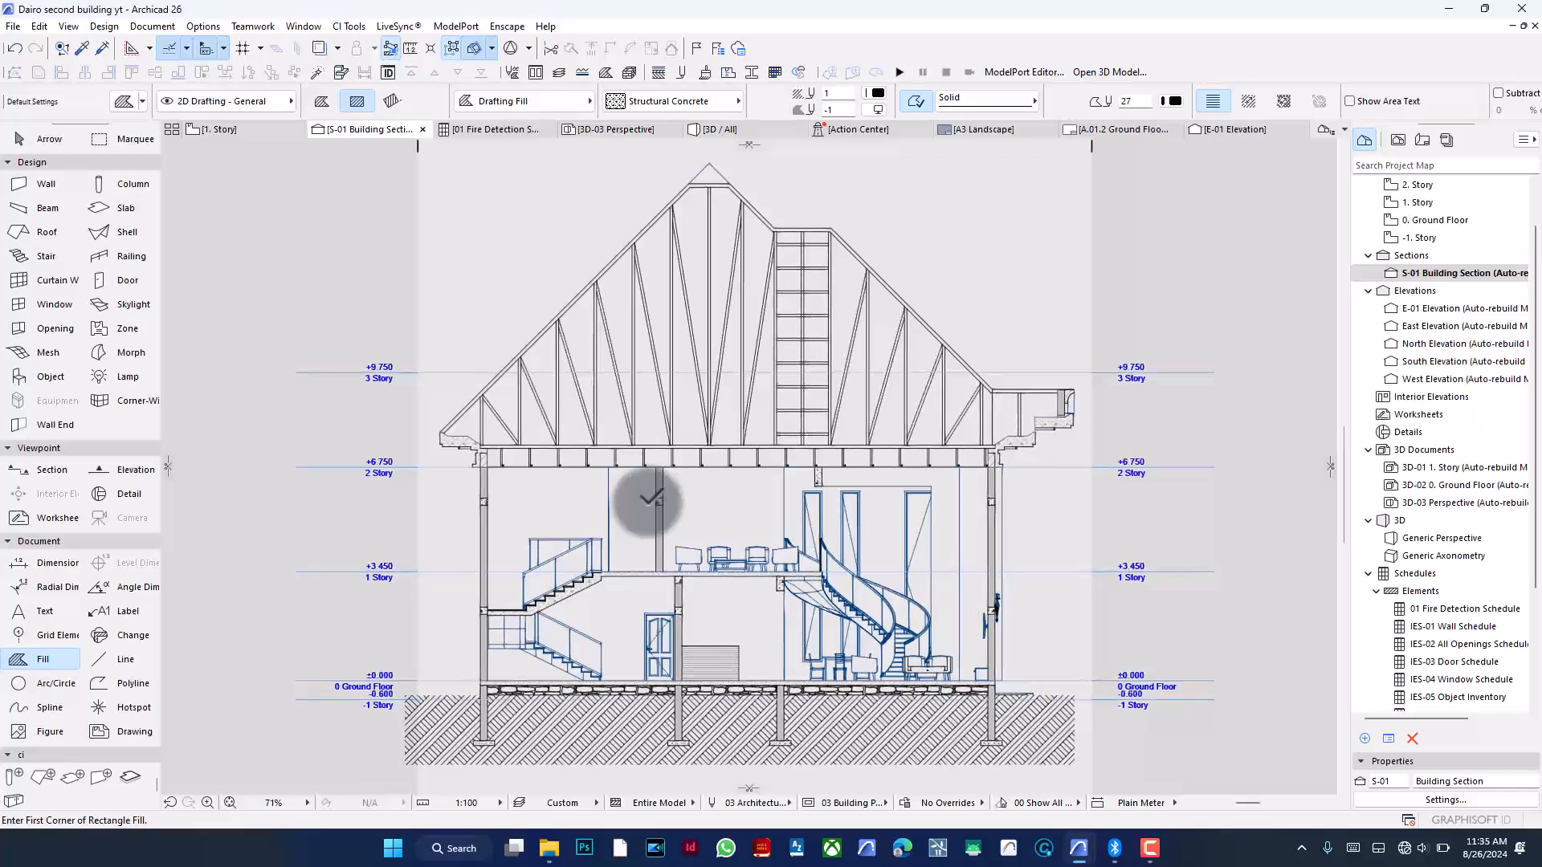
scroll(707, 490, "down", 1)
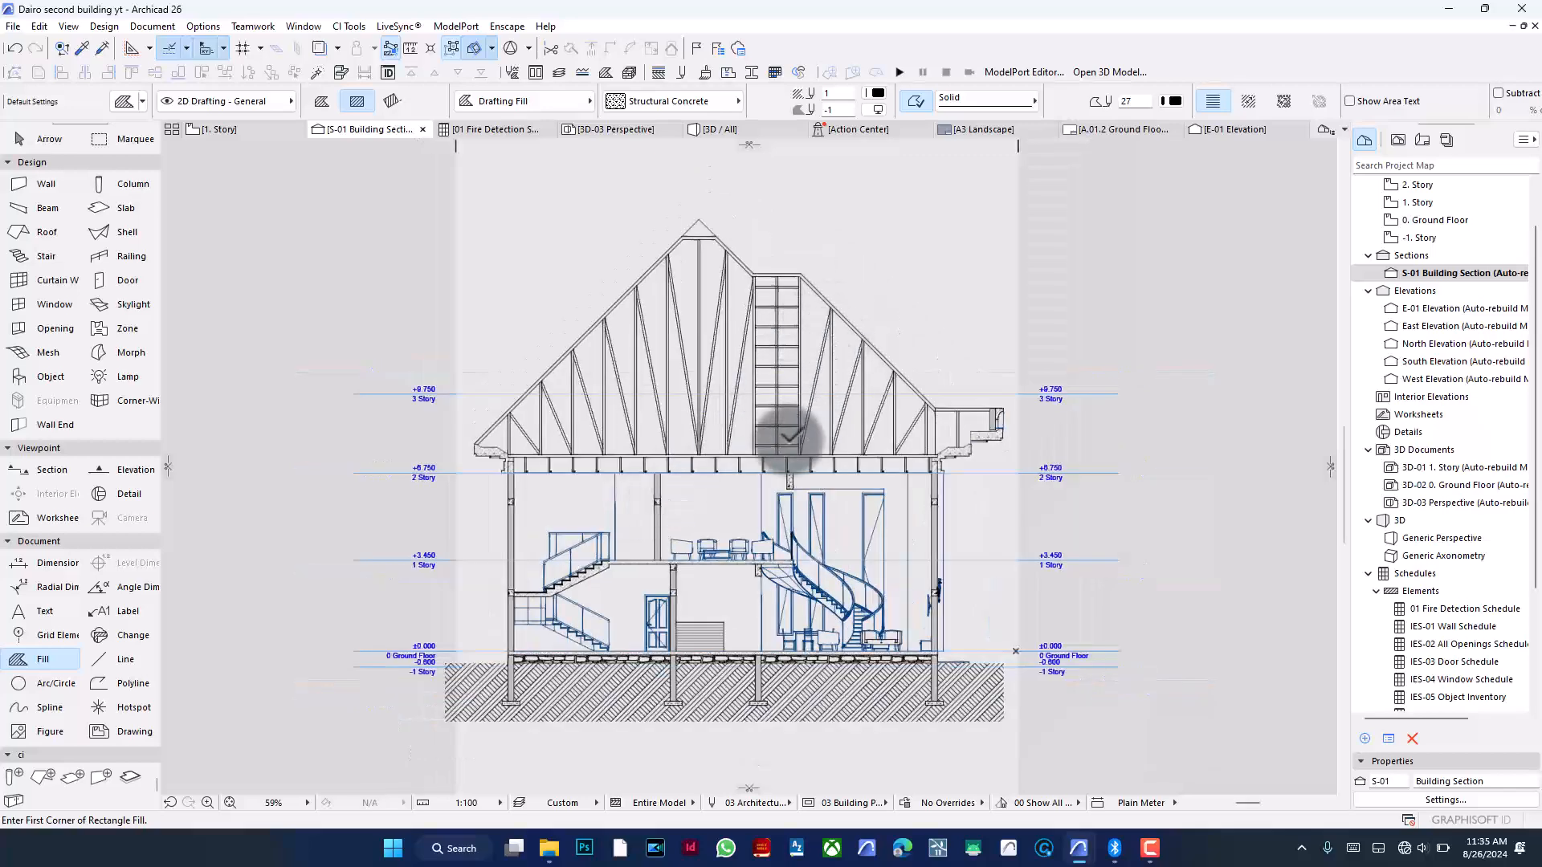
scroll(725, 438, "up", 1)
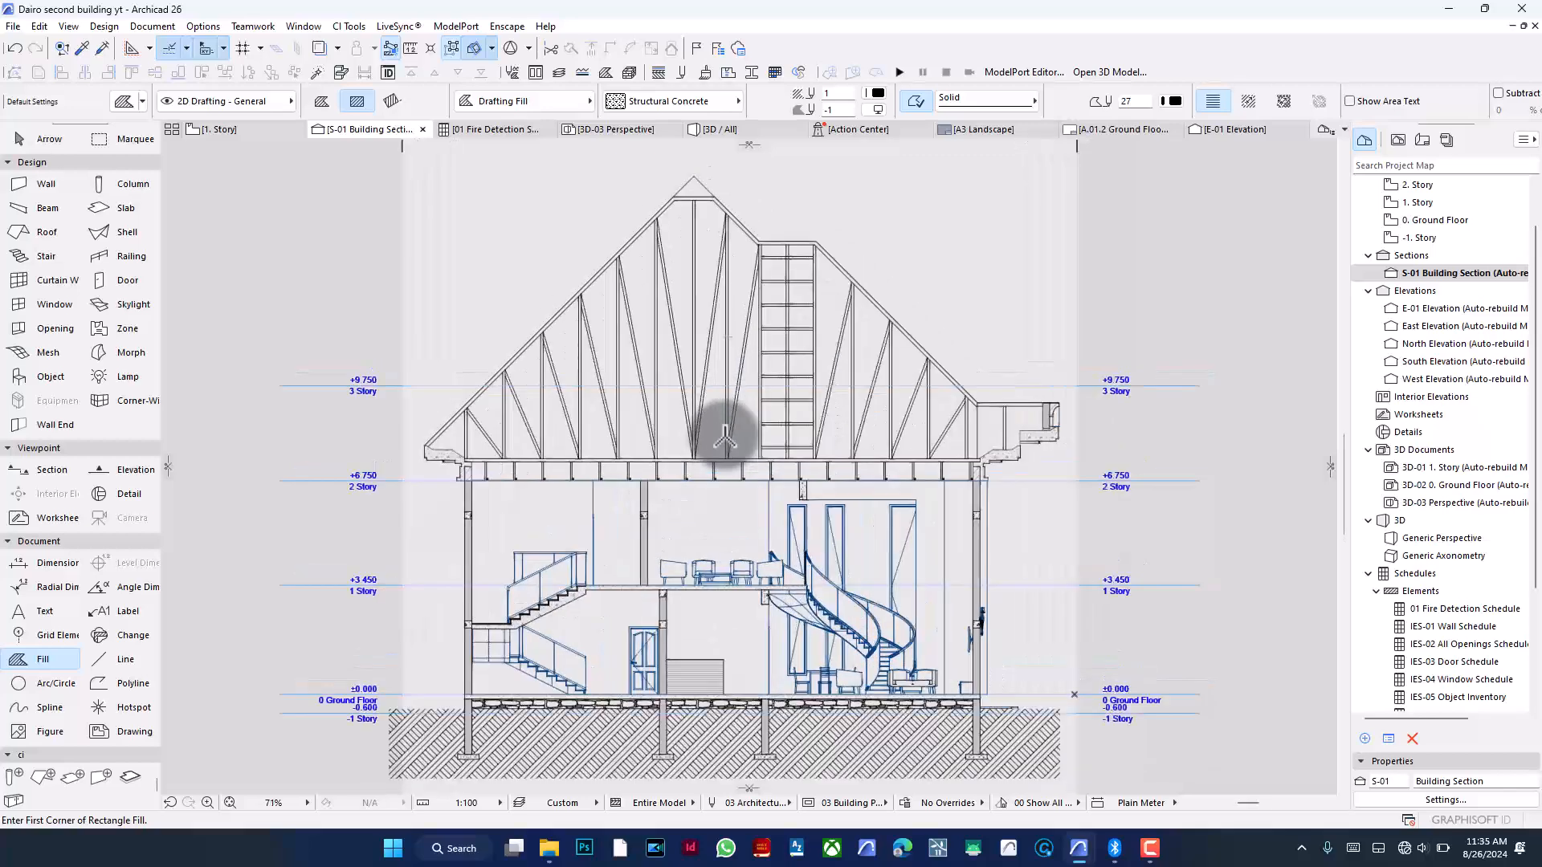
scroll(805, 219, "down", 1)
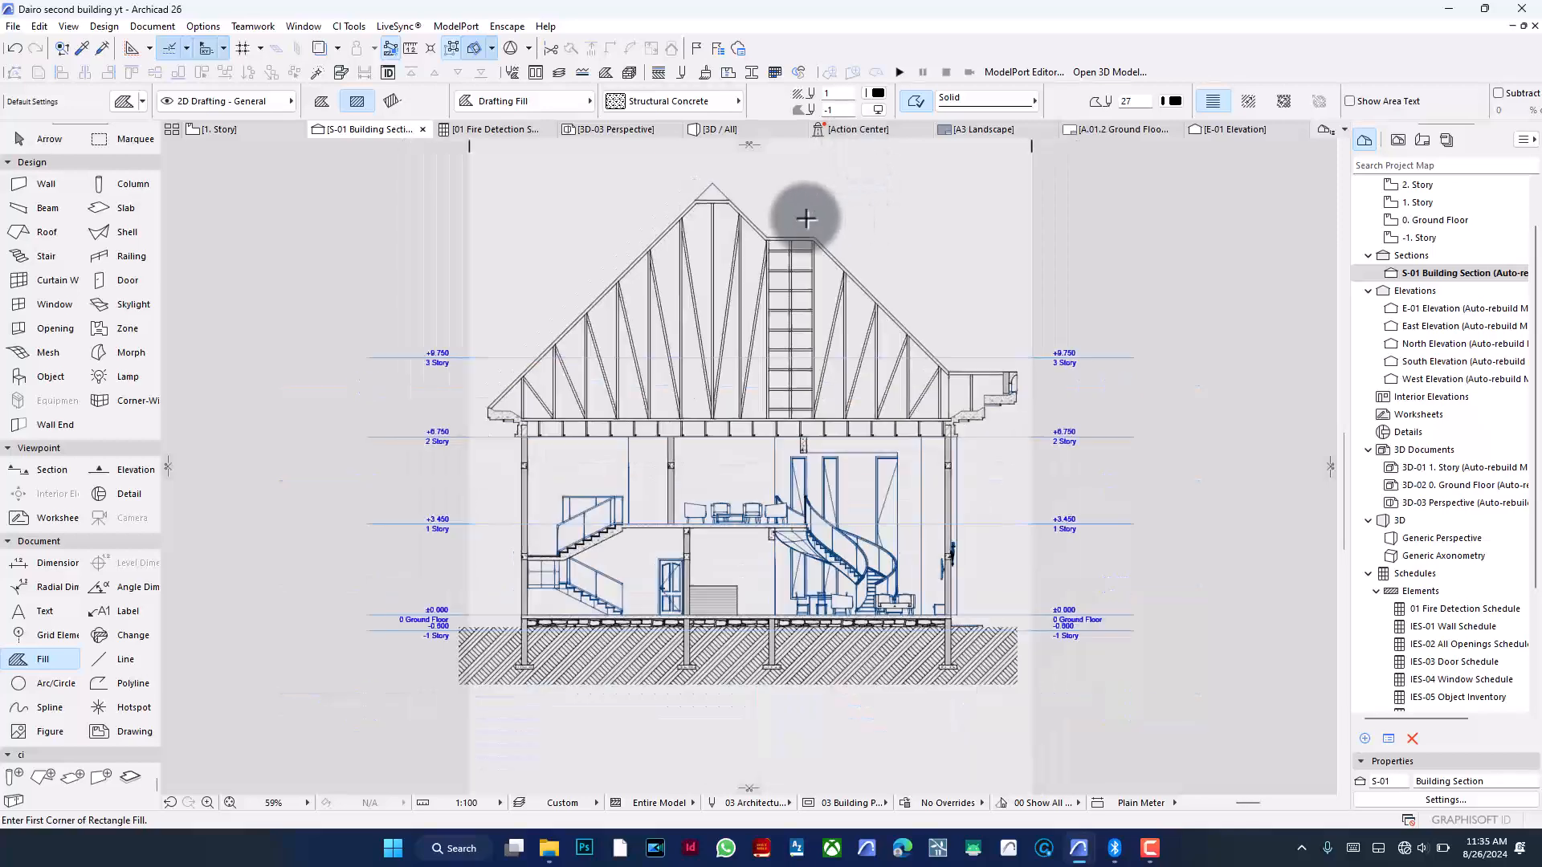